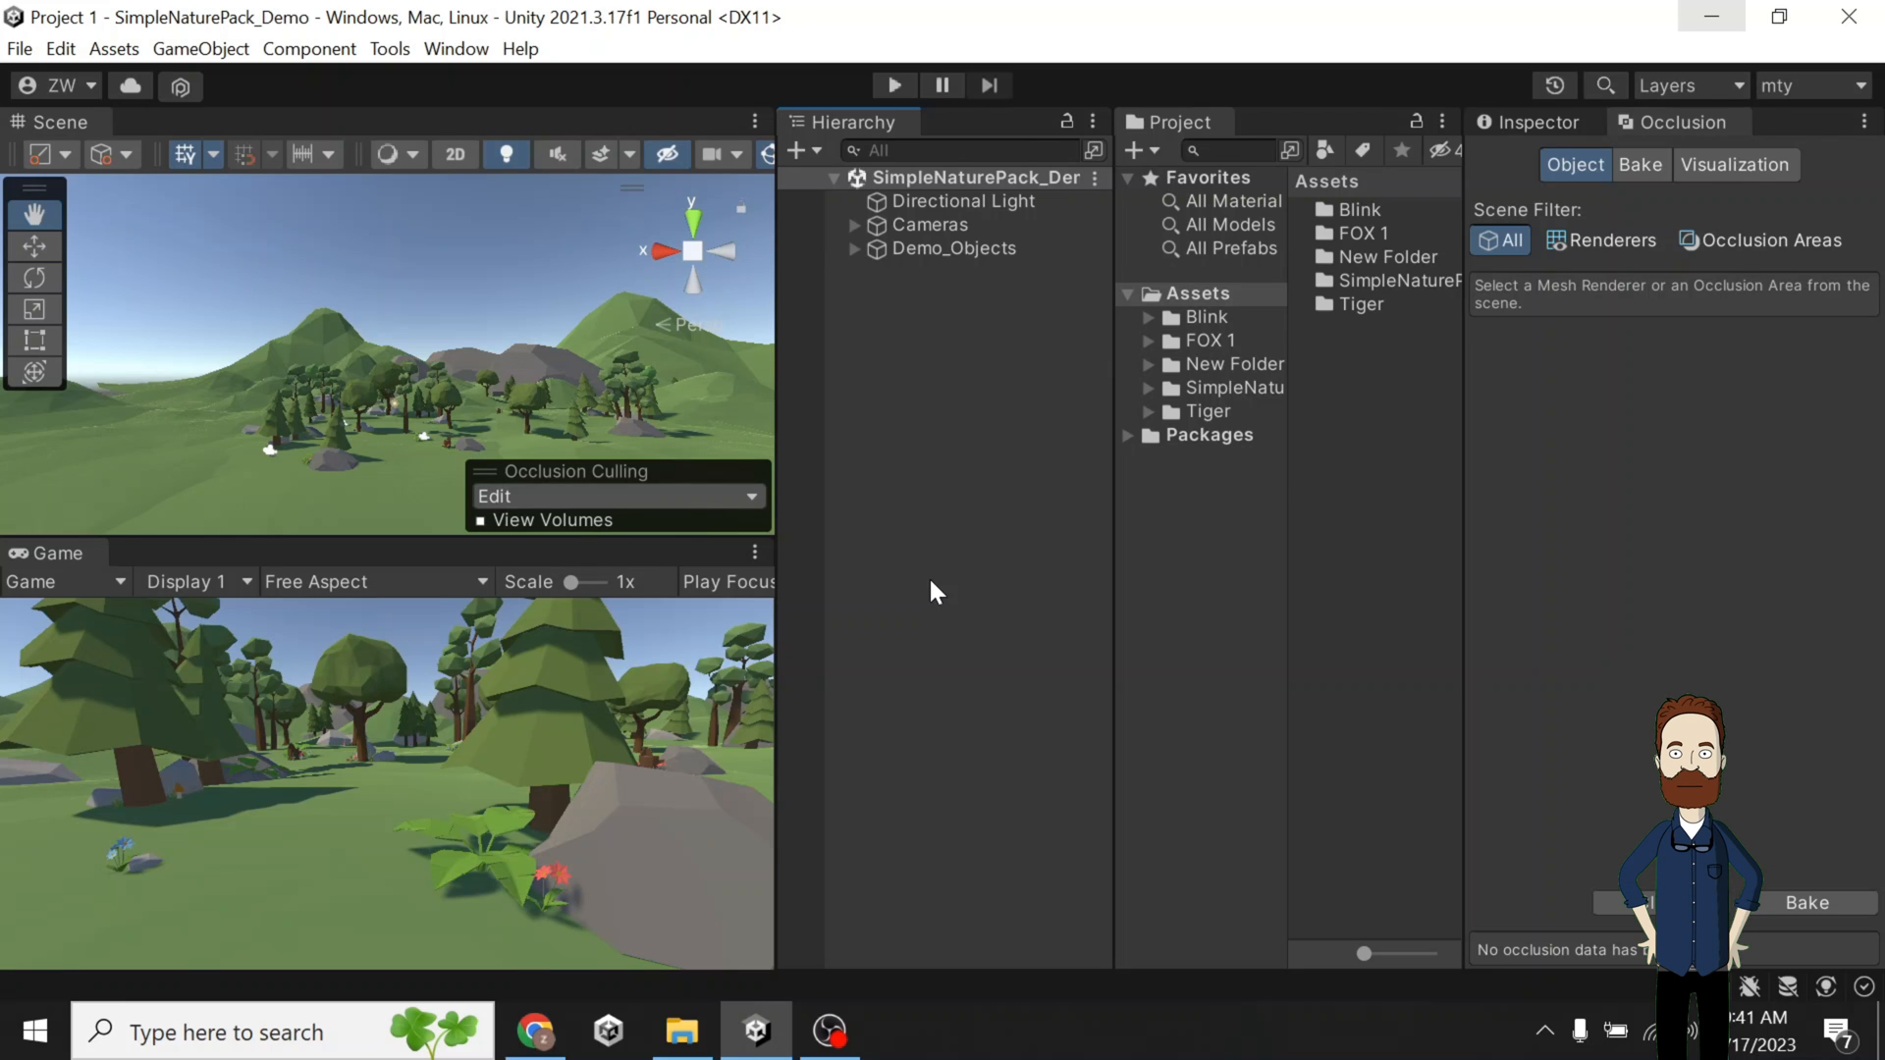
{"action": "scroll", "coordinate": [571, 373], "scroll_direction": "down", "scroll_amount": 5}
{"action": "scroll", "coordinate": [570, 373], "scroll_direction": "up", "scroll_amount": 5}
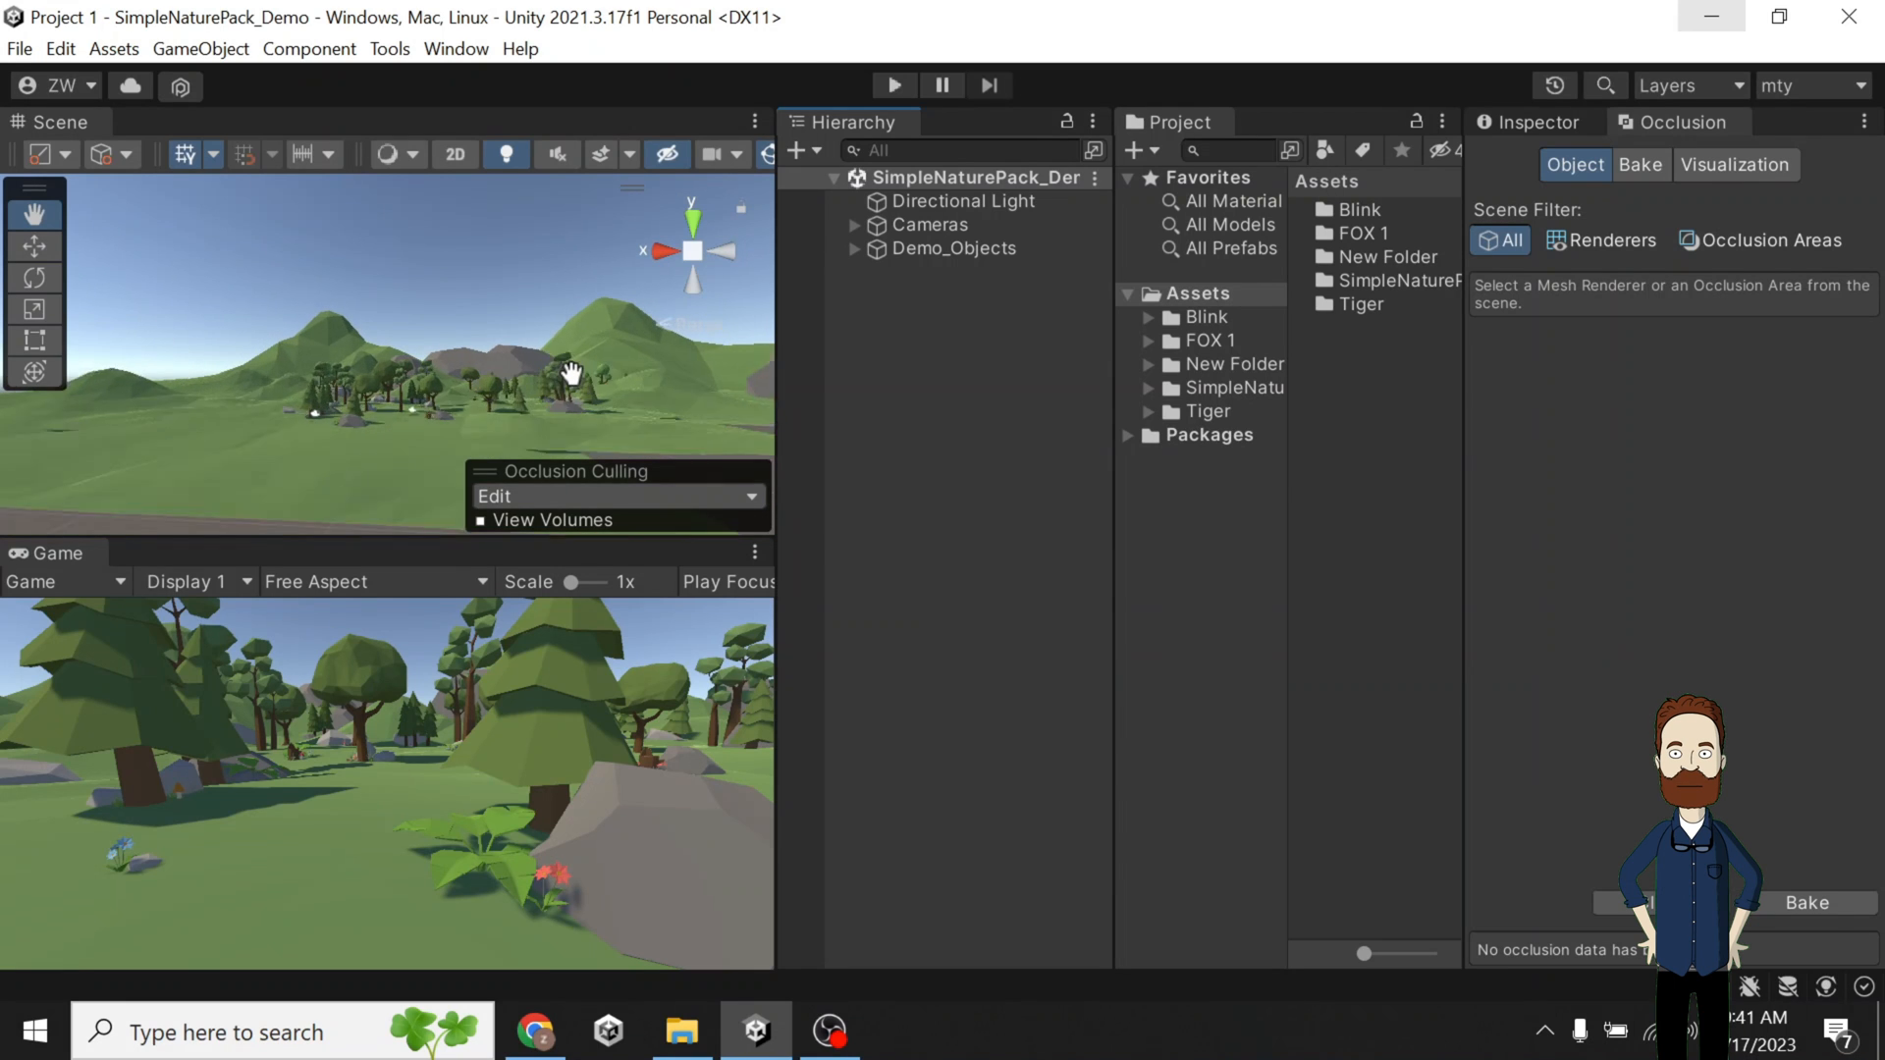
{"action": "left_click_drag", "start_coordinate": [571, 373], "coordinate": [476, 351]}
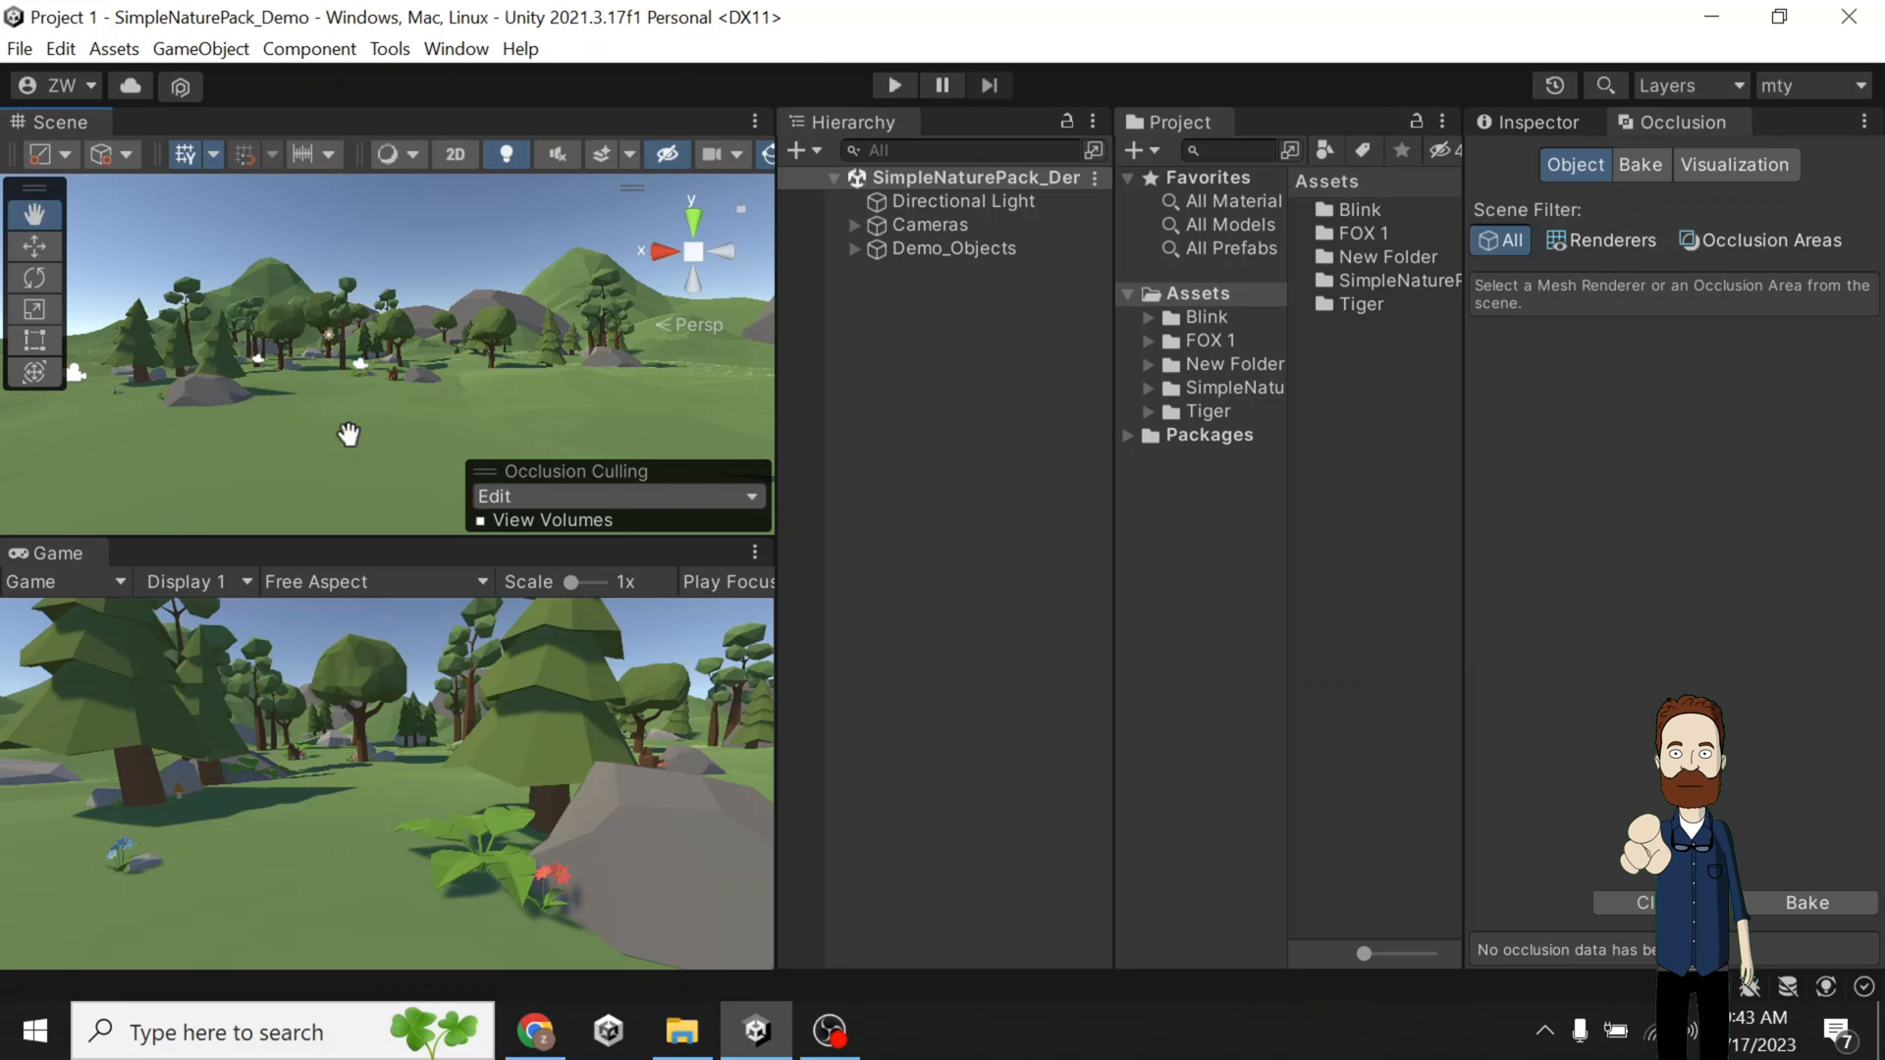
{"action": "scroll", "coordinate": [348, 434], "scroll_direction": "up", "scroll_amount": 2}
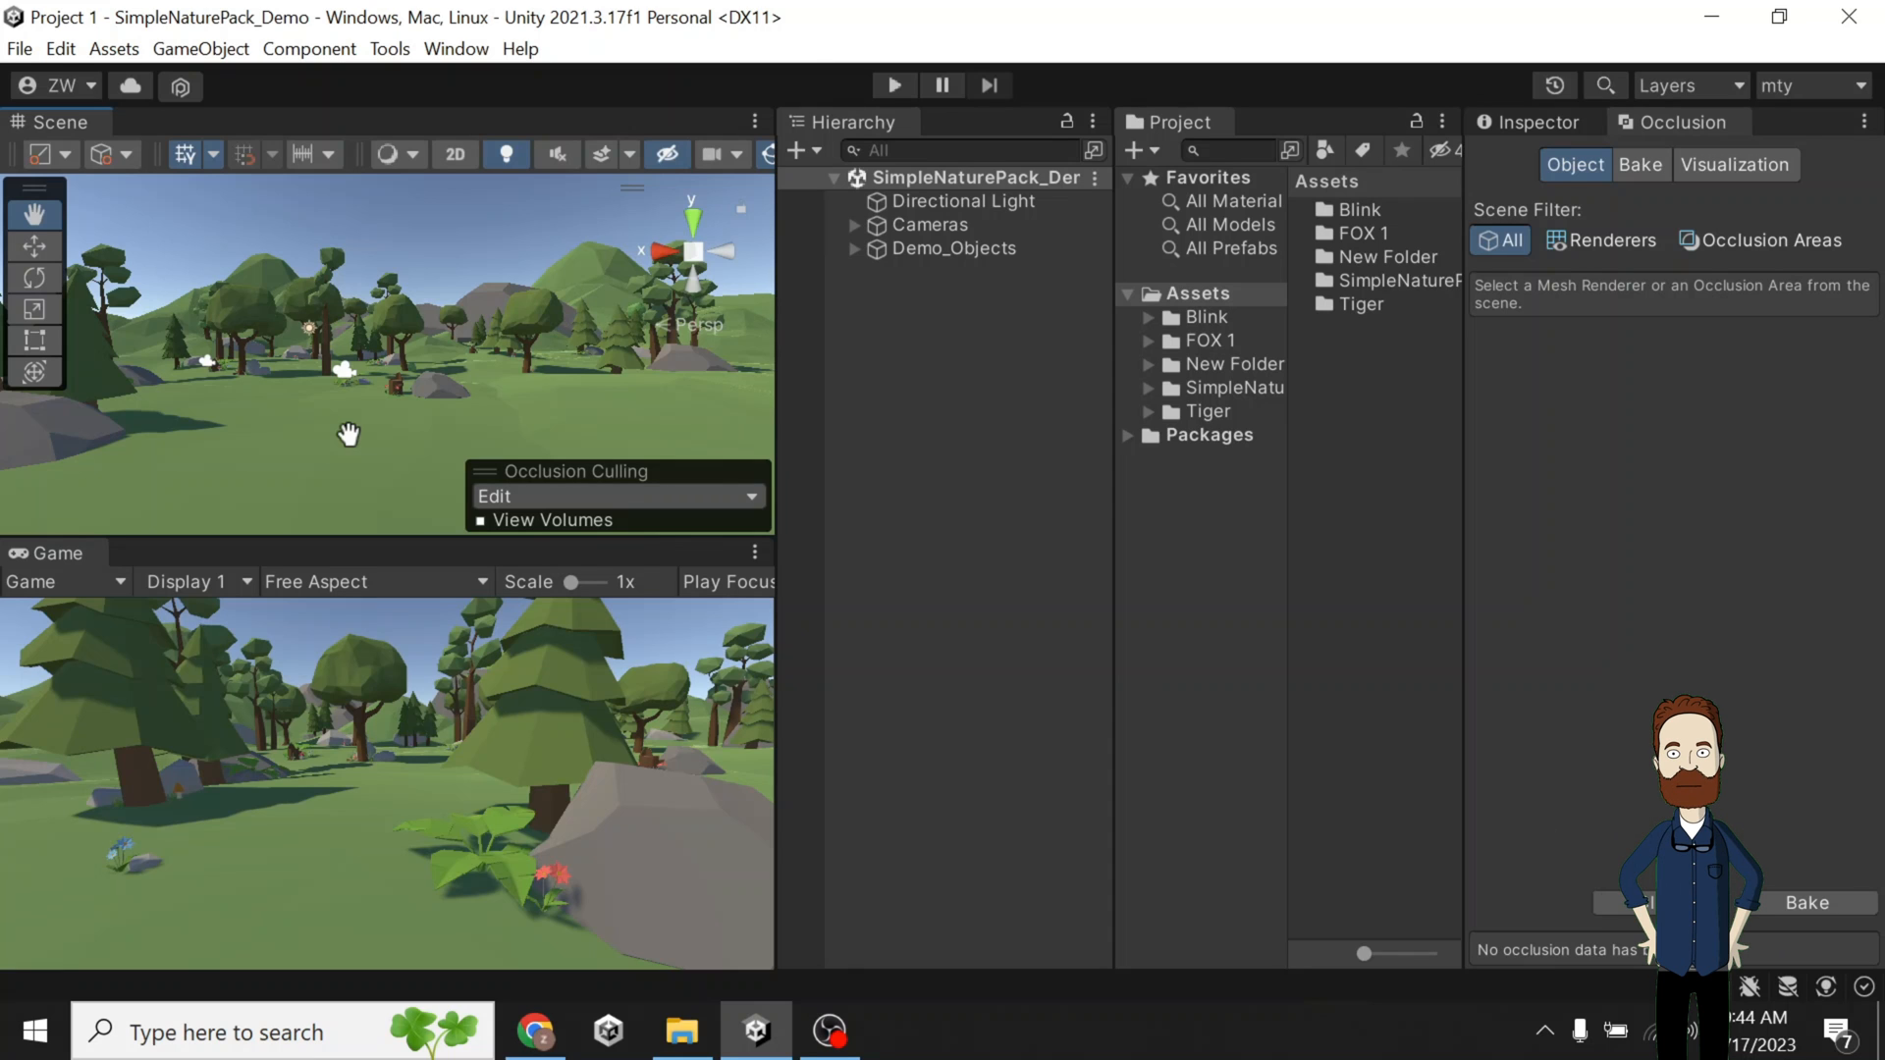
{"action": "scroll", "coordinate": [348, 434], "scroll_direction": "up", "scroll_amount": 2}
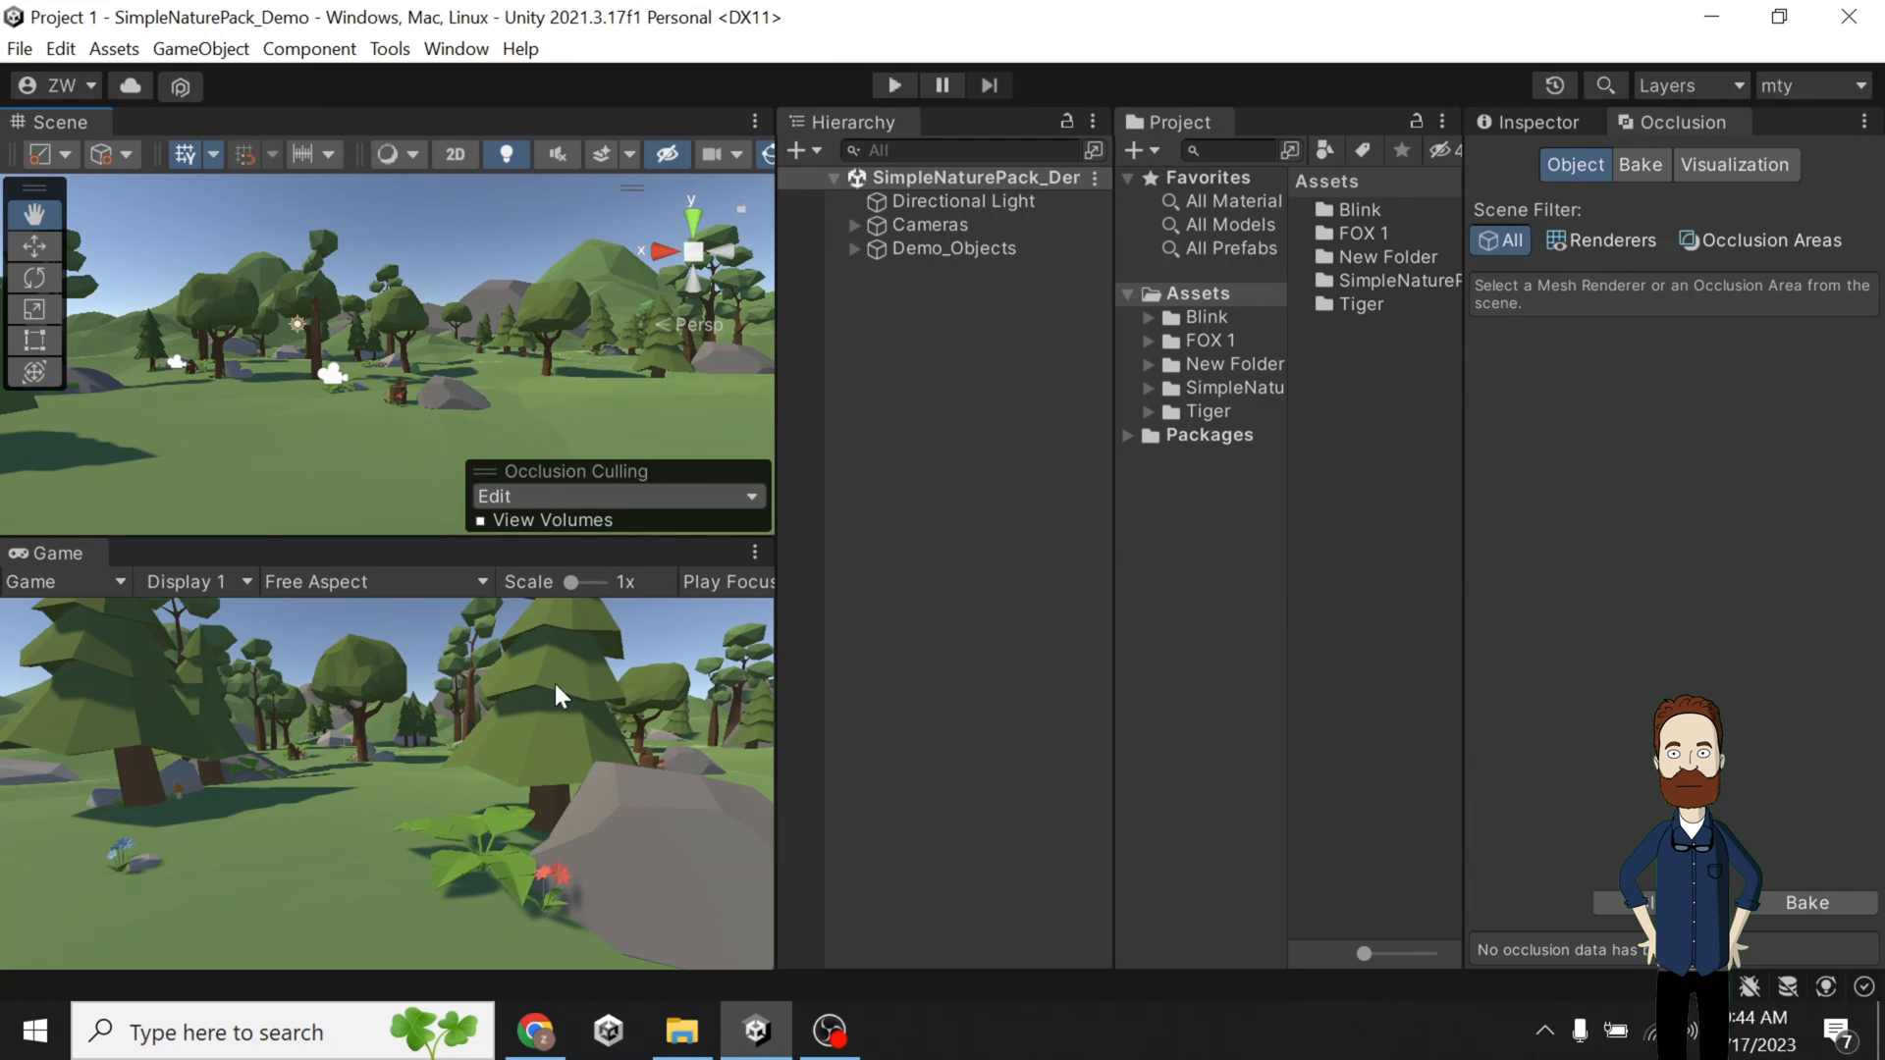
Switch to the browser, look through the YouTube results for "ANIMAL moral stories in hindi" and their view counts, and return to Unity.
{"action": "left_click", "coordinate": [535, 1031]}
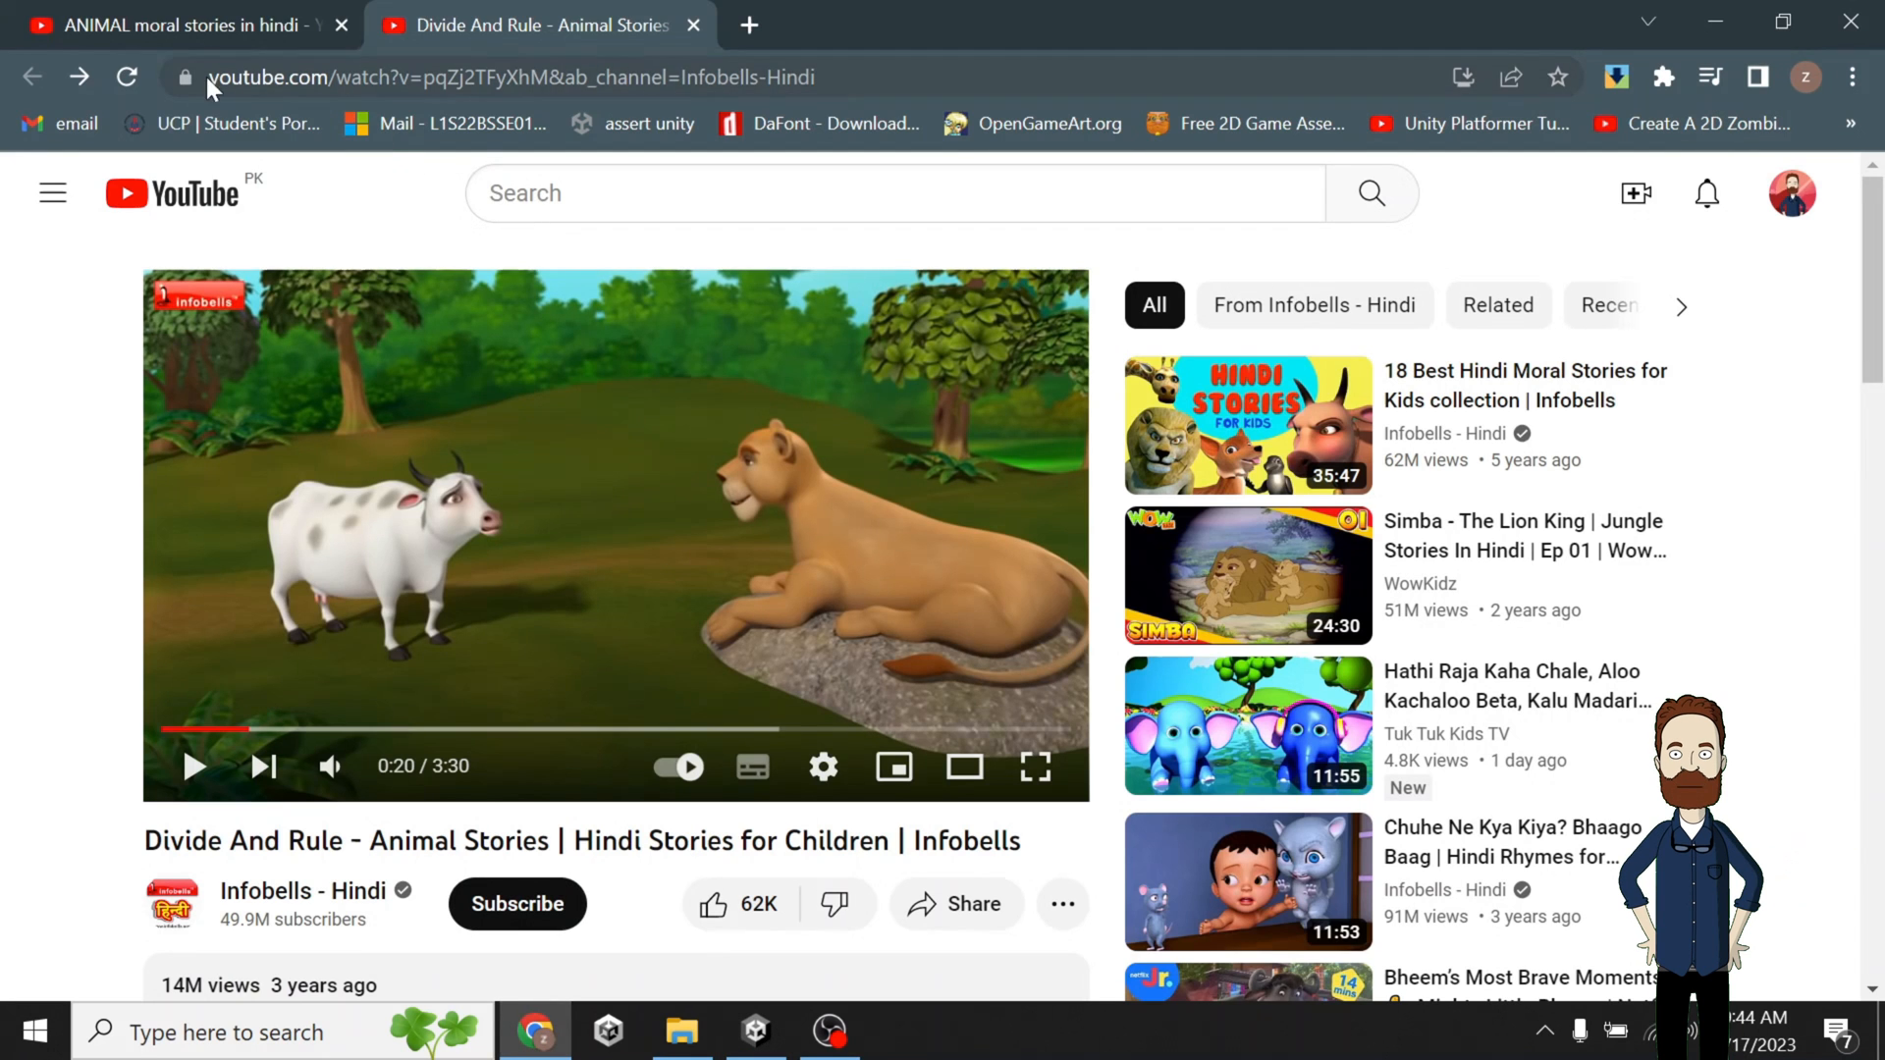
{"action": "left_click", "coordinate": [139, 27]}
{"action": "scroll", "coordinate": [511, 348], "scroll_direction": "up", "scroll_amount": 20}
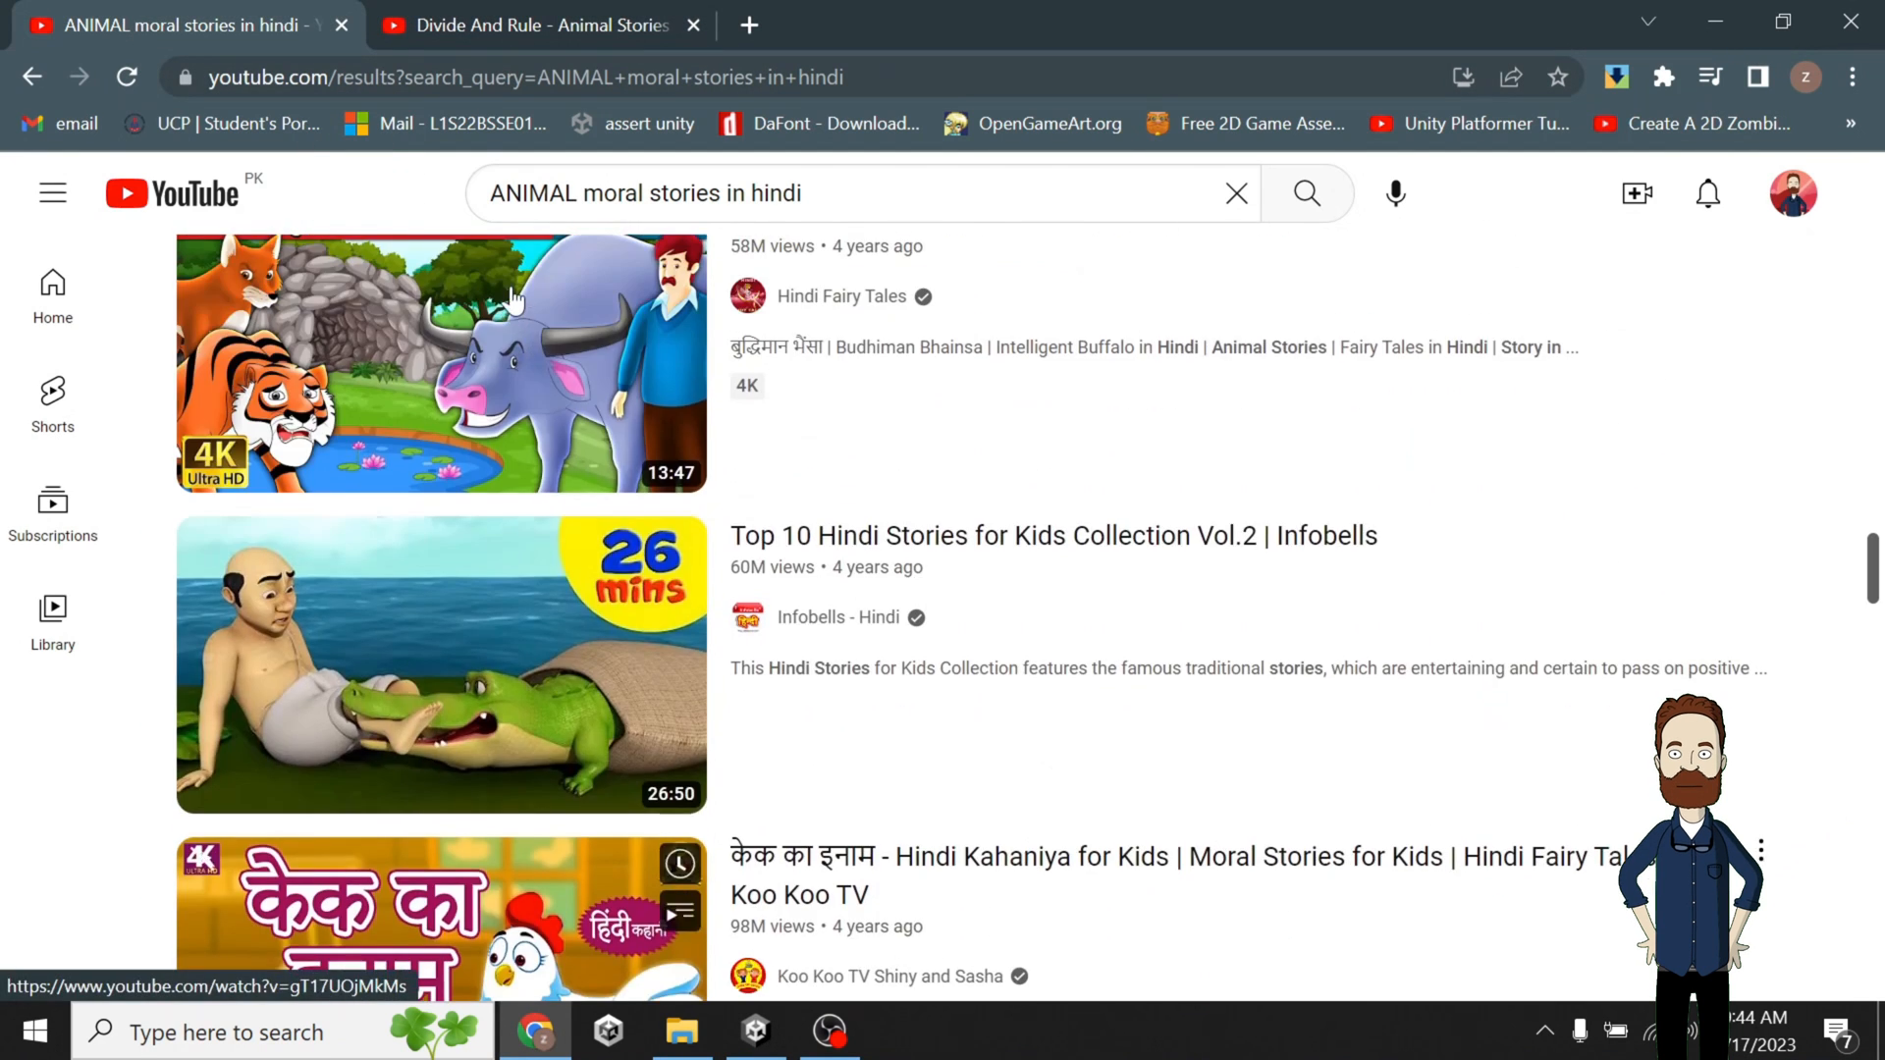
{"action": "scroll", "coordinate": [833, 309], "scroll_direction": "up", "scroll_amount": 20}
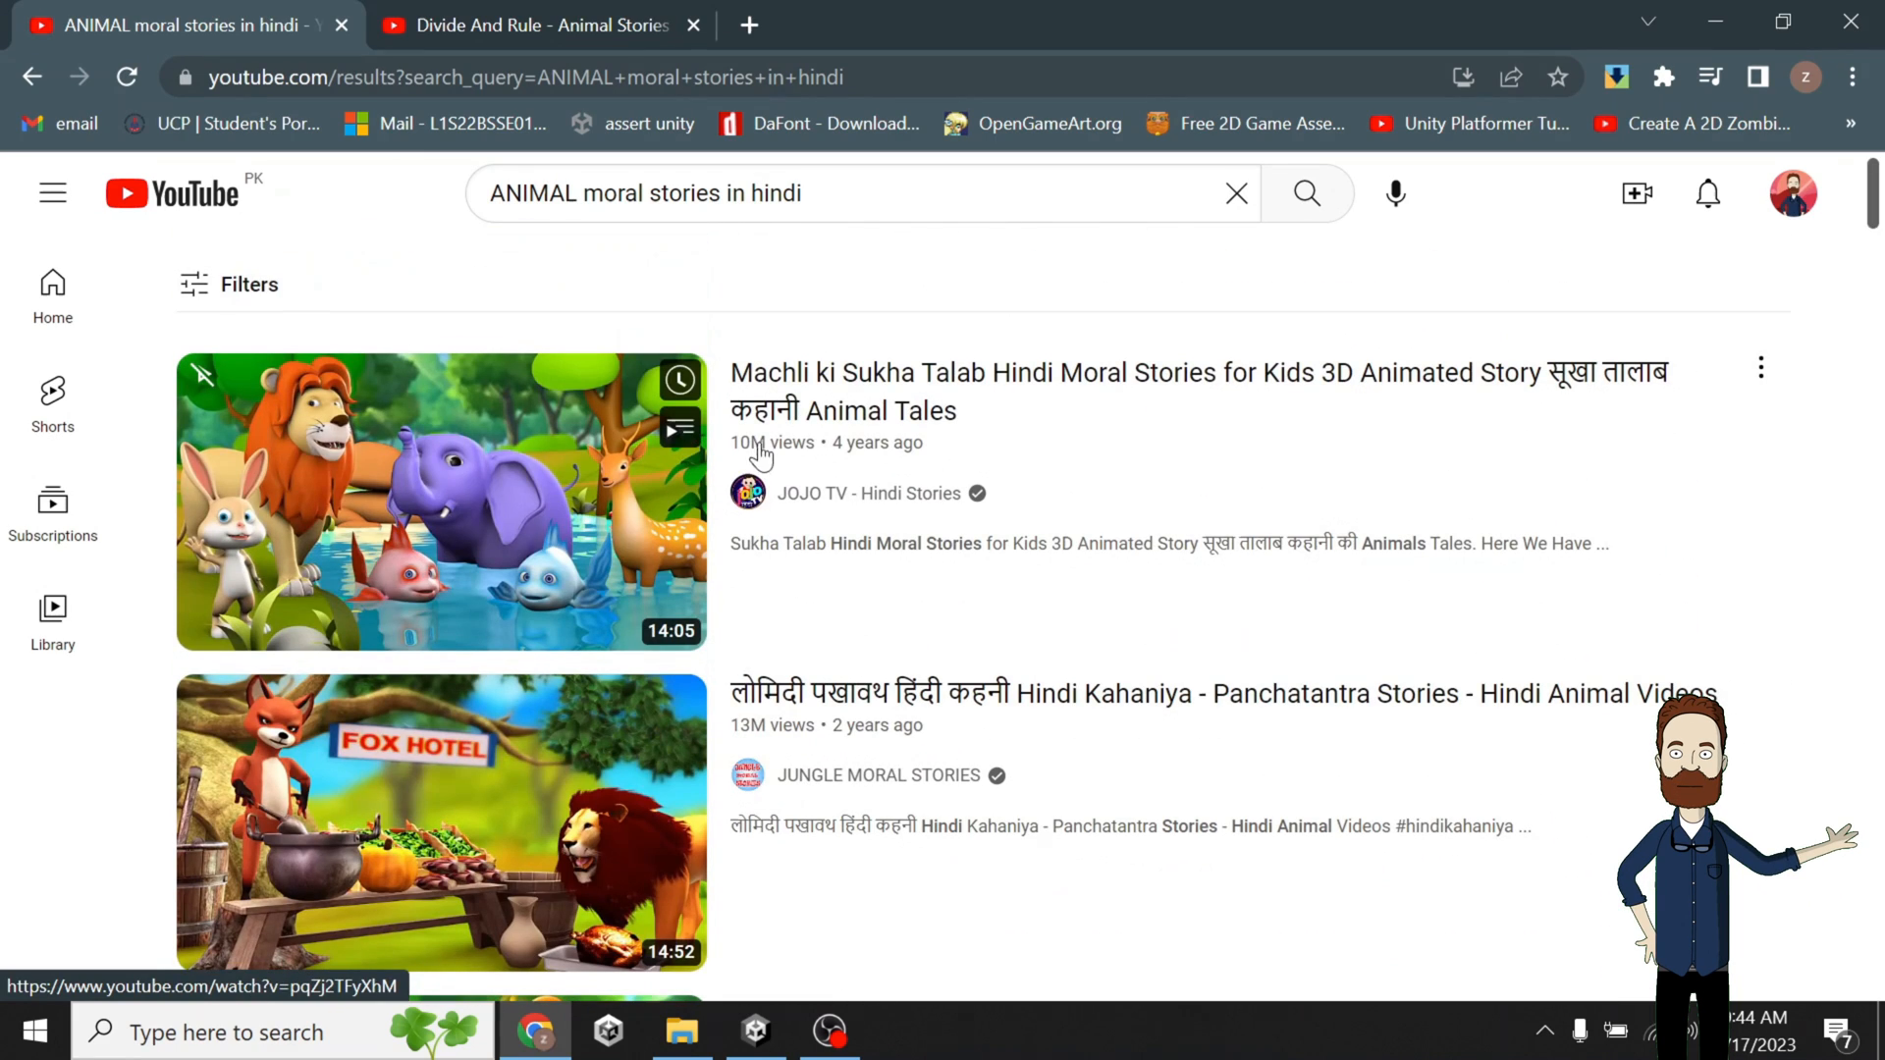
{"action": "scroll", "coordinate": [807, 500], "scroll_direction": "down", "scroll_amount": 3}
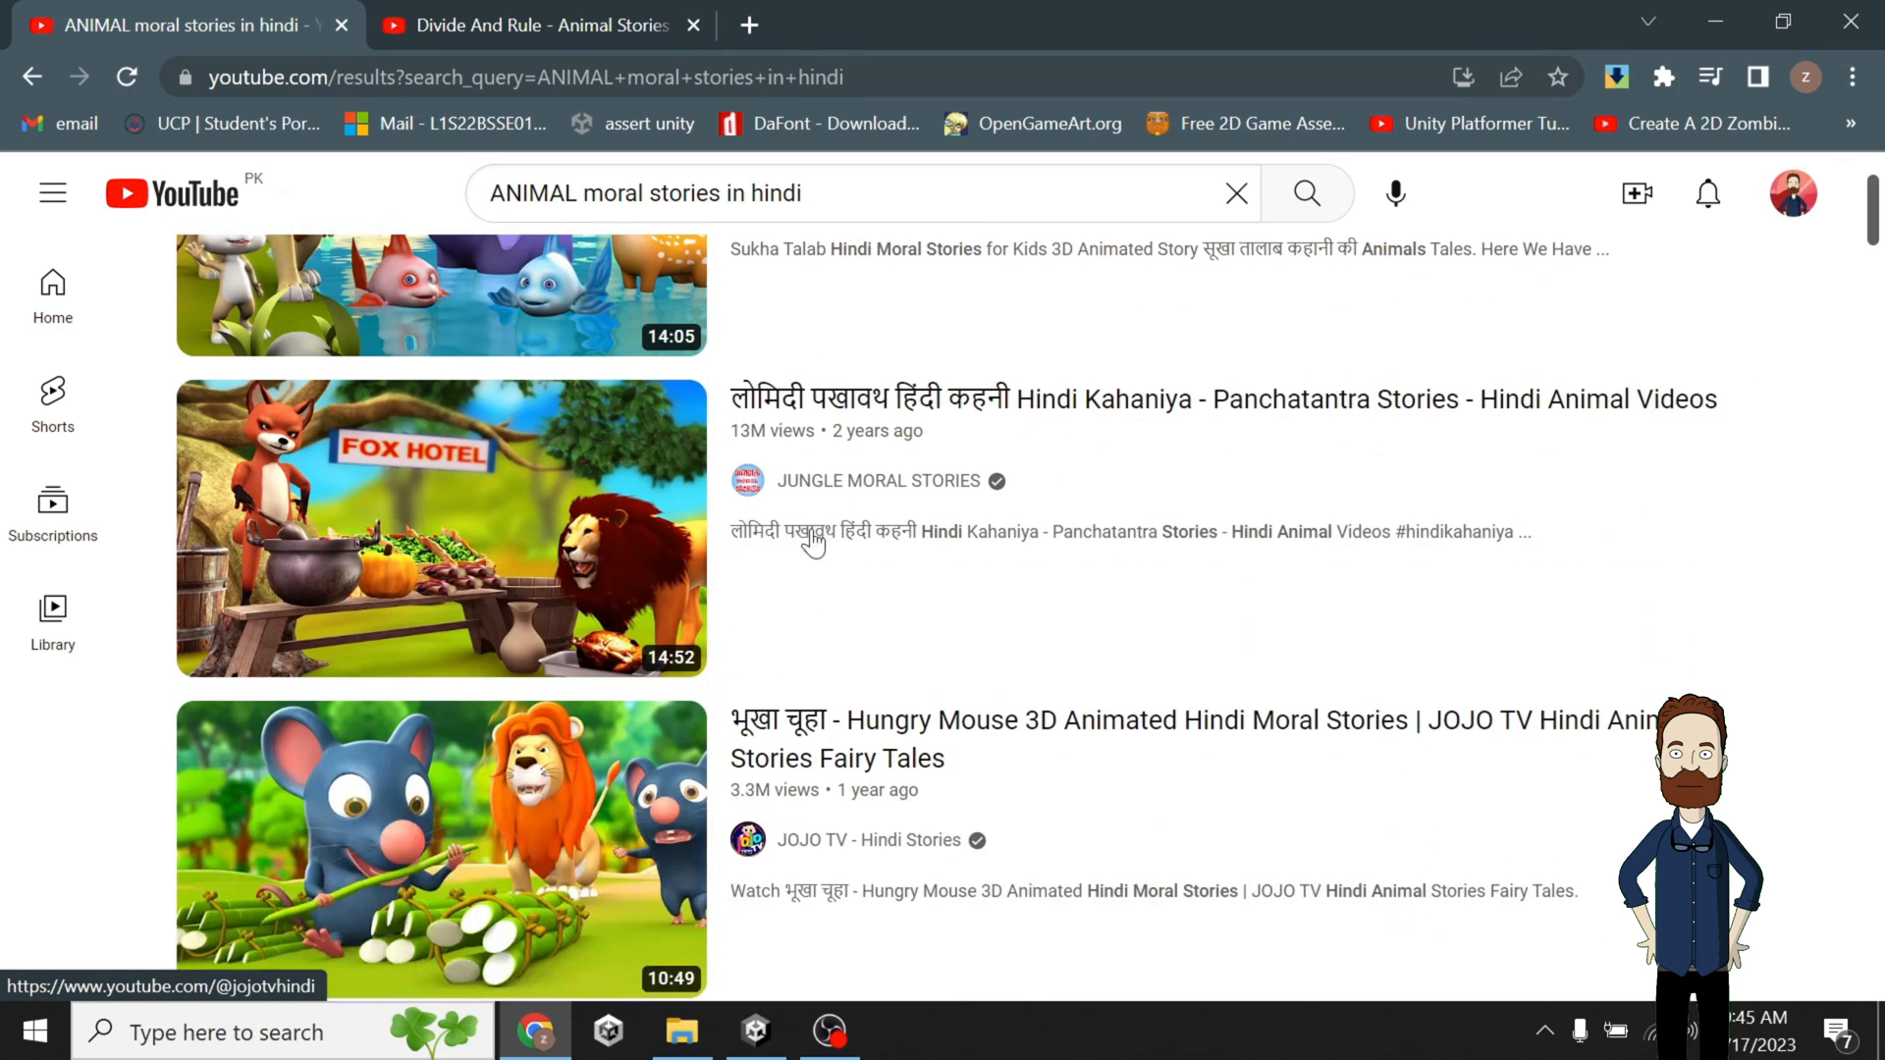
{"action": "scroll", "coordinate": [834, 530], "scroll_direction": "down", "scroll_amount": 3}
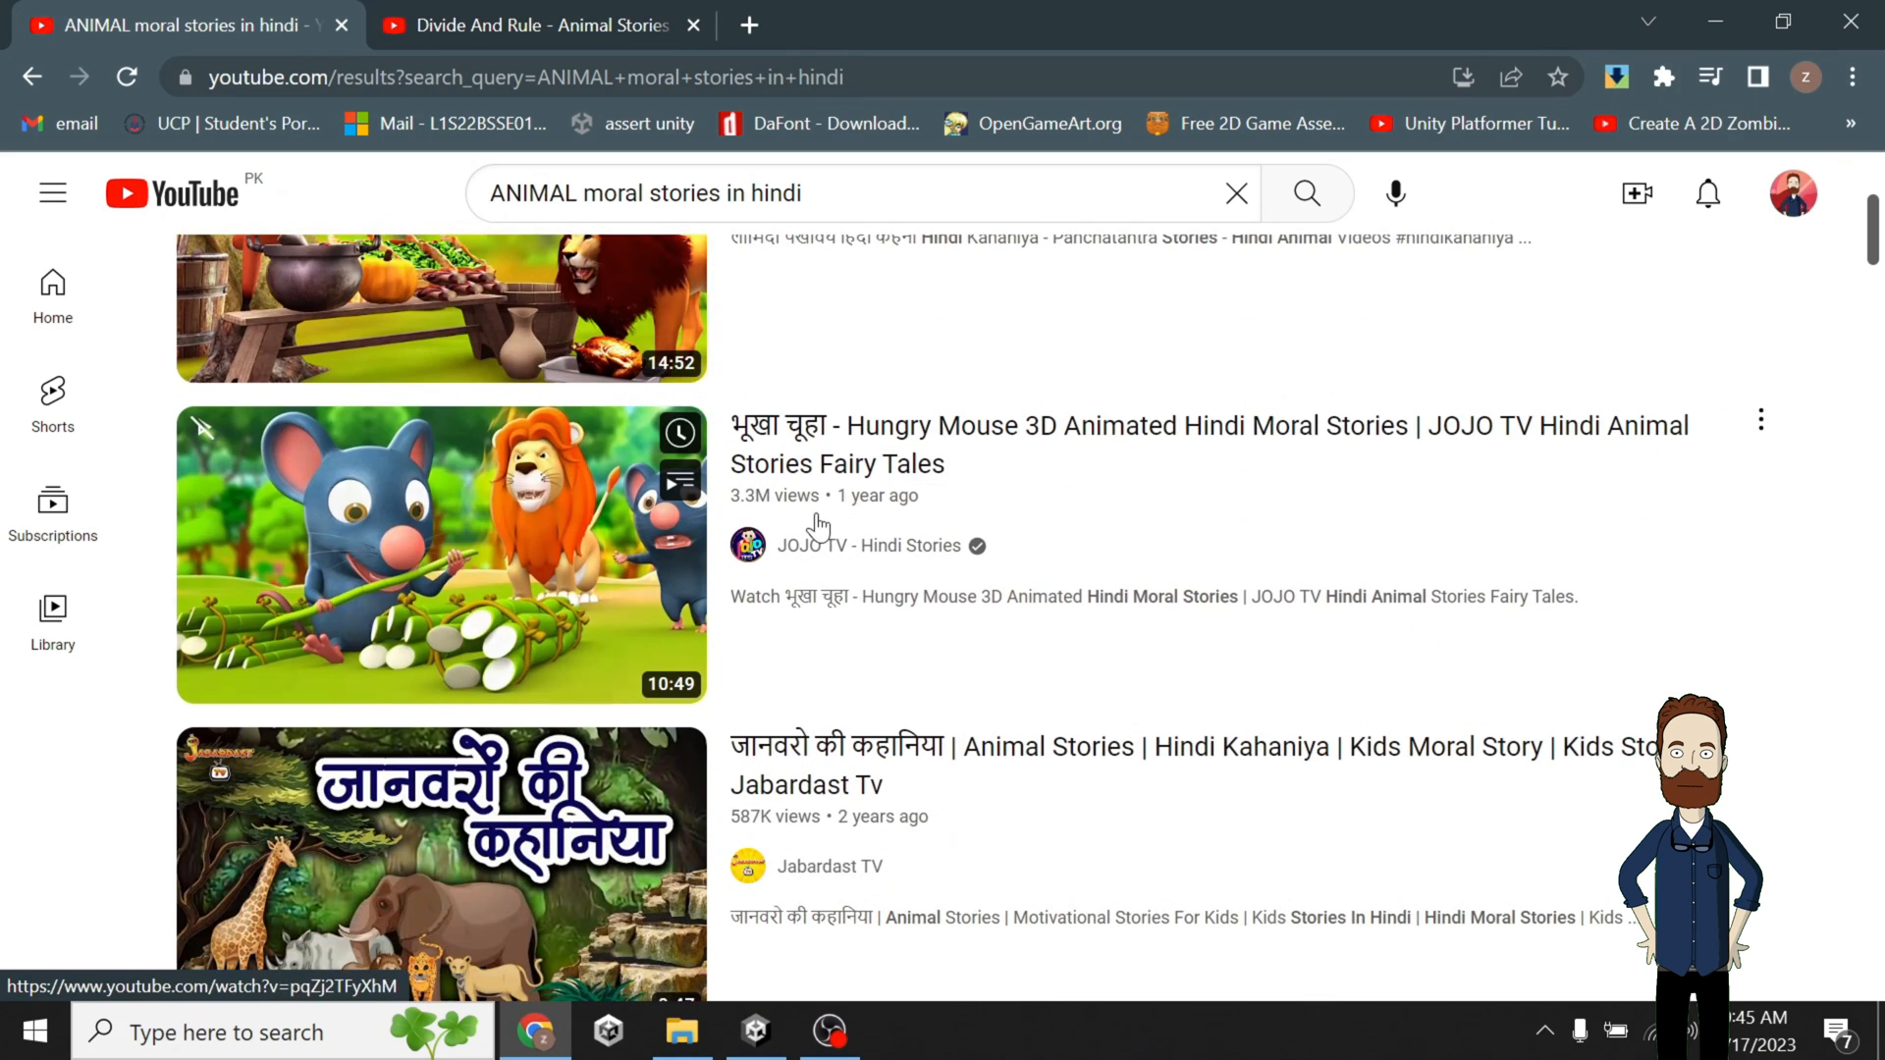
{"action": "mouse_move", "coordinate": [828, 535]}
{"action": "scroll", "coordinate": [819, 549], "scroll_direction": "down", "scroll_amount": 6}
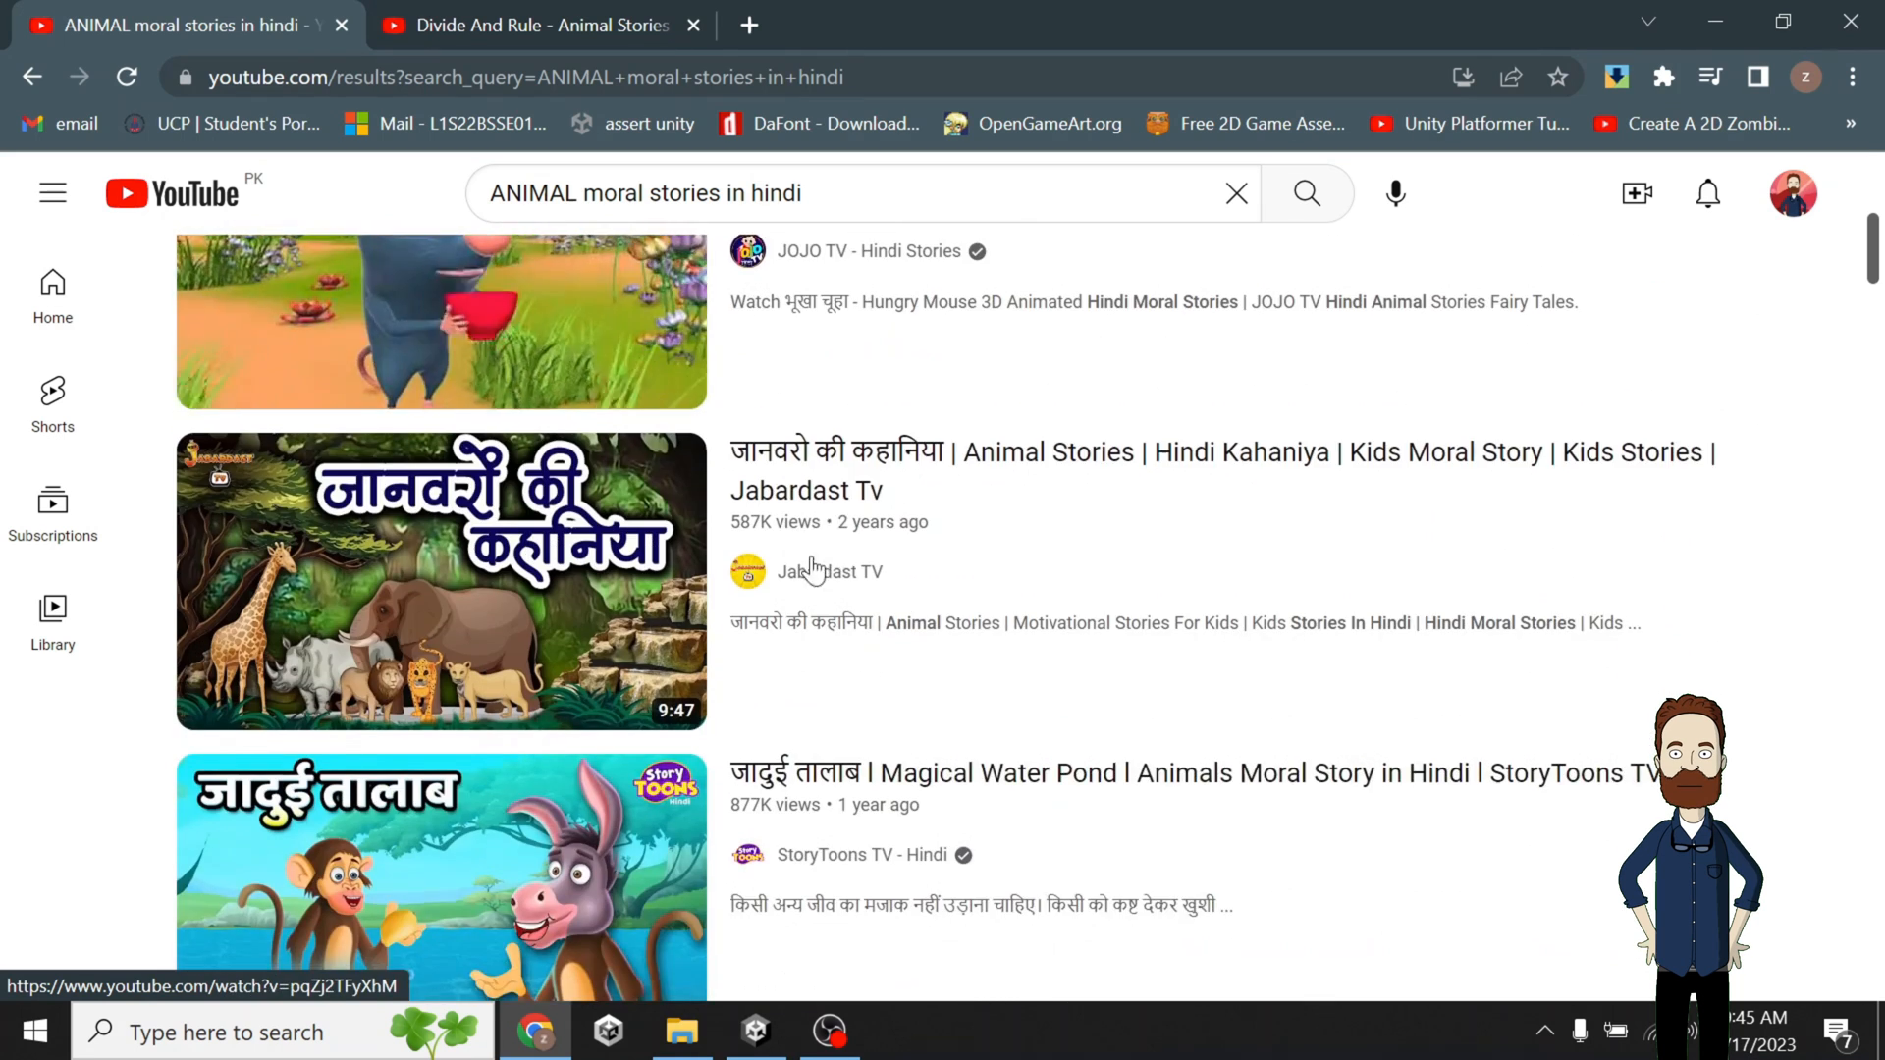
{"action": "scroll", "coordinate": [790, 581], "scroll_direction": "down", "scroll_amount": 3}
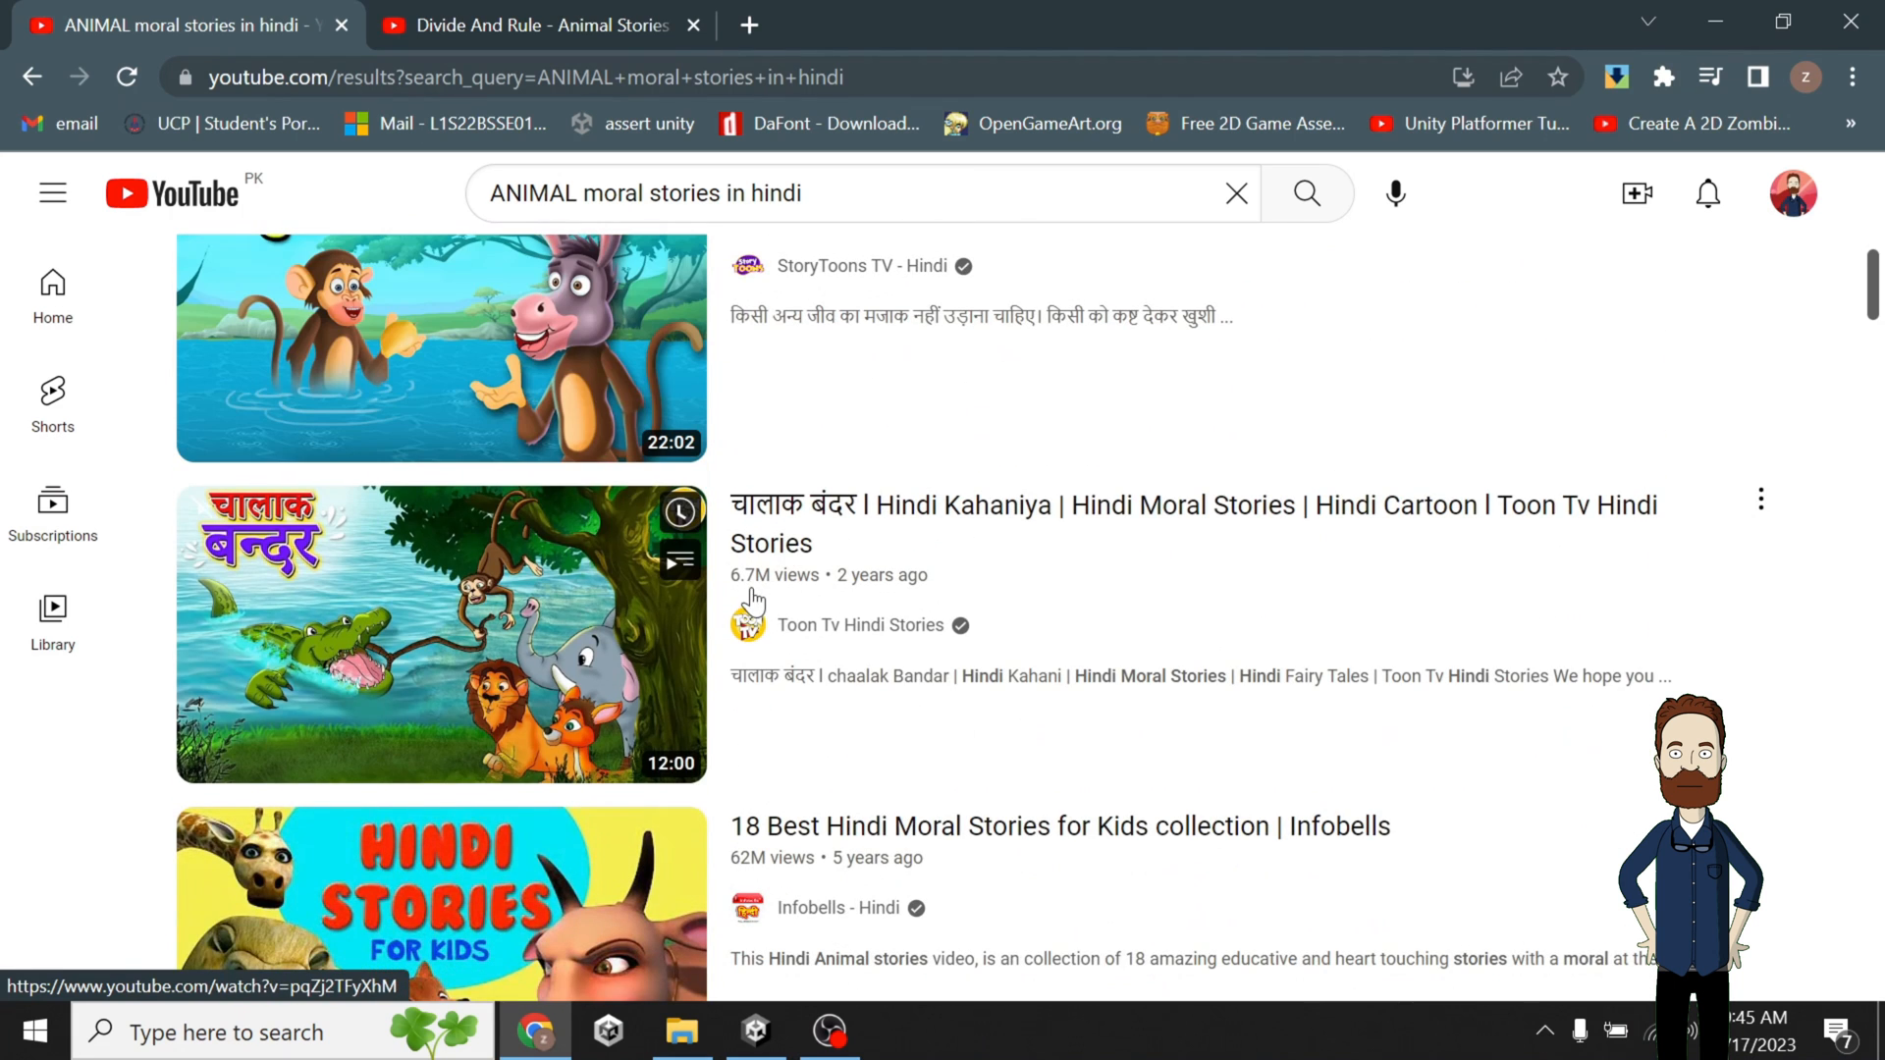
{"action": "scroll", "coordinate": [790, 598], "scroll_direction": "down", "scroll_amount": 4}
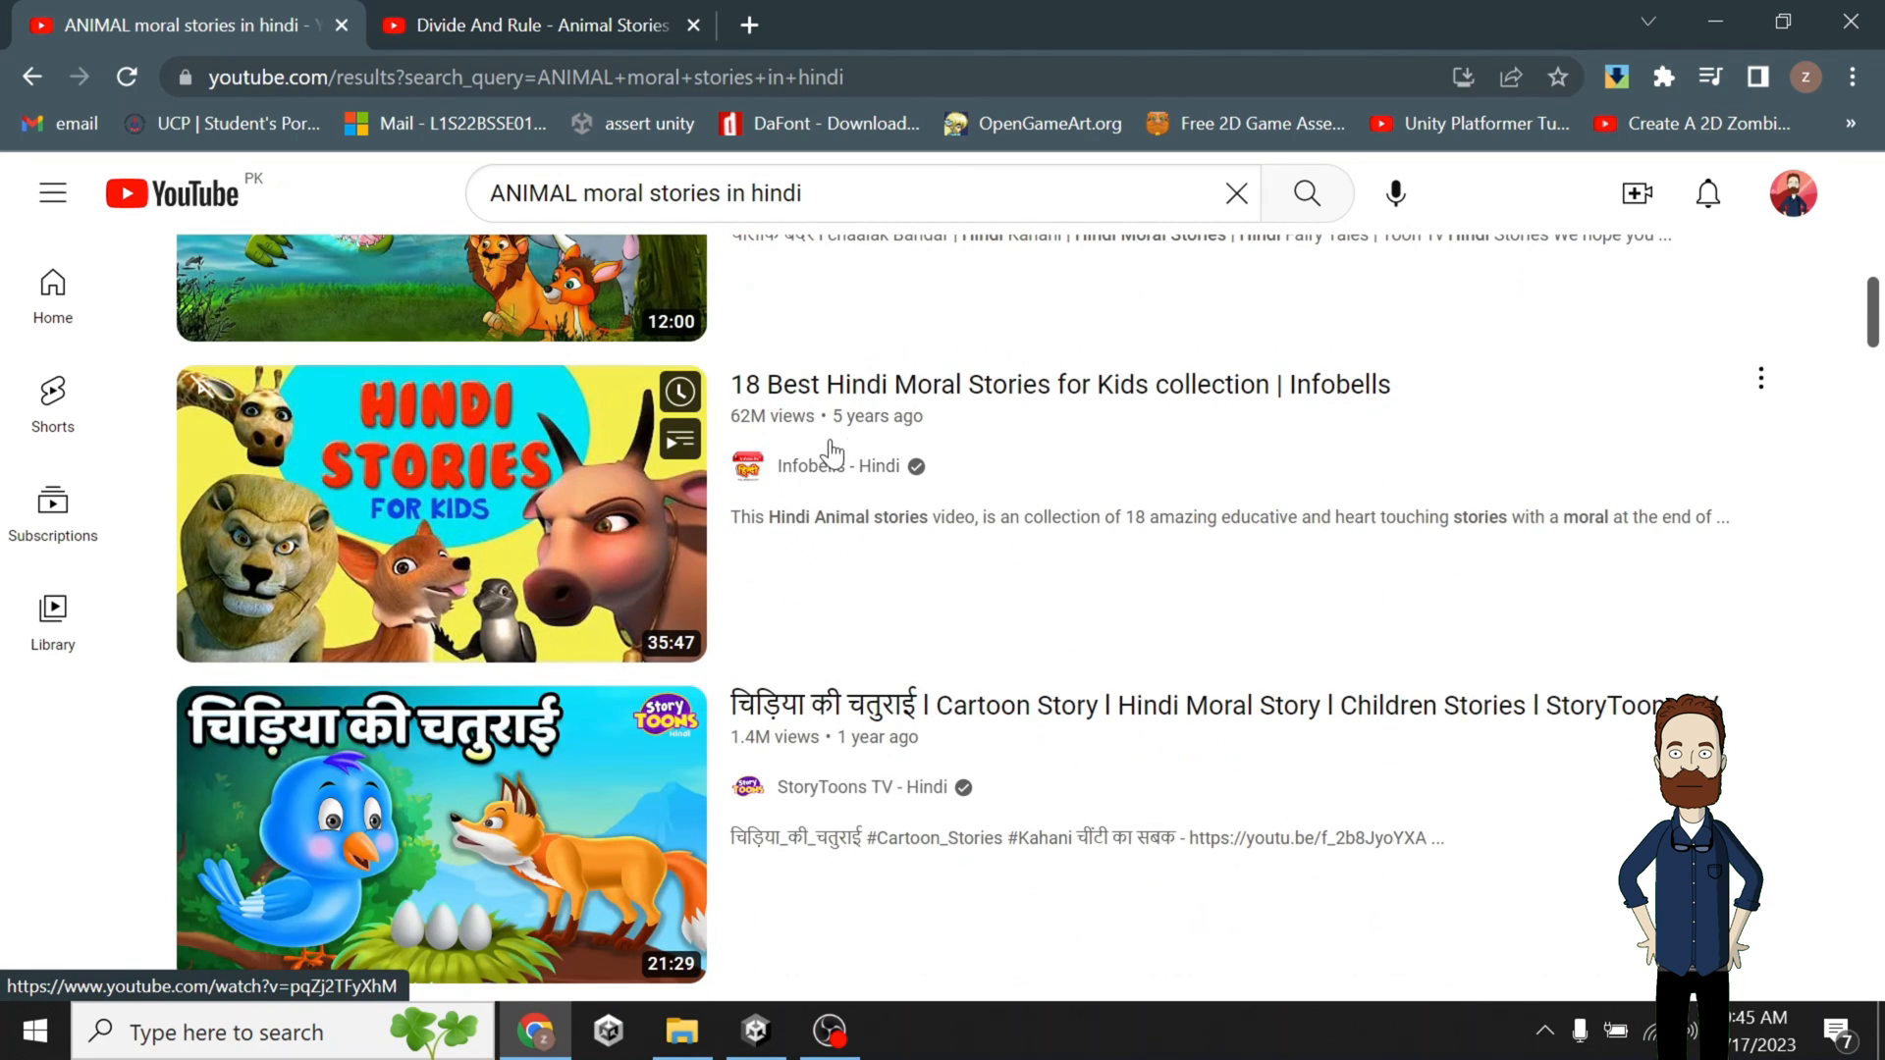
{"action": "scroll", "coordinate": [775, 452], "scroll_direction": "down", "scroll_amount": 4}
{"action": "scroll", "coordinate": [854, 442], "scroll_direction": "down", "scroll_amount": 3}
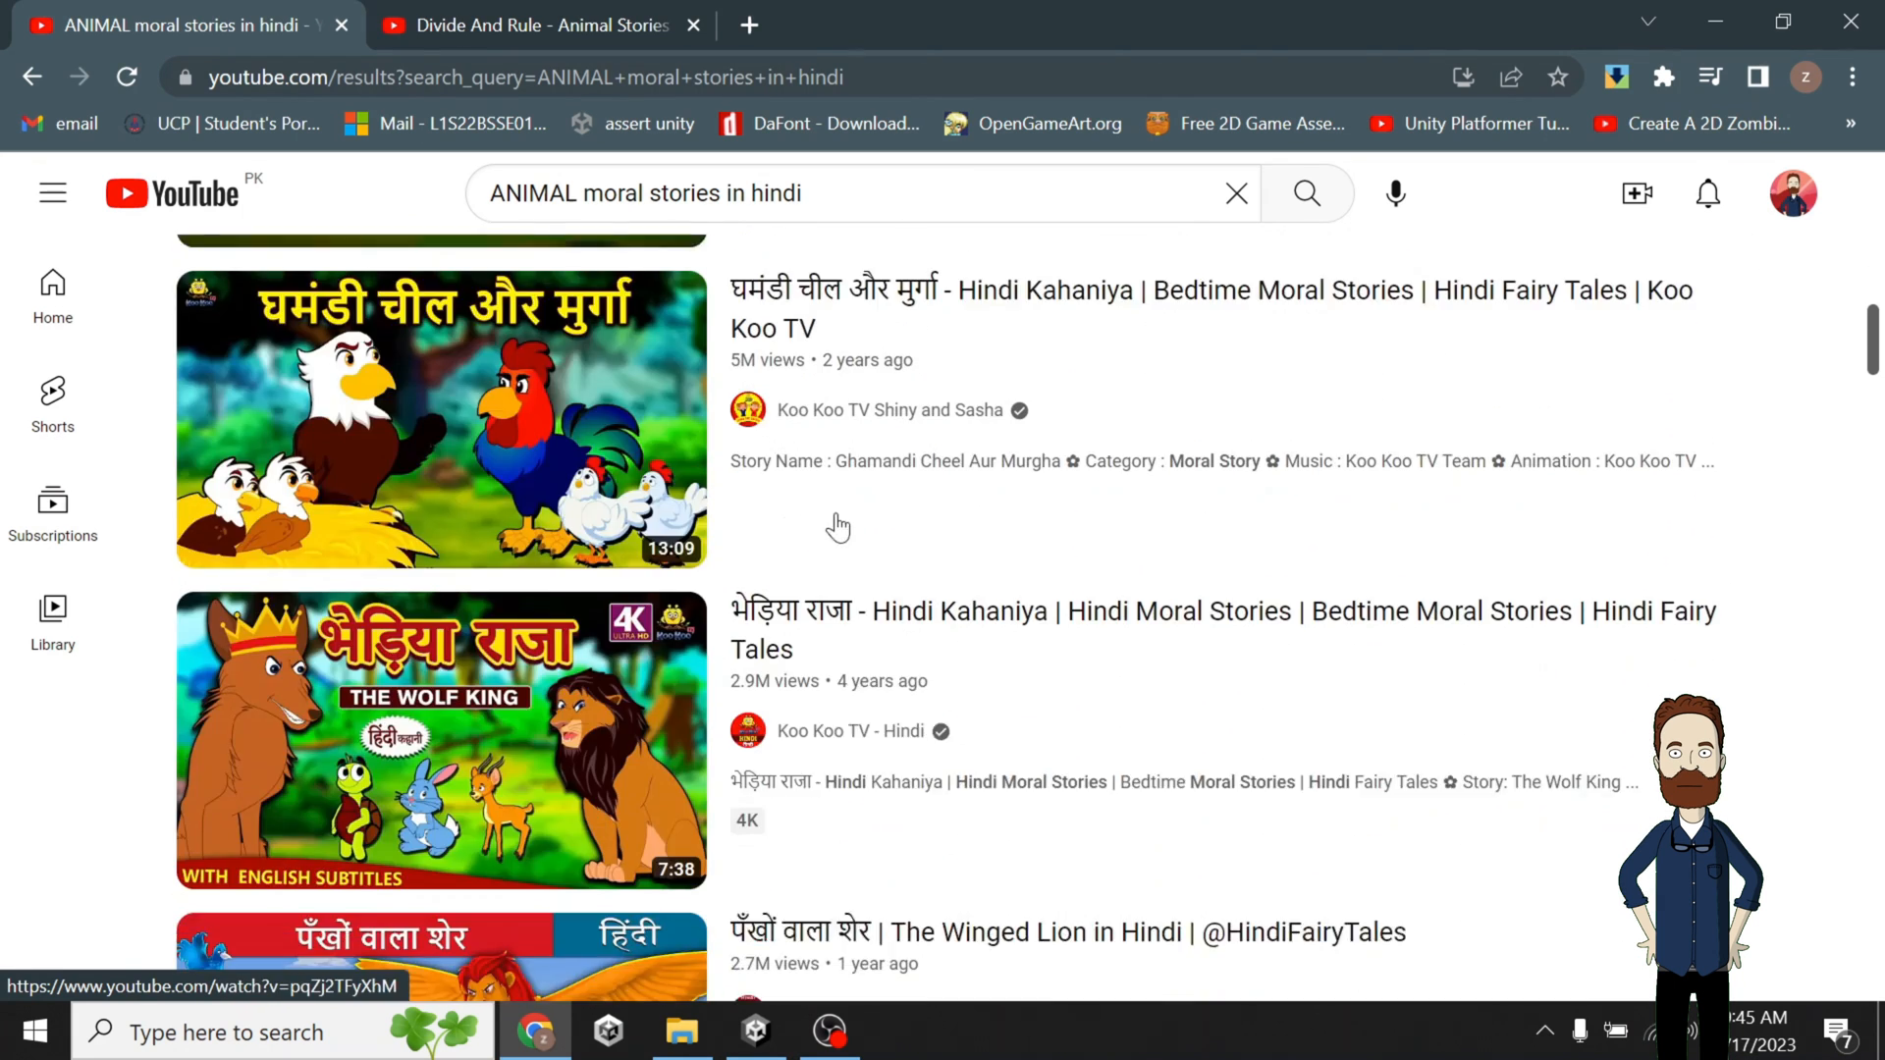
{"action": "scroll", "coordinate": [871, 619], "scroll_direction": "down", "scroll_amount": 3}
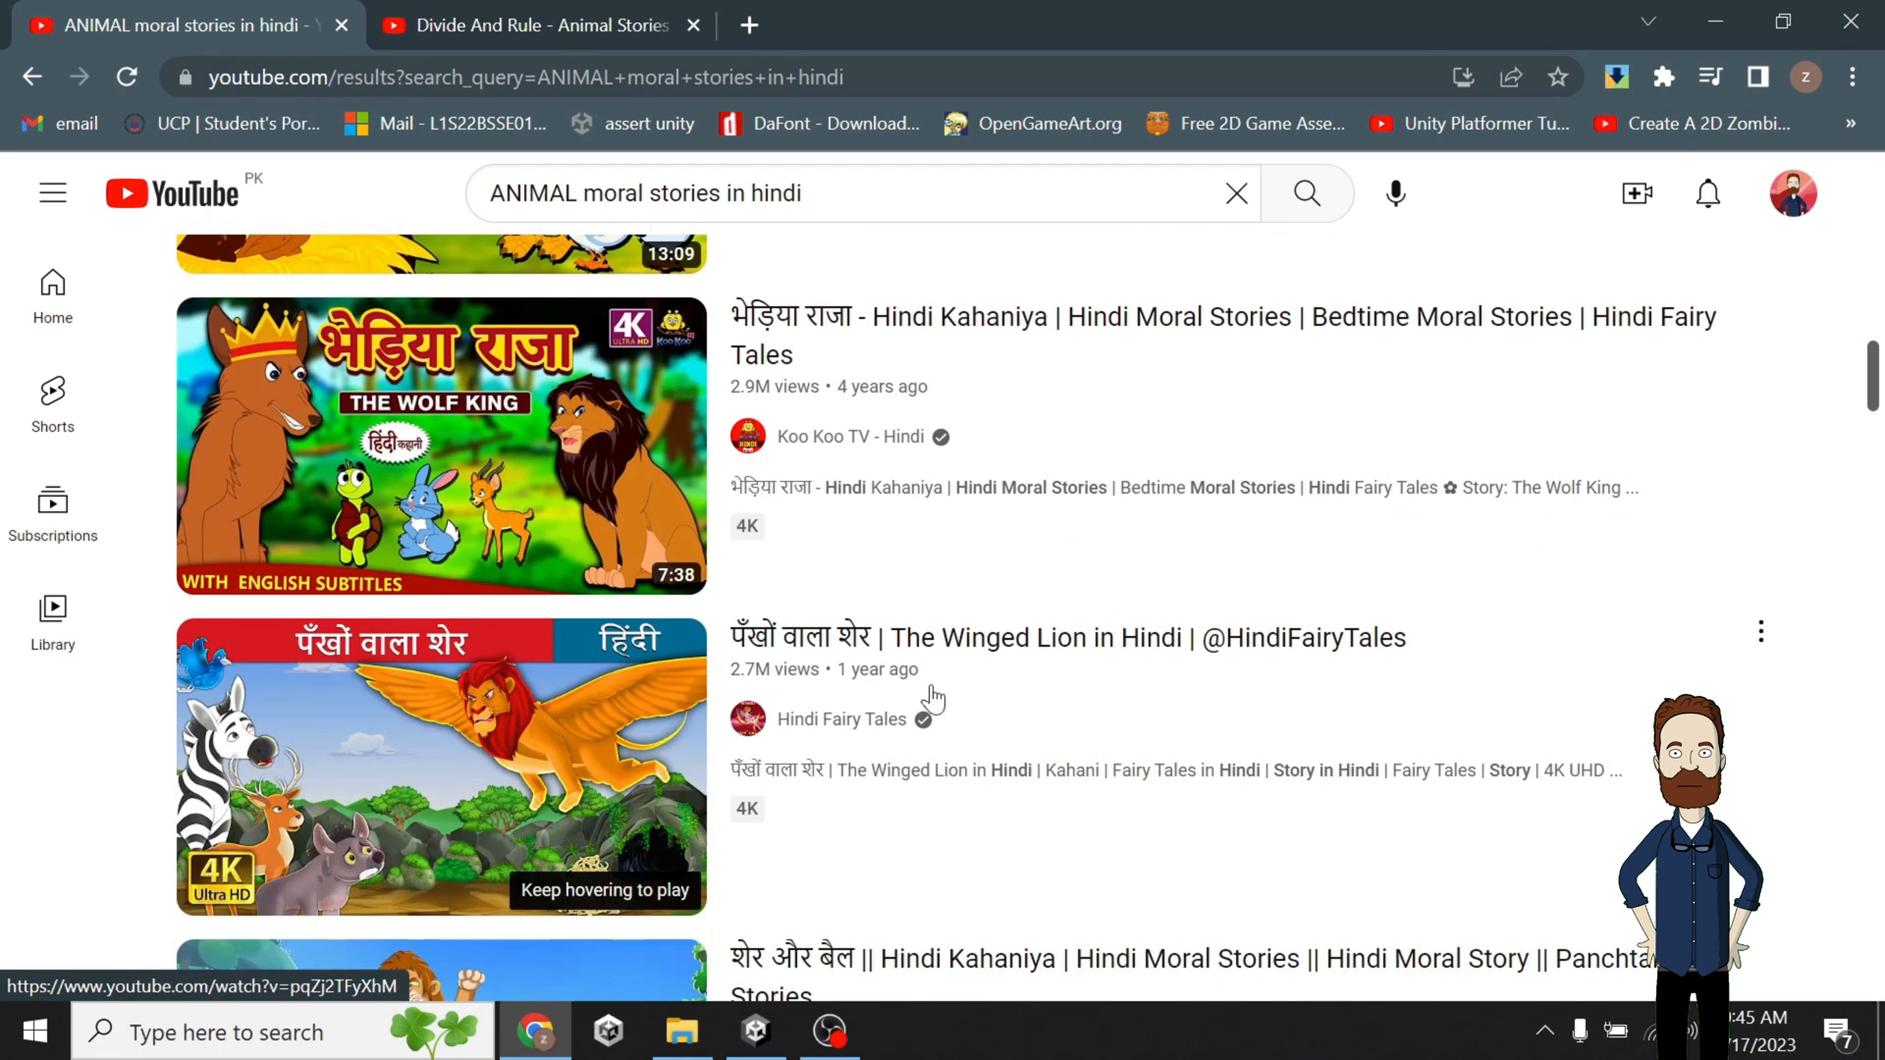
{"action": "left_click", "coordinate": [1715, 21]}
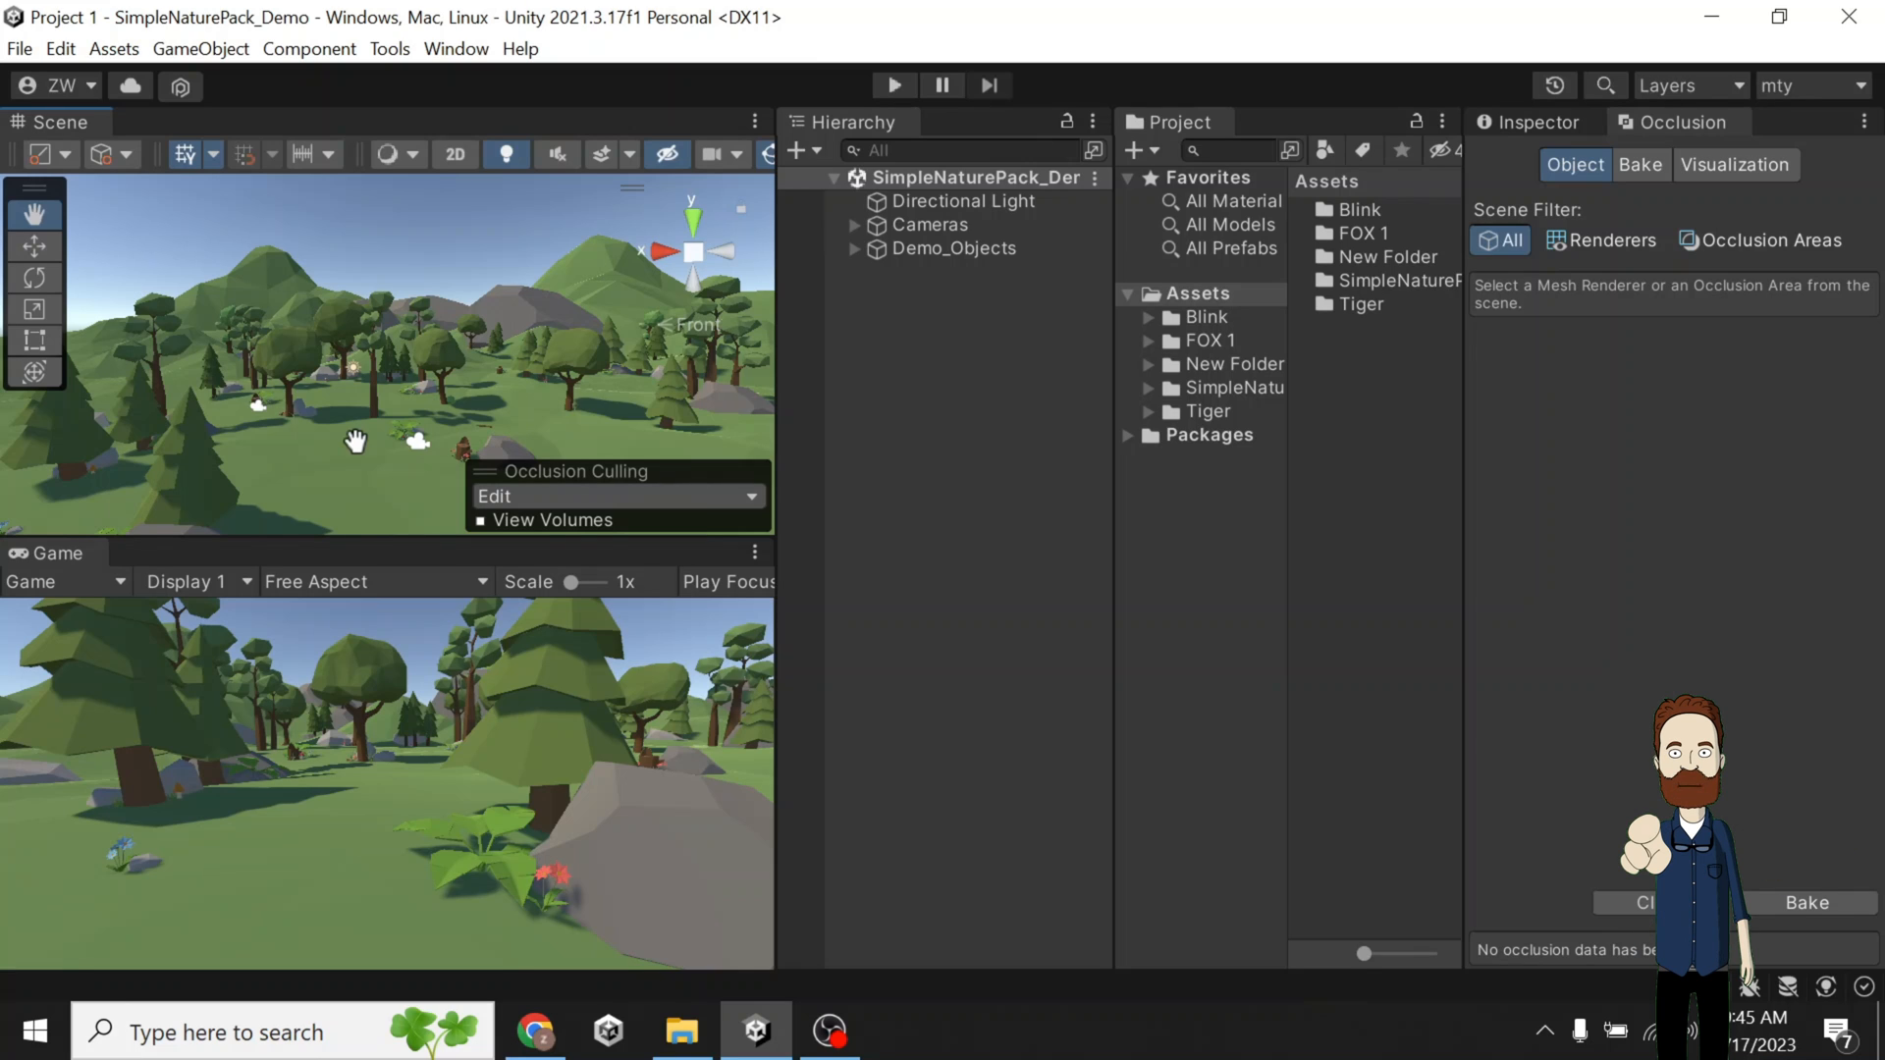
Widen the Project window and expand the Blink folder through Art and Animals to open the Stylized folder.
{"action": "left_click_drag", "start_coordinate": [343, 422], "coordinate": [317, 400]}
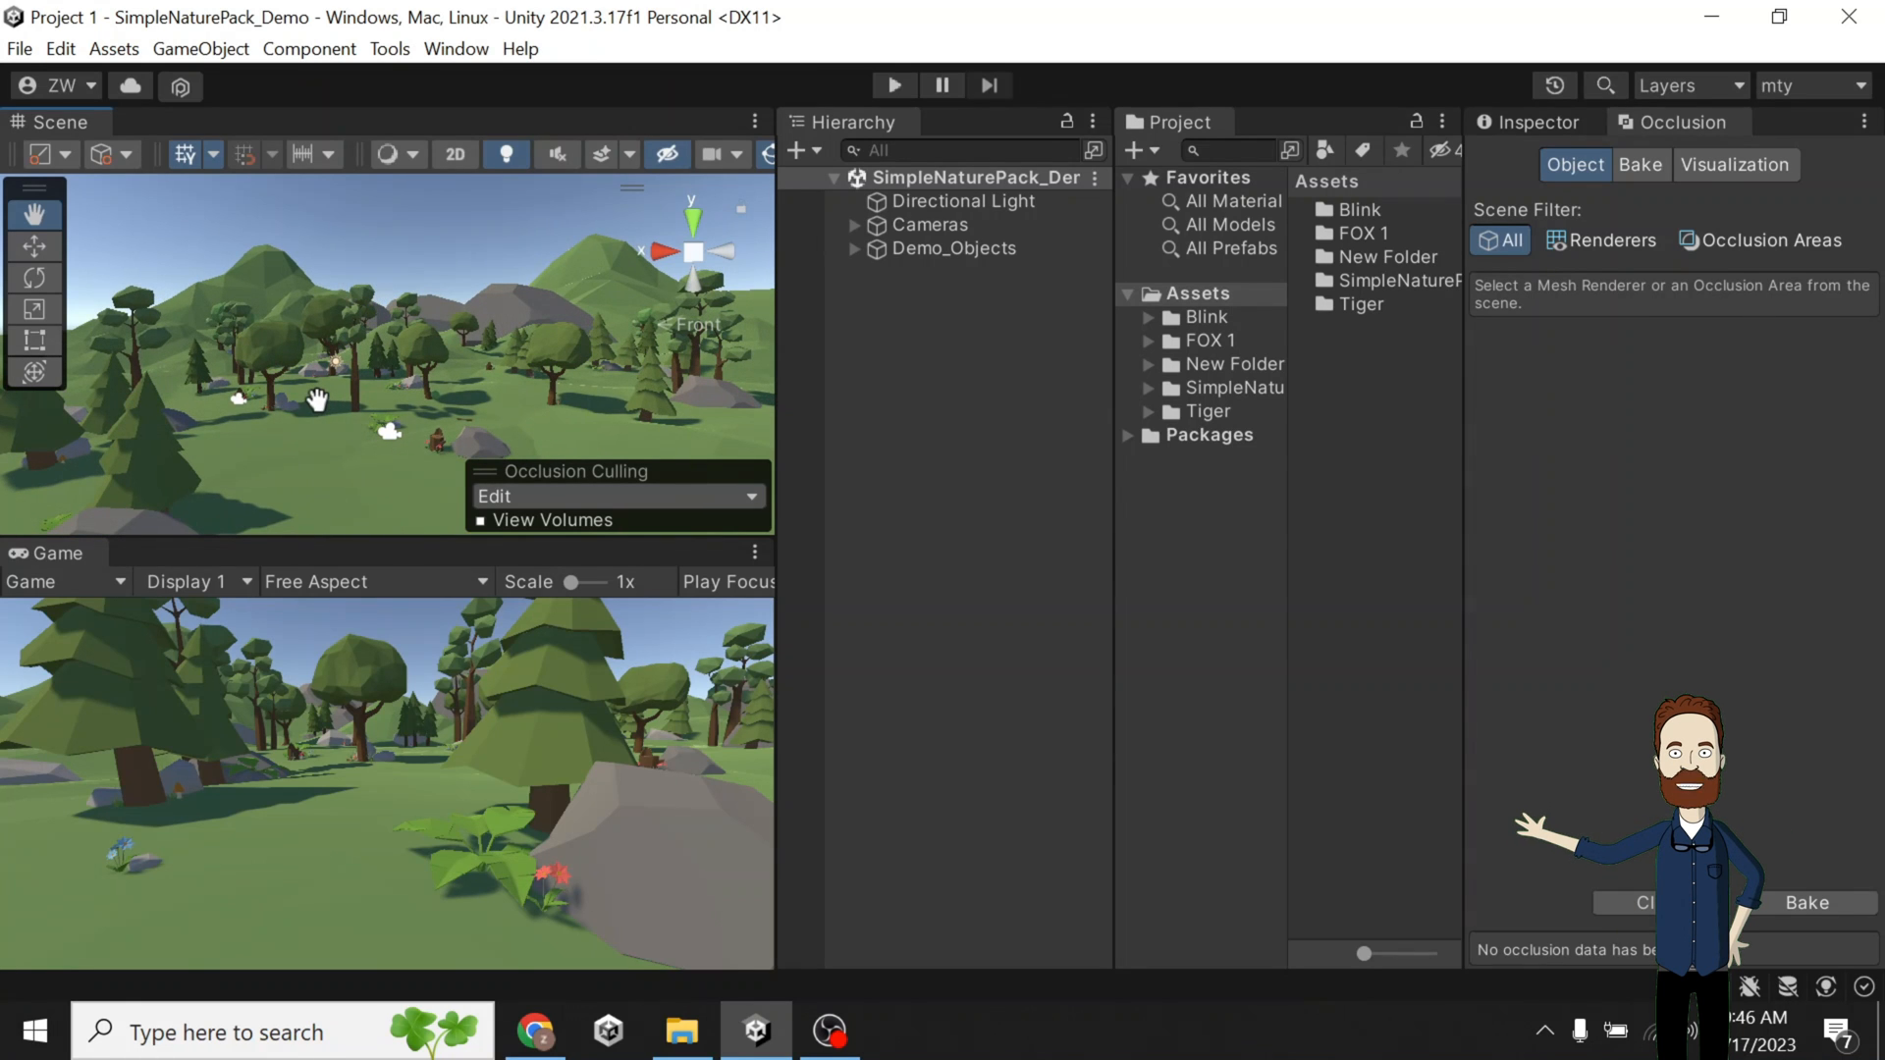
{"action": "left_click_drag", "start_coordinate": [318, 399], "coordinate": [258, 331]}
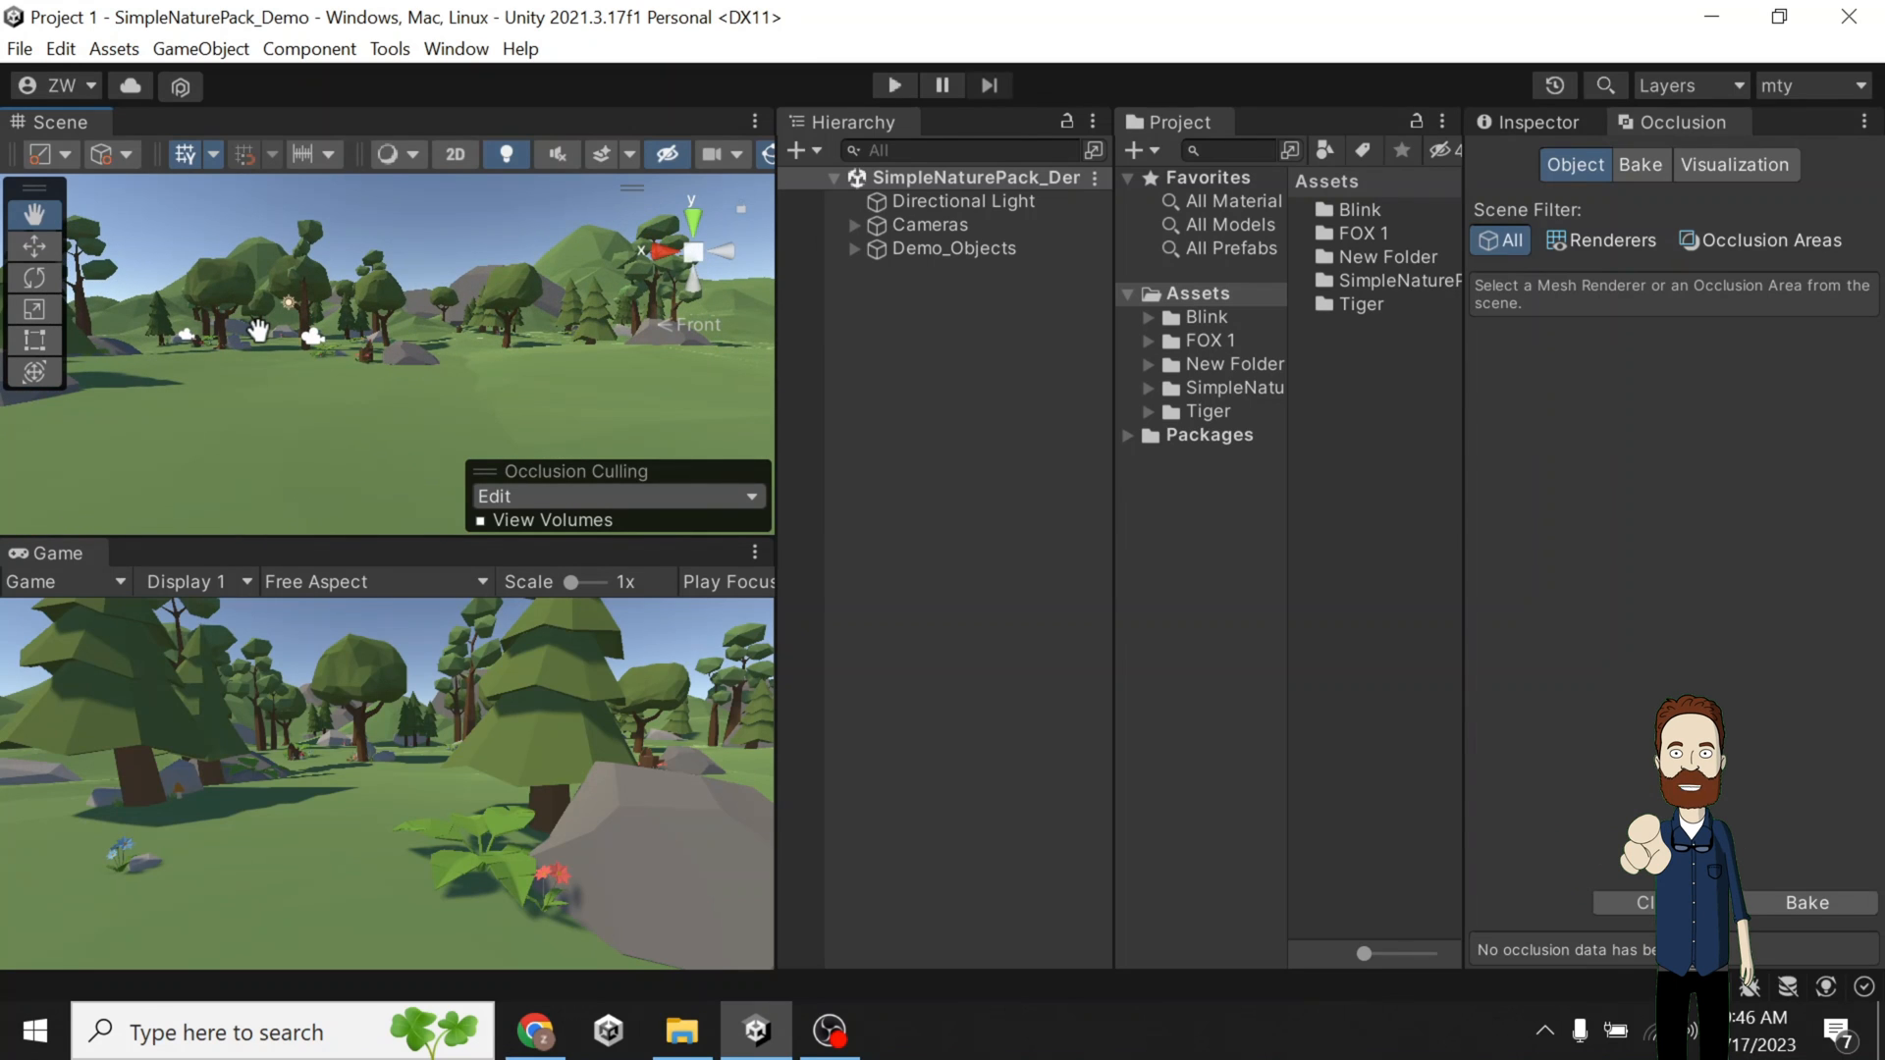
{"action": "left_click_drag", "start_coordinate": [1107, 277], "coordinate": [999, 269]}
{"action": "left_click", "coordinate": [1039, 316]}
{"action": "left_click", "coordinate": [1084, 343]}
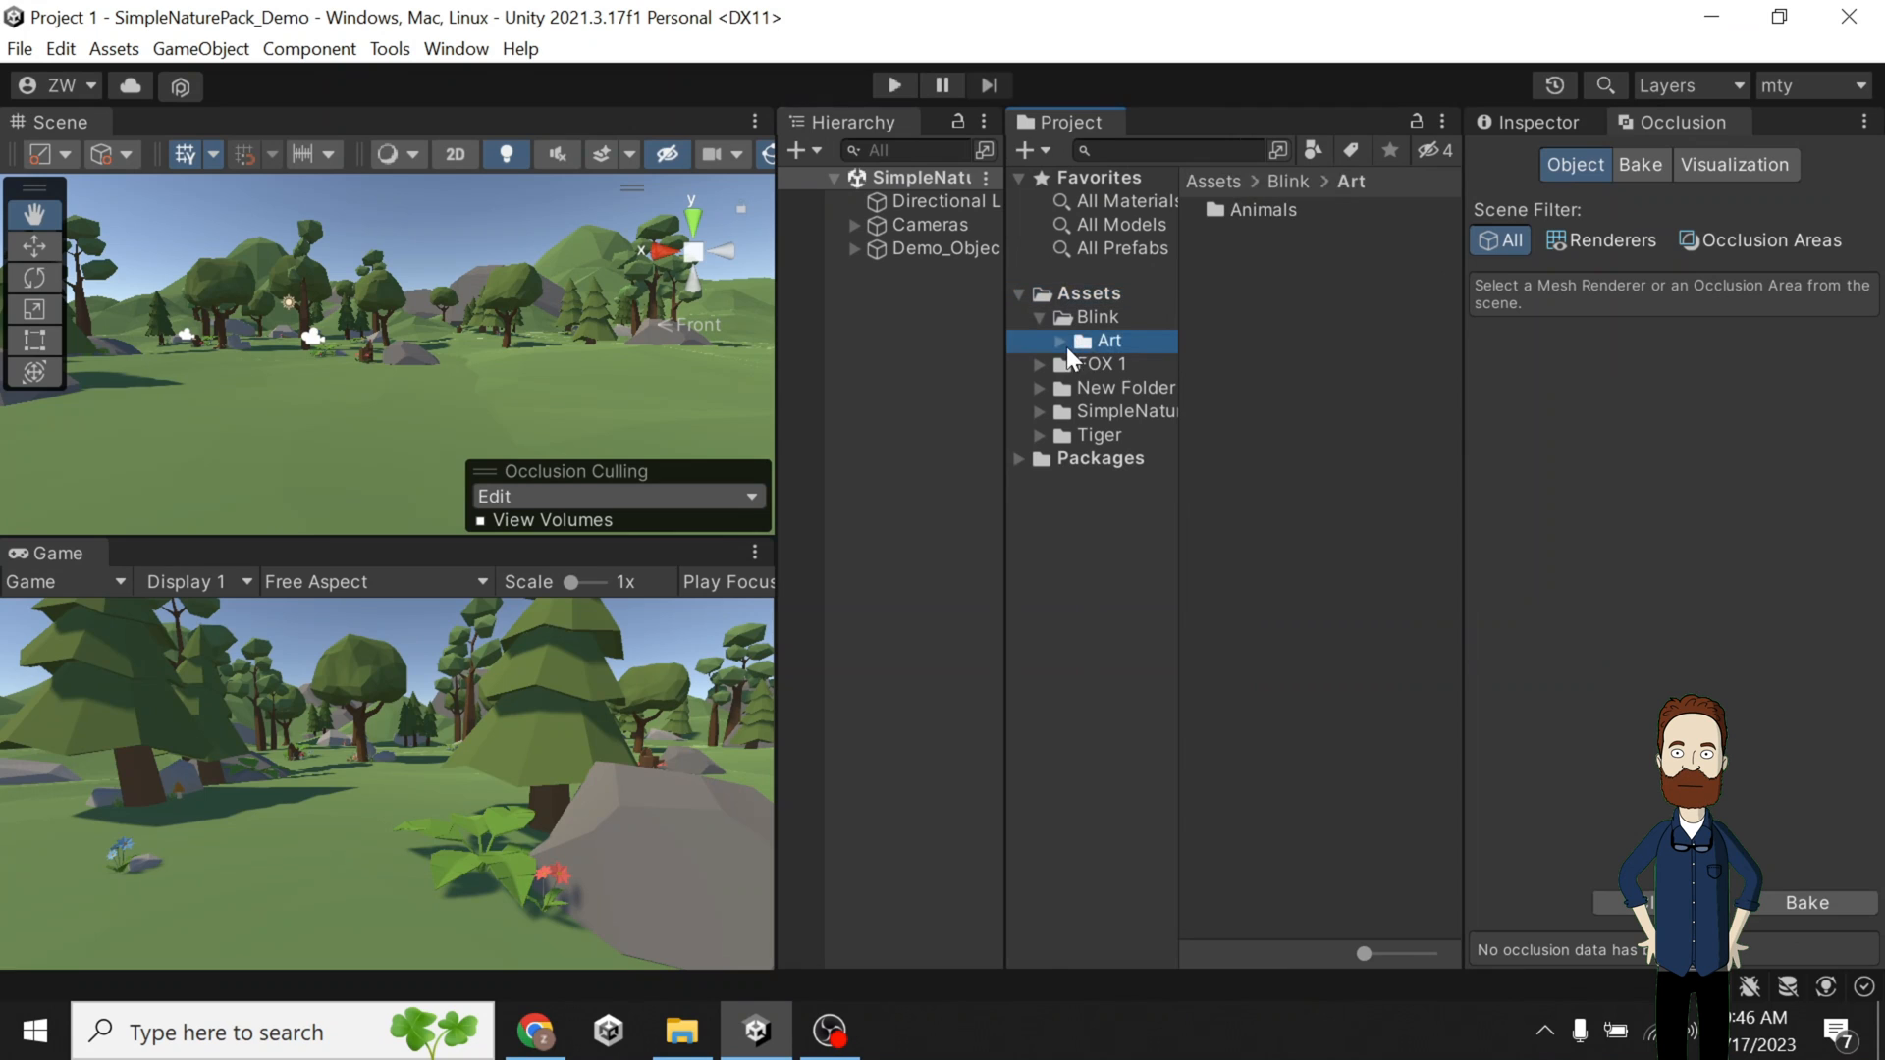
{"action": "left_click", "coordinate": [1059, 341]}
{"action": "left_click", "coordinate": [1139, 364]}
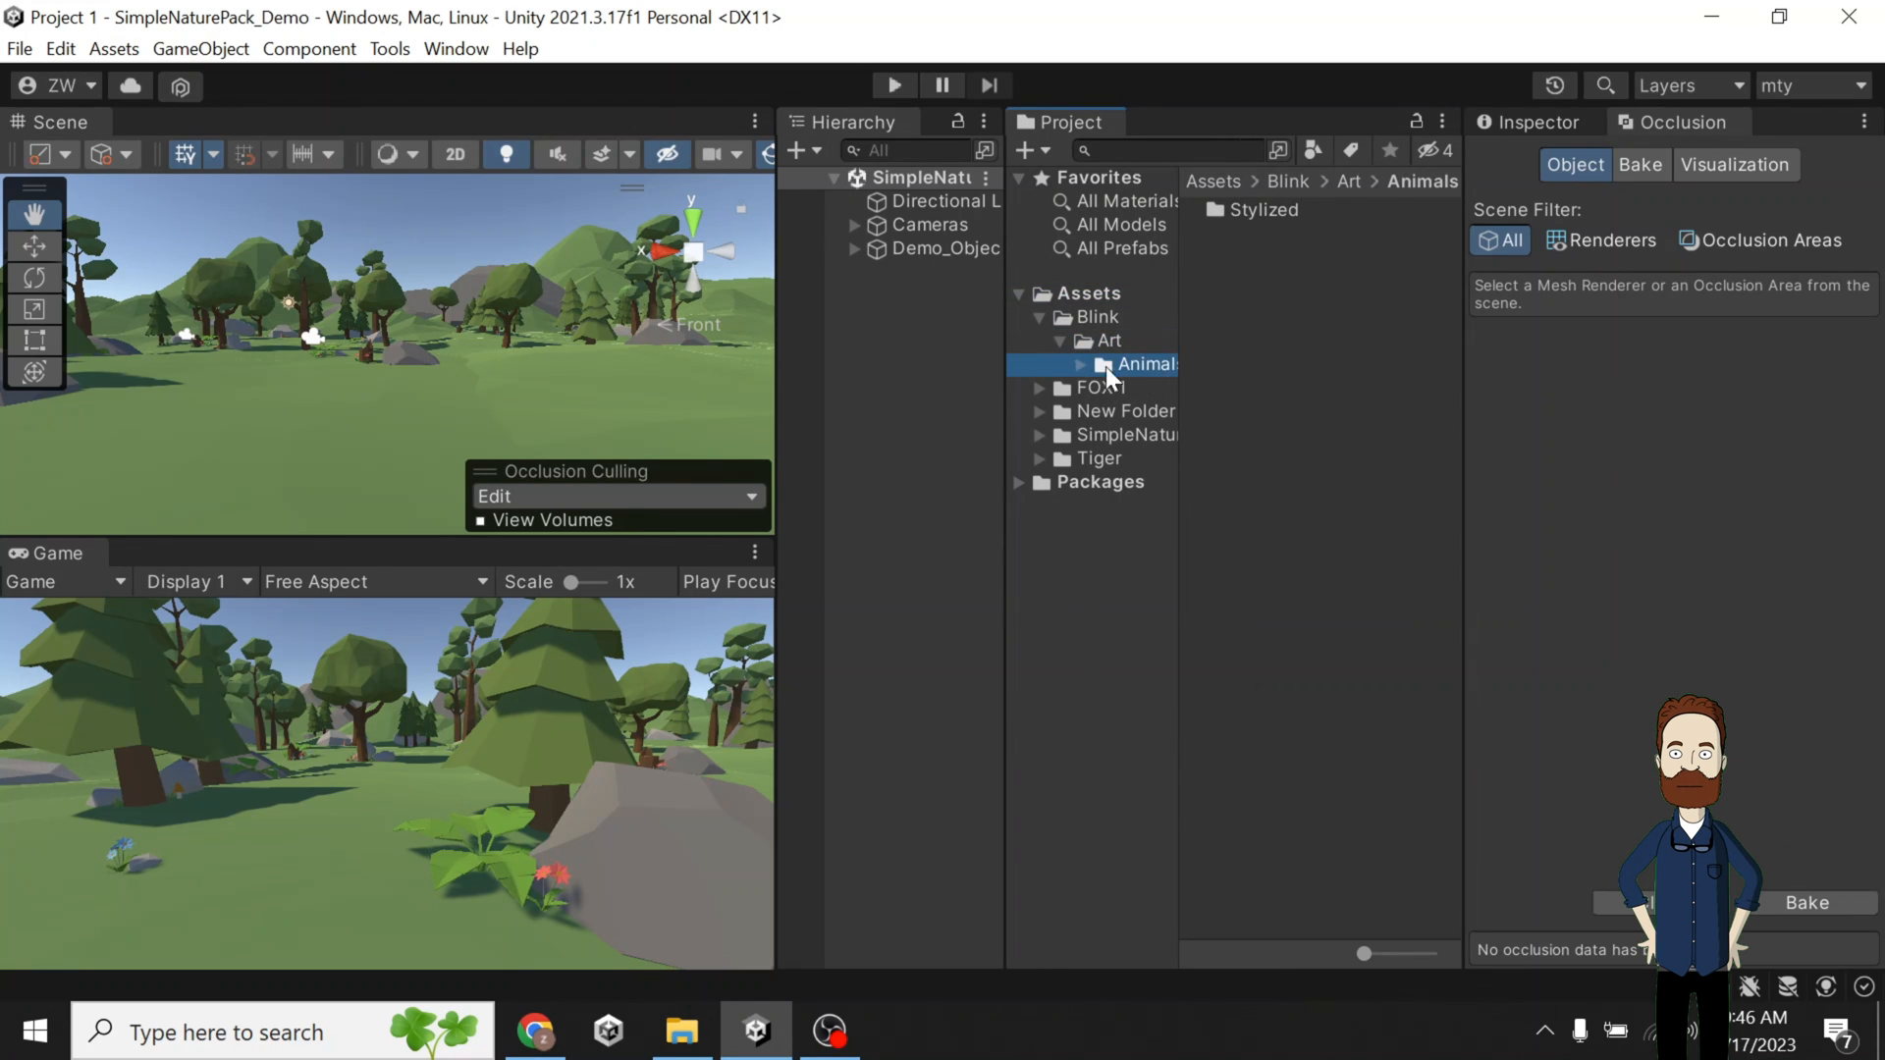
{"action": "left_click", "coordinate": [1081, 364]}
{"action": "left_click", "coordinate": [1156, 388]}
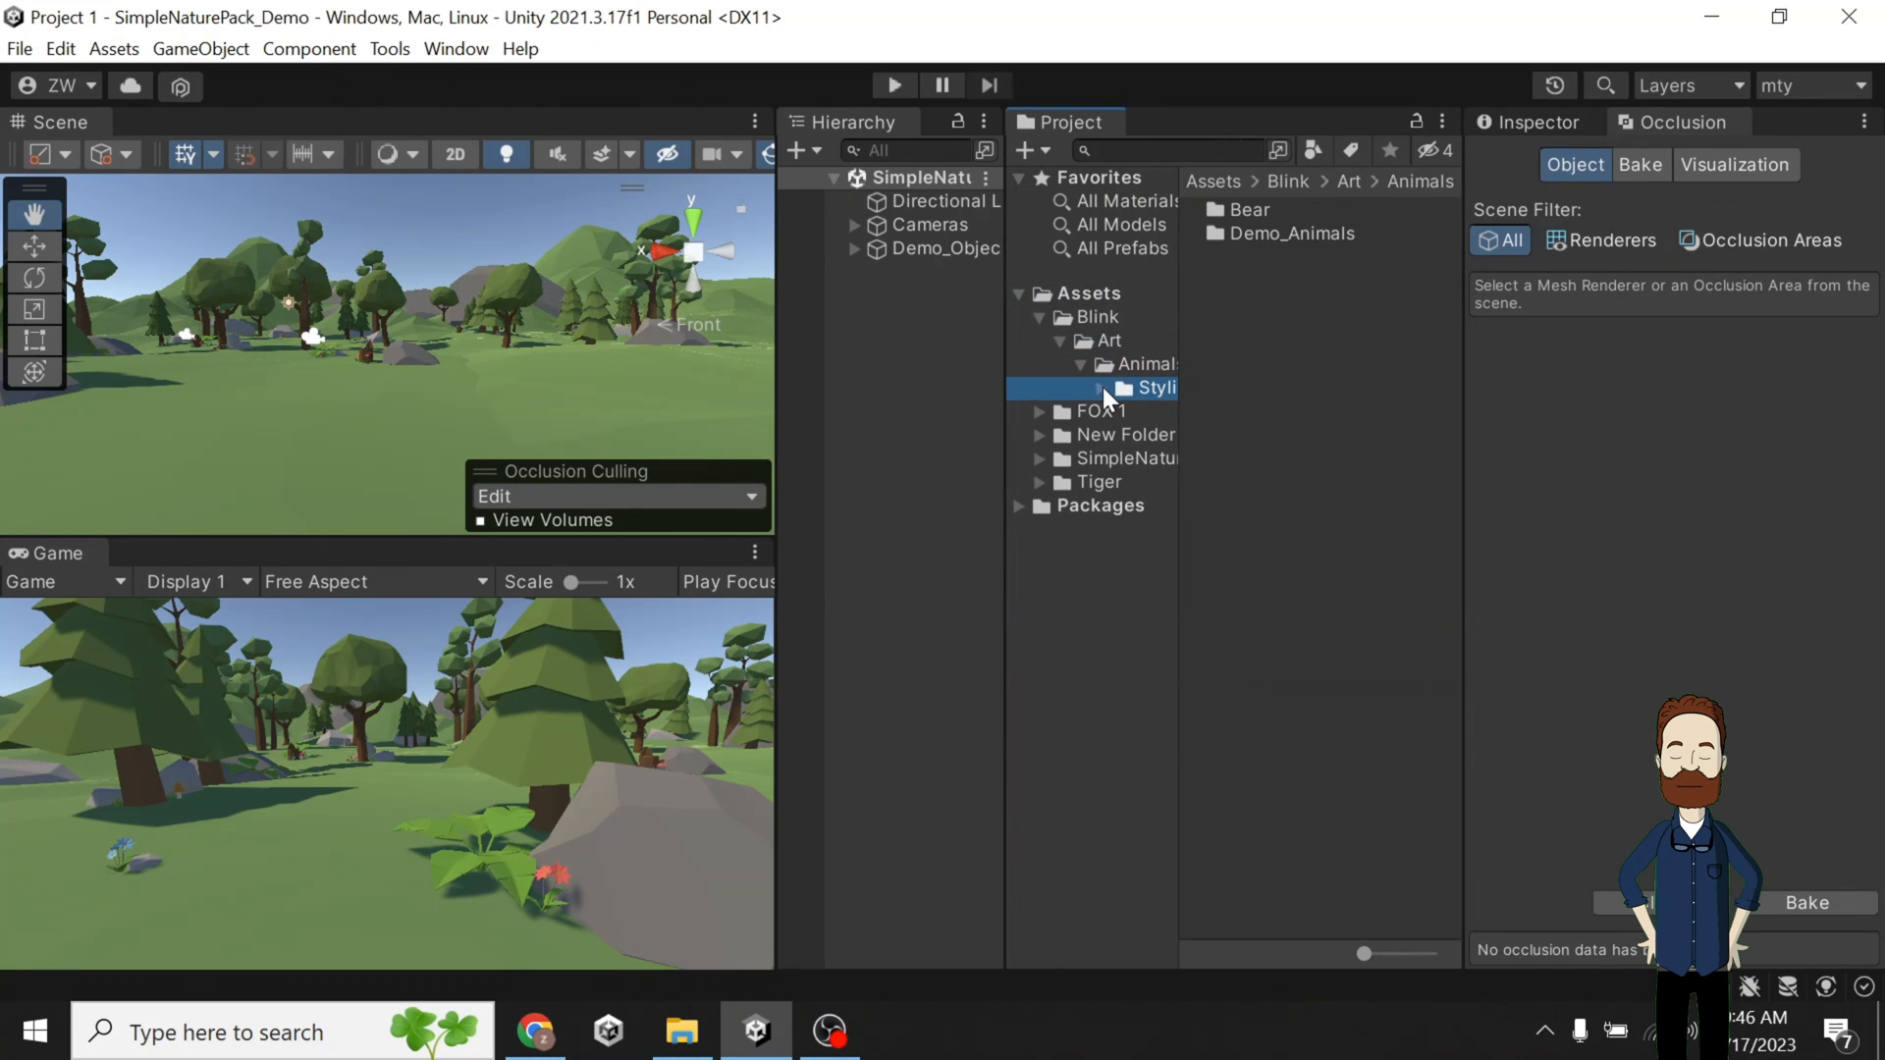
Expand the Bear folder, widen the folder tree to make its names readable, and select the Bear_4 prefab in Bear_Prefabs.
{"action": "left_click", "coordinate": [1101, 388]}
{"action": "left_click", "coordinate": [1164, 412]}
{"action": "left_click", "coordinate": [1121, 435]}
{"action": "left_click", "coordinate": [1122, 412]}
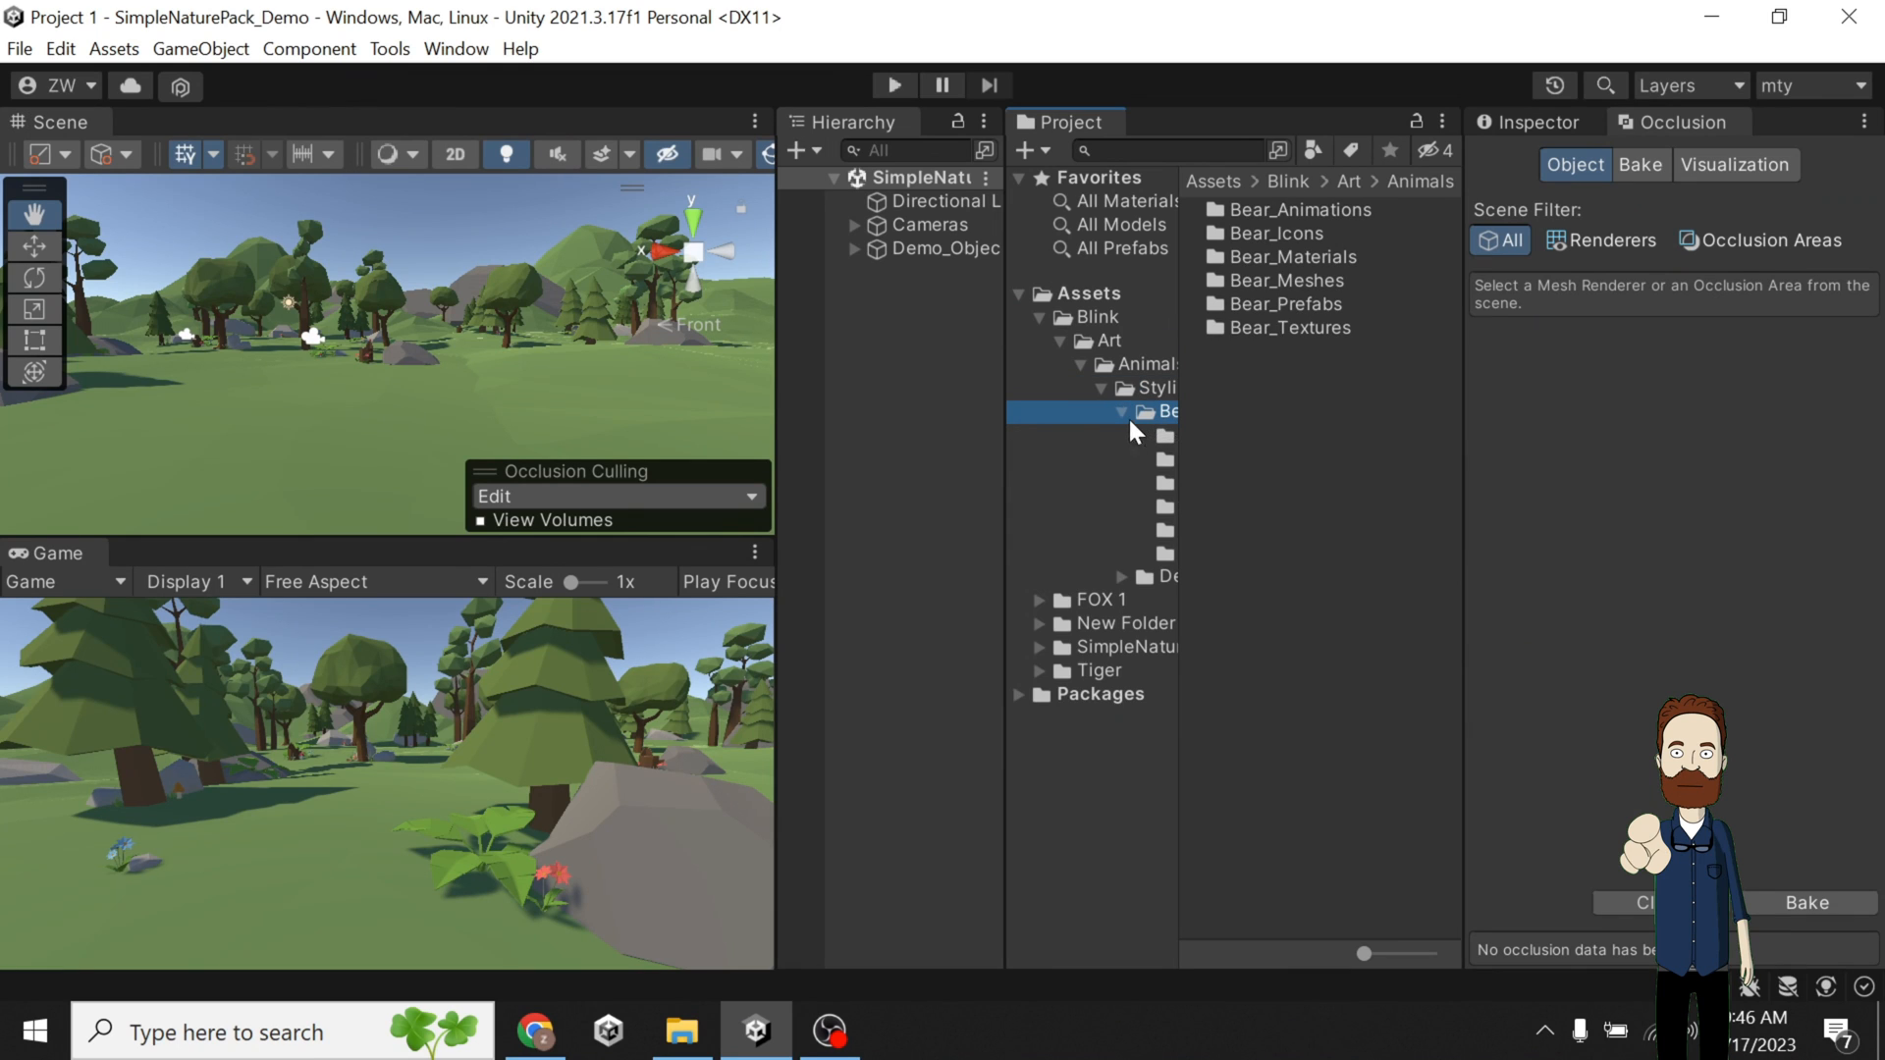
{"action": "left_click_drag", "start_coordinate": [1178, 426], "coordinate": [1233, 425]}
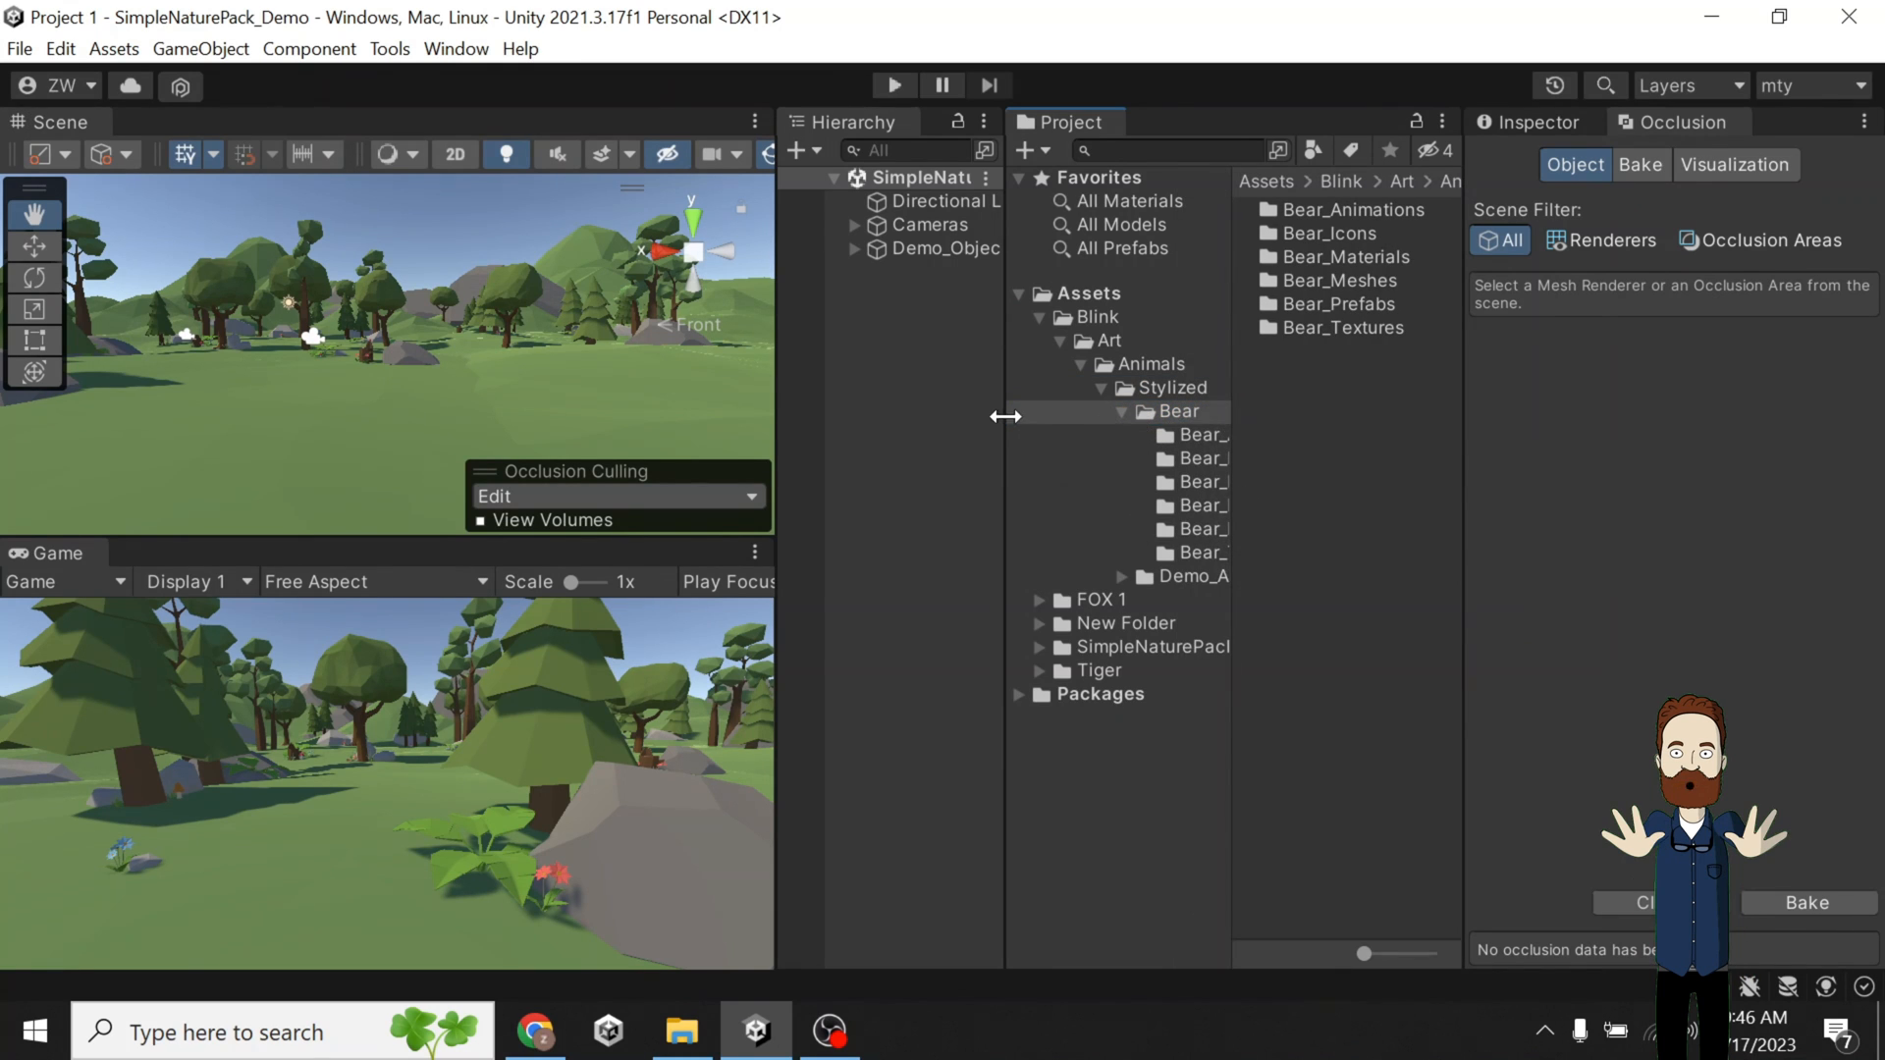
{"action": "left_click_drag", "start_coordinate": [1004, 416], "coordinate": [951, 412]}
{"action": "left_click_drag", "start_coordinate": [1177, 408], "coordinate": [1254, 406]}
{"action": "left_click", "coordinate": [1188, 532]}
{"action": "left_click", "coordinate": [1357, 206]}
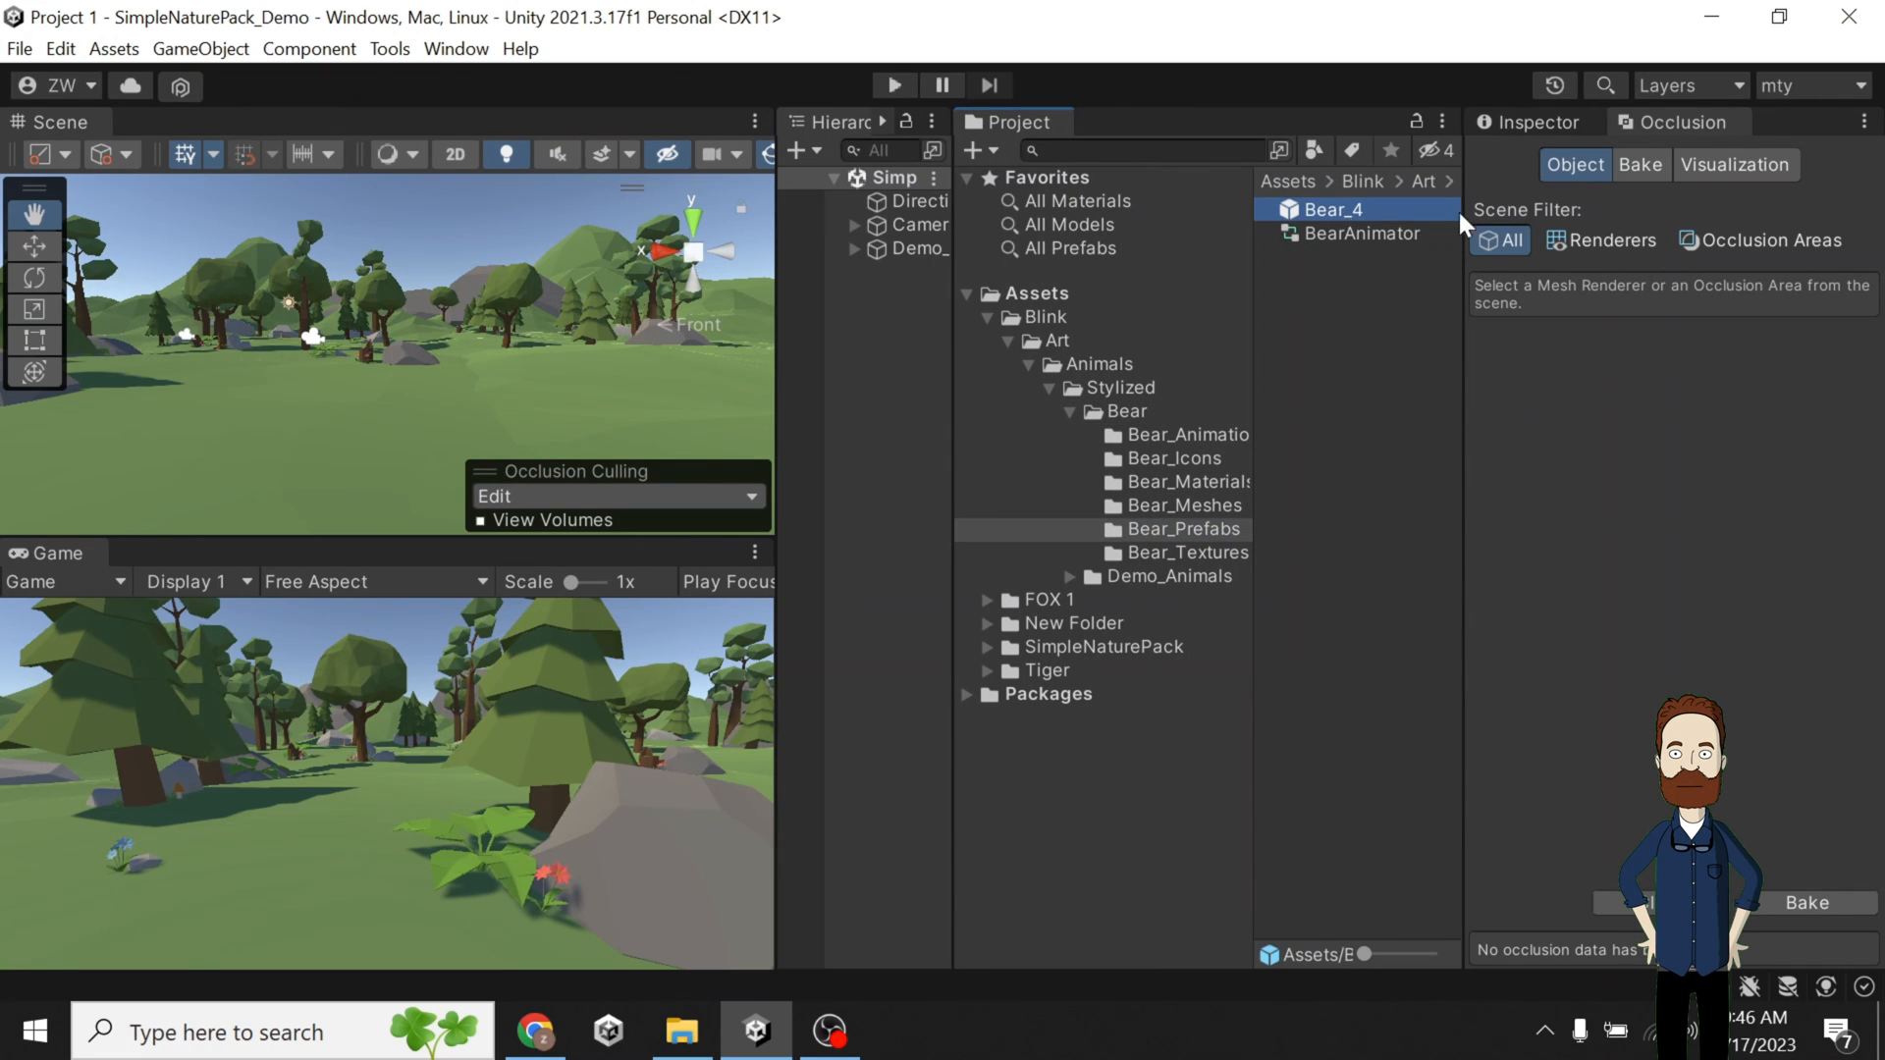
Show the Bear_4 prefab in the Inspector, enlarge its preview and rotate the bear to see it from the side.
{"action": "left_click", "coordinate": [1523, 126]}
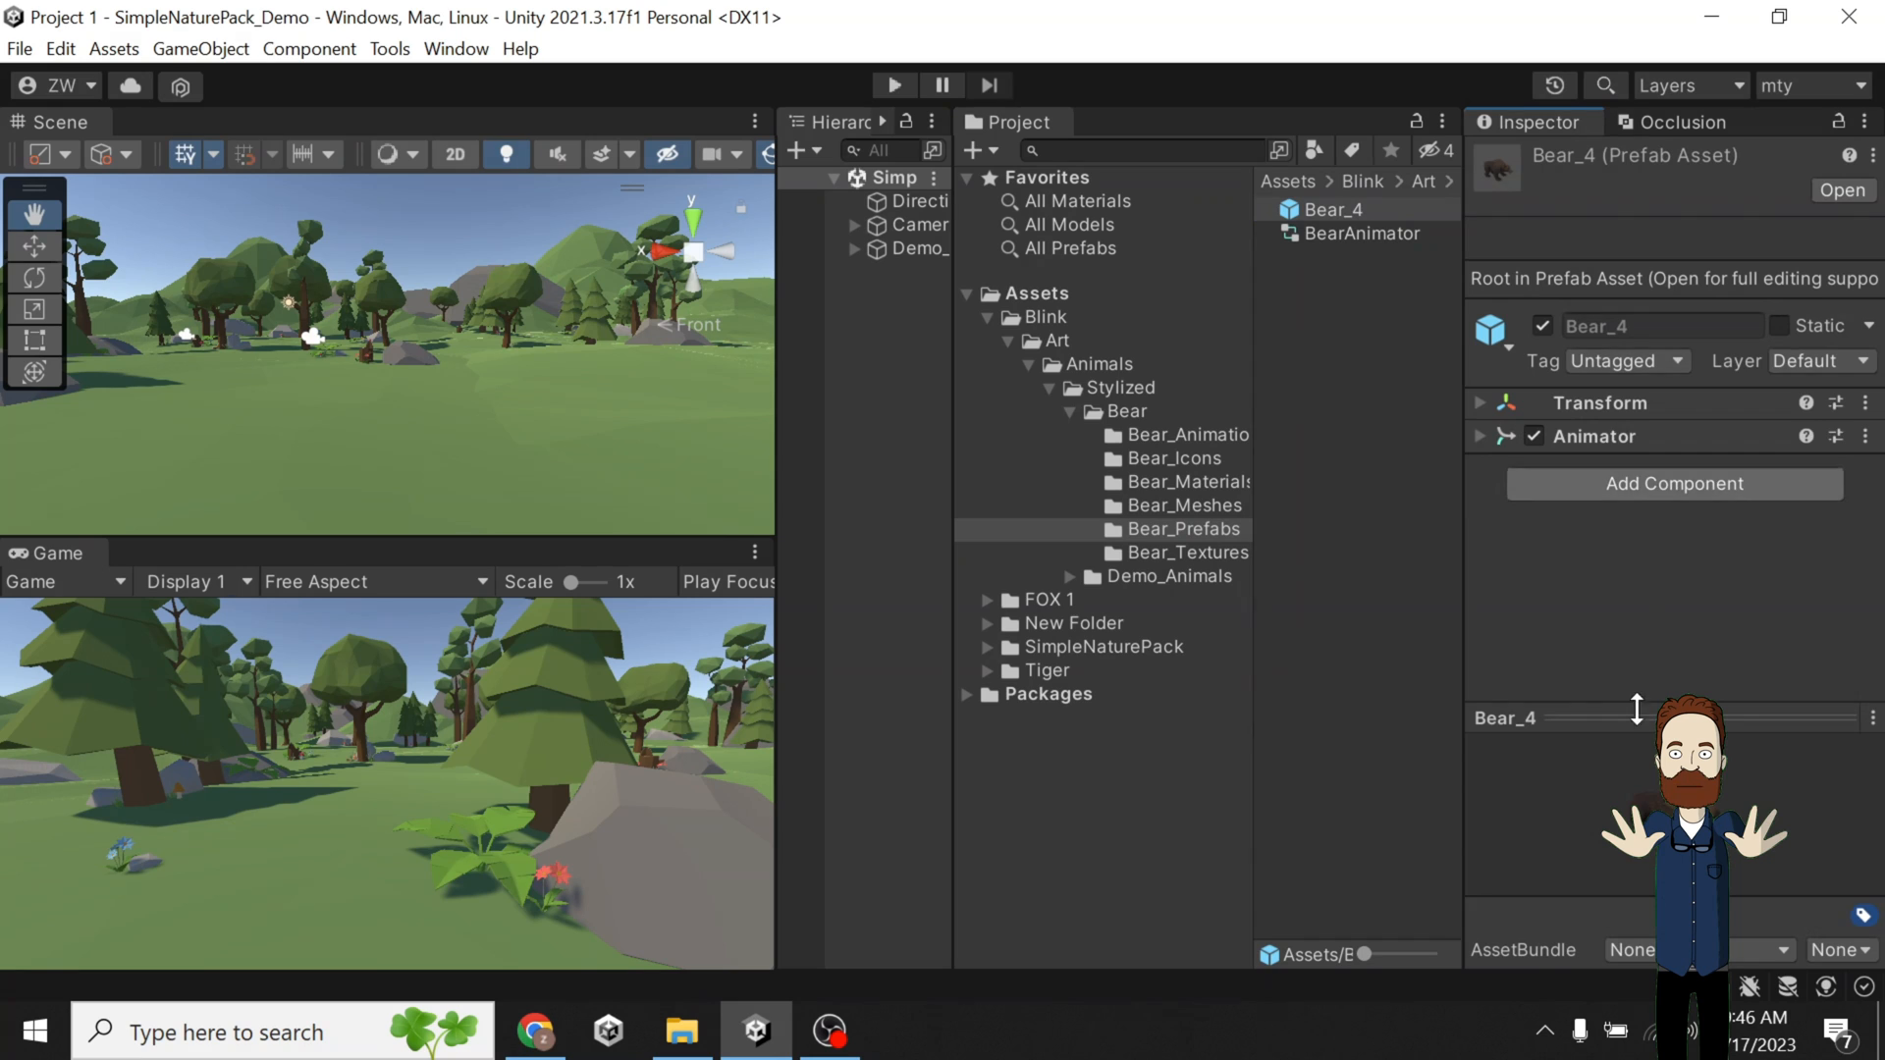
{"action": "left_click_drag", "start_coordinate": [1636, 716], "coordinate": [1716, 153]}
{"action": "left_click_drag", "start_coordinate": [1703, 417], "coordinate": [1640, 542]}
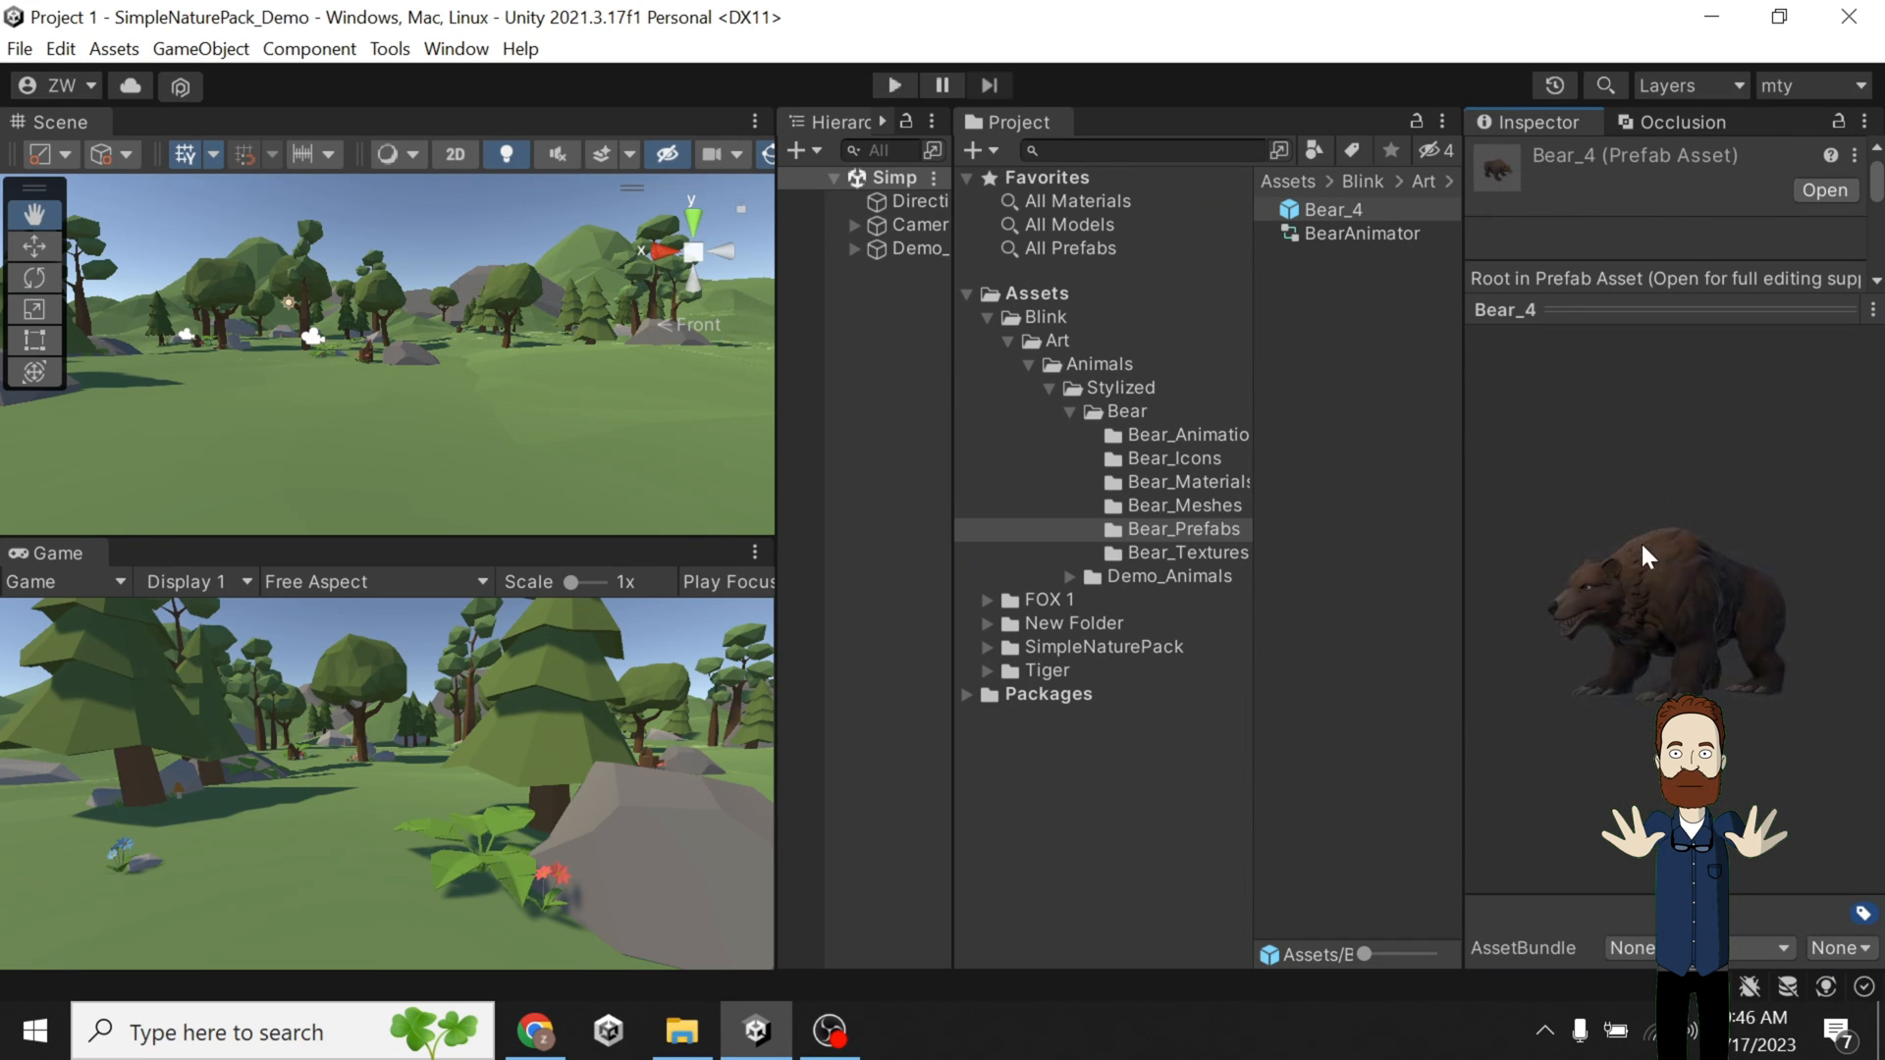
Collapse the Blink folder and preview the Hit model from the Tiger folder, rotating it to a side view.
{"action": "left_click", "coordinate": [1006, 340]}
{"action": "left_click", "coordinate": [986, 318]}
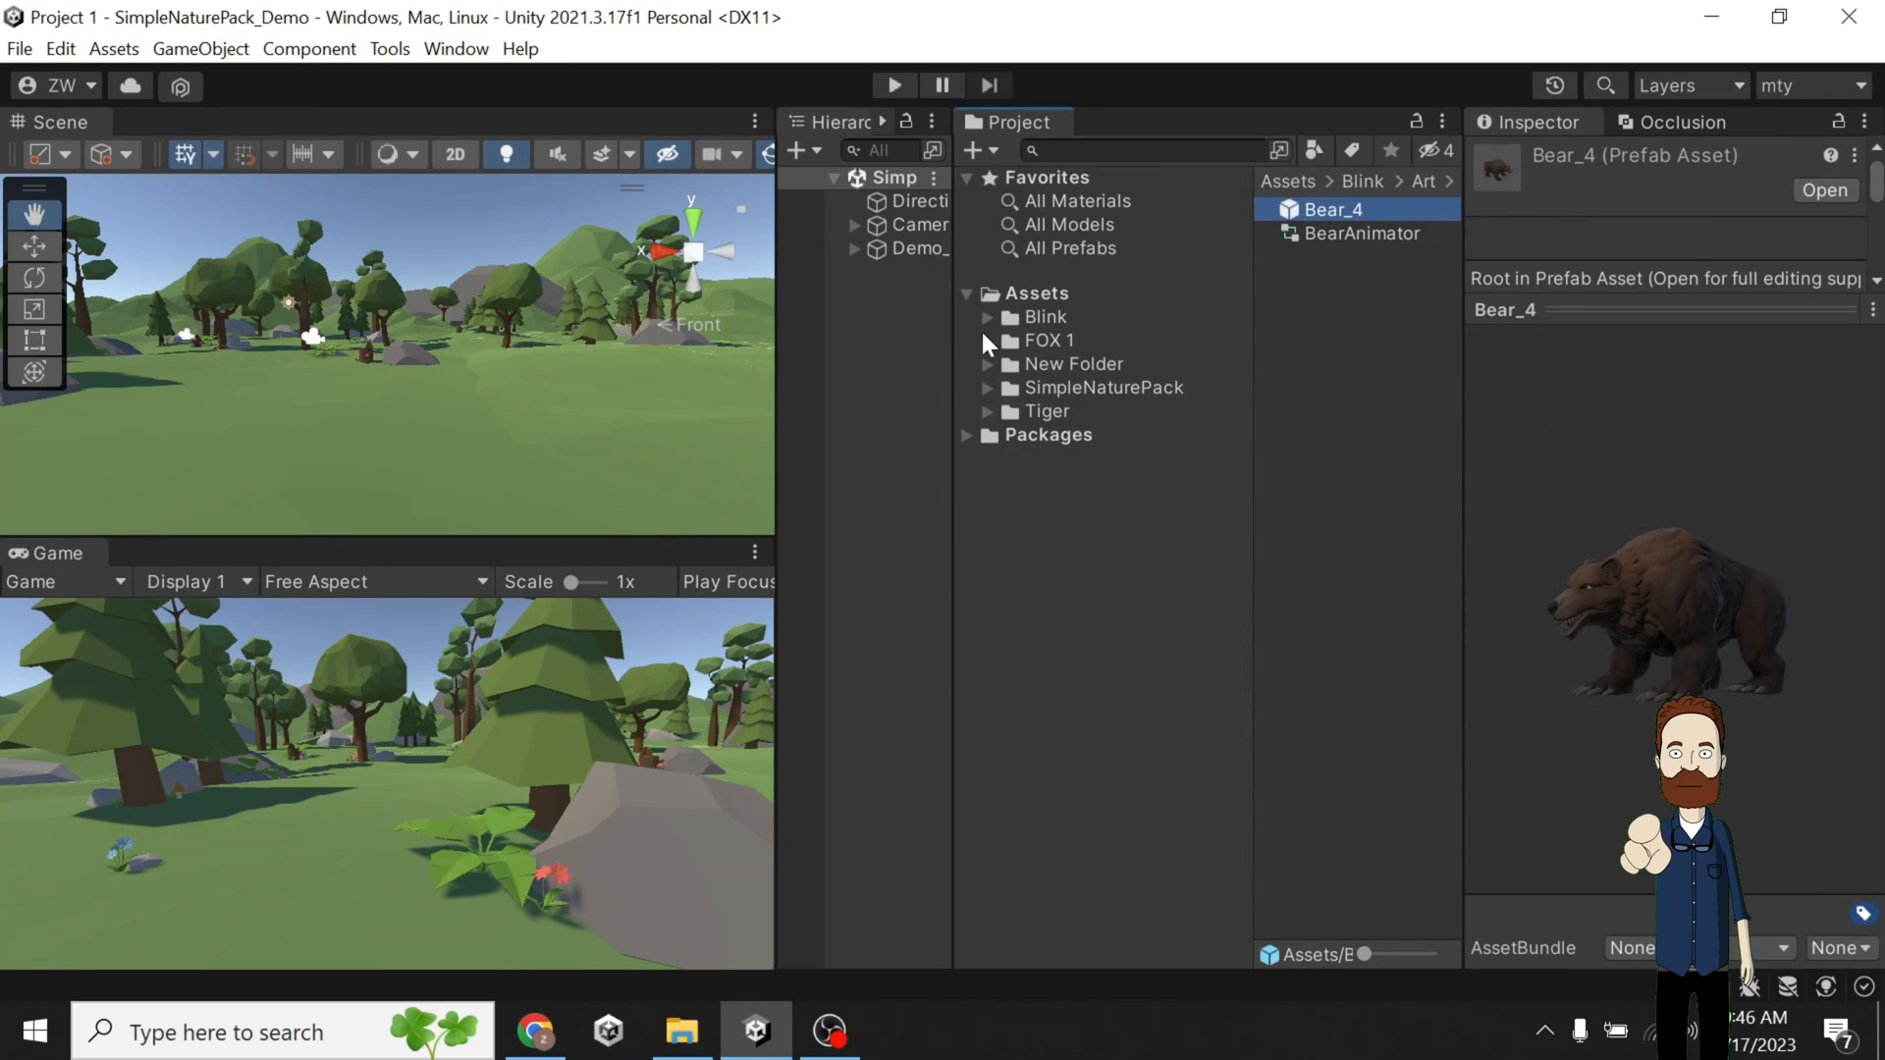
{"action": "left_click", "coordinate": [984, 412]}
{"action": "left_click", "coordinate": [1033, 434]}
{"action": "left_click", "coordinate": [1048, 413]}
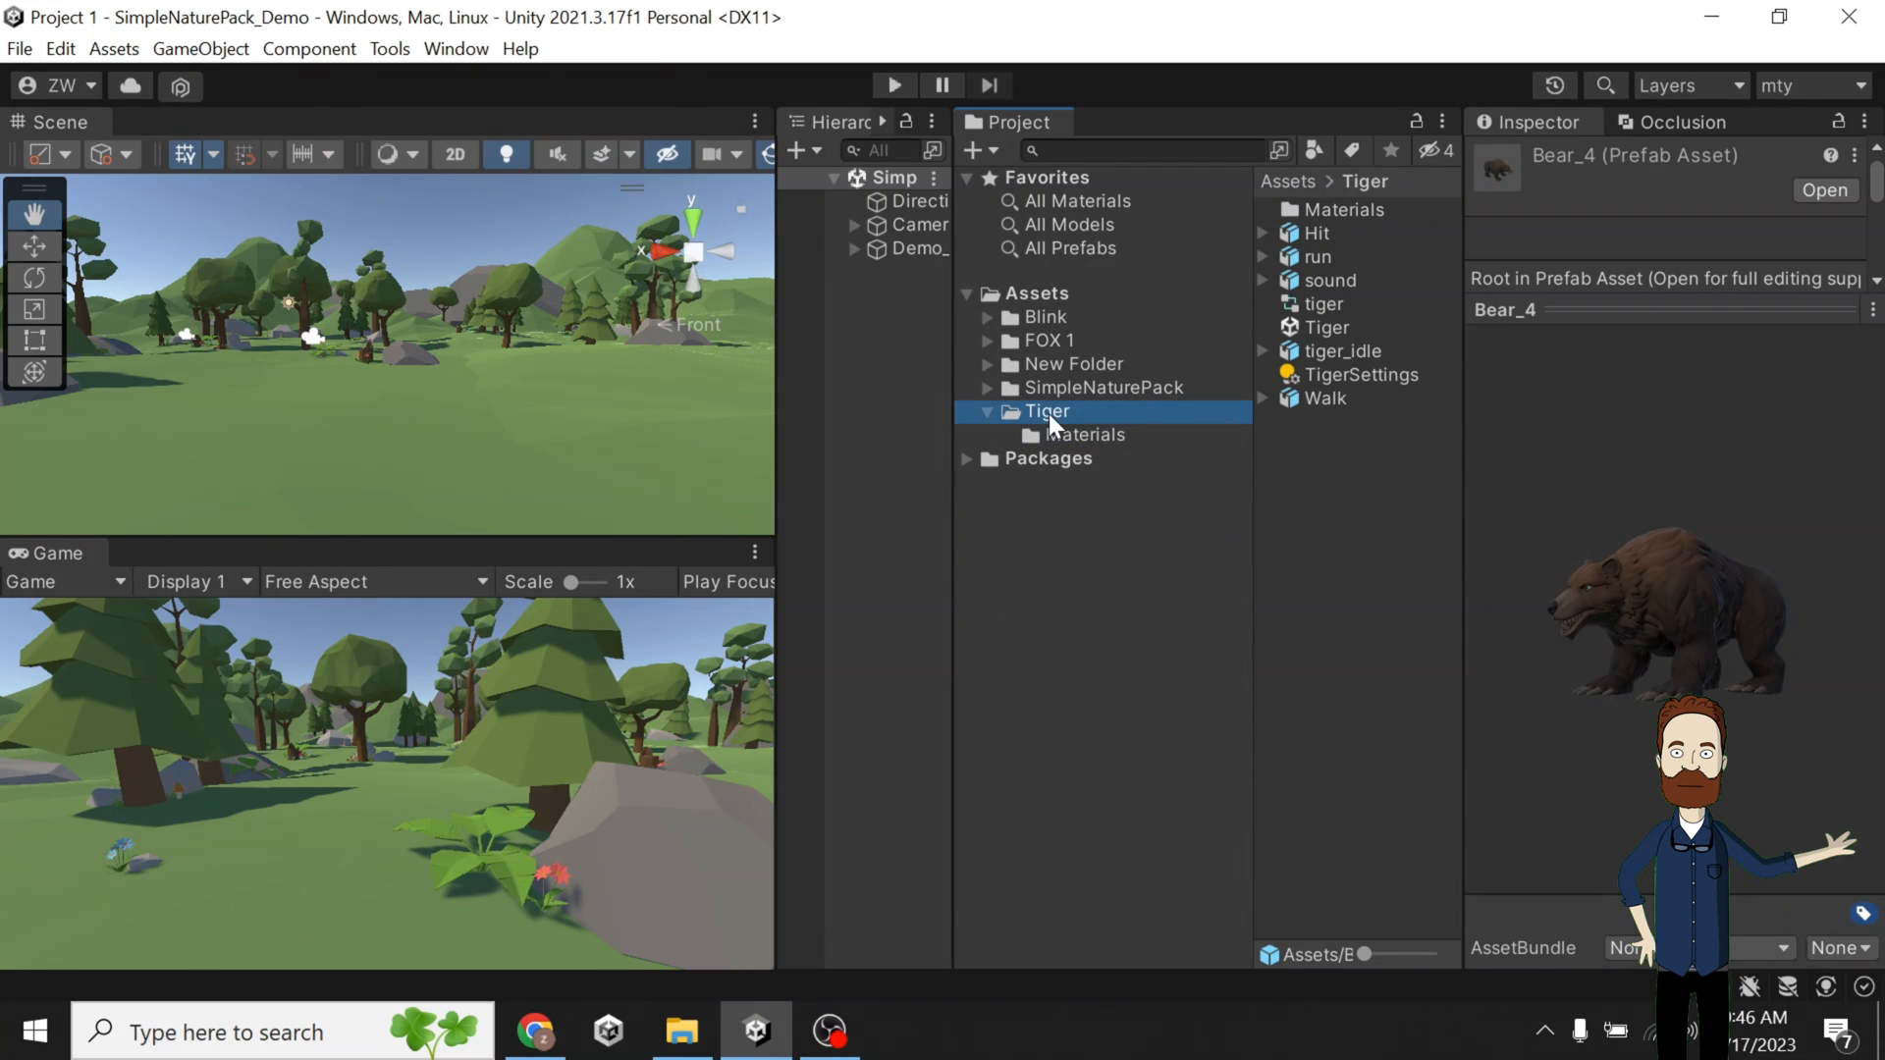
{"action": "left_click", "coordinate": [1333, 231]}
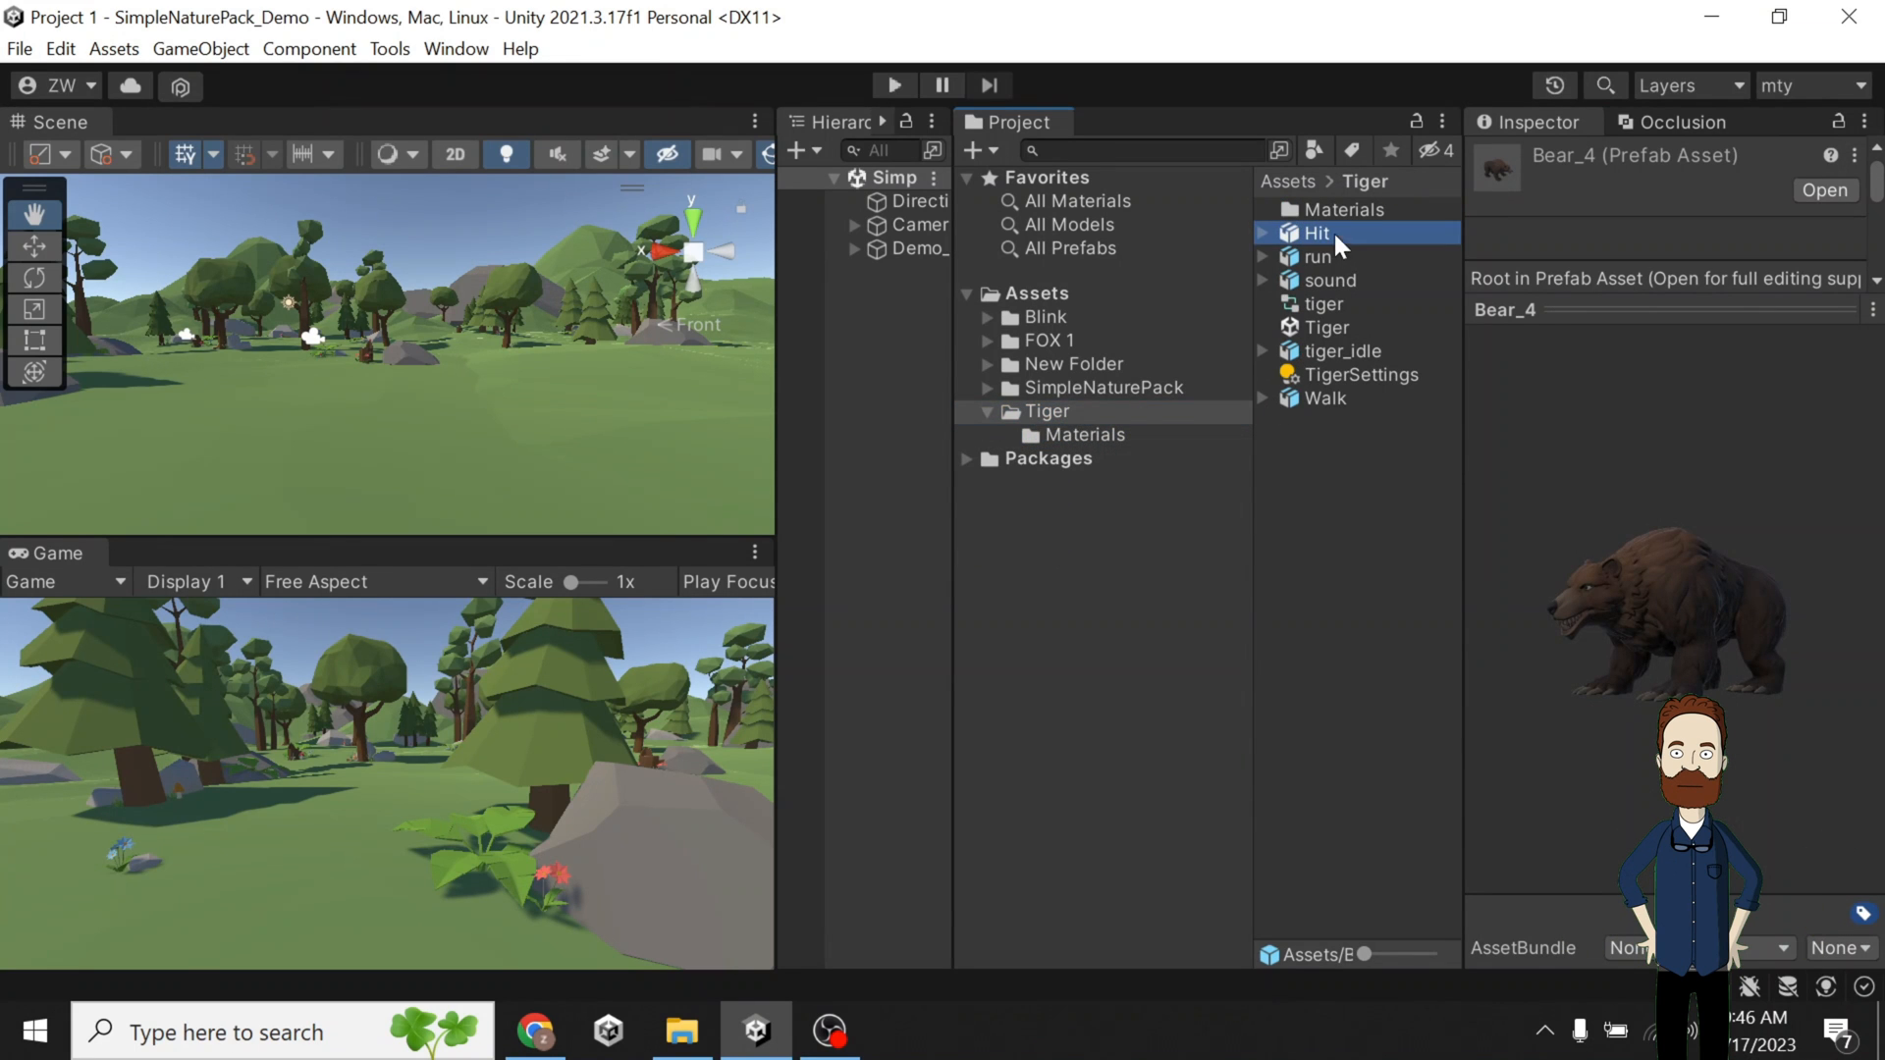
{"action": "left_click_drag", "start_coordinate": [1845, 647], "coordinate": [1600, 598]}
{"action": "left_click", "coordinate": [984, 411]}
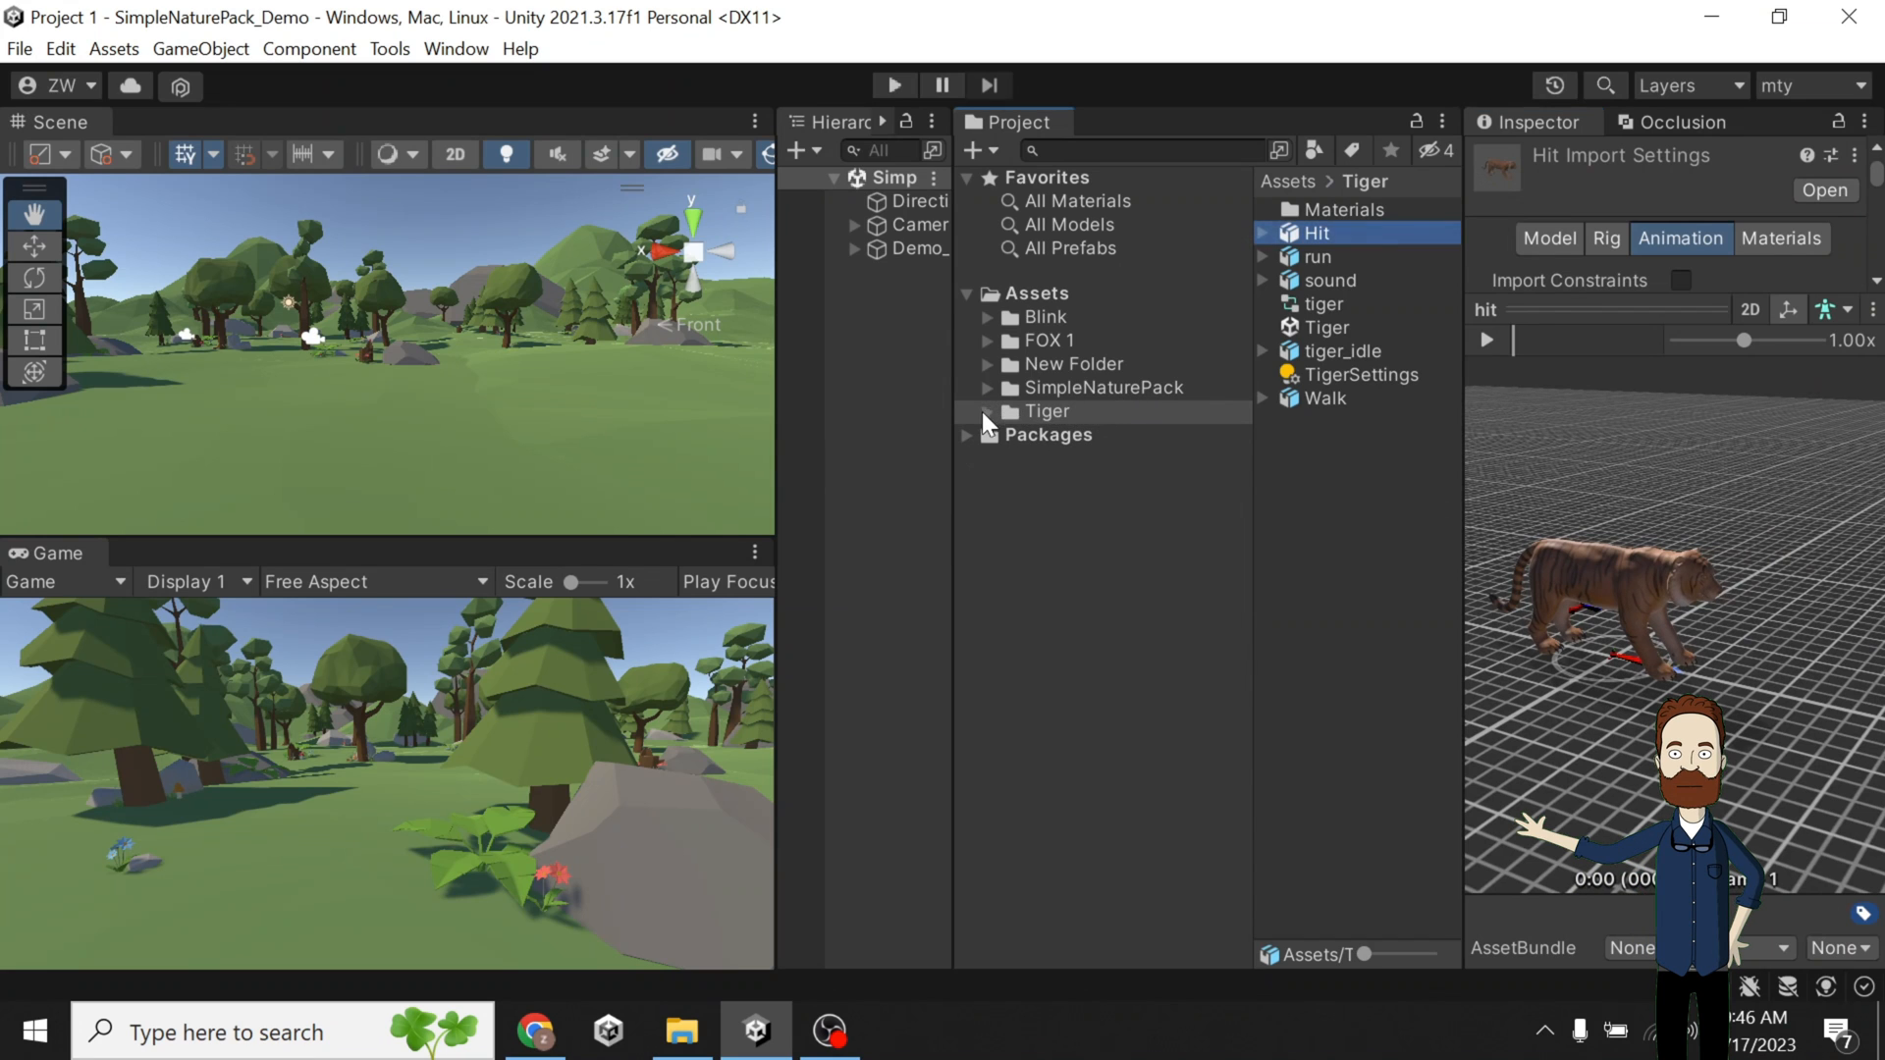
Preview the FOX model from the FOX 1 folder, then collapse that folder.
{"action": "left_click", "coordinate": [987, 340]}
{"action": "left_click", "coordinate": [1051, 344]}
{"action": "left_click", "coordinate": [1295, 257]}
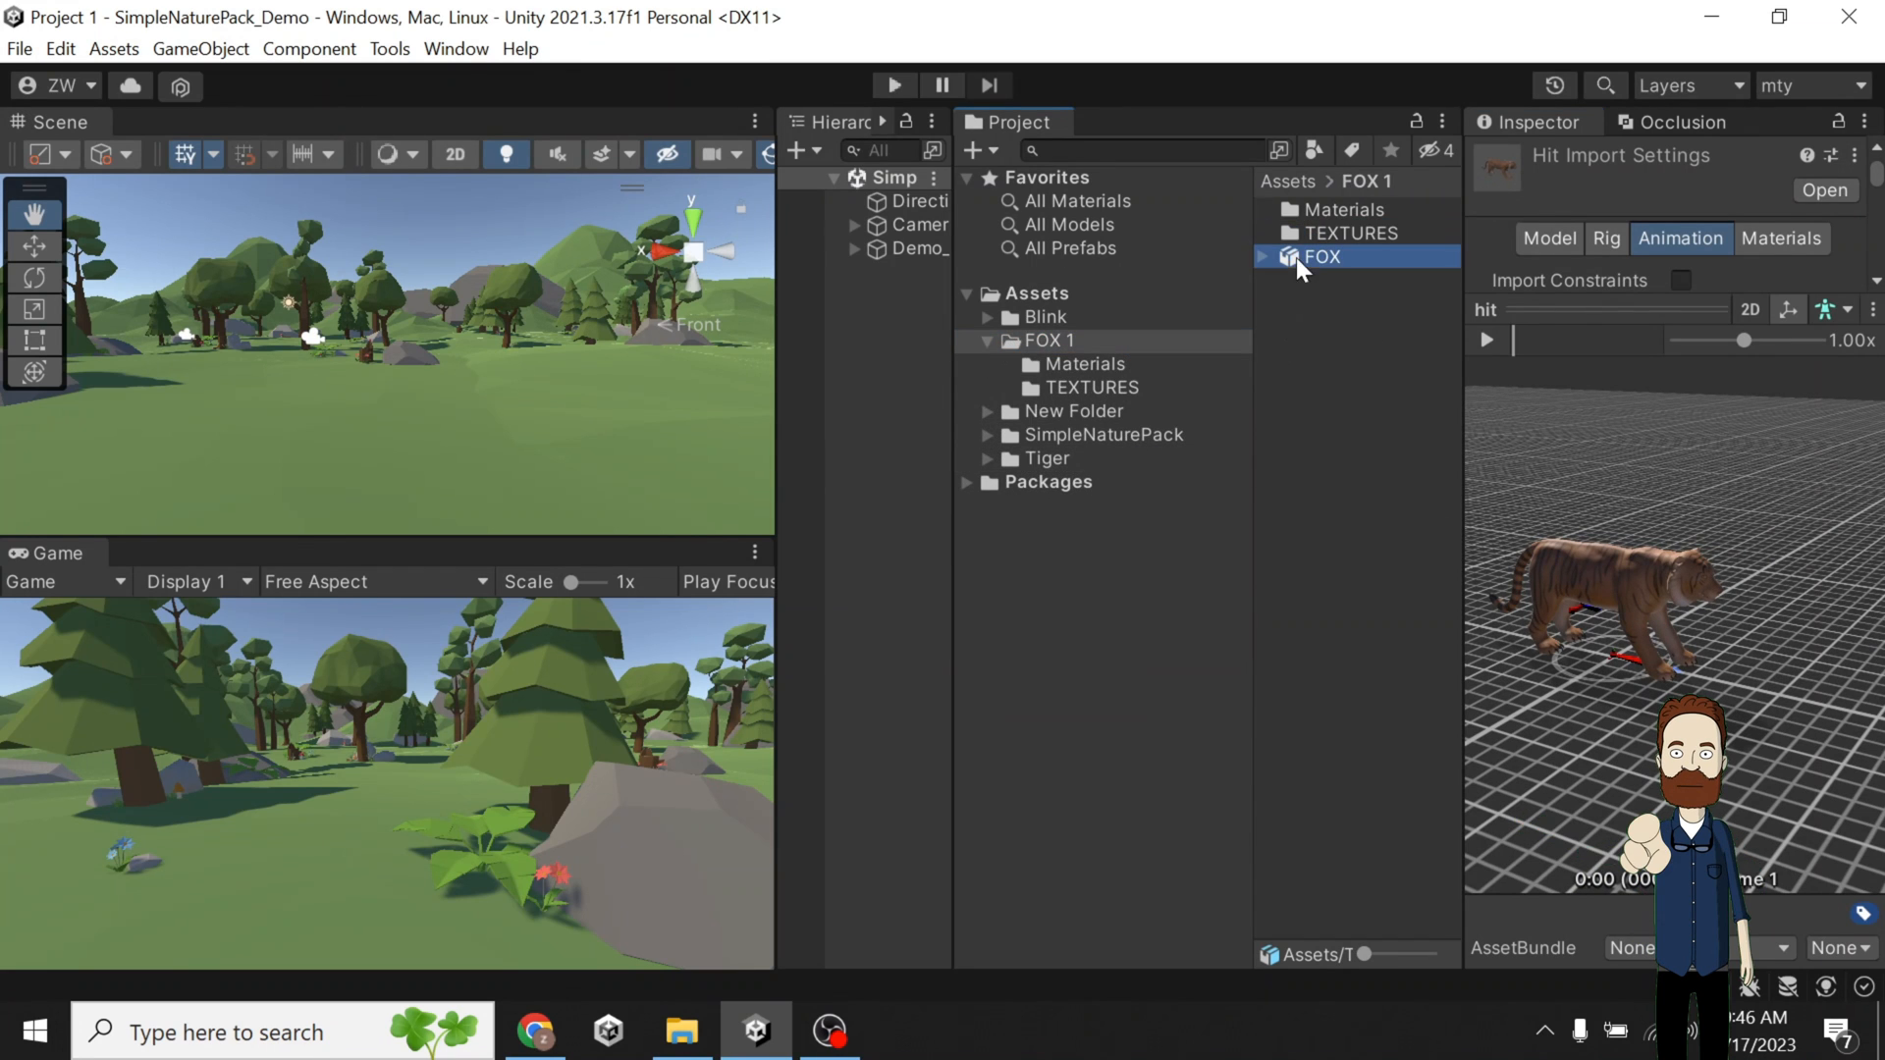
{"action": "left_click", "coordinate": [985, 340]}
{"action": "scroll", "coordinate": [411, 330], "scroll_direction": "down", "scroll_amount": 5}
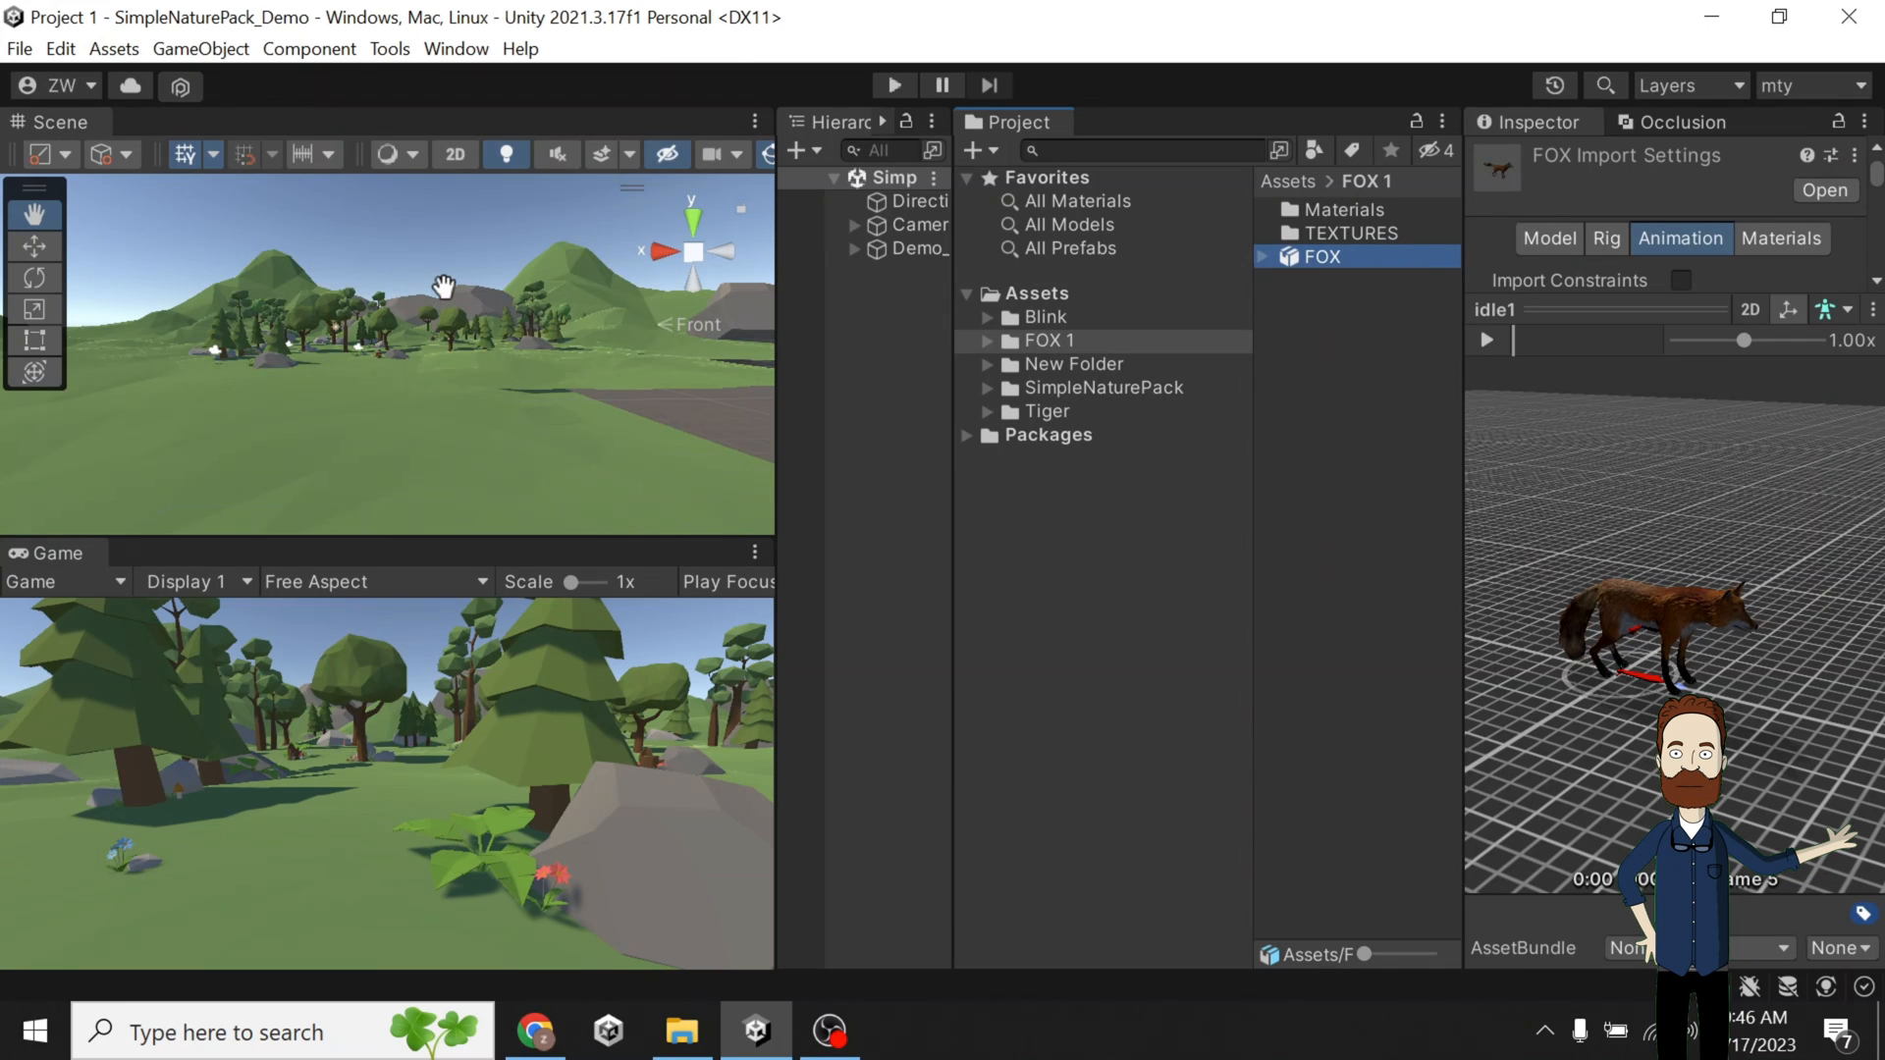
{"action": "scroll", "coordinate": [444, 285], "scroll_direction": "up", "scroll_amount": 3}
{"action": "scroll", "coordinate": [443, 286], "scroll_direction": "up", "scroll_amount": 2}
{"action": "left_click_drag", "start_coordinate": [403, 297], "coordinate": [426, 350]}
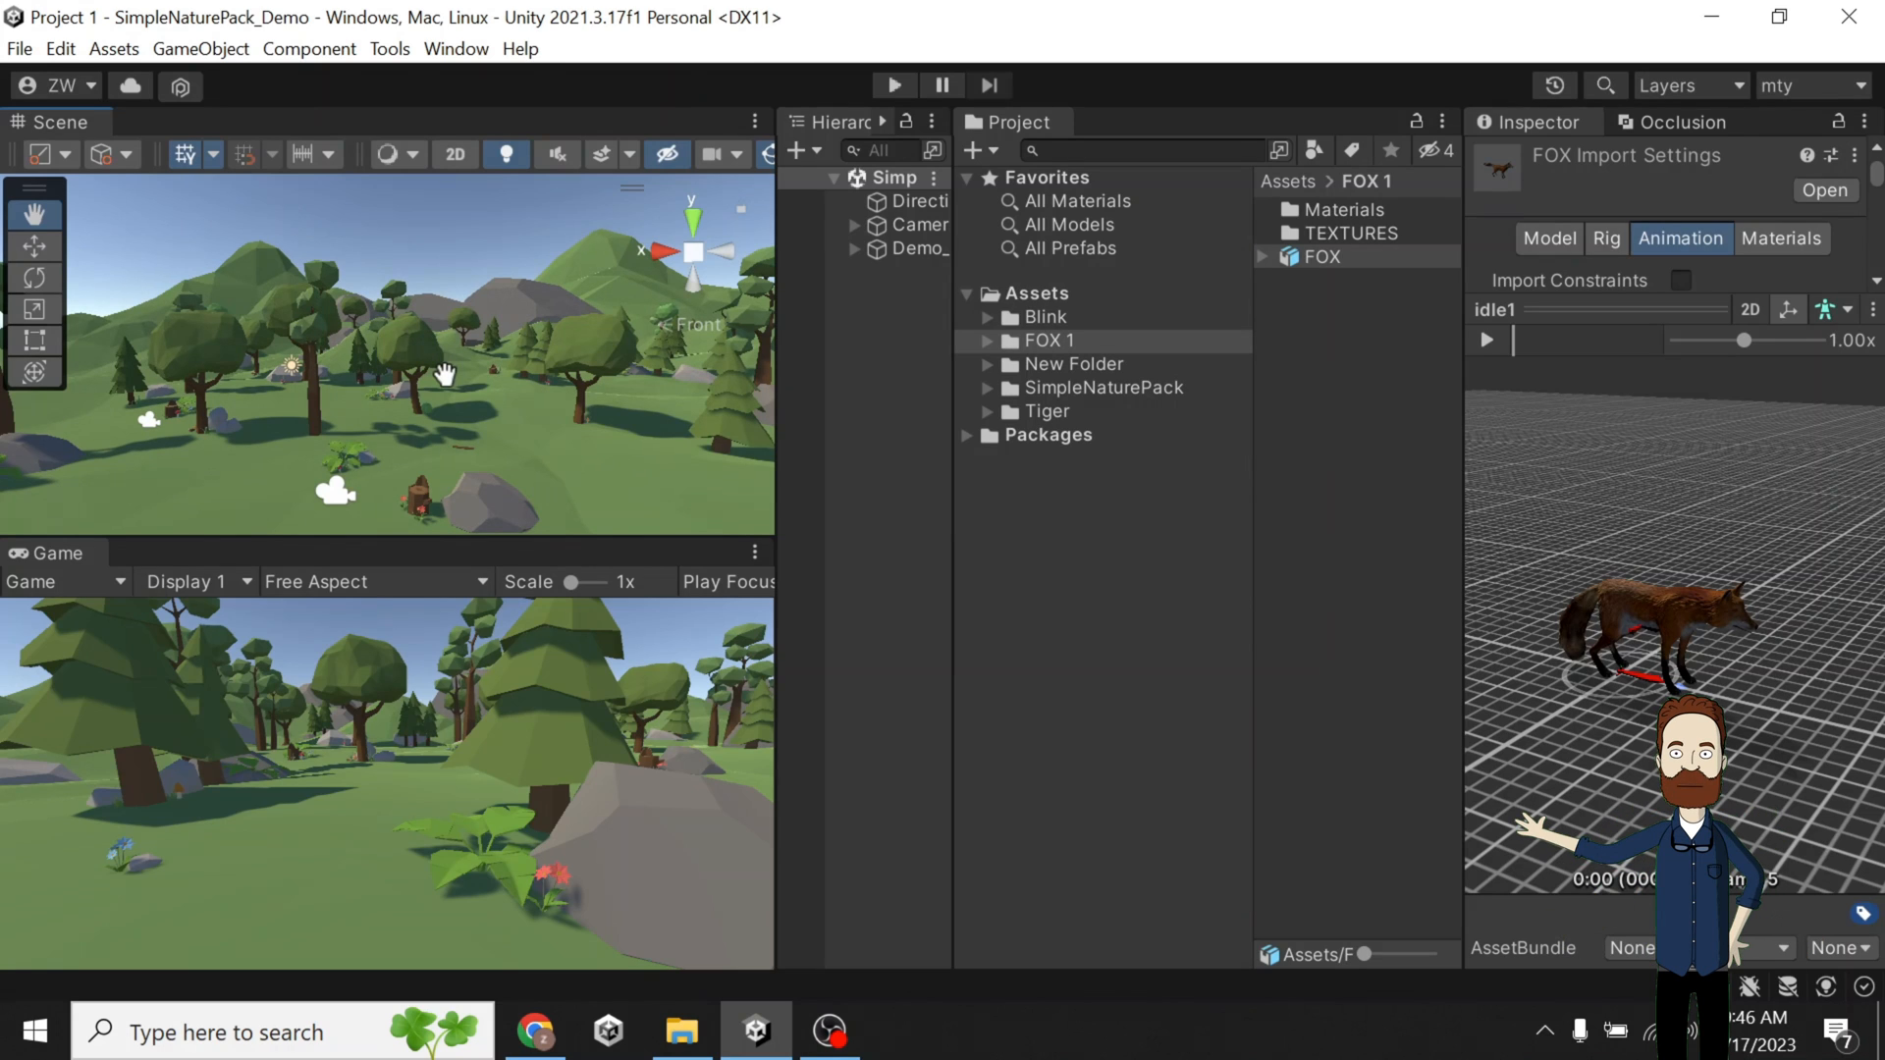
Review the bear's animation files in the Bear_Animations folder under Blink, and collapse the Blink folder.
{"action": "left_click", "coordinate": [985, 322]}
{"action": "left_click", "coordinate": [1003, 339]}
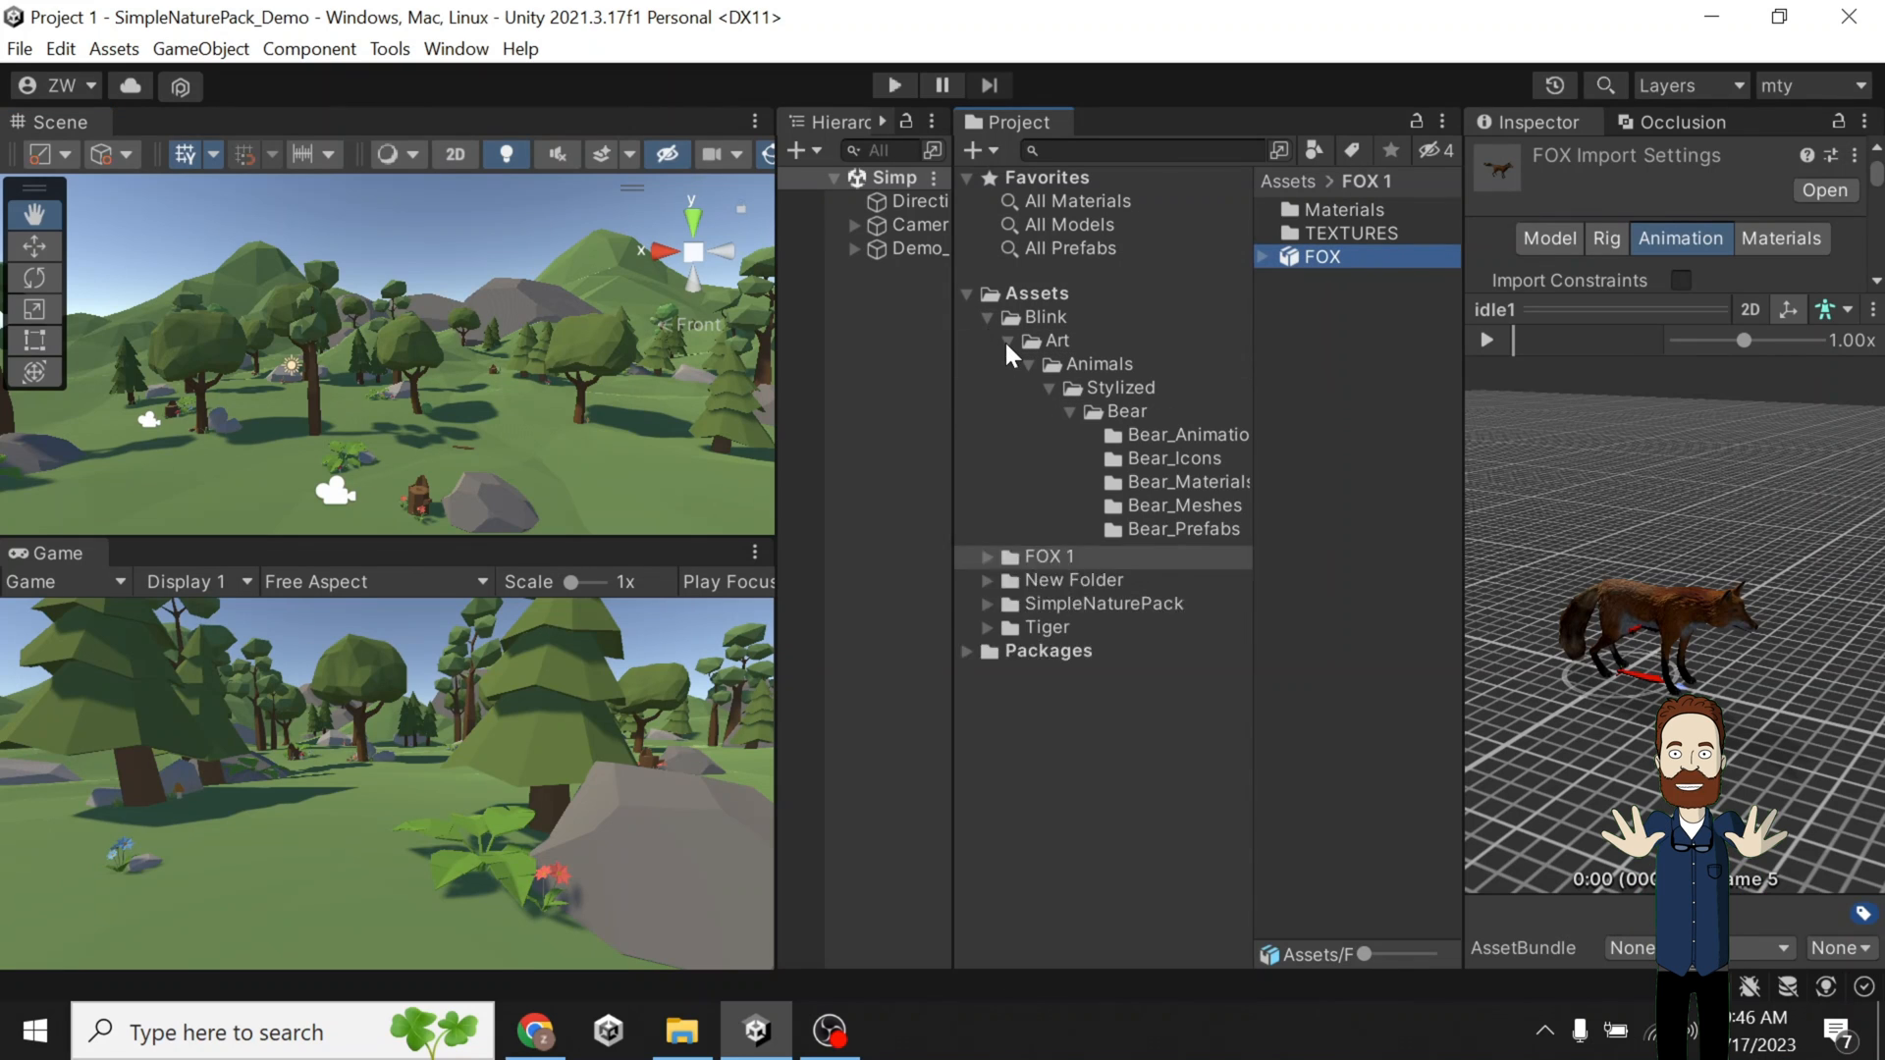
{"action": "left_click", "coordinate": [1027, 364]}
{"action": "left_click", "coordinate": [1028, 365]}
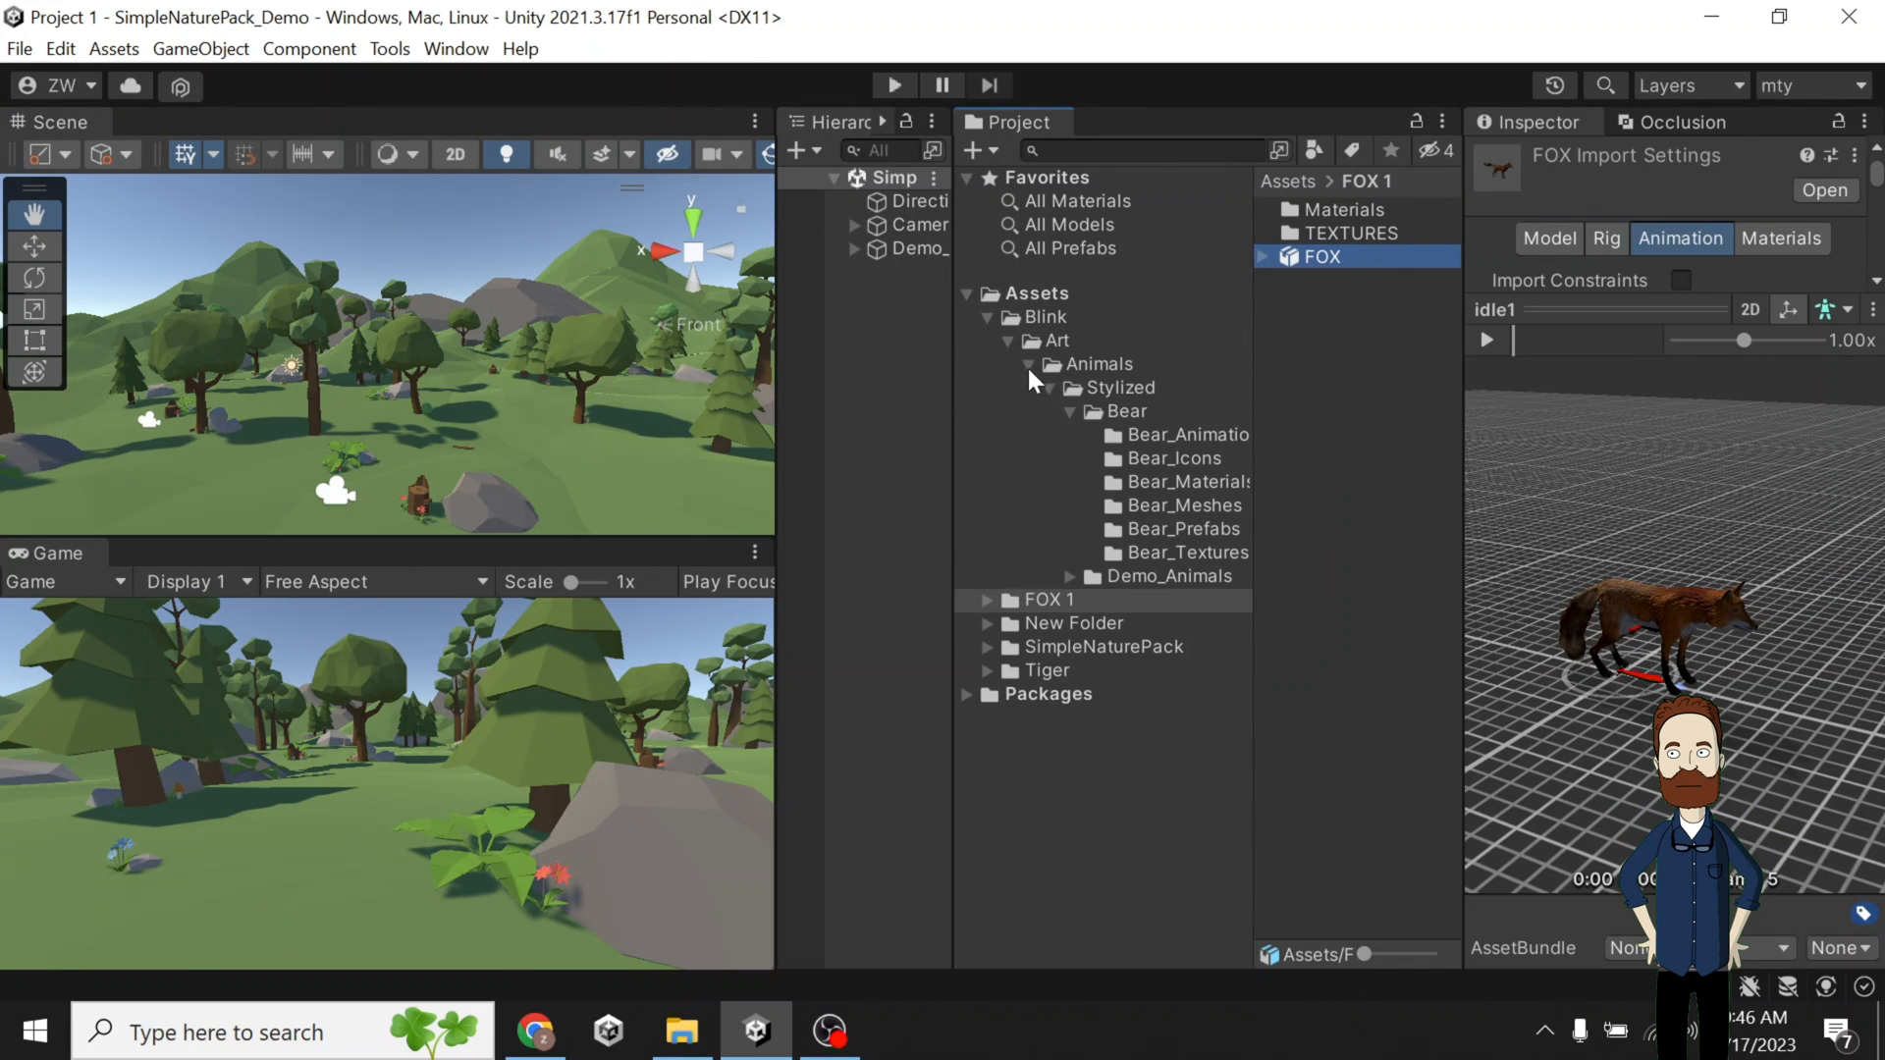
{"action": "left_click", "coordinate": [1048, 387]}
{"action": "left_click", "coordinate": [1047, 388]}
{"action": "left_click", "coordinate": [1070, 412]}
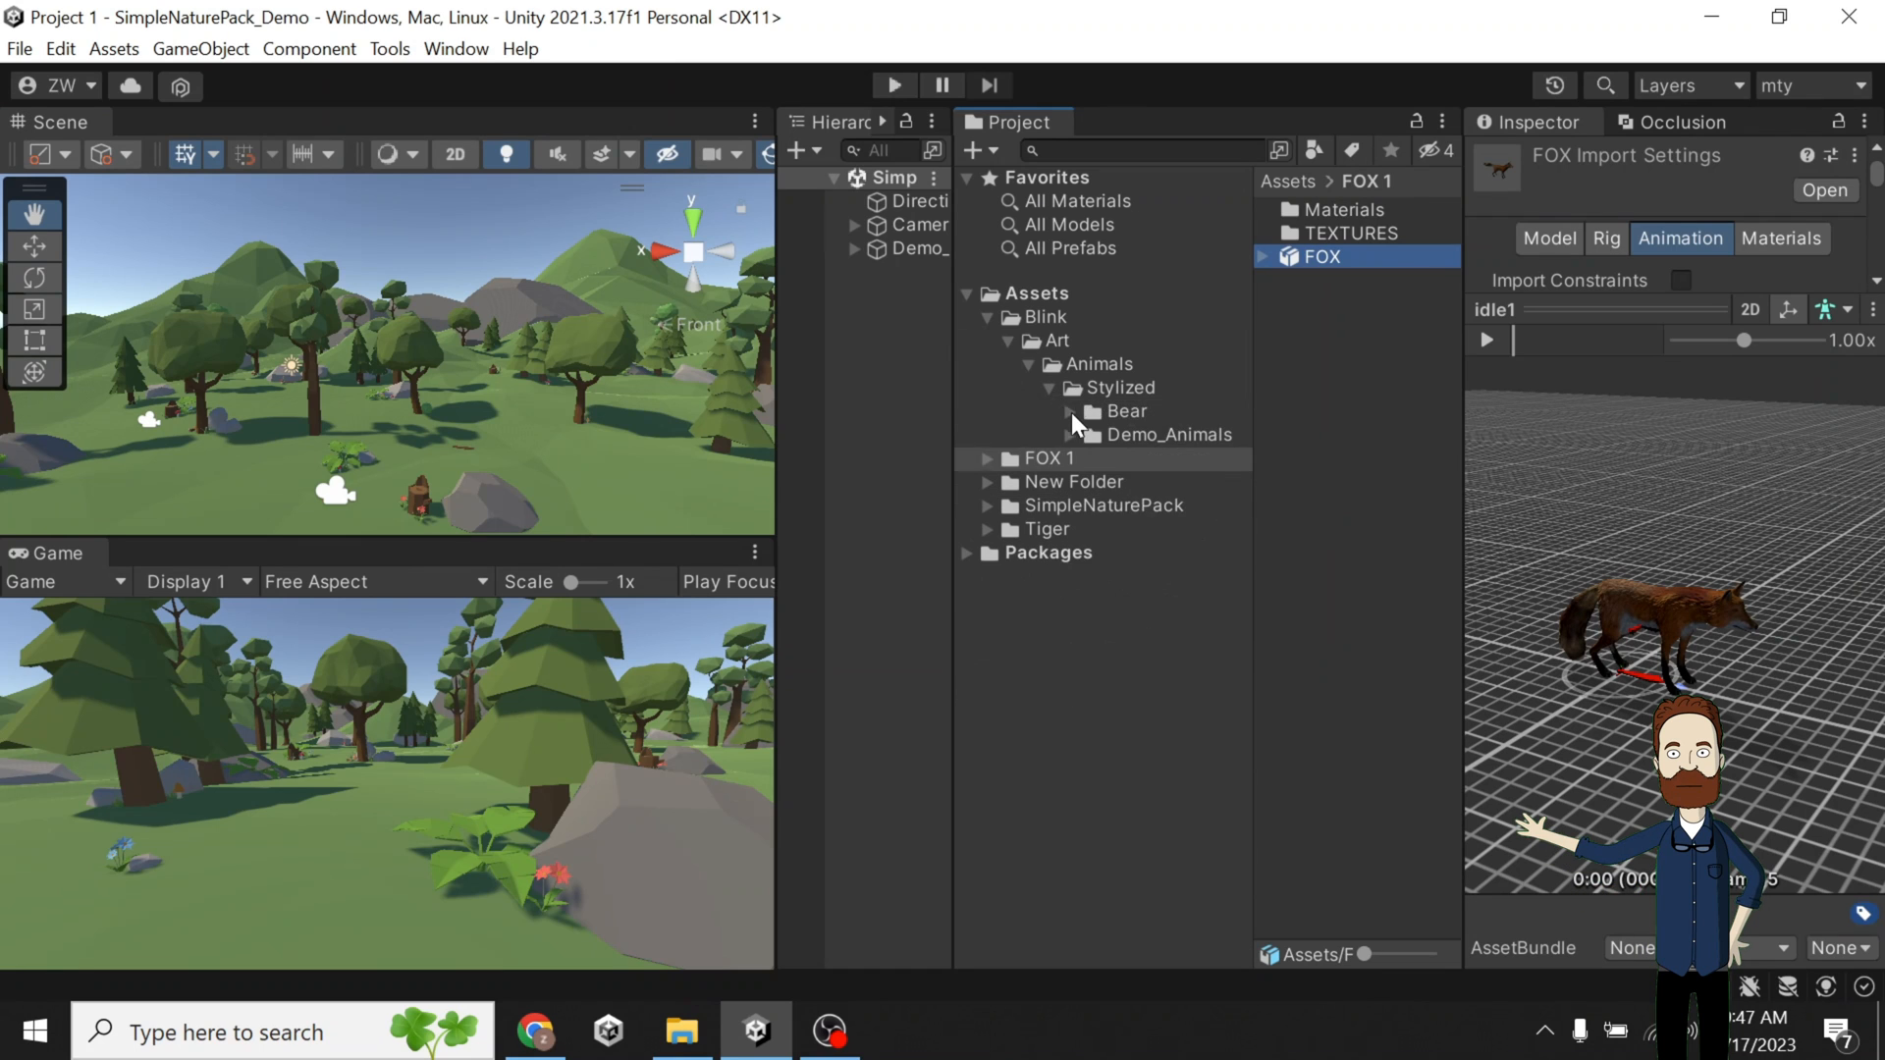
{"action": "left_click", "coordinate": [1104, 413]}
{"action": "left_click", "coordinate": [1069, 411]}
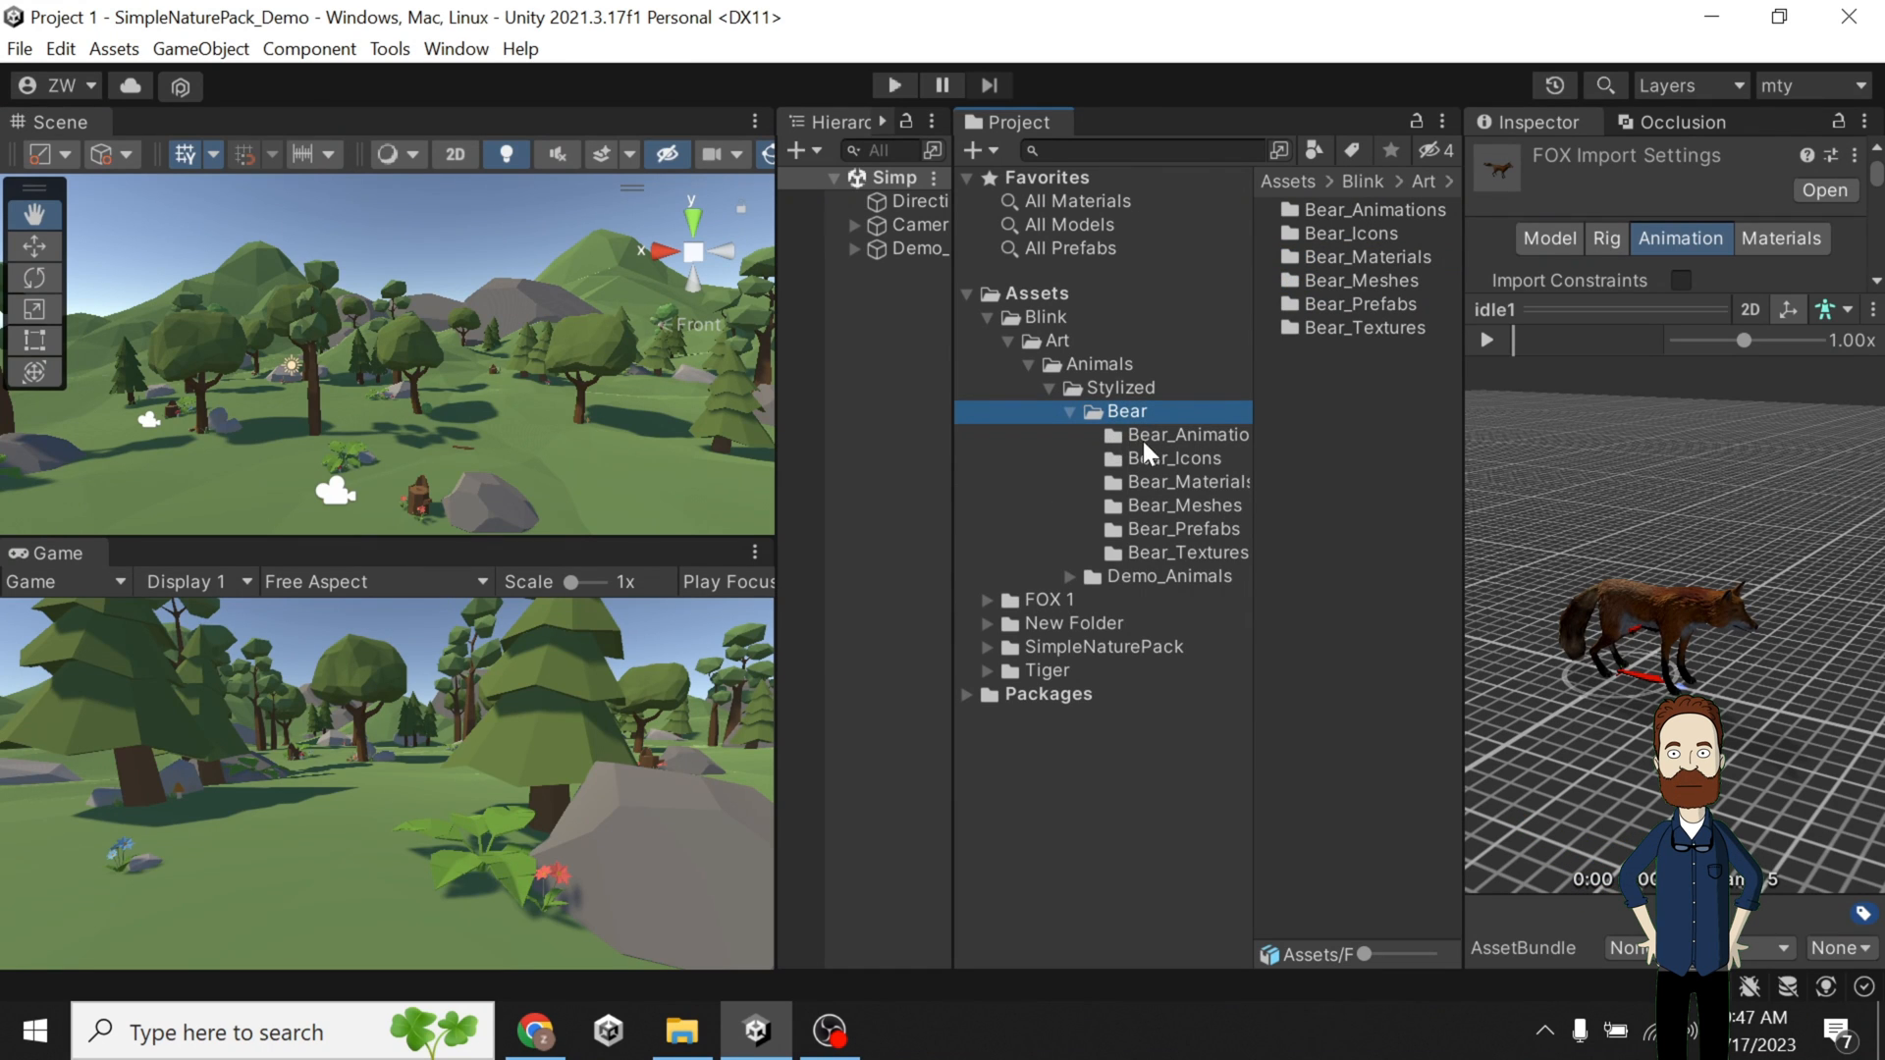
{"action": "left_click", "coordinate": [1124, 441]}
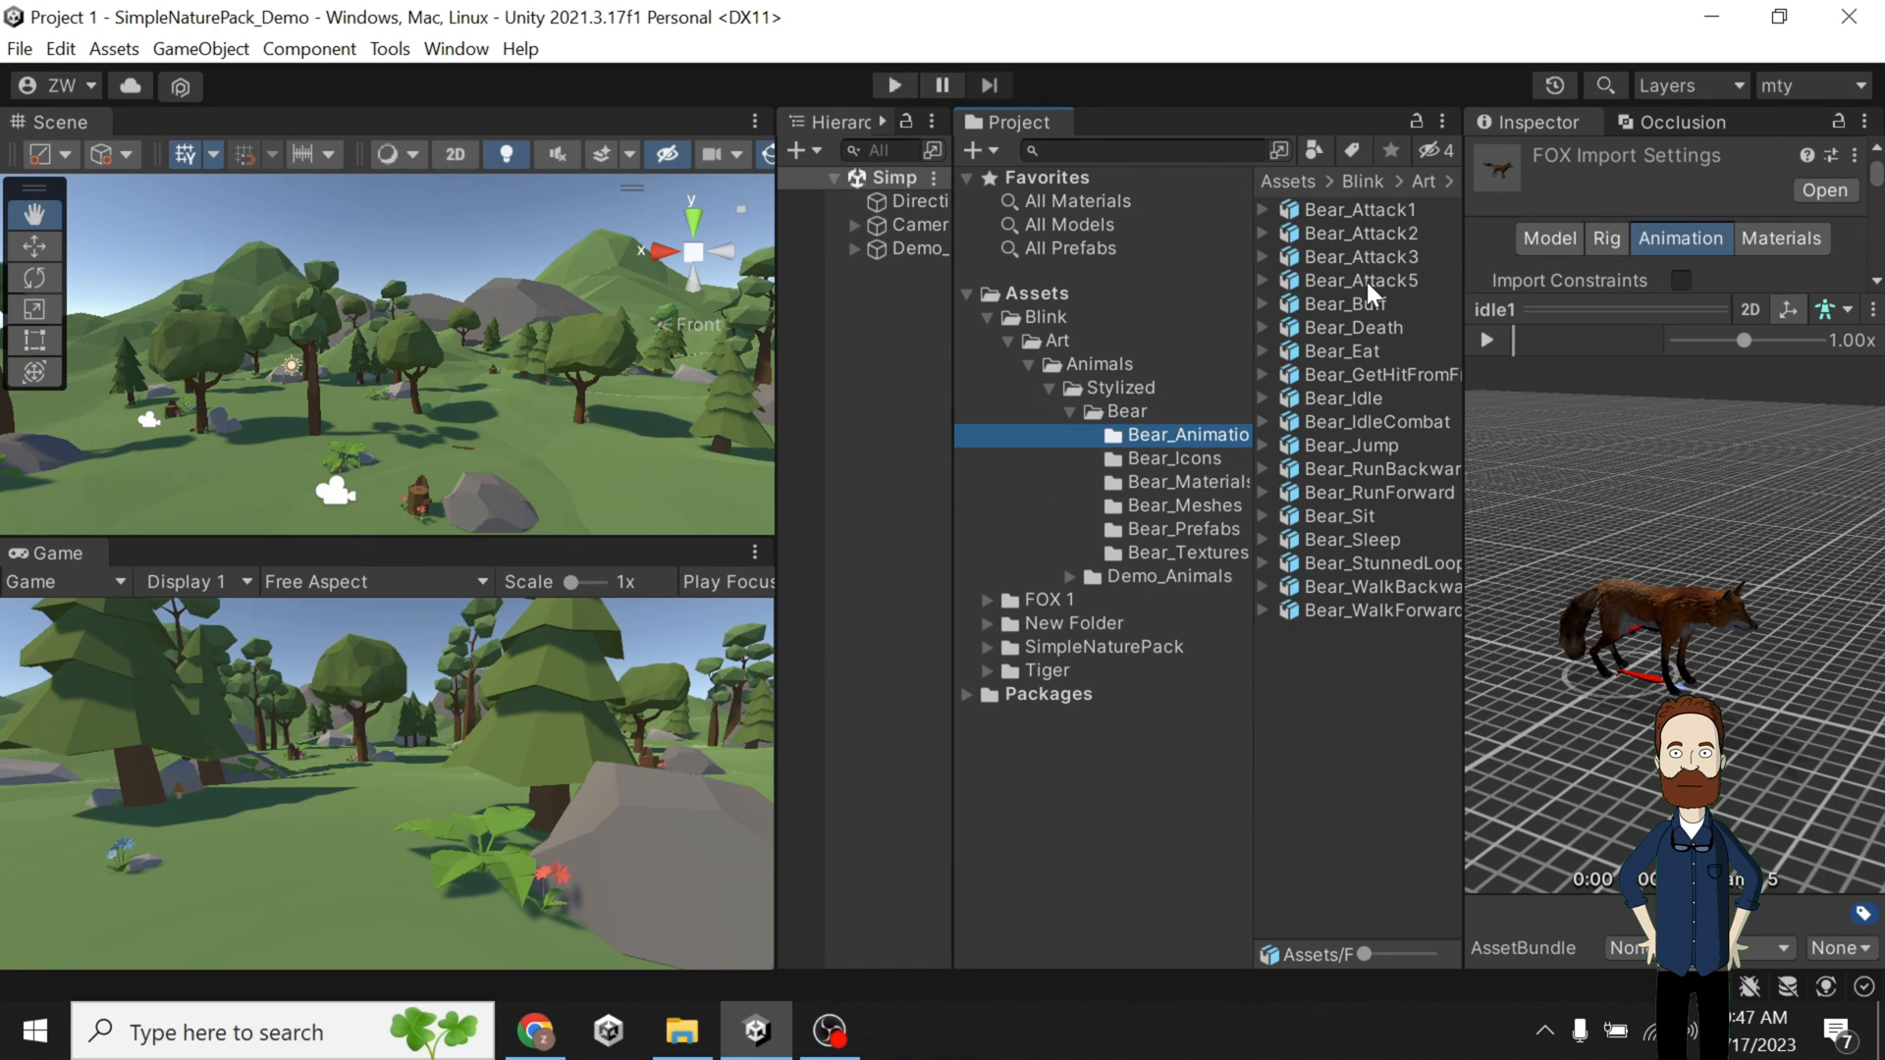
{"action": "left_click", "coordinate": [1008, 341]}
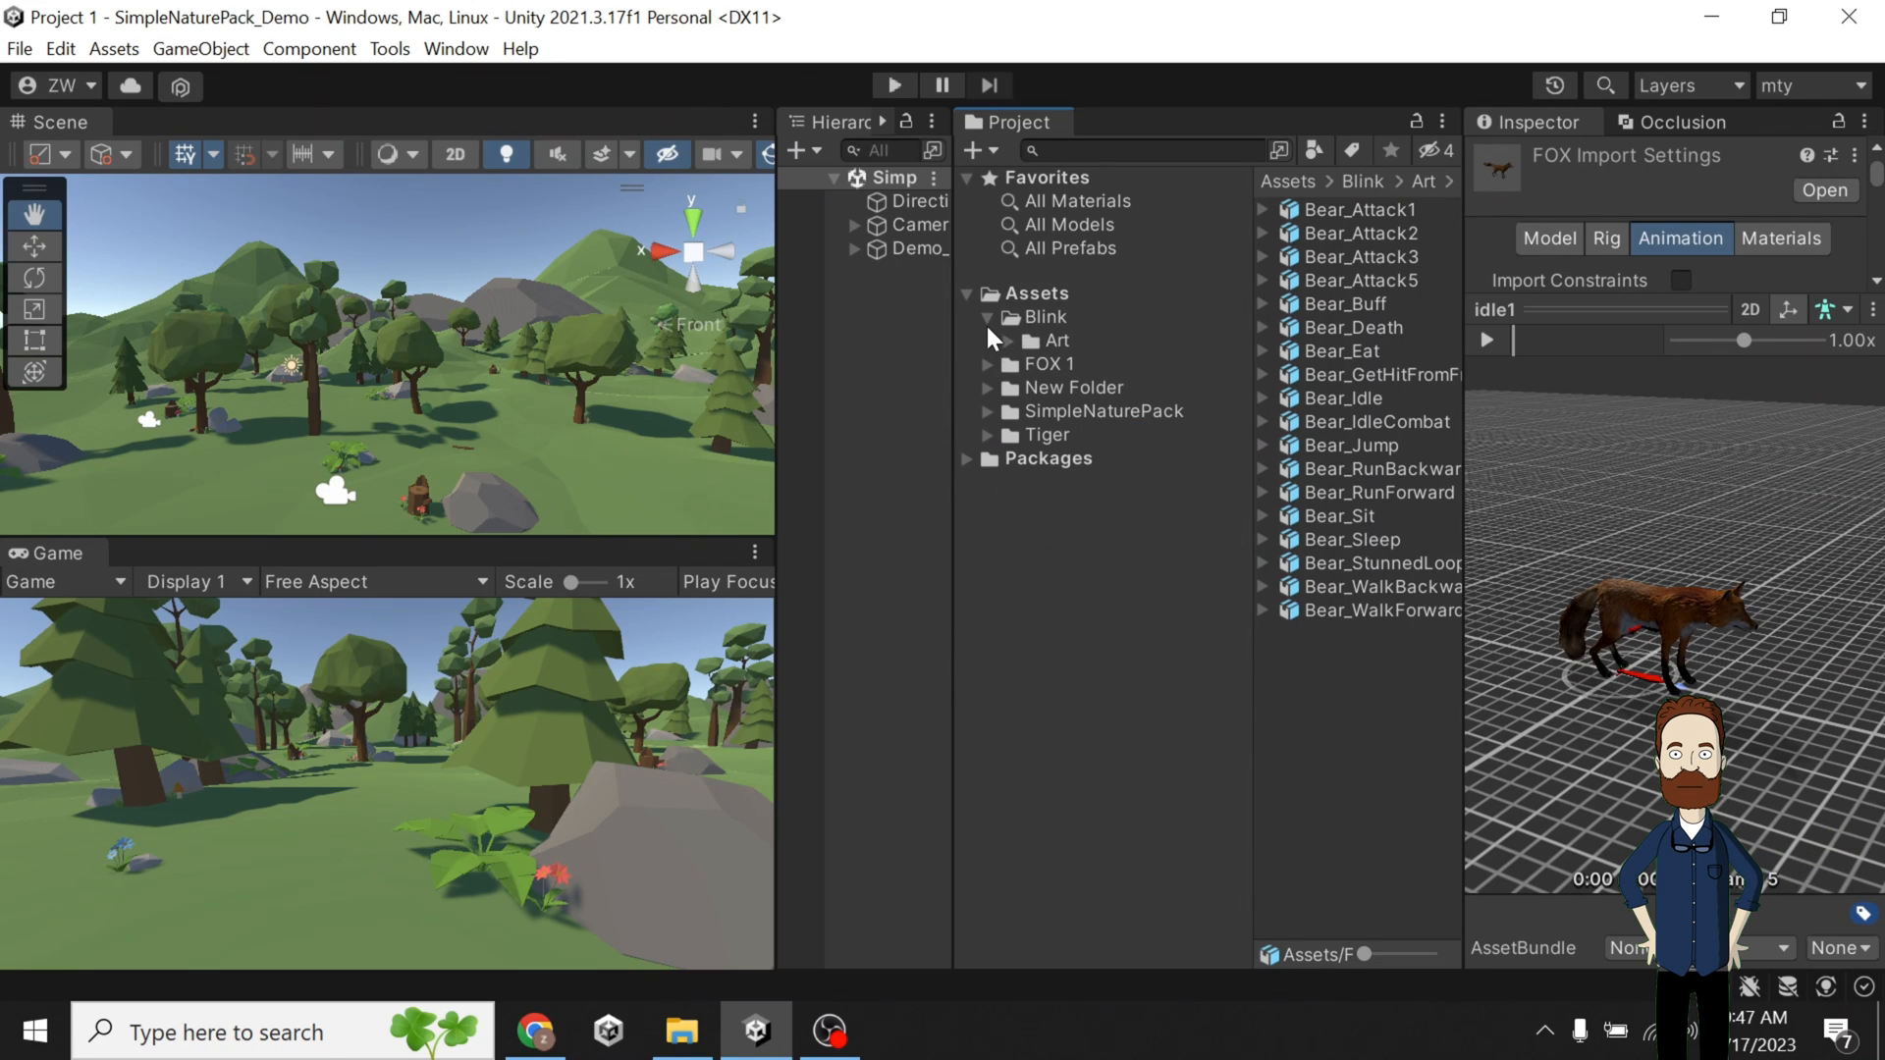
{"action": "left_click", "coordinate": [987, 318]}
Expand the FOX model in the FOX 1 folder to review its animation clips, and collapse the folder in the tree.
{"action": "left_click", "coordinate": [994, 341]}
{"action": "left_click", "coordinate": [987, 342]}
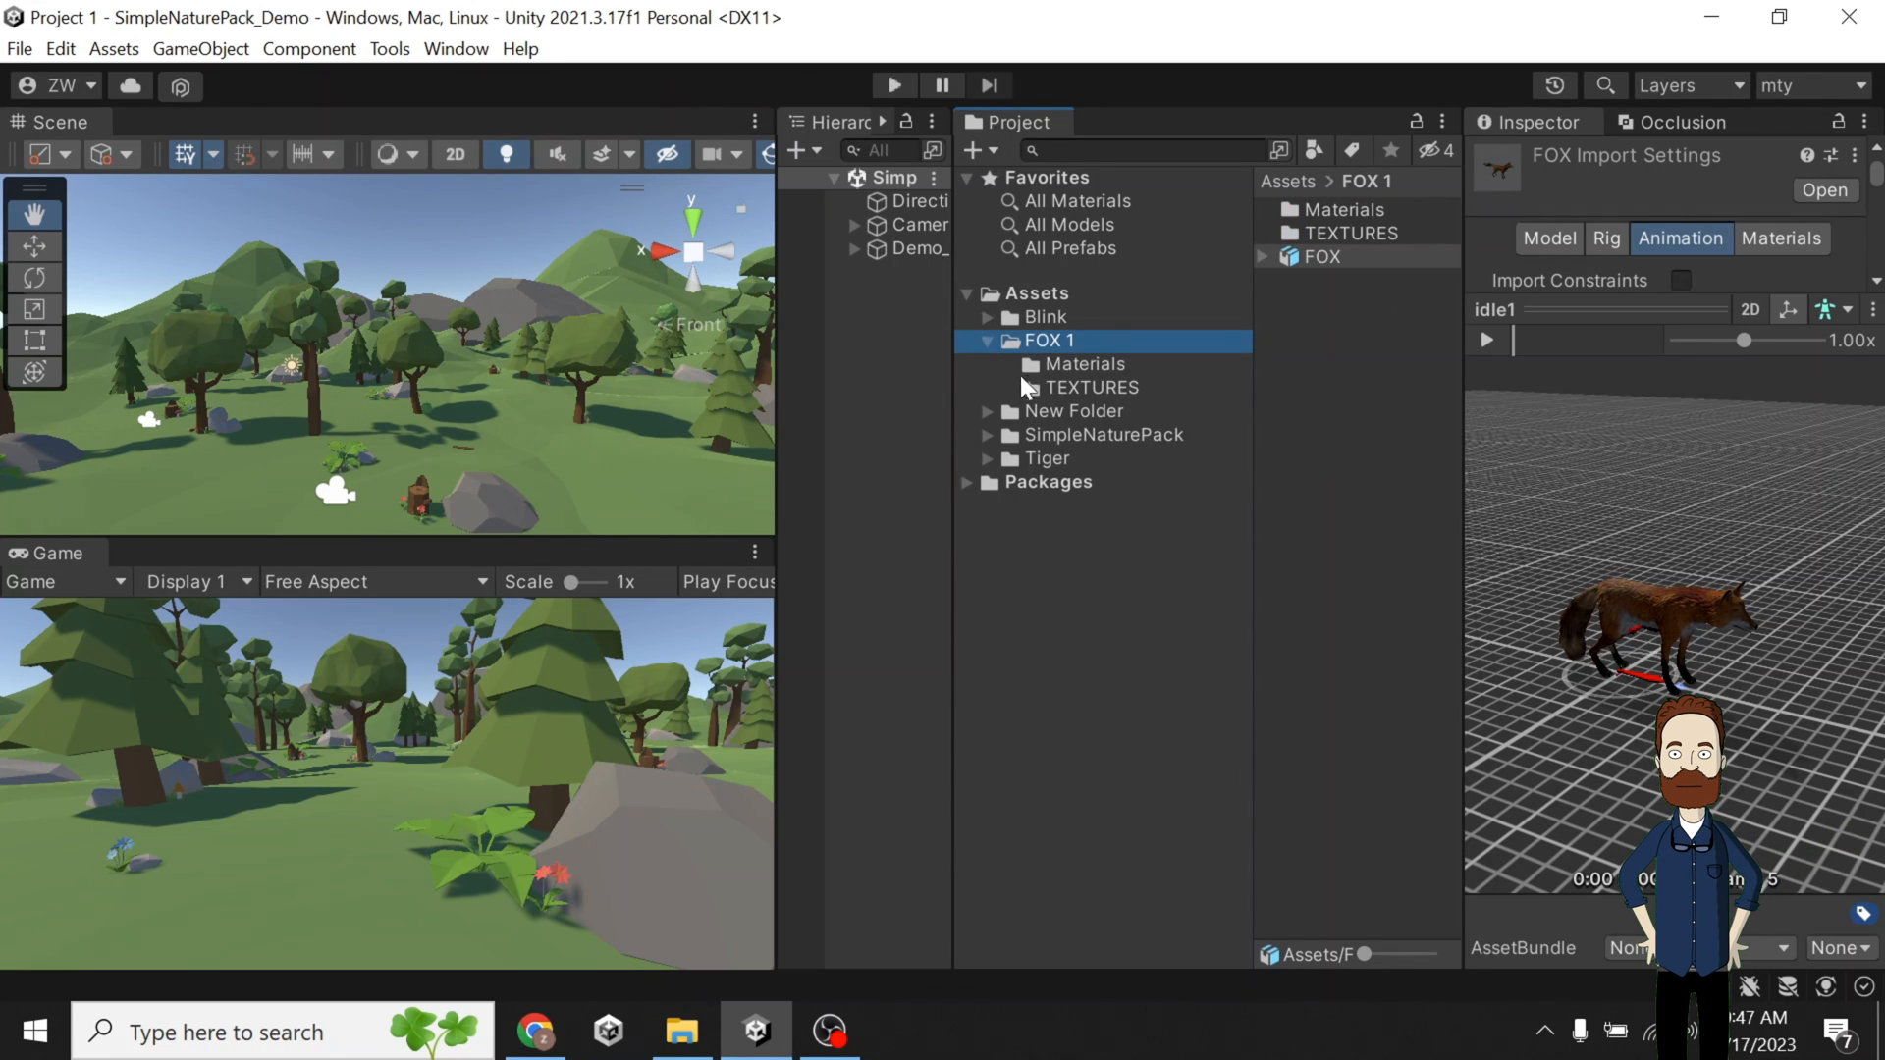
{"action": "left_click", "coordinate": [1021, 371]}
{"action": "left_click", "coordinate": [1056, 344]}
{"action": "left_click", "coordinate": [1264, 257]}
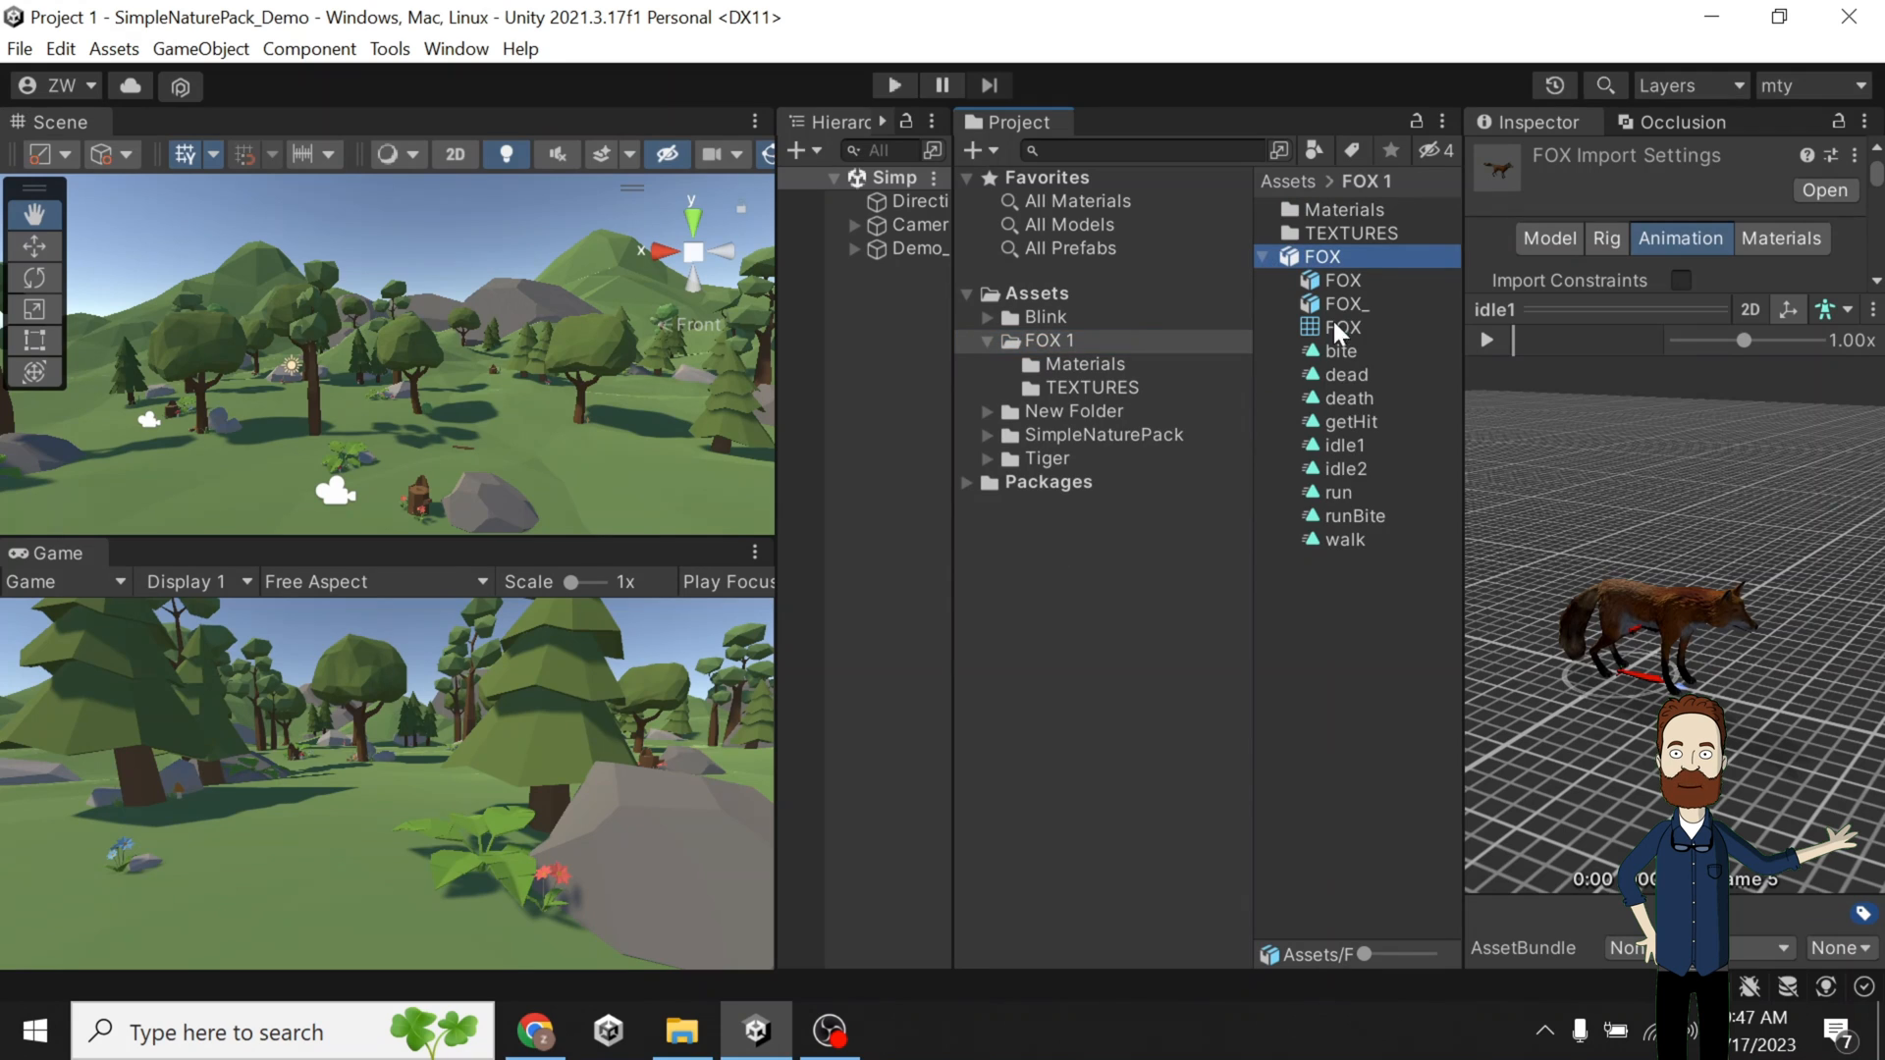
{"action": "left_click", "coordinate": [986, 341]}
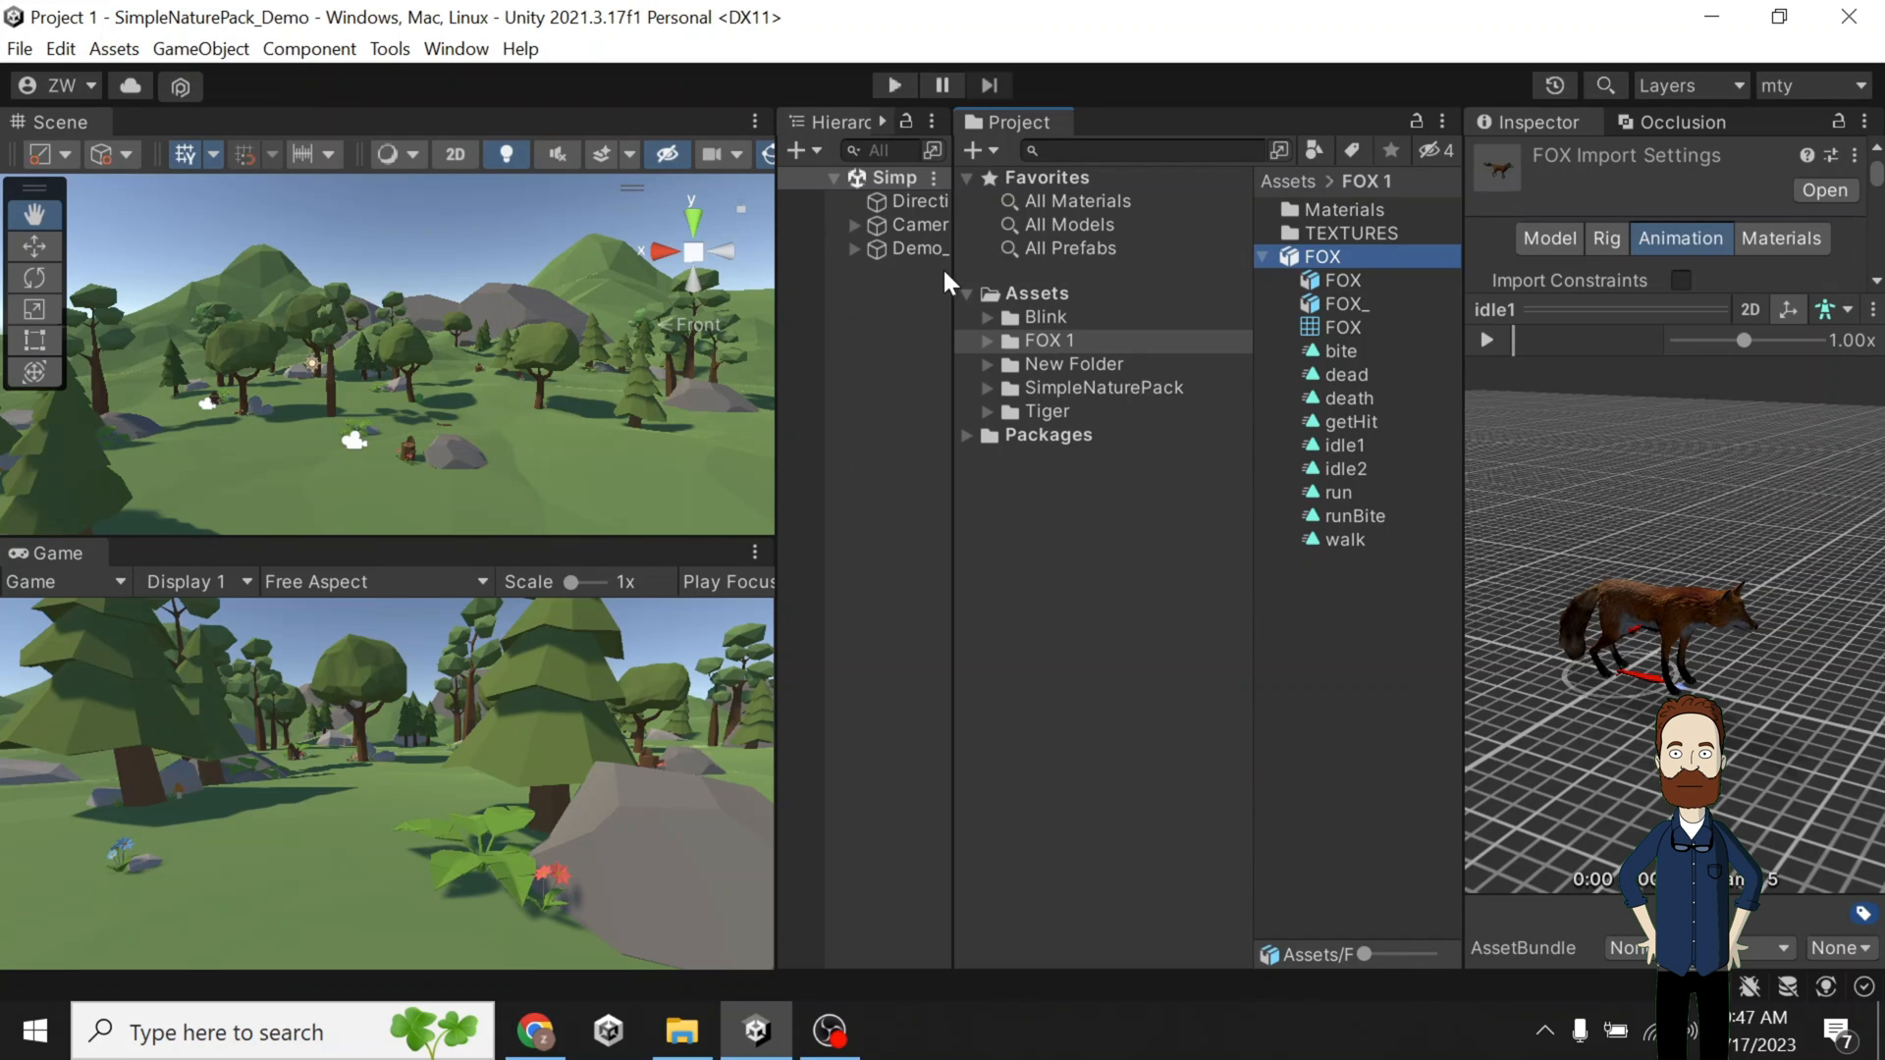
Widen the Hierarchy panel to make the object names readable and clear the asset selection.
{"action": "left_click_drag", "start_coordinate": [956, 271], "coordinate": [1016, 271]}
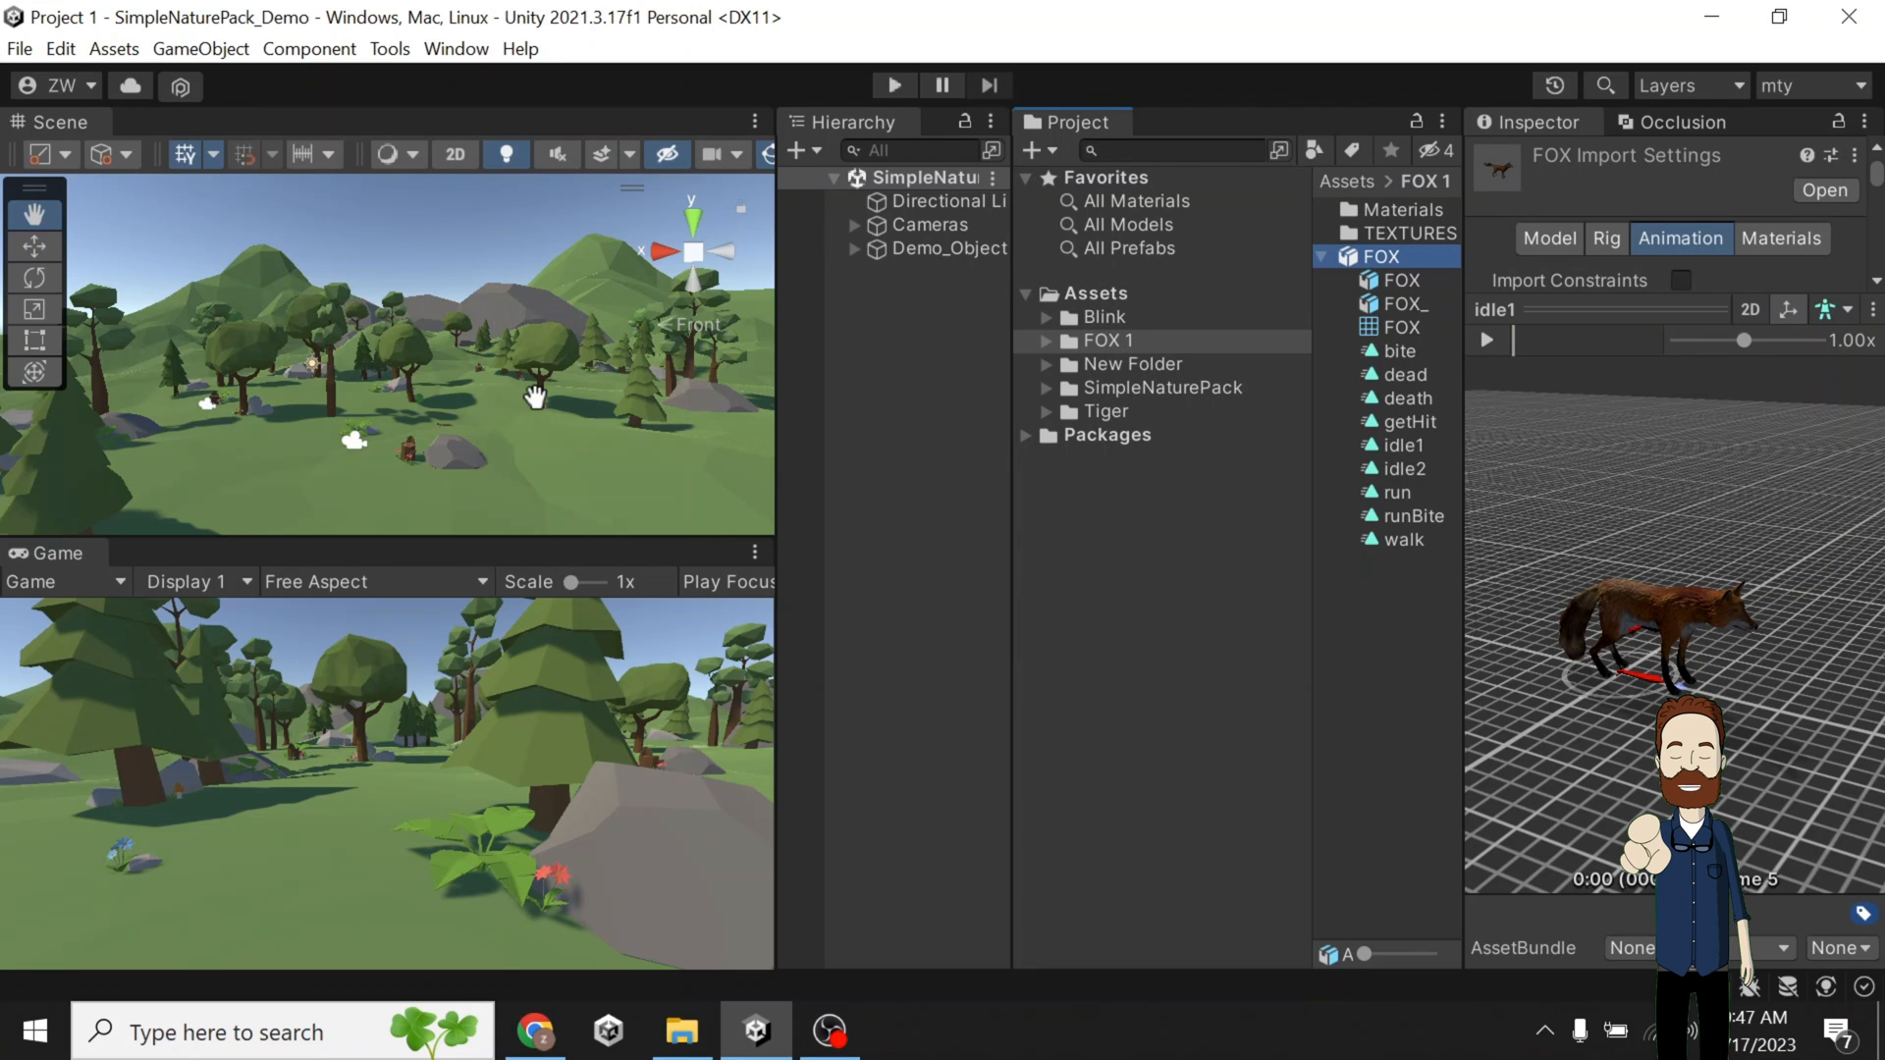
{"action": "scroll", "coordinate": [530, 399], "scroll_direction": "up", "scroll_amount": 4}
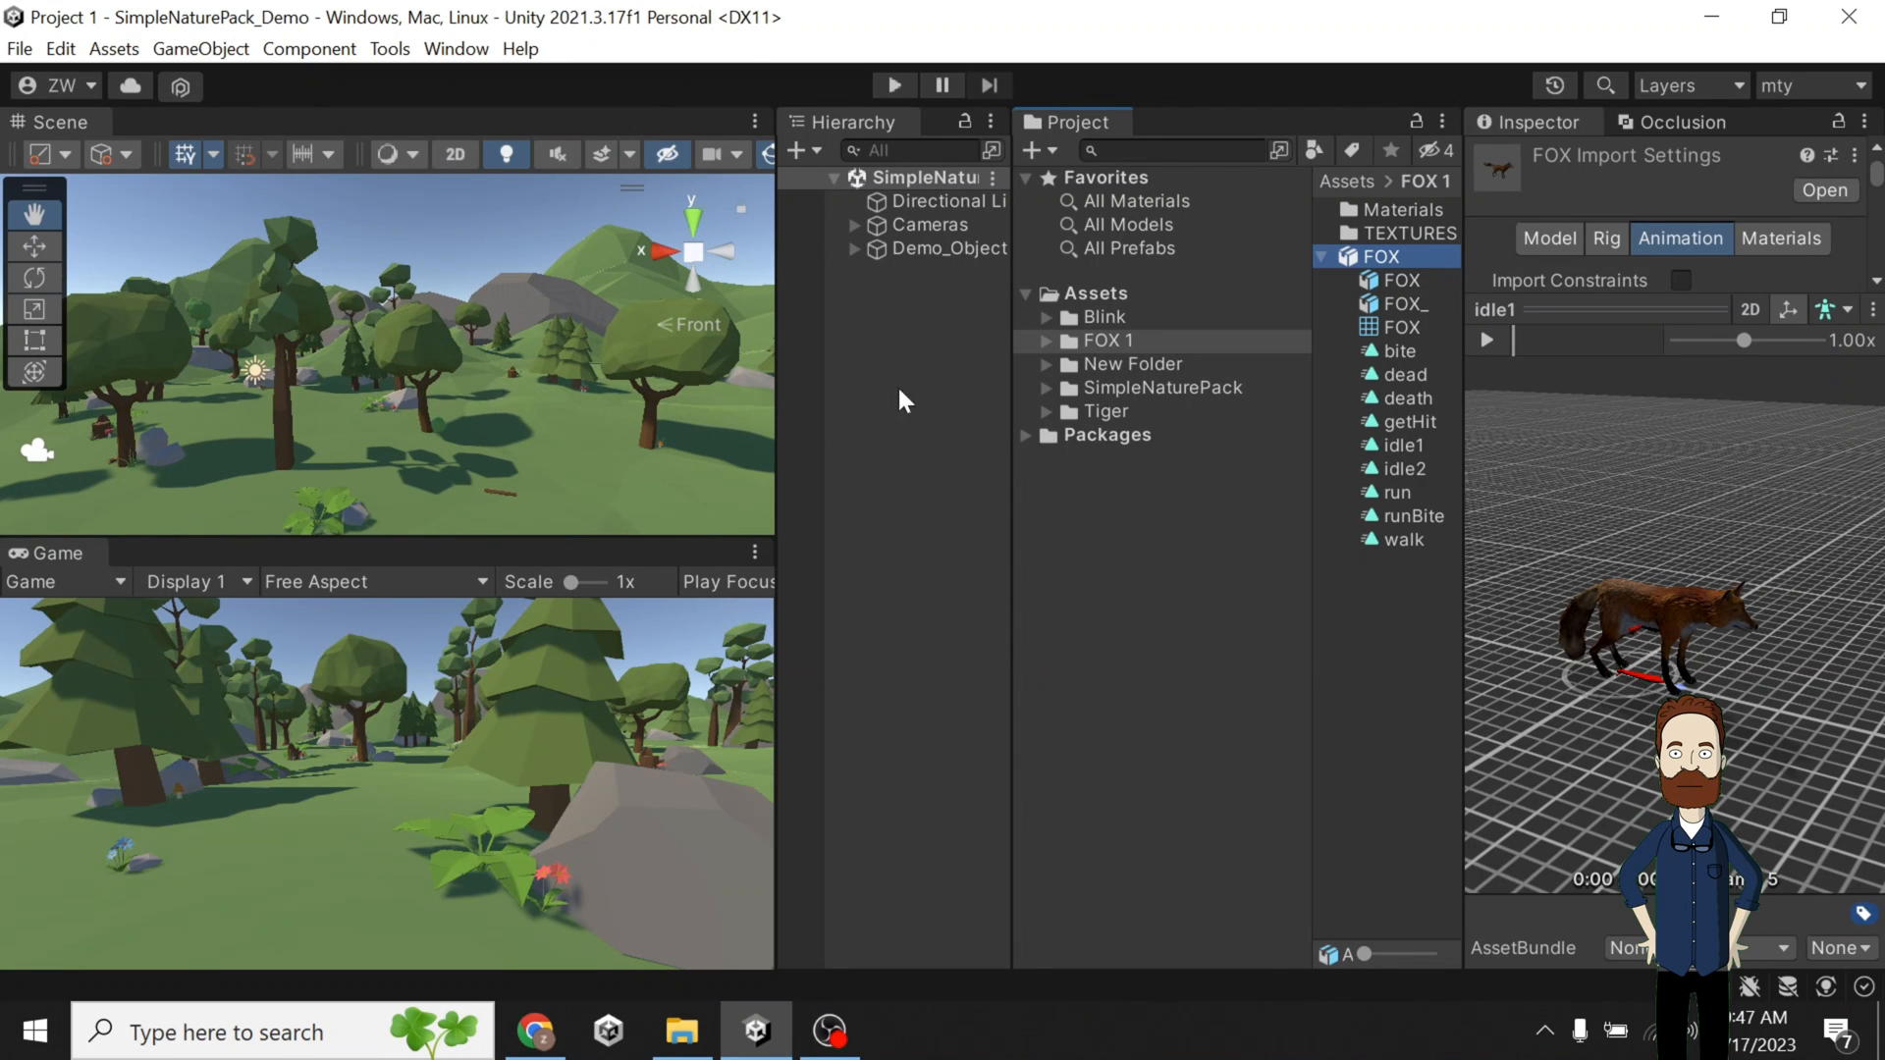
{"action": "left_click", "coordinate": [919, 336]}
{"action": "right_click", "coordinate": [919, 337]}
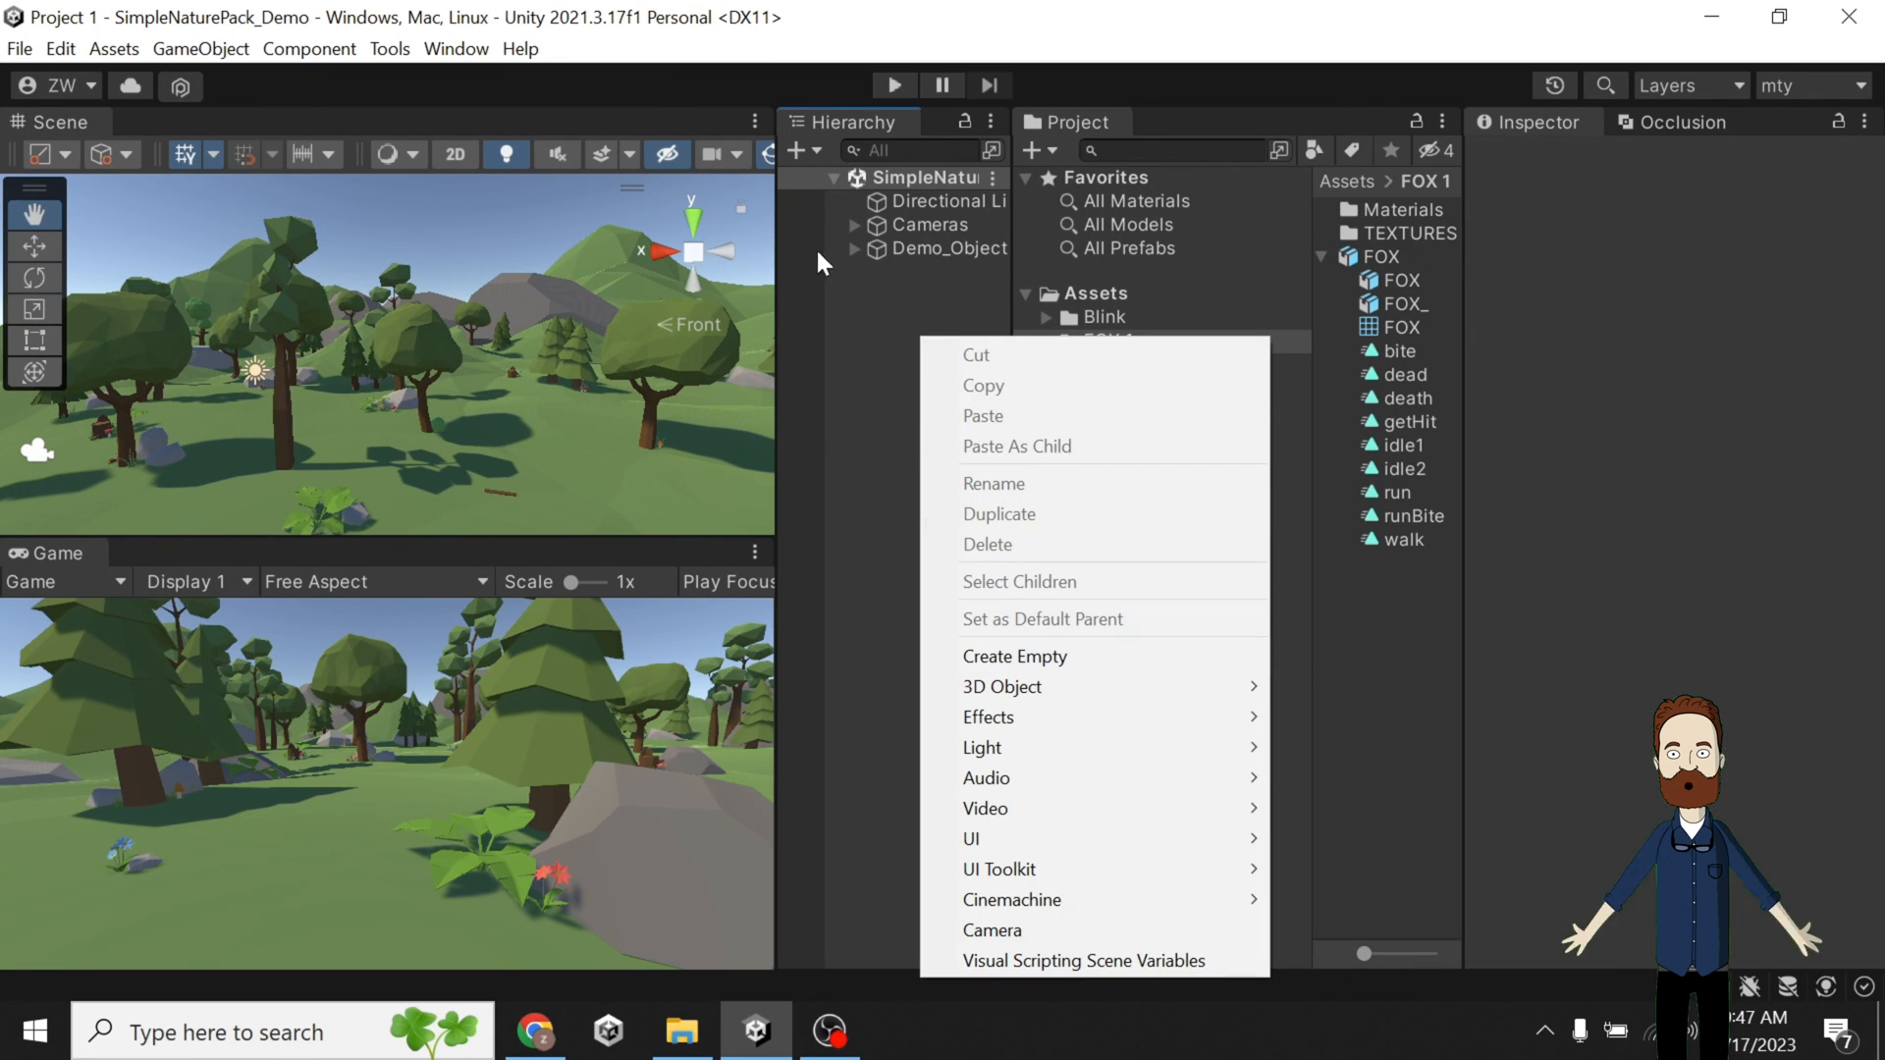
Search the Unity Registry in the Package Manager for "cine" to check the Cinemachine package, and close the Package Manager.
{"action": "left_click", "coordinate": [456, 50]}
{"action": "mouse_move", "coordinate": [488, 187]}
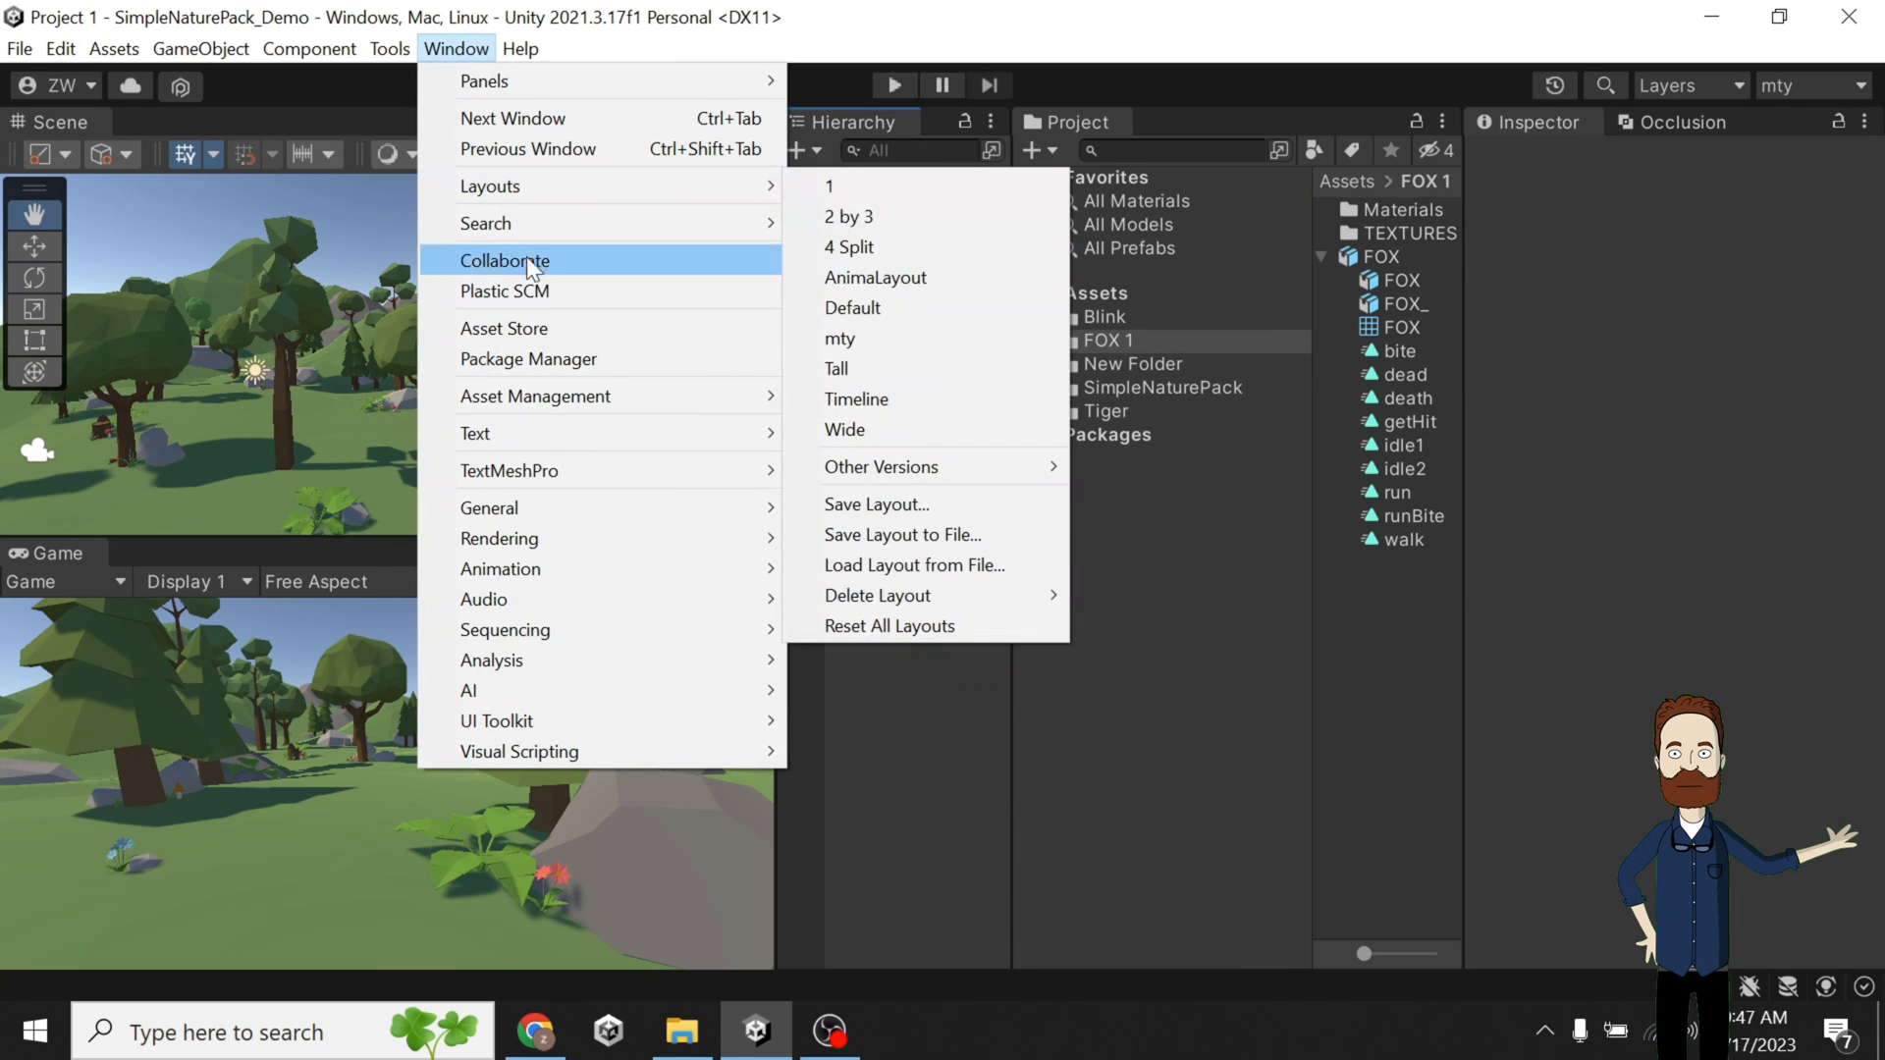
{"action": "left_click", "coordinate": [585, 355]}
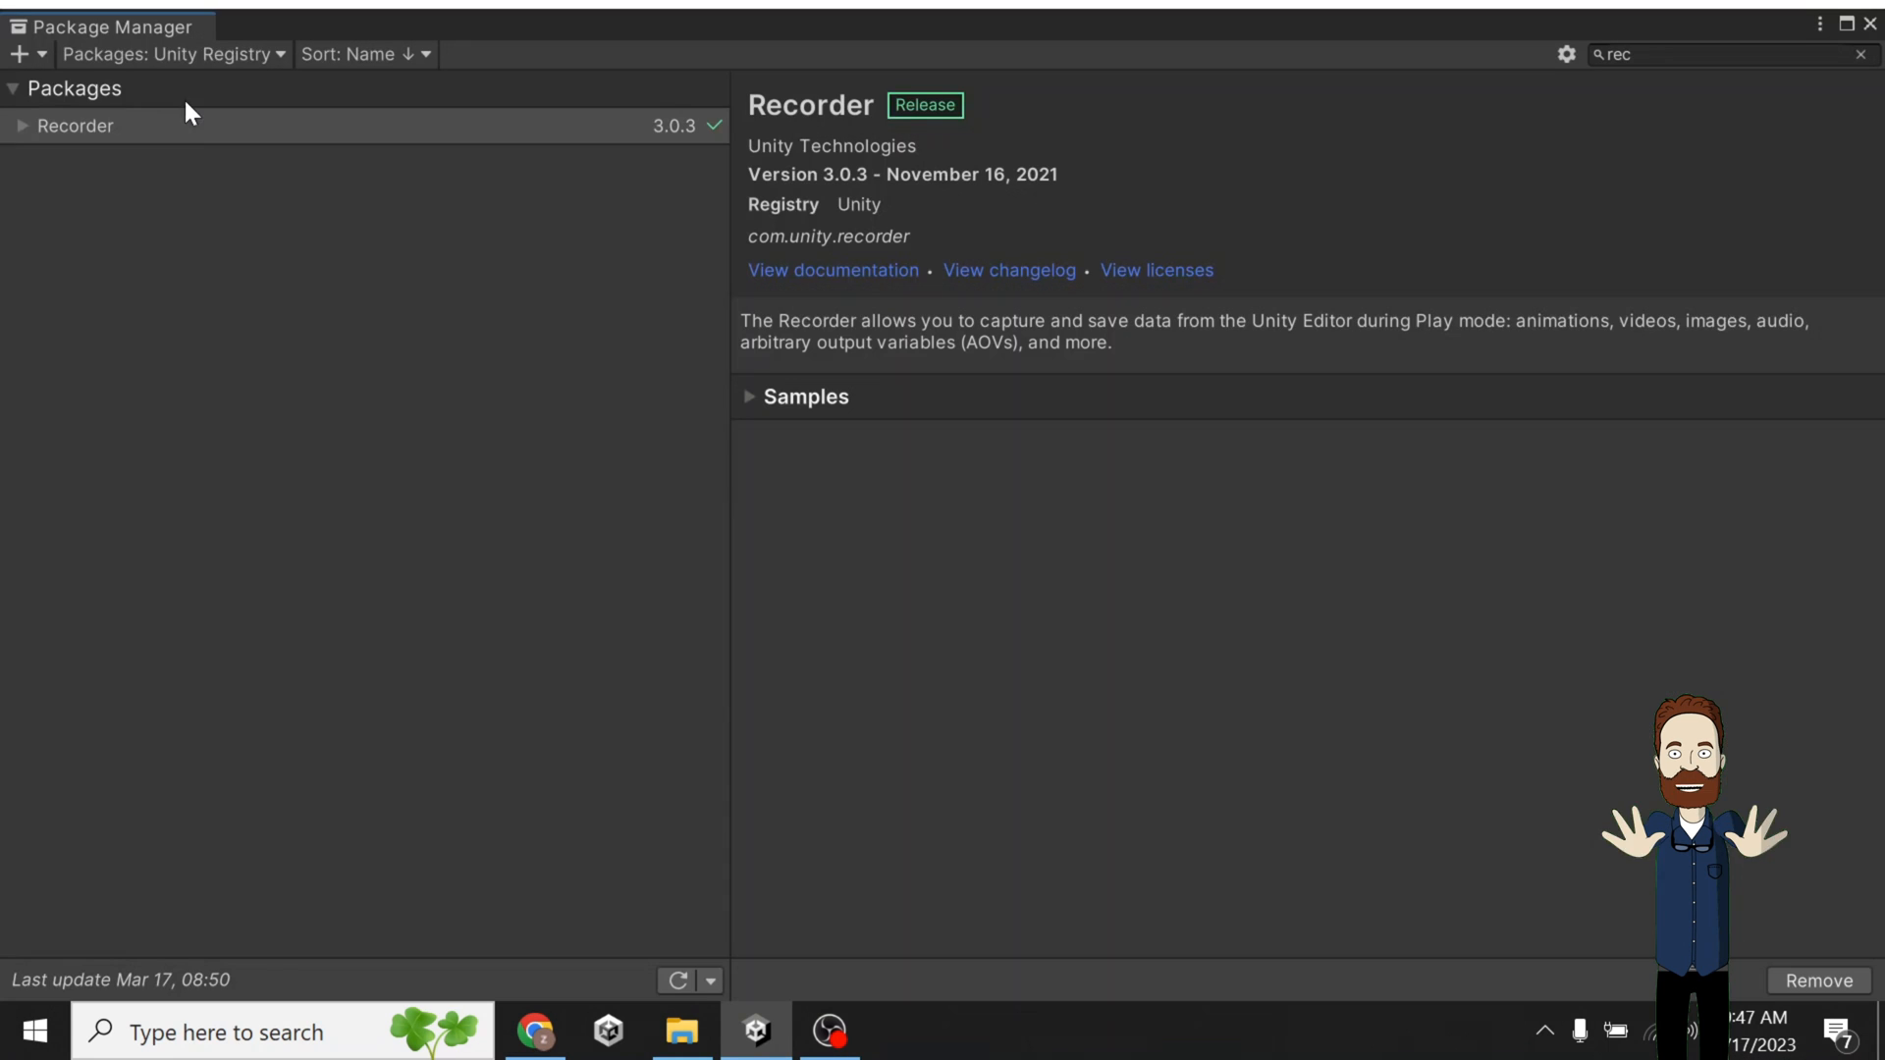
{"action": "left_click", "coordinate": [228, 45]}
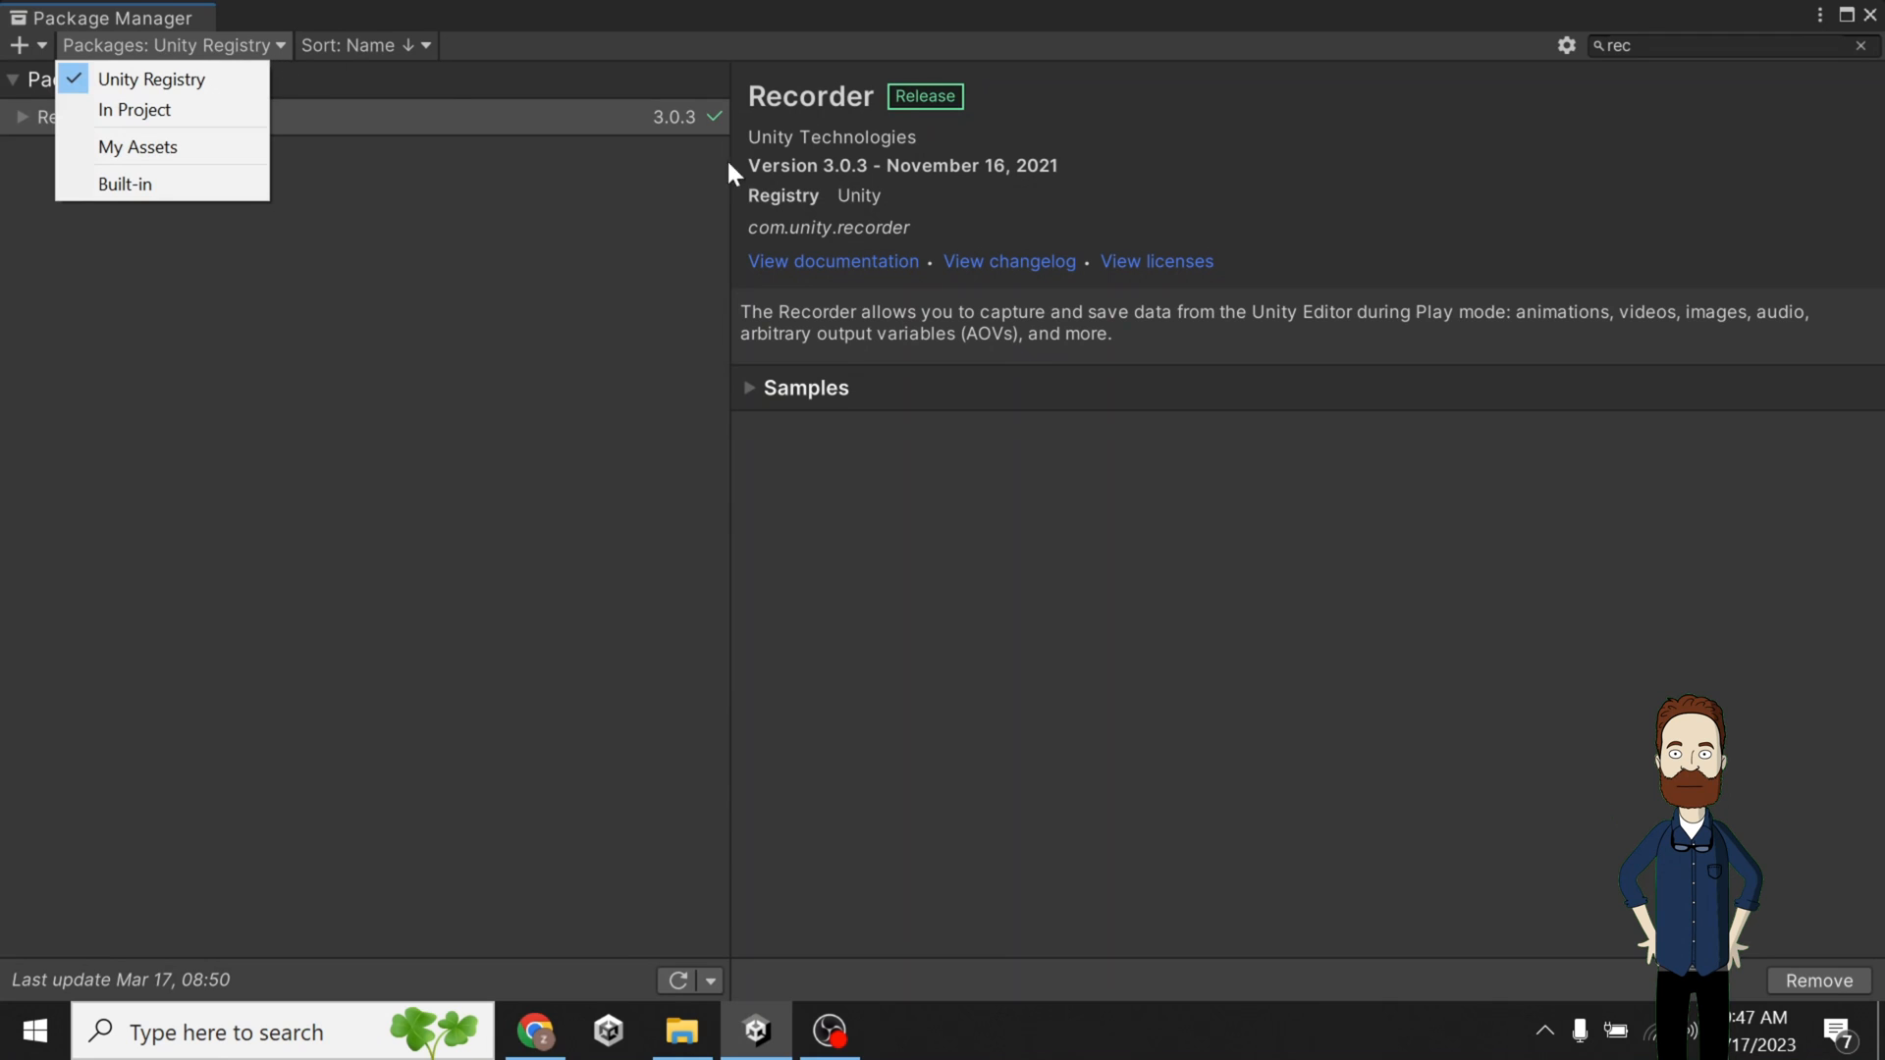
{"action": "left_click", "coordinate": [1688, 39]}
{"action": "left_click", "coordinate": [1691, 46]}
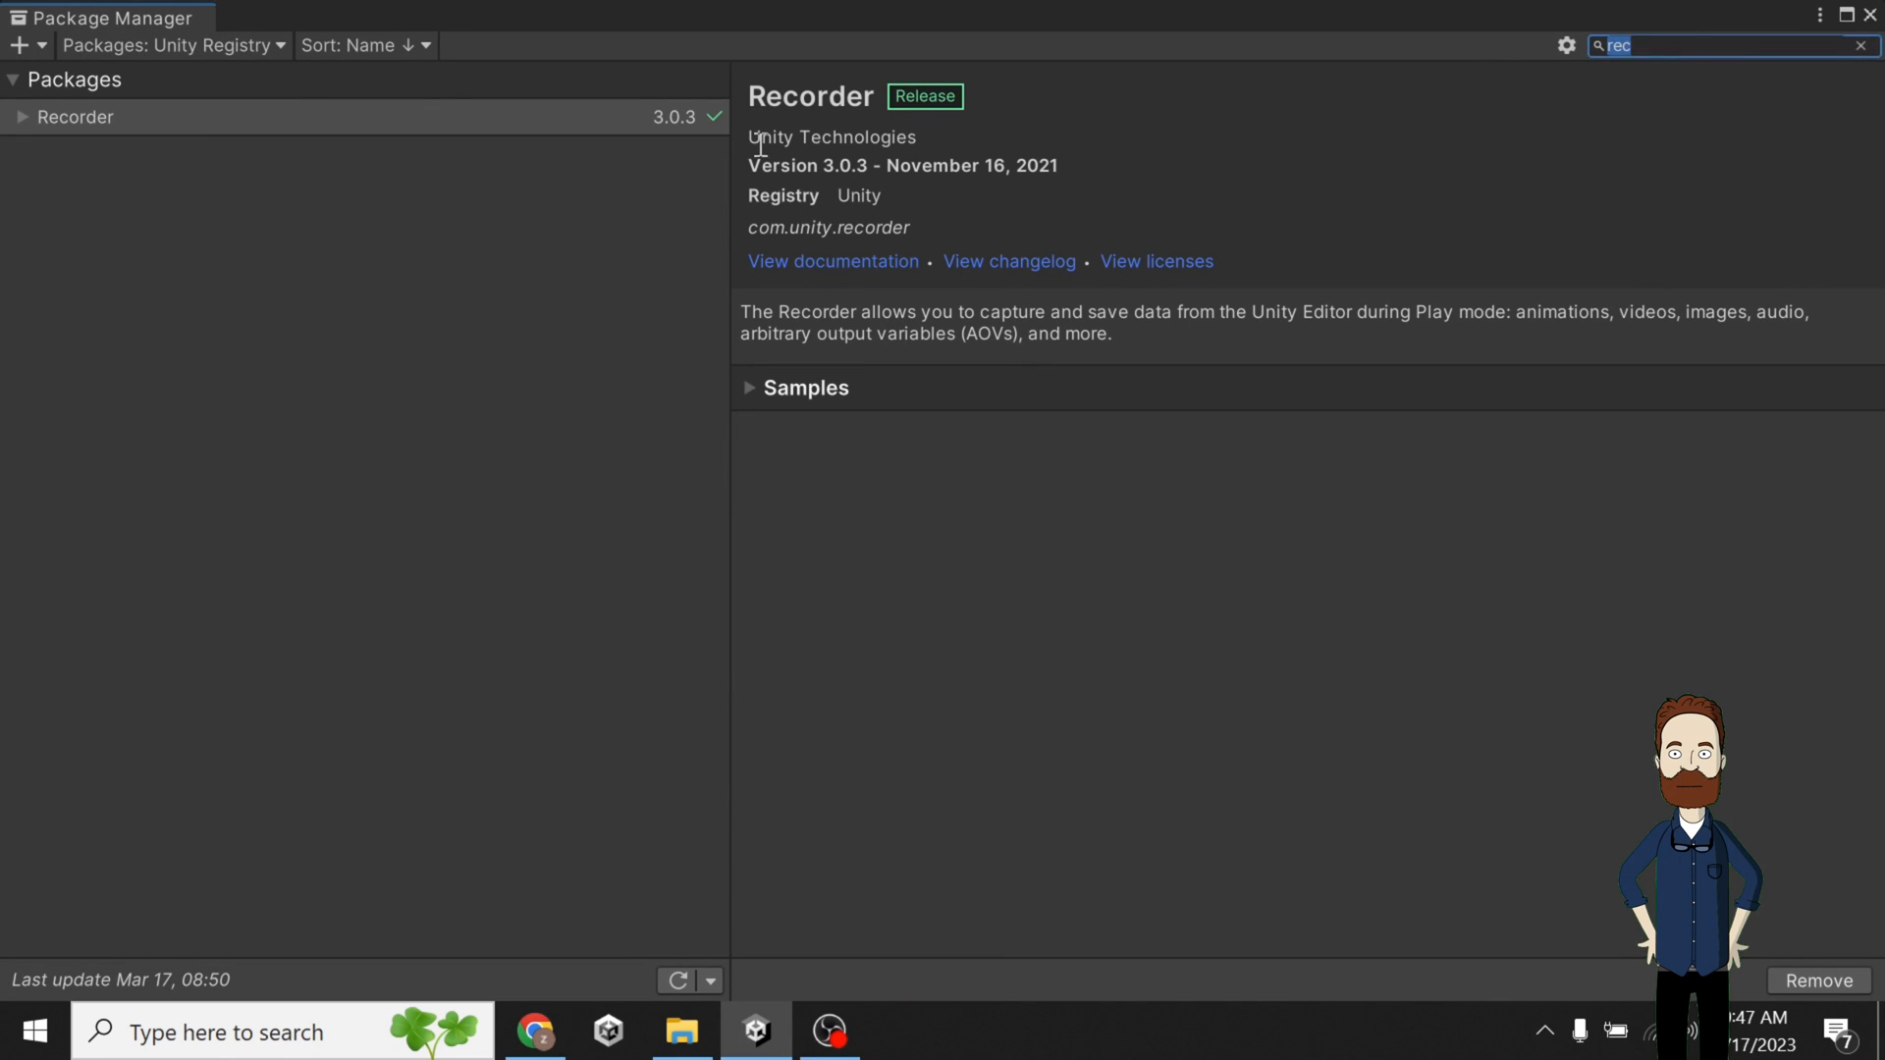
{"action": "type", "text": "cine"}
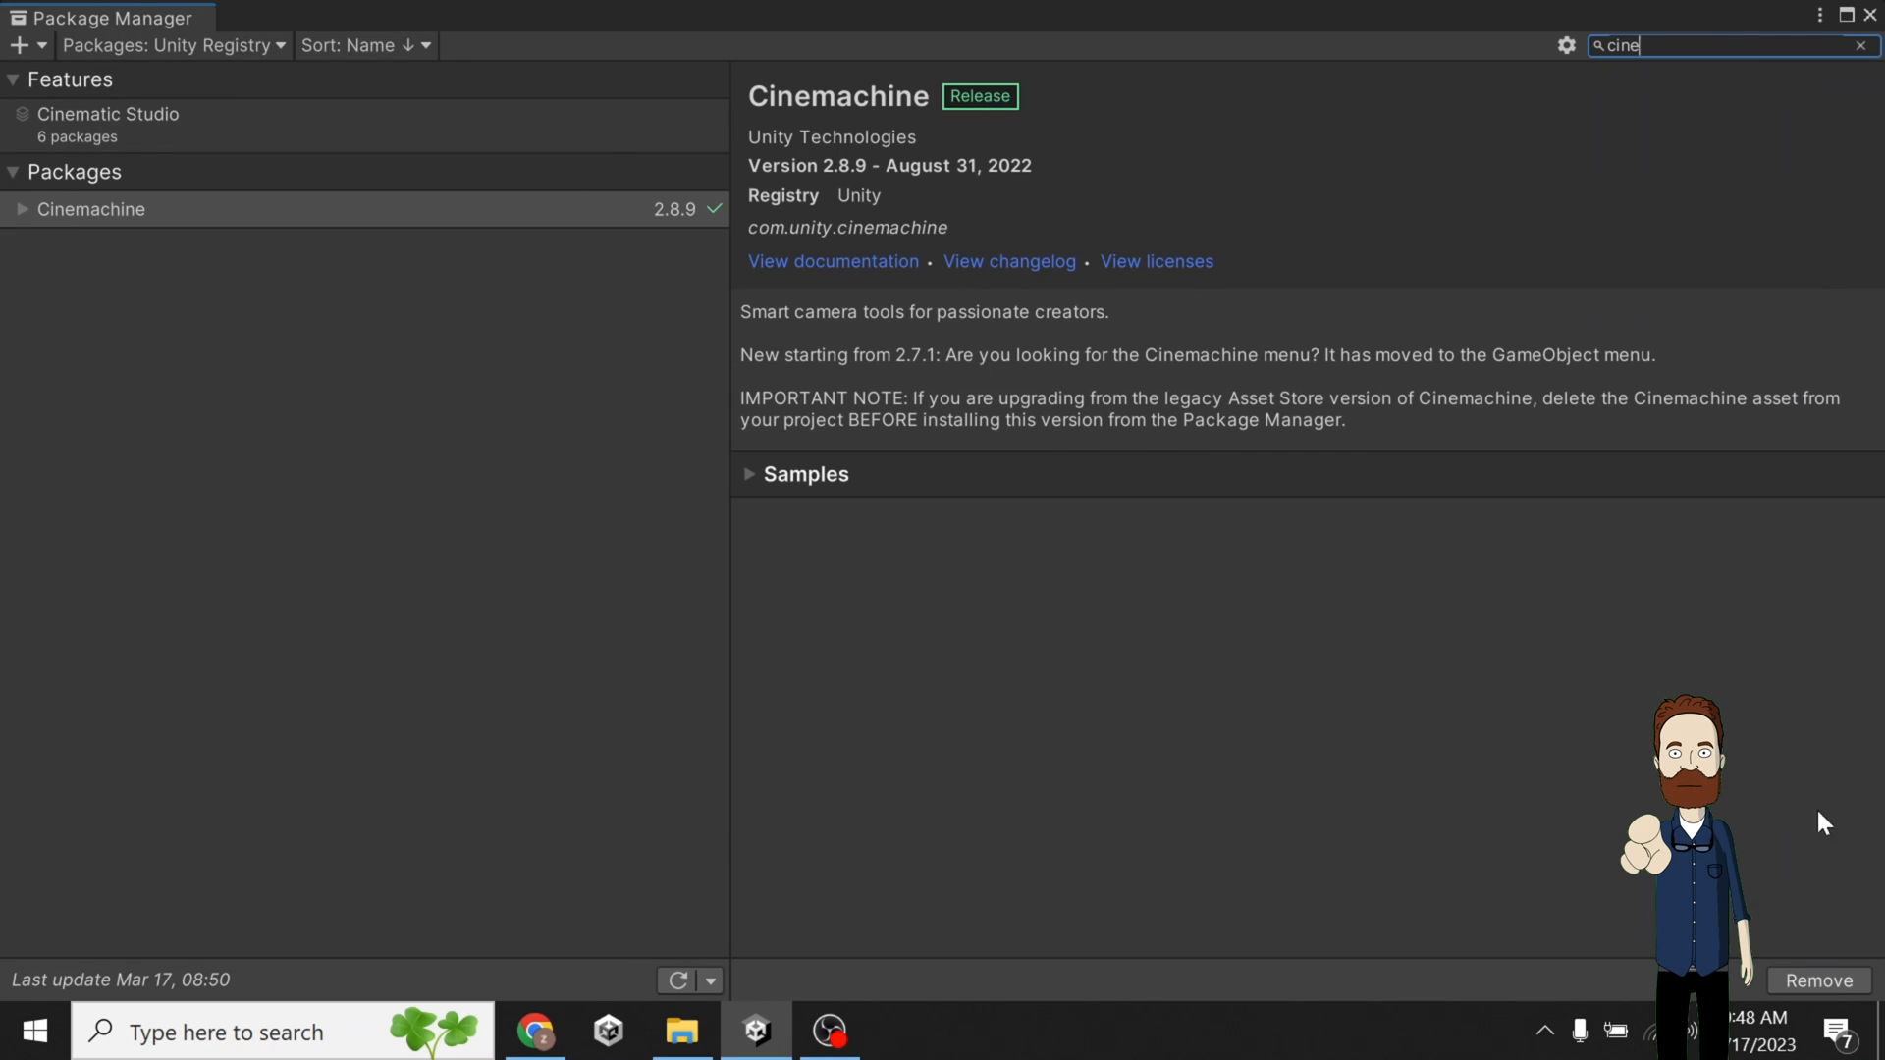
{"action": "left_click", "coordinate": [1870, 14]}
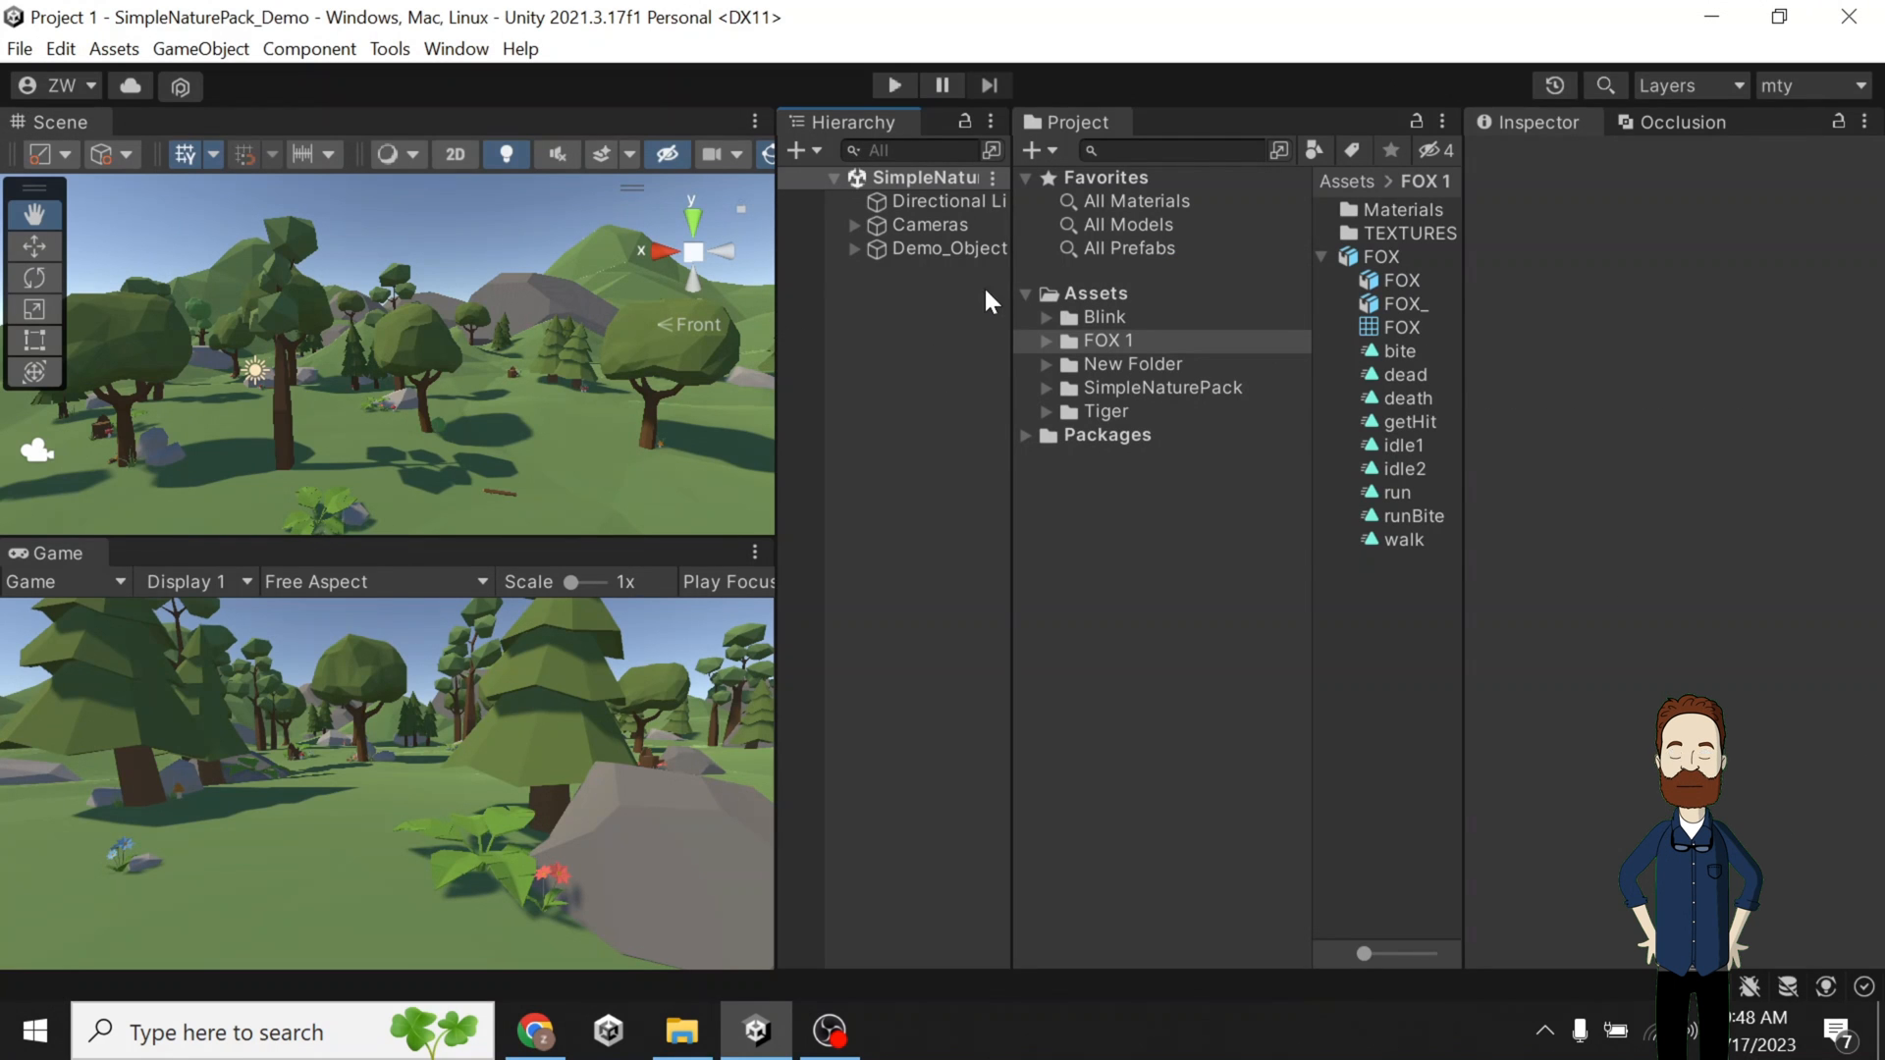
{"action": "right_click", "coordinate": [923, 298]}
{"action": "left_click", "coordinate": [824, 351]}
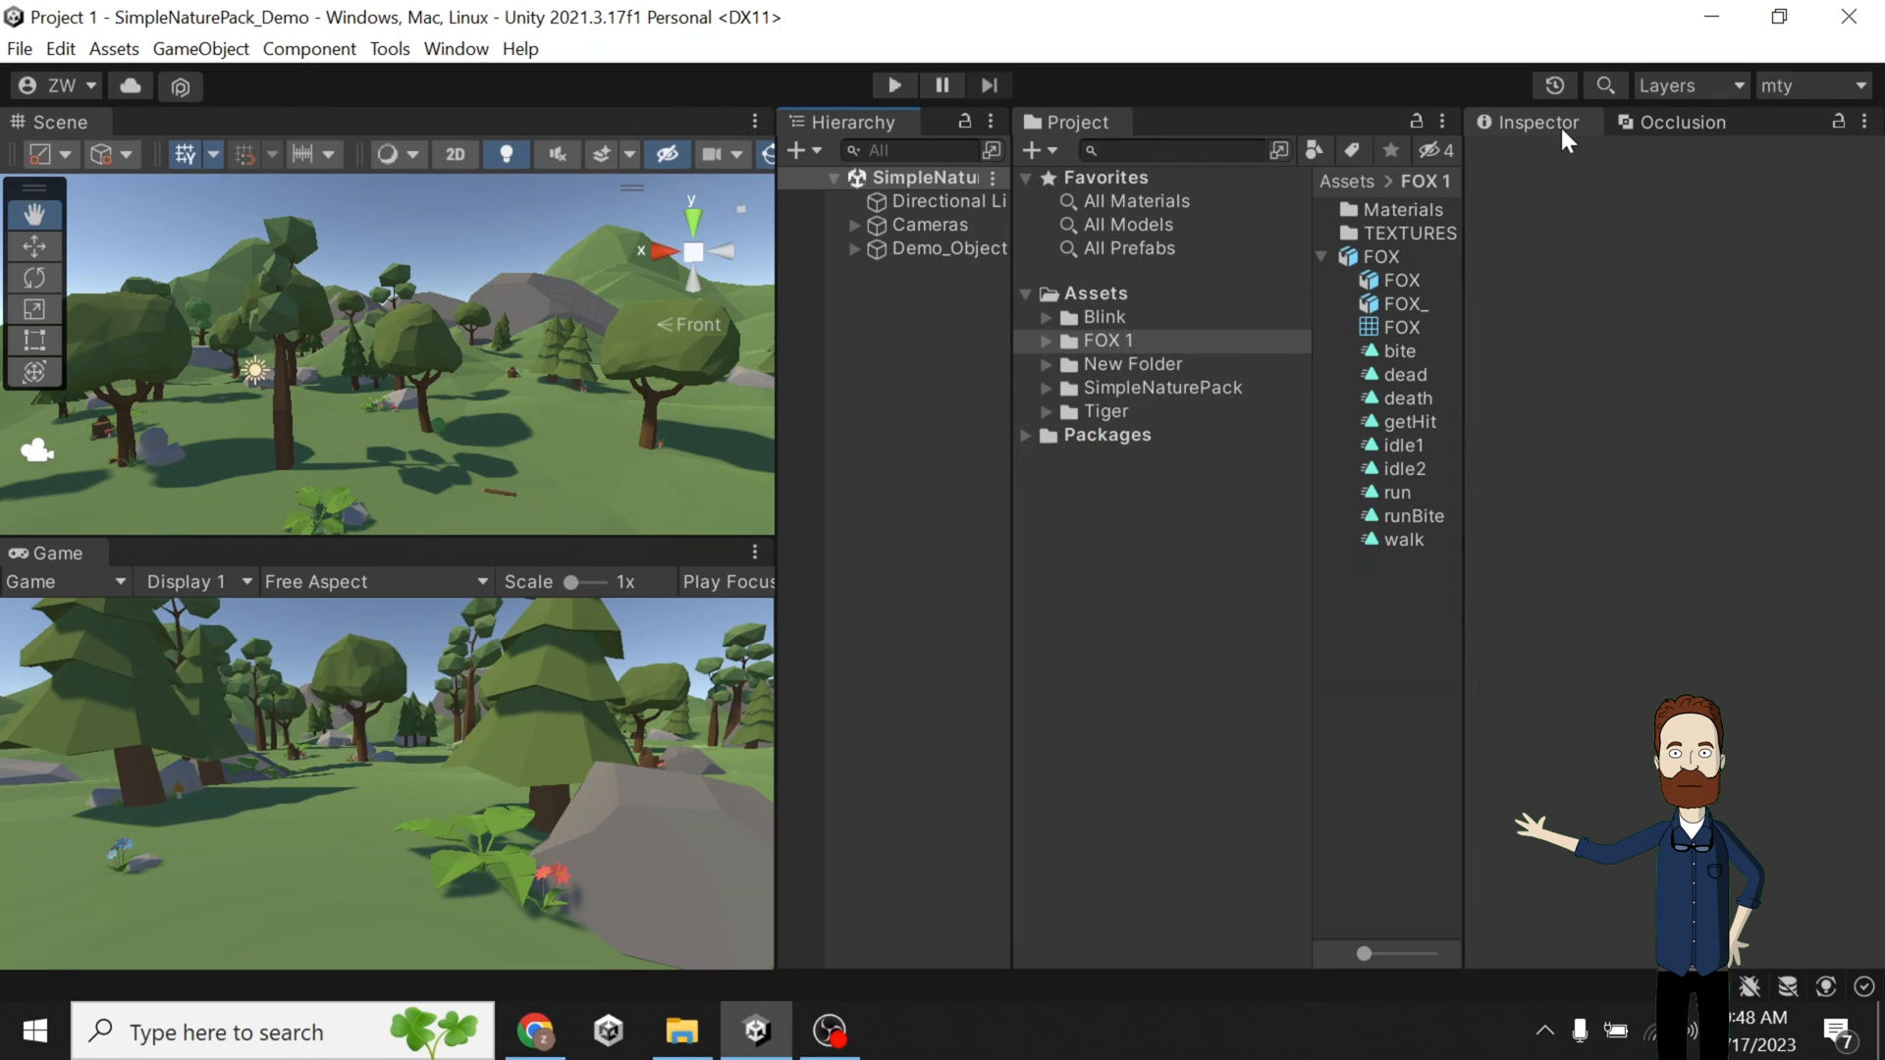
{"action": "left_click", "coordinate": [1825, 84]}
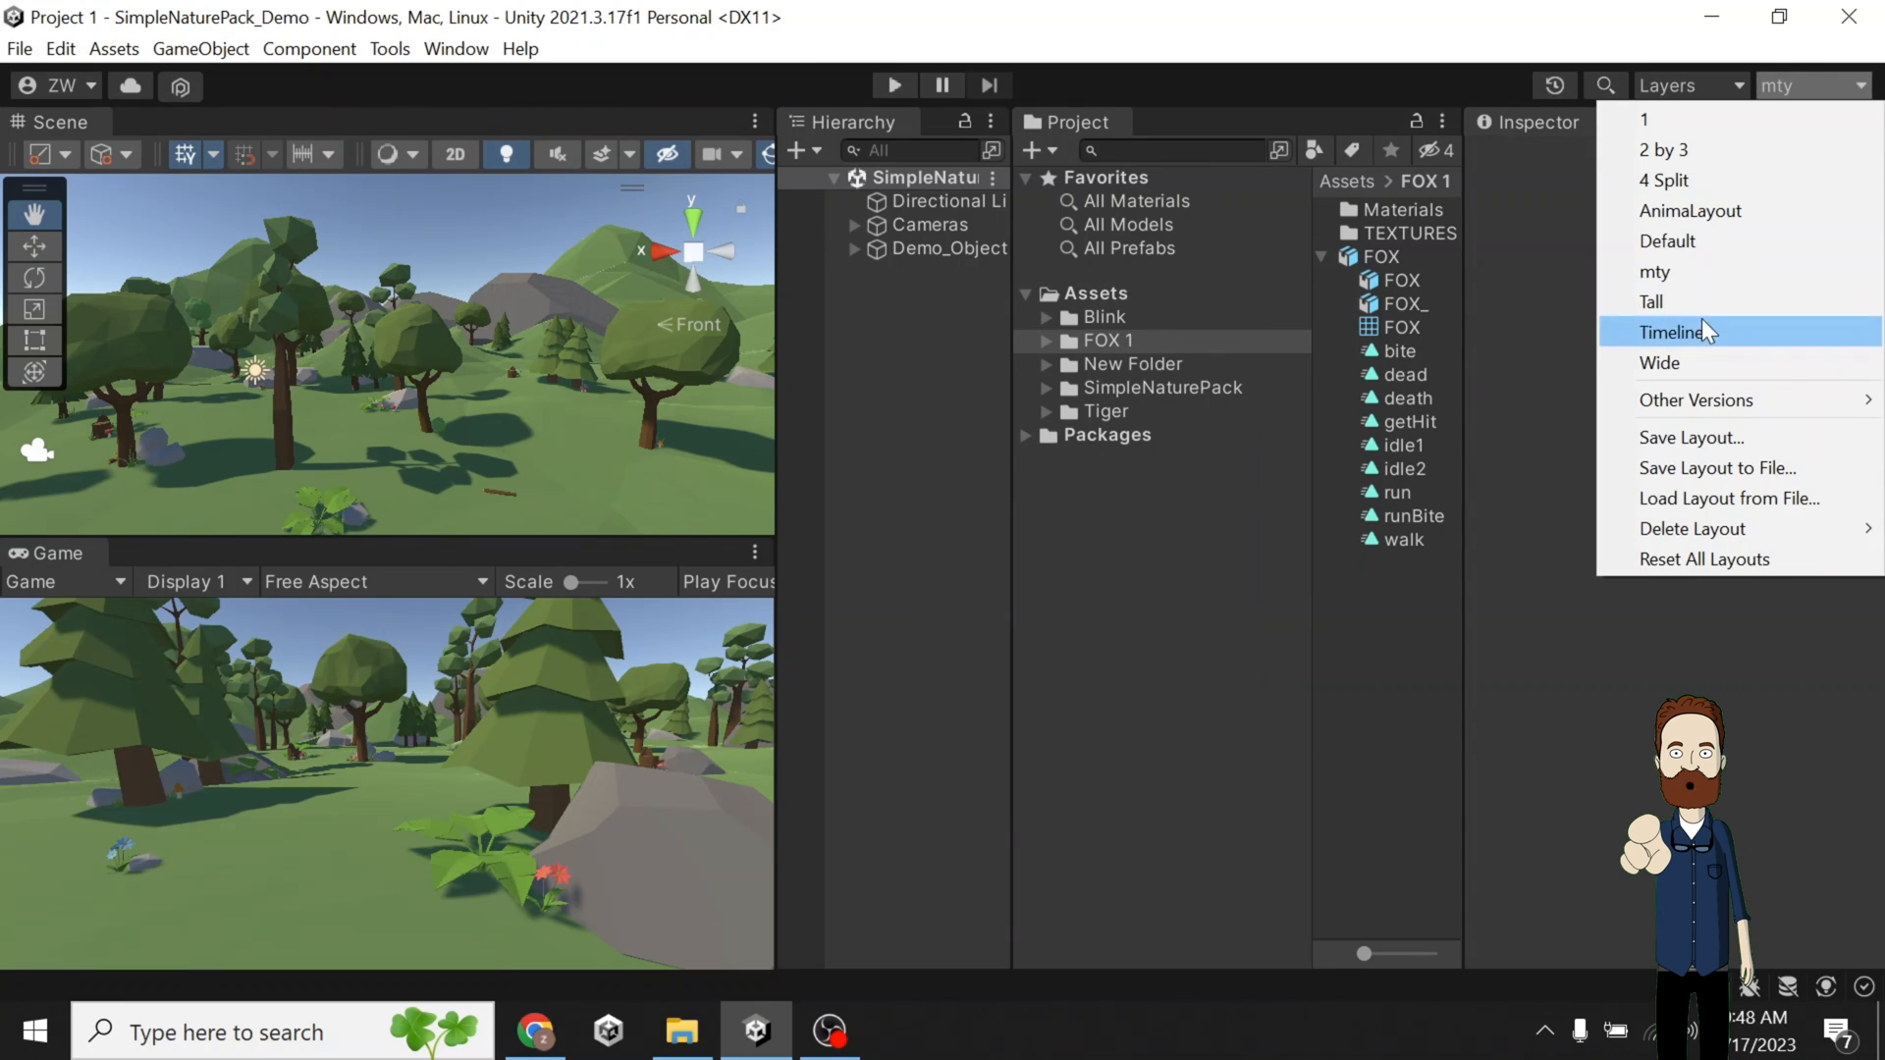
{"action": "left_click", "coordinate": [969, 405]}
Open the Timeline window and dock it full width beneath the other panels.
{"action": "left_click", "coordinate": [458, 49]}
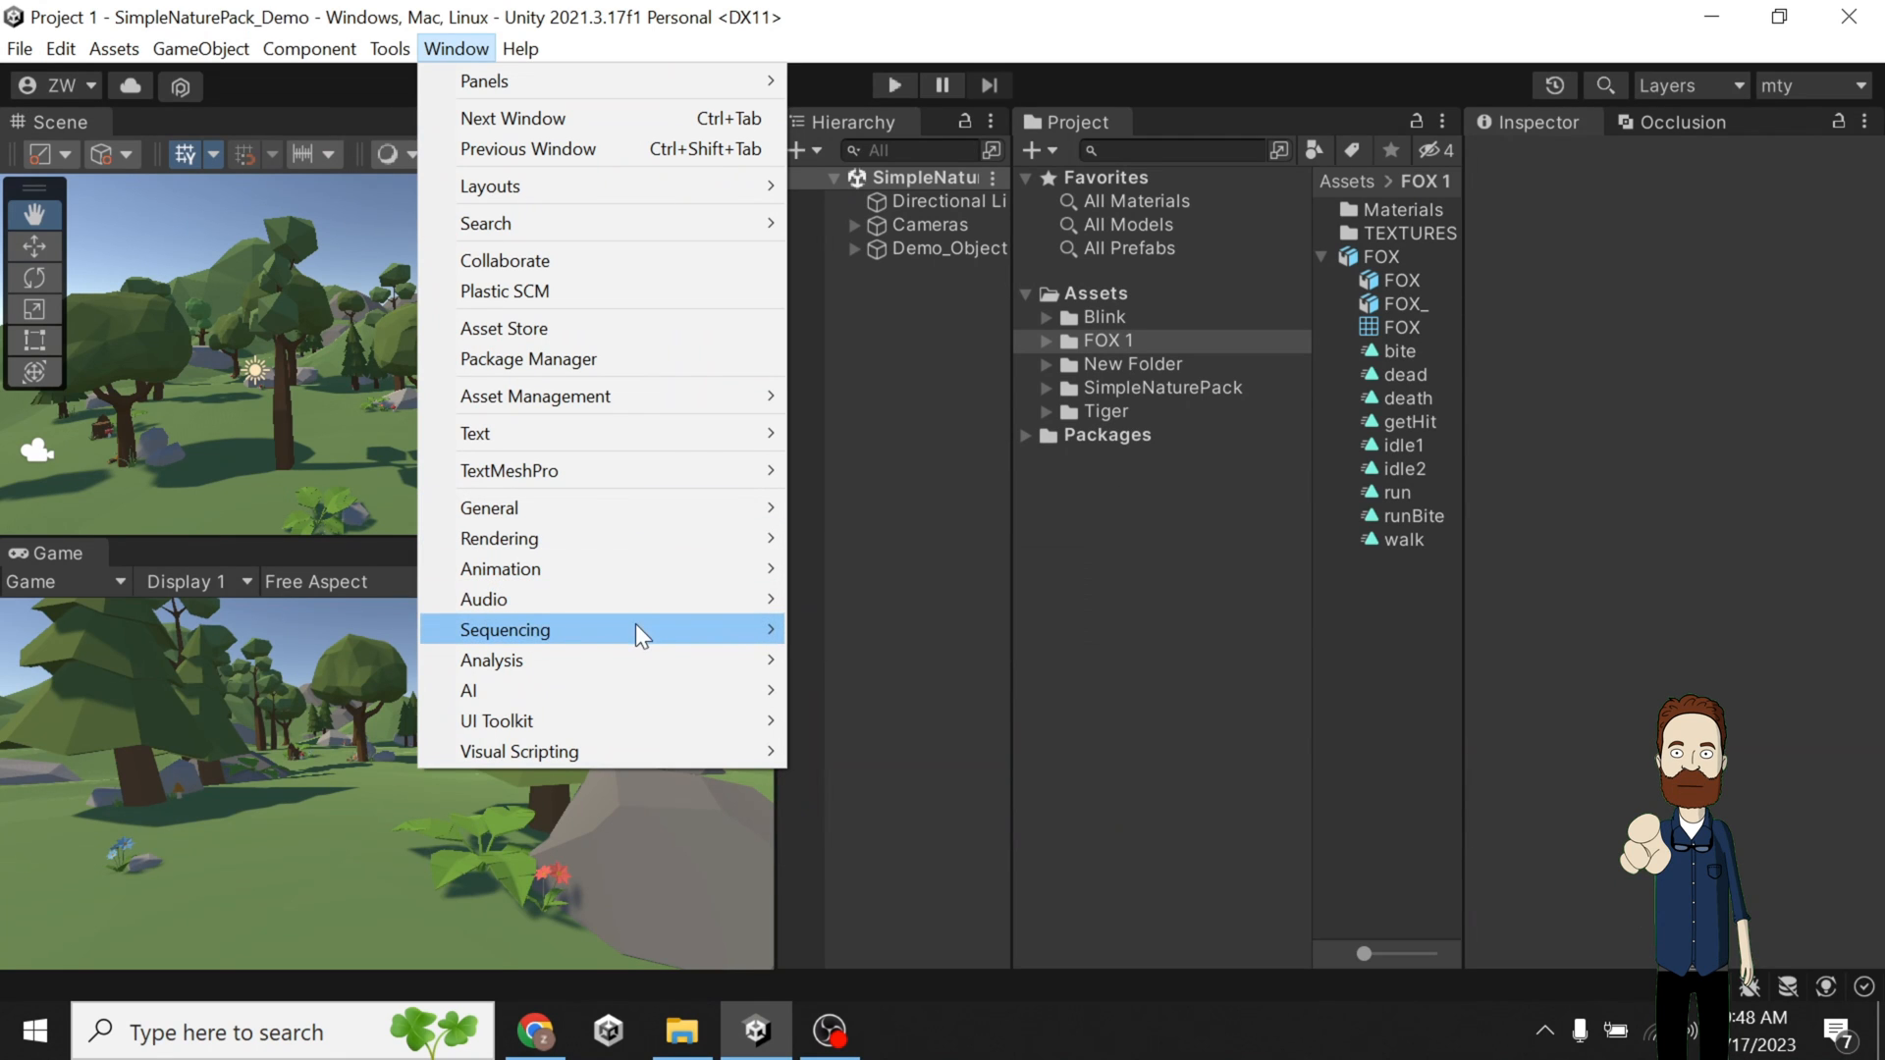
{"action": "mouse_move", "coordinate": [640, 633]}
{"action": "left_click", "coordinate": [830, 631]}
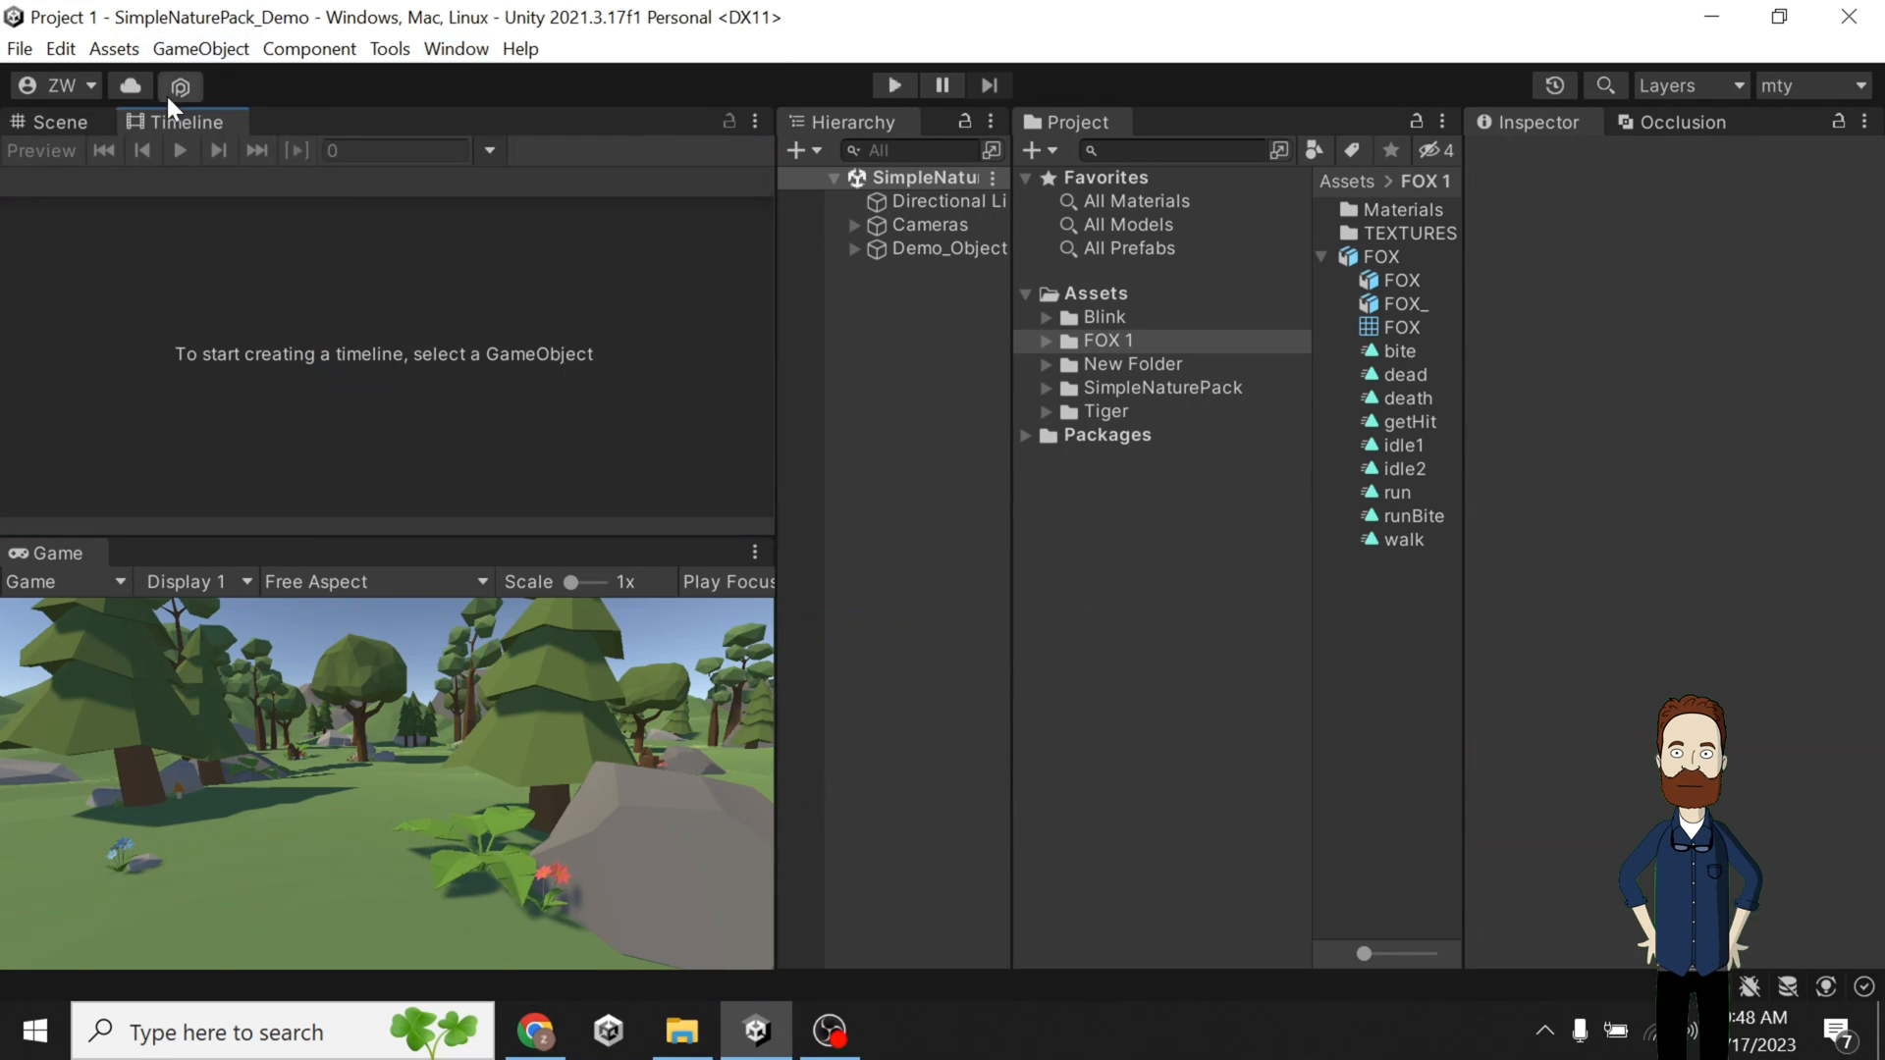
{"action": "left_click_drag", "start_coordinate": [183, 125], "coordinate": [744, 1005]}
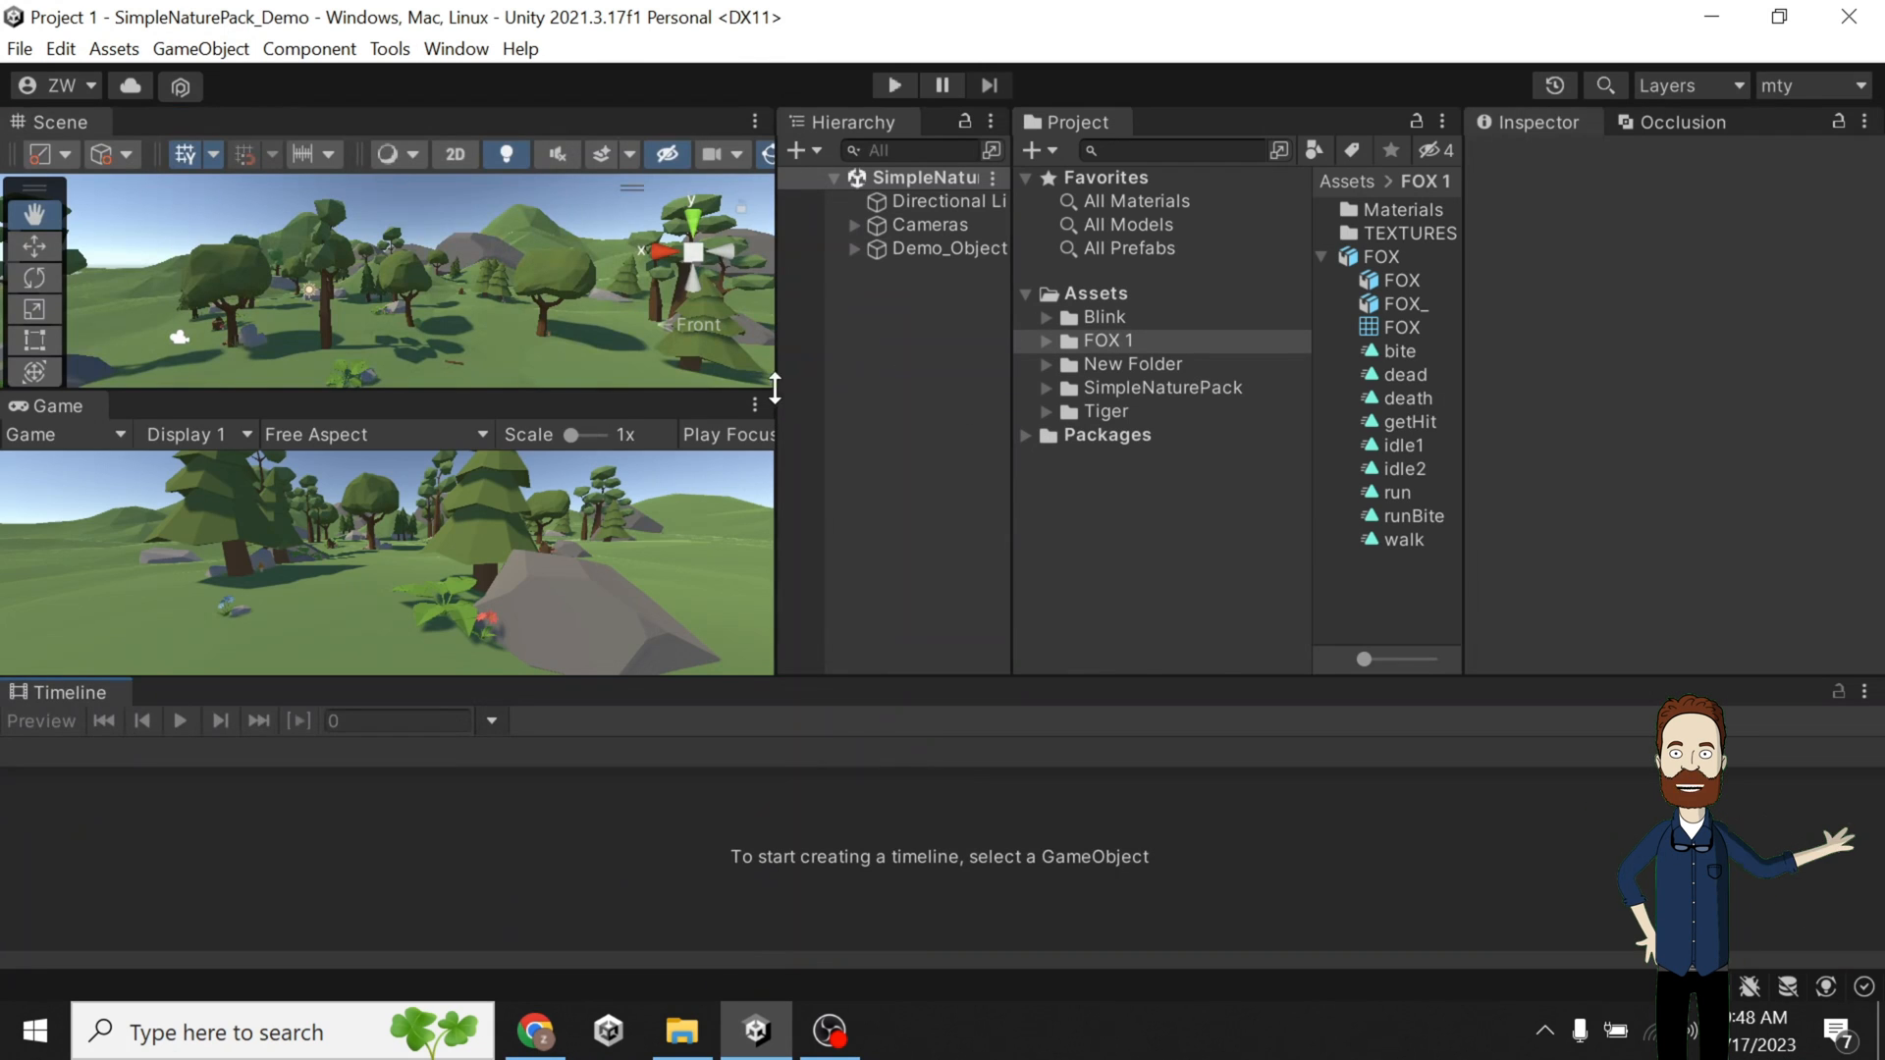
Dock the Game view in the same group as the Inspector and Occlusion, and bring the Inspector to the front.
{"action": "left_click_drag", "start_coordinate": [73, 411], "coordinate": [1713, 196]}
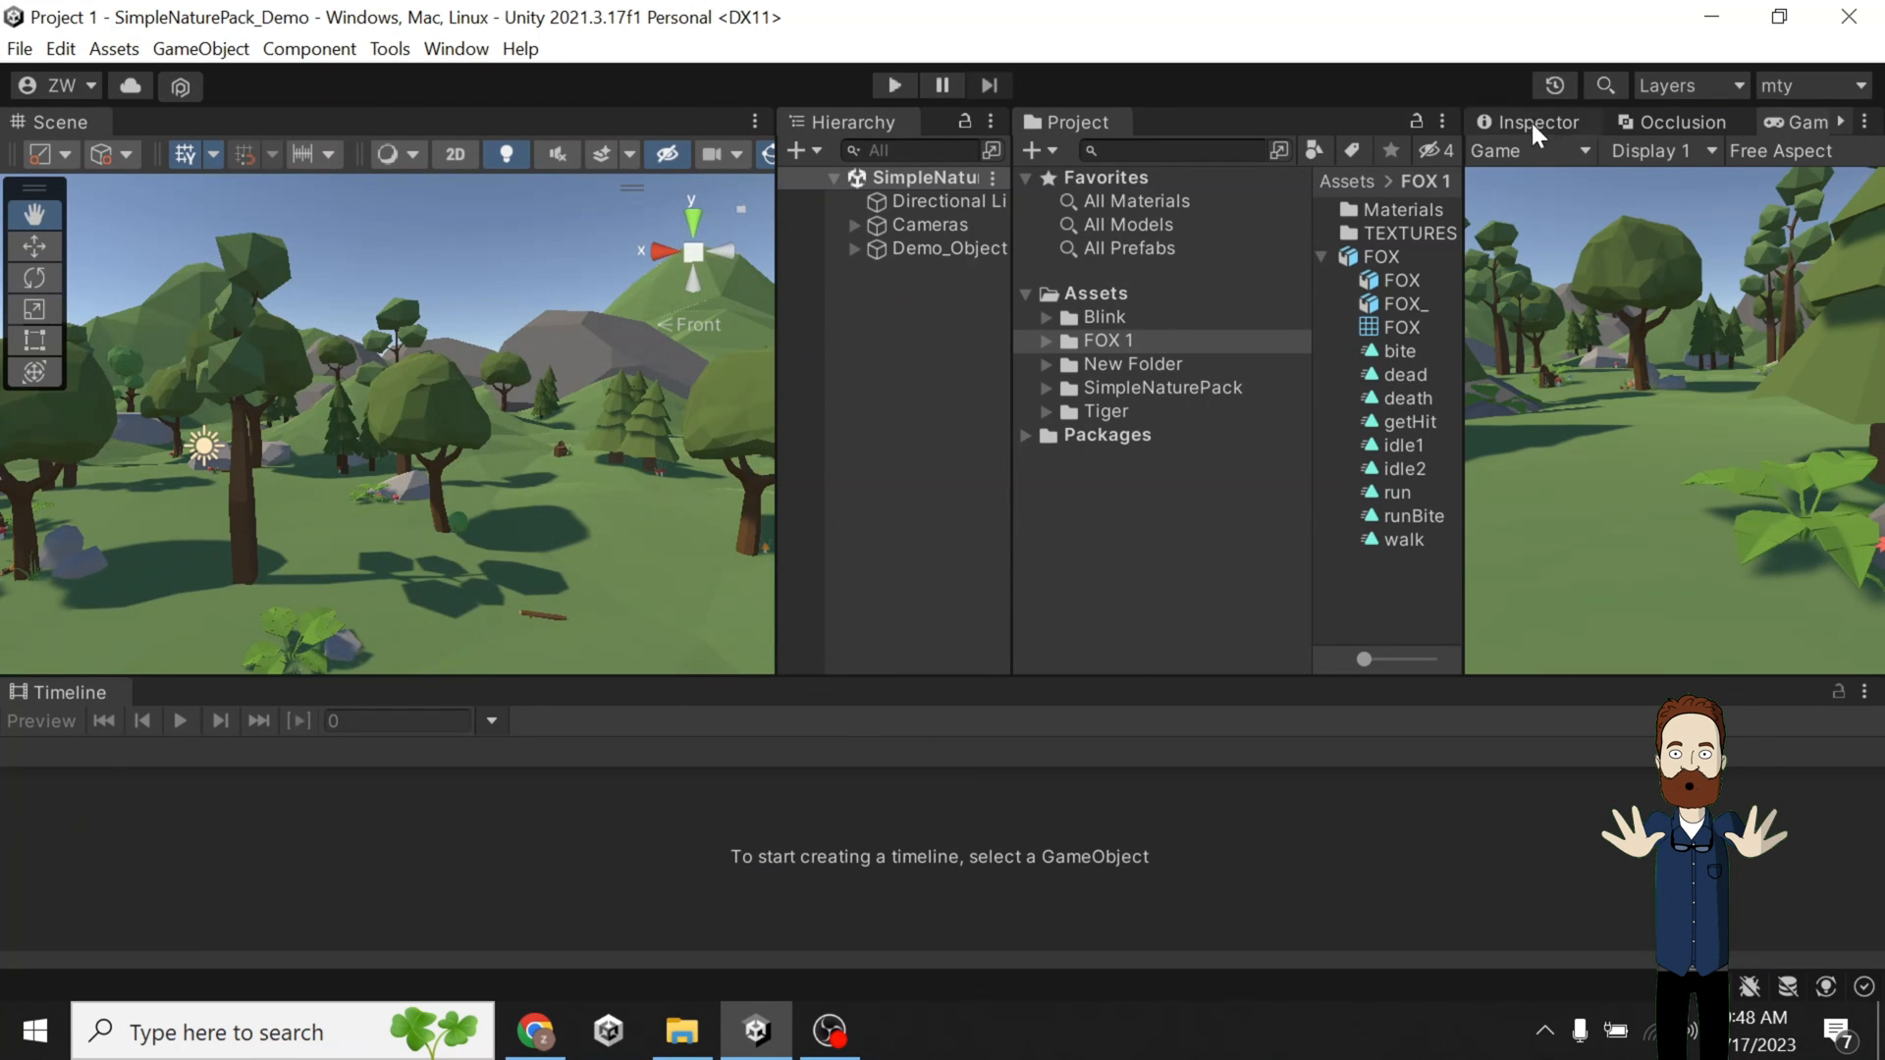
{"action": "left_click", "coordinate": [1534, 125]}
{"action": "scroll", "coordinate": [464, 412], "scroll_direction": "down", "scroll_amount": 5}
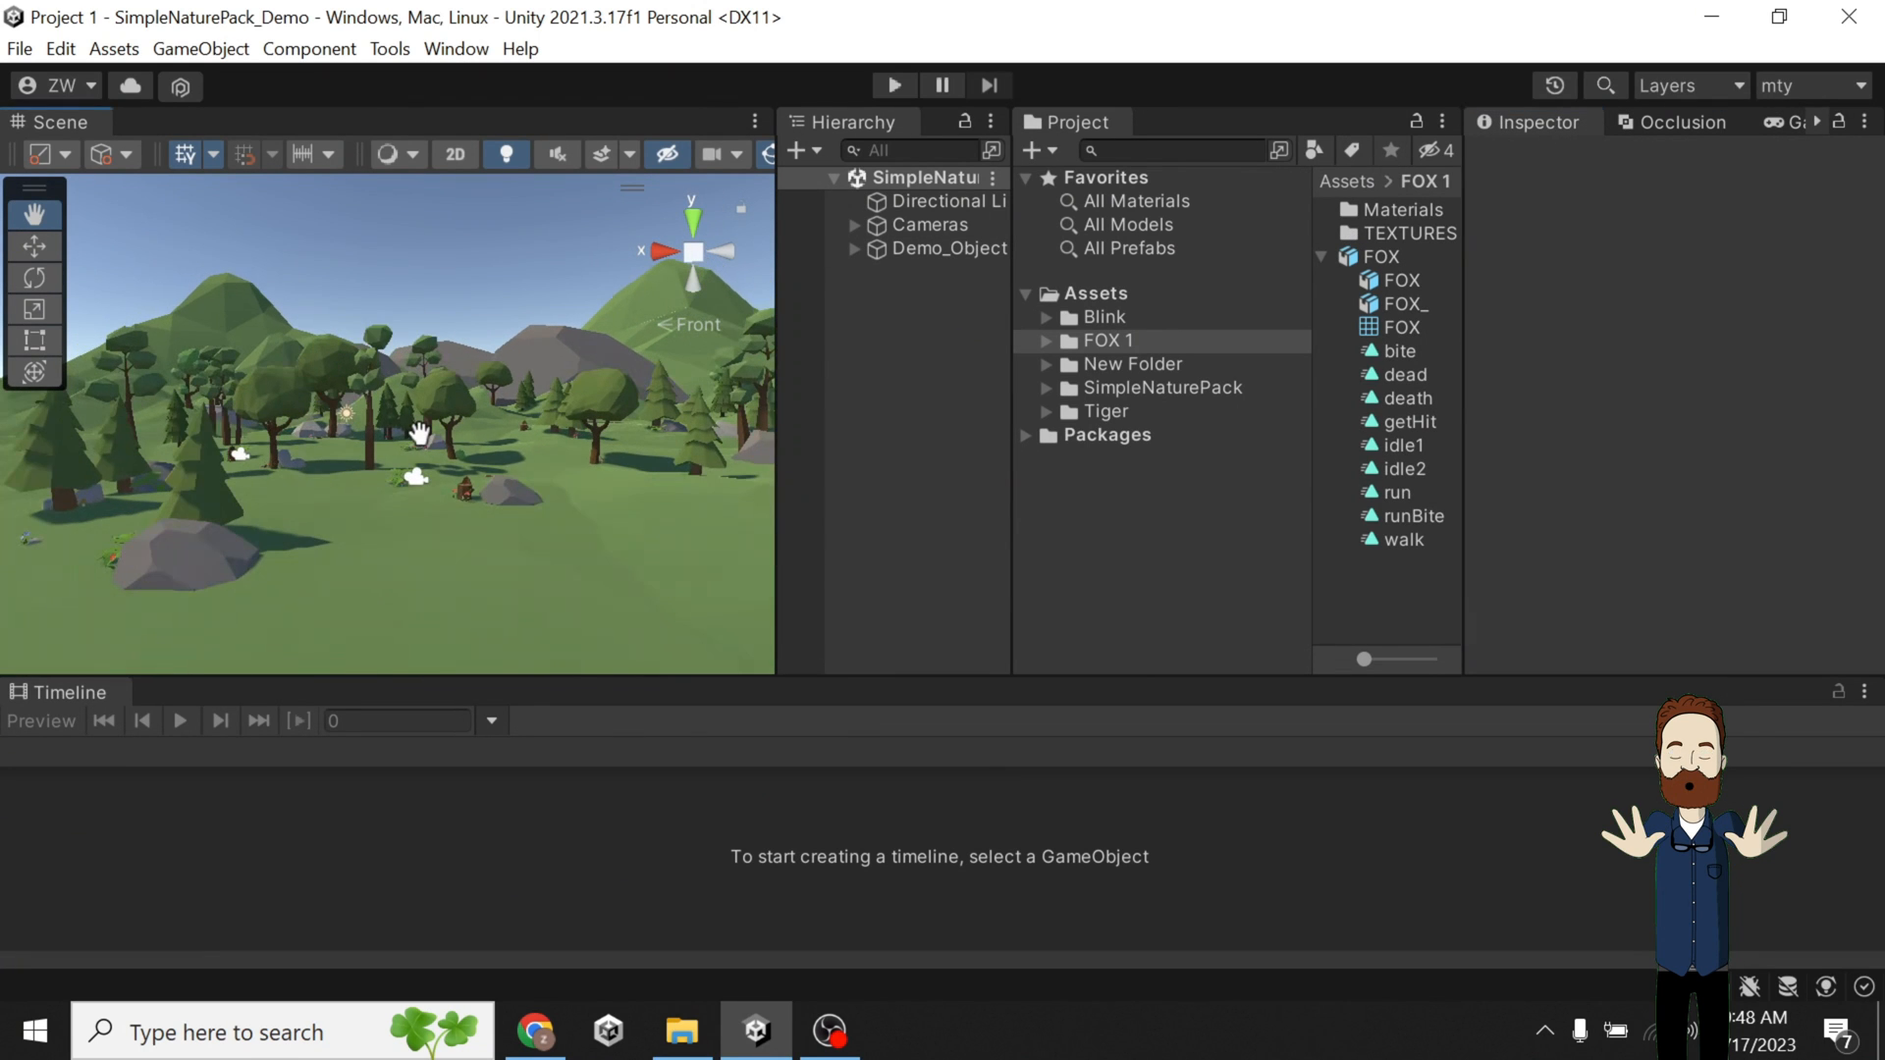
Create an empty game object in the scene and name it TimeLine.
{"action": "right_click", "coordinate": [899, 293]}
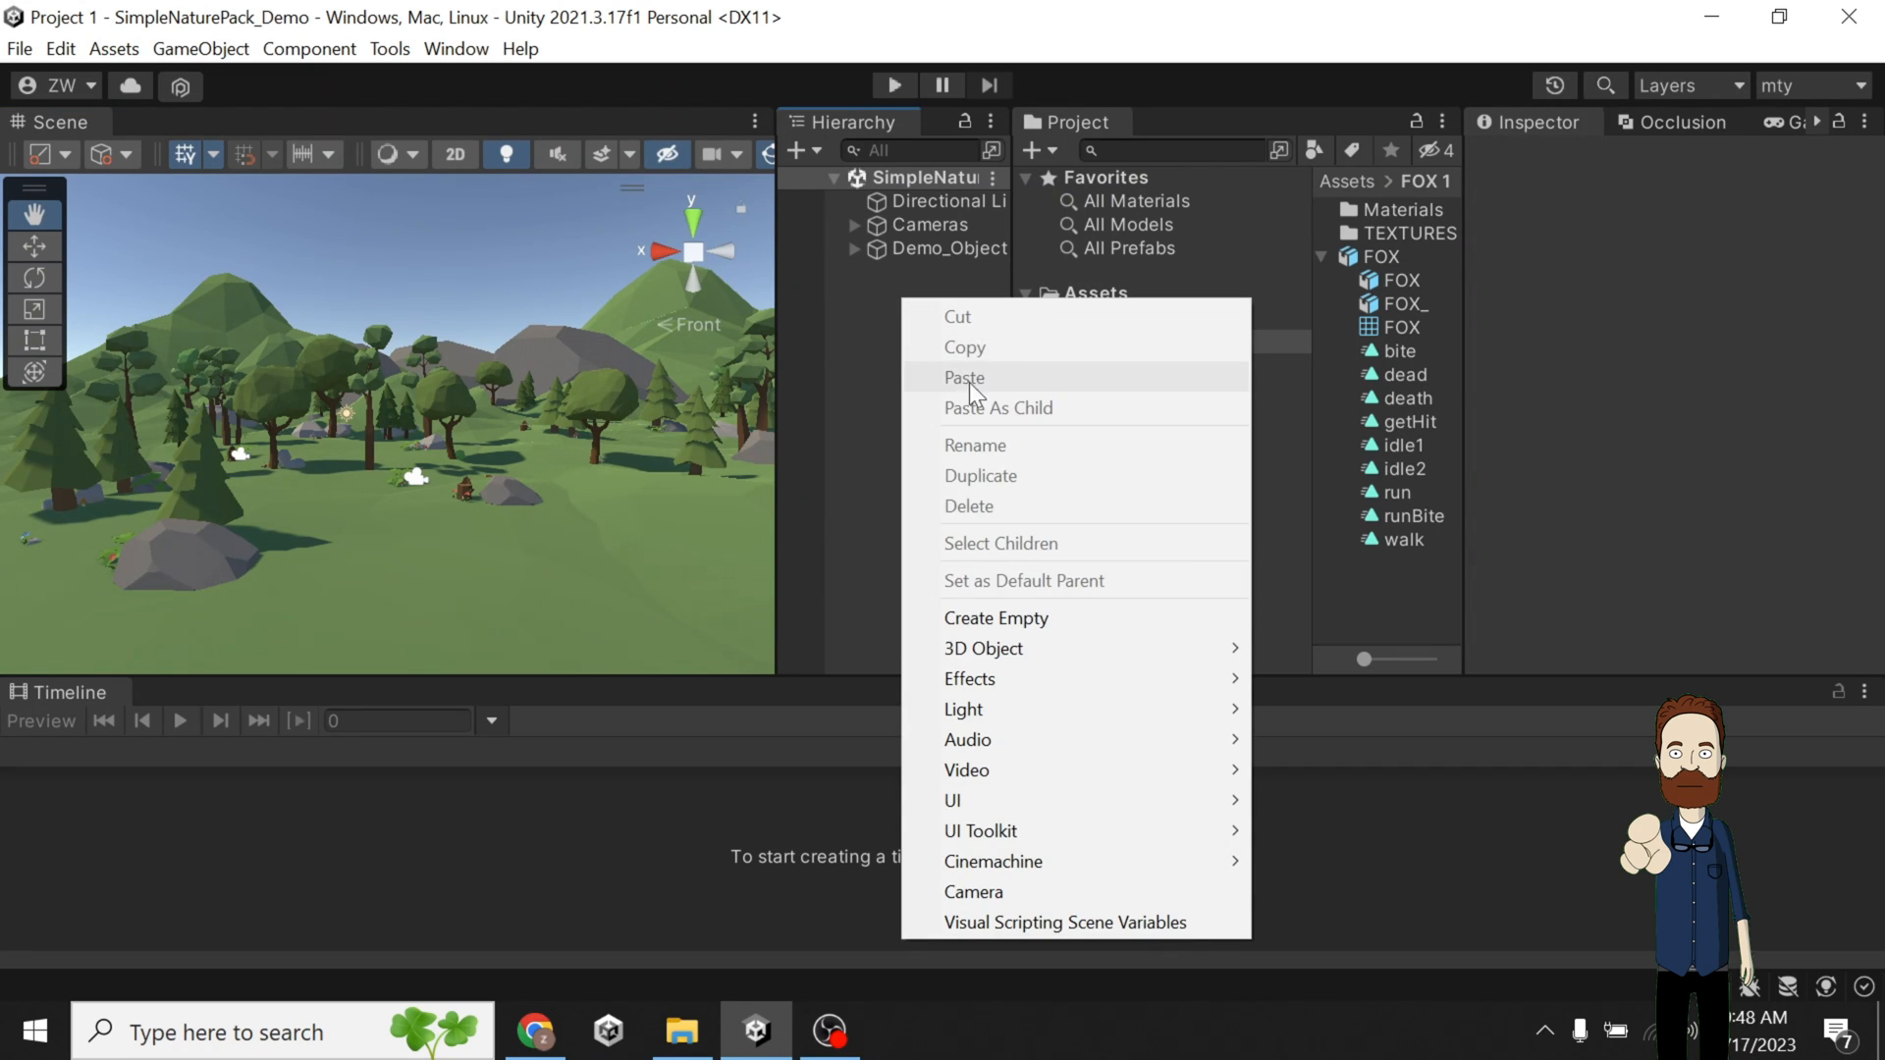
{"action": "left_click", "coordinate": [1017, 618]}
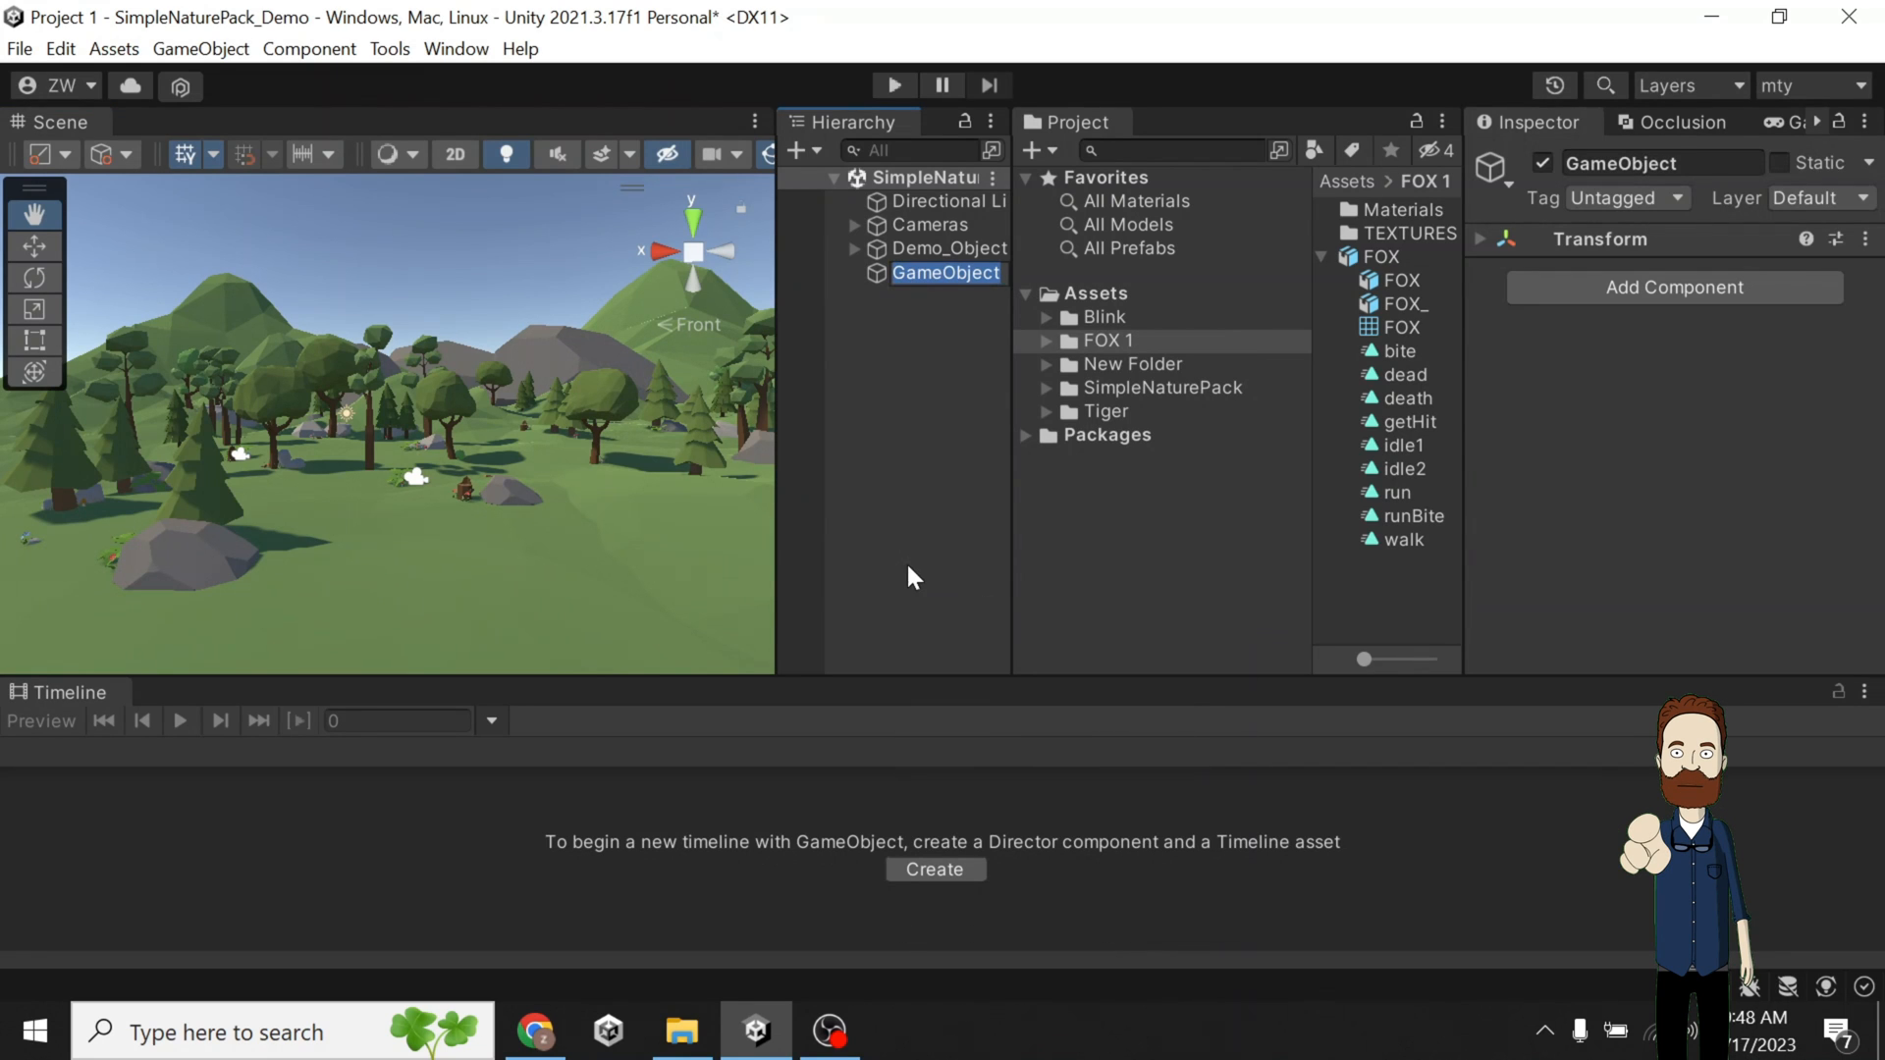
{"action": "type", "text": "Time"}
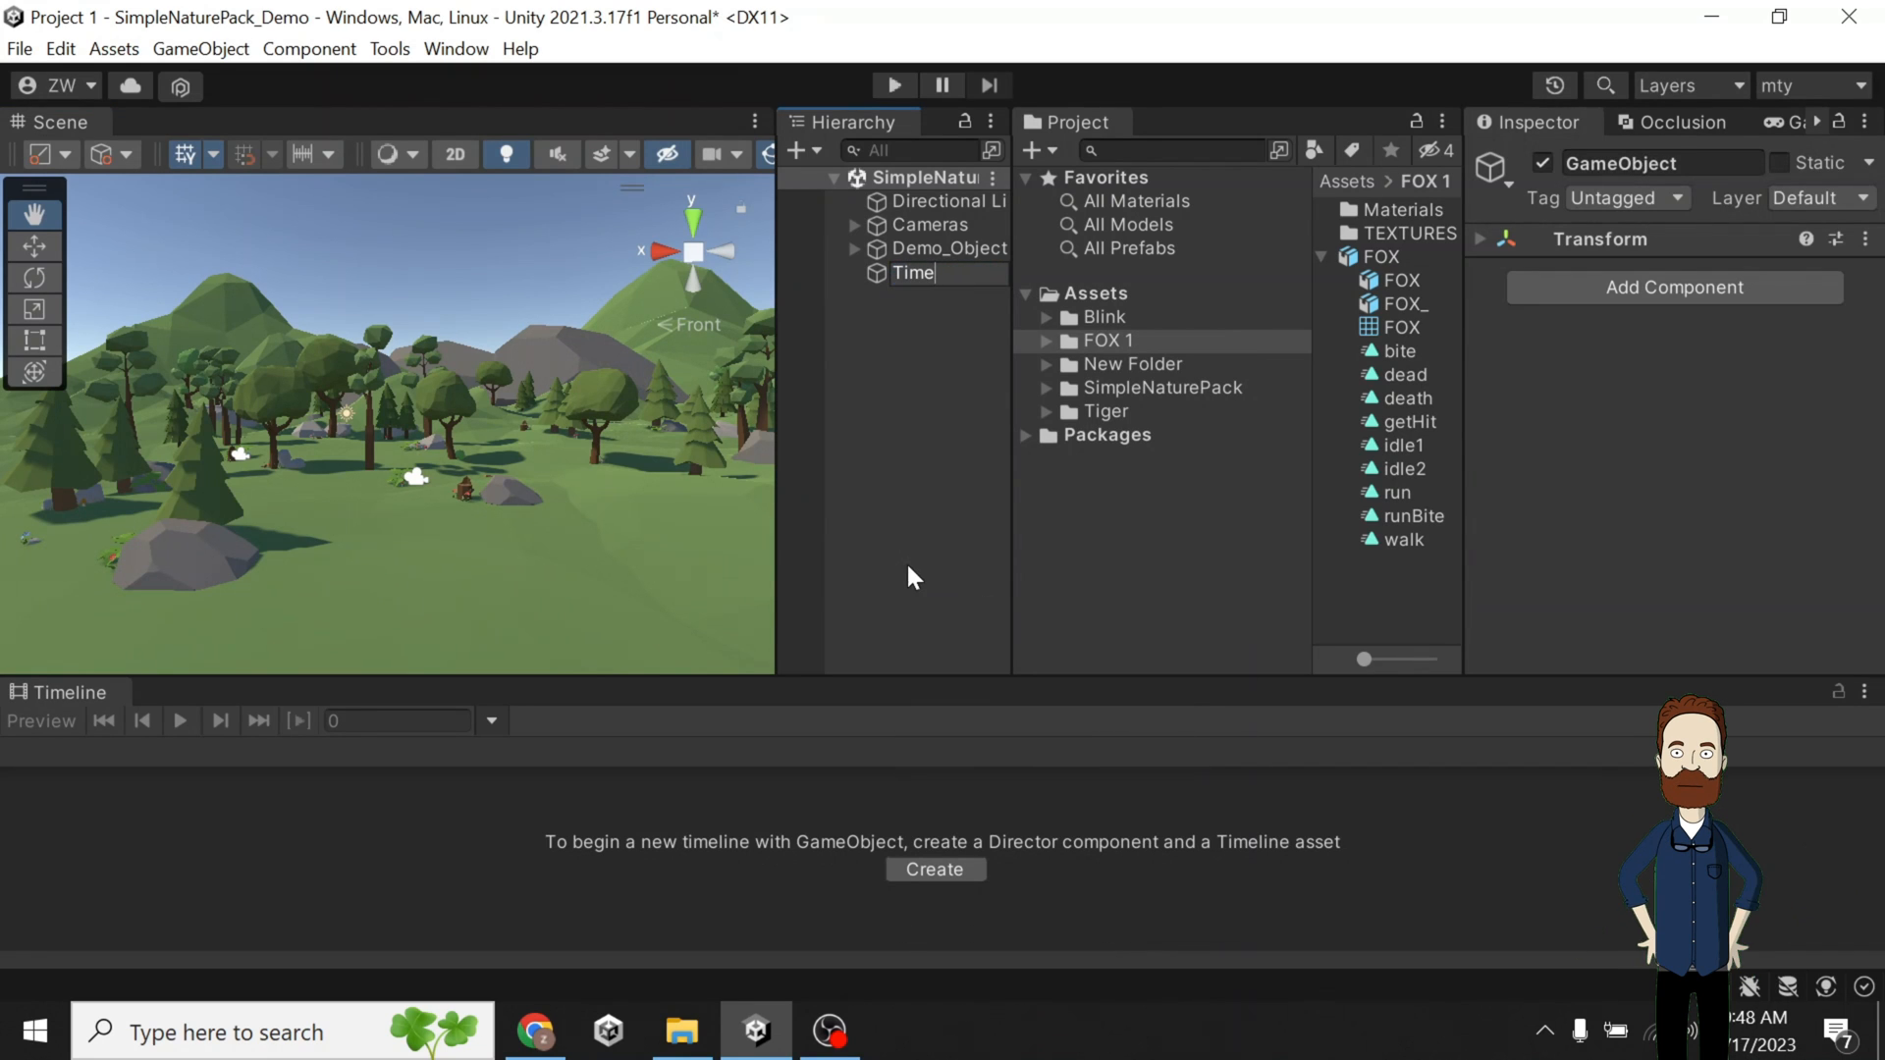
{"action": "type", "text": "Line"}
{"action": "key", "text": "Return"}
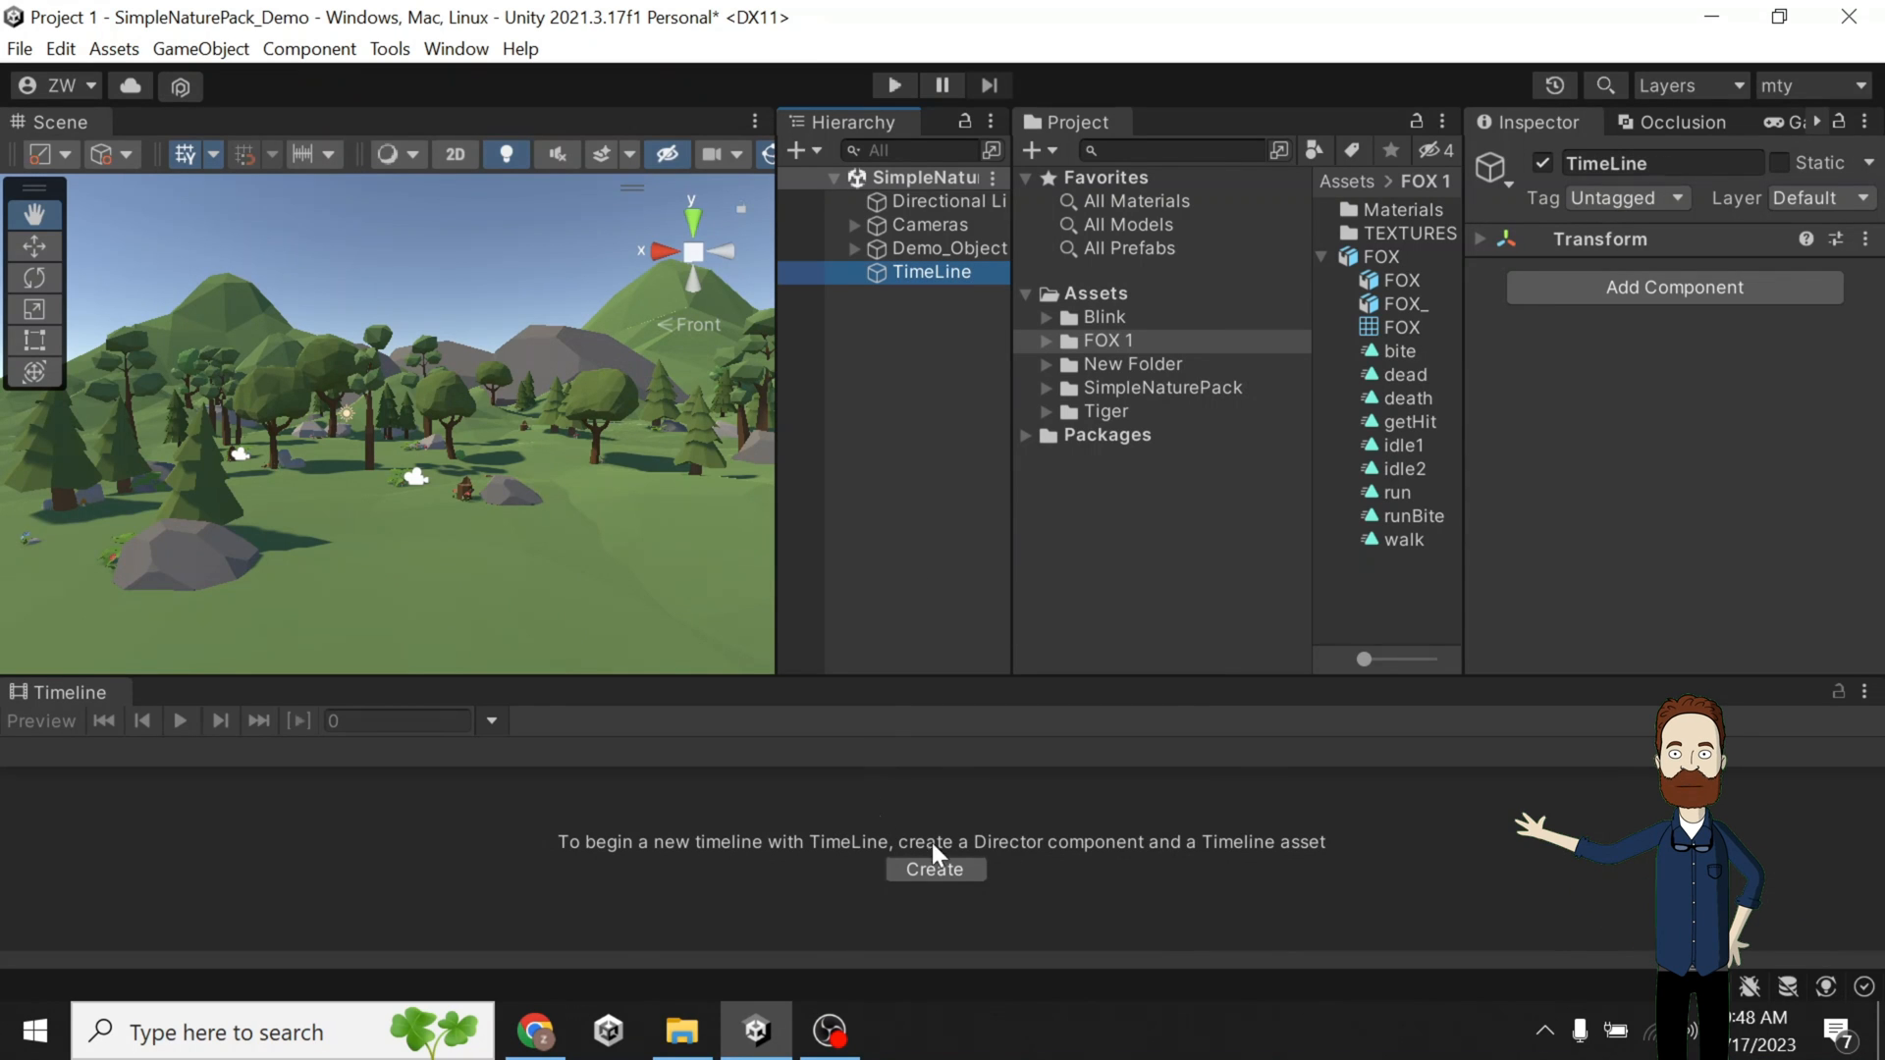
Create a Director component and a timeline asset for the TimeLine object, saving the asset as TimeLine 1 in the Assets folder.
{"action": "left_click", "coordinate": [945, 872]}
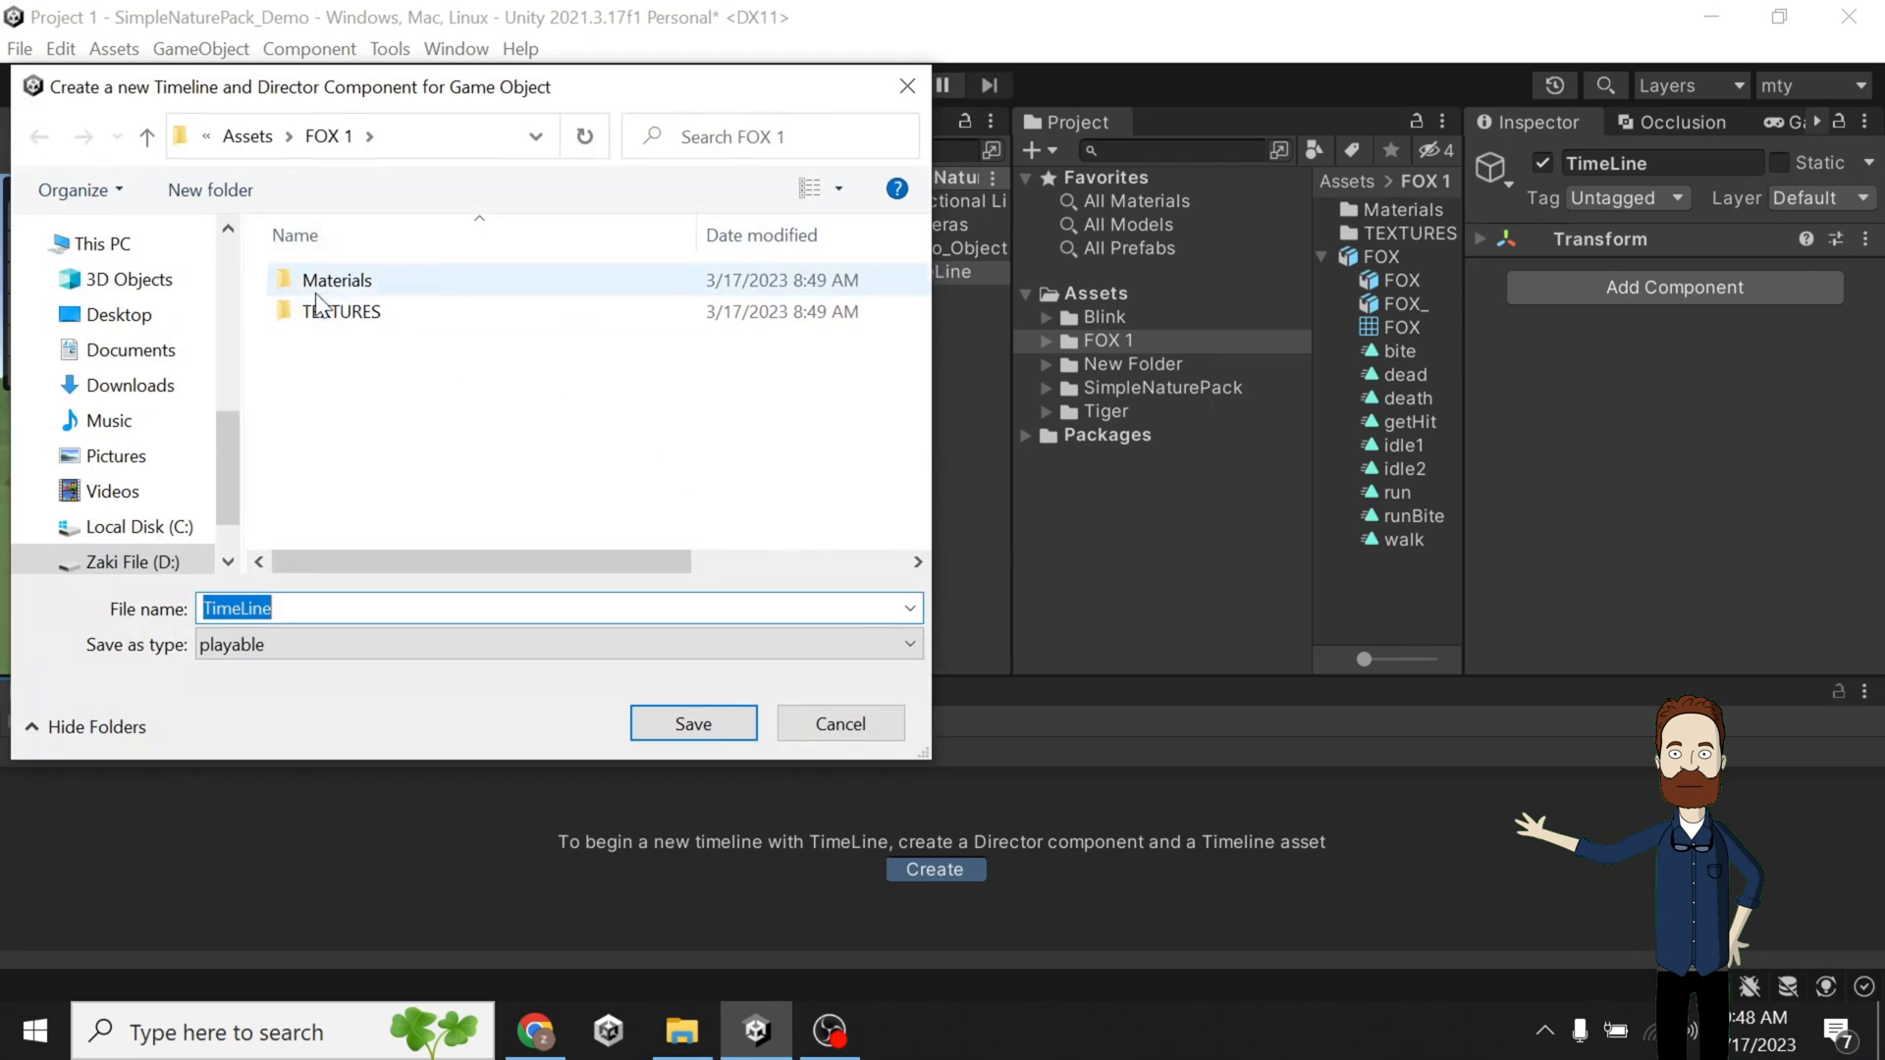
{"action": "left_click", "coordinate": [246, 135]}
{"action": "left_click", "coordinate": [351, 610]}
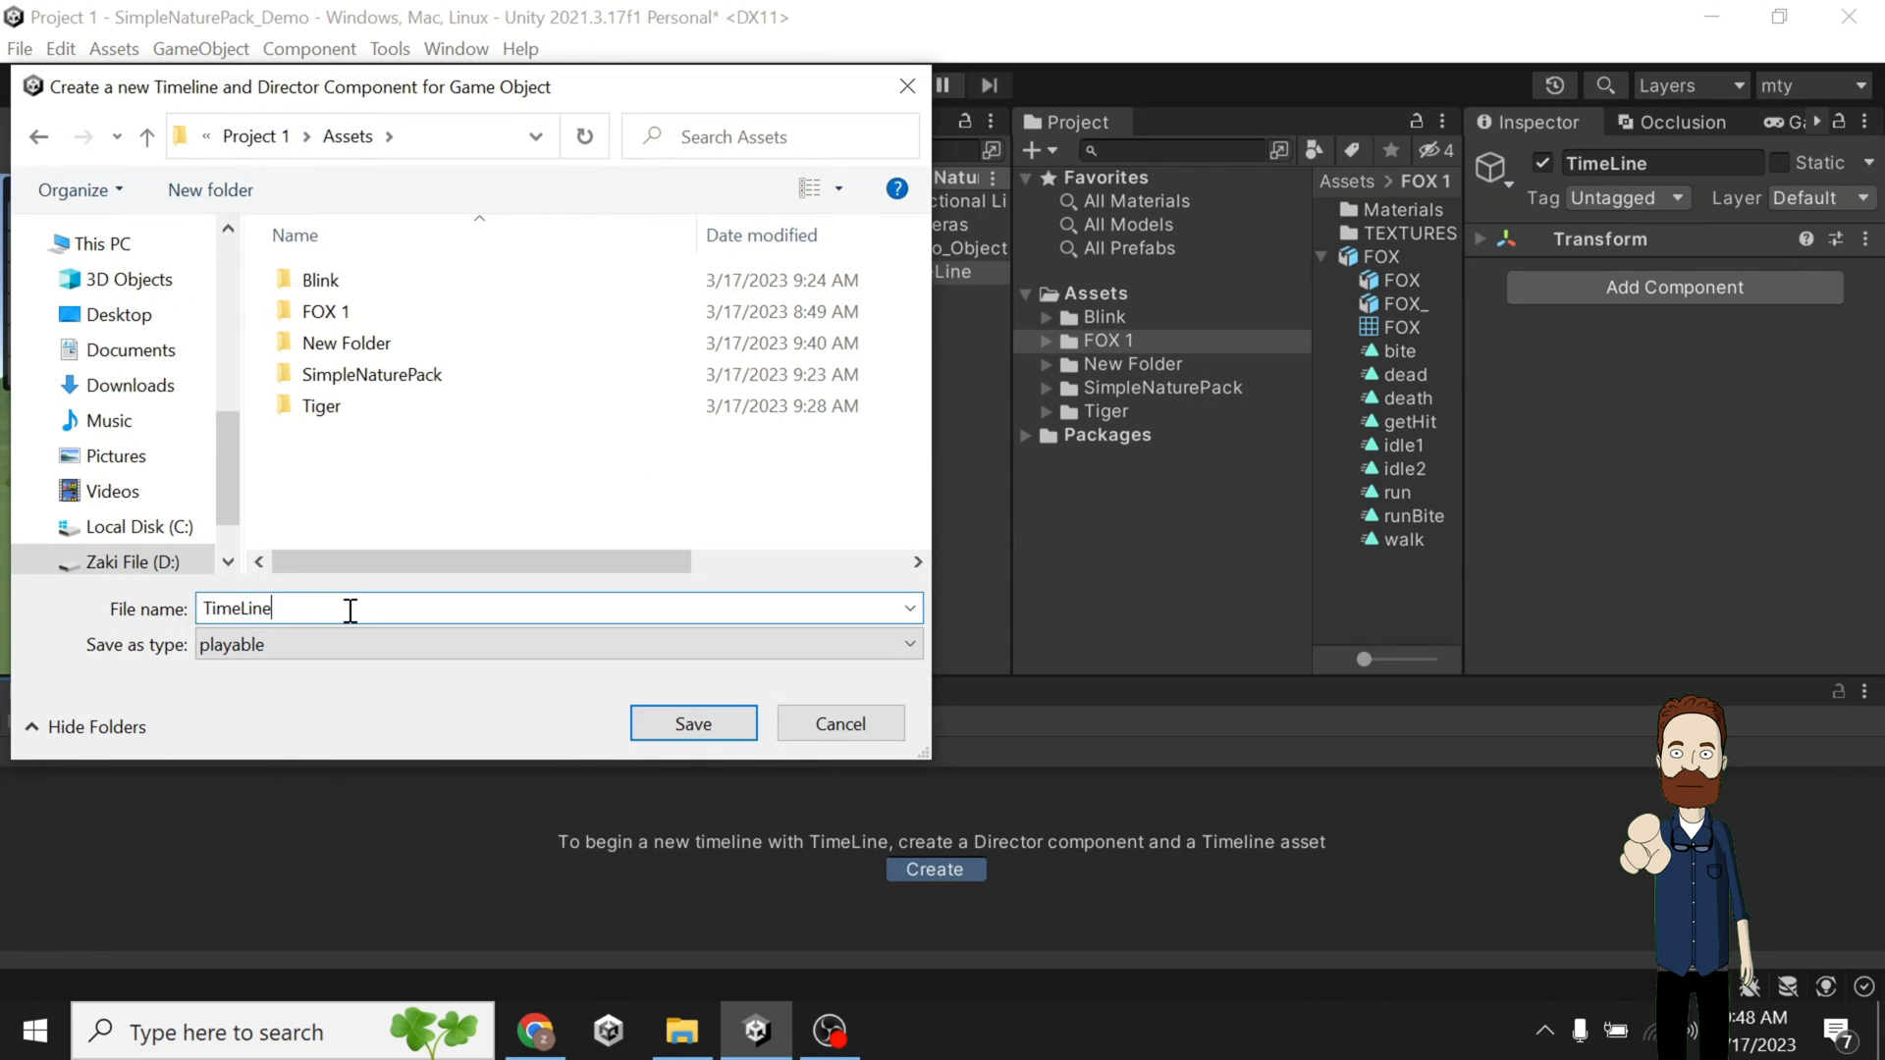
{"action": "left_click", "coordinate": [727, 738]}
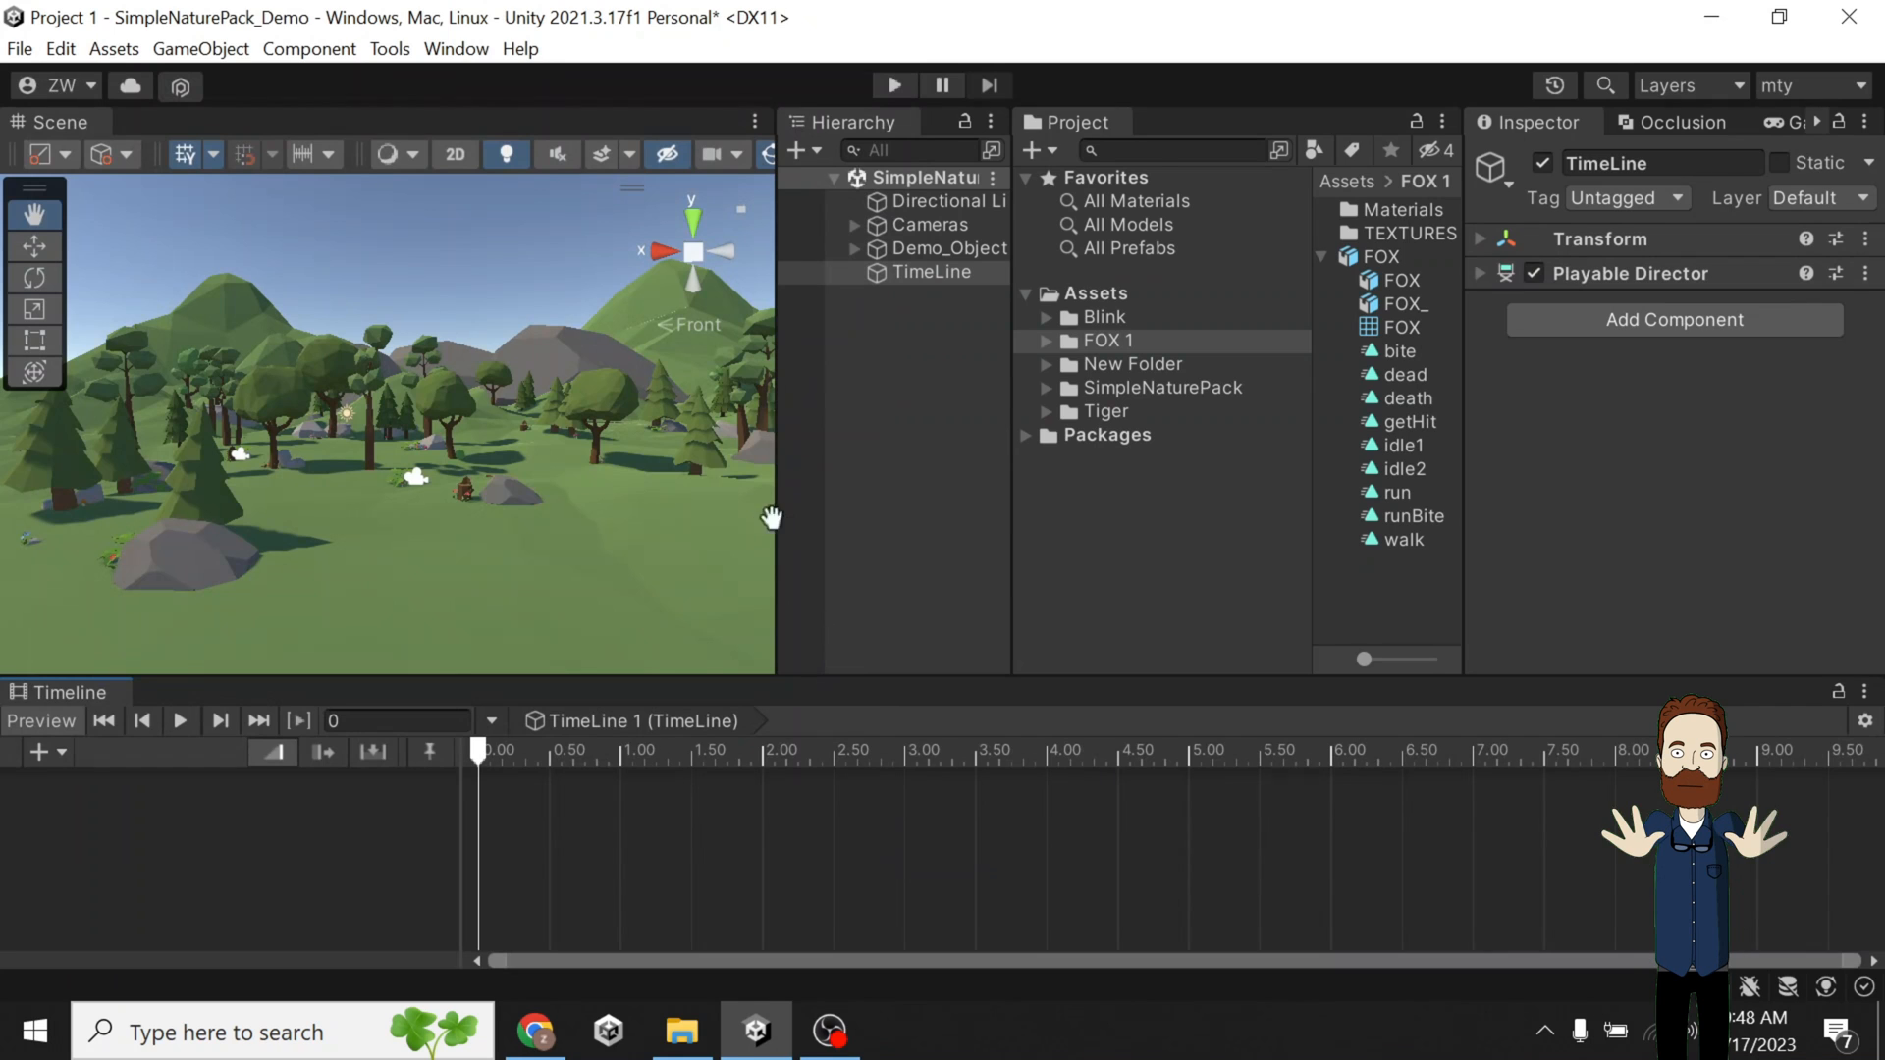
{"action": "left_click_drag", "start_coordinate": [771, 518], "coordinate": [477, 544]}
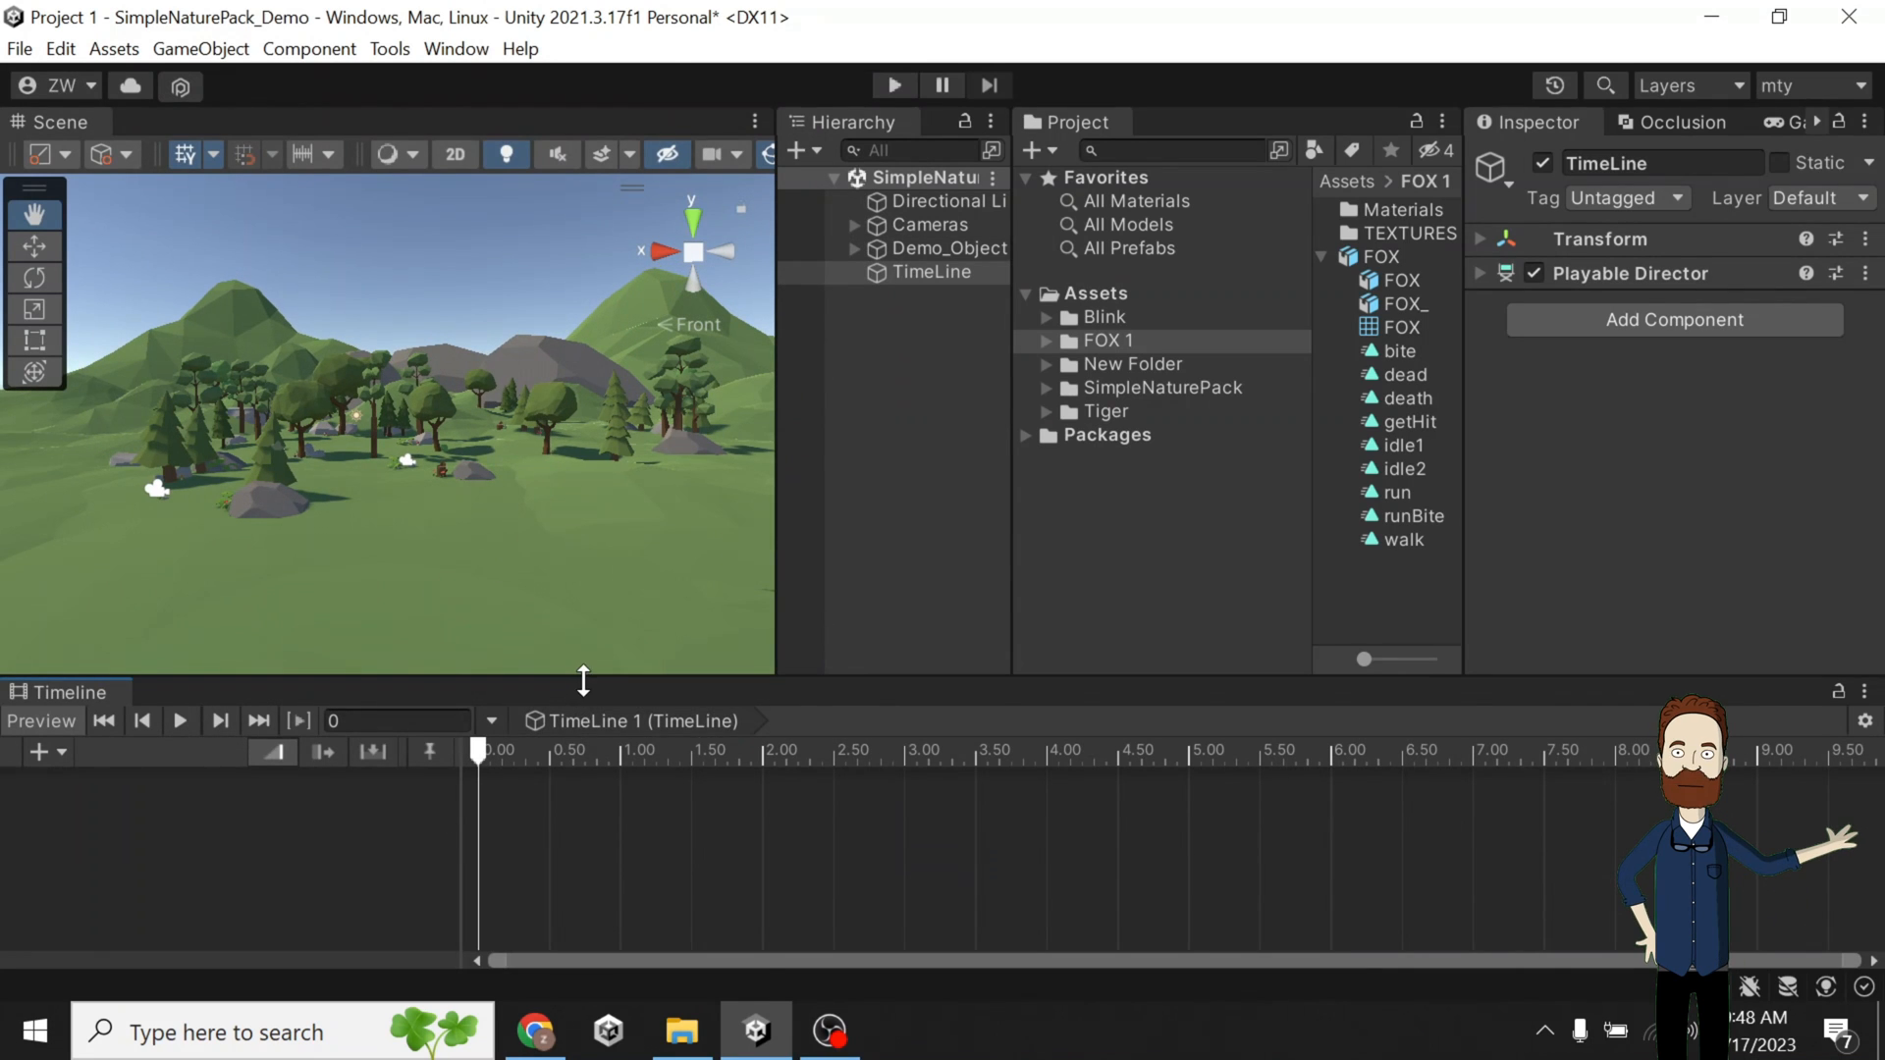
{"action": "mouse_move", "coordinate": [583, 680]}
{"action": "left_mouse_down"}
{"action": "mouse_move", "coordinate": [607, 644]}
{"action": "mouse_move", "coordinate": [615, 681]}
{"action": "left_mouse_up"}
{"action": "scroll", "coordinate": [432, 531], "scroll_direction": "up", "scroll_amount": 2}
{"action": "scroll", "coordinate": [432, 531], "scroll_direction": "up", "scroll_amount": 4}
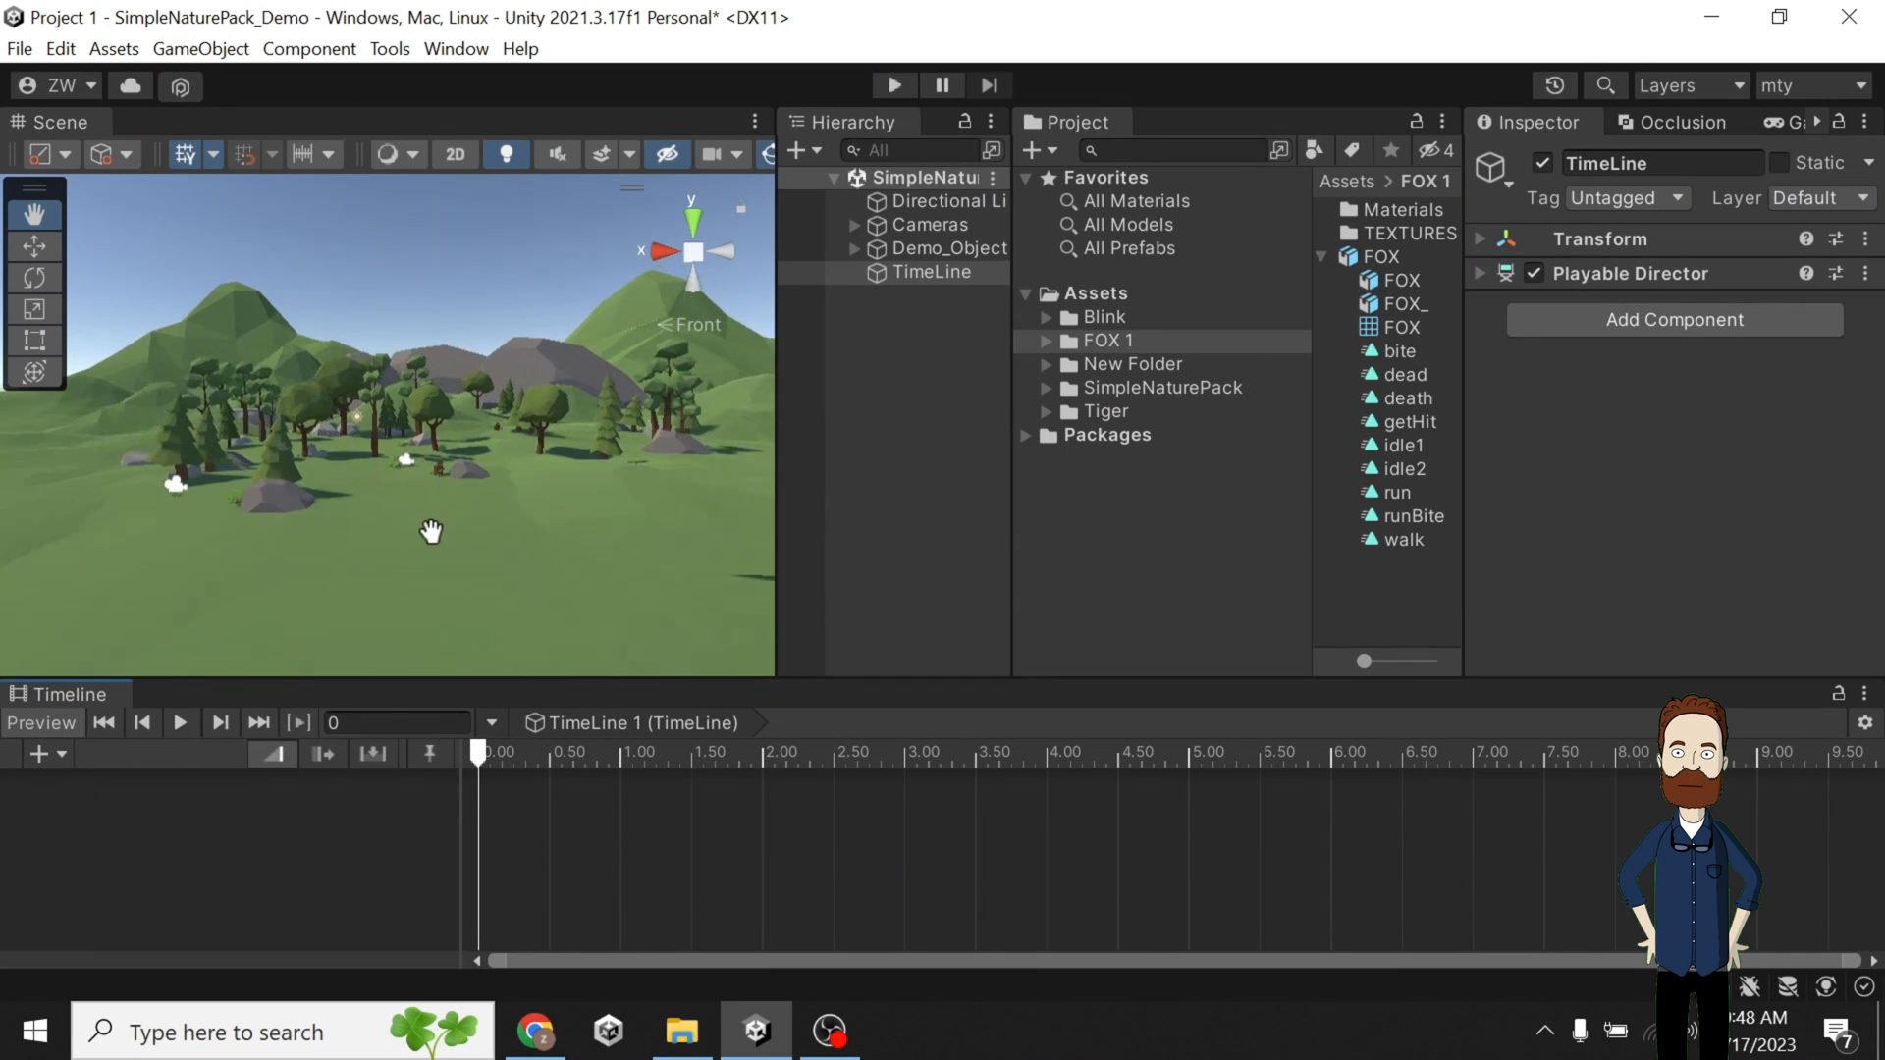
{"action": "scroll", "coordinate": [431, 531], "scroll_direction": "down", "scroll_amount": 1}
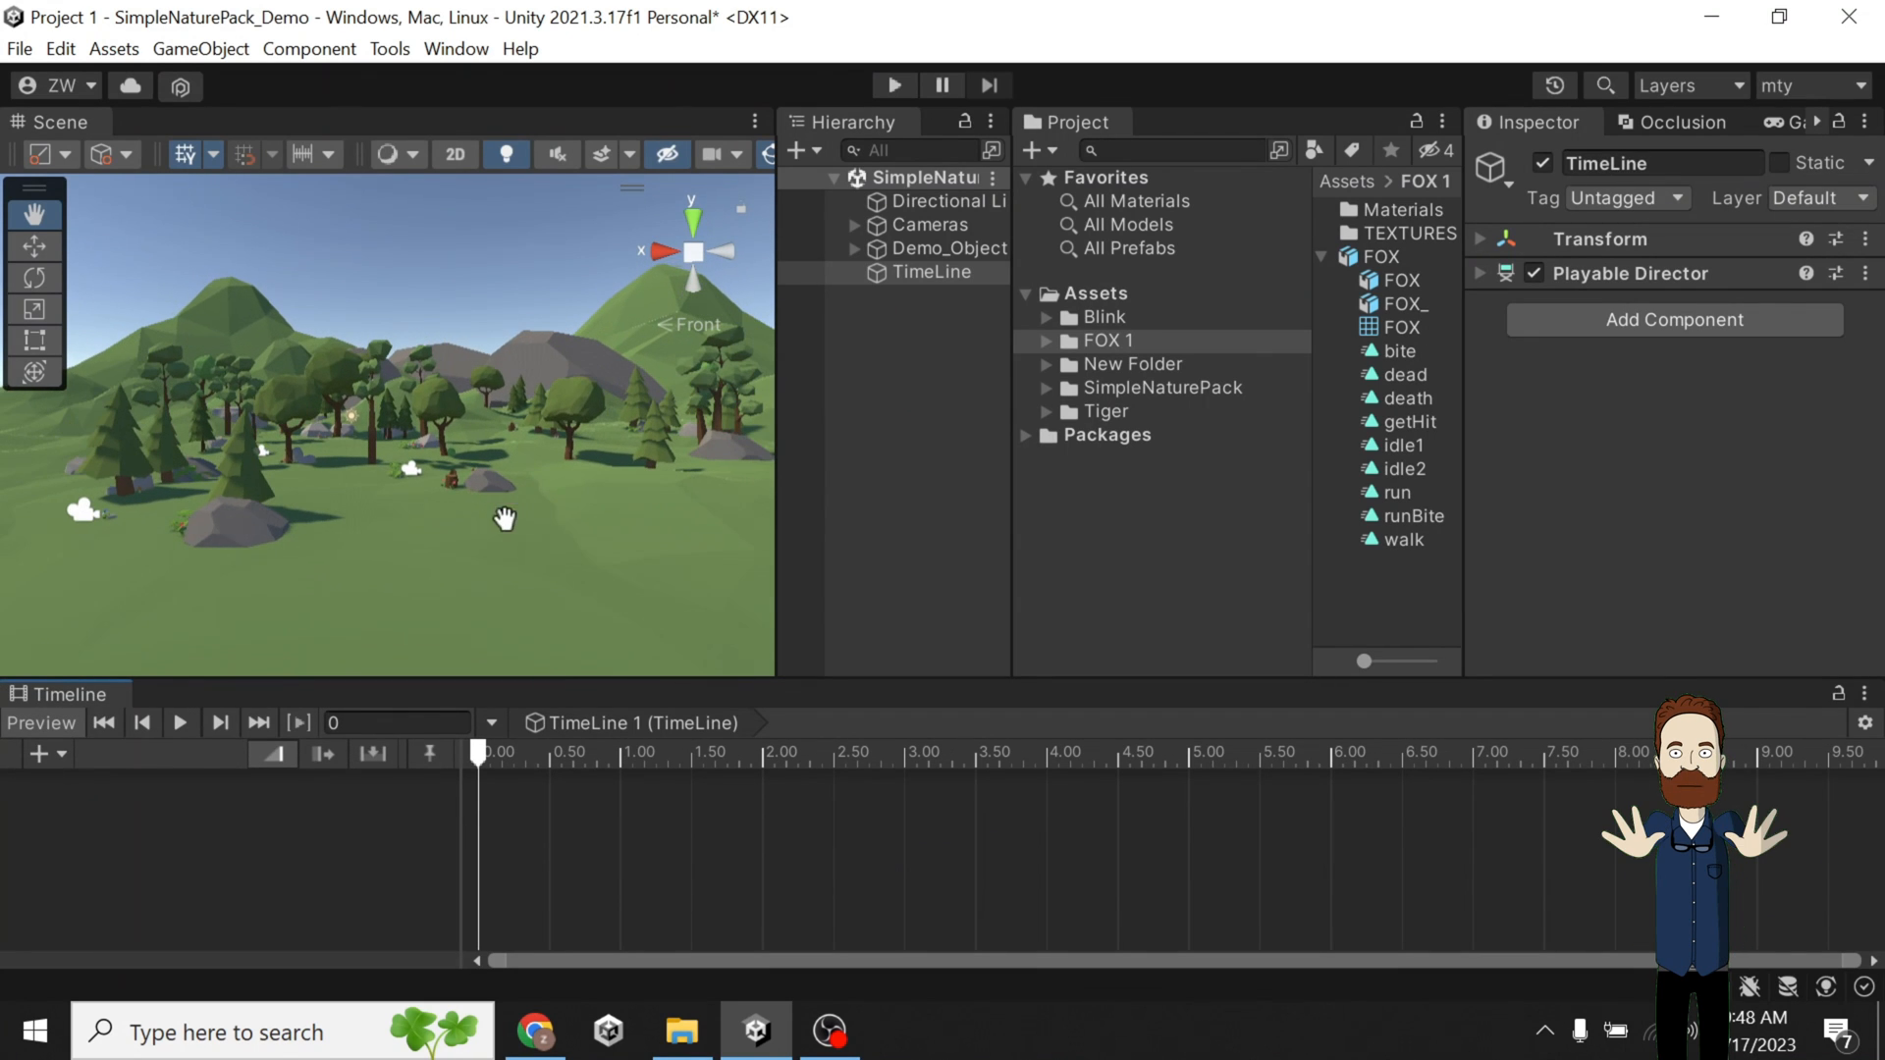
Place the Bear_4 prefab from the Blink Bear_Prefab folder on the grass in front of the trees.
{"action": "left_click", "coordinate": [1044, 317]}
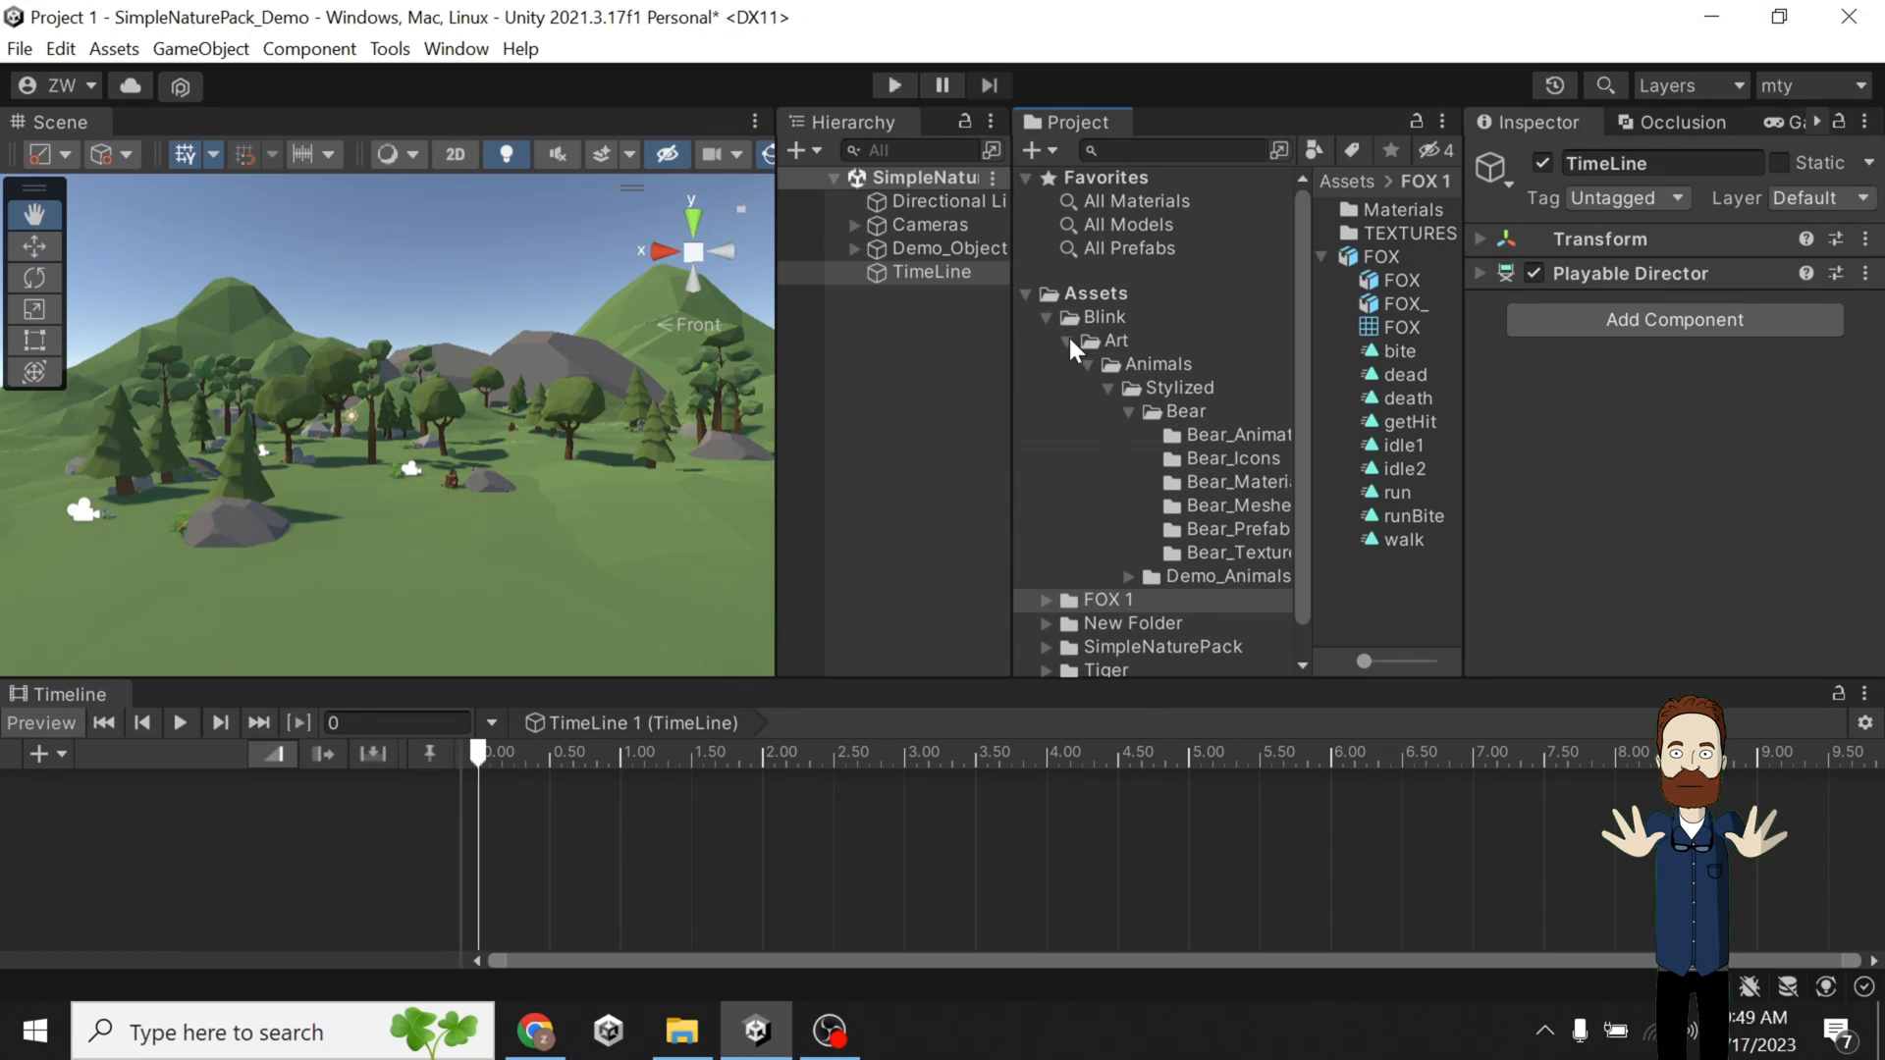
{"action": "left_click", "coordinate": [1176, 393]}
{"action": "left_click", "coordinate": [1152, 410]}
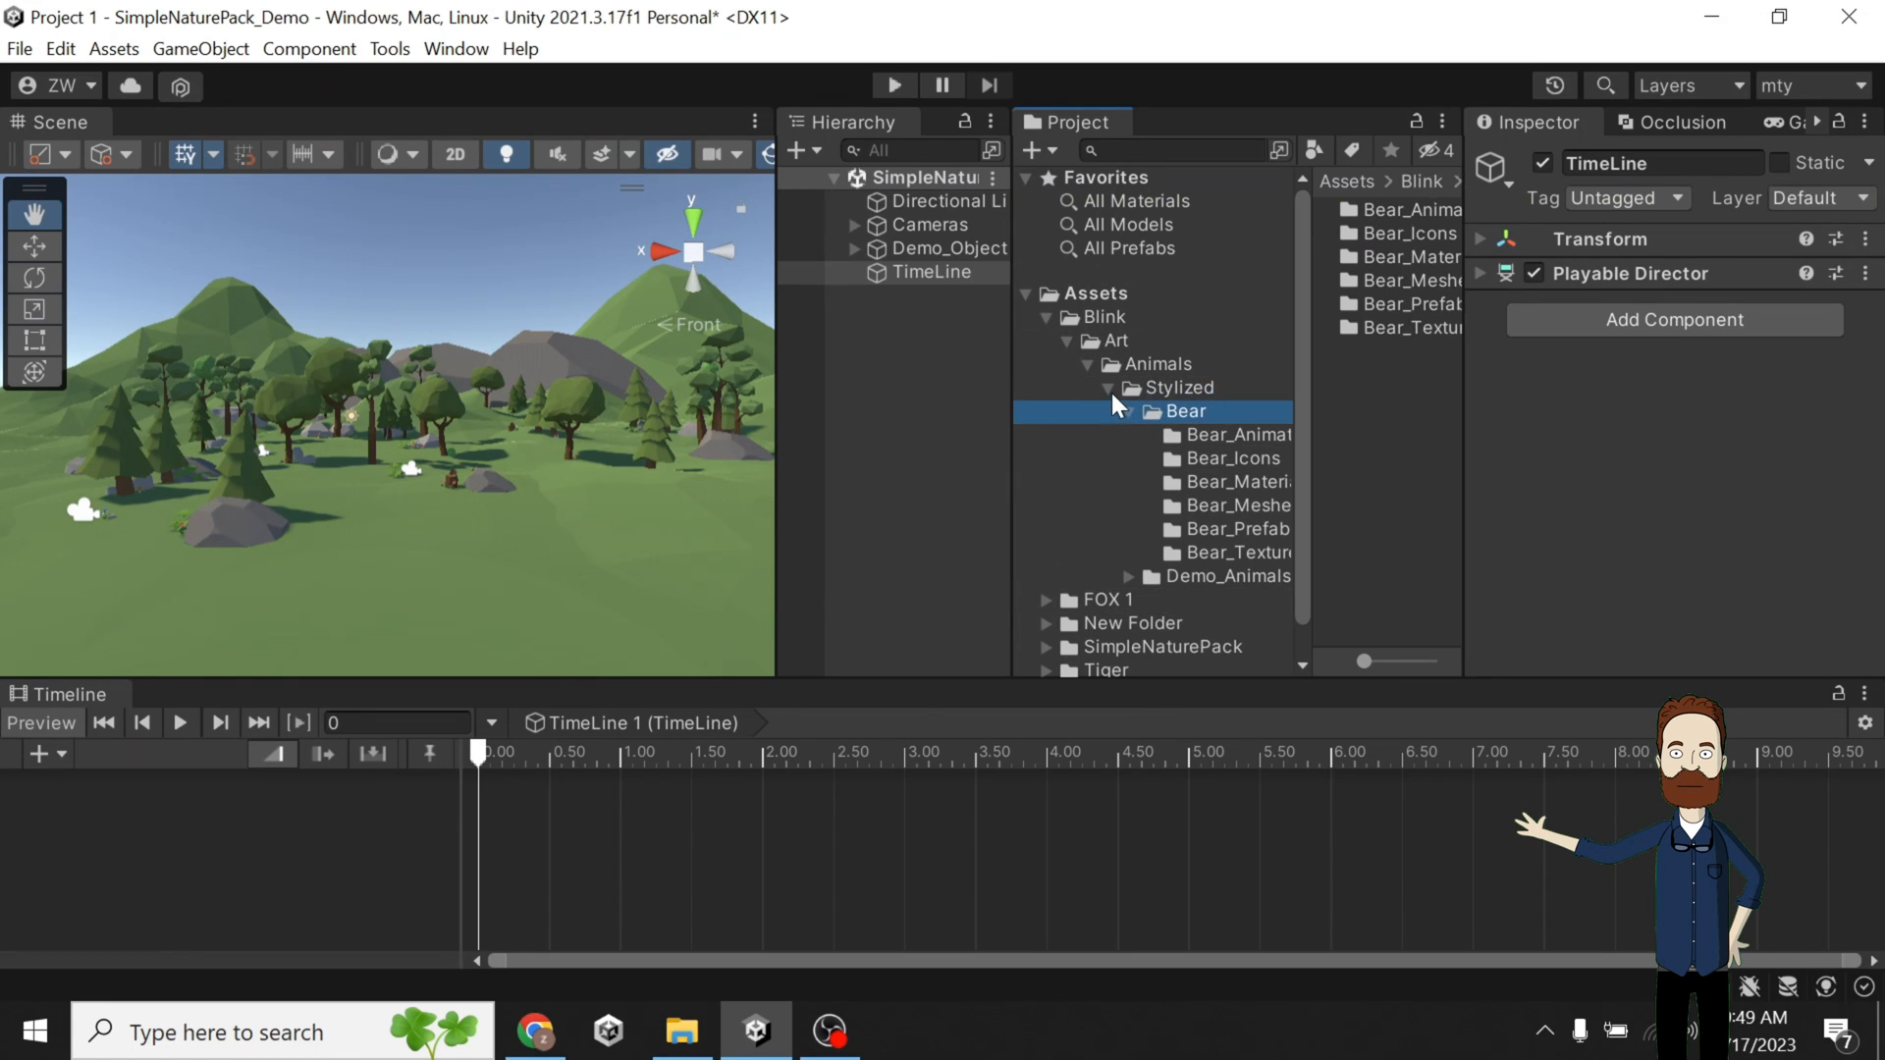
{"action": "left_click", "coordinate": [1108, 388]}
{"action": "left_click", "coordinate": [1080, 362]}
{"action": "left_click", "coordinate": [1089, 366]}
{"action": "left_click", "coordinate": [1095, 374]}
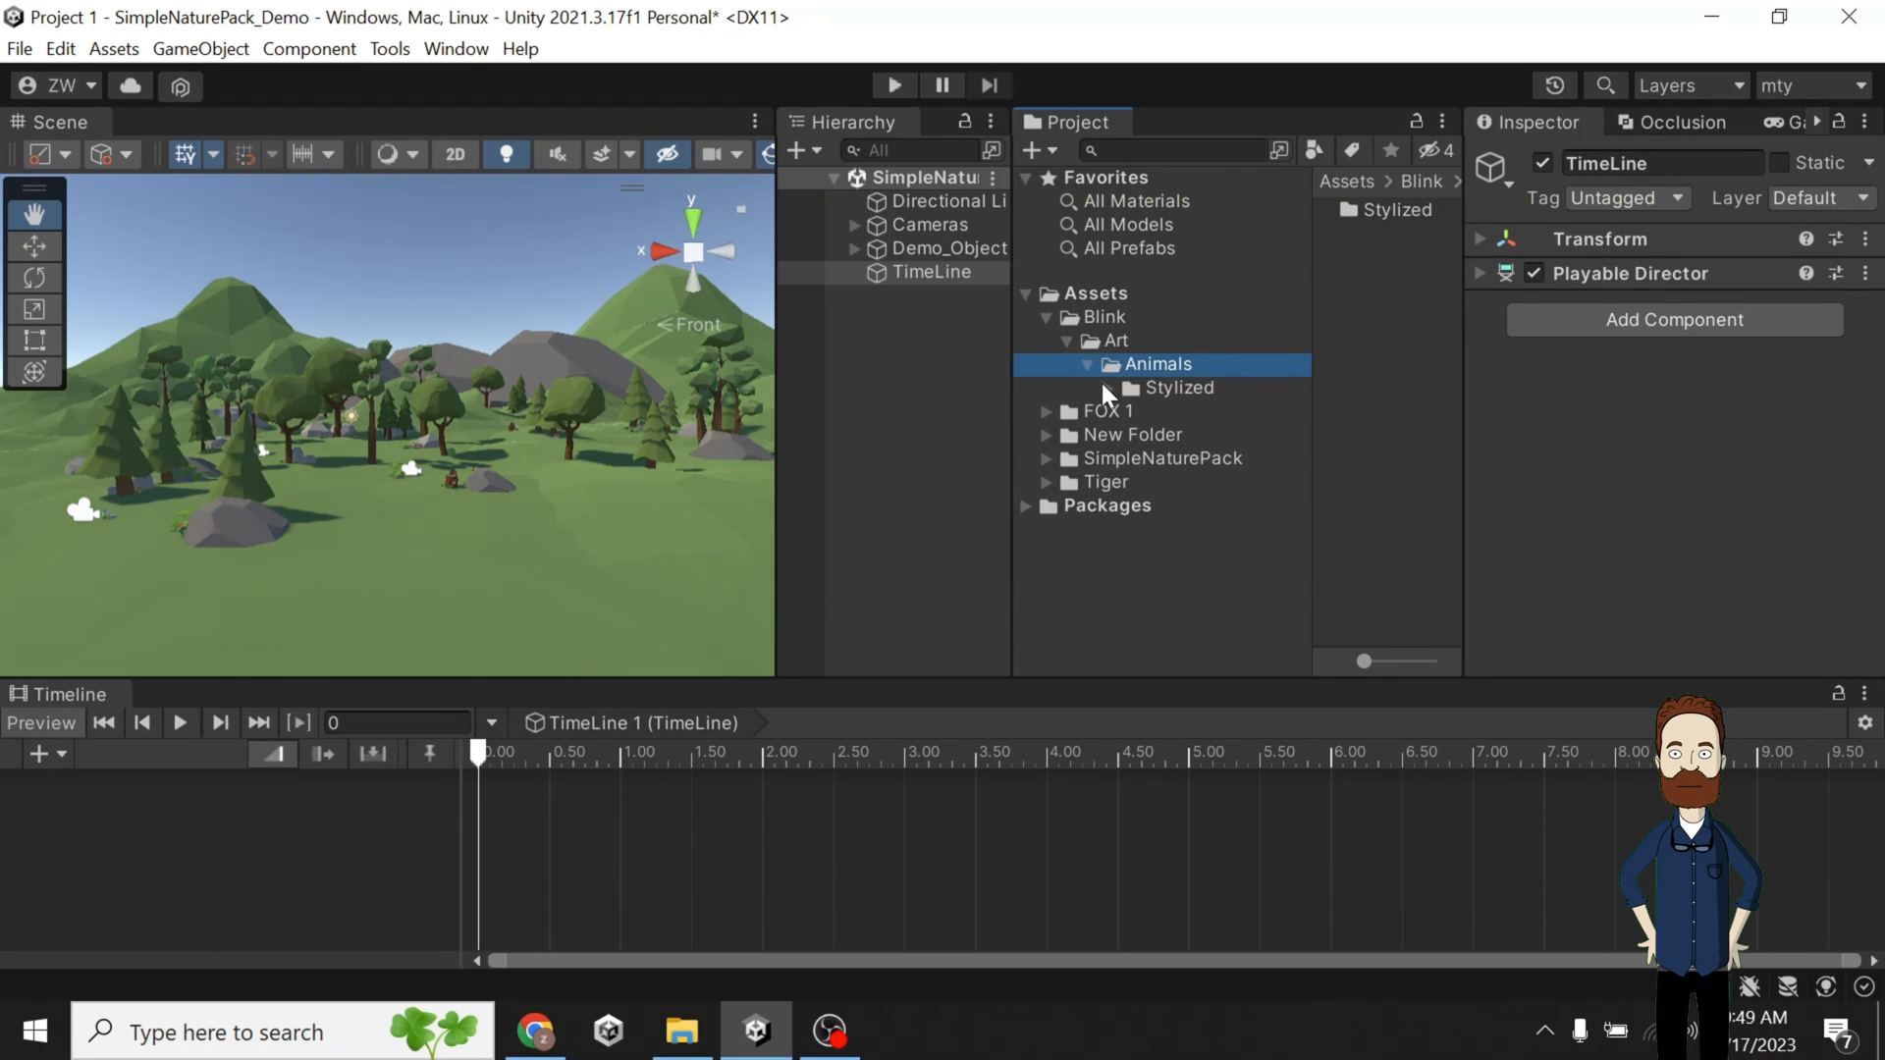
{"action": "left_click", "coordinate": [1108, 388]}
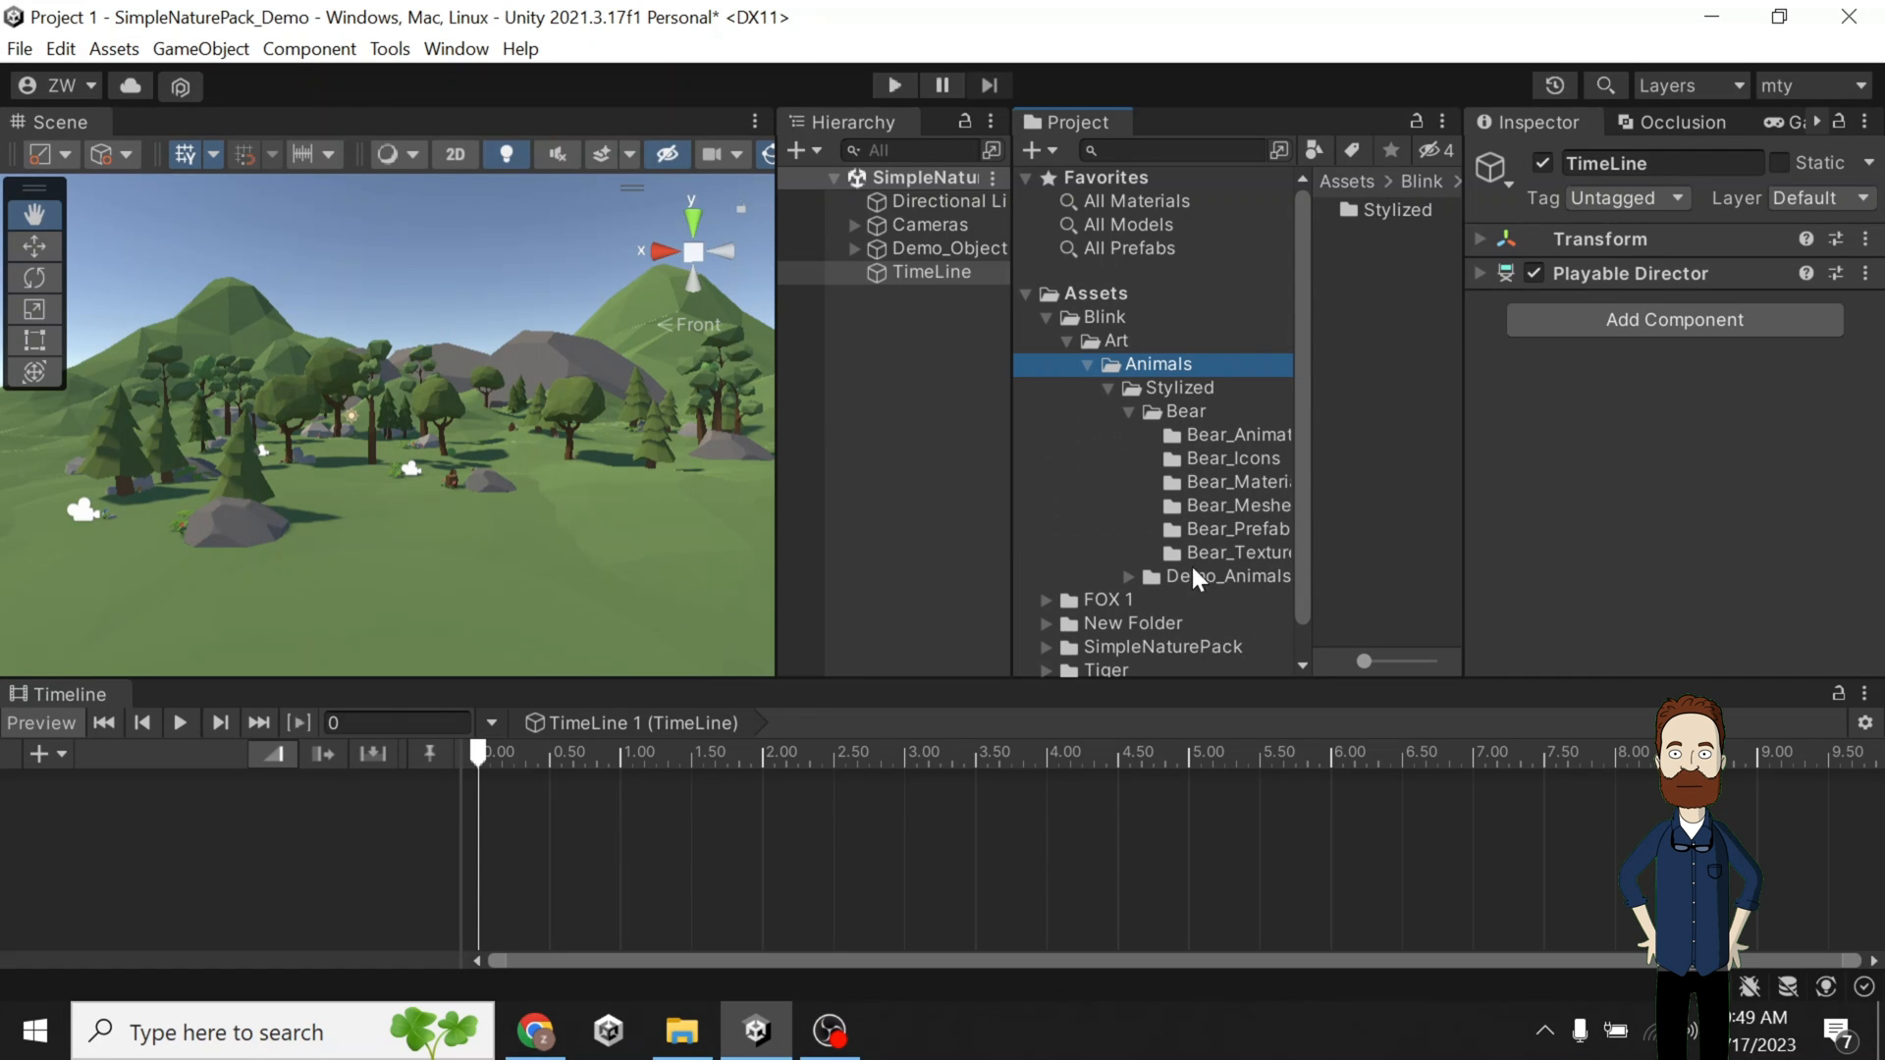
{"action": "left_click", "coordinate": [1201, 527]}
{"action": "left_click_drag", "start_coordinate": [1379, 211], "coordinate": [439, 528]}
{"action": "scroll", "coordinate": [439, 528], "scroll_direction": "up", "scroll_amount": 5}
{"action": "scroll", "coordinate": [432, 516], "scroll_direction": "down", "scroll_amount": 3}
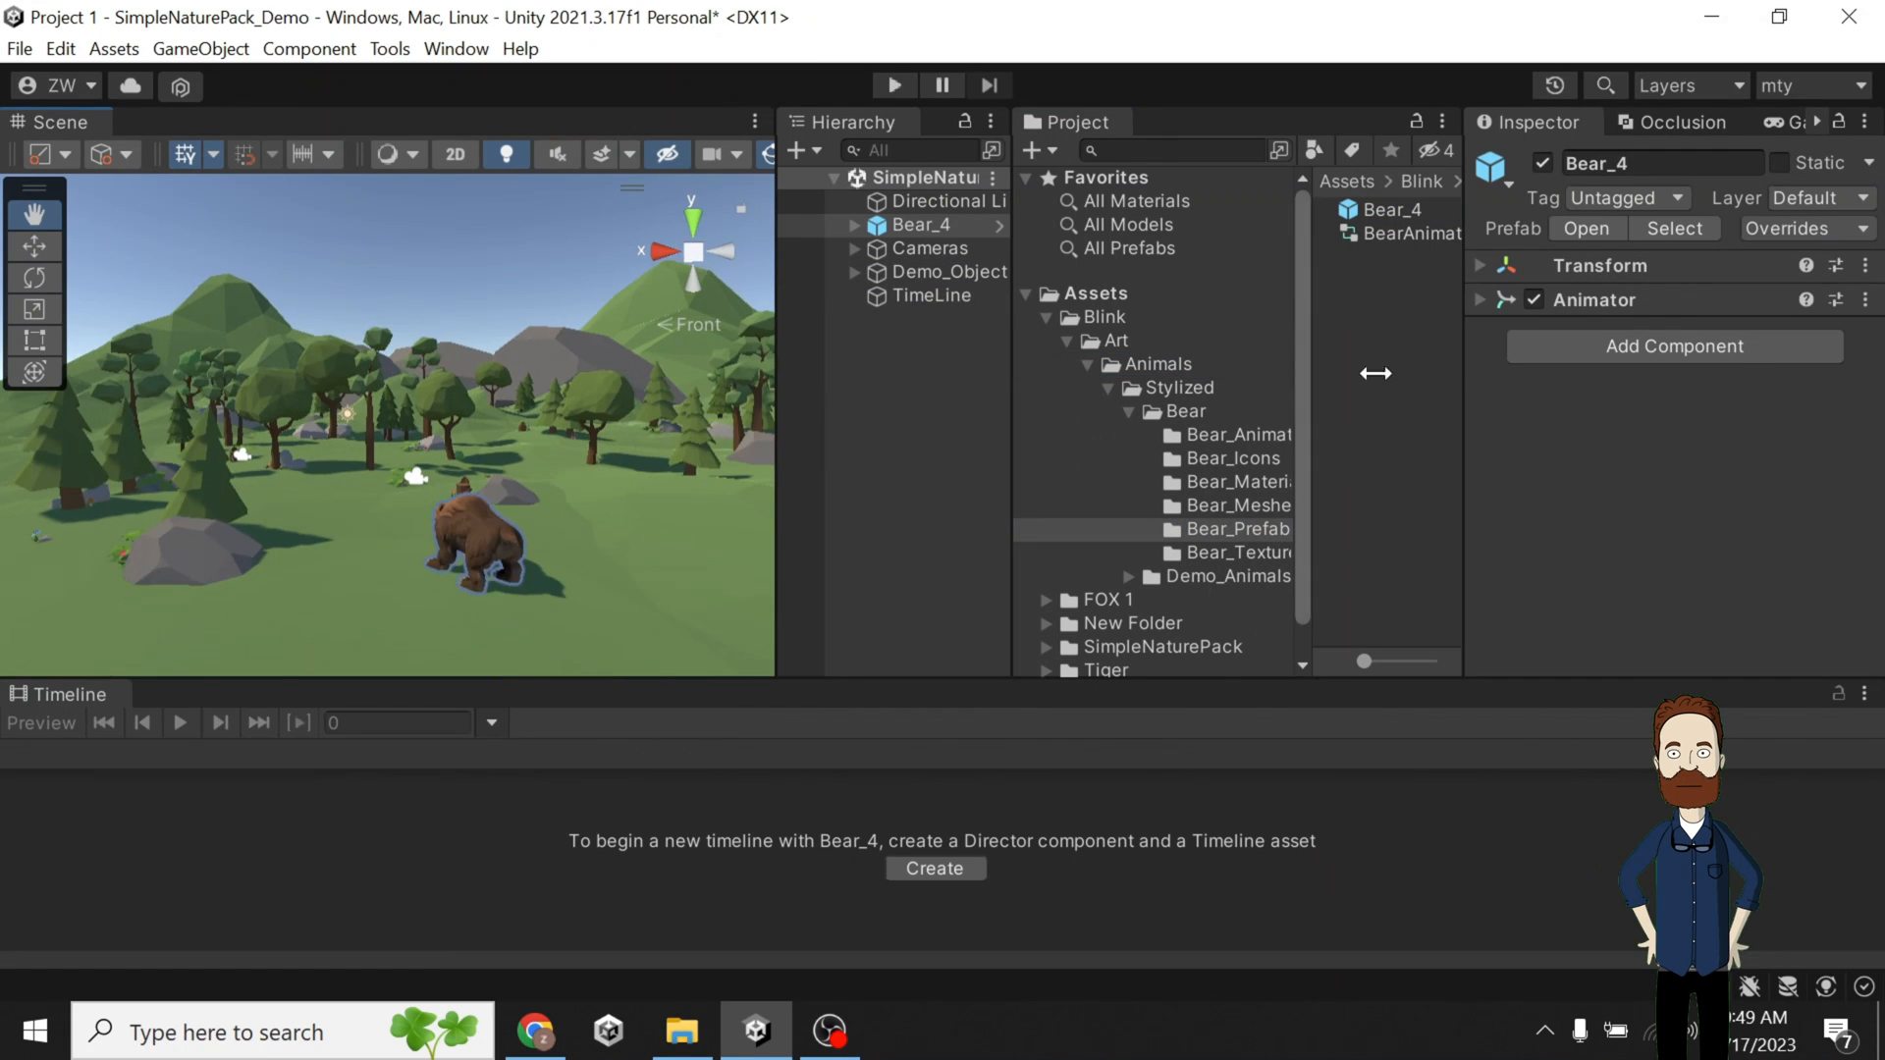
Remove the Animator component from Bear_4 and look over its child objects.
{"action": "left_click", "coordinate": [1479, 300]}
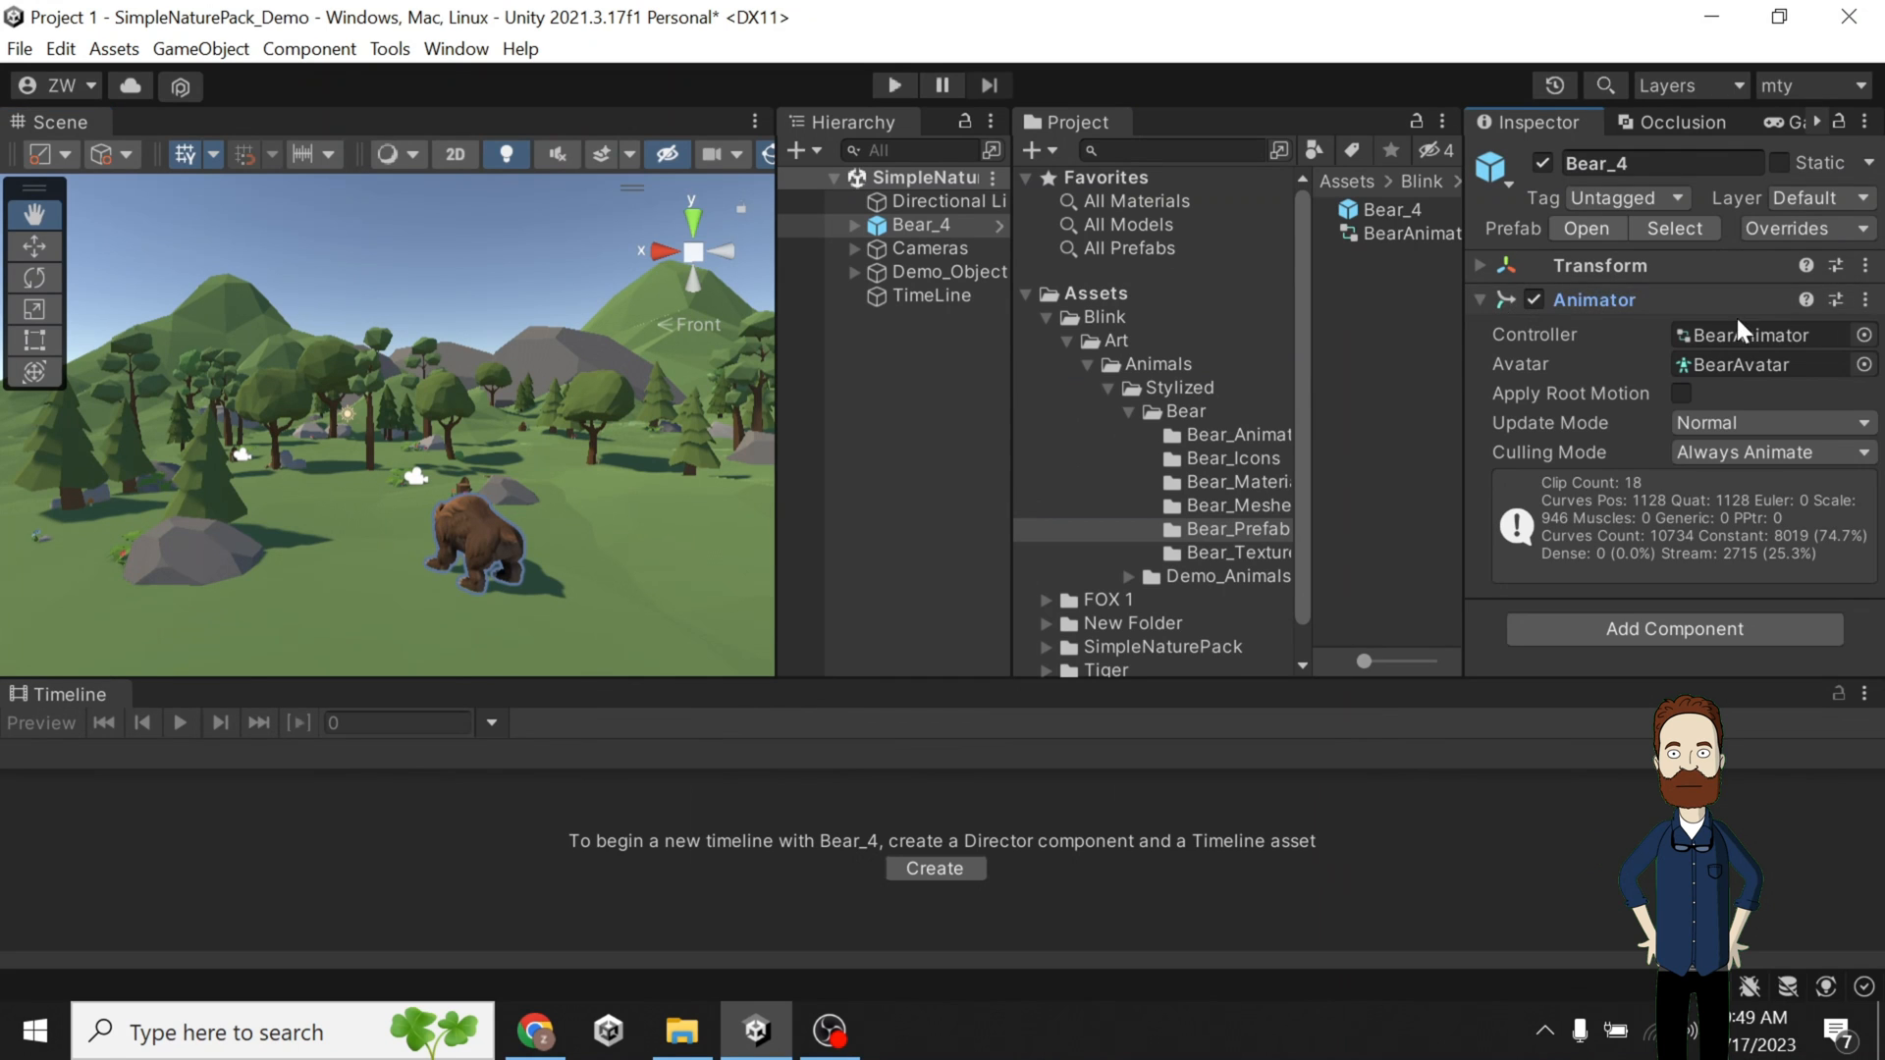
{"action": "left_click", "coordinate": [1864, 299]}
{"action": "left_click", "coordinate": [1786, 371]}
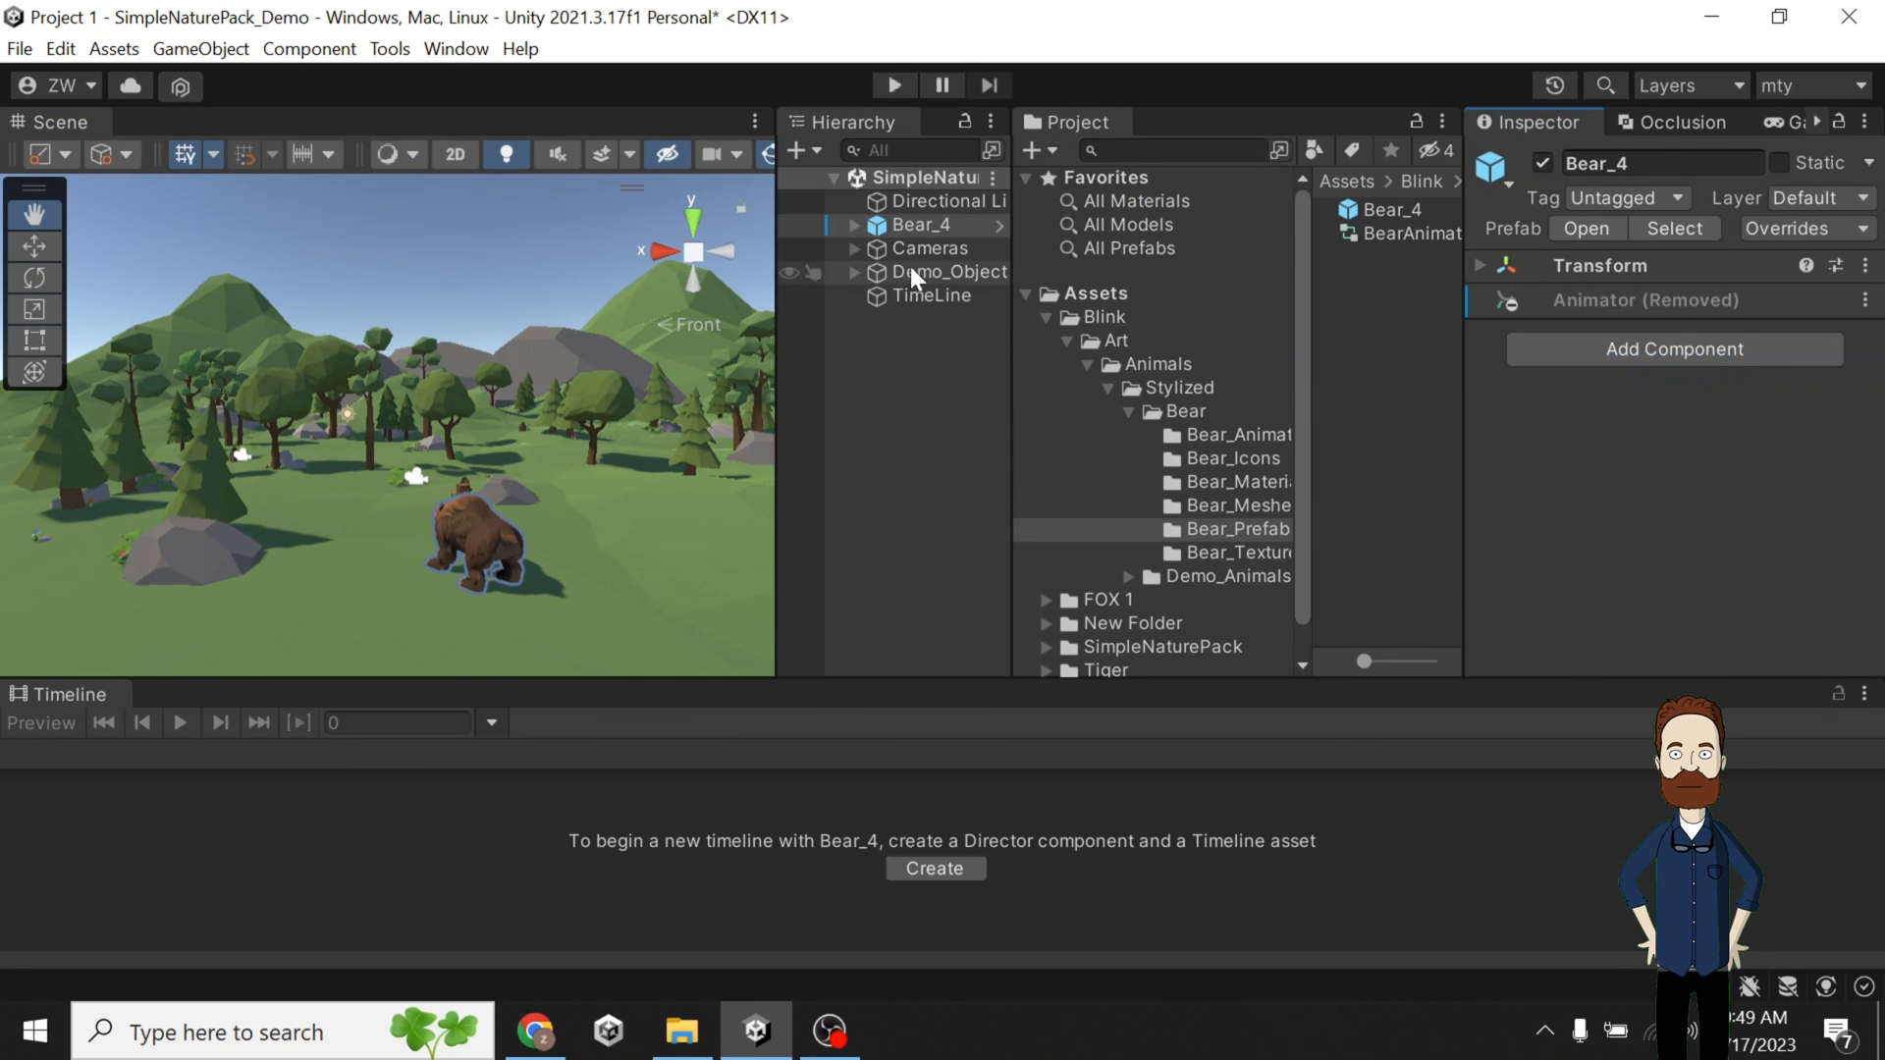
{"action": "left_click", "coordinate": [859, 228]}
{"action": "left_click", "coordinate": [854, 227]}
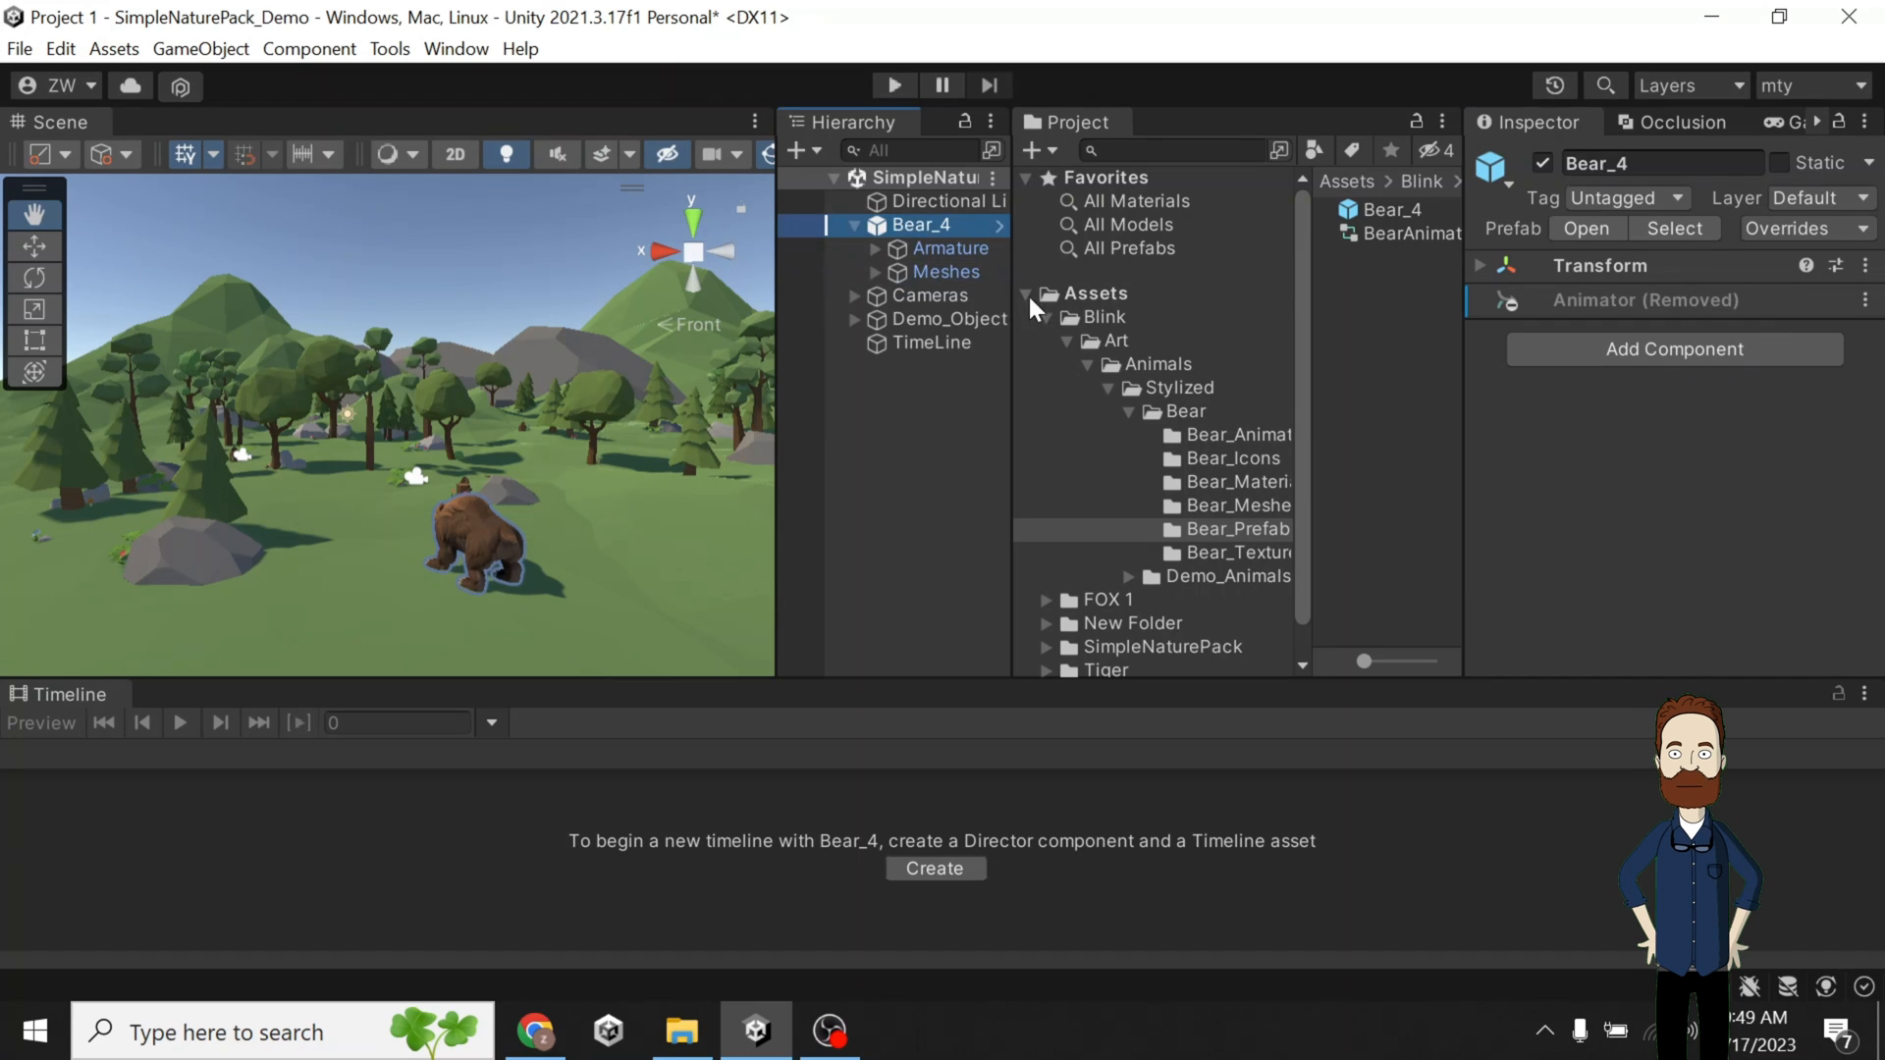
{"action": "left_click", "coordinate": [850, 226]}
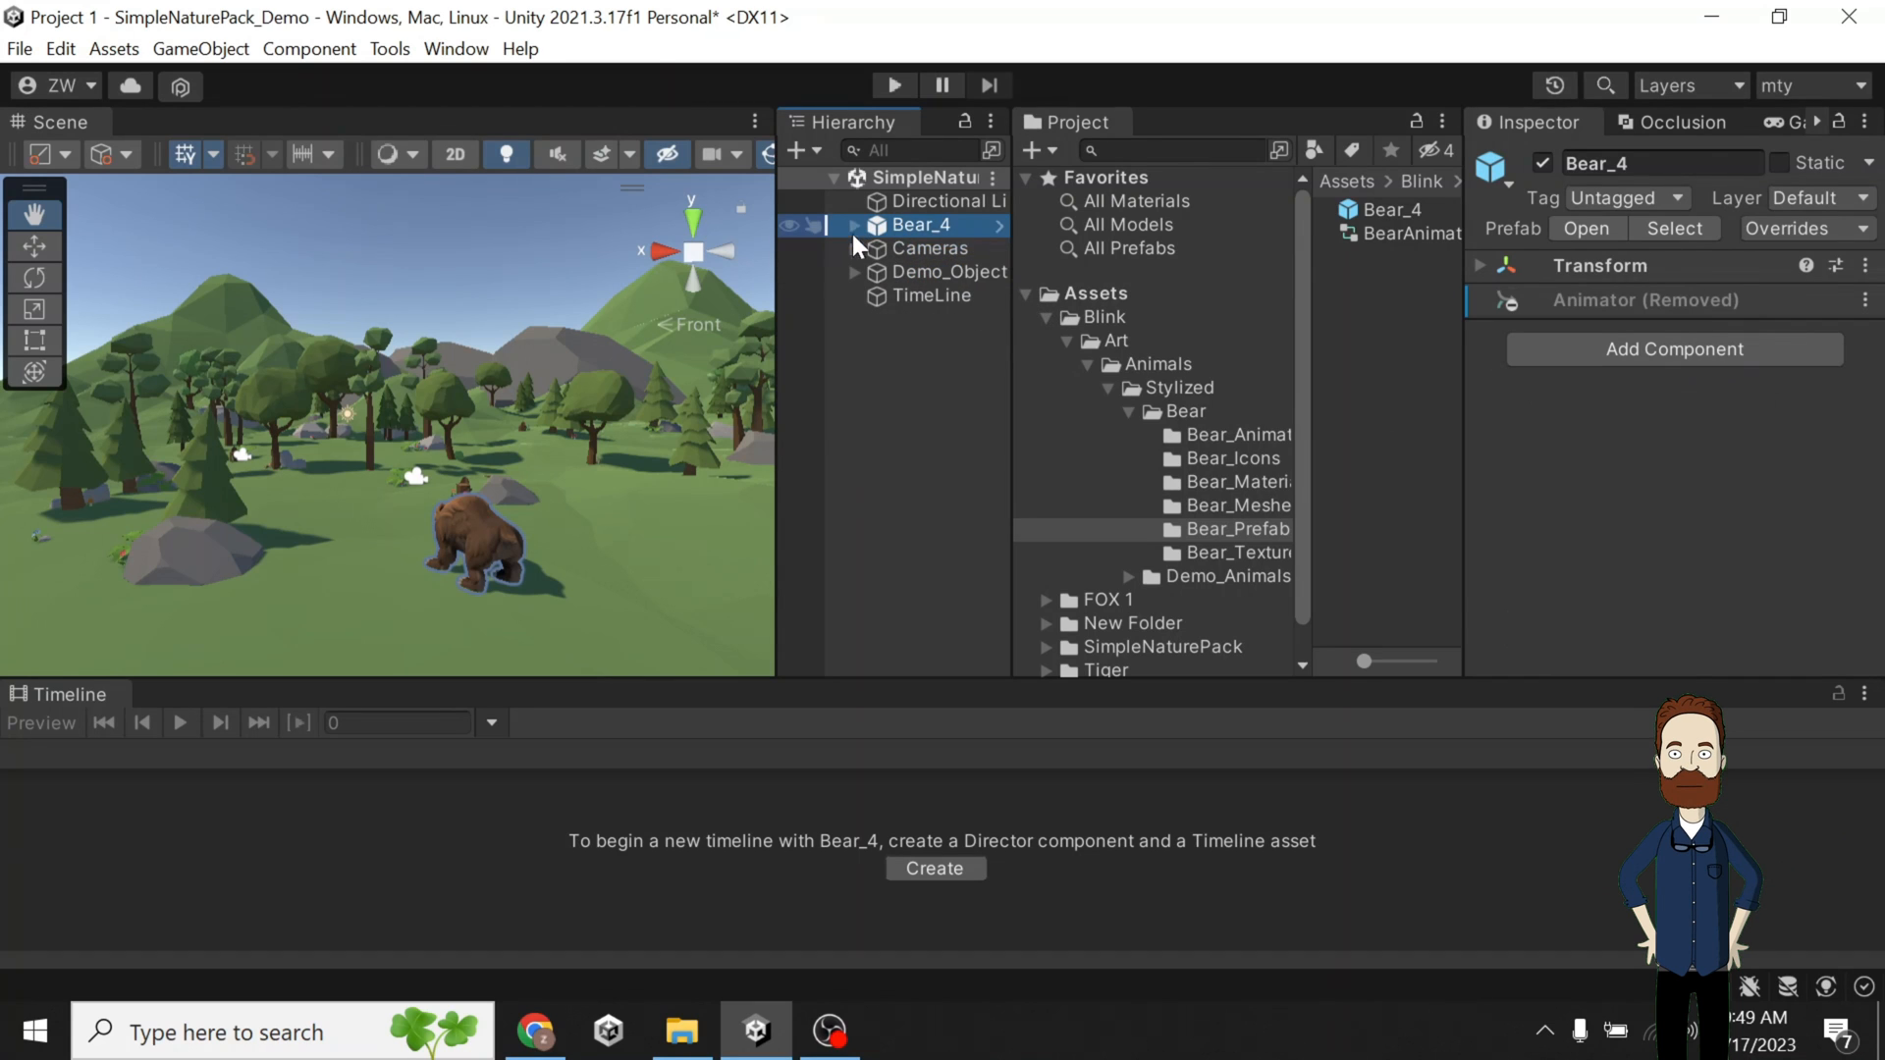
Show the TimeLine object's timeline and lock the Timeline window to it.
{"action": "left_click", "coordinate": [883, 294]}
{"action": "left_click", "coordinate": [1837, 693]}
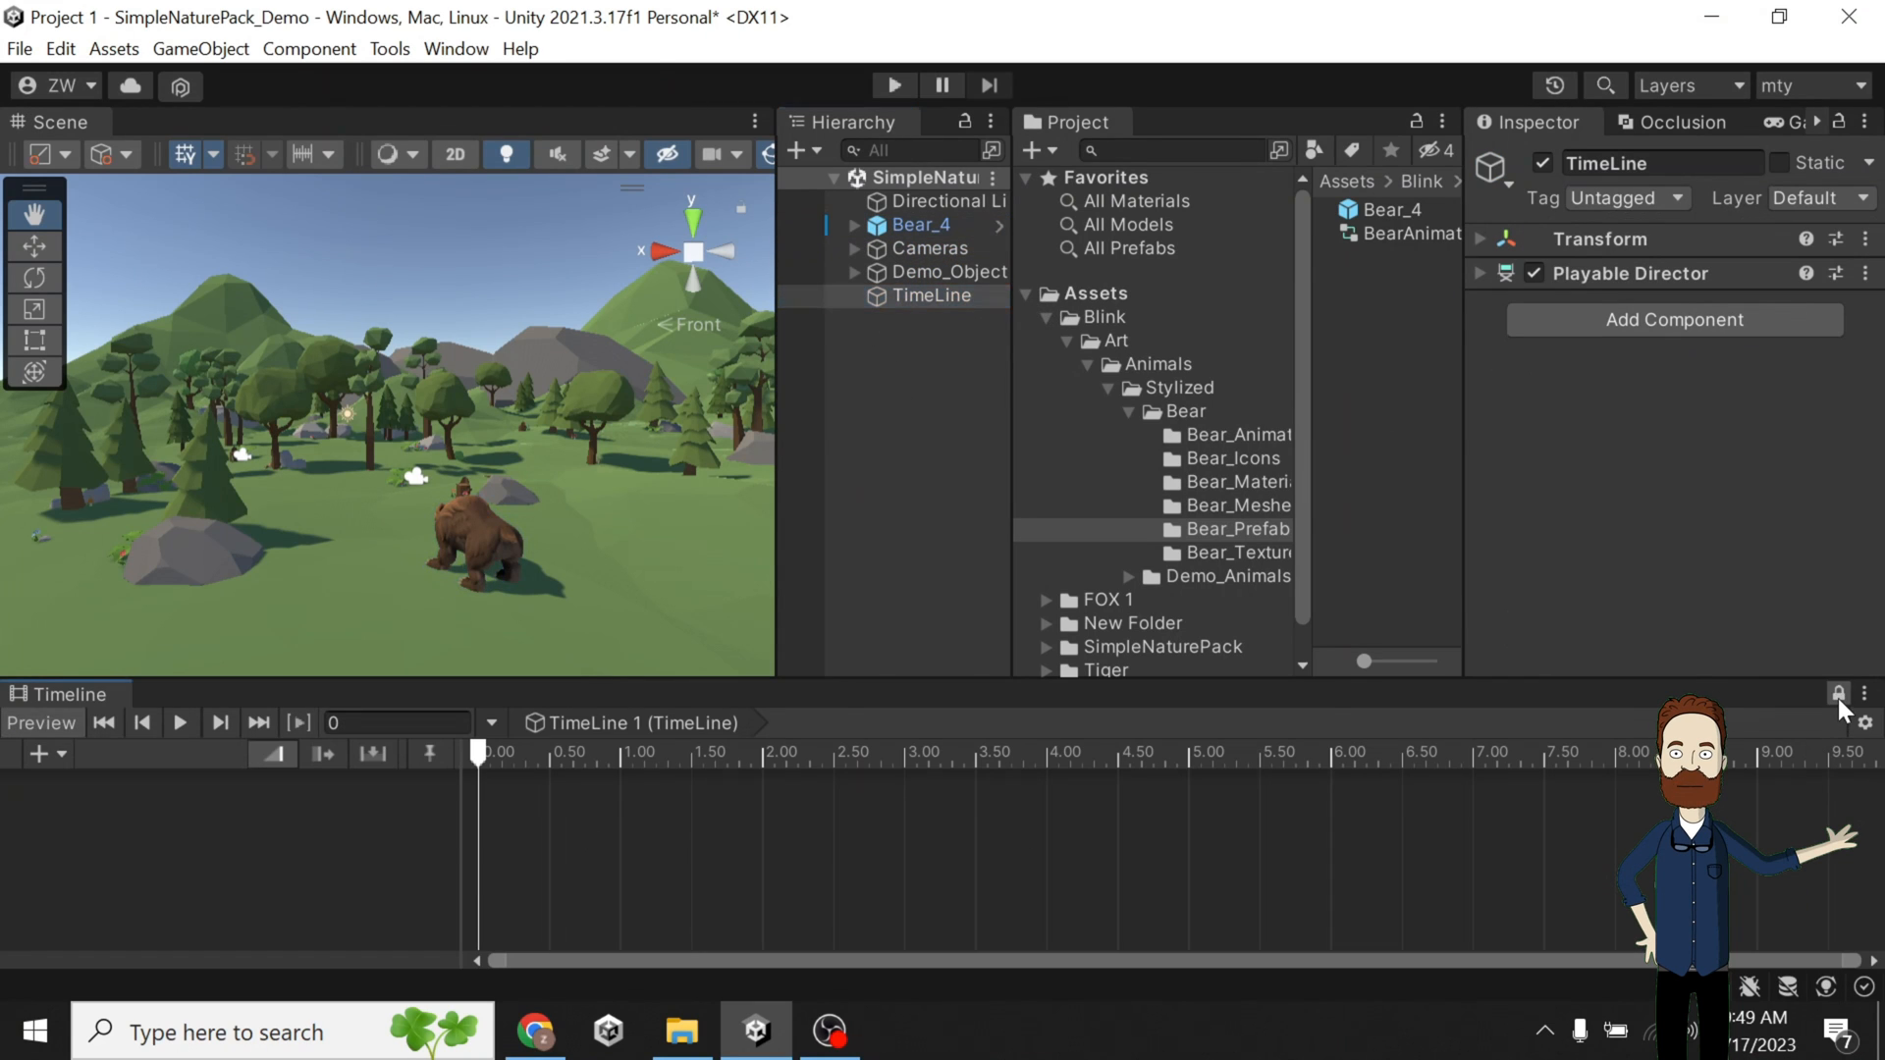
{"action": "left_click_drag", "start_coordinate": [689, 349], "coordinate": [71, 816]}
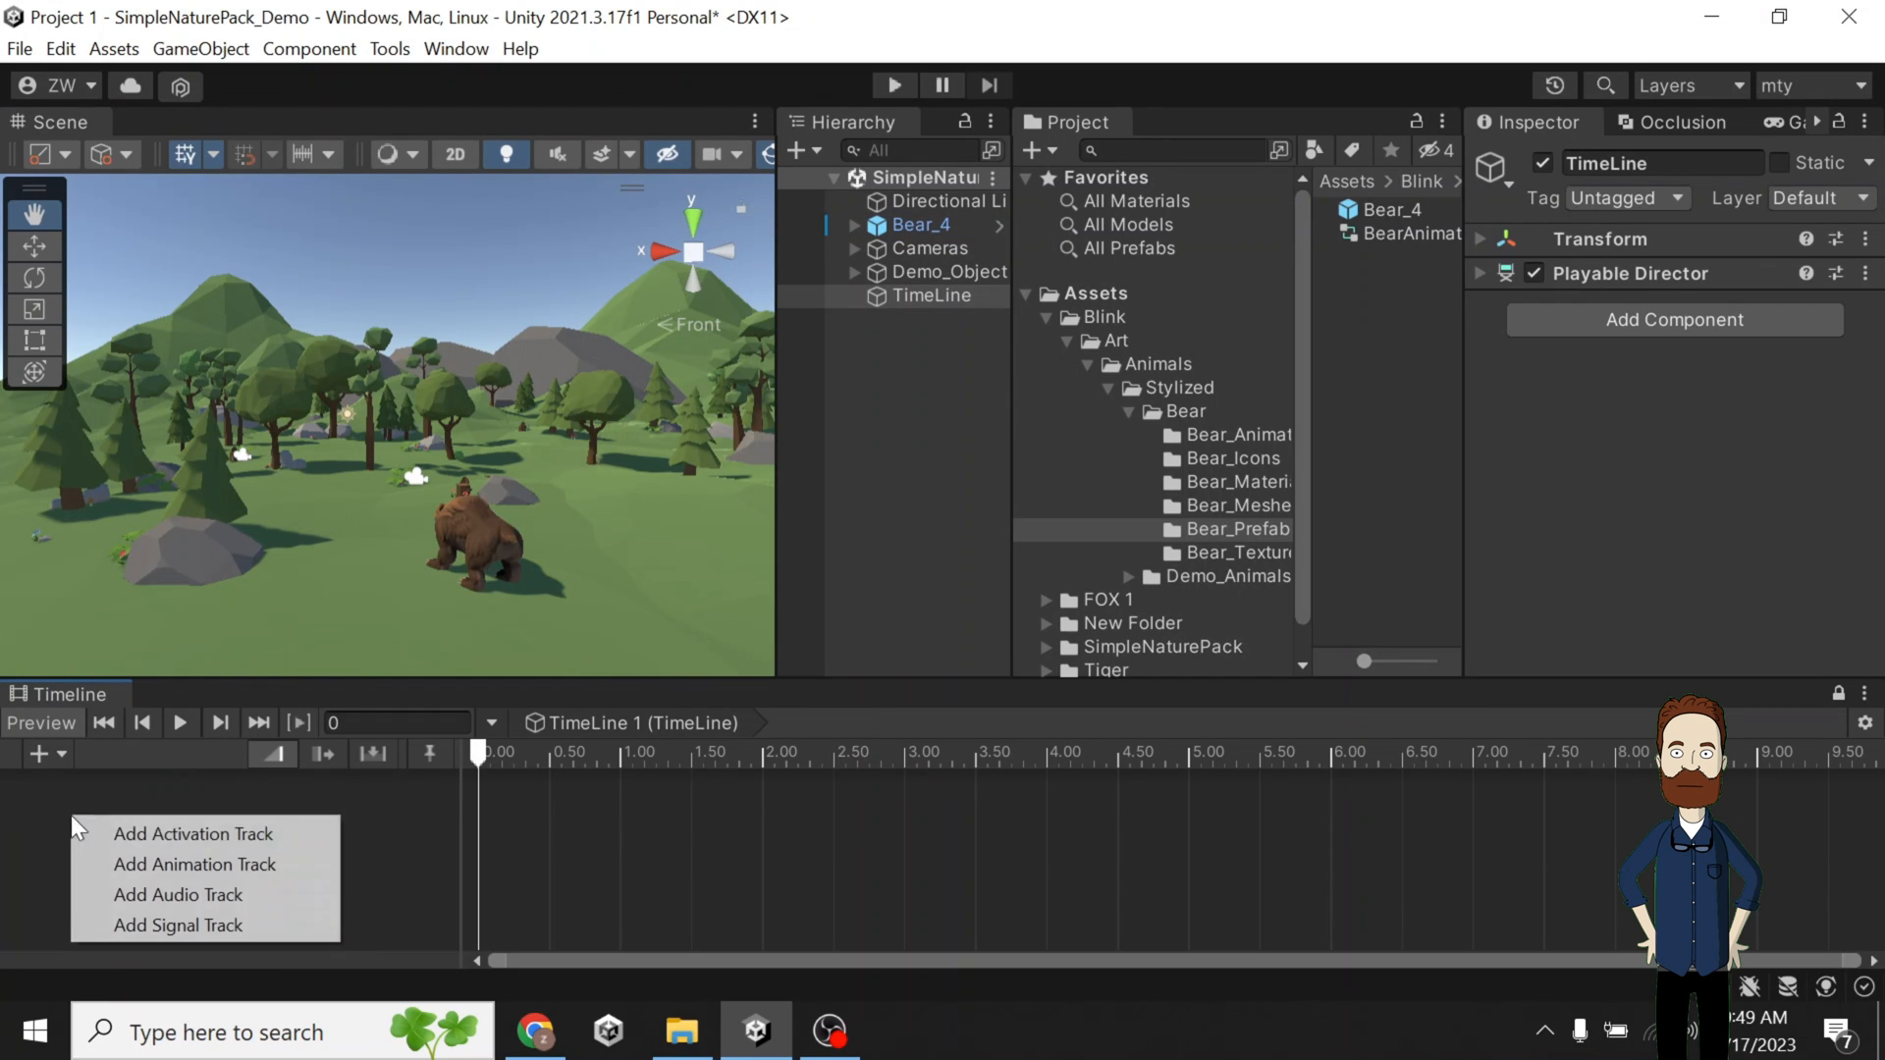
{"action": "left_click", "coordinate": [214, 835]}
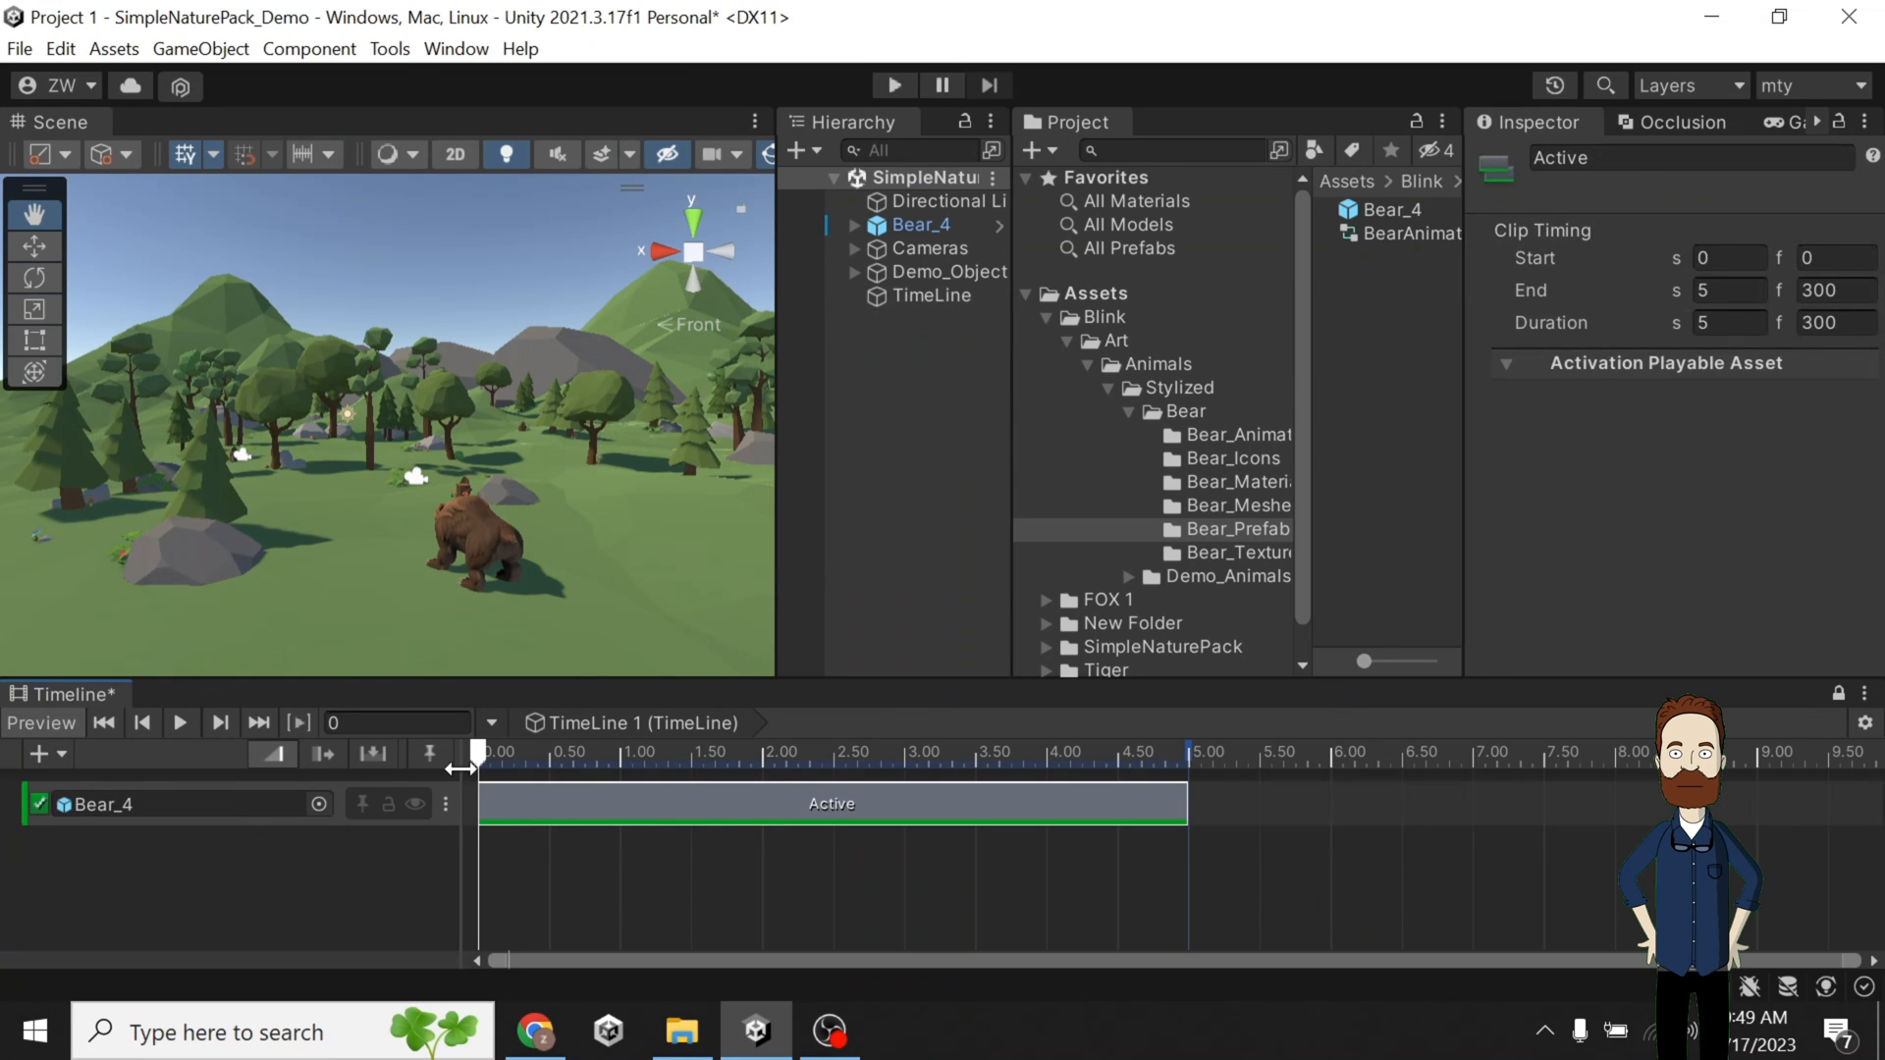
{"action": "key", "text": "ctrl+z"}
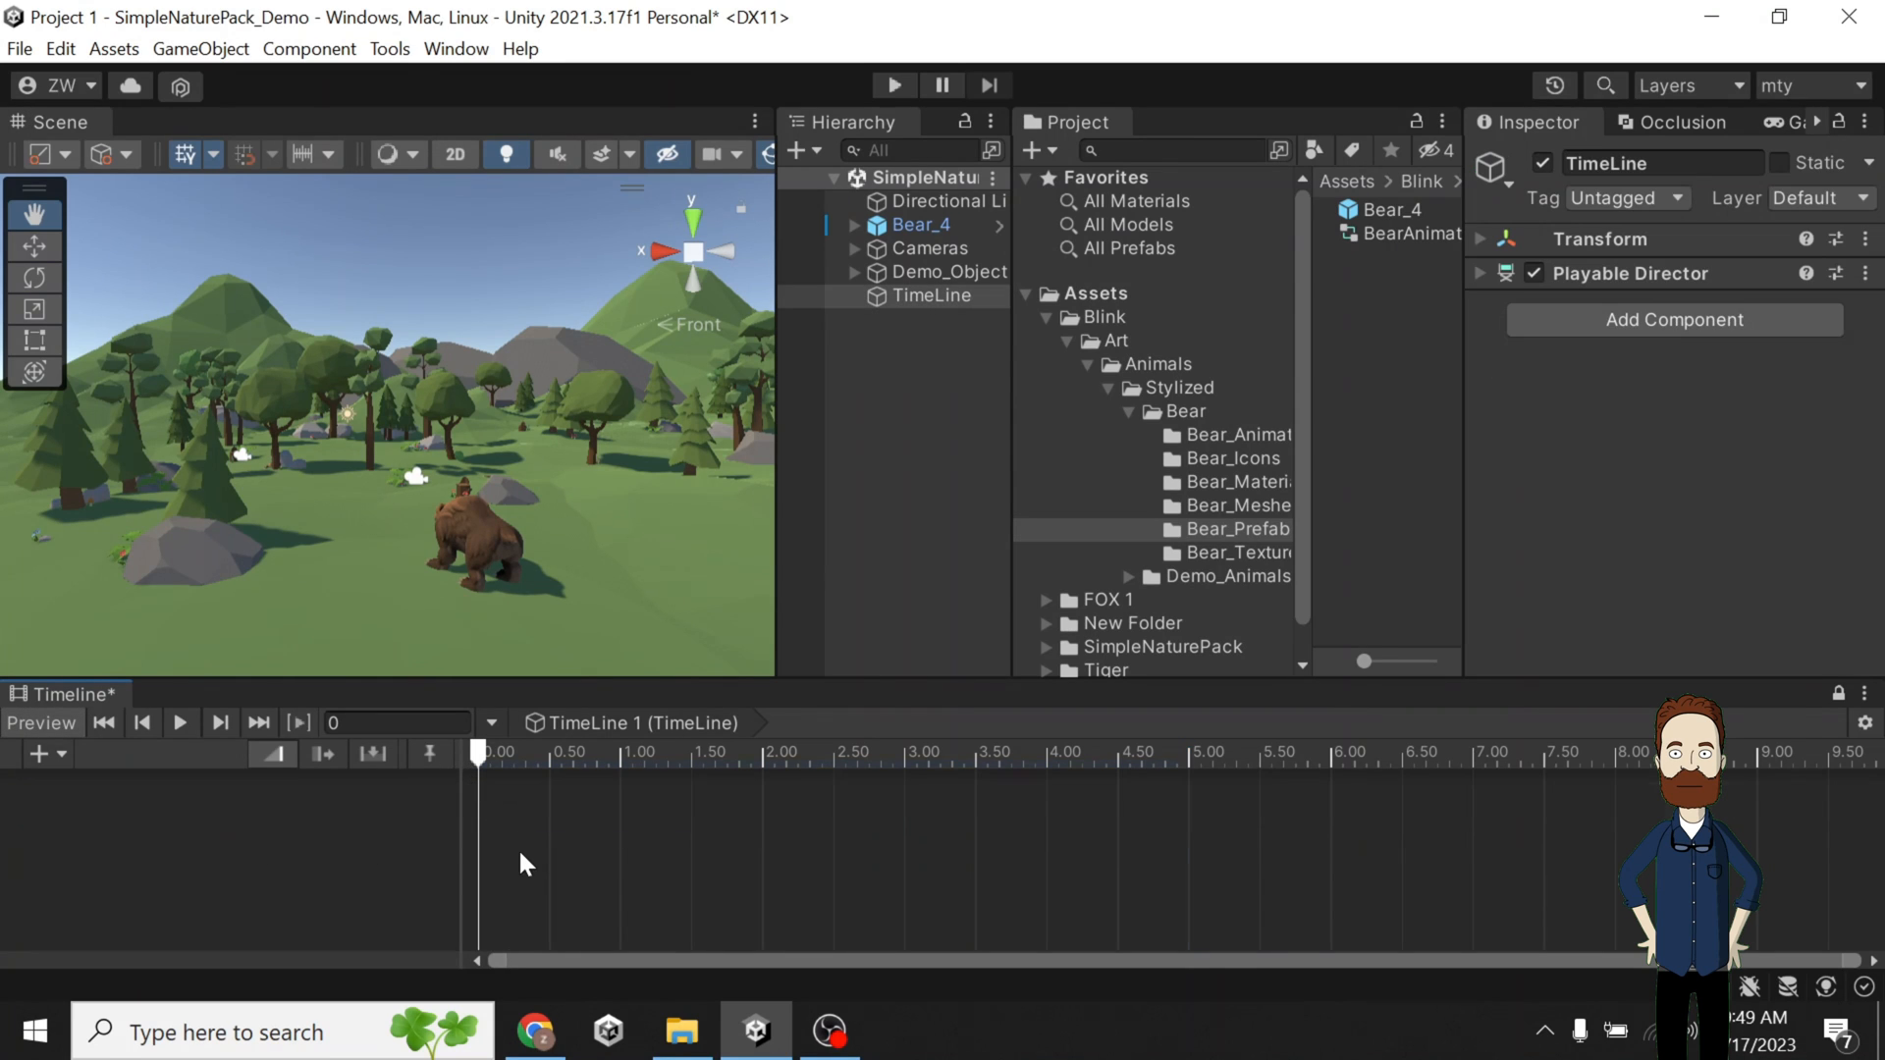
Add an animation track for Bear_4 to the timeline, keeping the playhead at 0.
{"action": "left_click", "coordinate": [911, 226]}
{"action": "left_click_drag", "start_coordinate": [911, 226], "coordinate": [91, 803]}
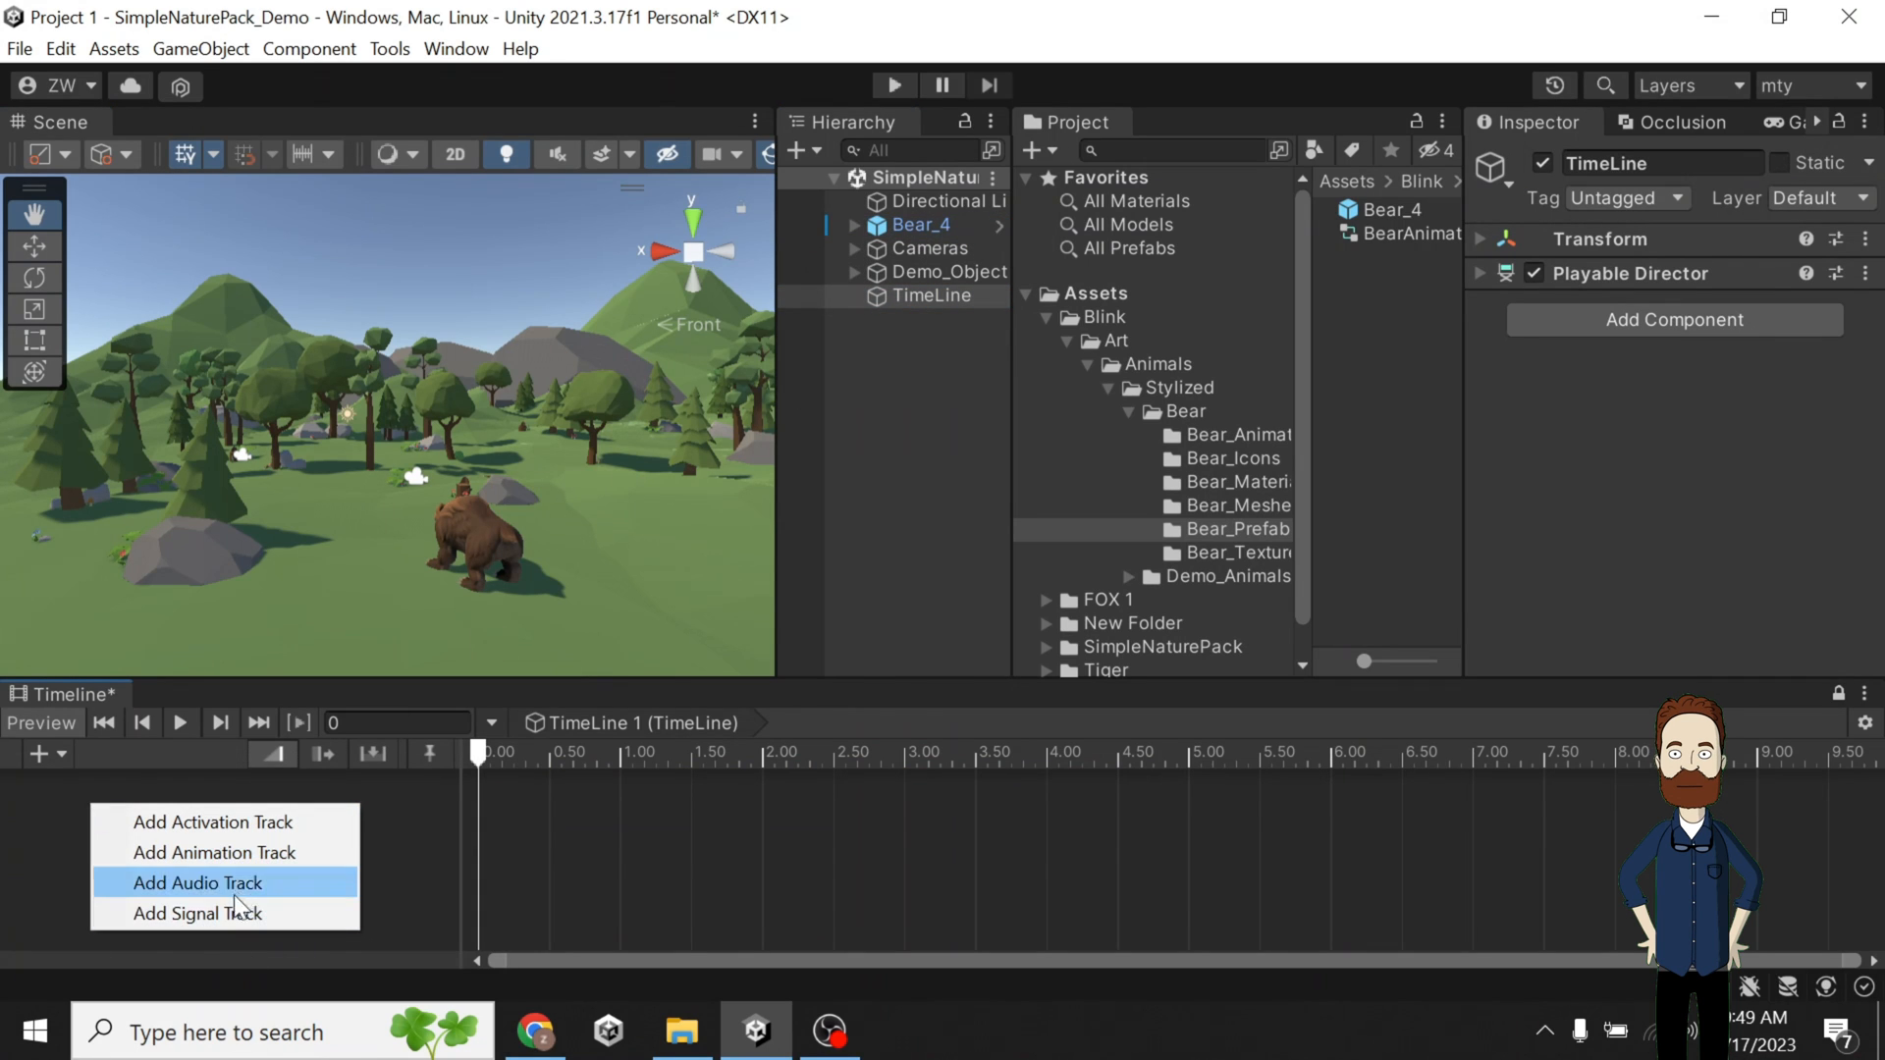
{"action": "left_click", "coordinate": [196, 852]}
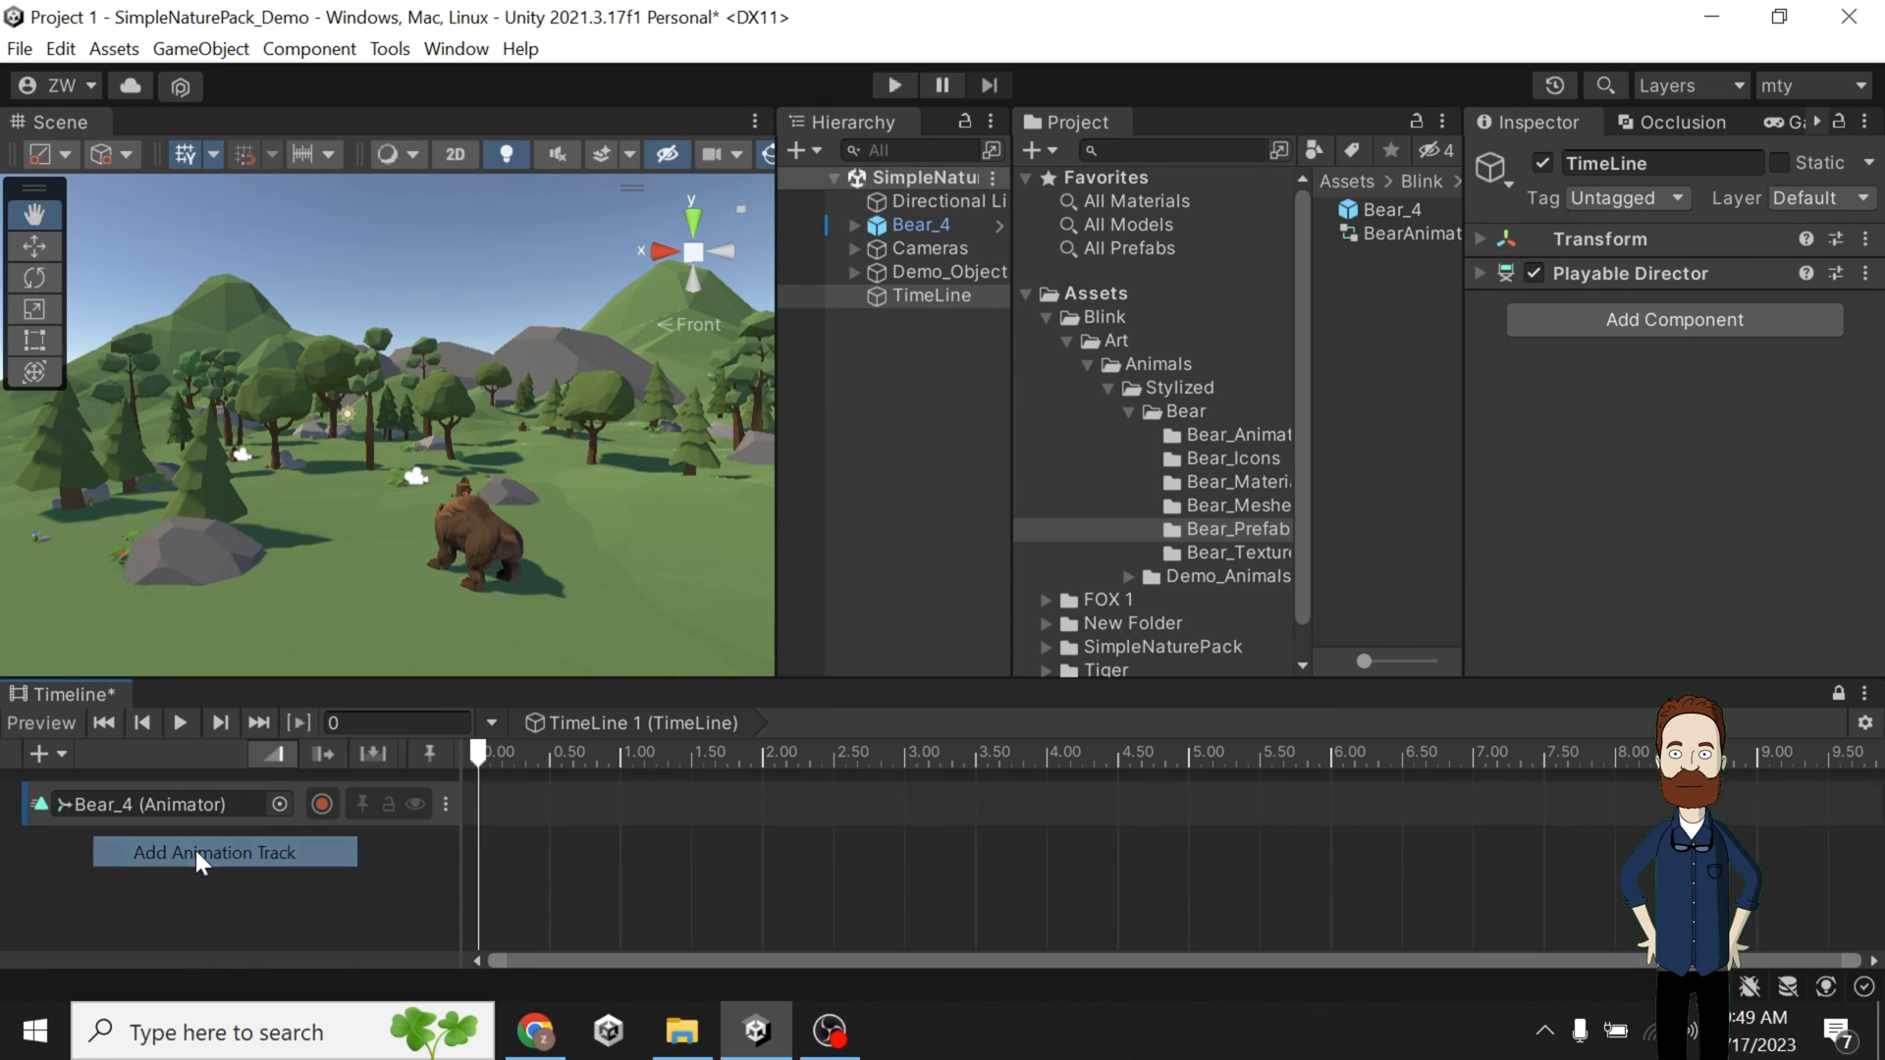
{"action": "scroll", "coordinate": [354, 506], "scroll_direction": "down", "scroll_amount": 2}
{"action": "scroll", "coordinate": [354, 506], "scroll_direction": "down", "scroll_amount": 1}
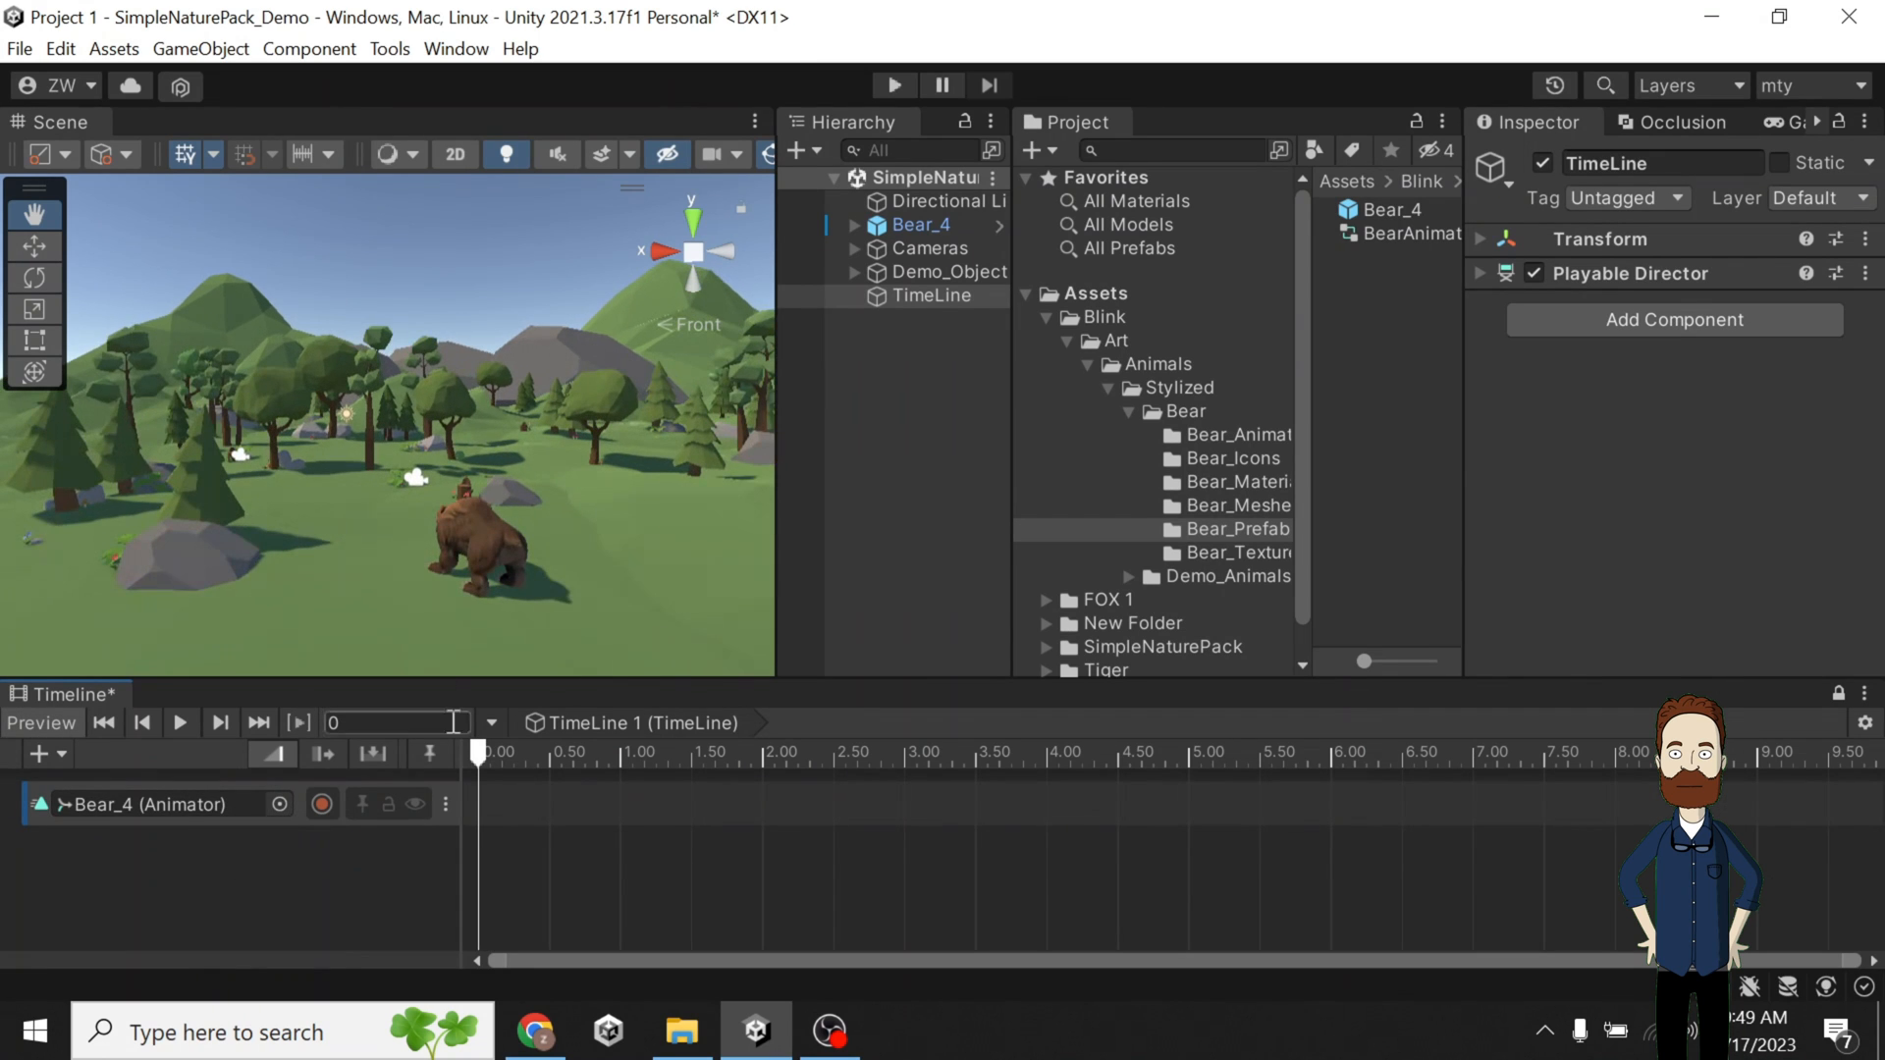
{"action": "left_click_drag", "start_coordinate": [480, 758], "coordinate": [265, 771]}
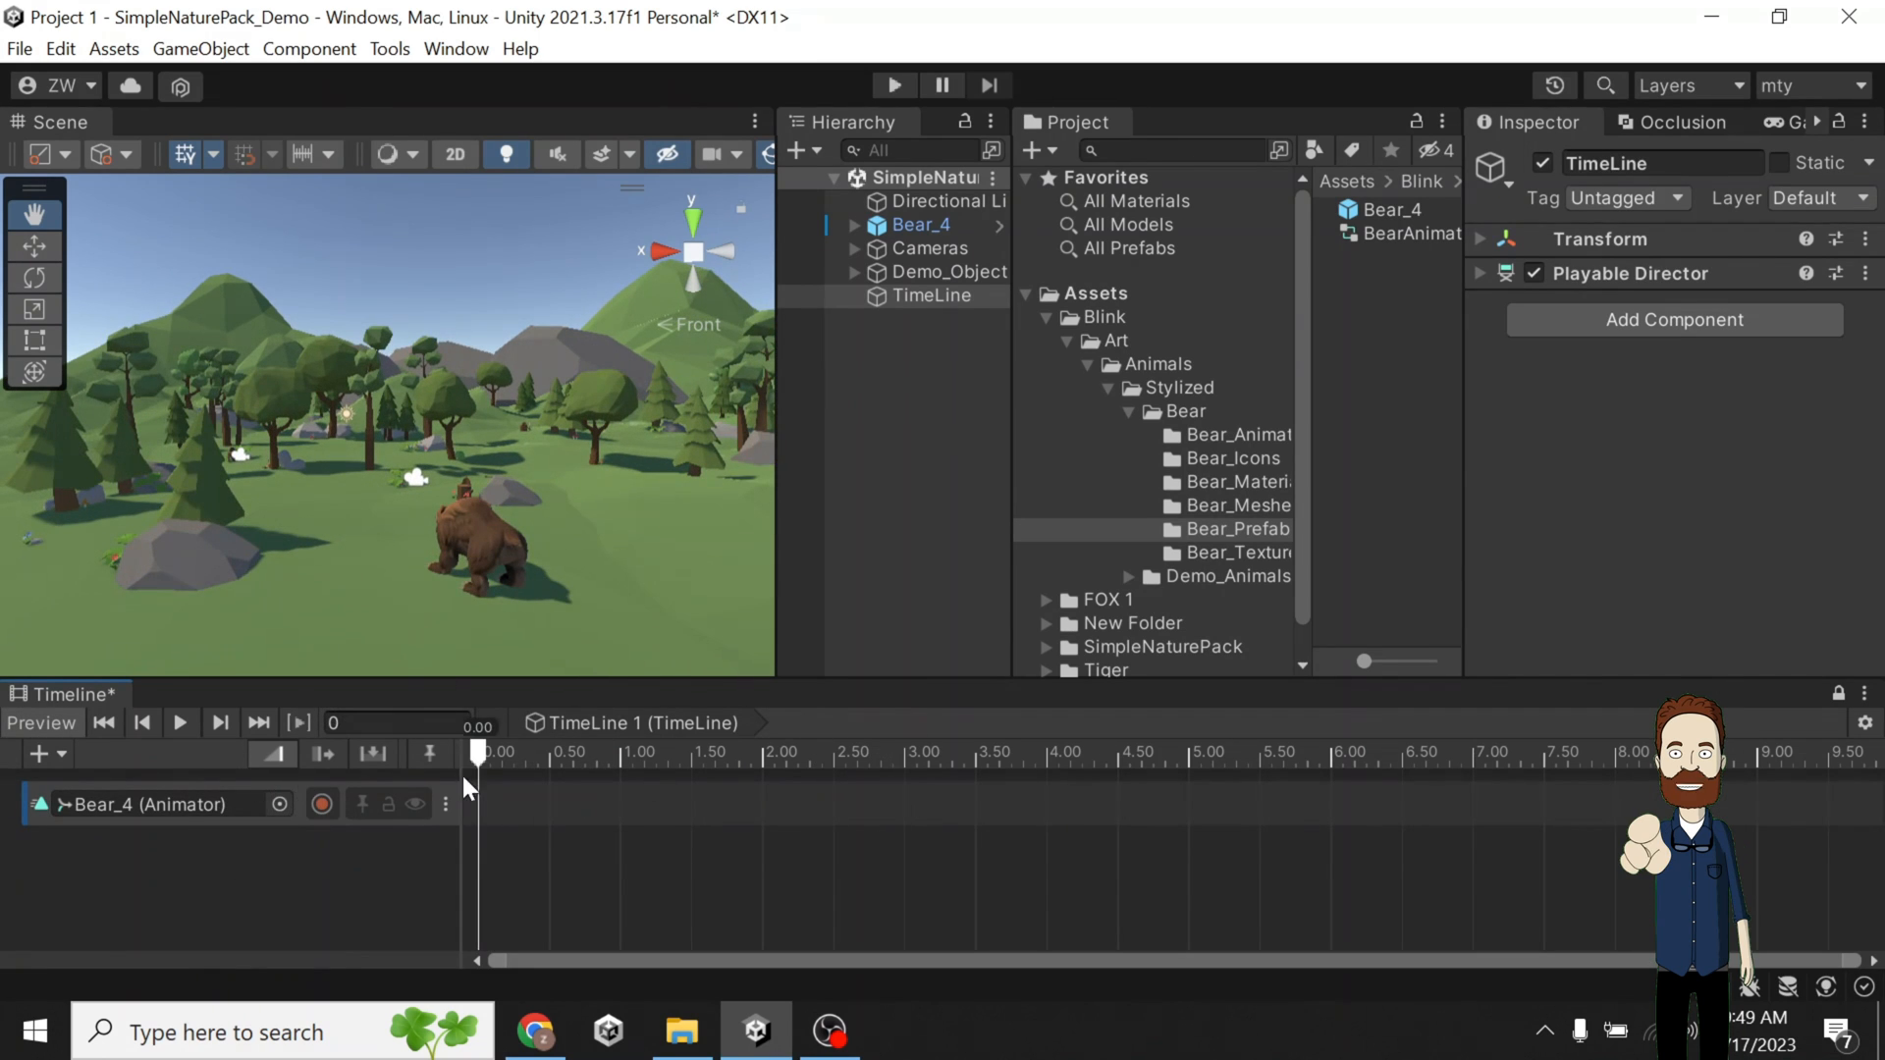
{"action": "mouse_move", "coordinate": [462, 775]}
{"action": "left_mouse_down"}
{"action": "mouse_move", "coordinate": [562, 781]}
{"action": "mouse_move", "coordinate": [461, 775]}
{"action": "left_mouse_up"}
{"action": "scroll", "coordinate": [349, 623], "scroll_direction": "down", "scroll_amount": 2}
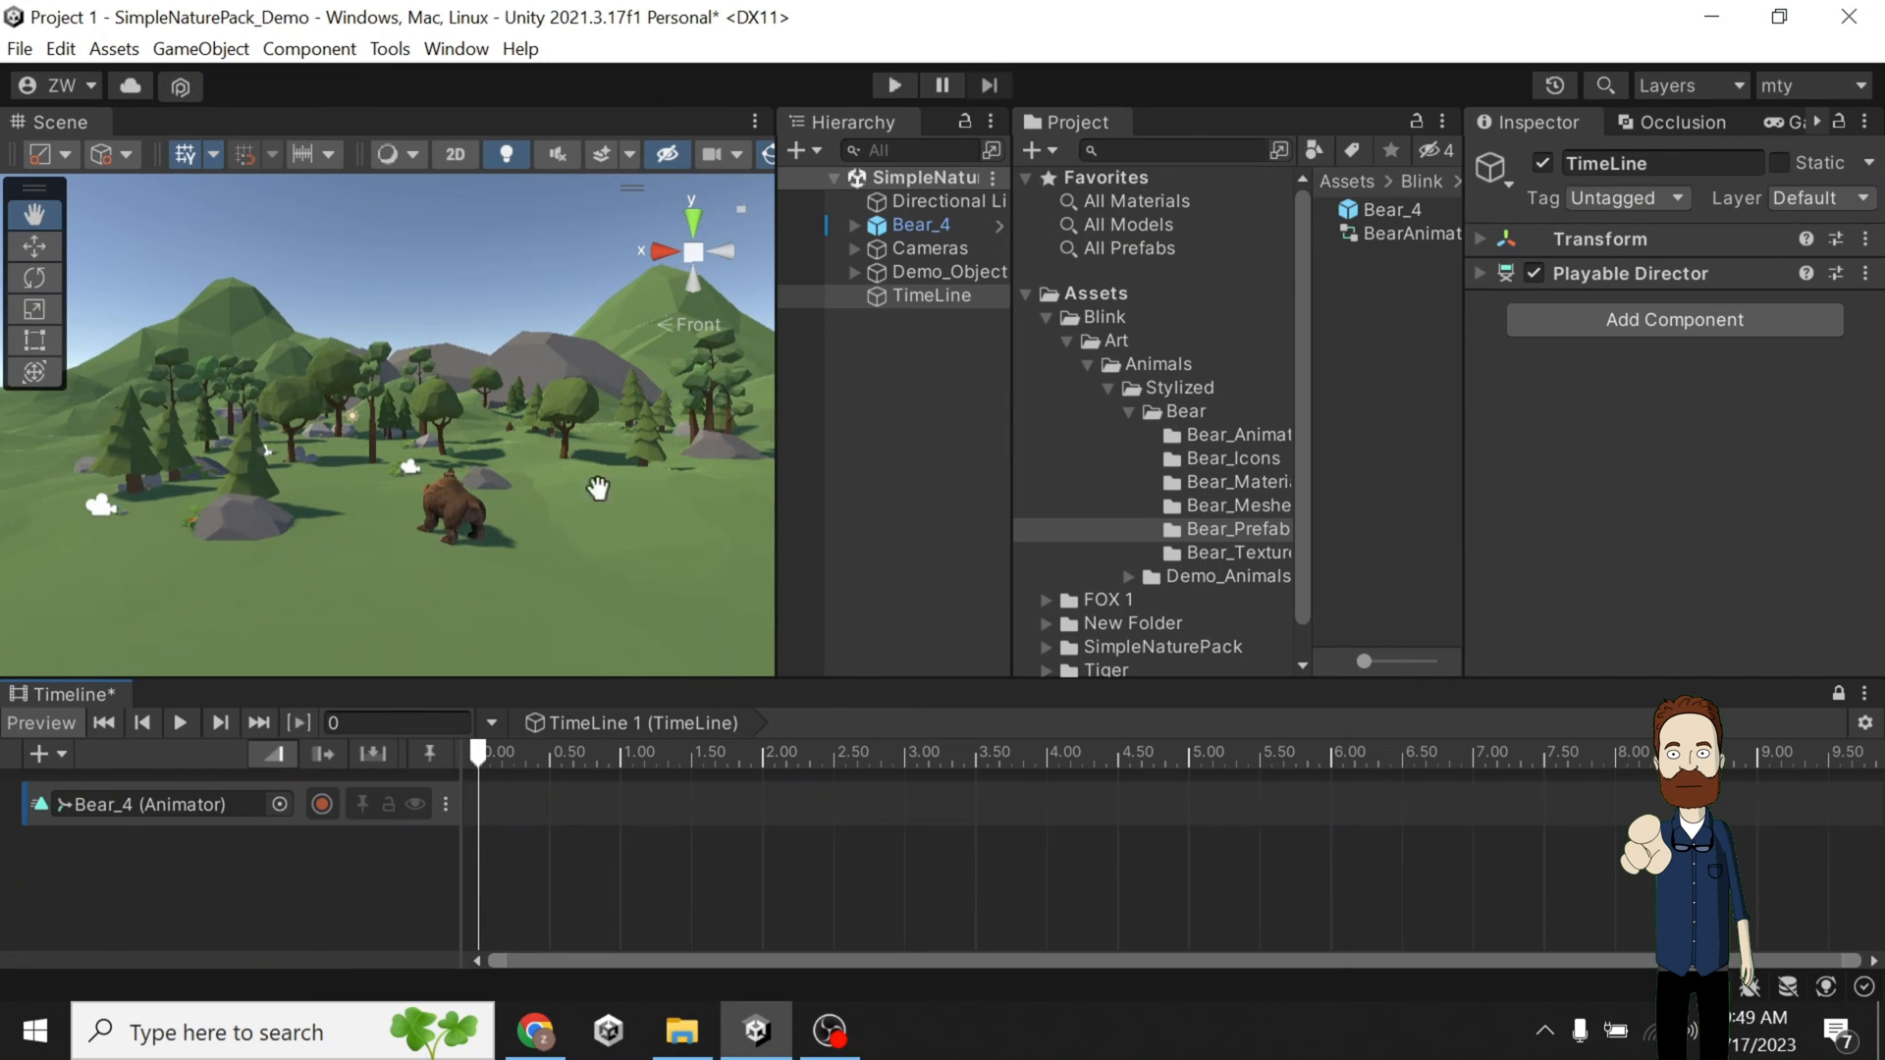
Place the tiger_idle model from the Tiger folder beside the bear and add an animation track for it.
{"action": "left_click", "coordinate": [1044, 318]}
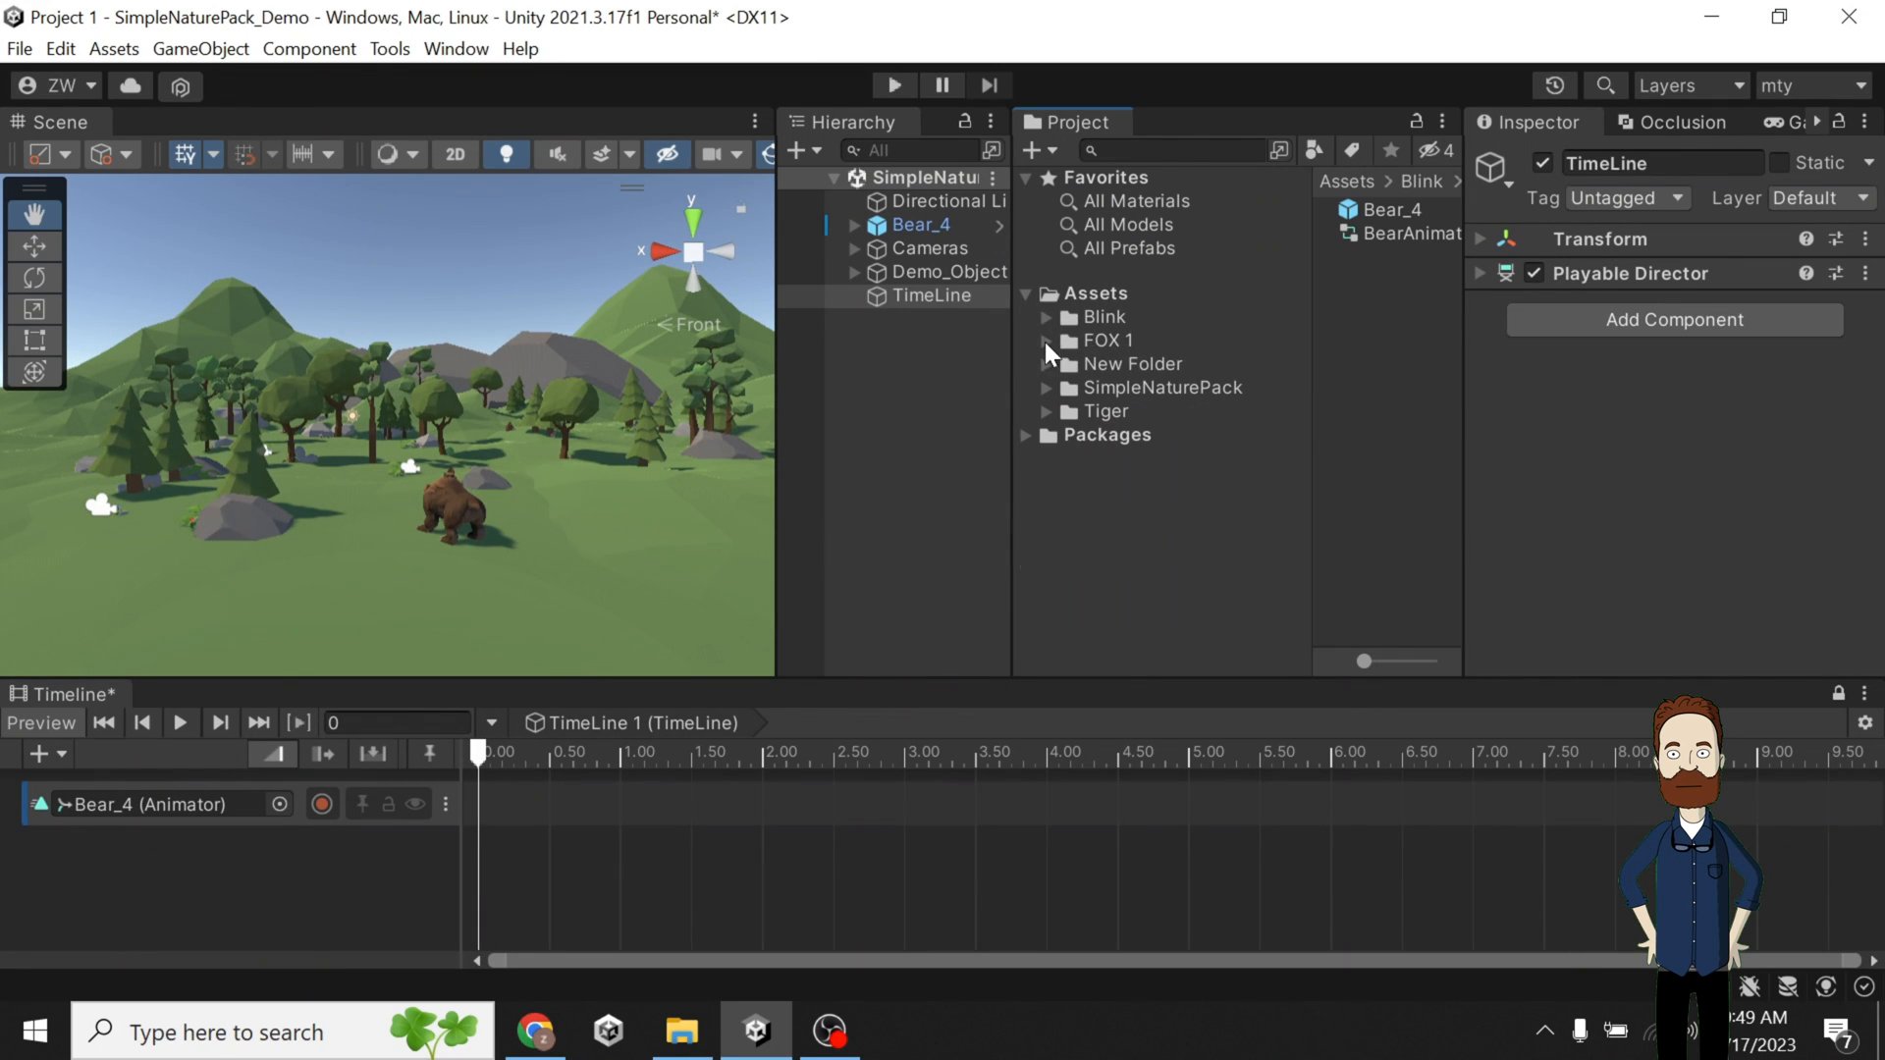
{"action": "left_click", "coordinate": [1046, 411]}
{"action": "left_click", "coordinate": [1107, 415]}
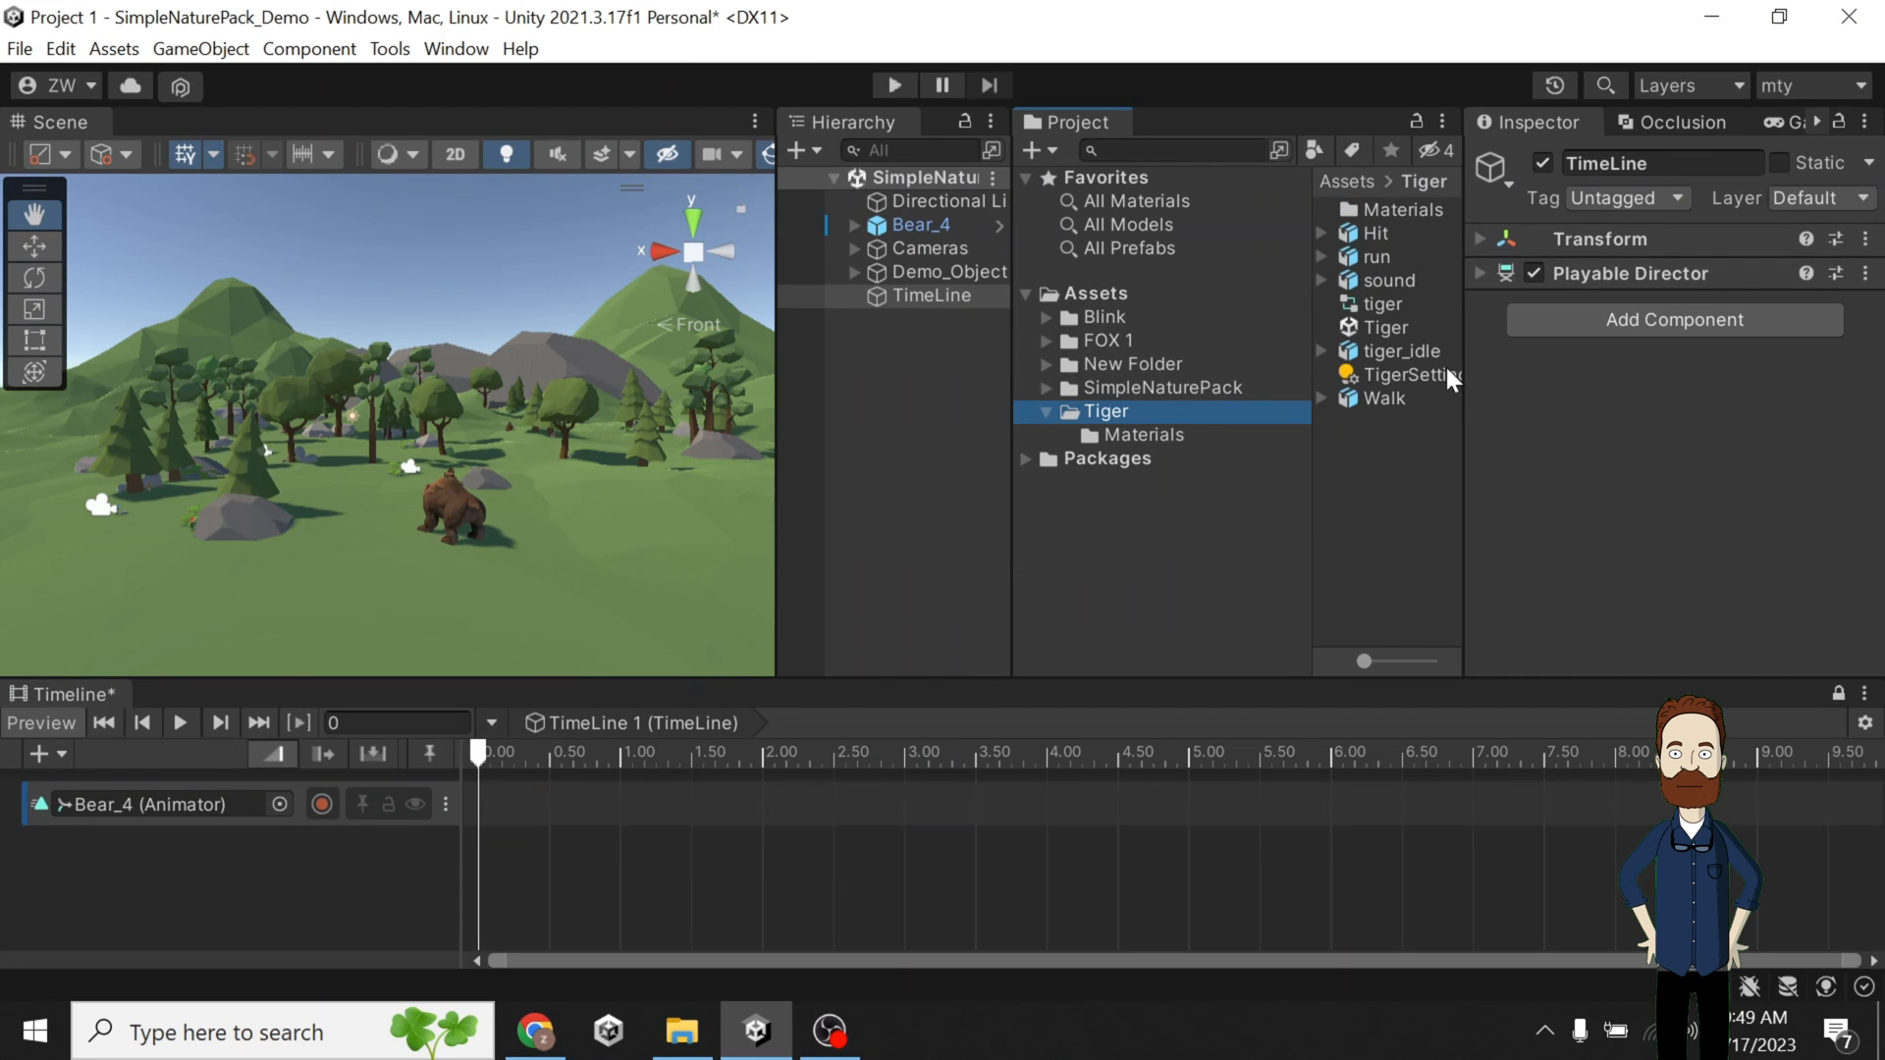
{"action": "left_click_drag", "start_coordinate": [1384, 351], "coordinate": [368, 554]}
{"action": "left_click_drag", "start_coordinate": [907, 230], "coordinate": [98, 846]}
{"action": "left_click", "coordinate": [271, 891]}
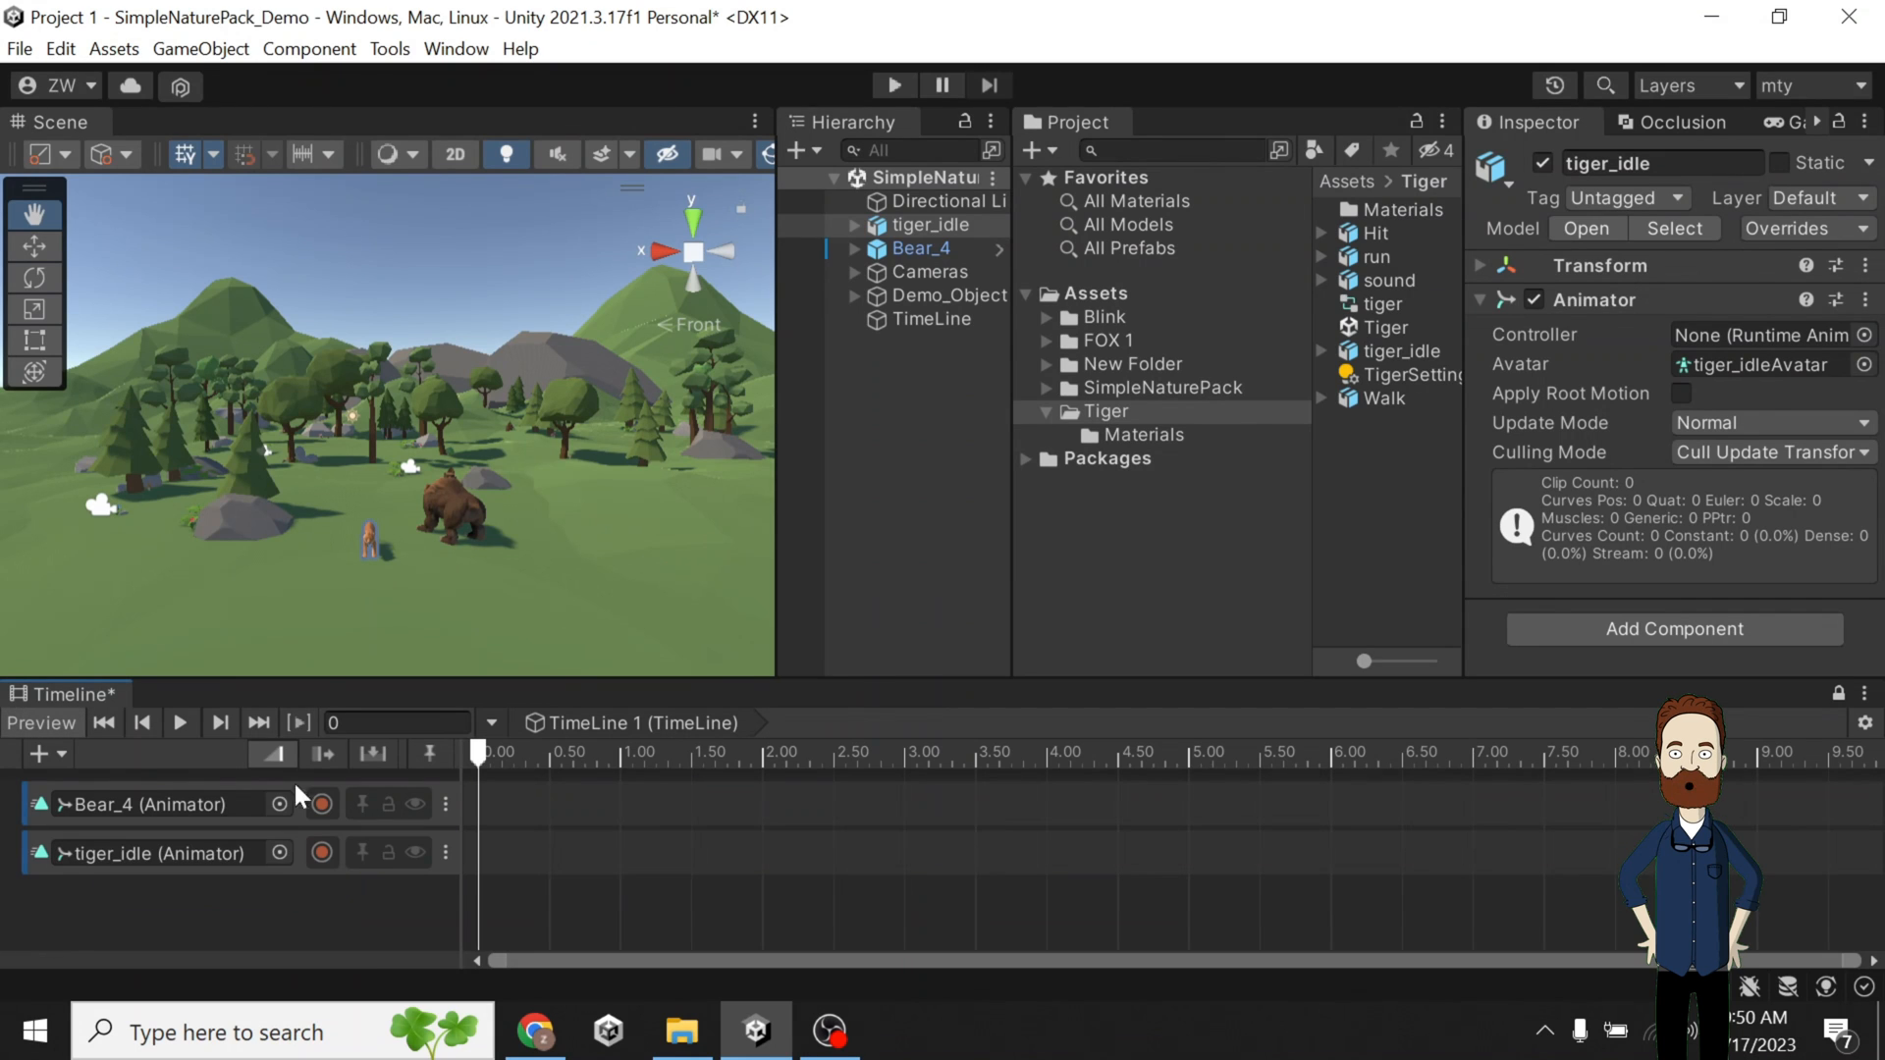
Open the FOX 1 asset folder and make the Timeline window taller.
{"action": "left_click", "coordinate": [1043, 410]}
{"action": "left_click", "coordinate": [1044, 345]}
{"action": "left_click", "coordinate": [1046, 342]}
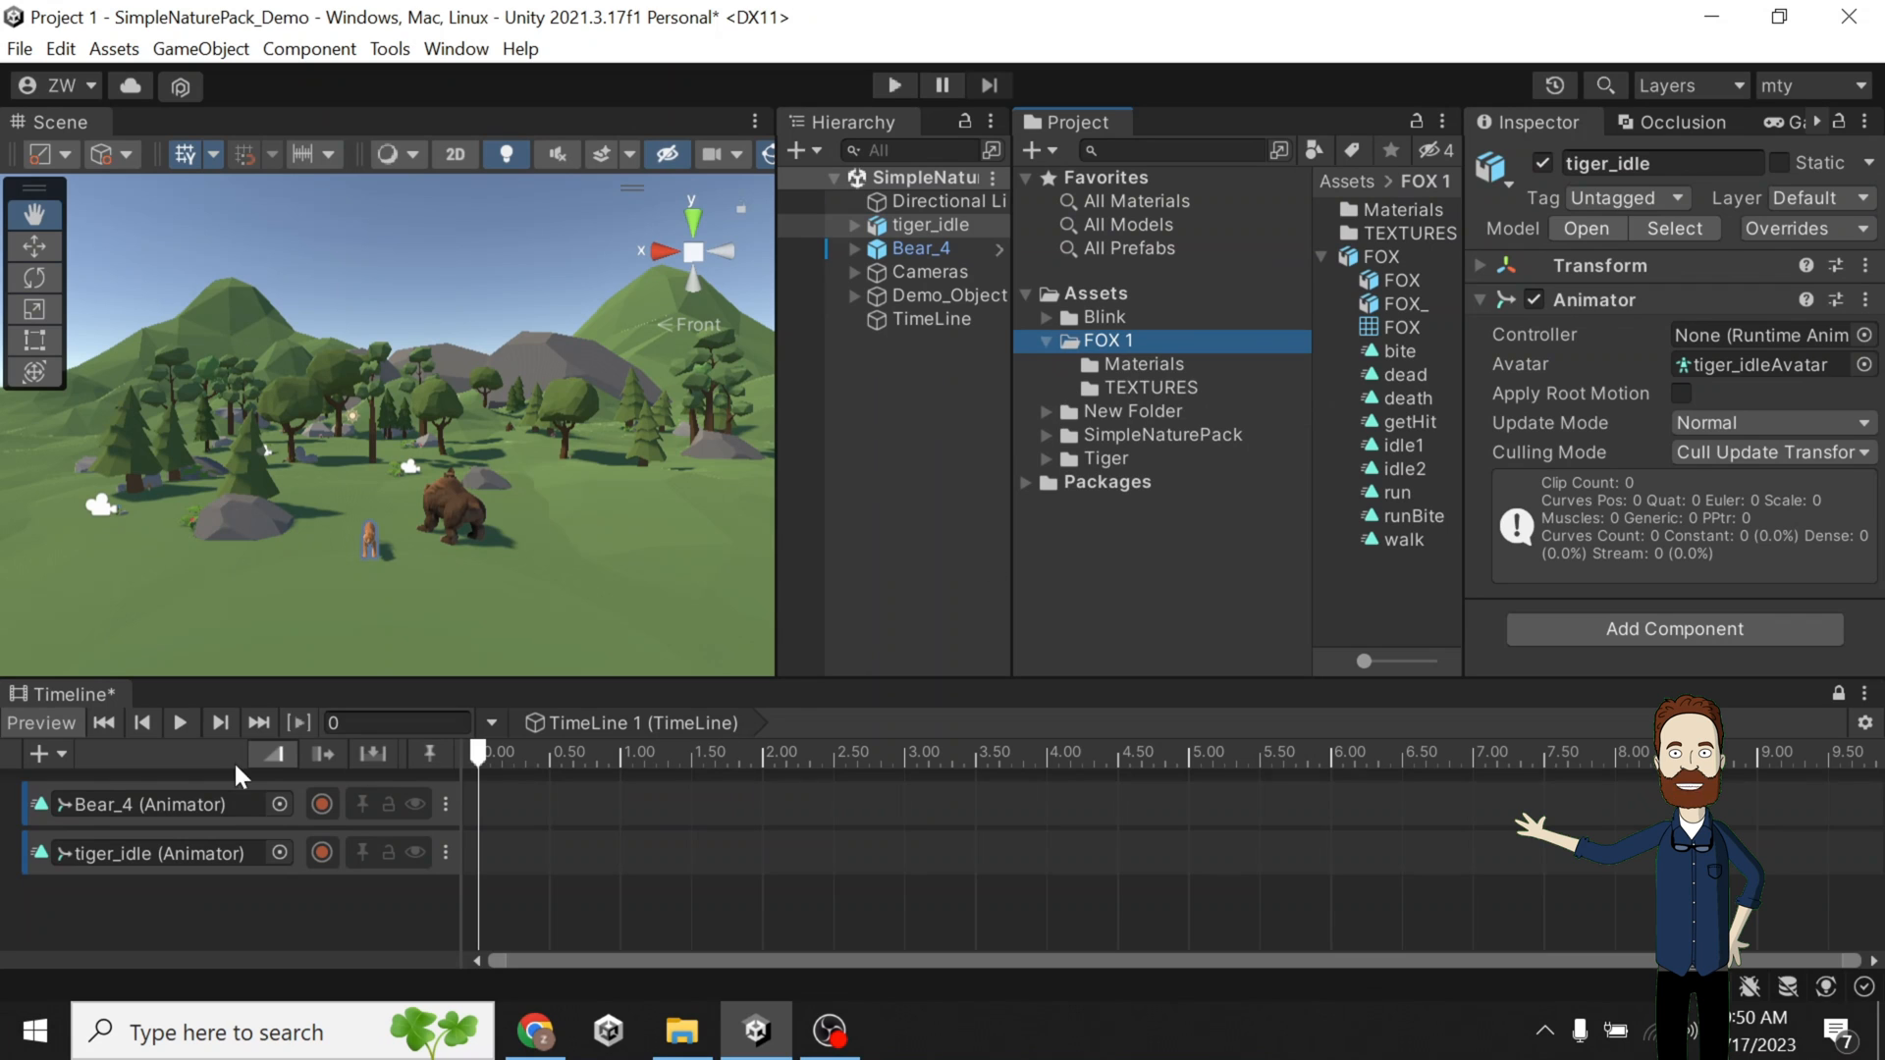
{"action": "left_click_drag", "start_coordinate": [362, 685], "coordinate": [374, 601]}
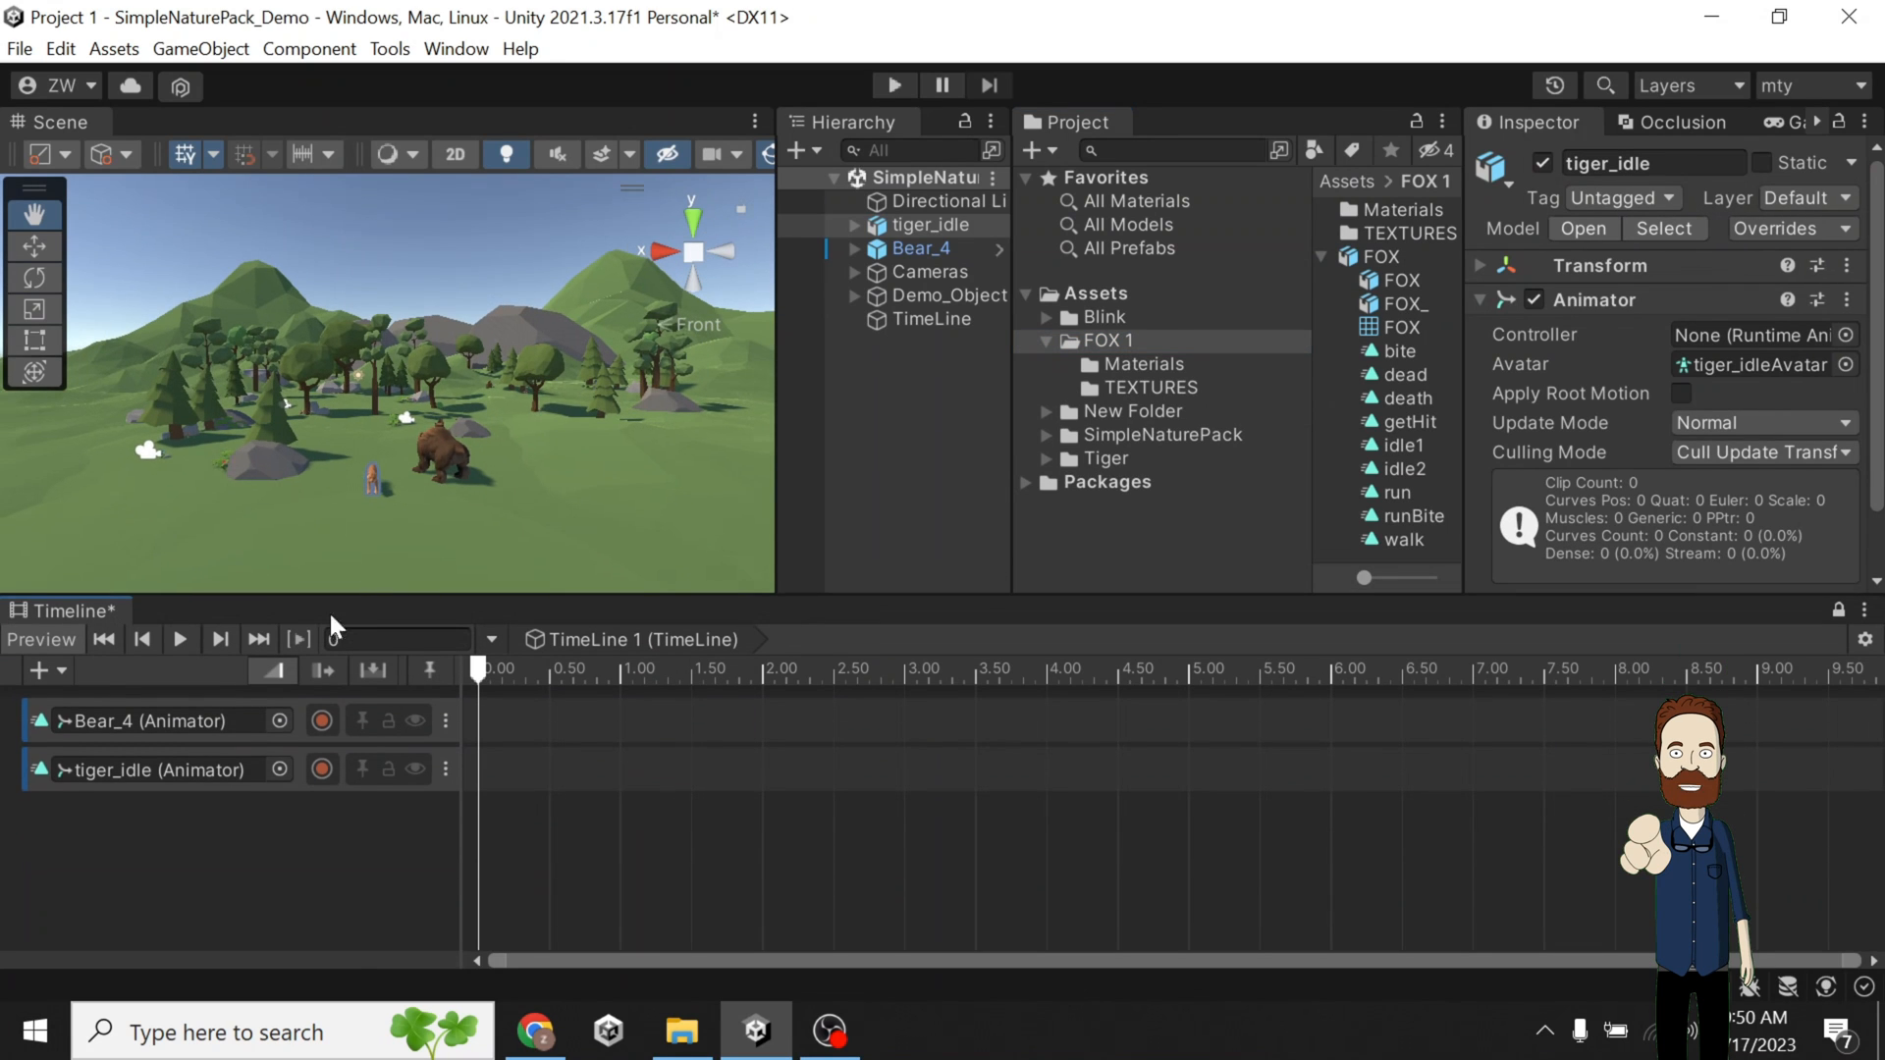
{"action": "left_click", "coordinate": [55, 671]}
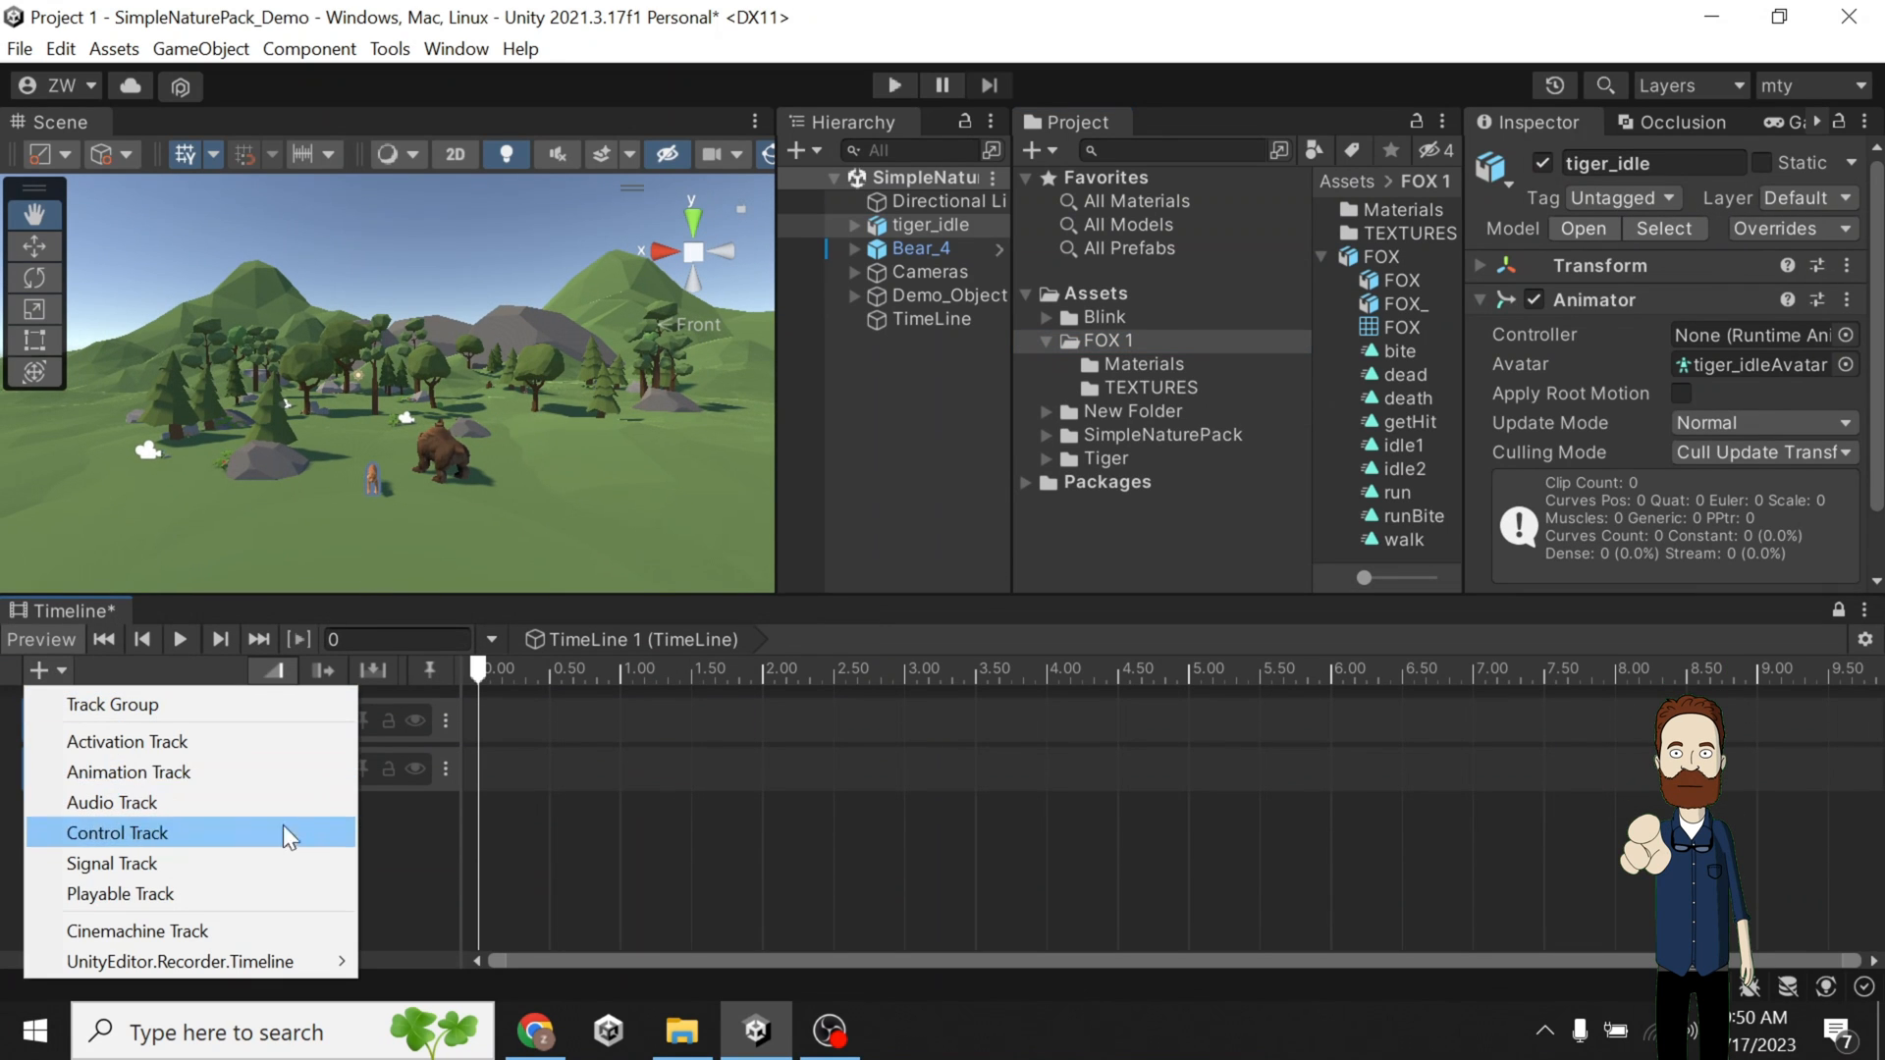
{"action": "left_click", "coordinate": [412, 852]}
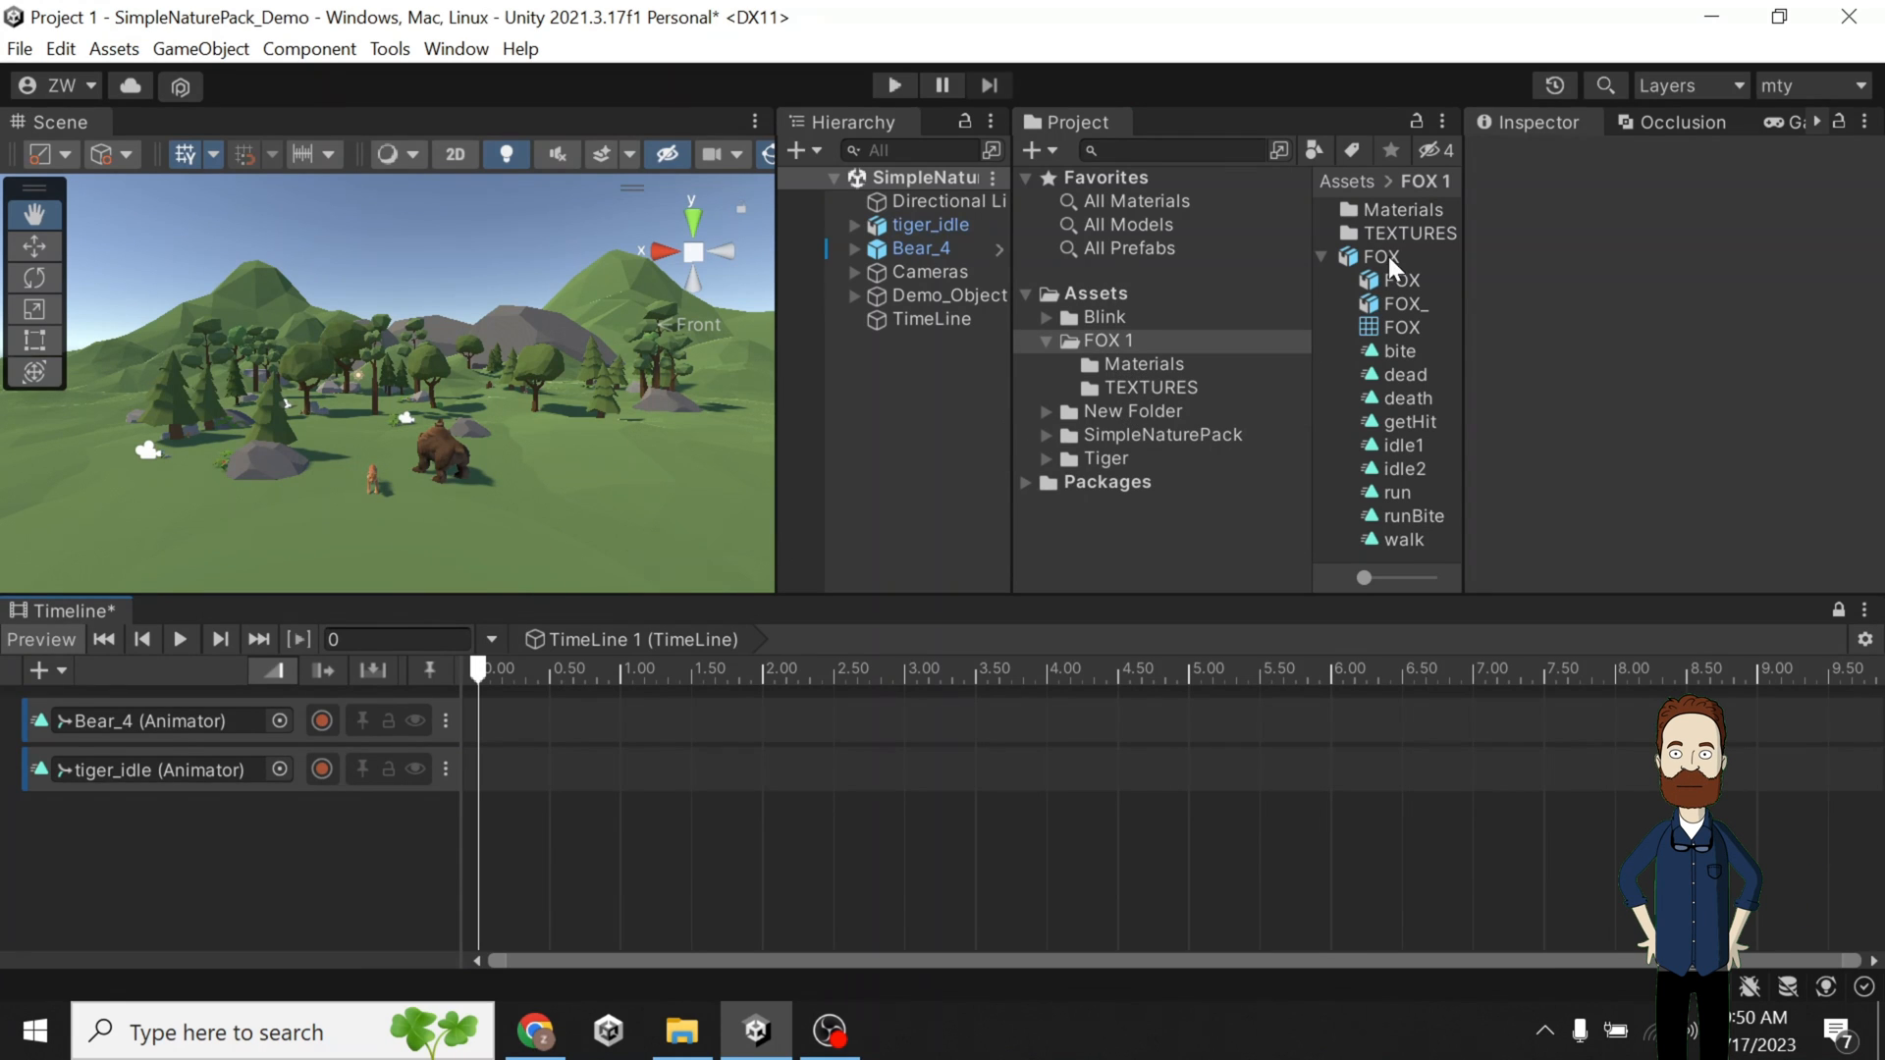
Place the FOX model on the other side of the bear from the tiger and add an animation track for it.
{"action": "left_click_drag", "start_coordinate": [1386, 257], "coordinate": [380, 550]}
{"action": "left_click_drag", "start_coordinate": [504, 473], "coordinate": [504, 474]}
{"action": "left_click_drag", "start_coordinate": [927, 224], "coordinate": [96, 839]}
{"action": "left_click", "coordinate": [169, 884]}
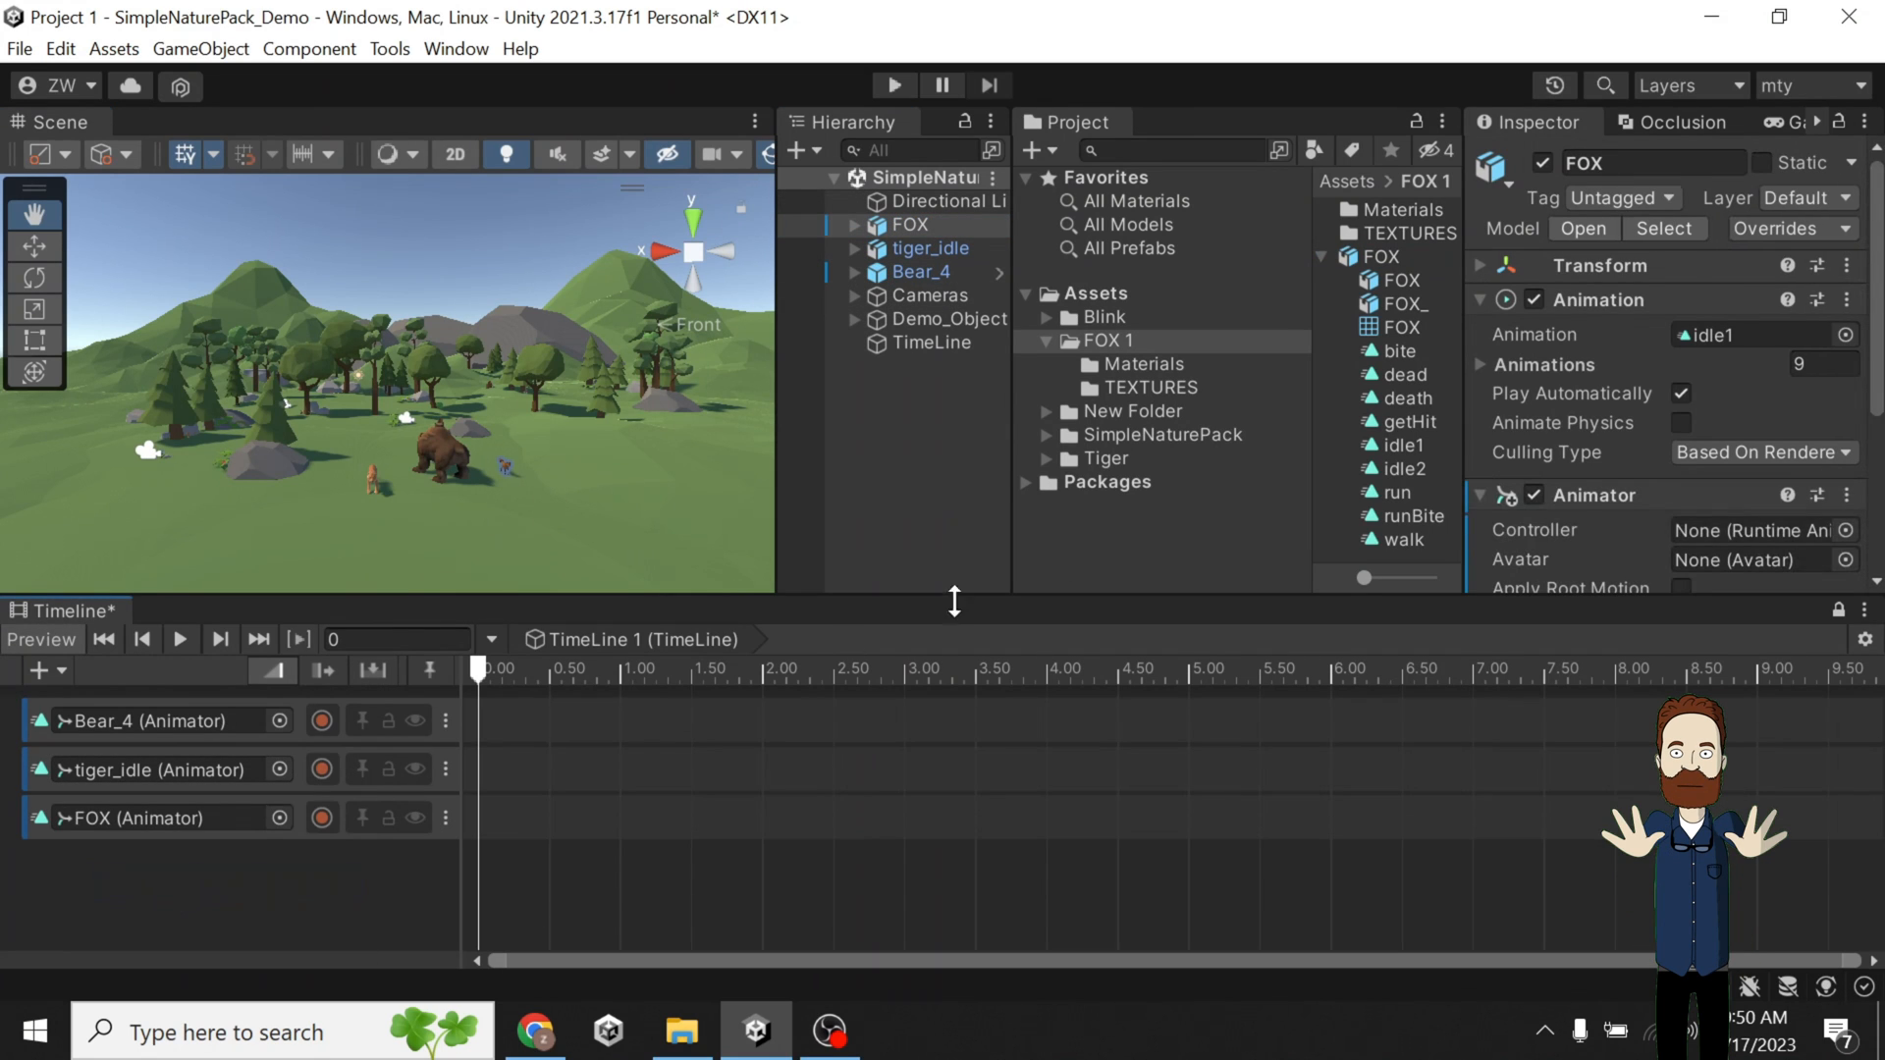
Examine the Animator components of Bear_4 and tiger_idle.
{"action": "left_click", "coordinate": [893, 269]}
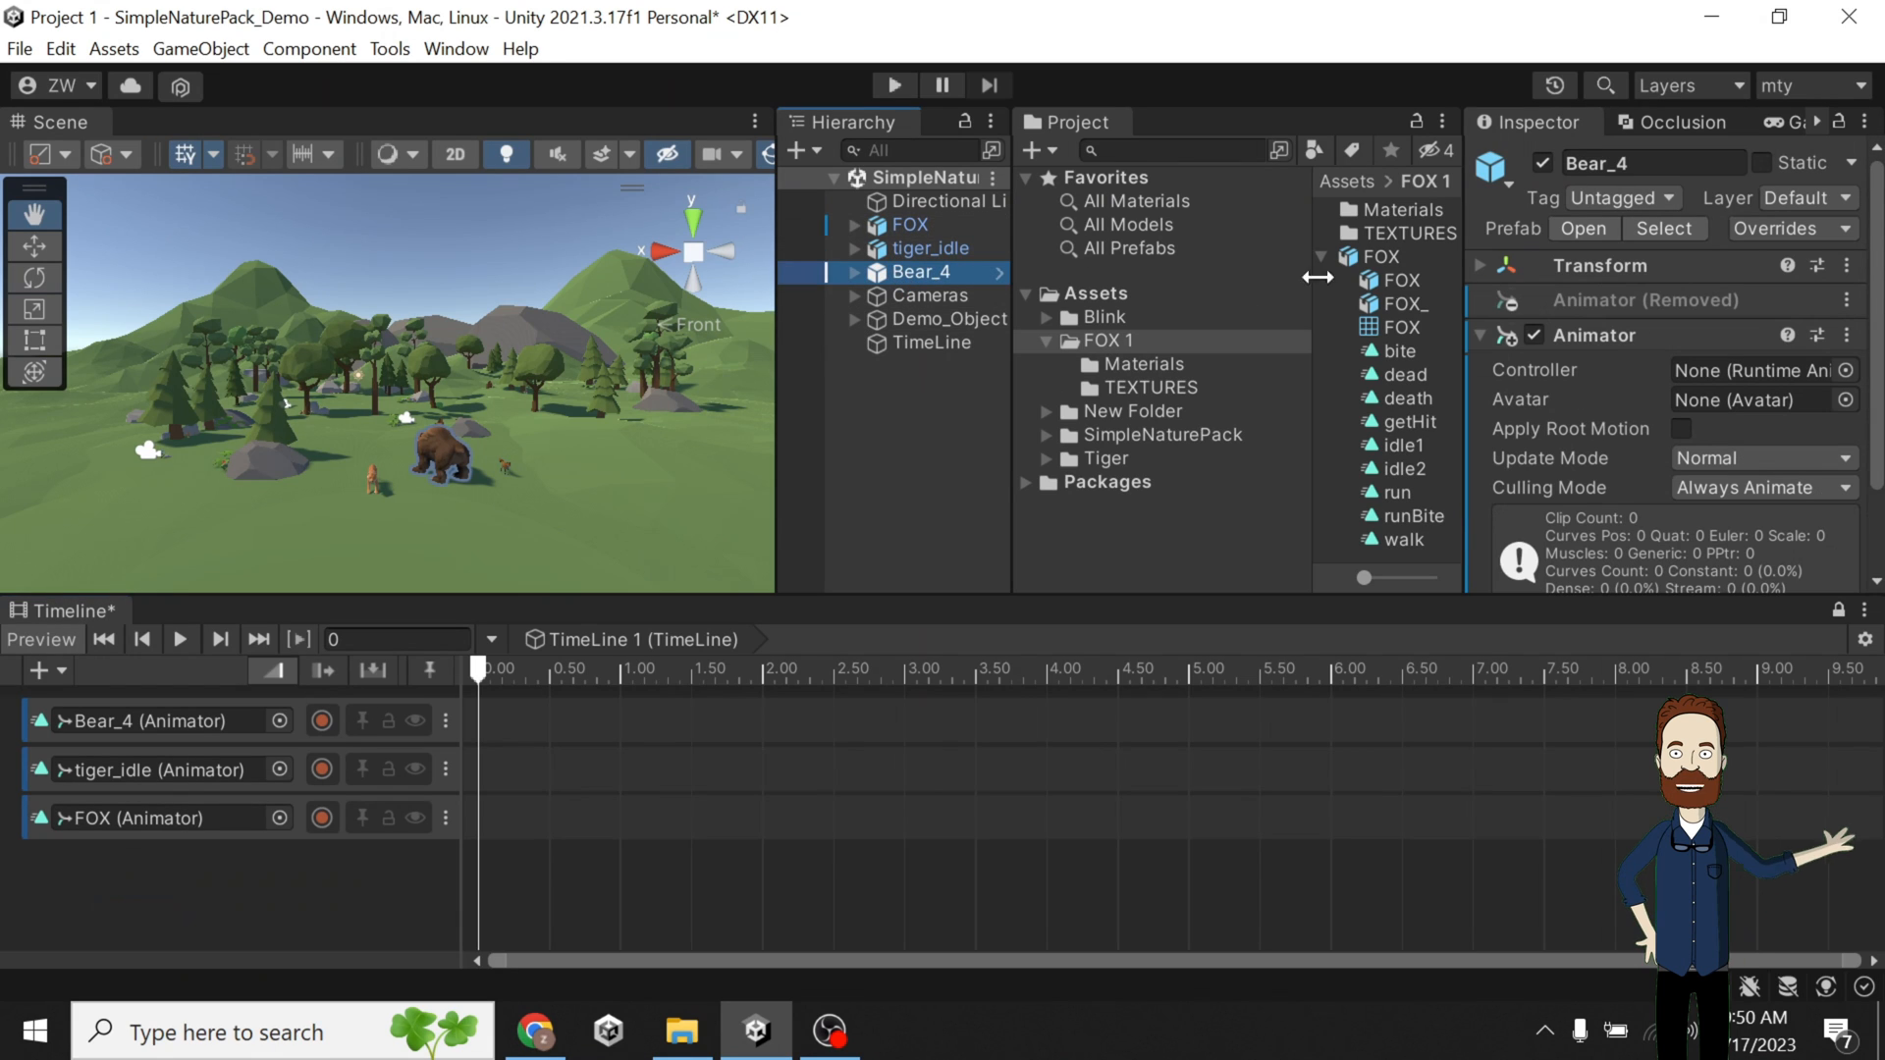
{"action": "left_click", "coordinate": [1474, 335]}
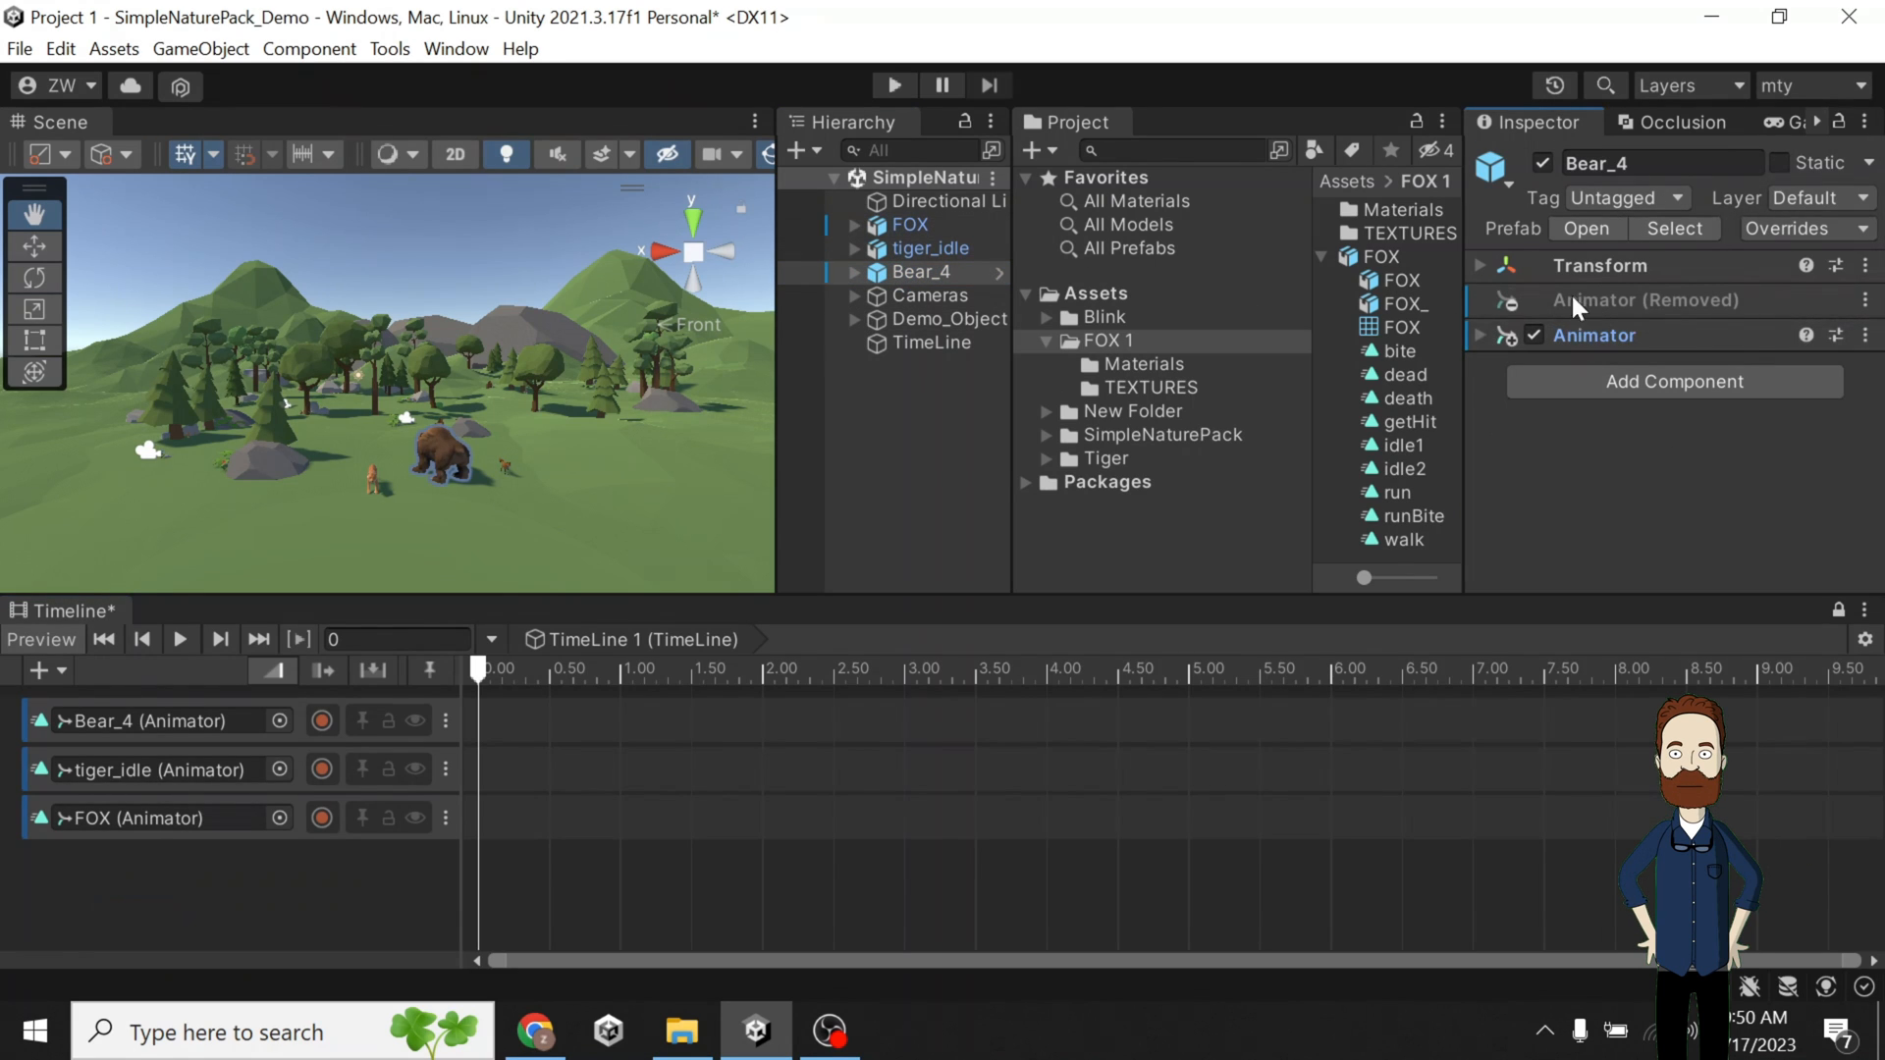
{"action": "left_click", "coordinate": [1481, 335]}
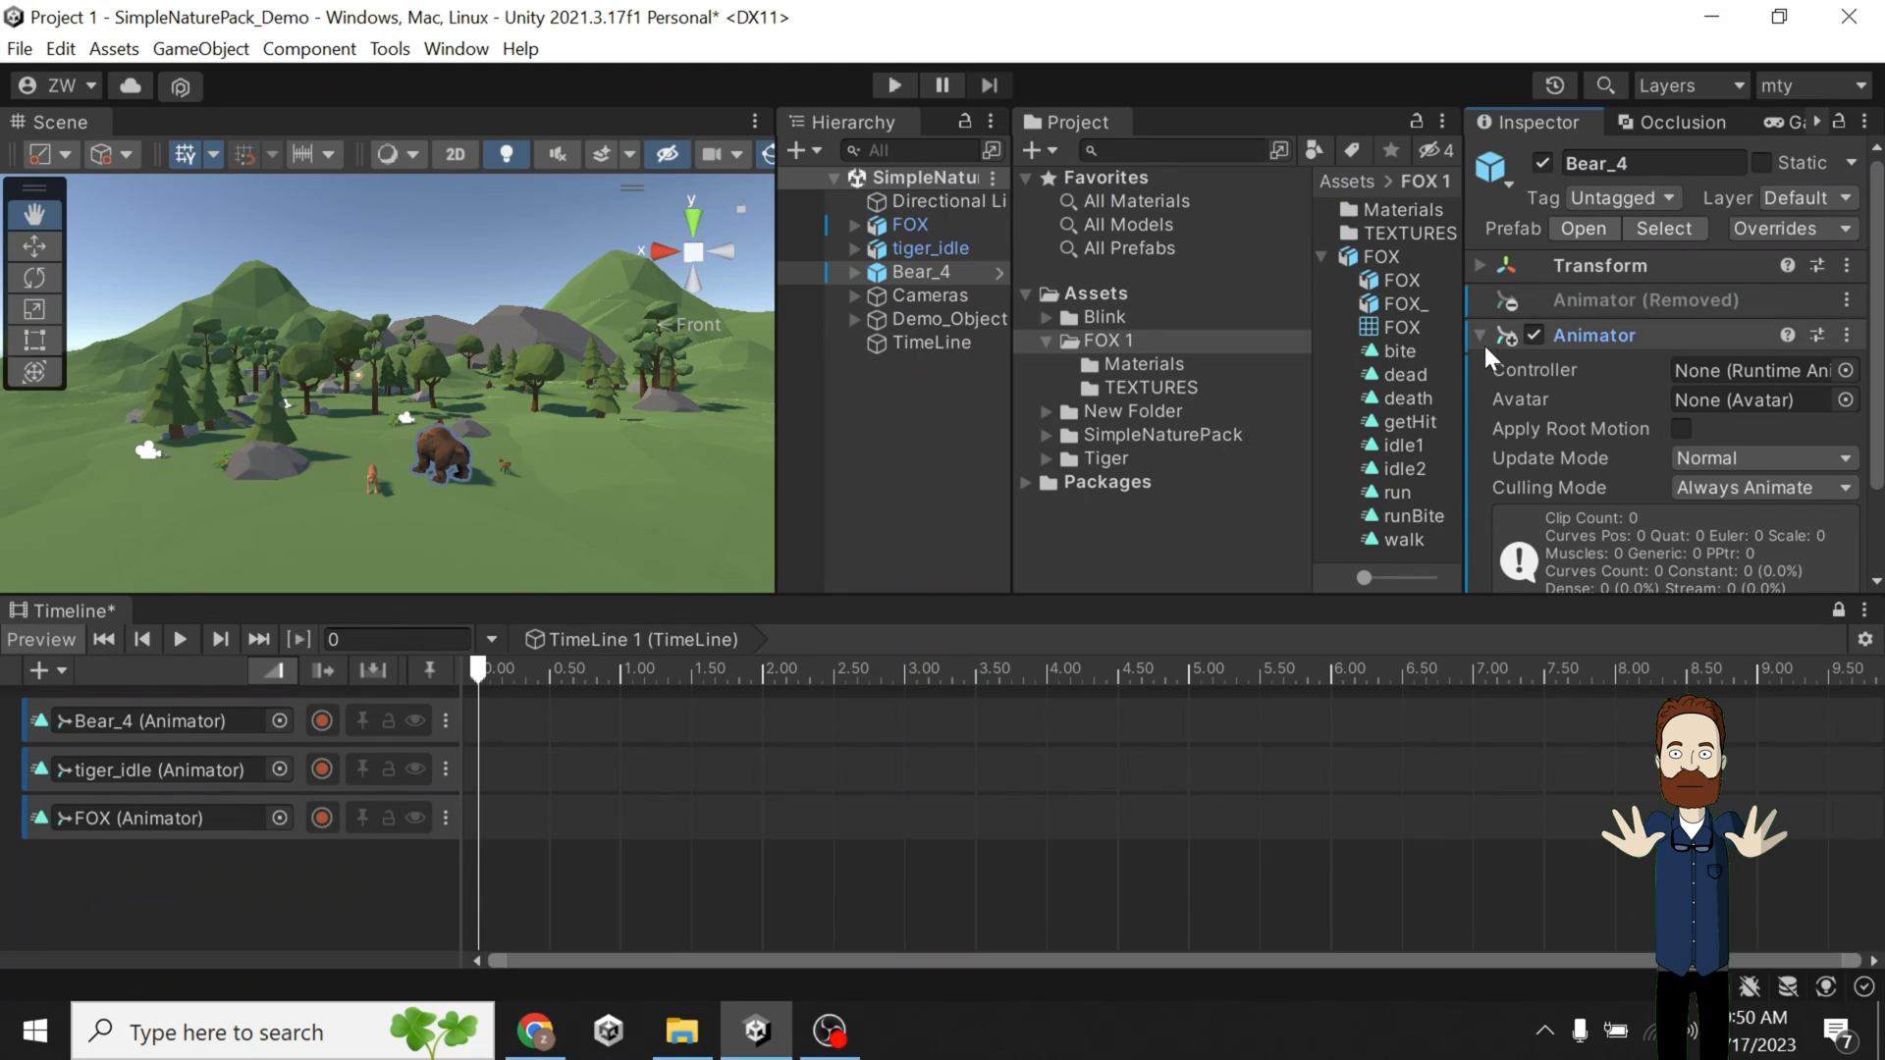
{"action": "left_click", "coordinate": [1480, 335]}
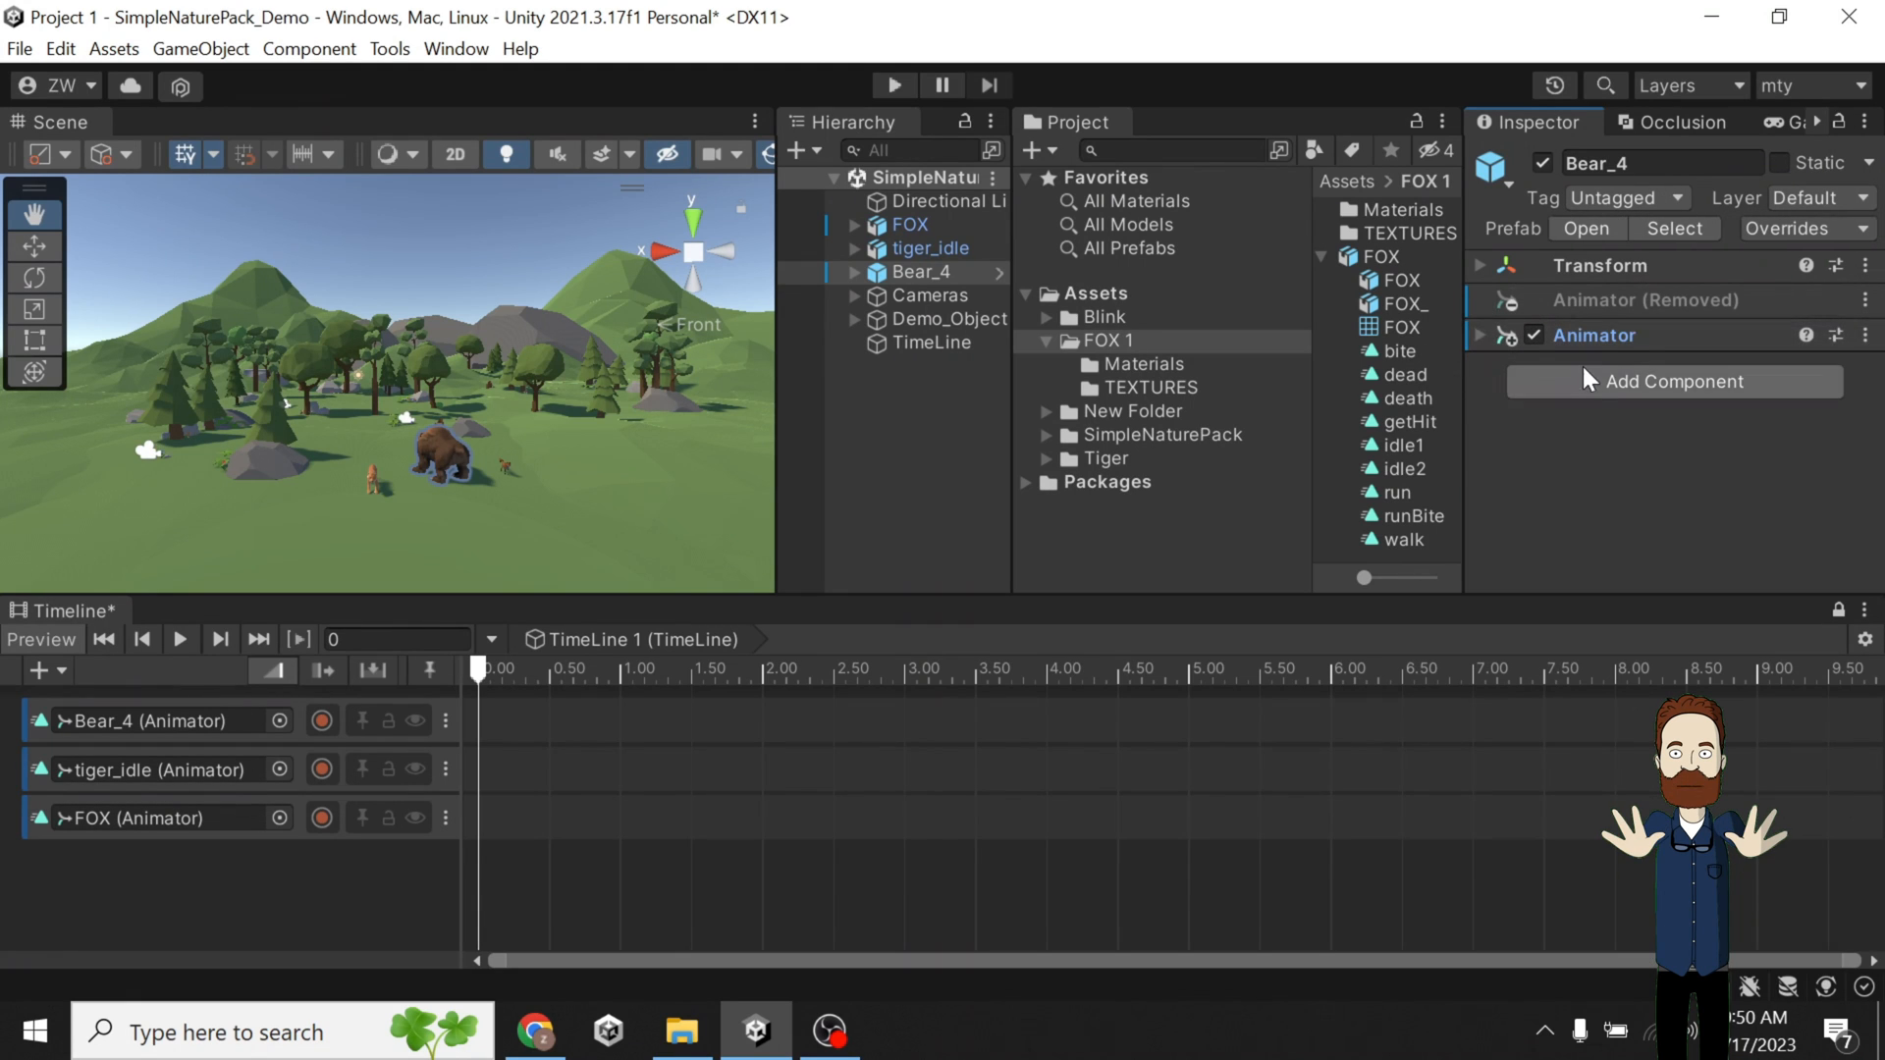
{"action": "left_click", "coordinate": [917, 250]}
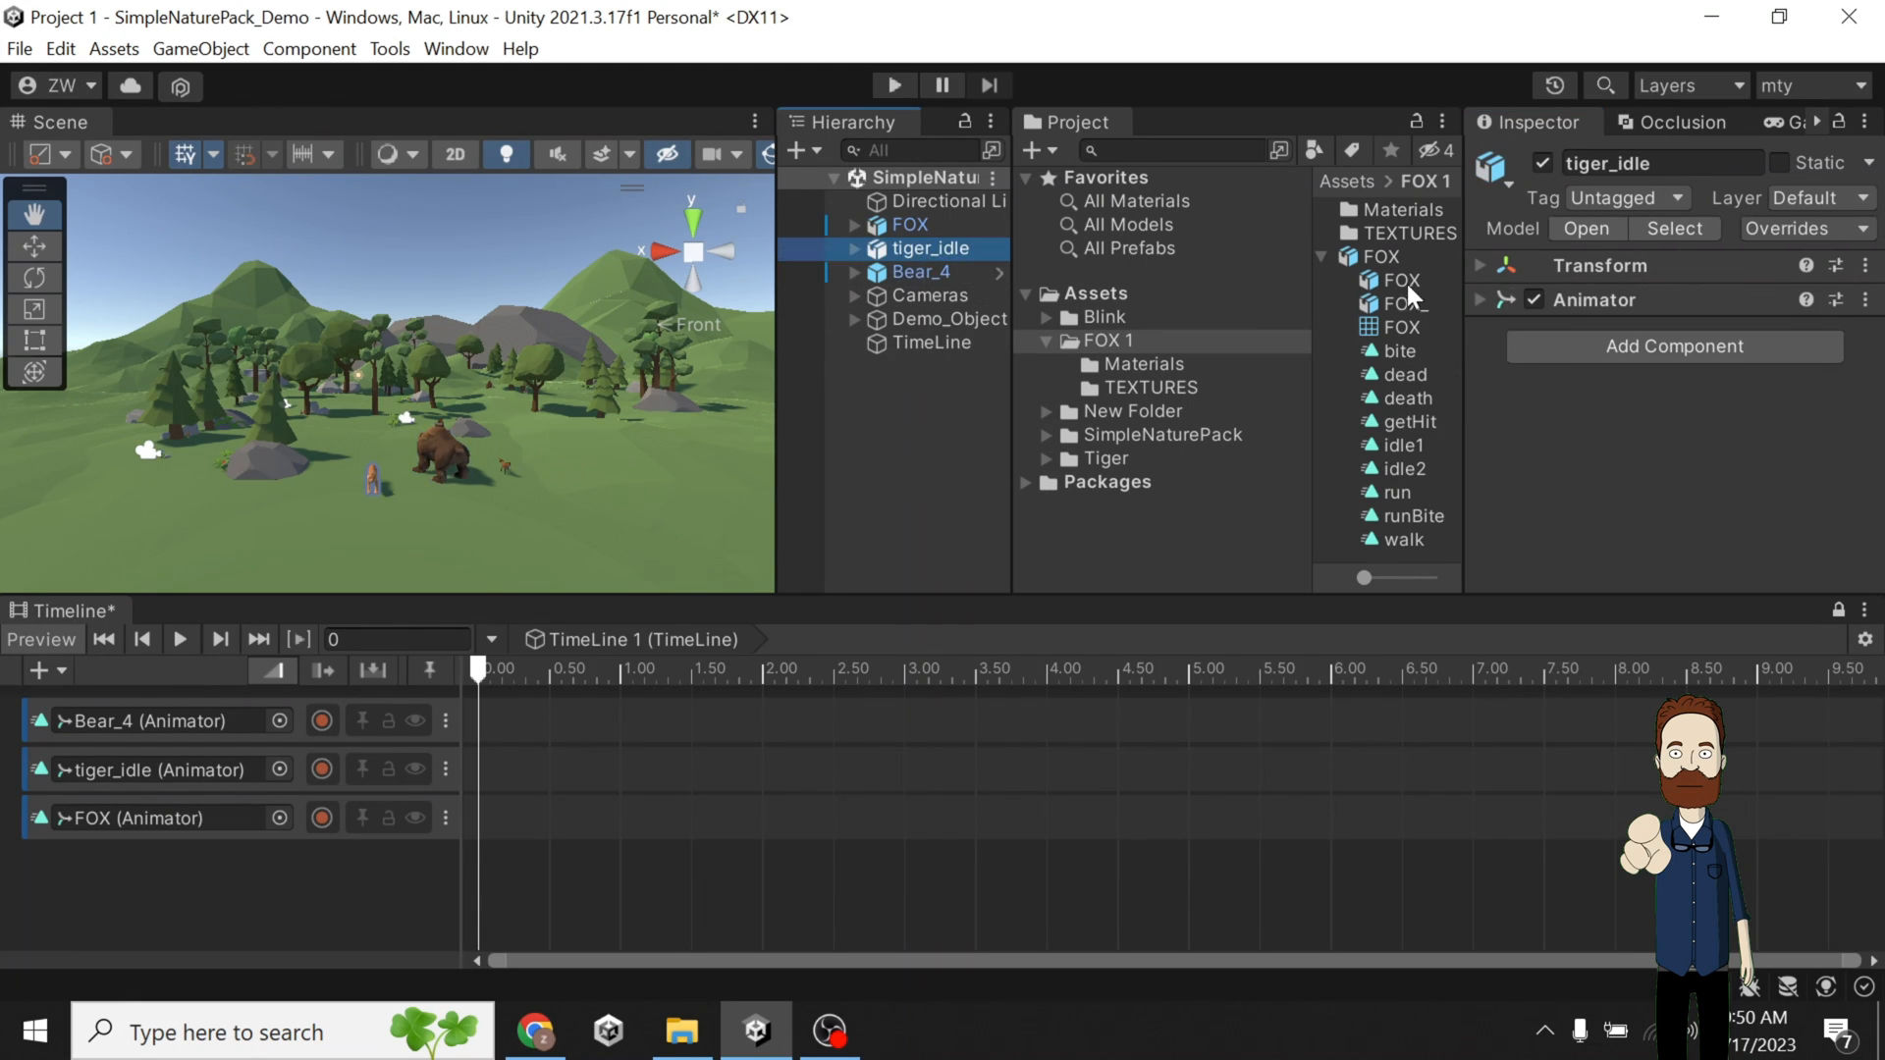
{"action": "left_click", "coordinate": [1478, 299]}
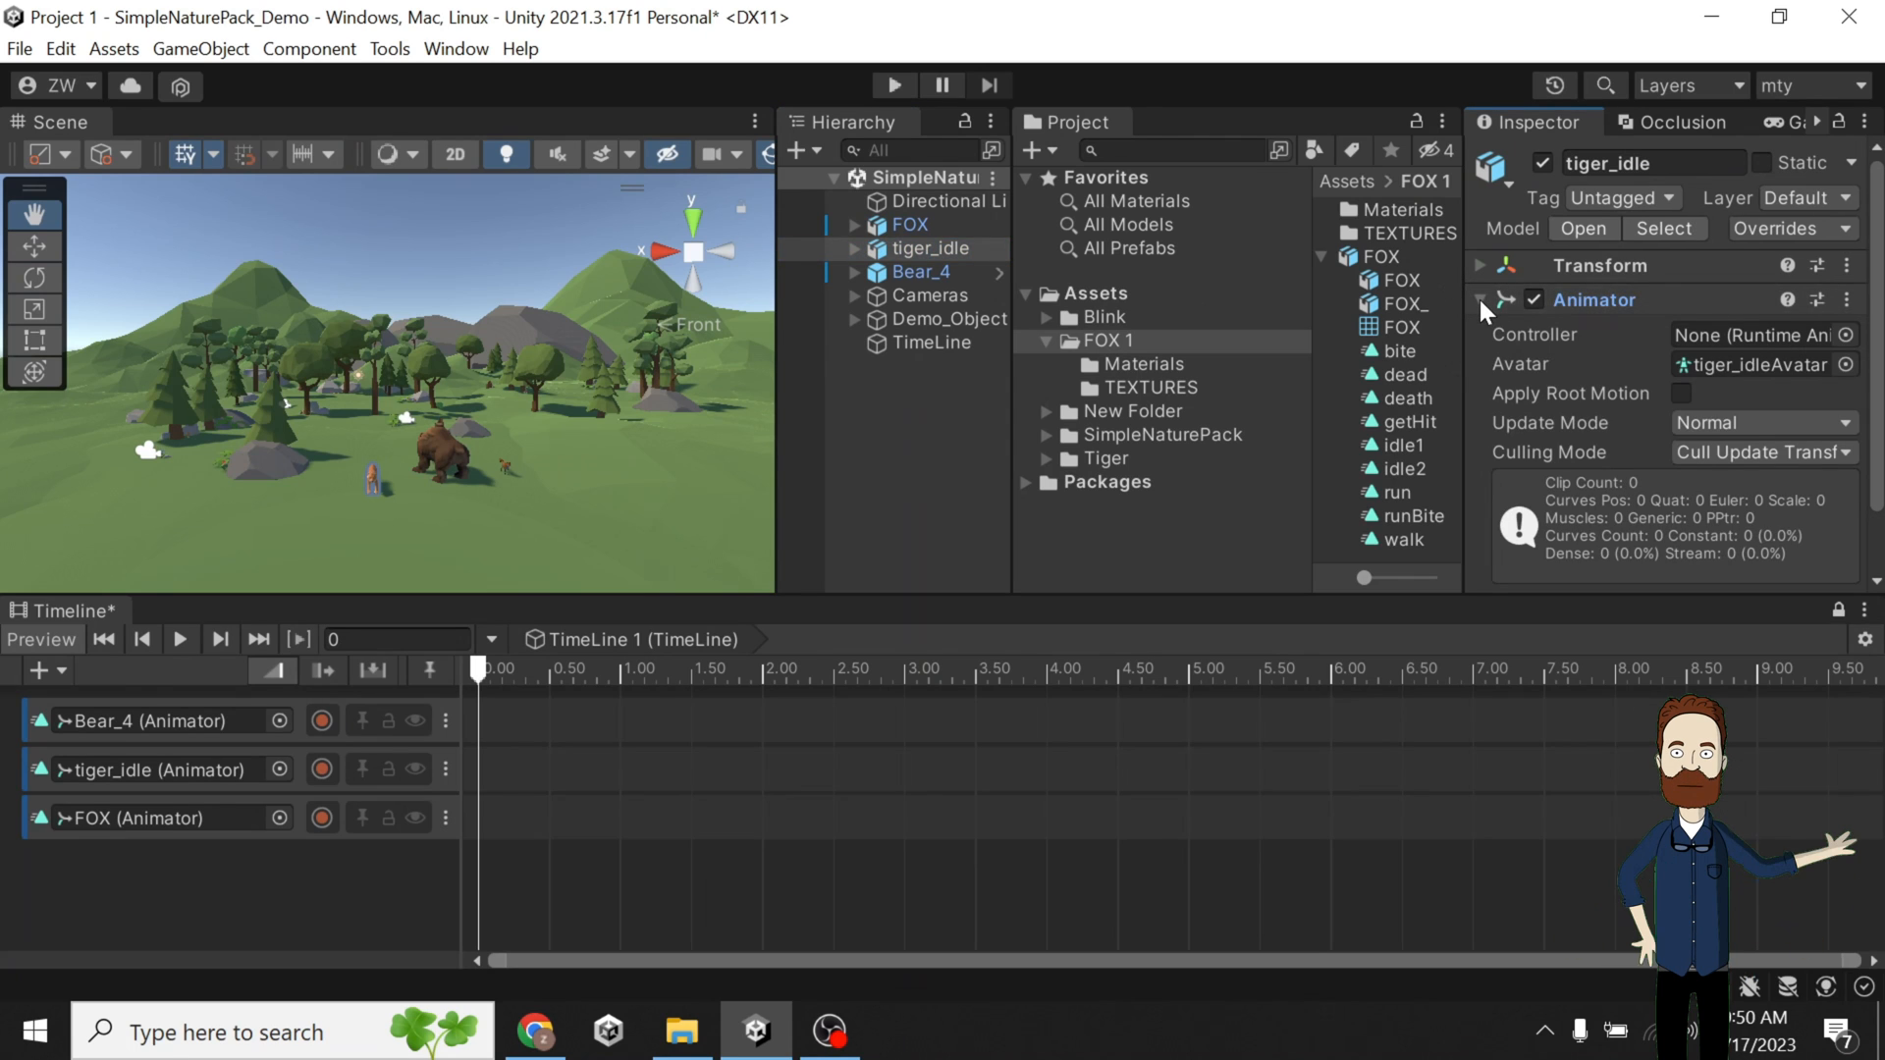
{"action": "left_click", "coordinate": [1478, 299]}
Remove the Animation component from FOX and expand its Animator settings.
{"action": "left_click", "coordinate": [901, 227]}
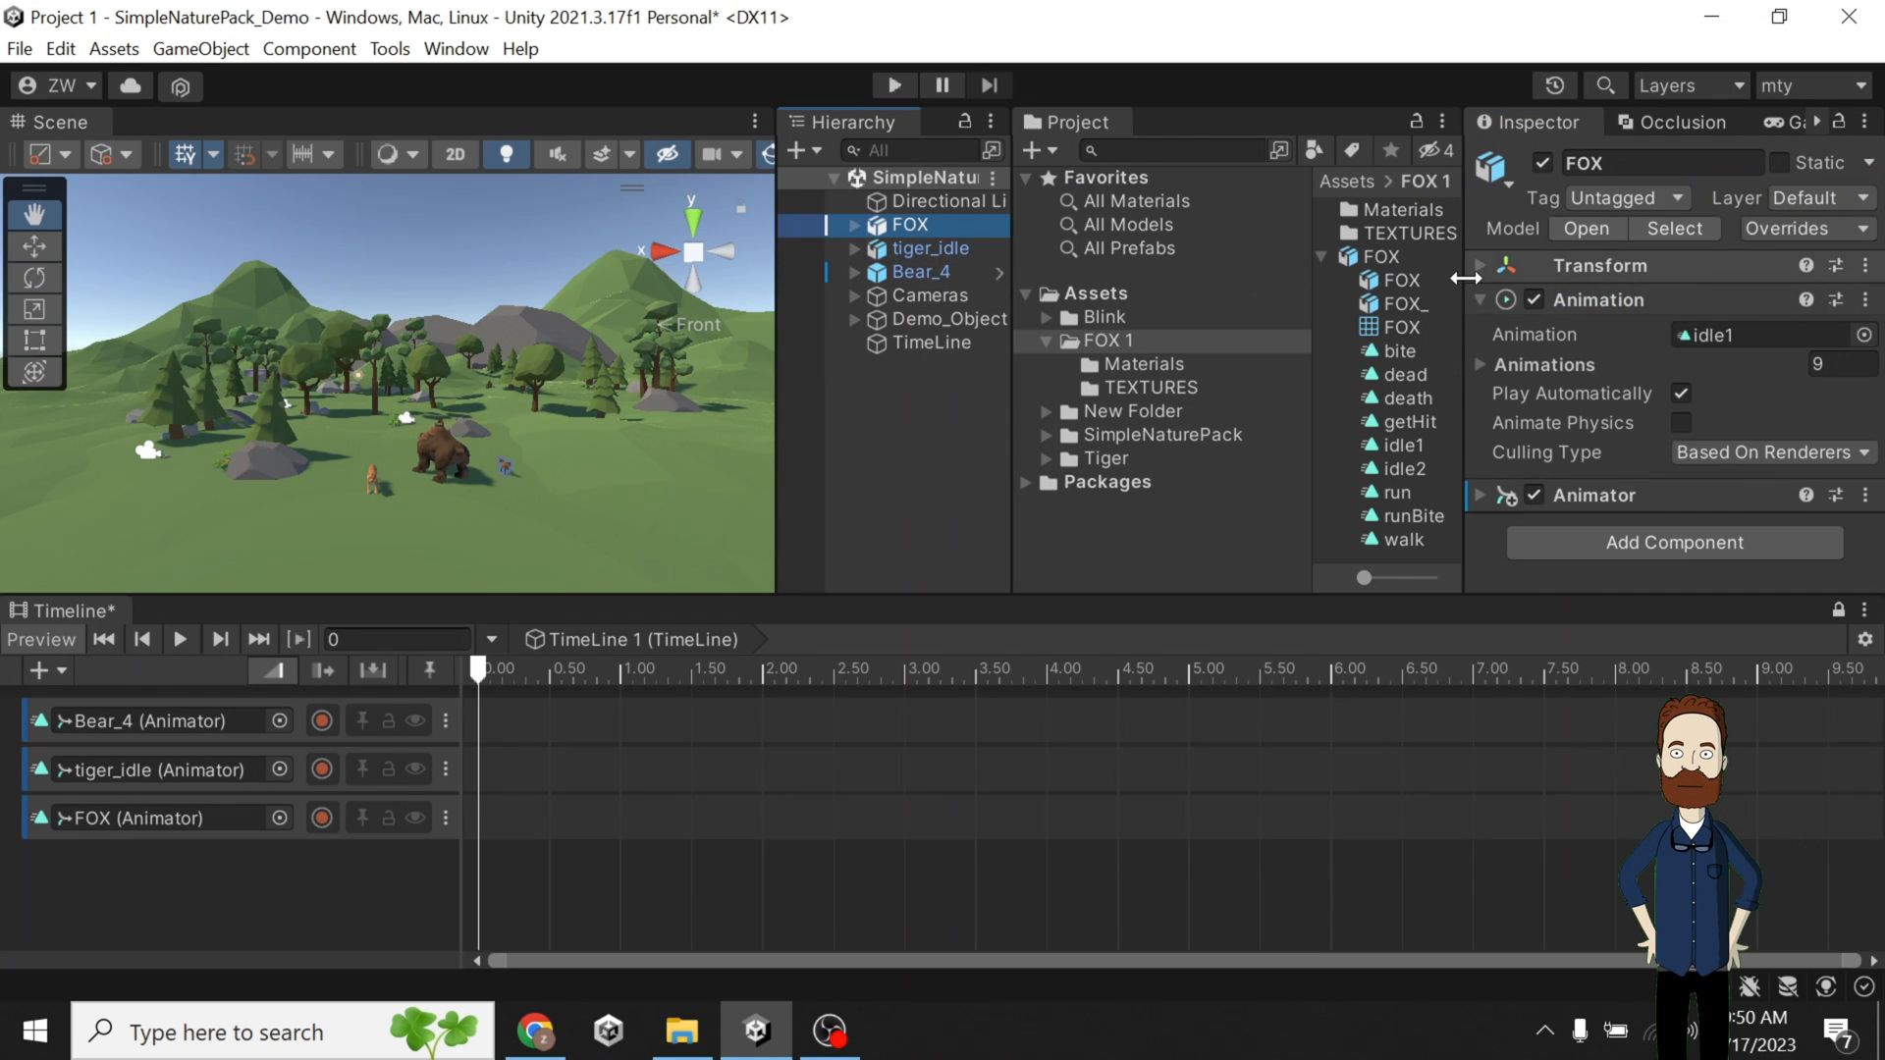
{"action": "left_click", "coordinate": [1866, 300]}
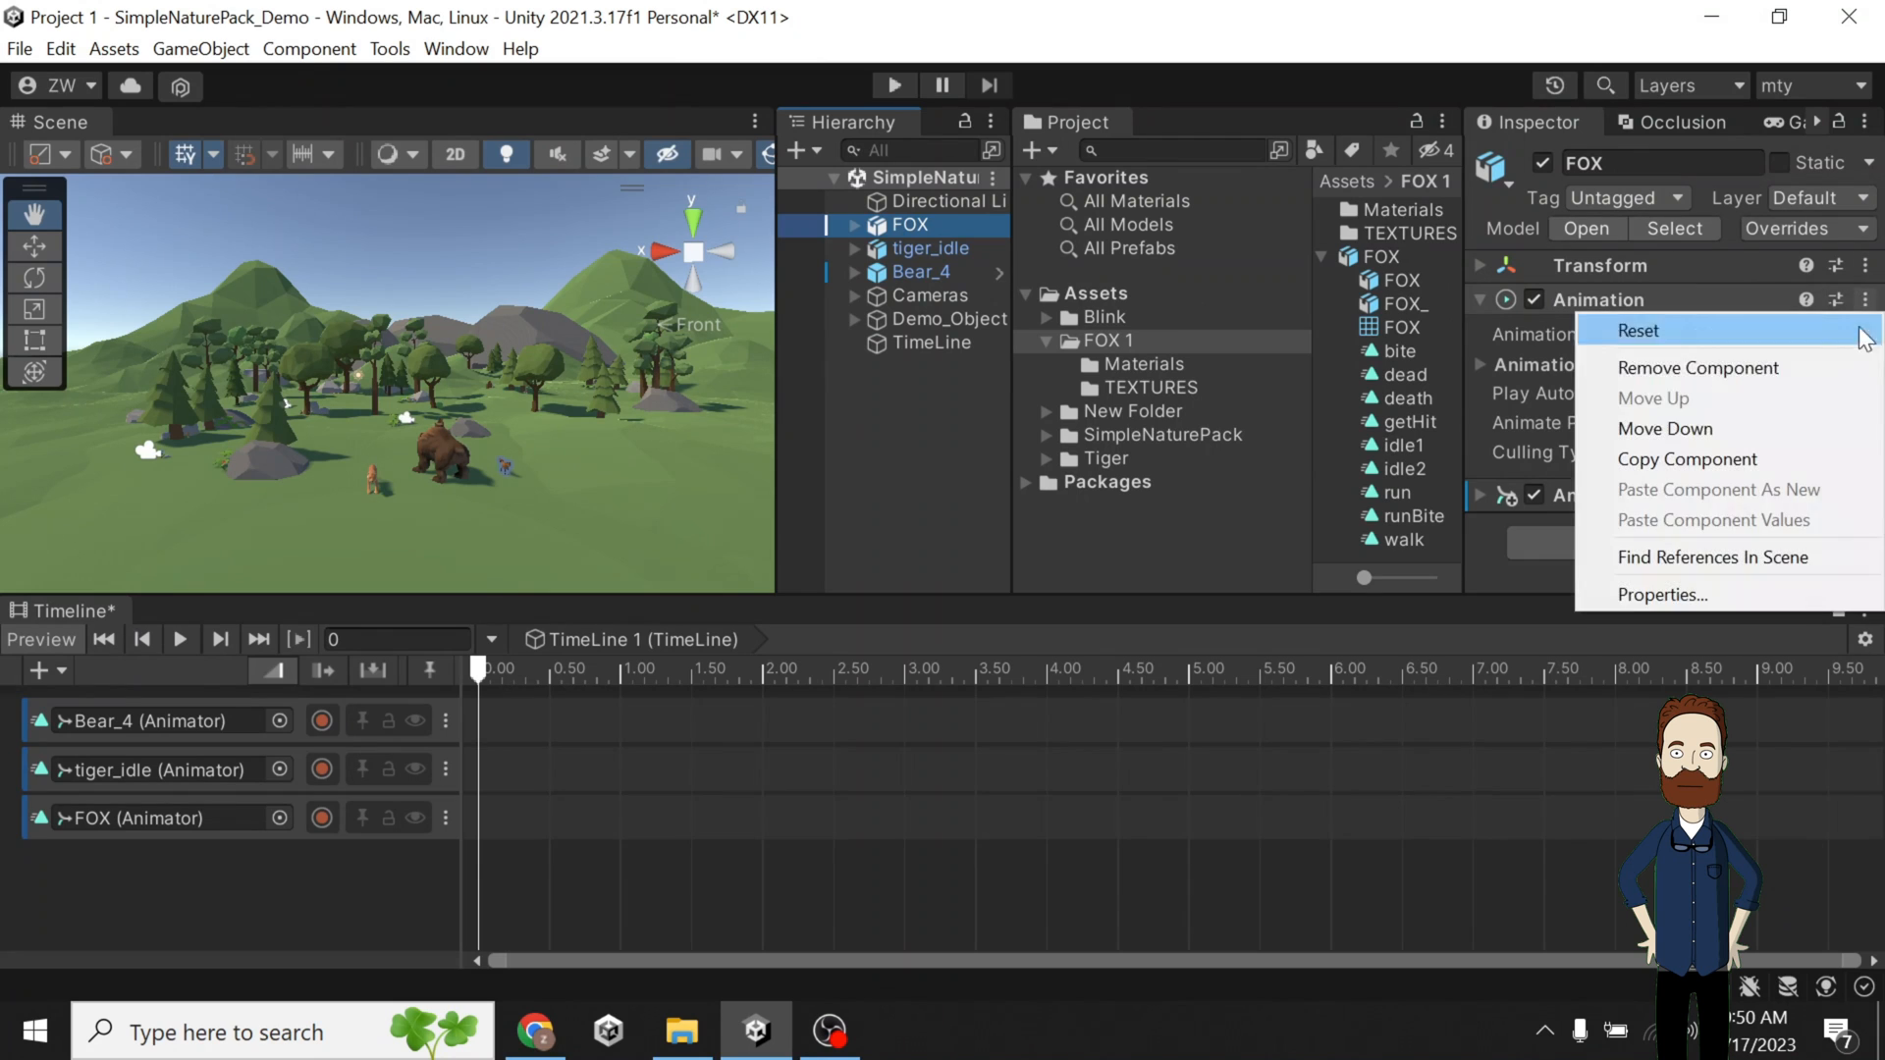
{"action": "left_click", "coordinate": [1747, 367]}
{"action": "left_click", "coordinate": [1476, 334]}
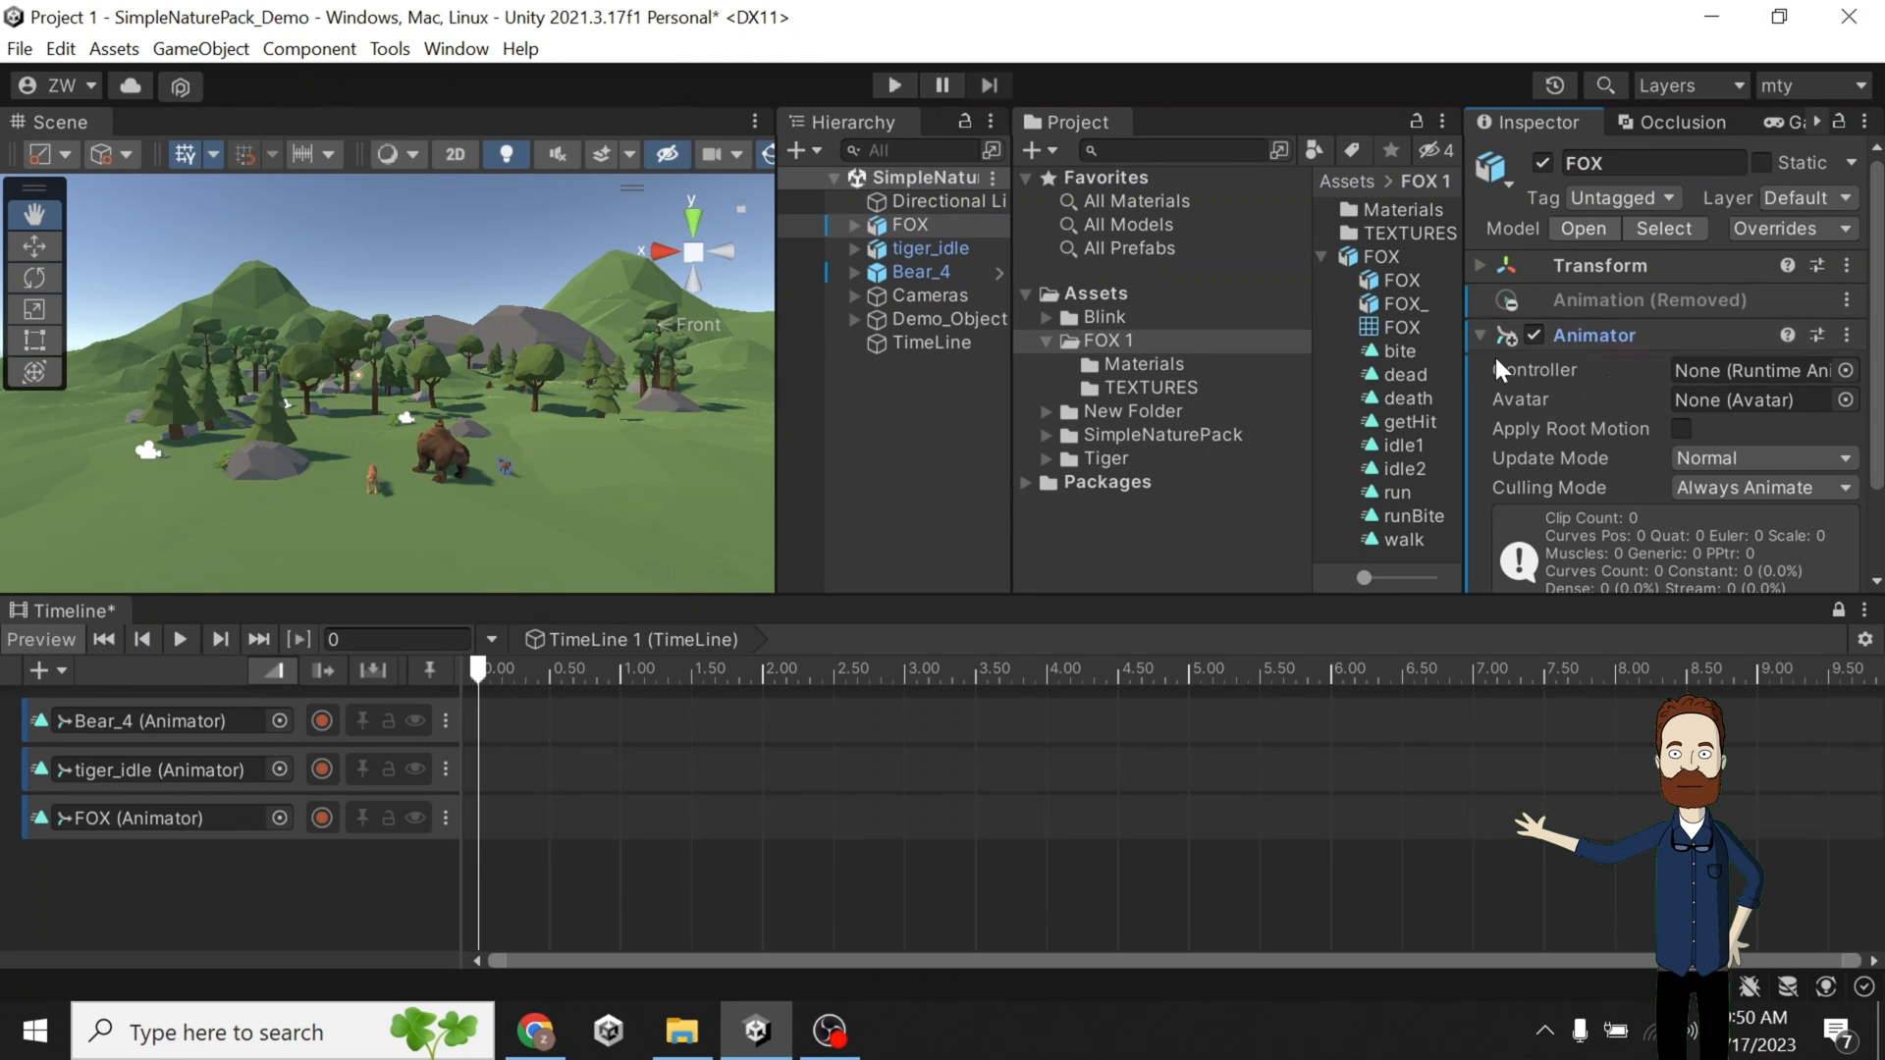
Collapse FOX's Animator settings and move the tiger closer to the bear in the scene.
{"action": "left_click", "coordinate": [1479, 336]}
{"action": "scroll", "coordinate": [432, 447], "scroll_direction": "up", "scroll_amount": 5}
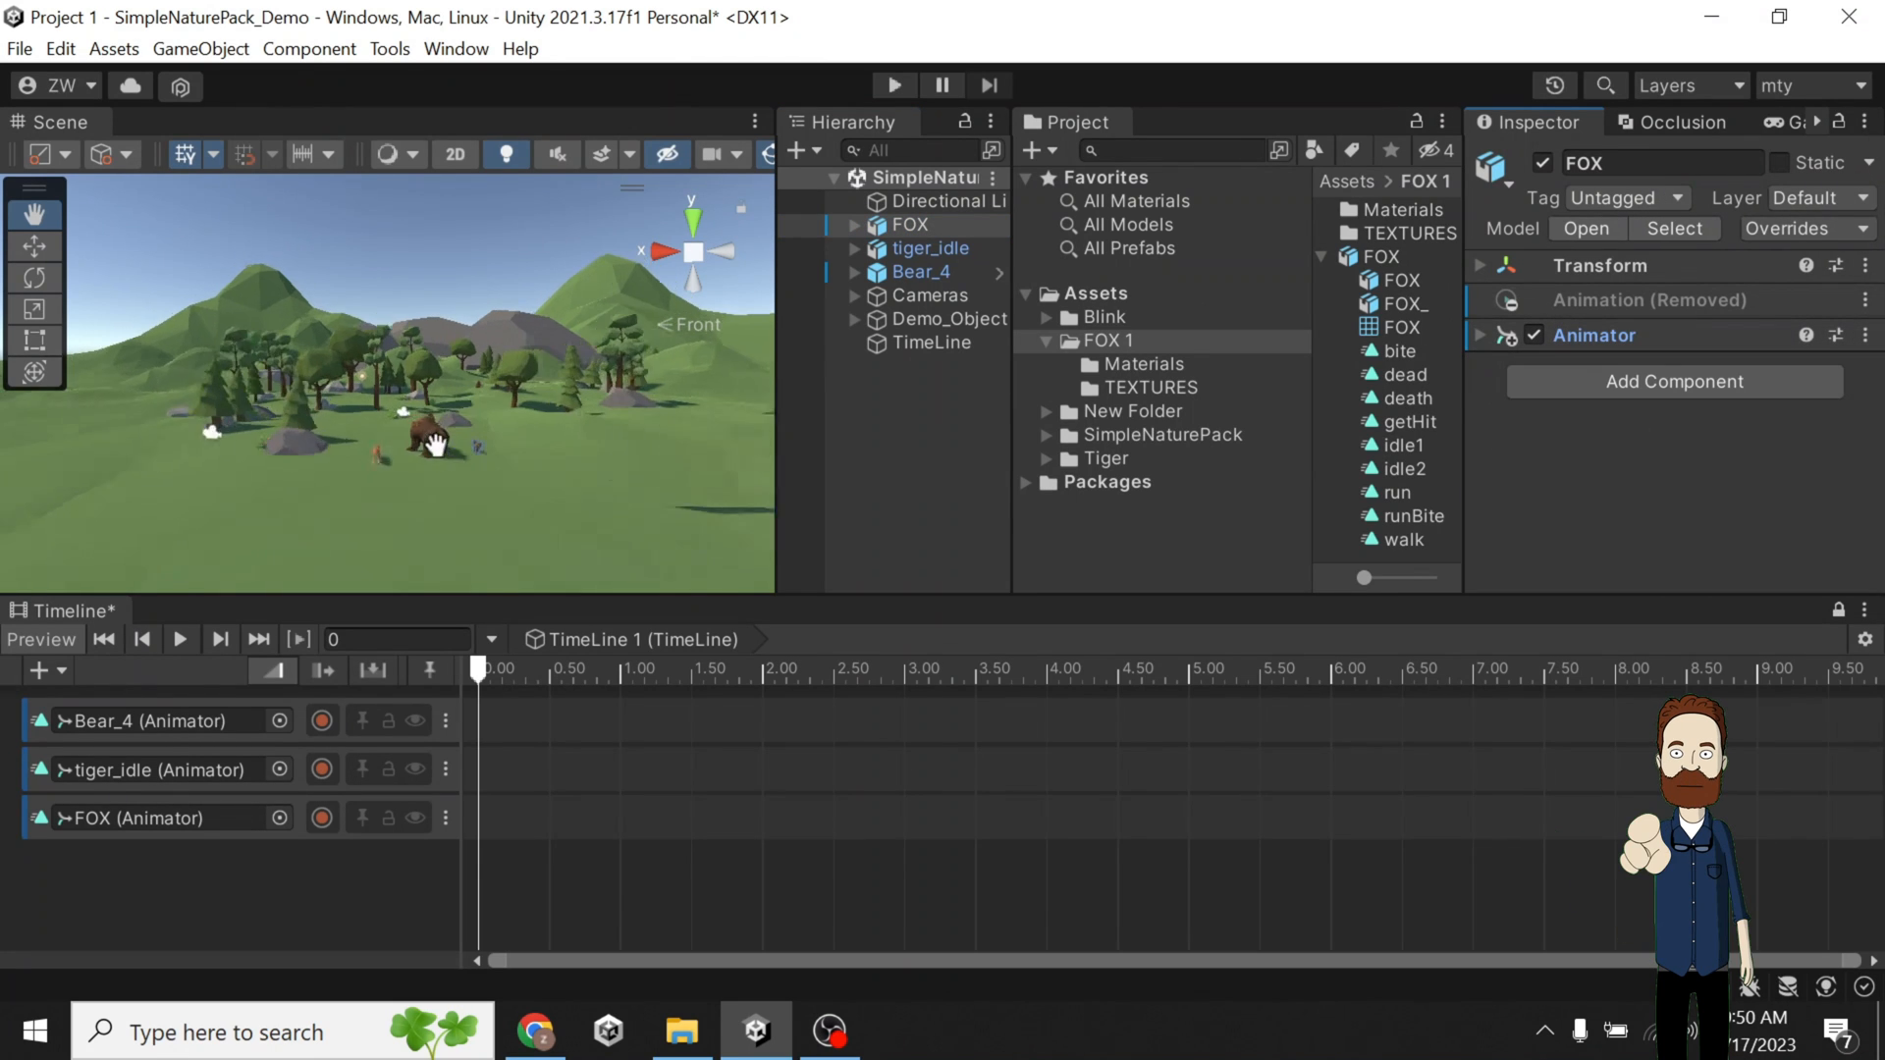
{"action": "scroll", "coordinate": [438, 458], "scroll_direction": "up", "scroll_amount": 2}
{"action": "left_click_drag", "start_coordinate": [438, 457], "coordinate": [389, 429]}
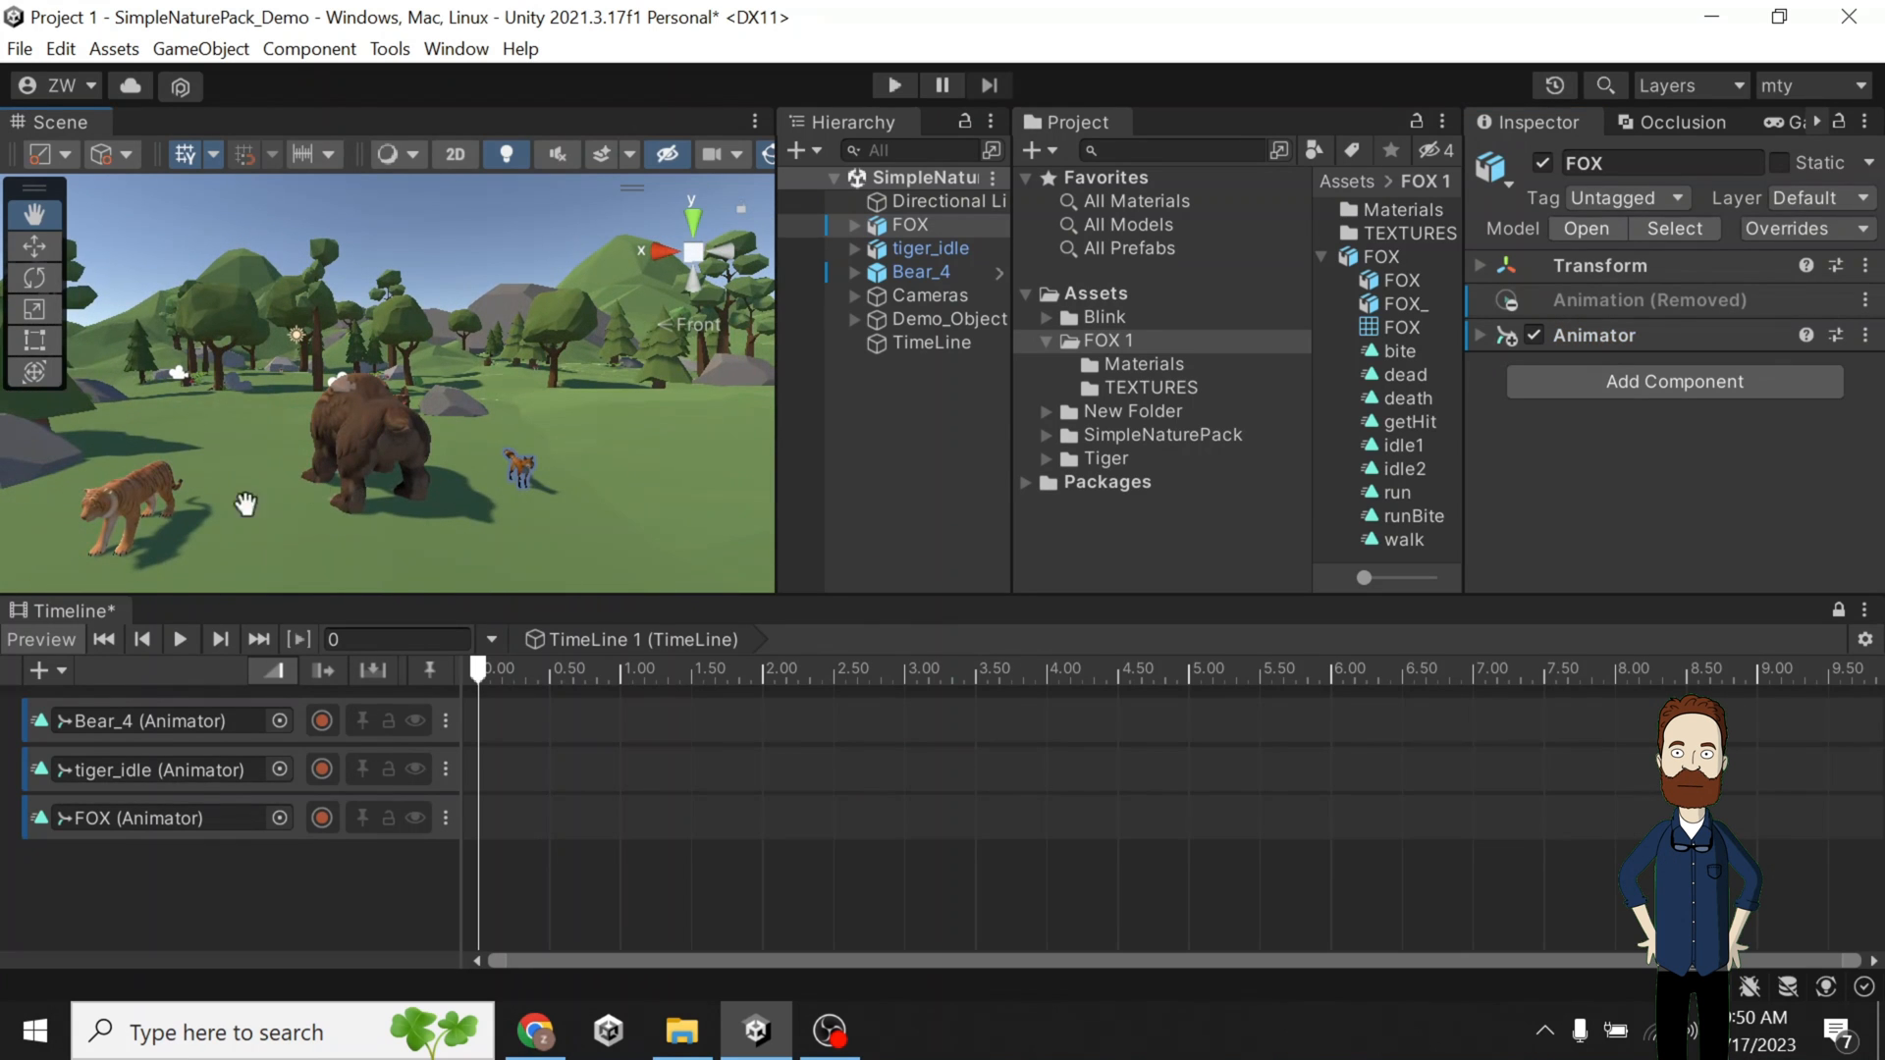
{"action": "key", "text": "w"}
{"action": "left_click", "coordinate": [105, 502]}
{"action": "left_click_drag", "start_coordinate": [32, 532], "coordinate": [454, 501]}
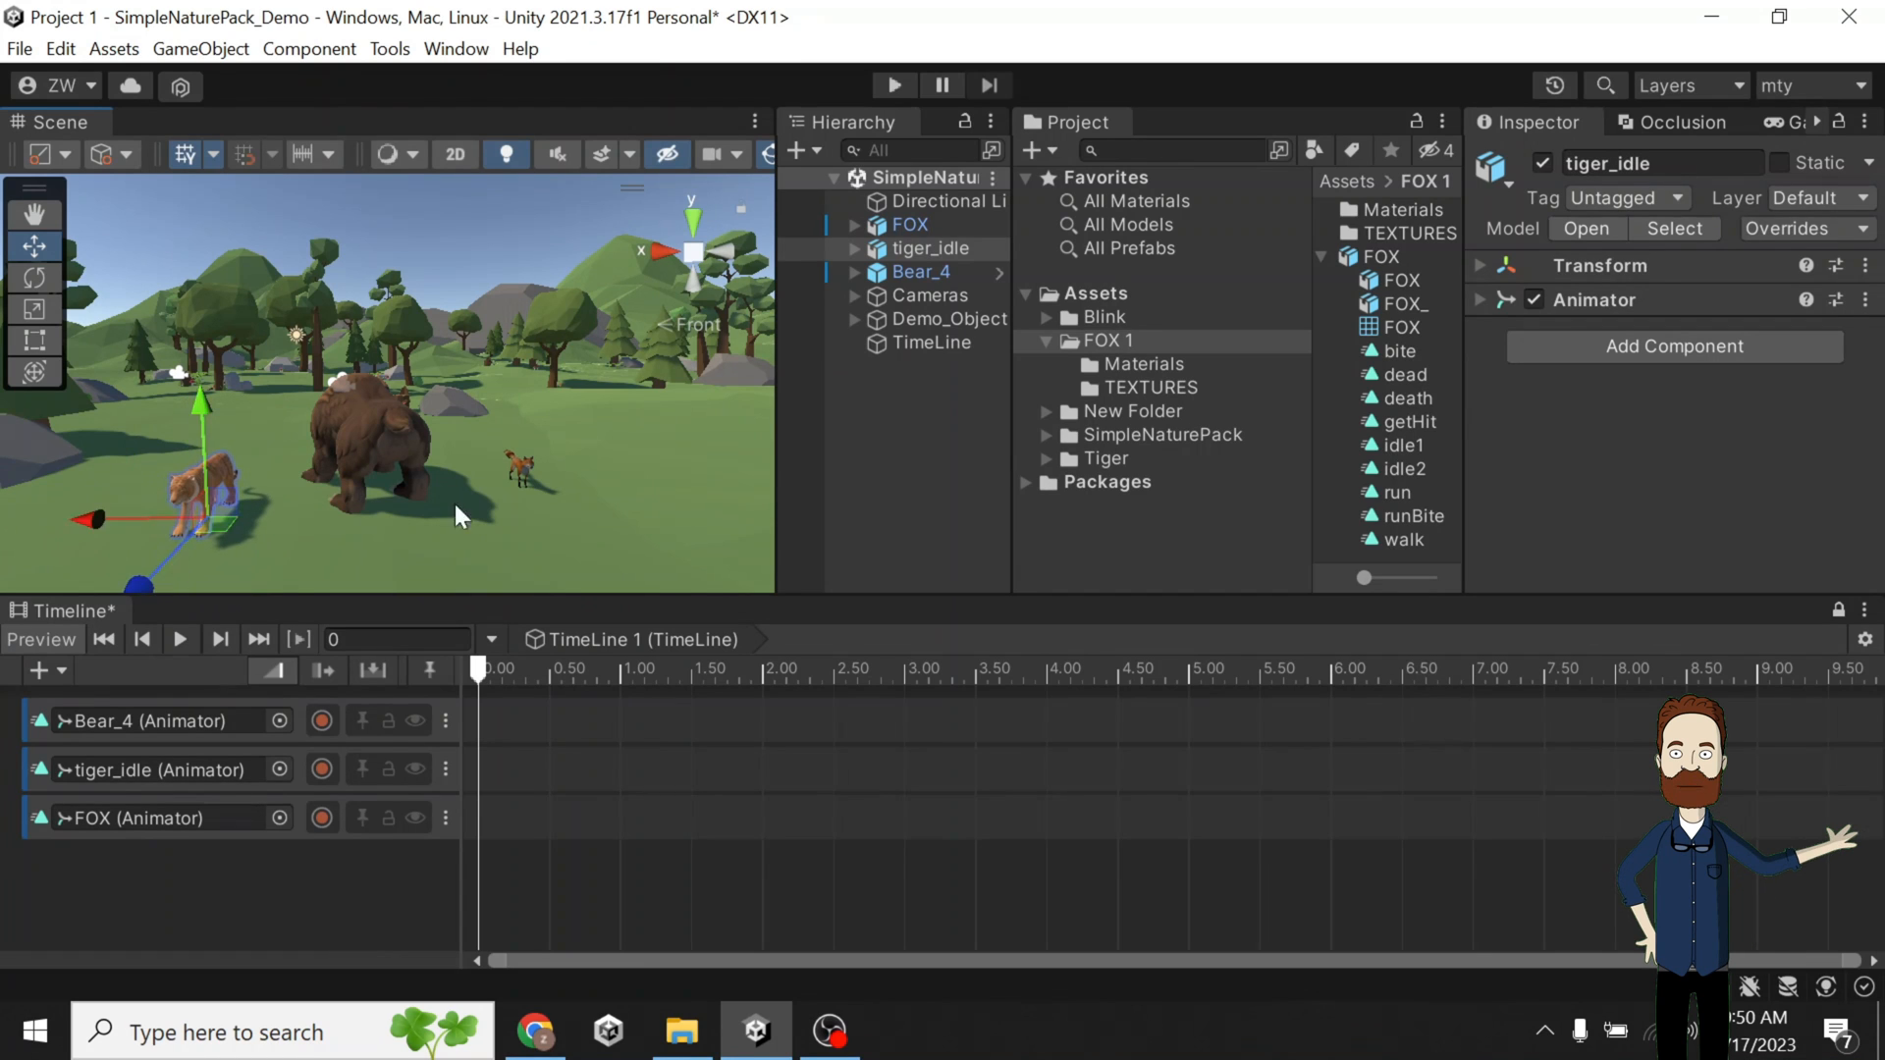
Scale Bear_4 down to roughly the tiger's size and rotate it to face the tiger.
{"action": "left_click", "coordinate": [408, 445]}
{"action": "key", "text": "e"}
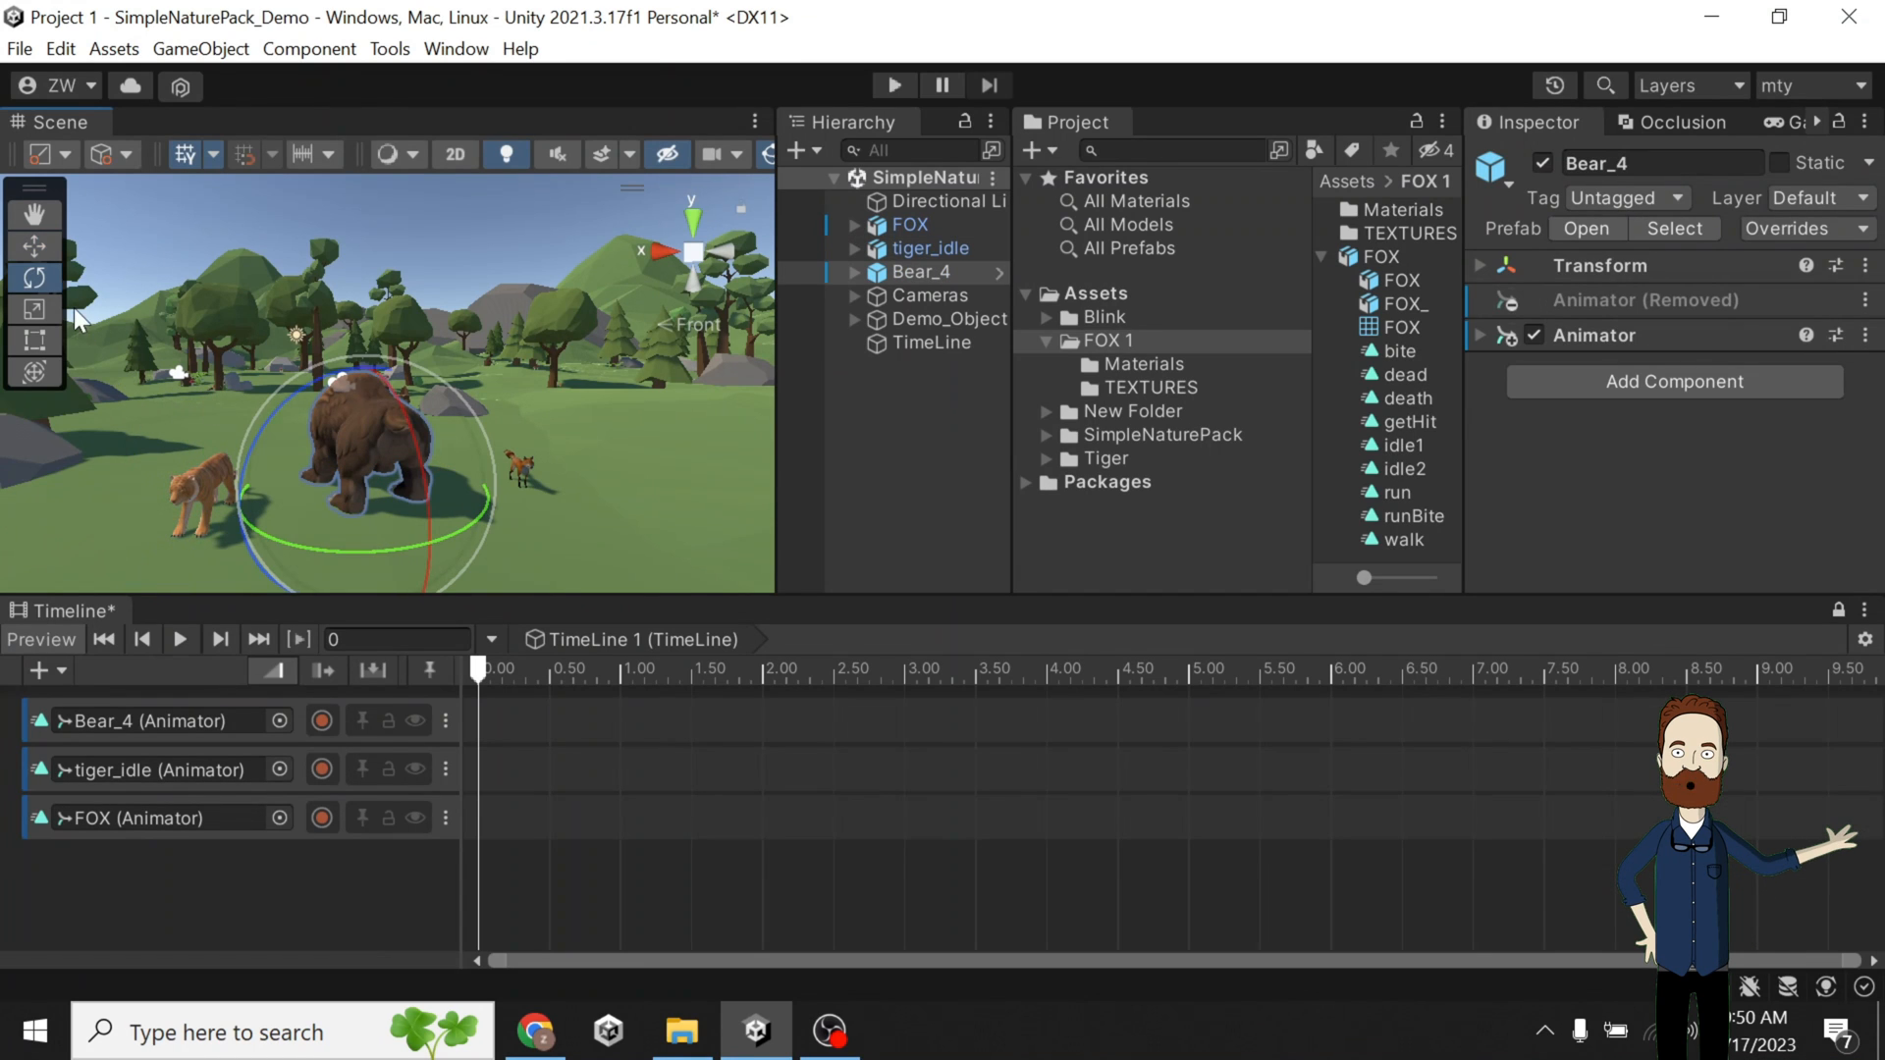
{"action": "key", "text": "r"}
{"action": "mouse_move", "coordinate": [368, 487]}
{"action": "left_mouse_down"}
{"action": "mouse_move", "coordinate": [339, 538]}
{"action": "mouse_move", "coordinate": [363, 510]}
{"action": "mouse_move", "coordinate": [299, 504]}
{"action": "mouse_move", "coordinate": [355, 509]}
{"action": "left_mouse_up"}
{"action": "key", "text": "w"}
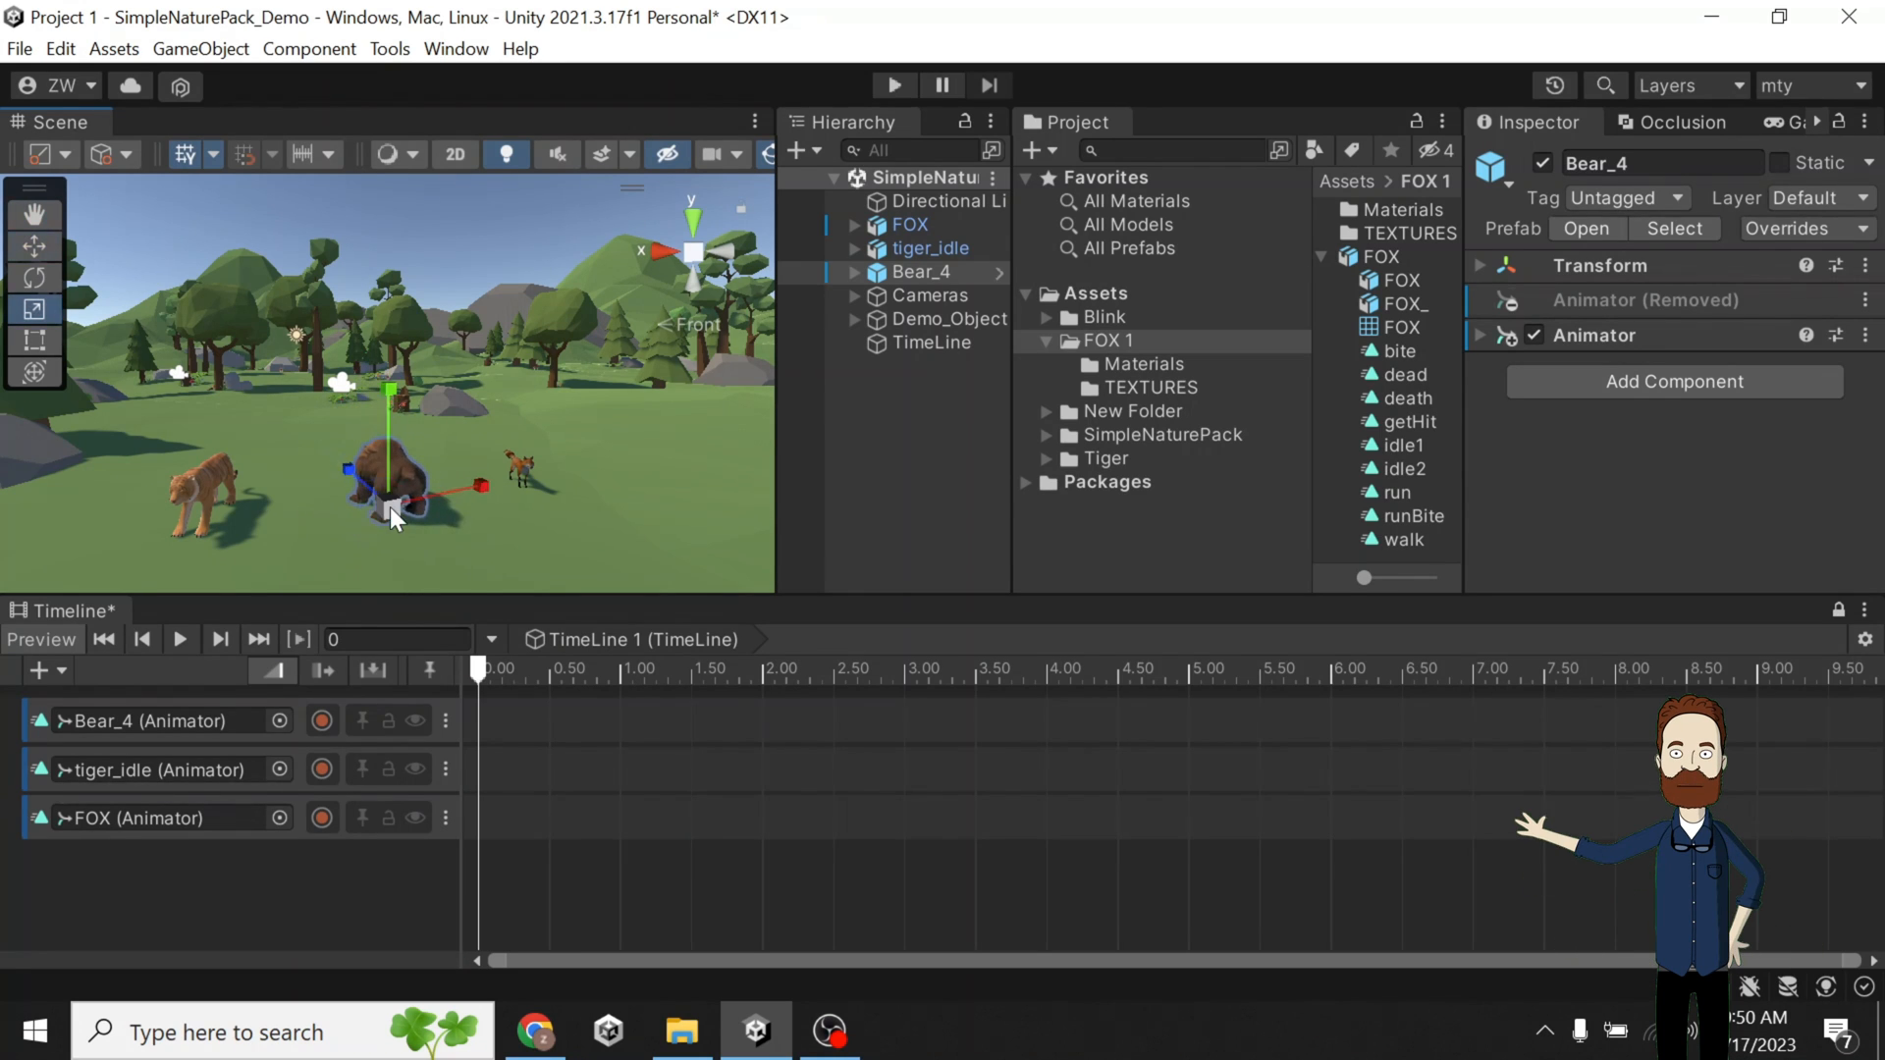
{"action": "key", "text": "e"}
{"action": "left_click_drag", "start_coordinate": [399, 580], "coordinate": [203, 469]}
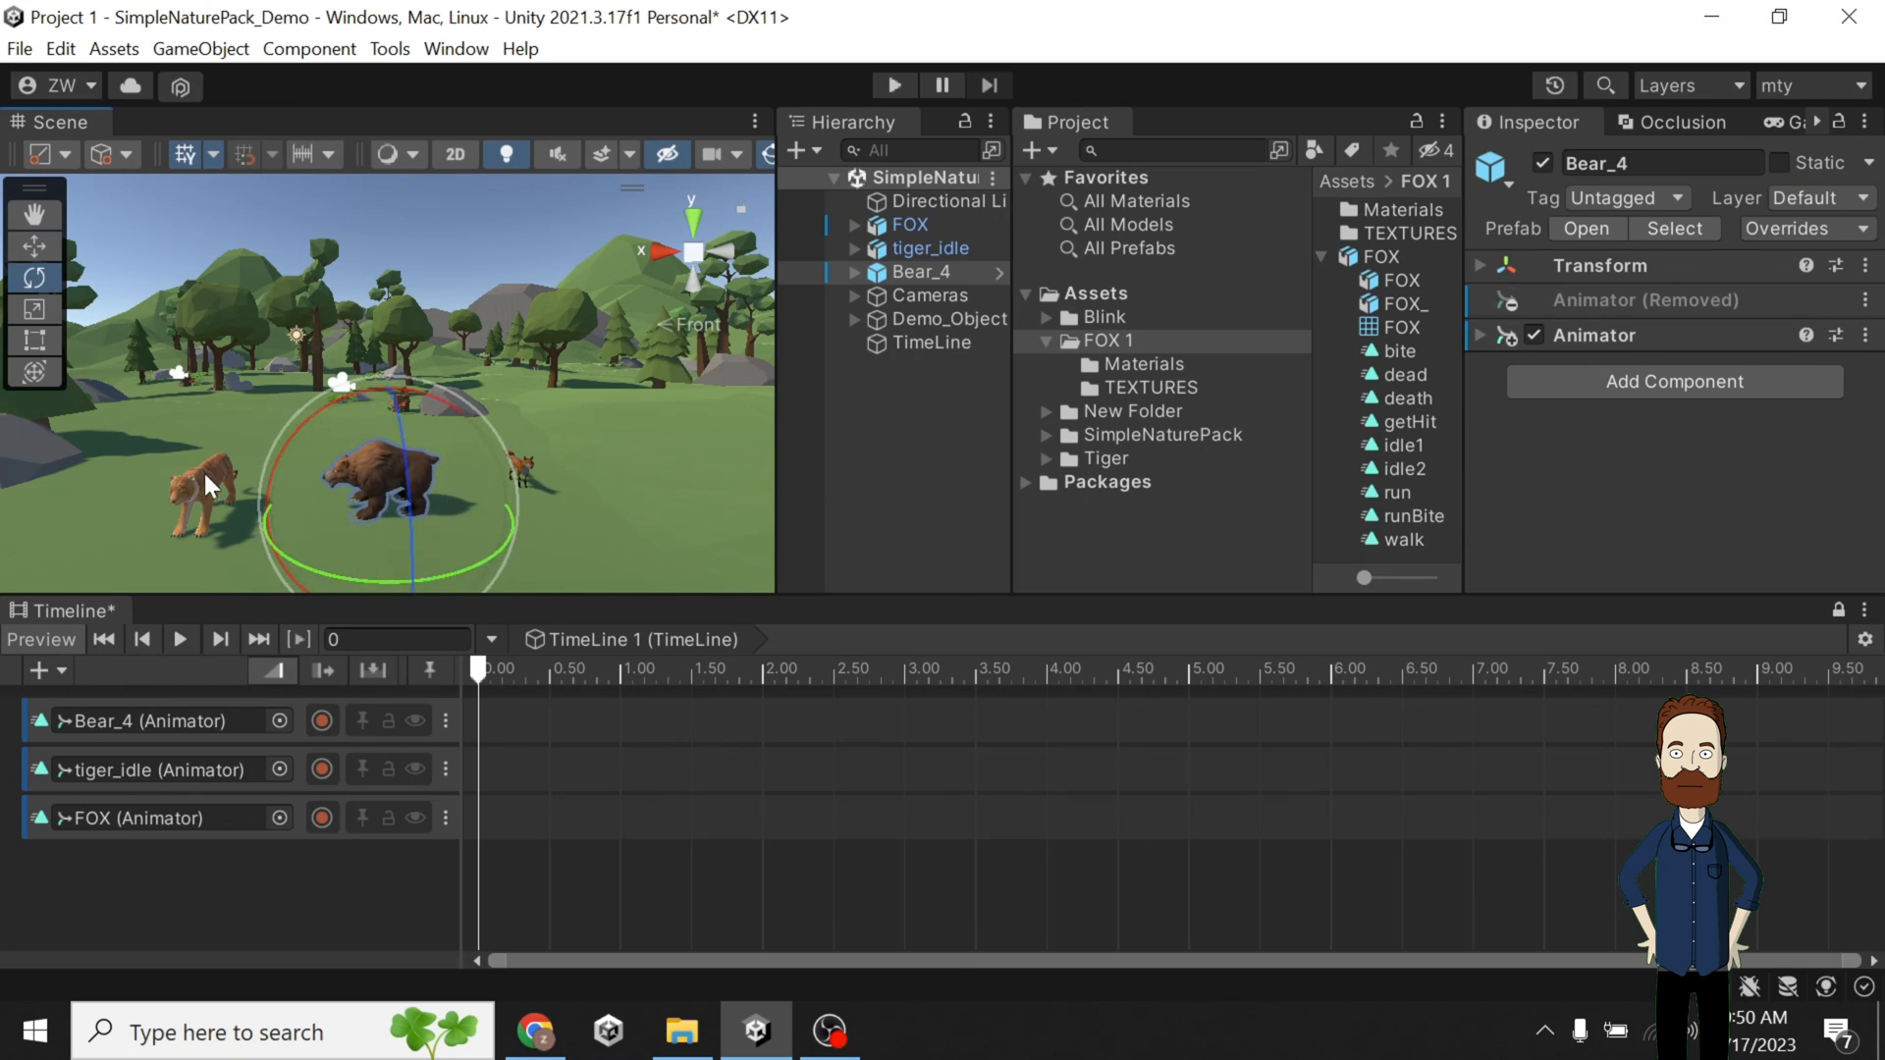
Rotate the whole tiger_idle object so the tiger faces the bear.
{"action": "key", "text": "w"}
{"action": "left_click", "coordinate": [202, 481]}
{"action": "left_click", "coordinate": [212, 471]}
{"action": "key", "text": "e"}
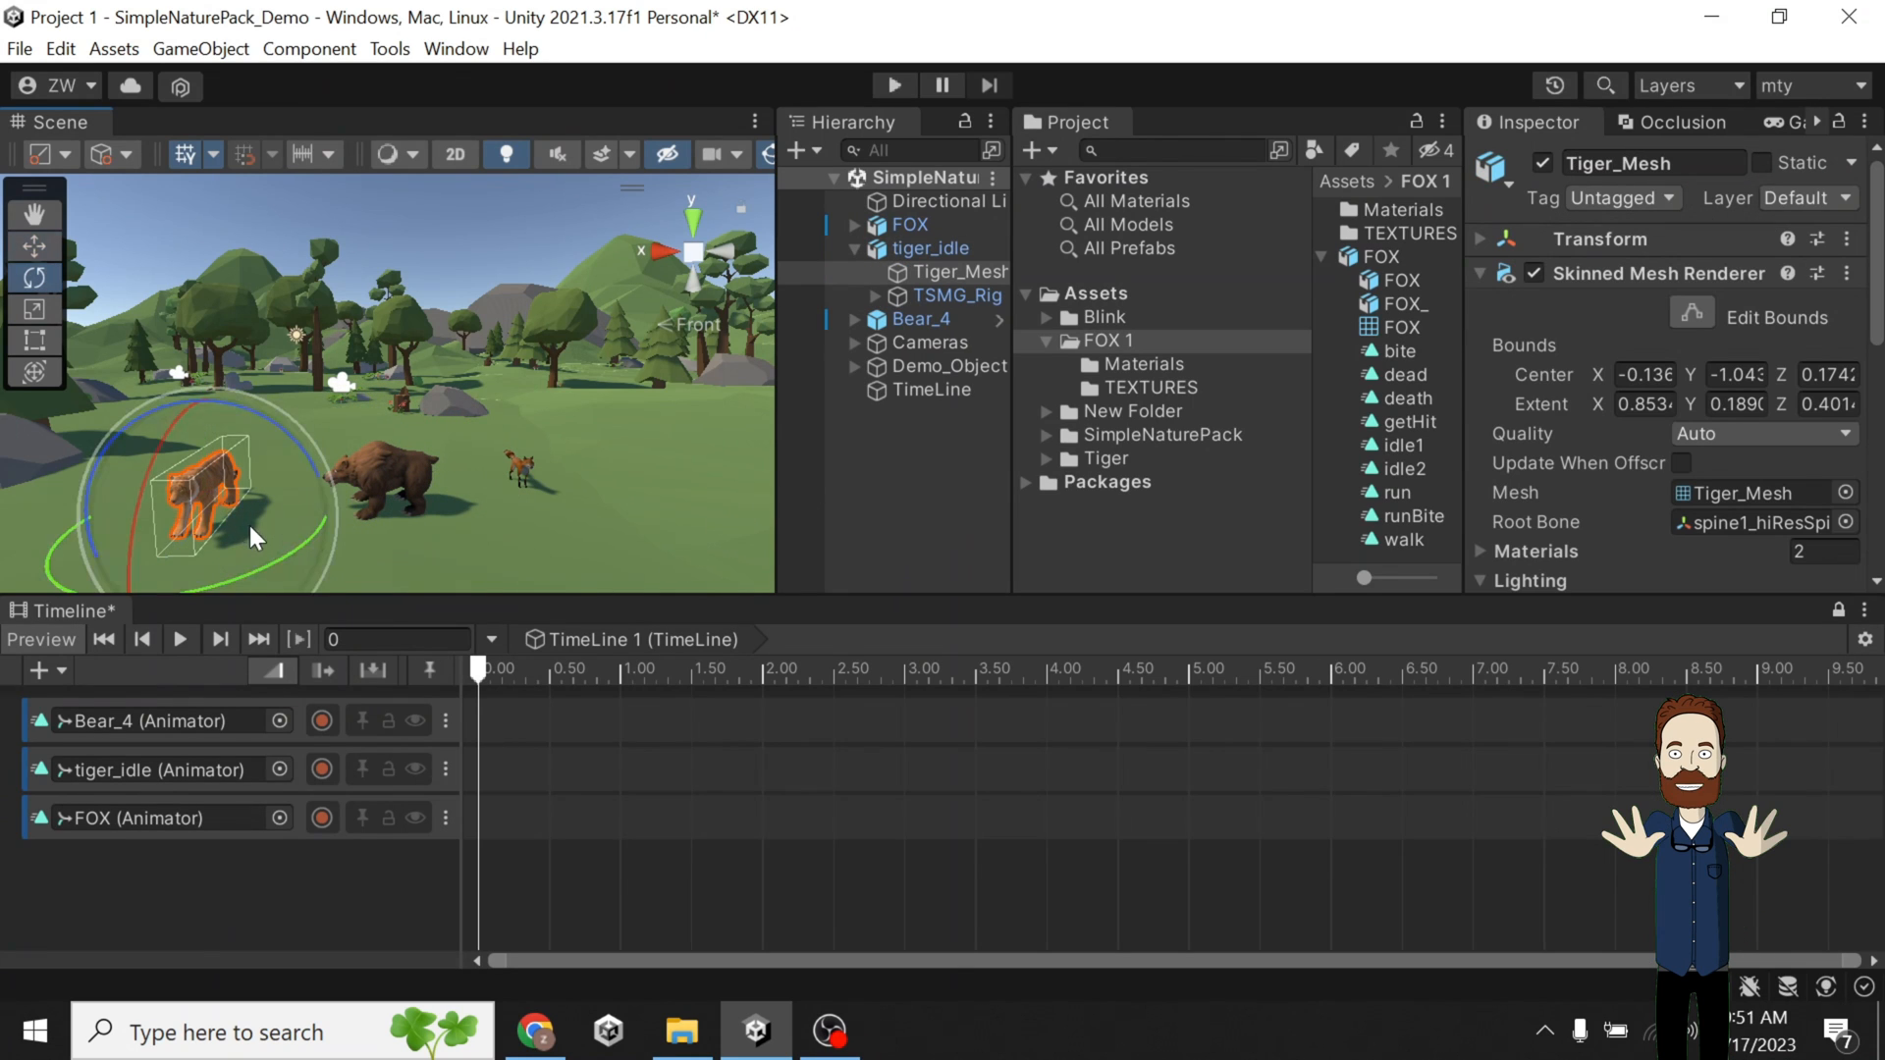
{"action": "left_click", "coordinate": [915, 246]}
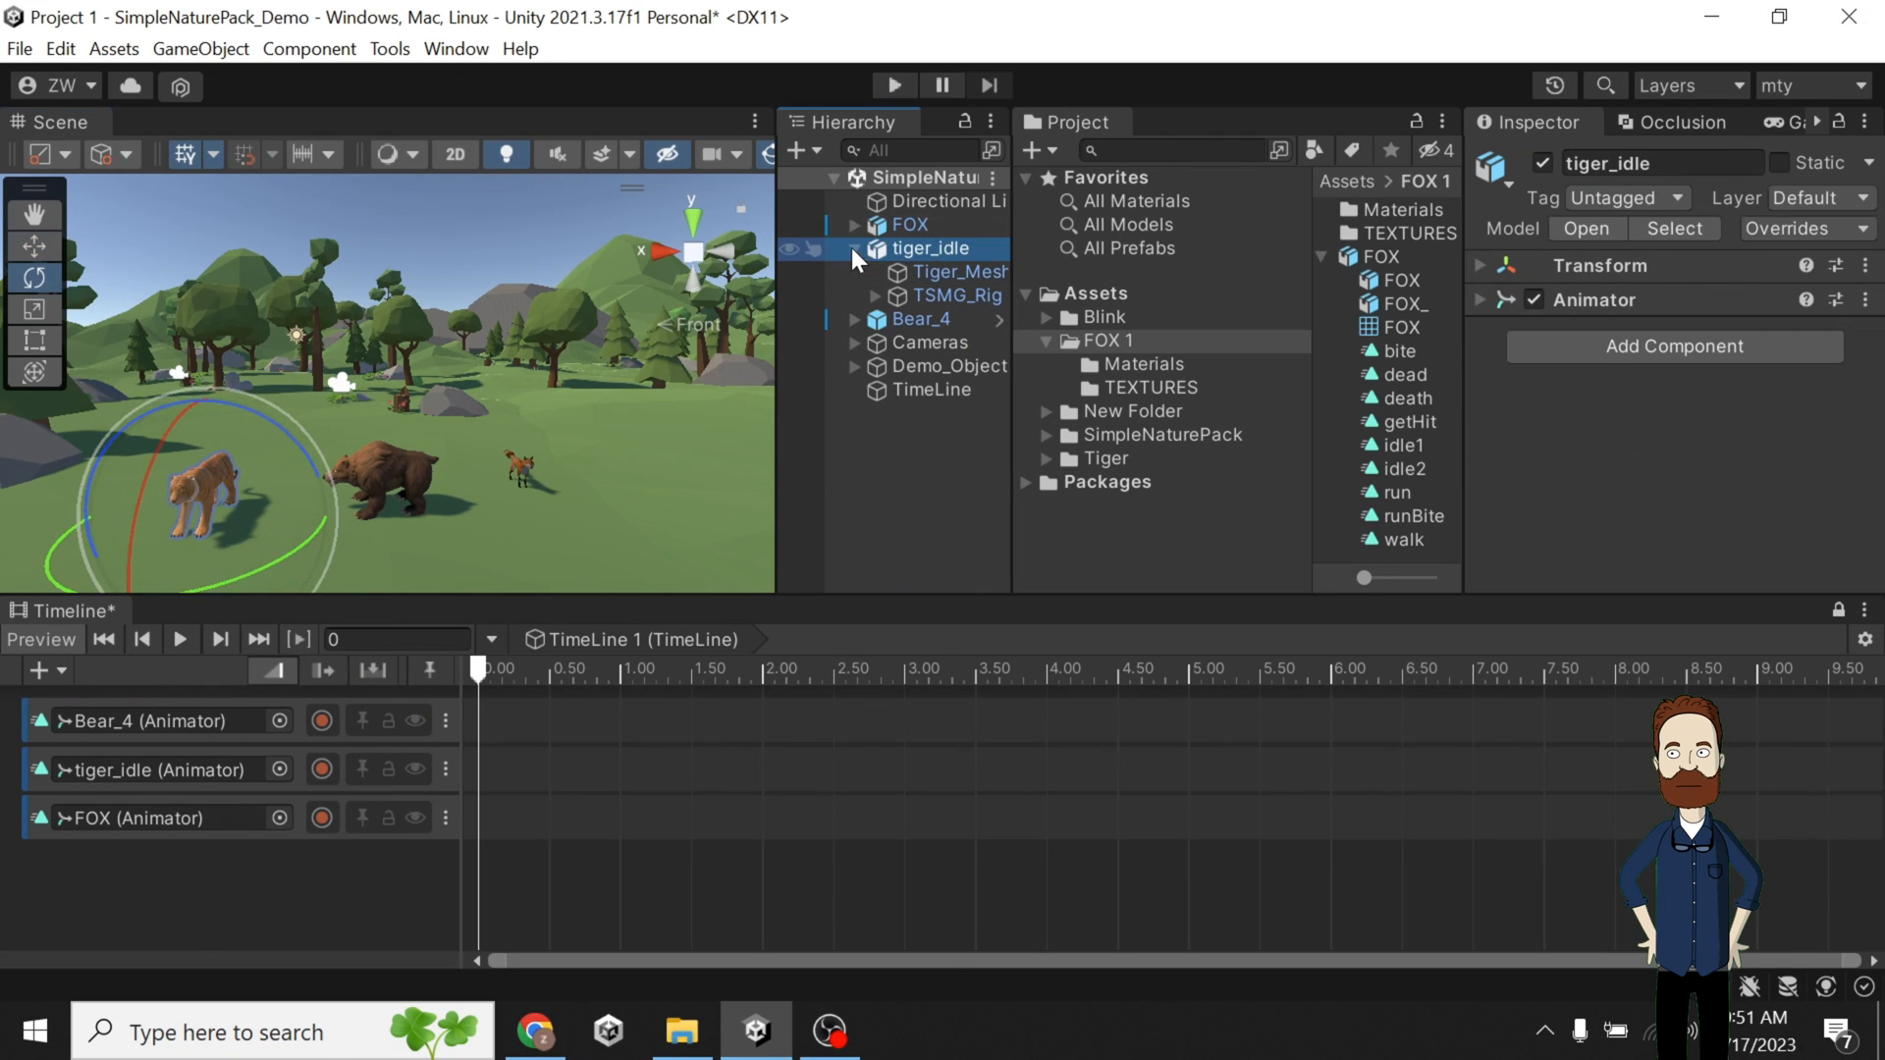
{"action": "left_click", "coordinate": [854, 247]}
{"action": "left_click_drag", "start_coordinate": [270, 558], "coordinate": [592, 415]}
Move FOX in between the tiger and the bear and save the scene.
{"action": "left_click", "coordinate": [526, 477]}
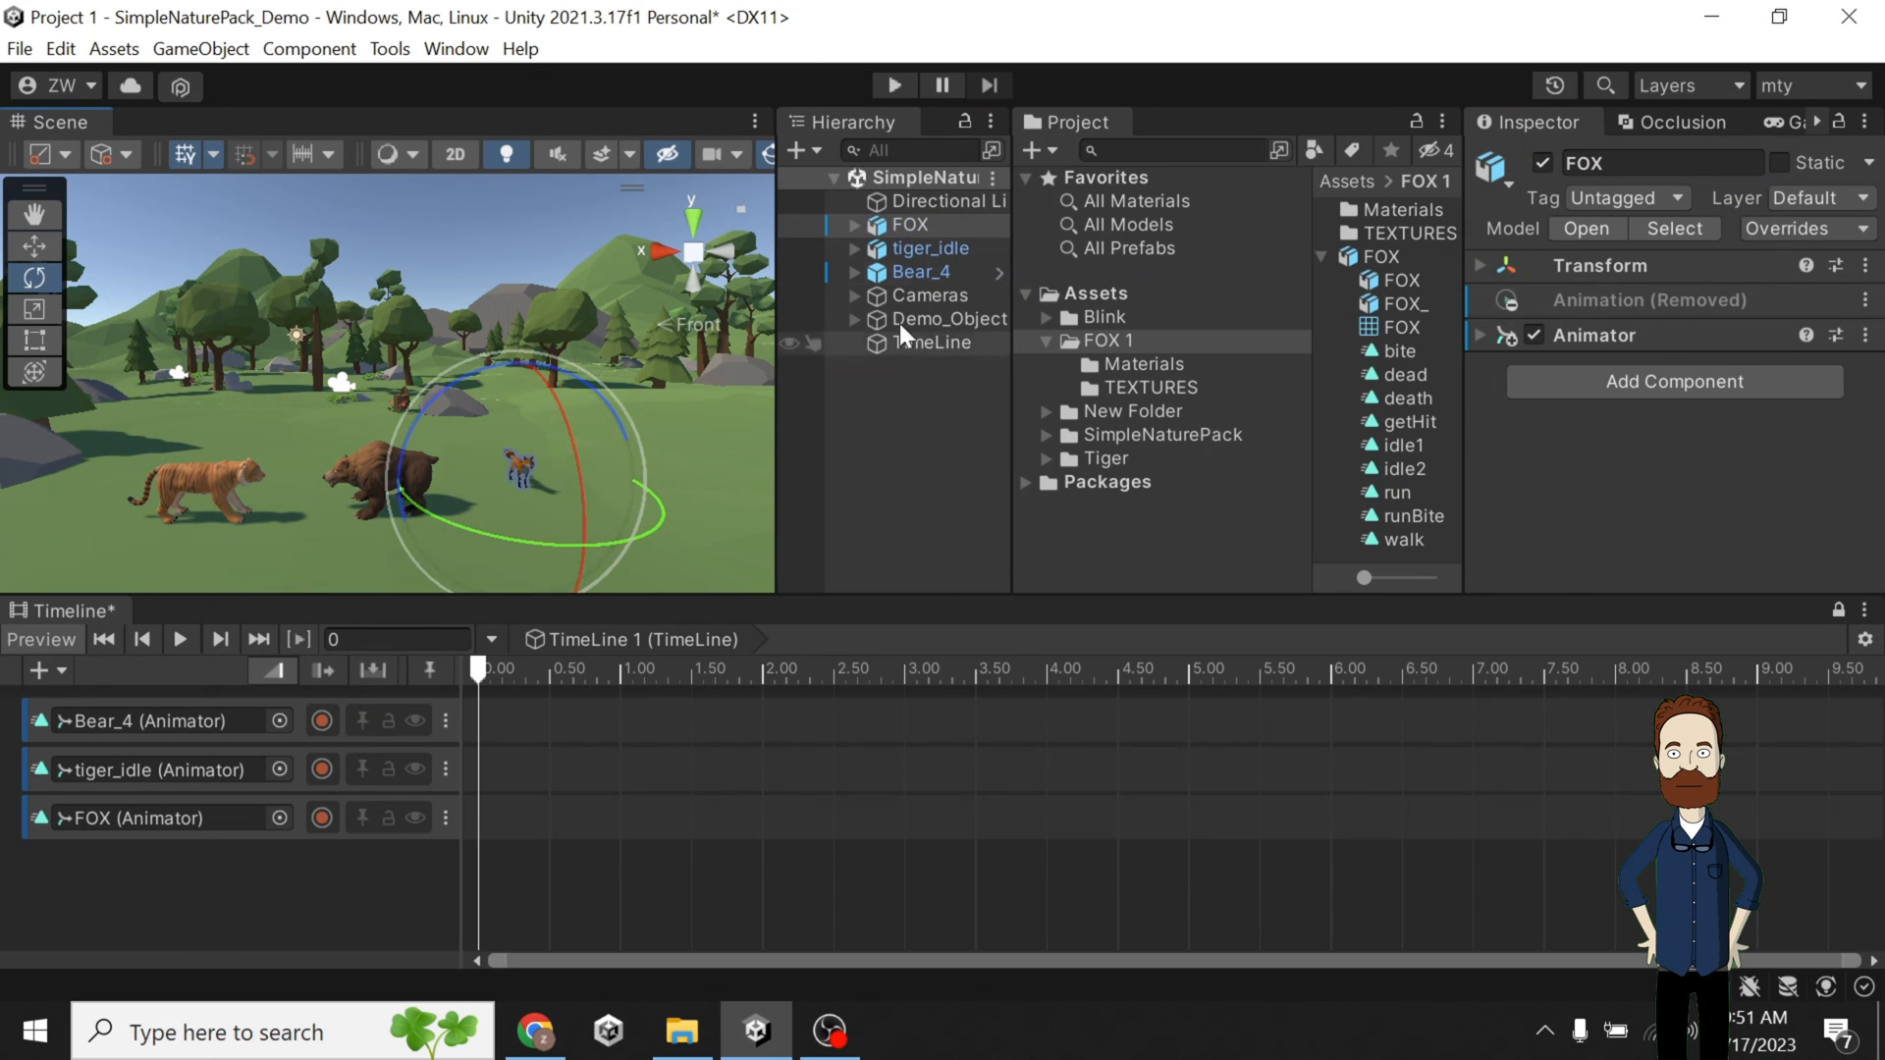
{"action": "key", "text": "w"}
{"action": "left_click_drag", "start_coordinate": [440, 485], "coordinate": [319, 484]}
{"action": "key", "text": "e"}
{"action": "key", "text": "r"}
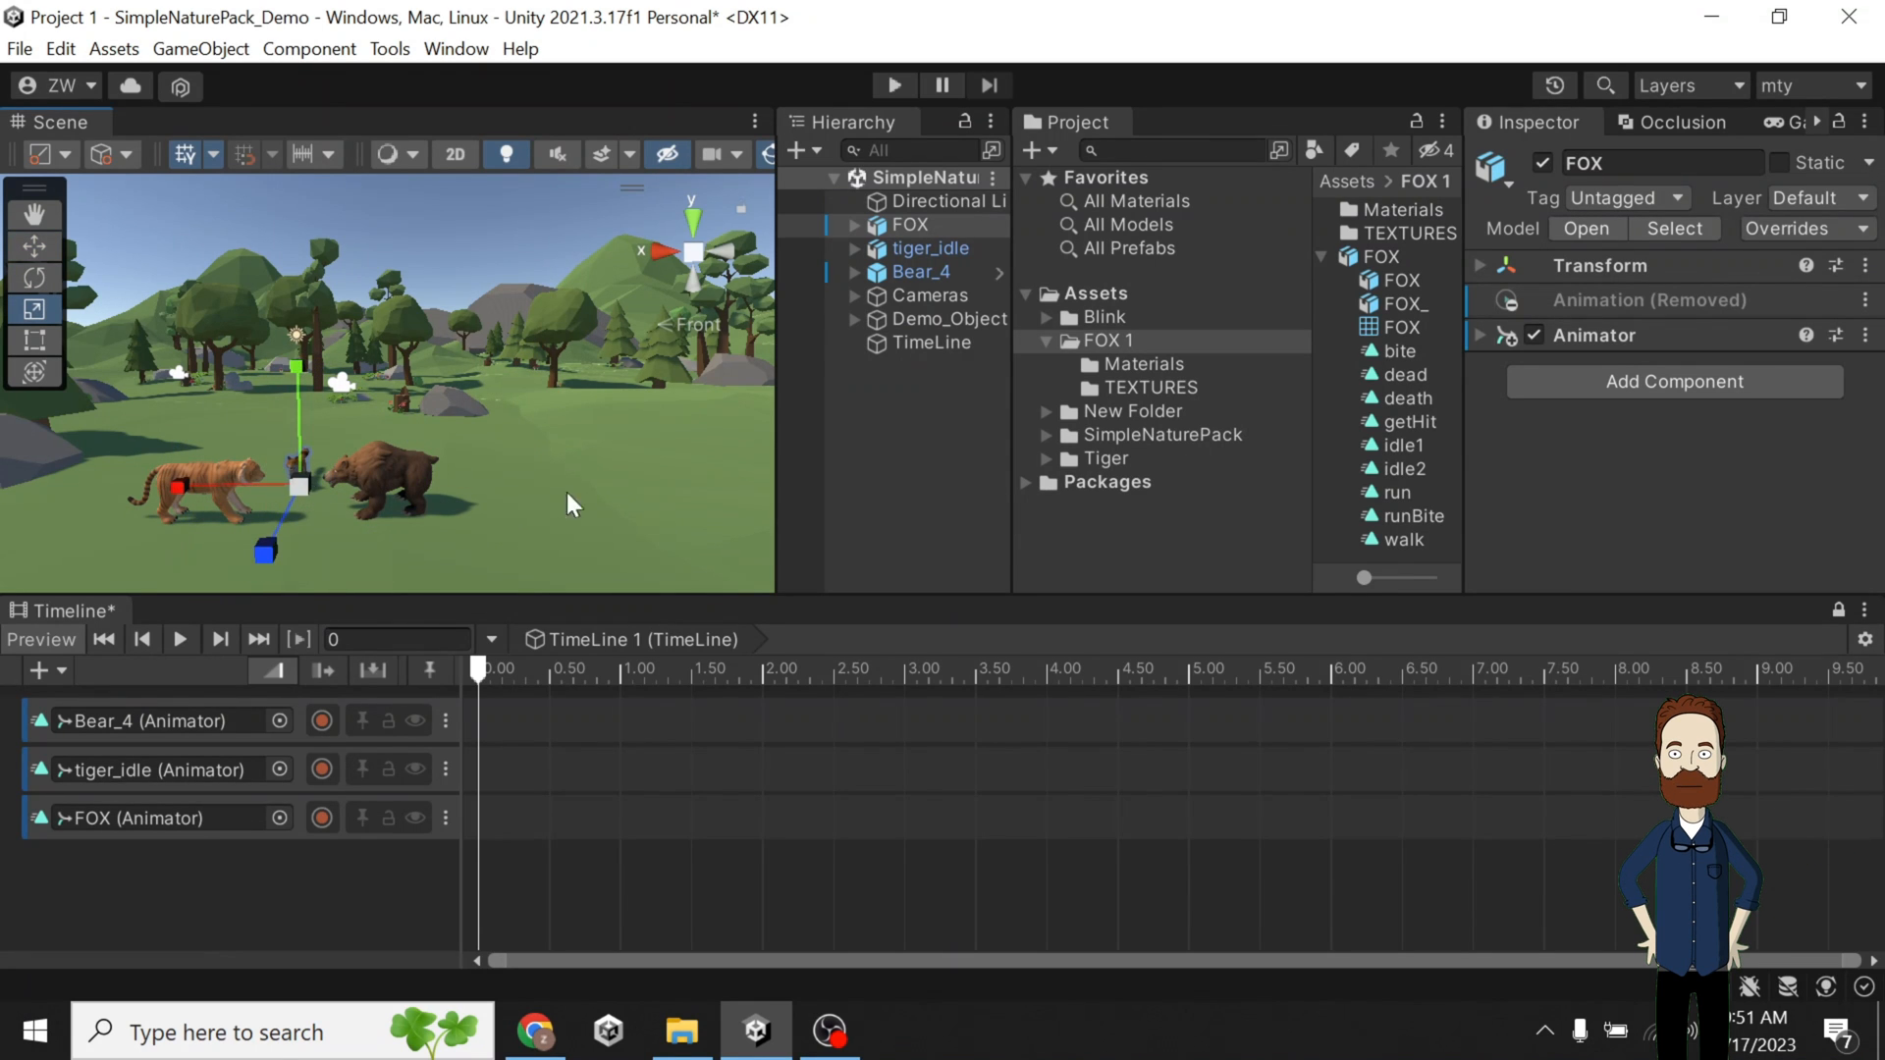
{"action": "left_click", "coordinate": [883, 456]}
{"action": "key", "text": "ctrl+s"}
{"action": "key", "text": "q"}
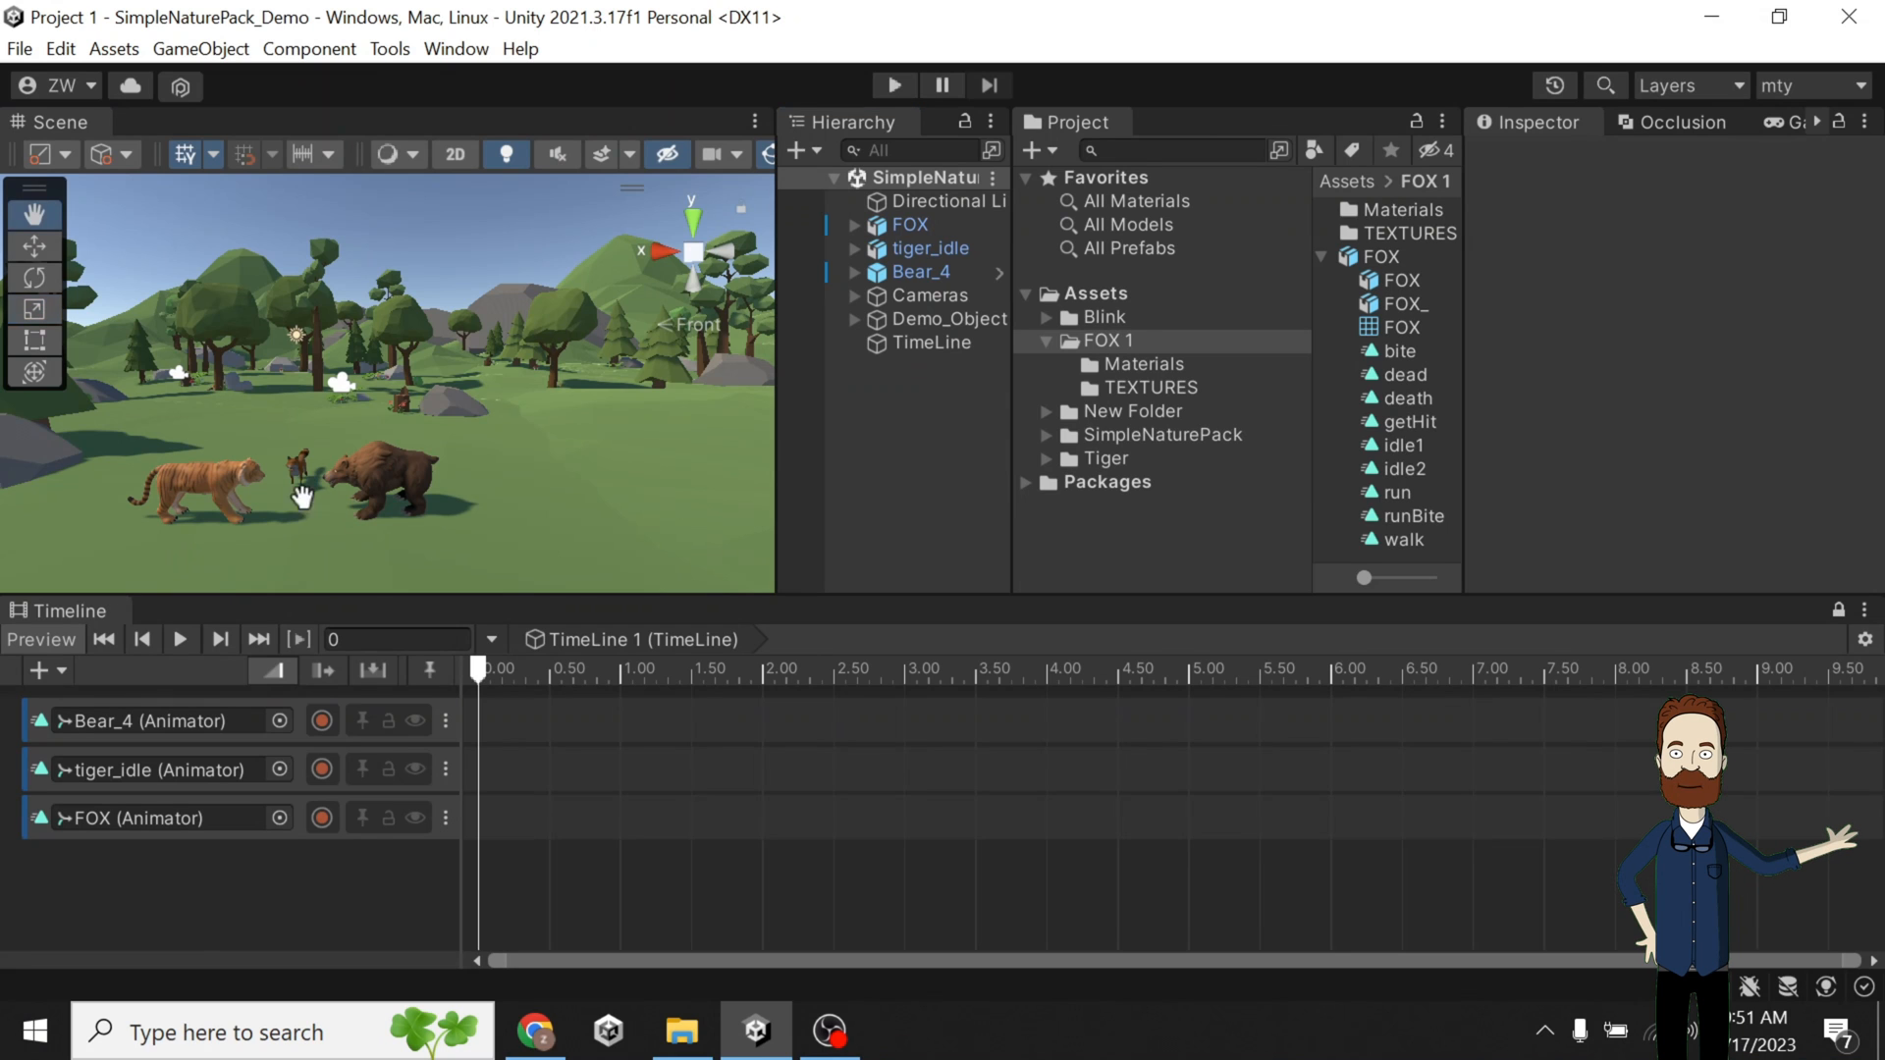
Examine the arrangement of the three animals and the scene's entry in the Hierarchy.
{"action": "scroll", "coordinate": [302, 497], "scroll_direction": "up", "scroll_amount": 10}
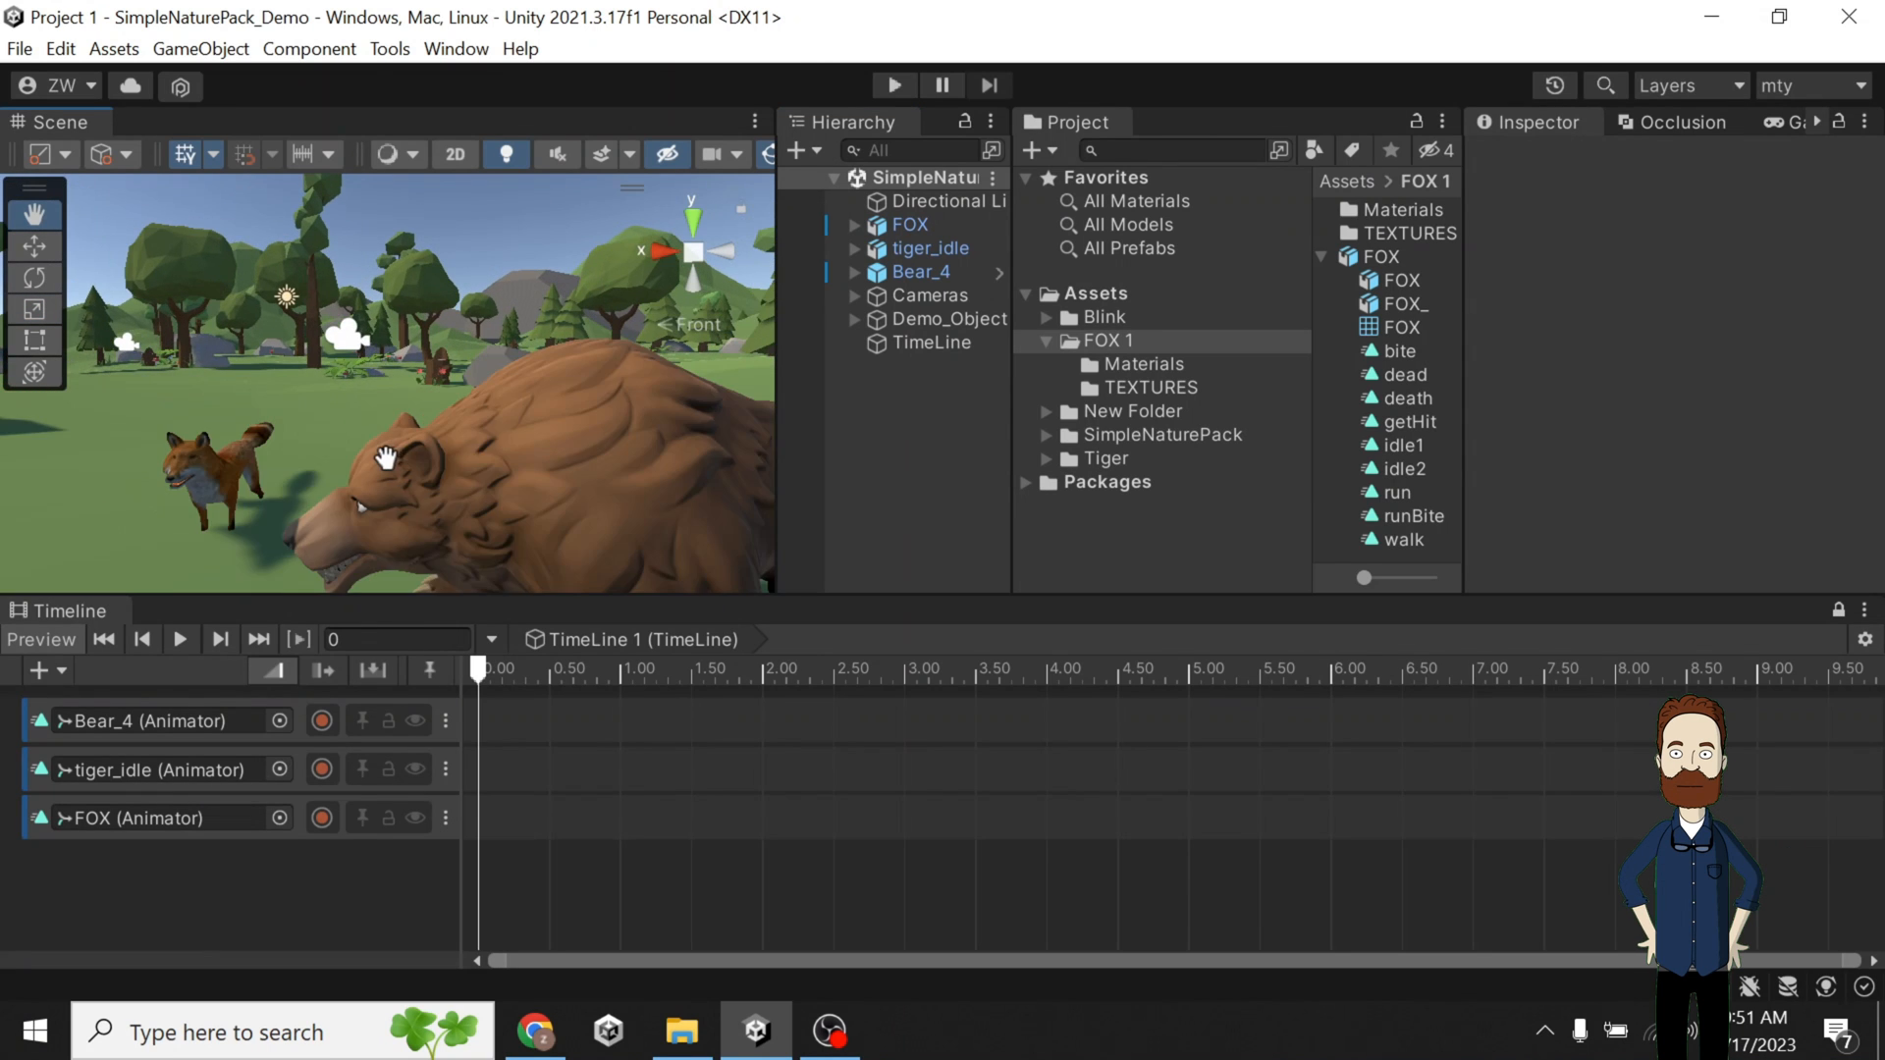
{"action": "scroll", "coordinate": [386, 457], "scroll_direction": "down", "scroll_amount": 8}
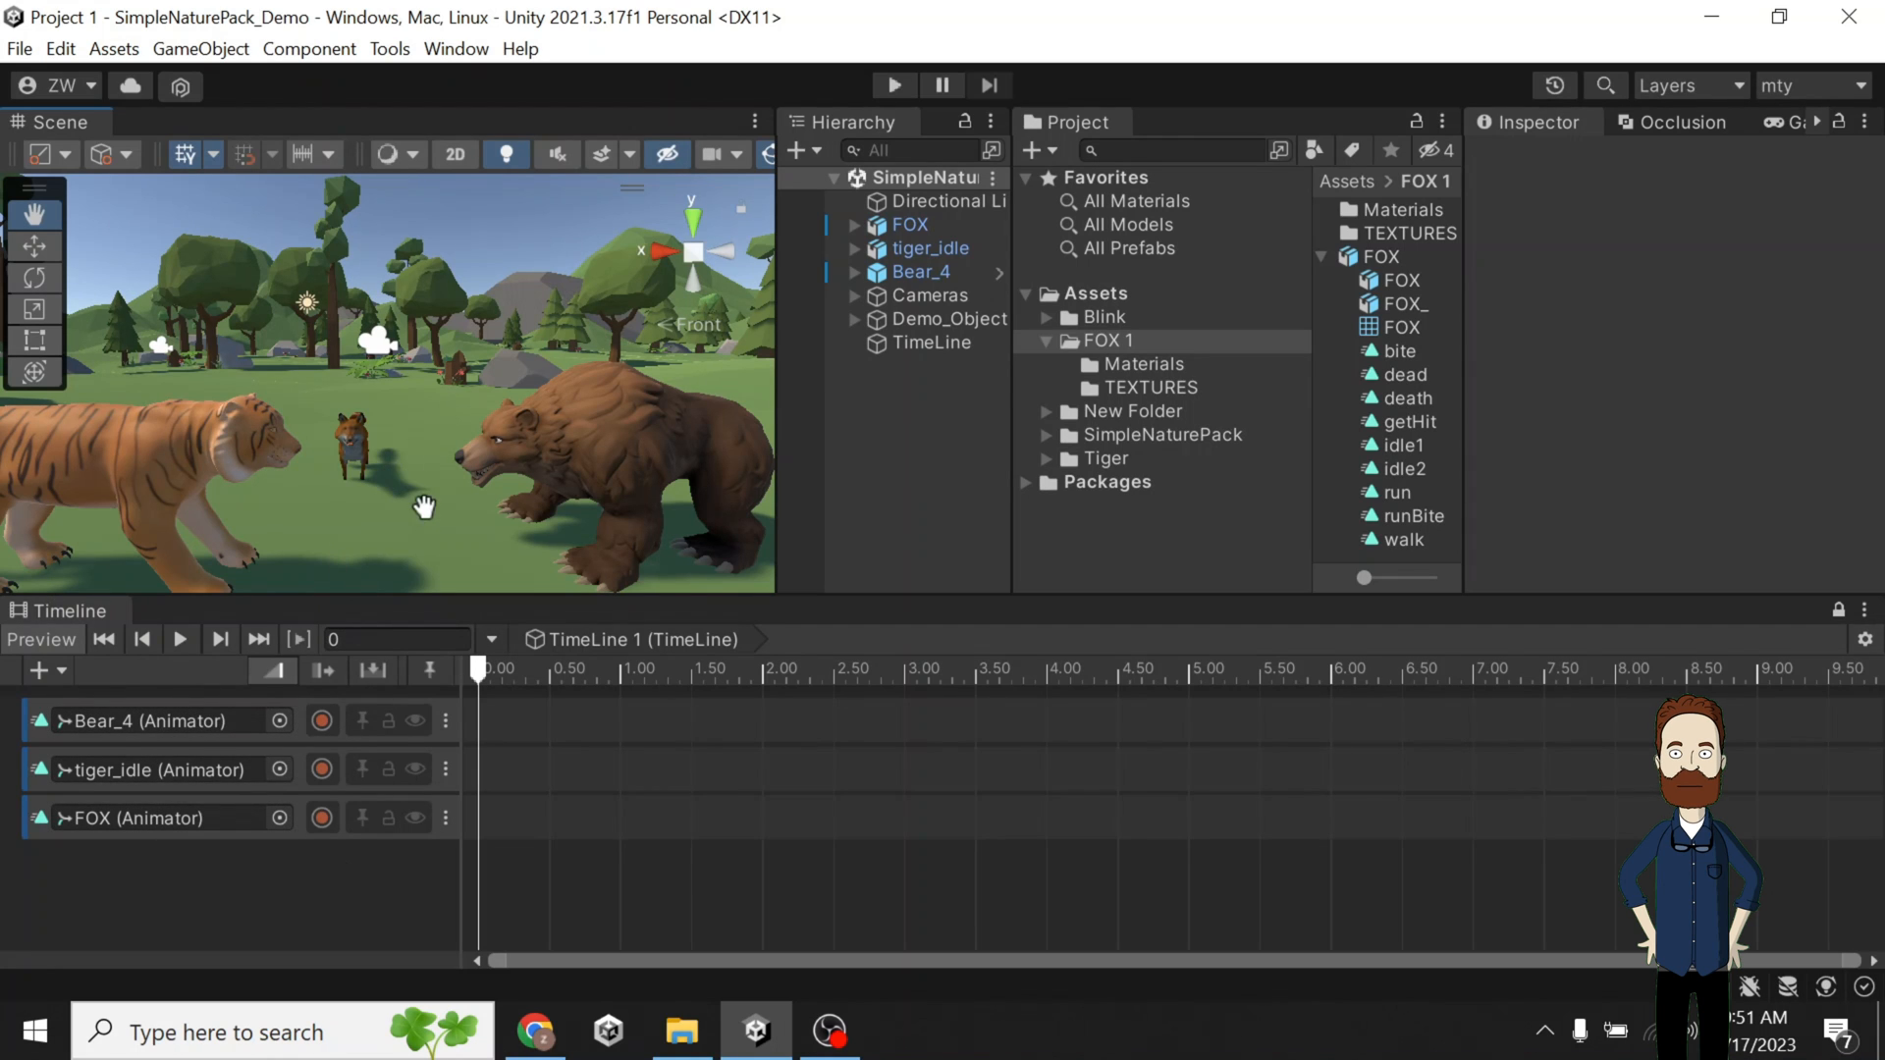
{"action": "scroll", "coordinate": [427, 527], "scroll_direction": "down", "scroll_amount": 5}
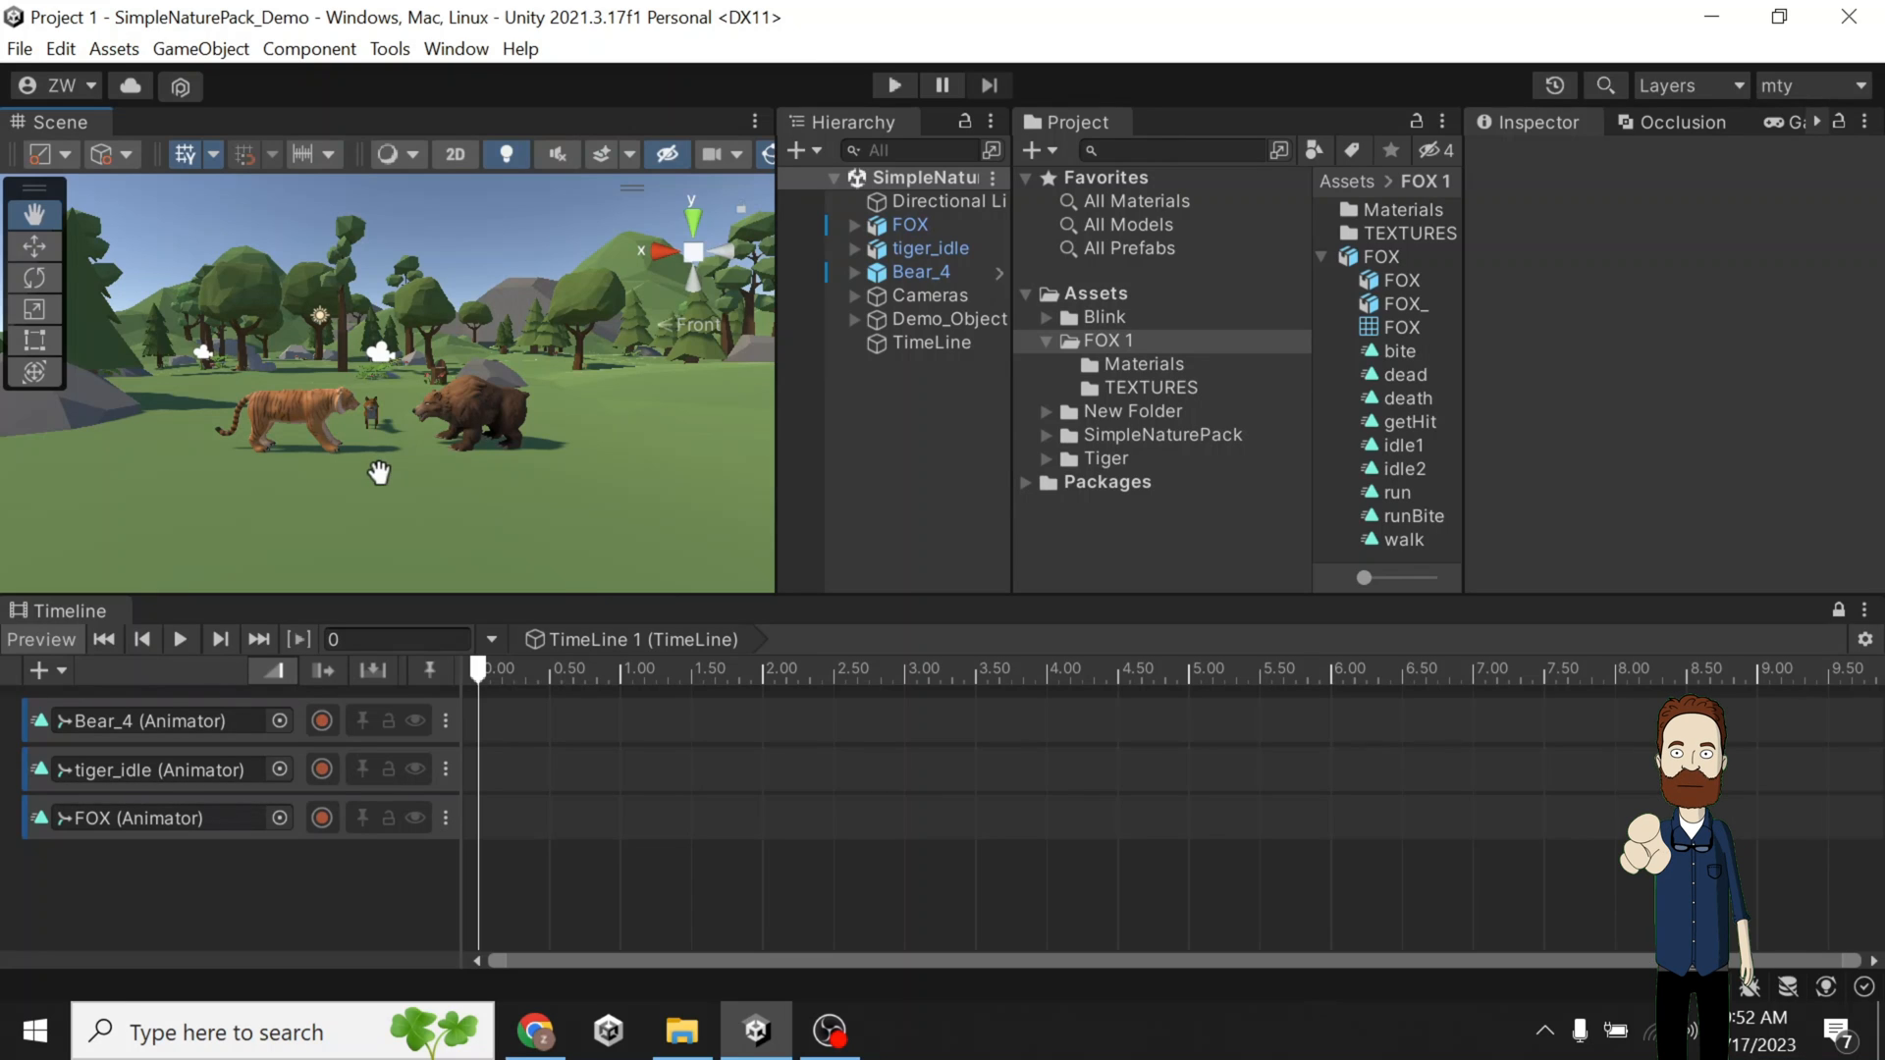
{"action": "scroll", "coordinate": [379, 474], "scroll_direction": "down", "scroll_amount": 3}
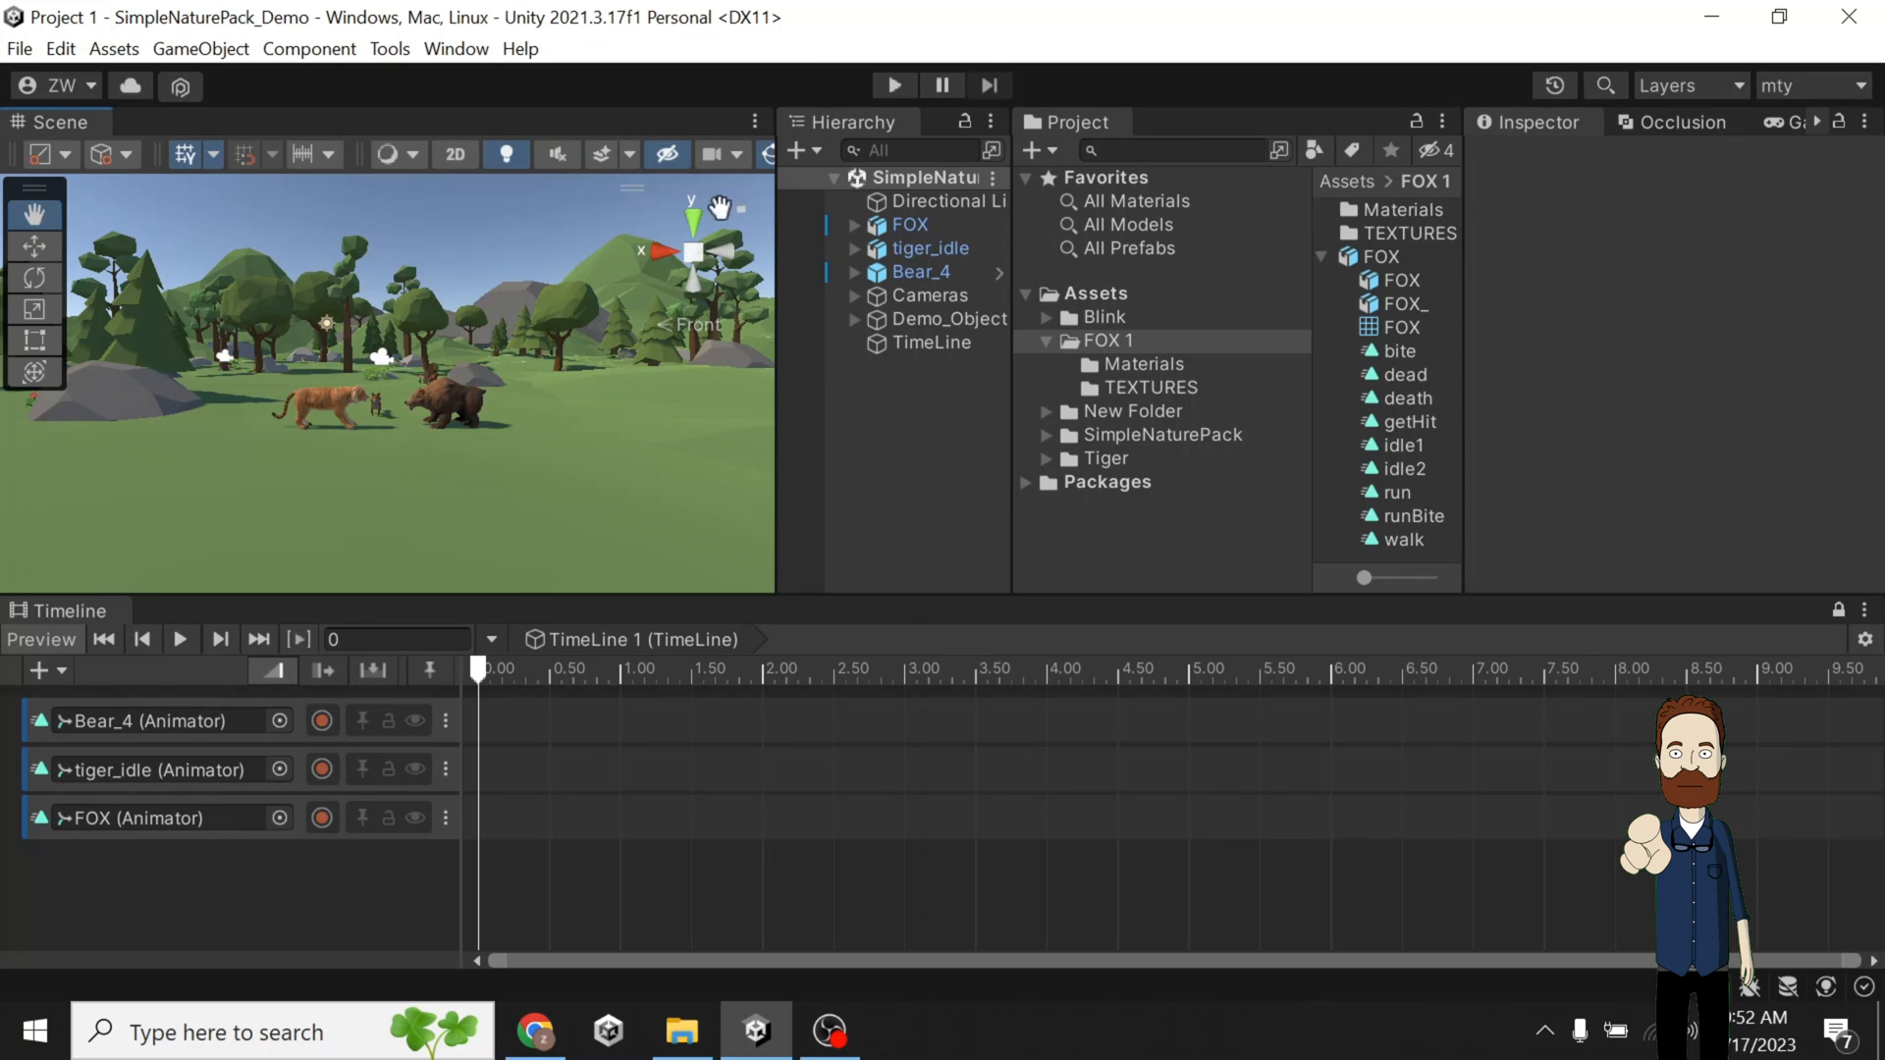
{"action": "left_click", "coordinate": [835, 177]}
{"action": "left_click_drag", "start_coordinate": [1012, 205], "coordinate": [1068, 206]}
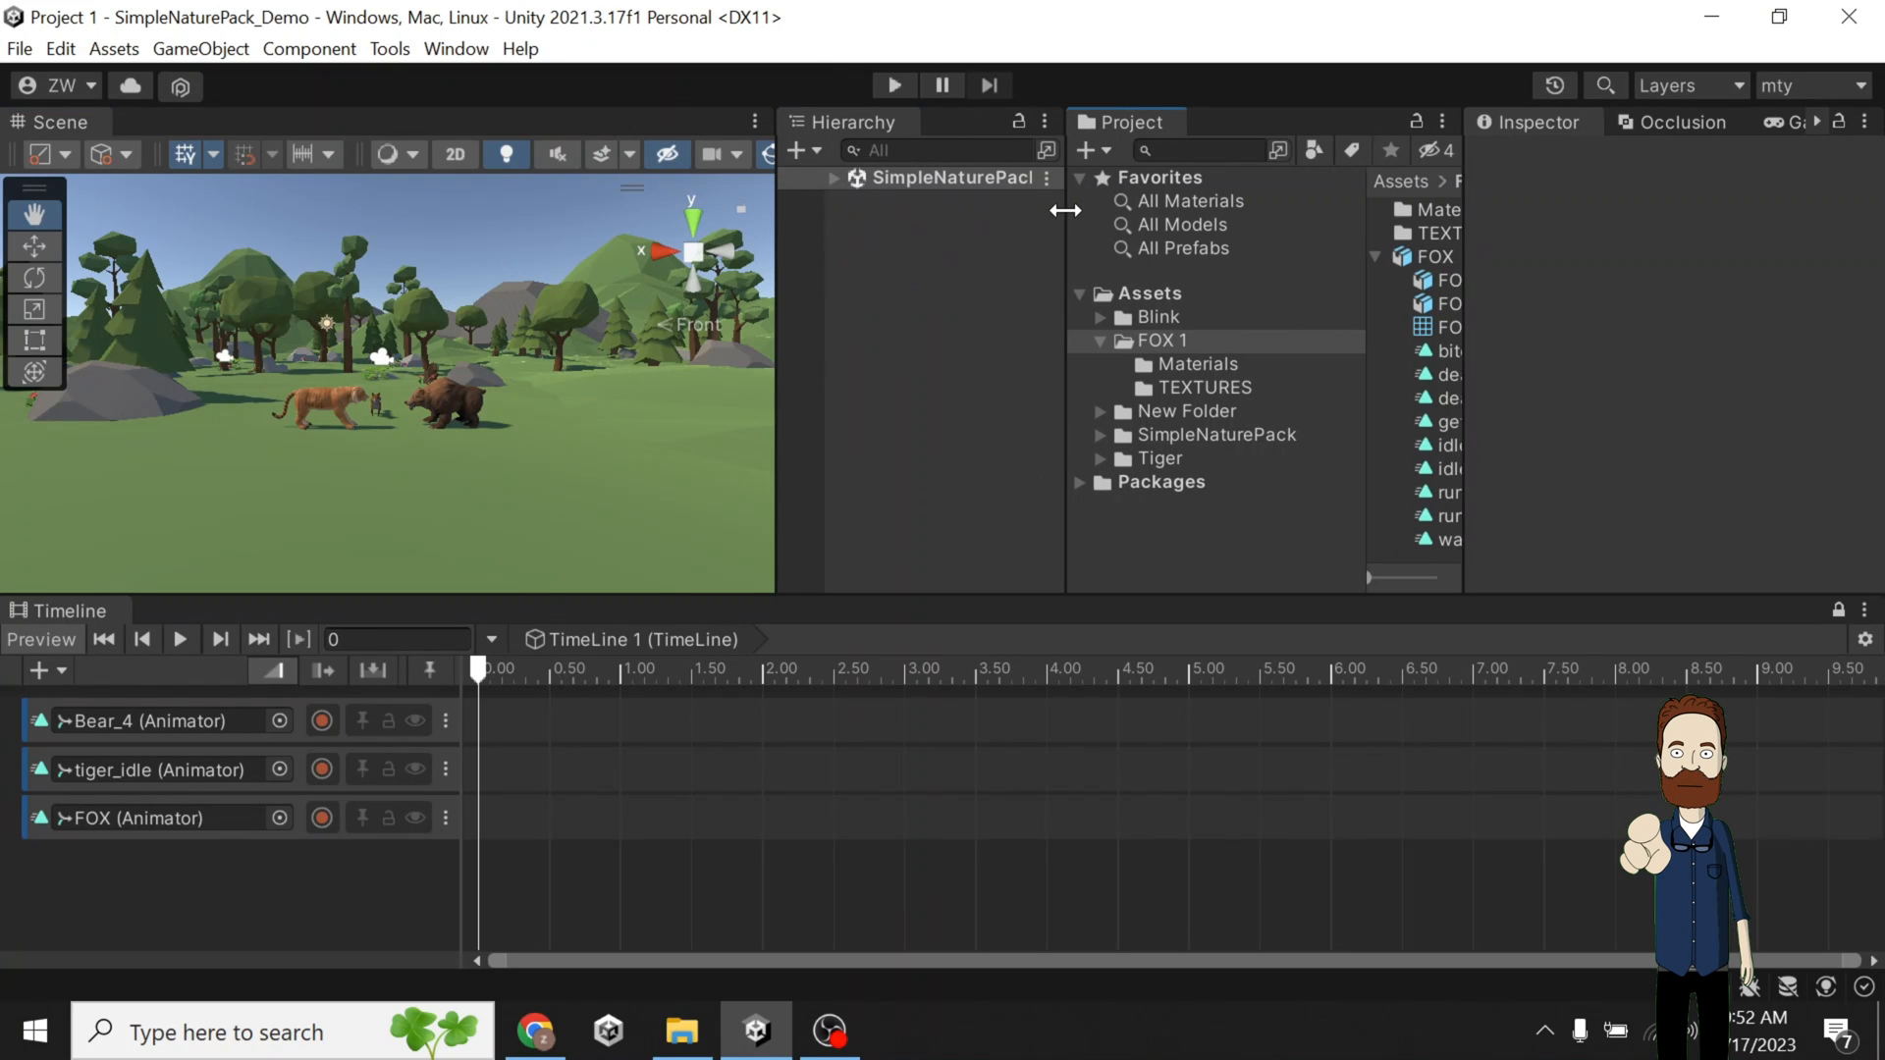
{"action": "left_click", "coordinate": [834, 178]}
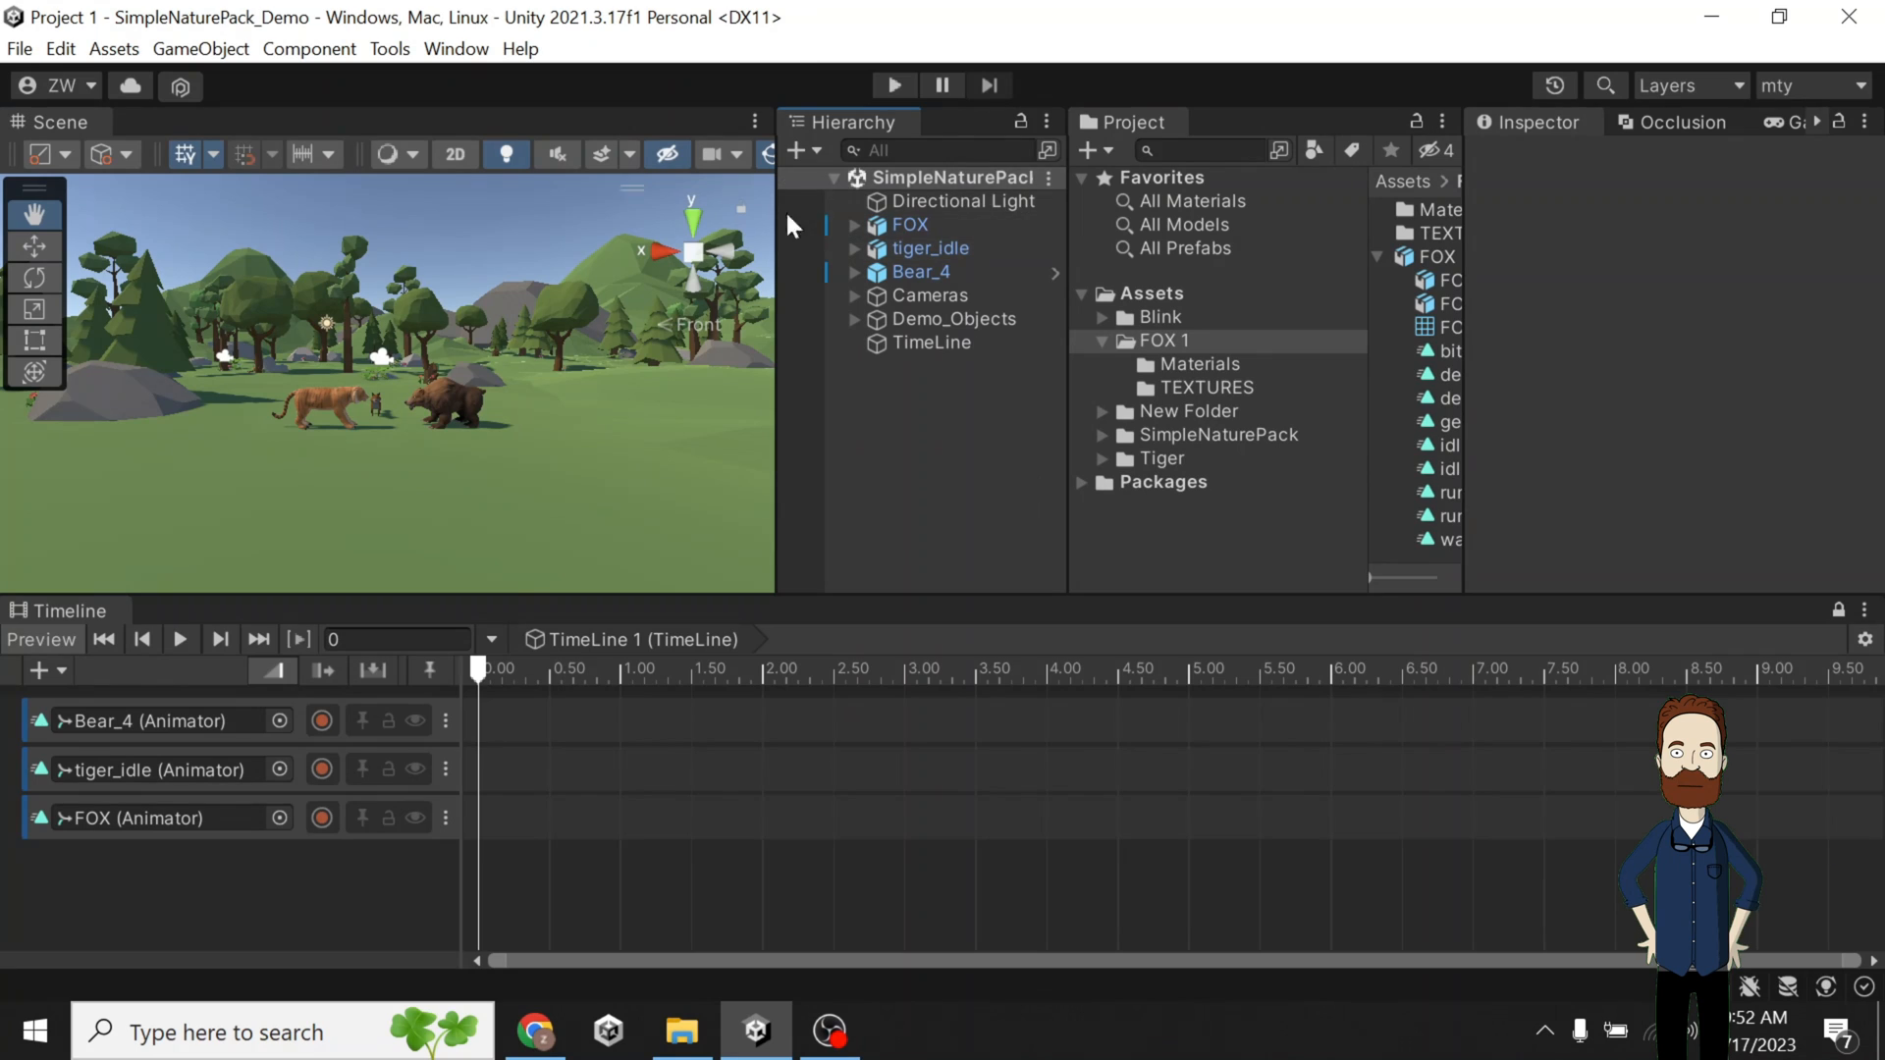
{"action": "left_click", "coordinate": [833, 179]}
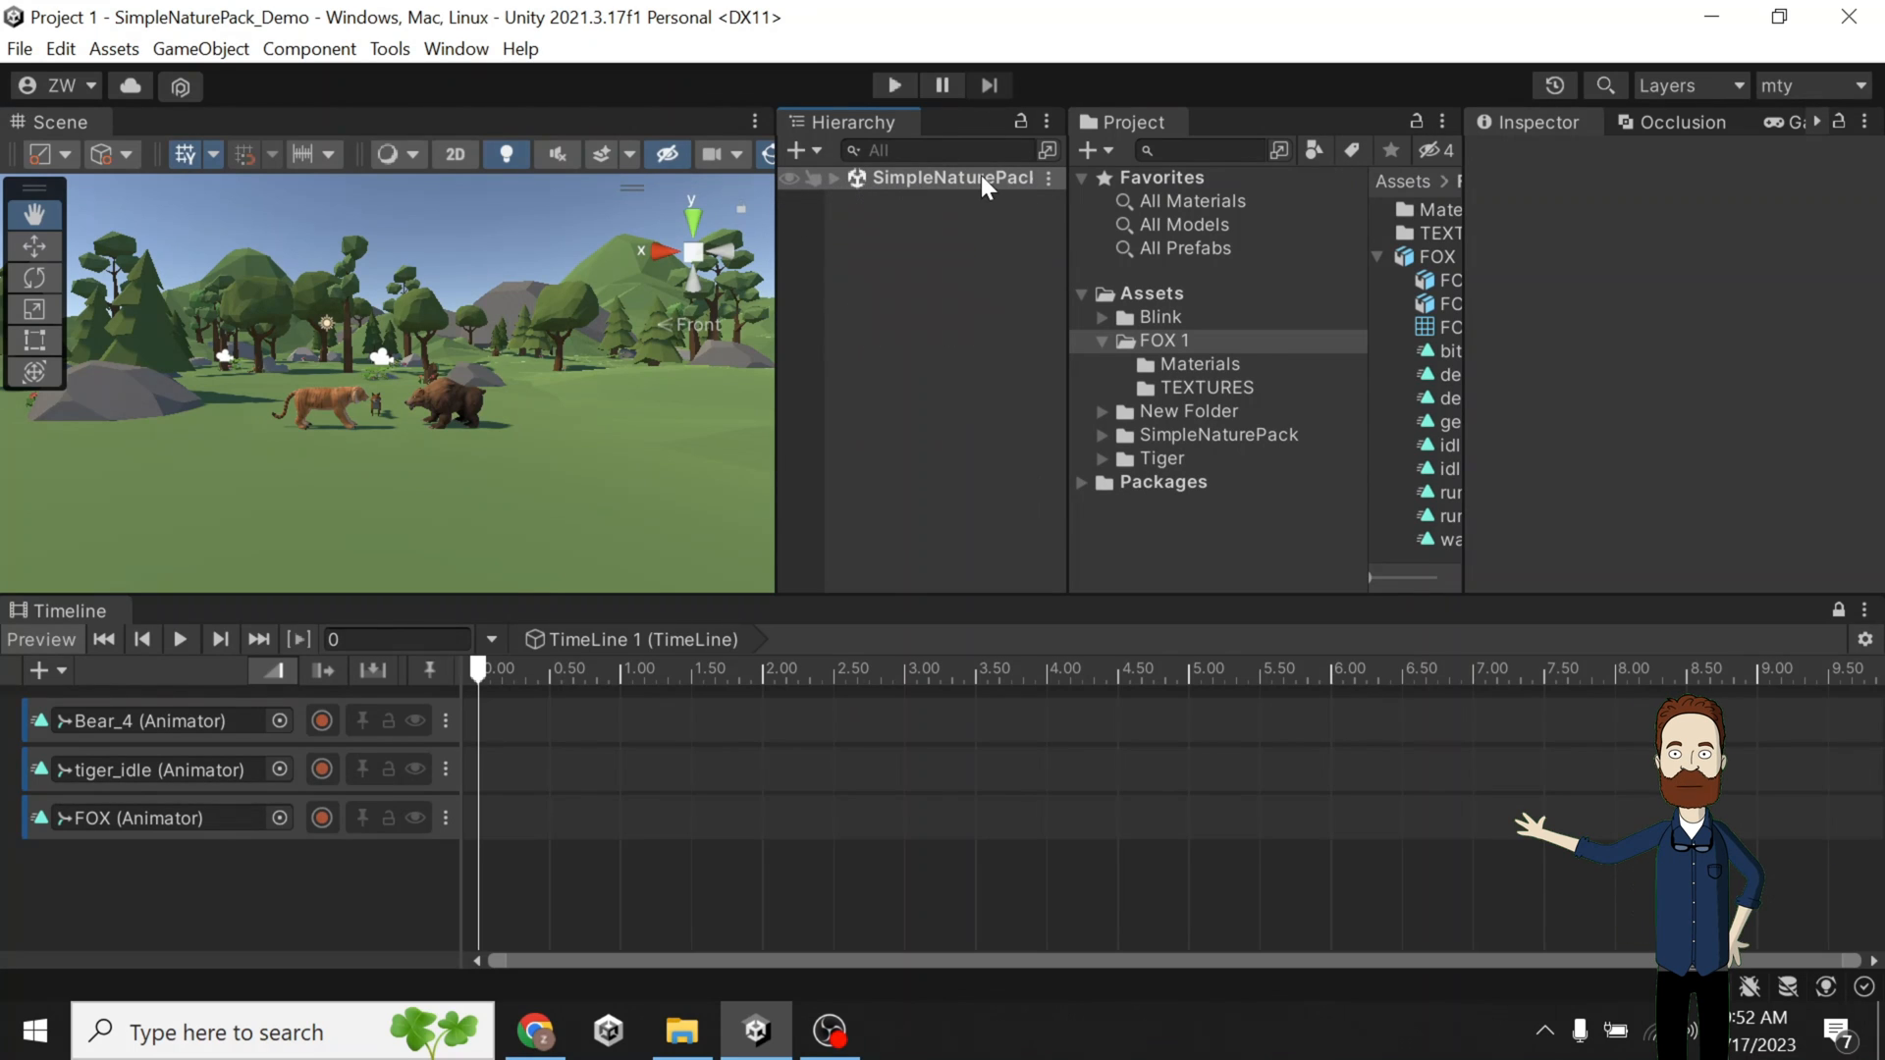
{"action": "left_click_drag", "start_coordinate": [1071, 338], "coordinate": [996, 338]}
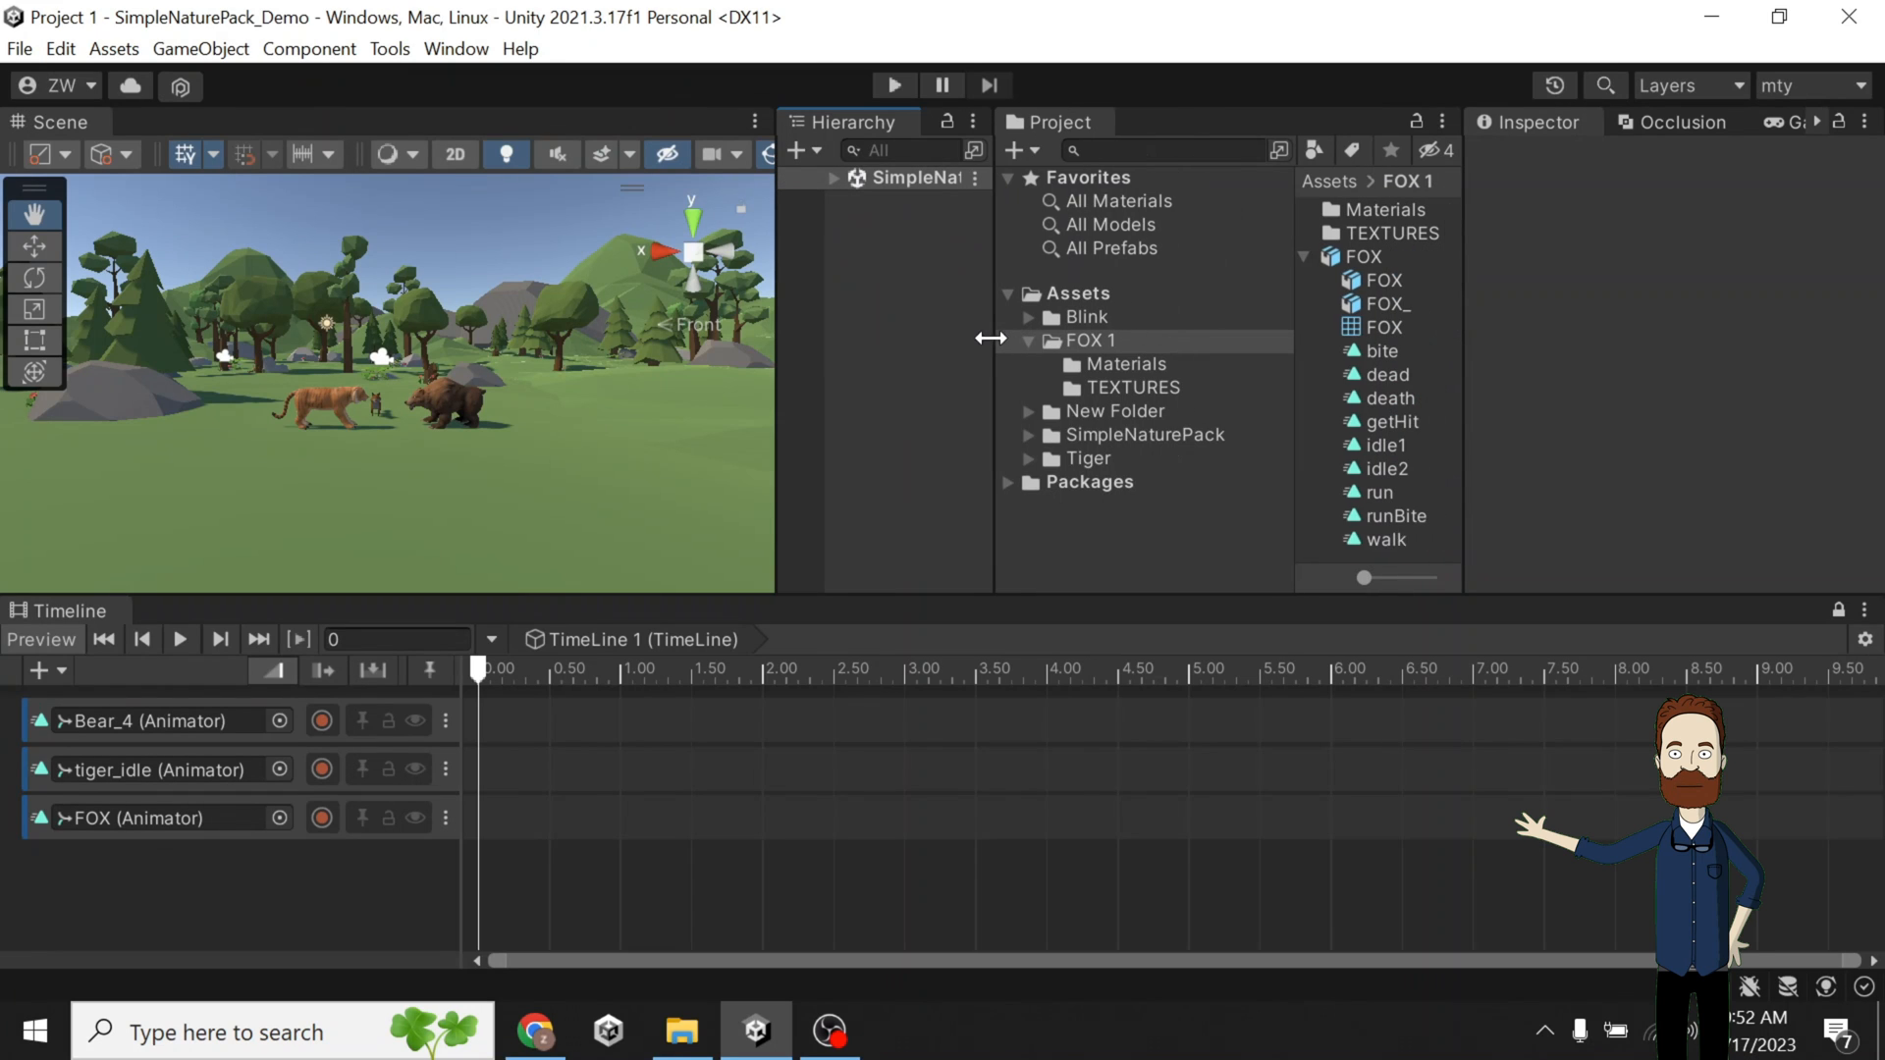
Move the demo scene file from the SimpleNaturePack Scenes folder into the main Assets folder and open that folder.
{"action": "left_click", "coordinate": [1029, 412]}
{"action": "left_click", "coordinate": [1042, 394]}
{"action": "left_click", "coordinate": [1028, 412]}
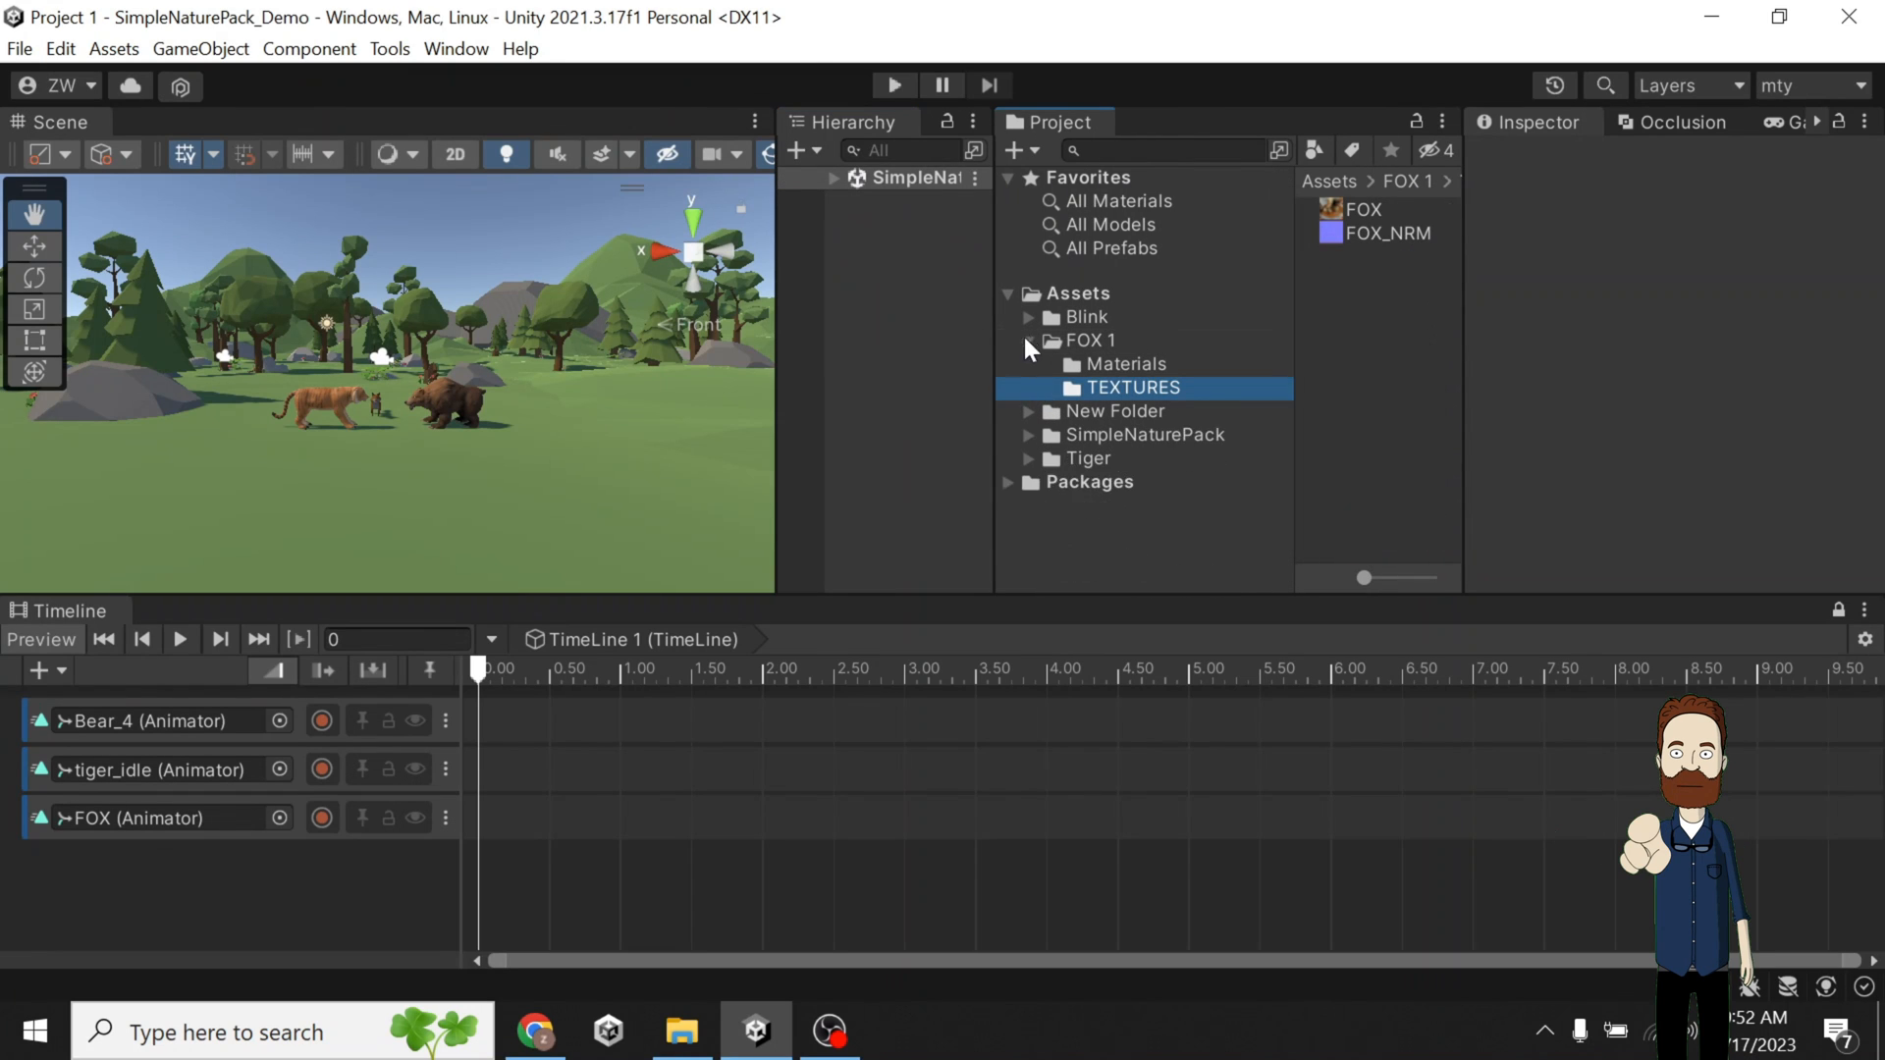
{"action": "left_click", "coordinate": [1028, 341]}
{"action": "left_click", "coordinate": [1027, 388]}
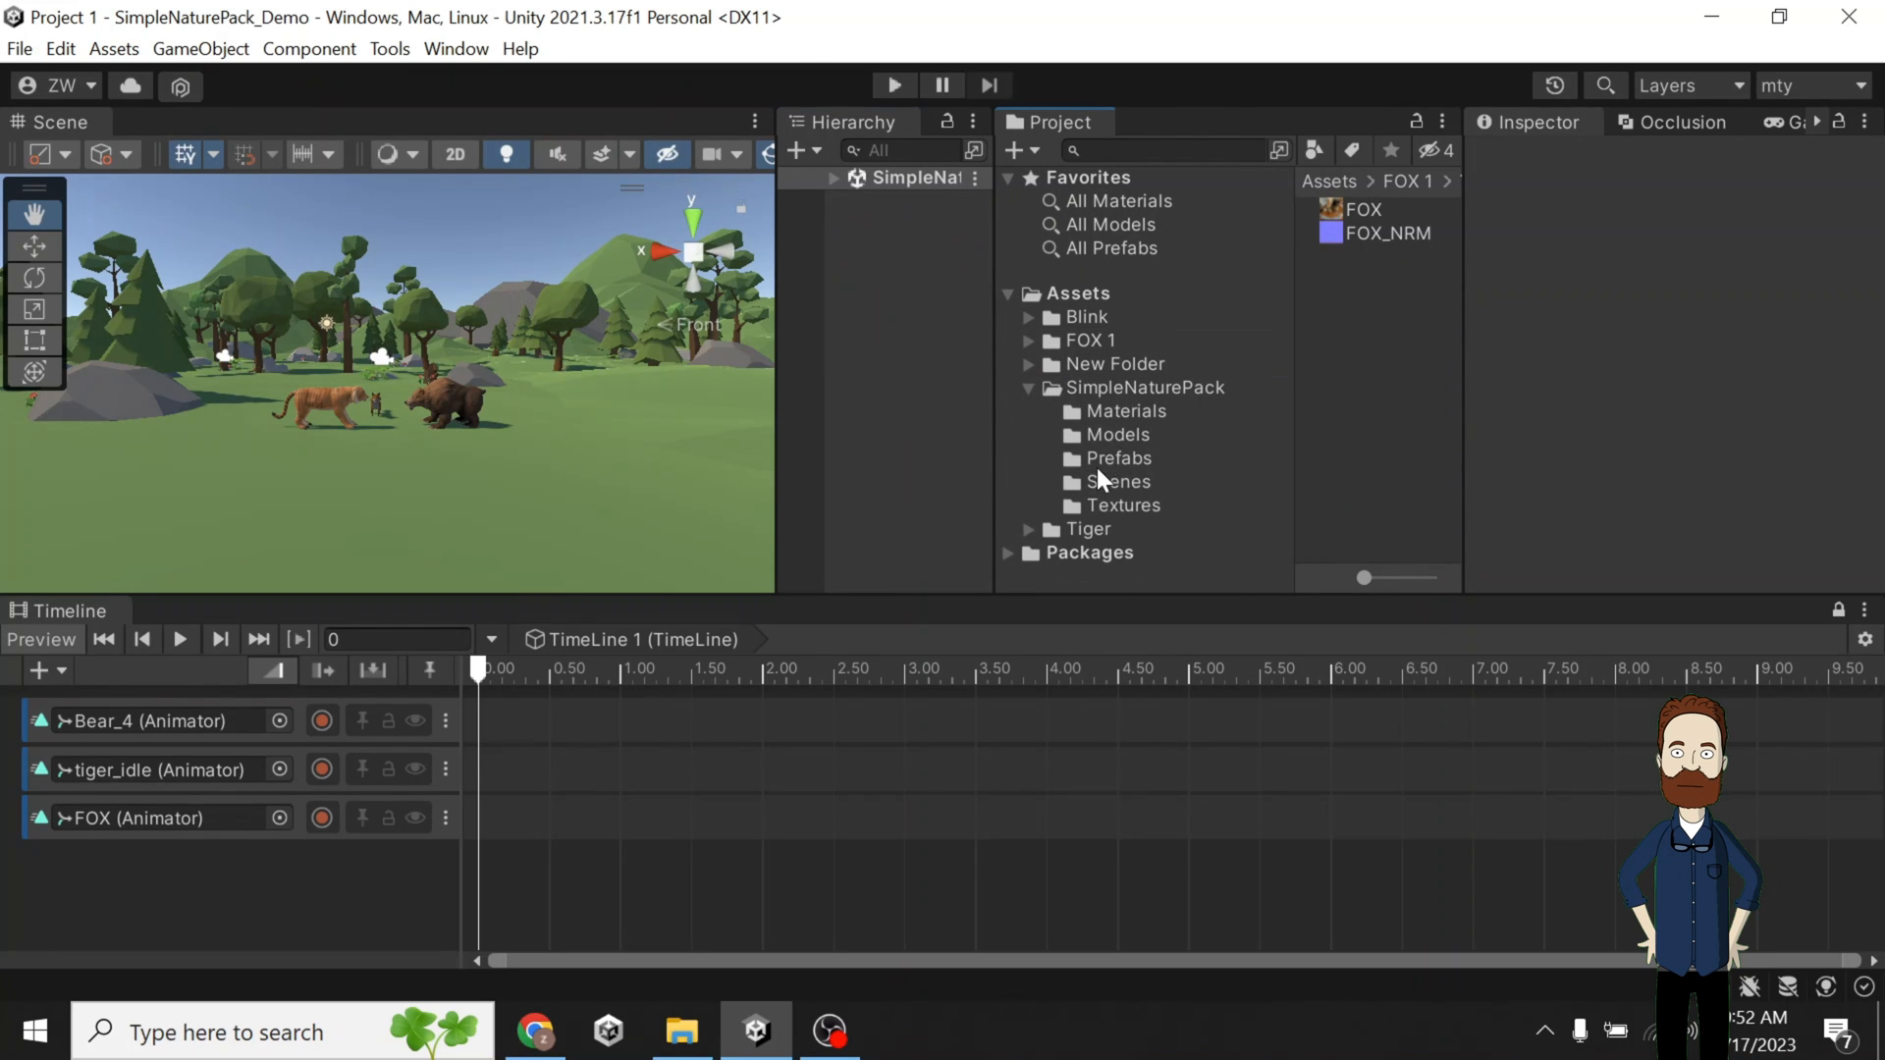
{"action": "left_click", "coordinate": [1100, 481]}
{"action": "left_click_drag", "start_coordinate": [1365, 209], "coordinate": [1045, 293]}
{"action": "left_click", "coordinate": [1026, 387]}
{"action": "left_click", "coordinate": [1129, 293]}
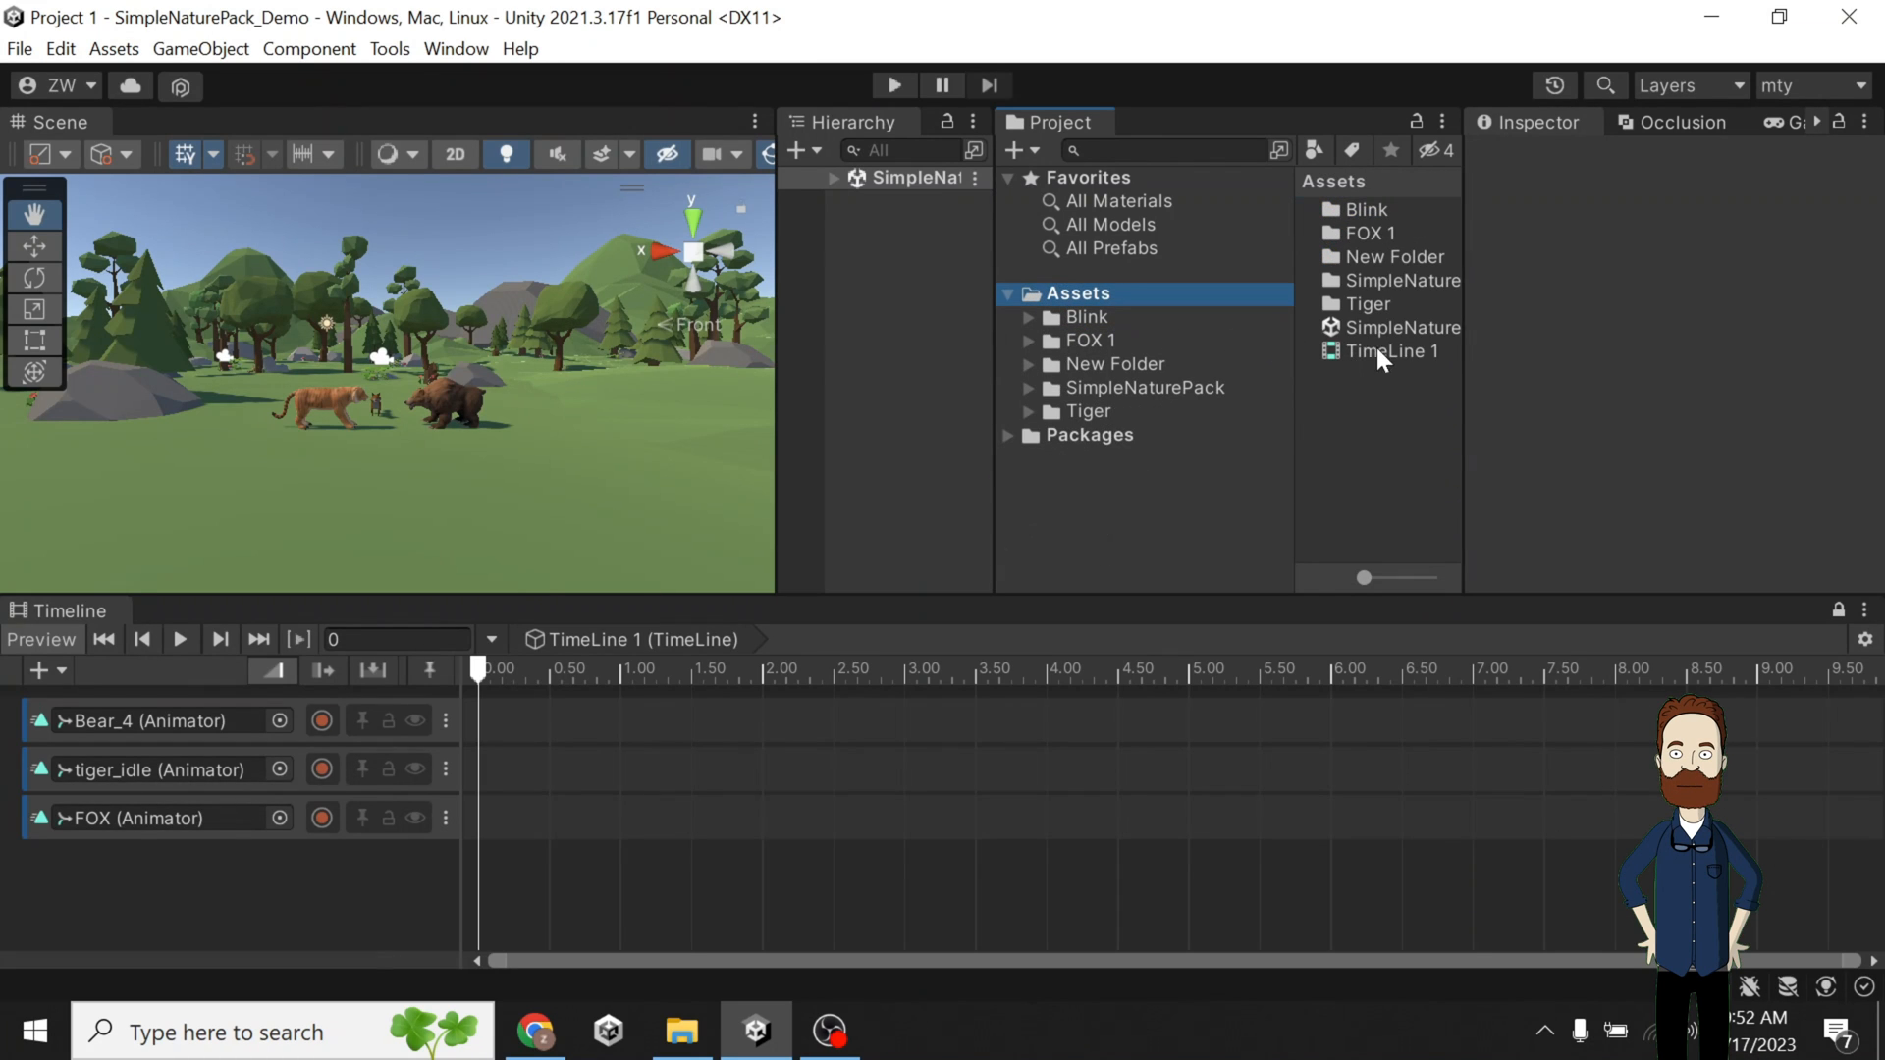
Rename the demo scene asset as "clip 1" and reload the scene.
{"action": "left_click", "coordinate": [1393, 327]}
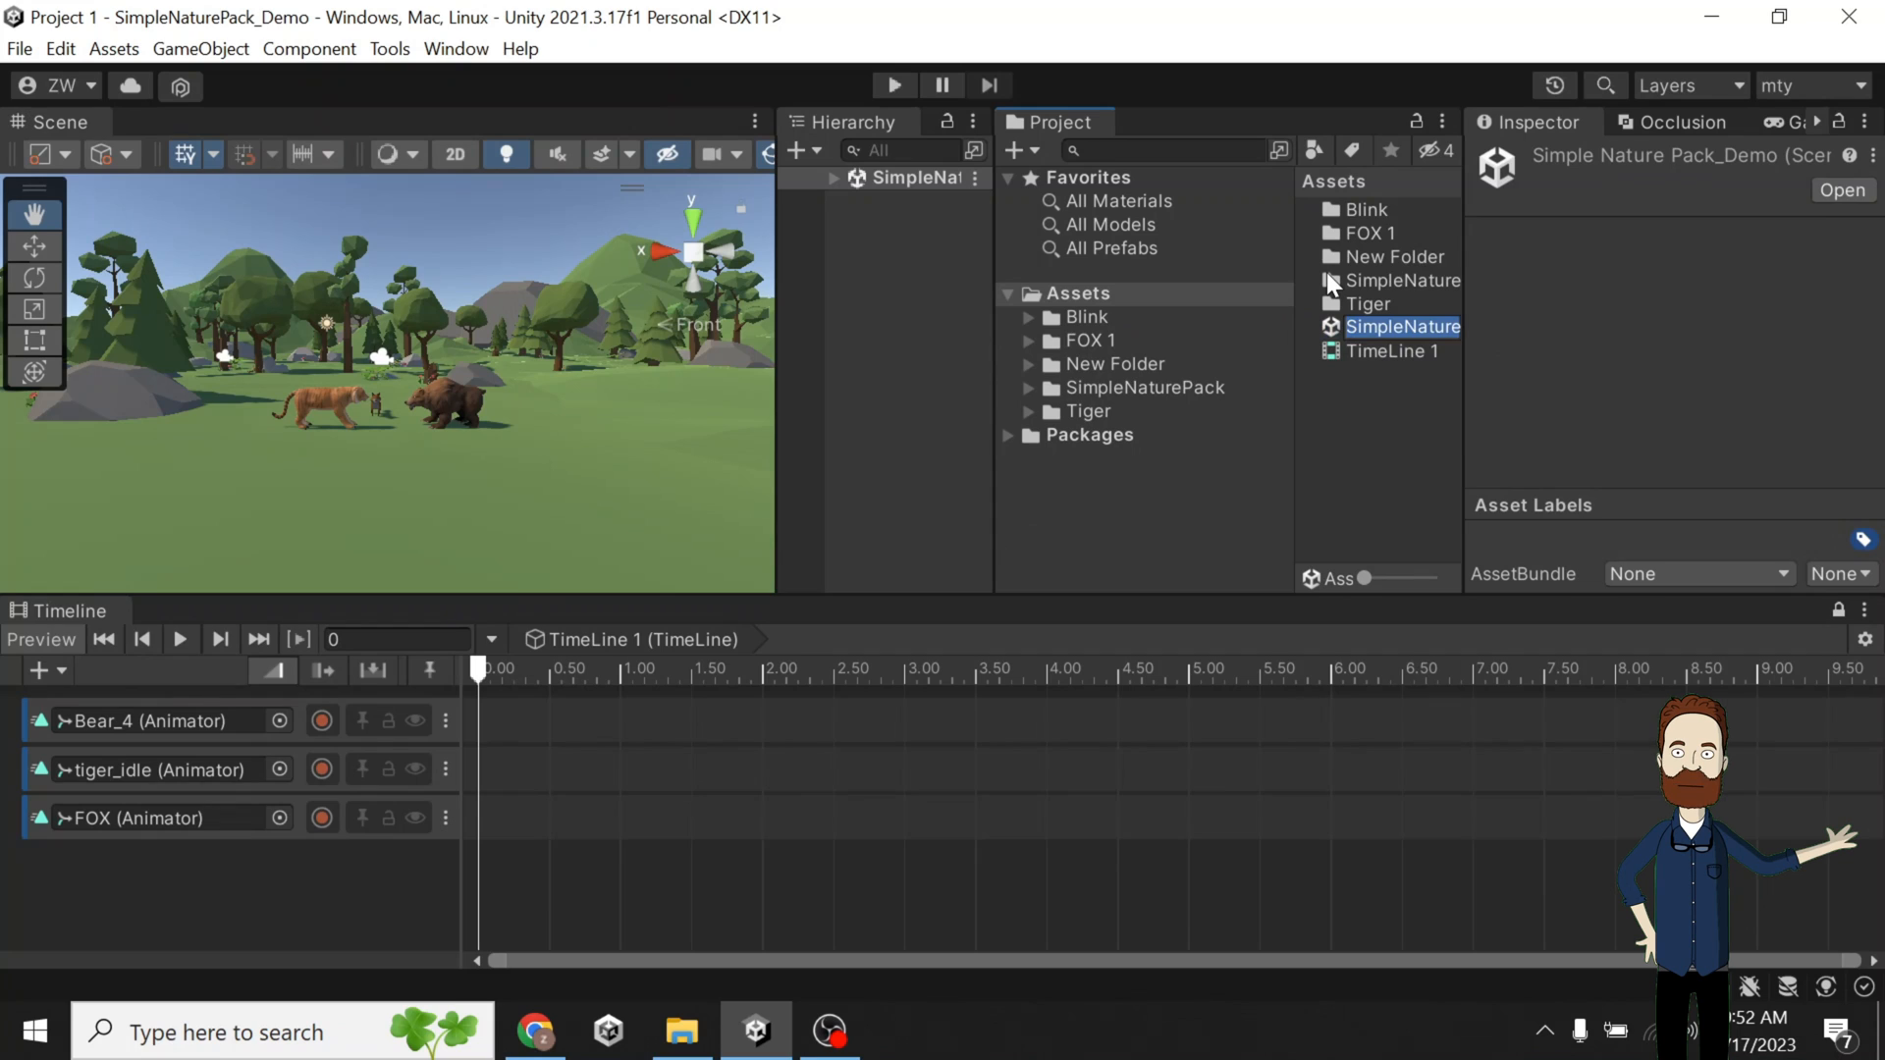
{"action": "key", "text": "F2"}
{"action": "type", "text": "scene"}
{"action": "key", "text": "BackSpace"}
{"action": "key", "text": "BackSpace"}
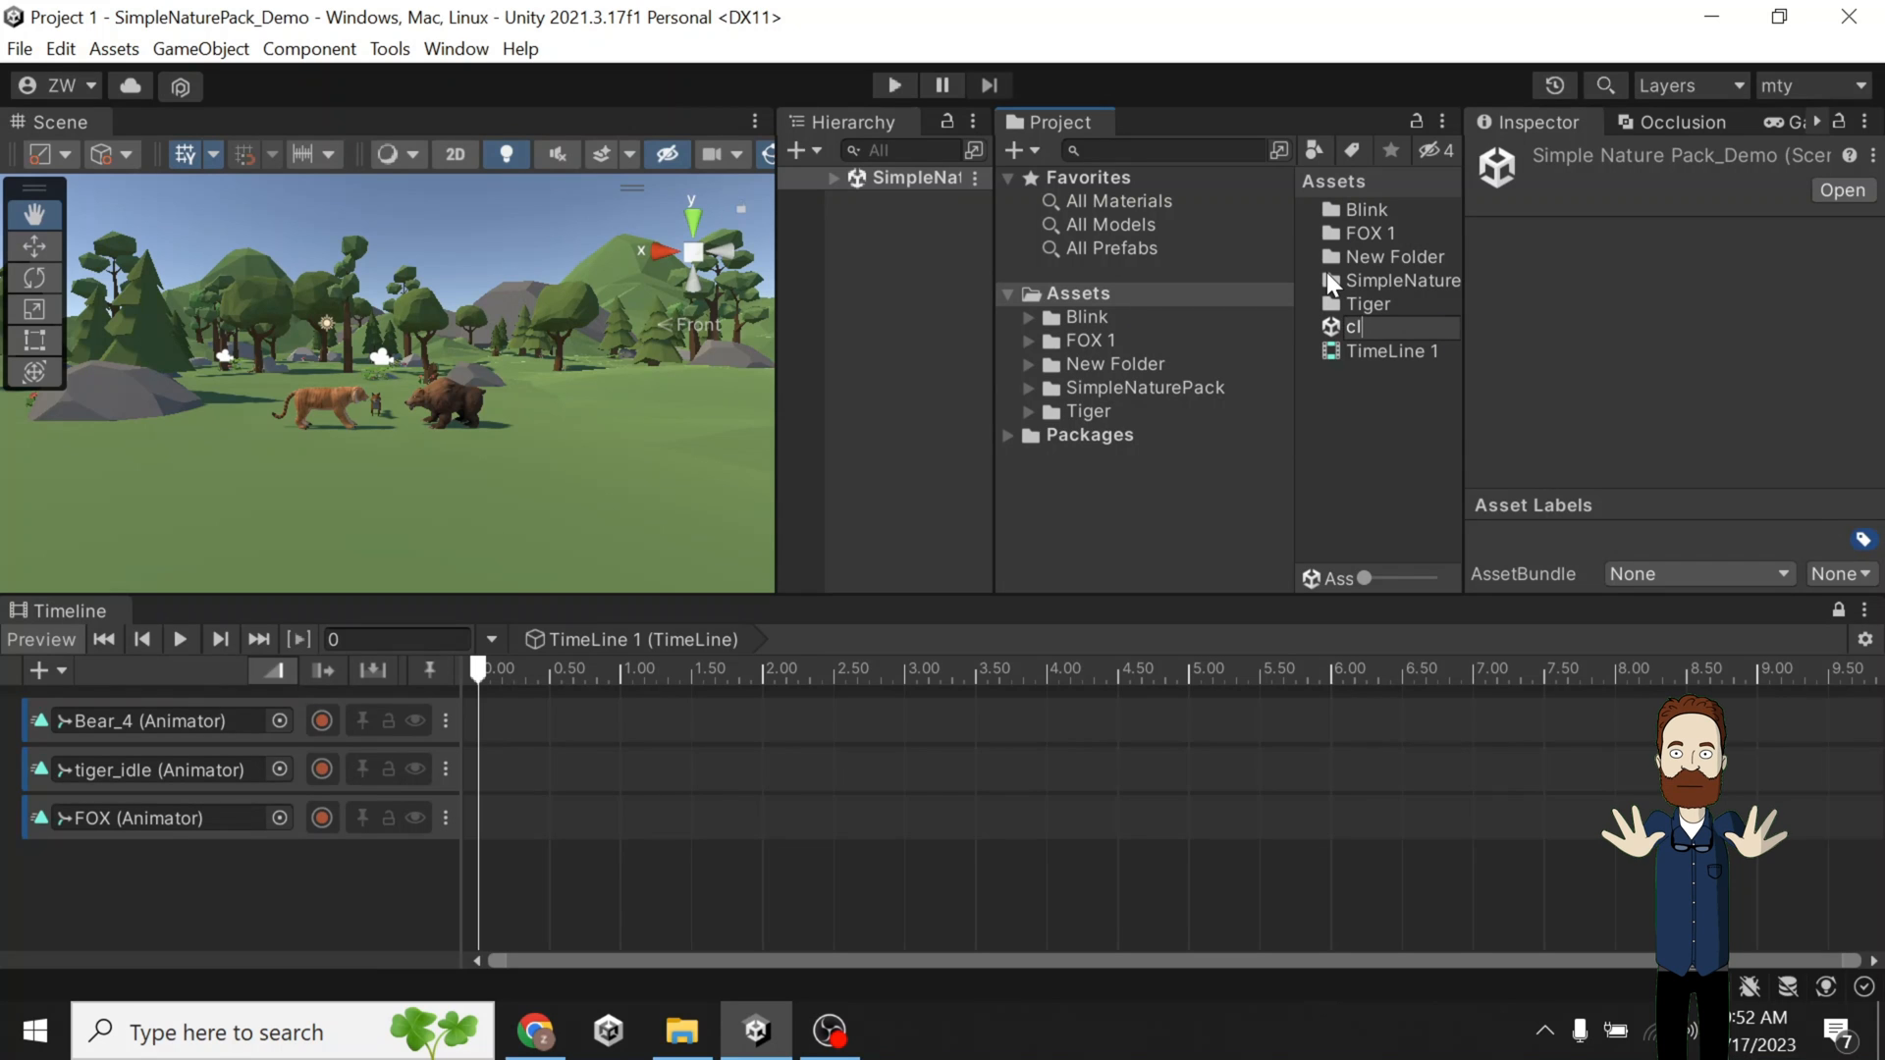
{"action": "type", "text": "clip 1"}
{"action": "key", "text": "Return"}
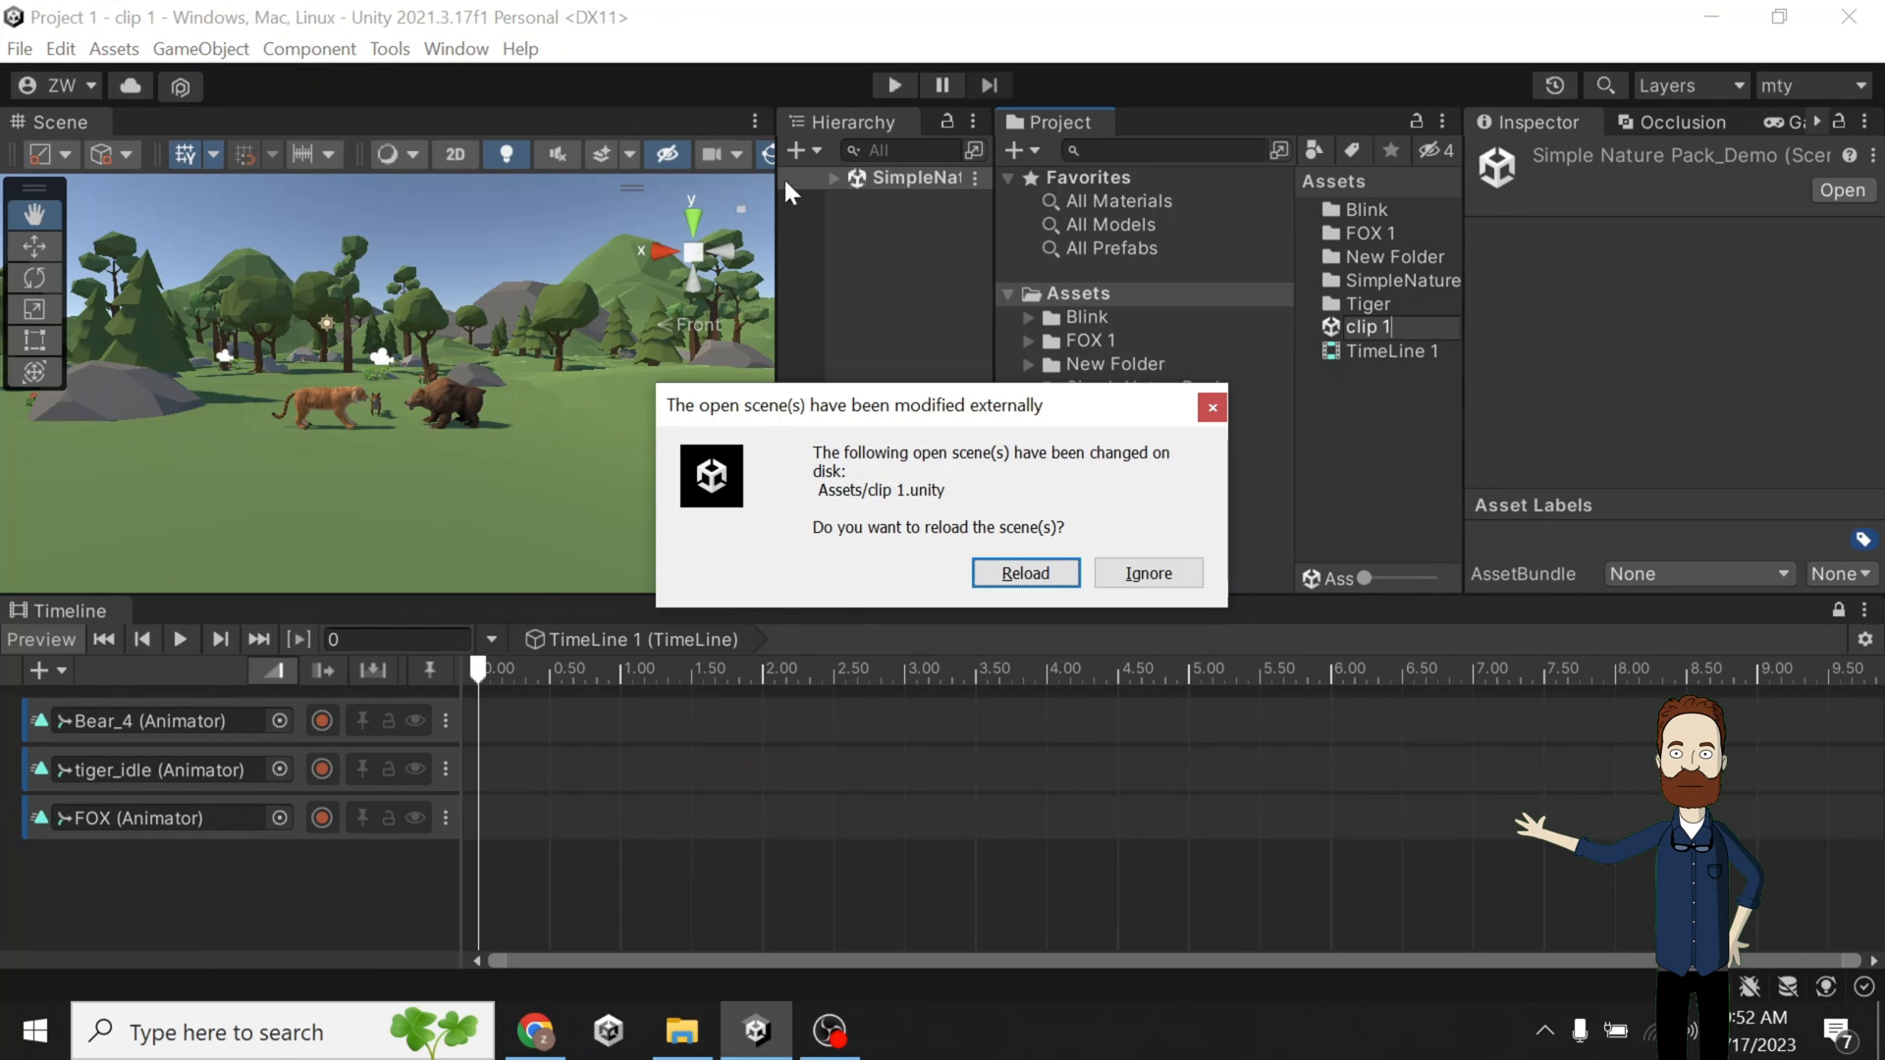
{"action": "left_click", "coordinate": [1024, 572]}
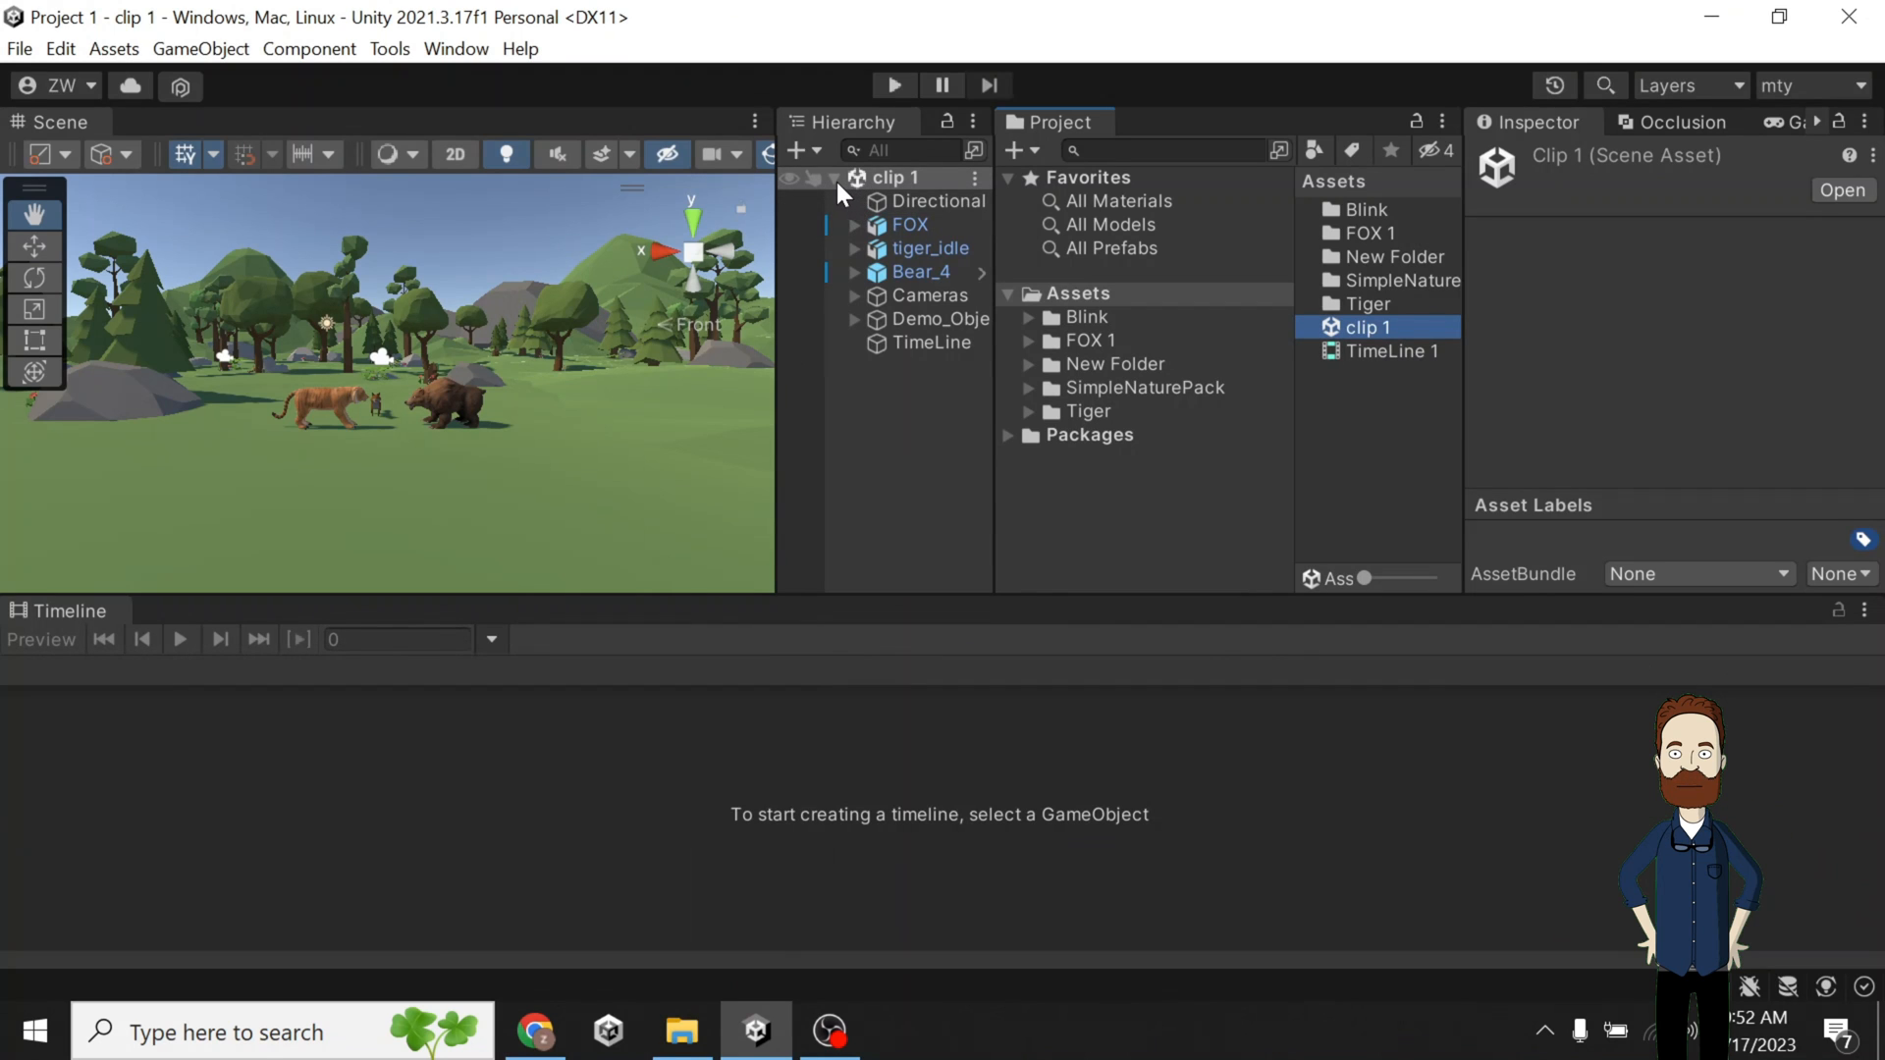
Show the TimeLine object's tracks in the Timeline window again and lock the window to it.
{"action": "left_click", "coordinate": [835, 179]}
{"action": "left_click", "coordinate": [833, 178]}
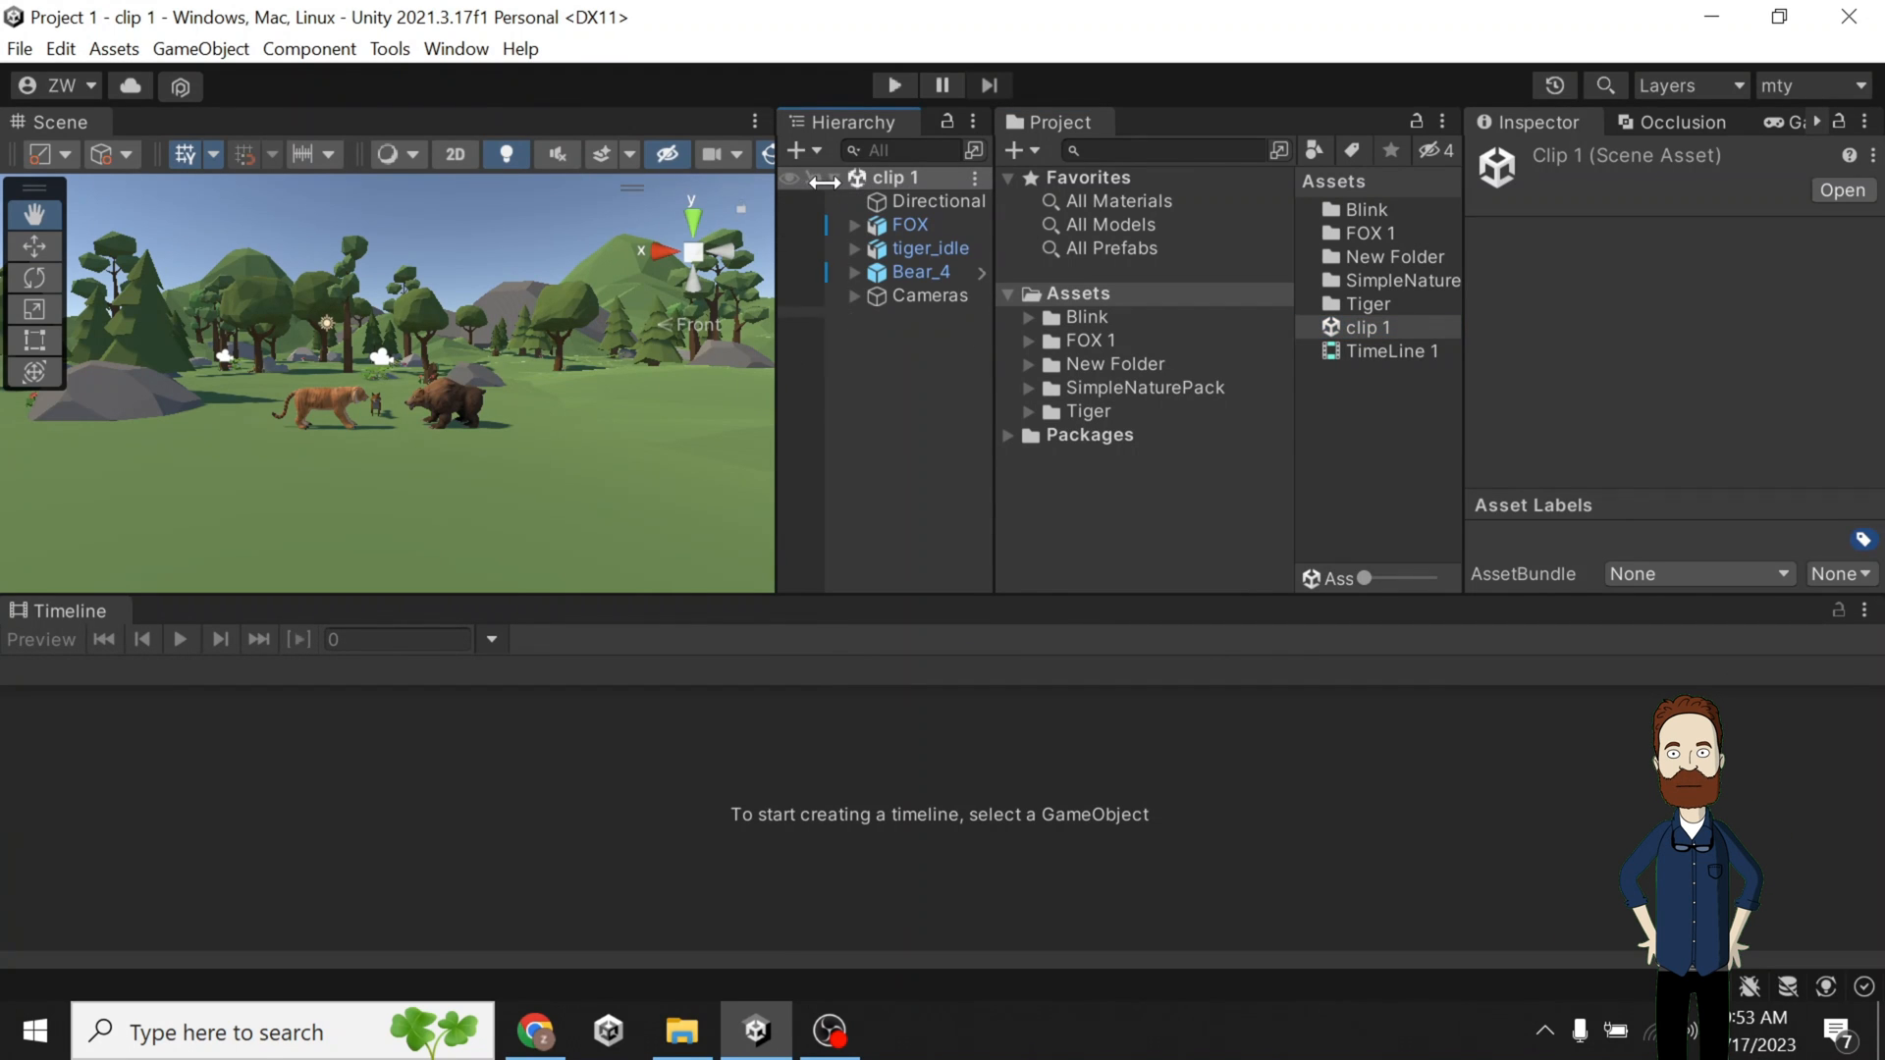
{"action": "left_click", "coordinate": [928, 343]}
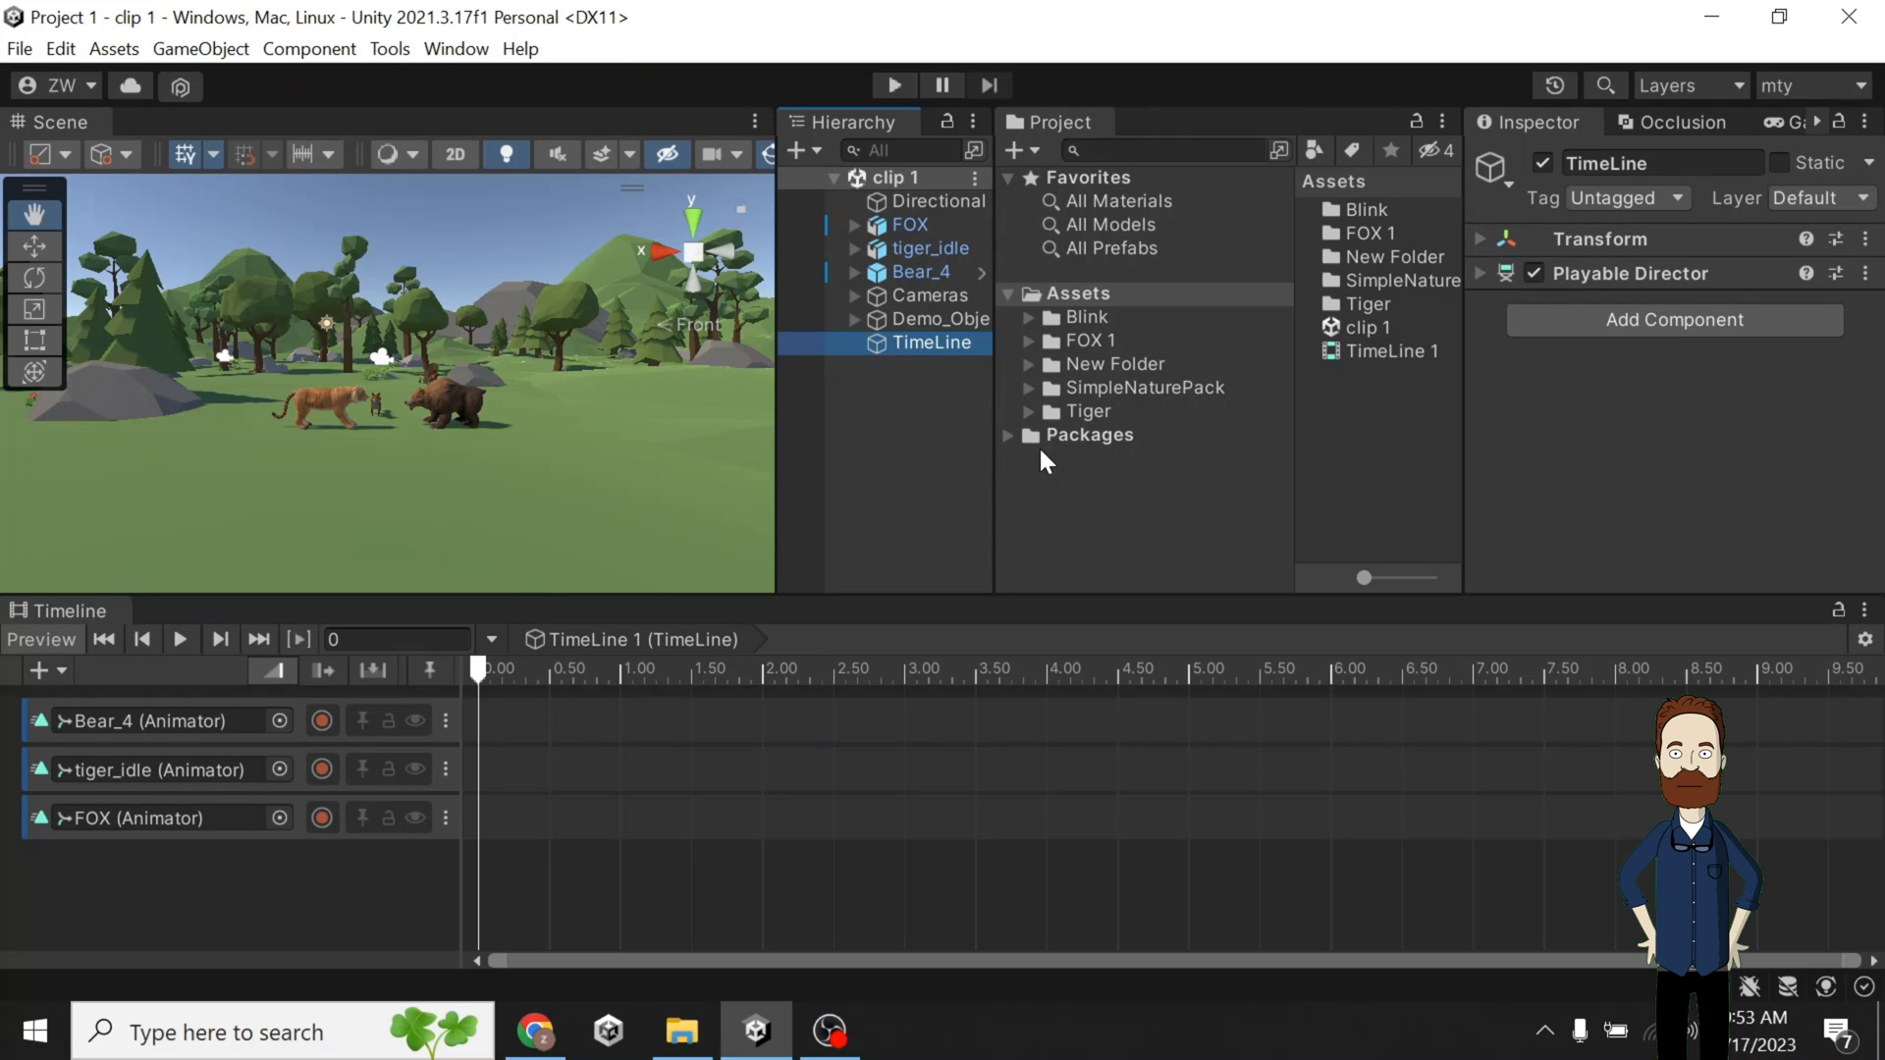
{"action": "left_click", "coordinate": [1837, 605]}
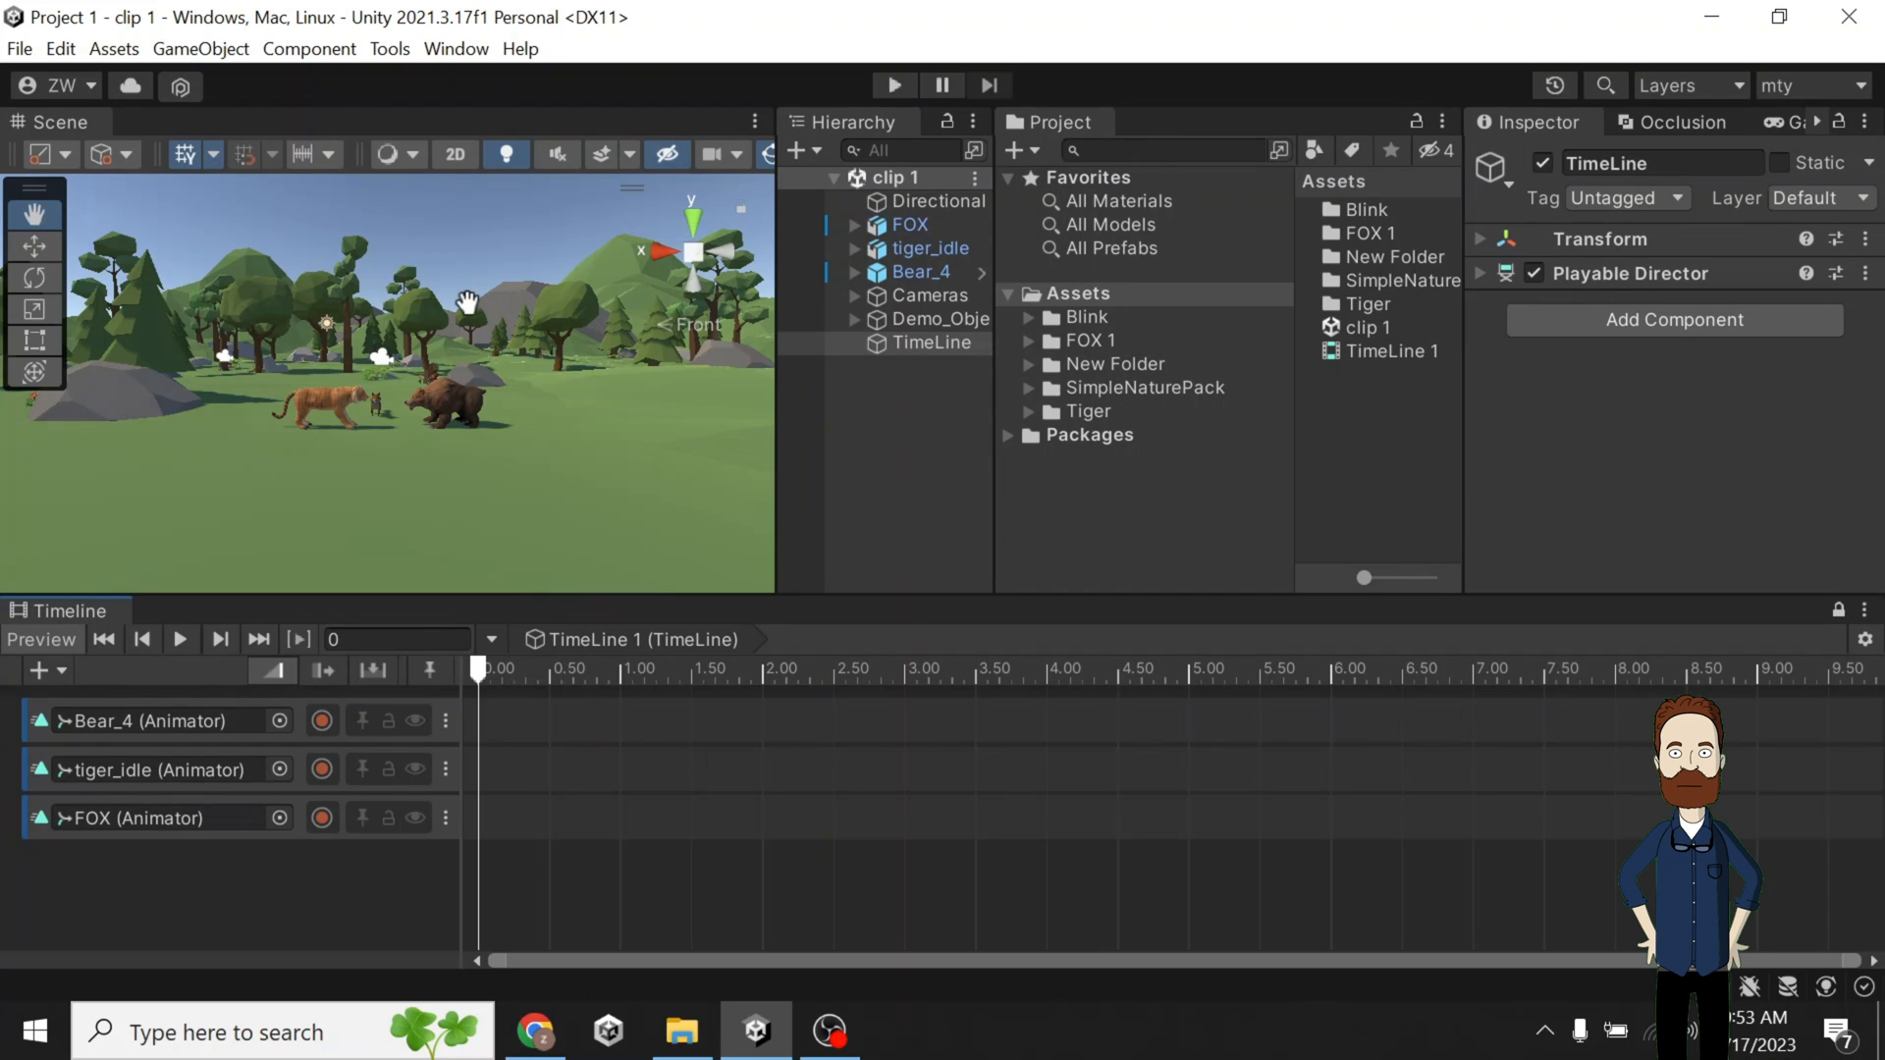
Survey the nature scene from above and return to the front view of the animals.
{"action": "left_click_drag", "start_coordinate": [410, 392], "coordinate": [393, 454]}
{"action": "left_click", "coordinate": [693, 220]}
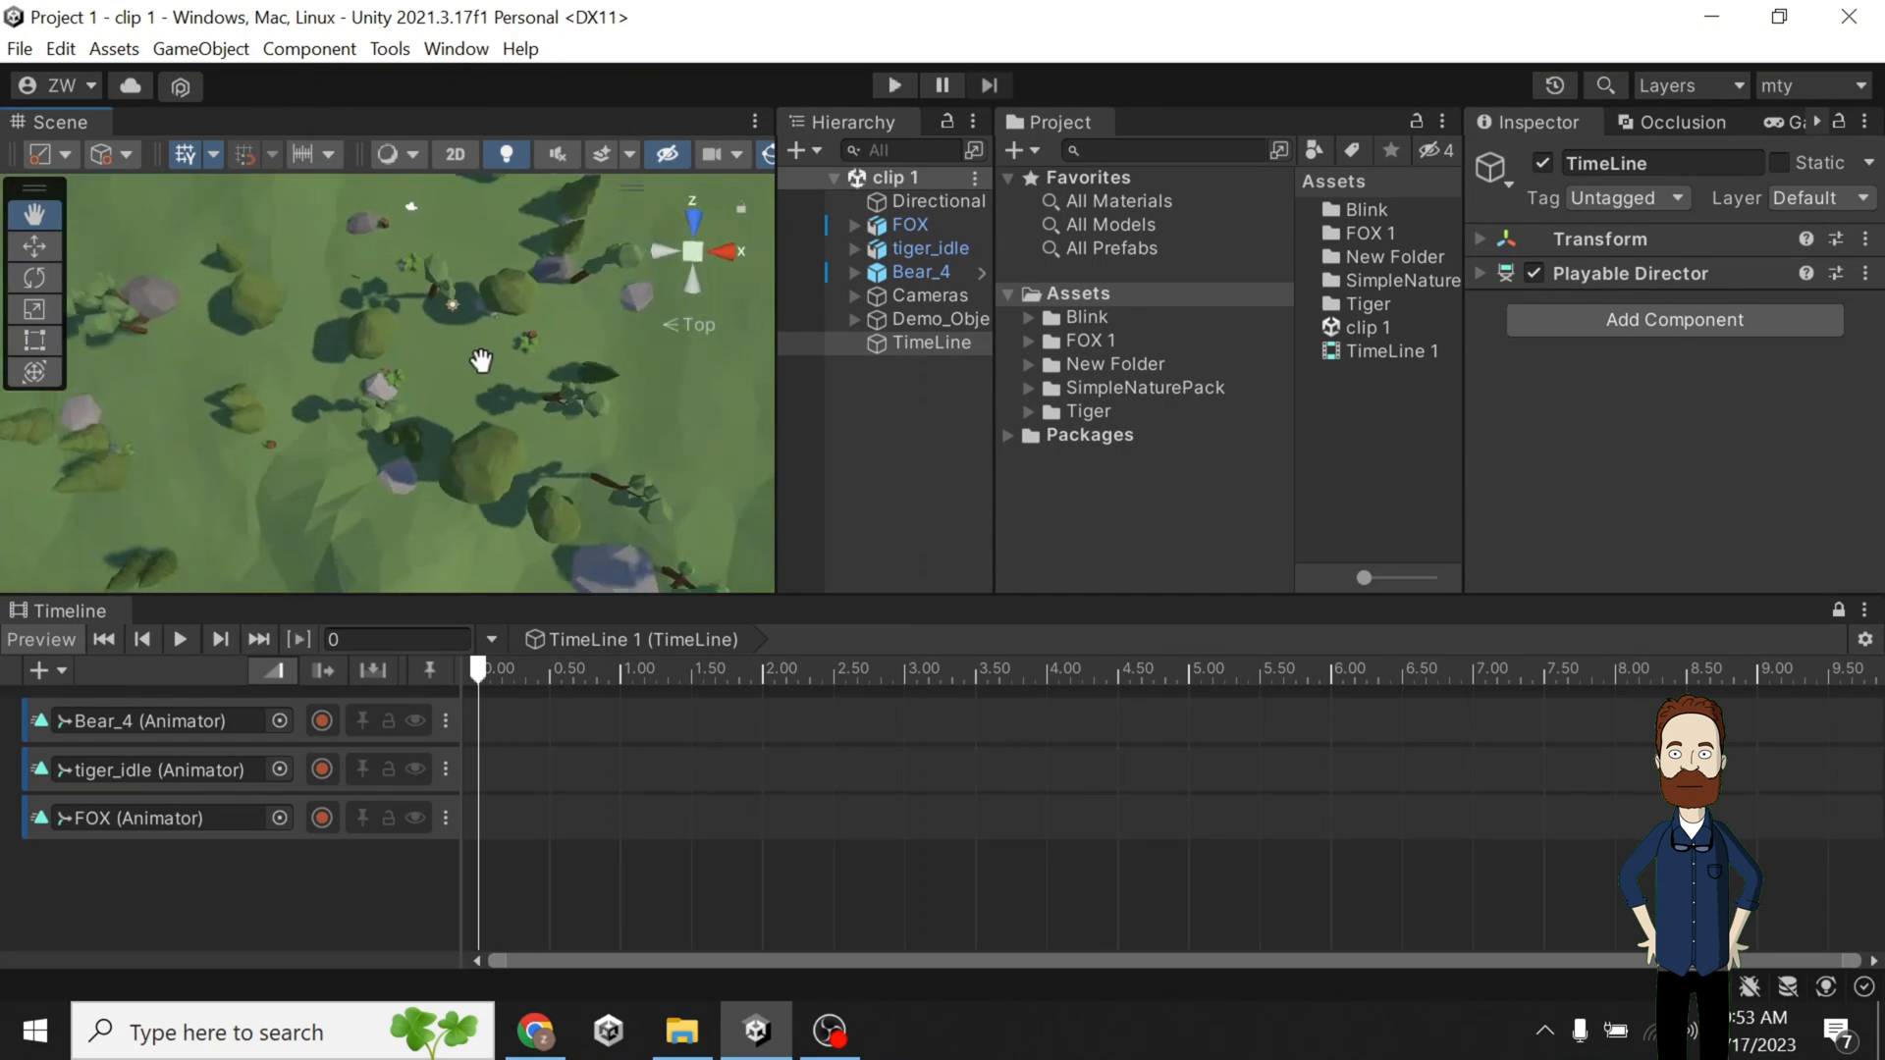
{"action": "left_click_drag", "start_coordinate": [537, 348], "coordinate": [429, 437]}
{"action": "left_click_drag", "start_coordinate": [441, 344], "coordinate": [374, 400]}
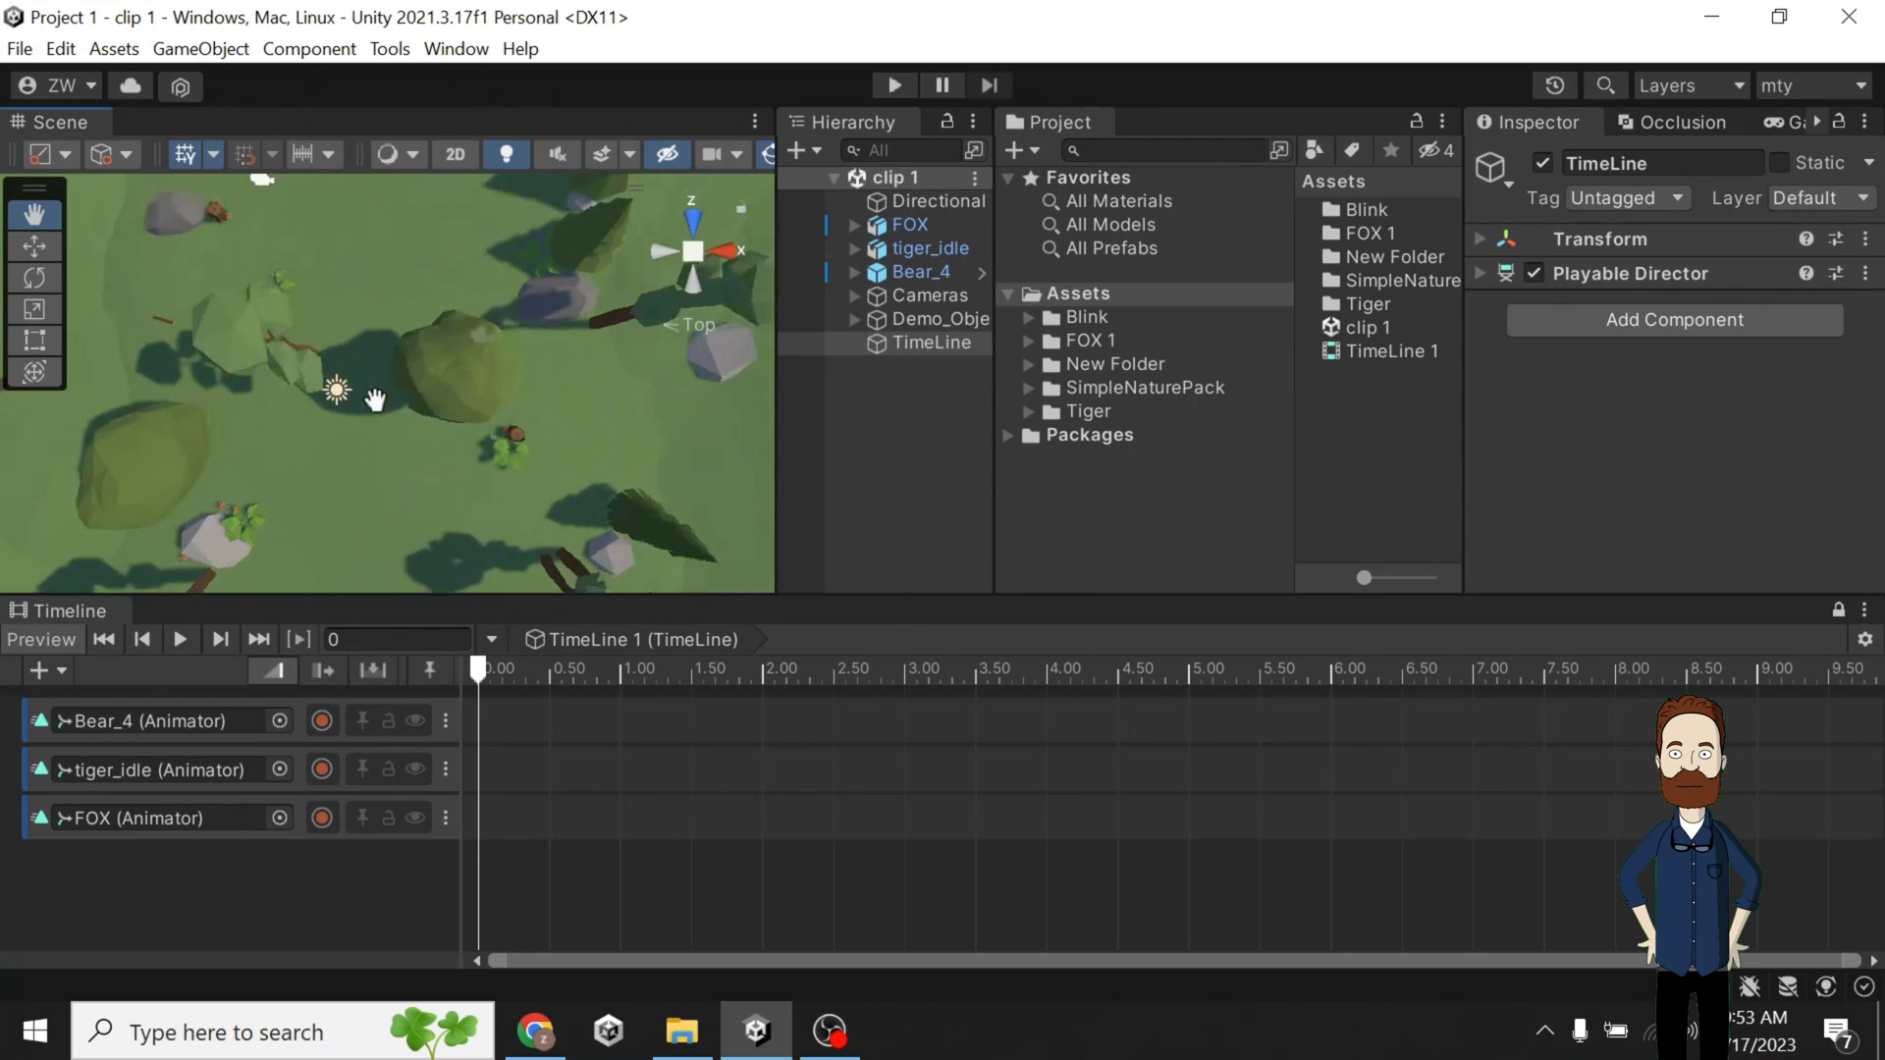
{"action": "left_click_drag", "start_coordinate": [536, 322], "coordinate": [416, 439]}
{"action": "scroll", "coordinate": [441, 393], "scroll_direction": "up", "scroll_amount": 4}
{"action": "scroll", "coordinate": [466, 341], "scroll_direction": "down", "scroll_amount": 3}
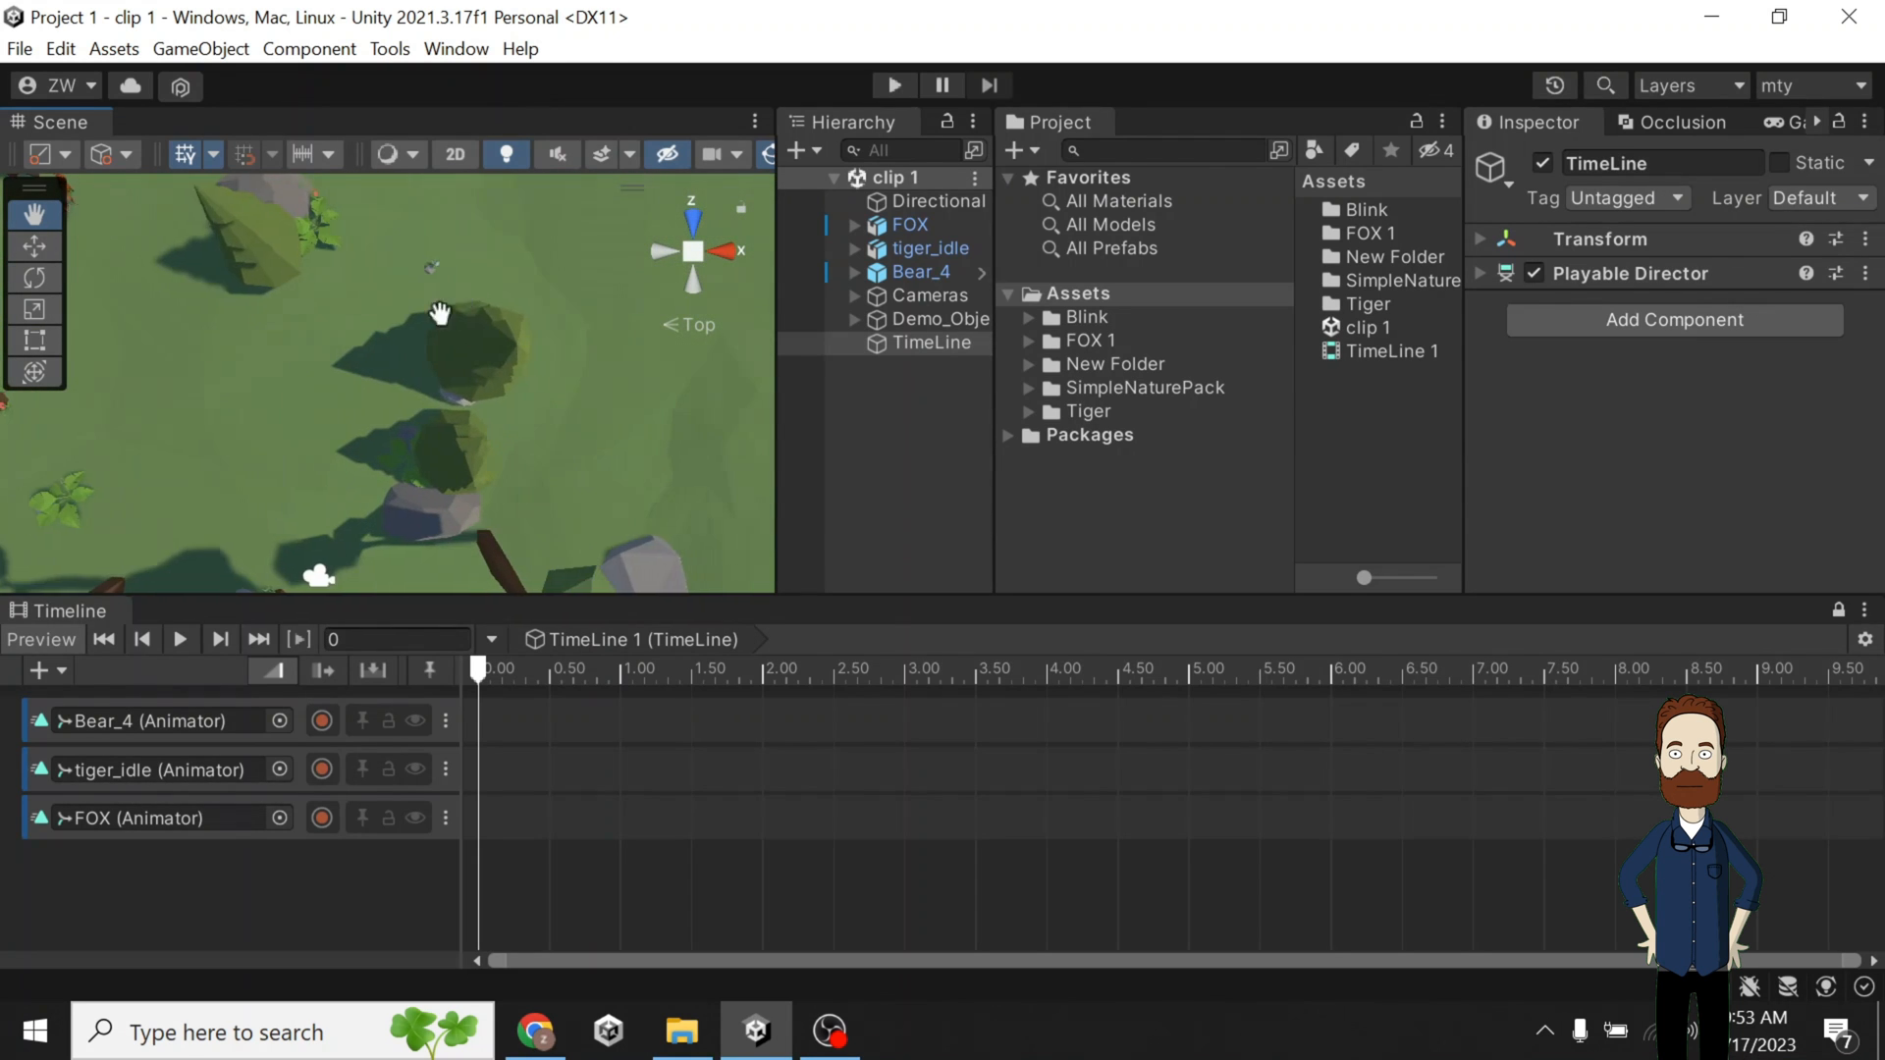
{"action": "left_click_drag", "start_coordinate": [520, 339], "coordinate": [392, 395]}
{"action": "scroll", "coordinate": [373, 389], "scroll_direction": "down", "scroll_amount": 7}
{"action": "left_click_drag", "start_coordinate": [275, 424], "coordinate": [457, 333]}
{"action": "scroll", "coordinate": [403, 327], "scroll_direction": "up", "scroll_amount": 4}
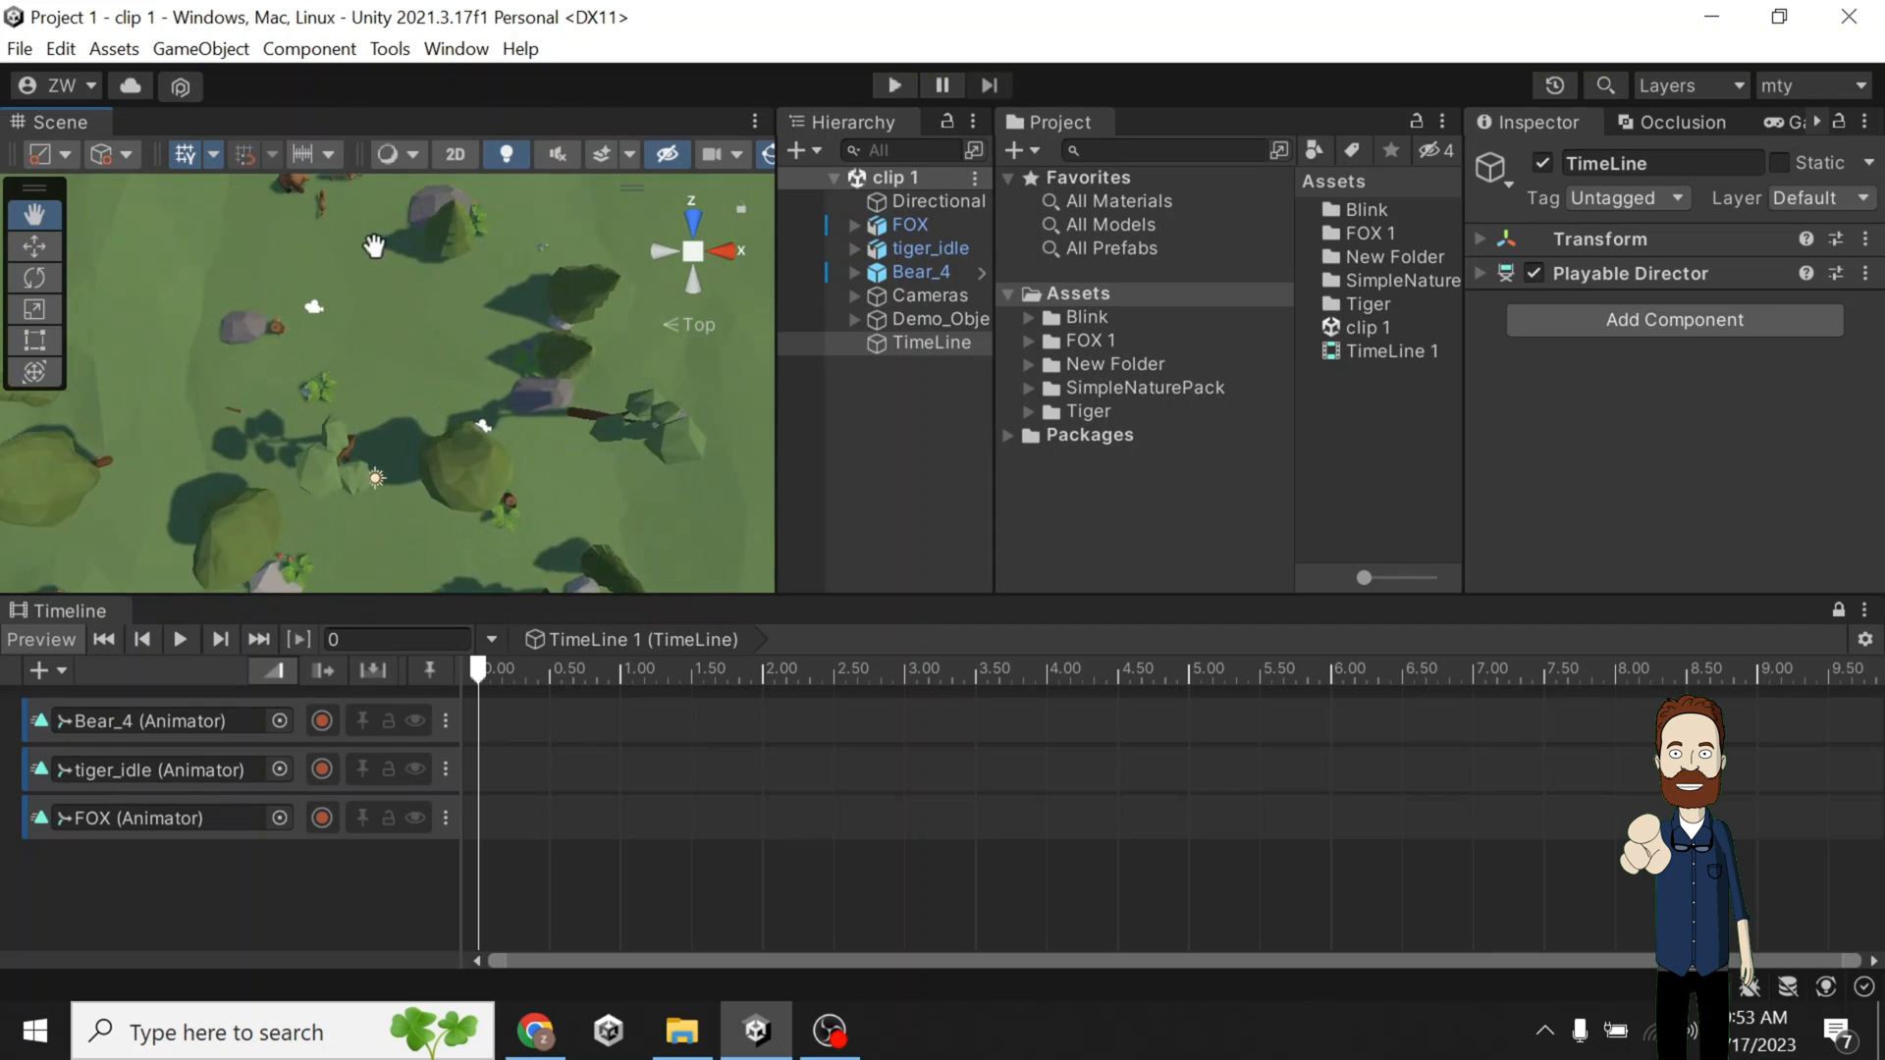
{"action": "left_click_drag", "start_coordinate": [370, 244], "coordinate": [379, 341]}
{"action": "scroll", "coordinate": [381, 338], "scroll_direction": "up", "scroll_amount": 2}
{"action": "left_click", "coordinate": [692, 216]}
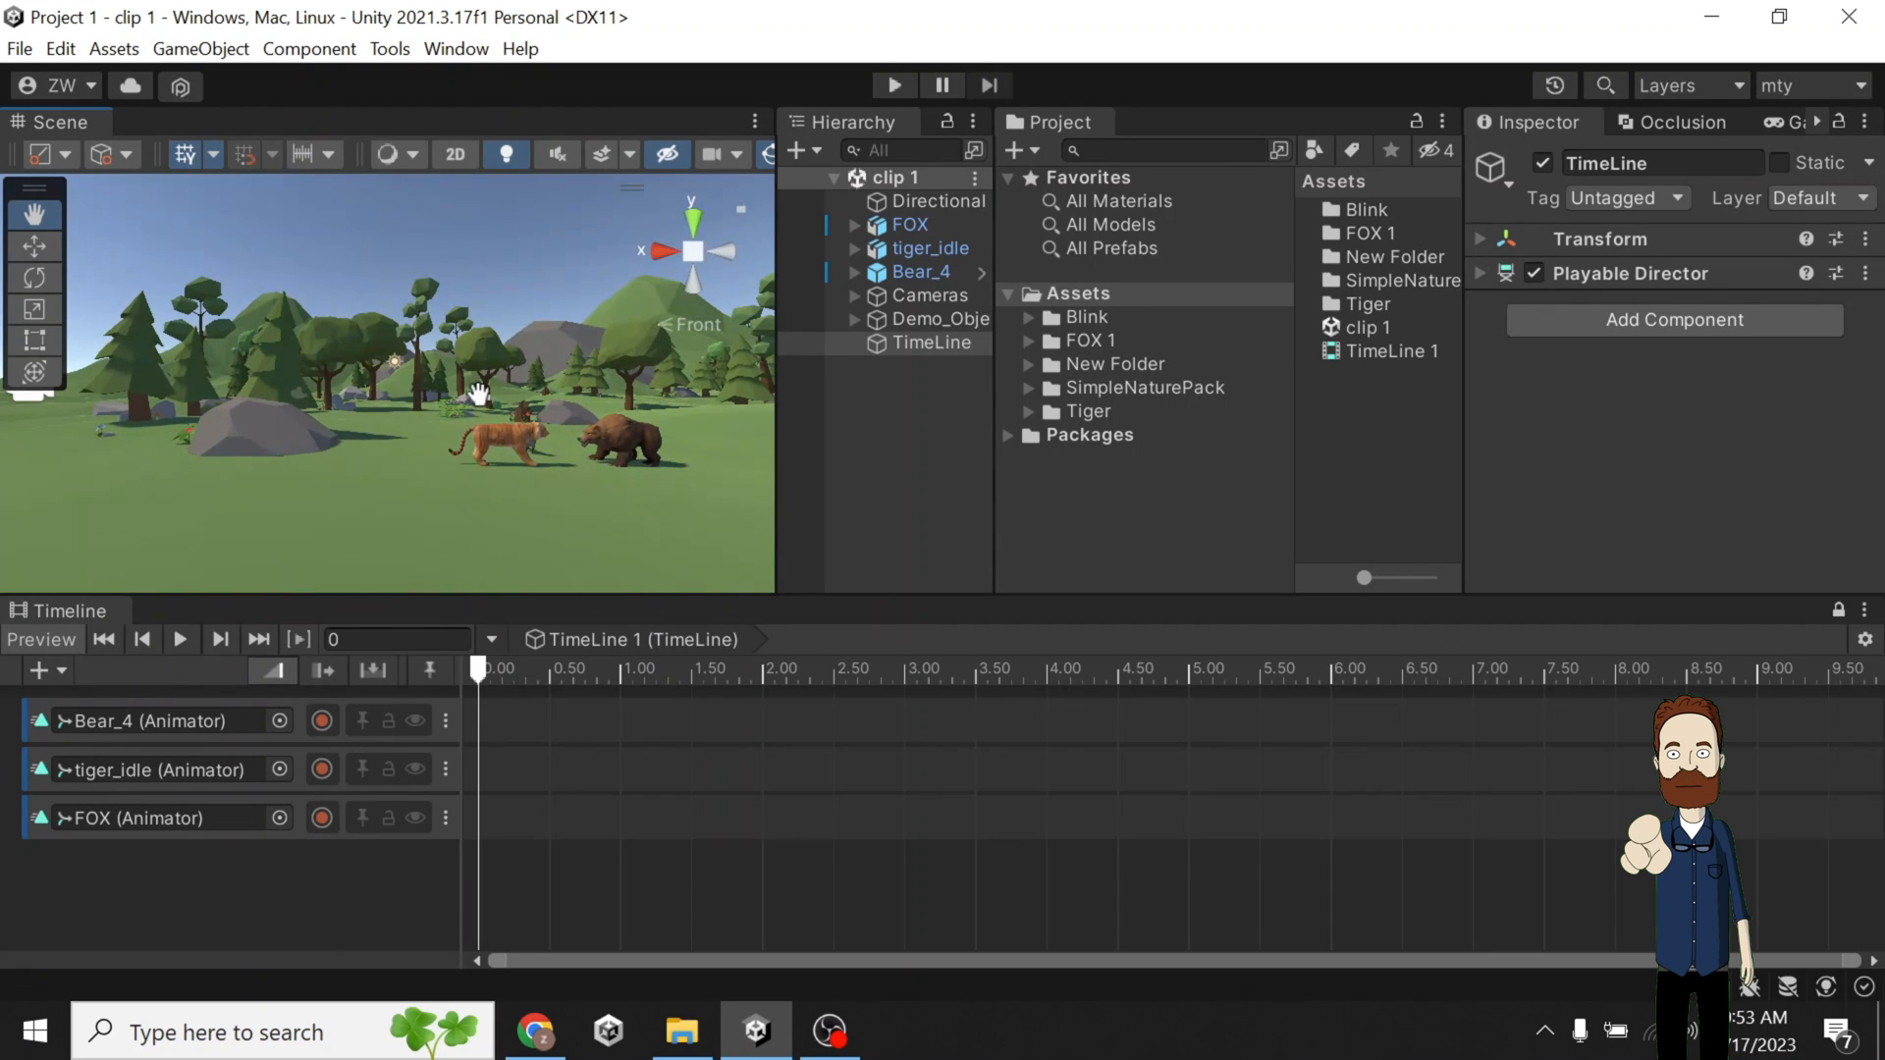
Move Bear_4 and tiger_idle together to the open grass at the edge of the trees.
{"action": "left_click", "coordinate": [911, 272]}
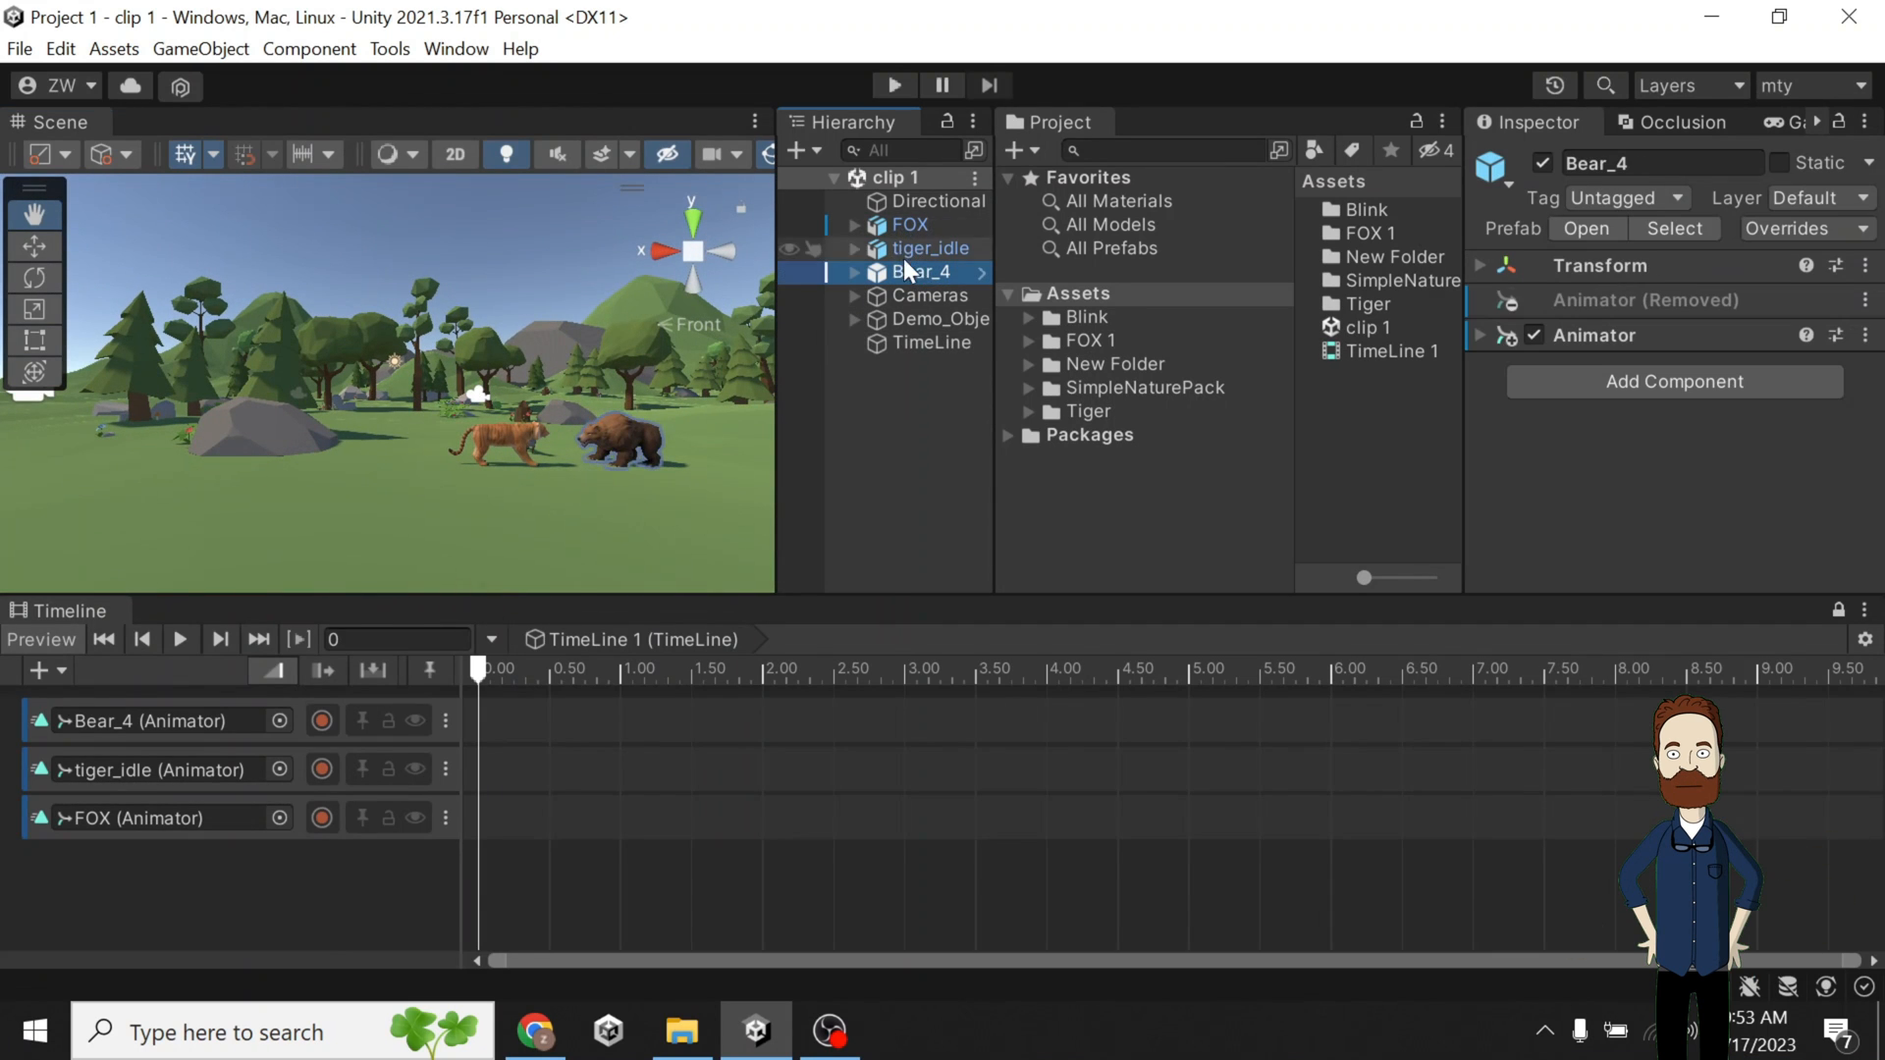
{"action": "left_click", "coordinate": [932, 250], "text": "ctrl"}
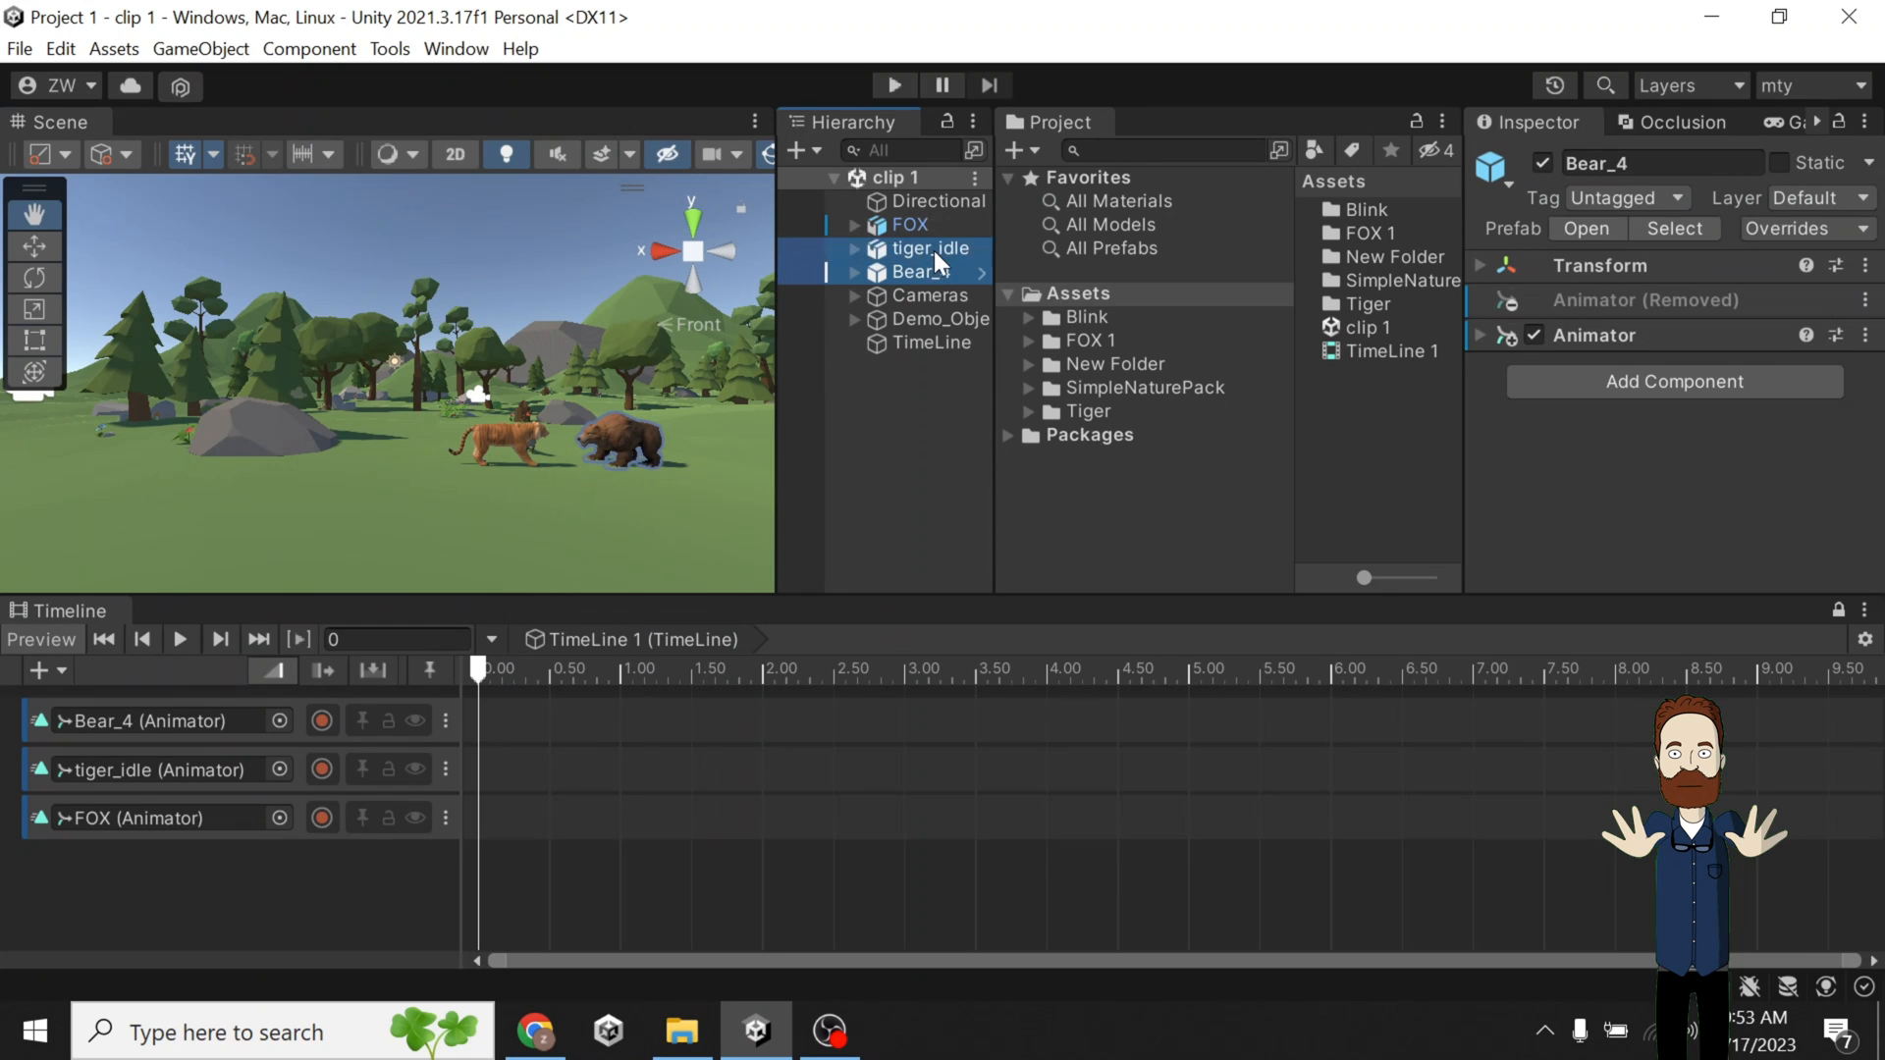
{"action": "left_click_drag", "start_coordinate": [577, 467], "coordinate": [530, 486]}
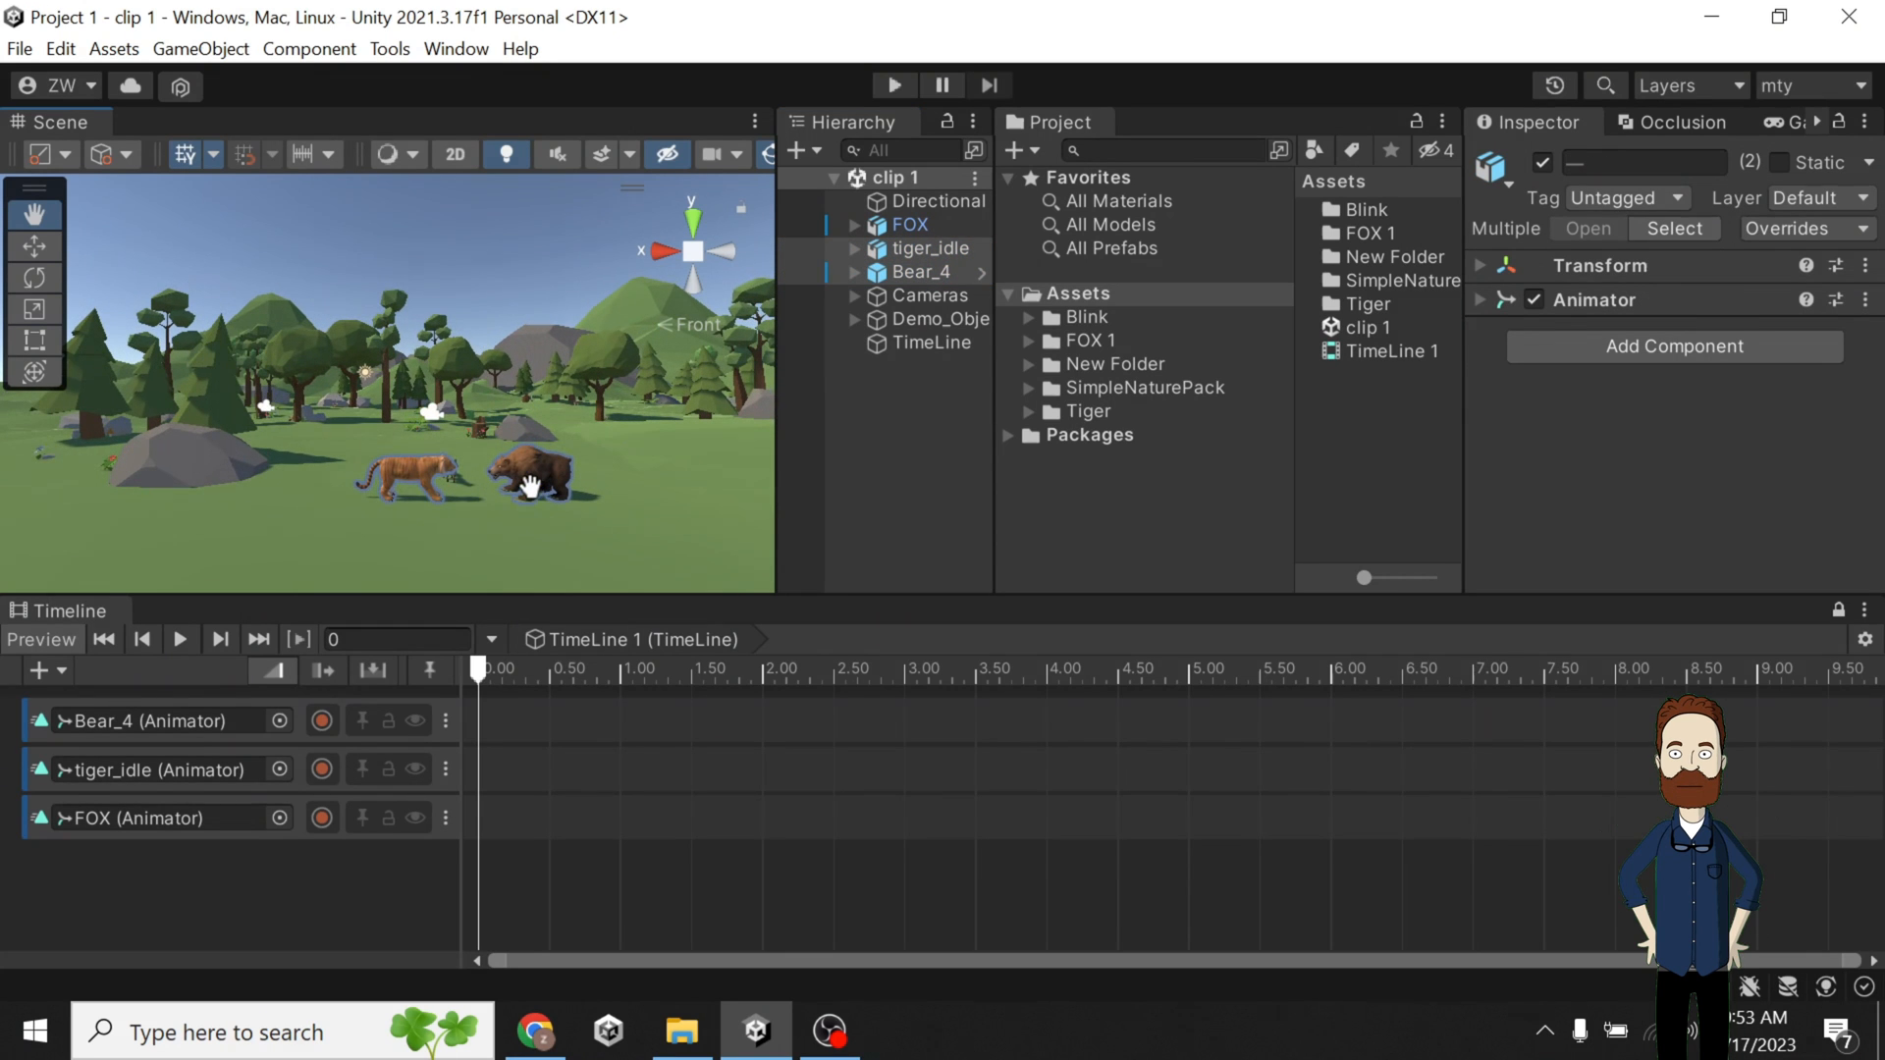
{"action": "key", "text": "w"}
{"action": "left_click", "coordinate": [696, 232]}
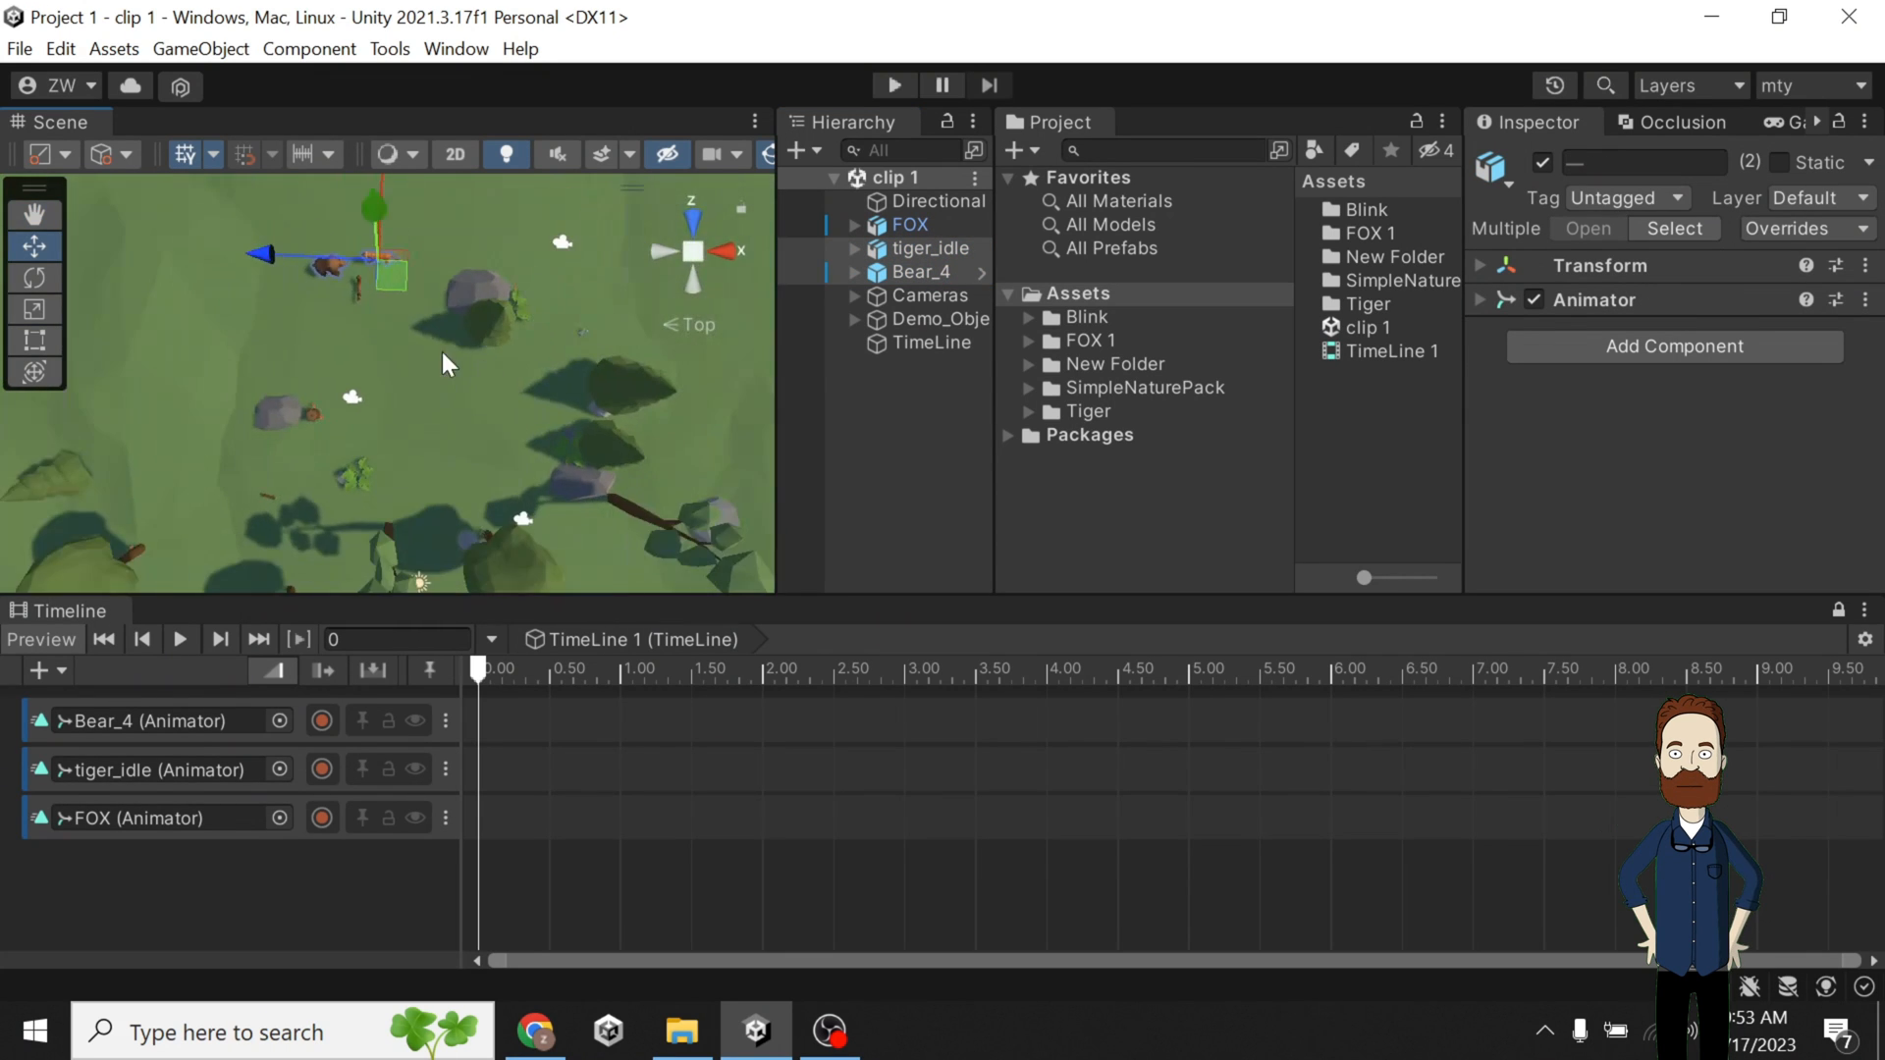
{"action": "middle_click_drag", "start_coordinate": [381, 440], "coordinate": [428, 358]}
{"action": "left_click_drag", "start_coordinate": [428, 359], "coordinate": [388, 401]}
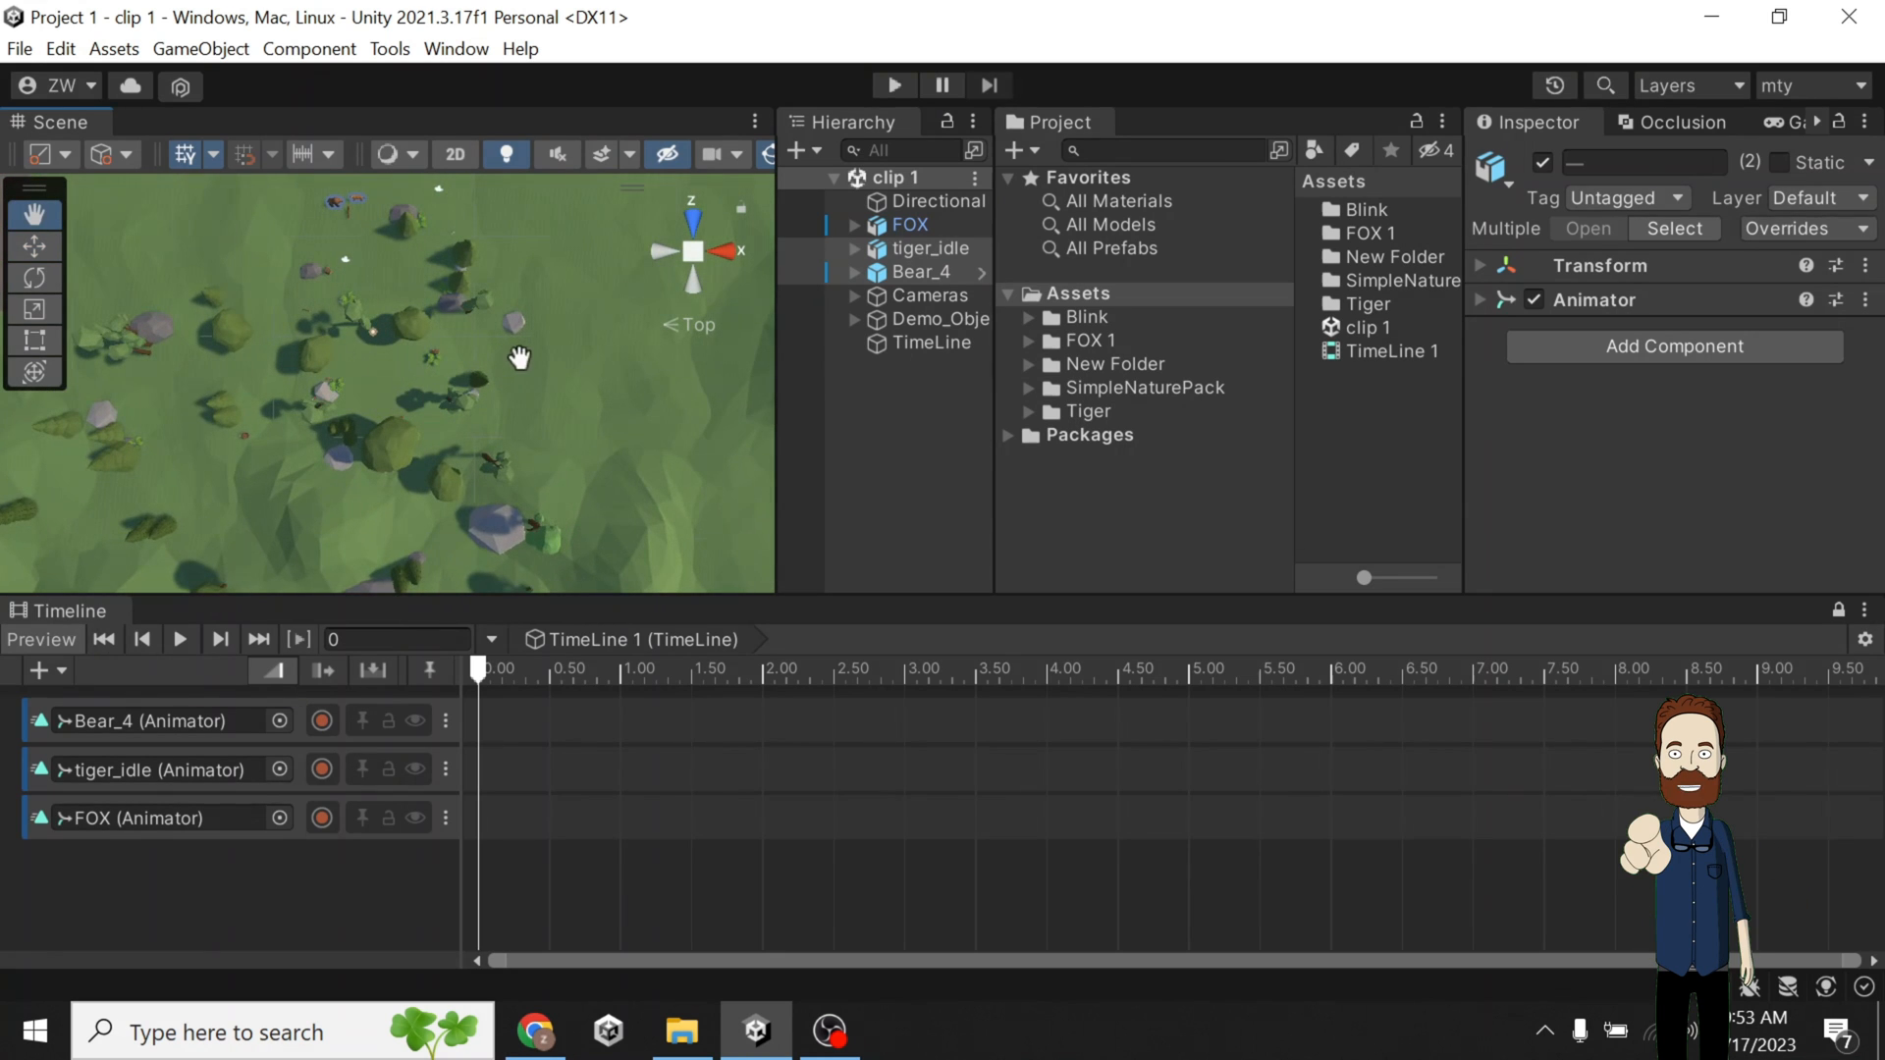
{"action": "scroll", "coordinate": [378, 232], "scroll_direction": "down", "scroll_amount": 2}
{"action": "key", "text": "w"}
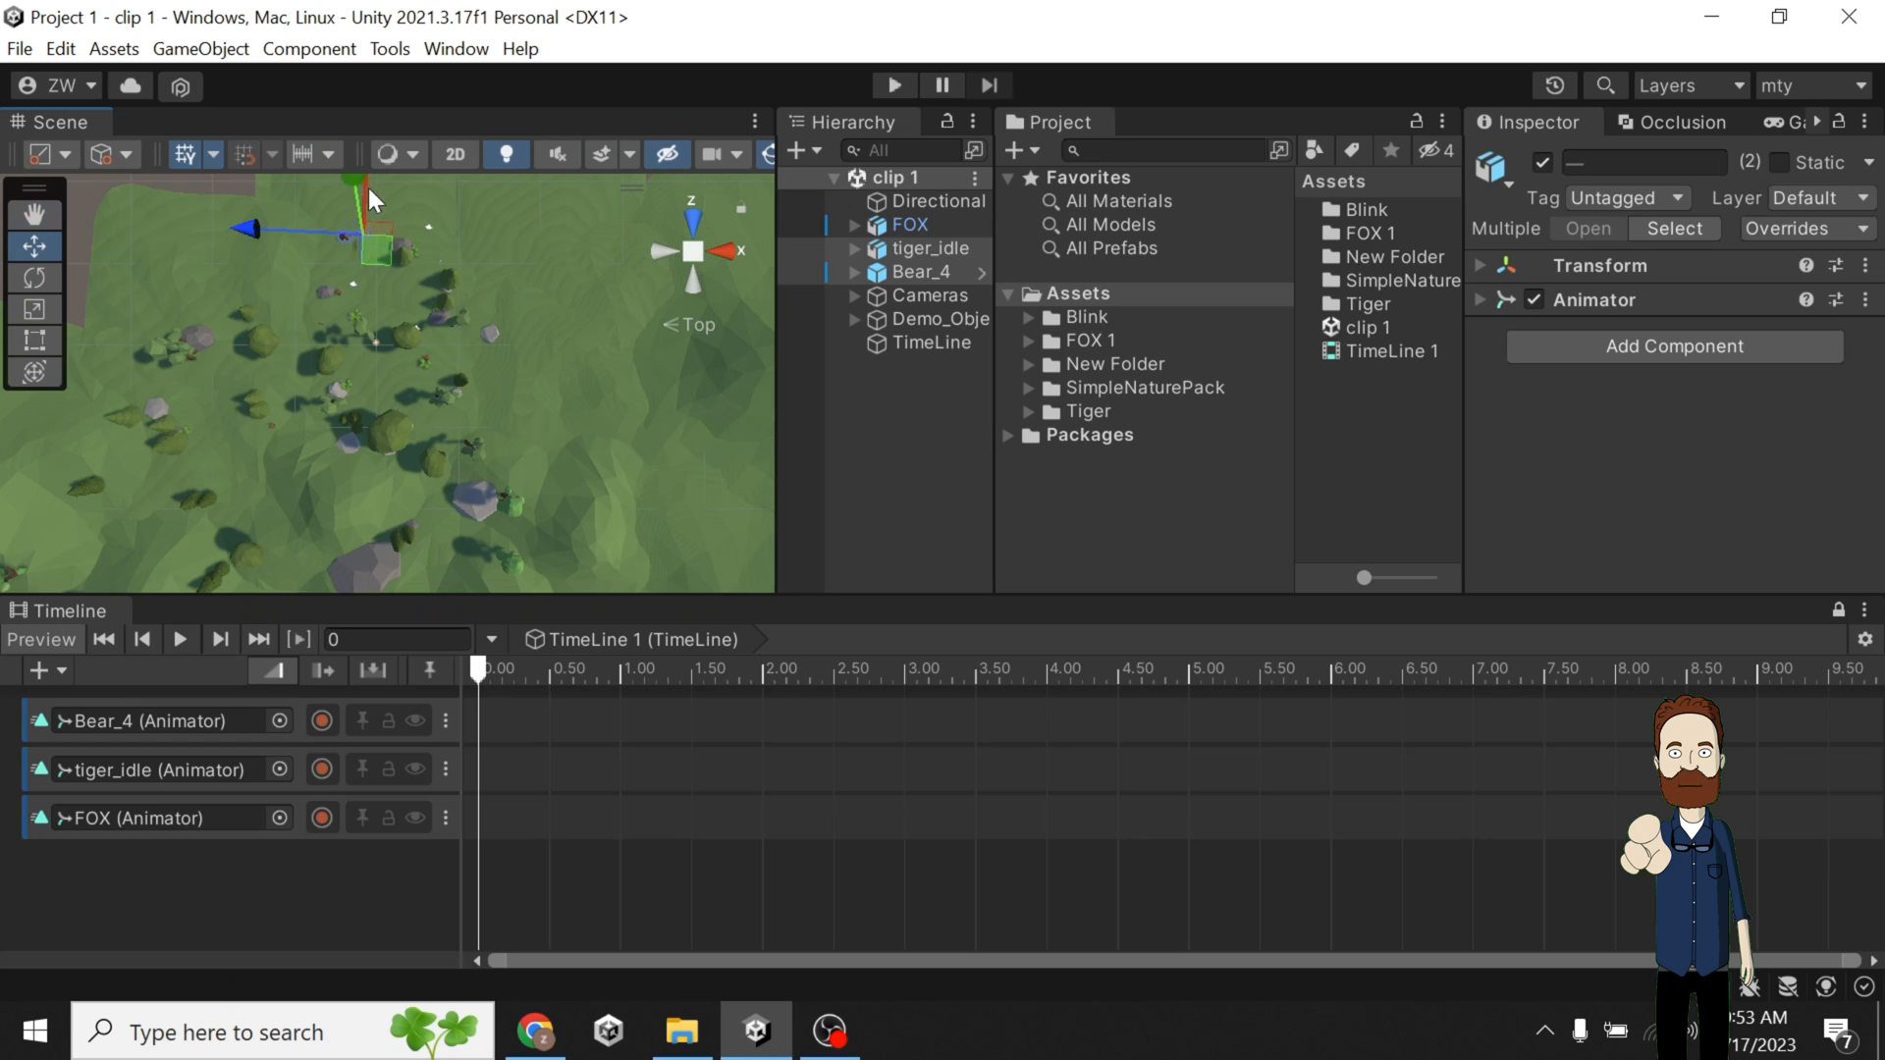
{"action": "left_click_drag", "start_coordinate": [368, 186], "coordinate": [402, 344]}
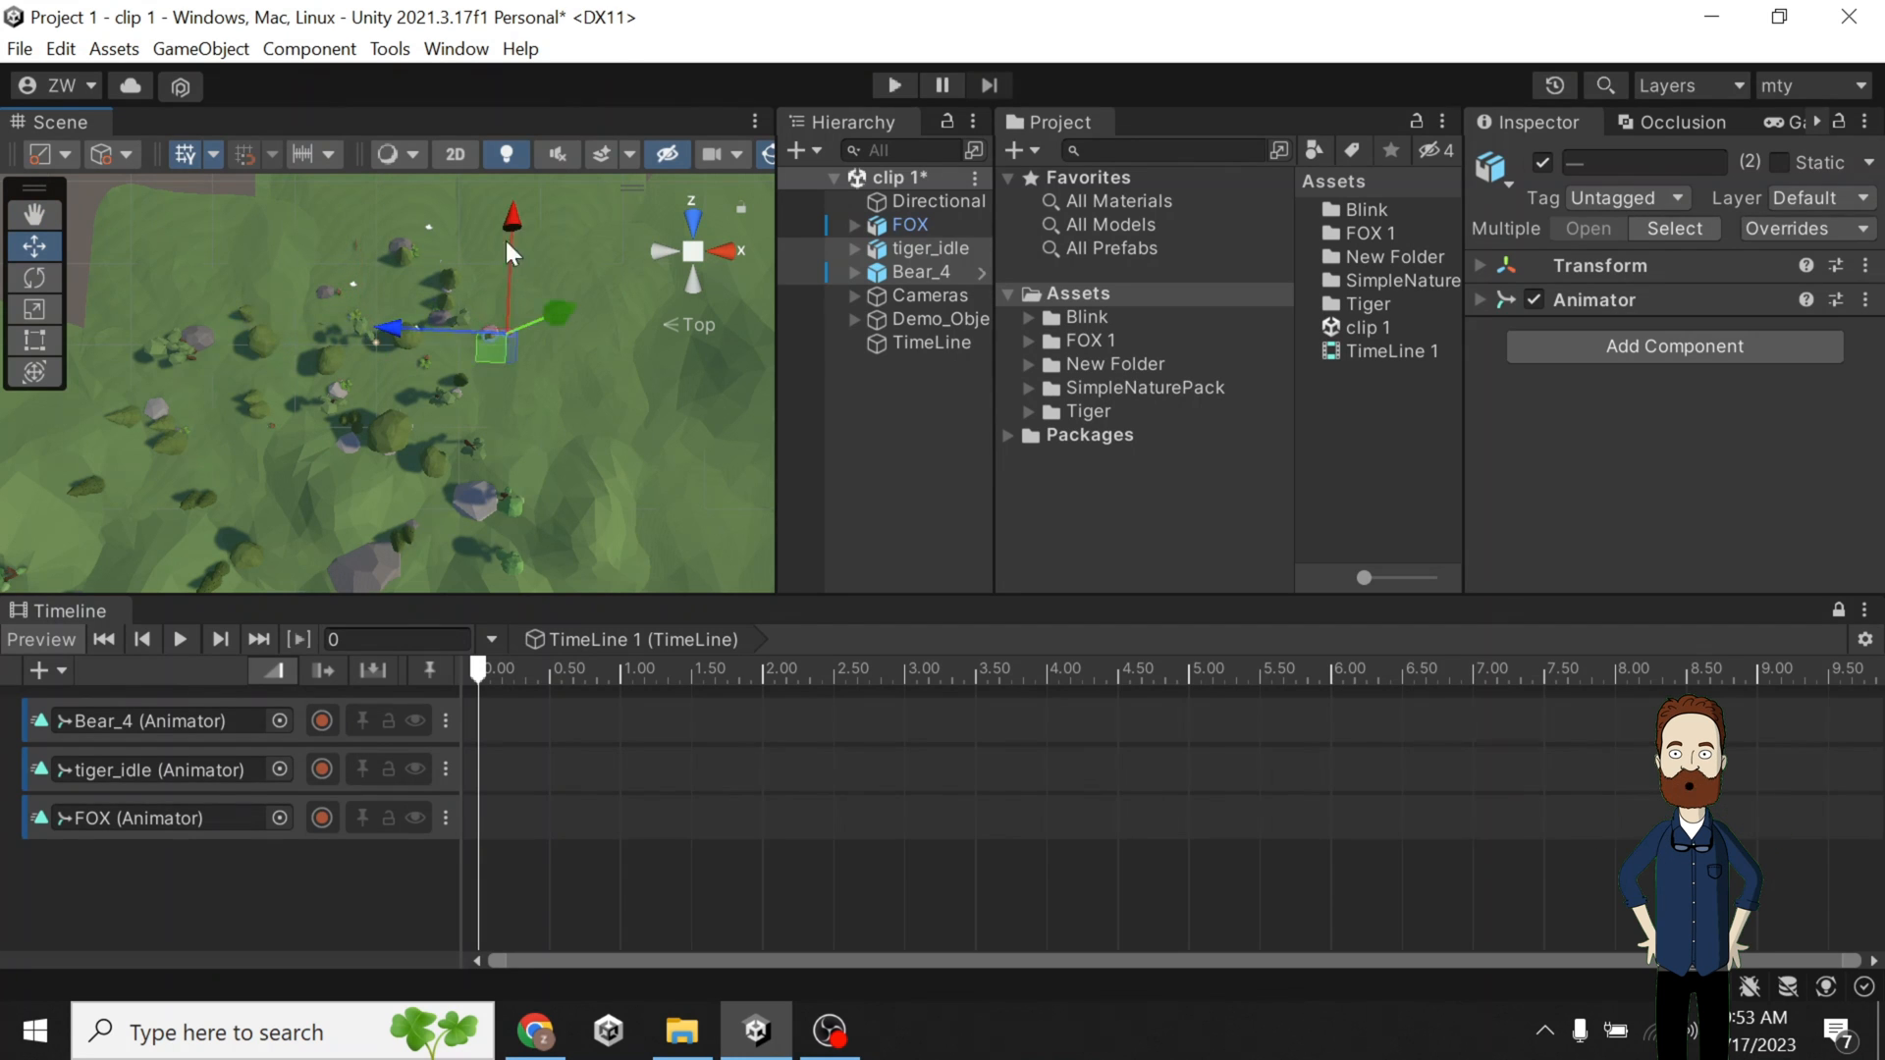
{"action": "key", "text": "f"}
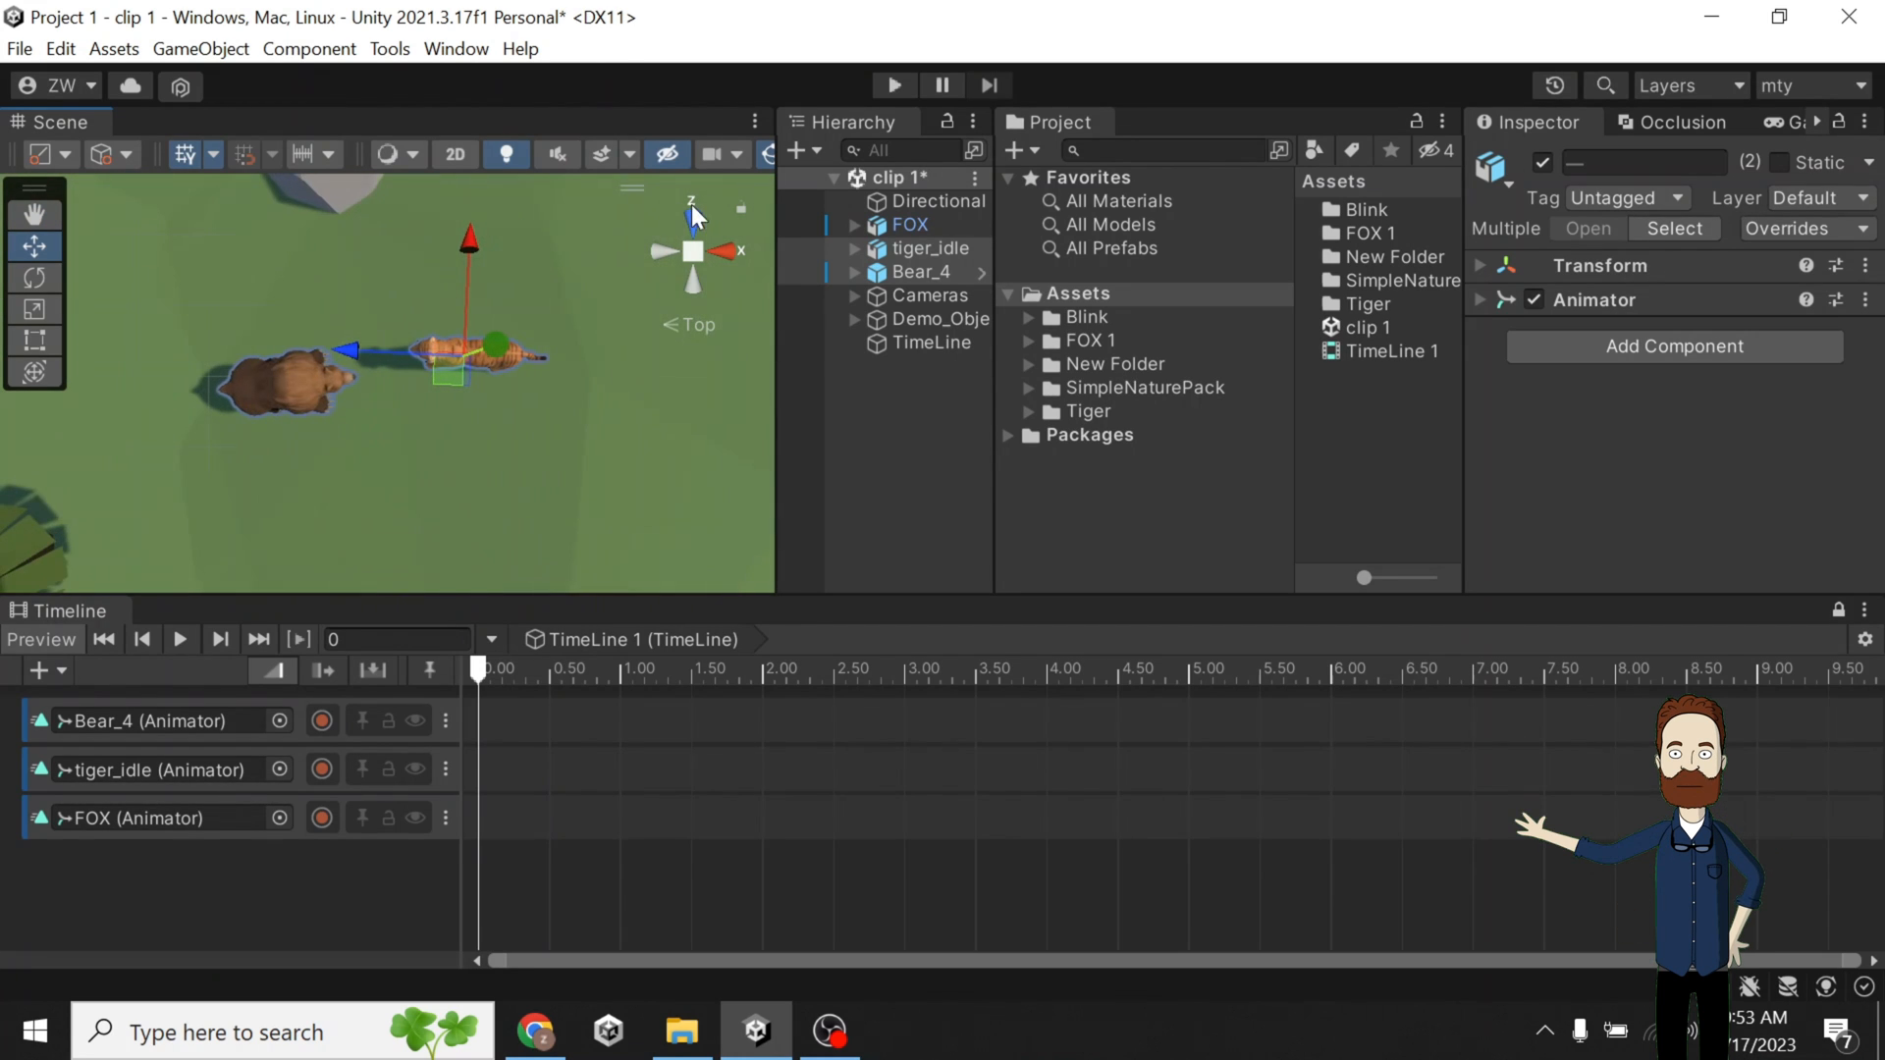
Move tiger_idle sideways and forward so it stands side by side with the bear.
{"action": "left_click", "coordinate": [693, 216]}
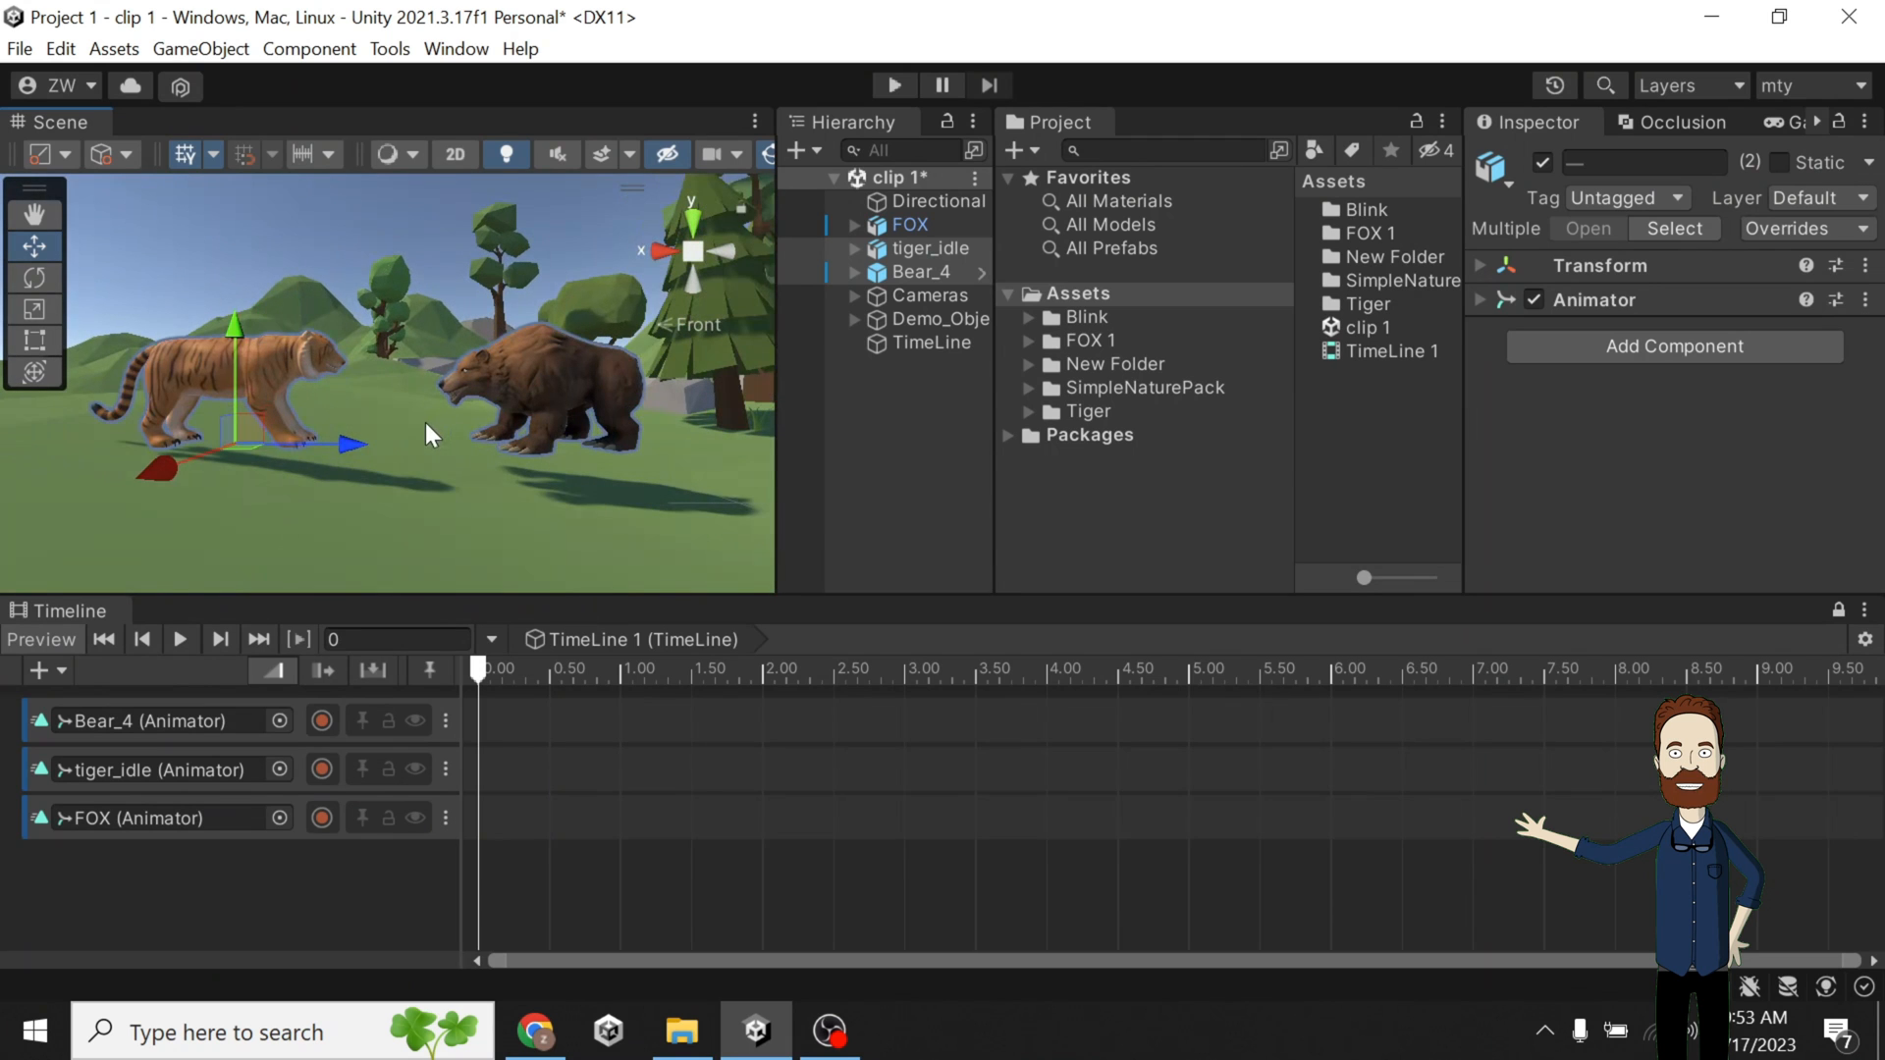
{"action": "left_click", "coordinate": [282, 355]}
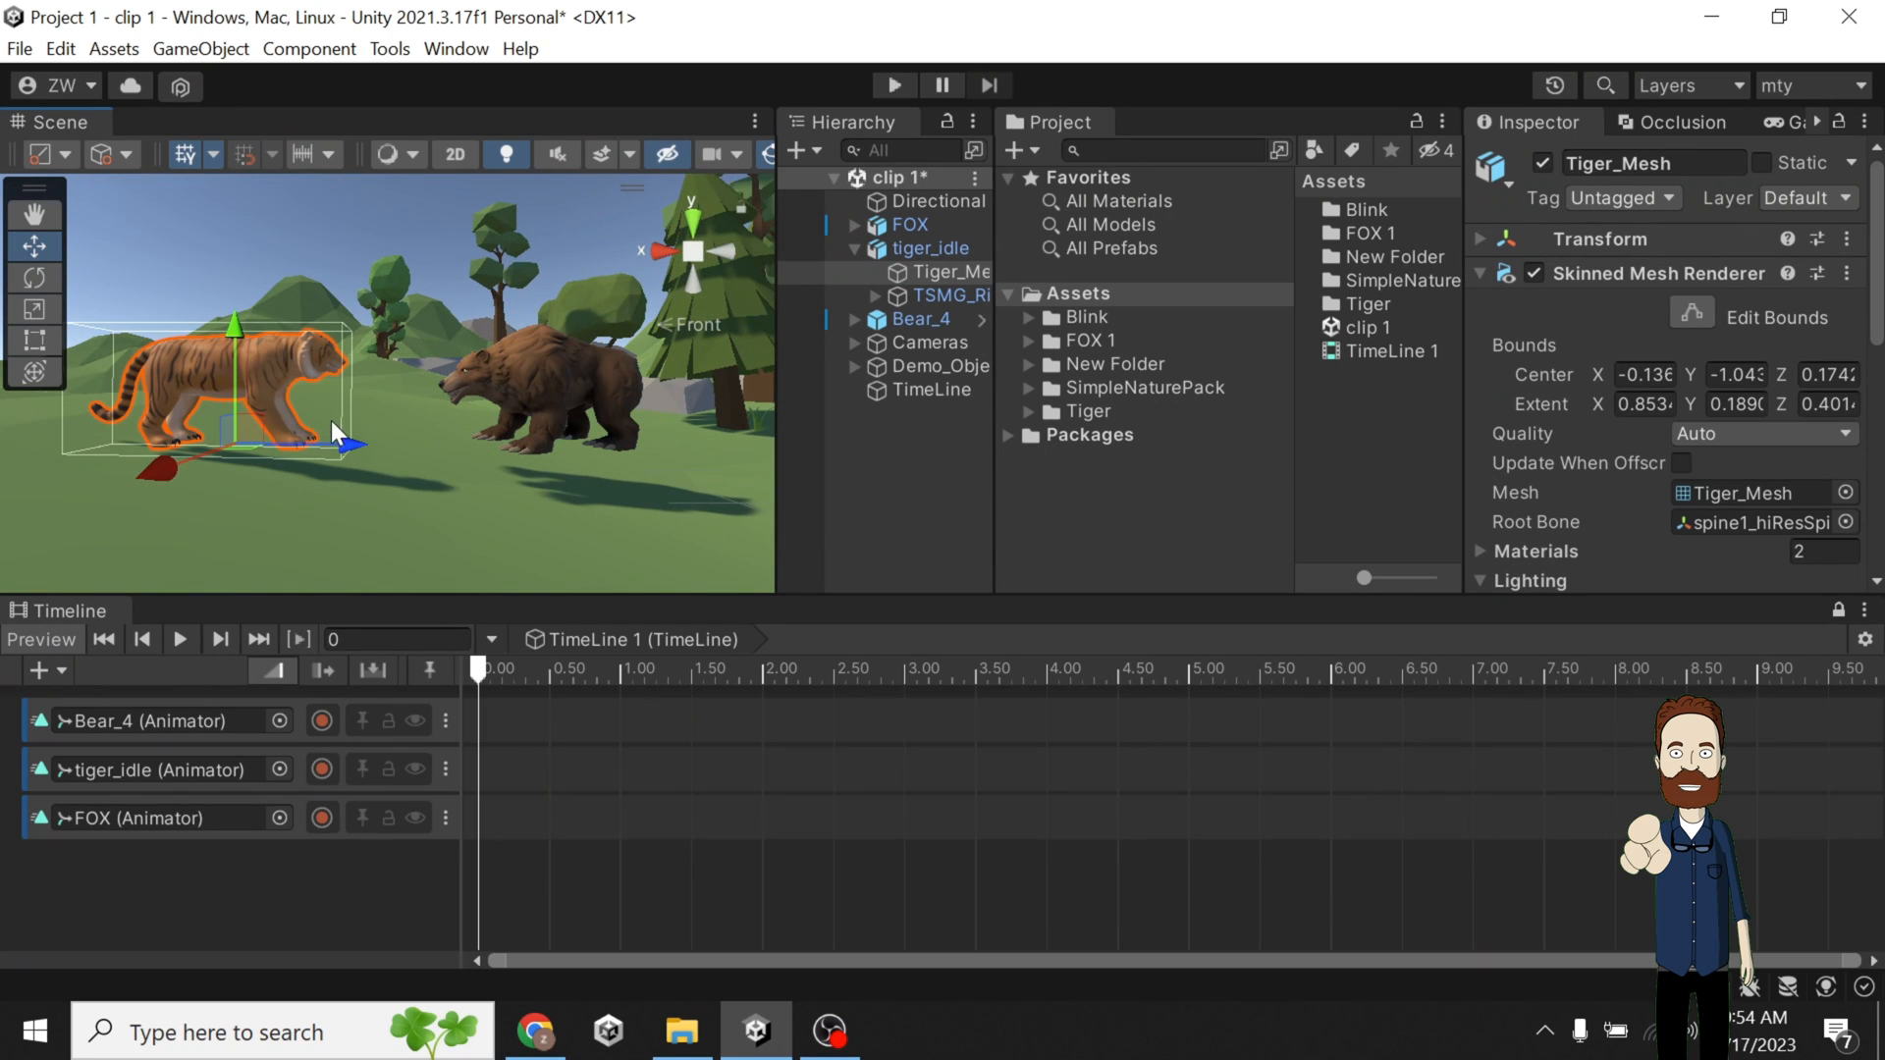
{"action": "middle_click_drag", "start_coordinate": [332, 420], "coordinate": [448, 531]}
{"action": "left_click", "coordinate": [667, 251]}
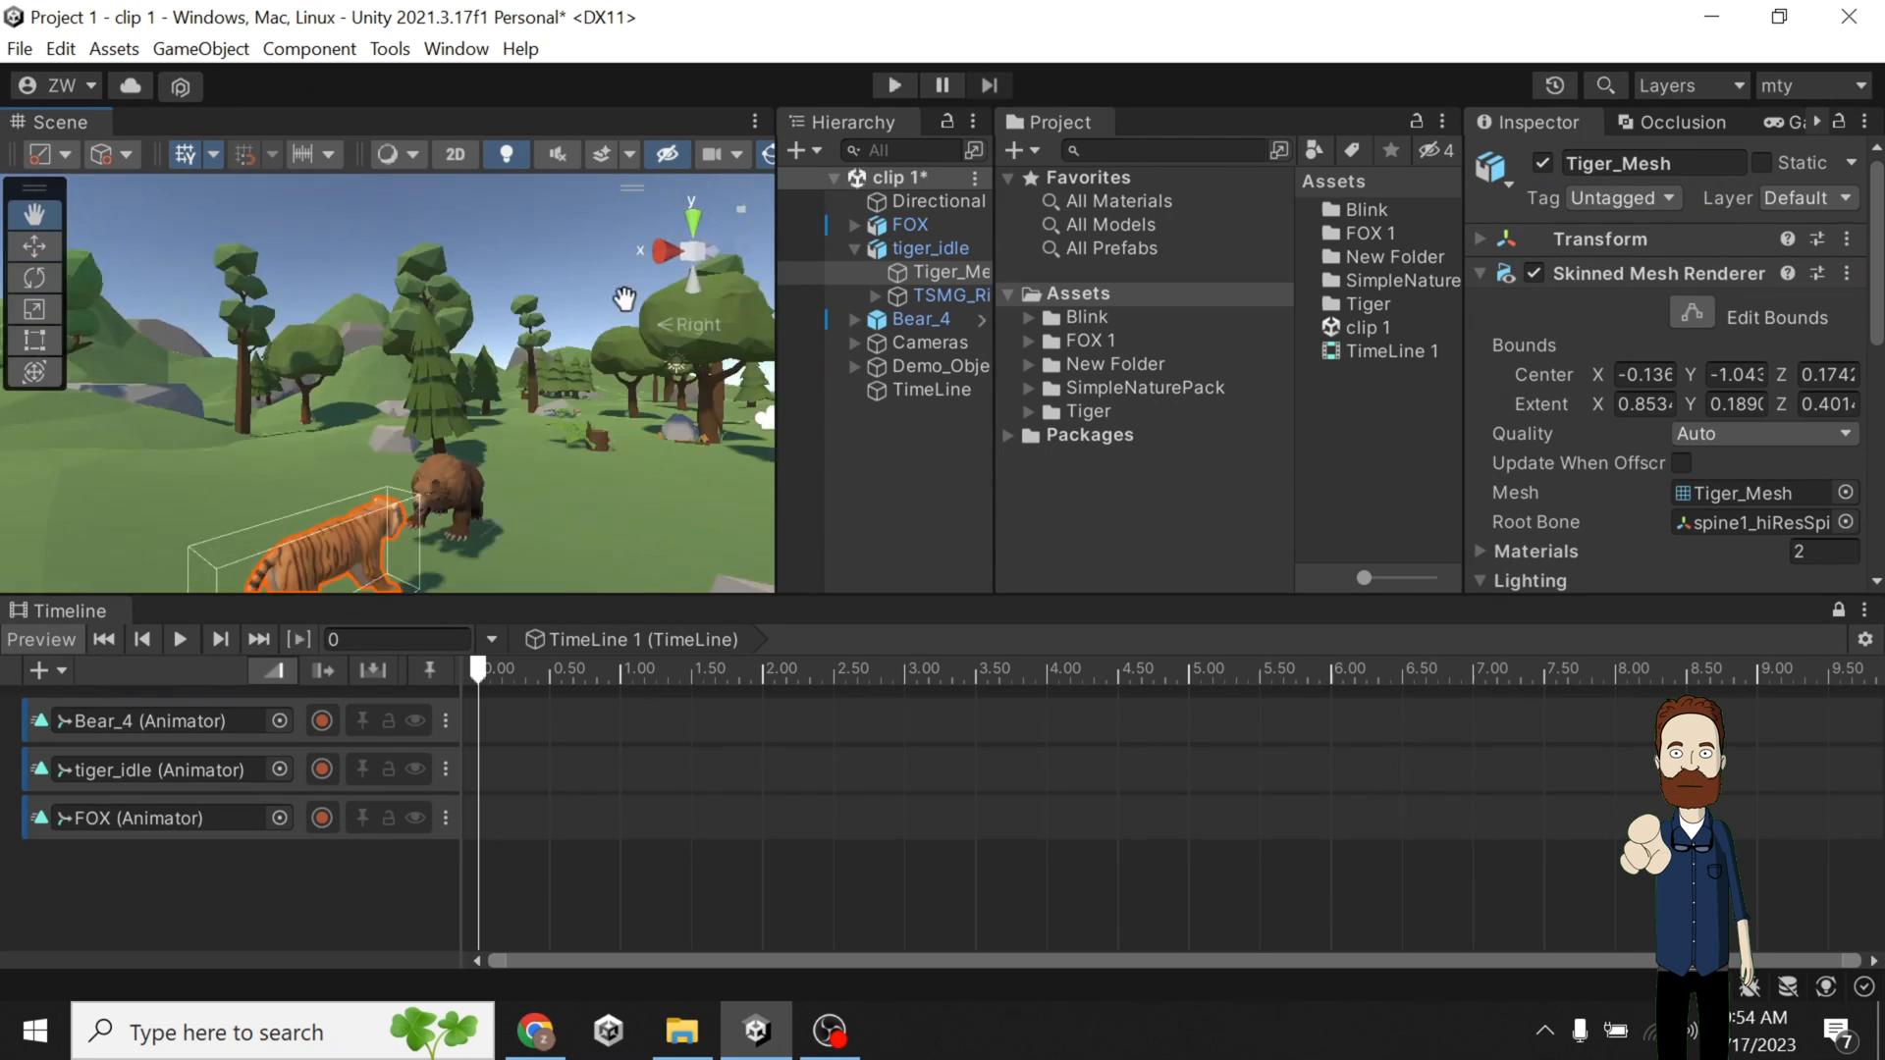
{"action": "right_click_drag", "start_coordinate": [479, 495], "coordinate": [411, 509]}
{"action": "key", "text": "w"}
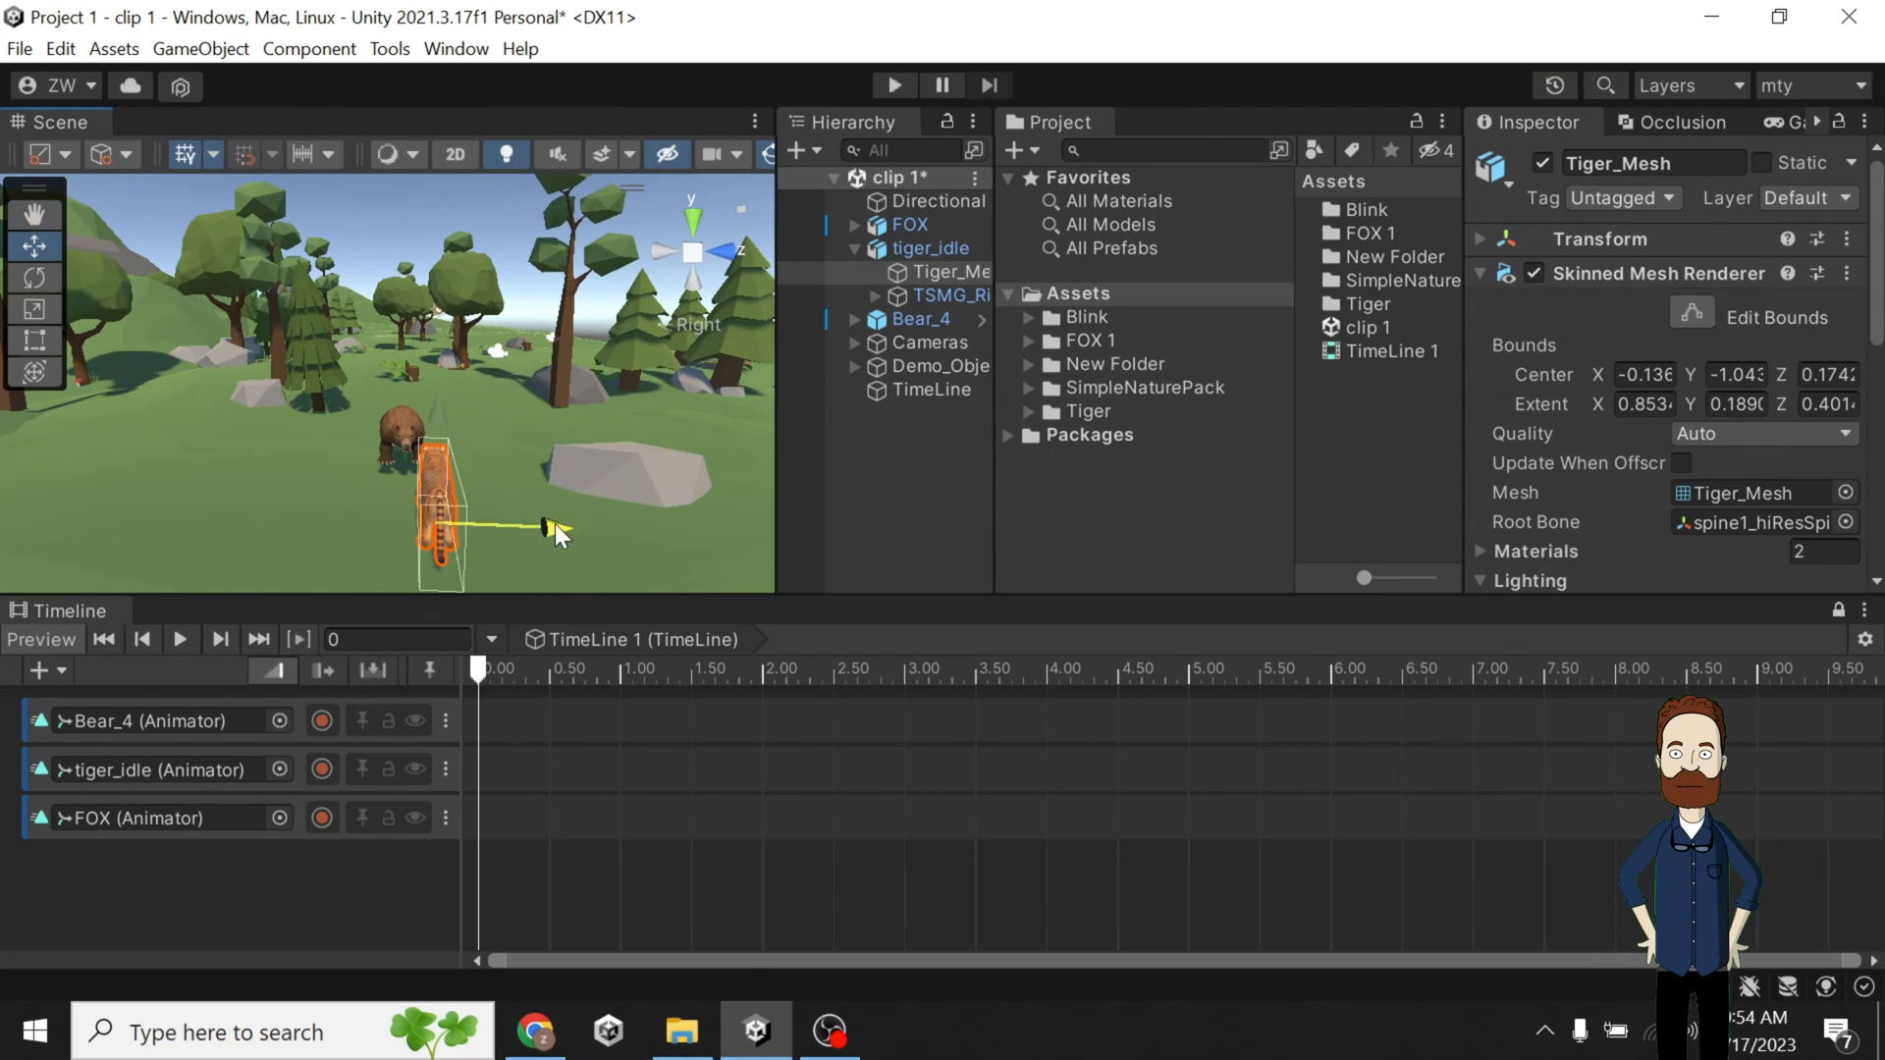
{"action": "left_click", "coordinate": [874, 231]}
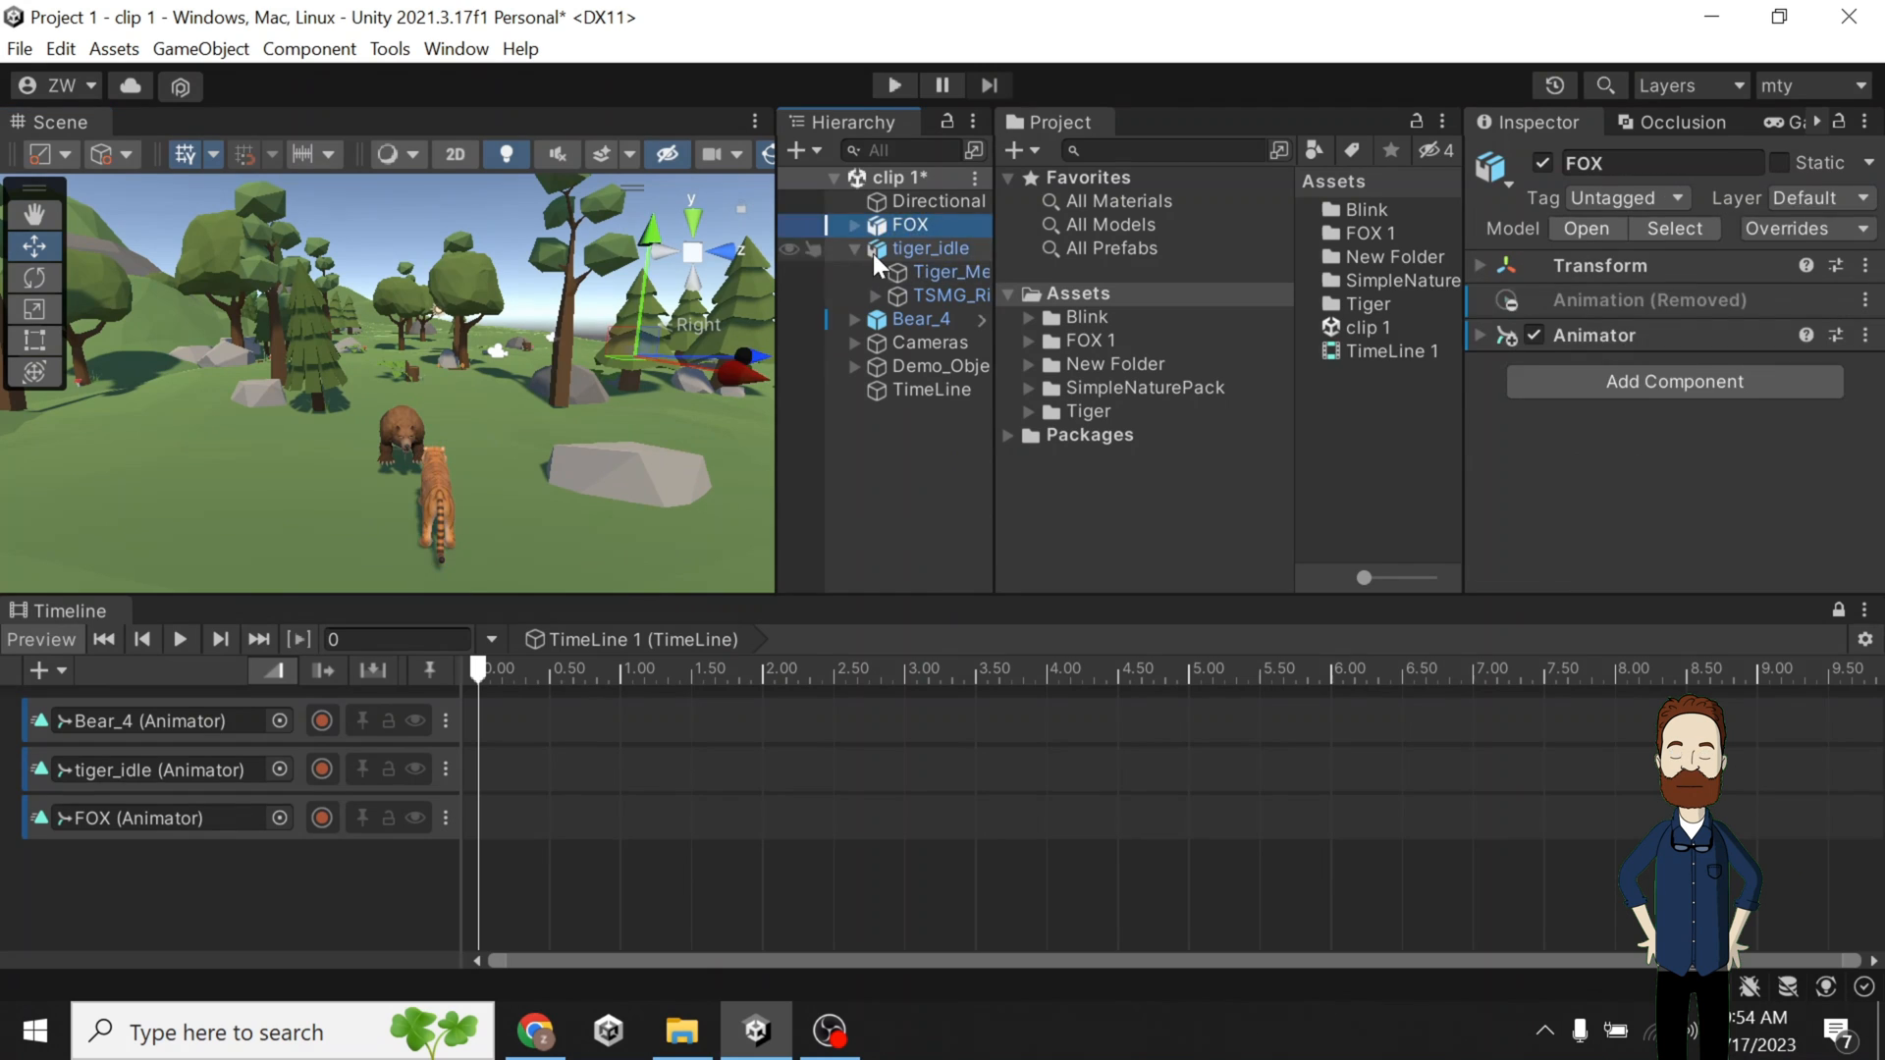
{"action": "left_click", "coordinate": [874, 252]}
{"action": "left_click", "coordinate": [852, 248]}
{"action": "left_click_drag", "start_coordinate": [514, 509], "coordinate": [610, 520]}
{"action": "left_click", "coordinate": [692, 219]}
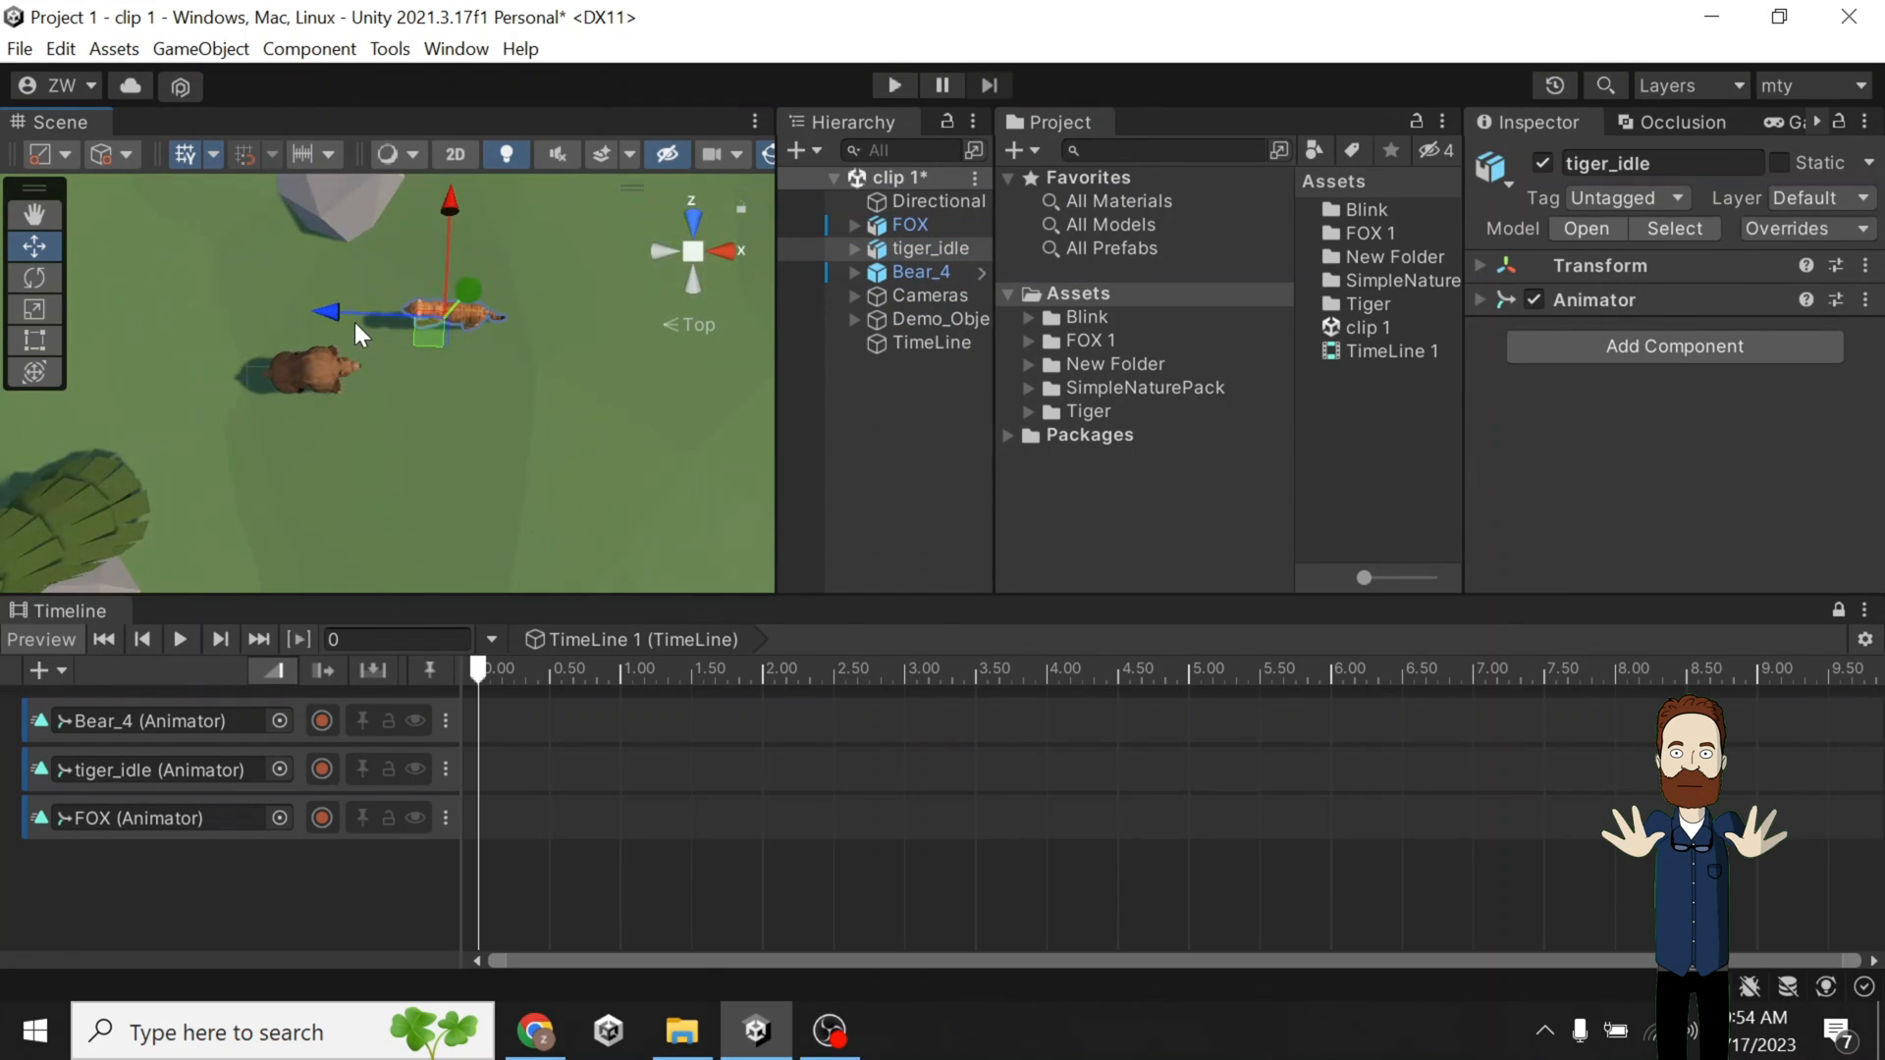
{"action": "left_click_drag", "start_coordinate": [328, 307], "coordinate": [232, 304]}
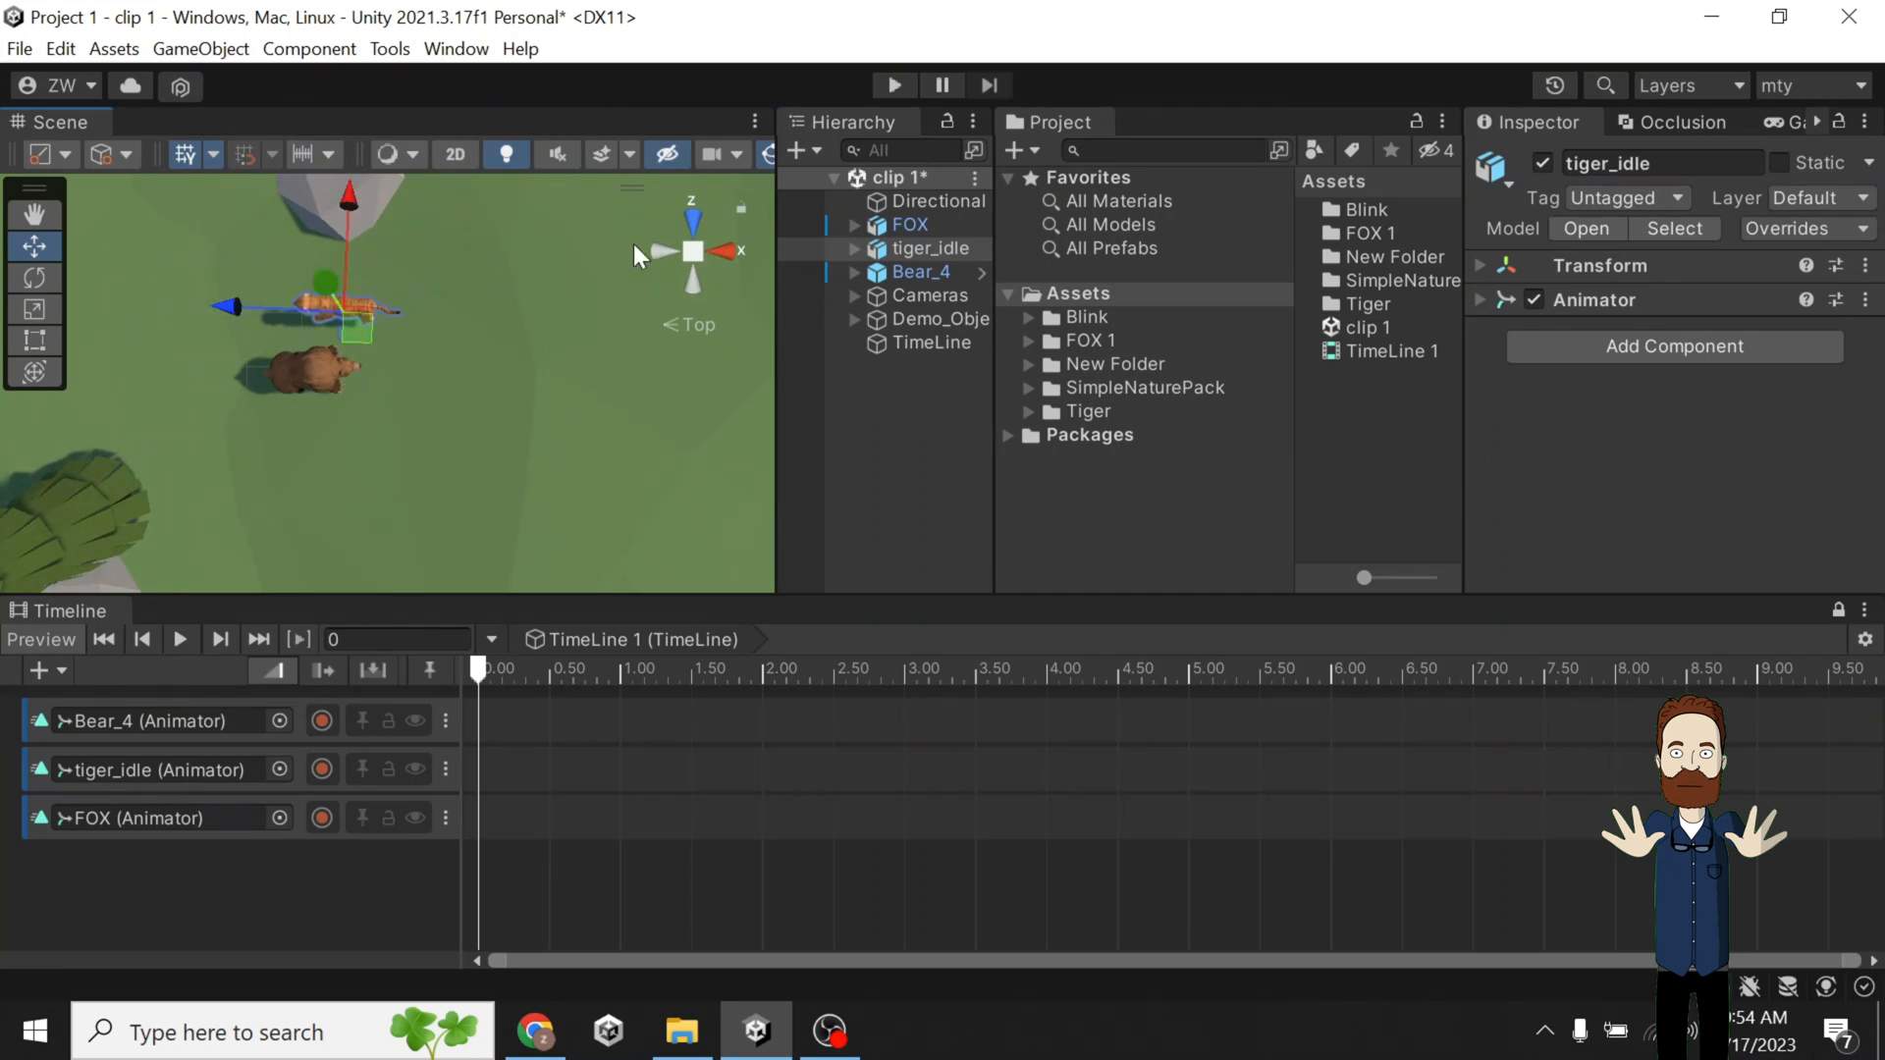
Rotate Bear_4 about its vertical axis to face the same direction as the tiger.
{"action": "left_click", "coordinate": [728, 251]}
{"action": "left_click", "coordinate": [899, 271]}
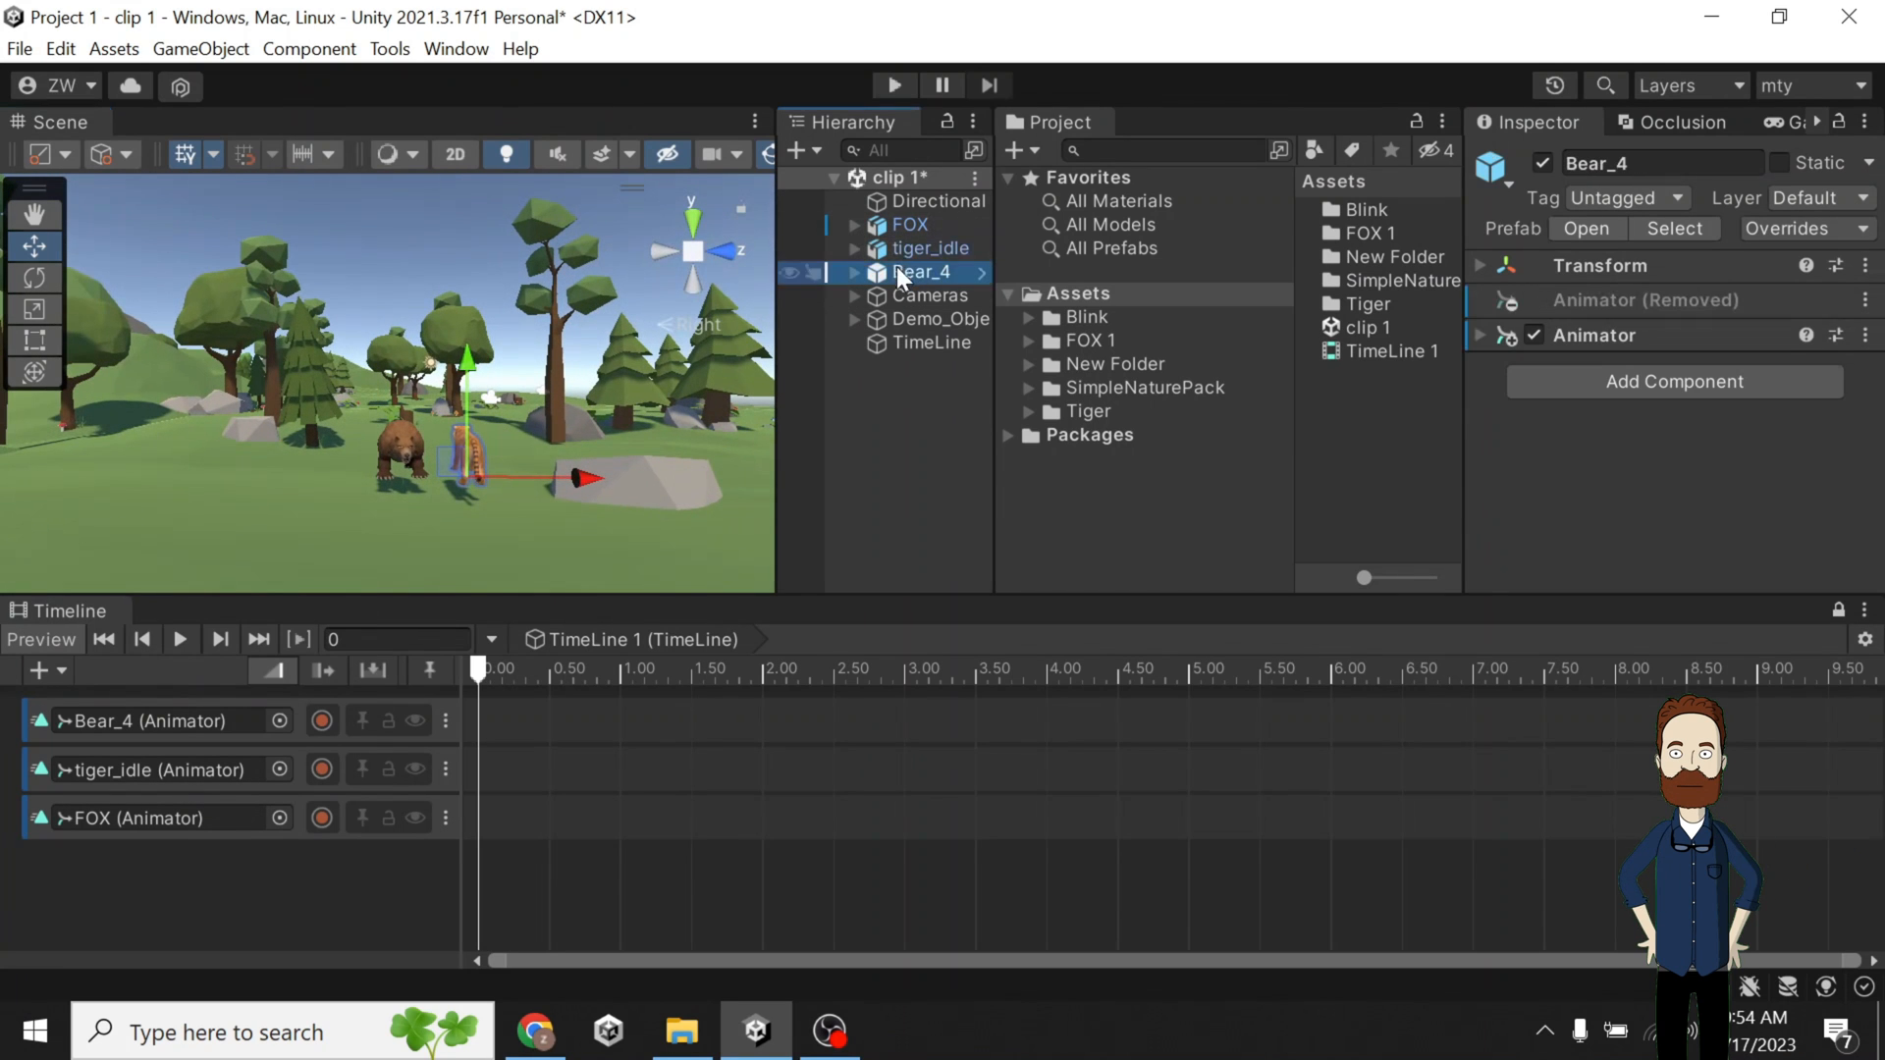
{"action": "key", "text": "r"}
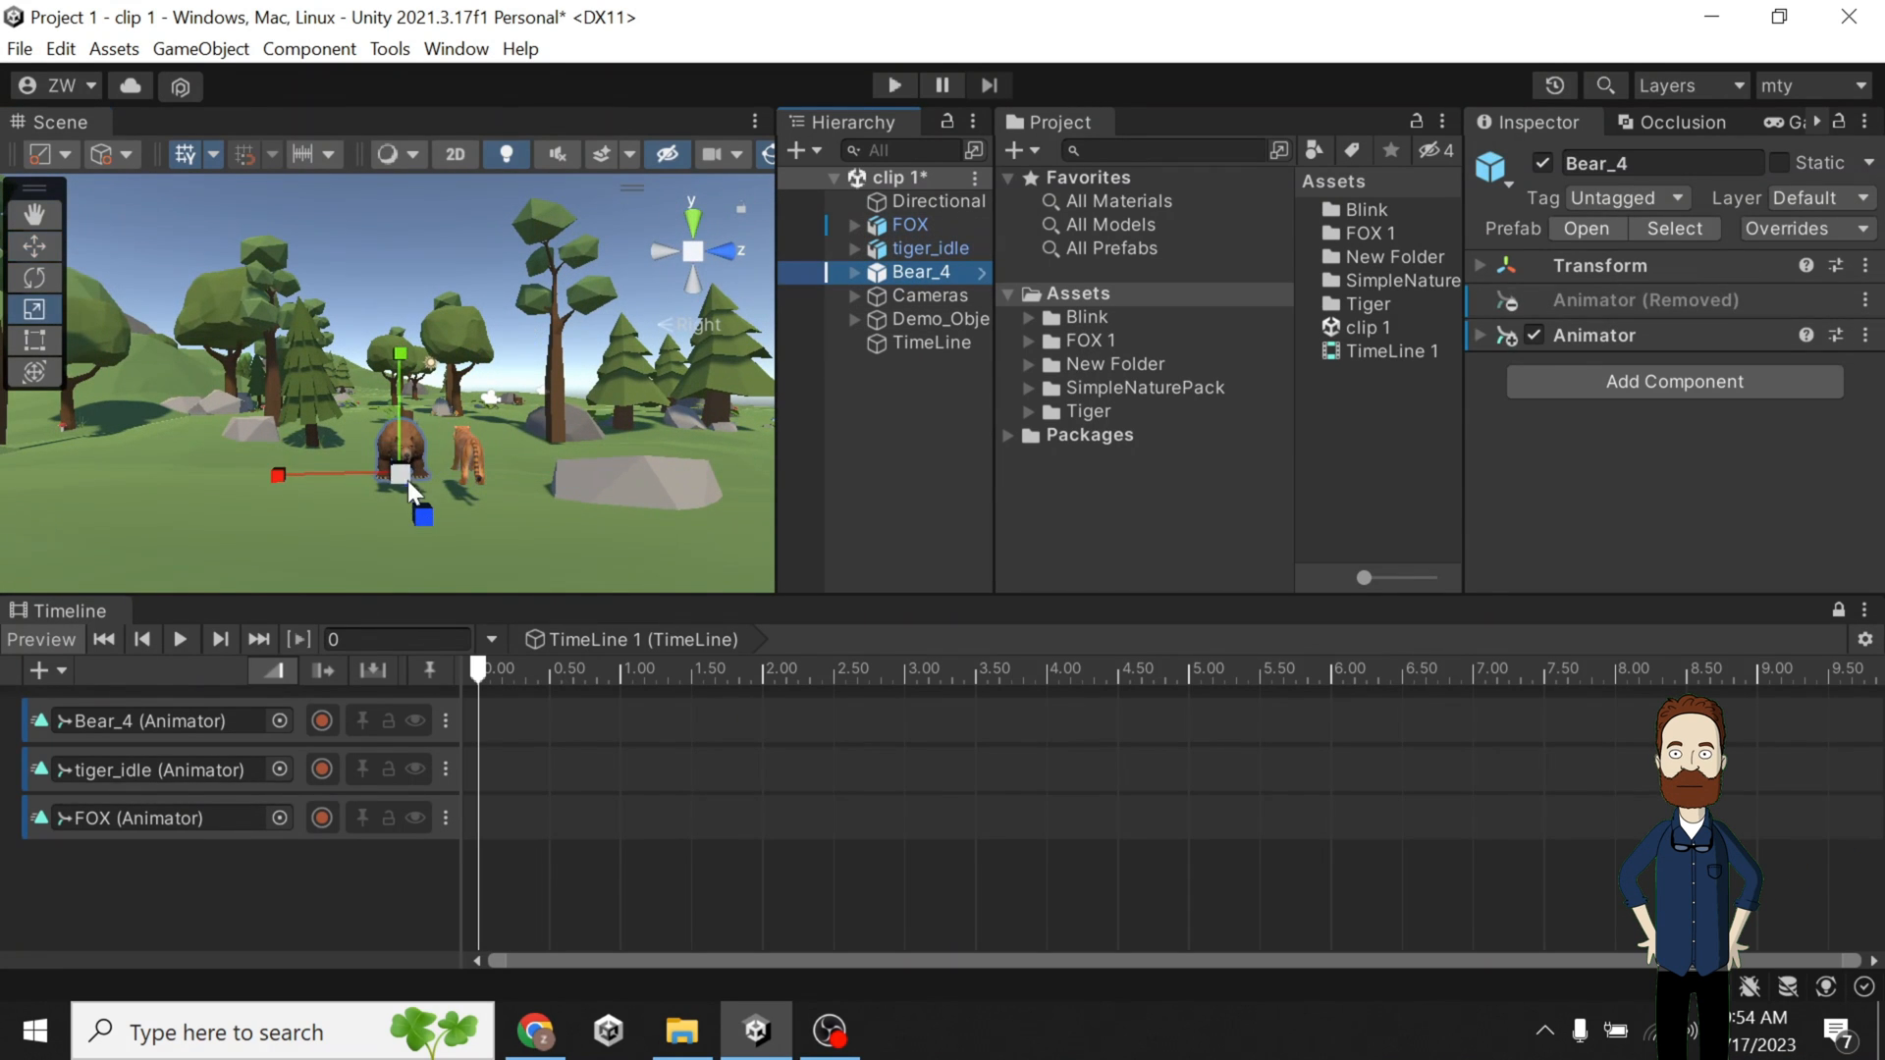
{"action": "key", "text": "e"}
{"action": "left_click_drag", "start_coordinate": [389, 491], "coordinate": [438, 505]}
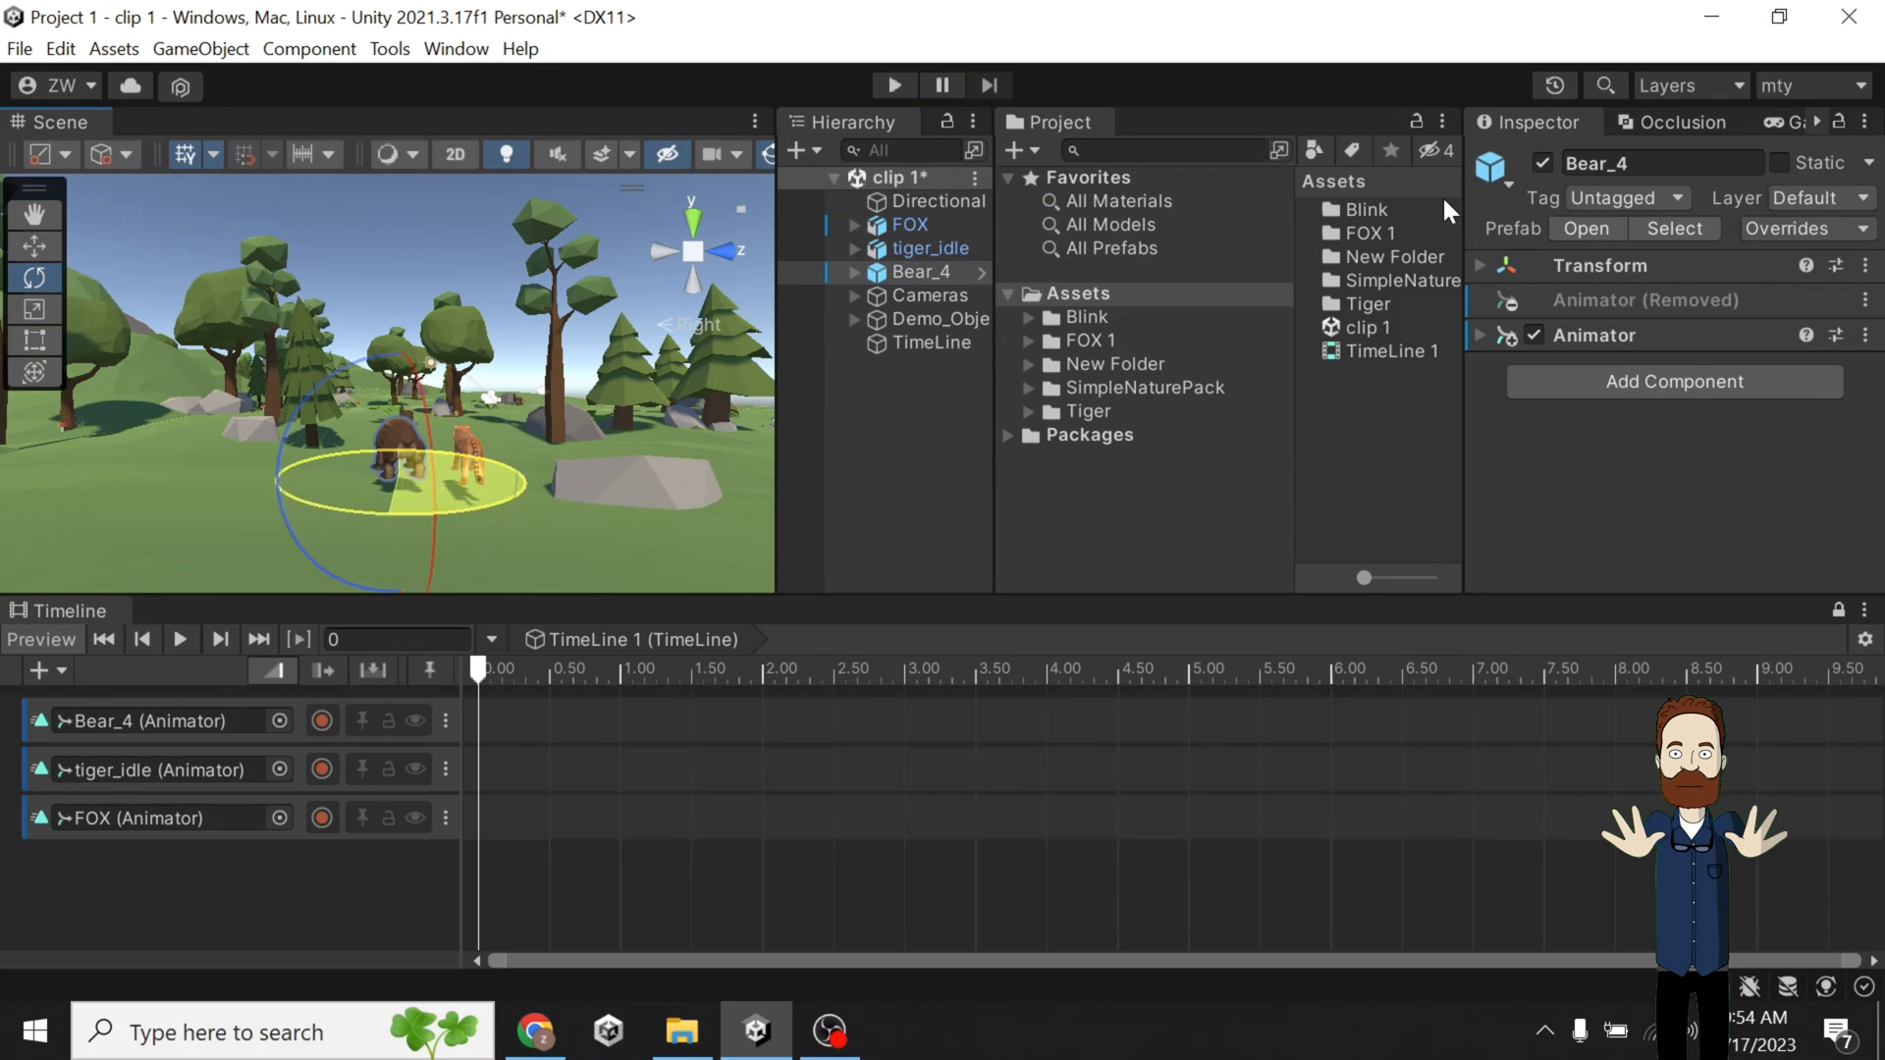
Lower tiger_idle and Bear_4 together slightly toward the ground.
{"action": "left_click", "coordinate": [898, 248], "text": "ctrl"}
{"action": "key", "text": "w"}
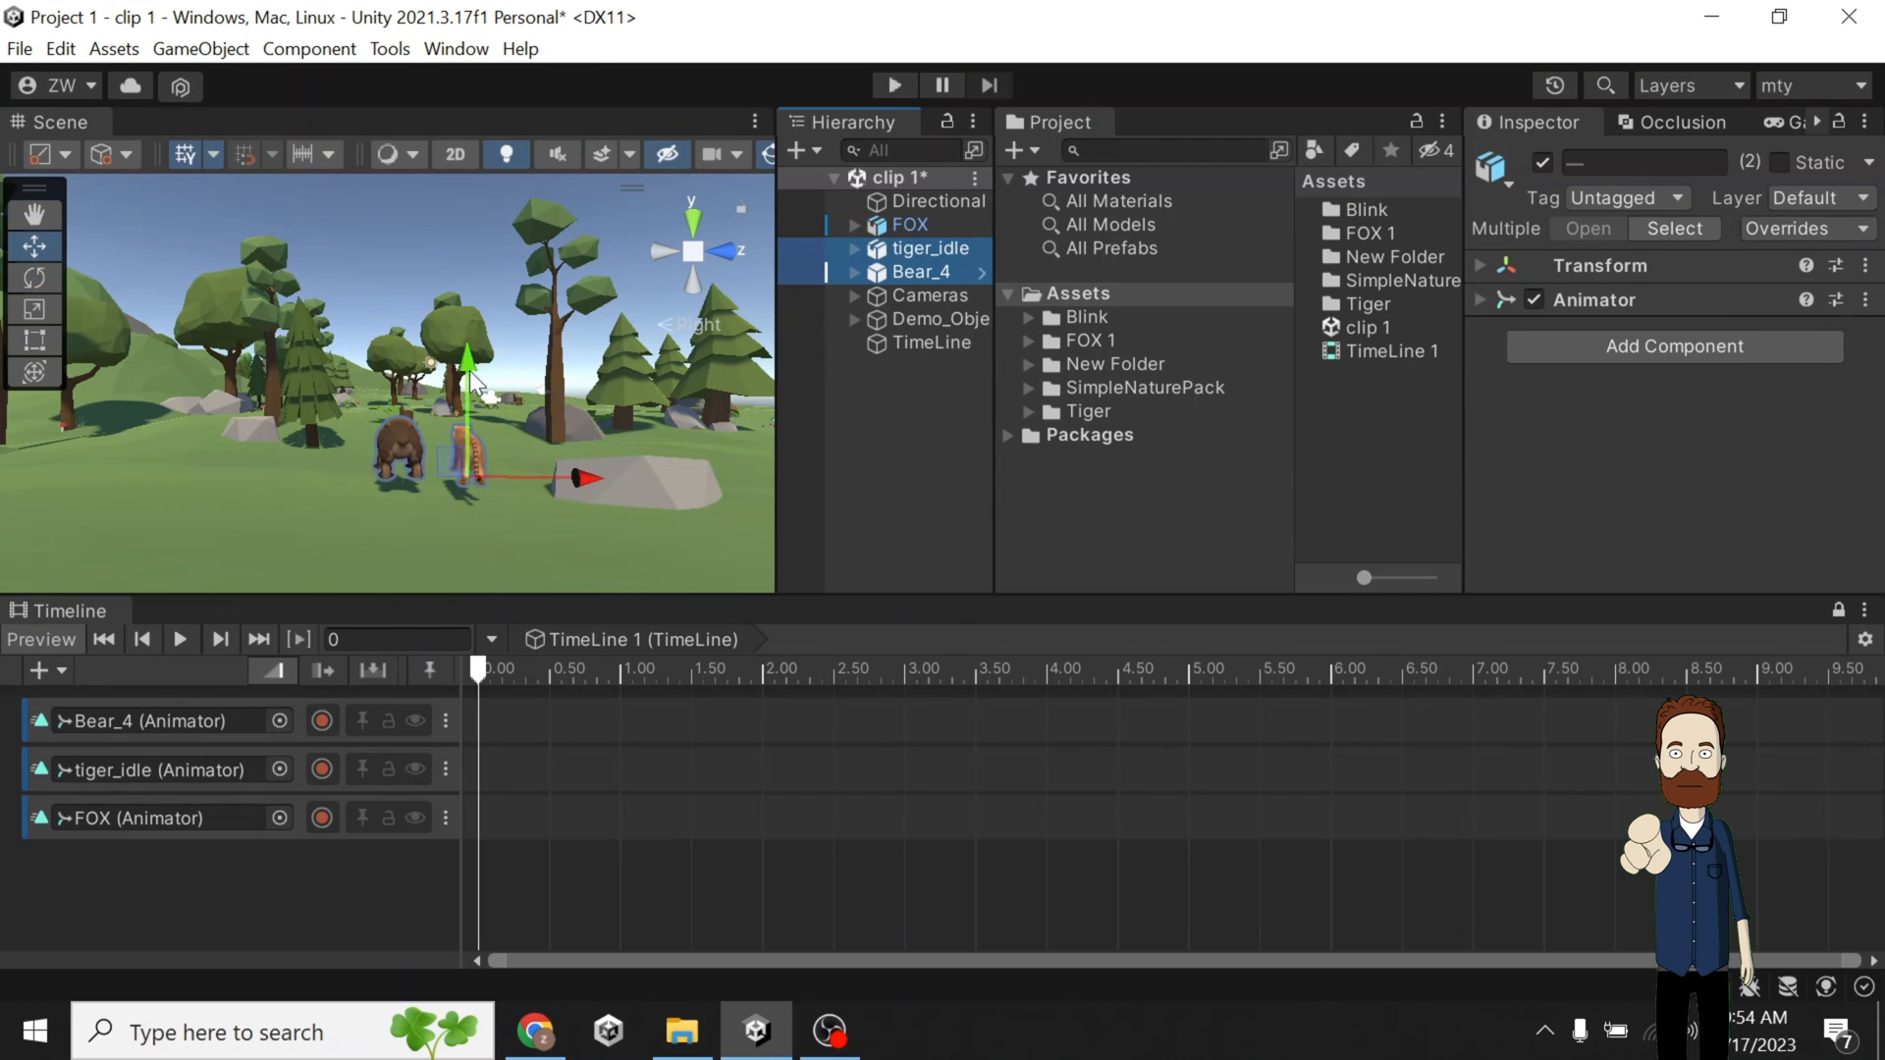
{"action": "left_click_drag", "start_coordinate": [469, 367], "coordinate": [469, 382]}
{"action": "scroll", "coordinate": [442, 454], "scroll_direction": "up", "scroll_amount": 4}
{"action": "middle_click_drag", "start_coordinate": [442, 454], "coordinate": [406, 390]}
{"action": "scroll", "coordinate": [405, 391], "scroll_direction": "up", "scroll_amount": 5}
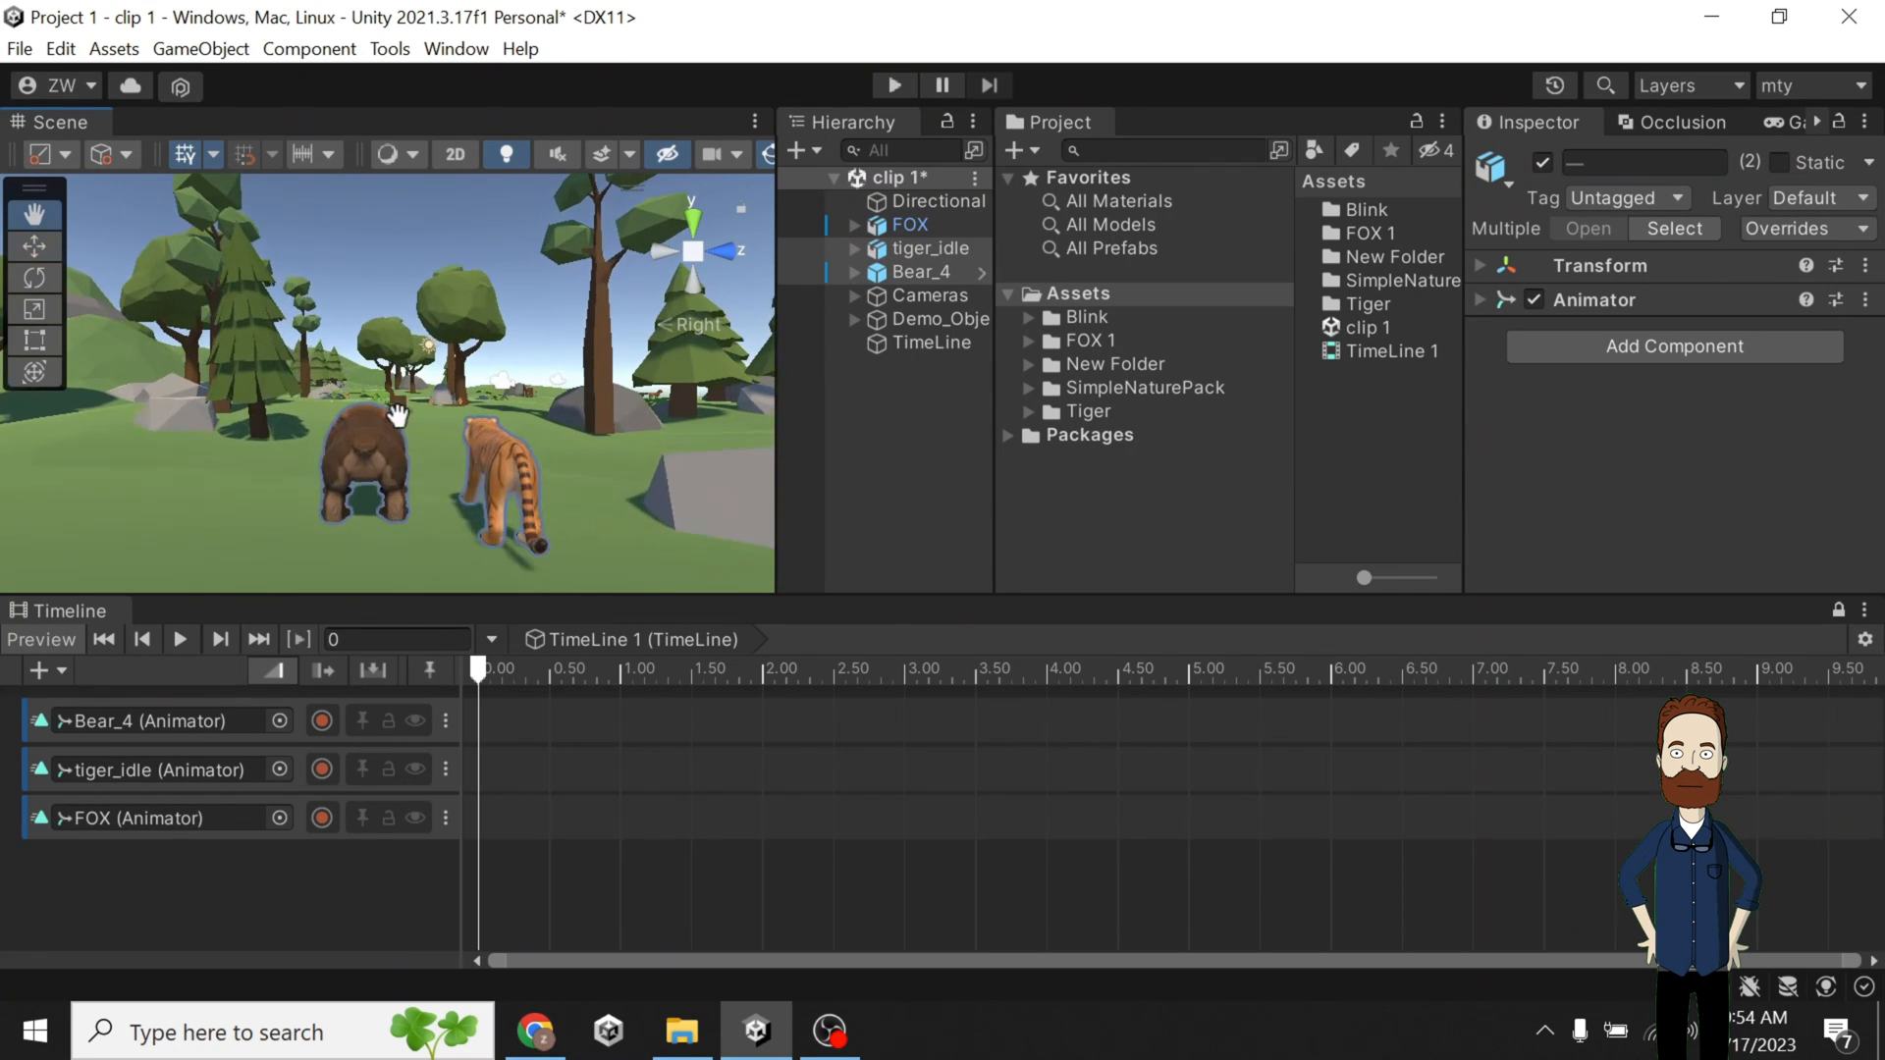
Adjust the height and sideways tilt of tiger_idle so its feet rest level on the grass.
{"action": "left_click", "coordinate": [874, 249]}
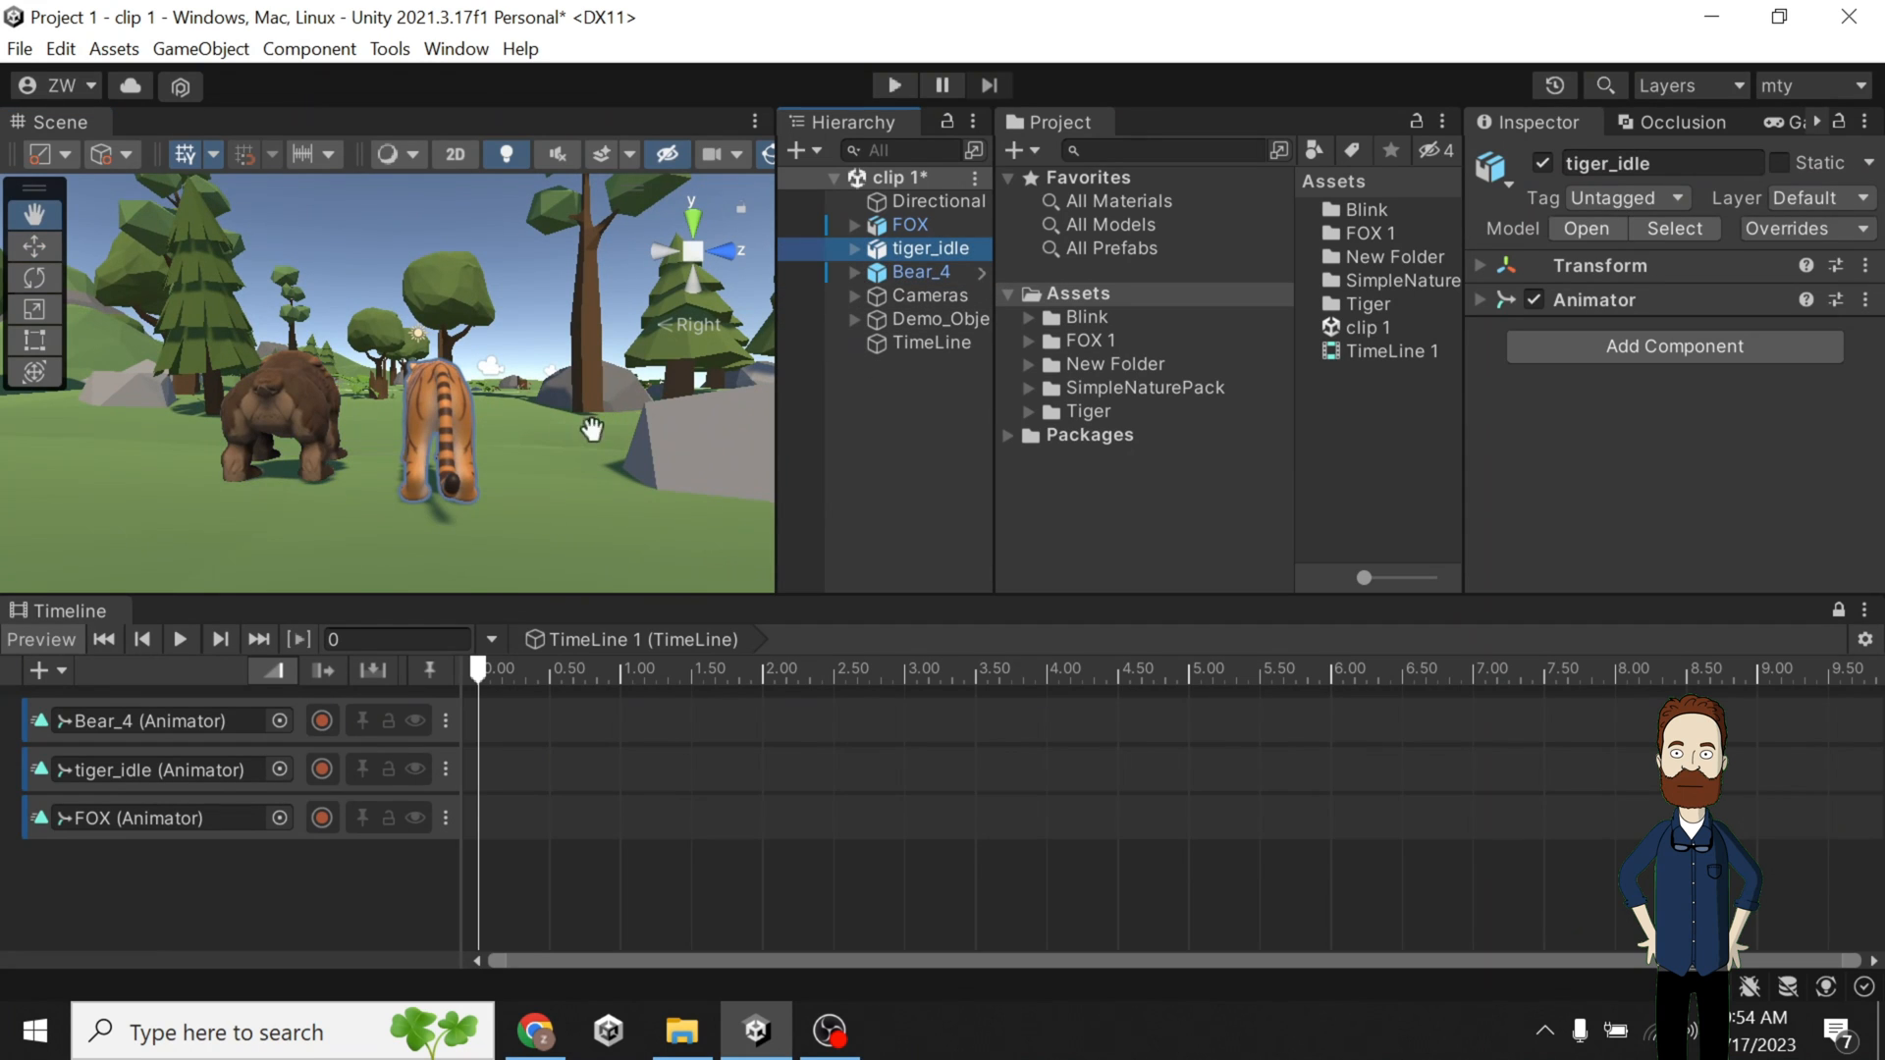
{"action": "key", "text": "e"}
{"action": "key", "text": "w"}
{"action": "left_click", "coordinate": [441, 359]}
{"action": "key", "text": "r"}
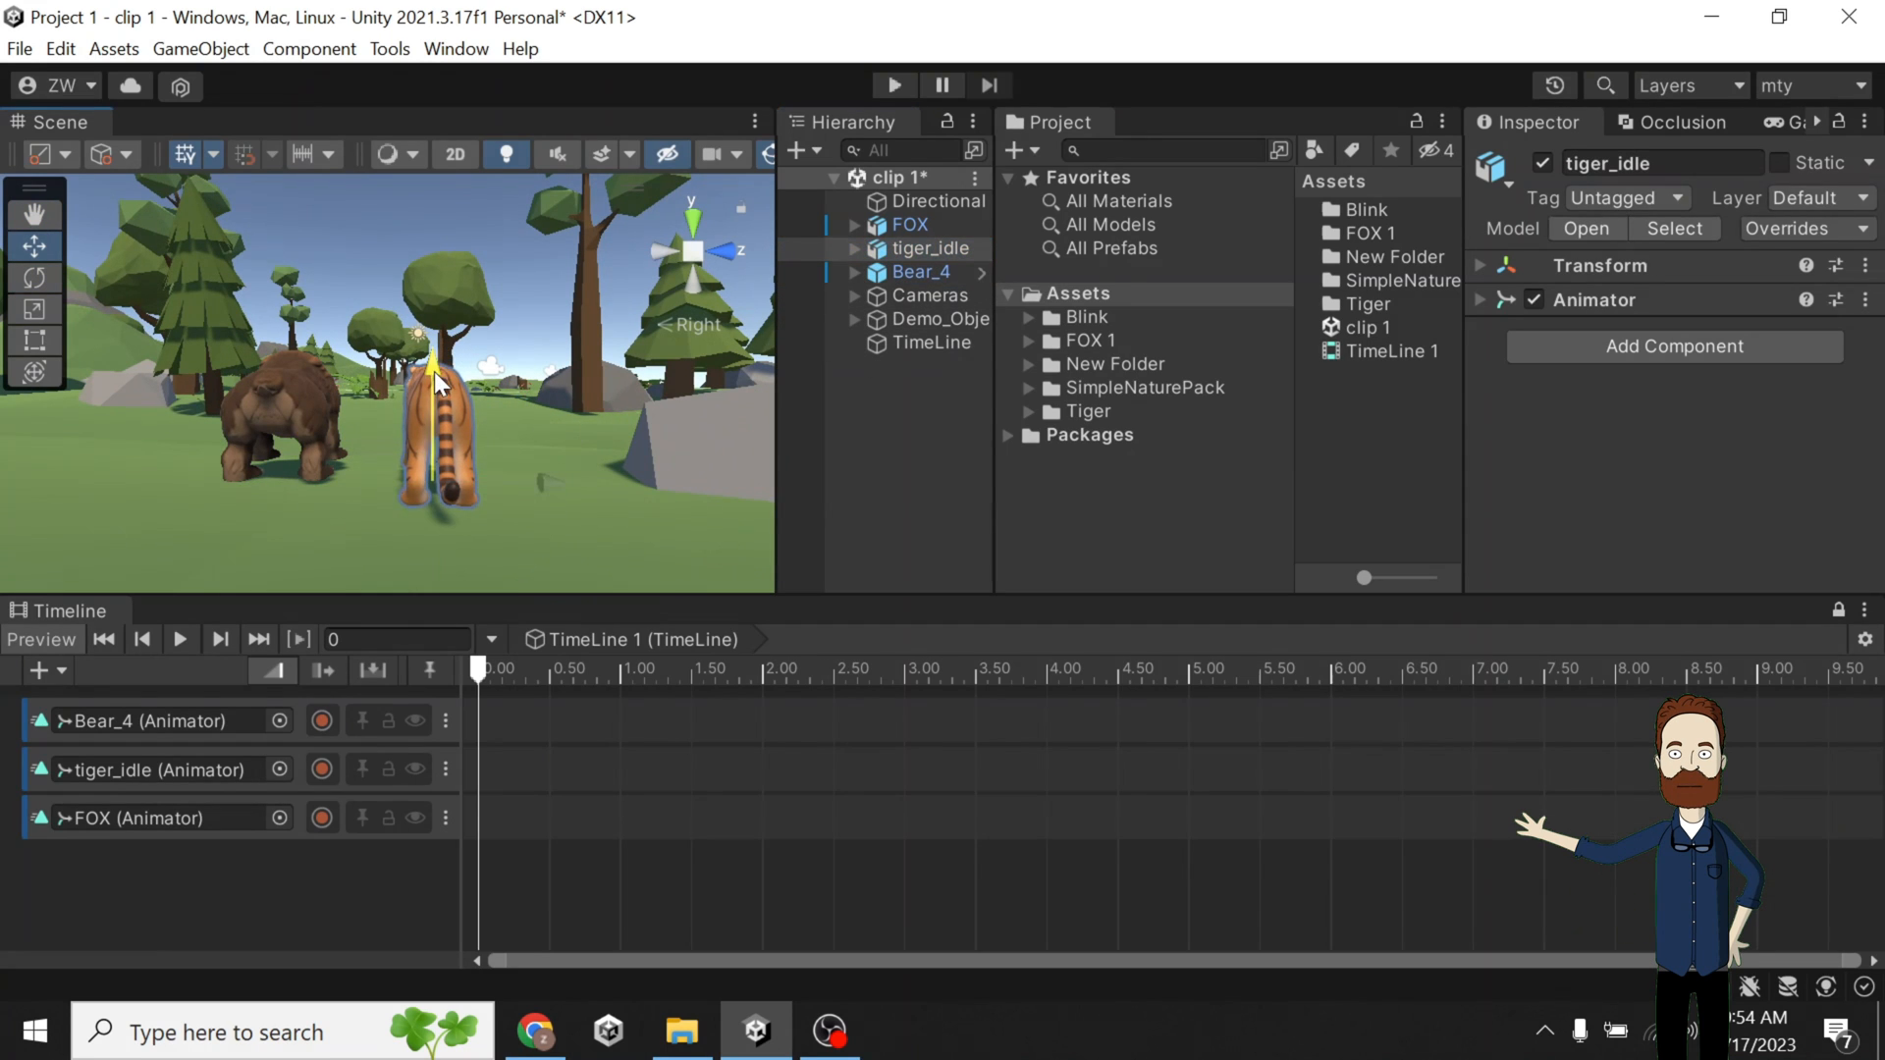
{"action": "key", "text": "e"}
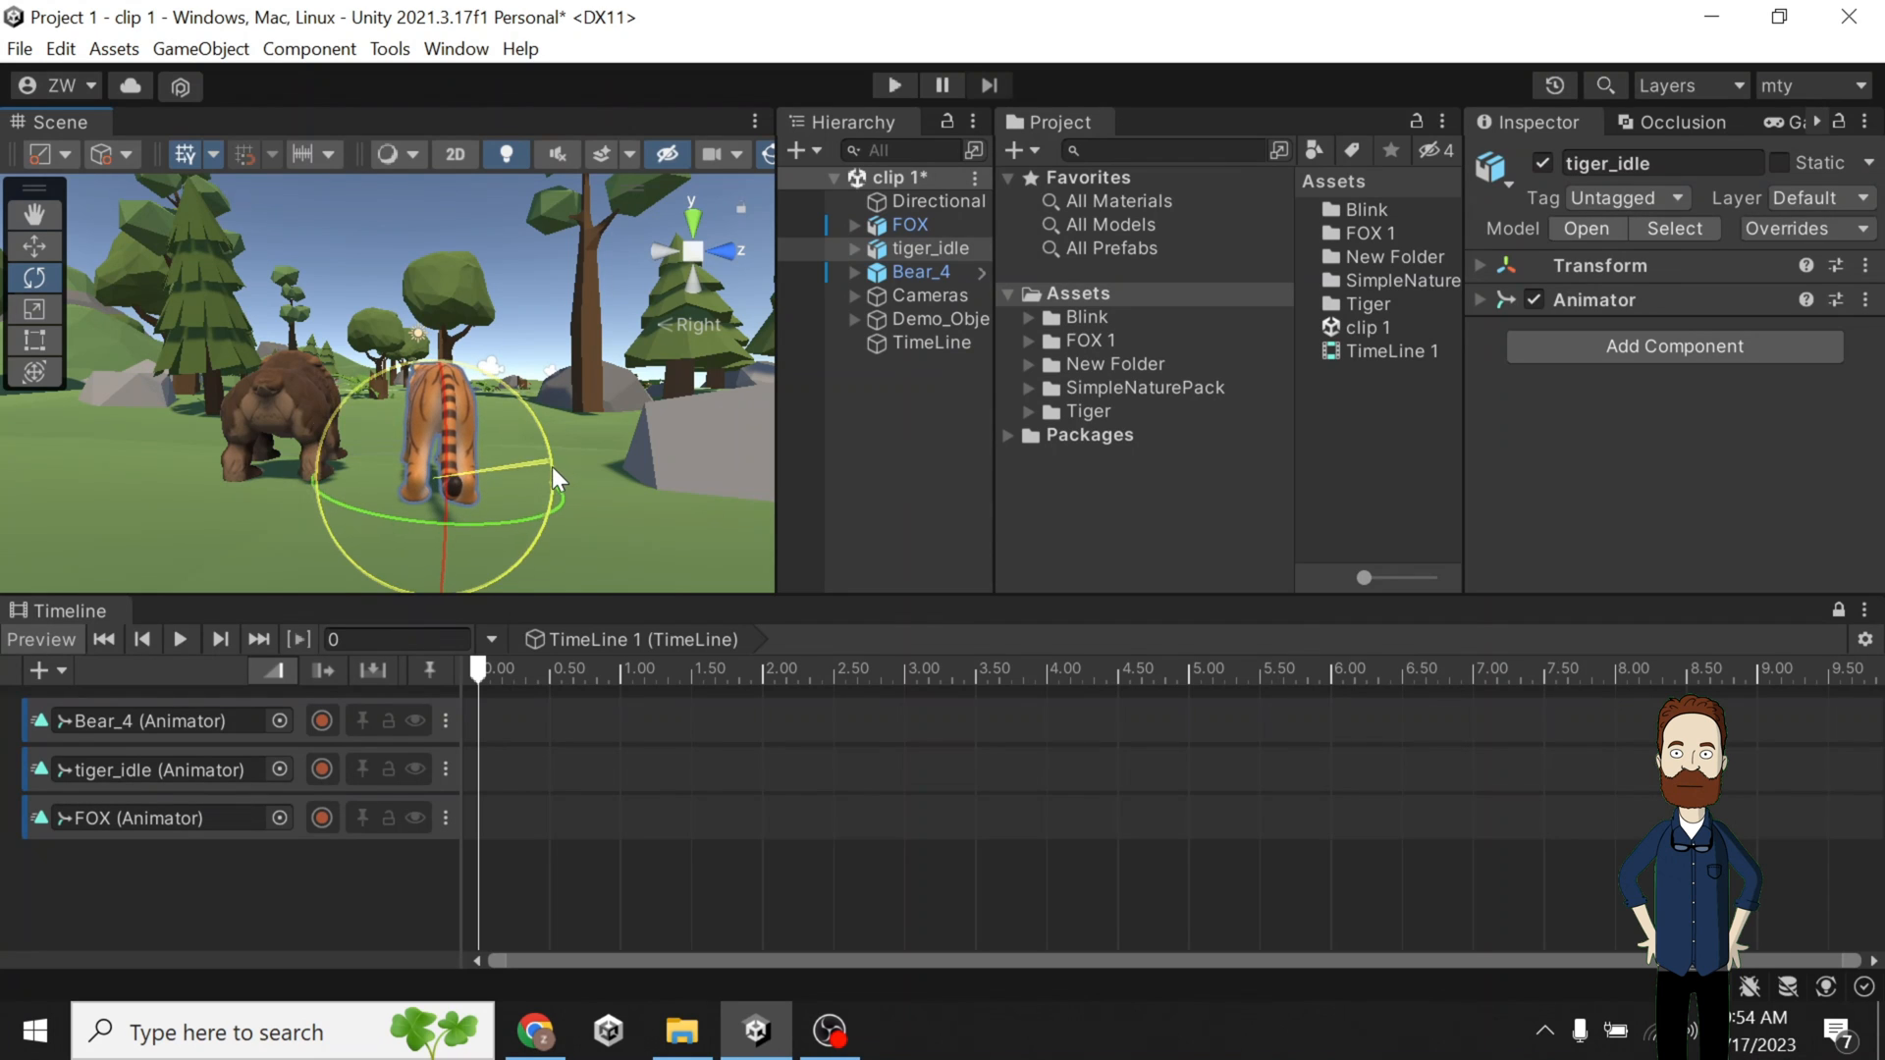
Adjust the tilt of Bear_4 to match the ground, save the scene and check both animals from above.
{"action": "left_click", "coordinate": [261, 388]}
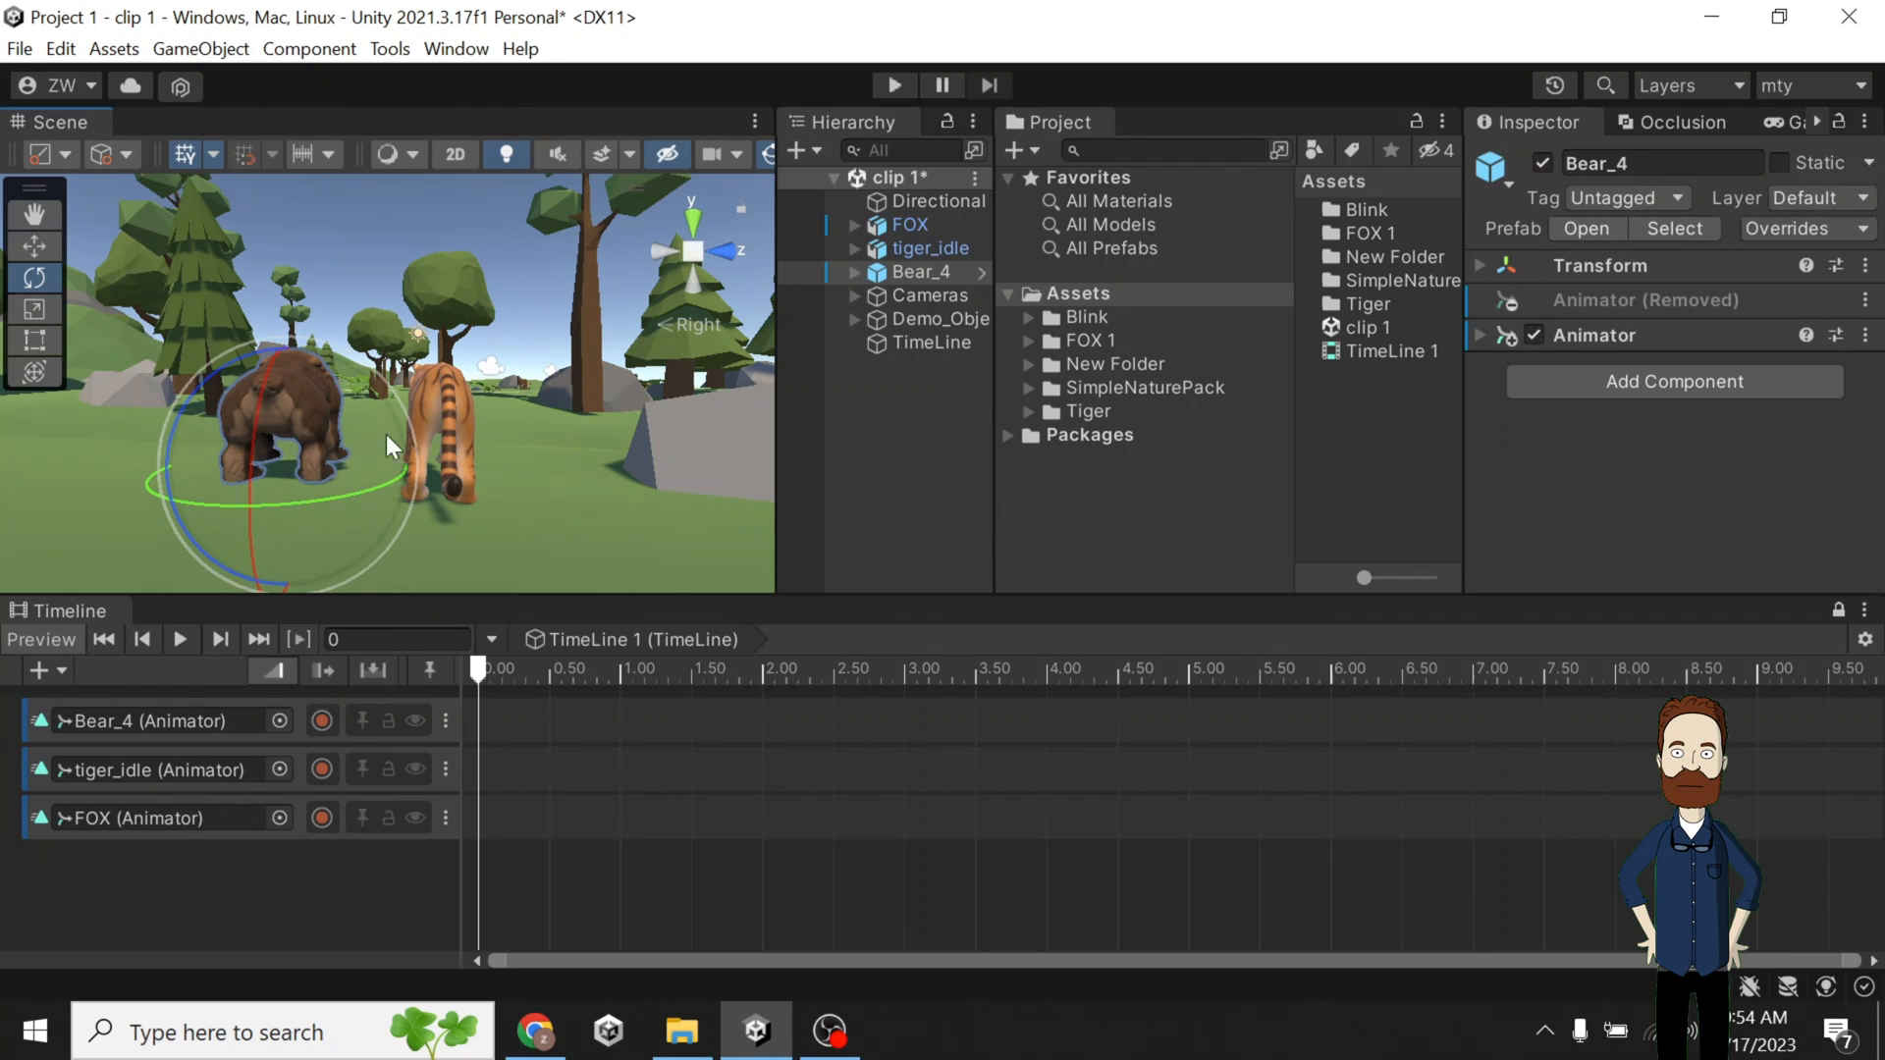
{"action": "left_click_drag", "start_coordinate": [186, 407], "coordinate": [427, 532]}
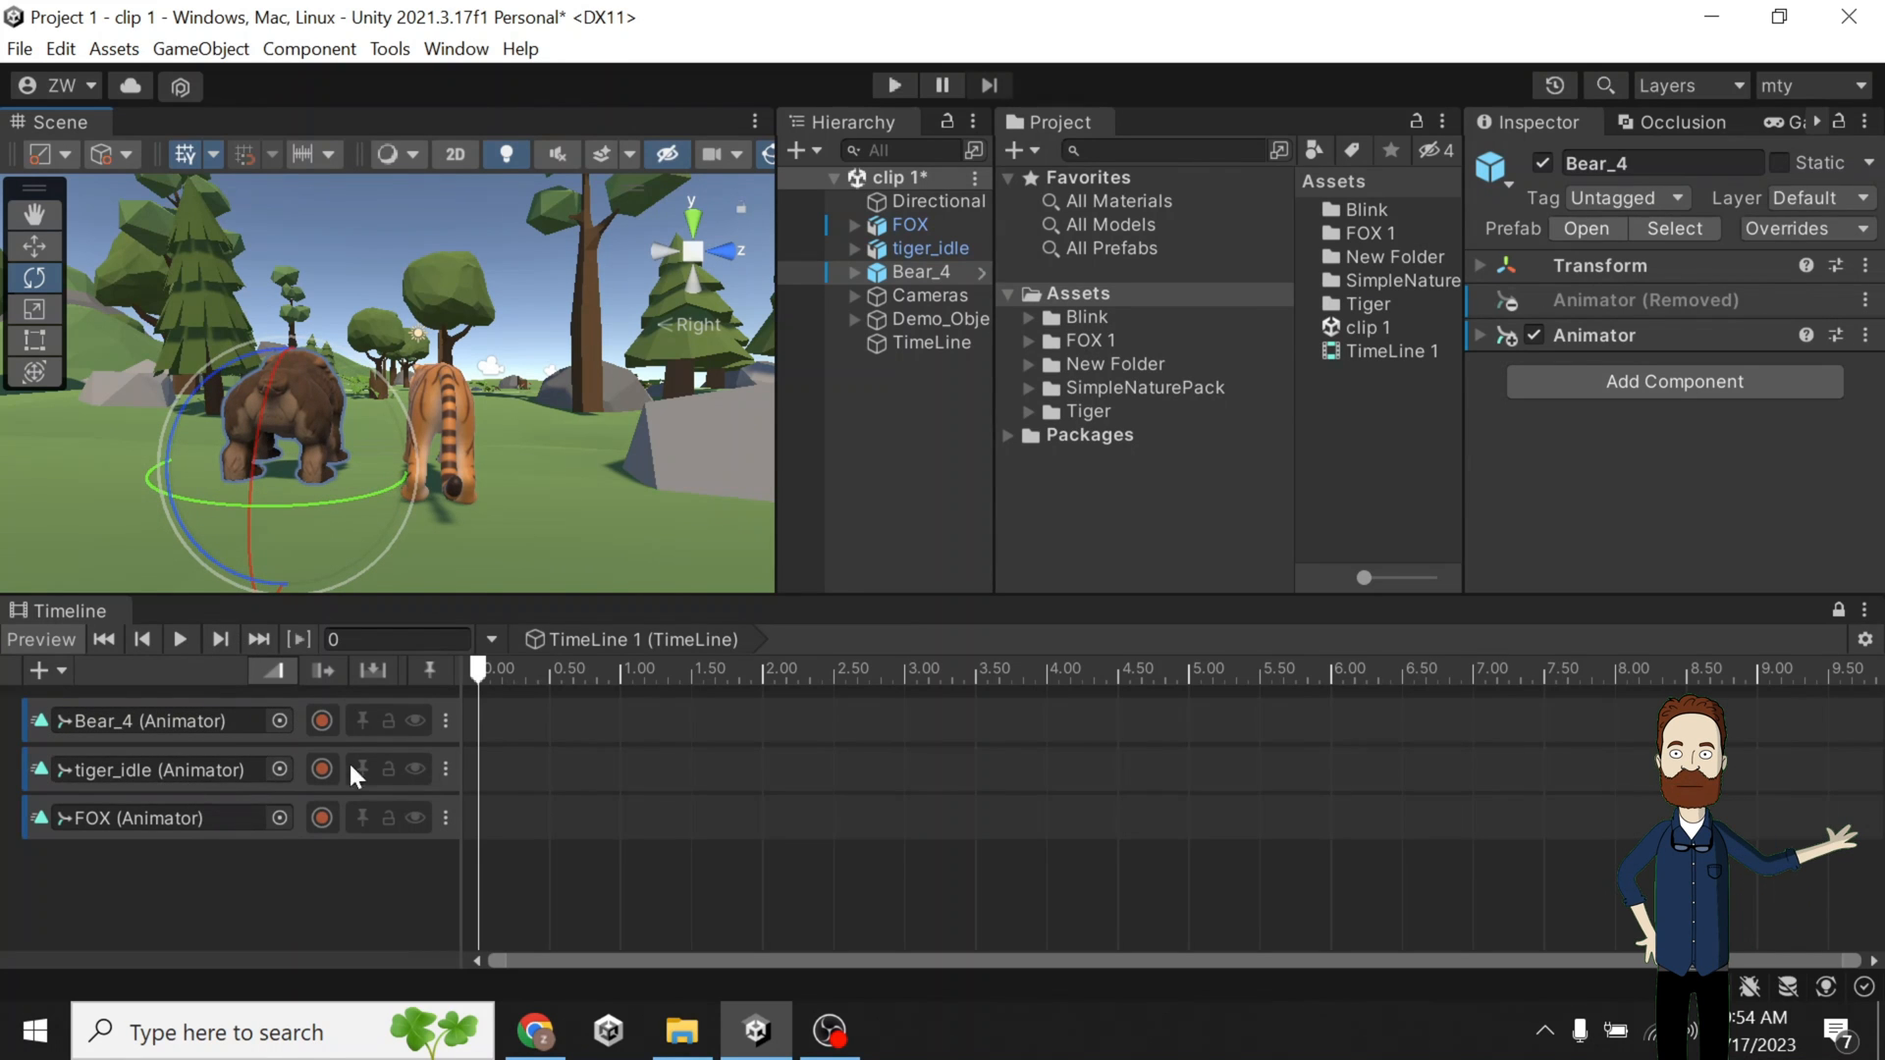
{"action": "key", "text": "ctrl+s"}
{"action": "left_click", "coordinate": [690, 218]}
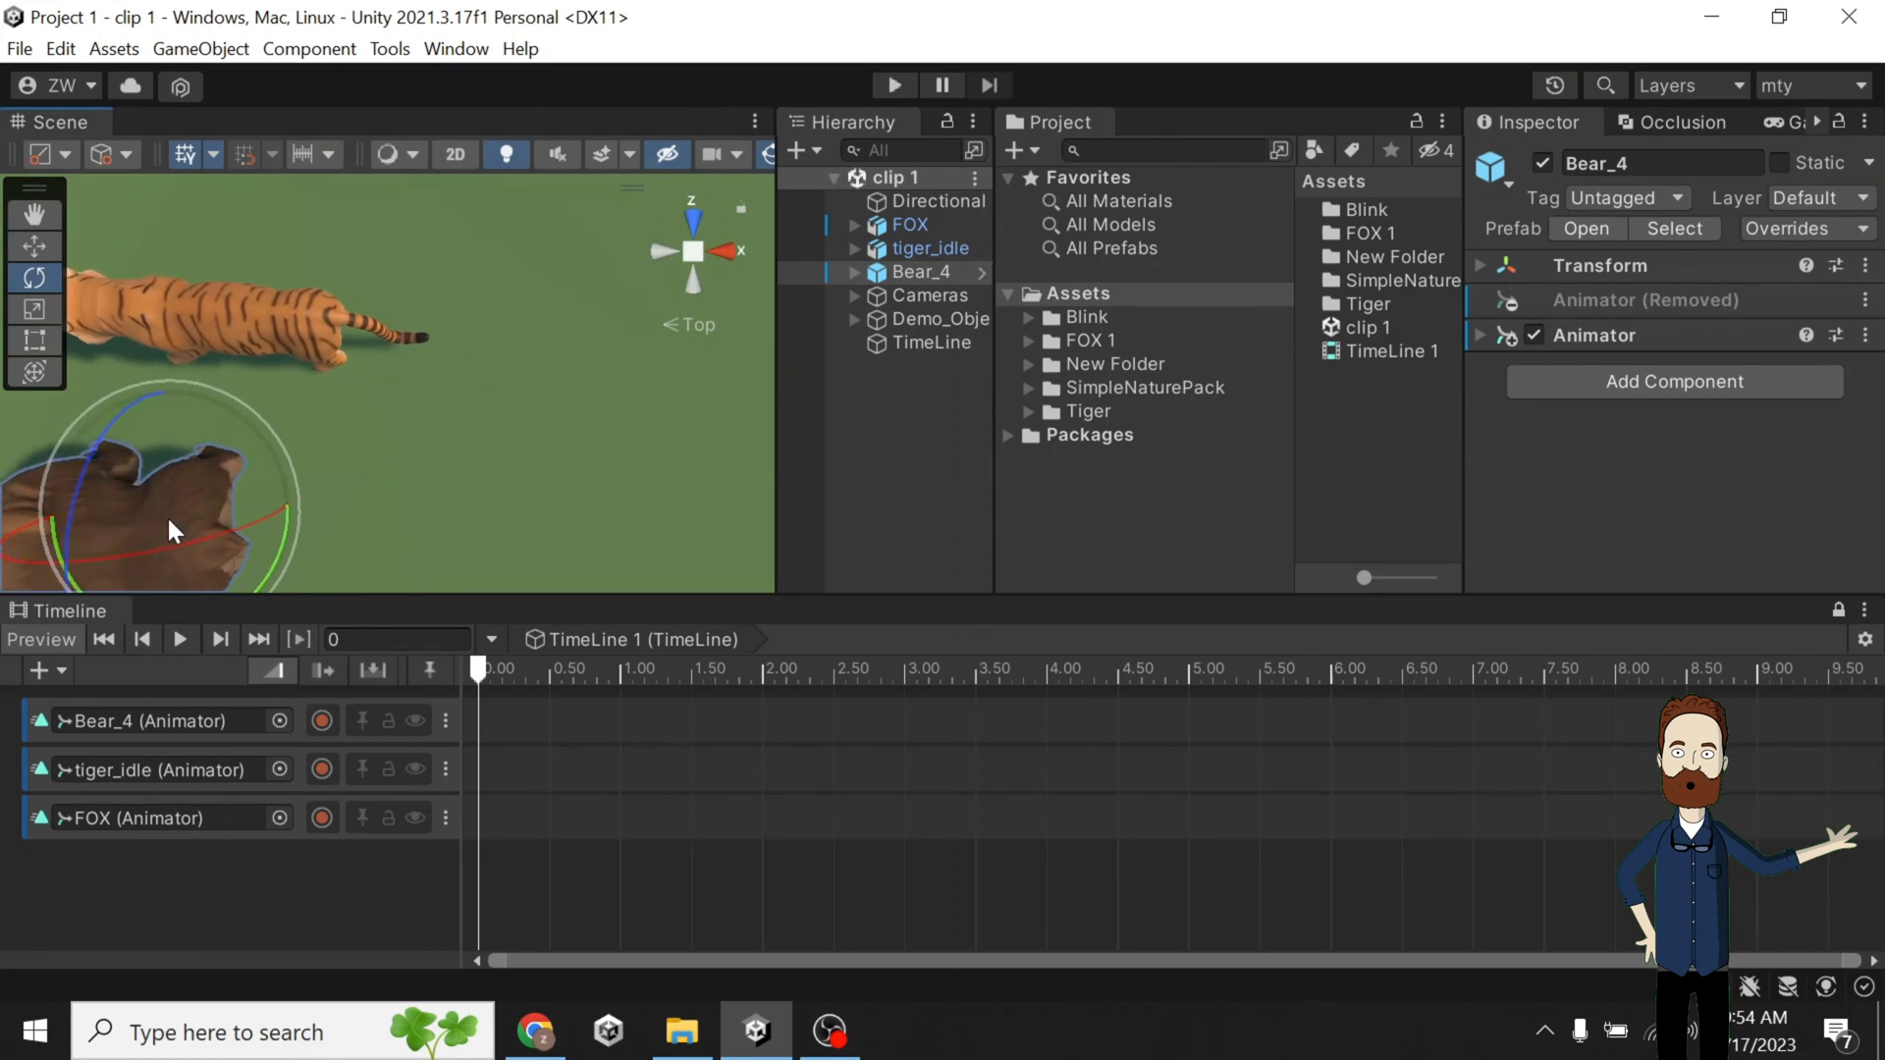
{"action": "left_click", "coordinate": [728, 256]}
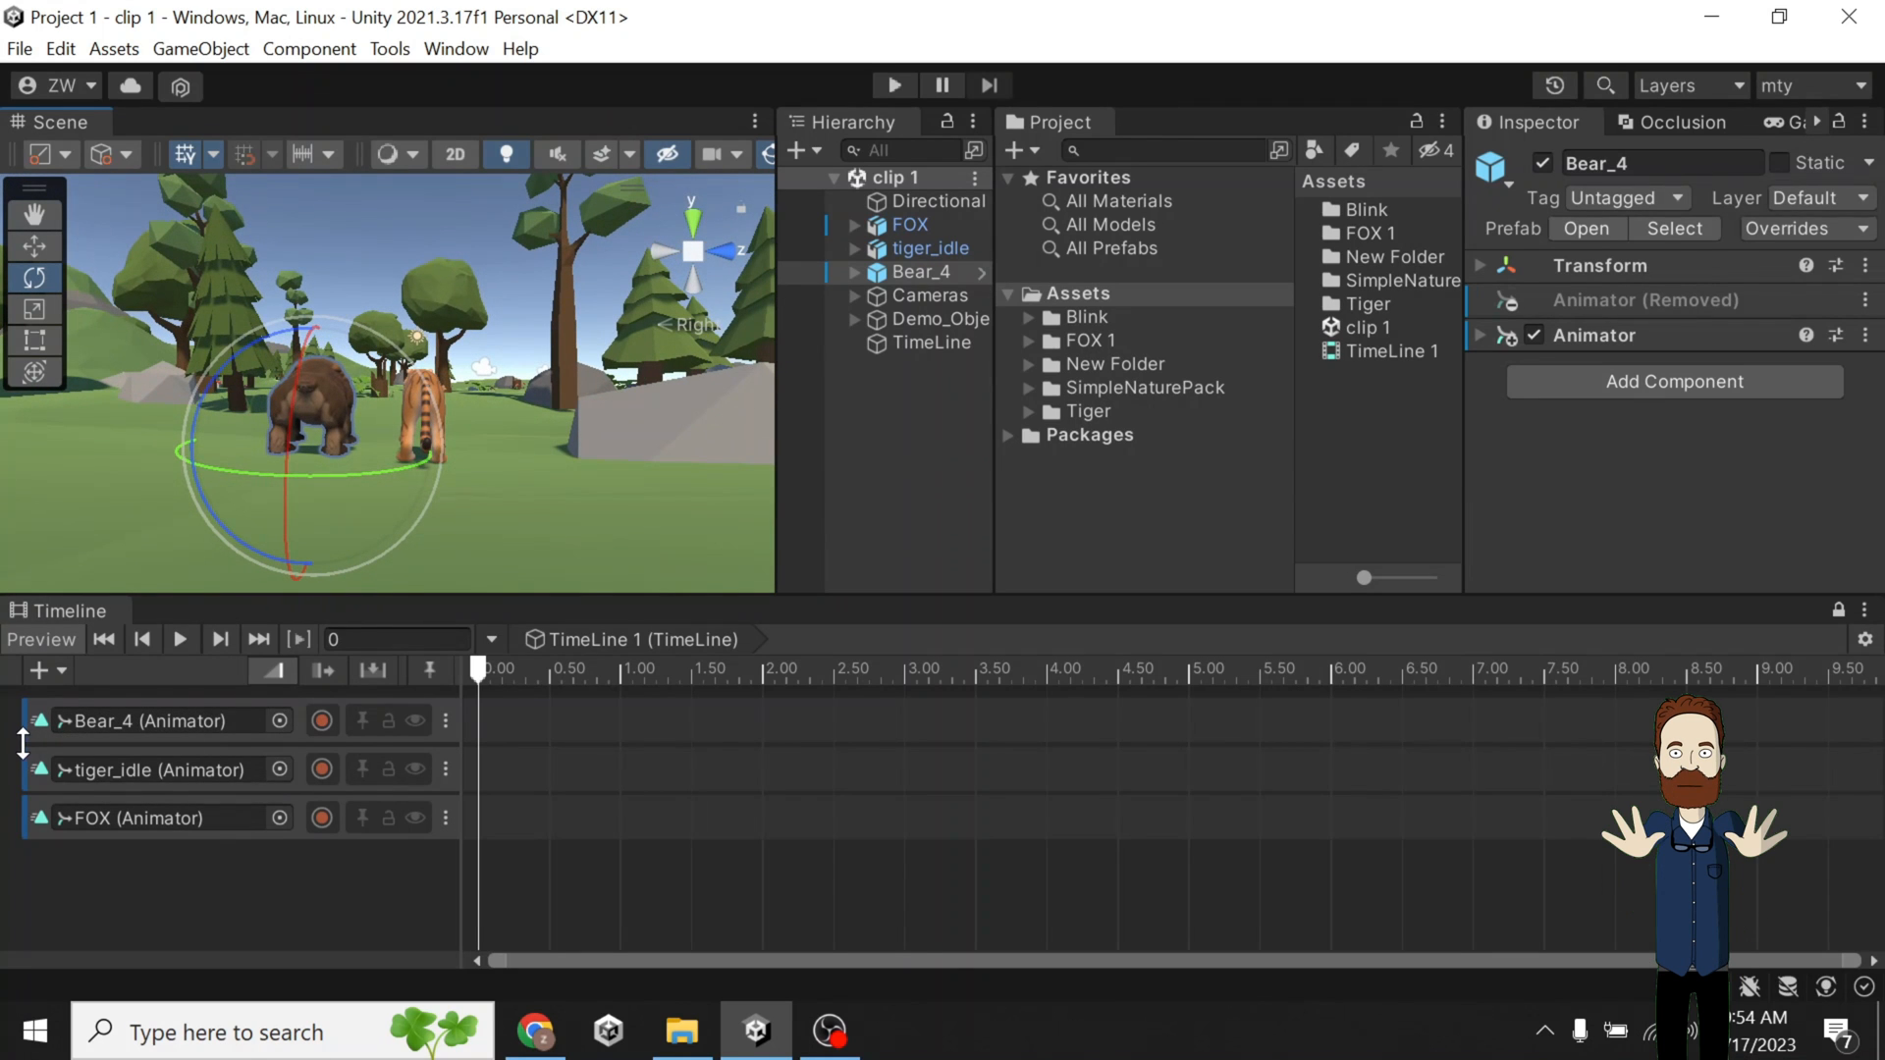
Add an override track under both the Bear_4 and tiger_idle animation tracks.
{"action": "right_click", "coordinate": [43, 713]}
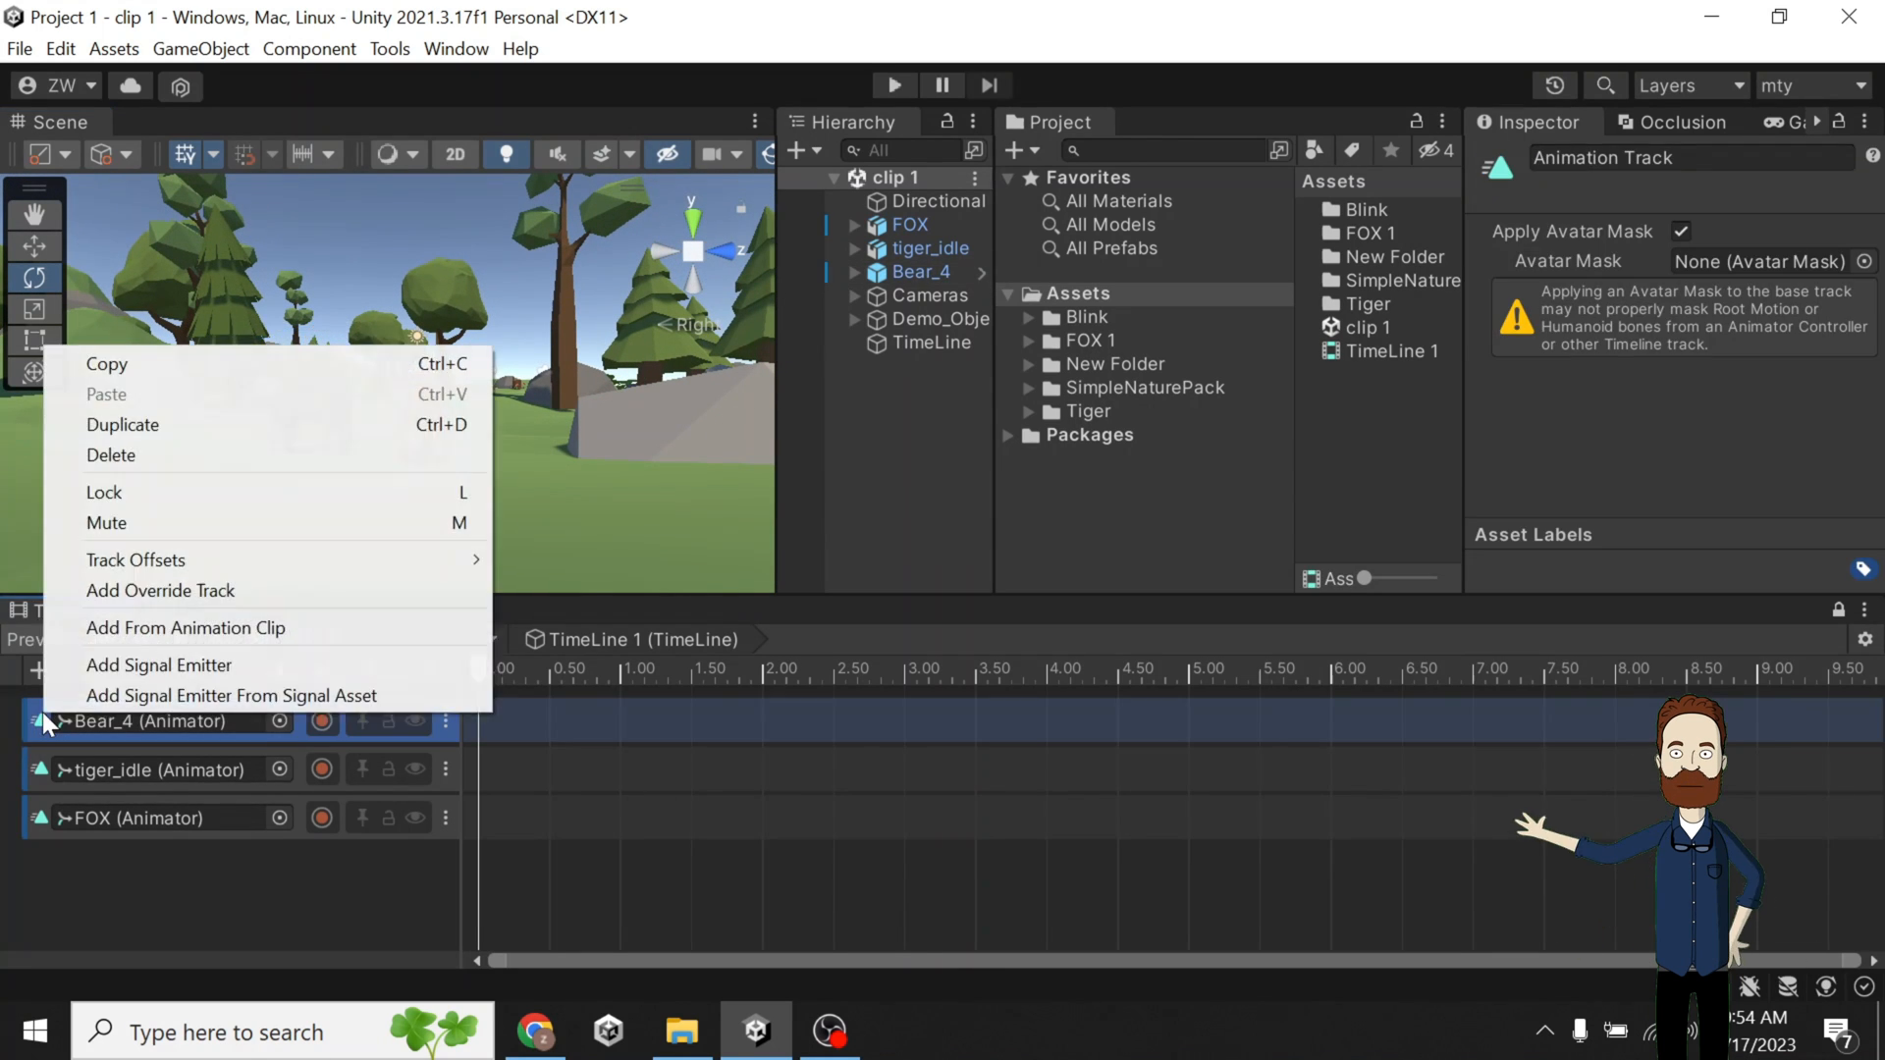
{"action": "left_click", "coordinate": [162, 590]}
{"action": "right_click", "coordinate": [41, 811]}
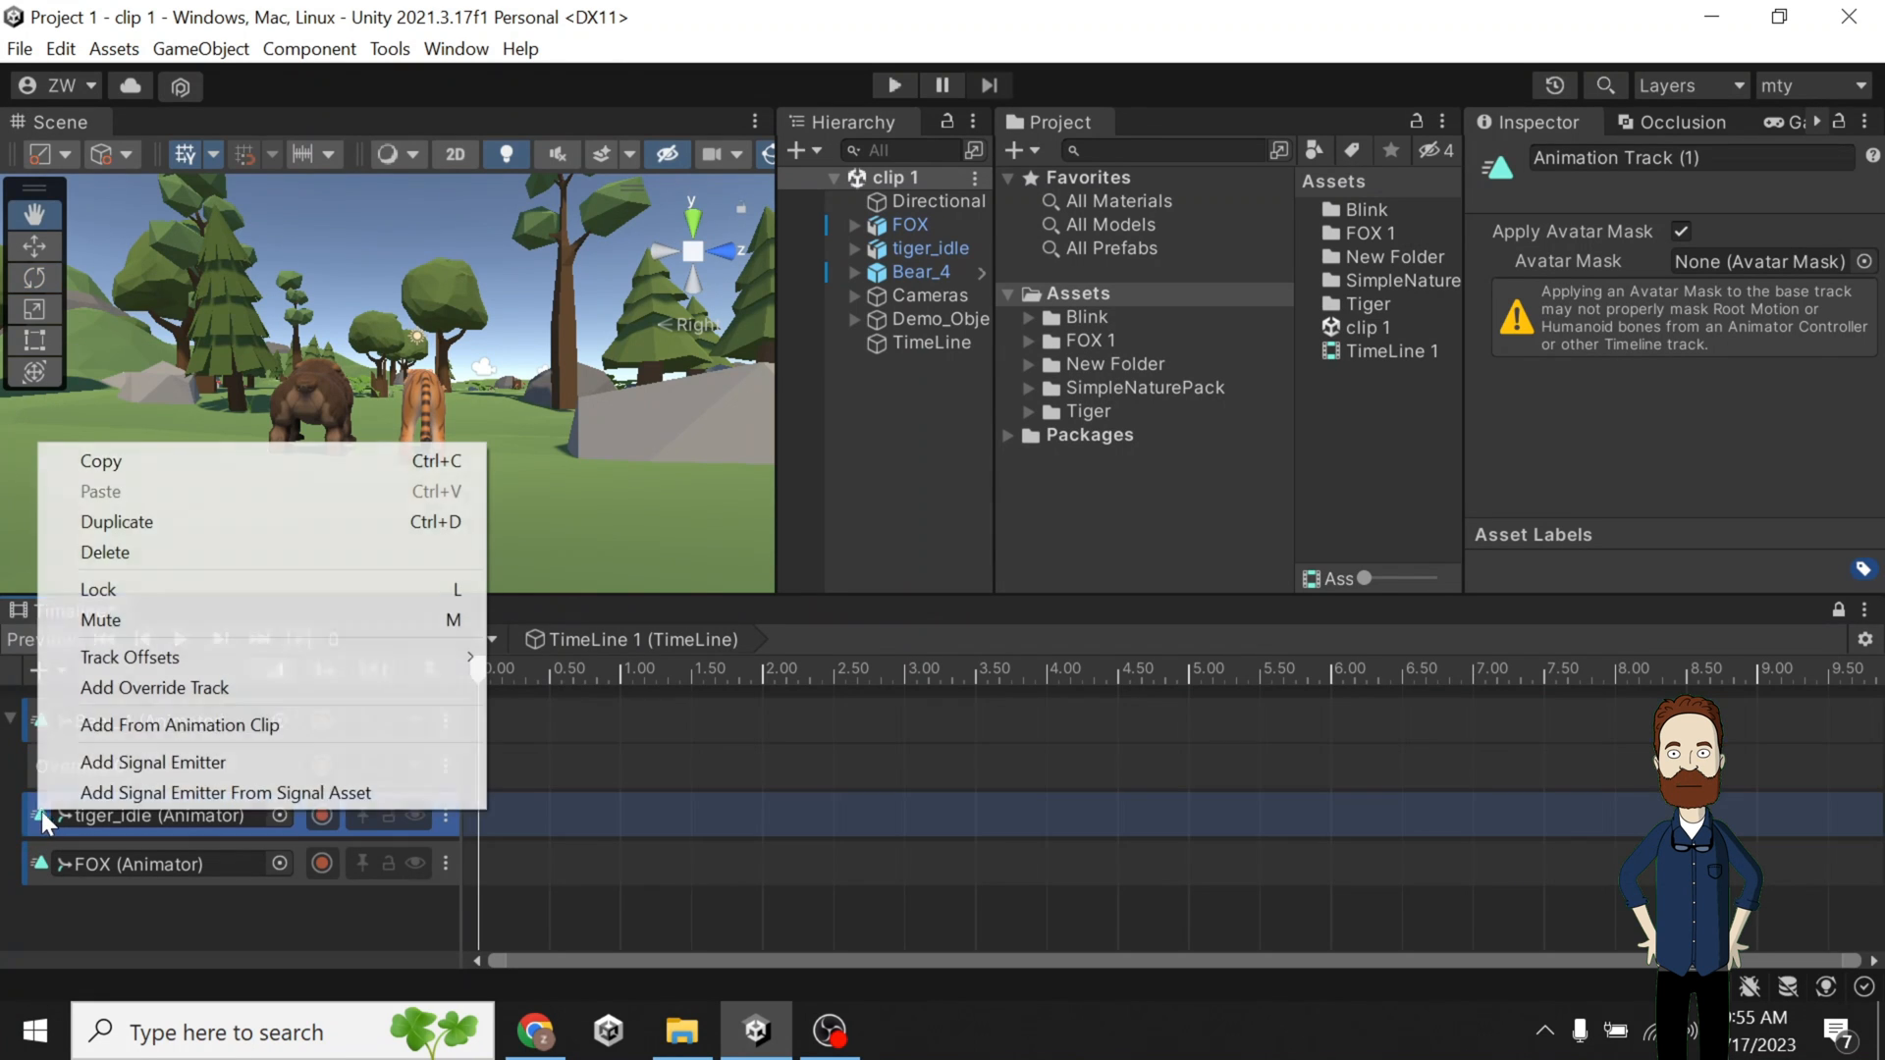
{"action": "left_click", "coordinate": [185, 685]}
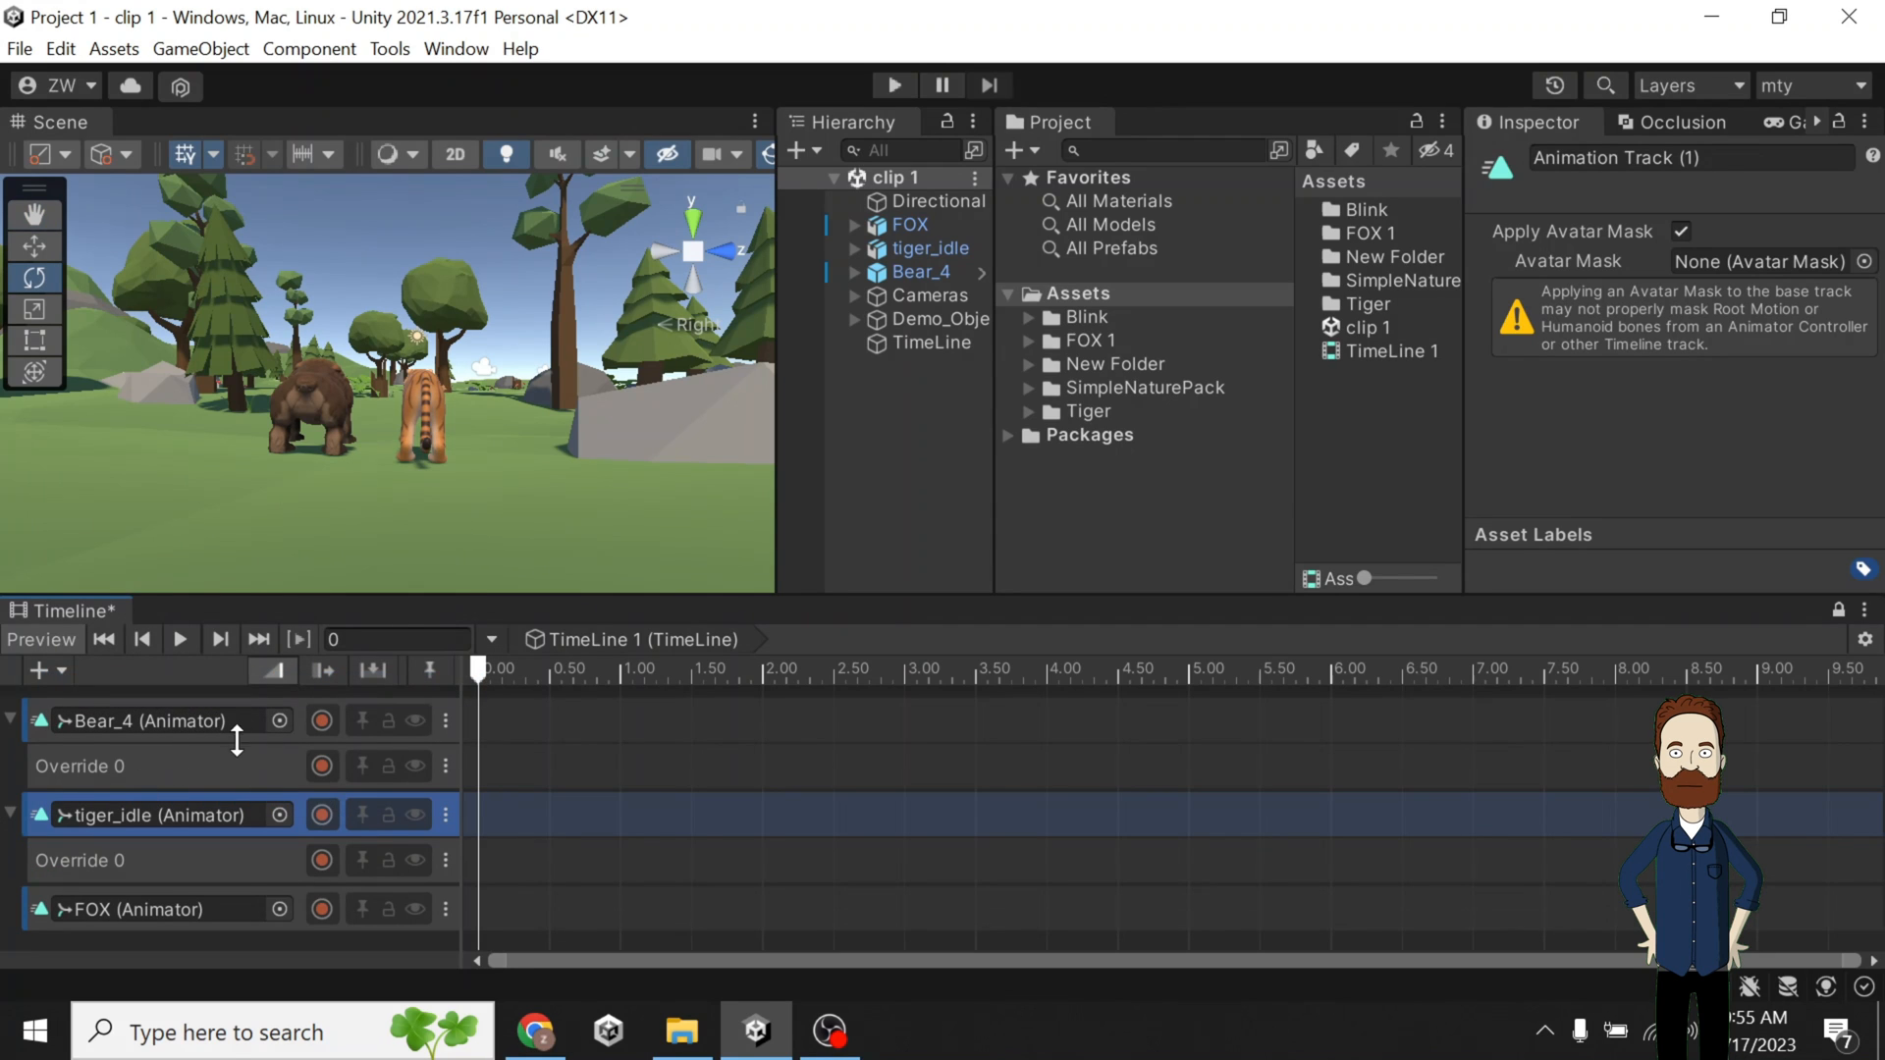
Record a starting position keyframe at time 0 for tiger_idle and Bear_4 together on their override tracks, then stop recording.
{"action": "left_click", "coordinate": [323, 764]}
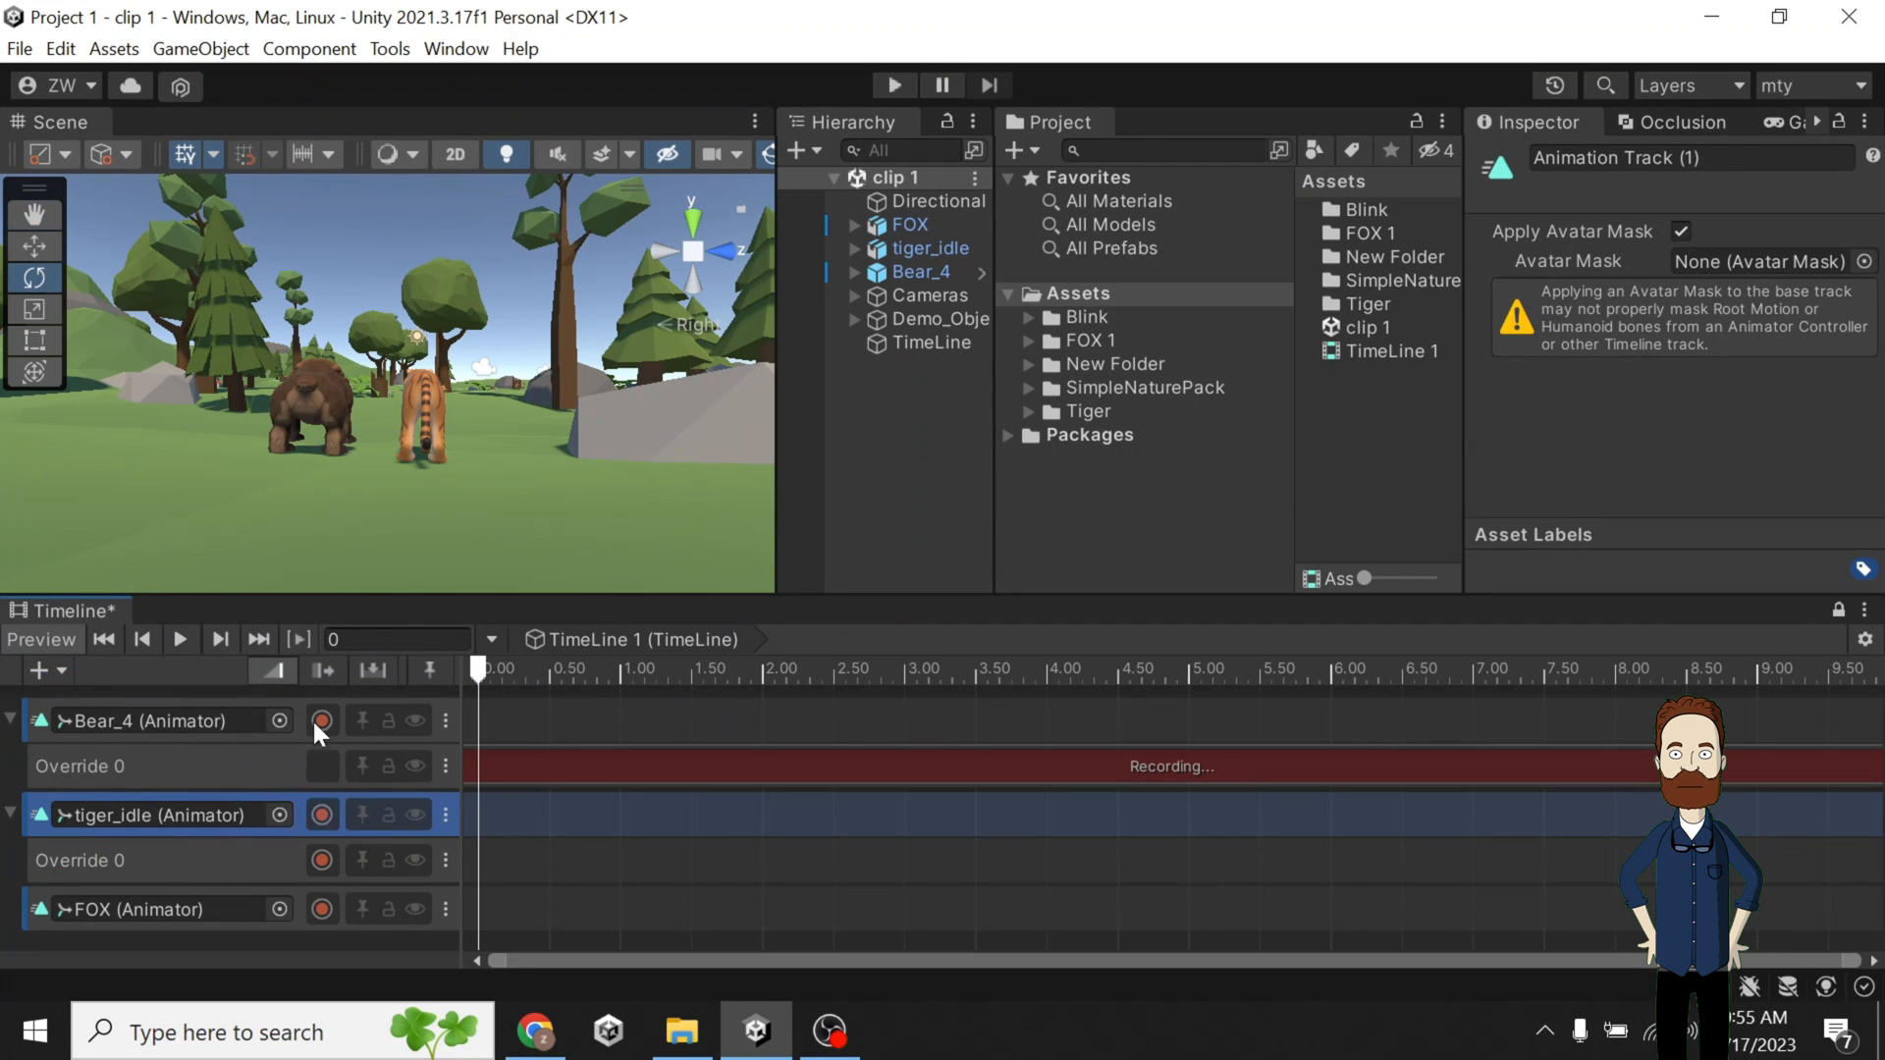
{"action": "left_click", "coordinate": [321, 860]}
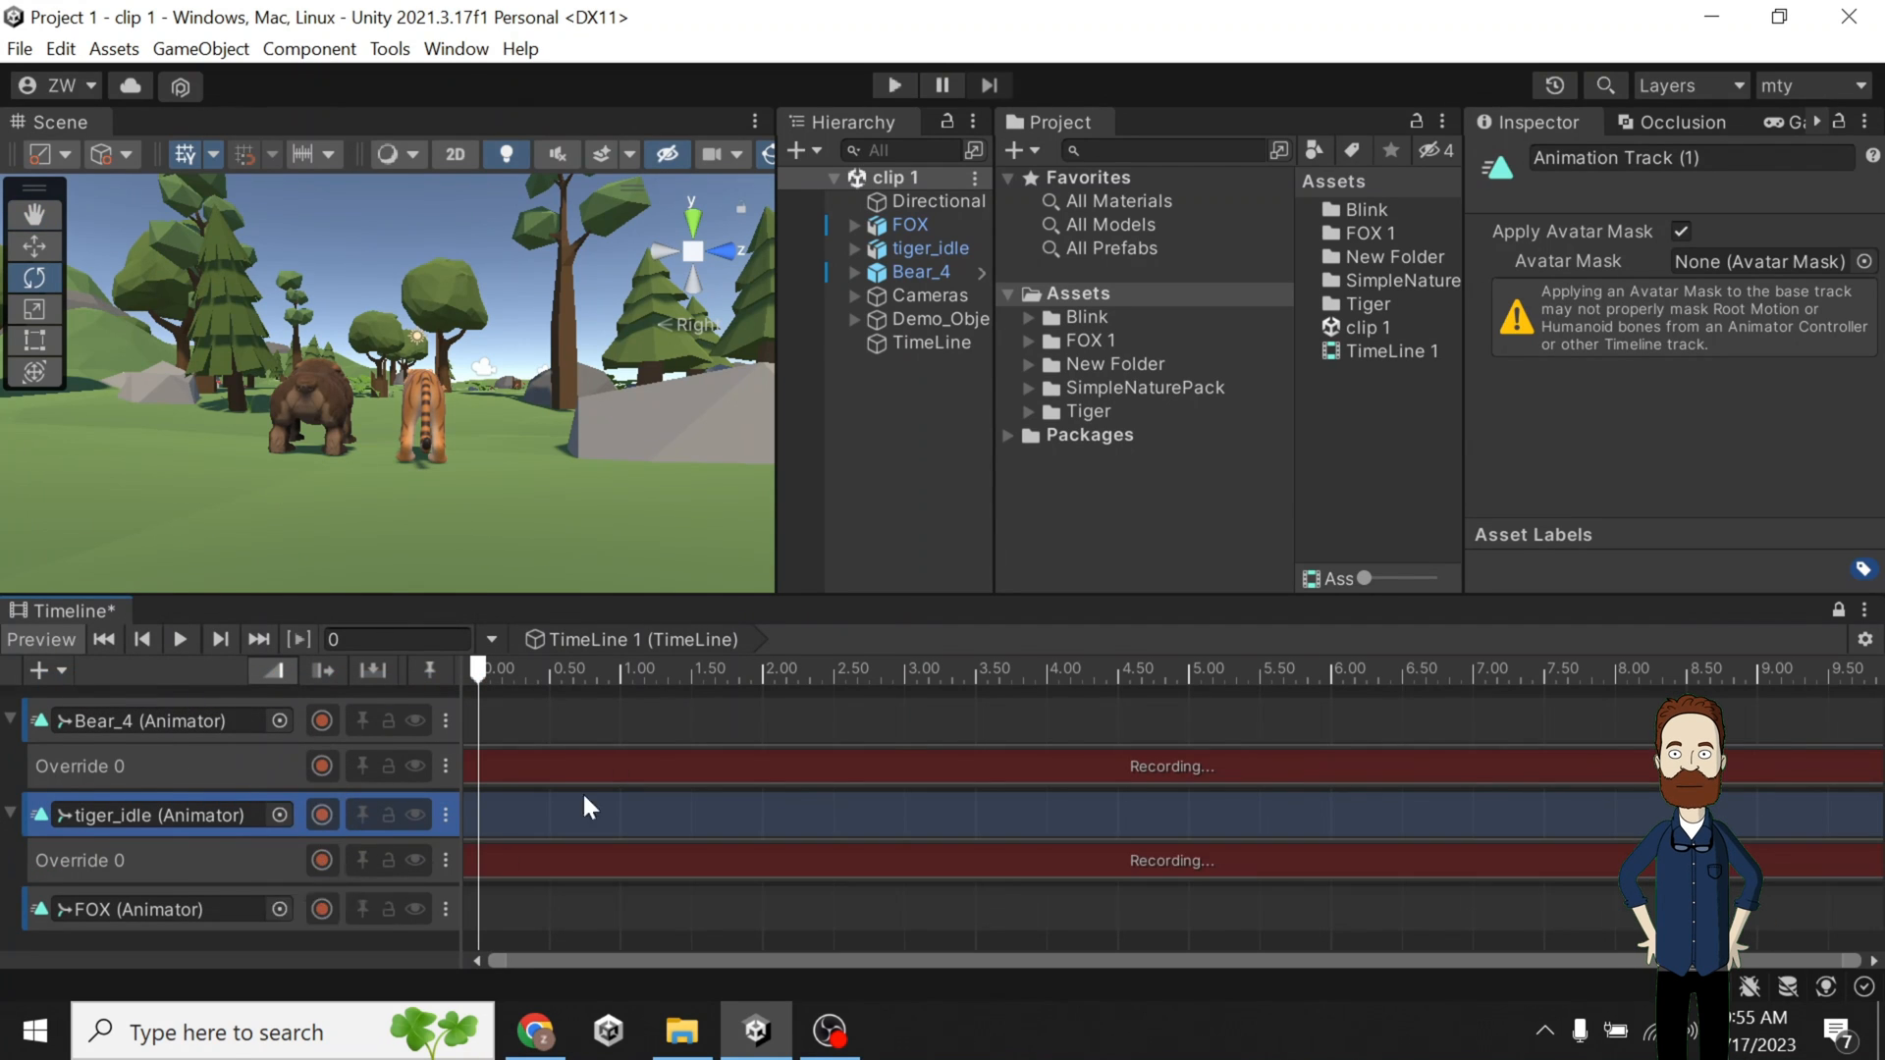
{"action": "left_click", "coordinate": [695, 220]}
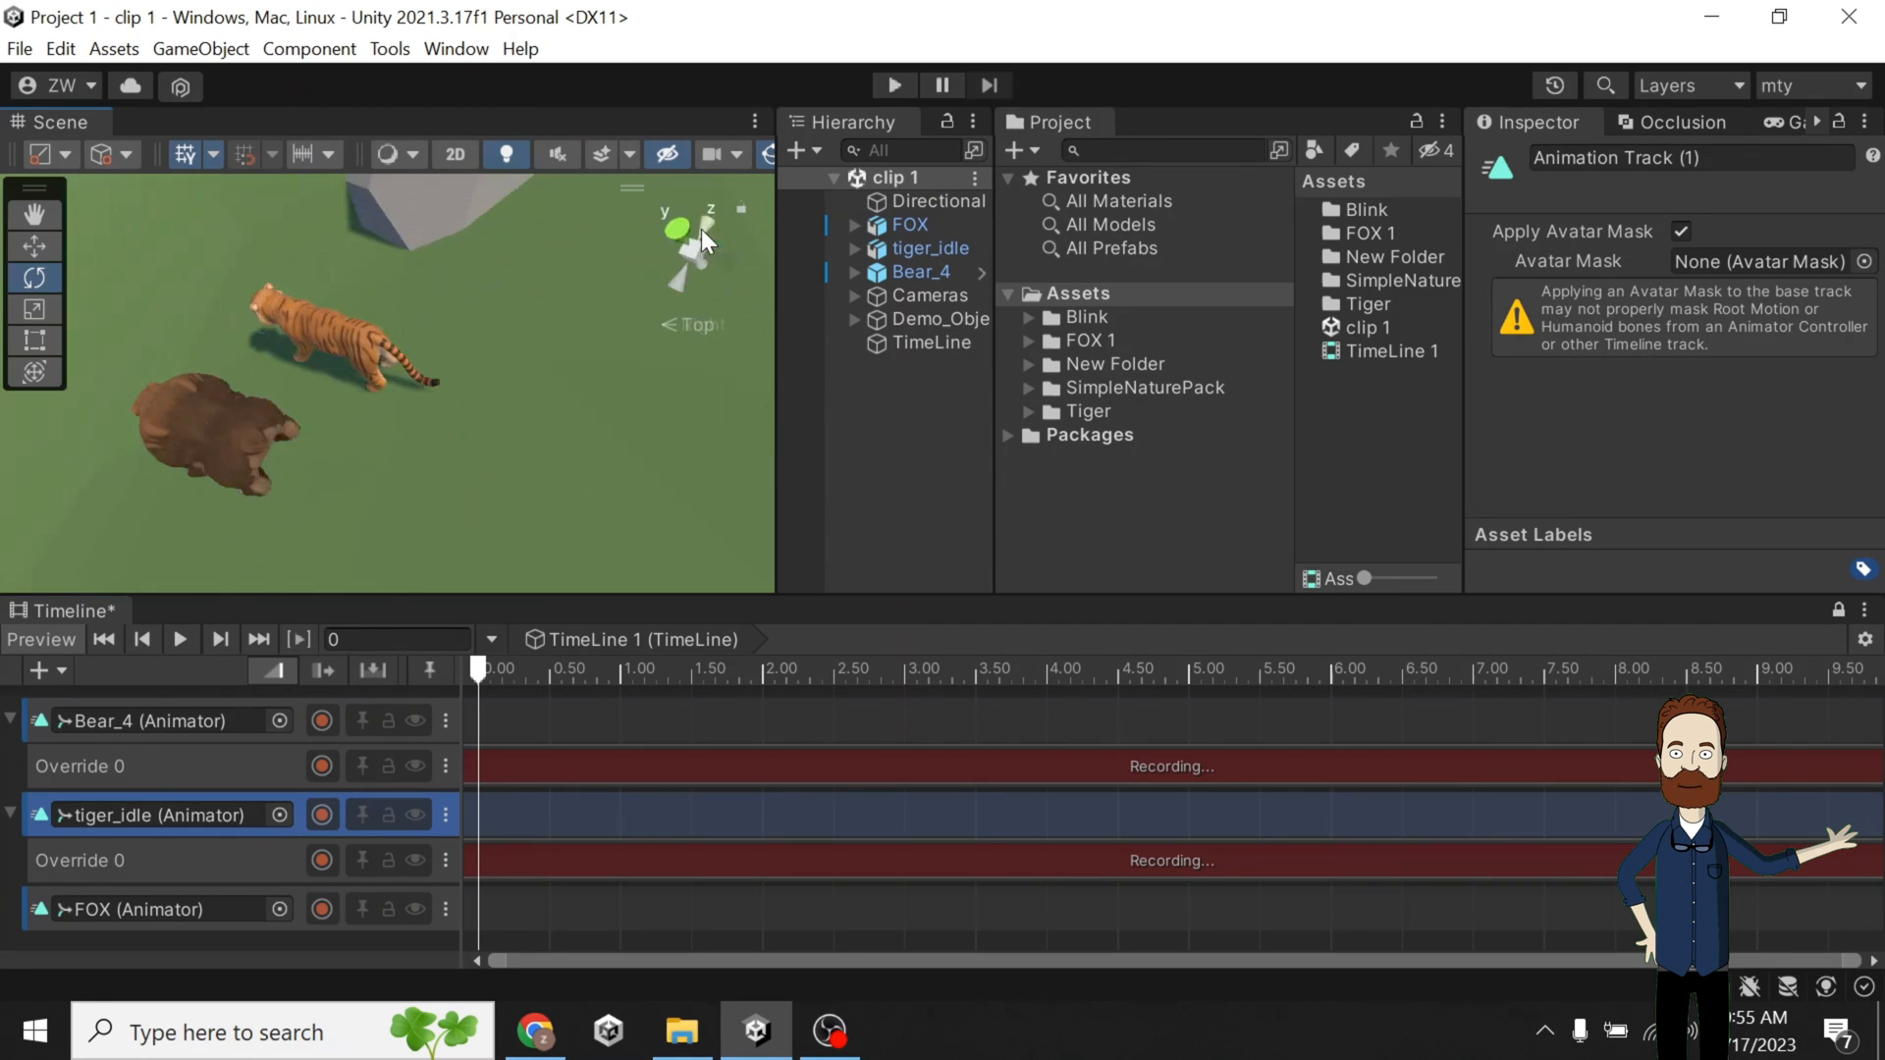
{"action": "left_click", "coordinate": [905, 247]}
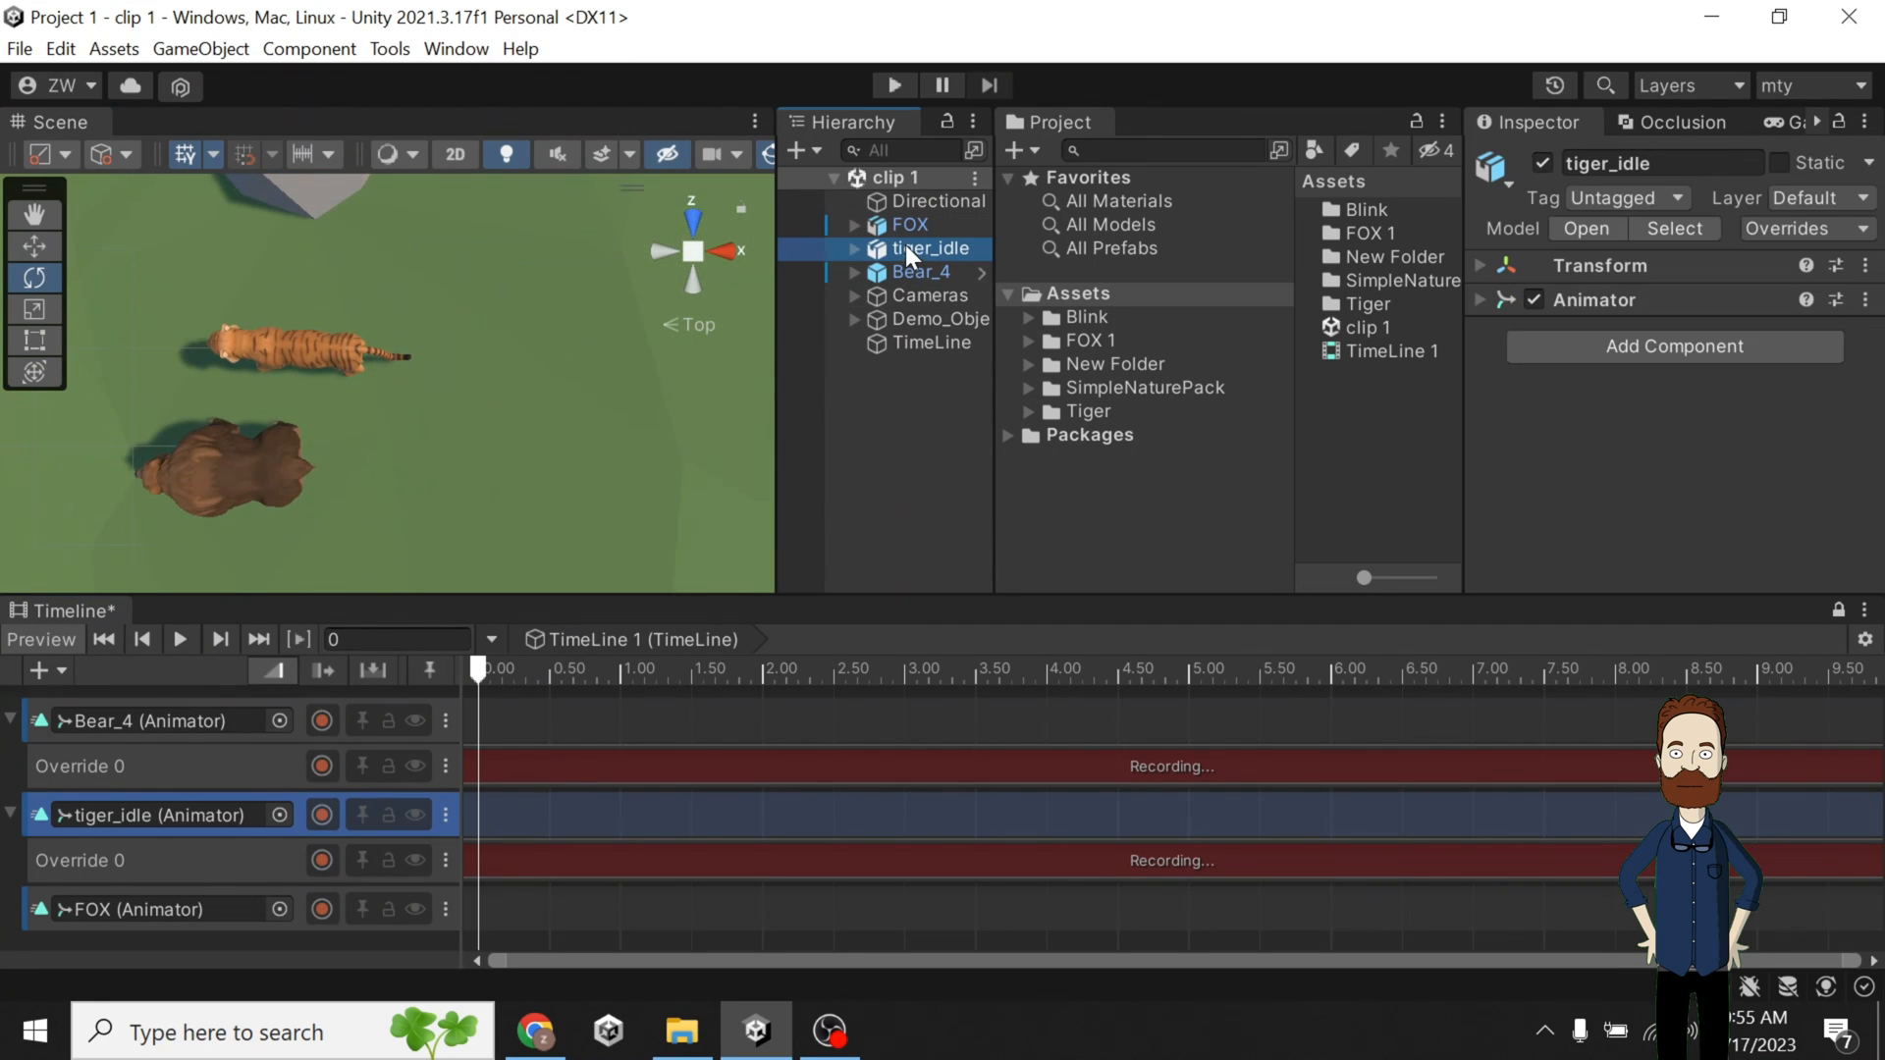
{"action": "left_click", "coordinate": [904, 271], "text": "ctrl"}
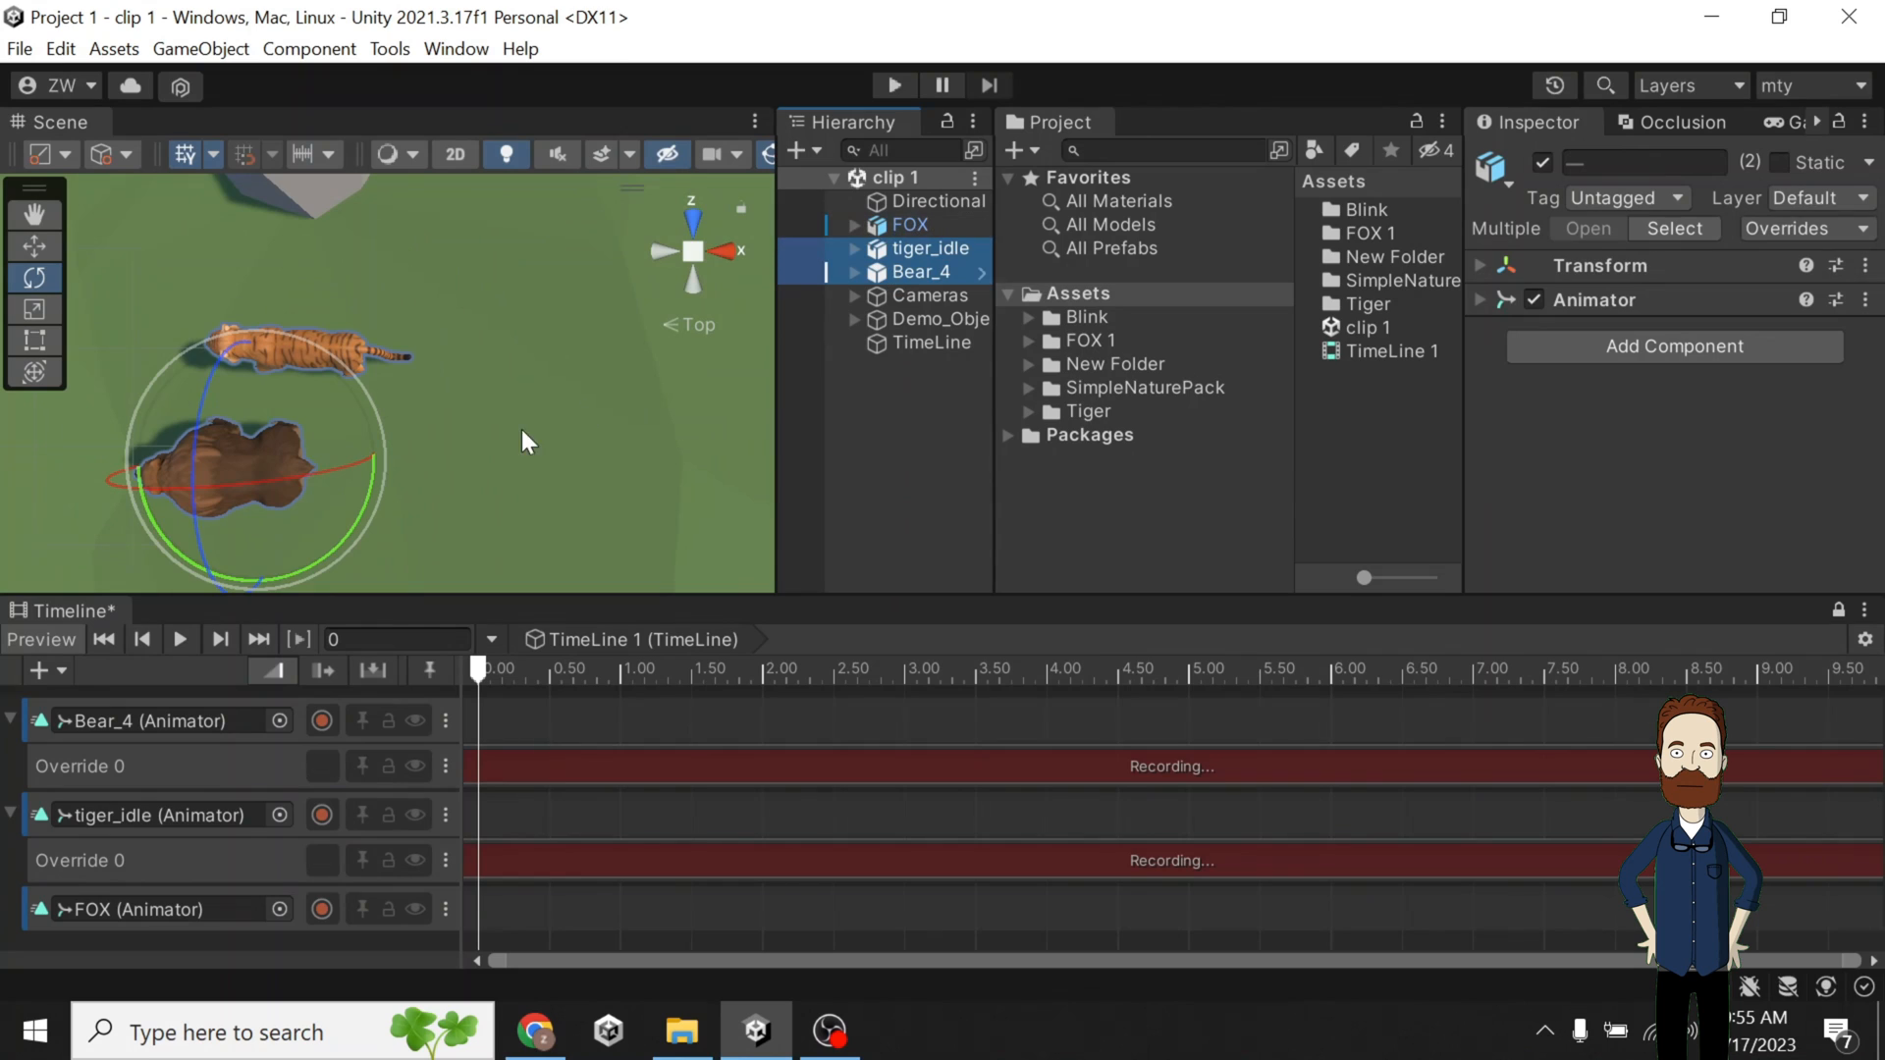
{"action": "key", "text": "w"}
{"action": "left_click_drag", "start_coordinate": [156, 461], "coordinate": [159, 463]}
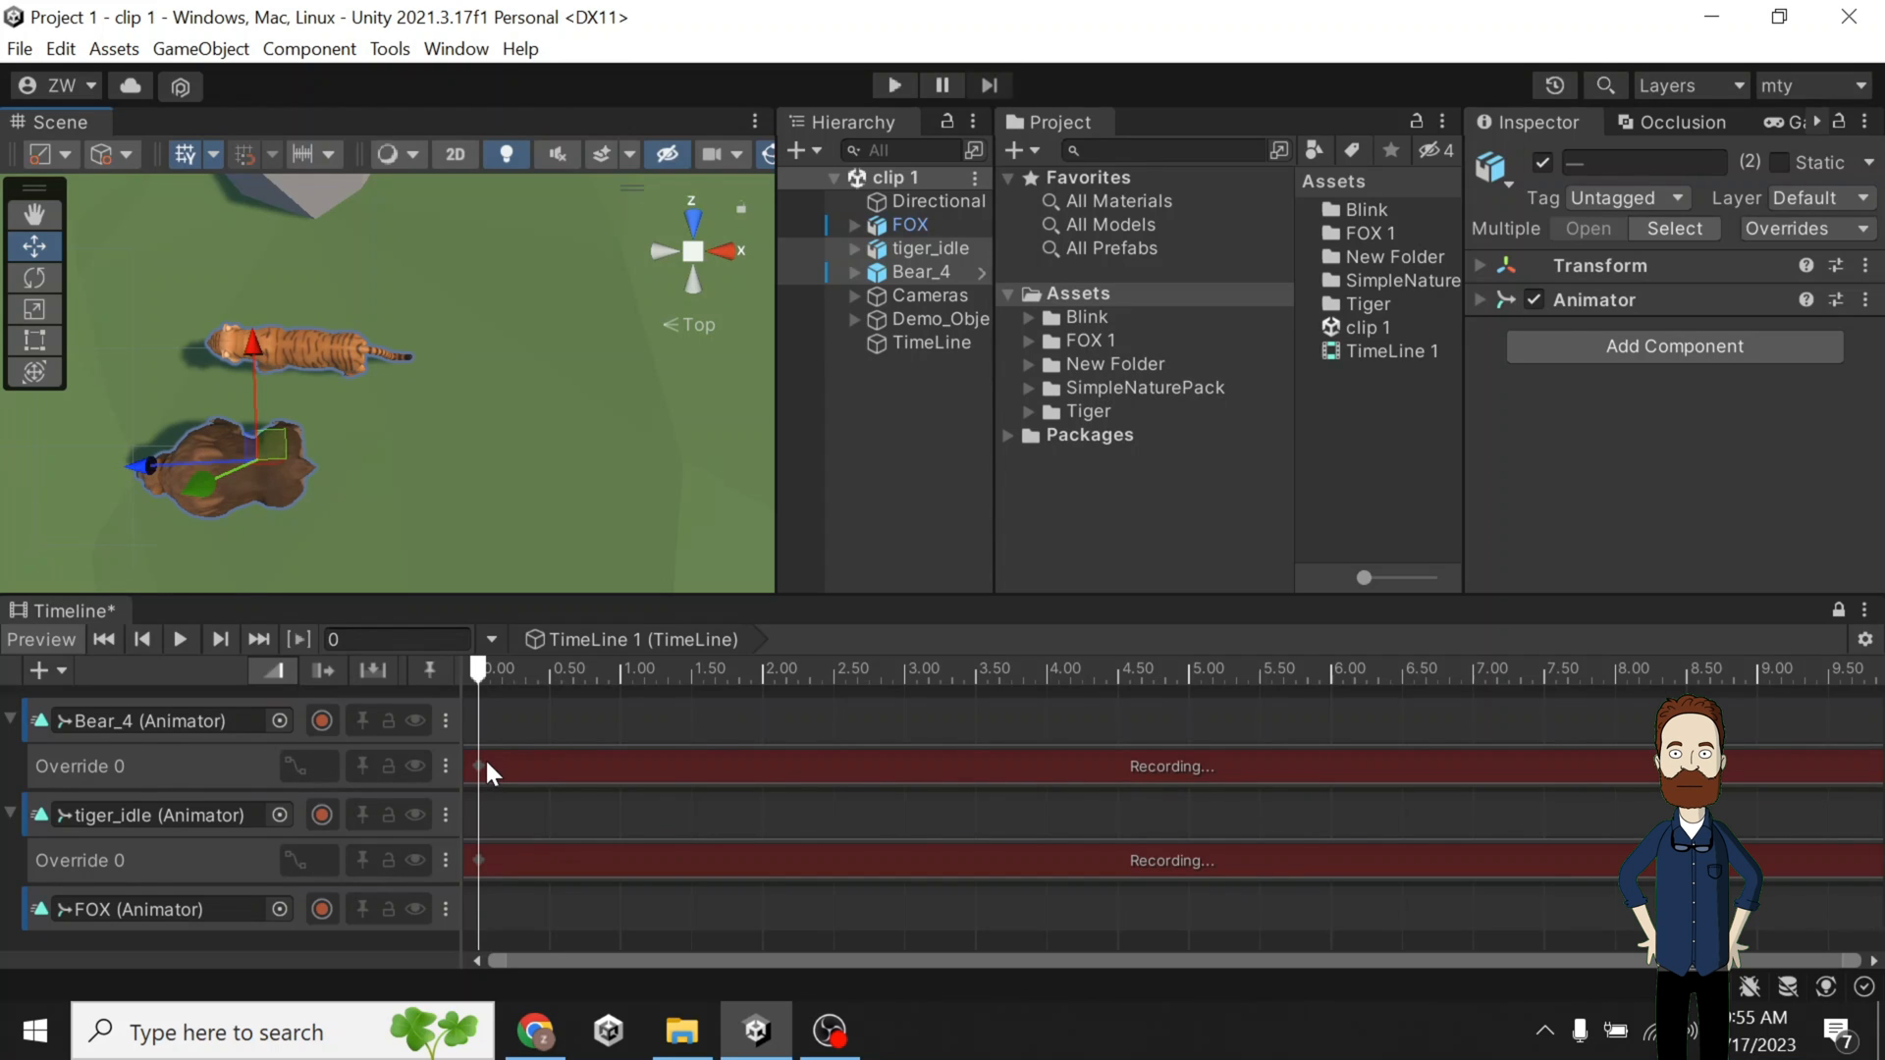
{"action": "left_click", "coordinate": [721, 253]}
{"action": "left_click", "coordinate": [322, 767]}
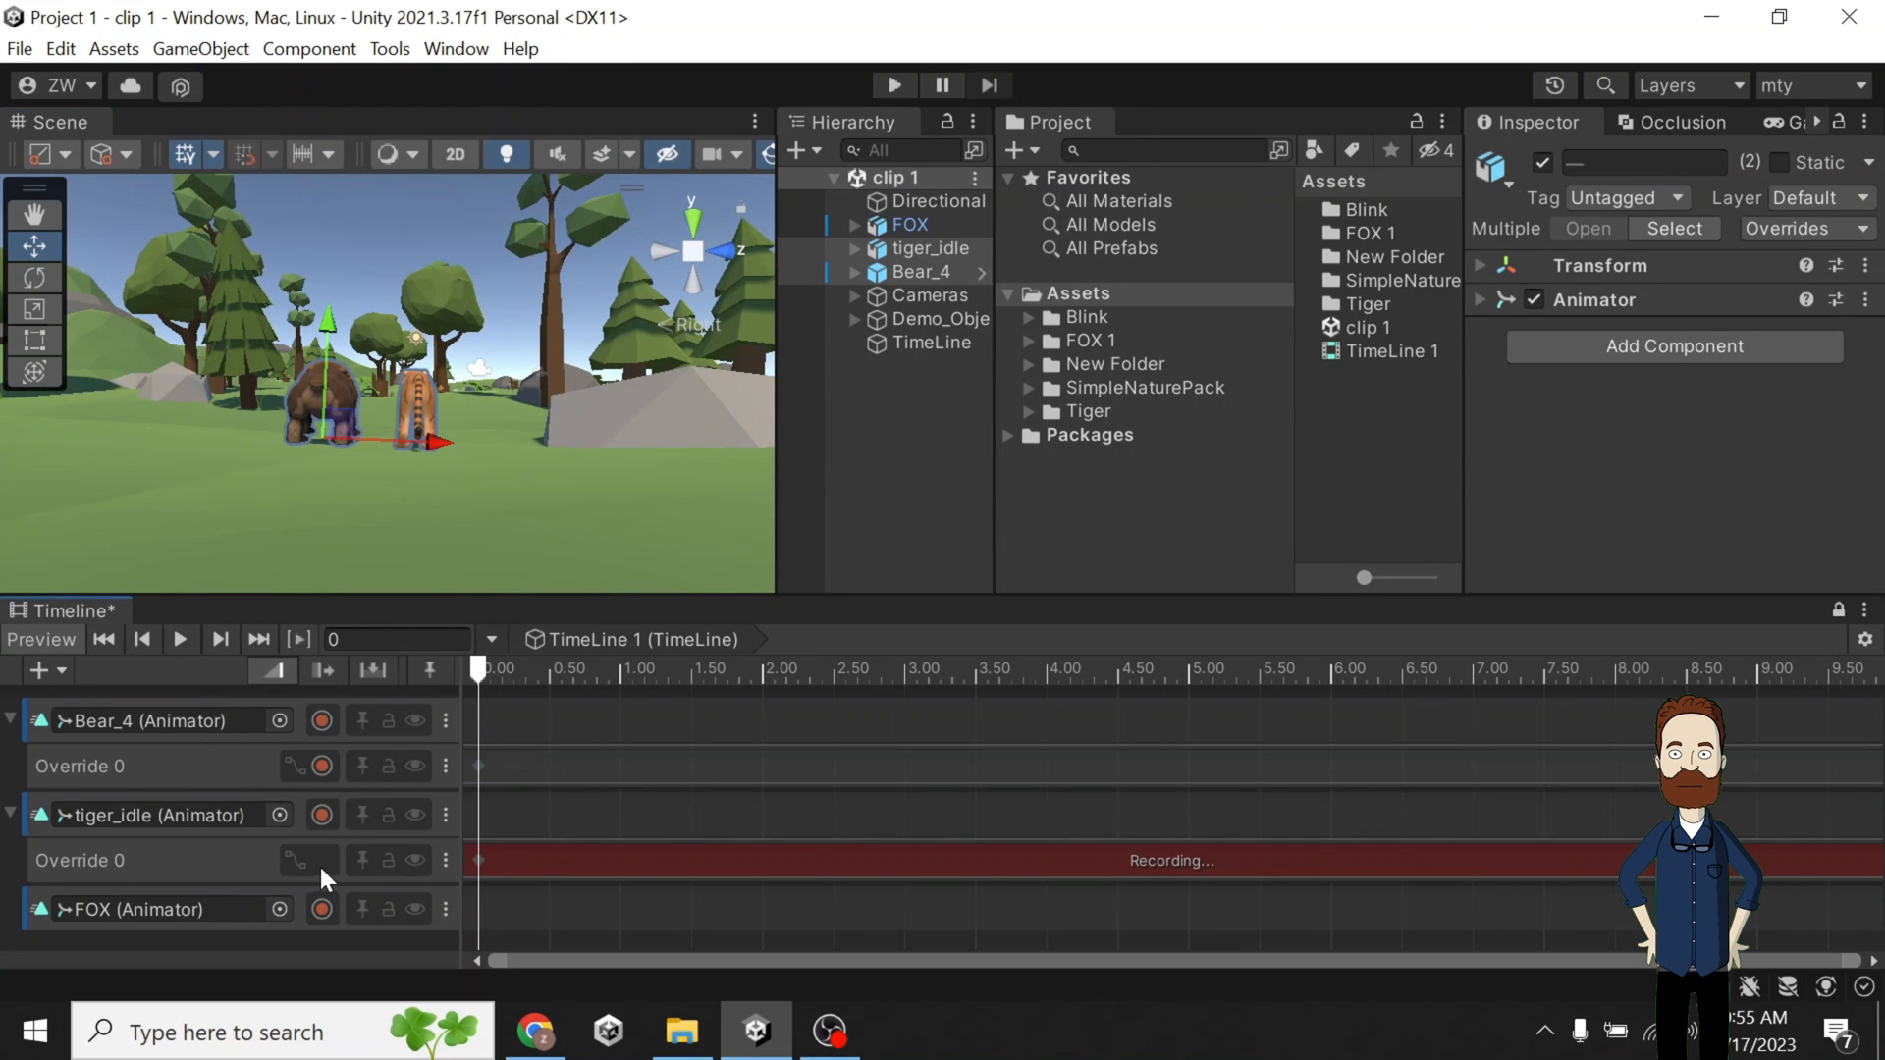
{"action": "left_click", "coordinate": [321, 861]}
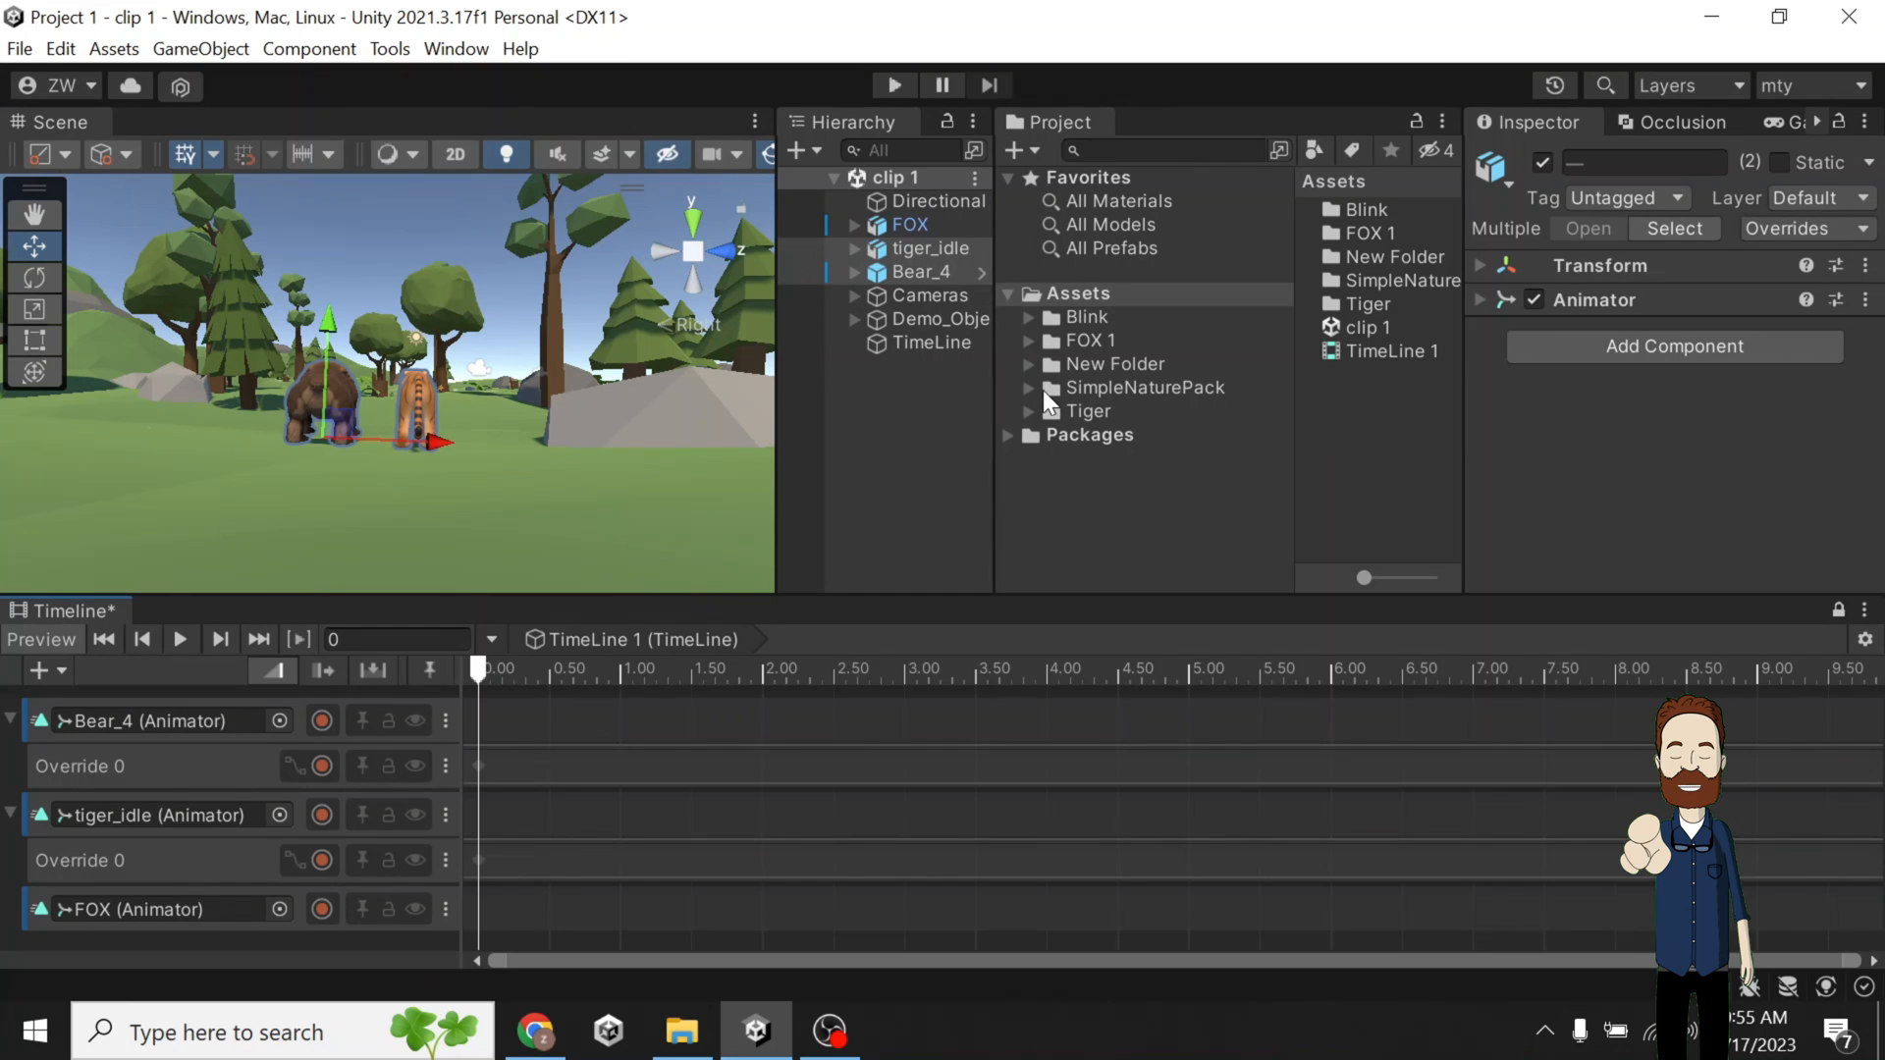
Place the walk clip from the Tiger folder's Walk model at the start of the tiger_idle track, preview it and return to time 0.
{"action": "left_click", "coordinate": [1028, 410]}
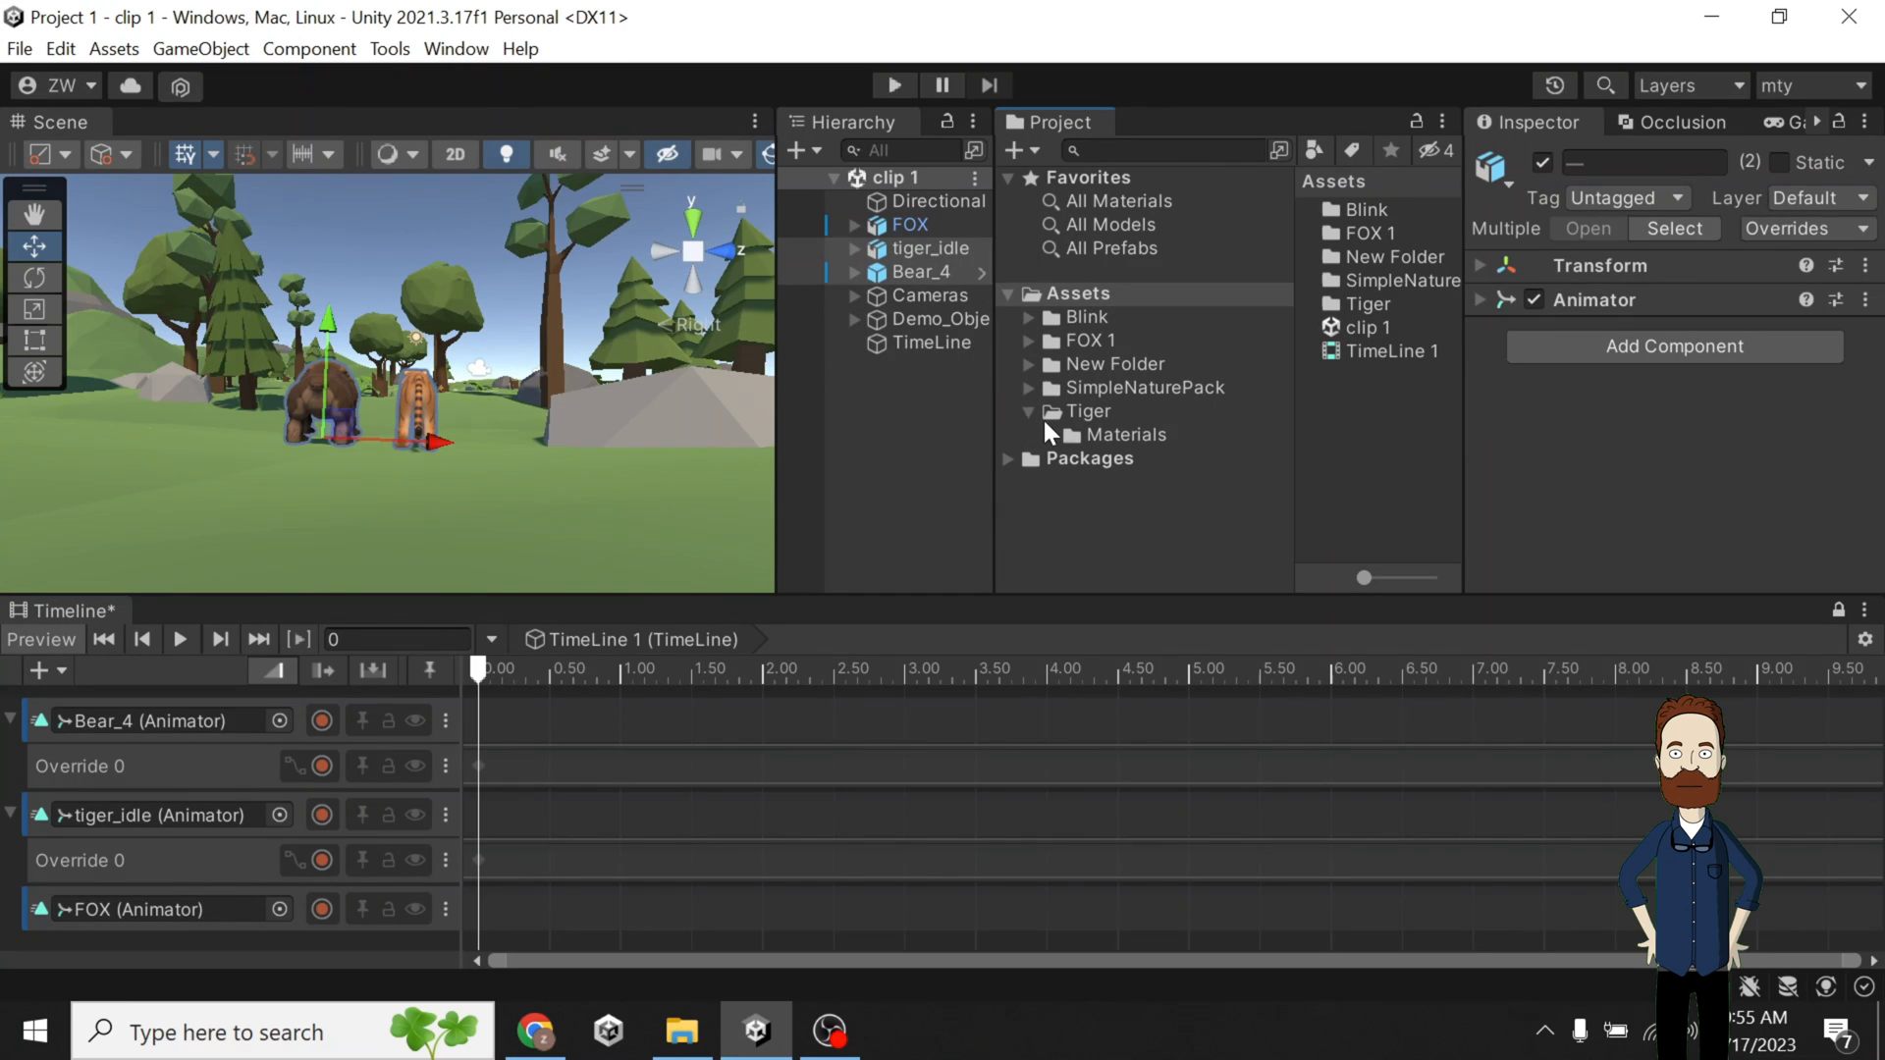
{"action": "left_click", "coordinate": [1045, 414]}
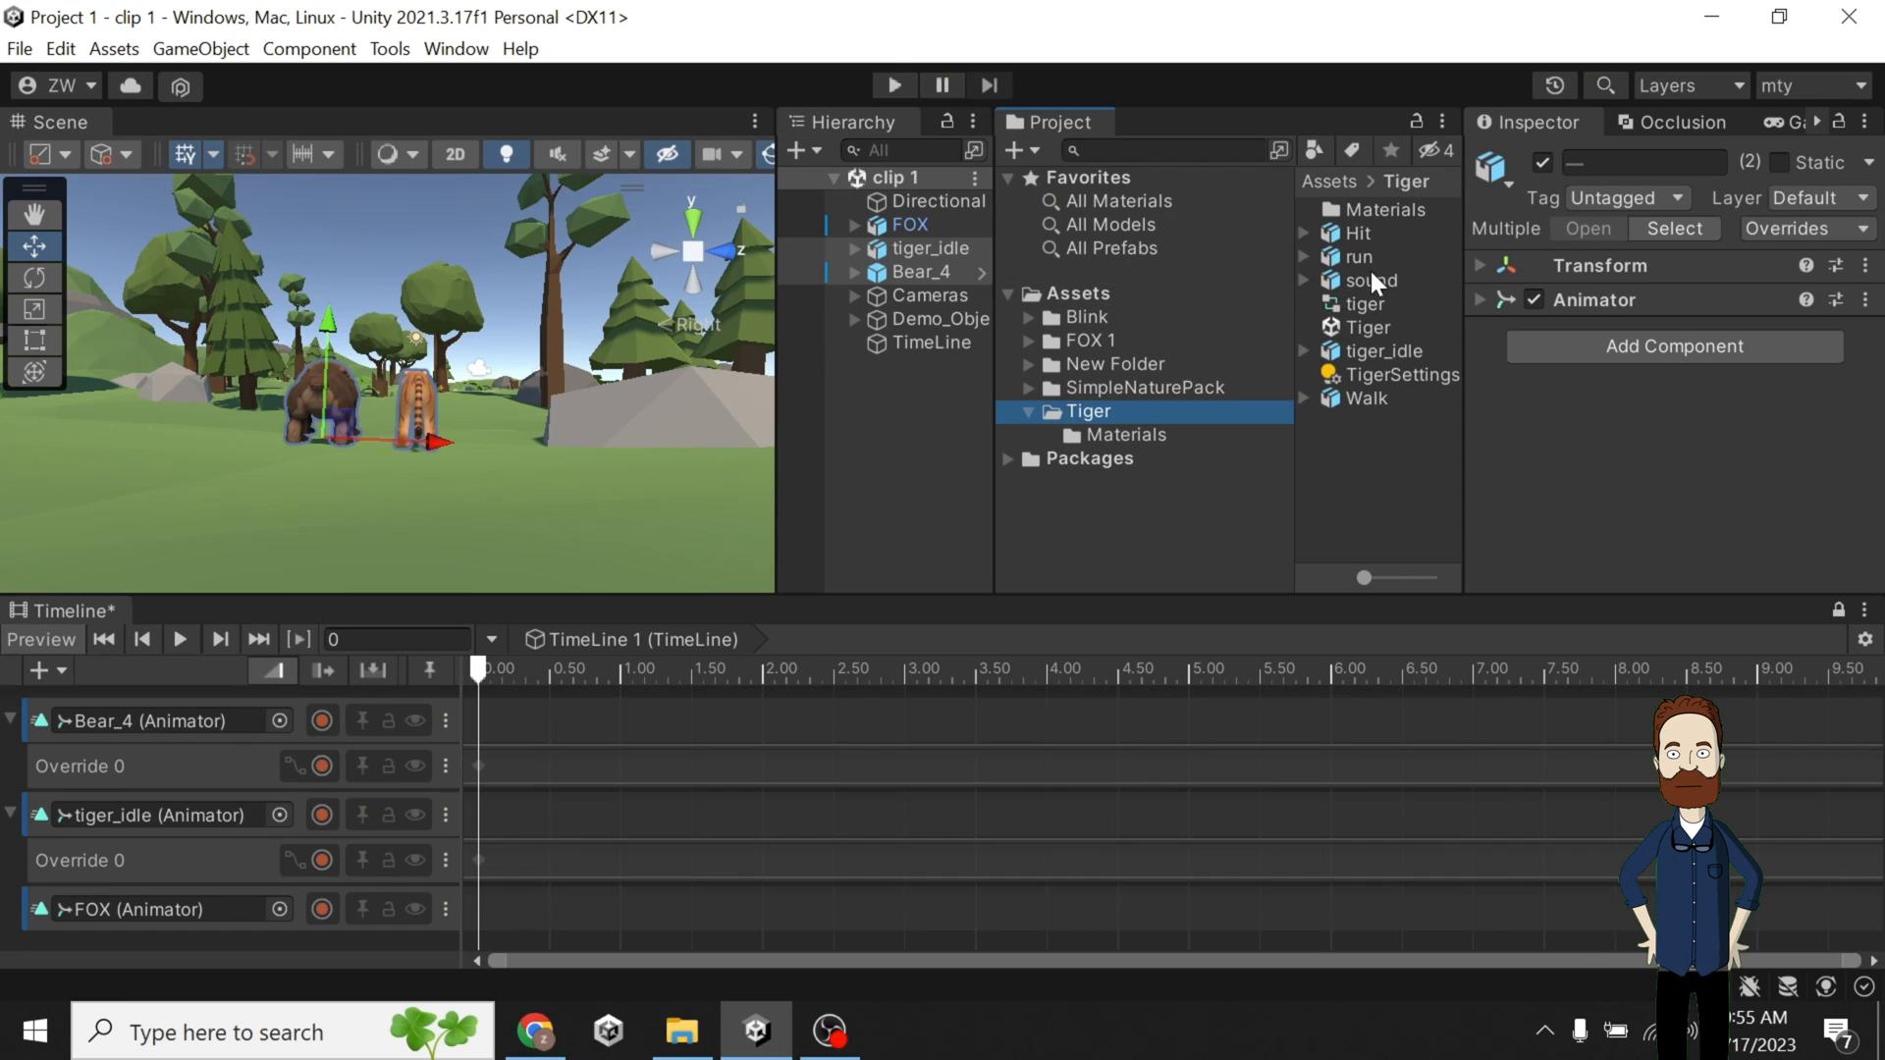
{"action": "left_click", "coordinate": [1302, 397]}
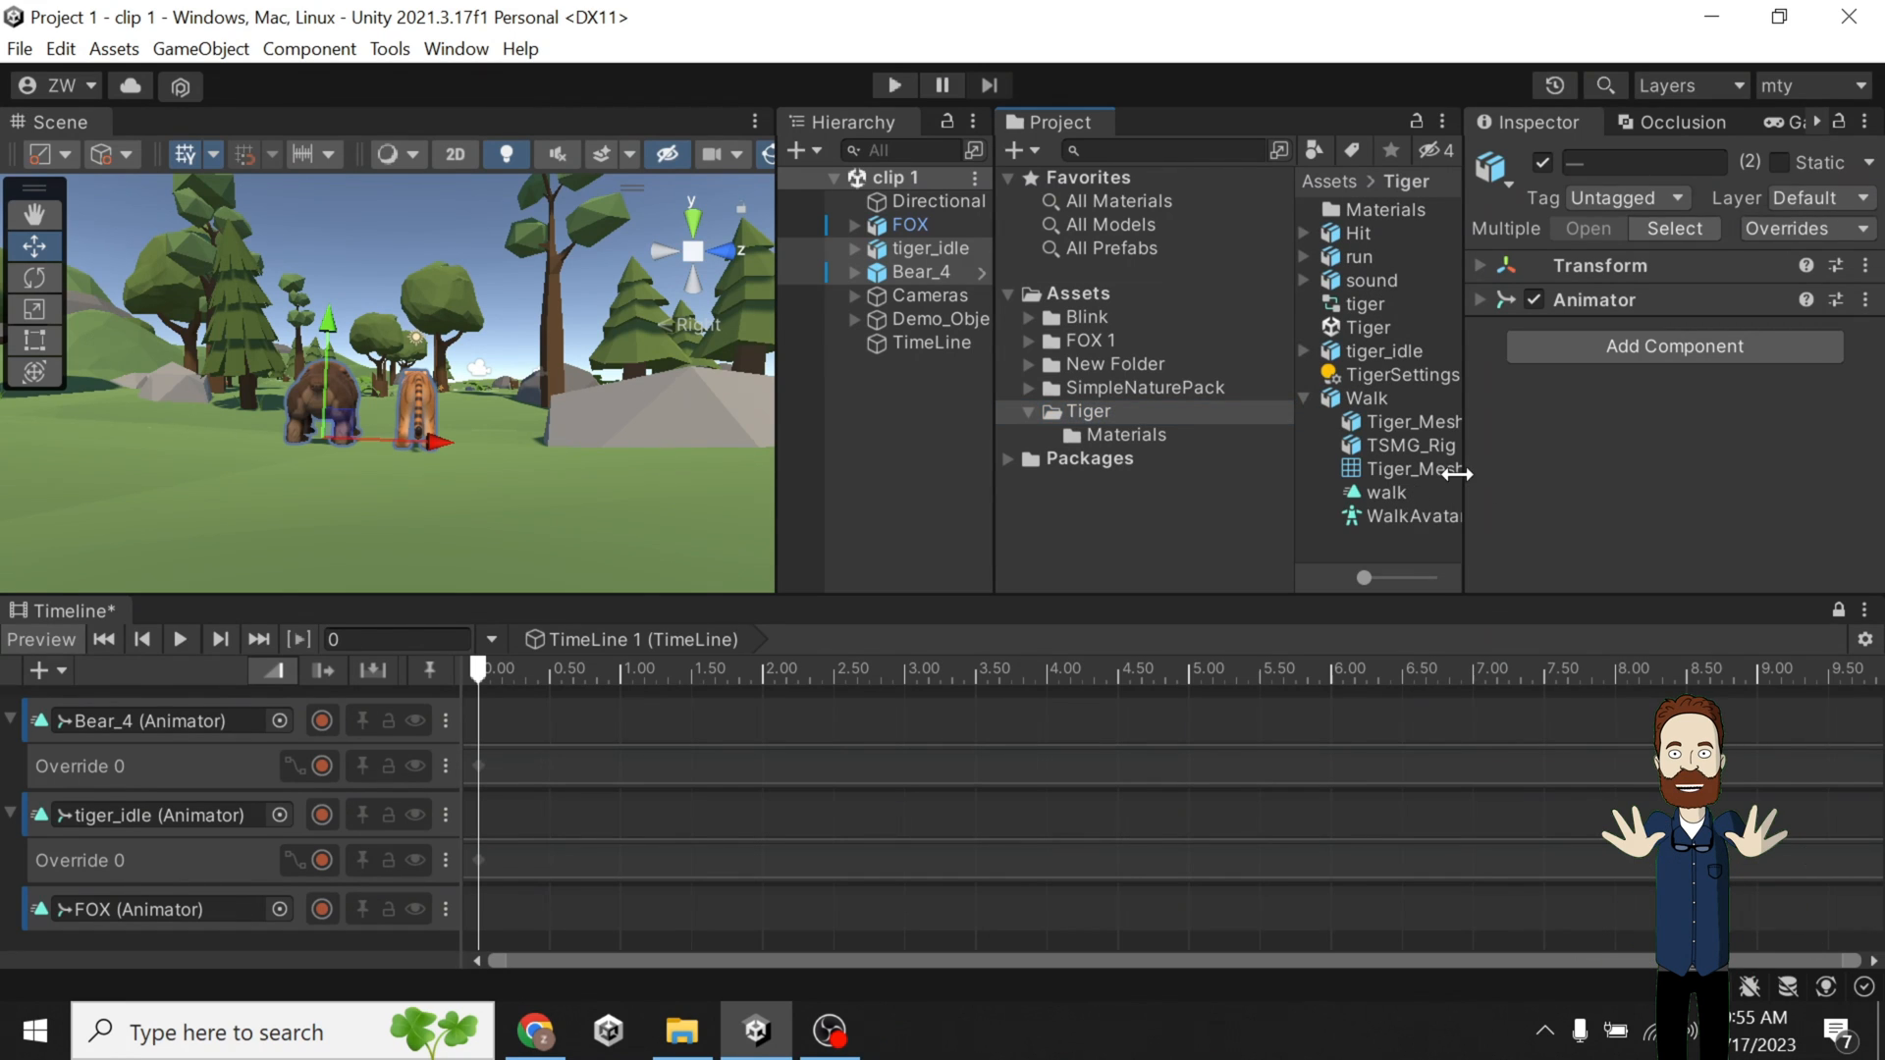
{"action": "left_click_drag", "start_coordinate": [1457, 474], "coordinate": [1524, 453]}
{"action": "left_click", "coordinate": [1310, 397]}
{"action": "left_click", "coordinate": [1304, 397]}
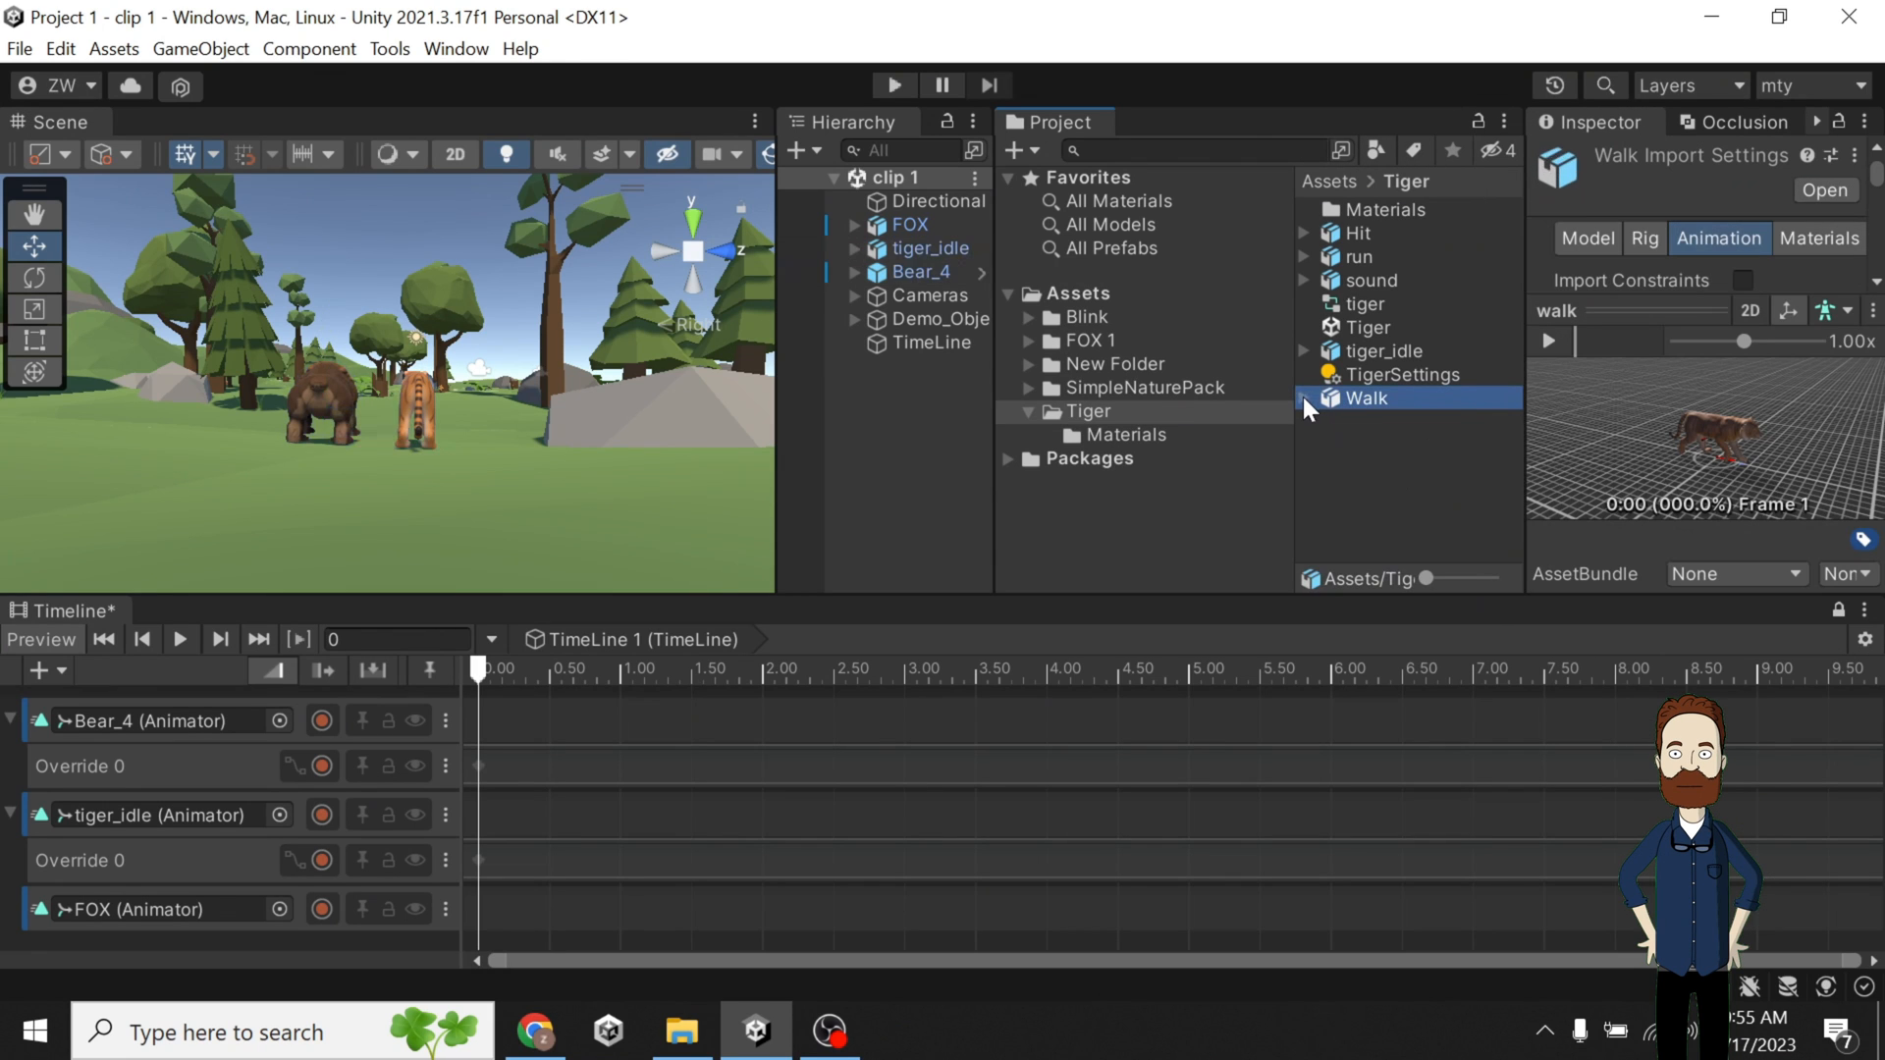
{"action": "left_click", "coordinate": [1303, 398]}
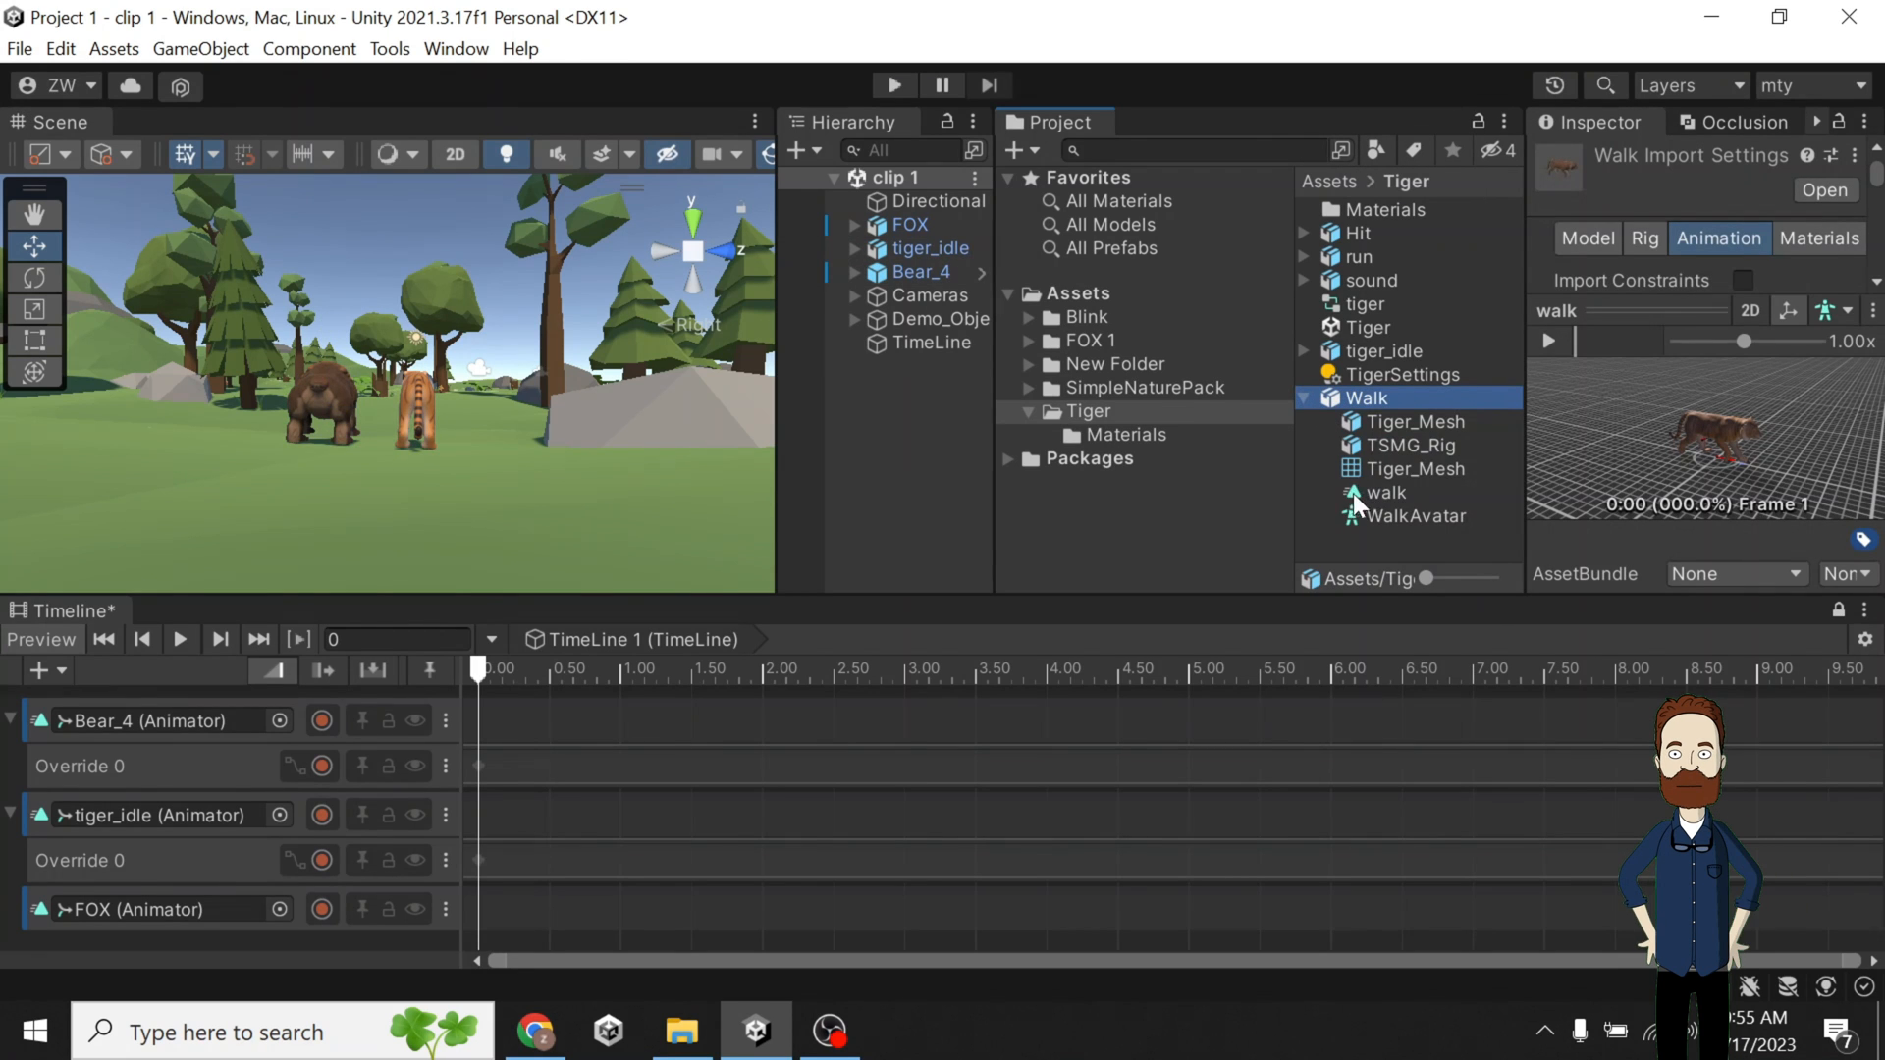
{"action": "left_click_drag", "start_coordinate": [1392, 486], "coordinate": [539, 757]}
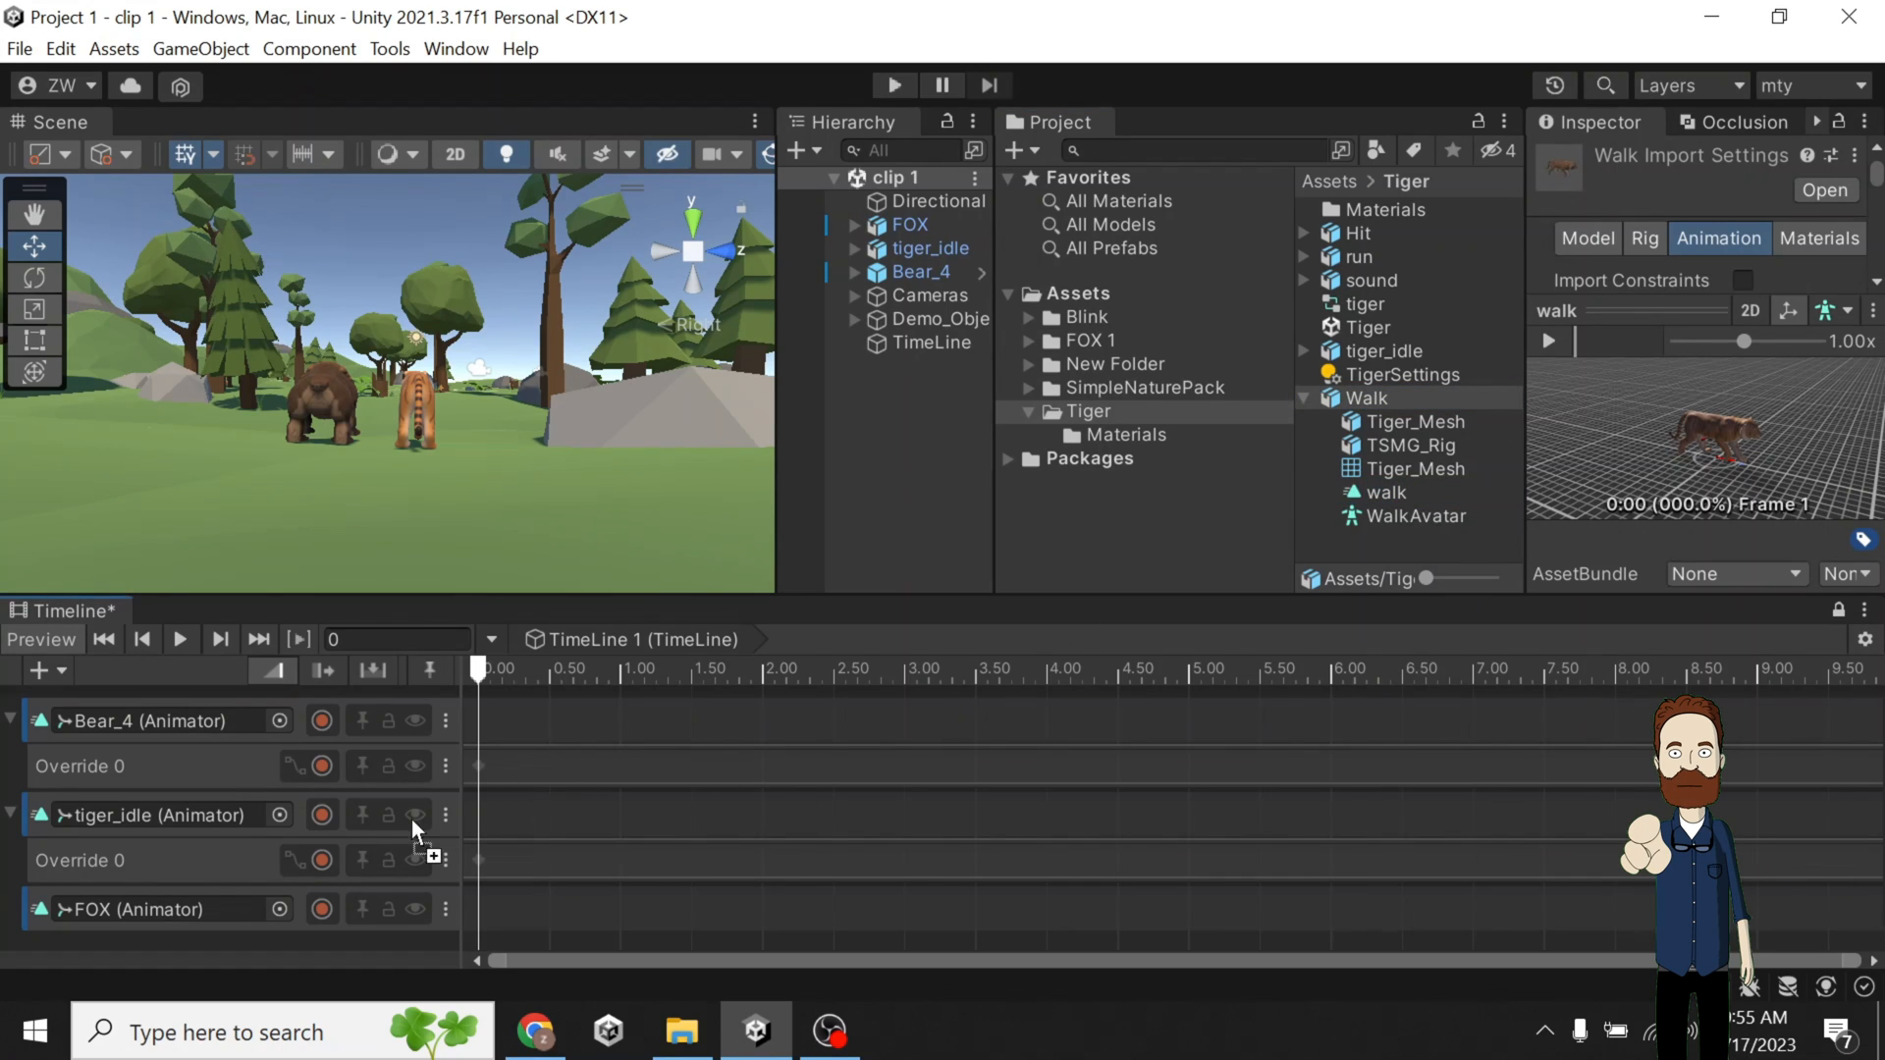
{"action": "left_click_drag", "start_coordinate": [410, 821], "coordinate": [532, 810]}
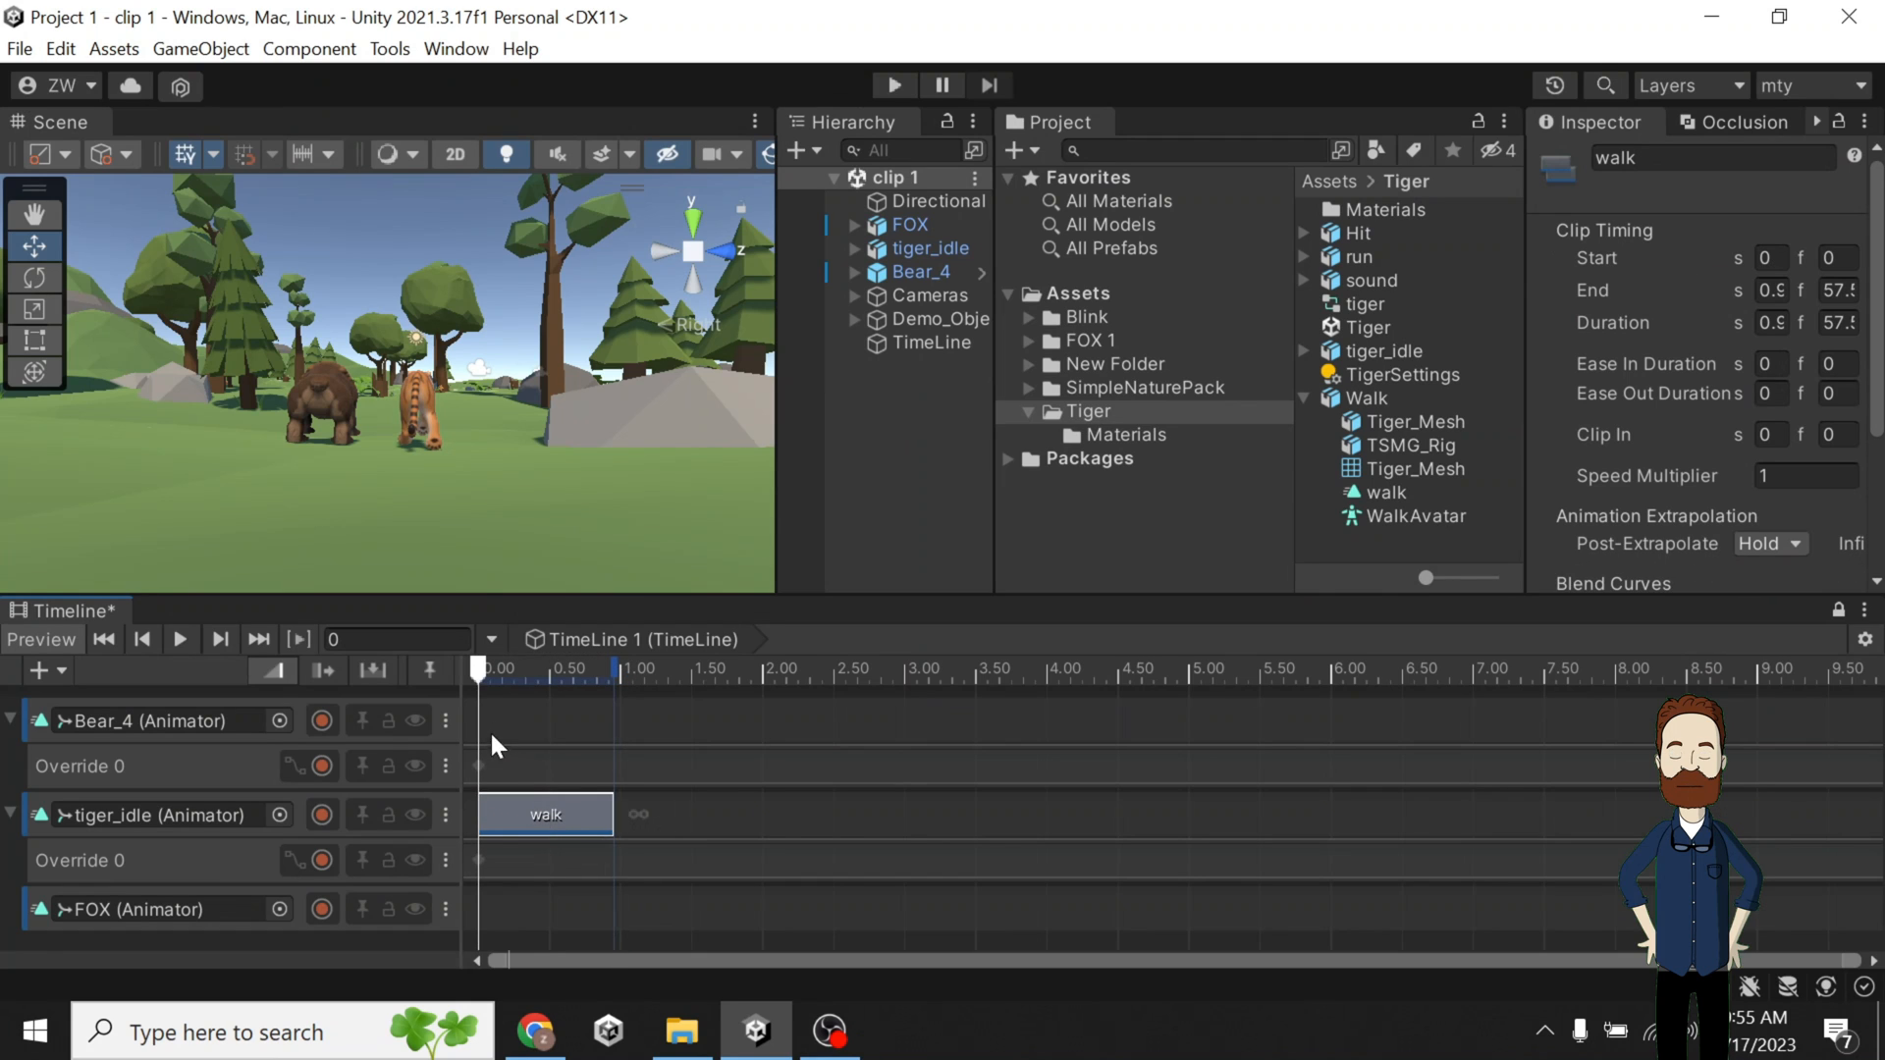
{"action": "left_click", "coordinate": [181, 640]}
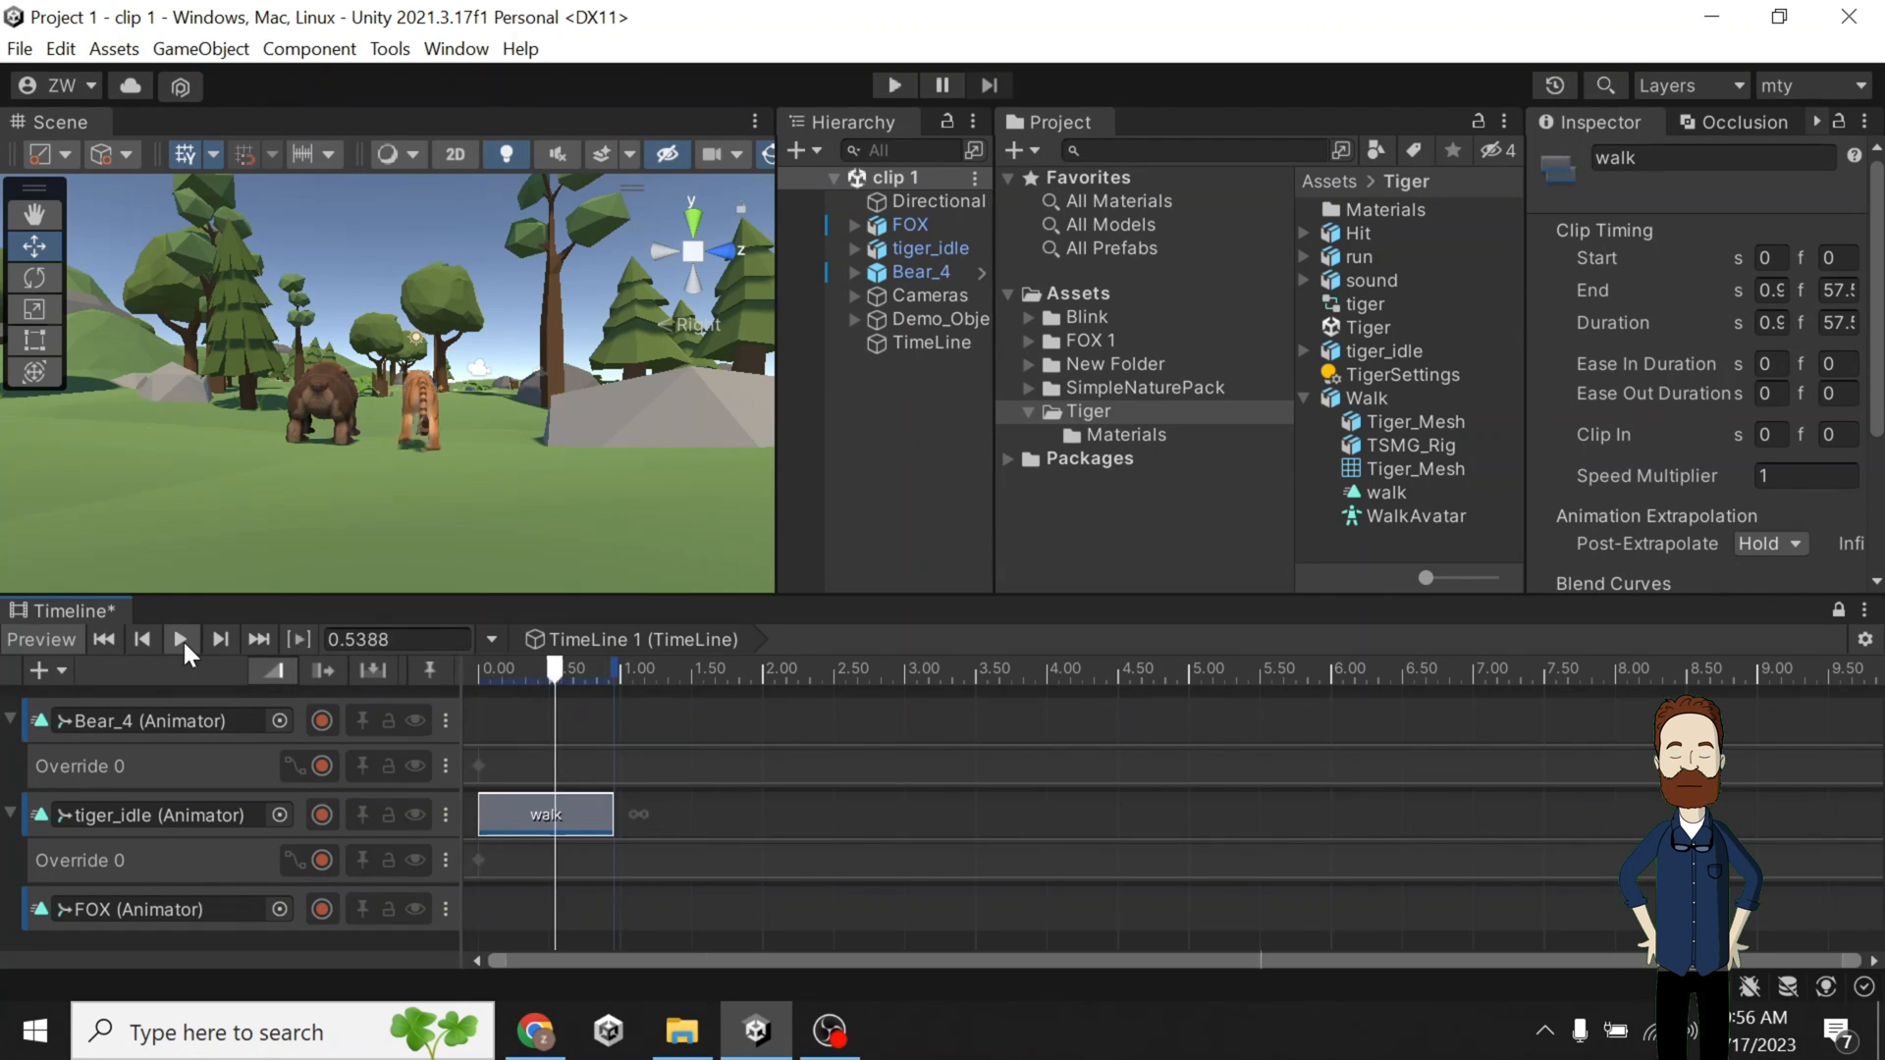
{"action": "left_click_drag", "start_coordinate": [565, 673], "coordinate": [450, 706]}
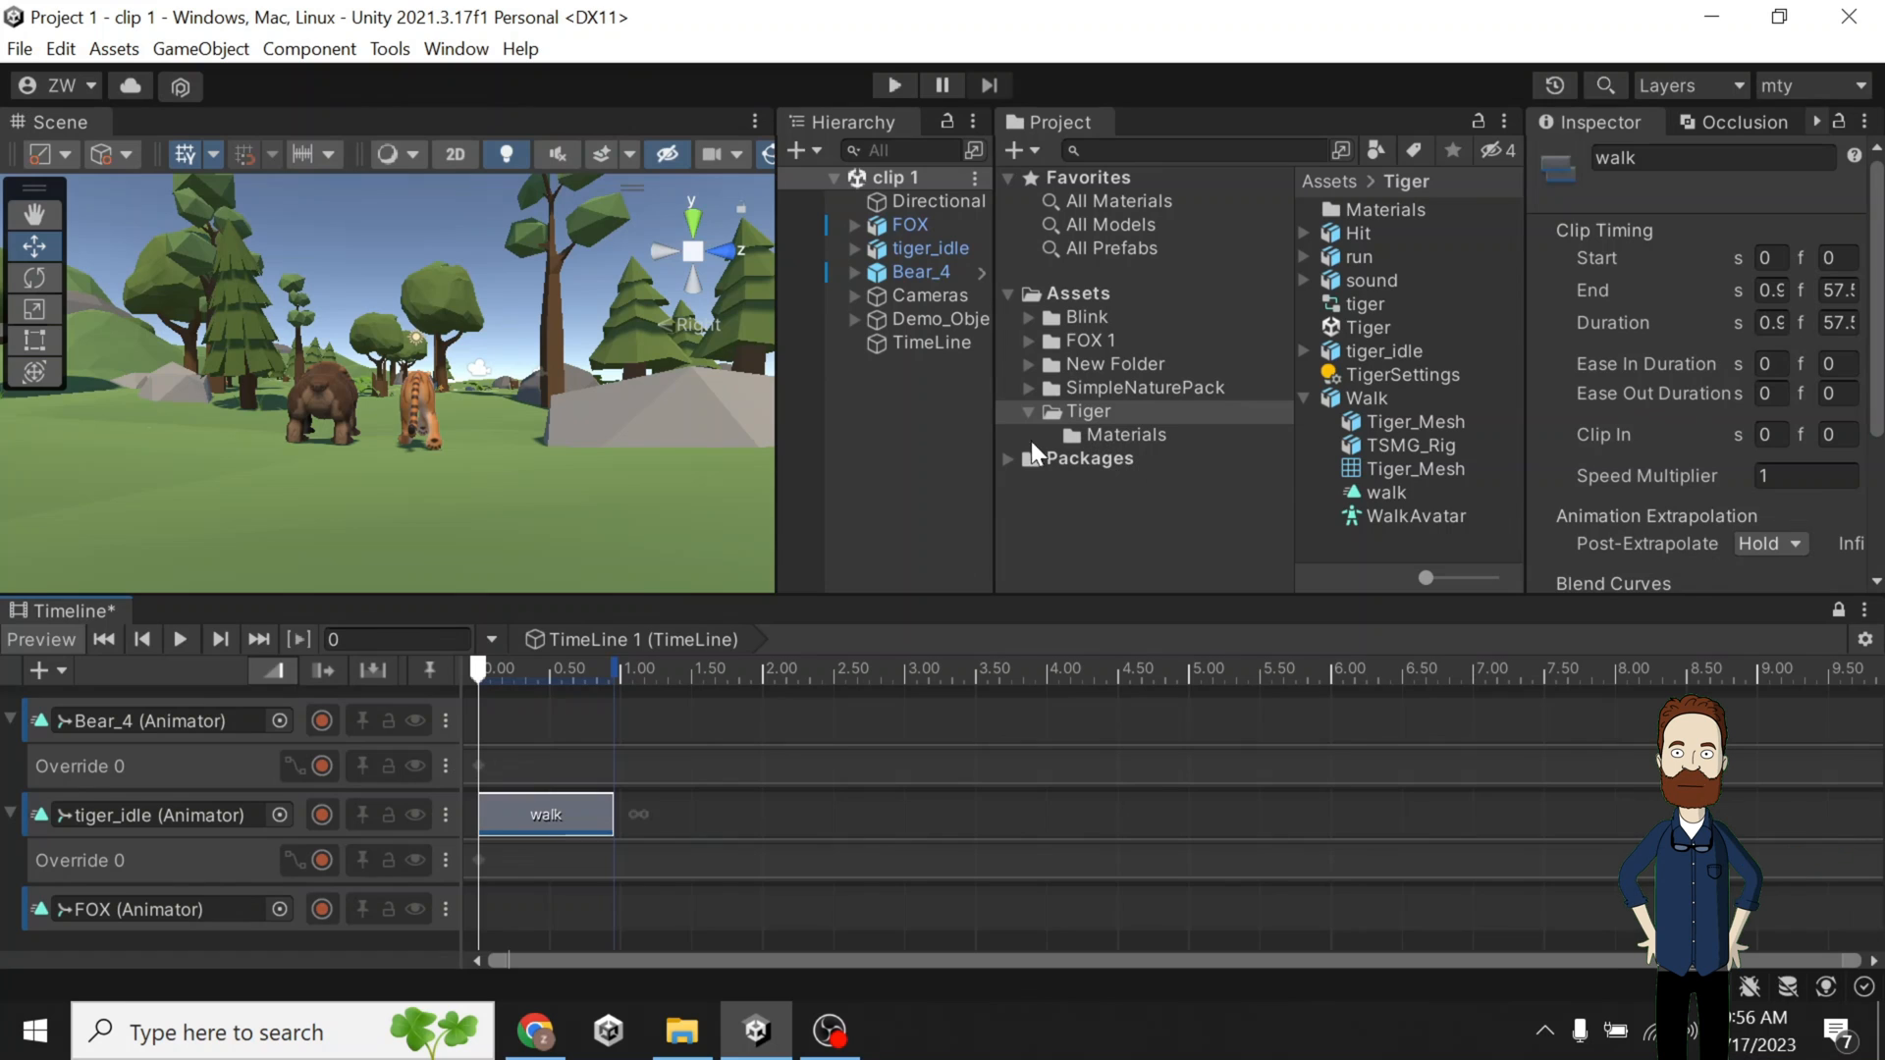
Place the Bear_WalkForward clip from the bear animations folder at the start of the Bear_4 track and preview the playback.
{"action": "left_click", "coordinate": [1027, 411]}
{"action": "left_click", "coordinate": [1027, 317]}
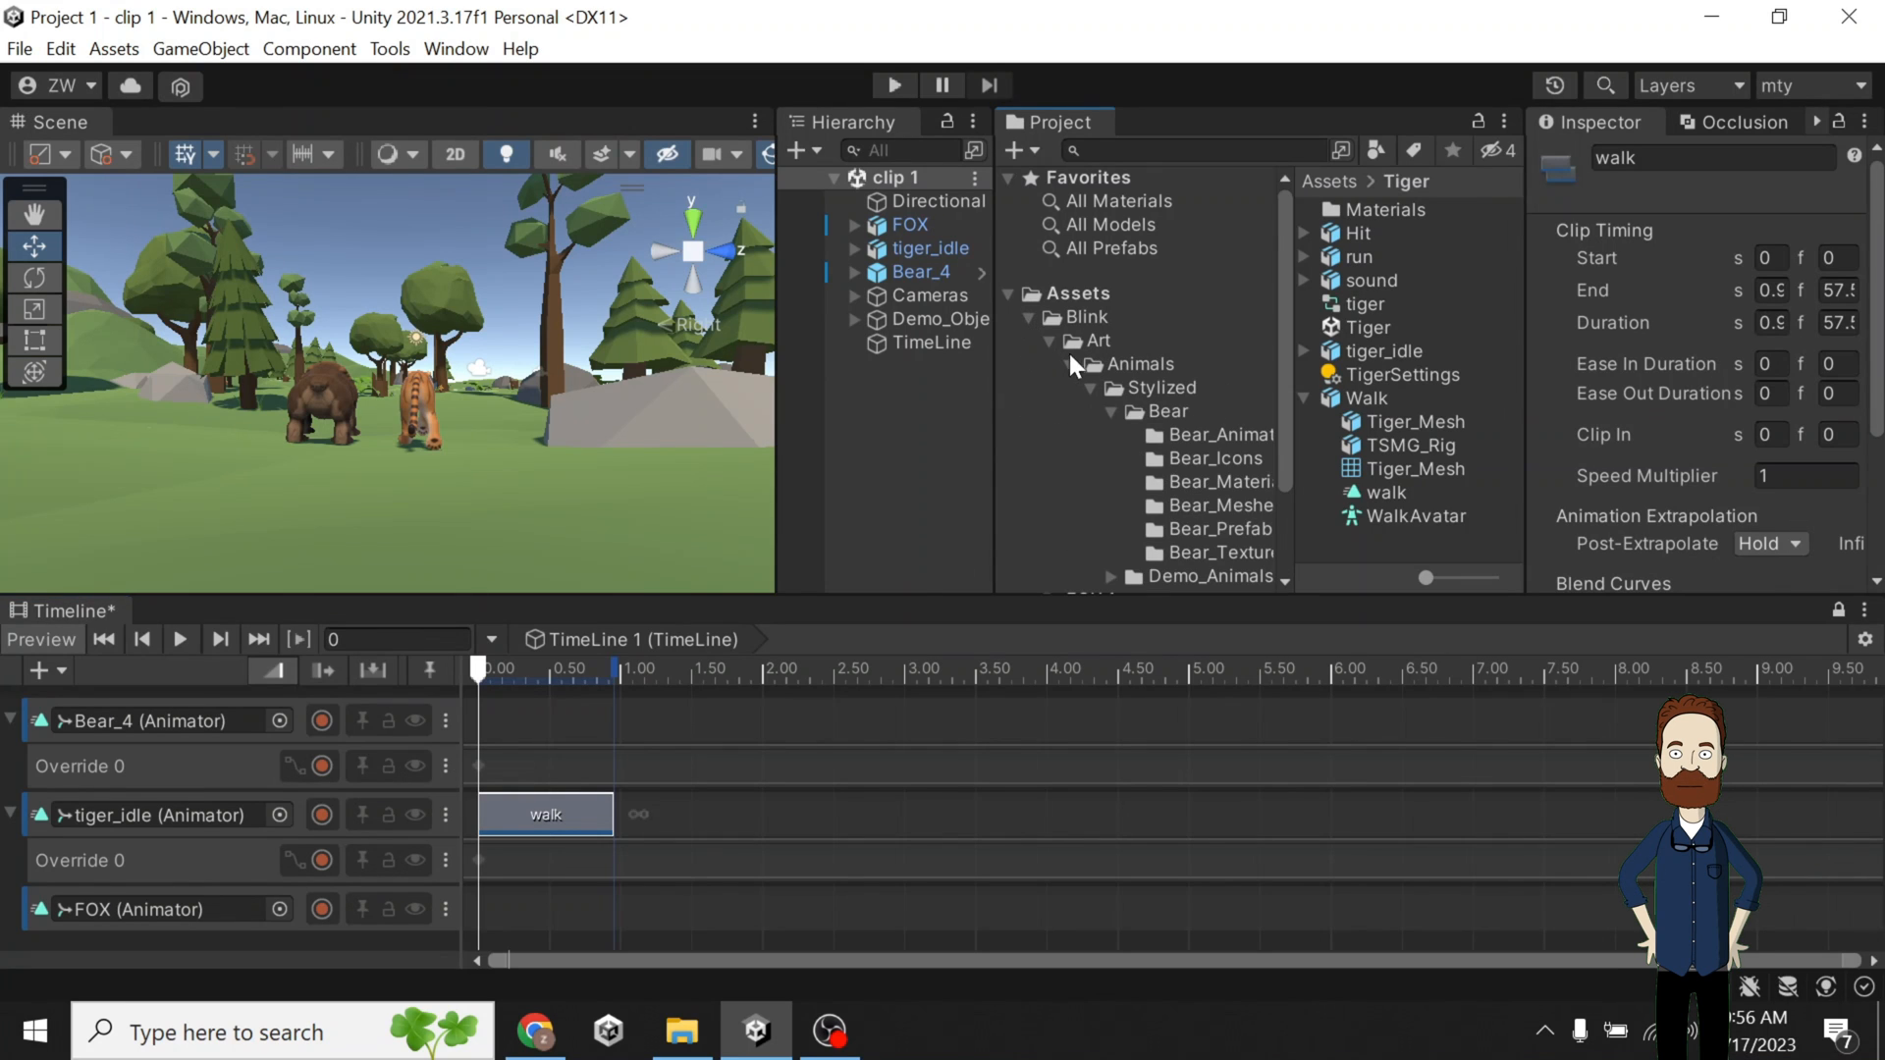
{"action": "scroll", "coordinate": [1109, 393], "scroll_direction": "down", "scroll_amount": 2}
{"action": "left_click", "coordinate": [1225, 315]}
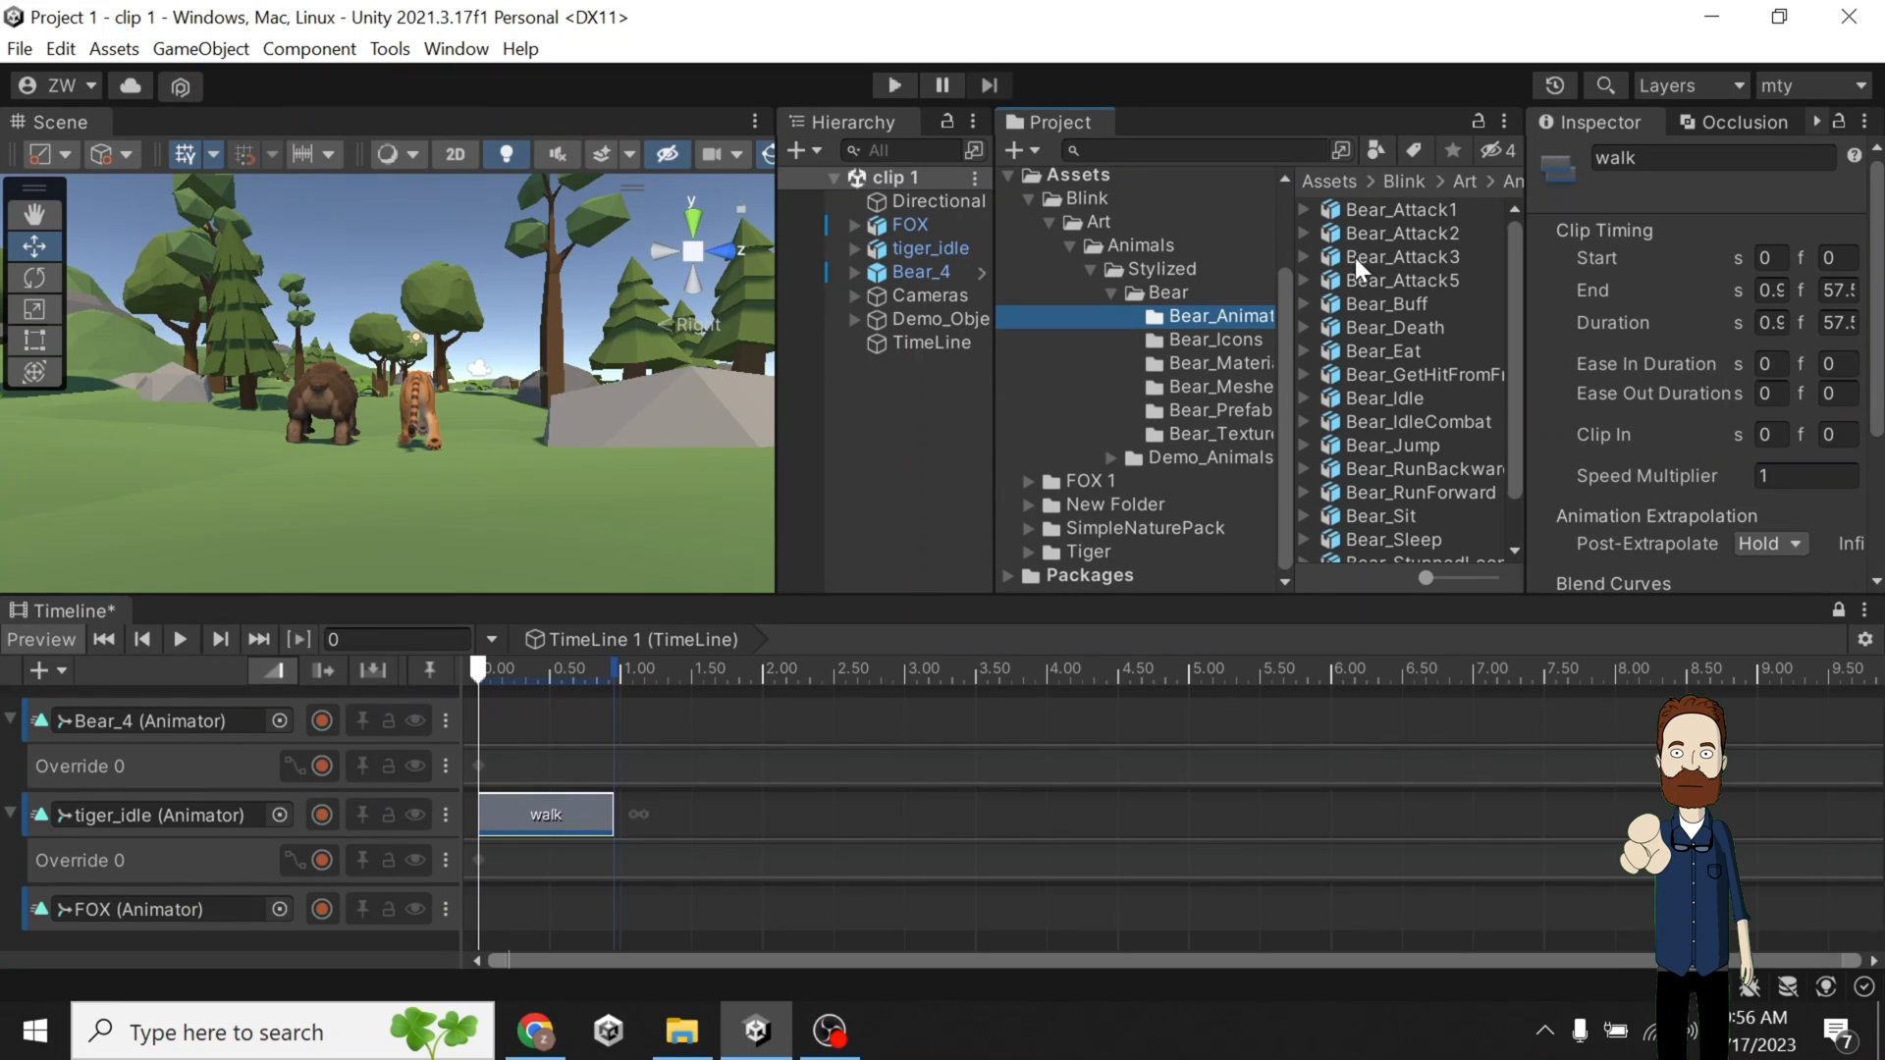
{"action": "scroll", "coordinate": [1326, 344], "scroll_direction": "down", "scroll_amount": 3}
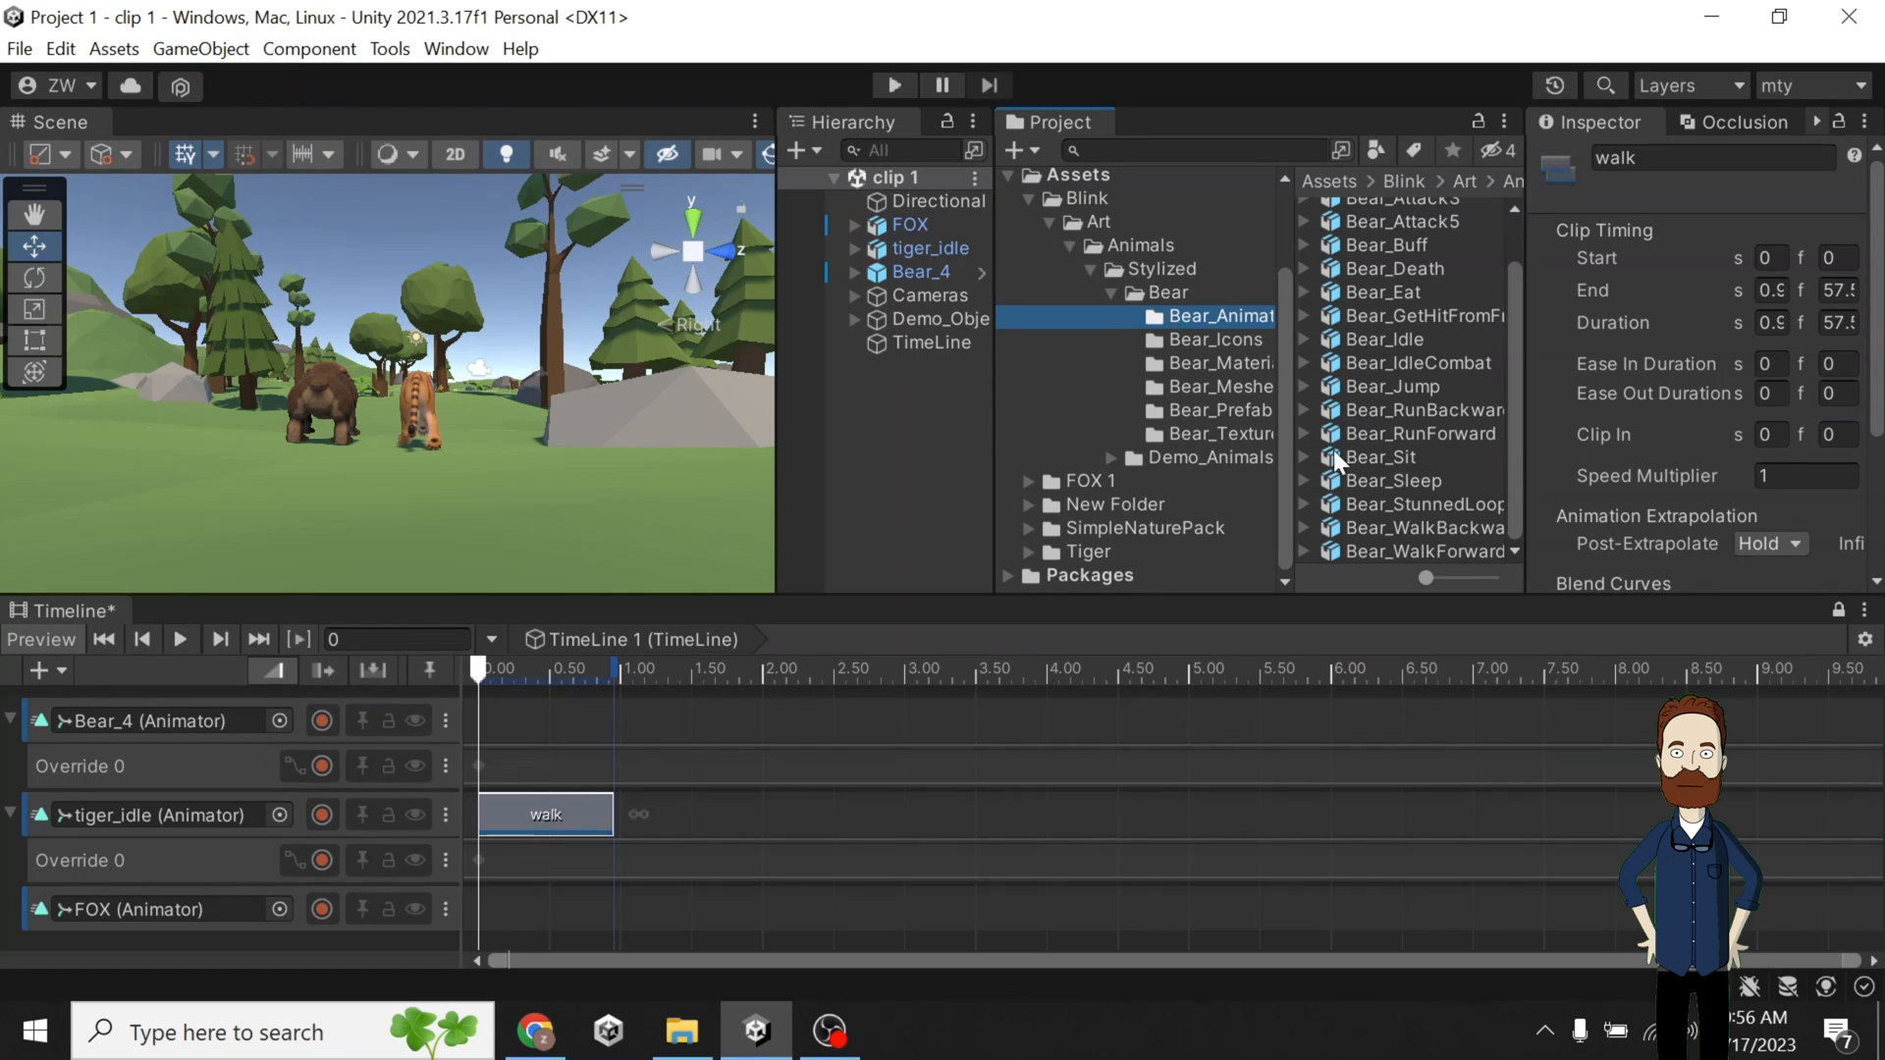
{"action": "left_click", "coordinate": [1304, 550]}
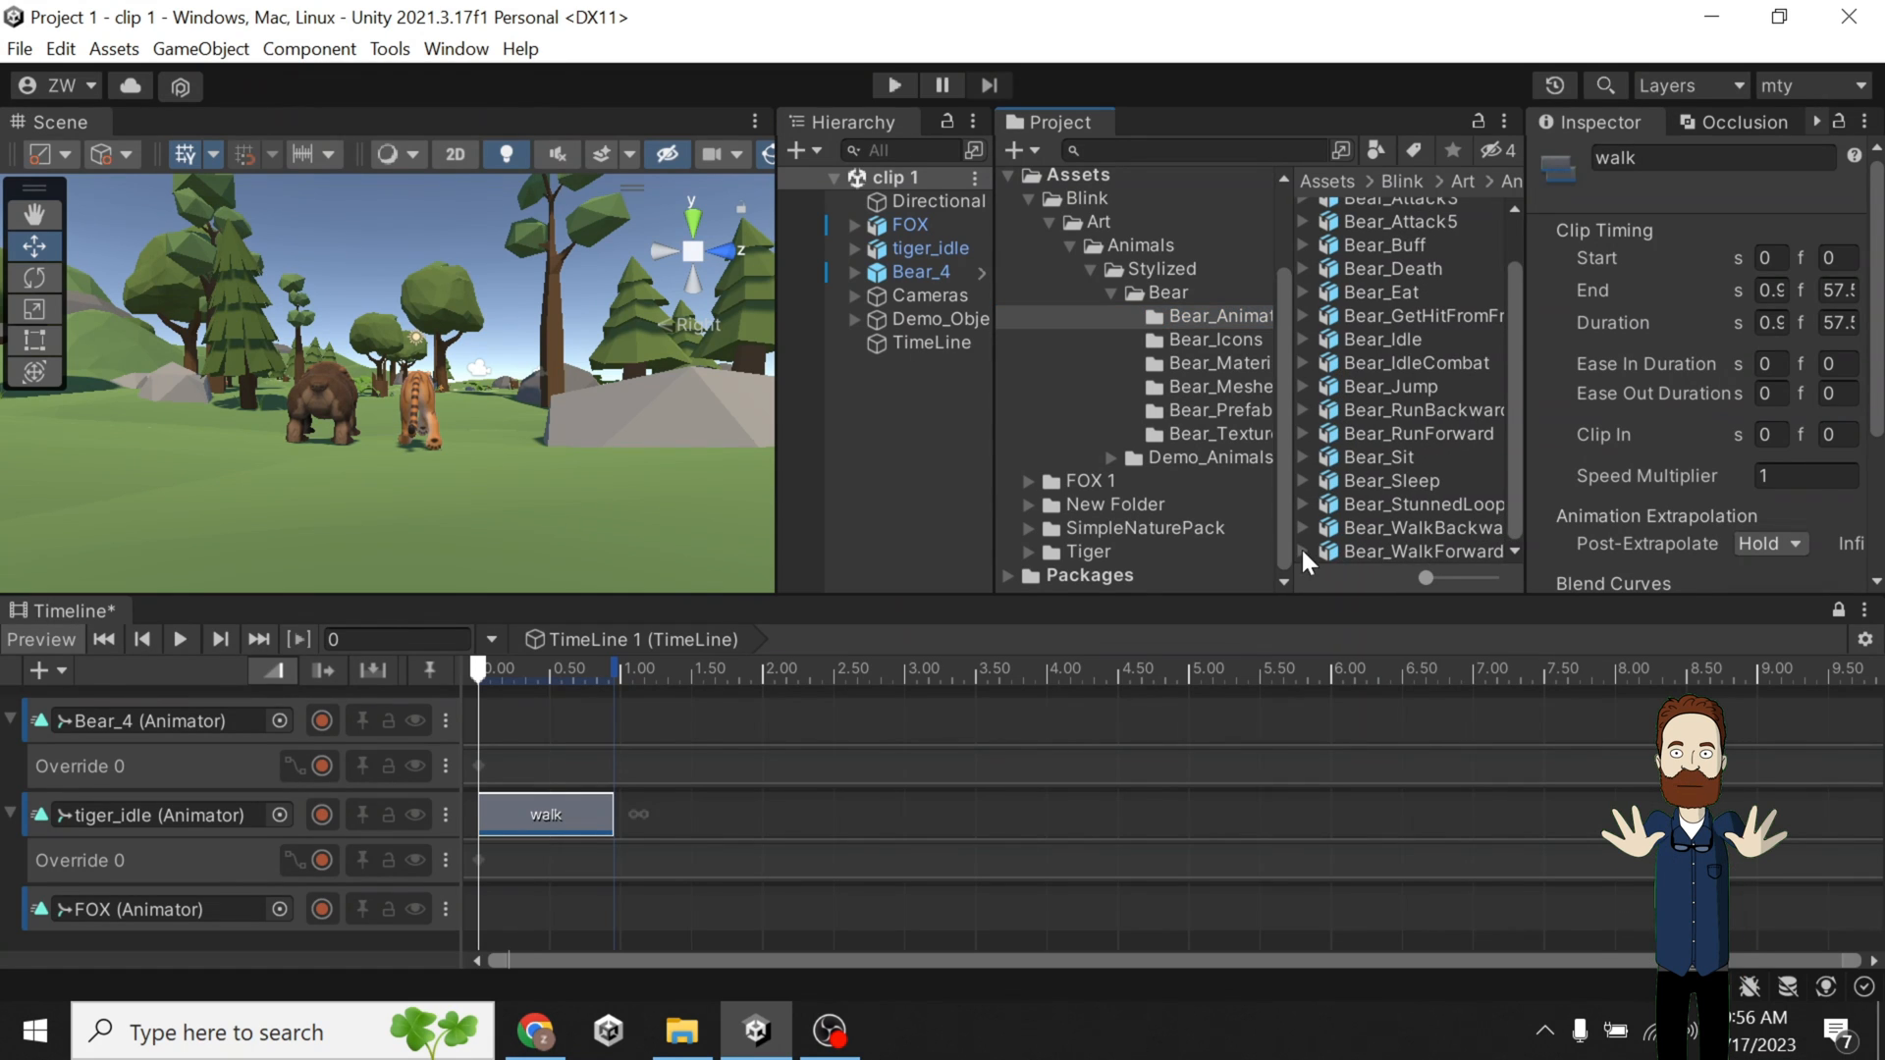
{"action": "scroll", "coordinate": [1339, 473], "scroll_direction": "down", "scroll_amount": 4}
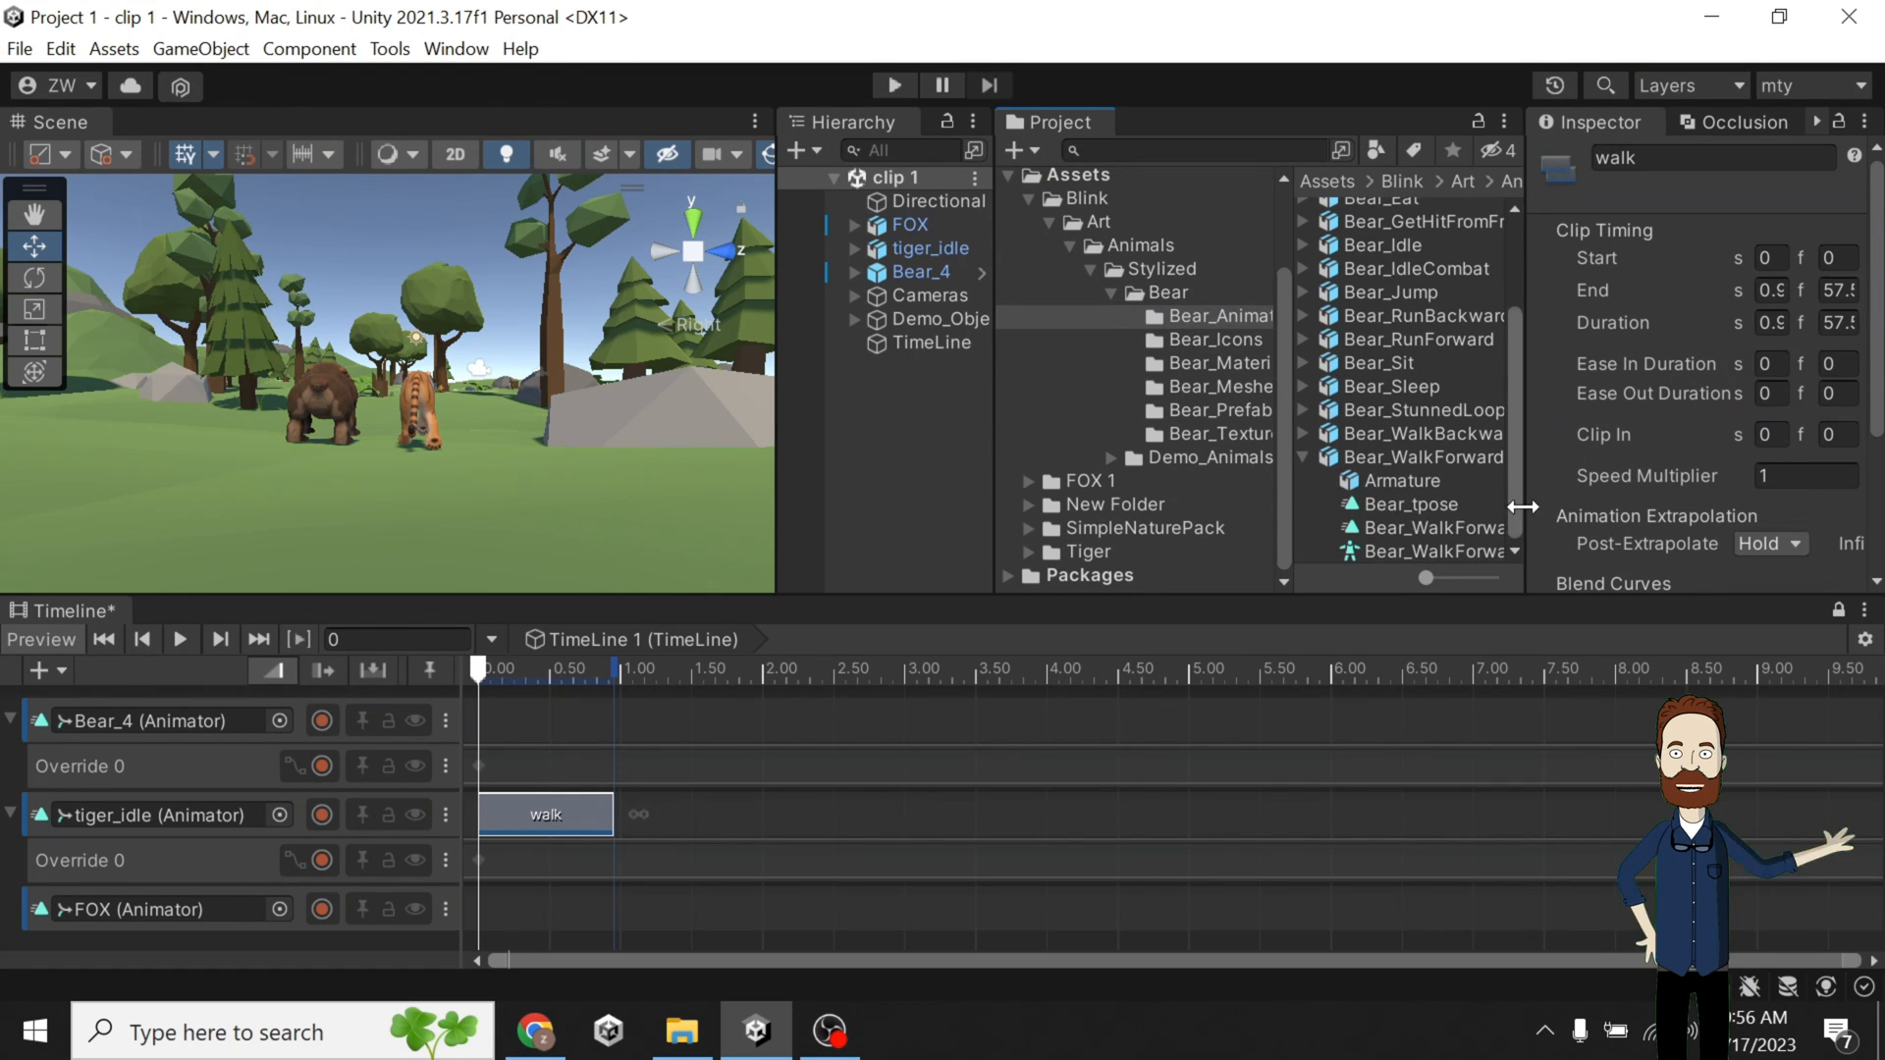
{"action": "left_click_drag", "start_coordinate": [1466, 530], "coordinate": [520, 716]}
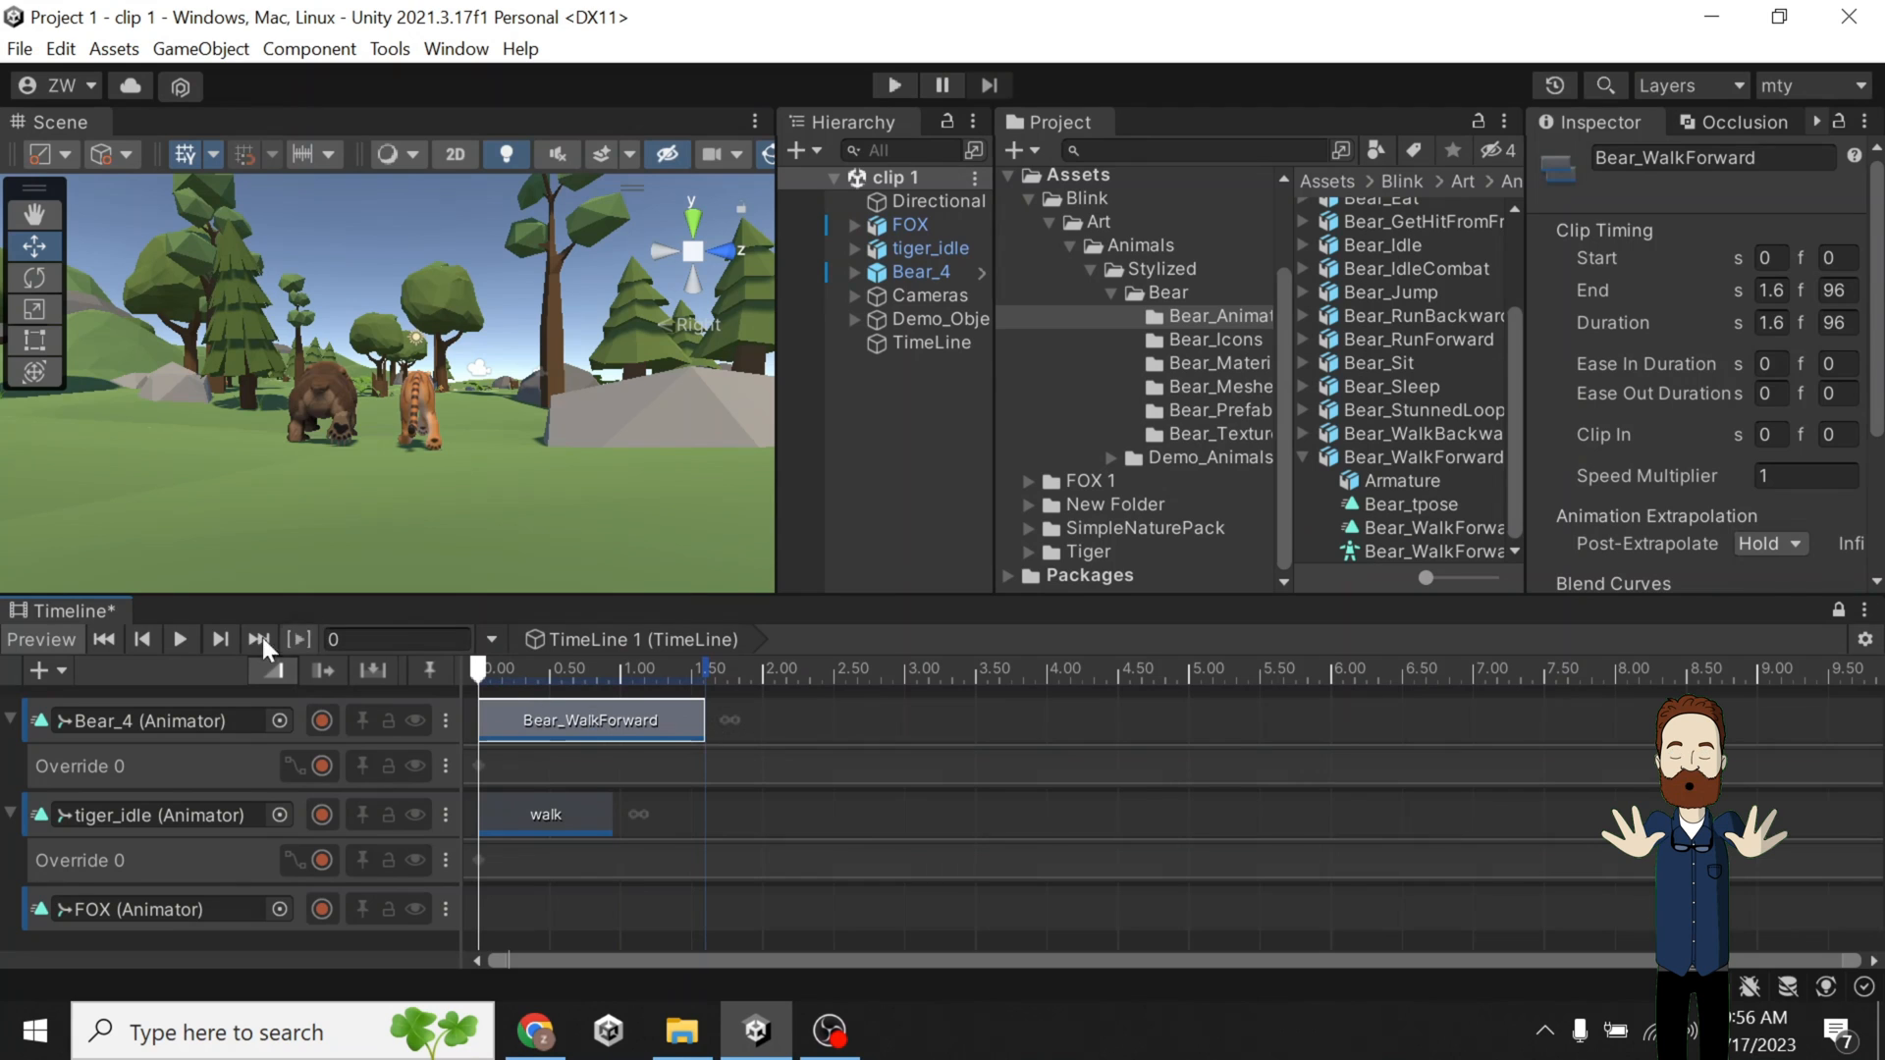
{"action": "left_click", "coordinate": [176, 639]}
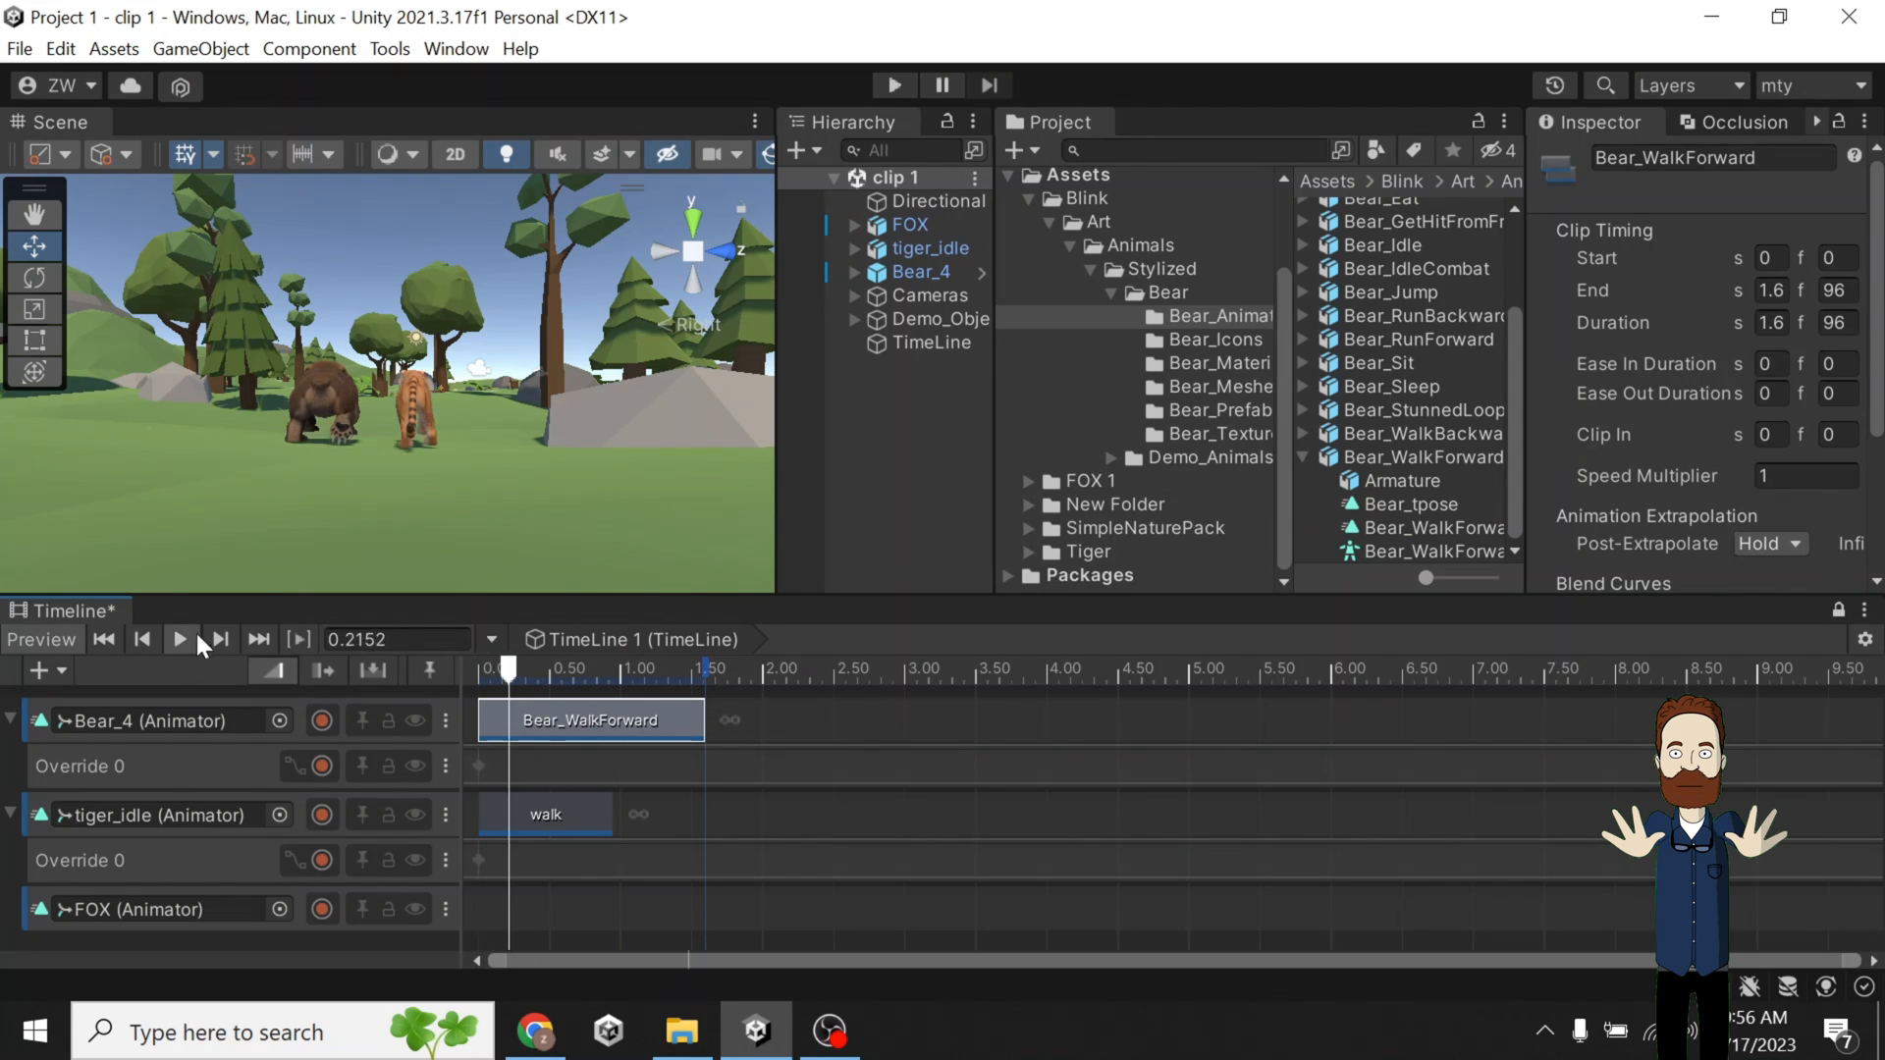
Extend the Bear_WalkForward and walk clips so that both end at 5 seconds on the timeline.
{"action": "left_click", "coordinate": [691, 226]}
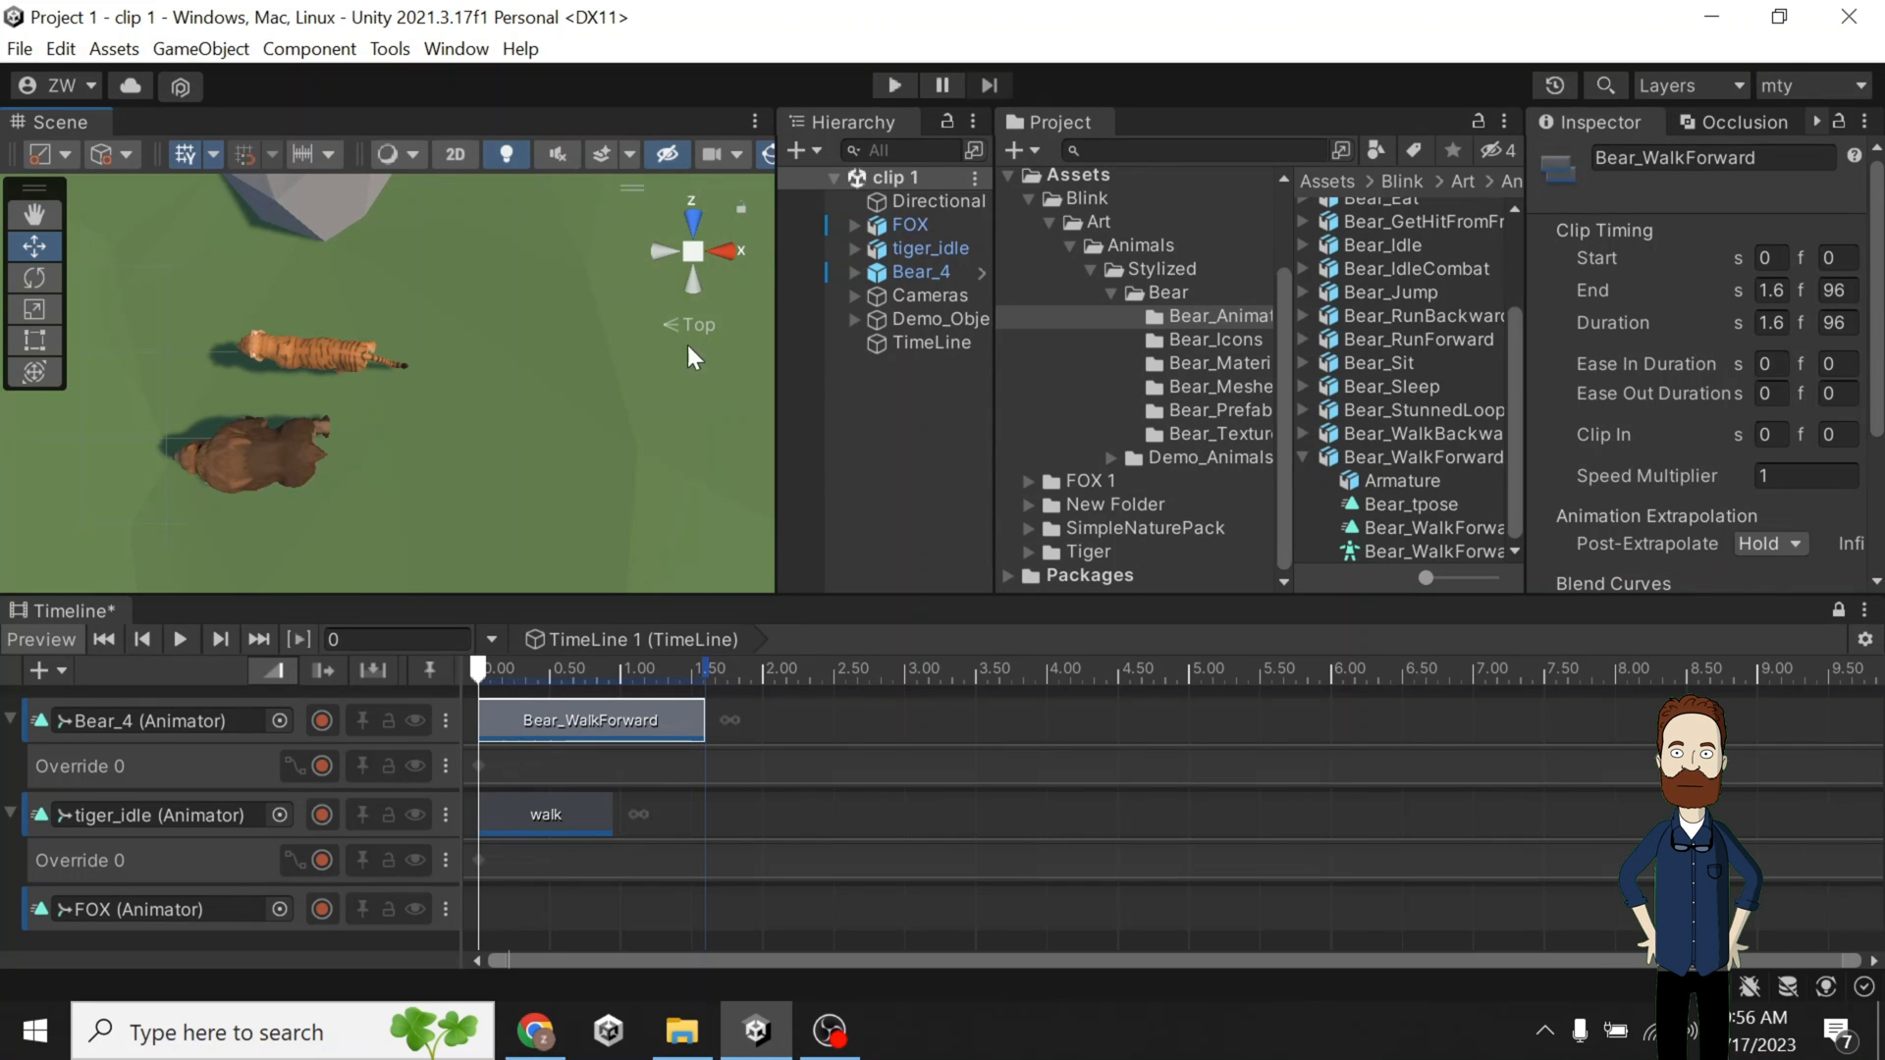
{"action": "left_click", "coordinate": [693, 212]}
{"action": "left_click", "coordinate": [662, 250]}
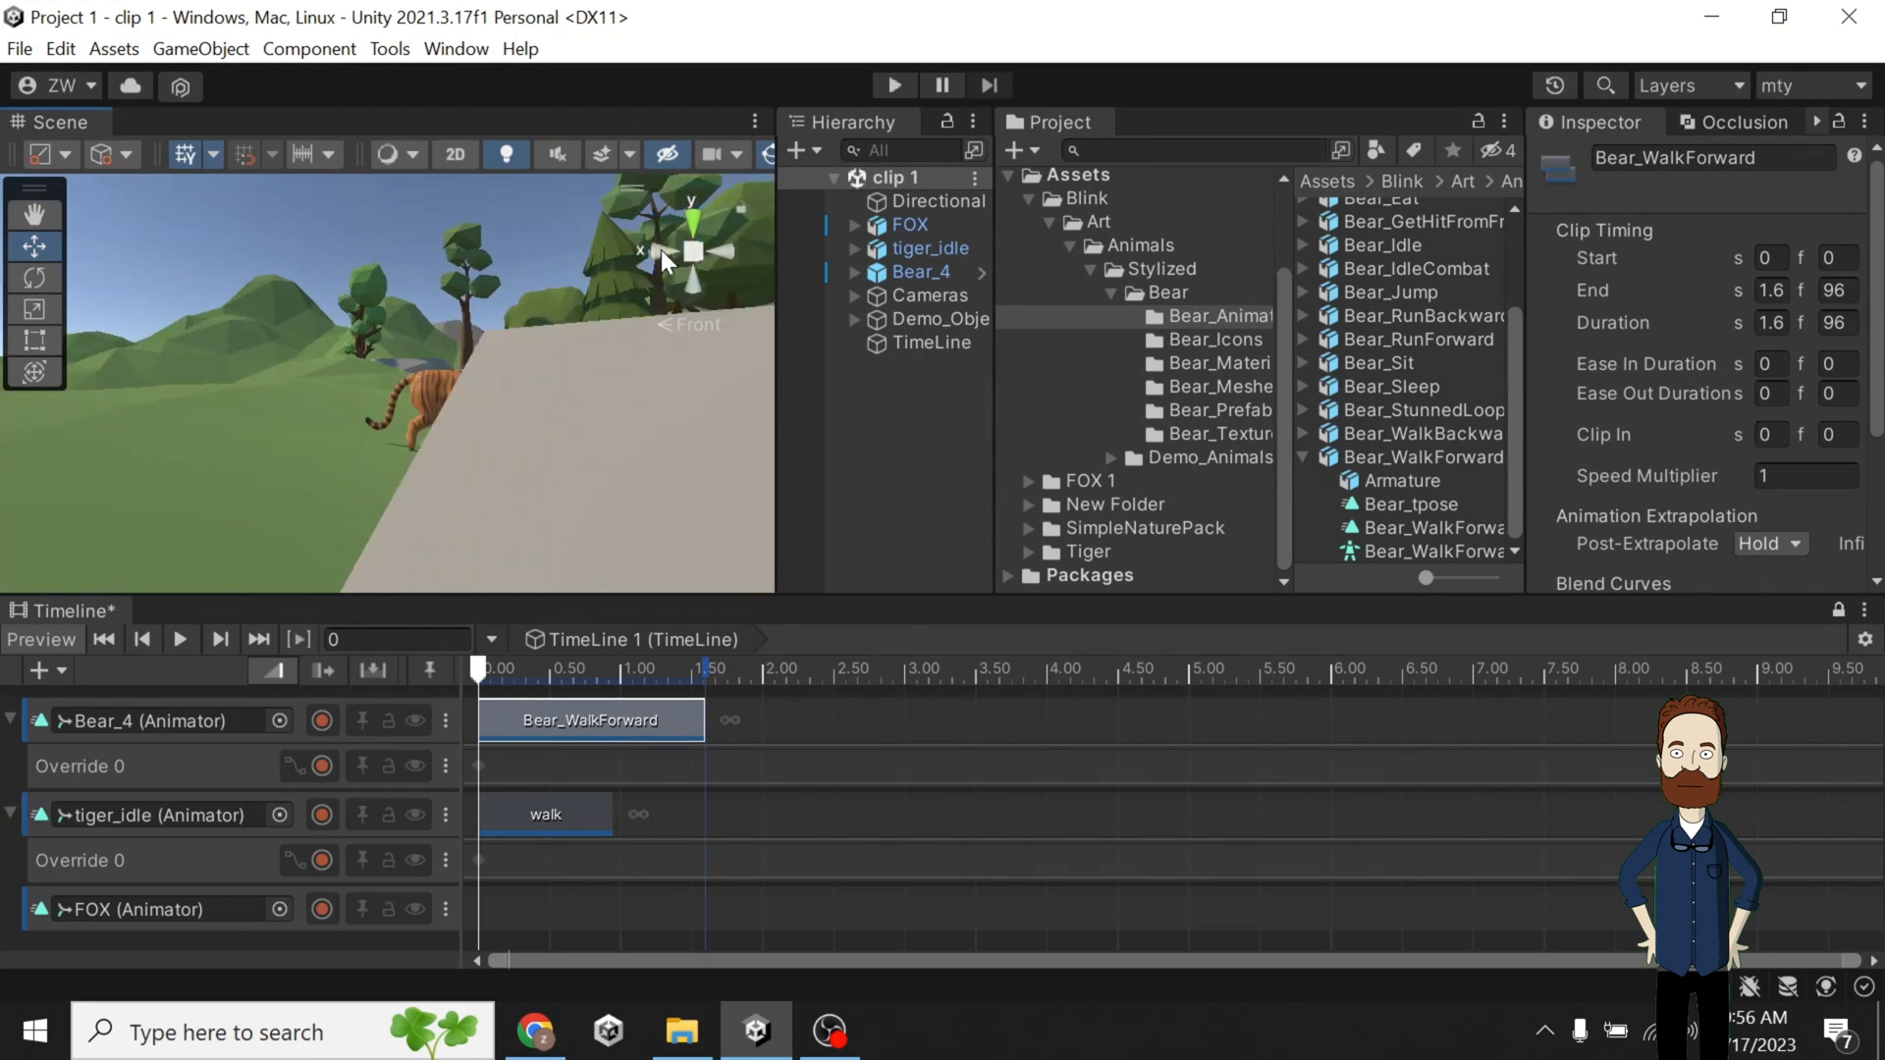
{"action": "left_click", "coordinate": [35, 215]}
{"action": "left_click_drag", "start_coordinate": [212, 283], "coordinate": [234, 390]}
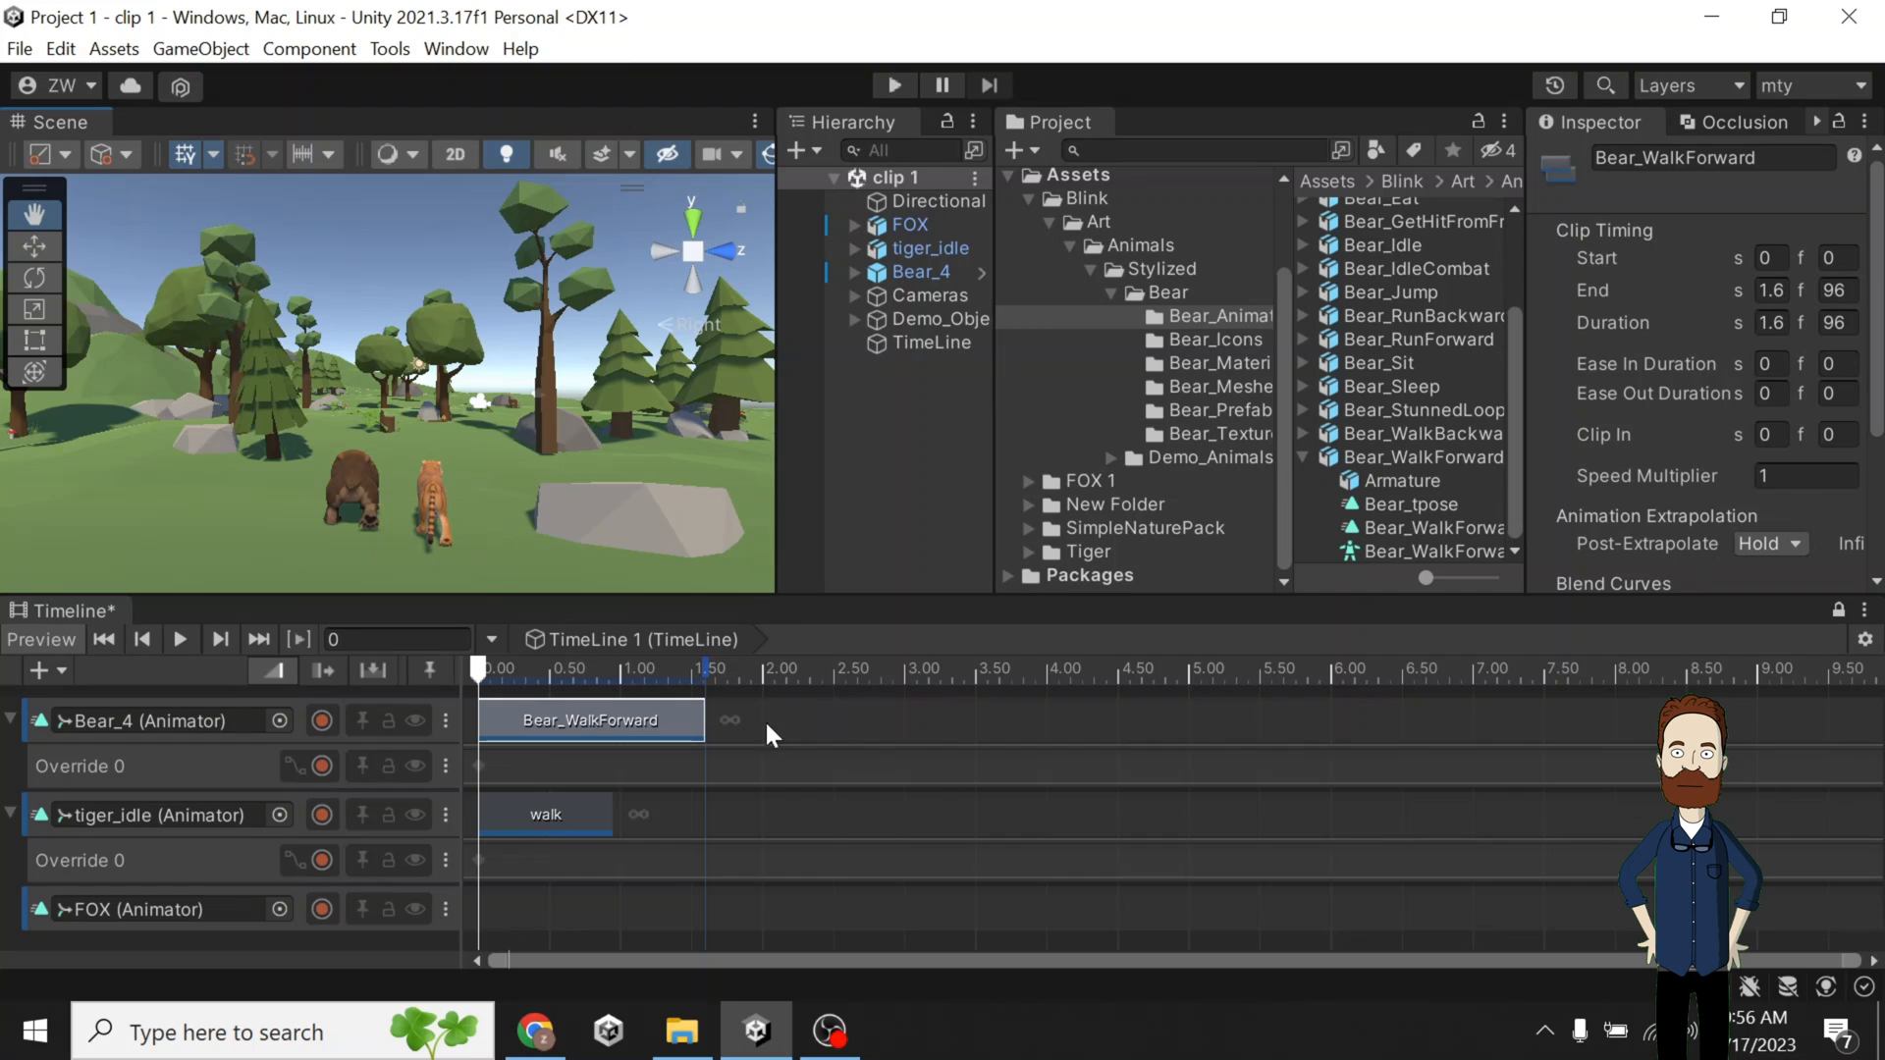
{"action": "left_click", "coordinate": [431, 642]}
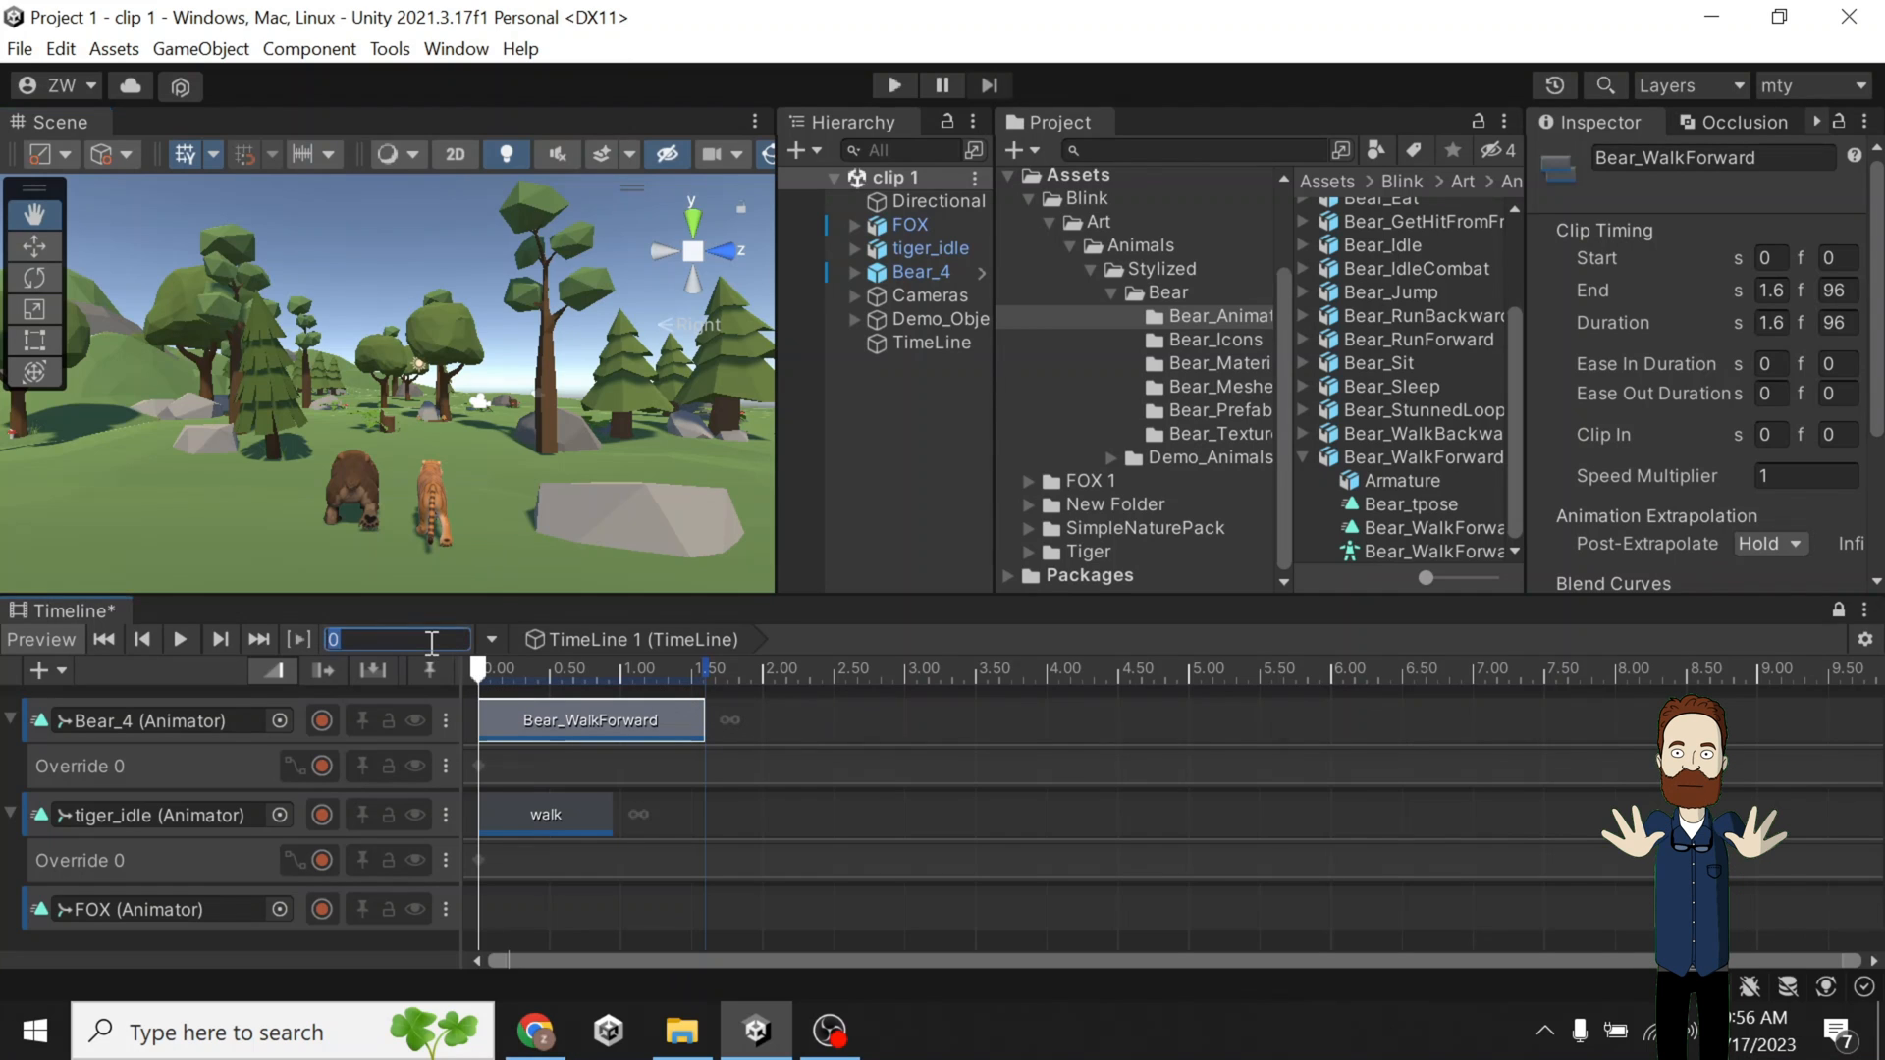
{"action": "type", "text": "5"}
{"action": "key", "text": "Return"}
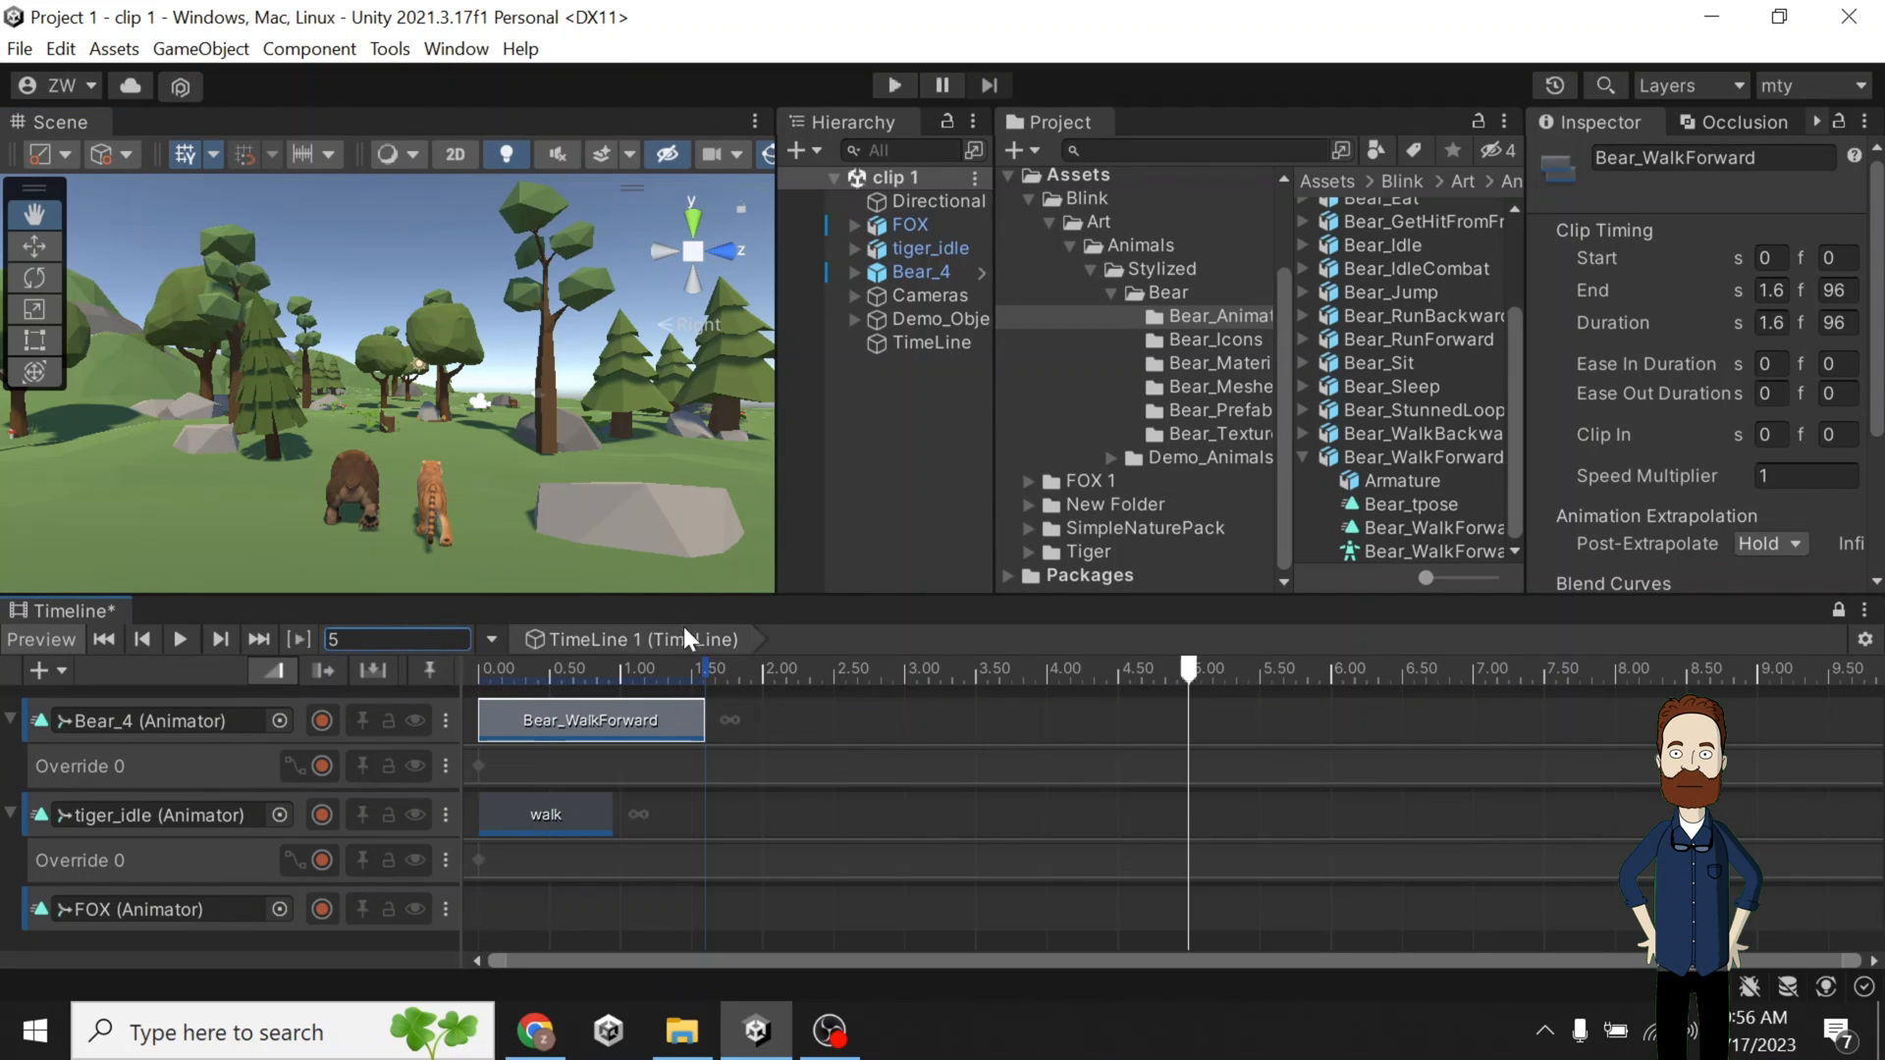
{"action": "left_click_drag", "start_coordinate": [699, 718], "coordinate": [1188, 719]}
{"action": "left_click_drag", "start_coordinate": [609, 813], "coordinate": [1177, 811]}
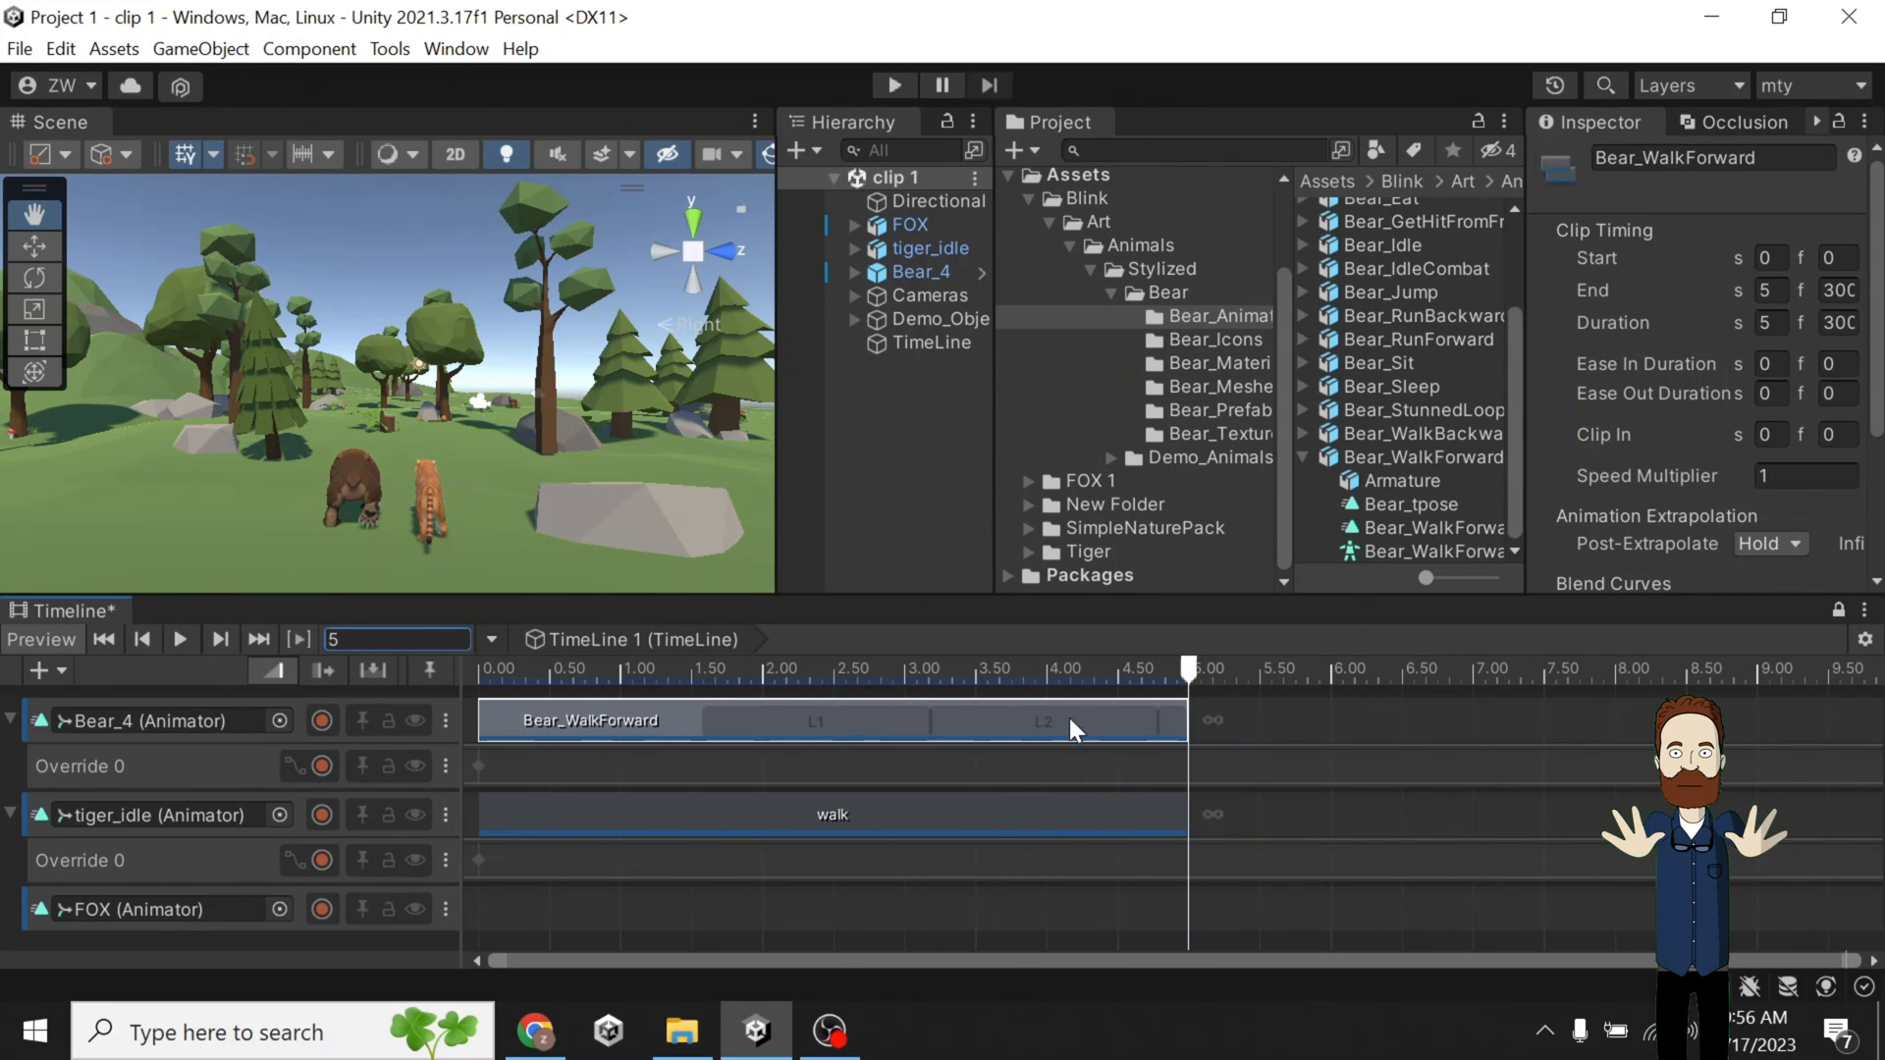
{"action": "scroll", "coordinate": [1594, 198], "scroll_direction": "down", "scroll_amount": 3}
{"action": "scroll", "coordinate": [1594, 198], "scroll_direction": "up", "scroll_amount": 3}
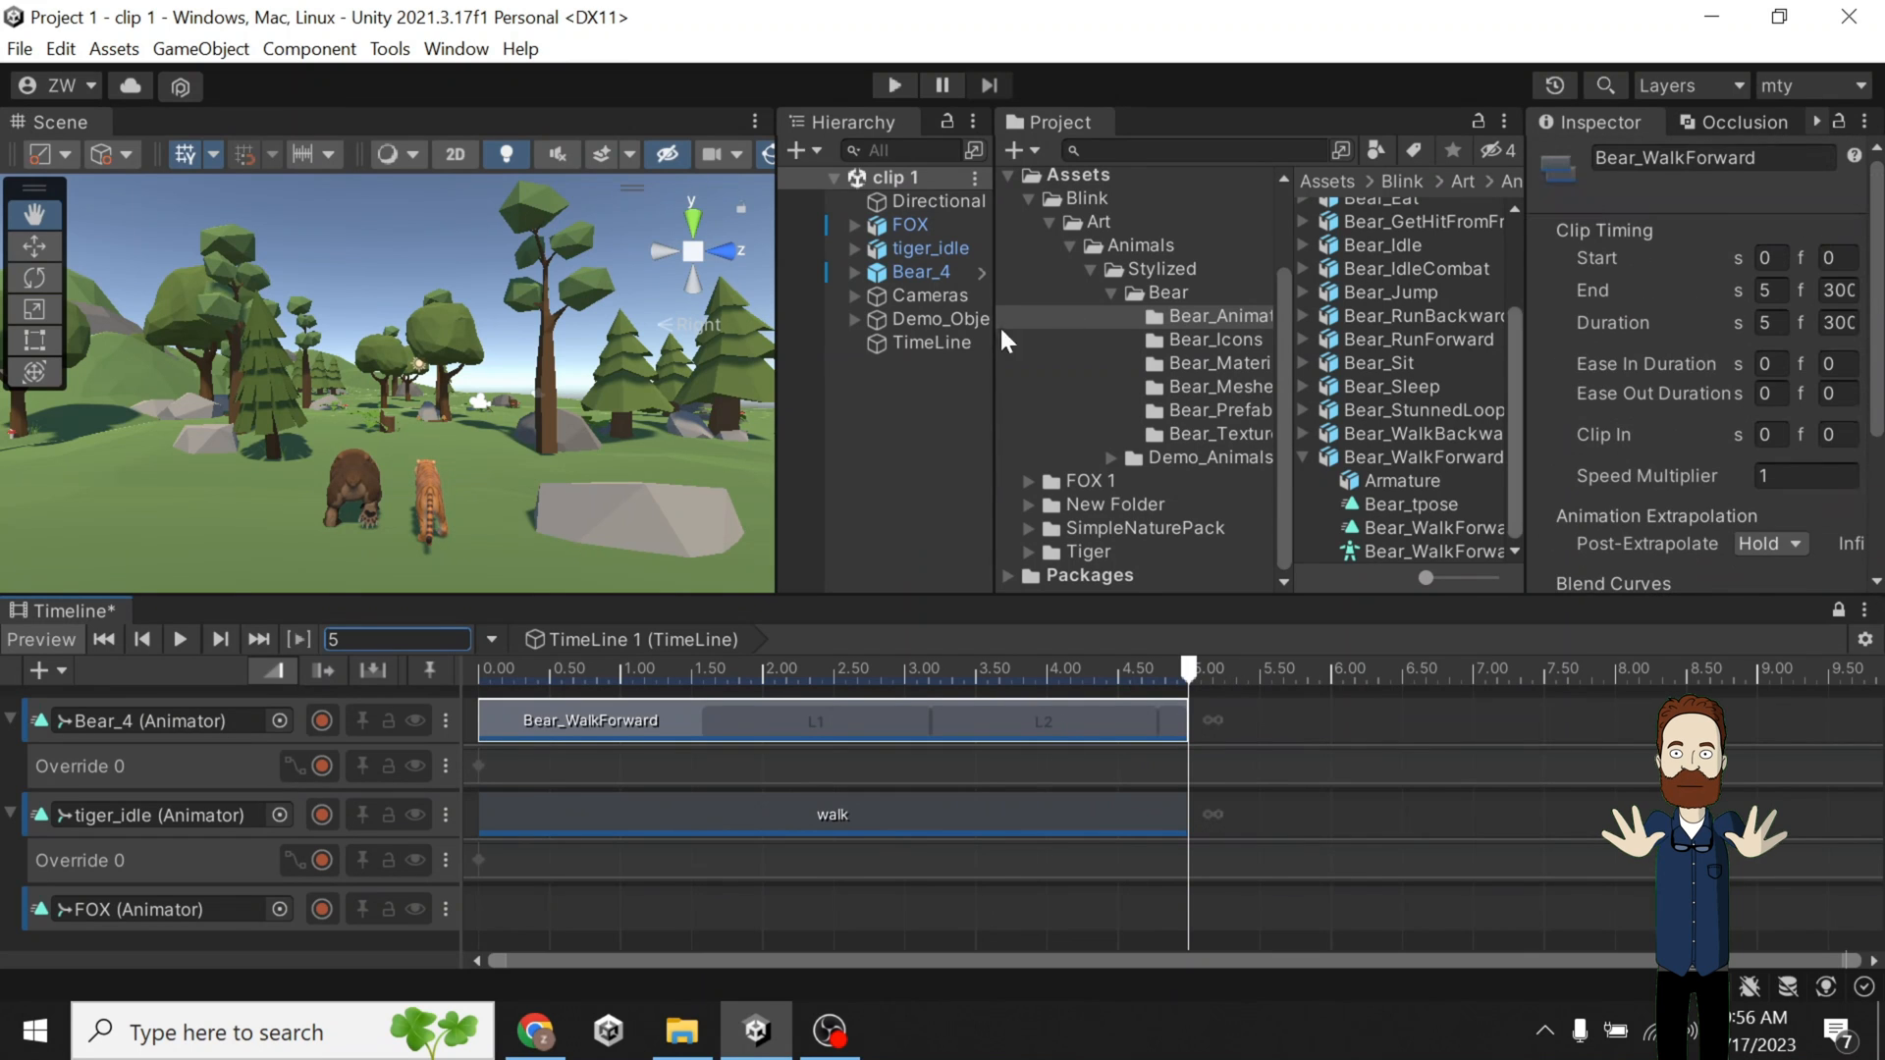
{"action": "double_click", "coordinate": [720, 721]}
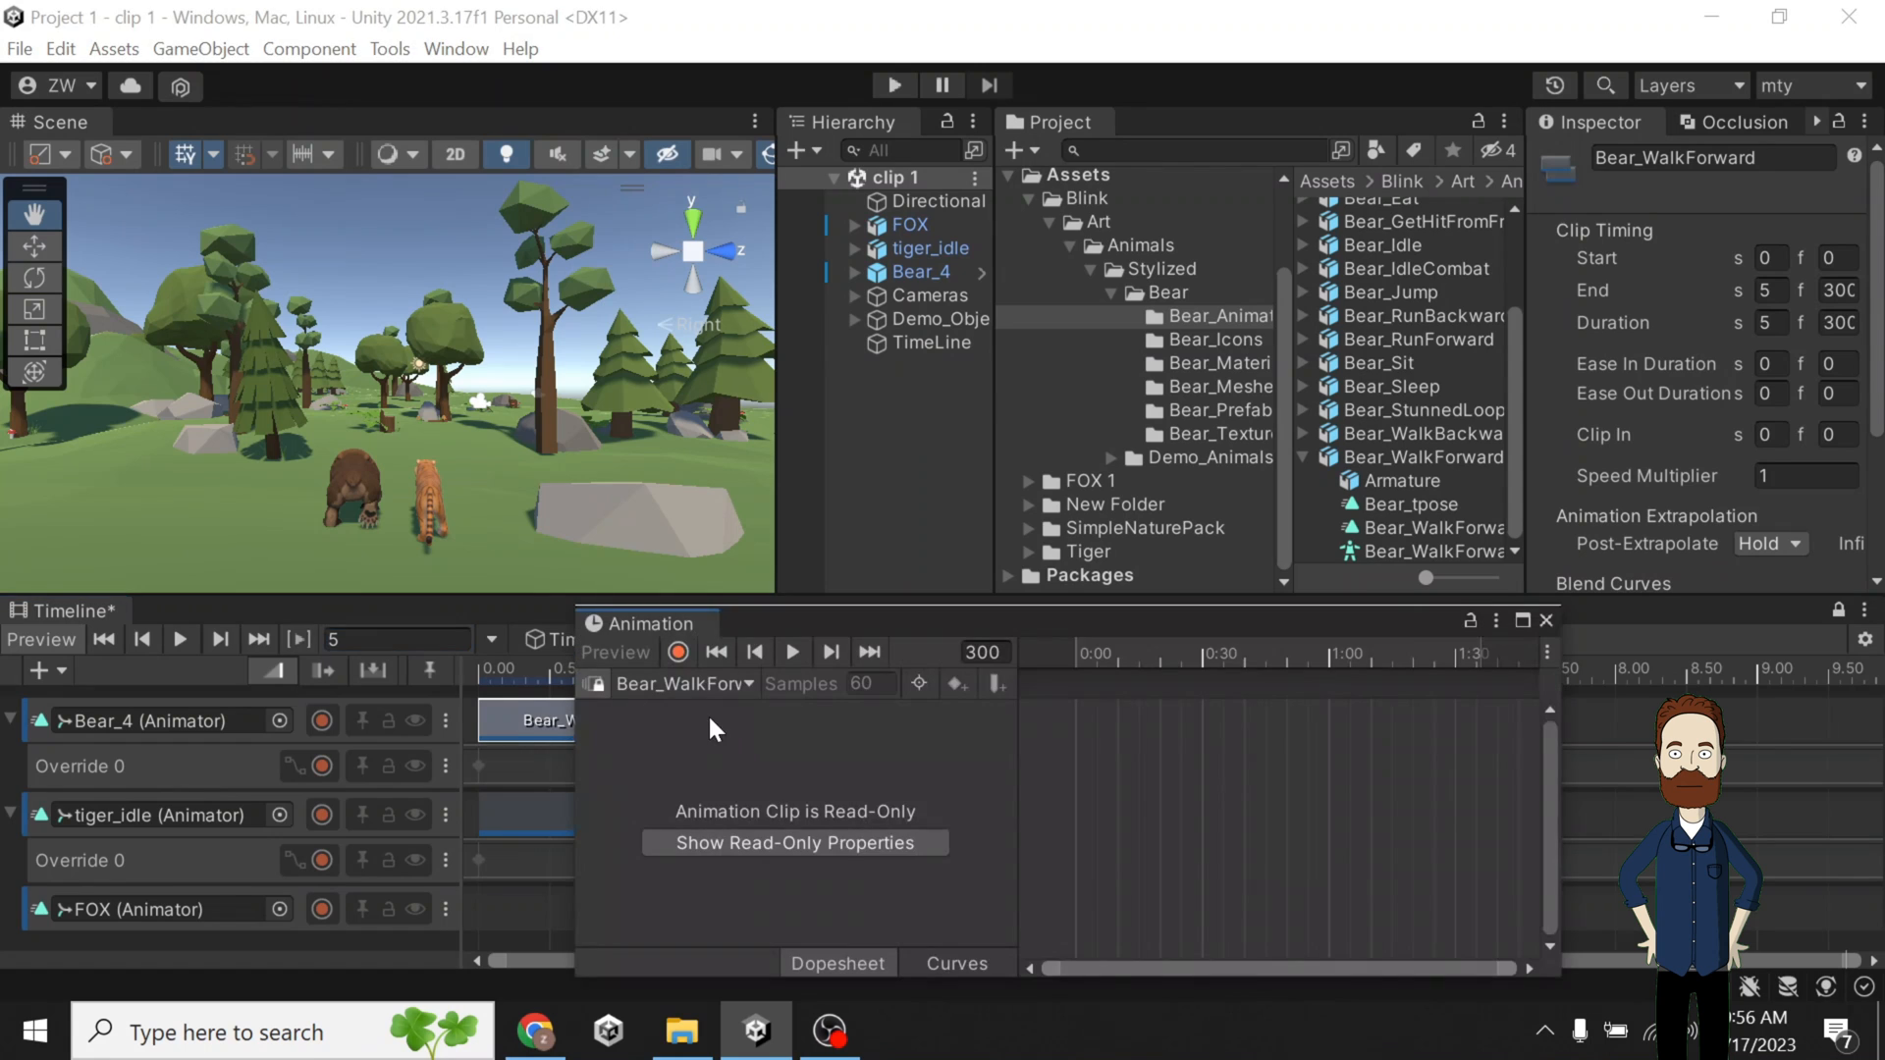
{"action": "left_click", "coordinate": [1545, 621]}
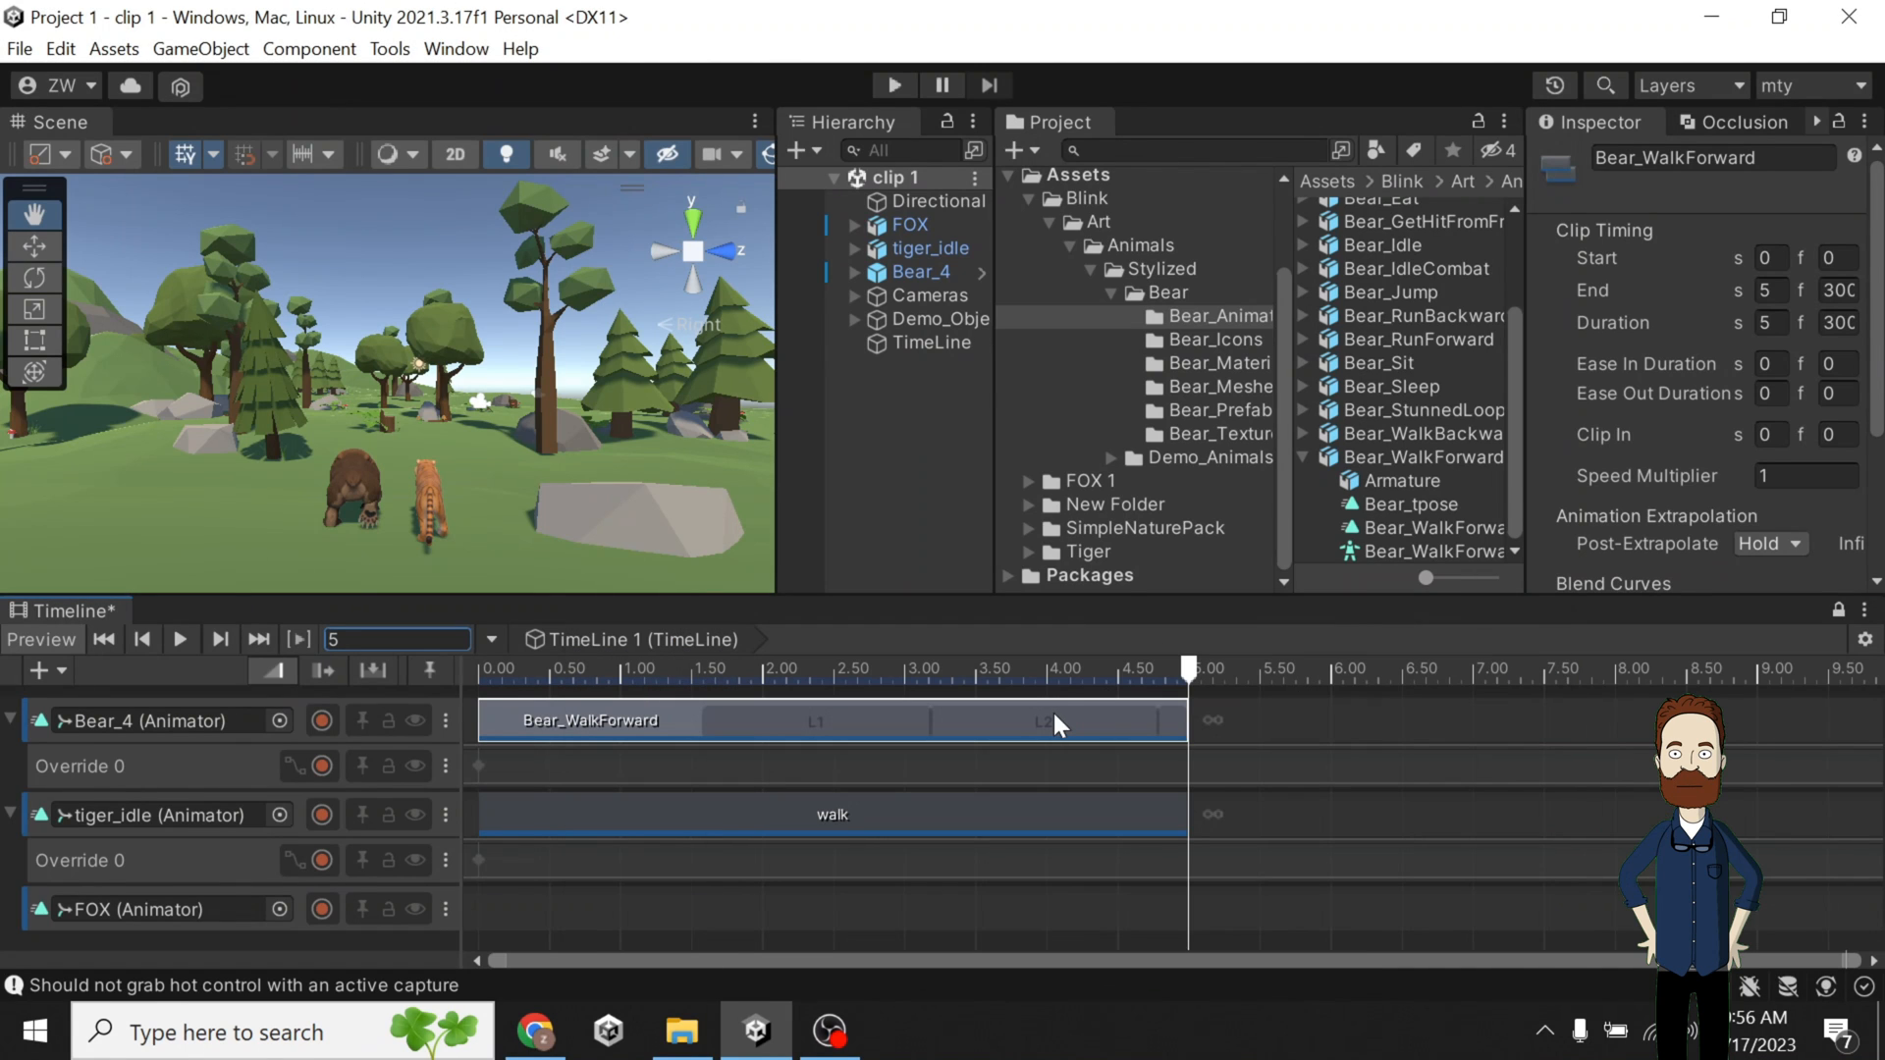
Set the Loop option of the Bear_WalkForward clip to On.
{"action": "scroll", "coordinate": [1761, 398], "scroll_direction": "down", "scroll_amount": 3}
{"action": "scroll", "coordinate": [1762, 402], "scroll_direction": "down", "scroll_amount": 1}
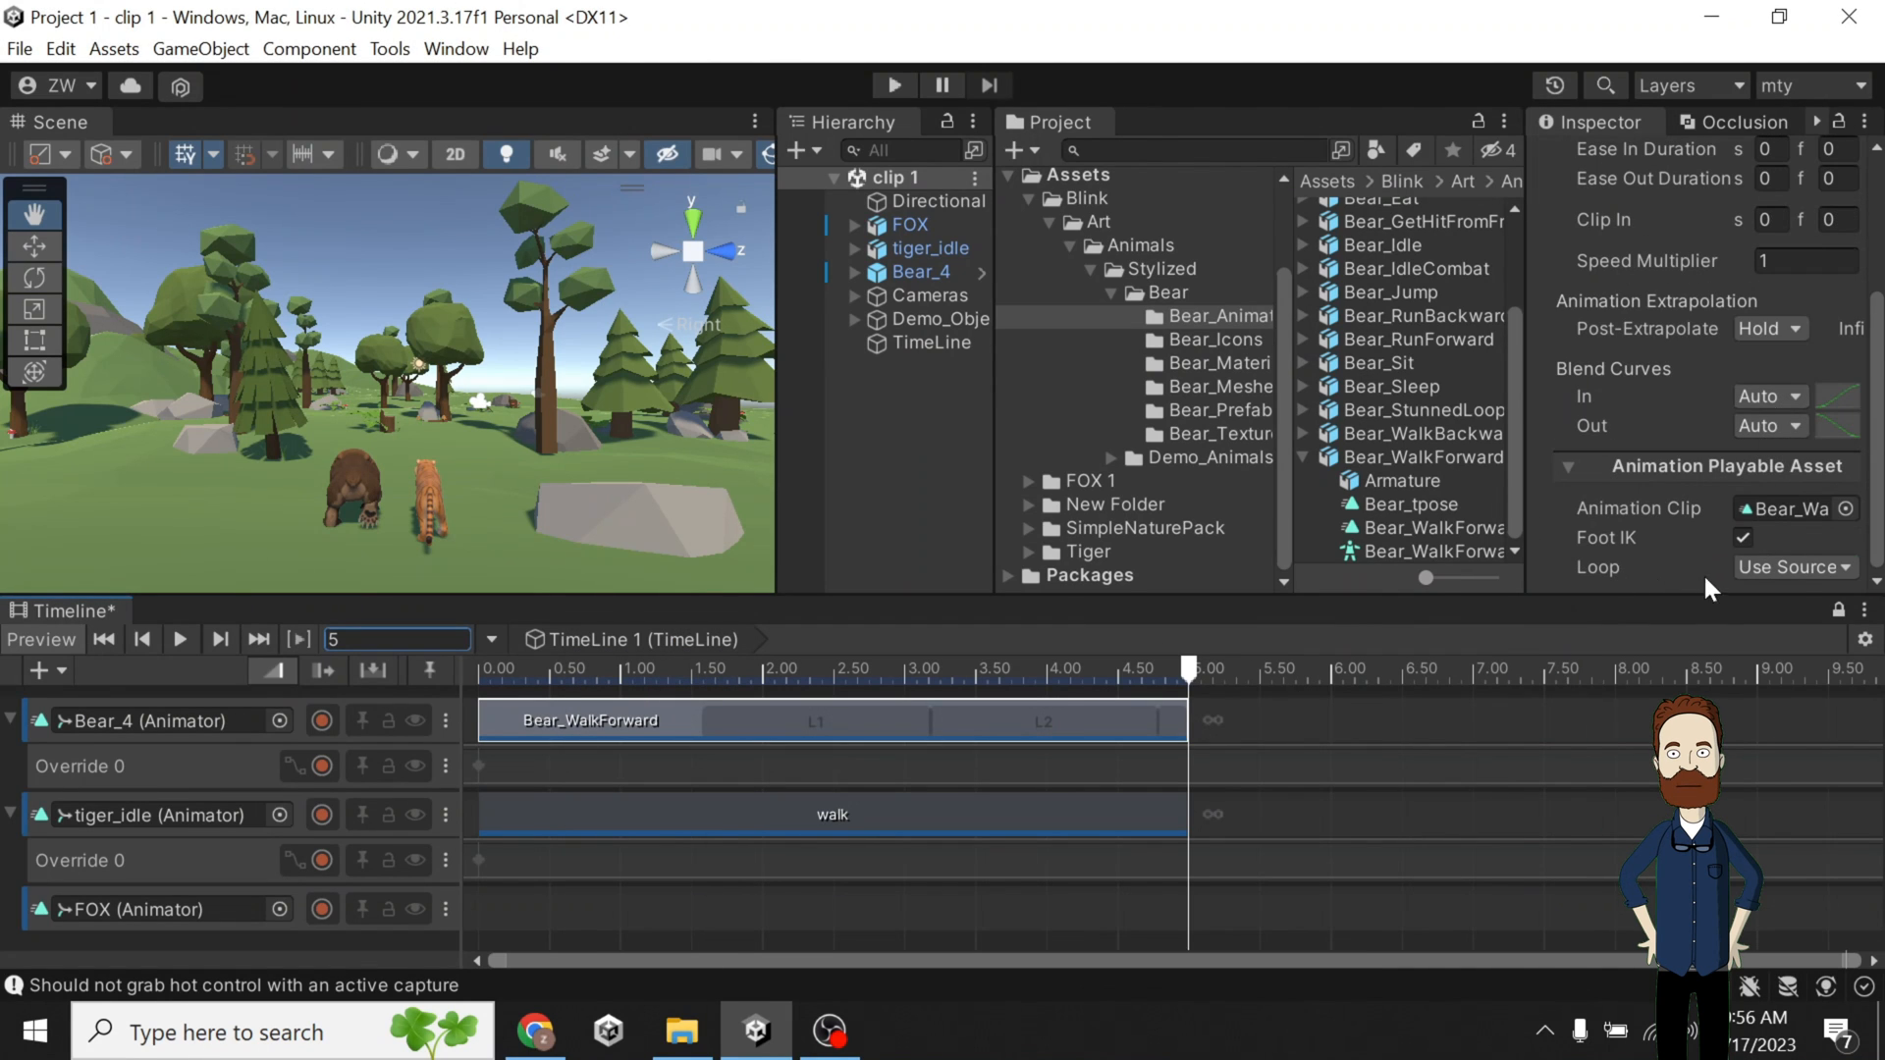
{"action": "left_click", "coordinate": [1790, 567]}
{"action": "left_click", "coordinate": [1729, 627]}
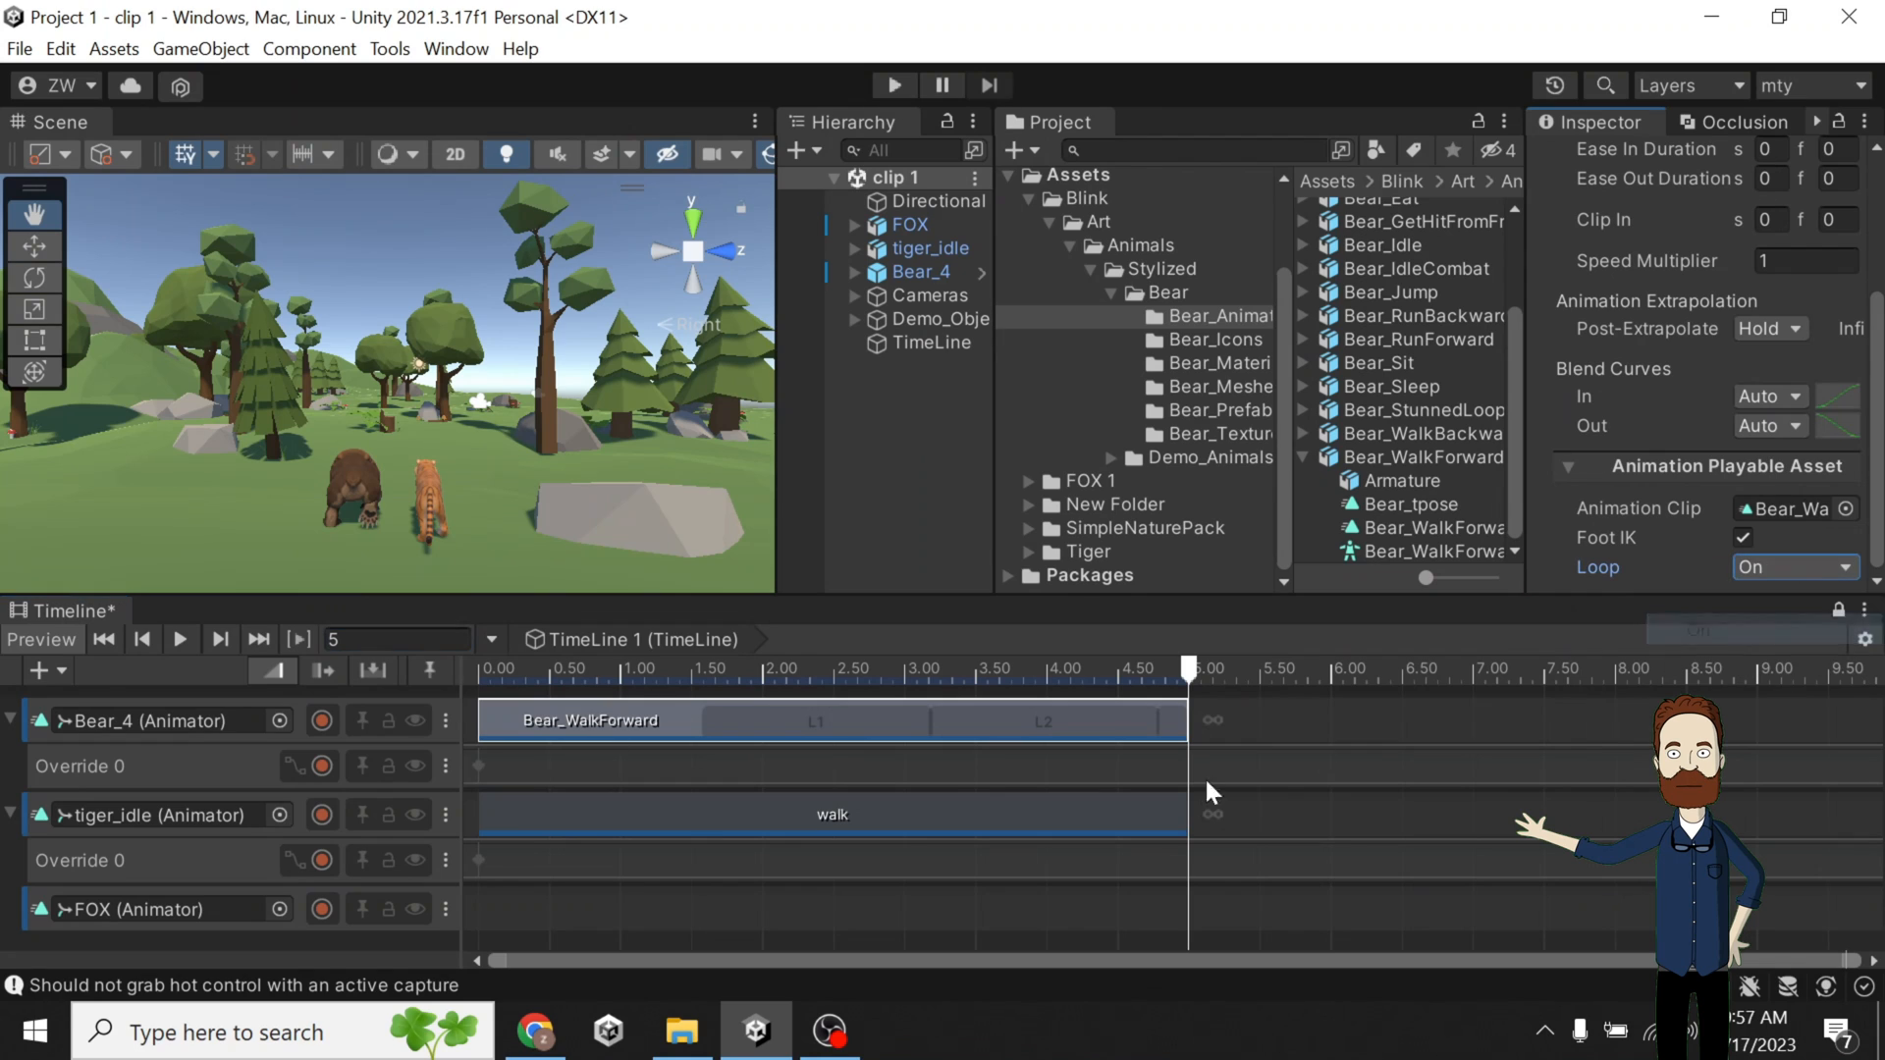
Select the walk clip on the tiger_idle animation track.
{"action": "left_click", "coordinate": [960, 822]}
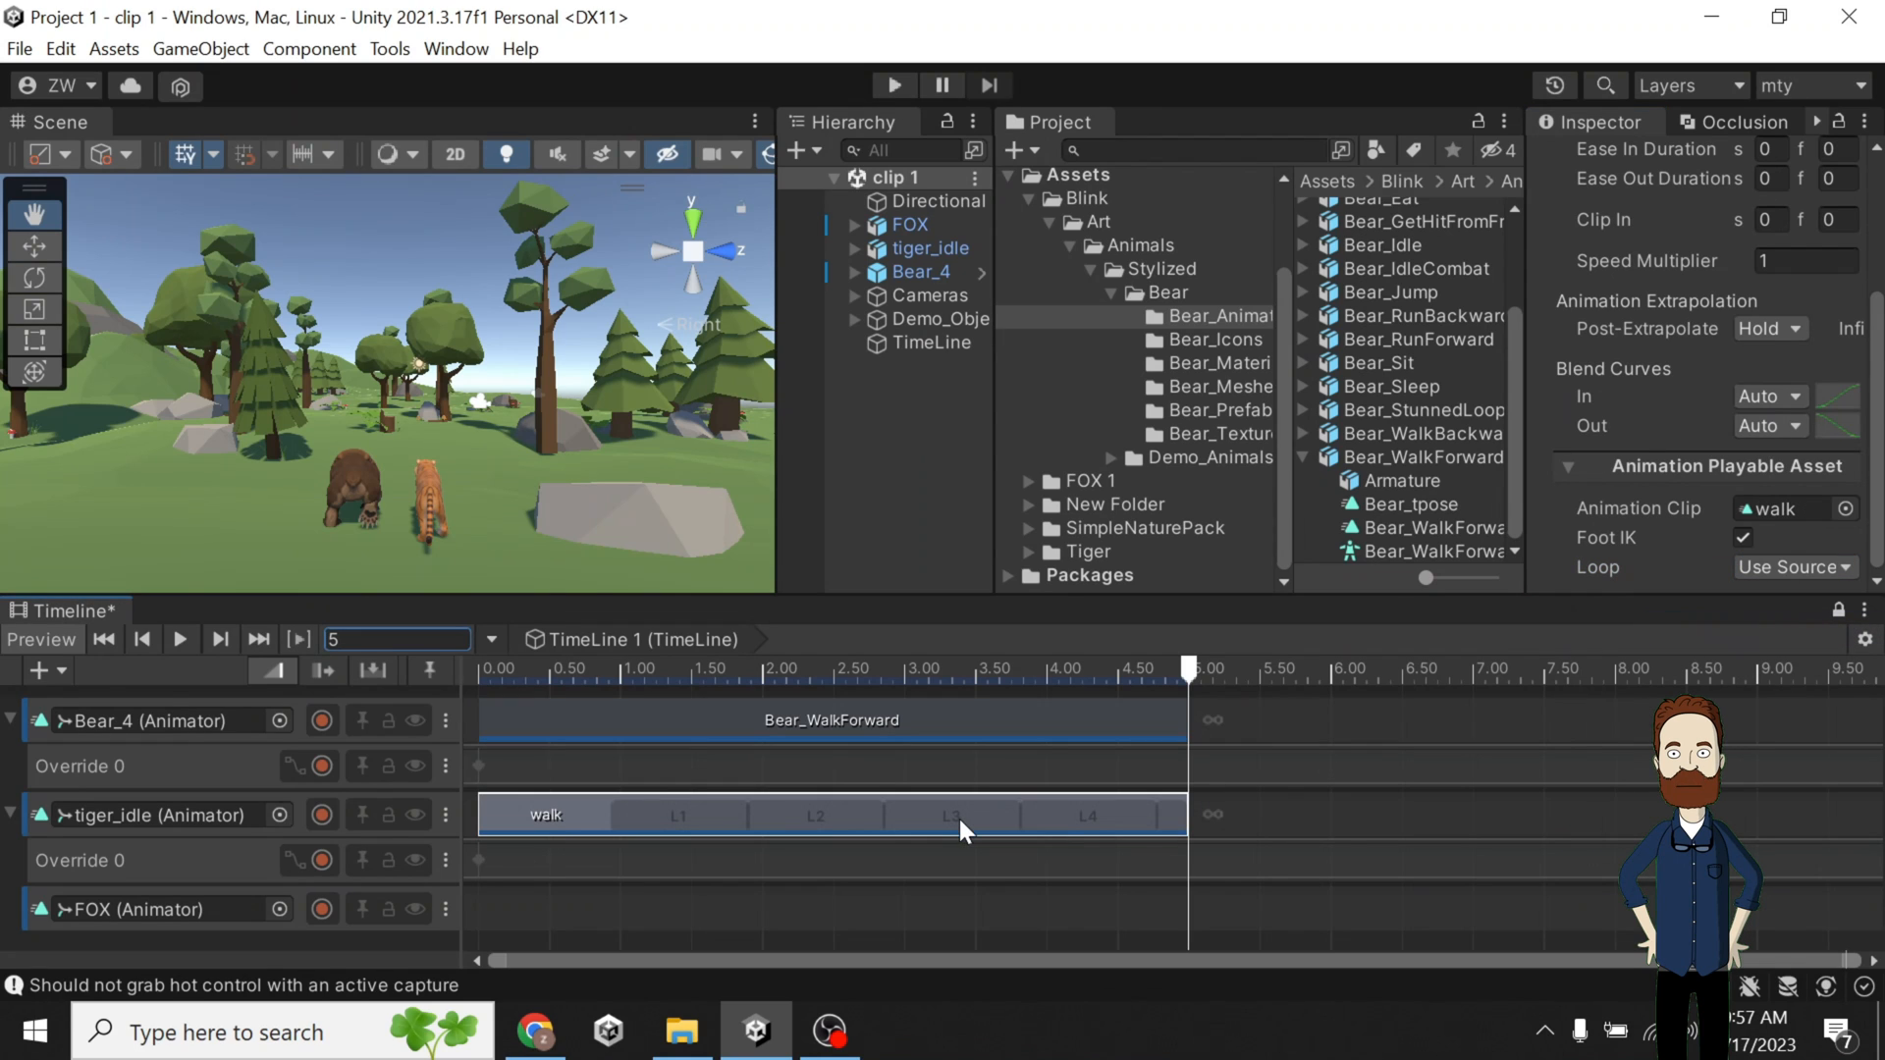
Set the tiger's walk clip Loop option to On and preview the timeline from the start.
{"action": "left_click", "coordinate": [1760, 570]}
{"action": "left_click", "coordinate": [1751, 639]}
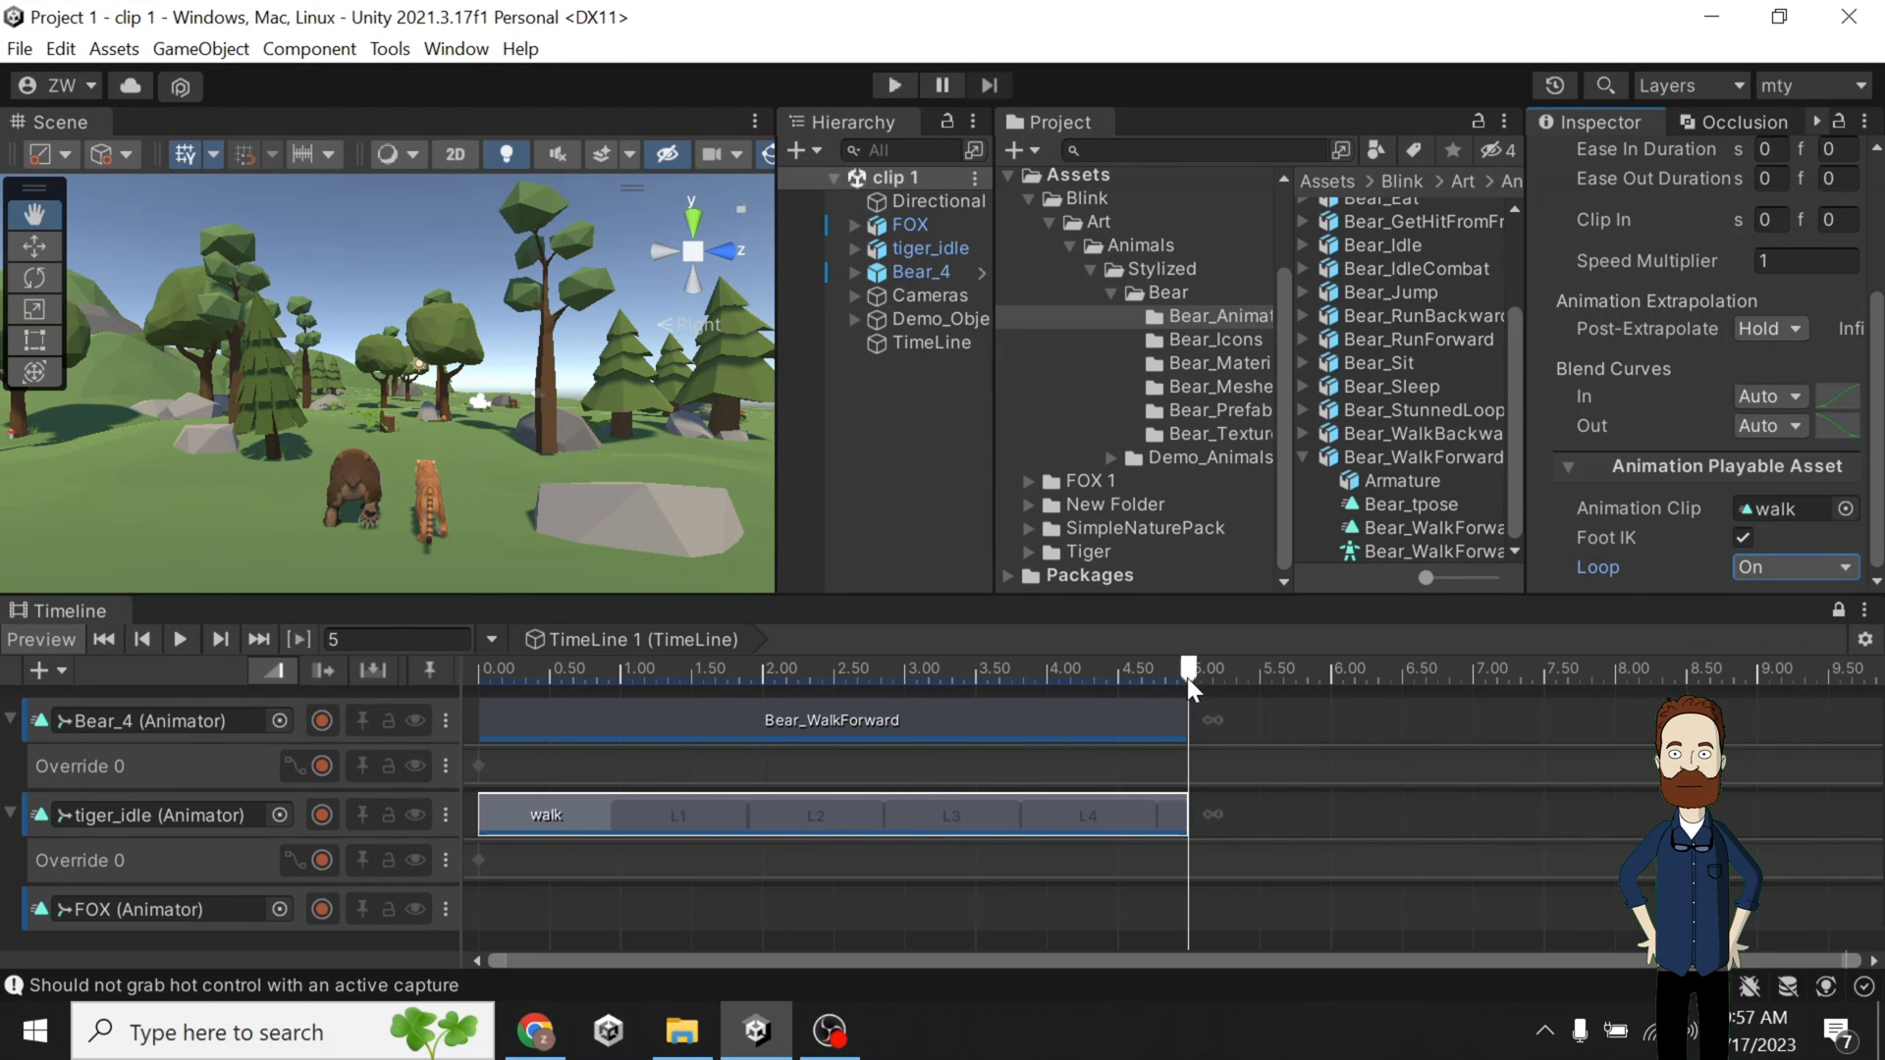
{"action": "left_click_drag", "start_coordinate": [1187, 678], "coordinate": [192, 726]}
{"action": "left_click", "coordinate": [187, 640]}
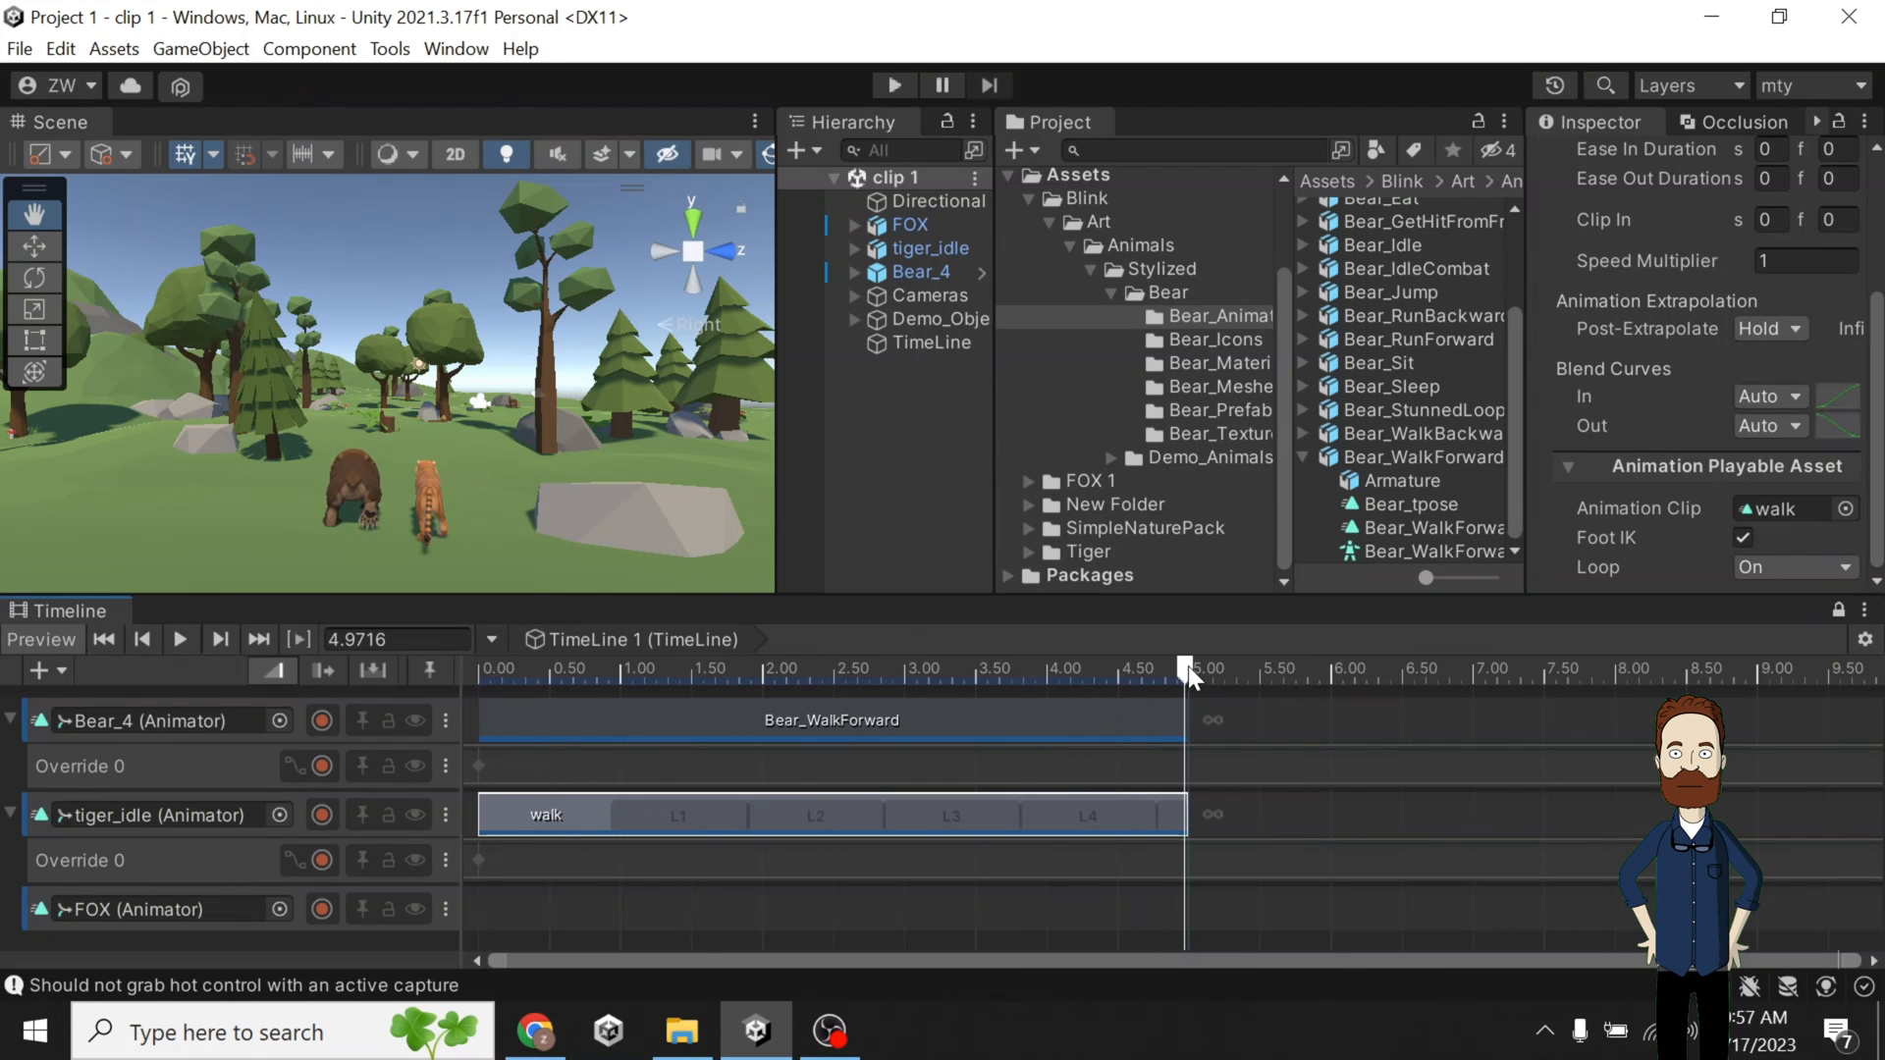
Start keyframe recording on the Bear_4 and tiger_idle override tracks at the 5-second mark, viewing the scene from above.
{"action": "left_click", "coordinate": [682, 223]}
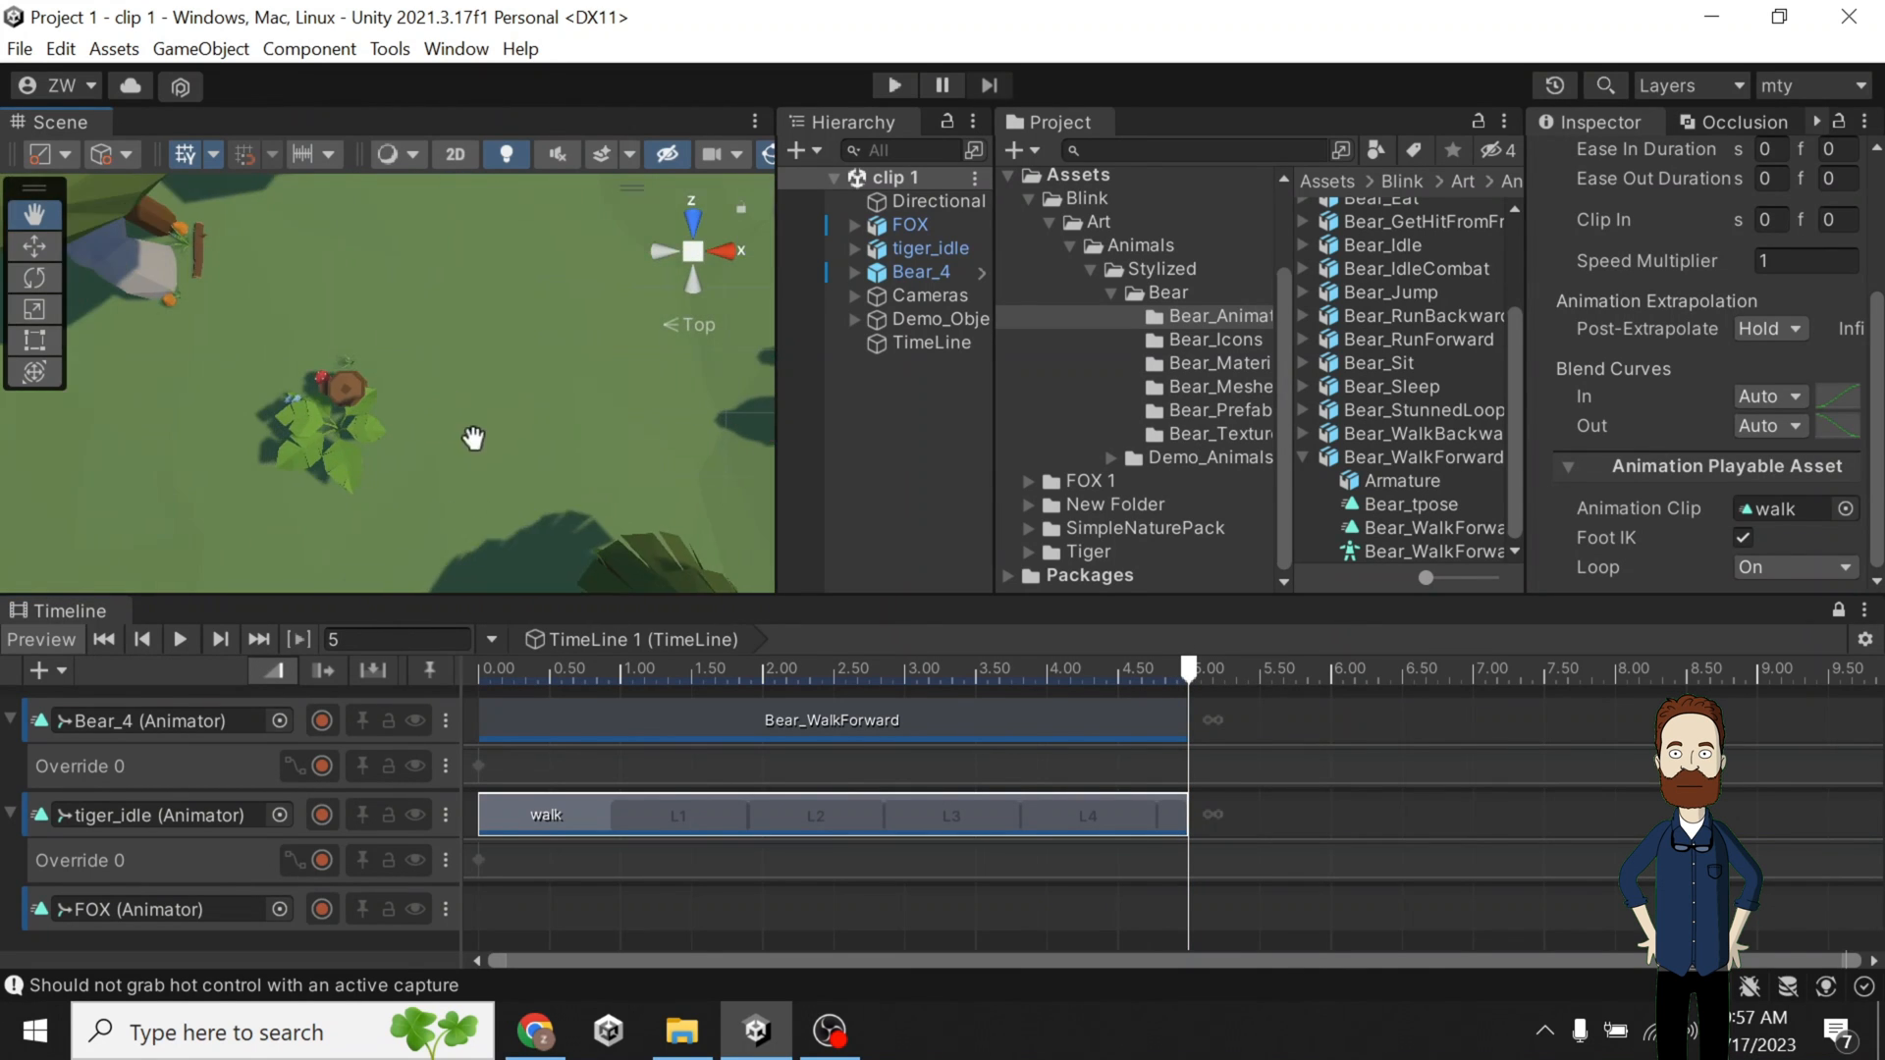
{"action": "scroll", "coordinate": [473, 437], "scroll_direction": "down", "scroll_amount": 5}
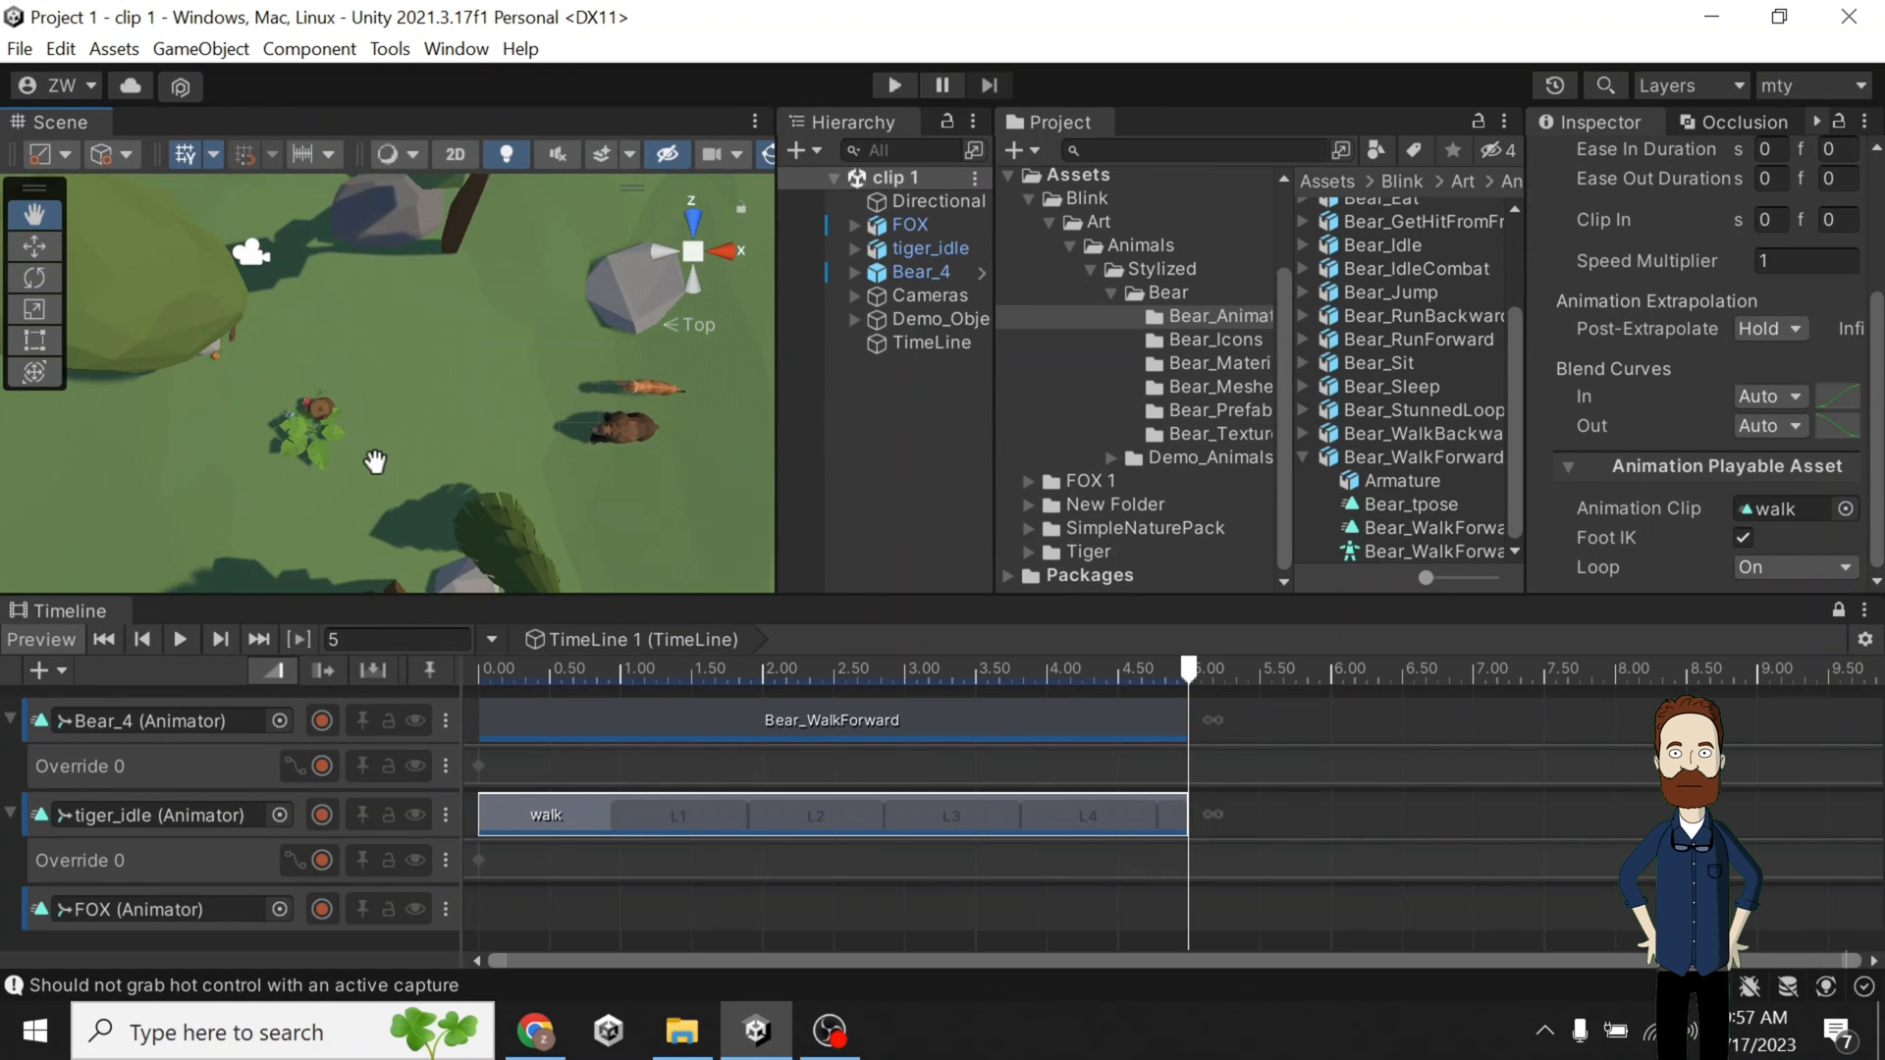
{"action": "left_click_drag", "start_coordinate": [376, 460], "coordinate": [470, 379]}
{"action": "scroll", "coordinate": [577, 399], "scroll_direction": "down", "scroll_amount": 1}
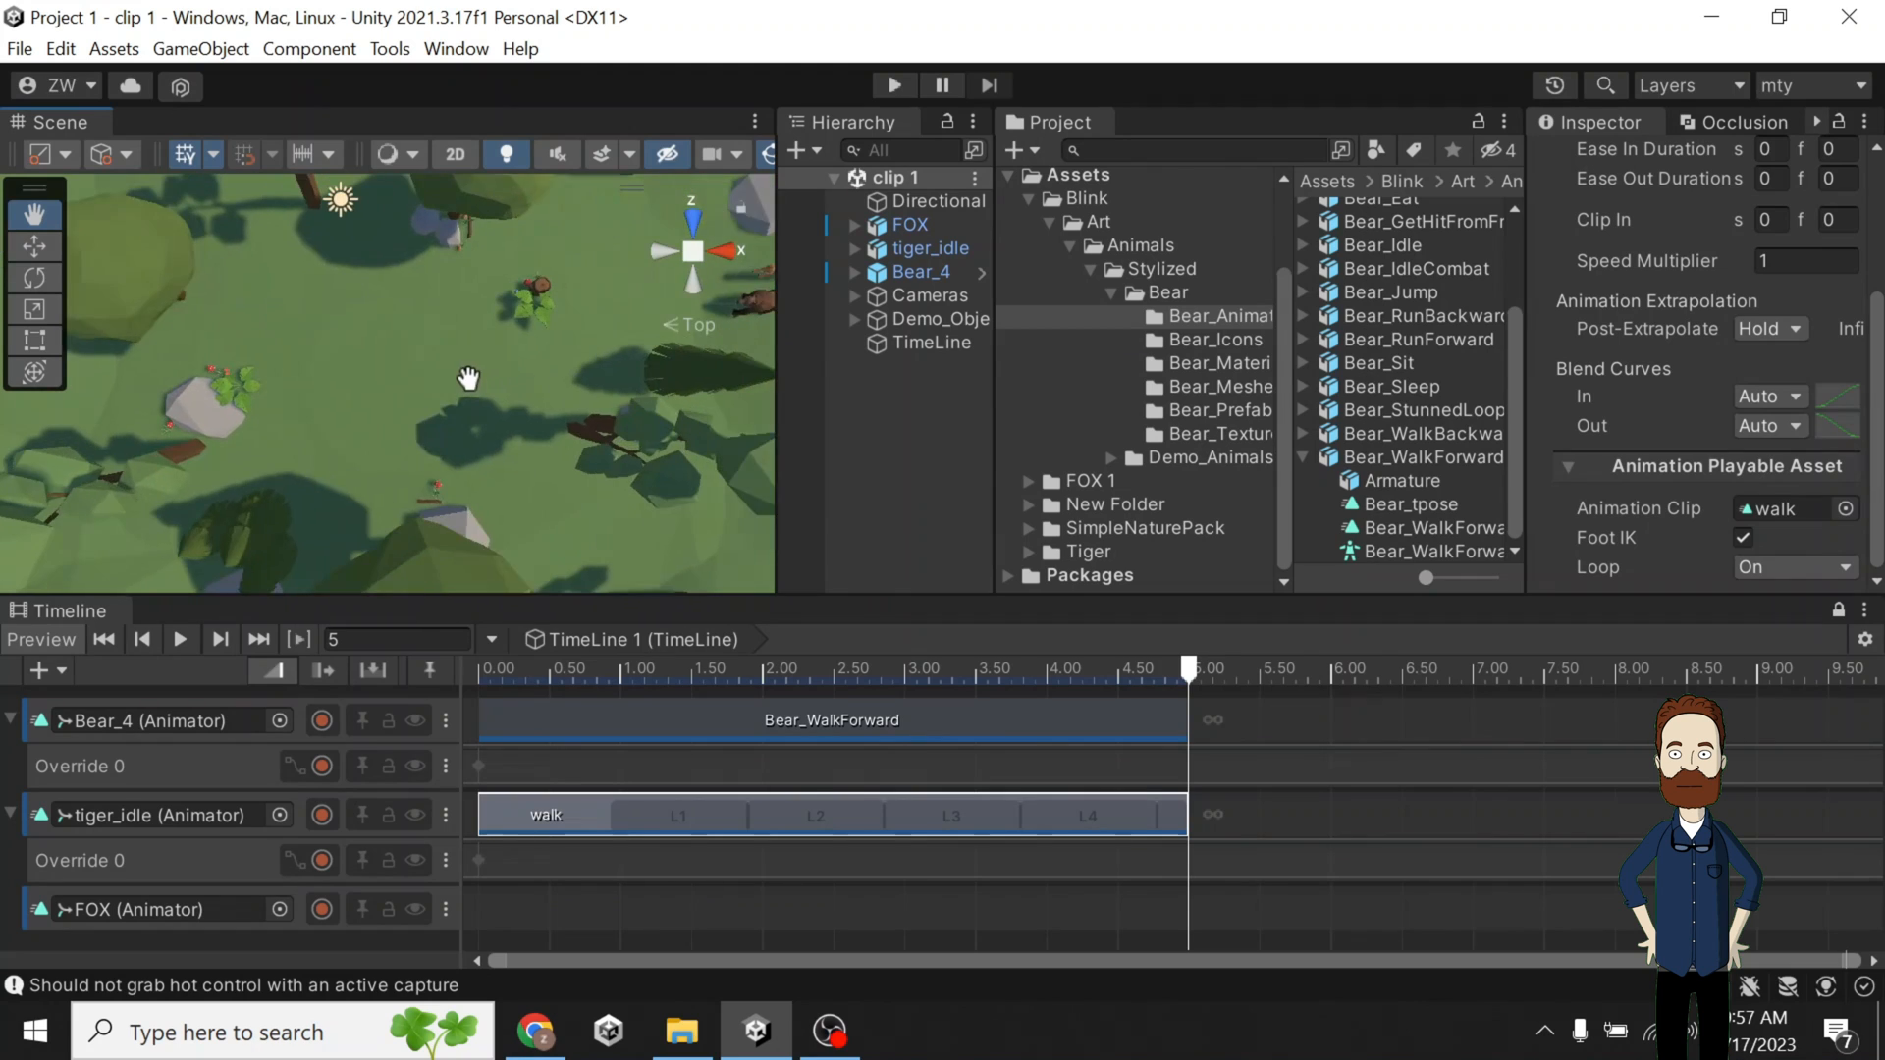
{"action": "scroll", "coordinate": [468, 378], "scroll_direction": "down", "scroll_amount": 1}
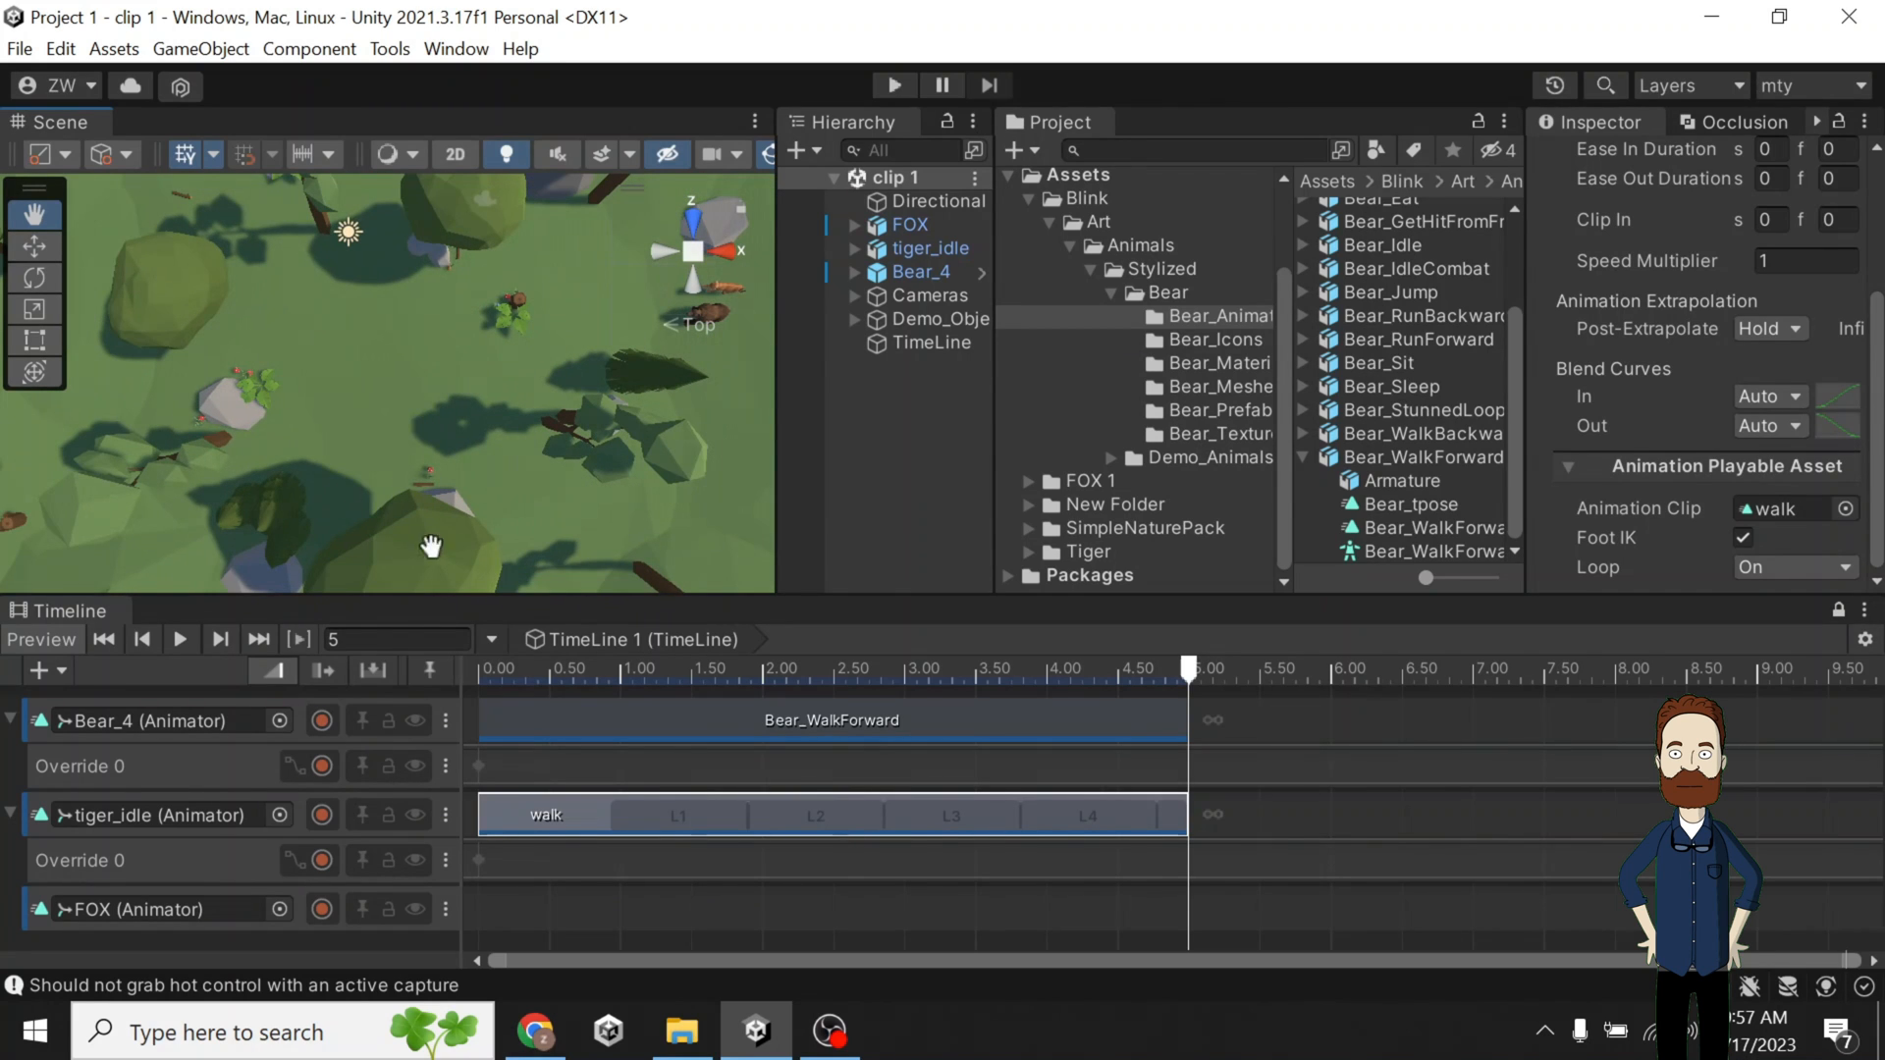
{"action": "left_click", "coordinate": [321, 766]}
{"action": "left_click", "coordinate": [321, 861]}
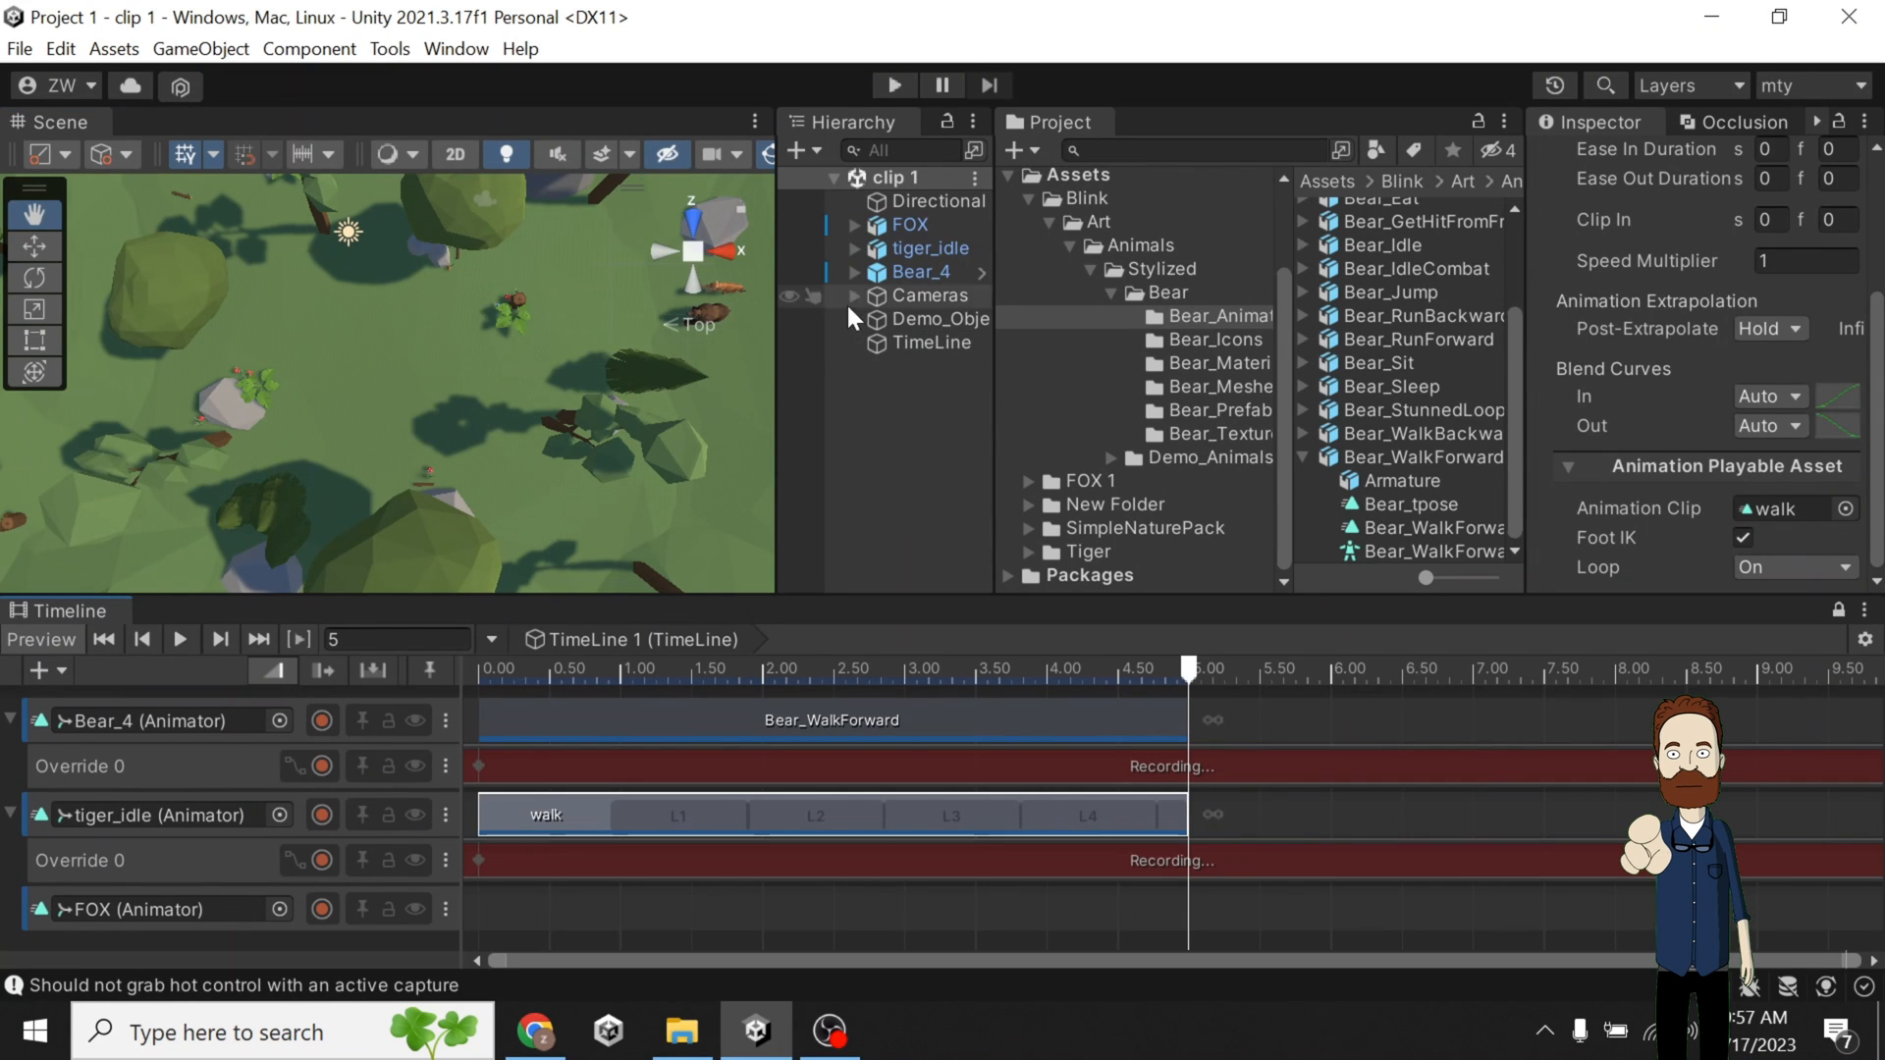
Move Bear_4 and tiger_idle together forward across the clearing to record their end position at 5 seconds.
{"action": "left_click", "coordinate": [900, 272]}
{"action": "left_click", "coordinate": [901, 250], "text": "ctrl"}
{"action": "scroll", "coordinate": [492, 324], "scroll_direction": "down", "scroll_amount": 7}
{"action": "key", "text": "w"}
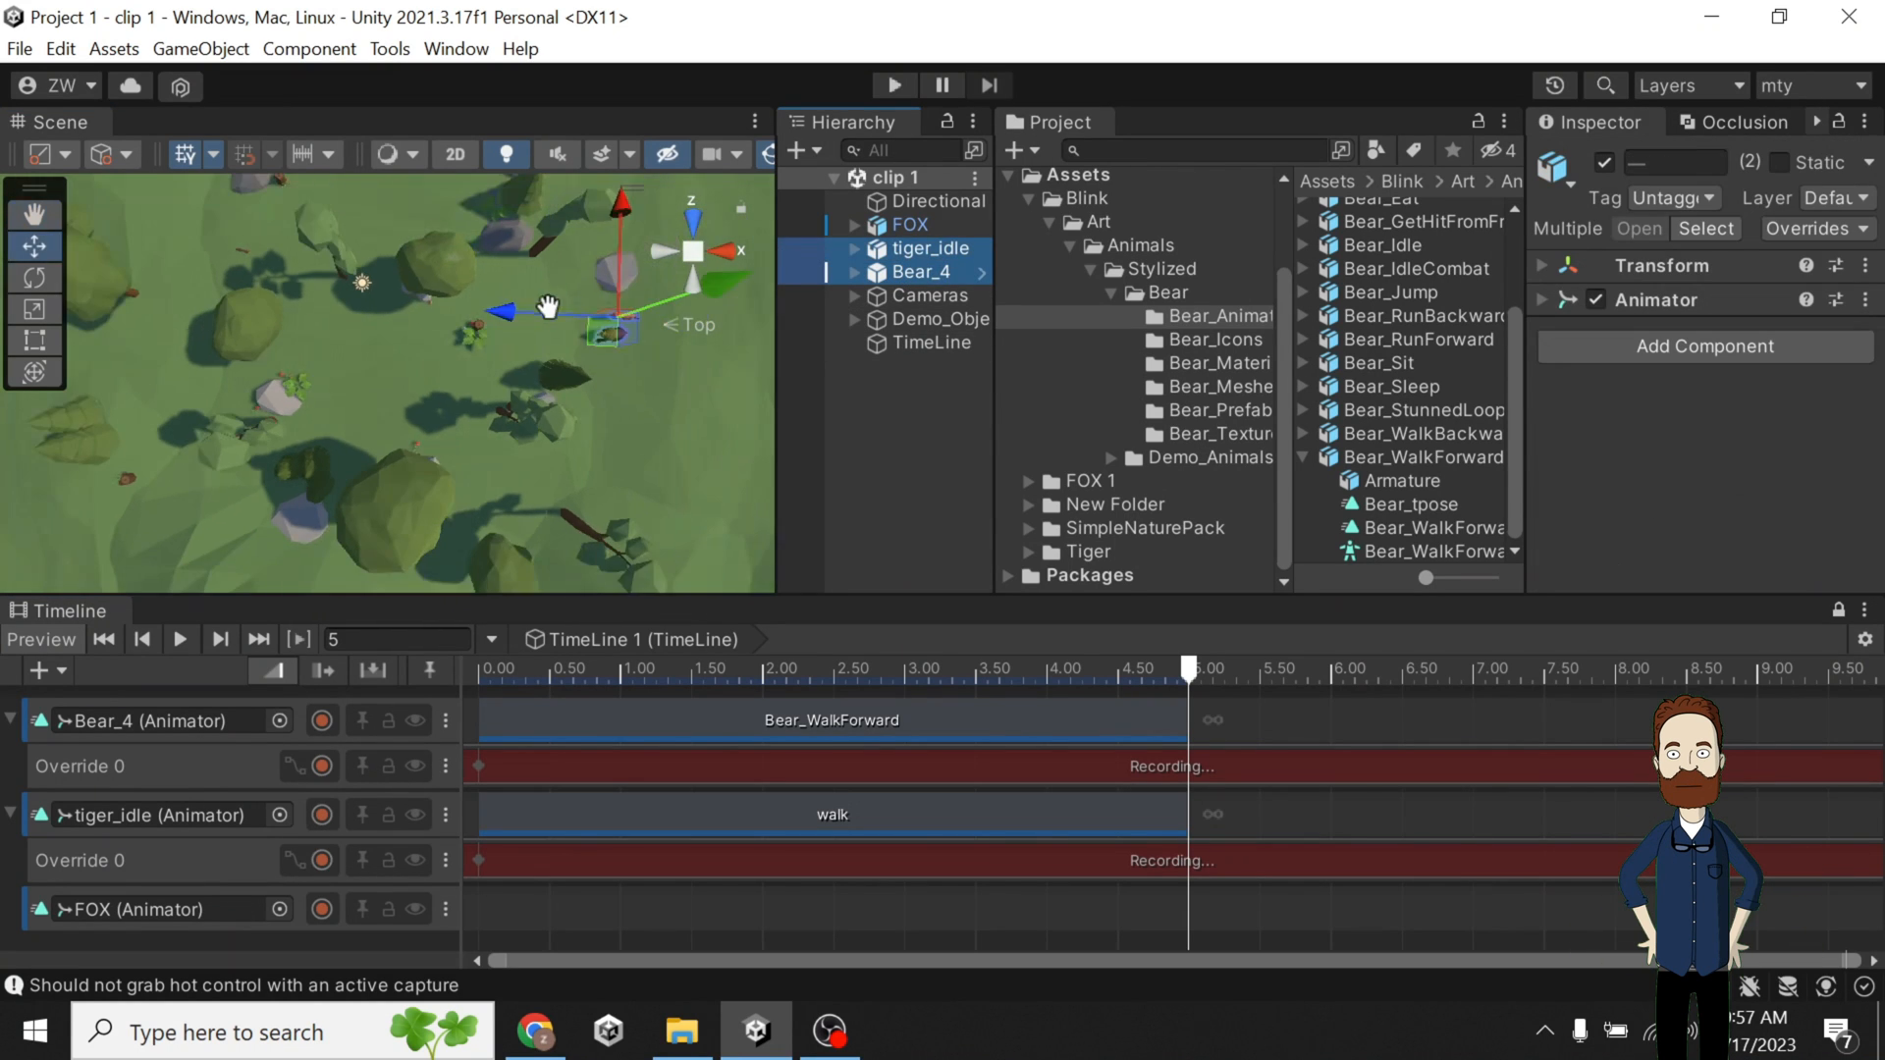
{"action": "scroll", "coordinate": [597, 306], "scroll_direction": "down", "scroll_amount": 2}
{"action": "left_click_drag", "start_coordinate": [479, 325], "coordinate": [214, 332]}
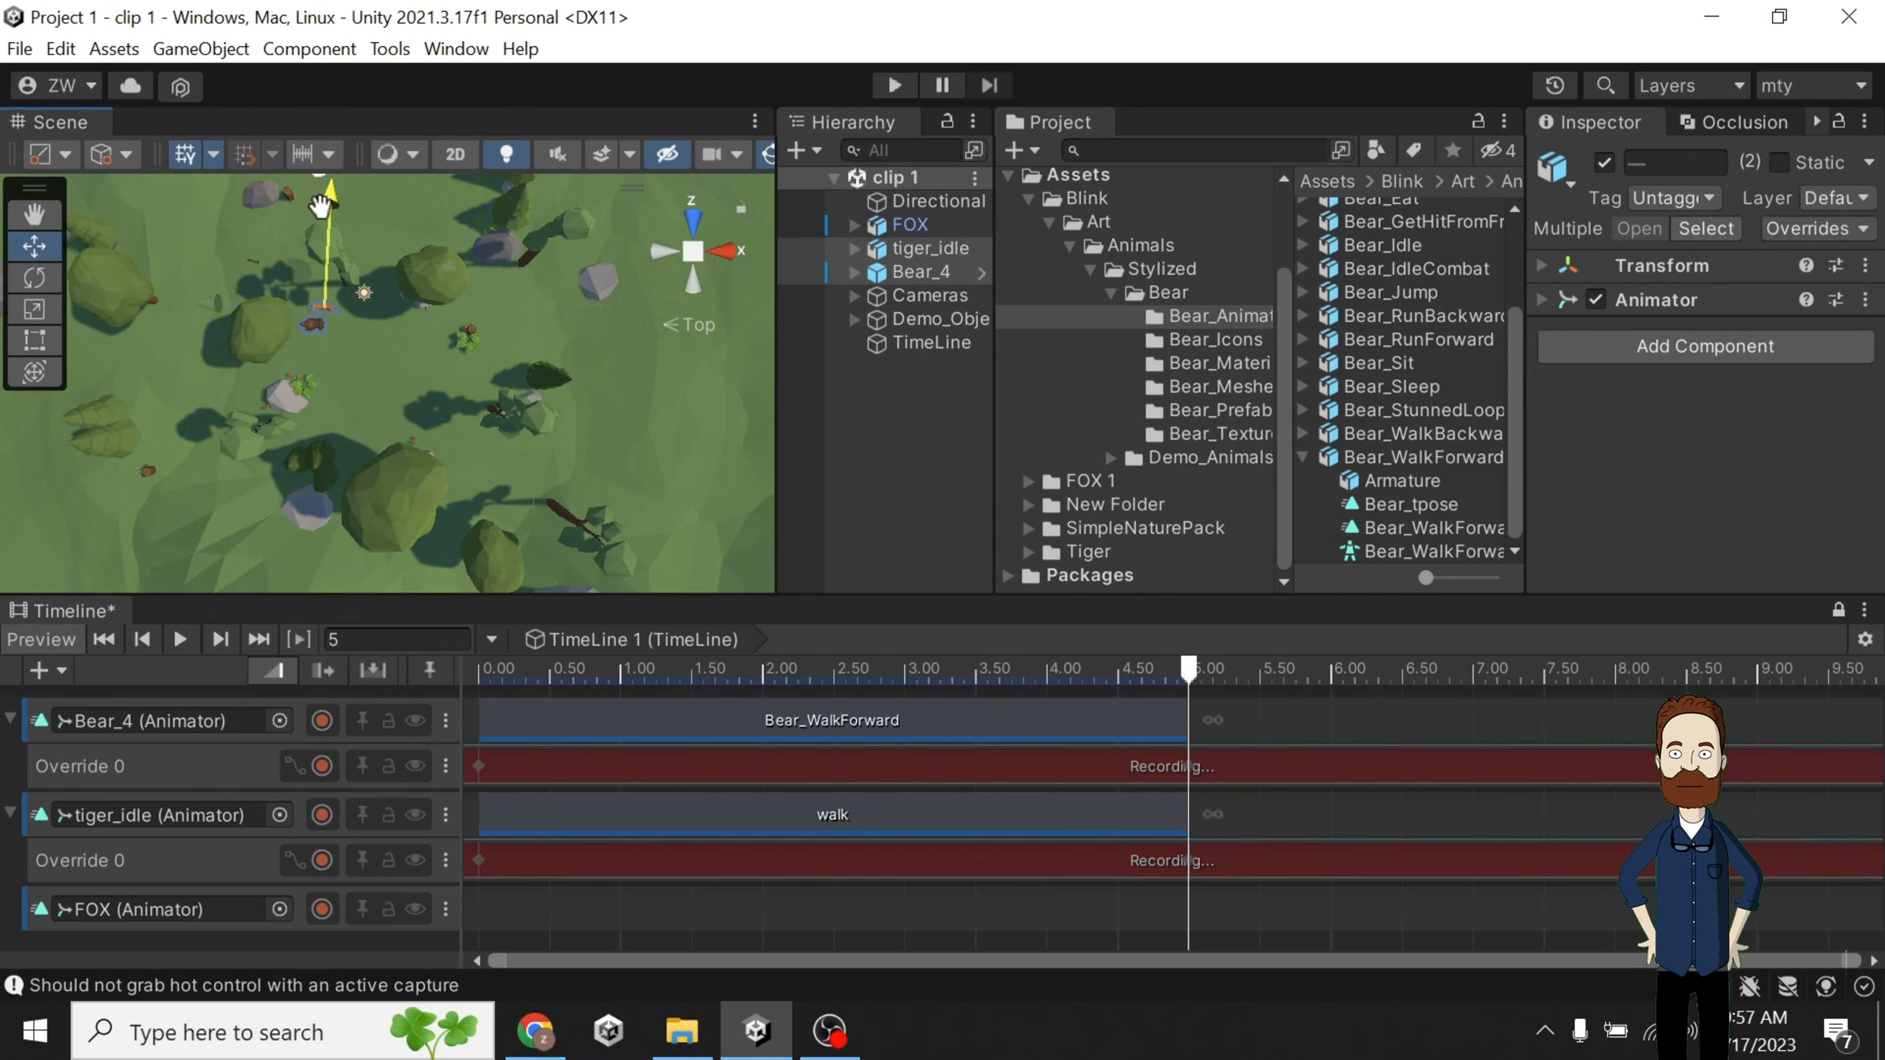
Check the moved animals from the back view, return the playhead to 0 and stop recording on both override tracks.
{"action": "key", "text": "f"}
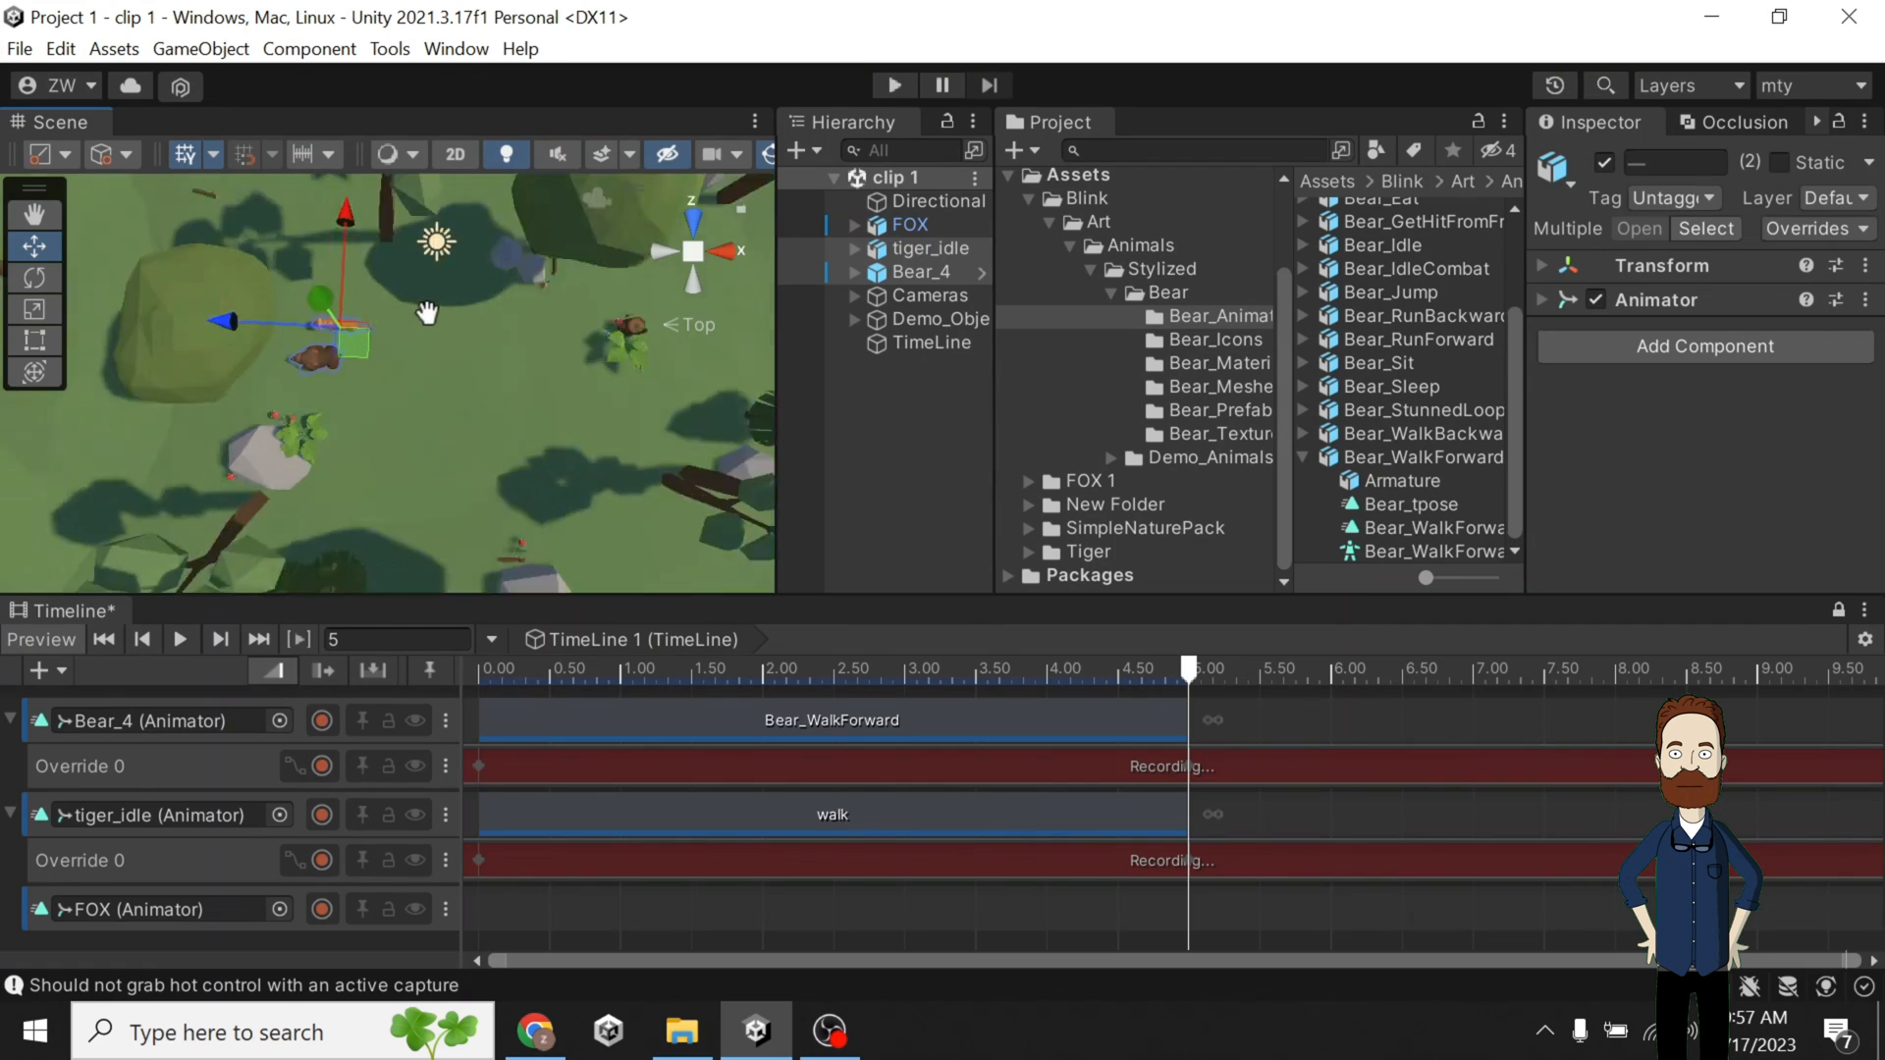
{"action": "left_click", "coordinate": [695, 282]}
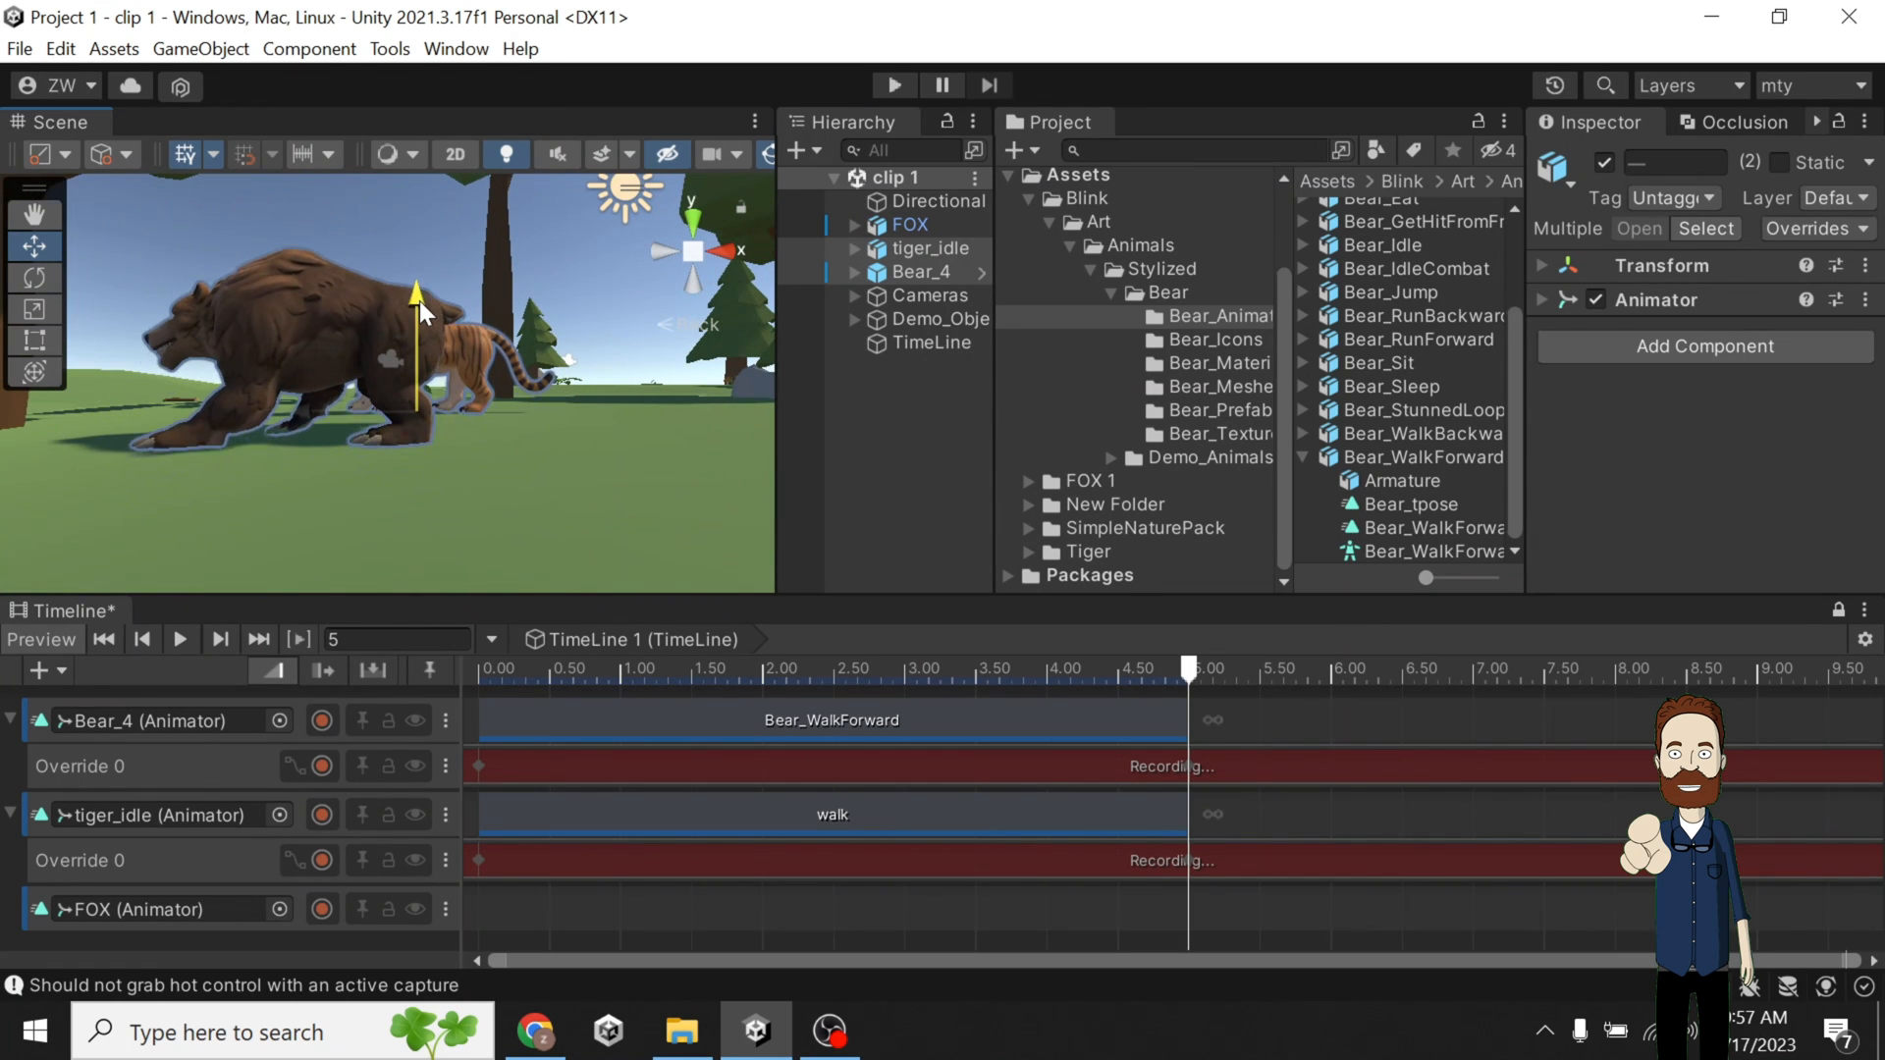
{"action": "scroll", "coordinate": [421, 300], "scroll_direction": "down", "scroll_amount": 3}
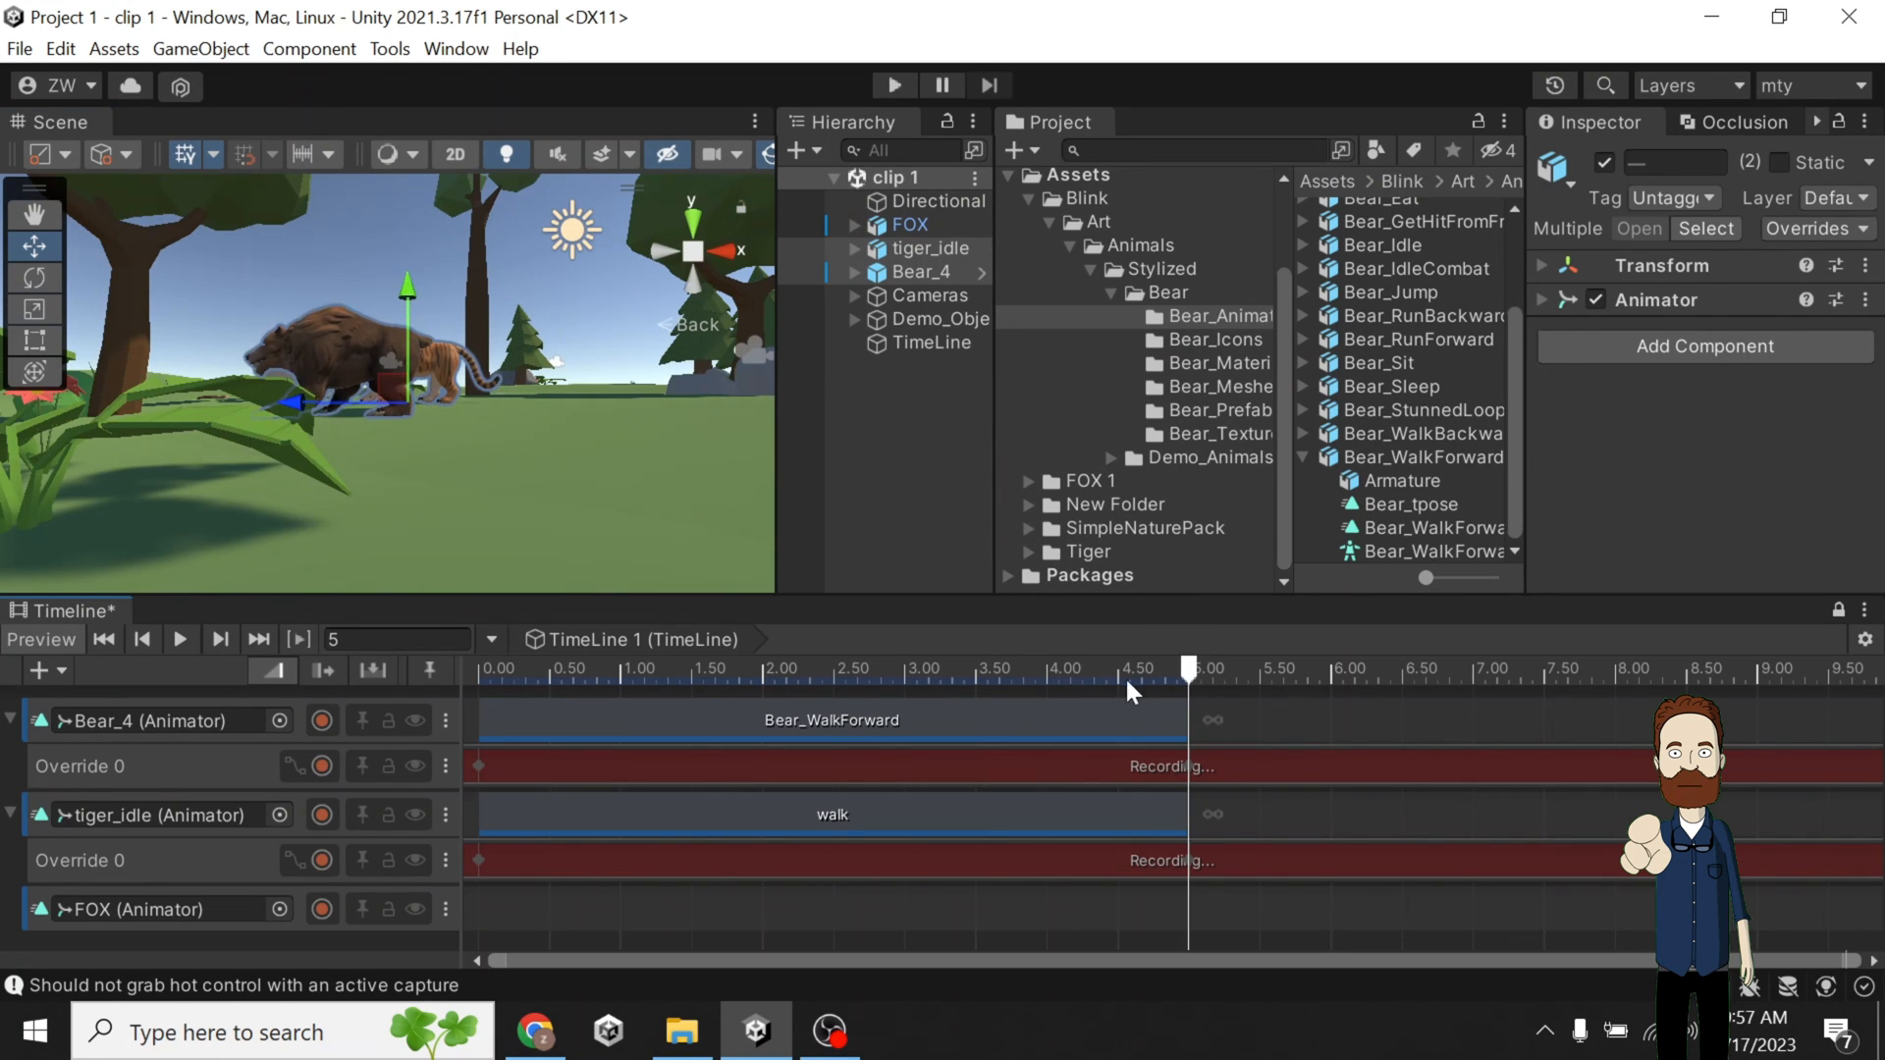
{"action": "left_click_drag", "start_coordinate": [1126, 681], "coordinate": [343, 780]}
{"action": "left_click", "coordinate": [322, 766]}
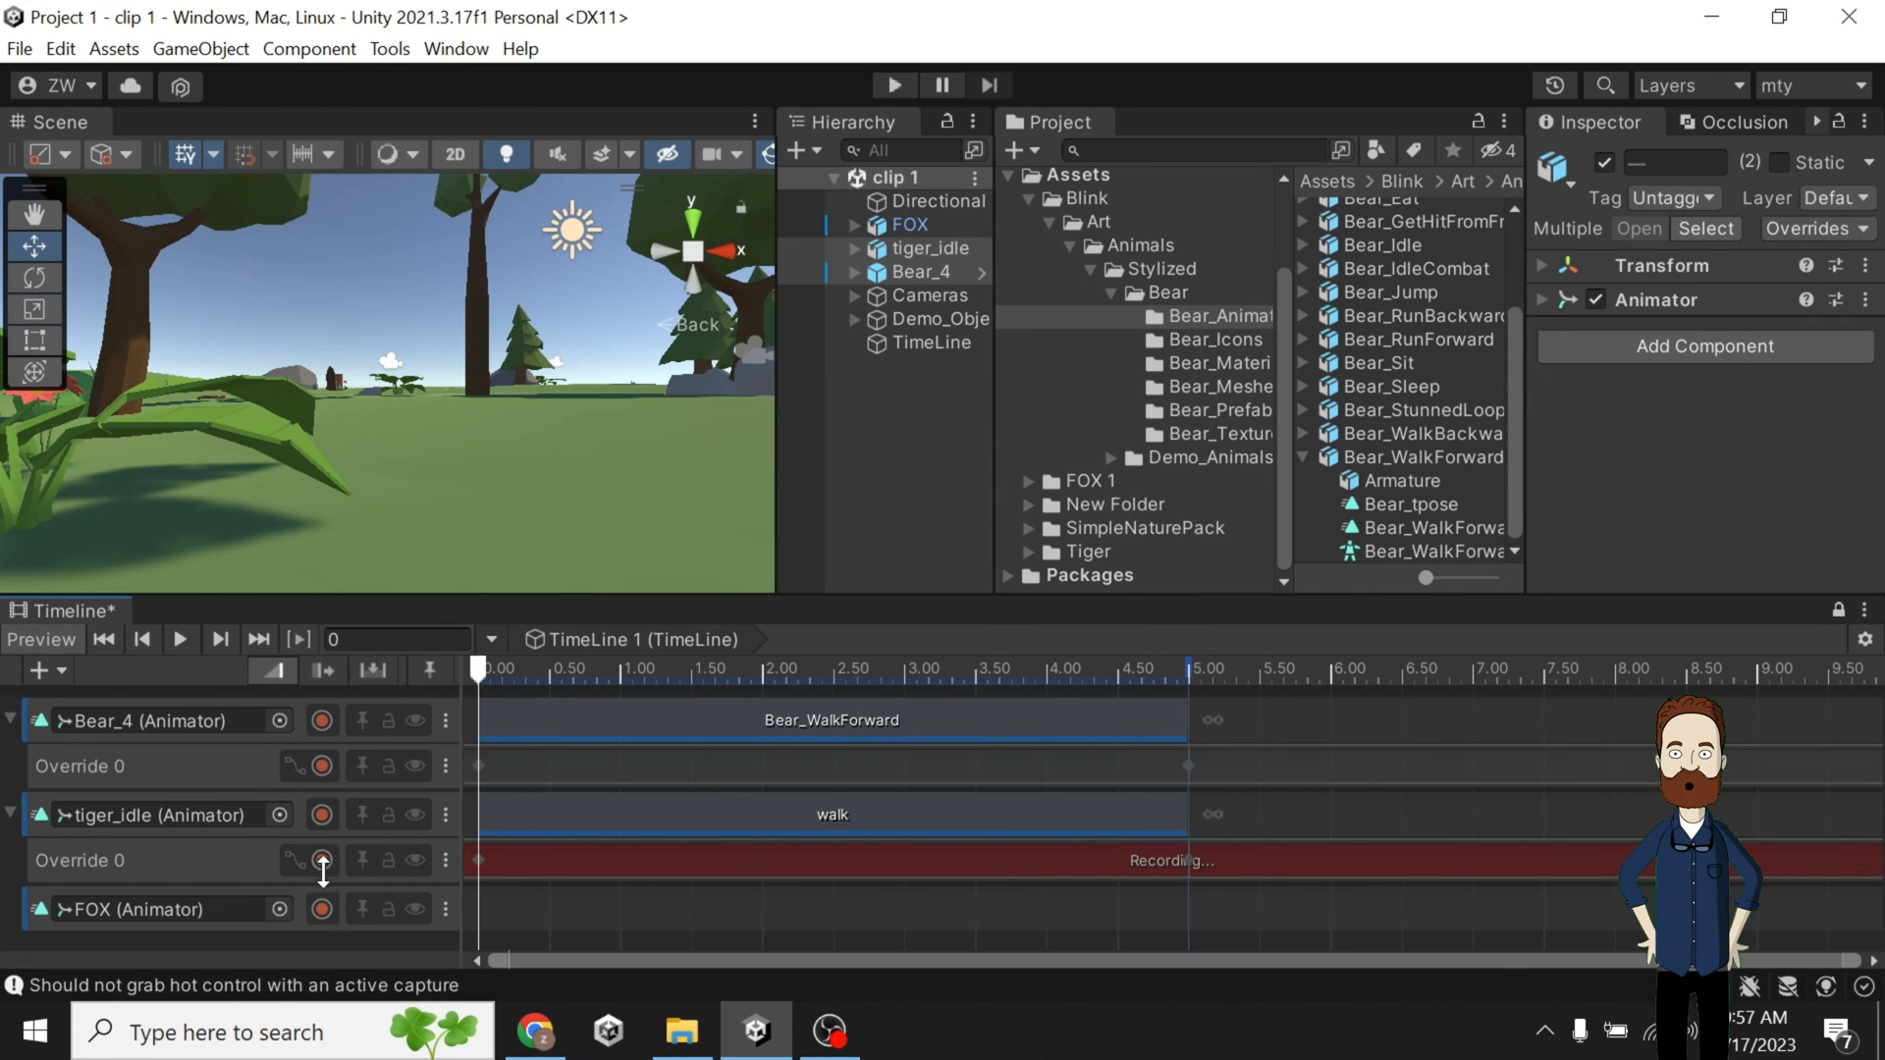
{"action": "left_click", "coordinate": [322, 860]}
Inspect the clearing from the back and from above for obstacles along the animals' walking path.
{"action": "left_click_drag", "start_coordinate": [562, 397], "coordinate": [467, 475]}
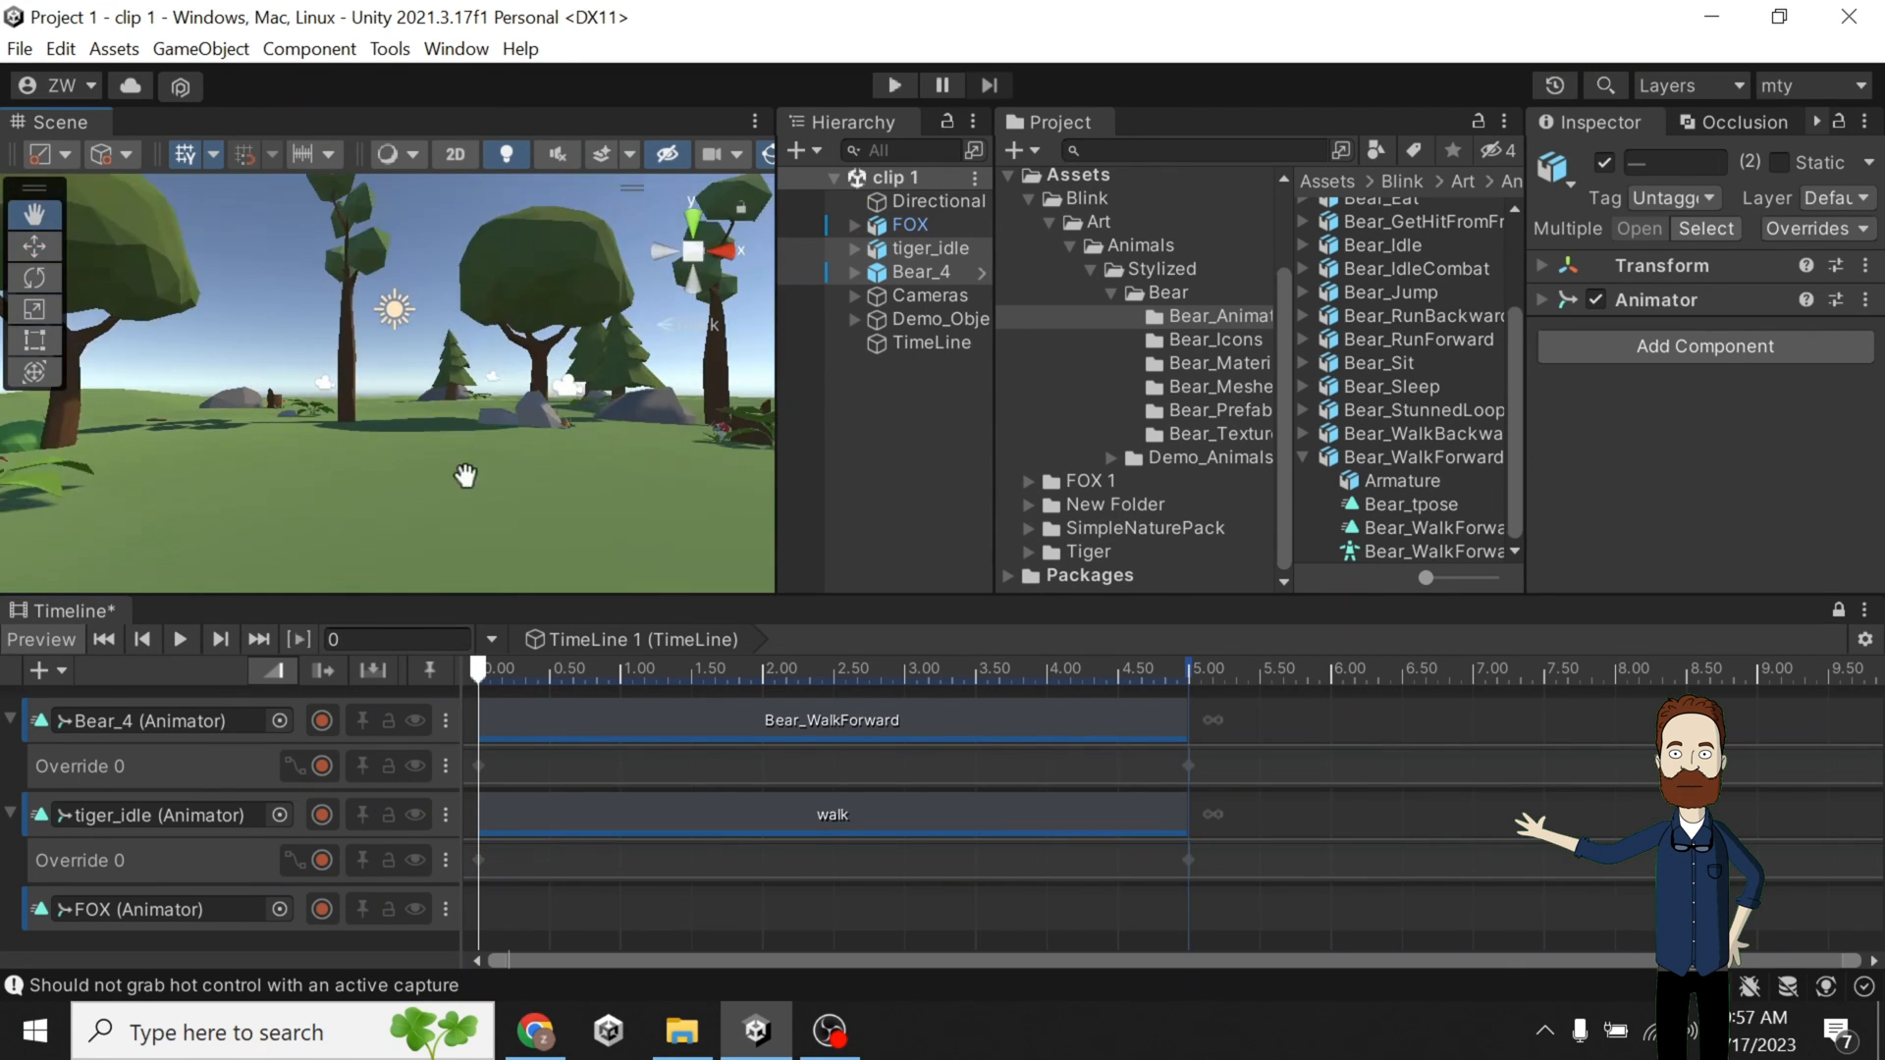
{"action": "scroll", "coordinate": [467, 475], "scroll_direction": "down", "scroll_amount": 3}
{"action": "left_click_drag", "start_coordinate": [550, 422], "coordinate": [461, 501]}
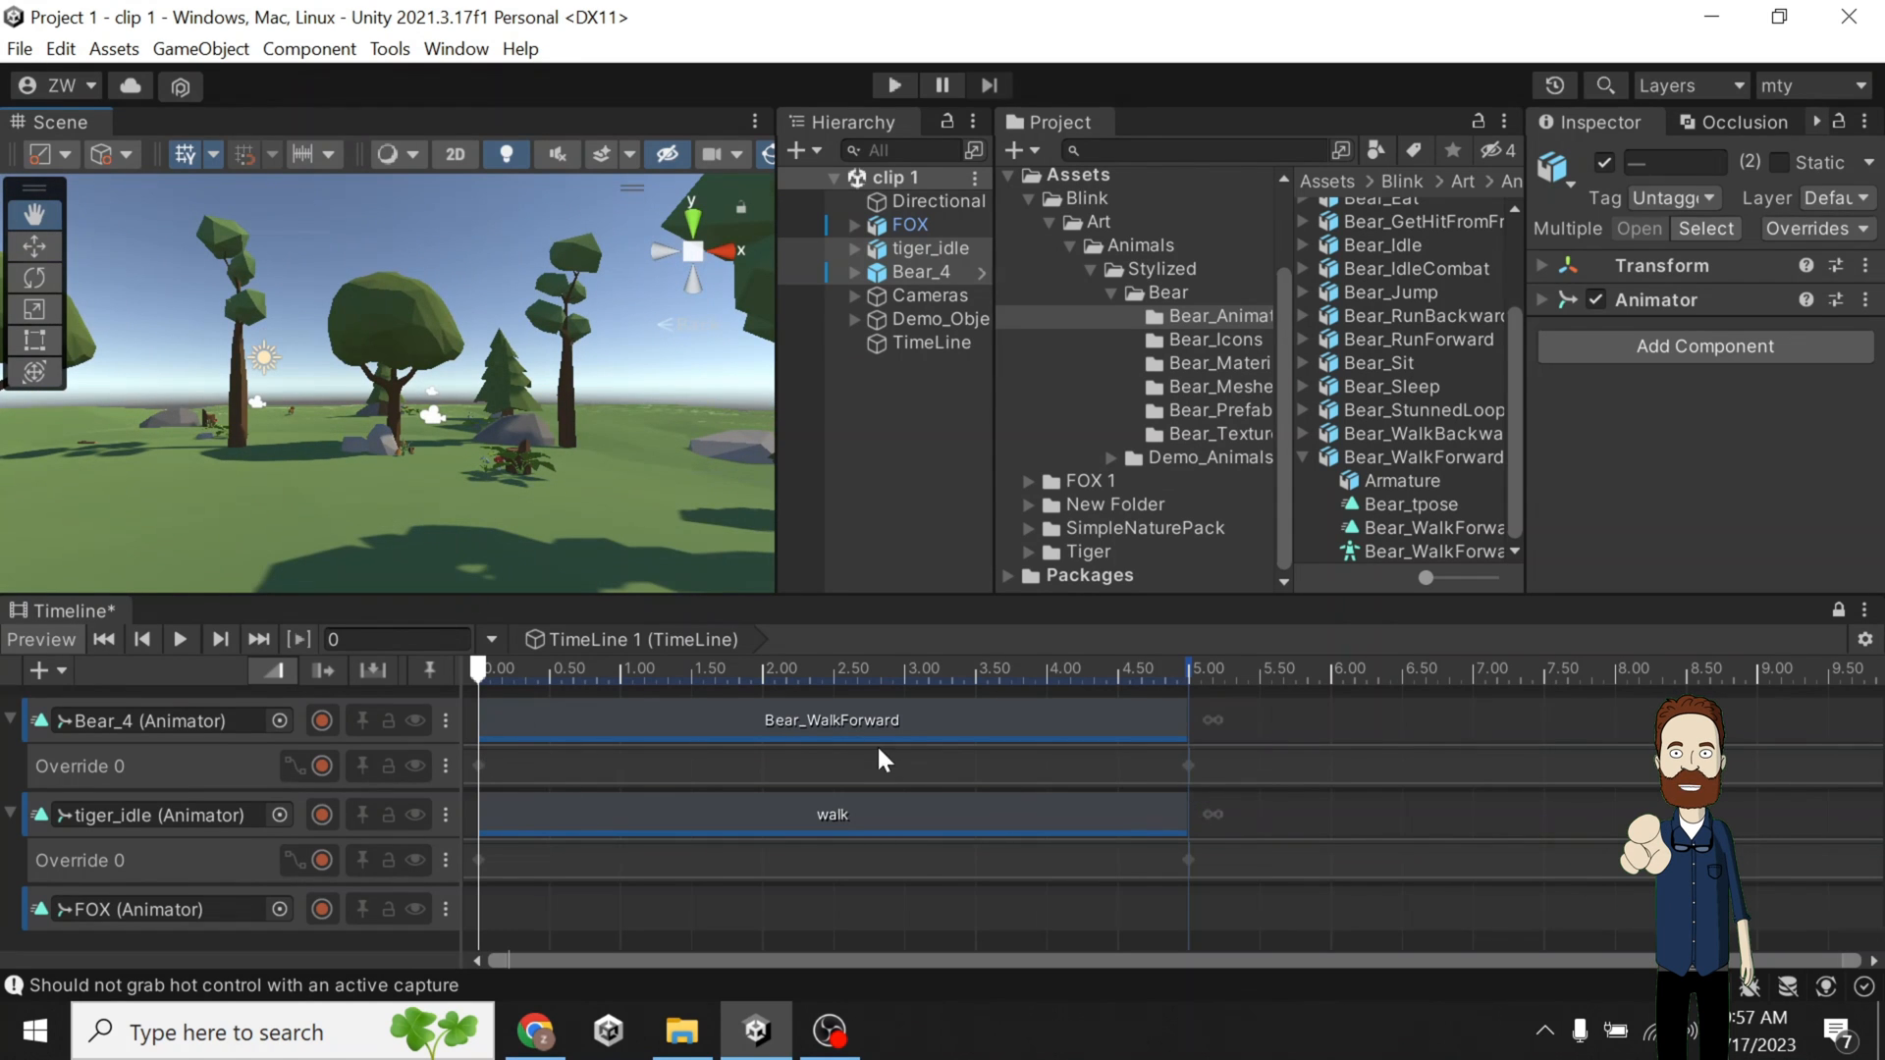
{"action": "scroll", "coordinate": [520, 422], "scroll_direction": "down", "scroll_amount": 3}
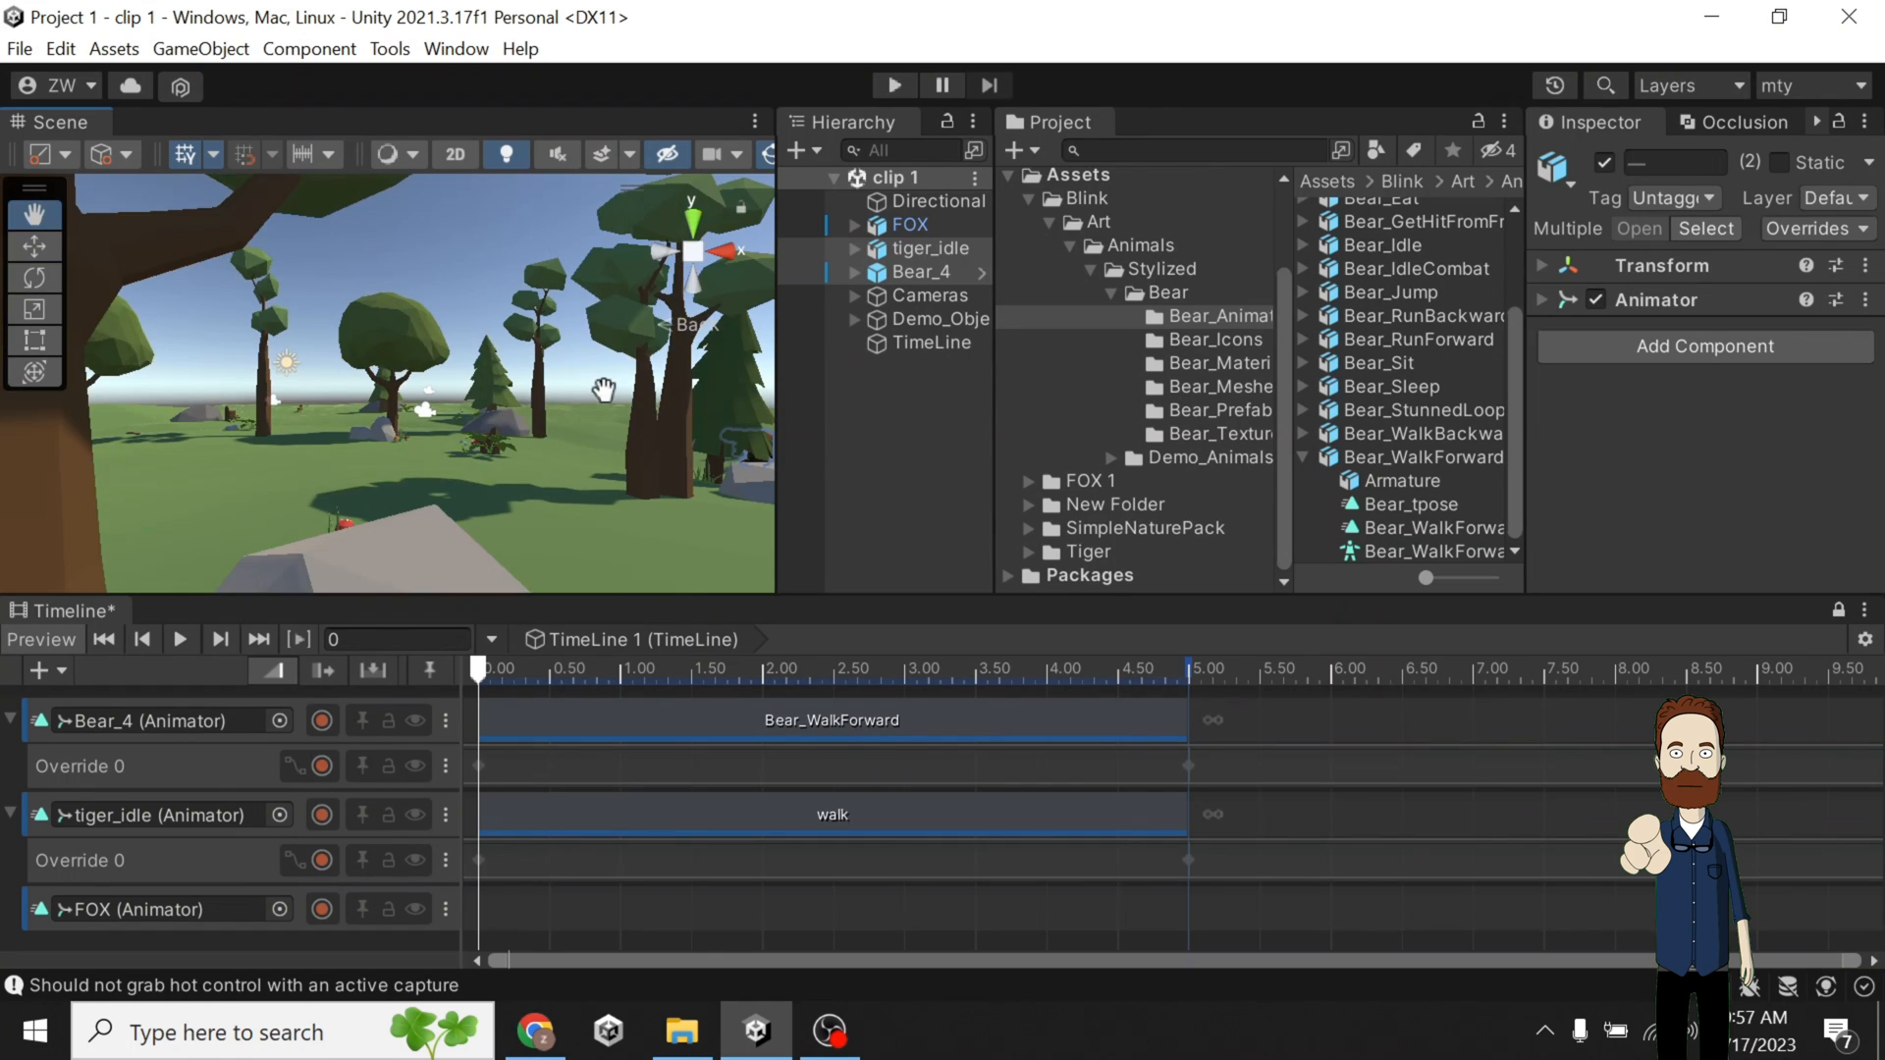
{"action": "left_click_drag", "start_coordinate": [602, 391], "coordinate": [510, 450]}
{"action": "scroll", "coordinate": [508, 457], "scroll_direction": "down", "scroll_amount": 3}
{"action": "scroll", "coordinate": [507, 459], "scroll_direction": "up", "scroll_amount": 3}
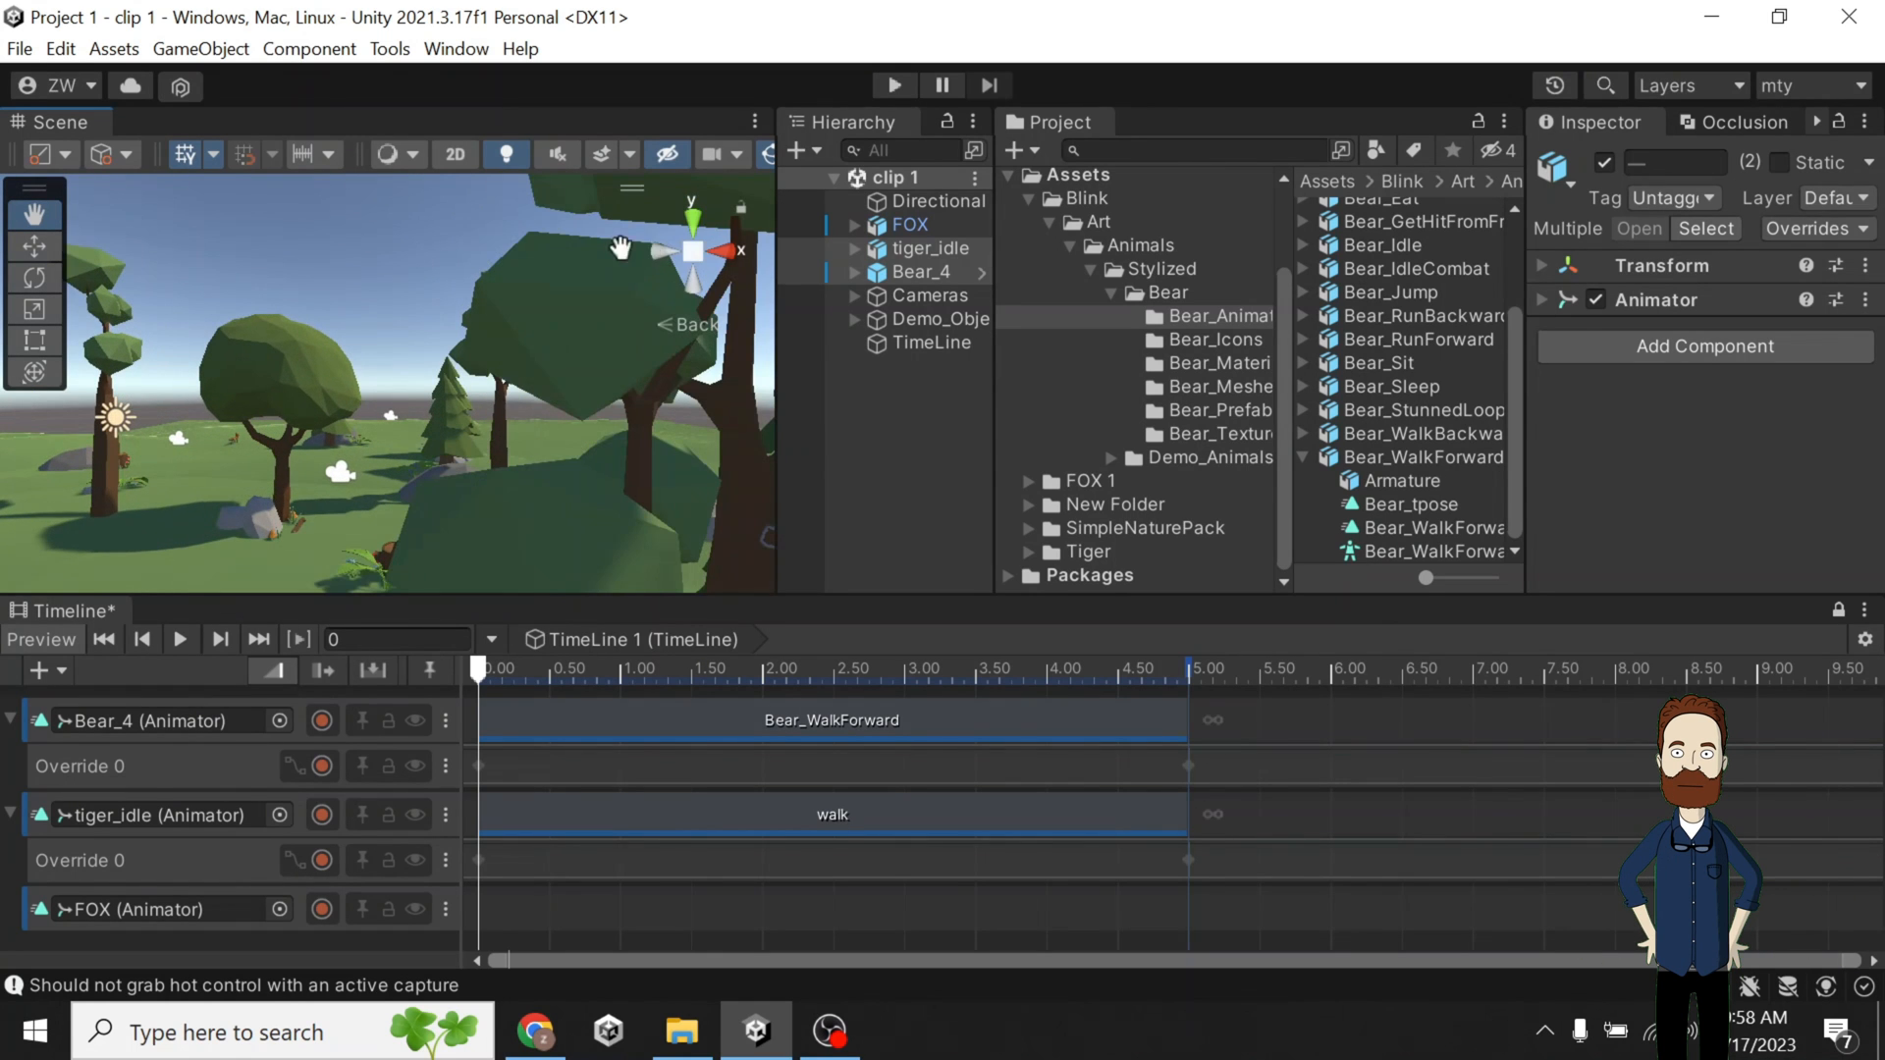
{"action": "left_click", "coordinate": [662, 252]}
{"action": "left_click", "coordinate": [660, 253]}
{"action": "left_click", "coordinate": [692, 220]}
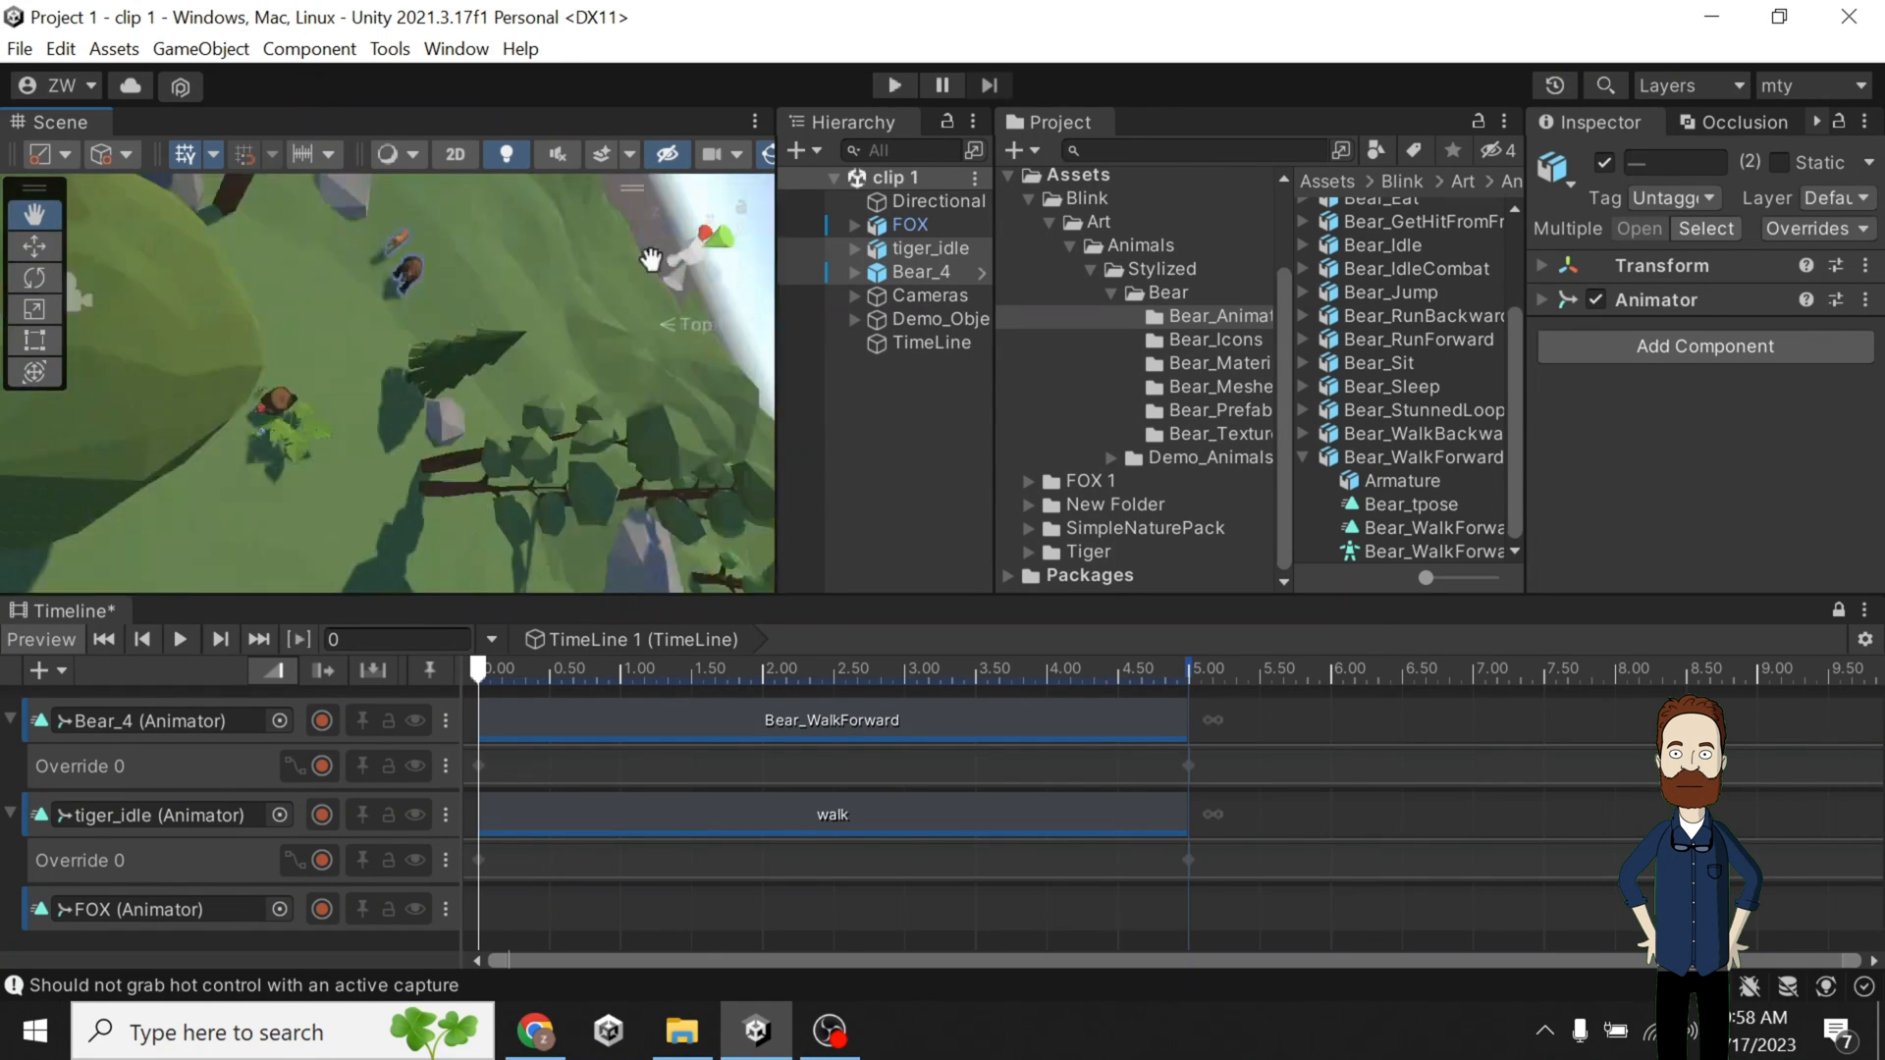
Delete the tree stump, the plants around it and the leftover grass from the animals' walking path.
{"action": "left_click_drag", "start_coordinate": [480, 404], "coordinate": [475, 433]}
{"action": "left_click", "coordinate": [35, 246]}
{"action": "left_click_drag", "start_coordinate": [304, 381], "coordinate": [406, 419]}
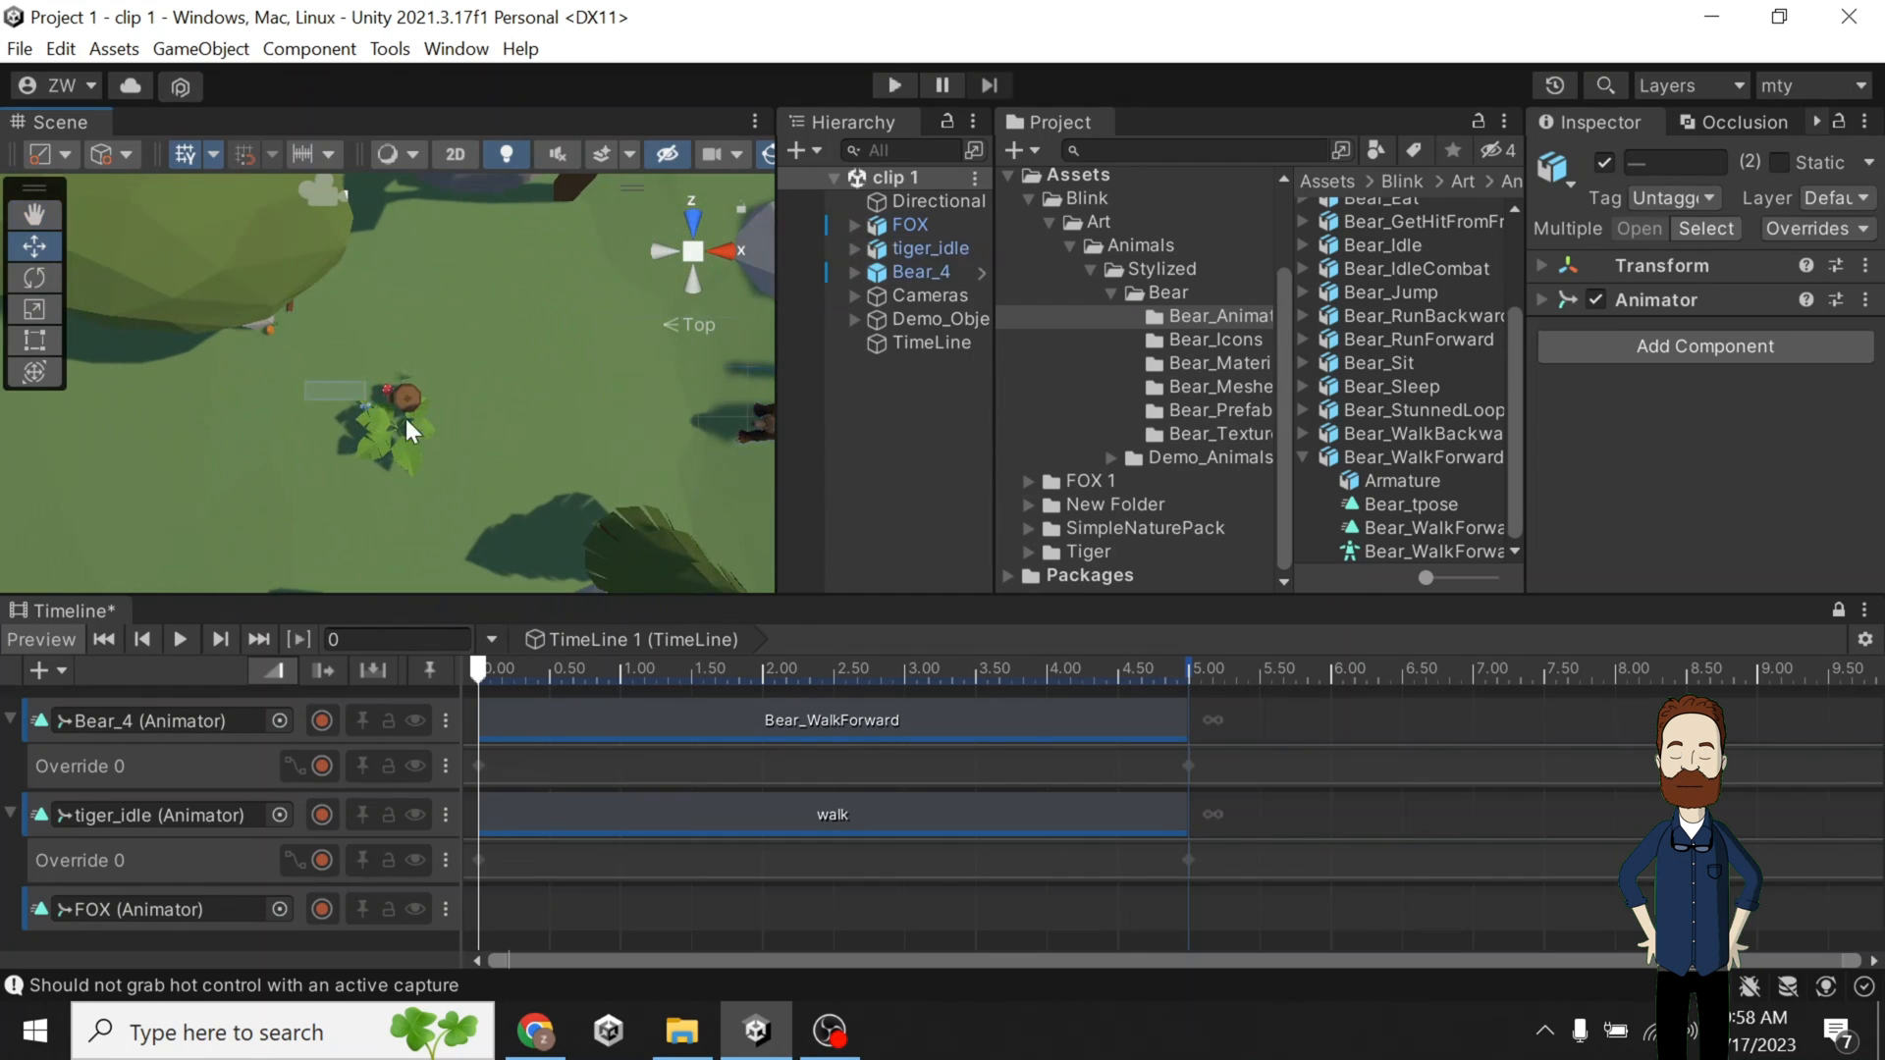
{"action": "left_click_drag", "start_coordinate": [459, 485], "coordinate": [461, 489]}
{"action": "key", "text": "Delete"}
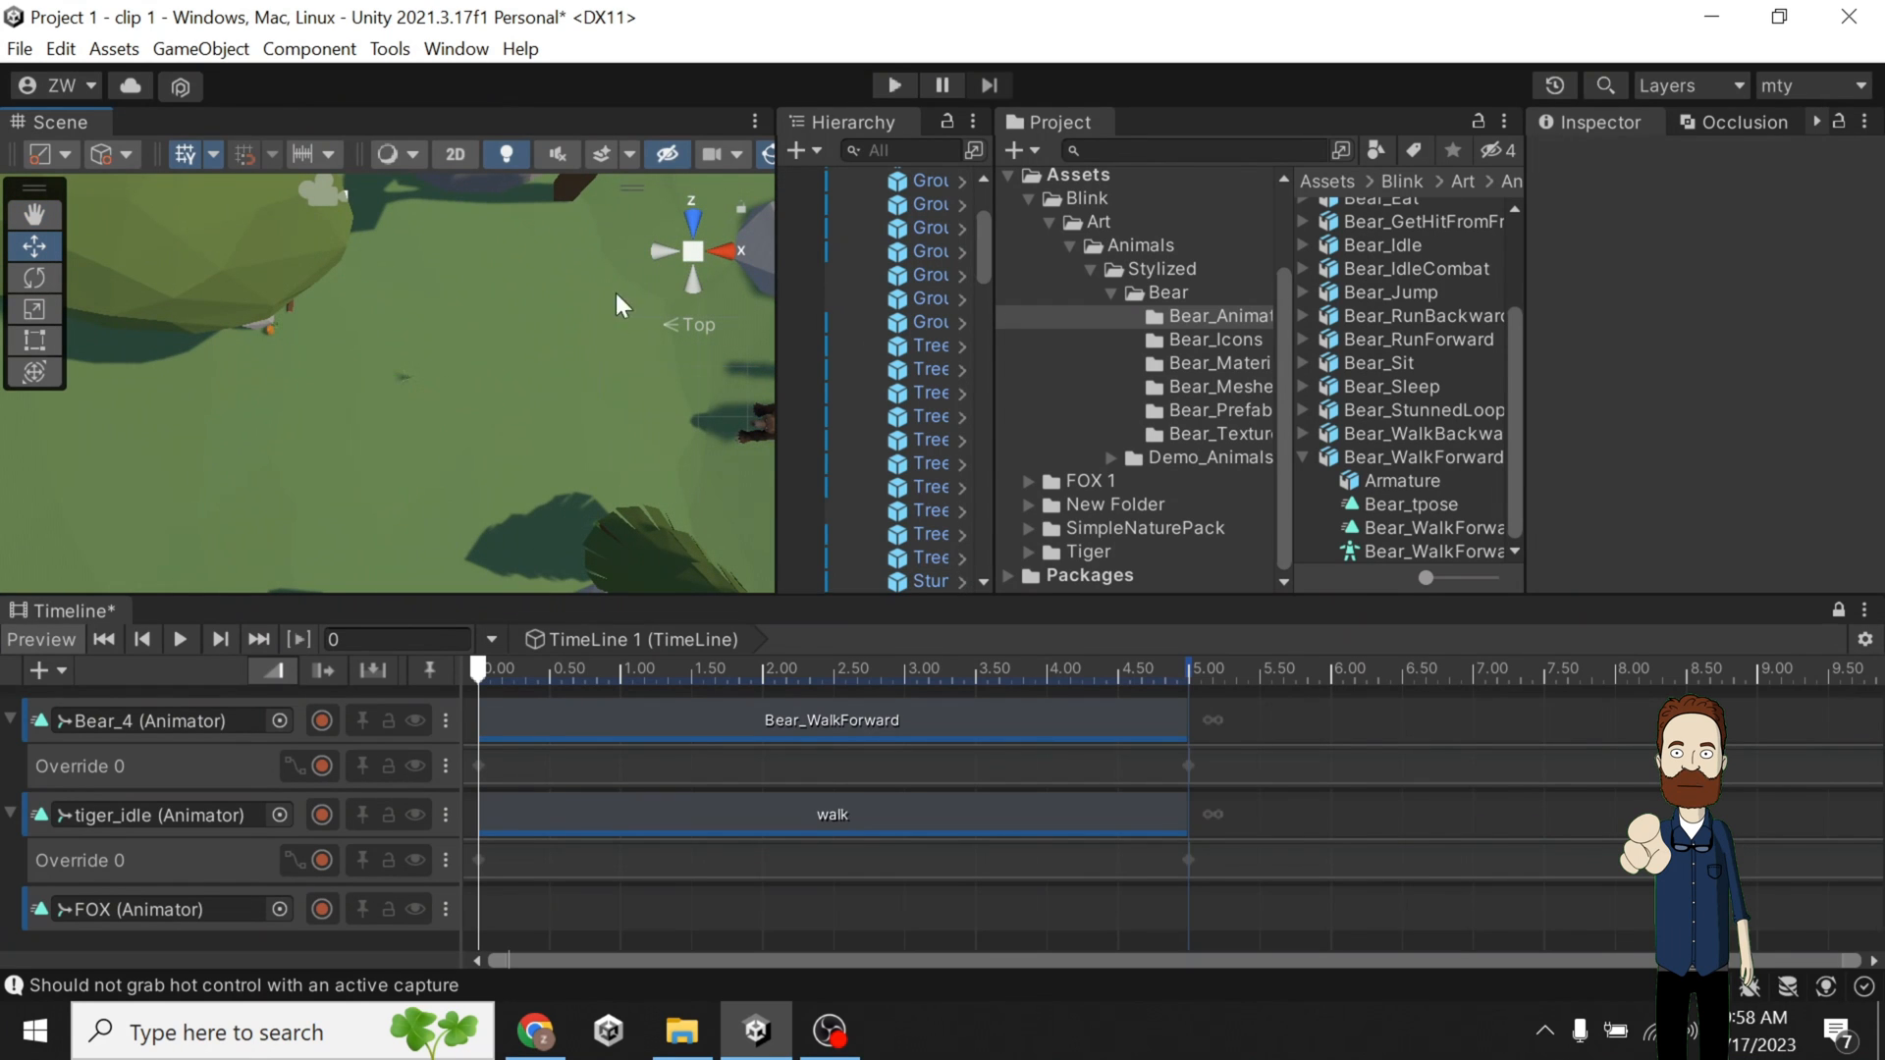
{"action": "left_click_drag", "start_coordinate": [355, 358], "coordinate": [480, 440]}
{"action": "key", "text": "Delete"}
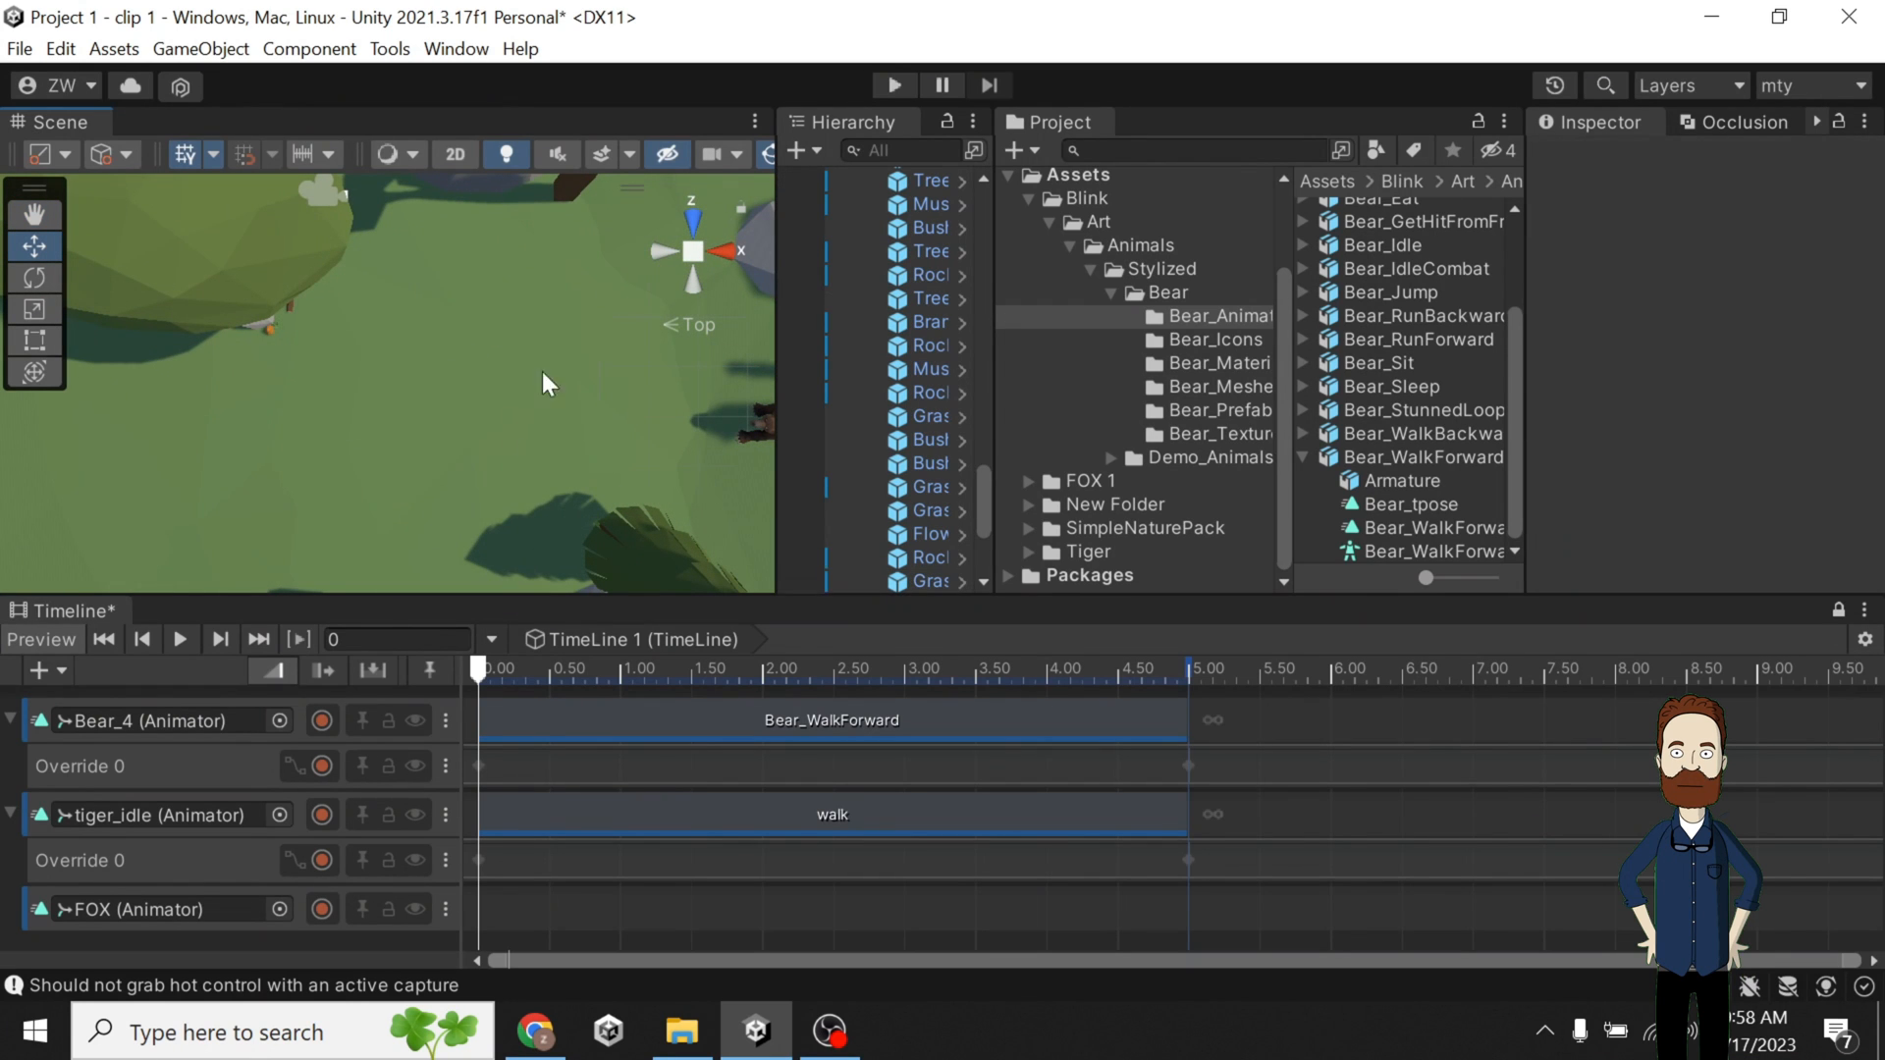
Preview the bear and tiger walking through the scene from the front view, then stop playback.
{"action": "left_click", "coordinate": [691, 218]}
{"action": "middle_click_drag", "start_coordinate": [422, 487], "coordinate": [582, 474]}
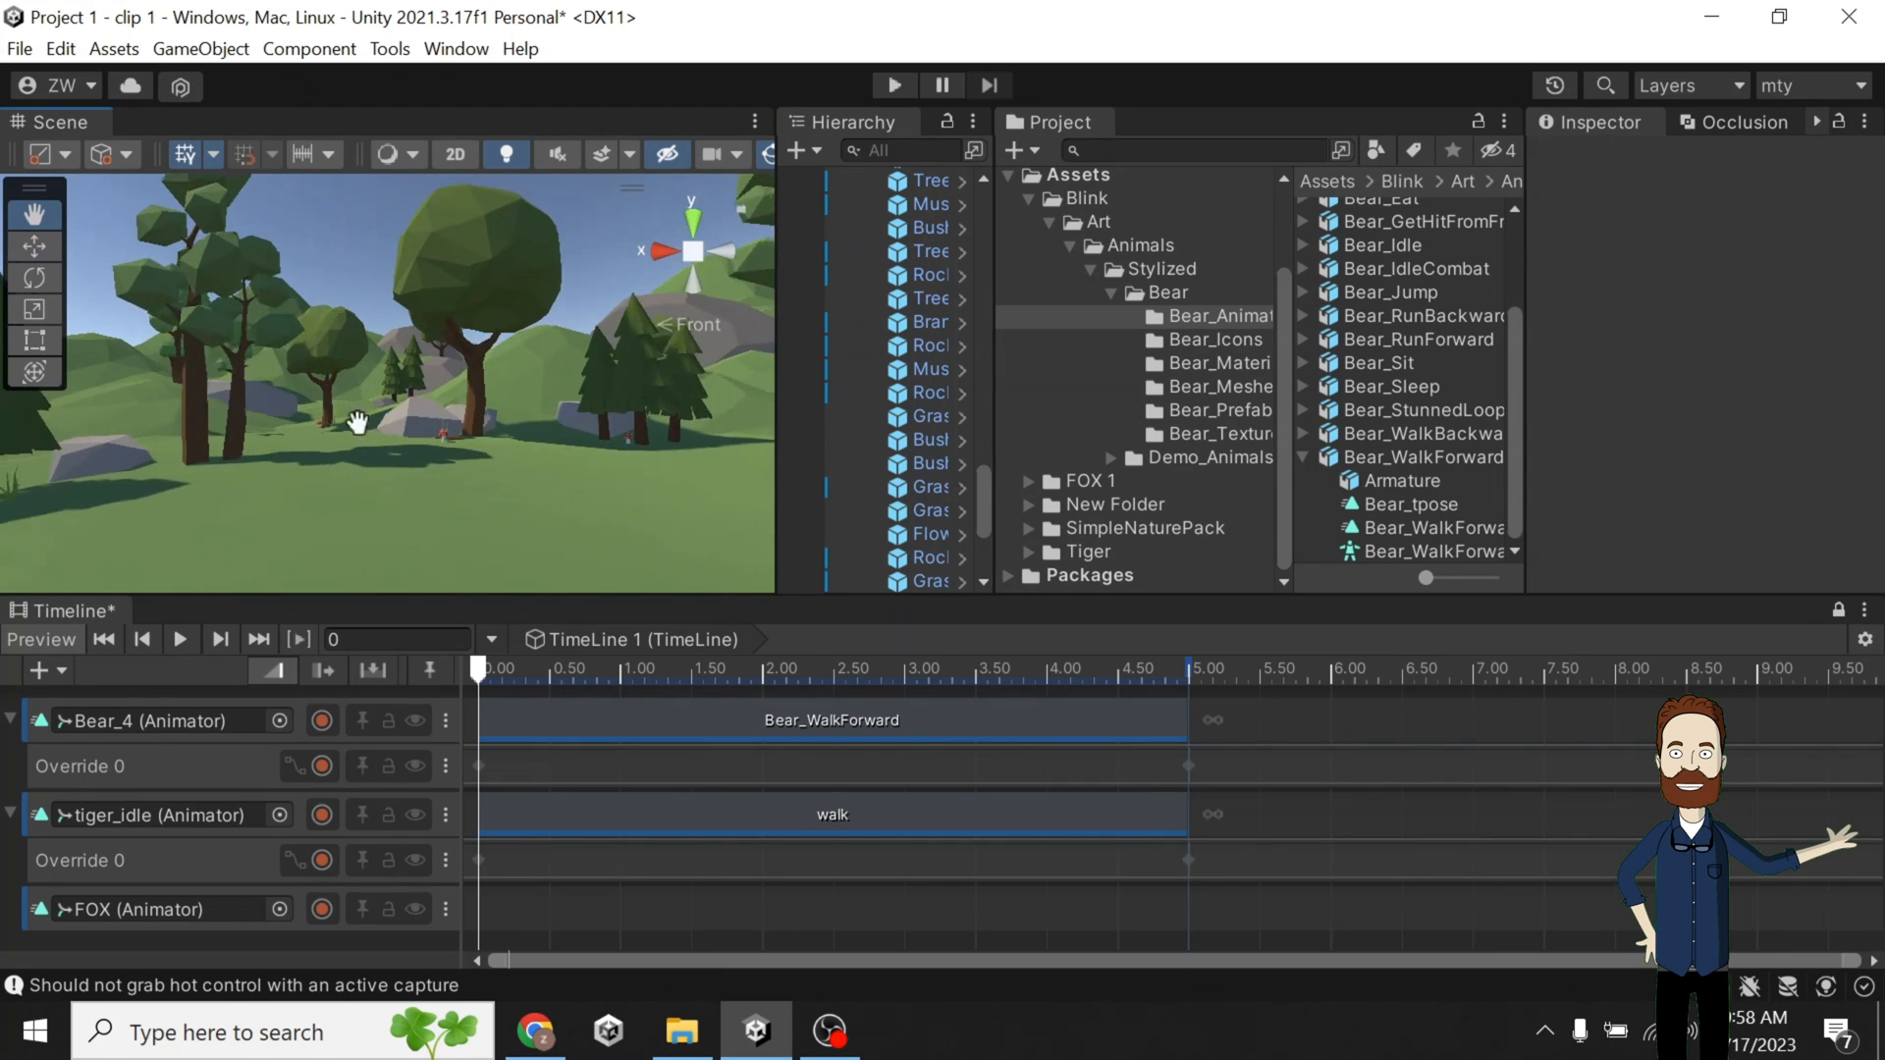
{"action": "scroll", "coordinate": [357, 422], "scroll_direction": "down", "scroll_amount": 2}
{"action": "scroll", "coordinate": [326, 457], "scroll_direction": "down", "scroll_amount": 2}
{"action": "scroll", "coordinate": [441, 465], "scroll_direction": "down", "scroll_amount": 2}
{"action": "scroll", "coordinate": [521, 513], "scroll_direction": "down", "scroll_amount": 2}
{"action": "left_click", "coordinate": [190, 641]}
{"action": "scroll", "coordinate": [644, 471], "scroll_direction": "down", "scroll_amount": 2}
{"action": "scroll", "coordinate": [582, 474], "scroll_direction": "down", "scroll_amount": 2}
{"action": "mouse_move", "coordinate": [582, 474]}
{"action": "left_mouse_down"}
{"action": "mouse_move", "coordinate": [343, 478]}
{"action": "mouse_move", "coordinate": [568, 476]}
{"action": "left_mouse_up"}
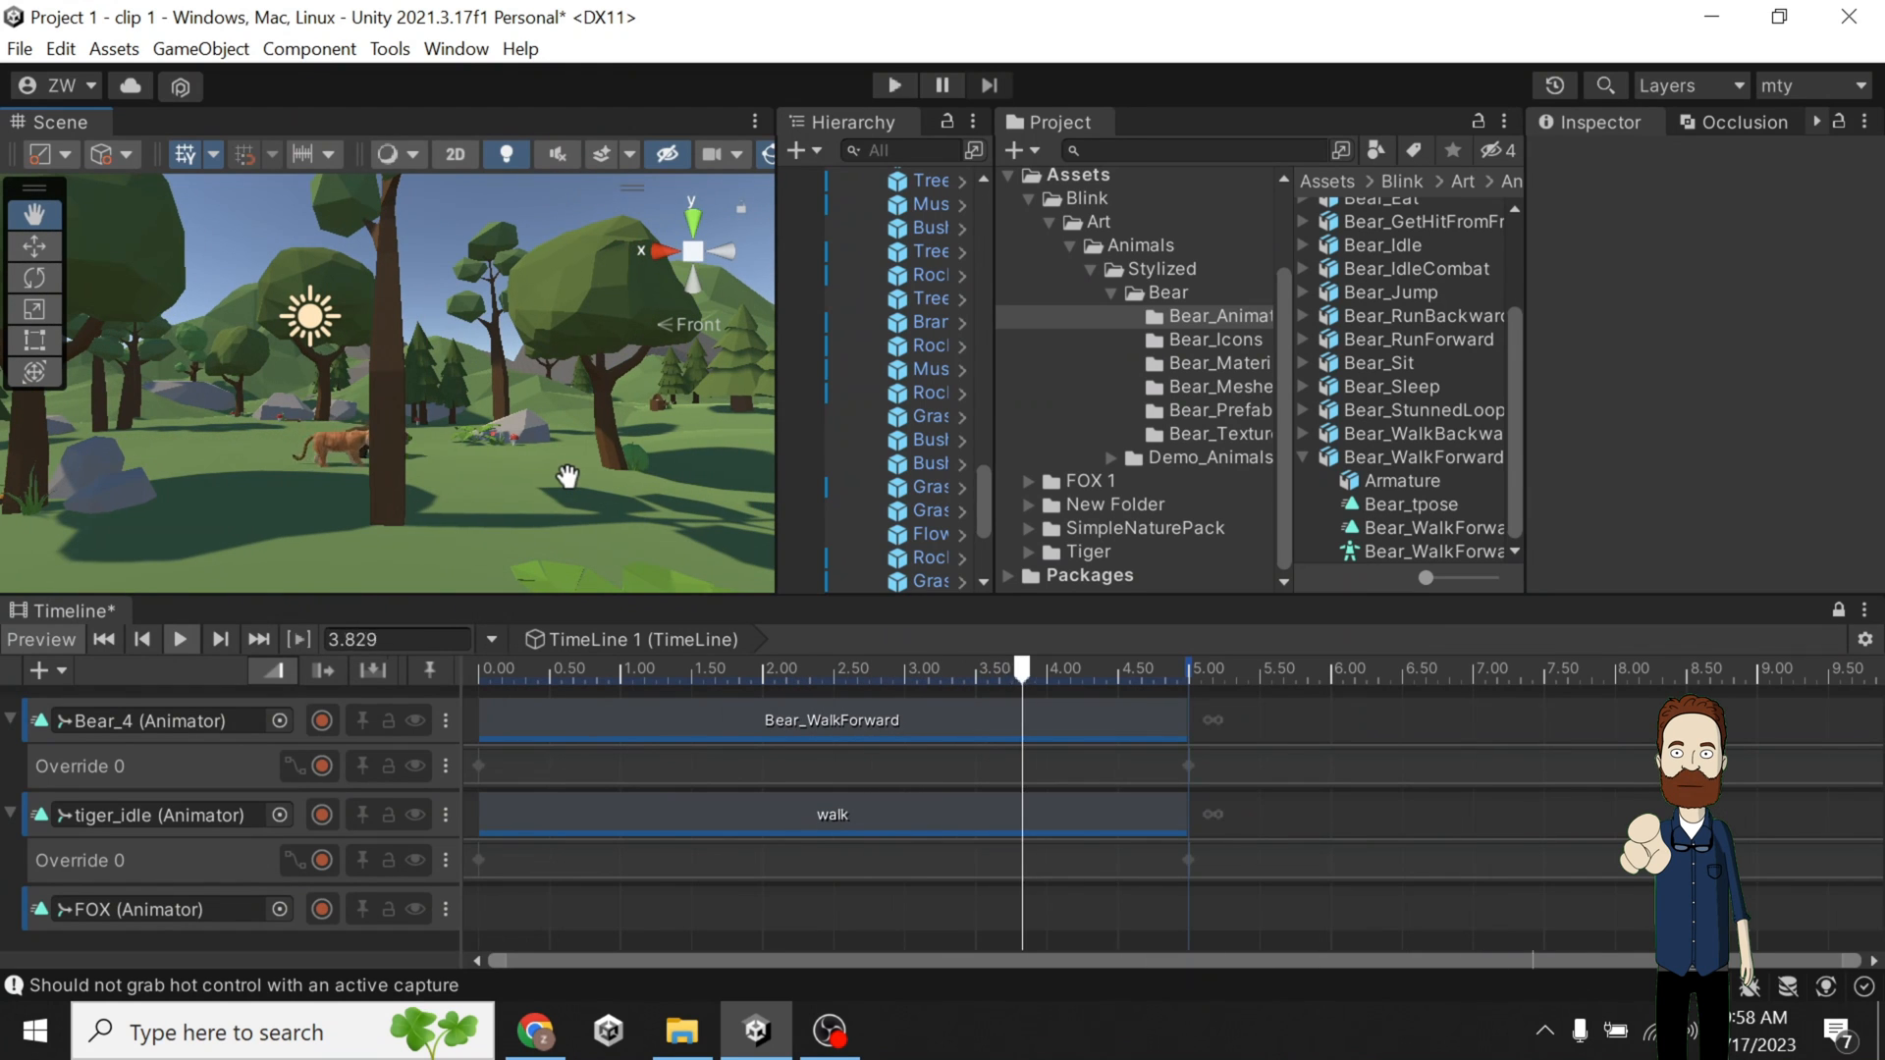
{"action": "left_click", "coordinate": [196, 640]}
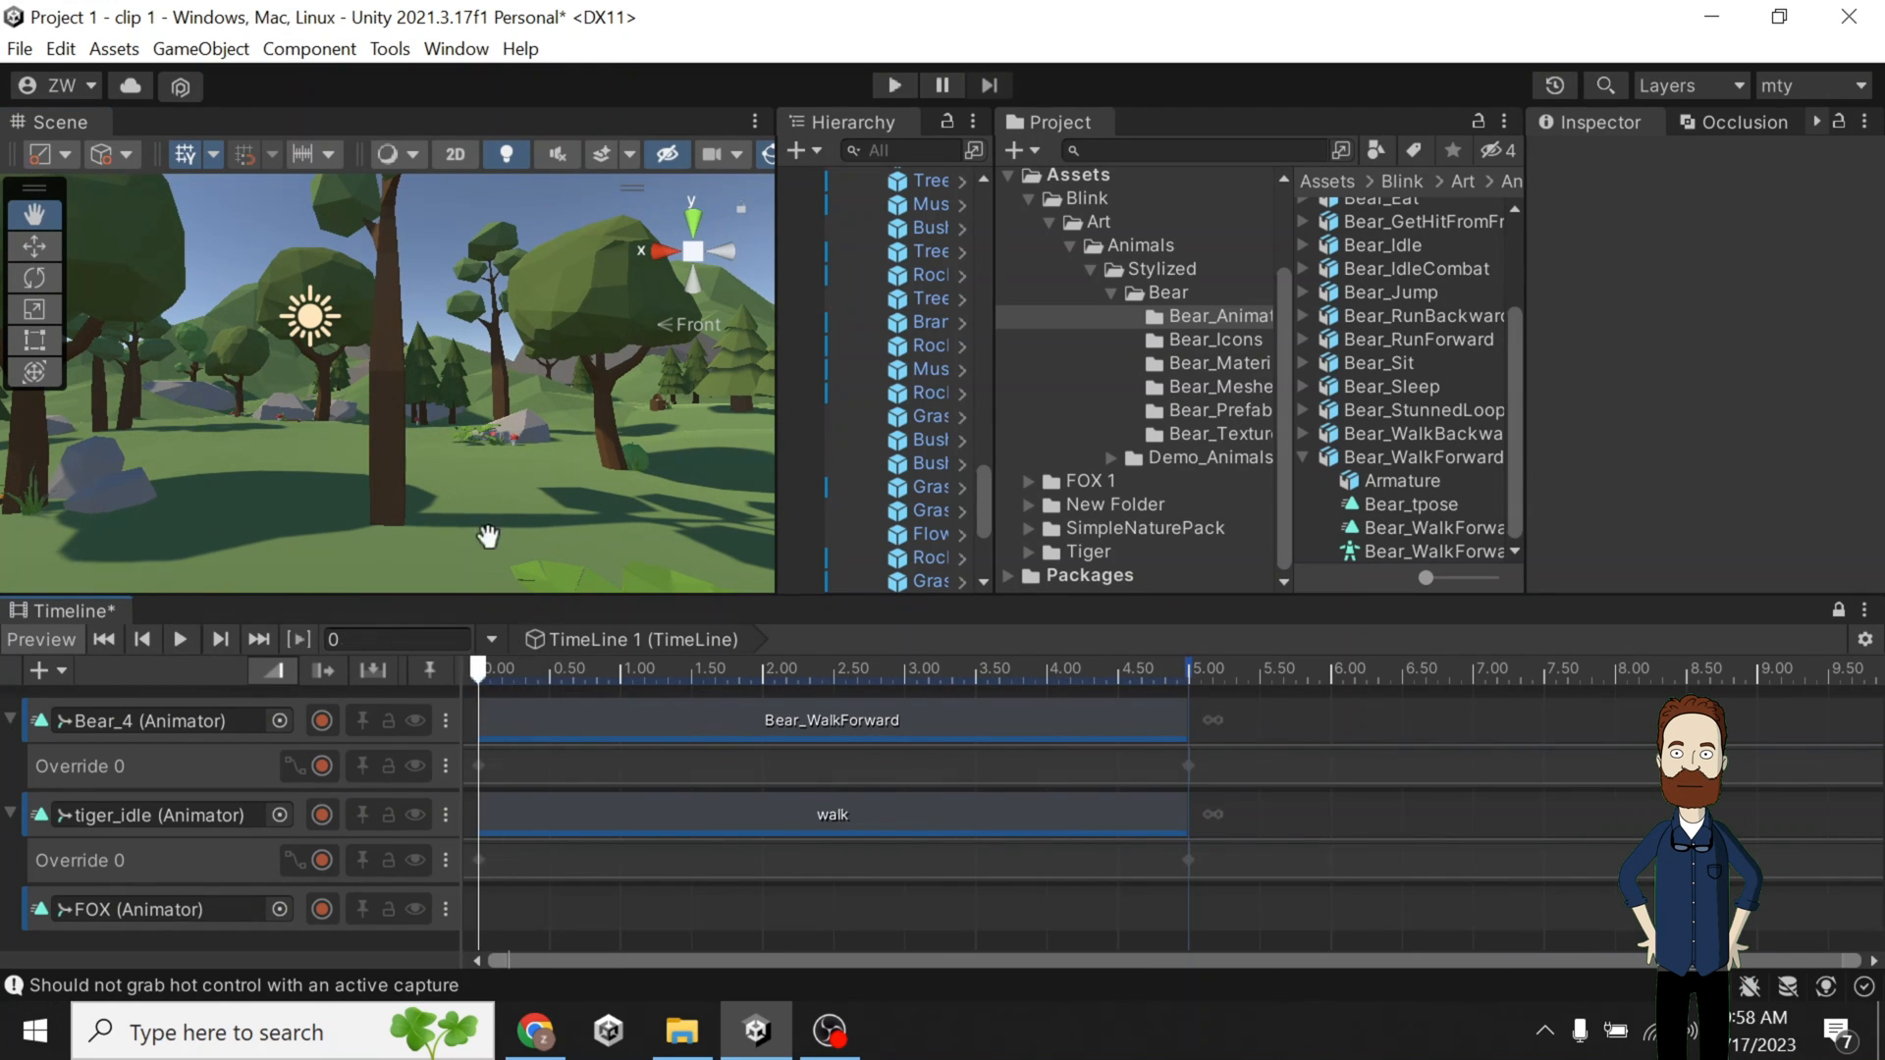
Undo the stump and plant deletions and the bear's and tiger's recorded movement keyframes at 5 seconds.
{"action": "scroll", "coordinate": [444, 404], "scroll_direction": "down", "scroll_amount": 3}
{"action": "left_click", "coordinate": [652, 254]}
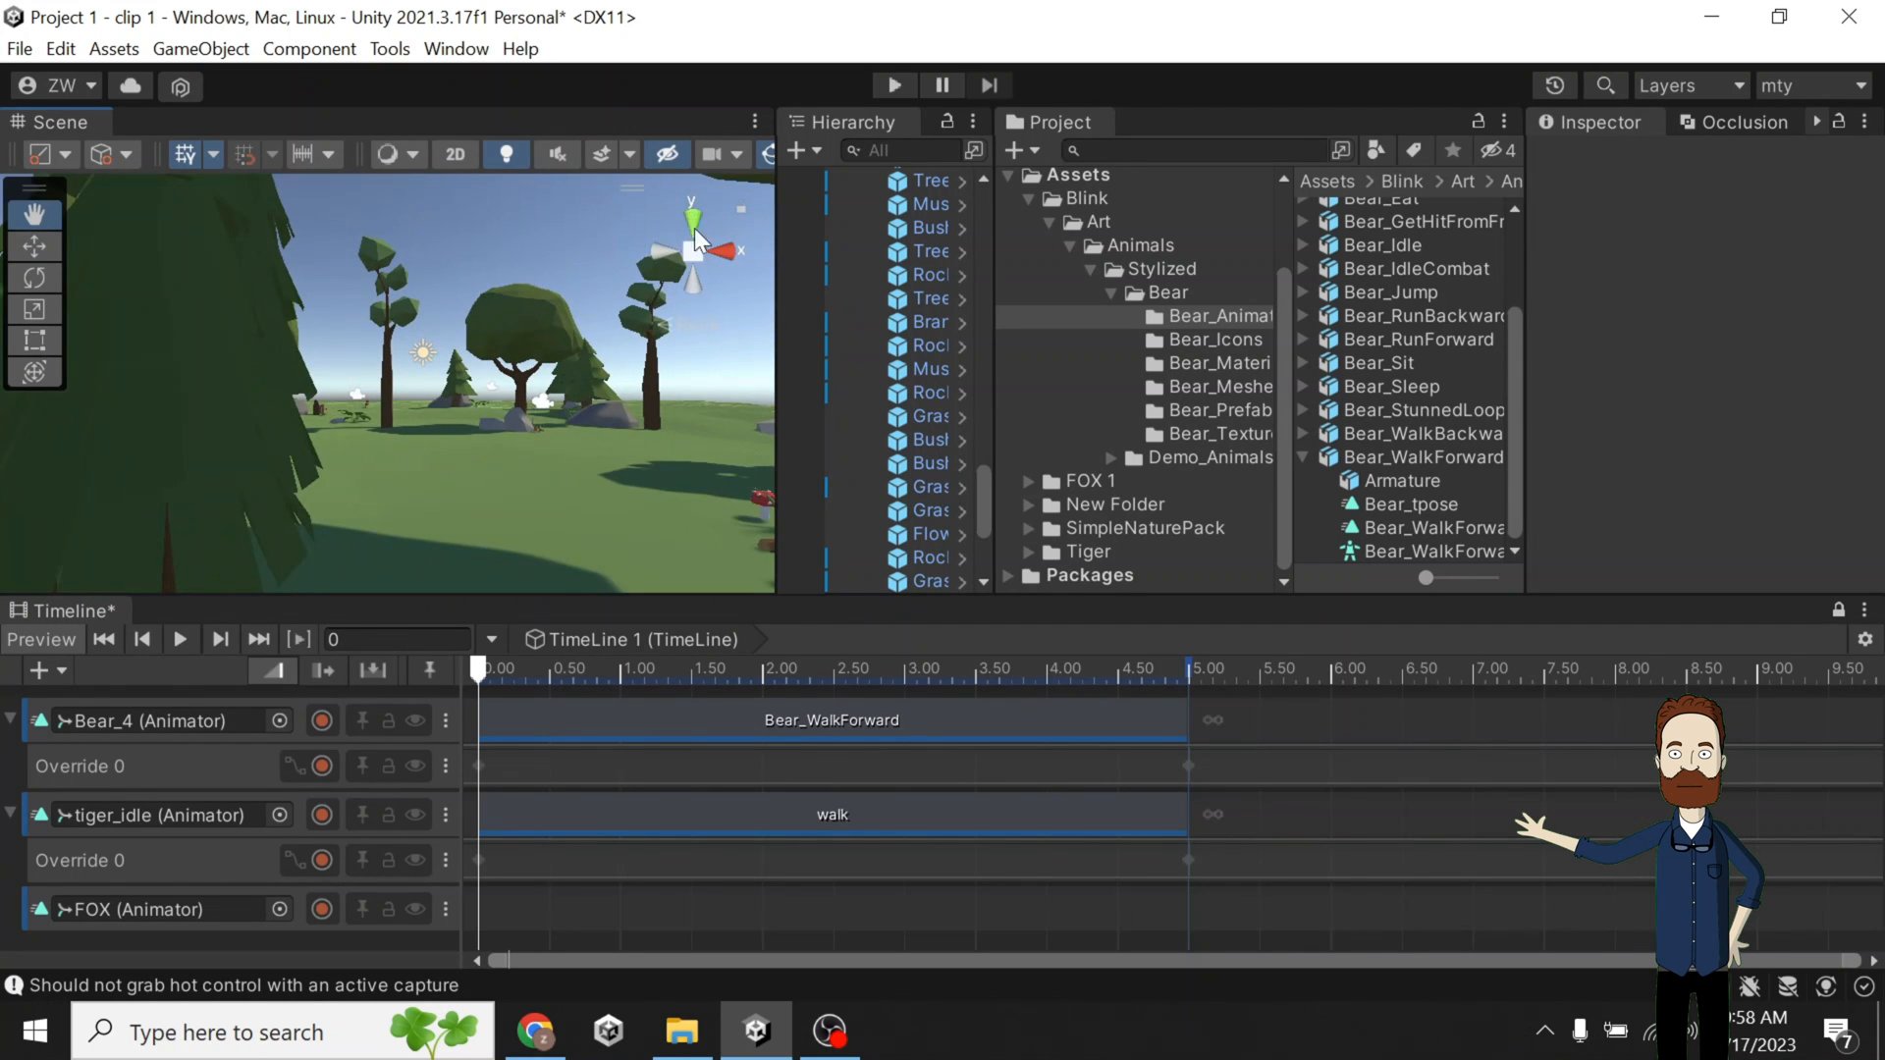
{"action": "left_click", "coordinate": [693, 226]}
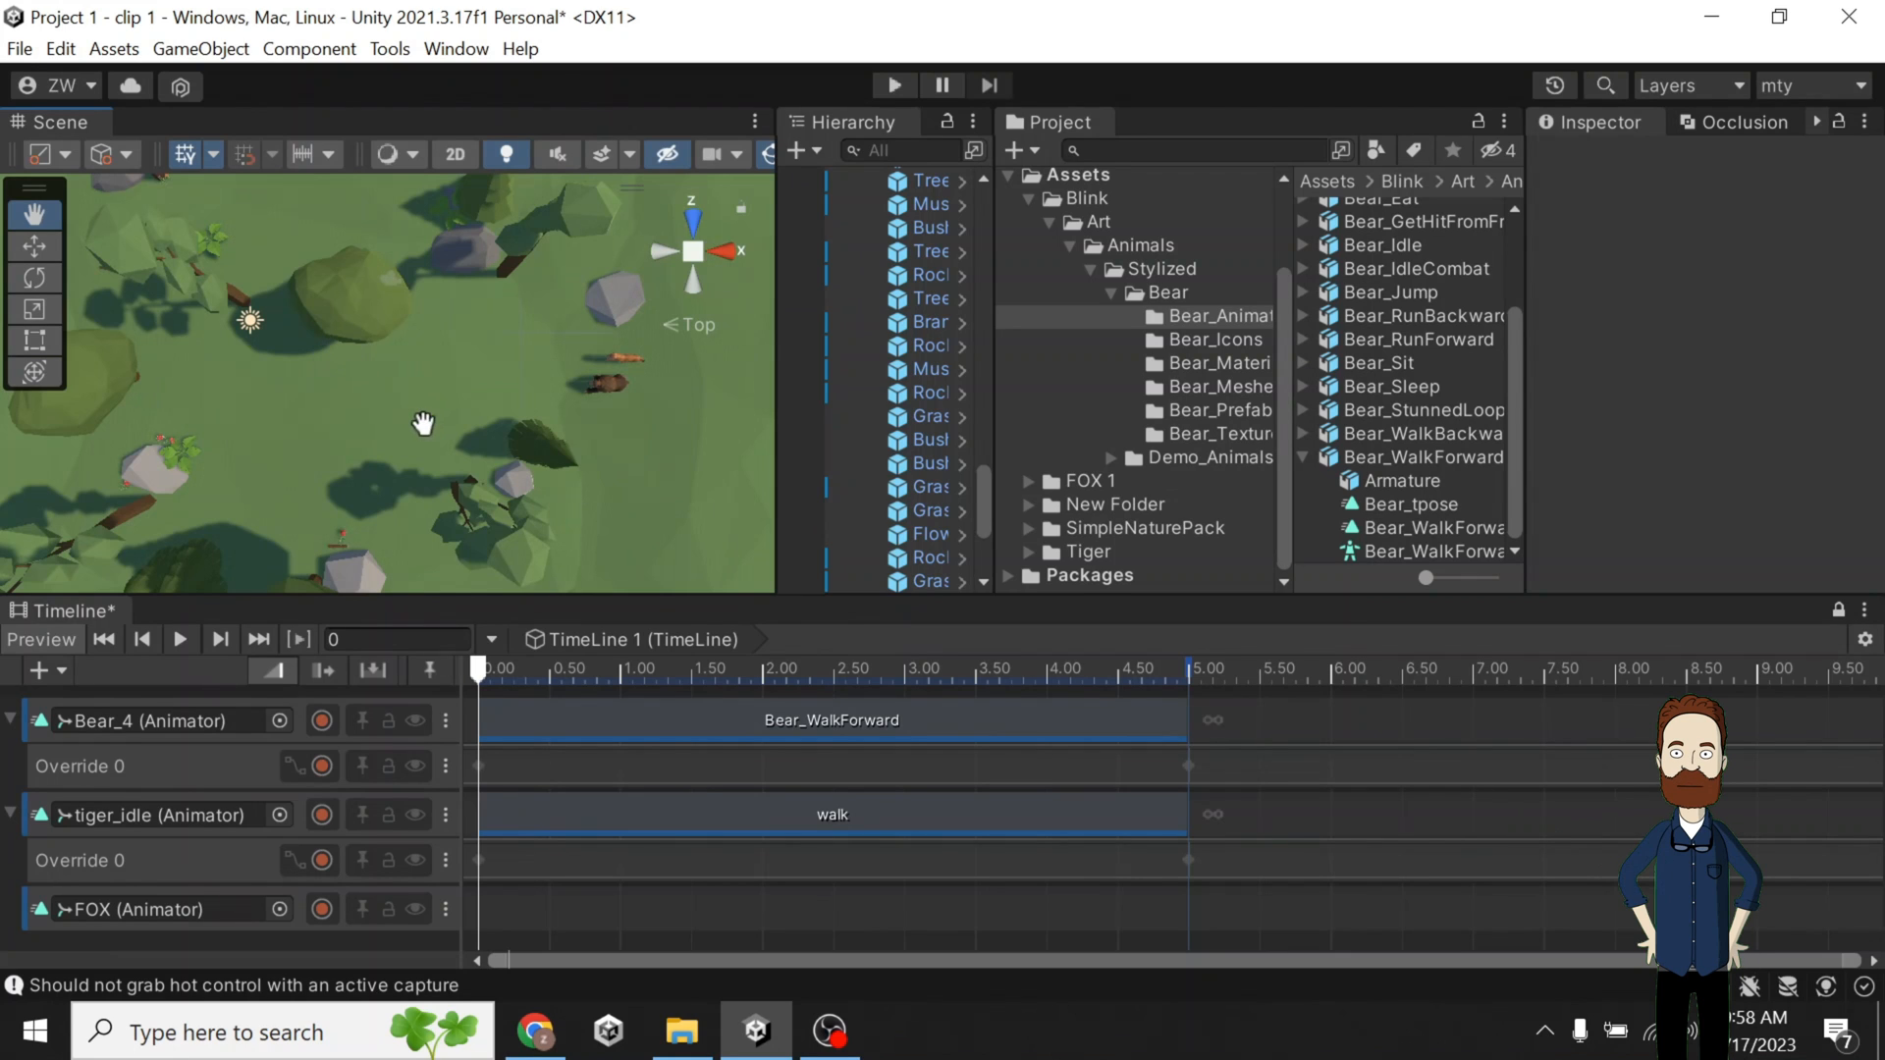
{"action": "key", "text": "ctrl+z"}
{"action": "key", "text": "ctrl+z"}
{"action": "key", "text": "ctrl+z"}
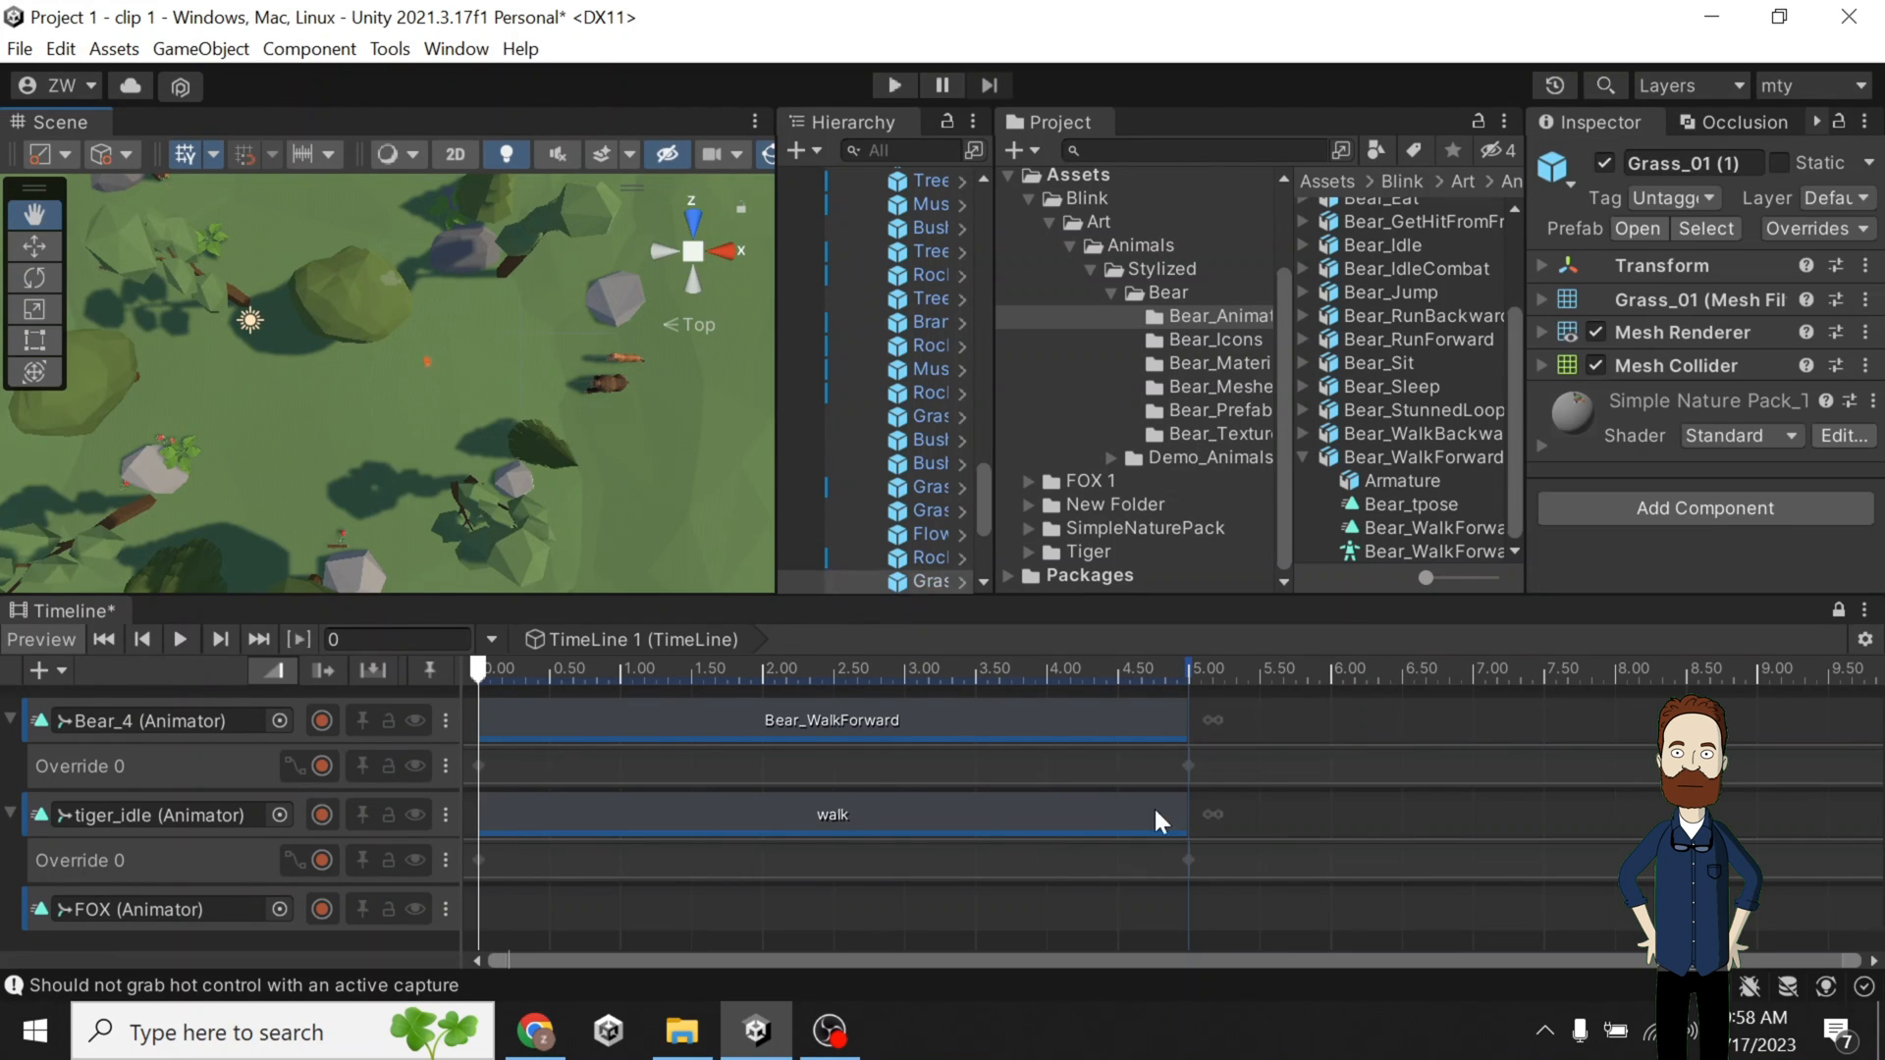
{"action": "key", "text": "ctrl+z"}
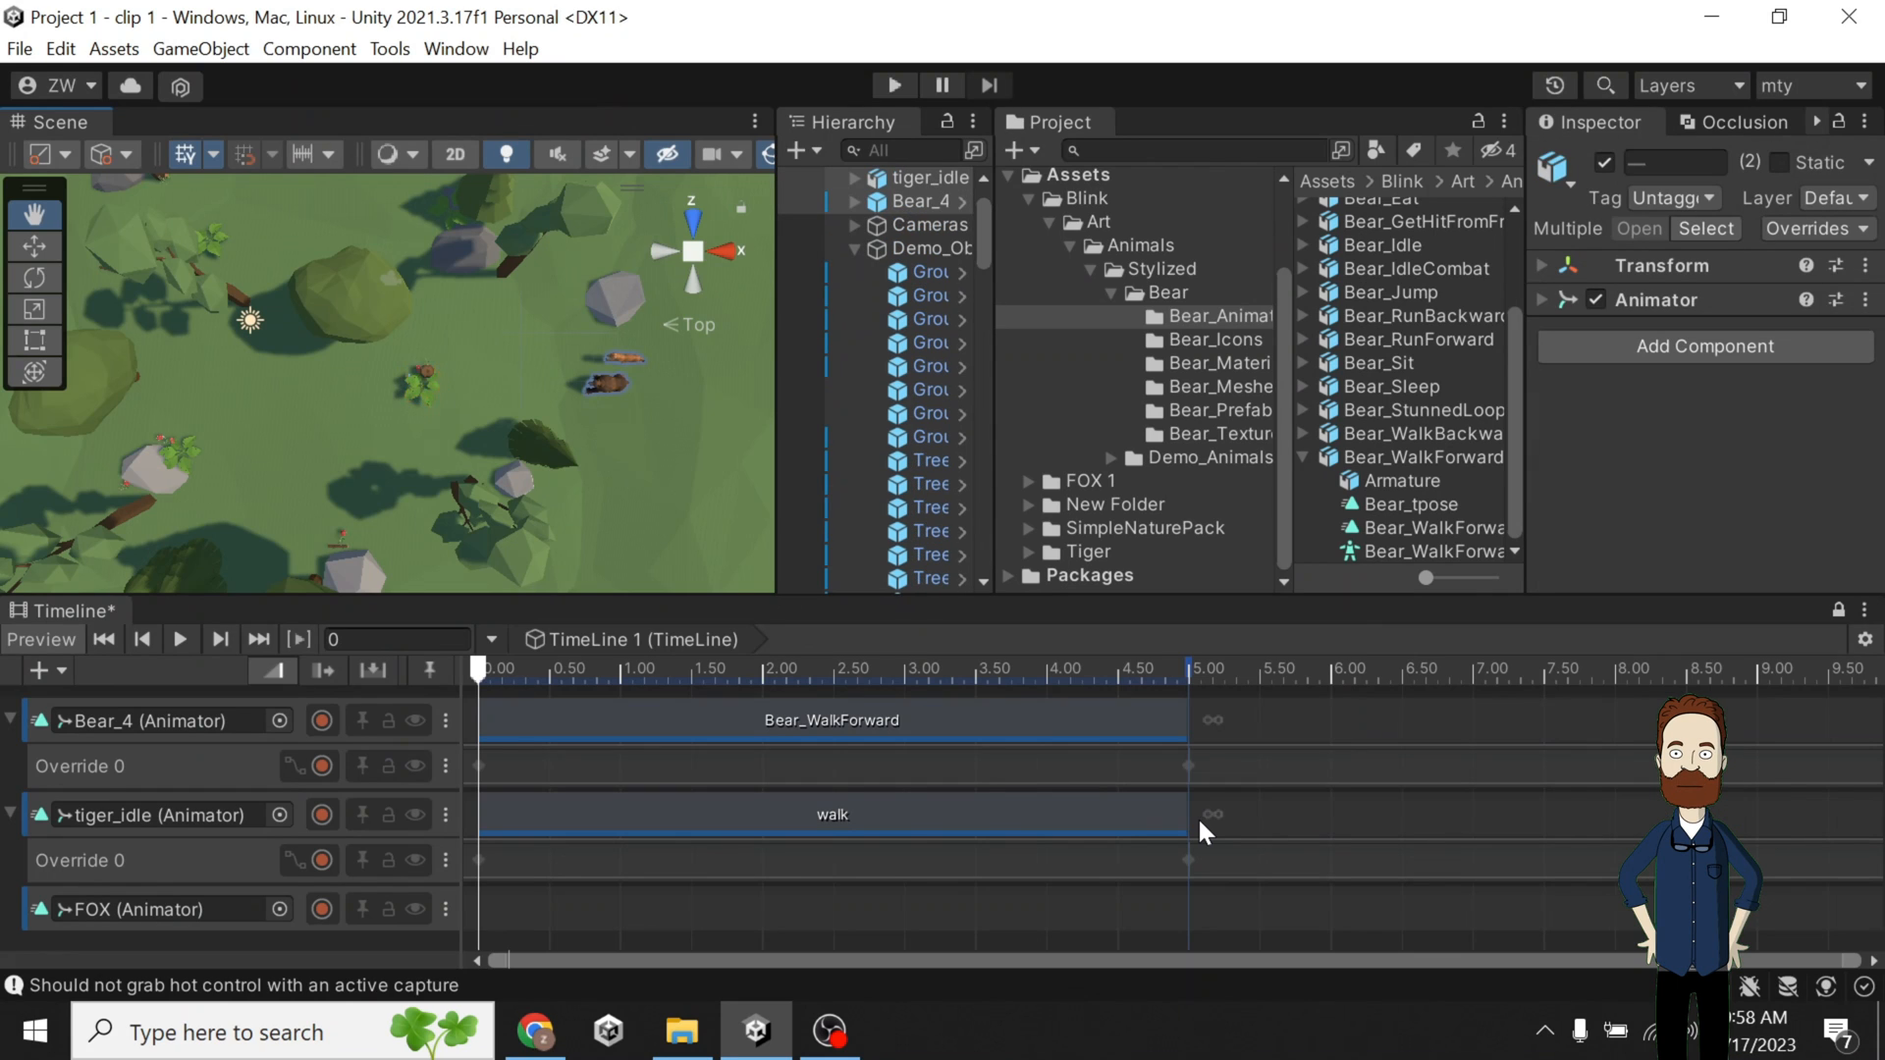
{"action": "key", "text": "ctrl+z"}
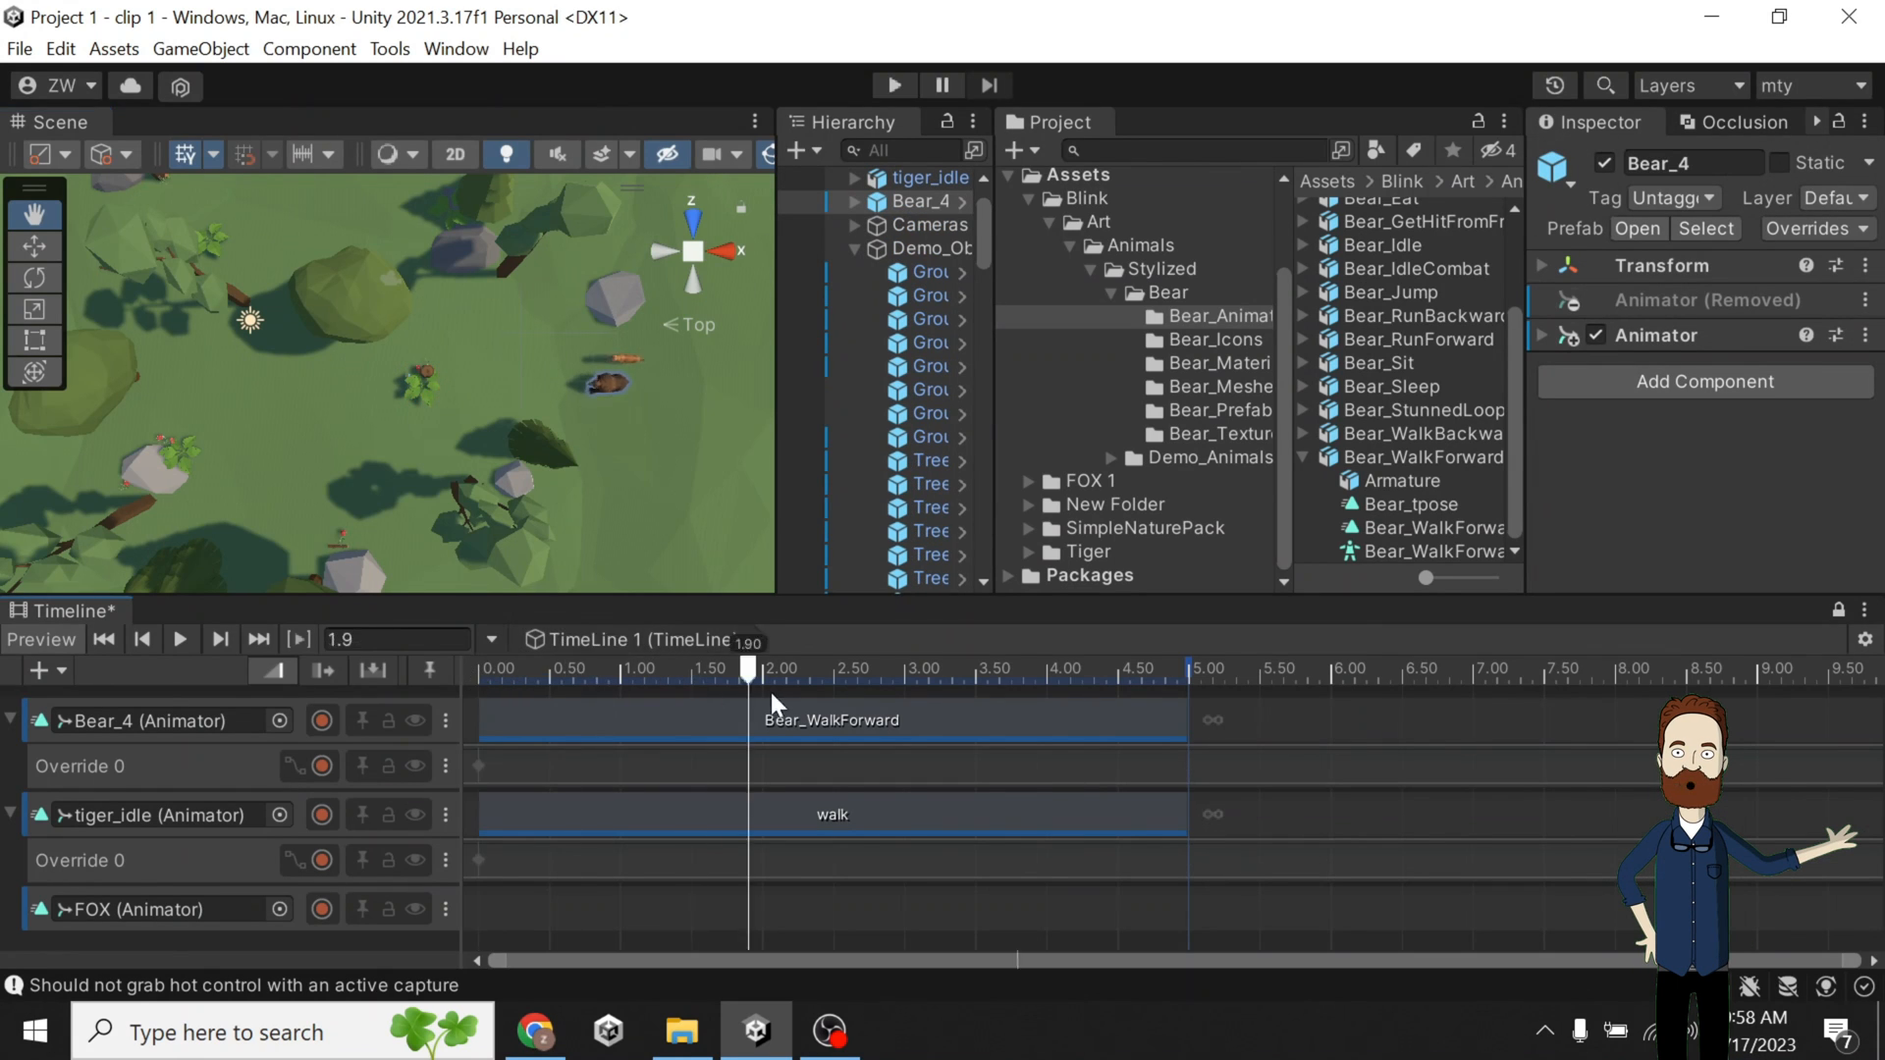
Place the timeline playhead at 10 and extend the Bear_WalkForward and walk clips to 10 seconds.
{"action": "left_click_drag", "start_coordinate": [772, 694], "coordinate": [893, 748]}
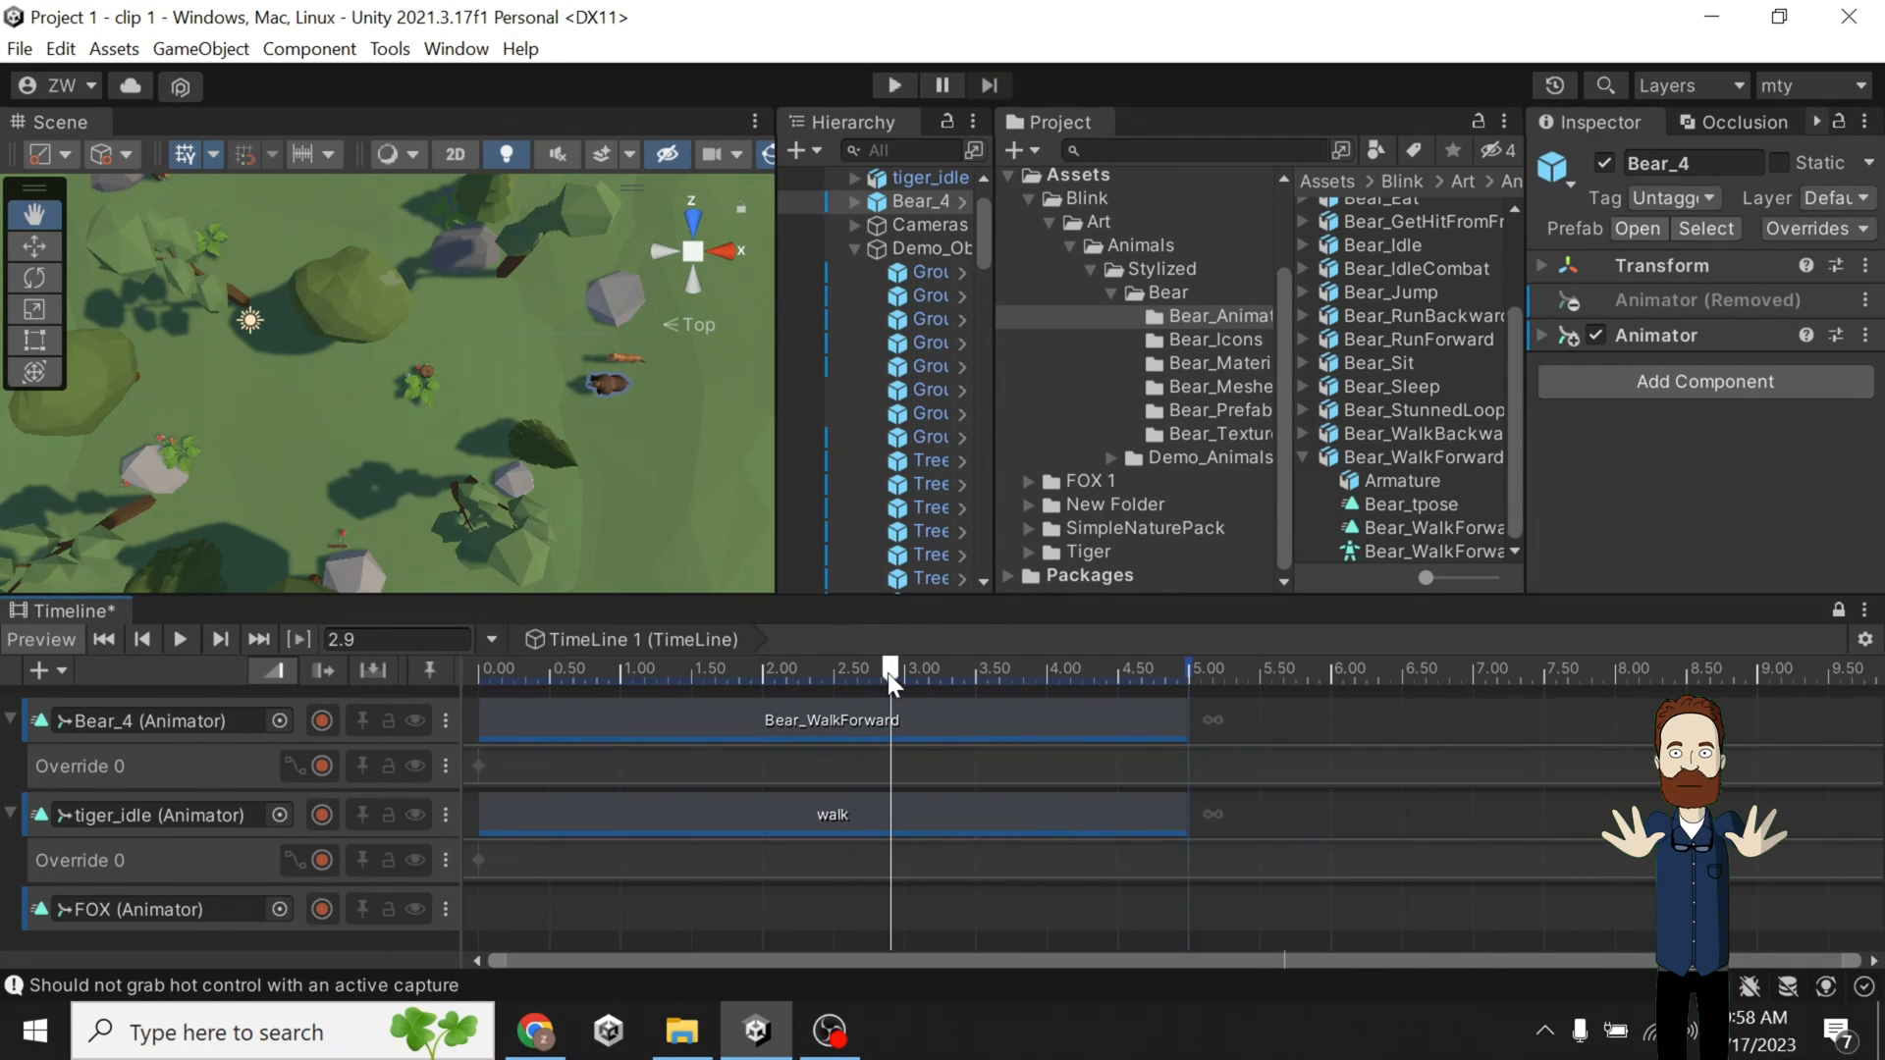
{"action": "left_click_drag", "start_coordinate": [889, 678], "coordinate": [965, 673]}
{"action": "left_click", "coordinate": [423, 645]}
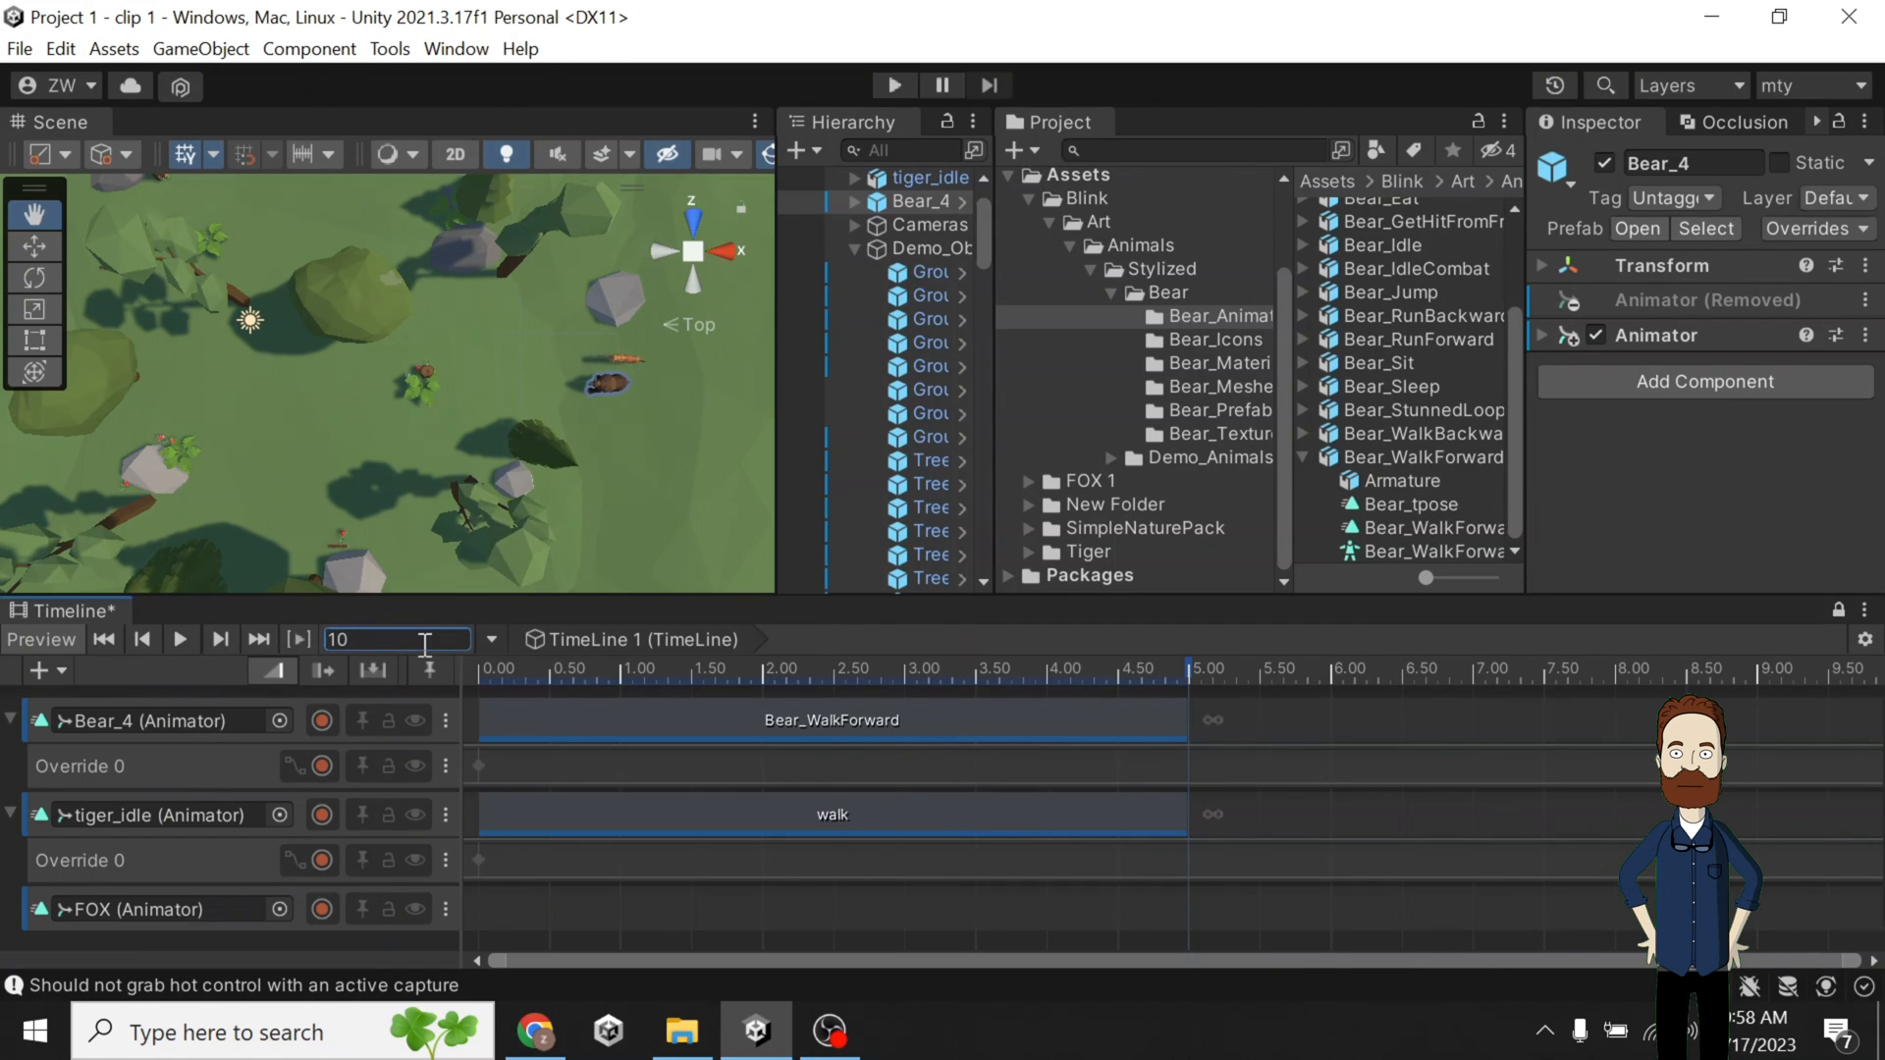
{"action": "type", "text": "10"}
{"action": "scroll", "coordinate": [1238, 801], "scroll_direction": "down", "scroll_amount": 3}
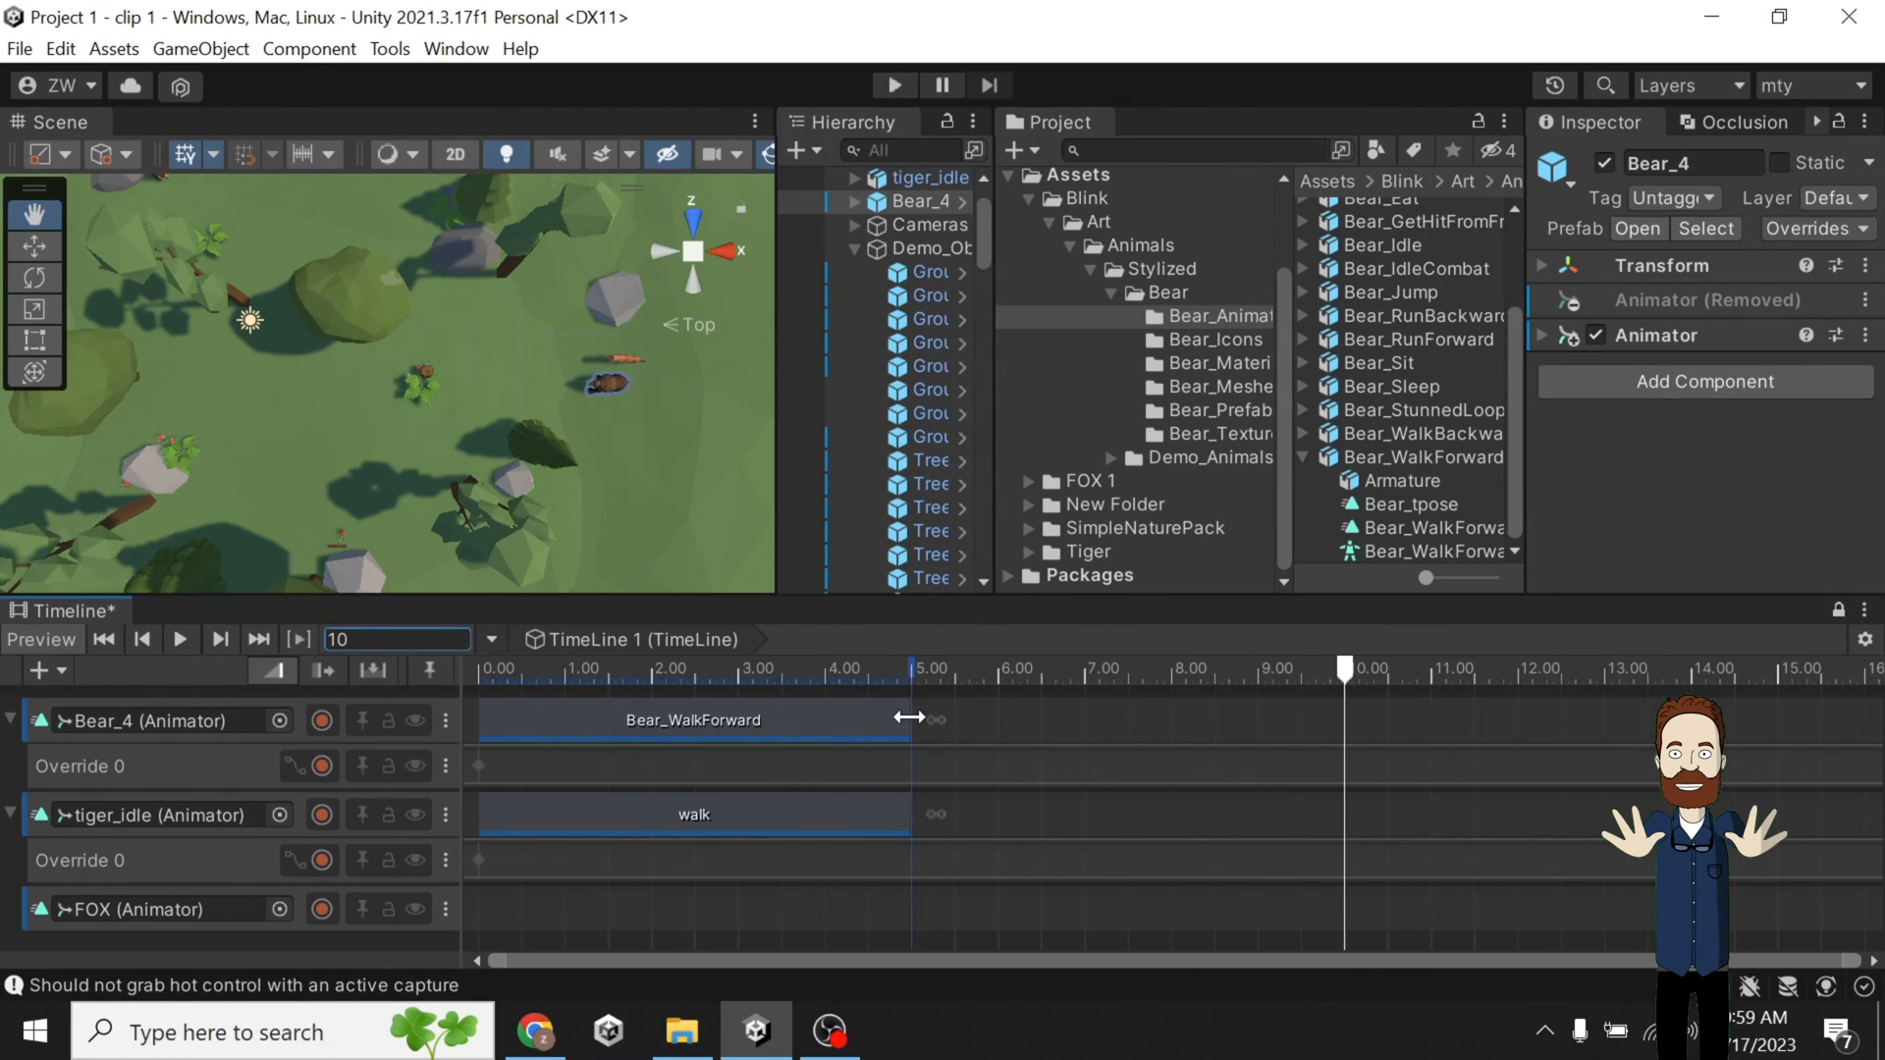
{"action": "left_click_drag", "start_coordinate": [909, 720], "coordinate": [1339, 721]}
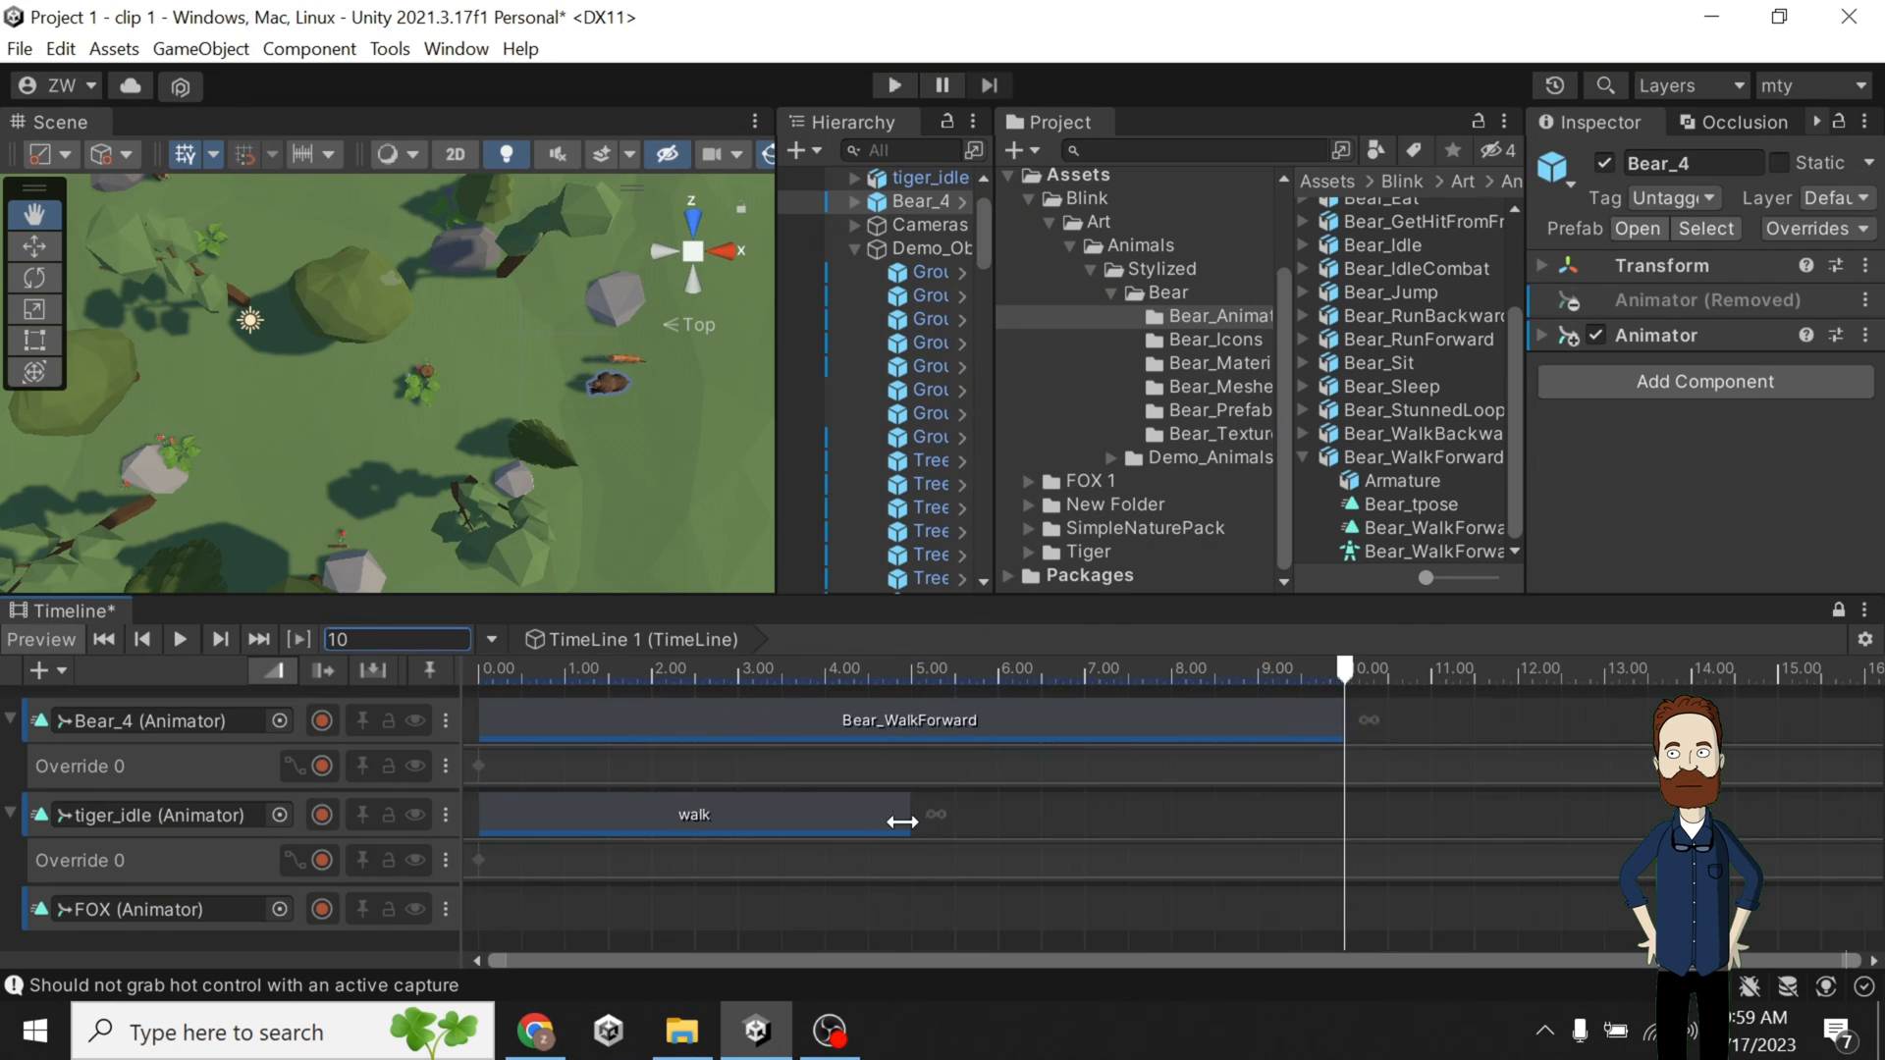
{"action": "left_click_drag", "start_coordinate": [1044, 815], "coordinate": [1344, 815]}
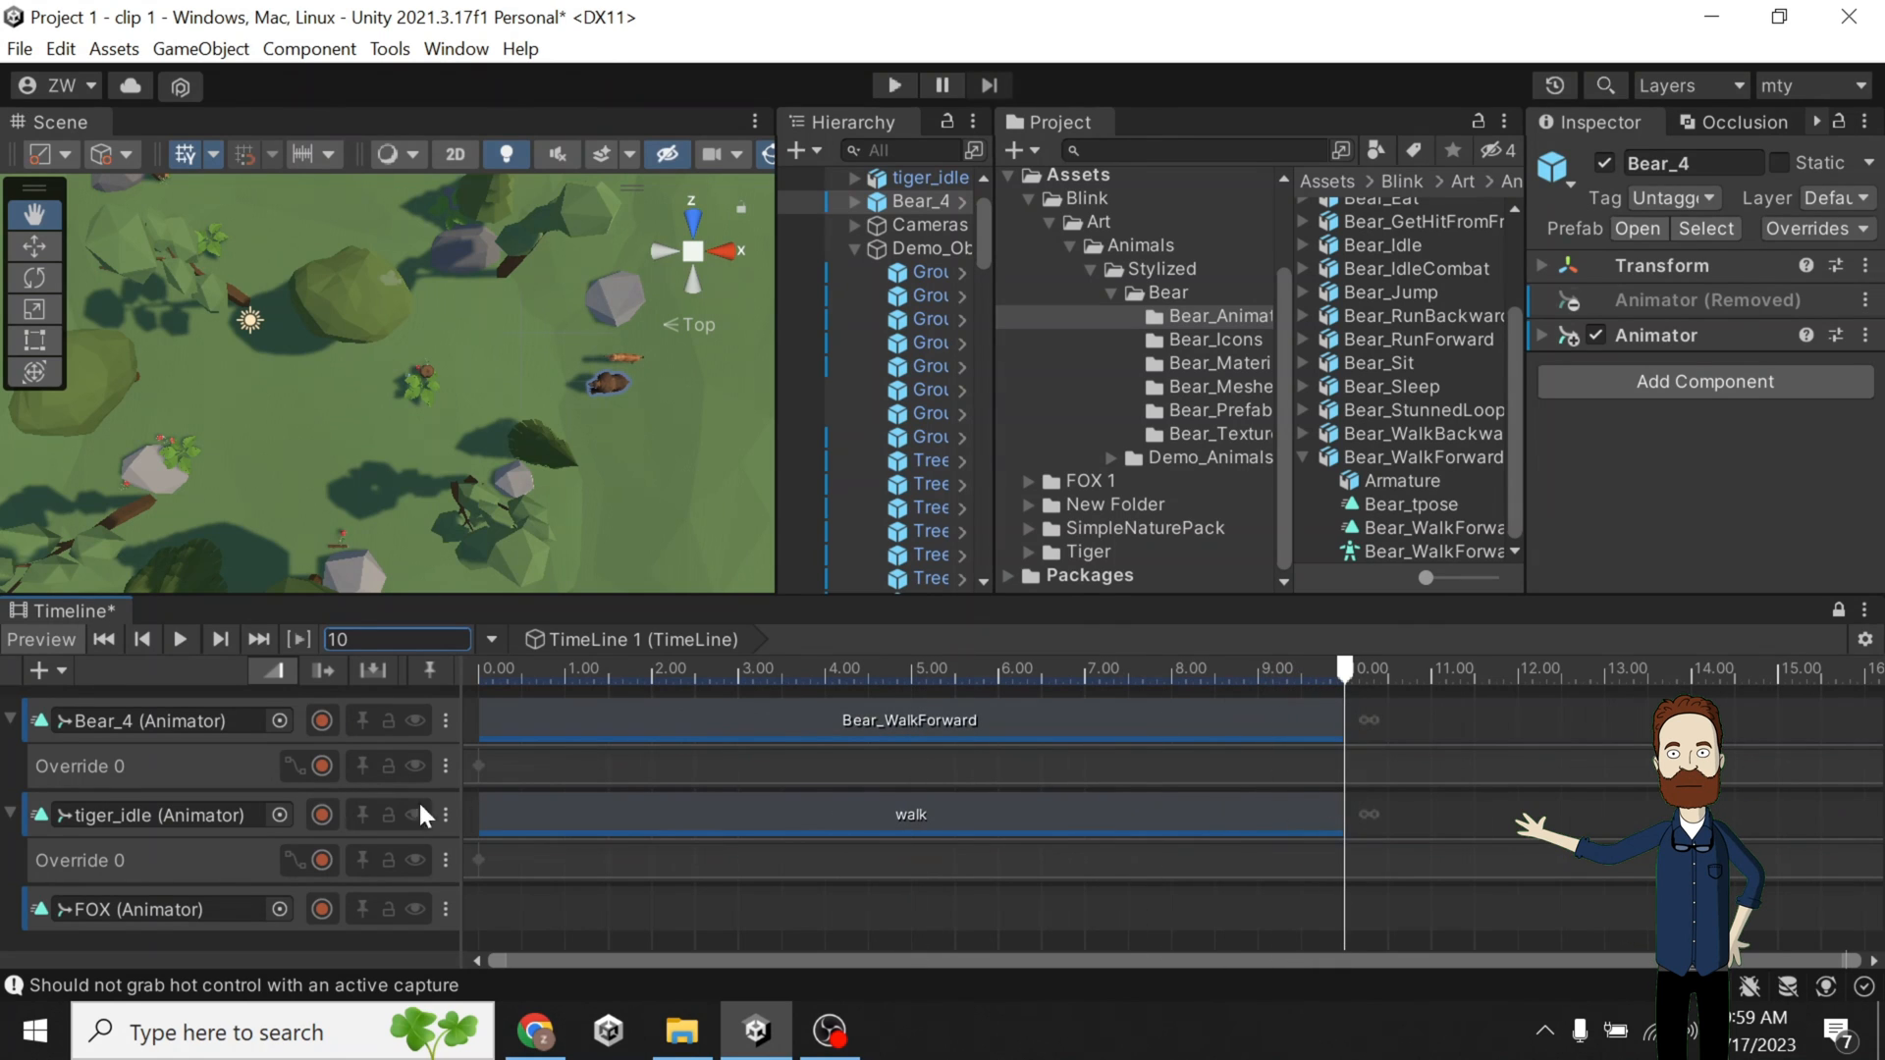
Start recording on the bear's and tiger's override tracks and move both animals forward along the forest path at 10 seconds.
{"action": "left_click", "coordinate": [322, 766]}
{"action": "left_click", "coordinate": [322, 860]}
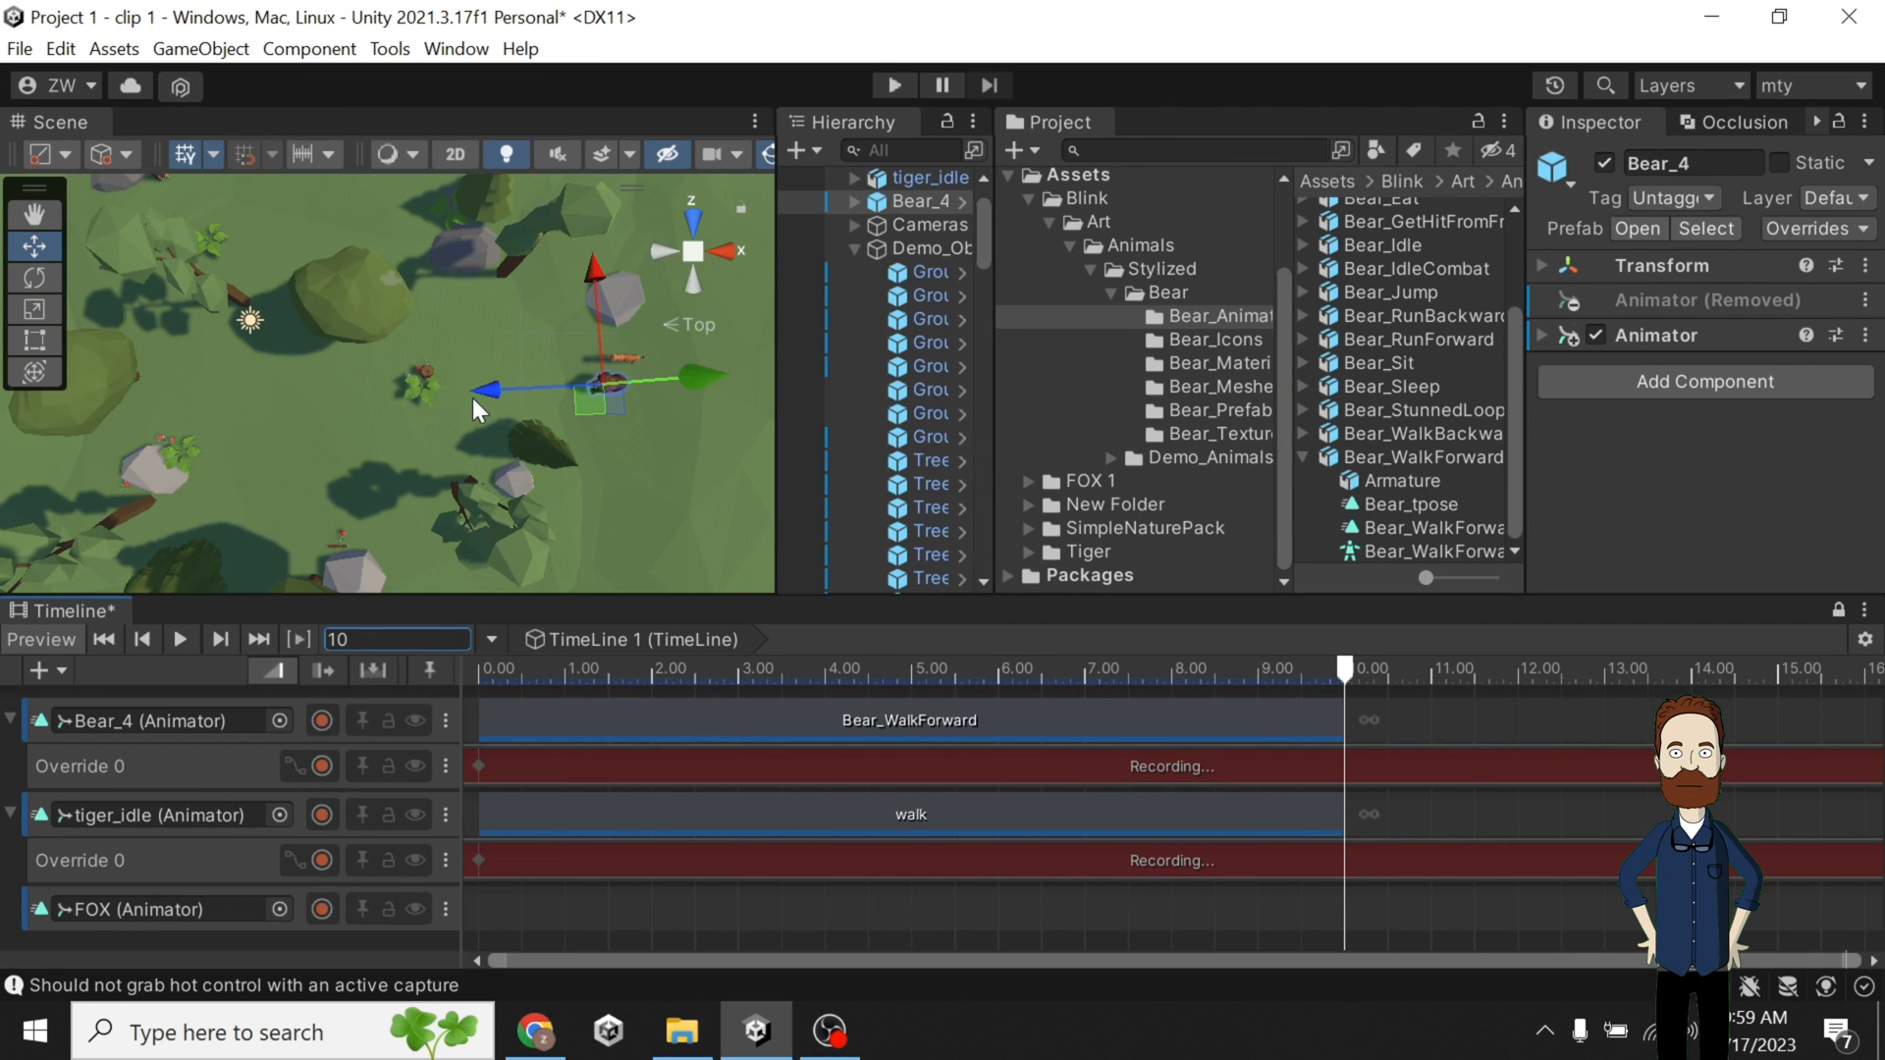
{"action": "left_click_drag", "start_coordinate": [473, 398], "coordinate": [449, 402]}
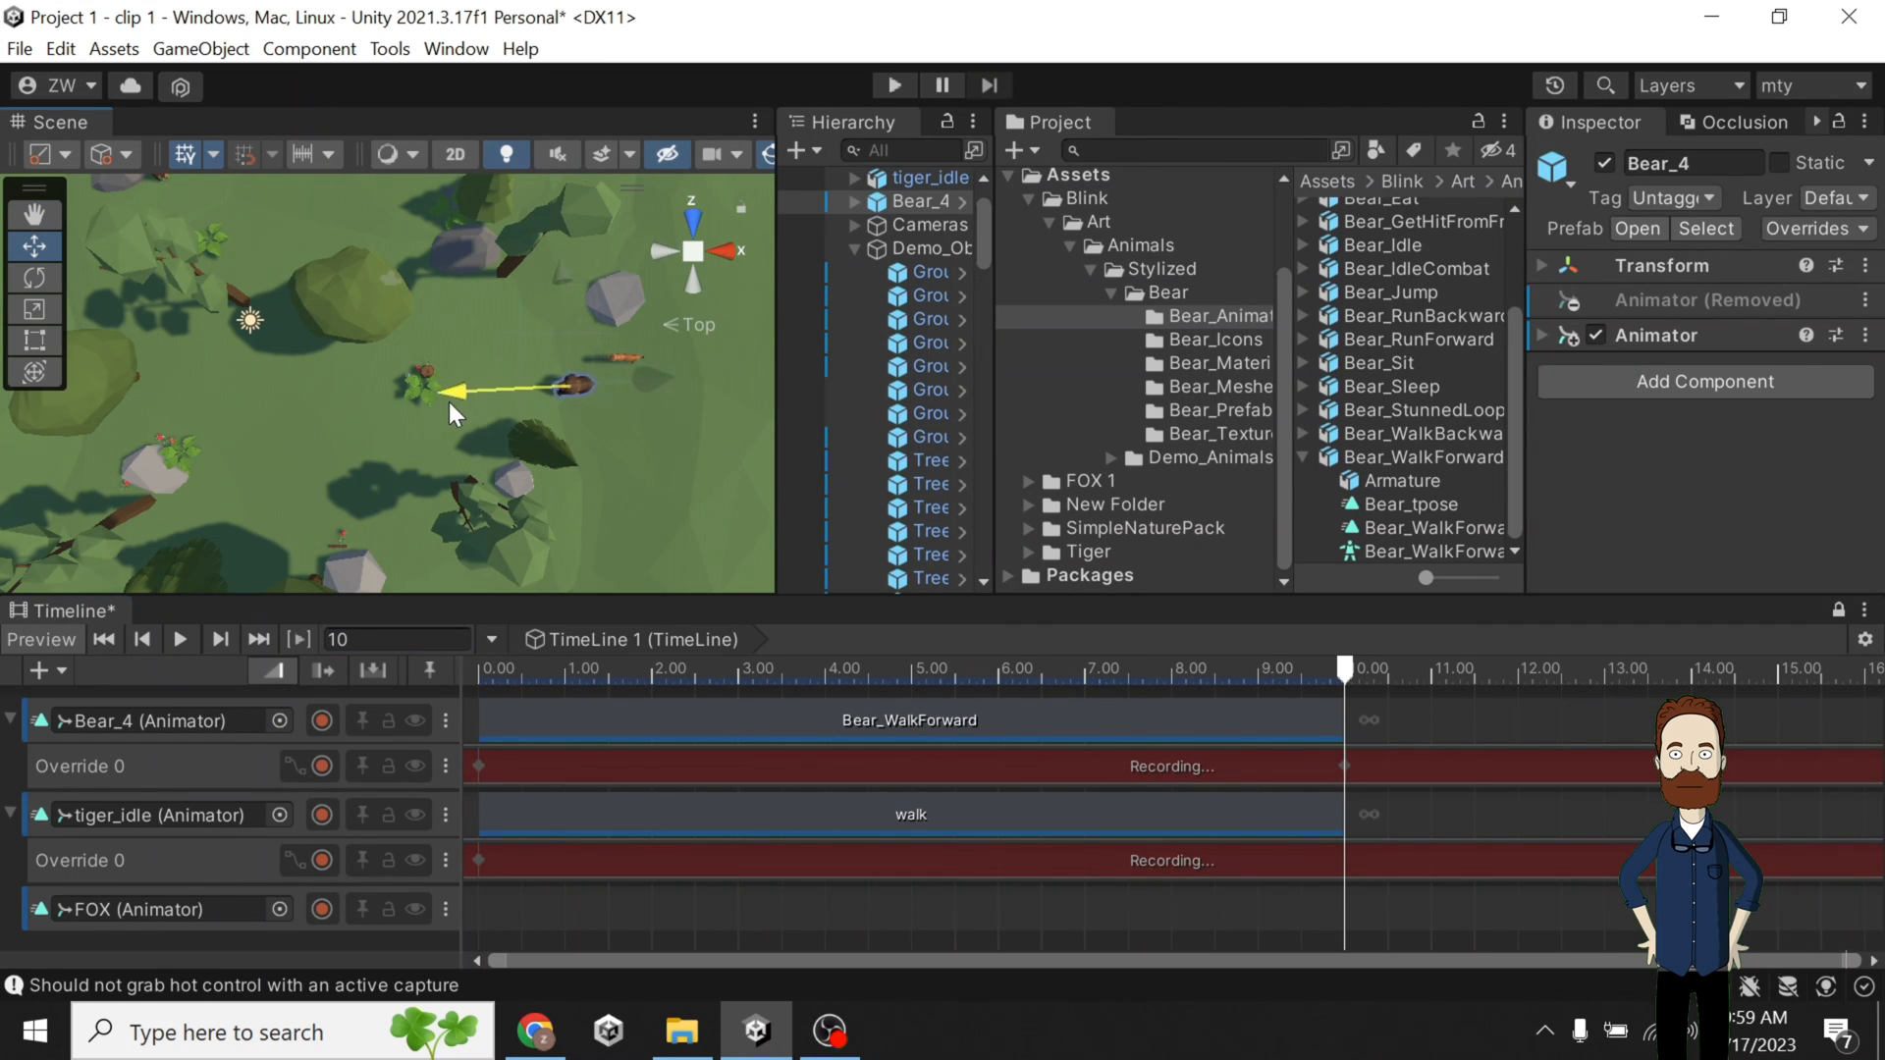
{"action": "left_click", "coordinate": [898, 176]}
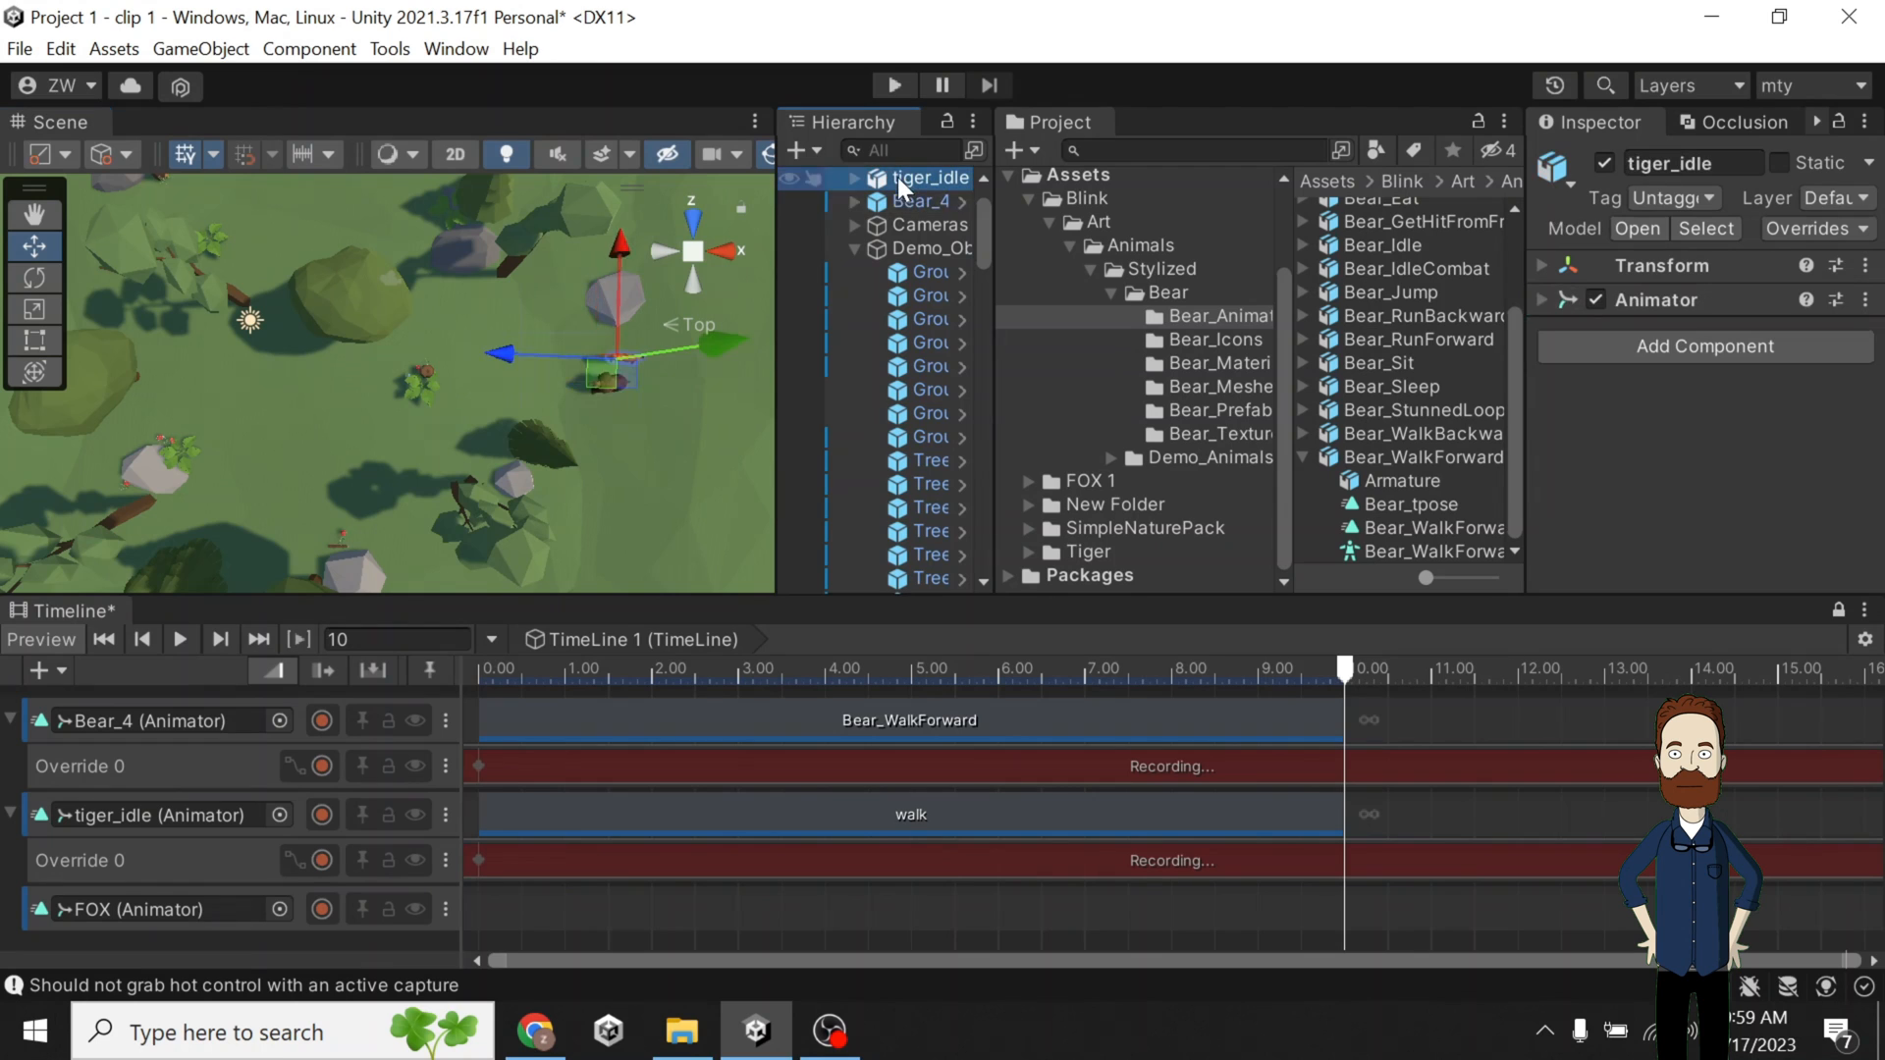
{"action": "left_click", "coordinate": [898, 202], "text": "ctrl"}
{"action": "left_click_drag", "start_coordinate": [490, 388], "coordinate": [204, 450]}
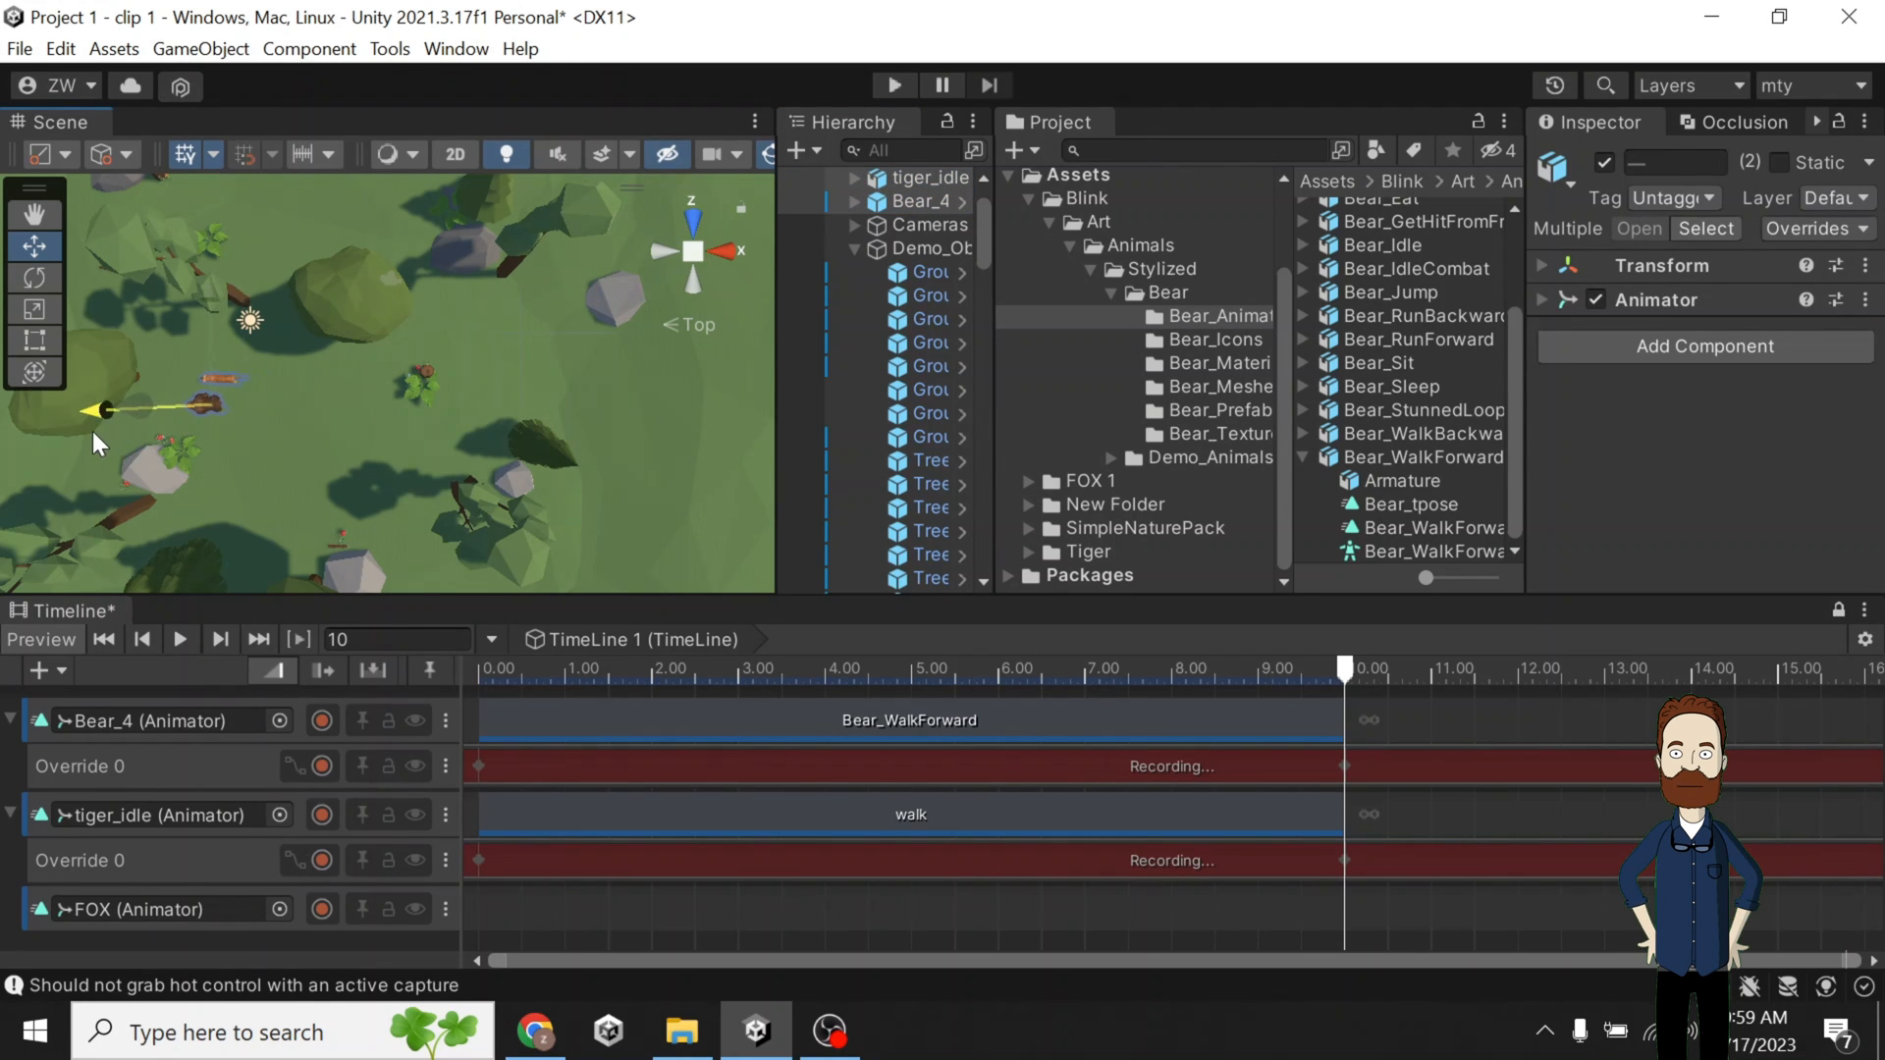
Fine-tune the height of the bear and tiger above the ground at 10 seconds, then stop recording on both override tracks.
{"action": "key", "text": "f"}
{"action": "left_click", "coordinate": [685, 283]}
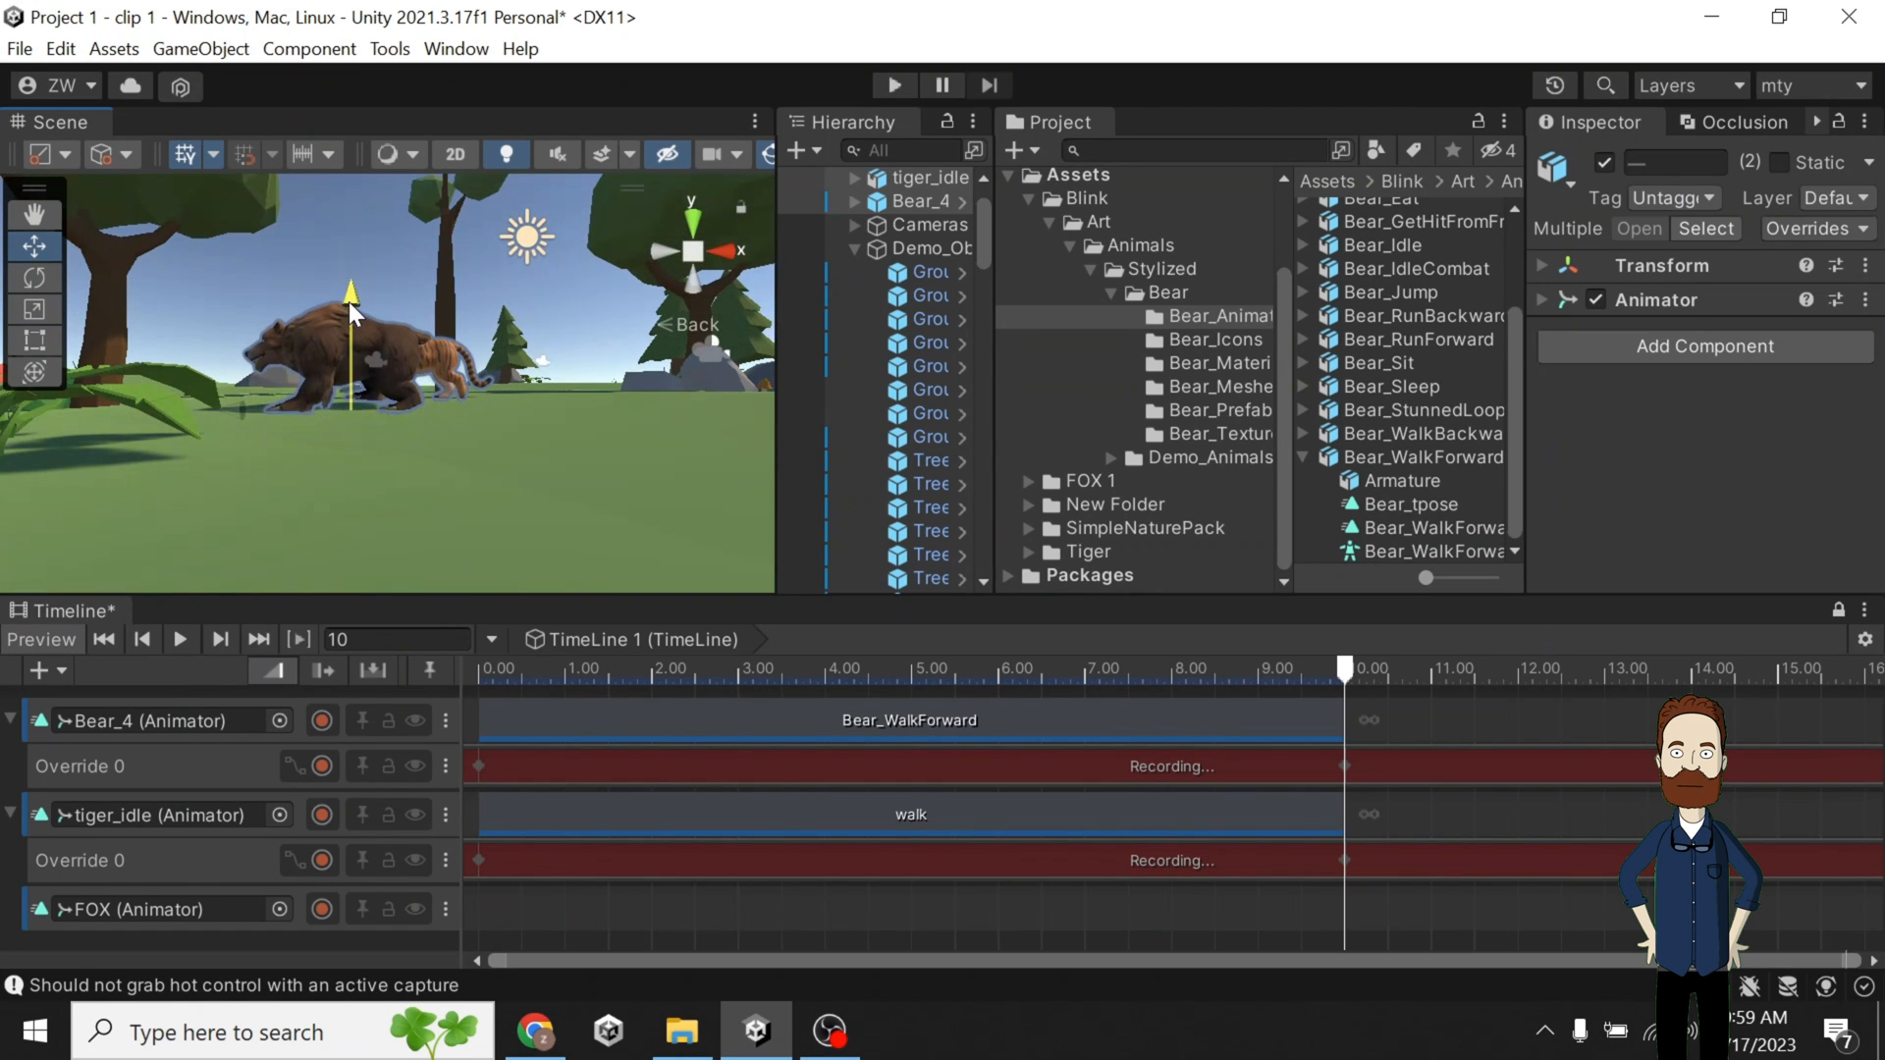
{"action": "left_click_drag", "start_coordinate": [346, 308], "coordinate": [347, 303]}
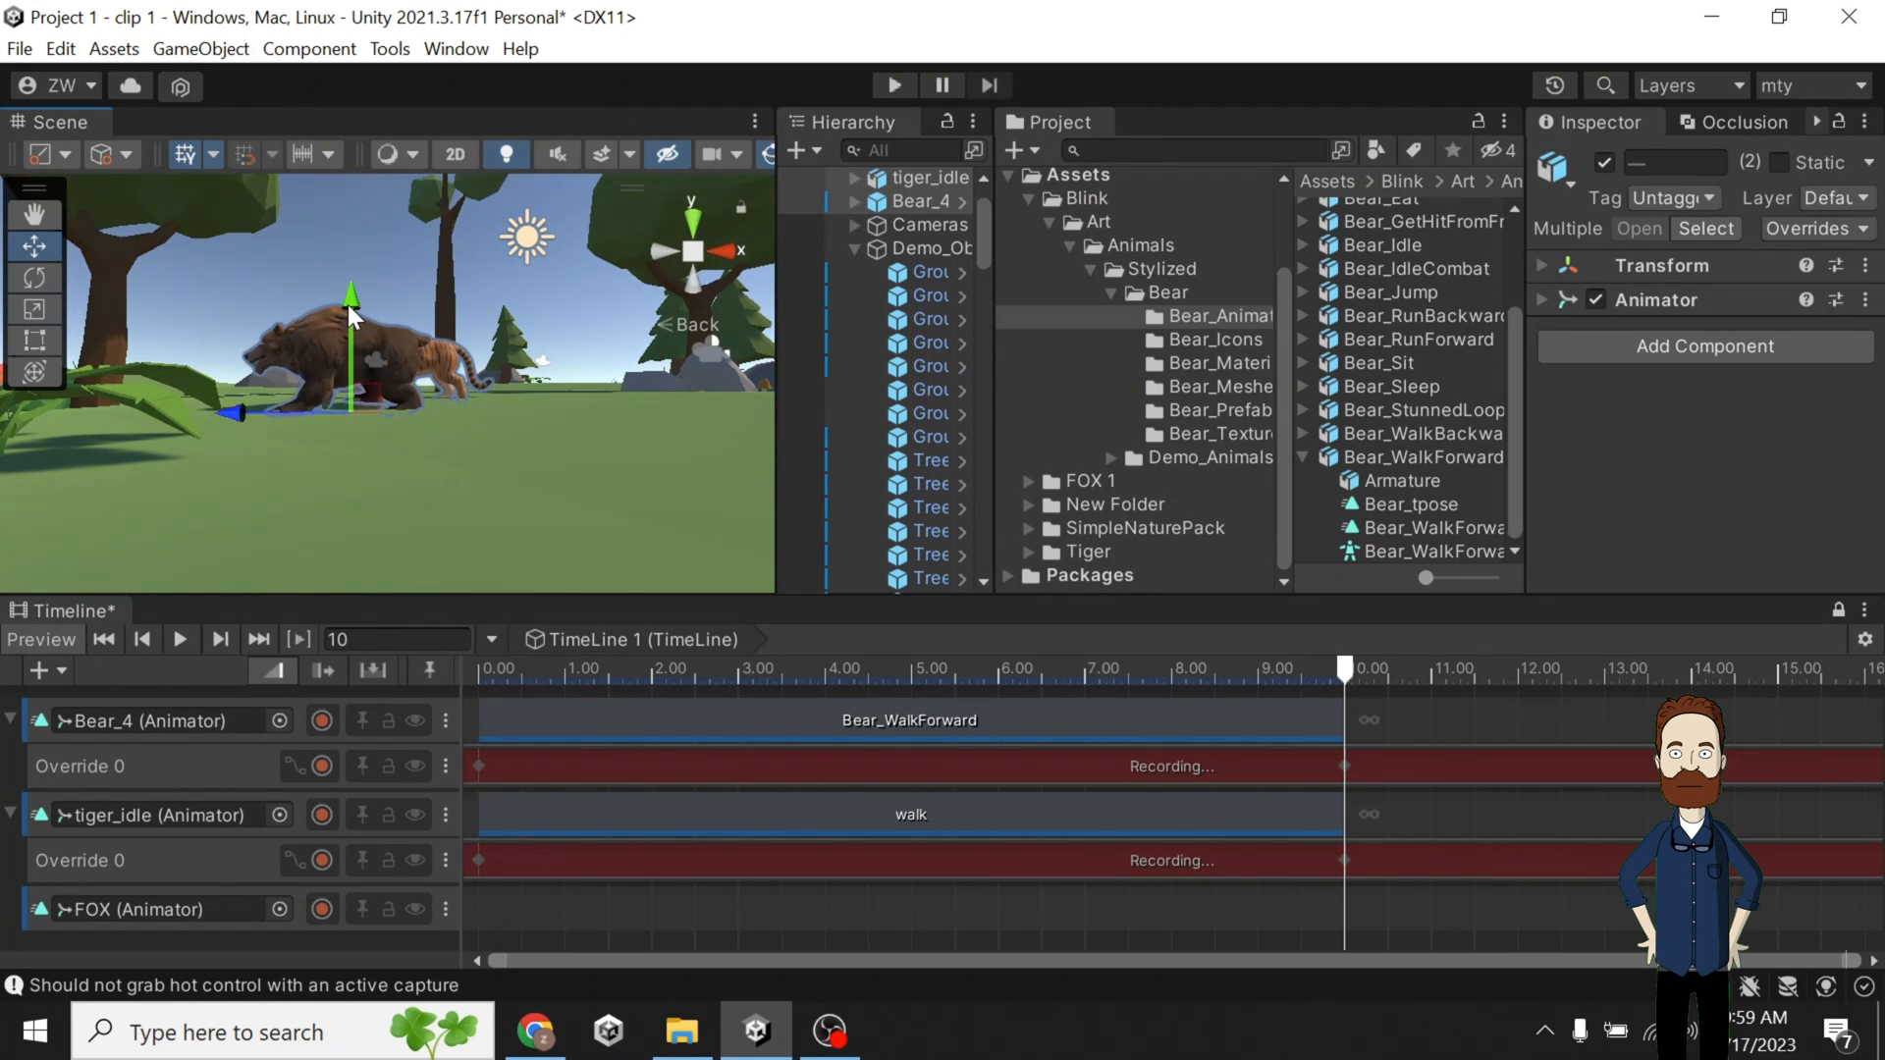
{"action": "left_click", "coordinate": [321, 764]}
{"action": "left_click", "coordinate": [322, 861]}
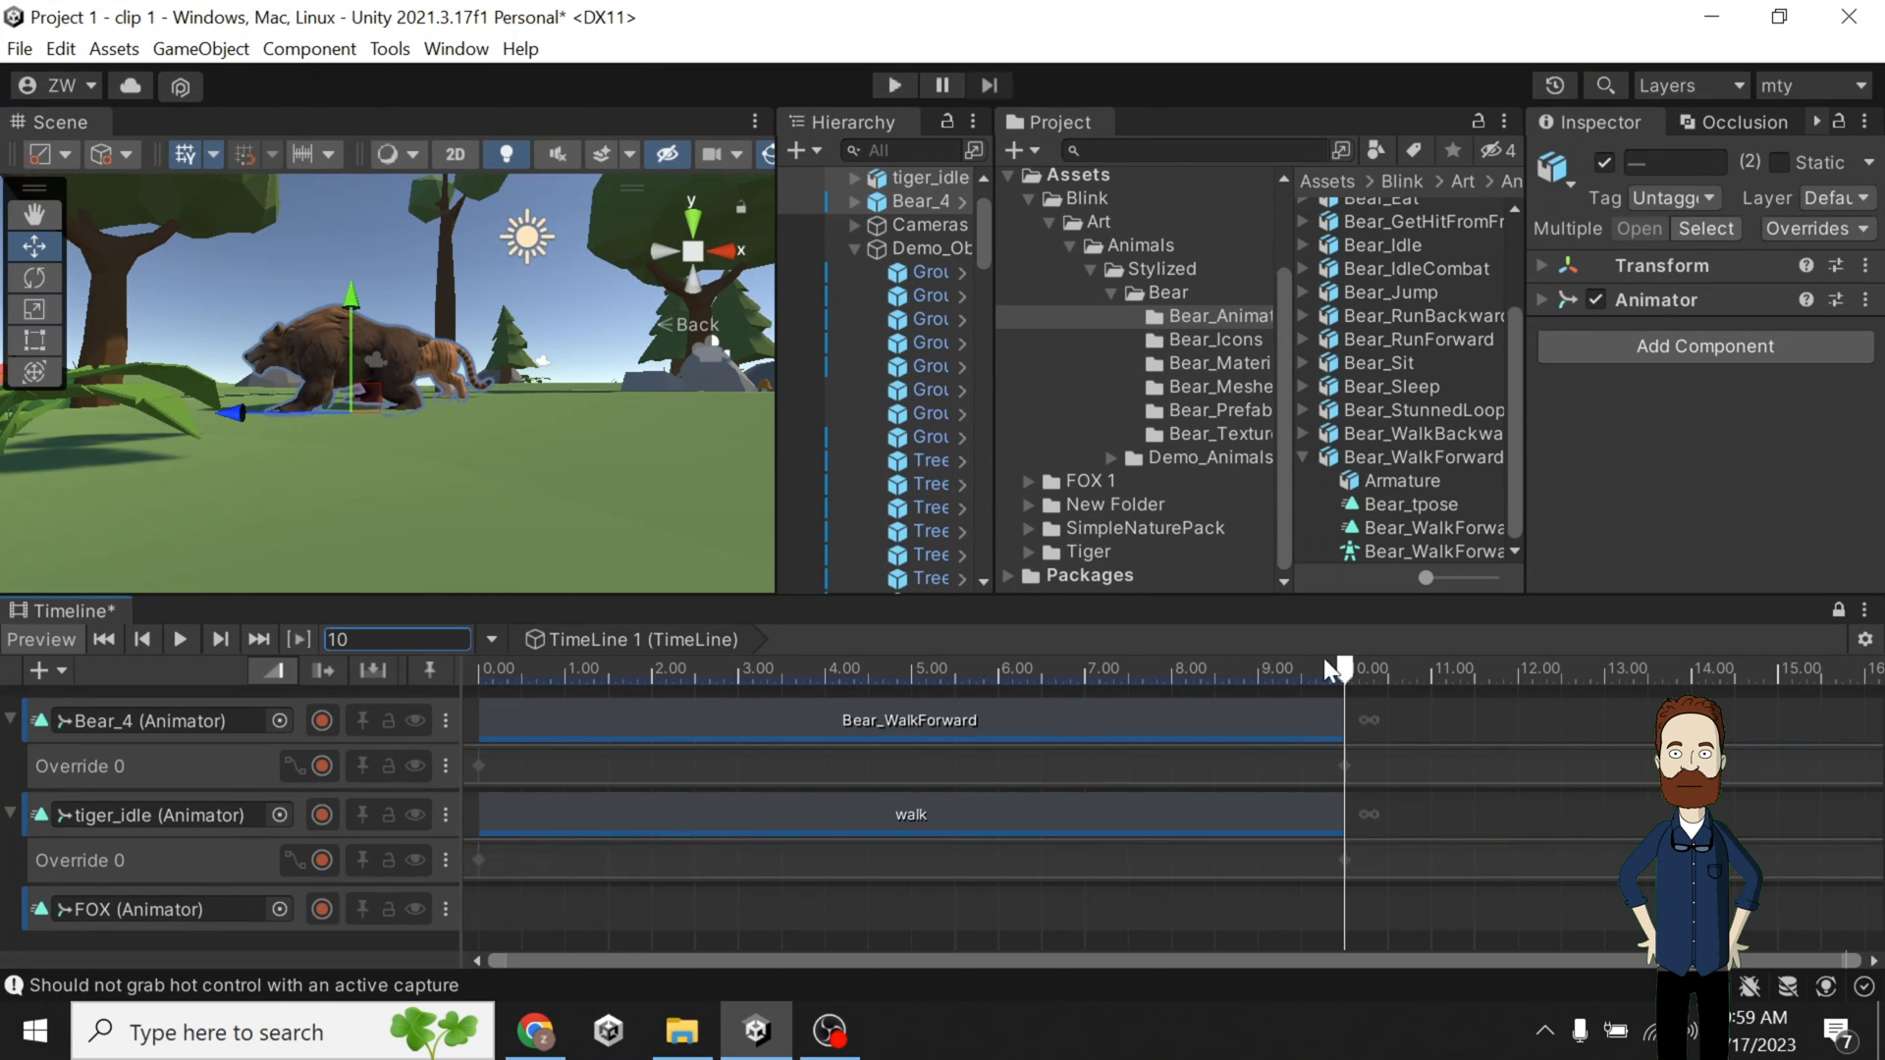
Preview the bear and tiger walk from 0 seconds, following them from the front view.
{"action": "left_click_drag", "start_coordinate": [1329, 662], "coordinate": [475, 668]}
{"action": "left_click", "coordinate": [664, 255]}
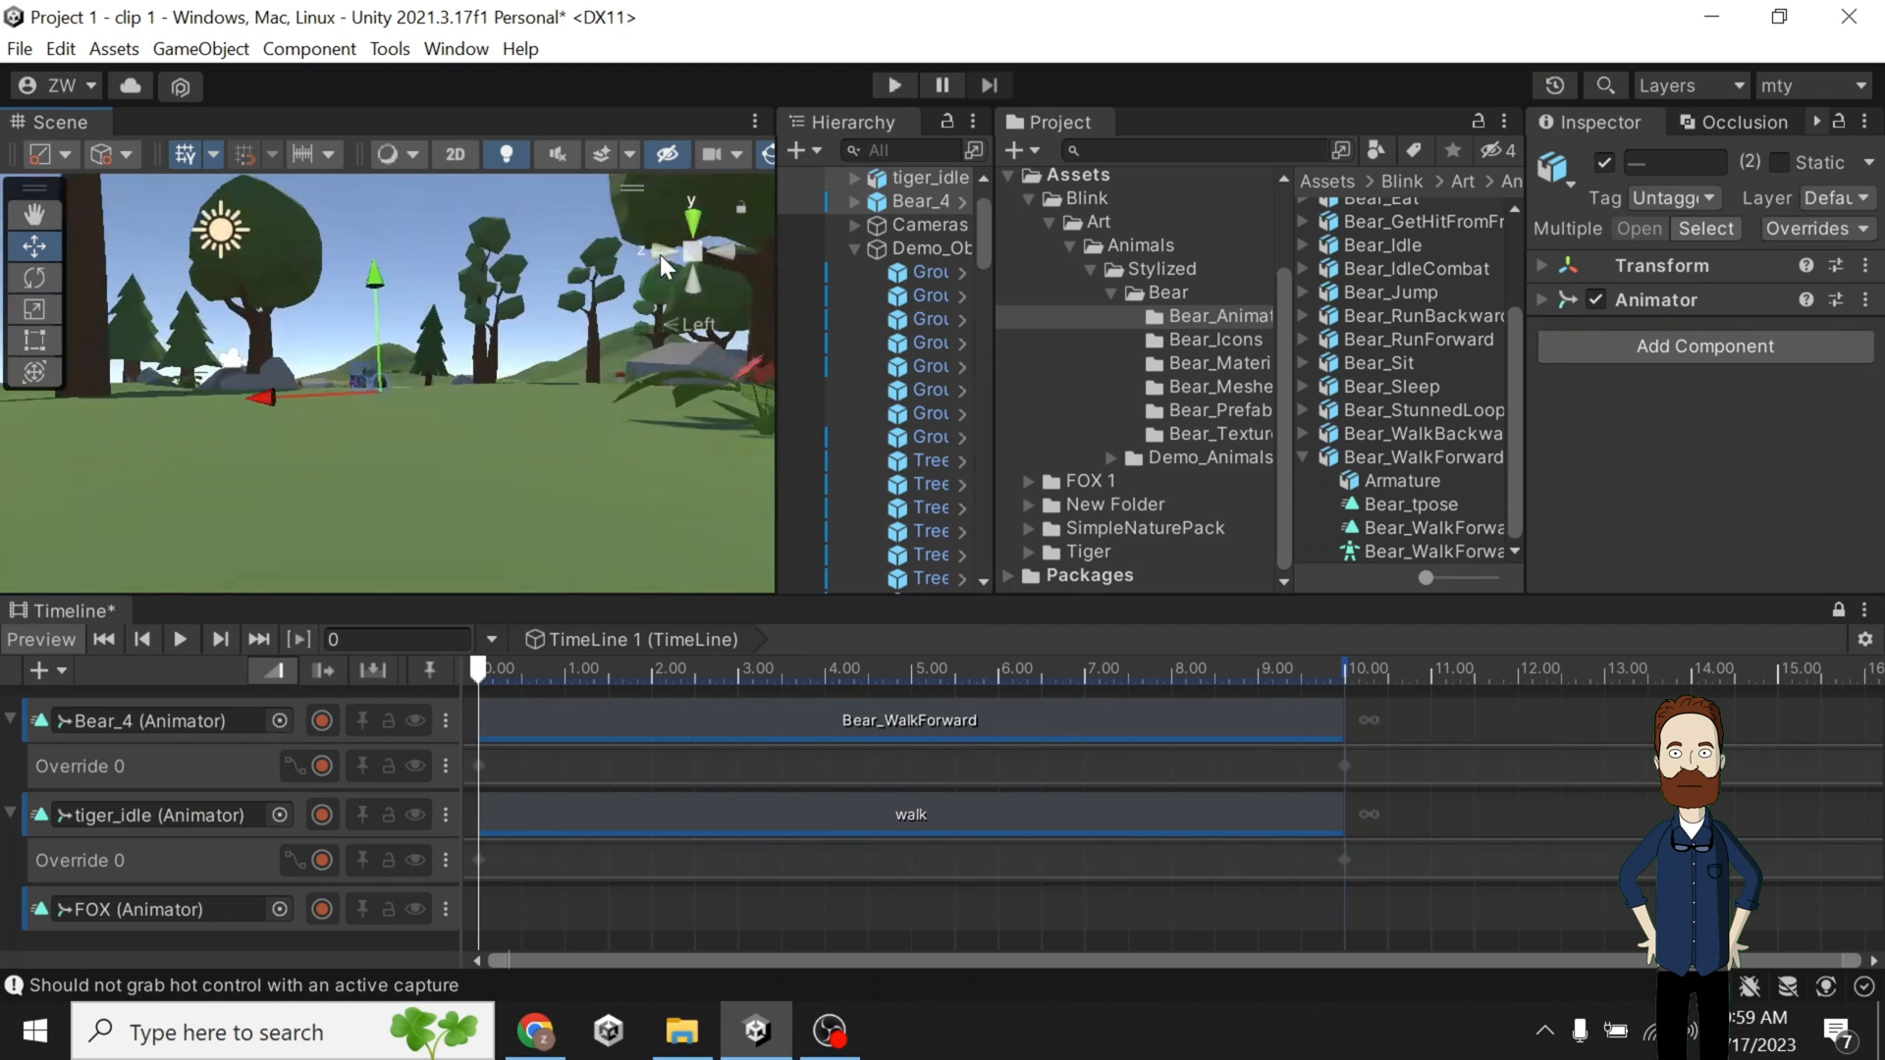
{"action": "left_click", "coordinate": [660, 256]}
{"action": "middle_click_drag", "start_coordinate": [246, 430], "coordinate": [589, 431]}
{"action": "scroll", "coordinate": [496, 414], "scroll_direction": "down", "scroll_amount": 3}
{"action": "scroll", "coordinate": [499, 422], "scroll_direction": "up", "scroll_amount": 2}
{"action": "left_click", "coordinate": [191, 644]}
{"action": "left_click_drag", "start_coordinate": [589, 432], "coordinate": [385, 450]}
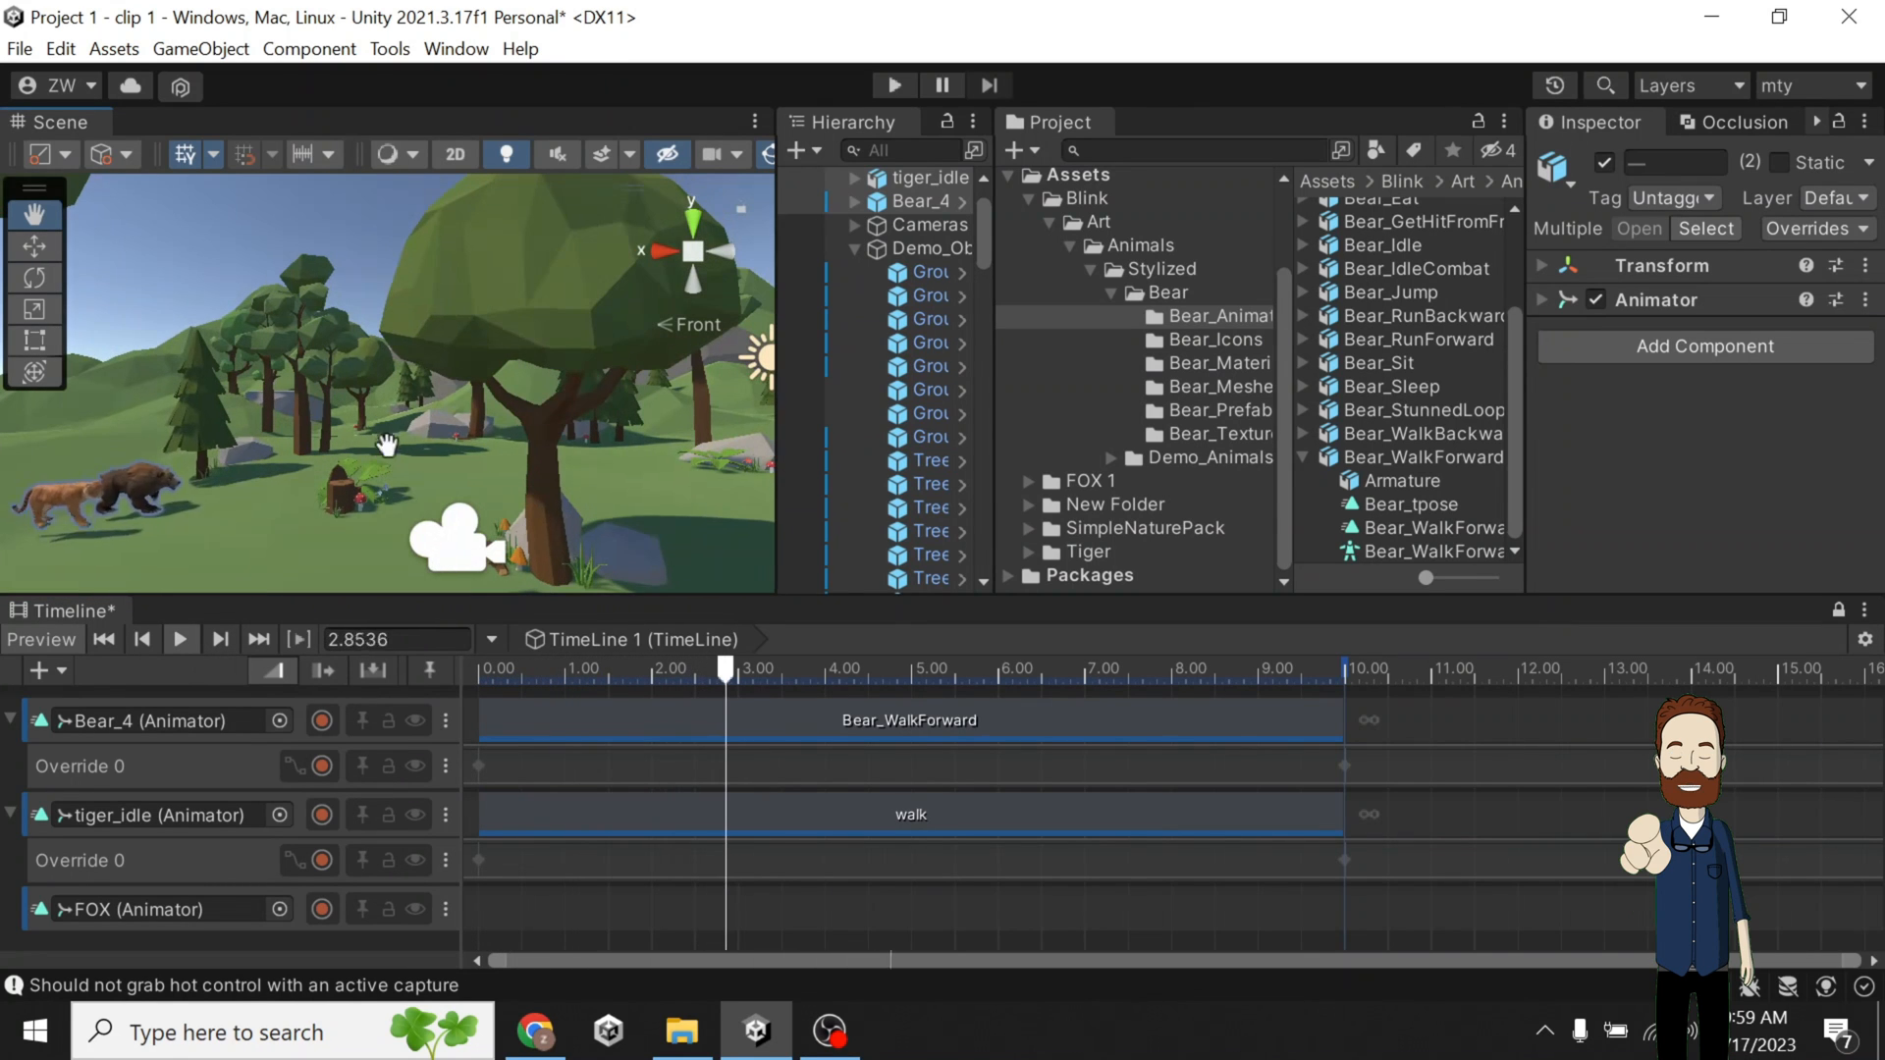
{"action": "mouse_move", "coordinate": [580, 467]}
{"action": "left_mouse_down"}
{"action": "mouse_move", "coordinate": [365, 464]}
{"action": "mouse_move", "coordinate": [496, 473]}
{"action": "mouse_move", "coordinate": [488, 510]}
{"action": "mouse_move", "coordinate": [513, 517]}
{"action": "left_mouse_up"}
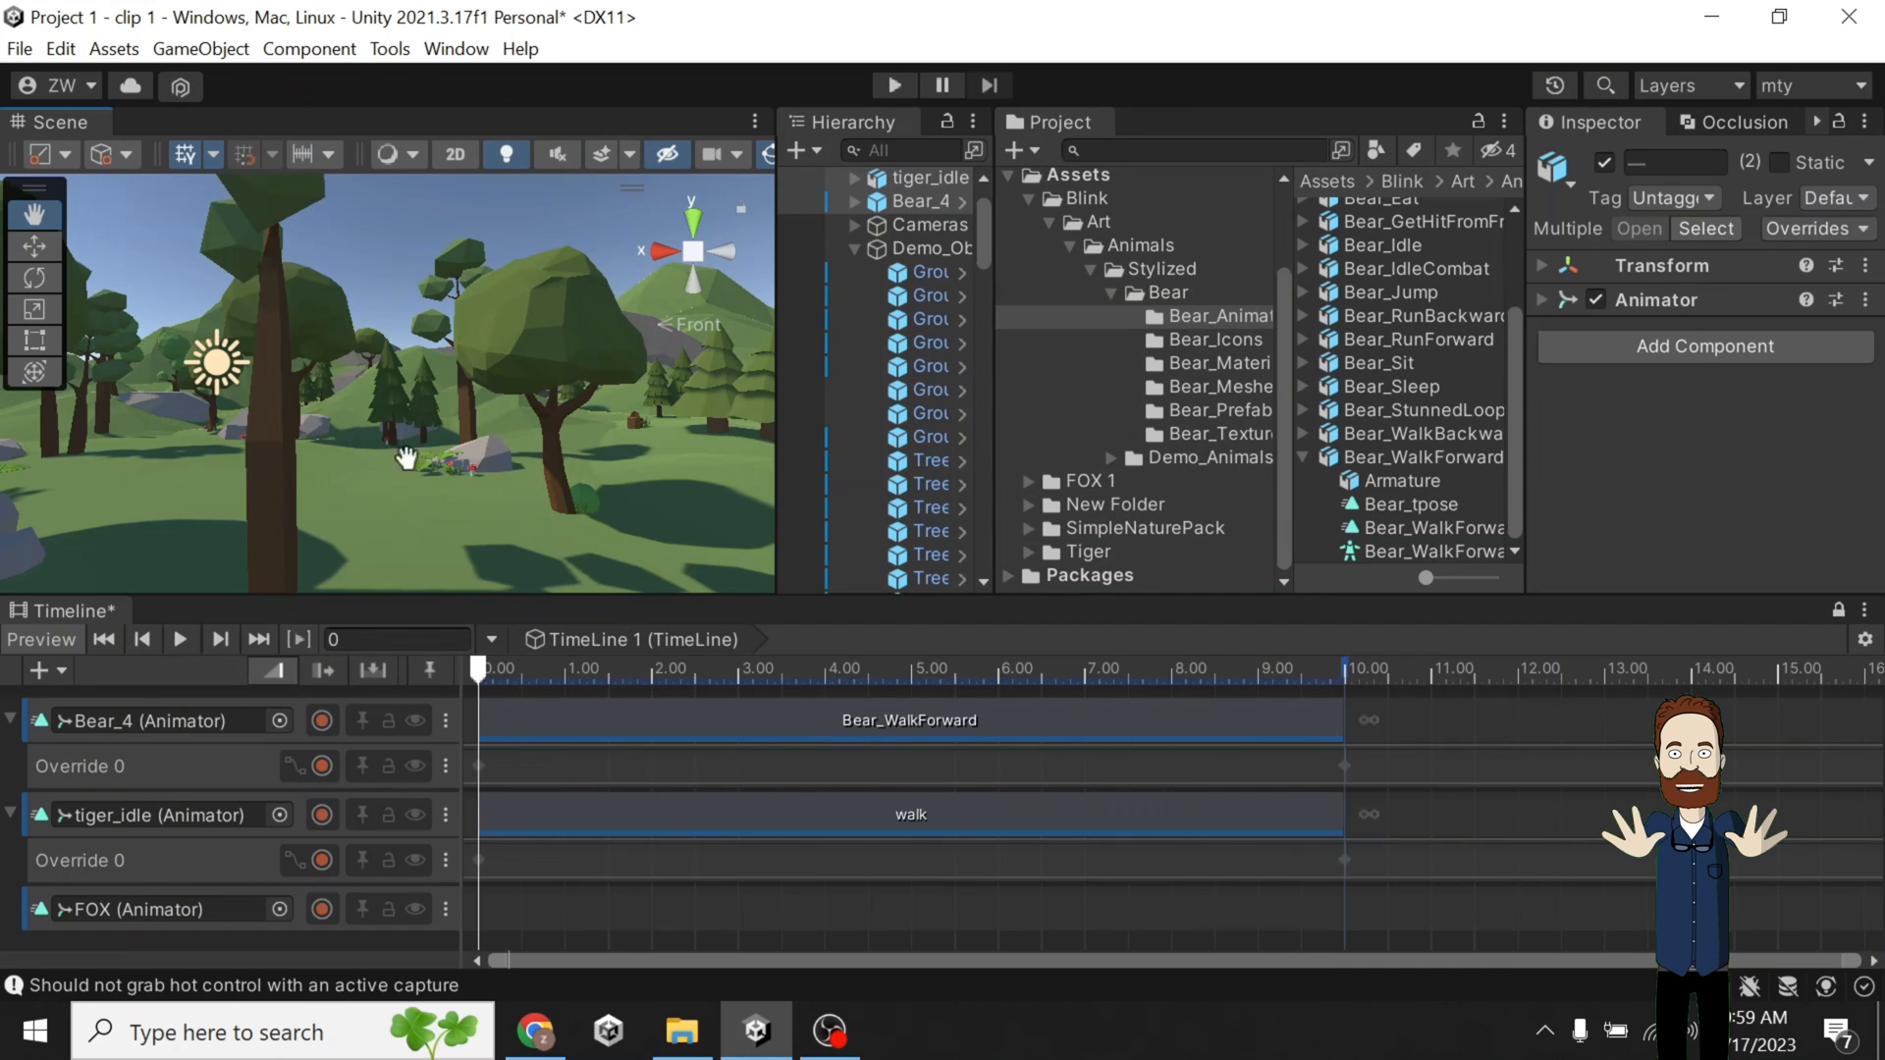
Examine the animals' starting position and the objects along their walking path from several sides.
{"action": "left_click", "coordinate": [658, 255]}
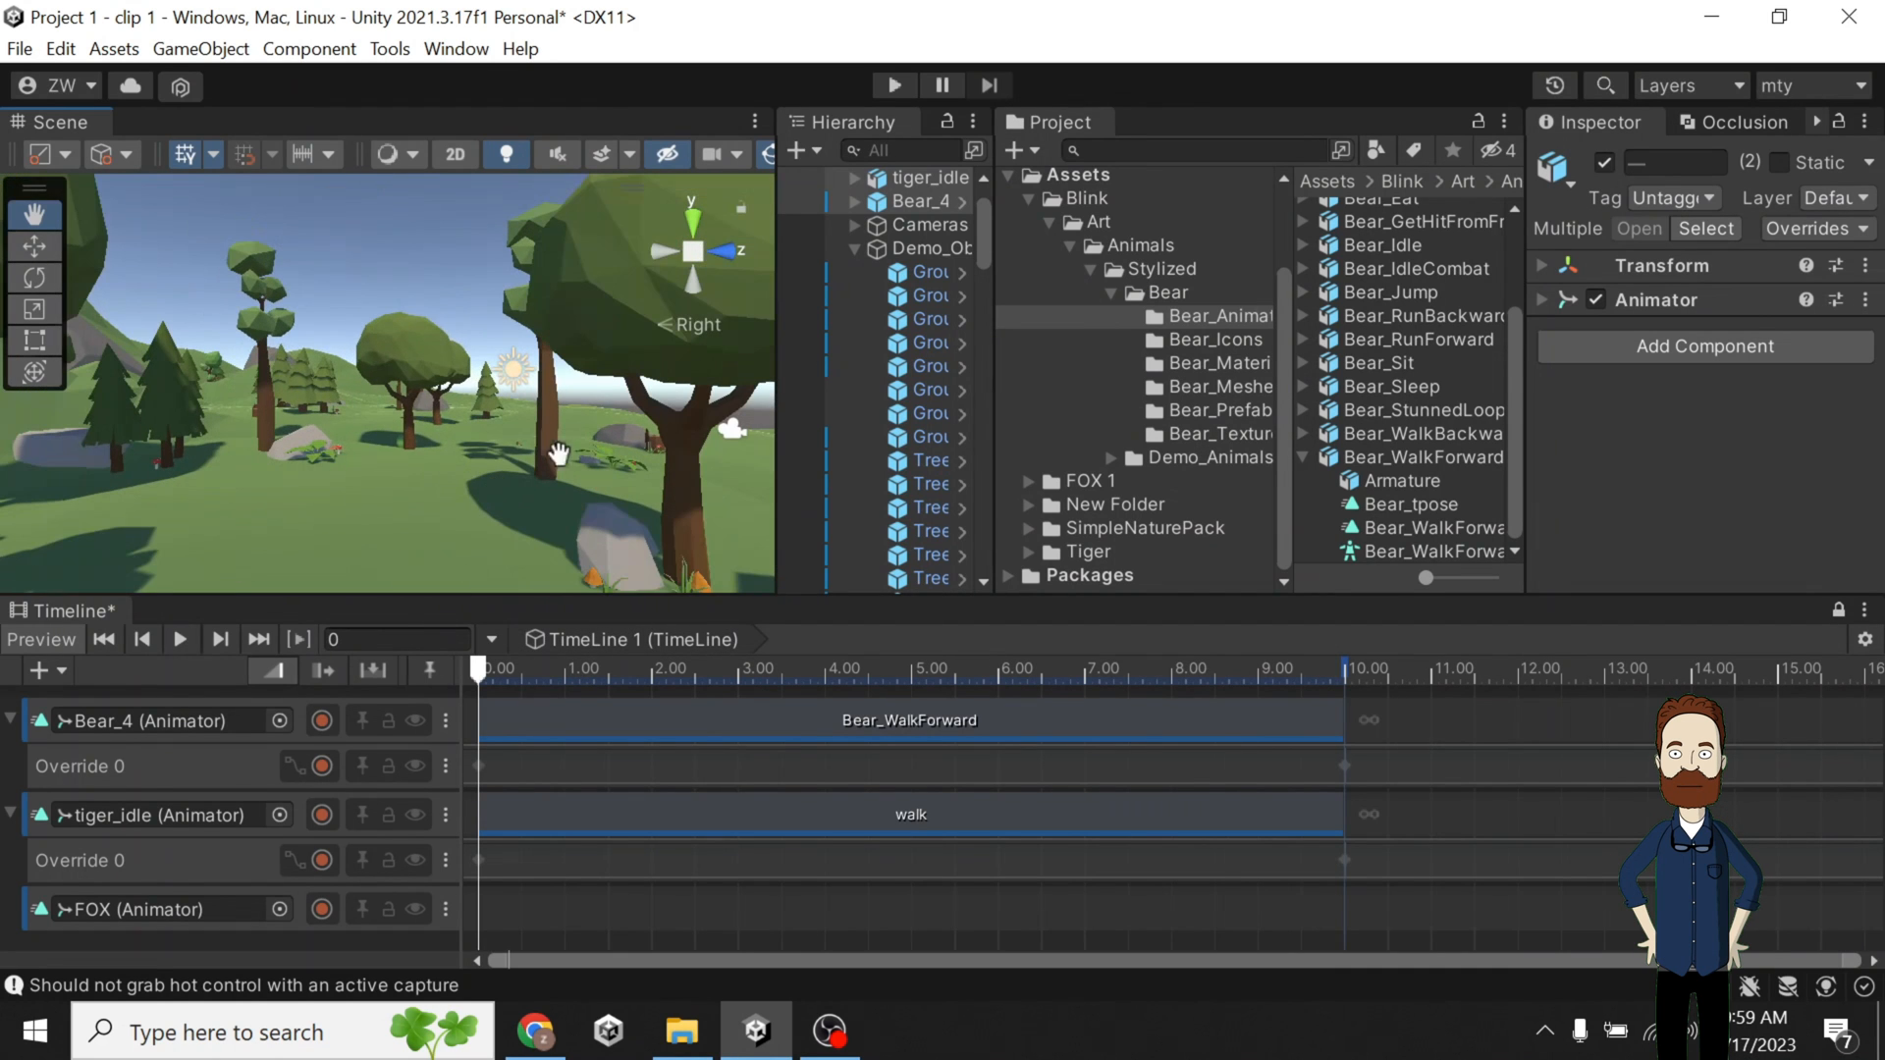
{"action": "left_click", "coordinate": [661, 257]}
{"action": "left_click_drag", "start_coordinate": [593, 488], "coordinate": [235, 503]}
{"action": "left_click_drag", "start_coordinate": [614, 535], "coordinate": [349, 501]}
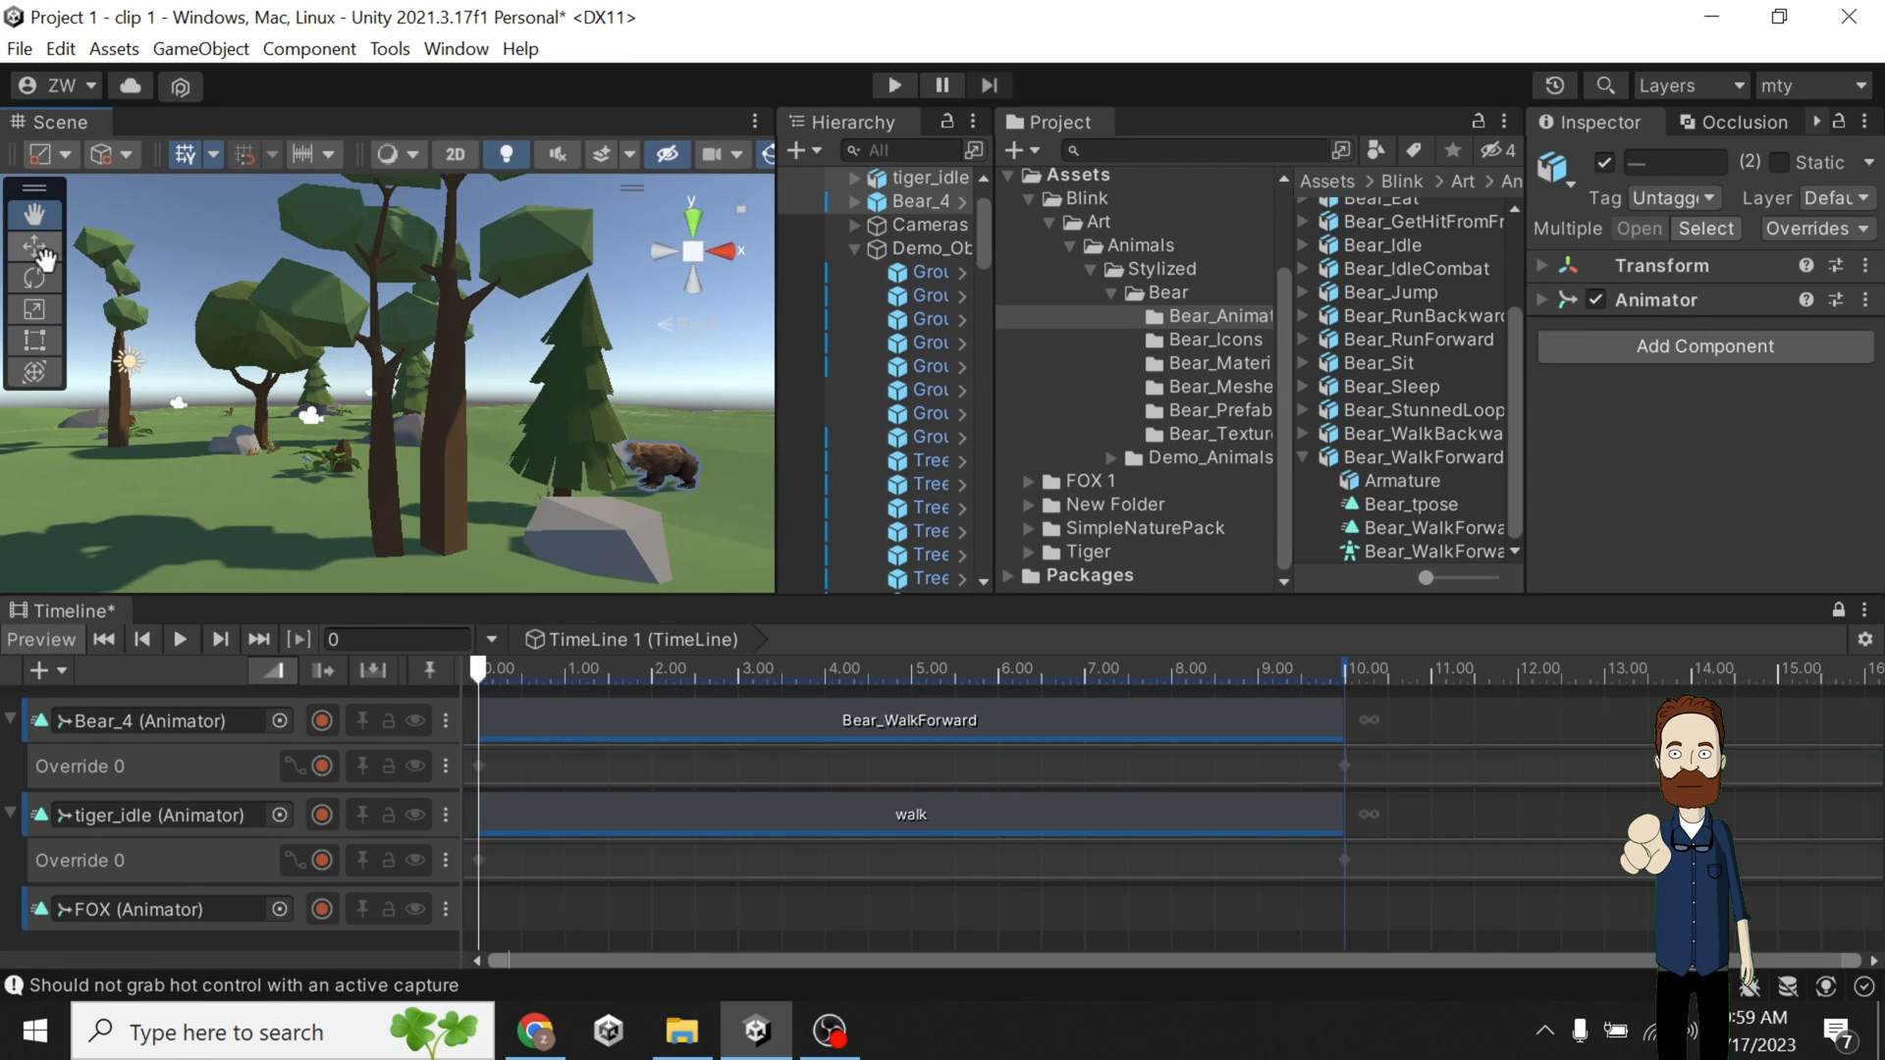
{"action": "left_click", "coordinate": [238, 562]}
{"action": "scroll", "coordinate": [257, 549], "scroll_direction": "down", "scroll_amount": 4}
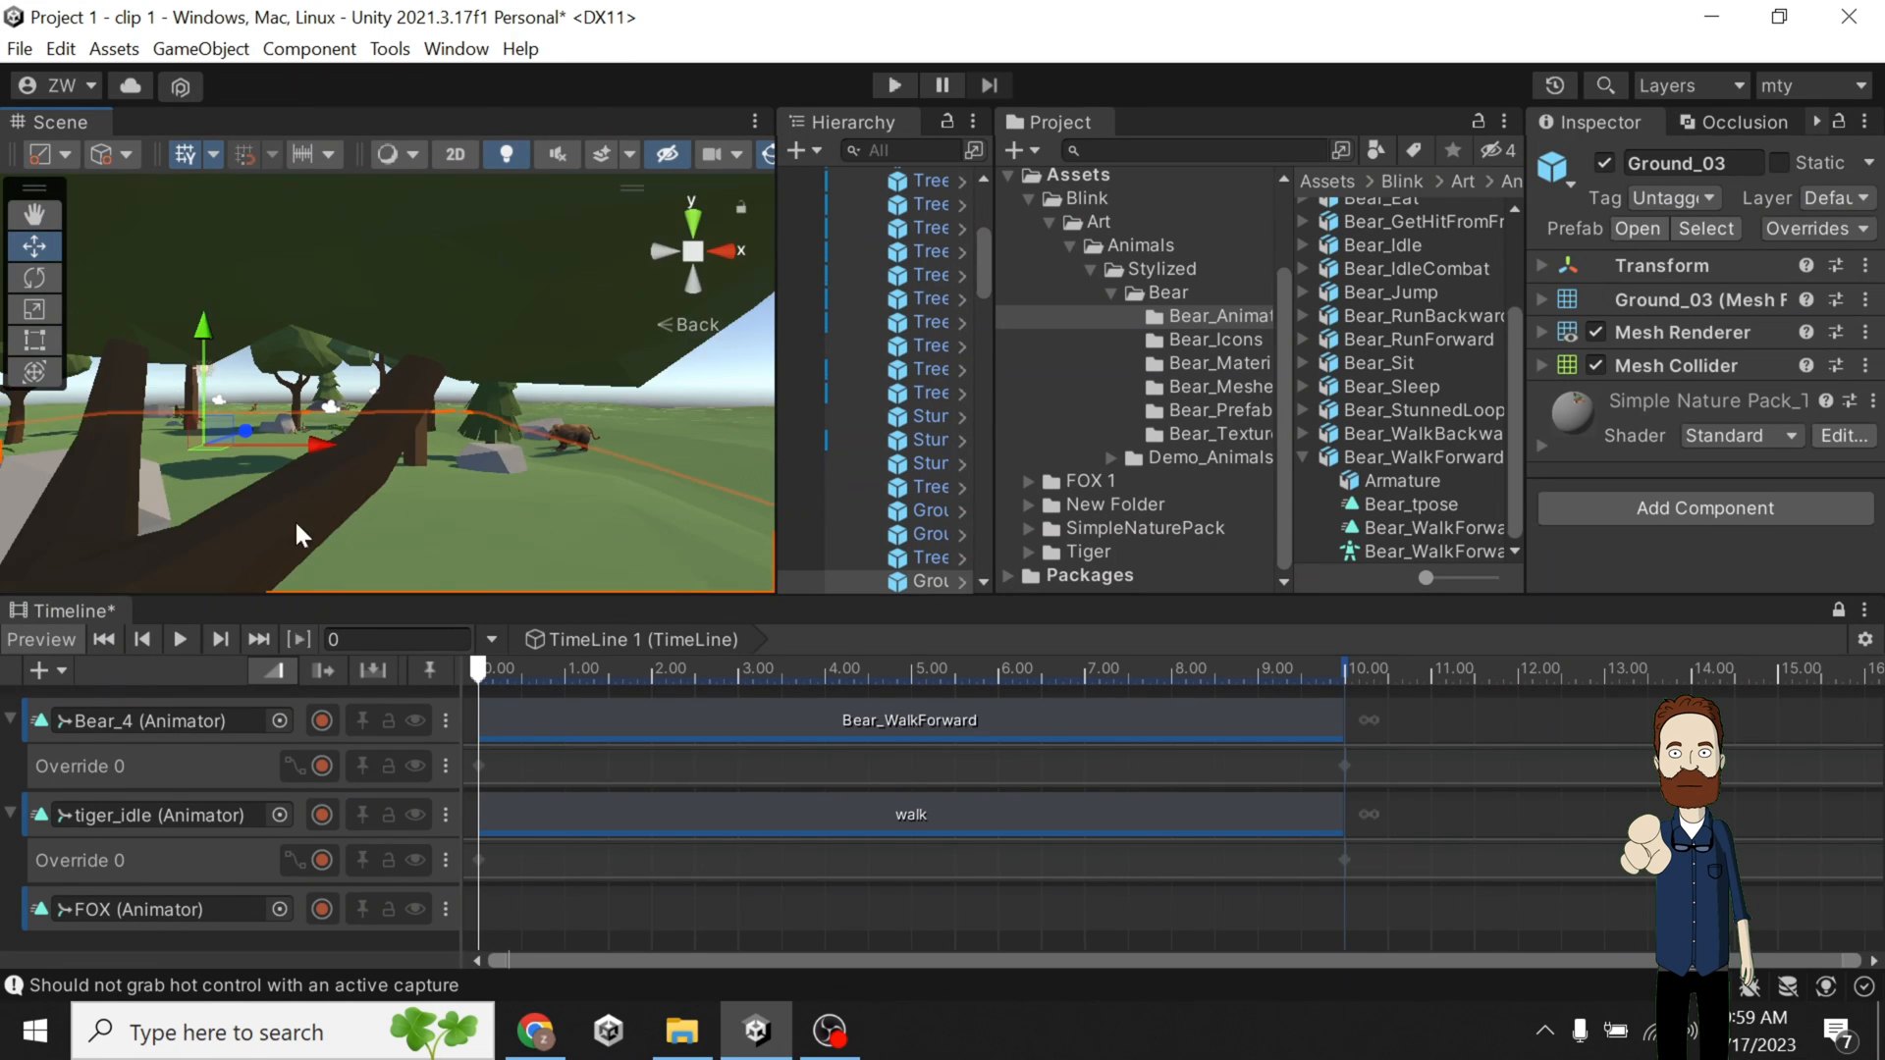
{"action": "scroll", "coordinate": [292, 519], "scroll_direction": "up", "scroll_amount": 3}
{"action": "left_click", "coordinate": [732, 247]}
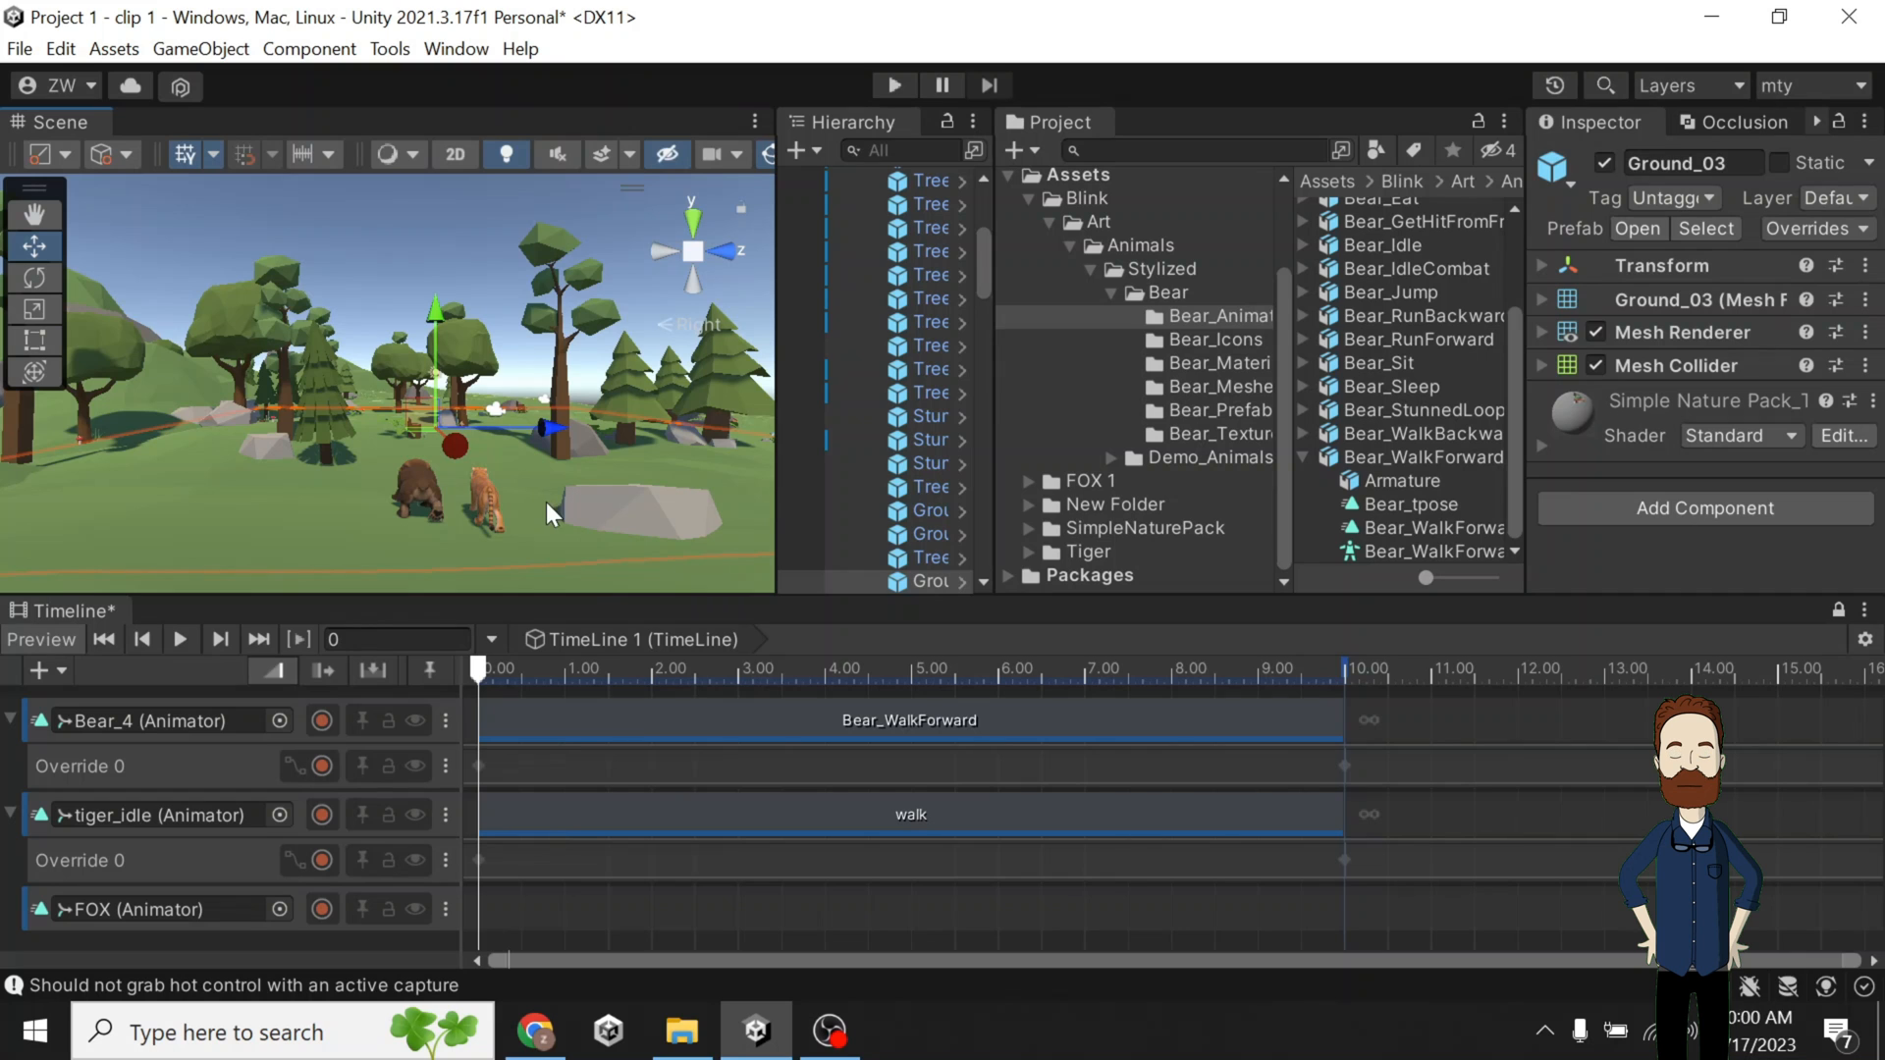
{"action": "left_click", "coordinate": [711, 256]}
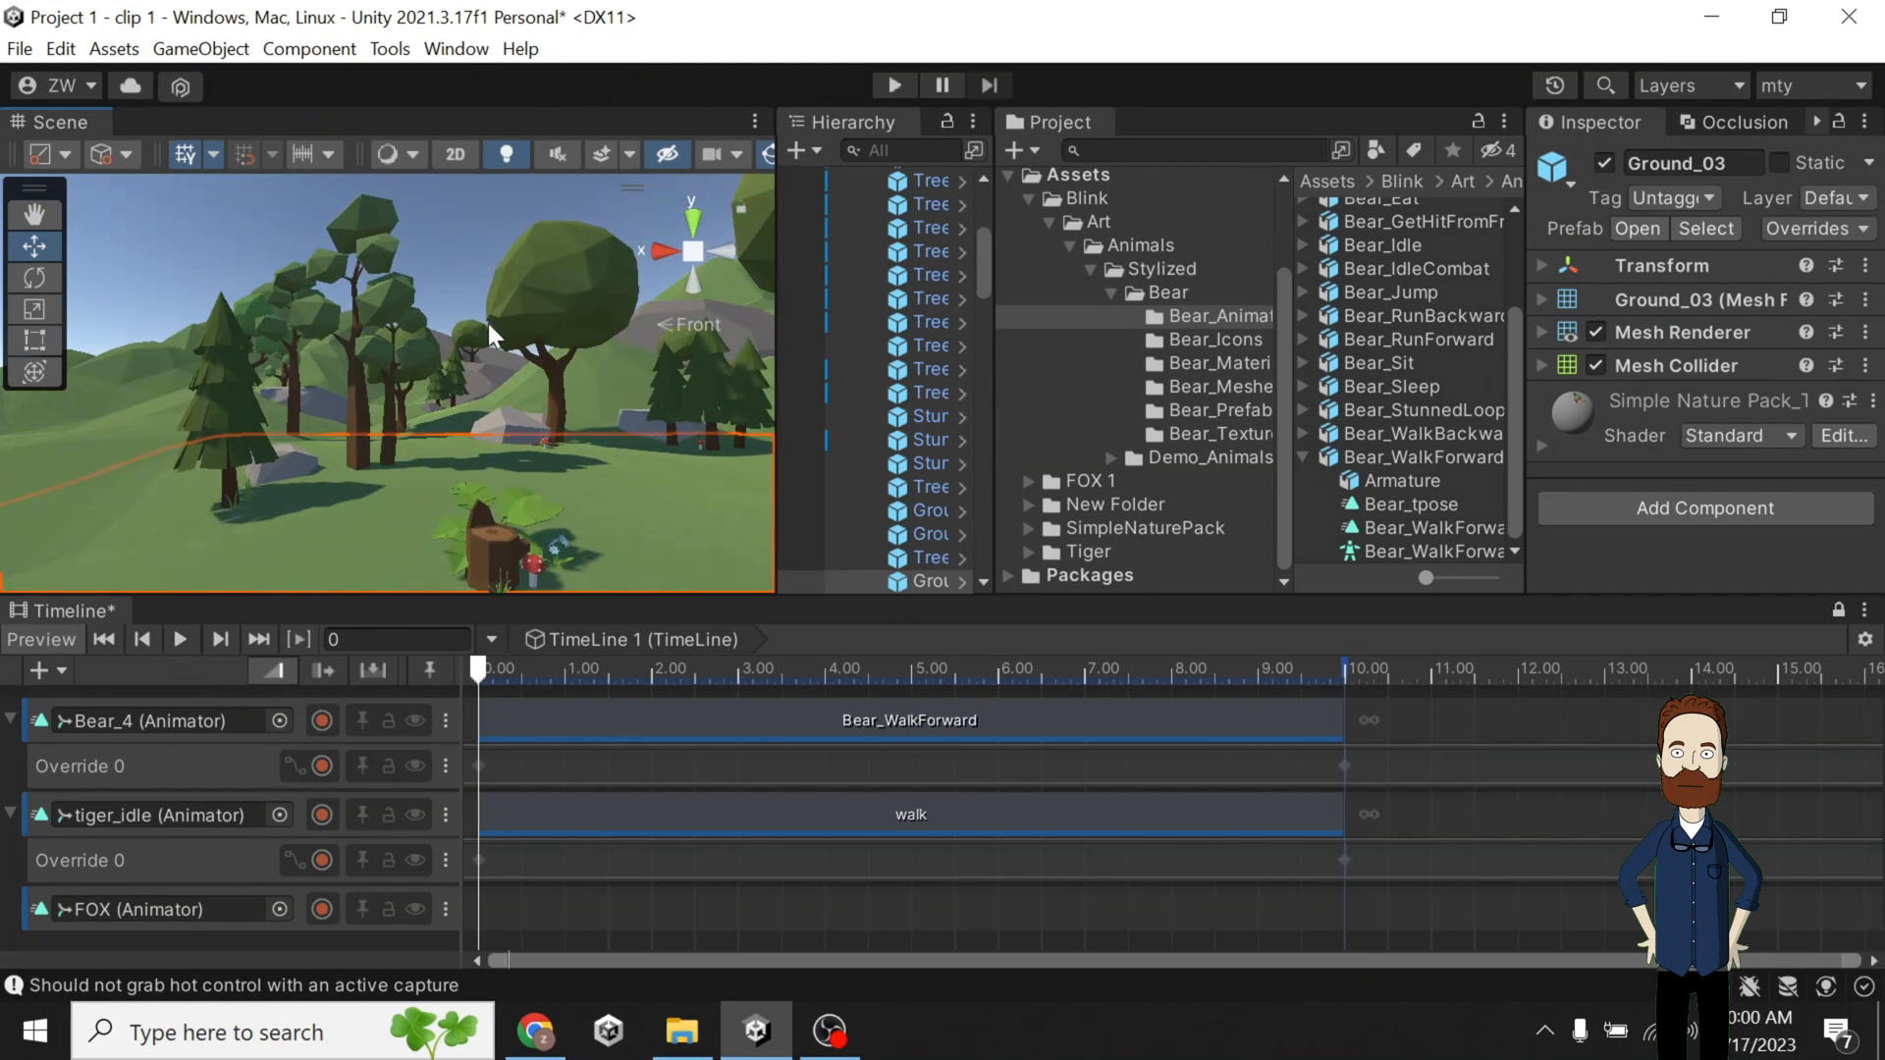
Delete the tree stump and the plants around it from the animals' path.
{"action": "scroll", "coordinate": [477, 459], "scroll_direction": "down", "scroll_amount": 3}
{"action": "left_click", "coordinate": [692, 222]}
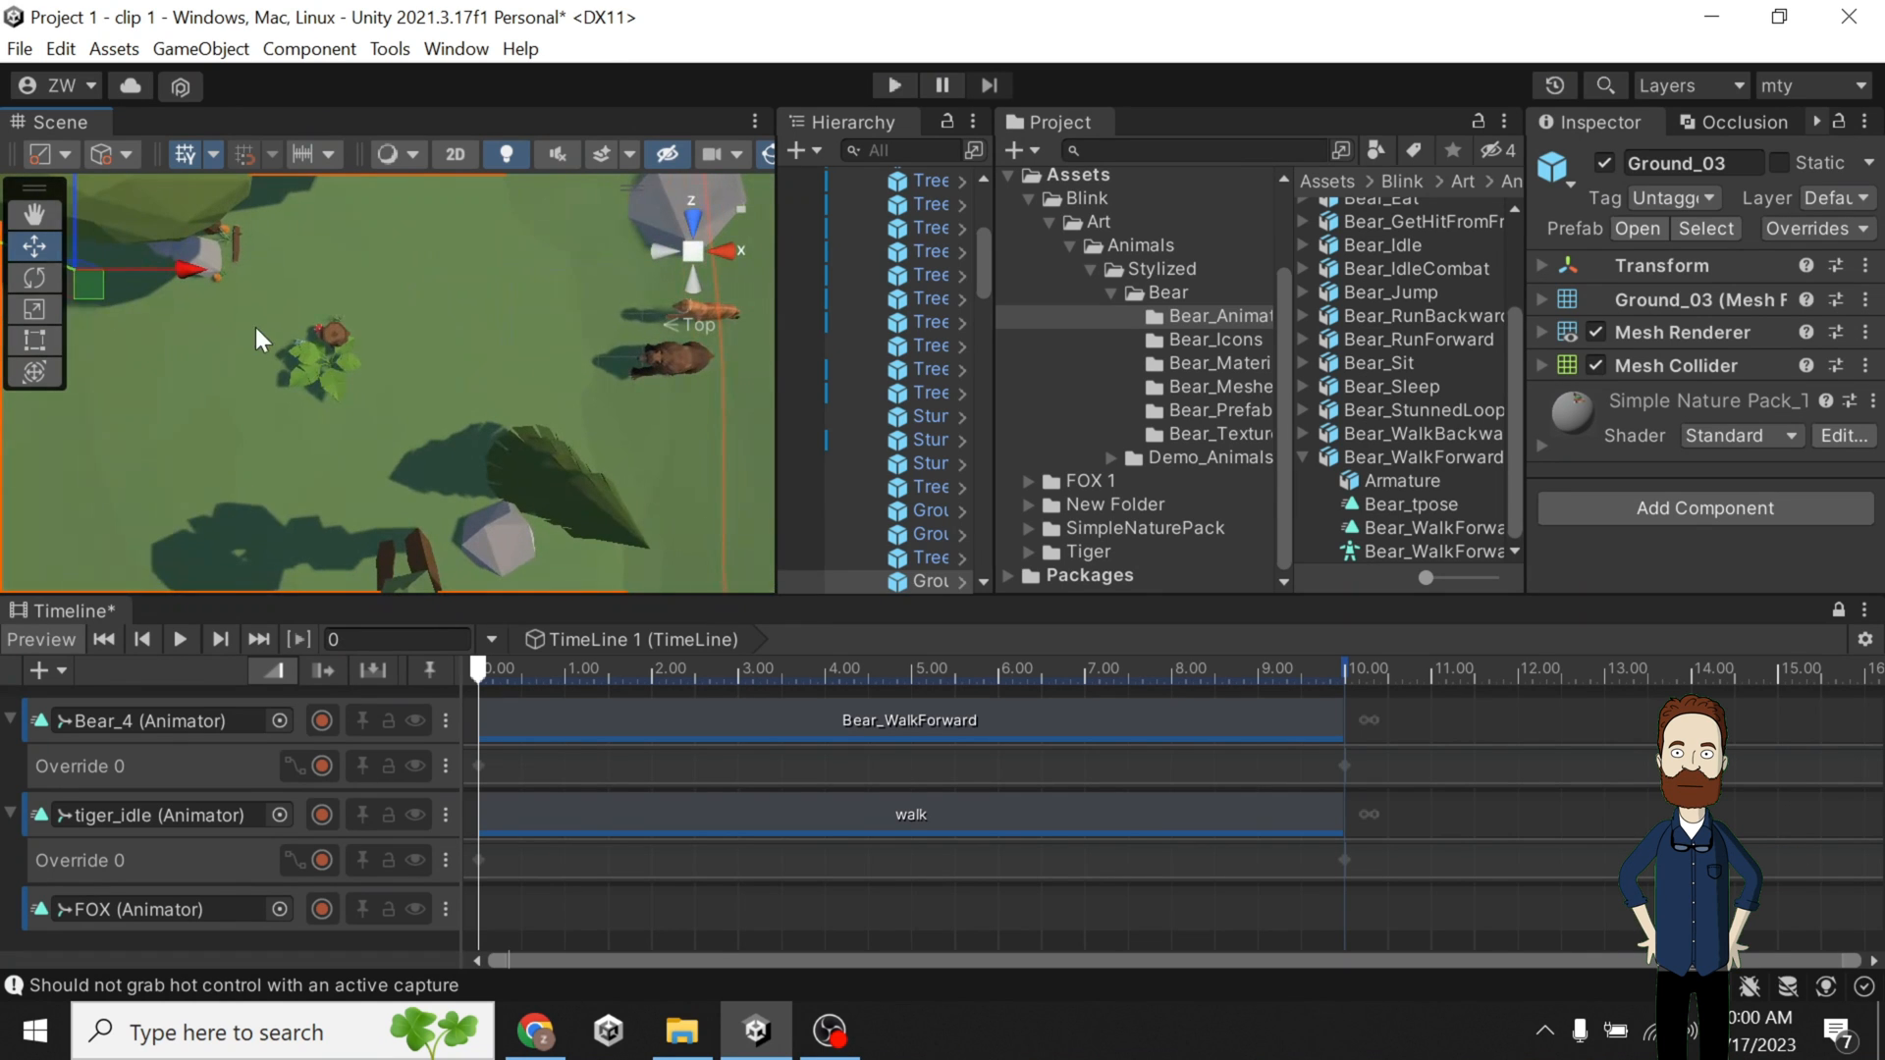
{"action": "left_click_drag", "start_coordinate": [255, 327], "coordinate": [422, 422]}
{"action": "key", "text": "Delete"}
{"action": "left_click_drag", "start_coordinate": [285, 320], "coordinate": [386, 380]}
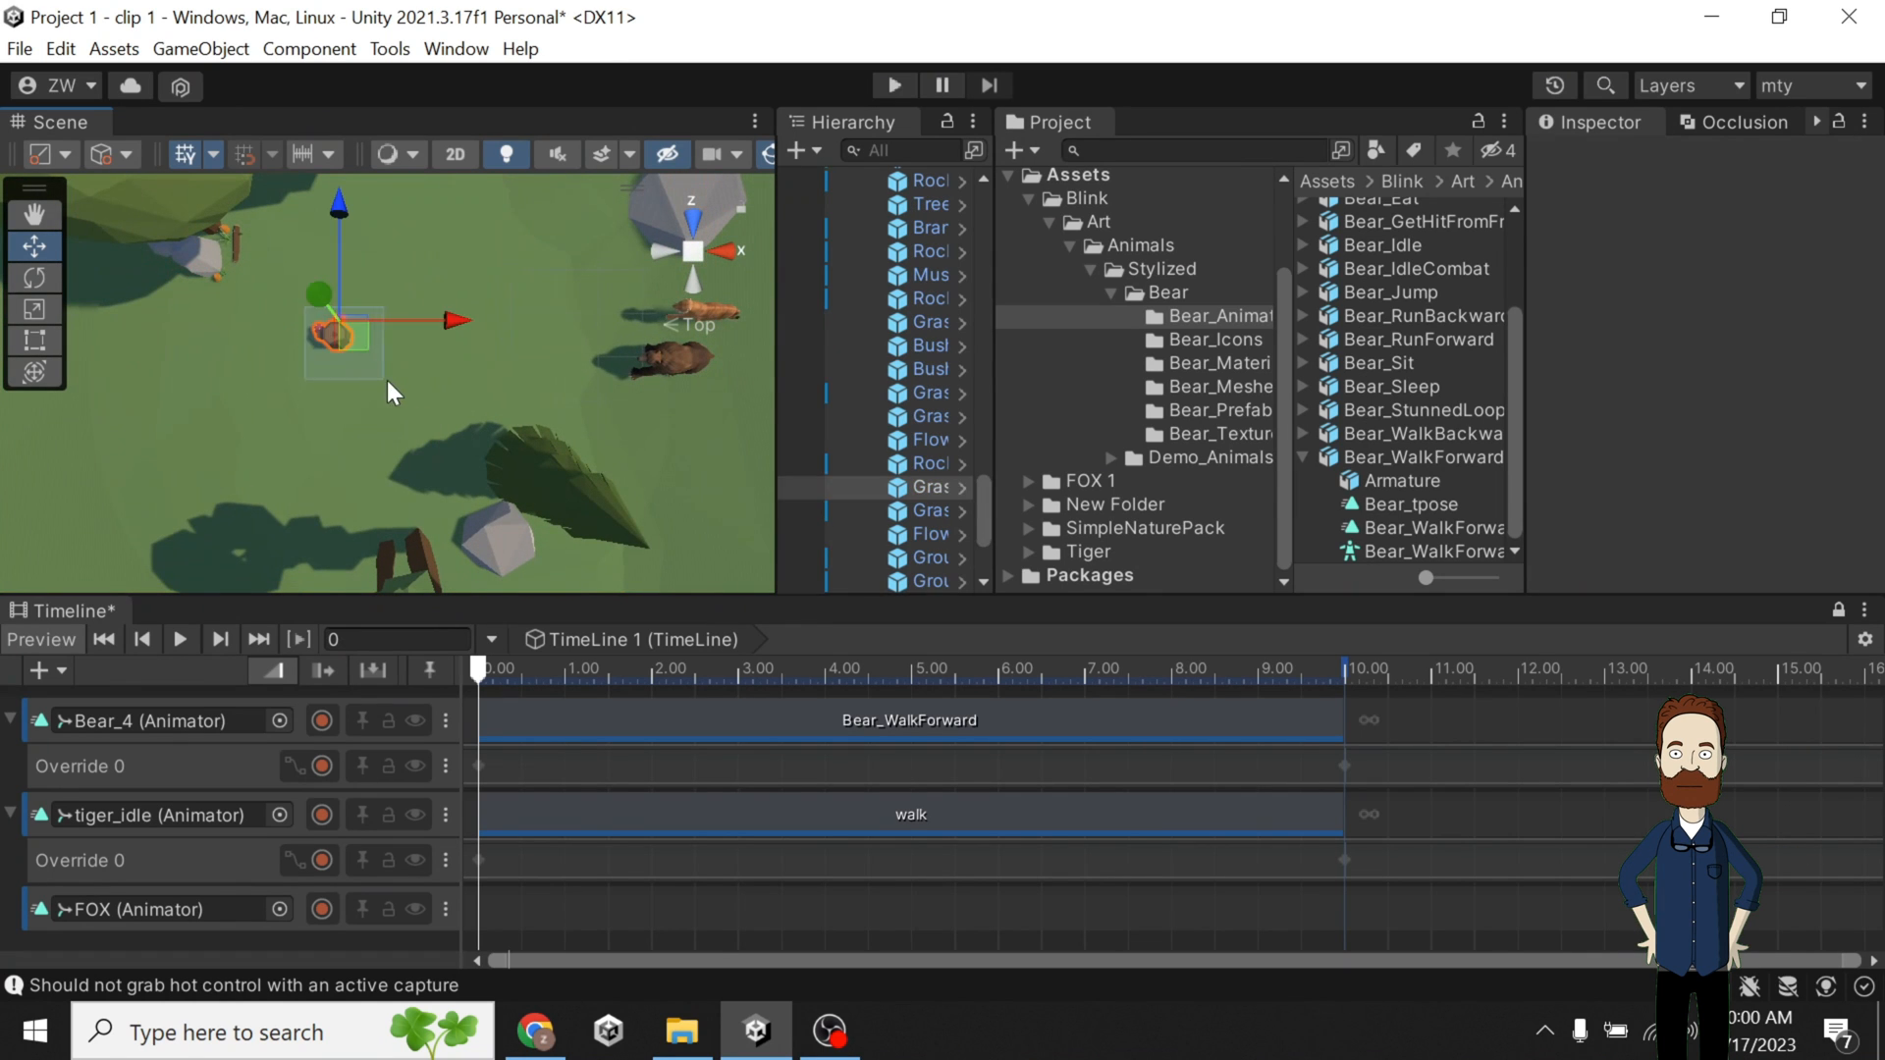
{"action": "key", "text": "Delete"}
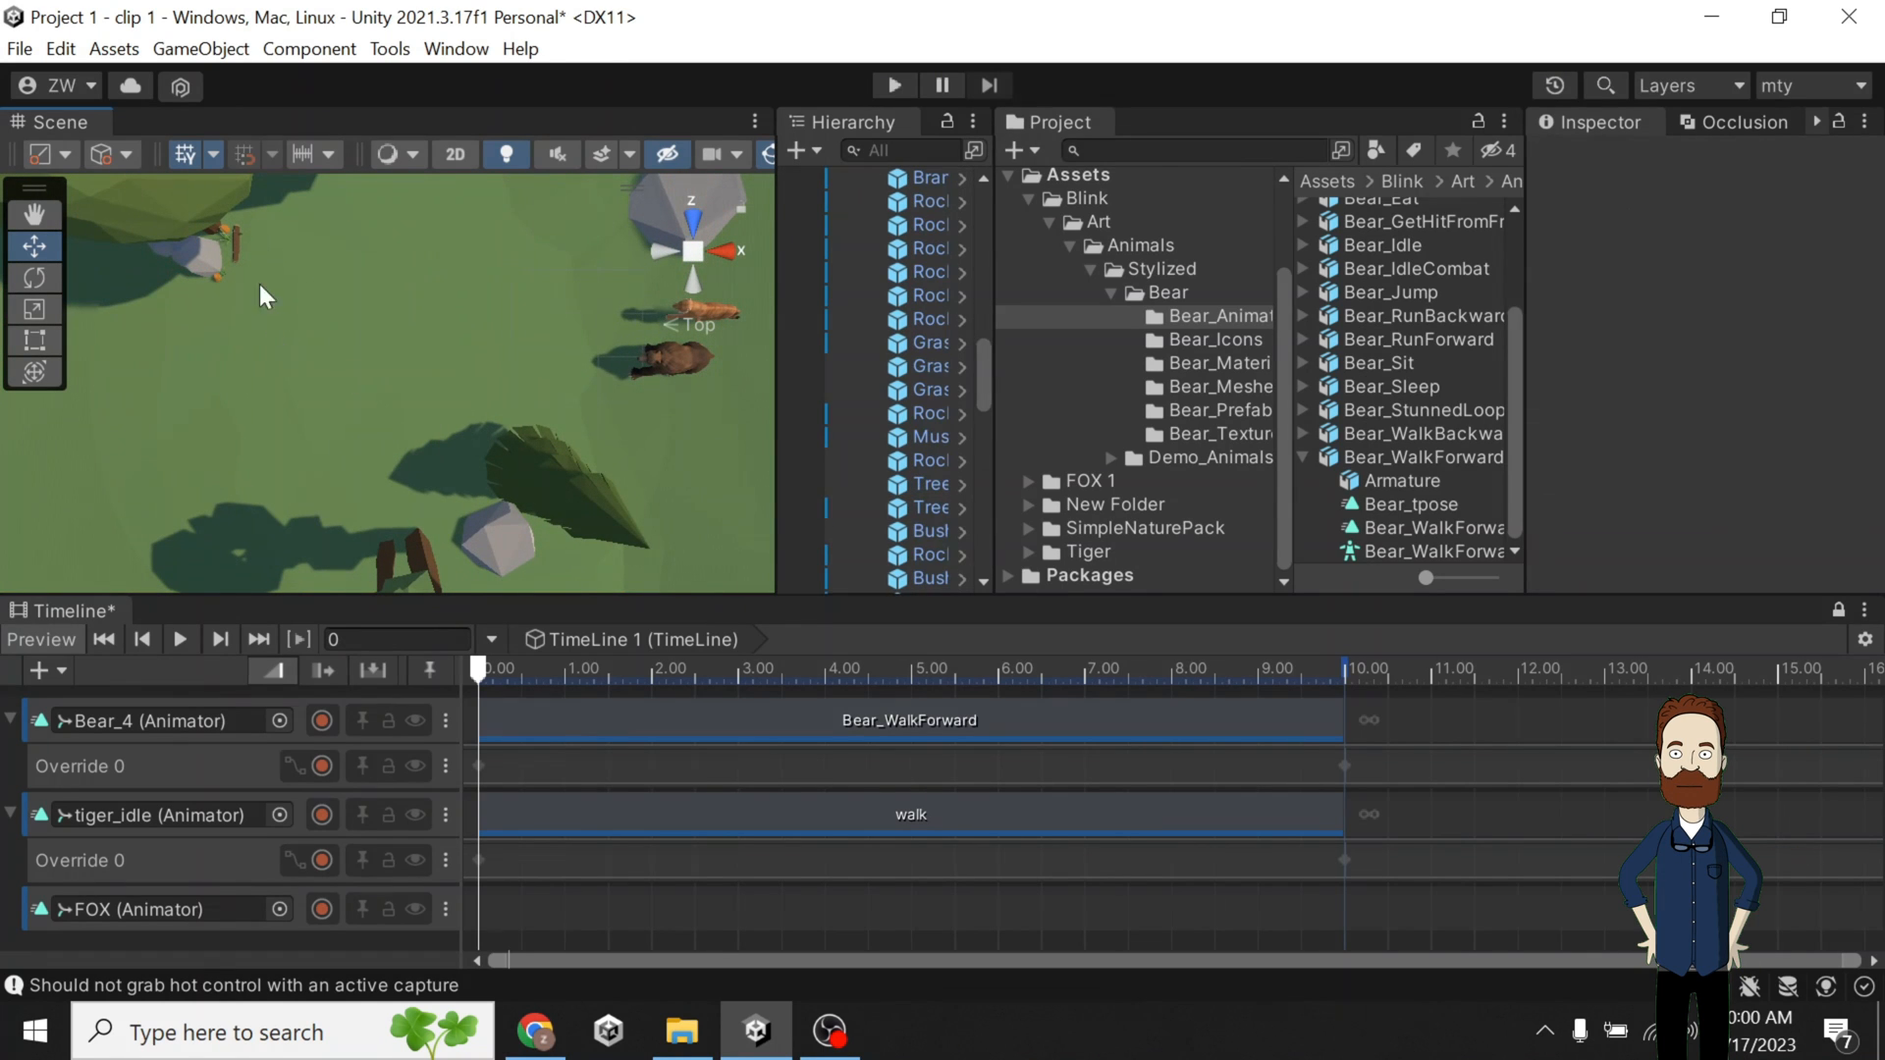
Start recording on both animals' override tracks, then play the timeline and pause it at about 2.87 seconds.
{"action": "left_click", "coordinate": [691, 282]}
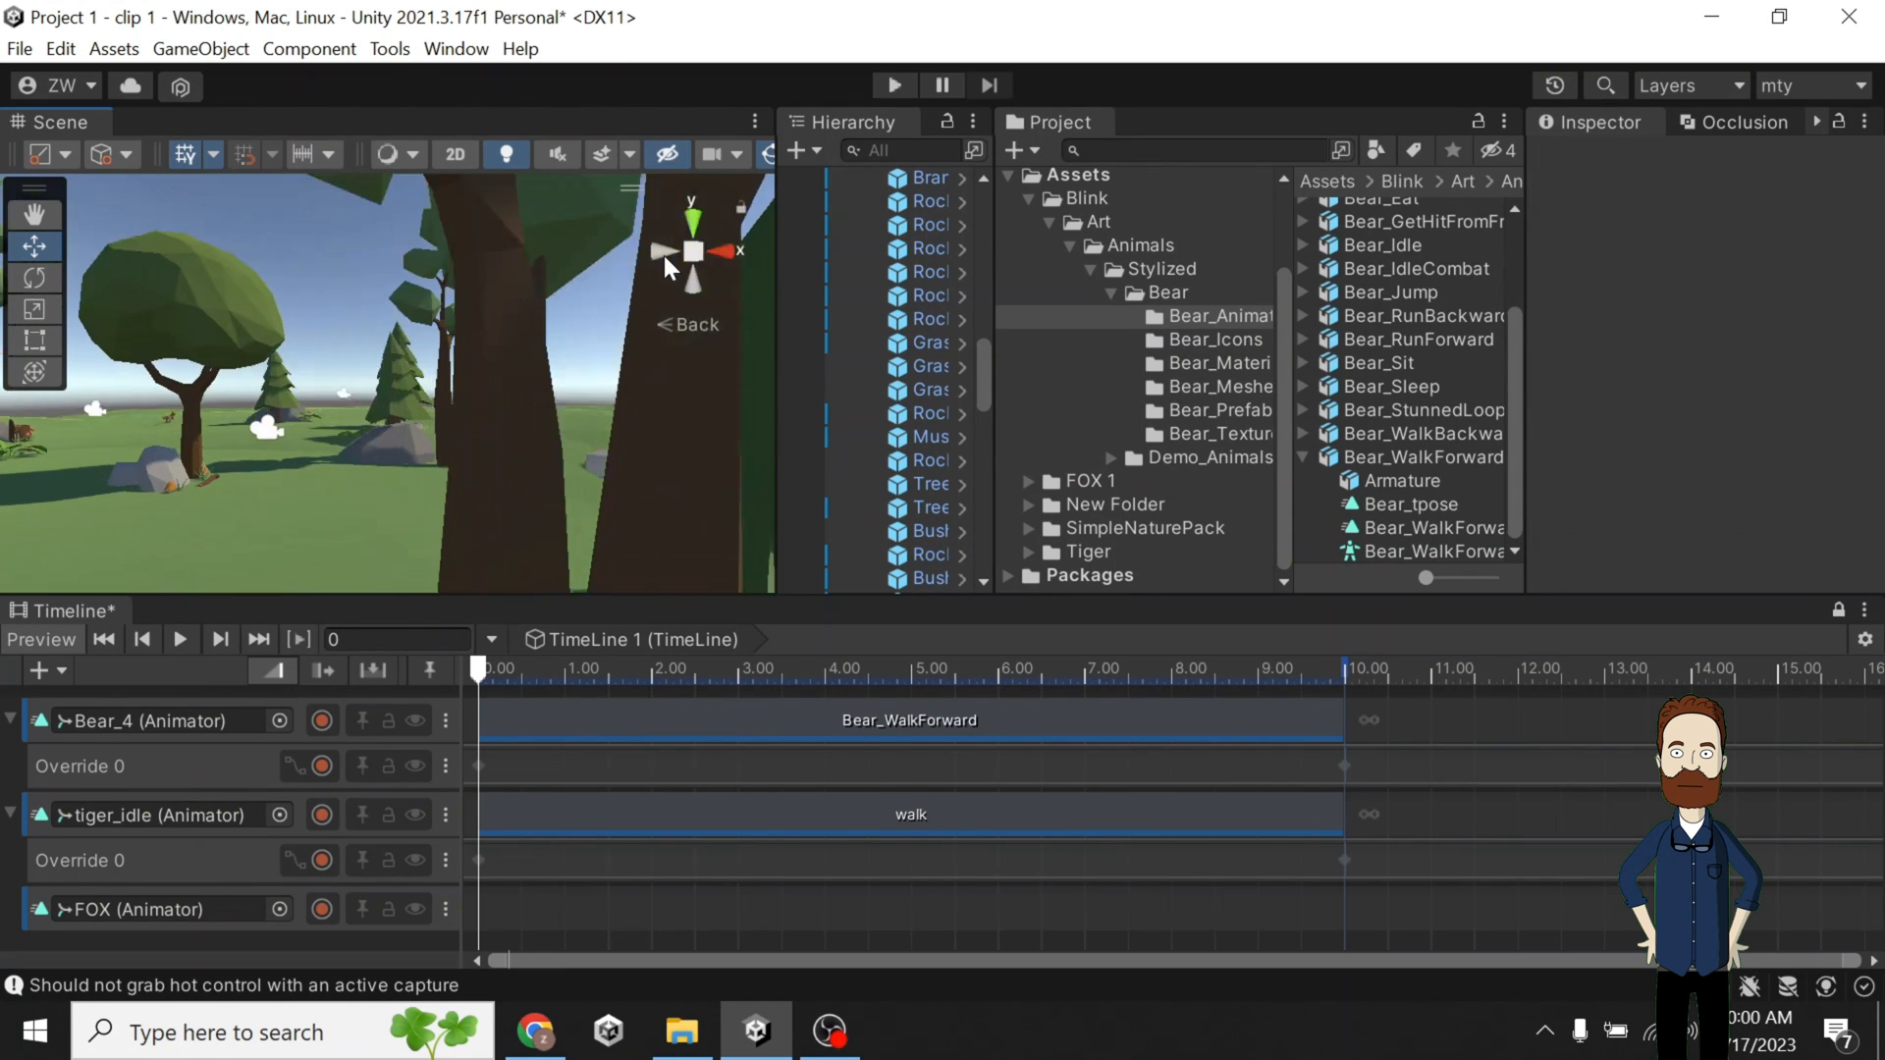
{"action": "left_click", "coordinate": [663, 253]}
{"action": "middle_click_drag", "start_coordinate": [322, 469], "coordinate": [500, 485]}
{"action": "left_click", "coordinate": [322, 766]}
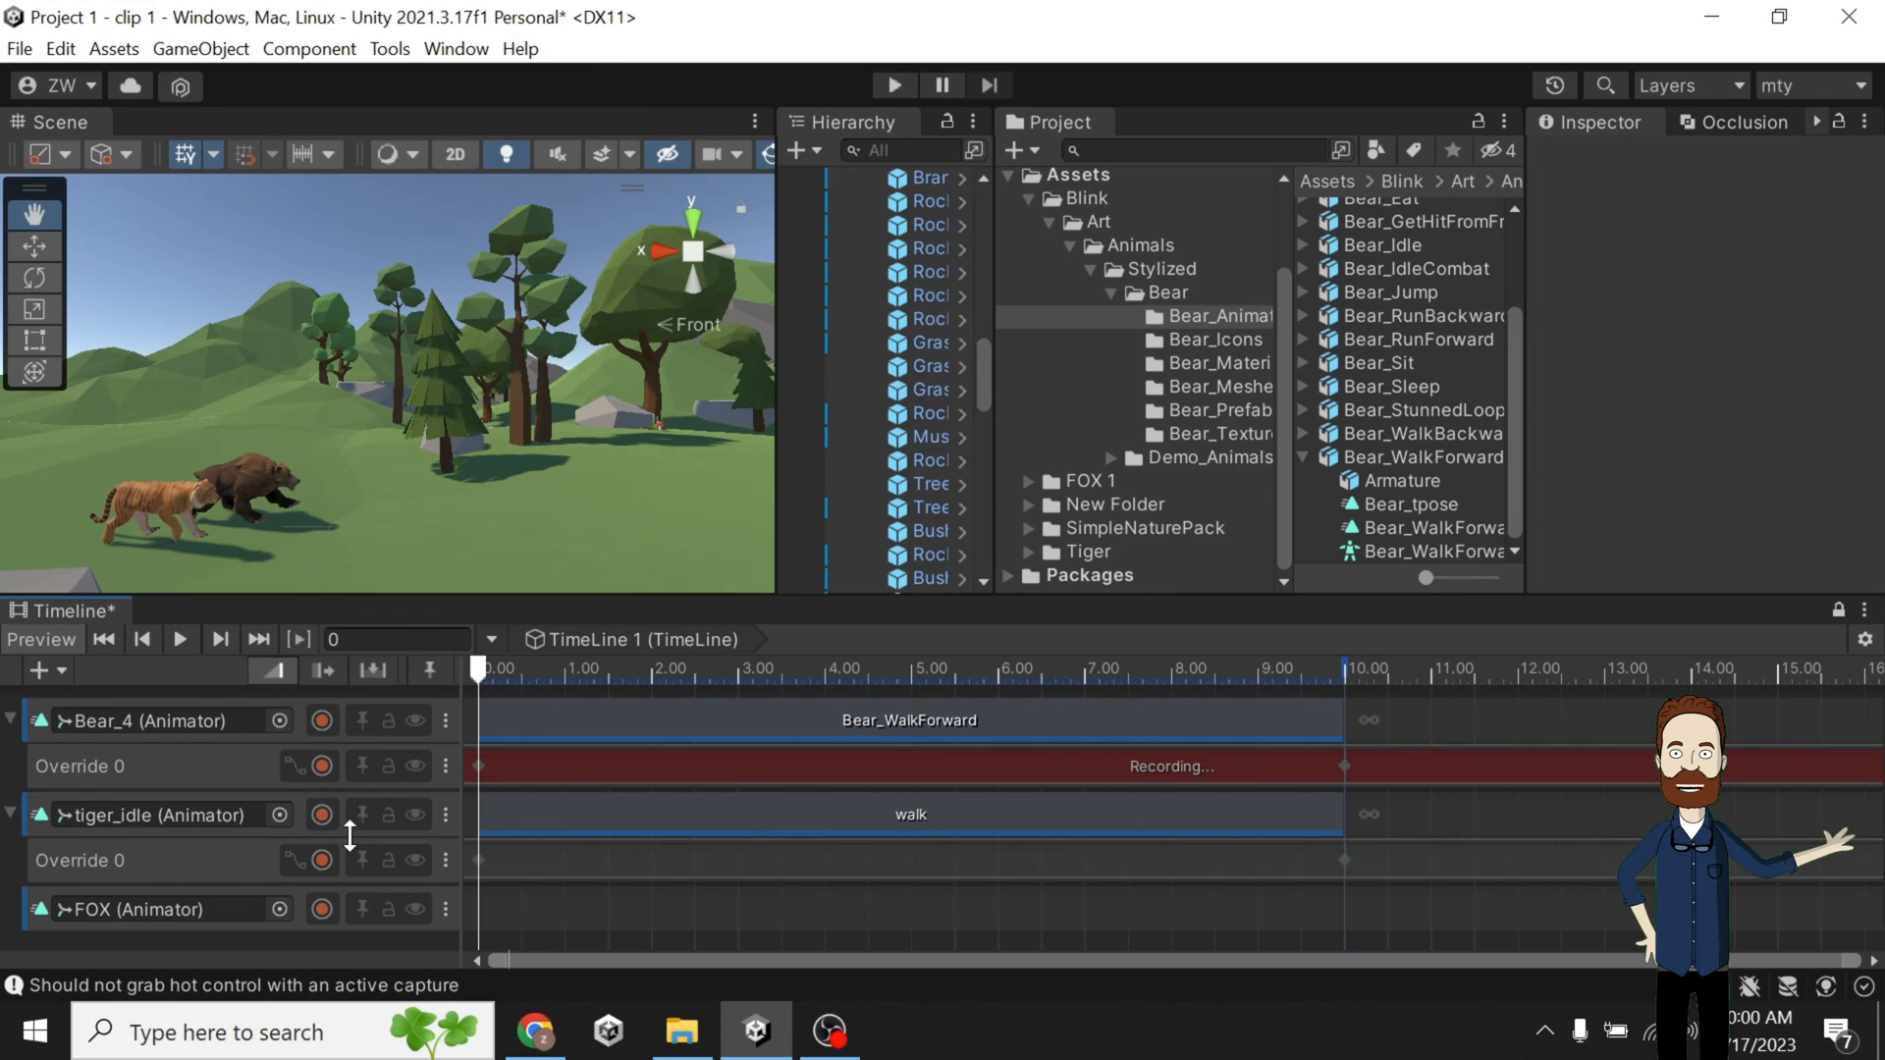
{"action": "left_click", "coordinate": [322, 860]}
{"action": "left_click", "coordinate": [180, 639]}
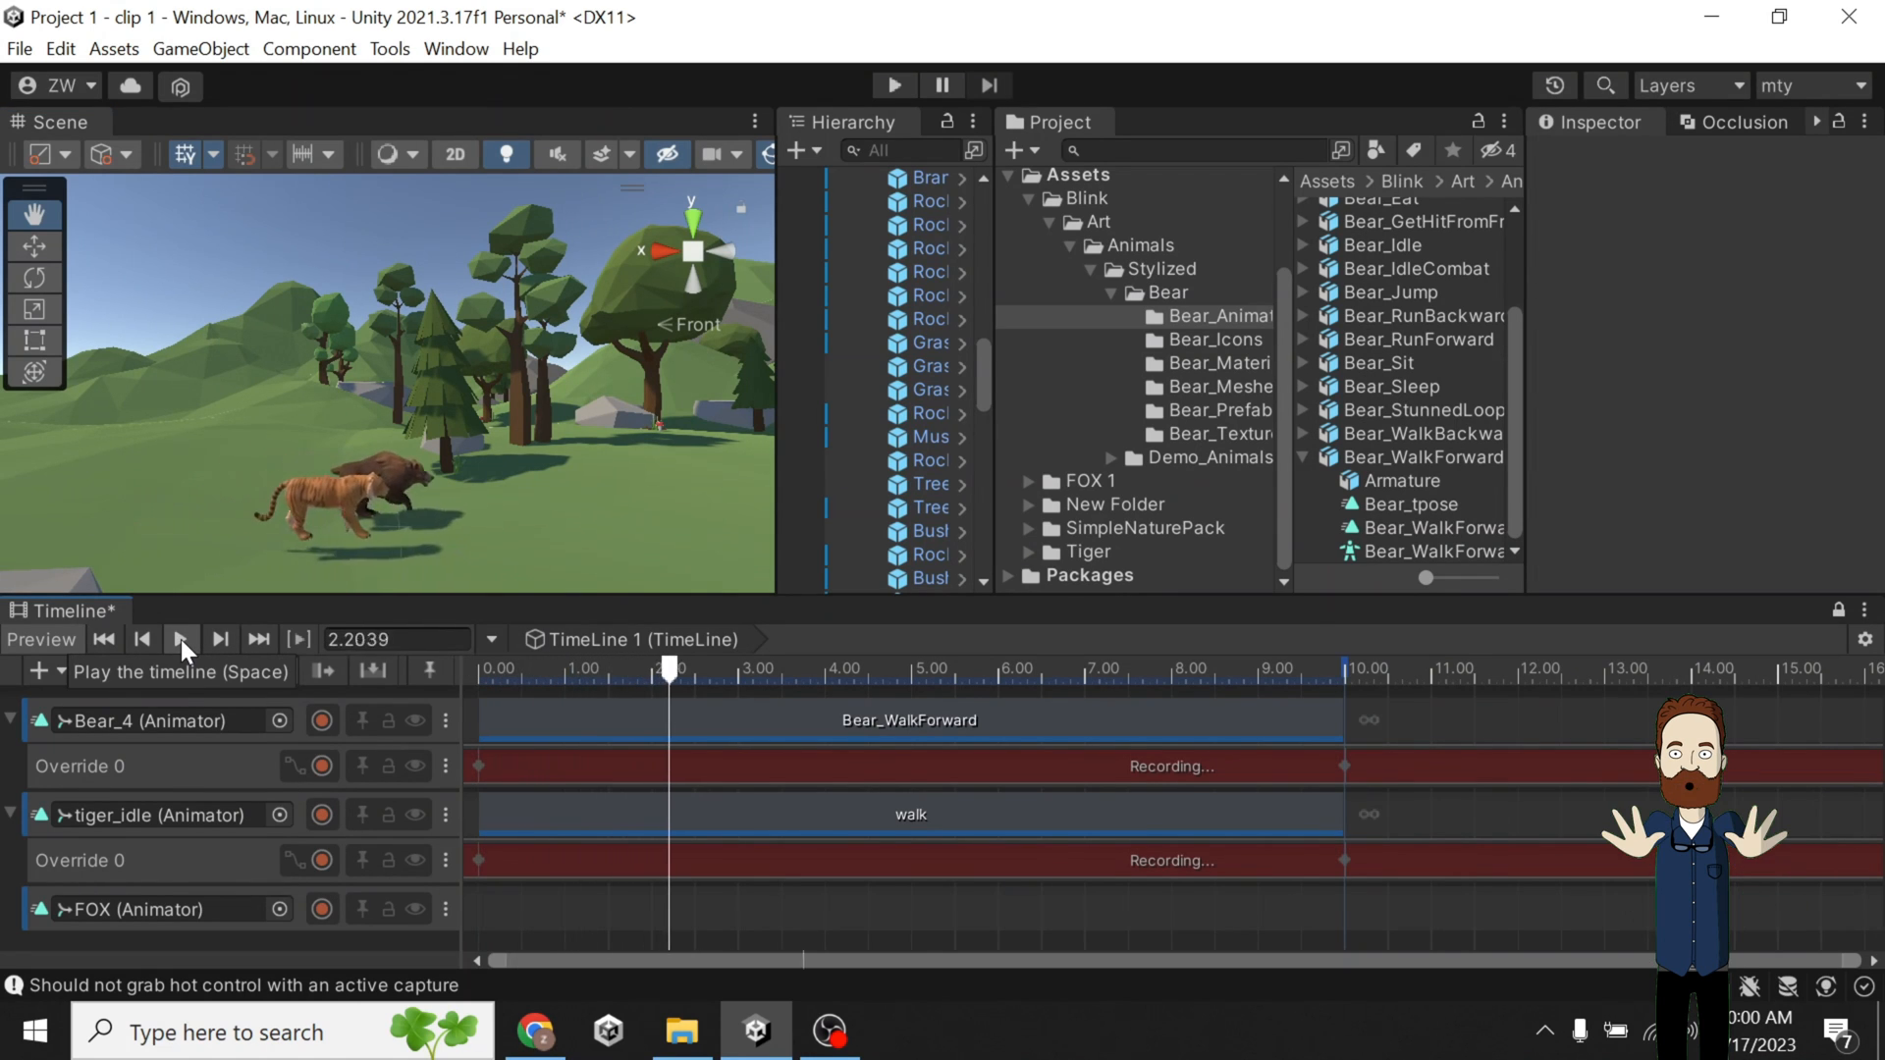
{"action": "left_click", "coordinate": [180, 639]}
Lower the tiger onto the ground at about 2.87 seconds to record a position keyframe.
{"action": "left_click_drag", "start_coordinate": [442, 468], "coordinate": [394, 353]}
{"action": "scroll", "coordinate": [395, 438], "scroll_direction": "up", "scroll_amount": 5}
{"action": "key", "text": "w"}
{"action": "left_click", "coordinate": [324, 447]}
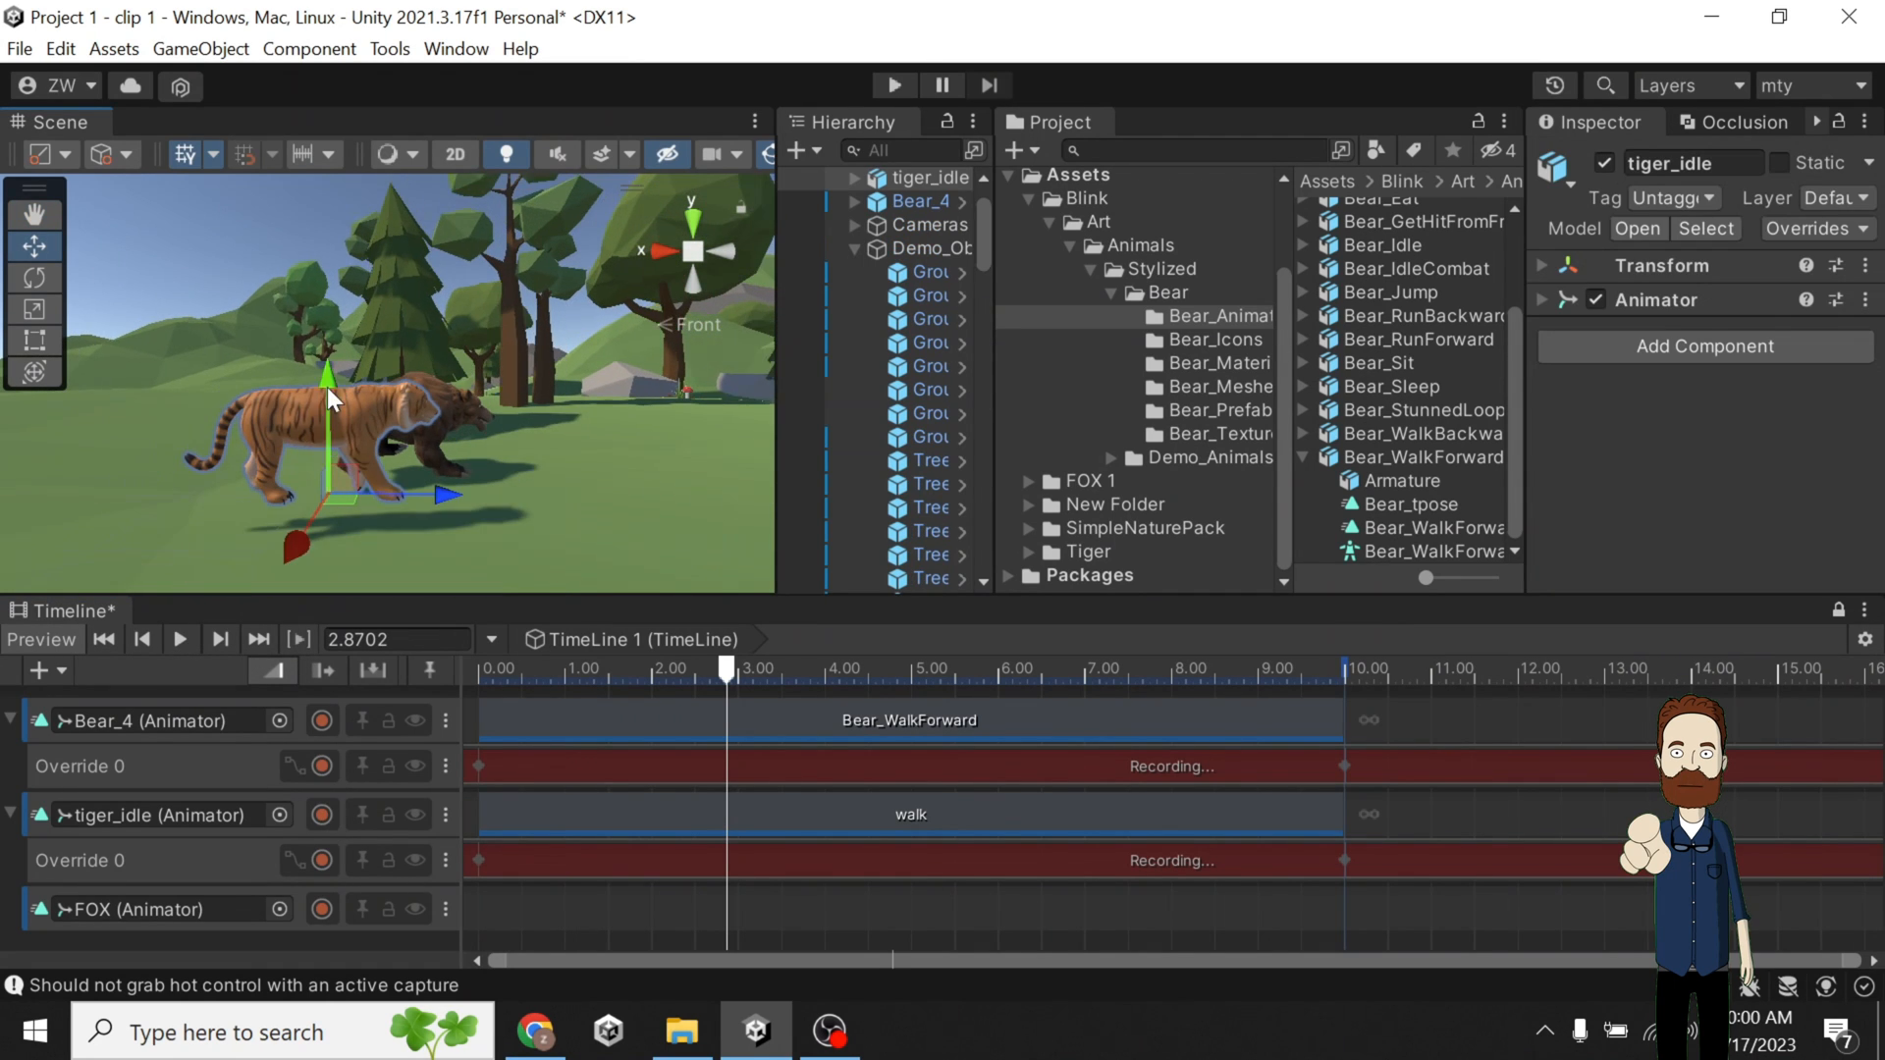
{"action": "left_click_drag", "start_coordinate": [327, 387], "coordinate": [322, 416]}
Lower the bear onto the ground at about 2.87 seconds to record a matching position keyframe.
{"action": "left_click", "coordinate": [720, 253]}
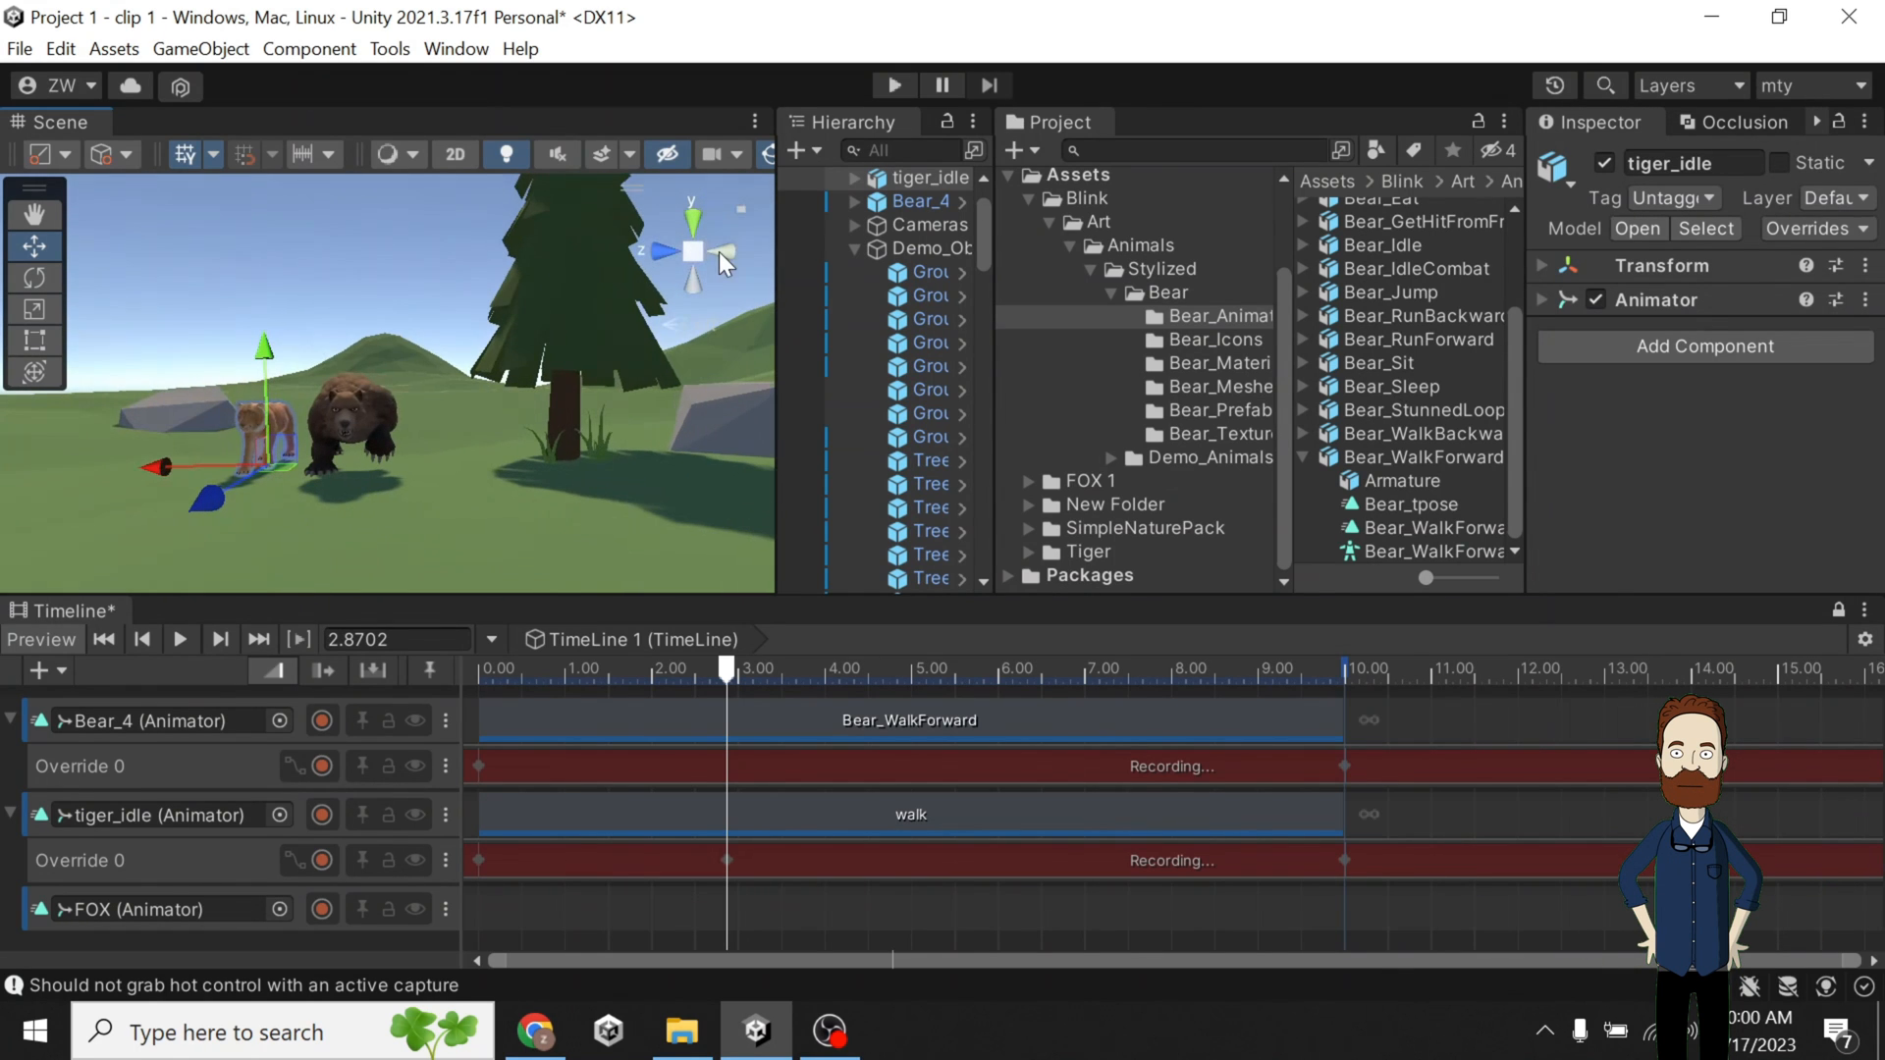
{"action": "left_click", "coordinate": [722, 254]}
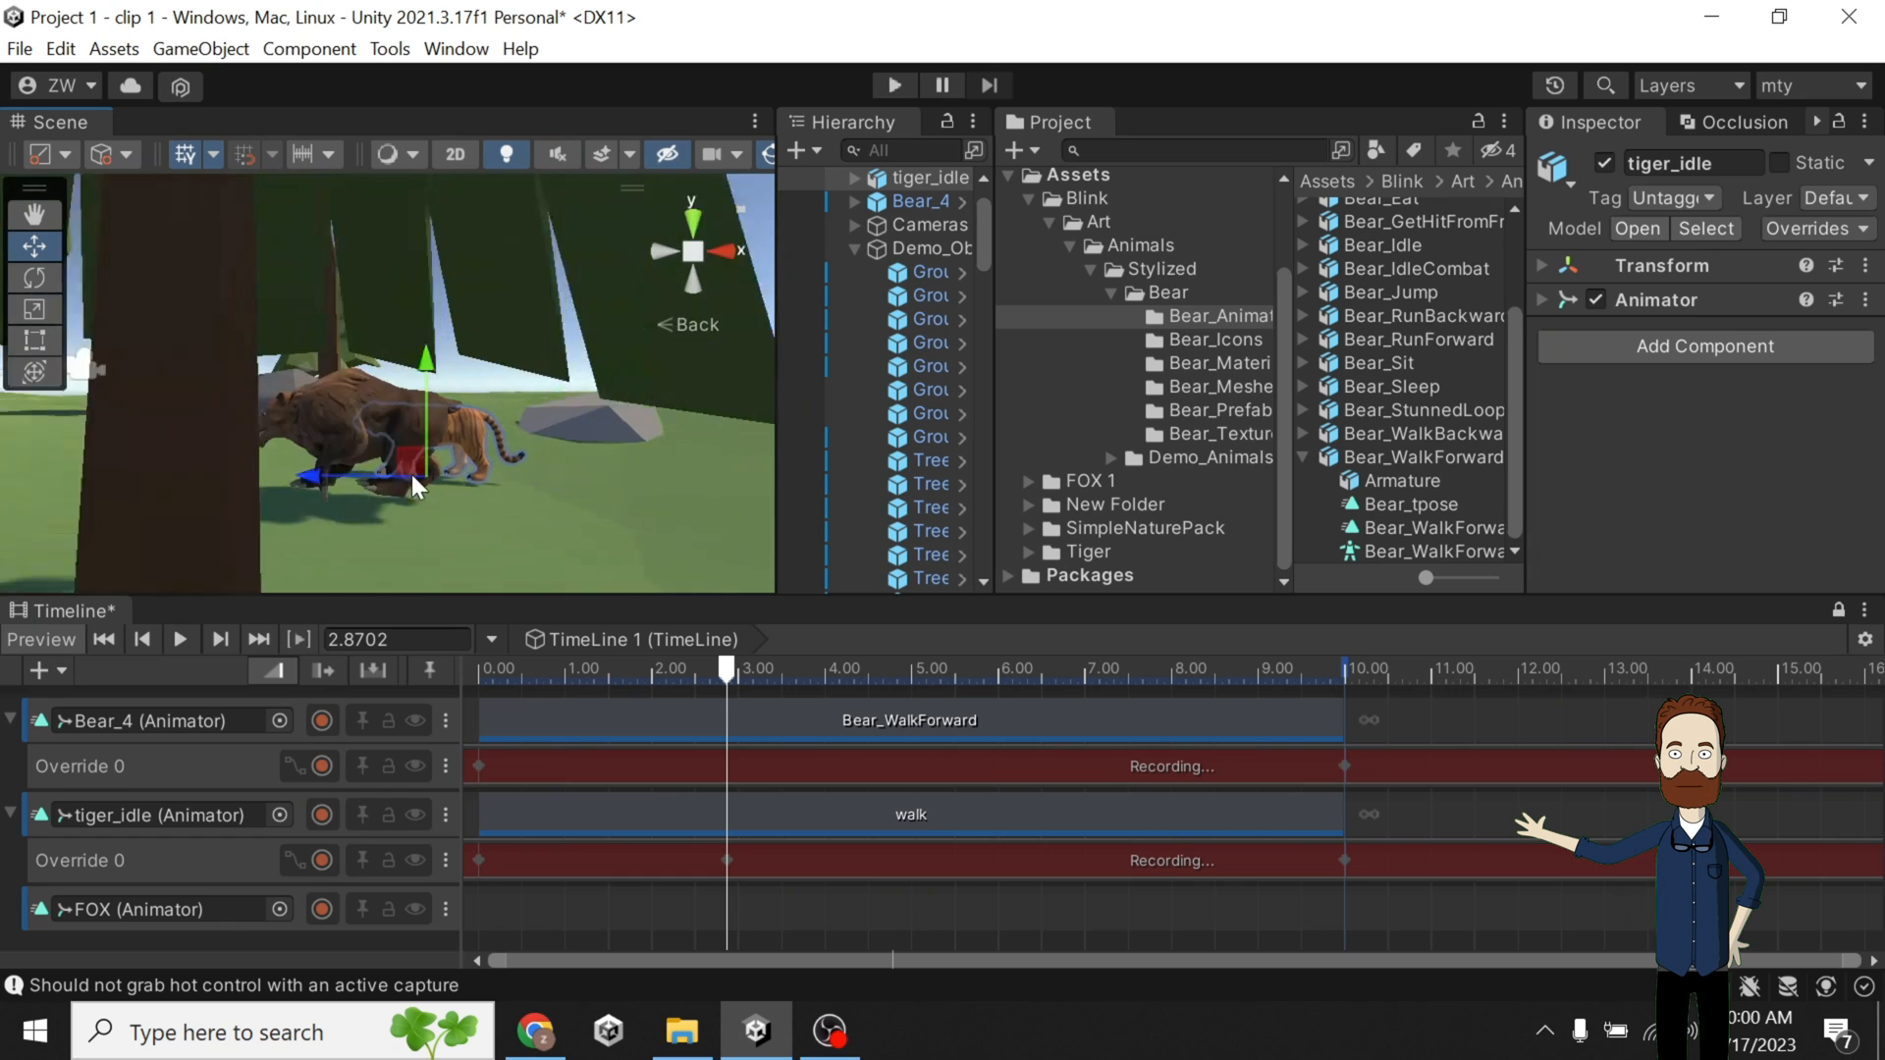
{"action": "left_click", "coordinate": [309, 424]}
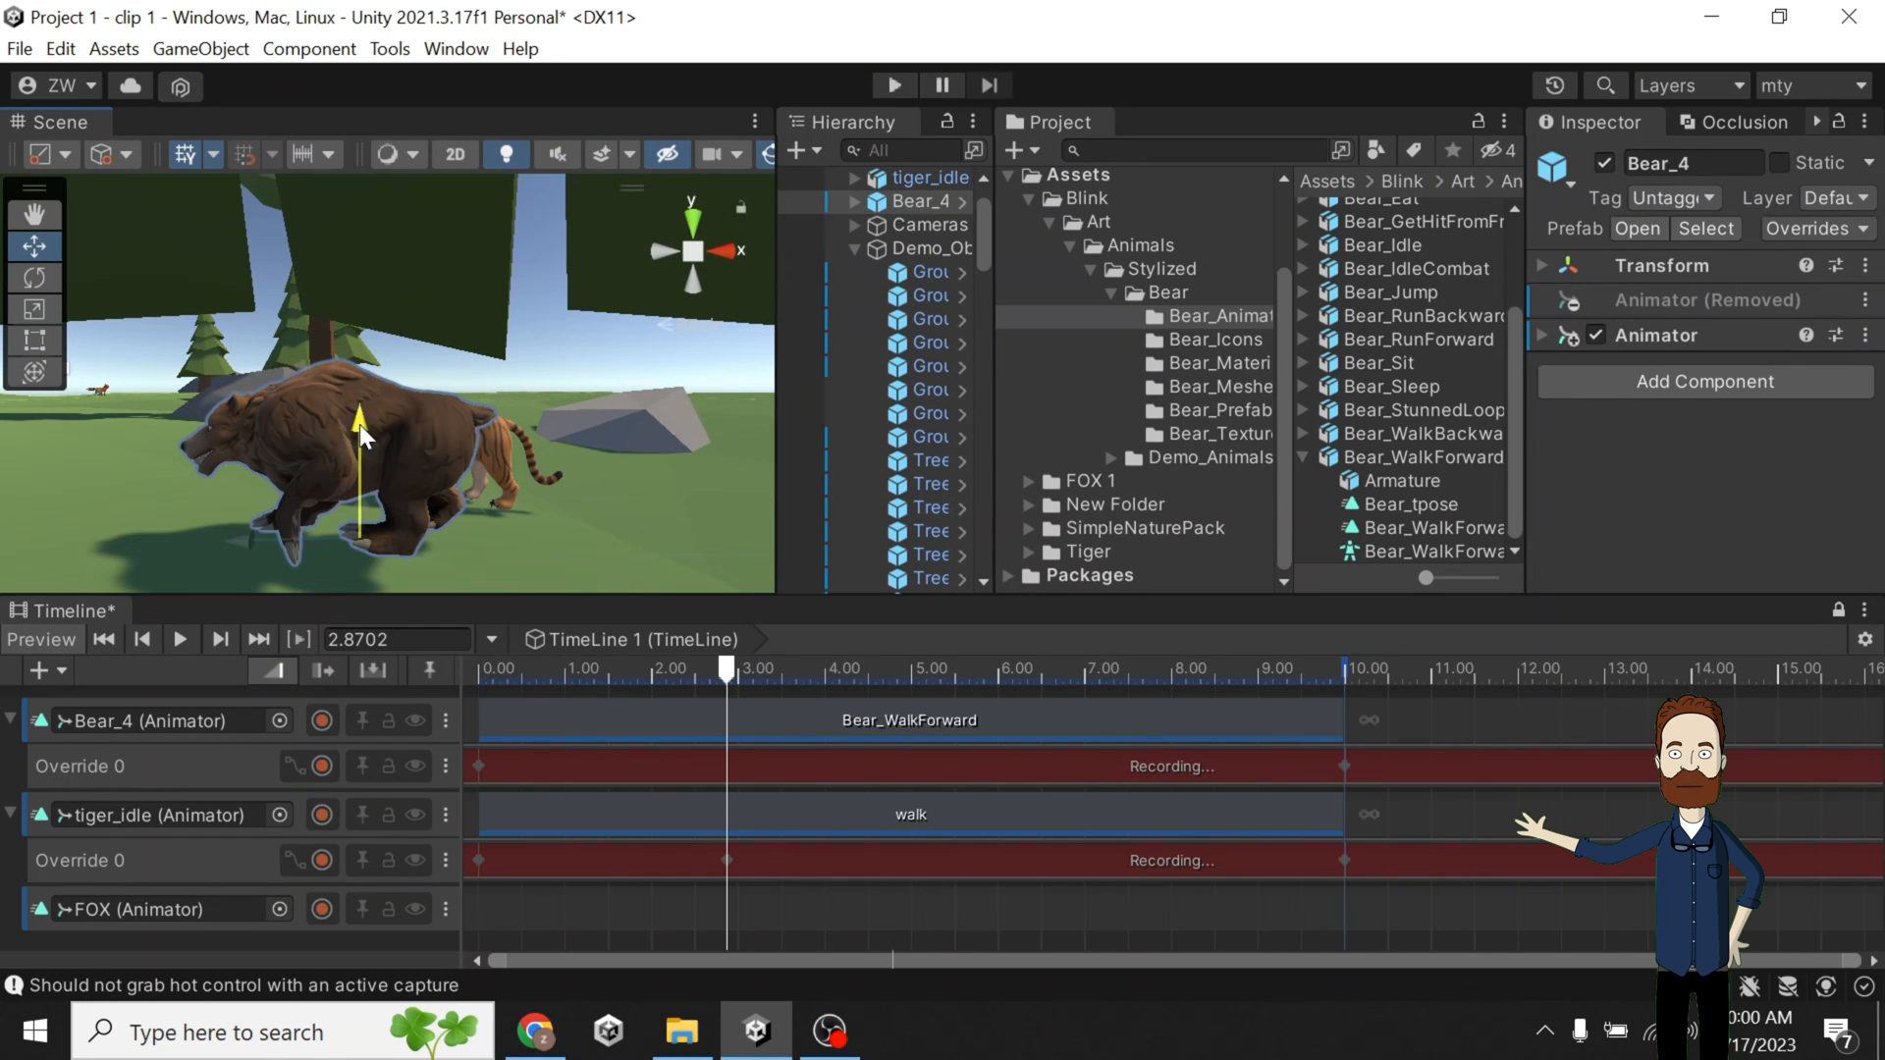
{"action": "left_click_drag", "start_coordinate": [359, 424], "coordinate": [355, 440]}
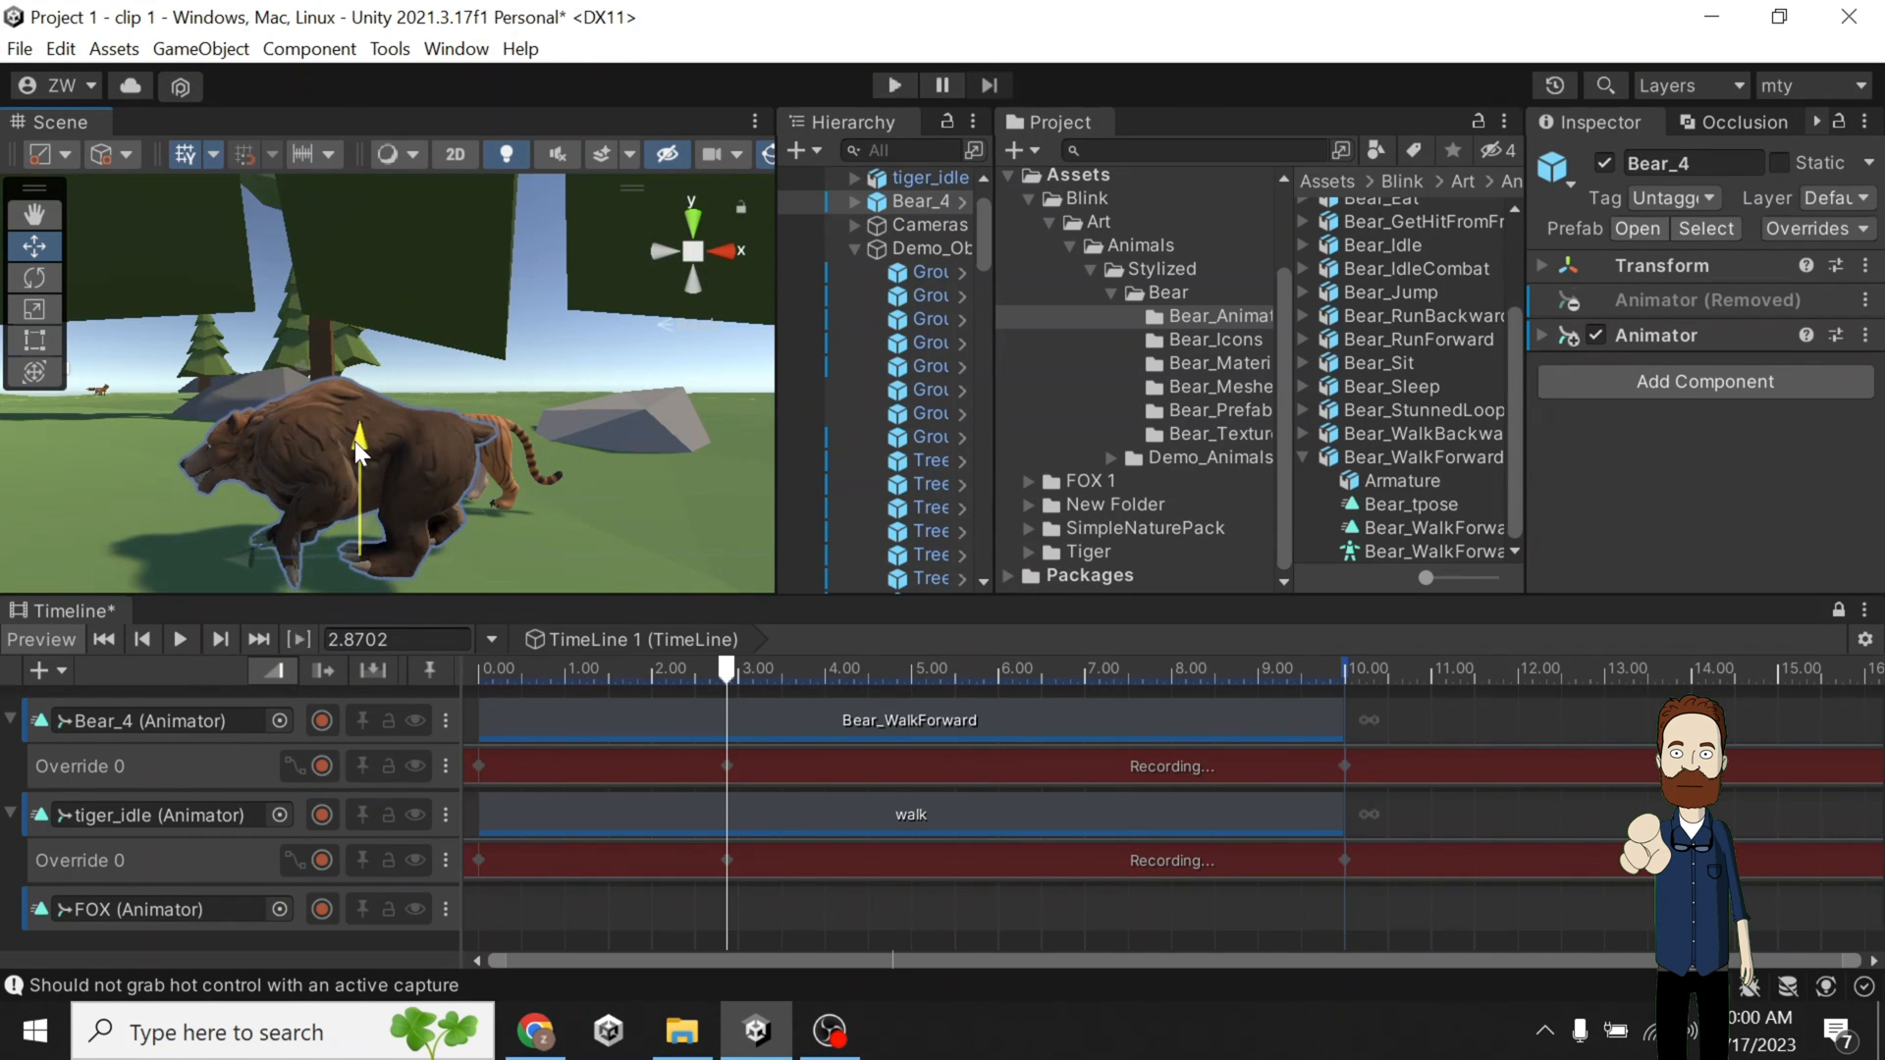
{"action": "left_click", "coordinate": [664, 251]}
{"action": "left_click", "coordinate": [662, 249]}
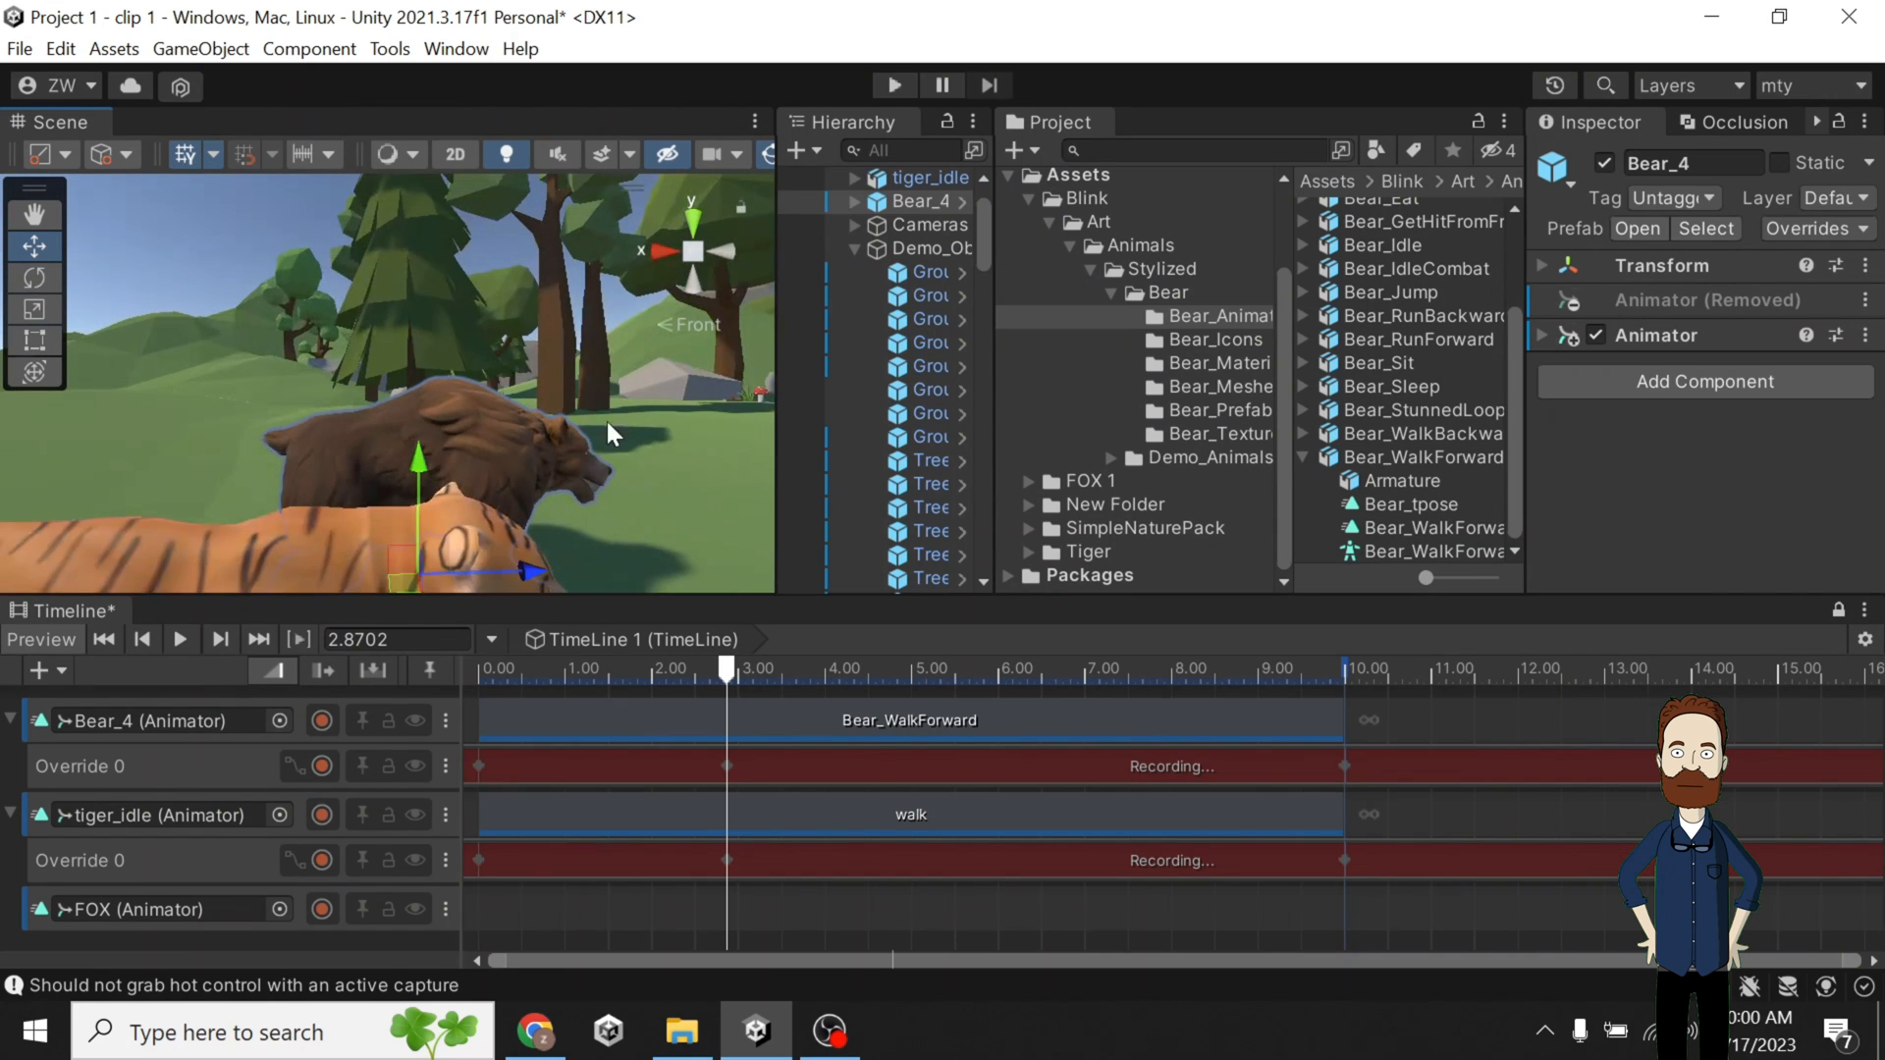
Play the timeline onward from about 2.87 seconds to check the animals' height above the ground, then pause.
{"action": "left_click", "coordinate": [180, 639]}
{"action": "middle_click_drag", "start_coordinate": [621, 449], "coordinate": [371, 452]}
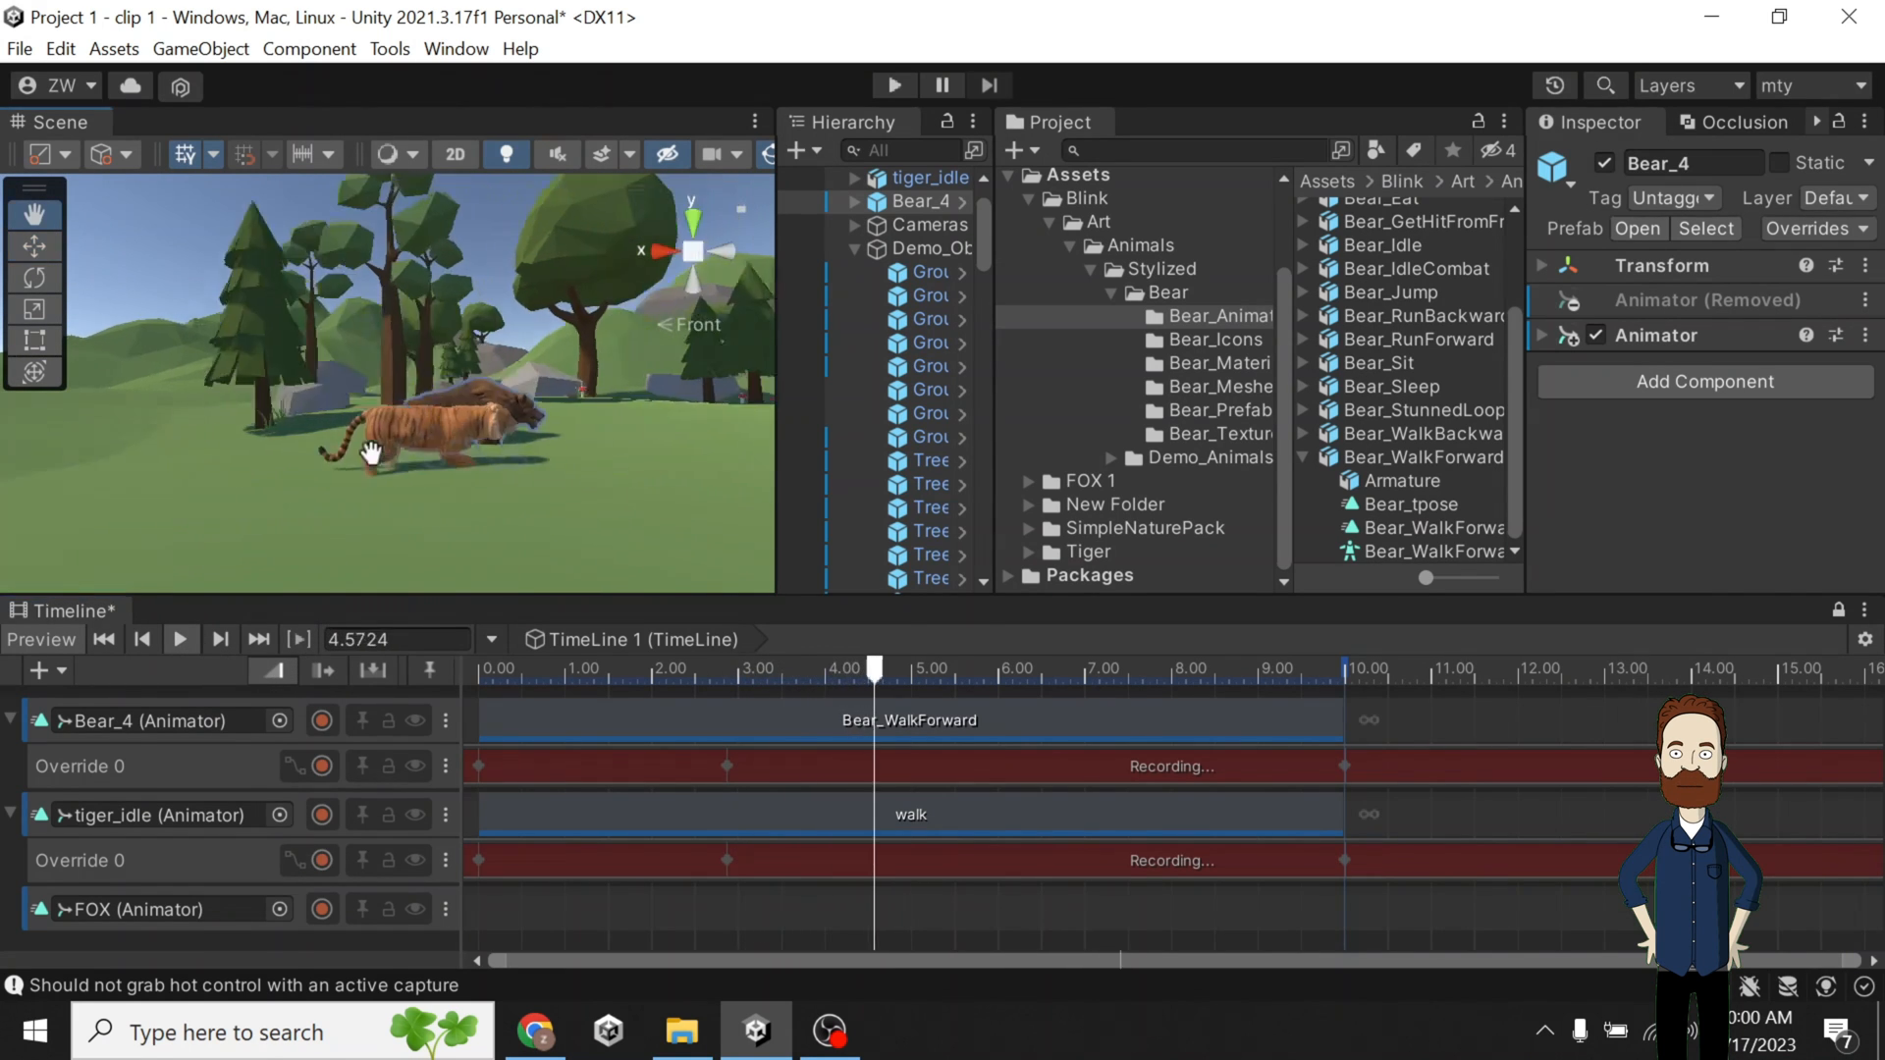
{"action": "left_click_drag", "start_coordinate": [371, 453], "coordinate": [255, 459]}
{"action": "left_click", "coordinate": [180, 643]}
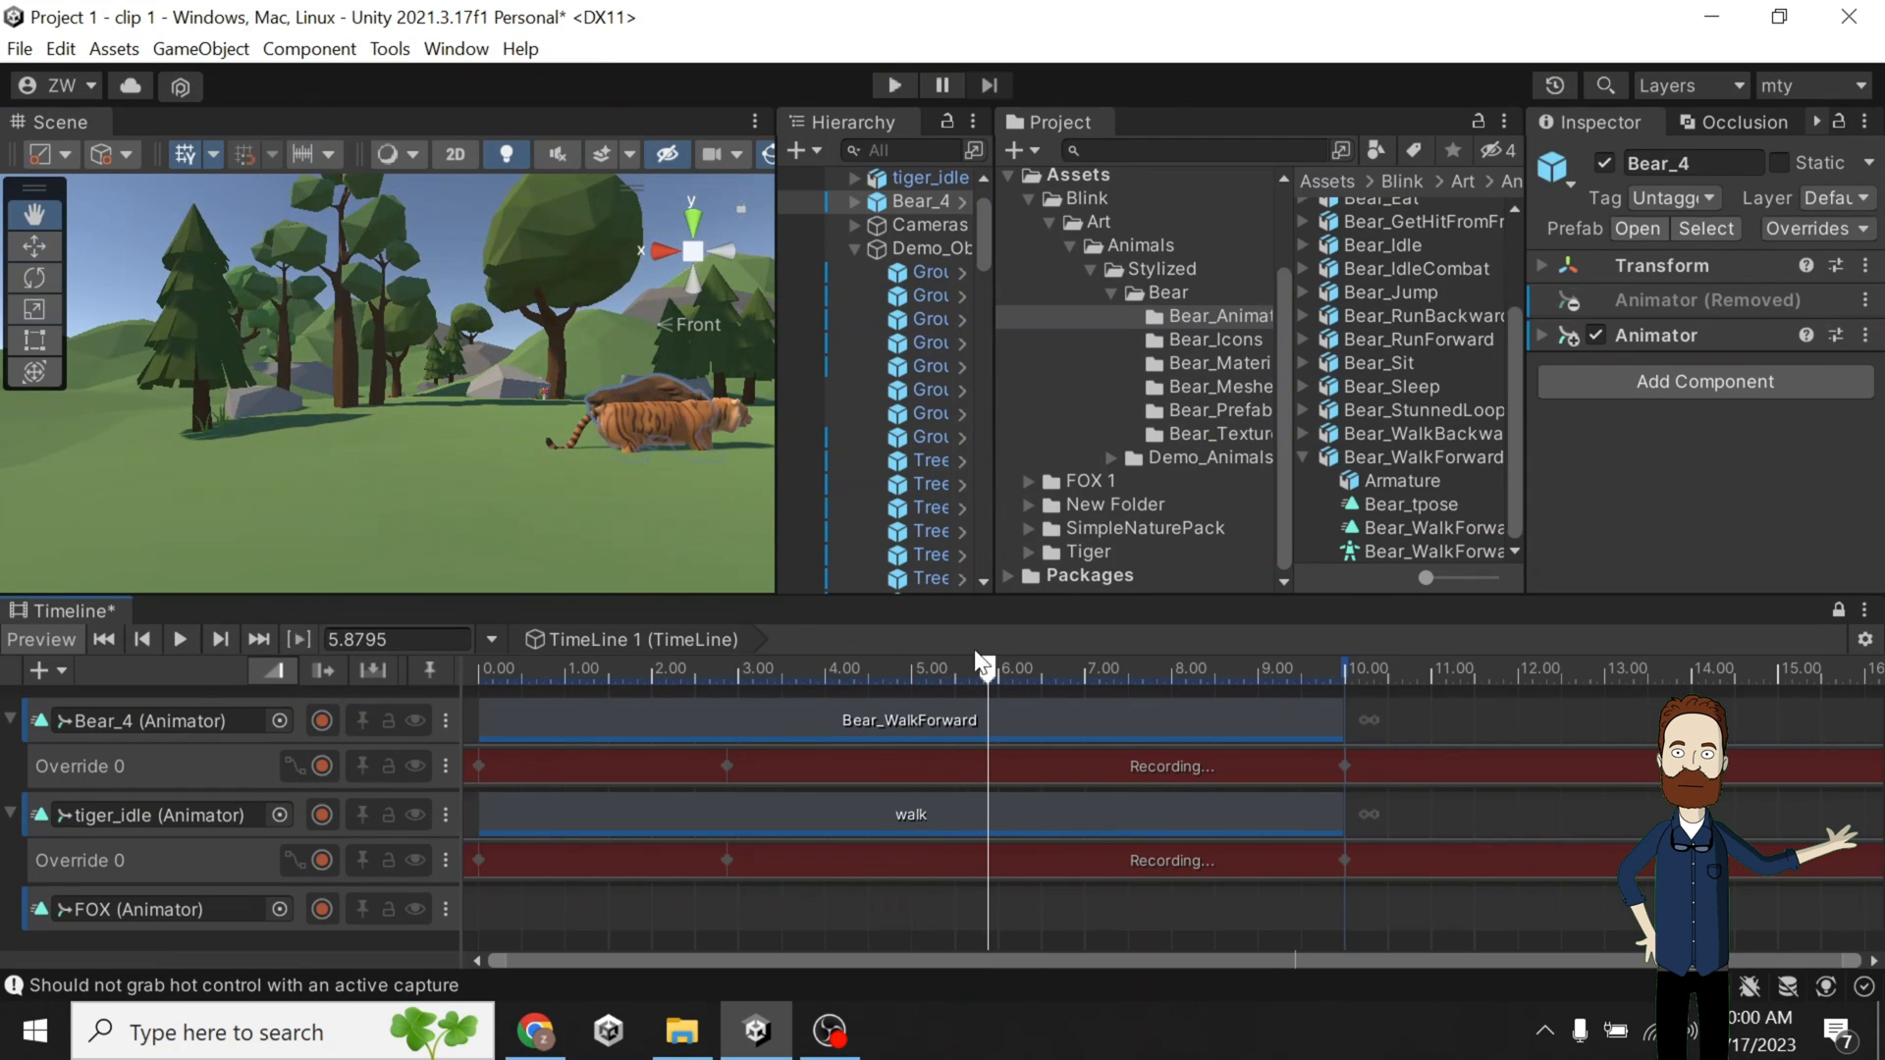
Place the playhead at 5.1 seconds and raise the bear and tiger to ground level to record position keyframes.
{"action": "left_click_drag", "start_coordinate": [989, 669], "coordinate": [921, 677]}
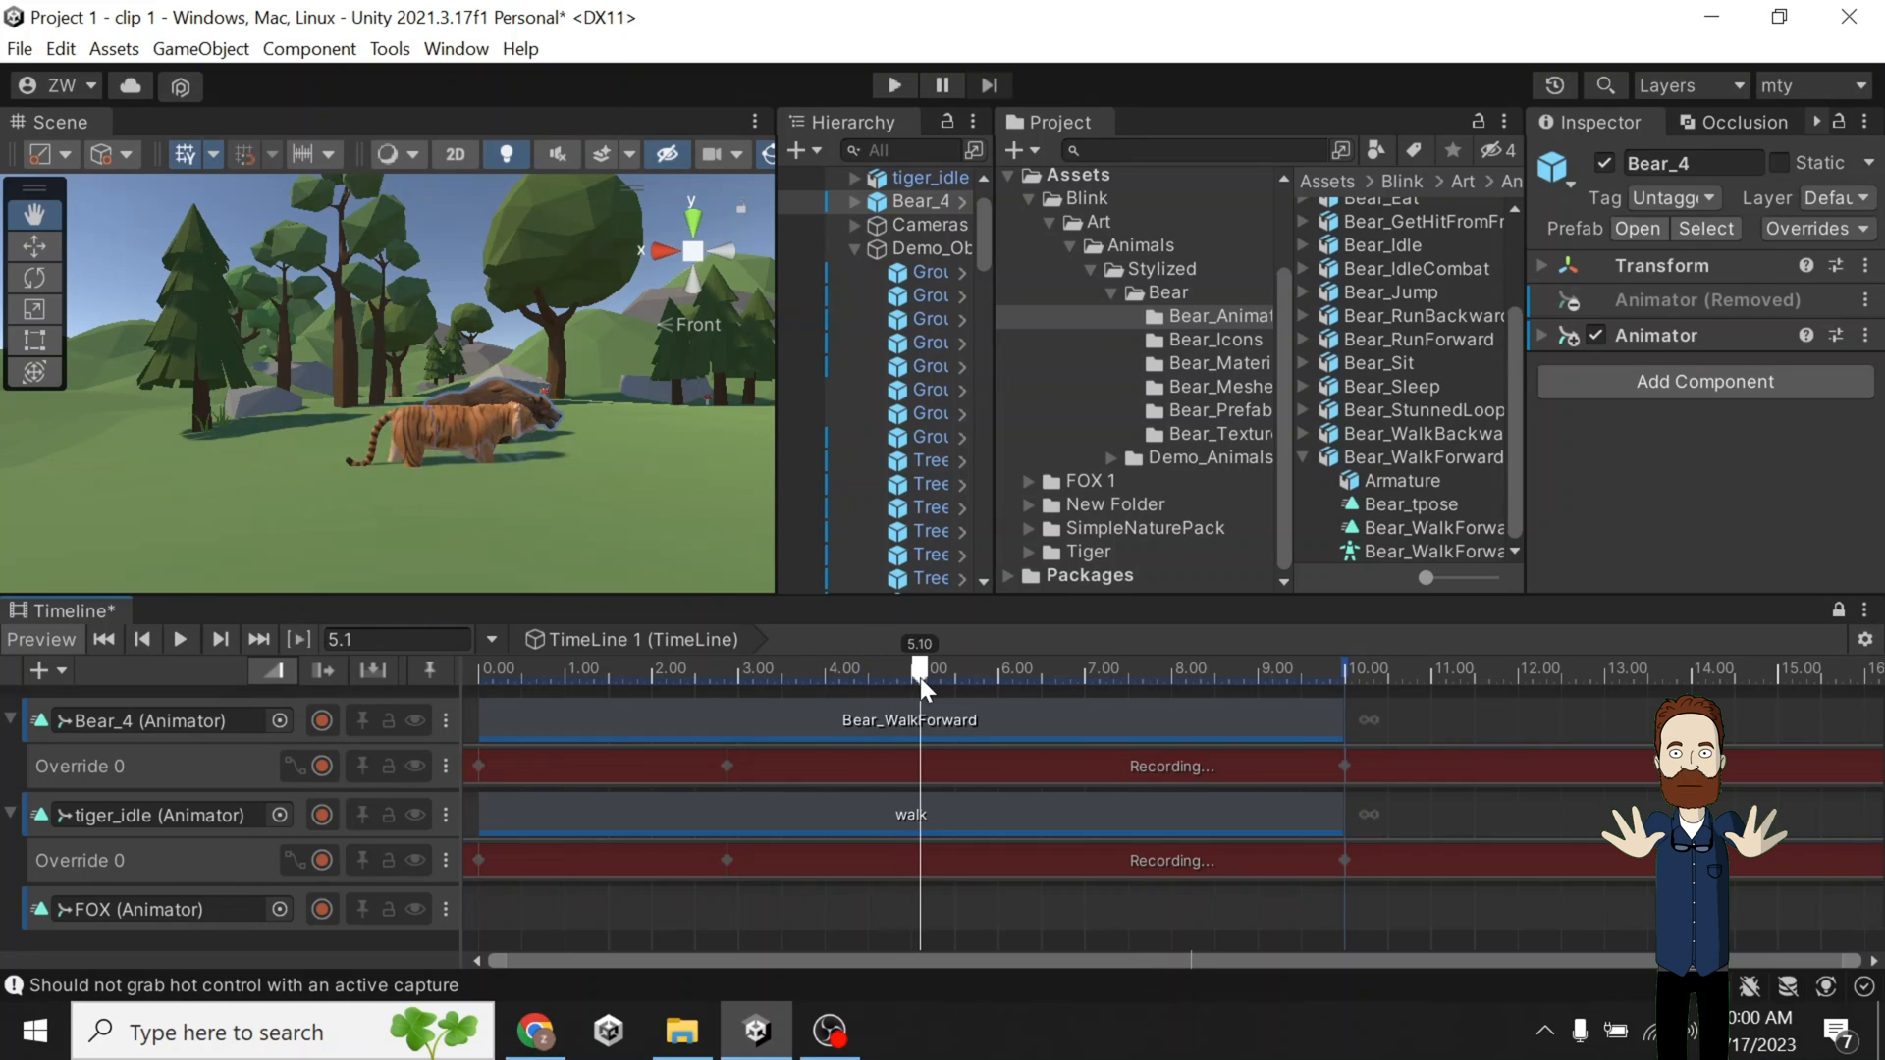
{"action": "key", "text": "w"}
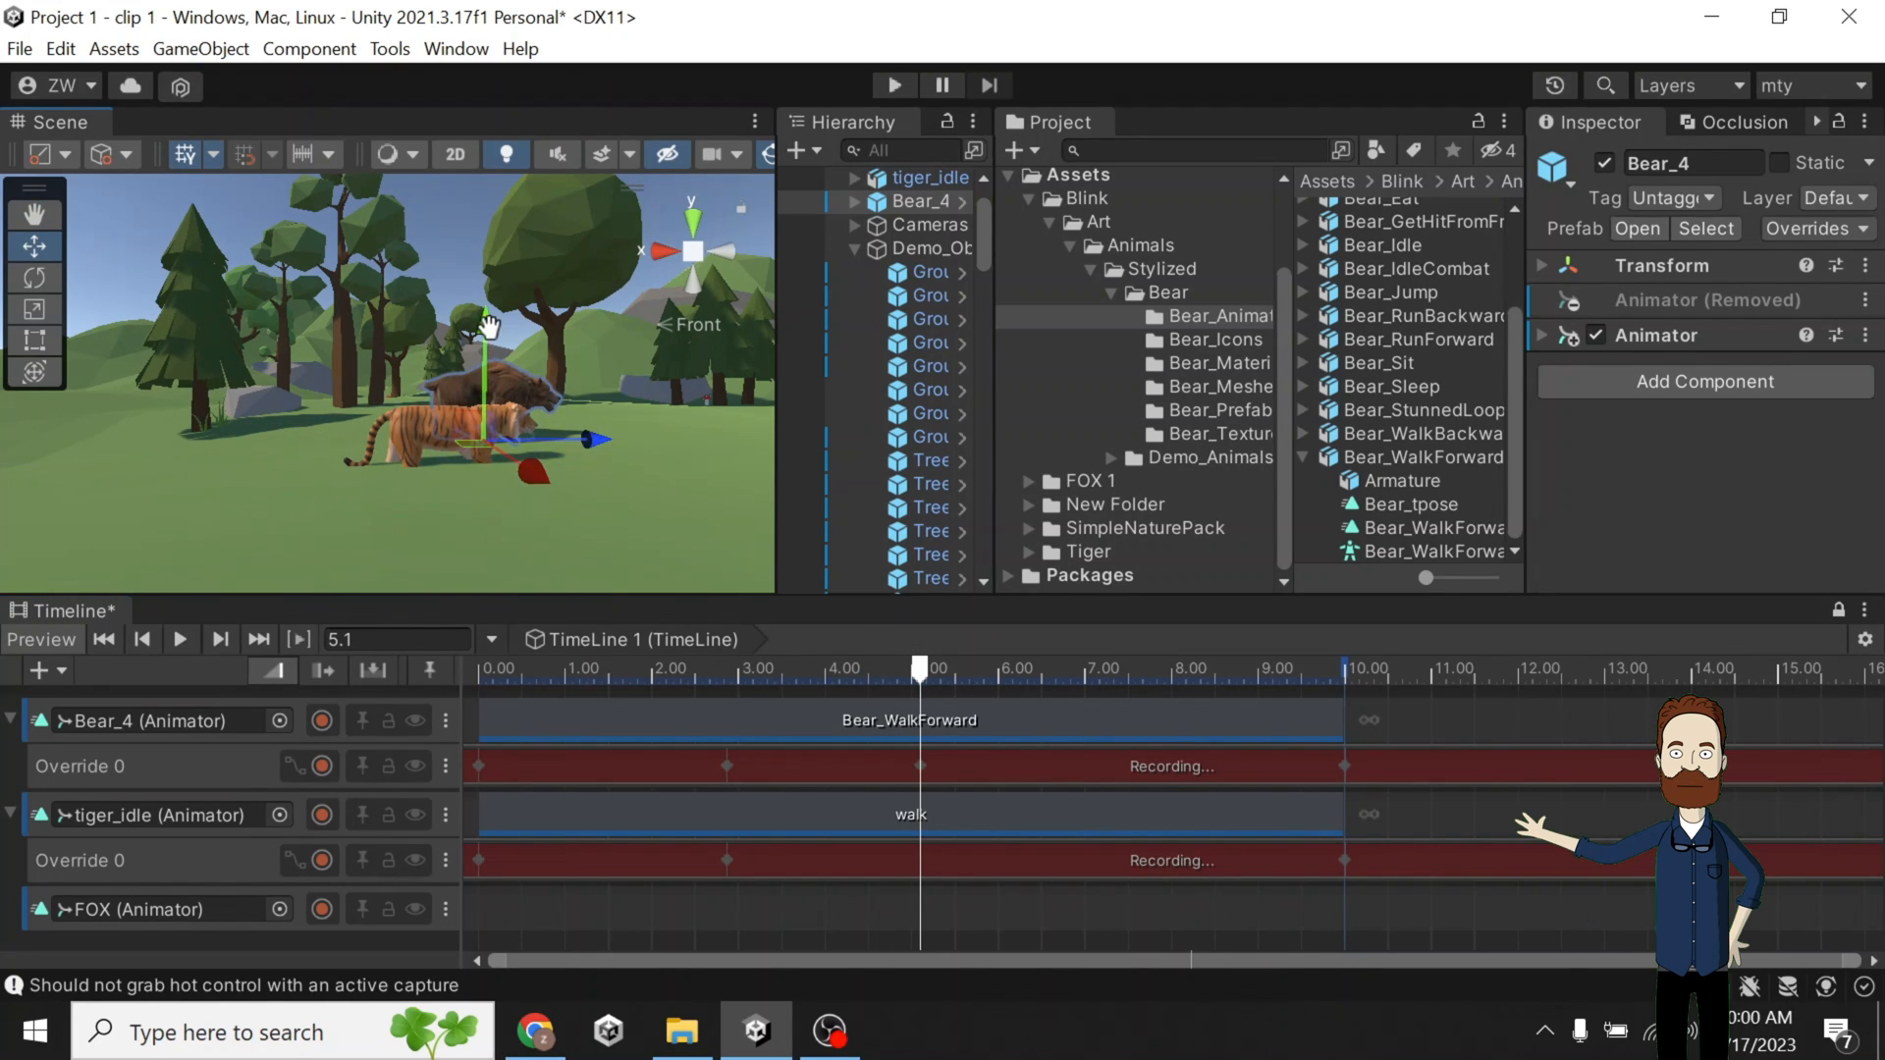
{"action": "left_click", "coordinate": [728, 251]}
{"action": "left_click", "coordinate": [691, 269]}
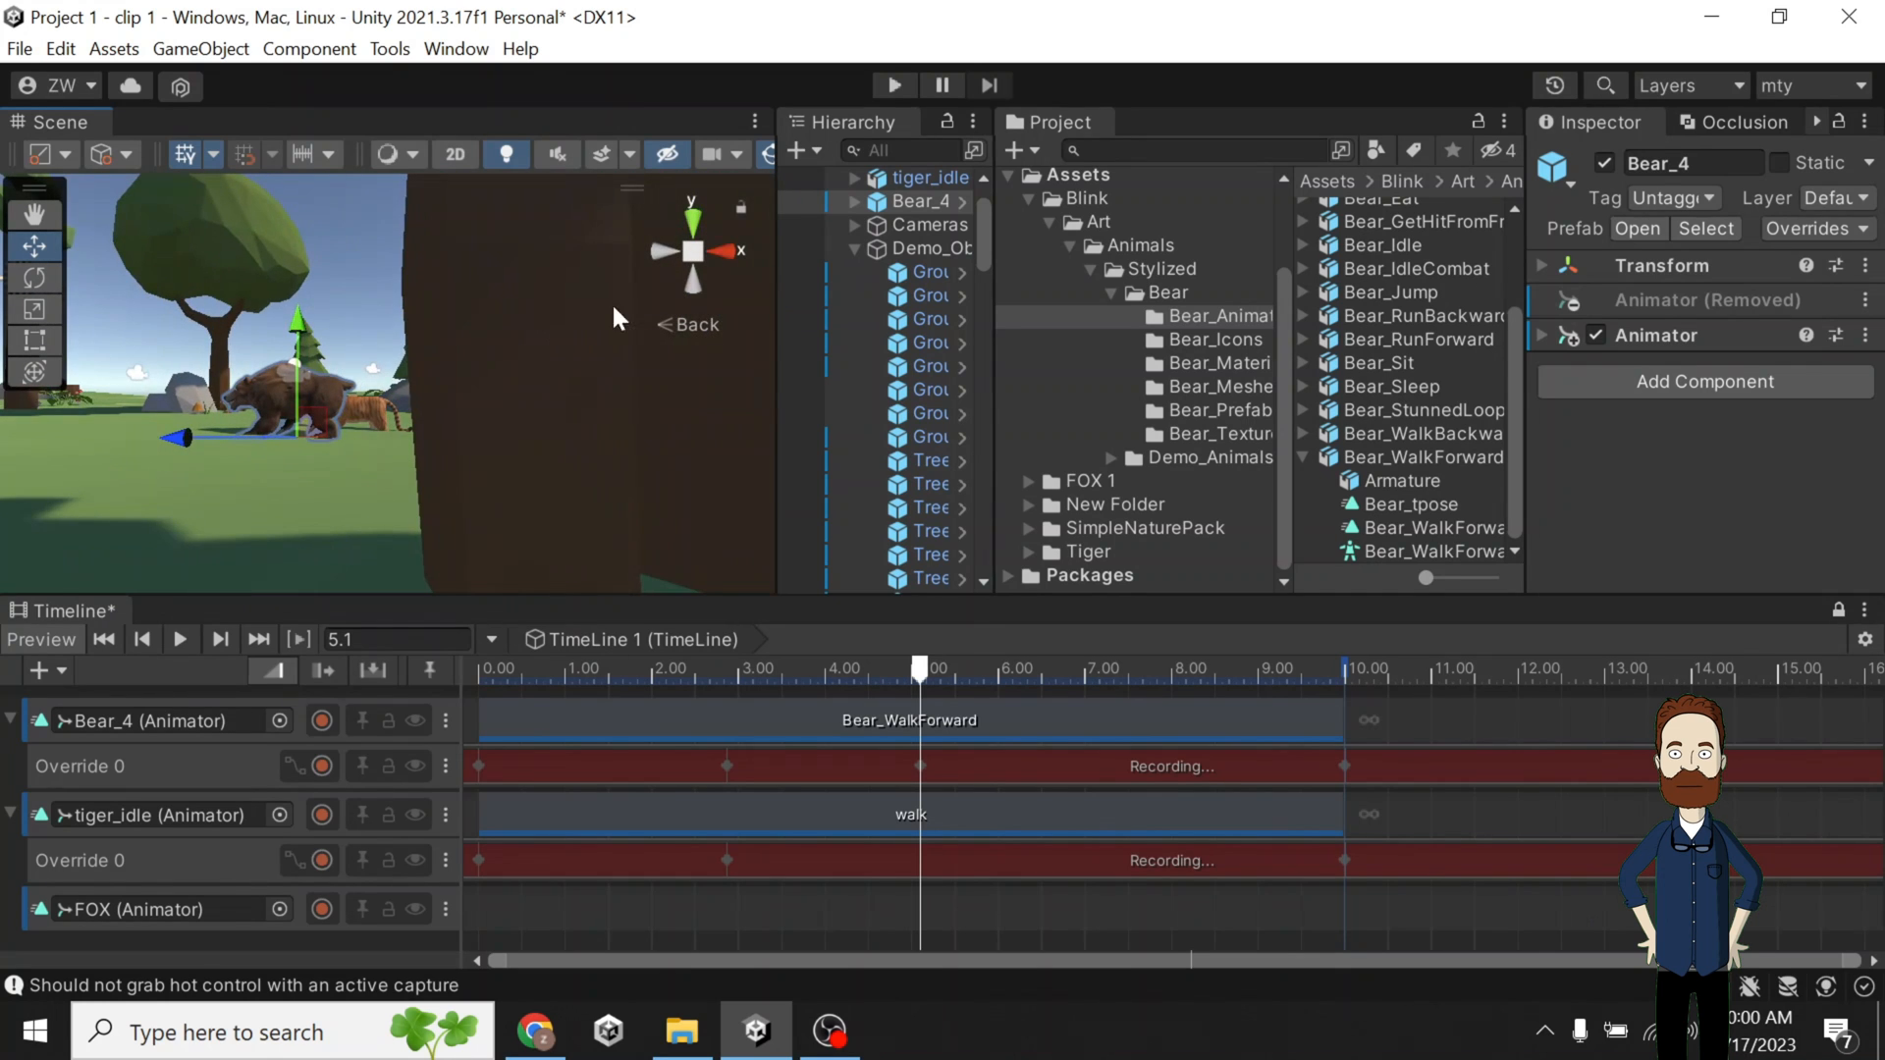
{"action": "left_click", "coordinate": [658, 252]}
{"action": "left_click", "coordinate": [415, 418]}
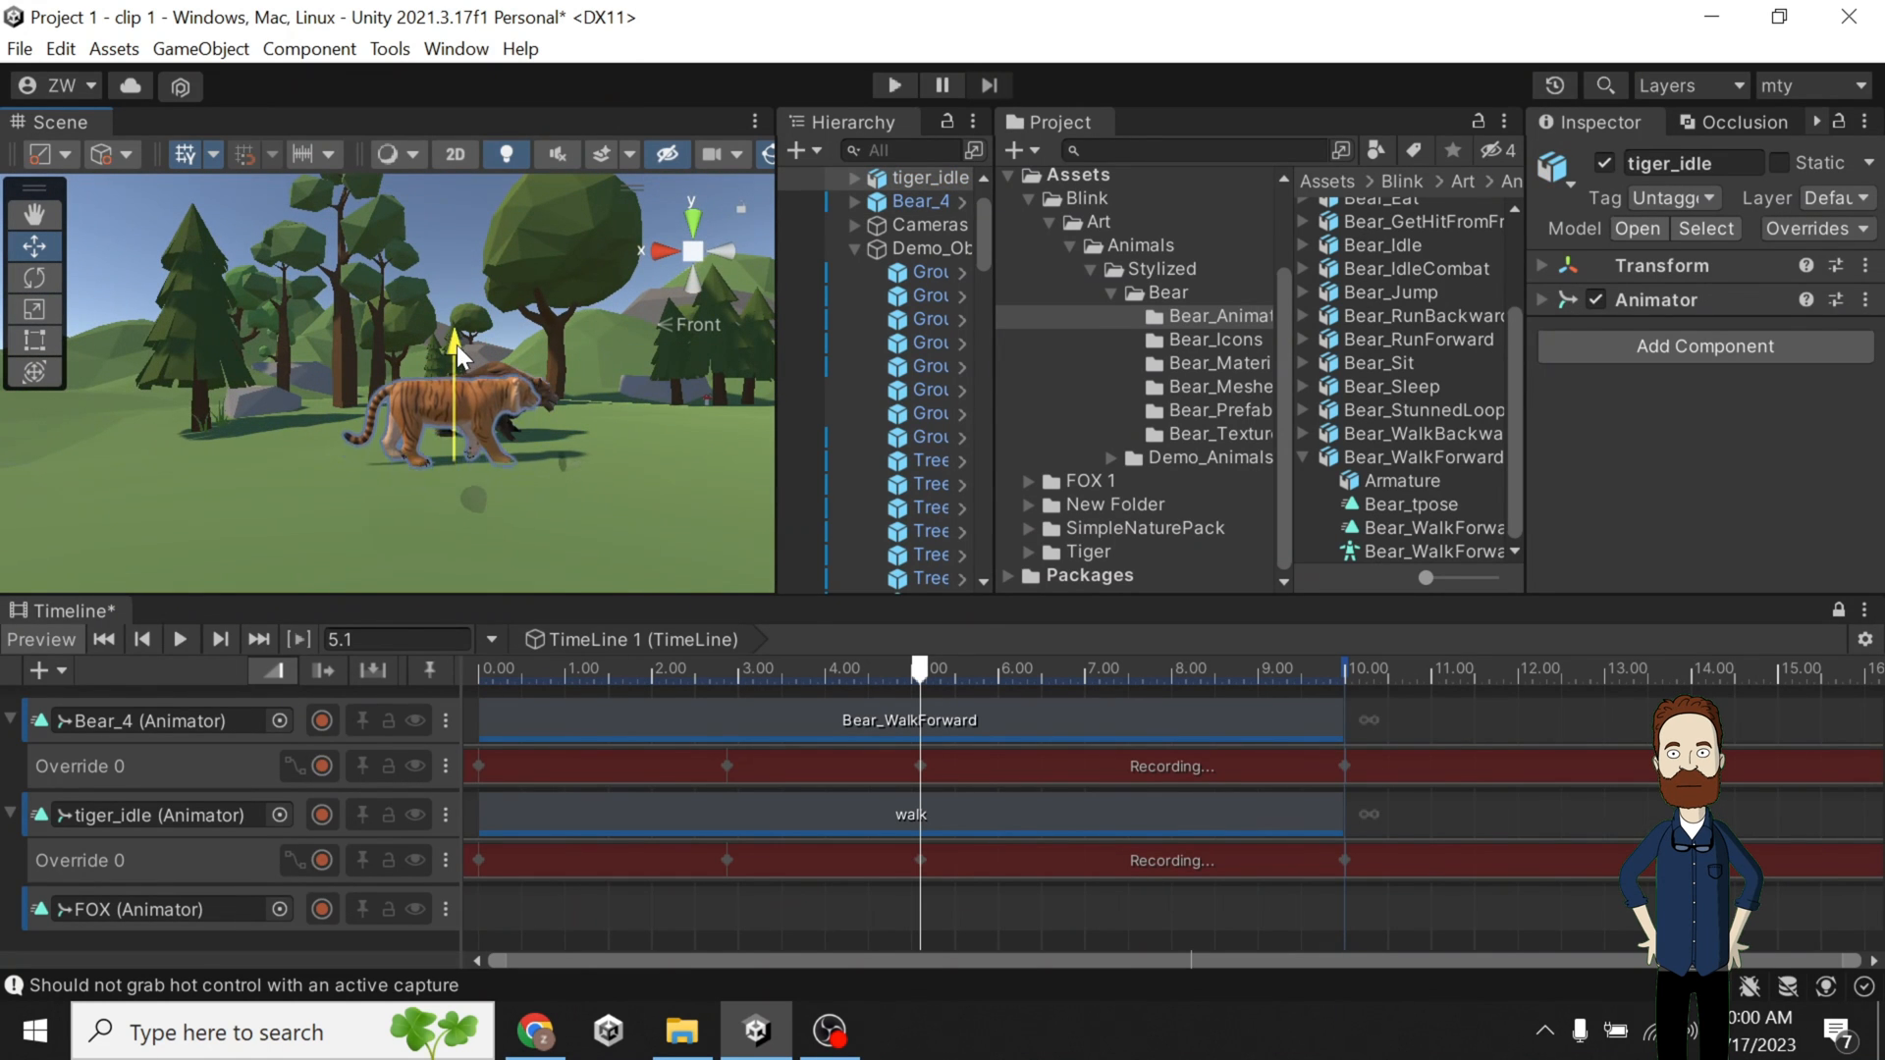
Play the timeline from 2.65 seconds to about 7.5 seconds to check the animals' height above the ground, then pause.
{"action": "left_click_drag", "start_coordinate": [919, 669], "coordinate": [709, 687]}
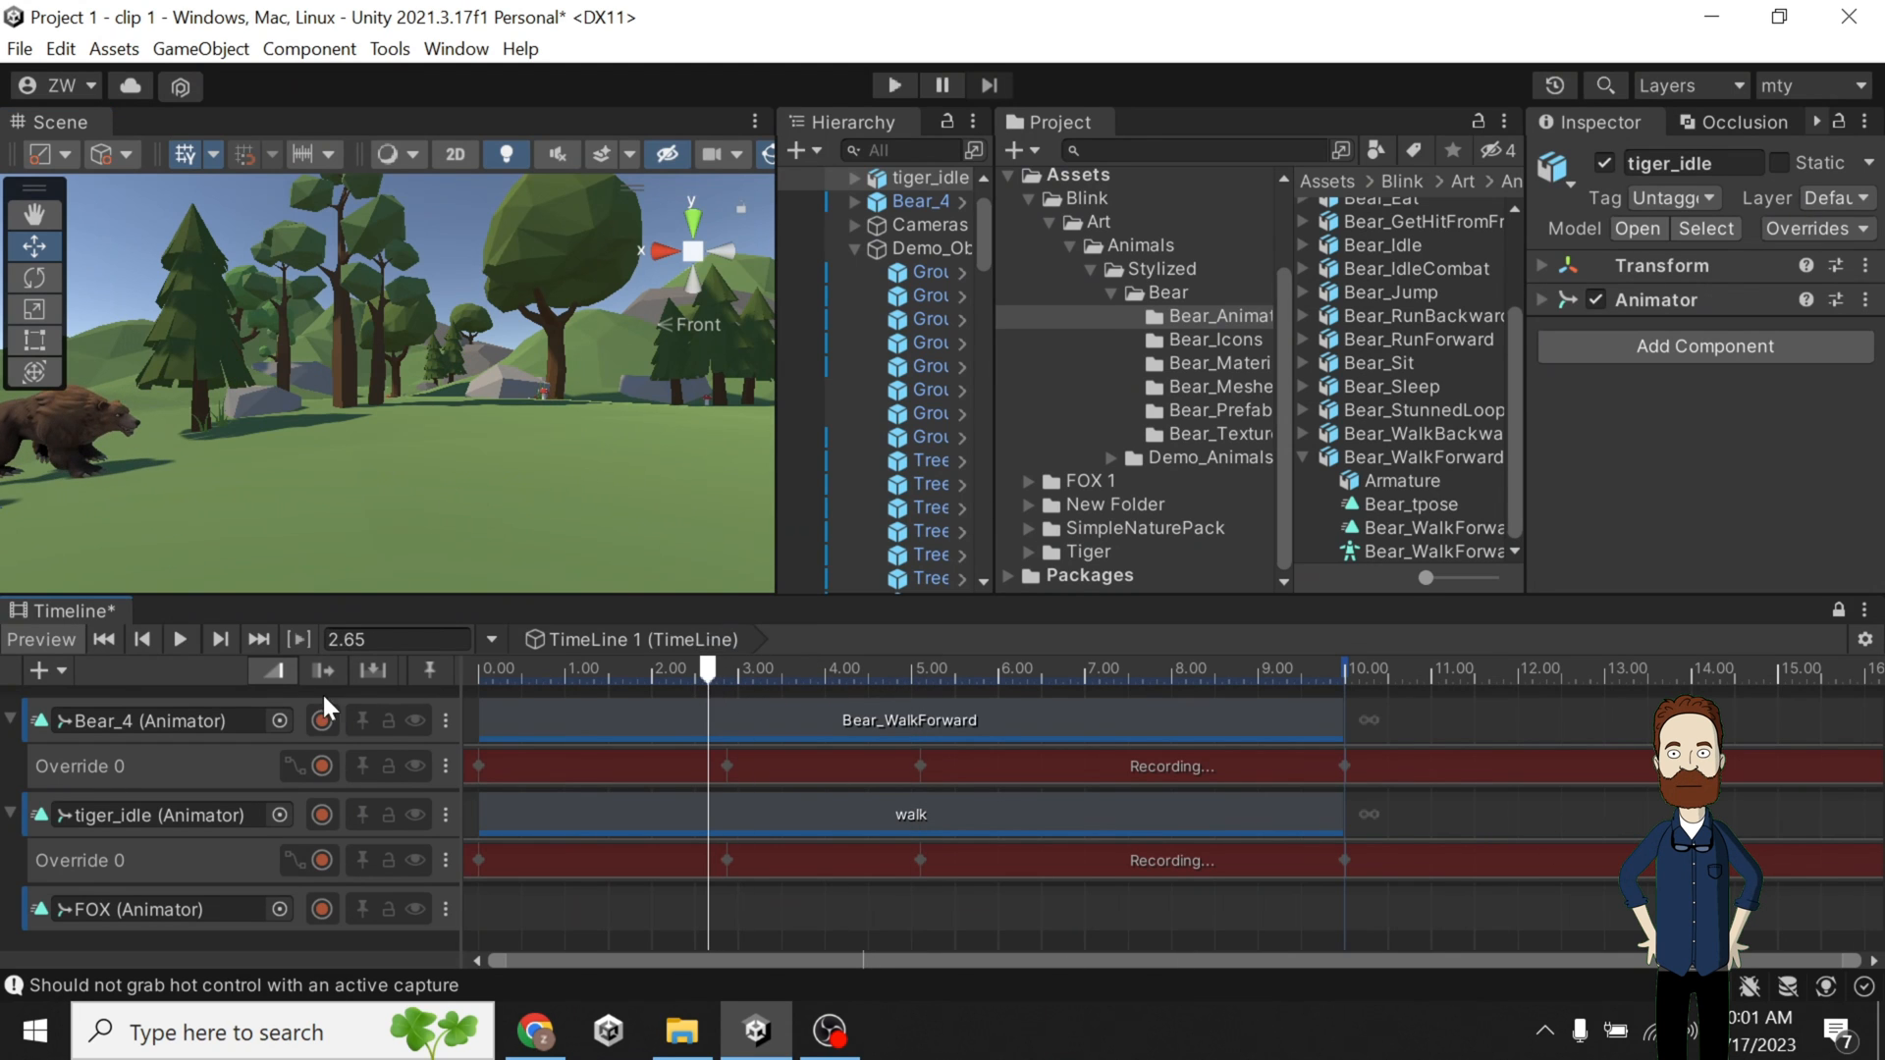
{"action": "left_click", "coordinate": [182, 639]}
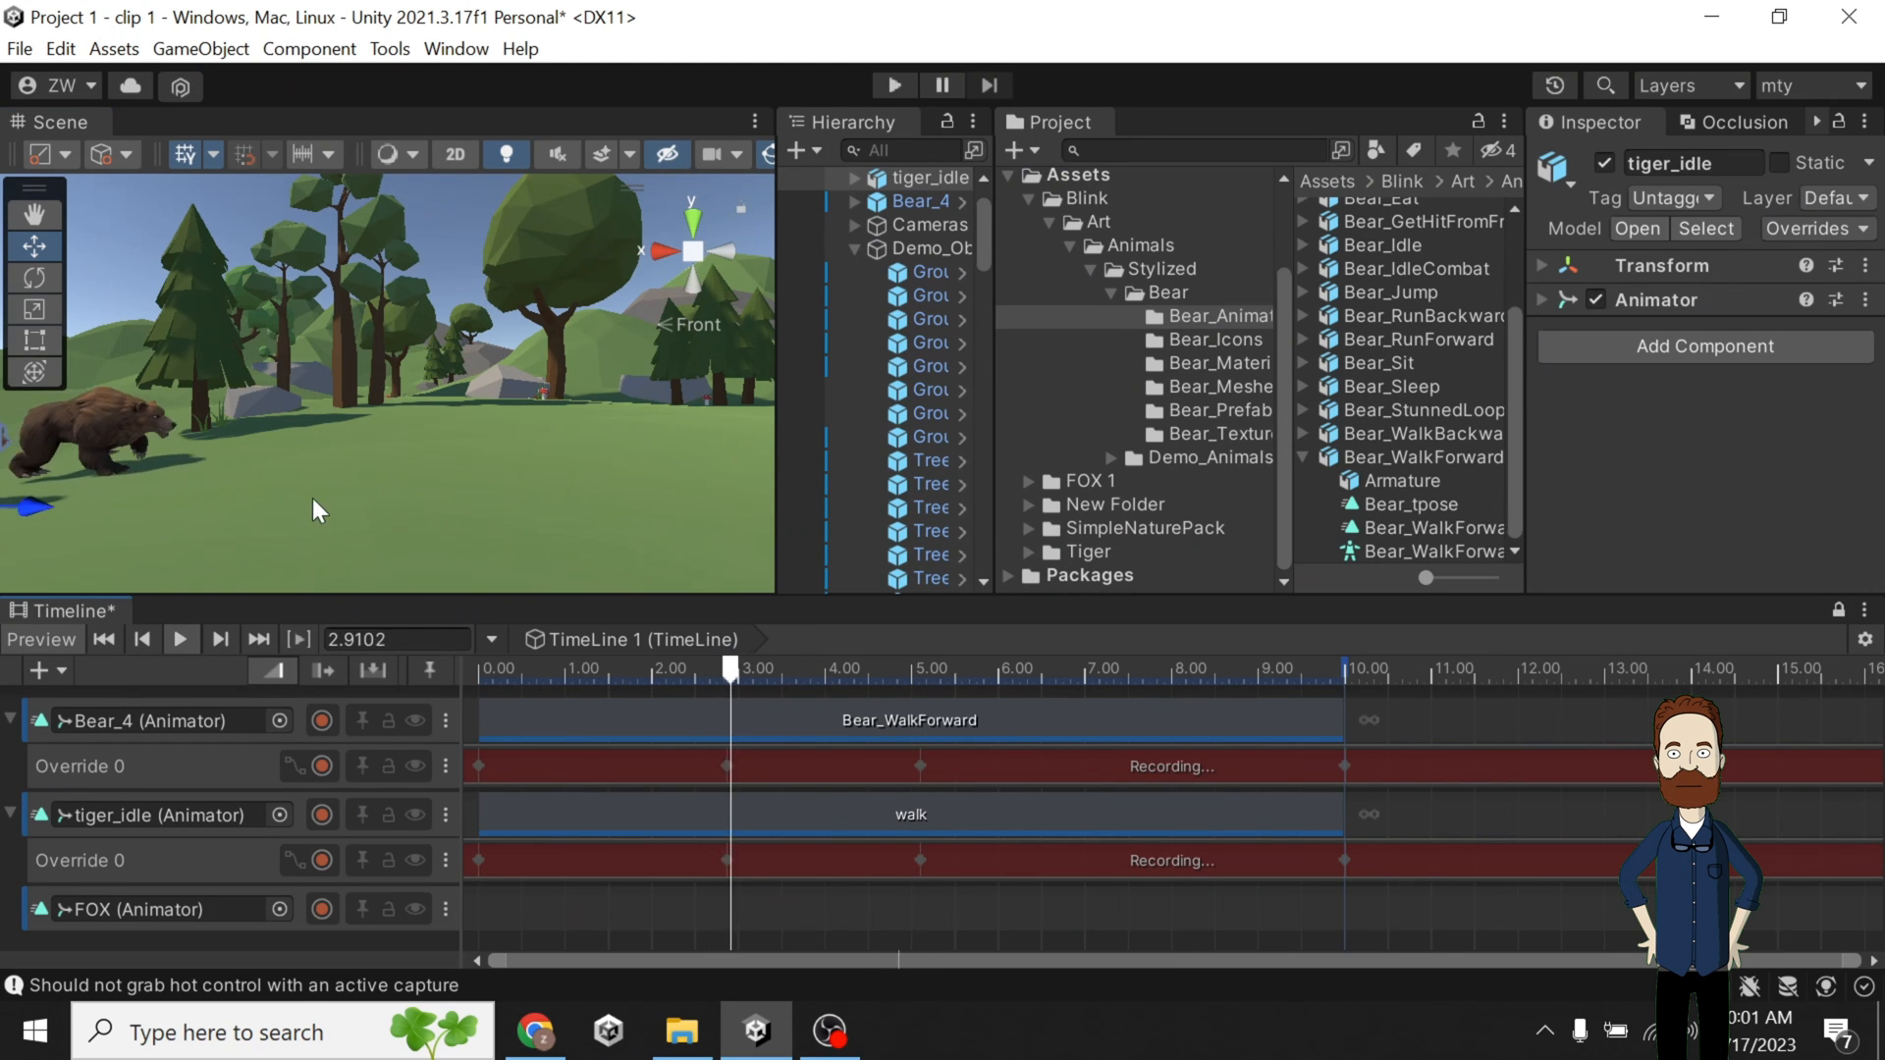
{"action": "middle_click_drag", "start_coordinate": [367, 474], "coordinate": [138, 463]}
{"action": "left_click", "coordinate": [177, 639]}
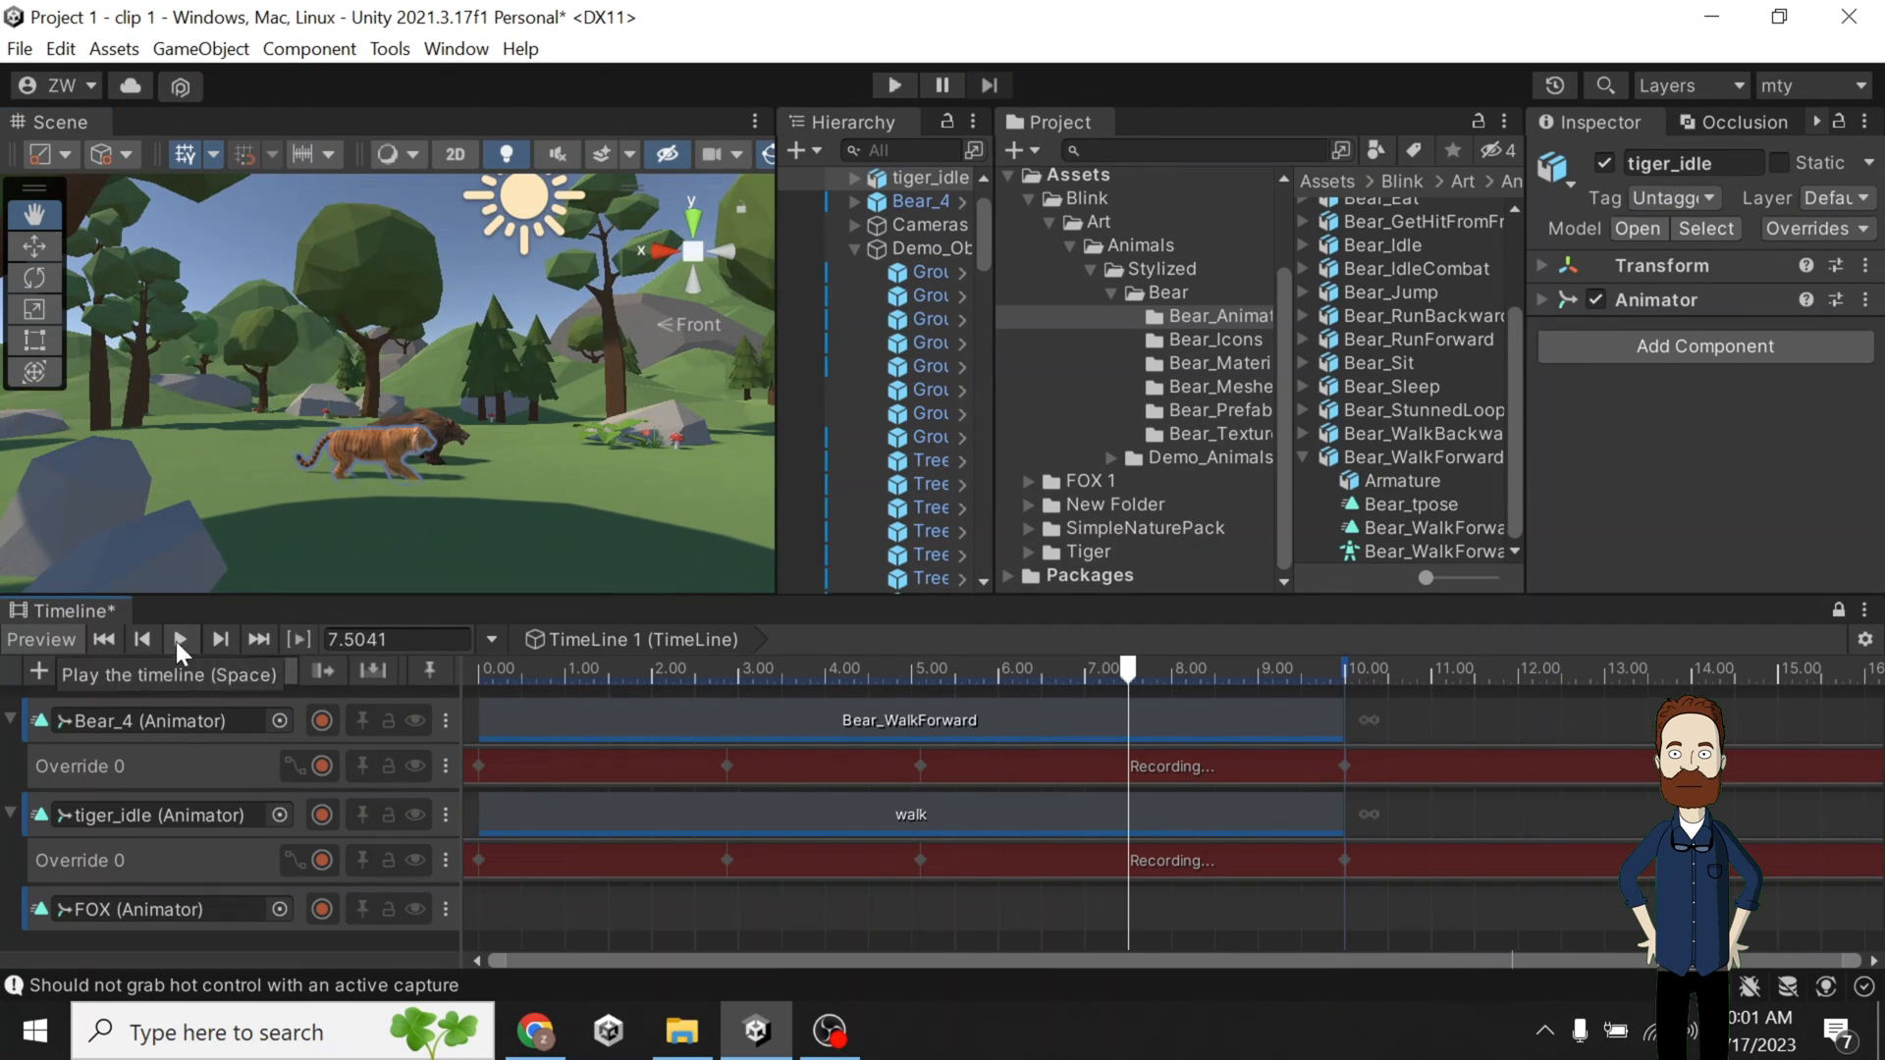
Adjust the tiger and the bear to ground level at about 7.5 seconds to record position keyframes.
{"action": "scroll", "coordinate": [402, 462], "scroll_direction": "up", "scroll_amount": 2}
{"action": "key", "text": "w"}
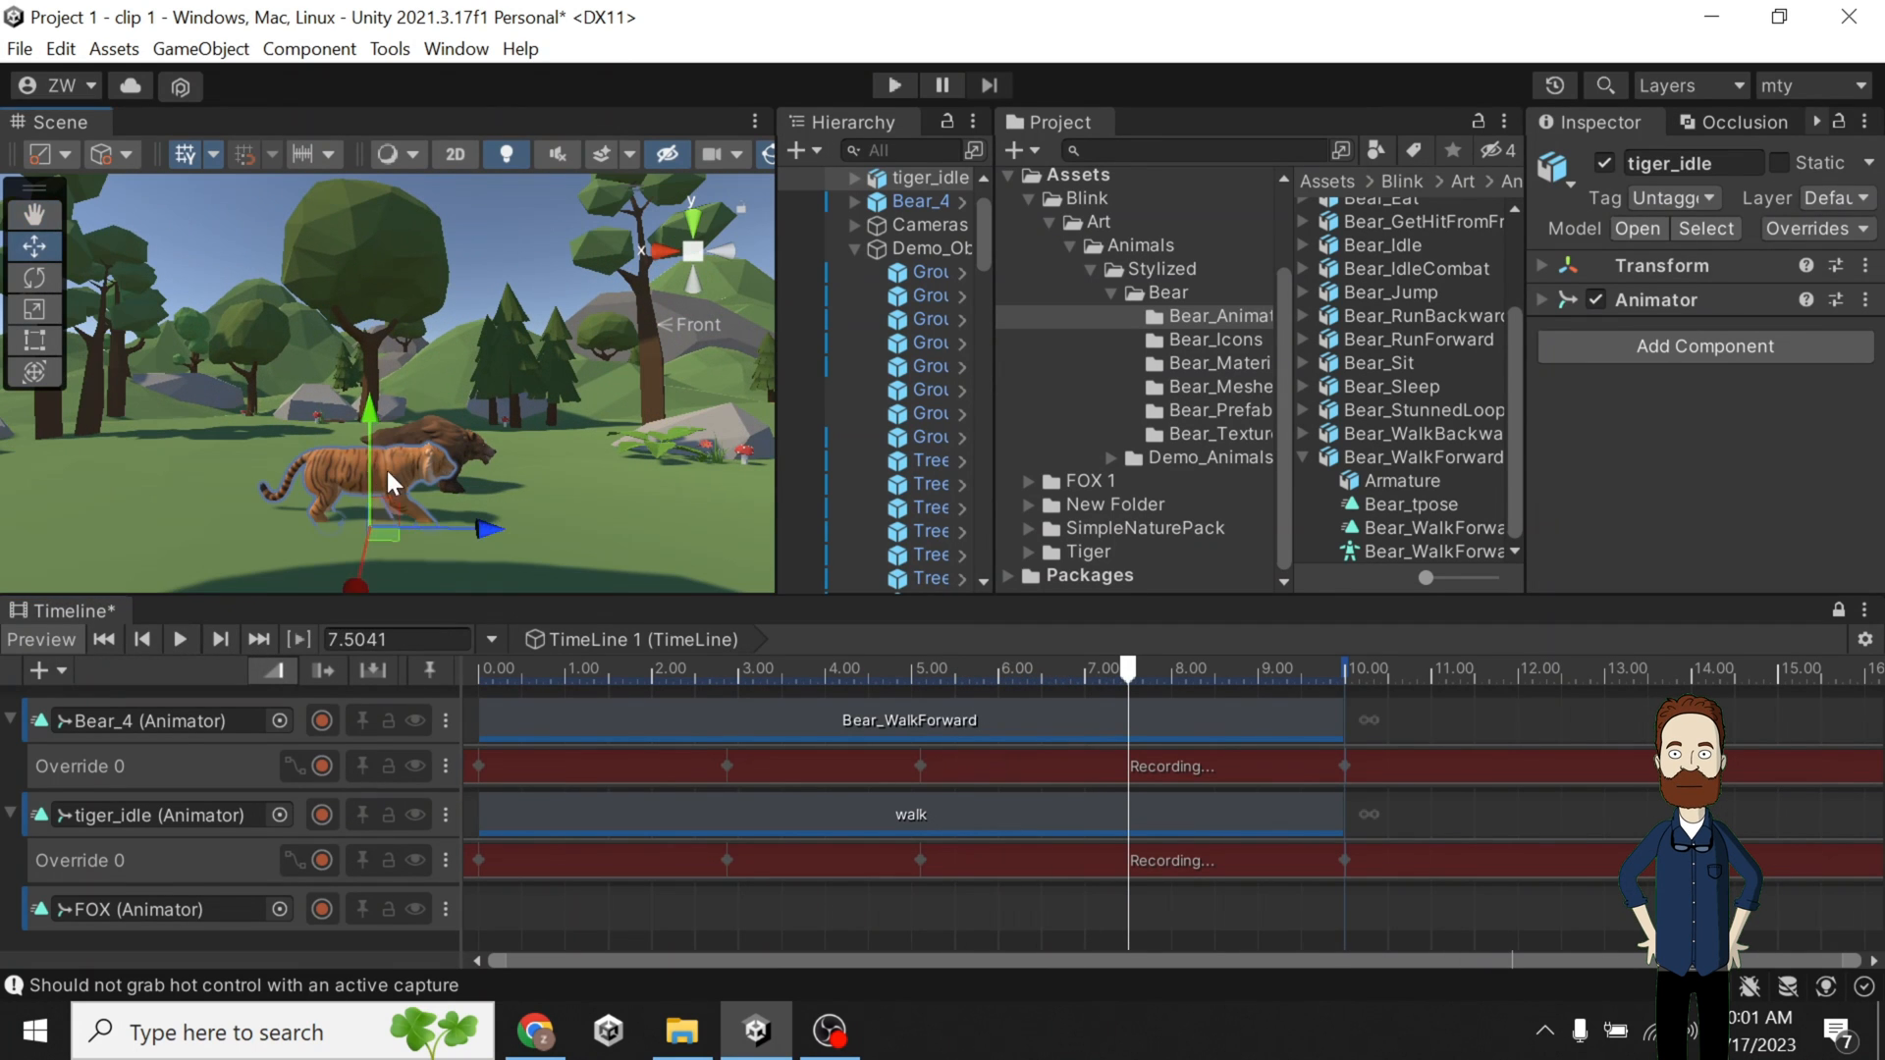
{"action": "left_click", "coordinate": [728, 253]}
{"action": "left_click", "coordinate": [726, 251]}
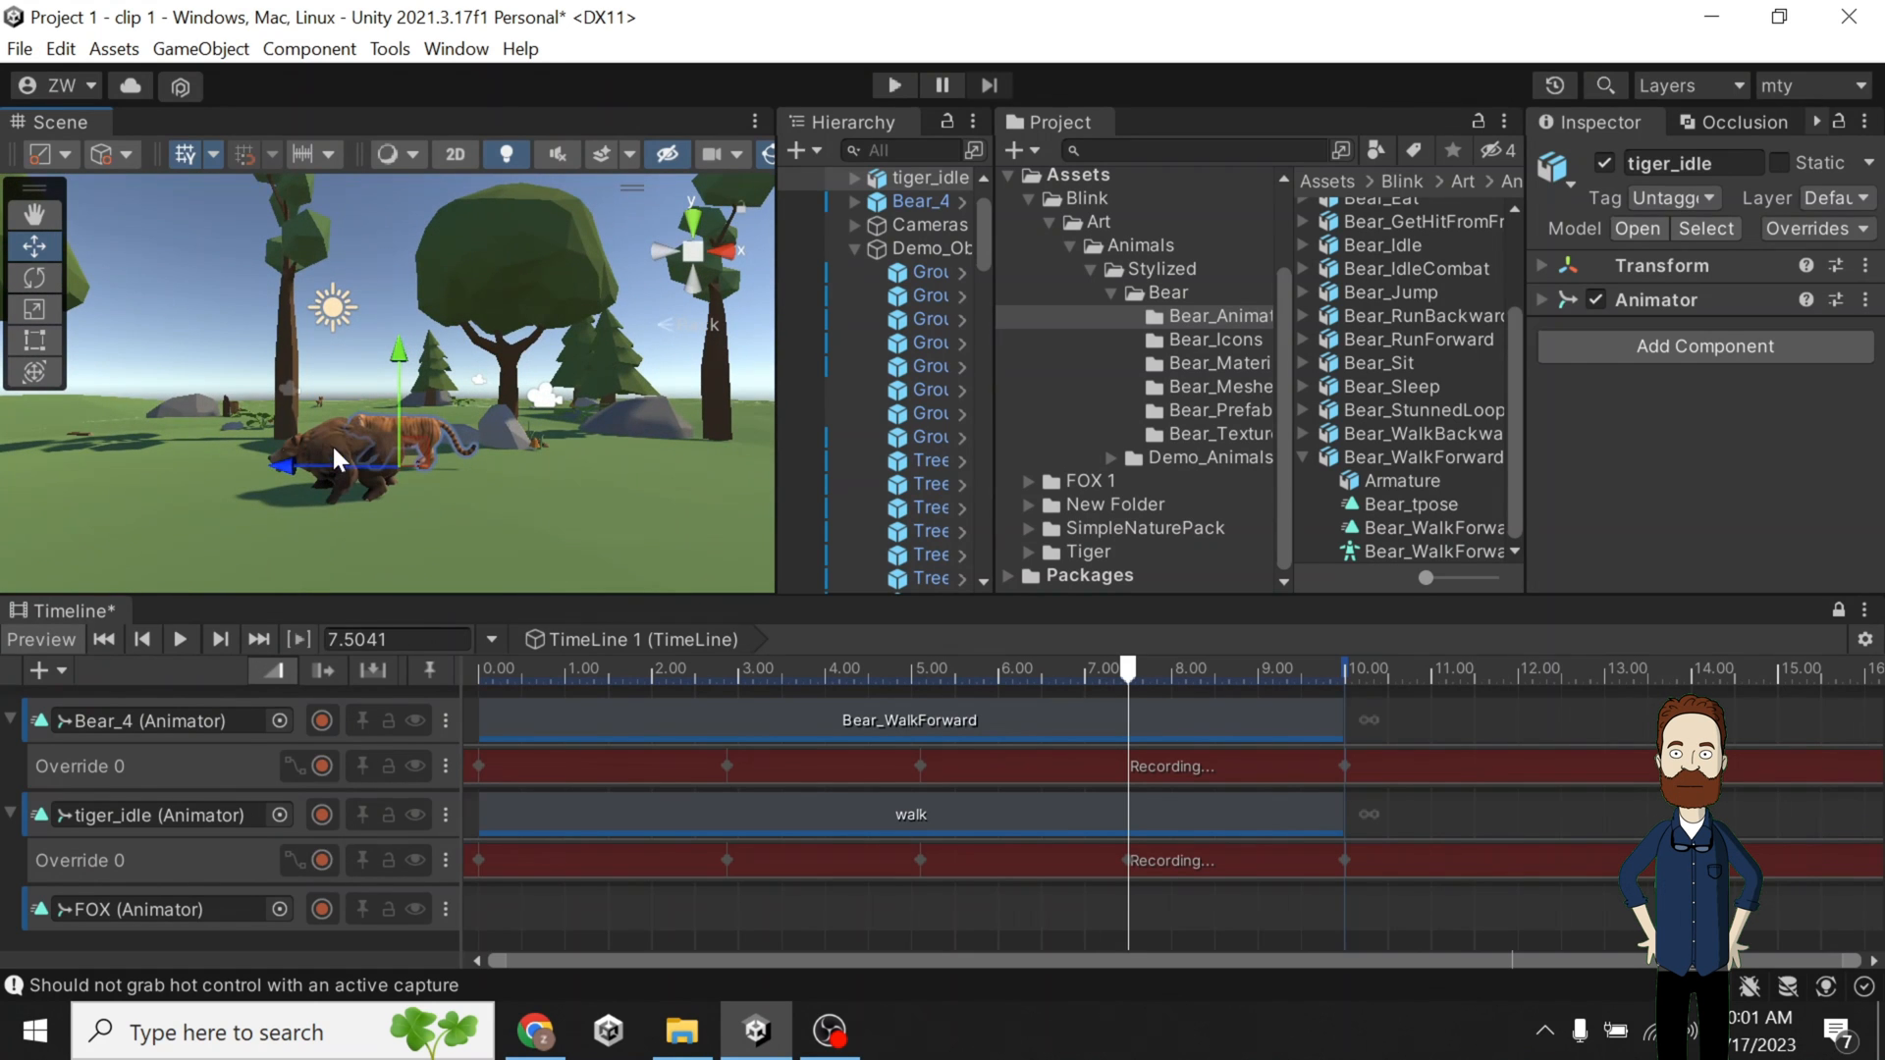
{"action": "left_click", "coordinate": [332, 444]}
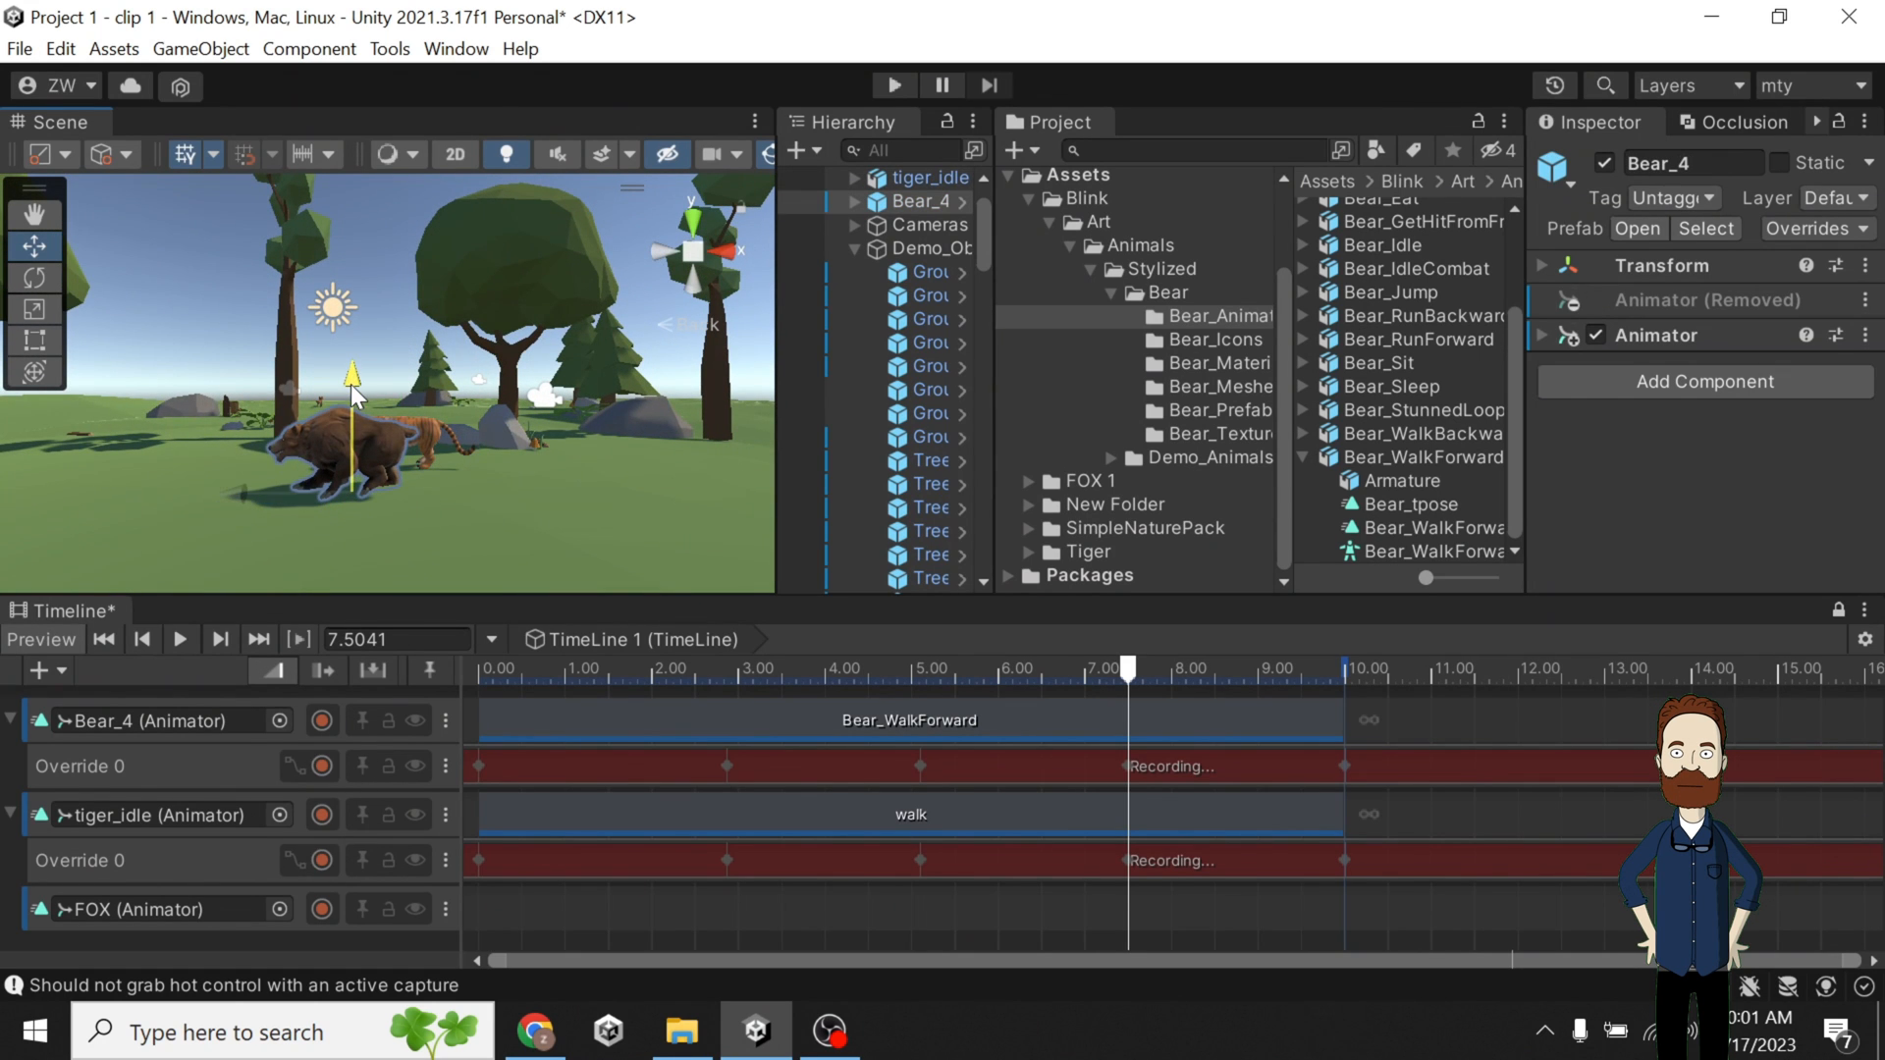
{"action": "left_click", "coordinate": [664, 253]}
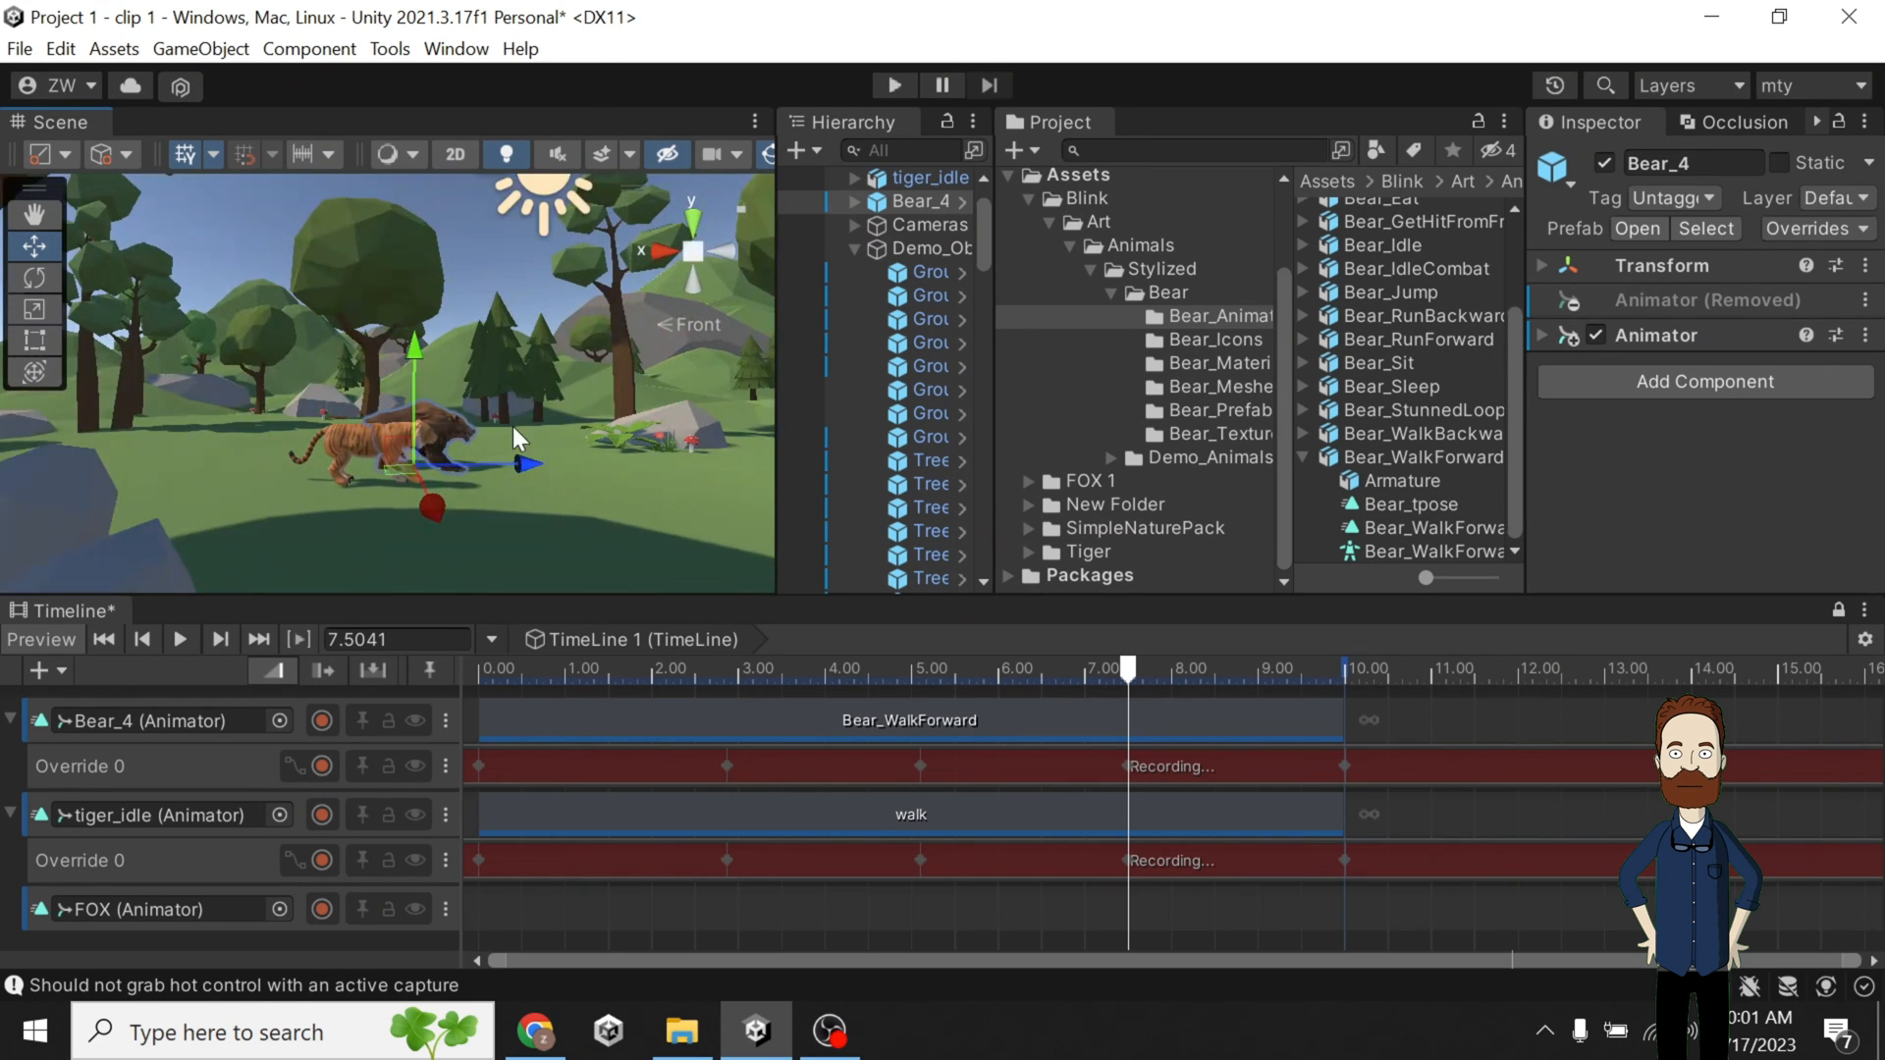
Play the timeline from about 5.93 seconds to the end to check that both animals follow the ground.
{"action": "left_click_drag", "start_coordinate": [1125, 672], "coordinate": [992, 677]}
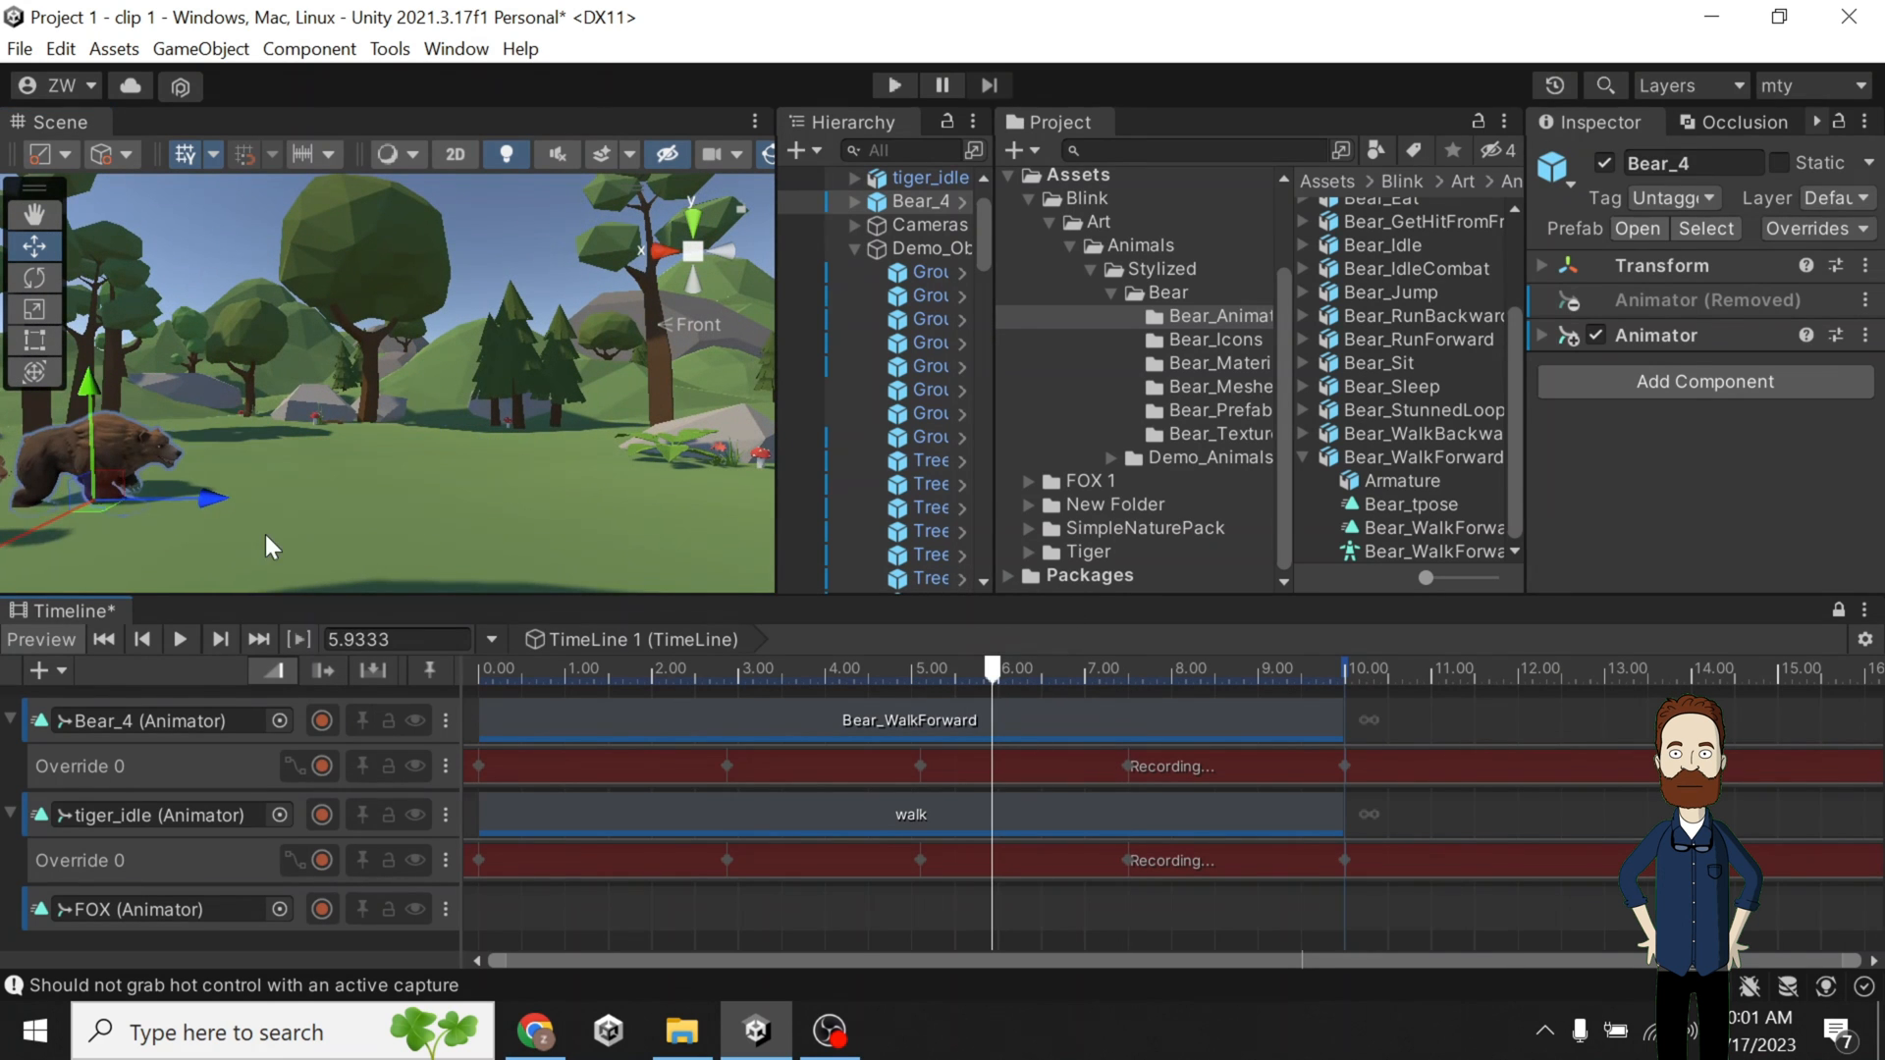
{"action": "left_click", "coordinate": [180, 639]}
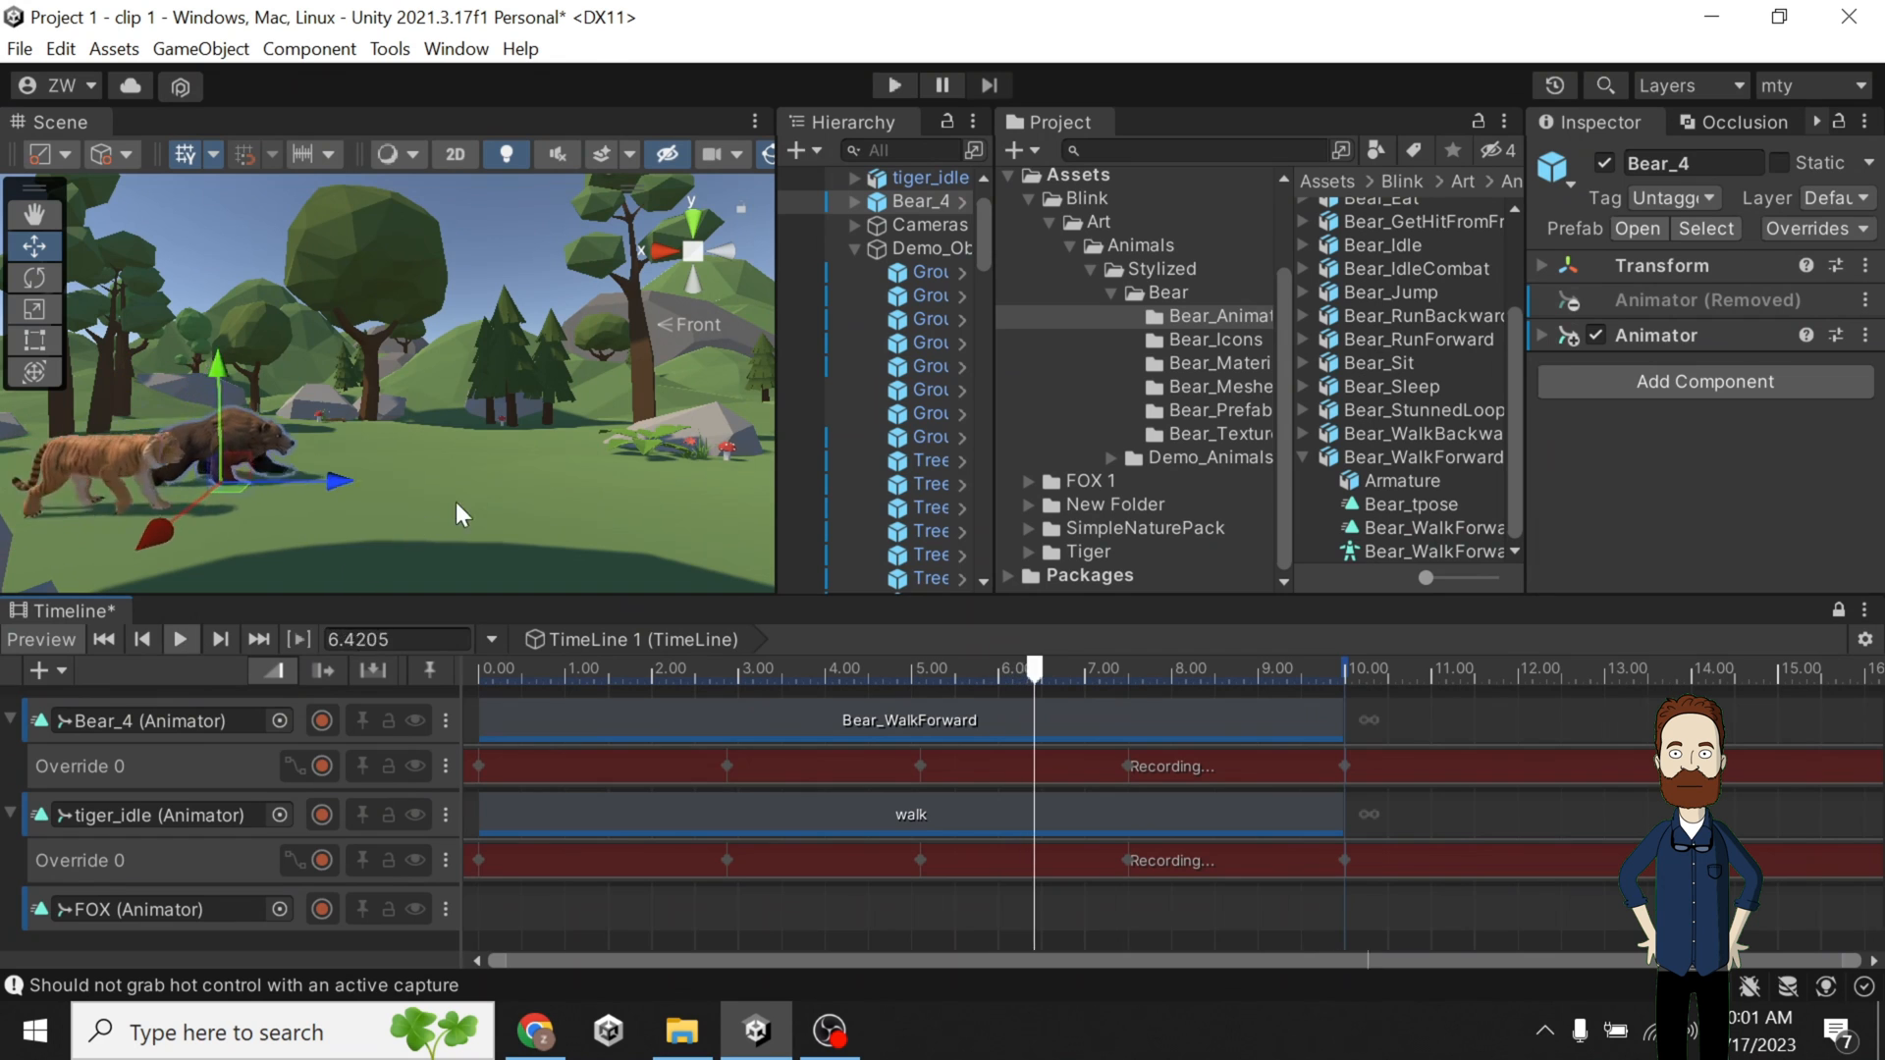
{"action": "middle_click_drag", "start_coordinate": [513, 502], "coordinate": [408, 500]}
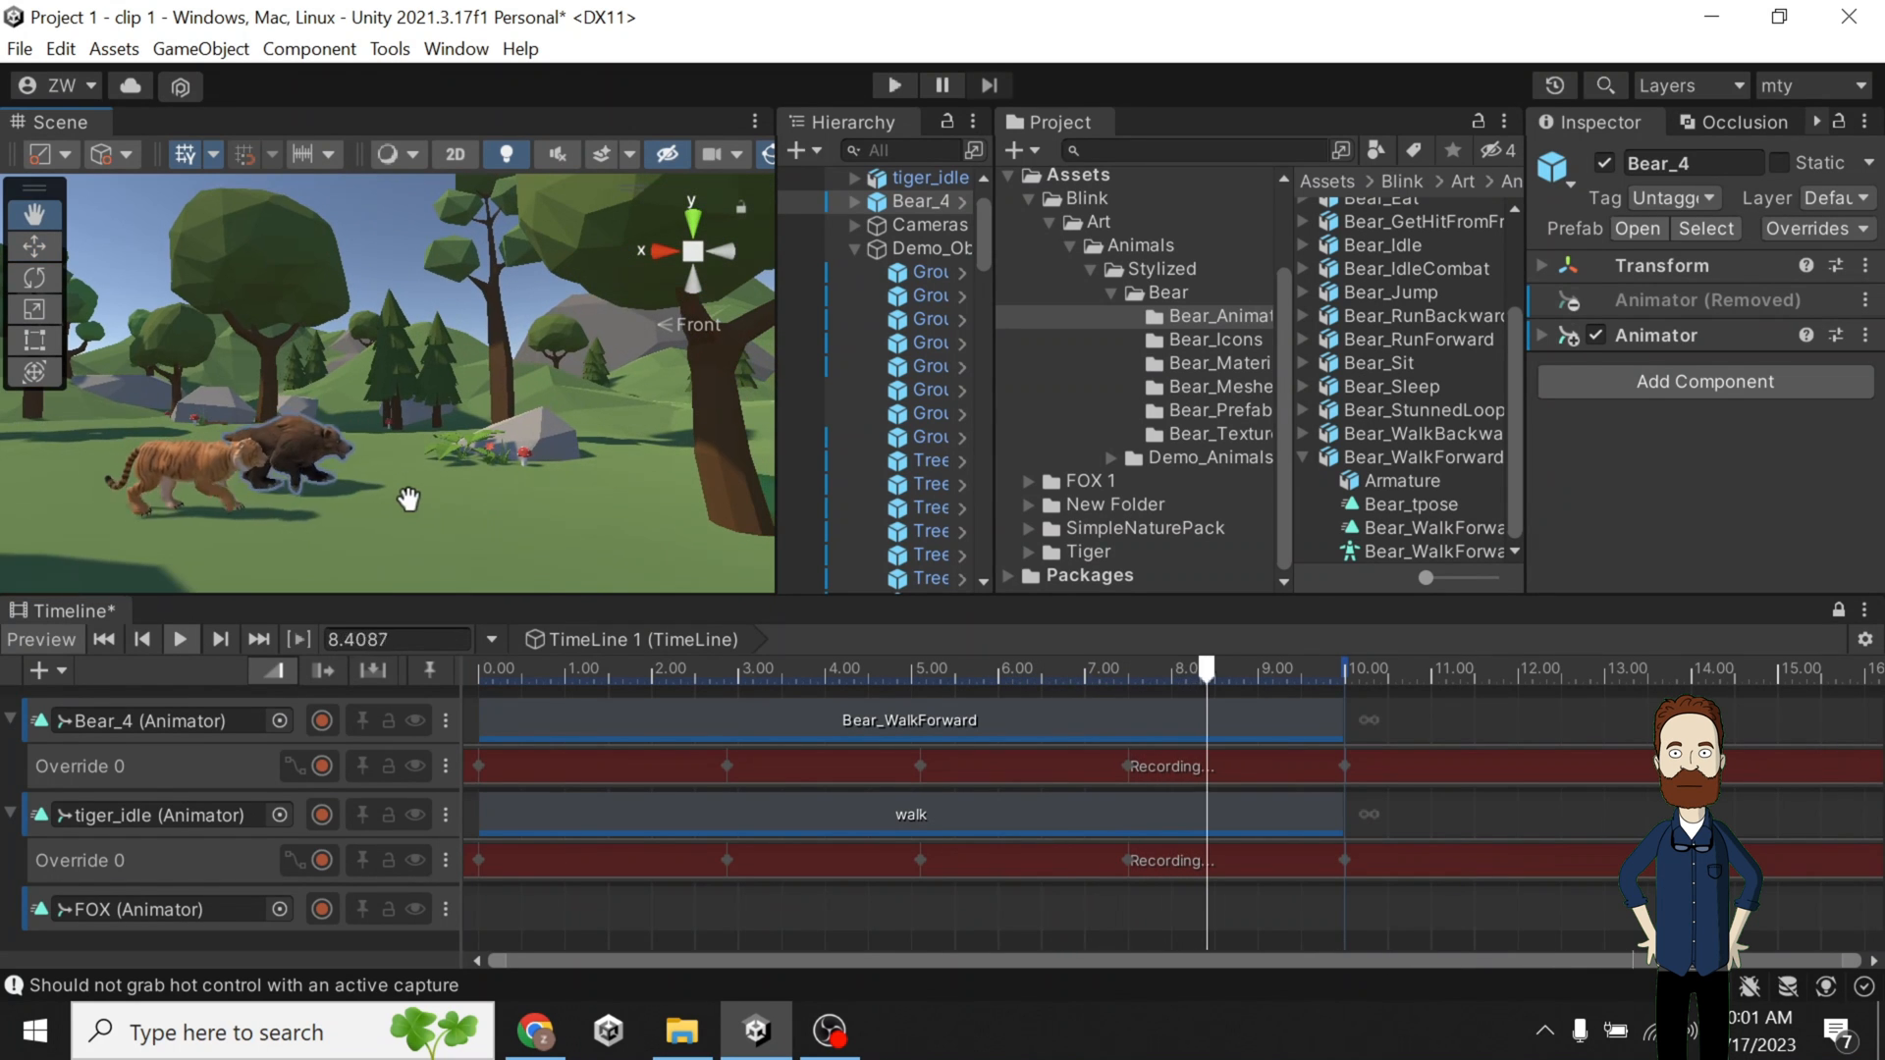
{"action": "middle_click_drag", "start_coordinate": [509, 530], "coordinate": [497, 528]}
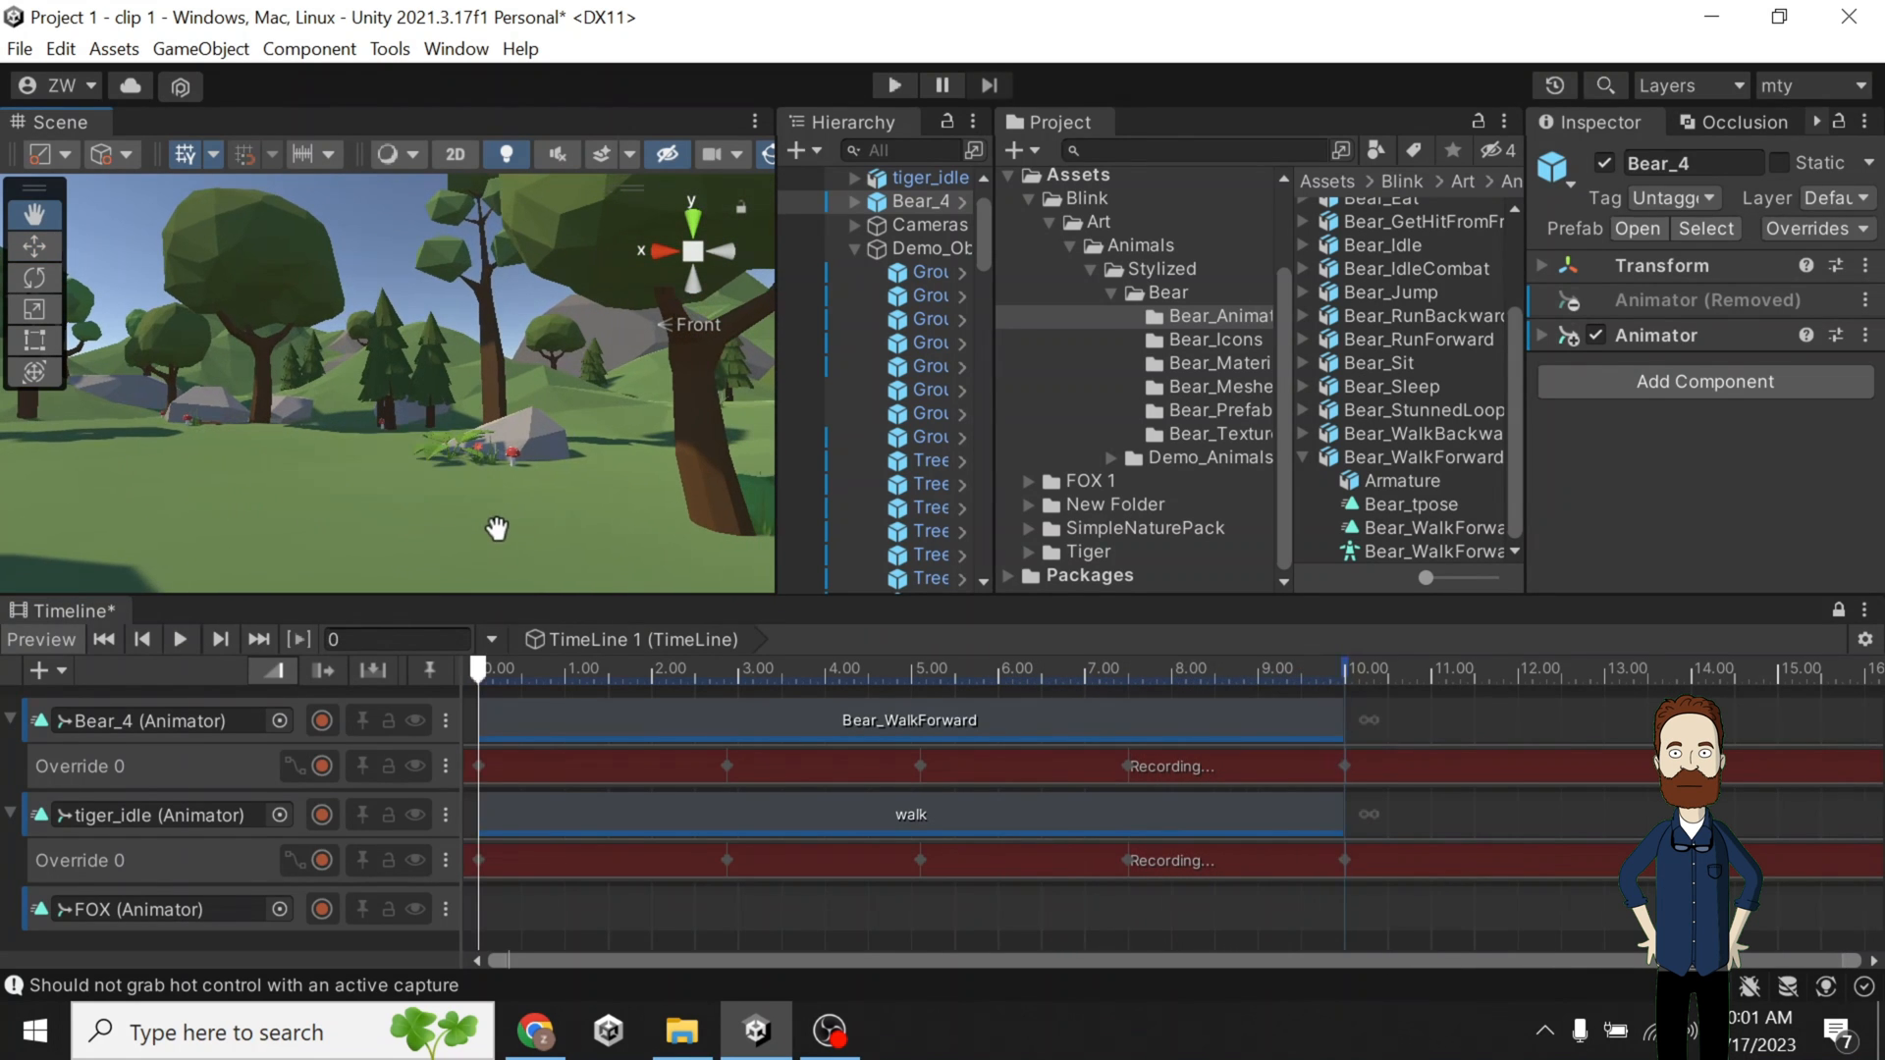
Stop recording on the override tracks of the bear and the tiger.
{"action": "left_click", "coordinate": [322, 764]}
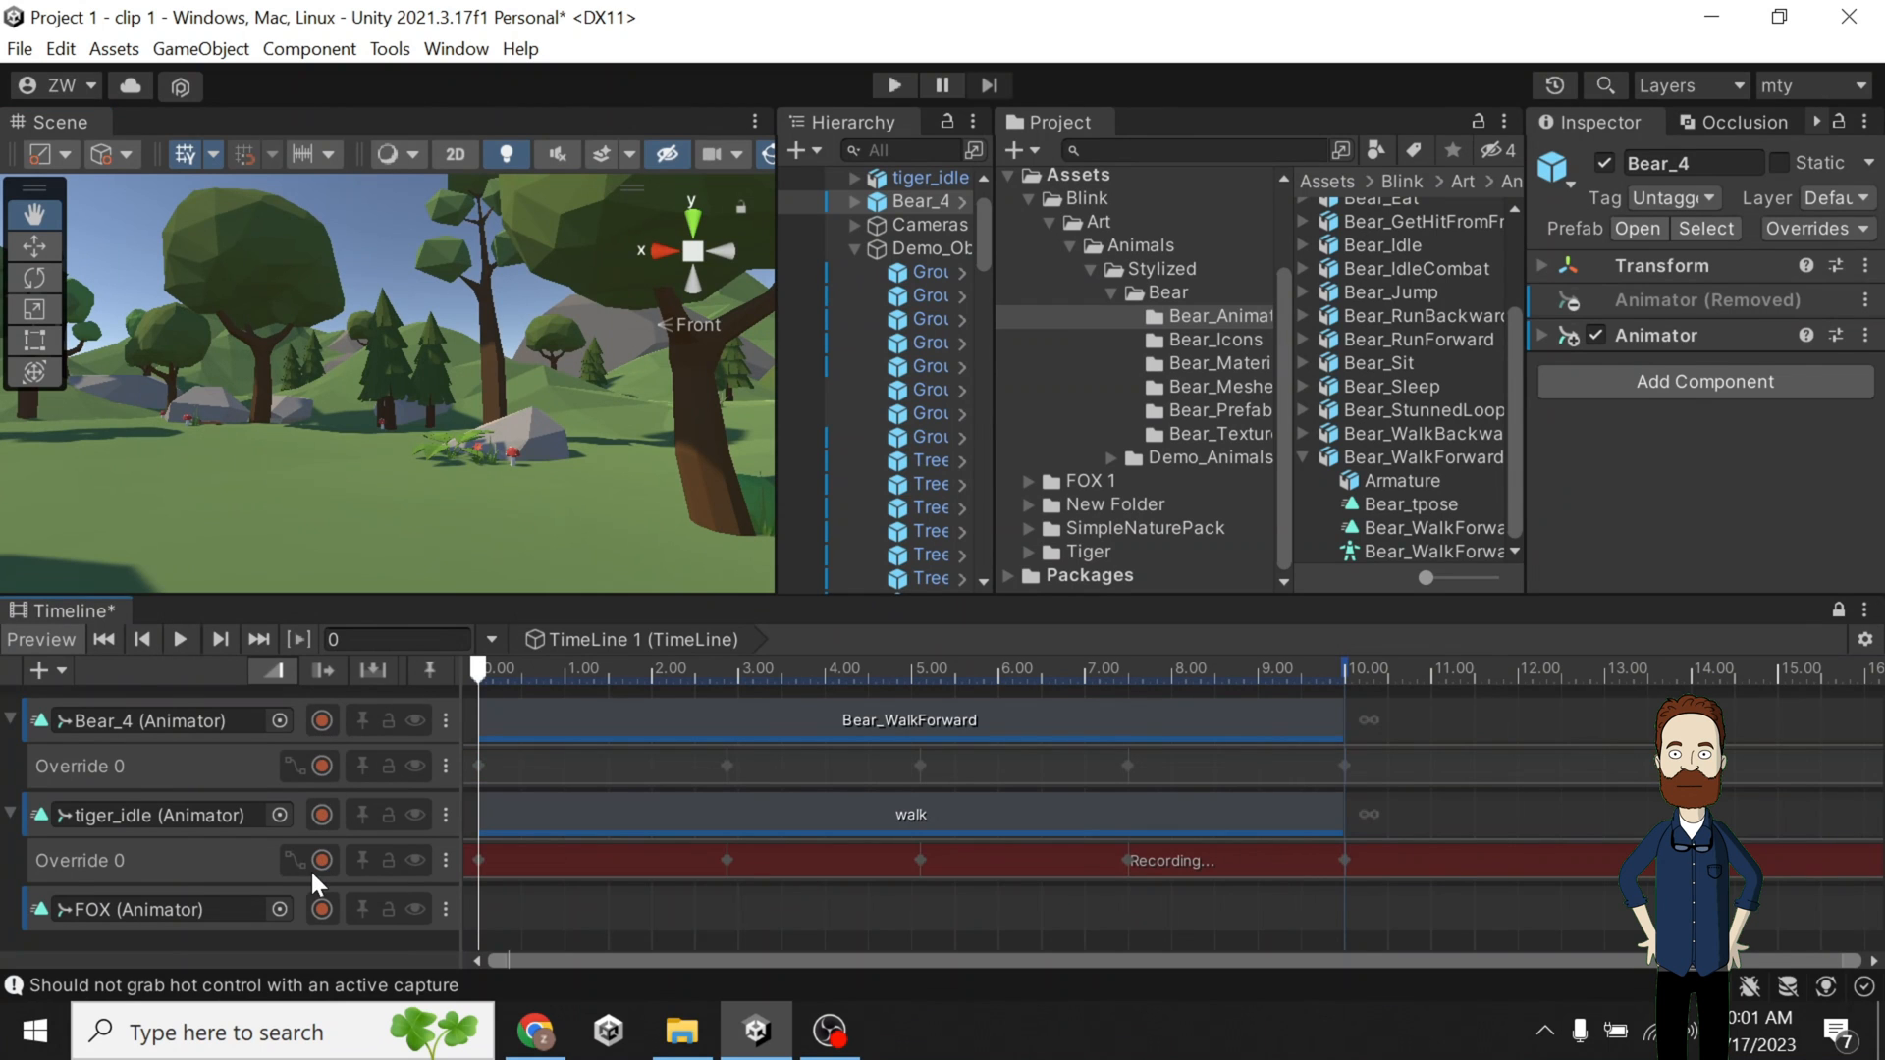
{"action": "left_click", "coordinate": [318, 863]}
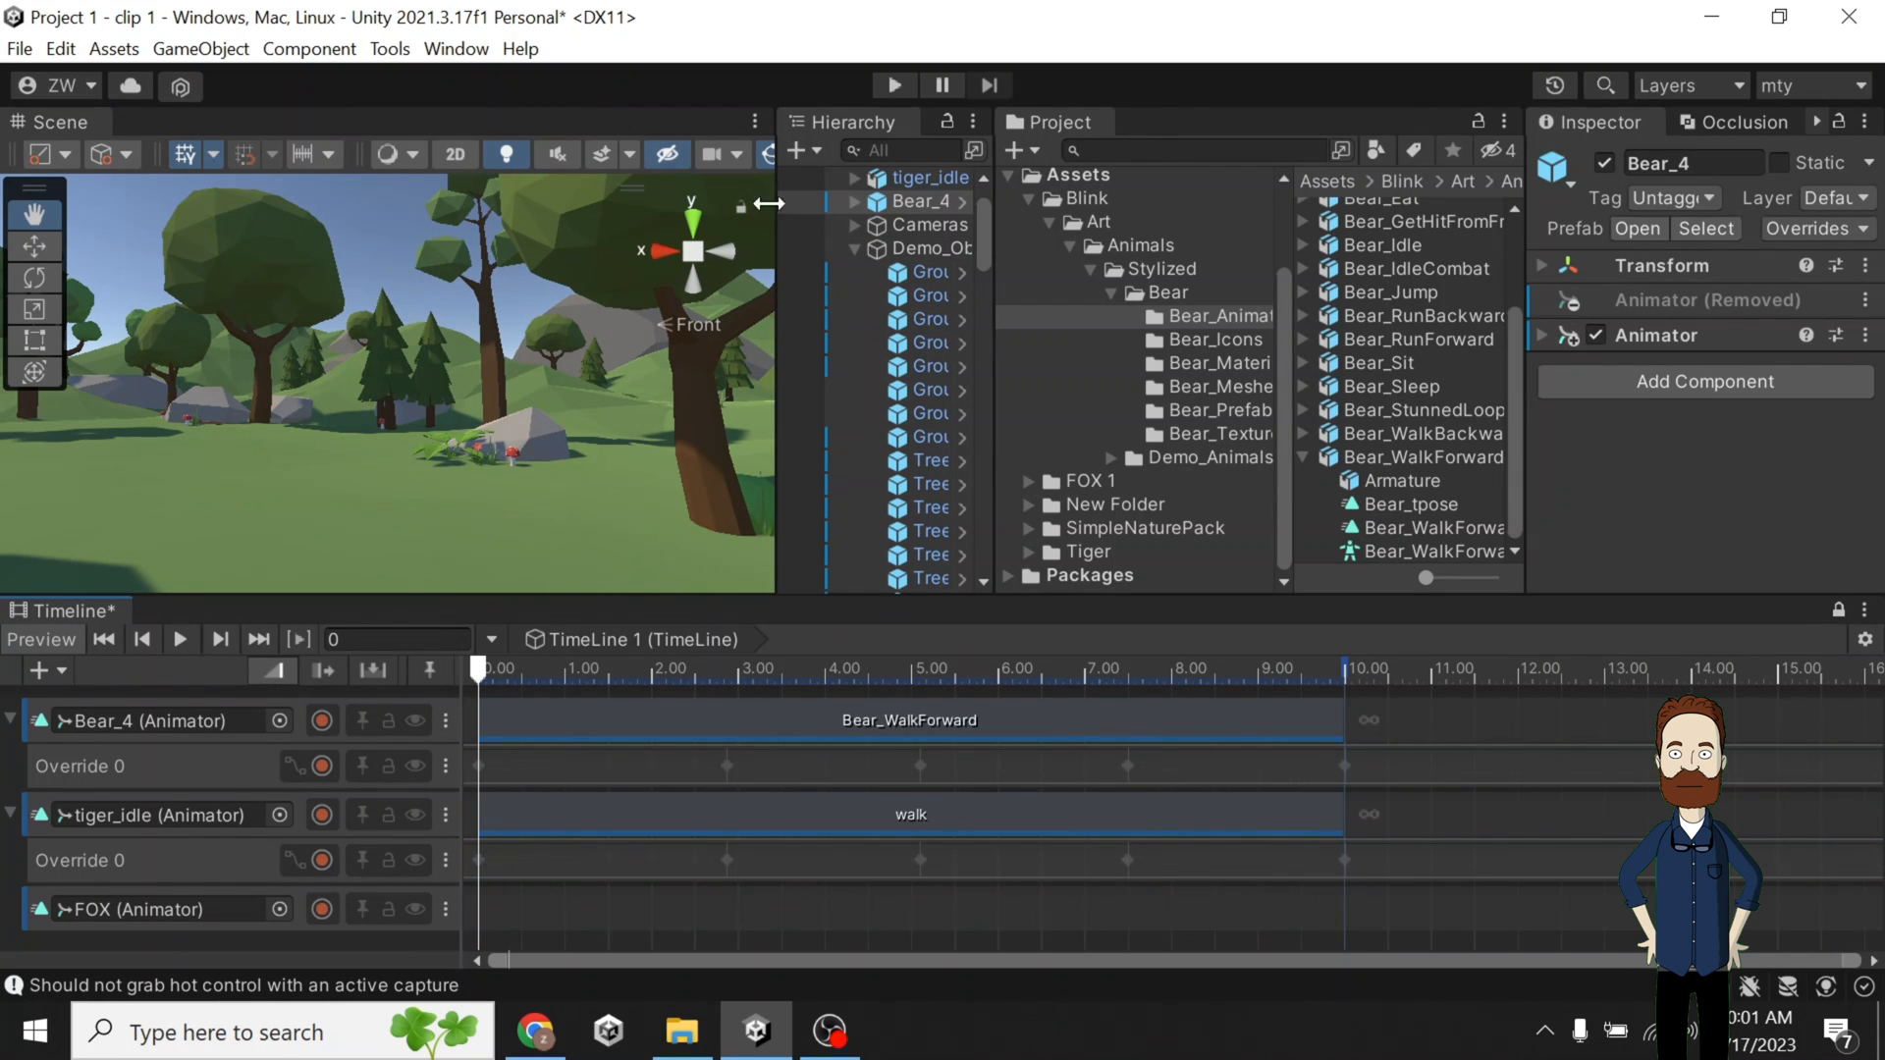
Play the walk from the start in the top view to review the animals' path, then save the scene.
{"action": "left_click", "coordinate": [692, 210]}
{"action": "scroll", "coordinate": [413, 380], "scroll_direction": "down", "scroll_amount": 8}
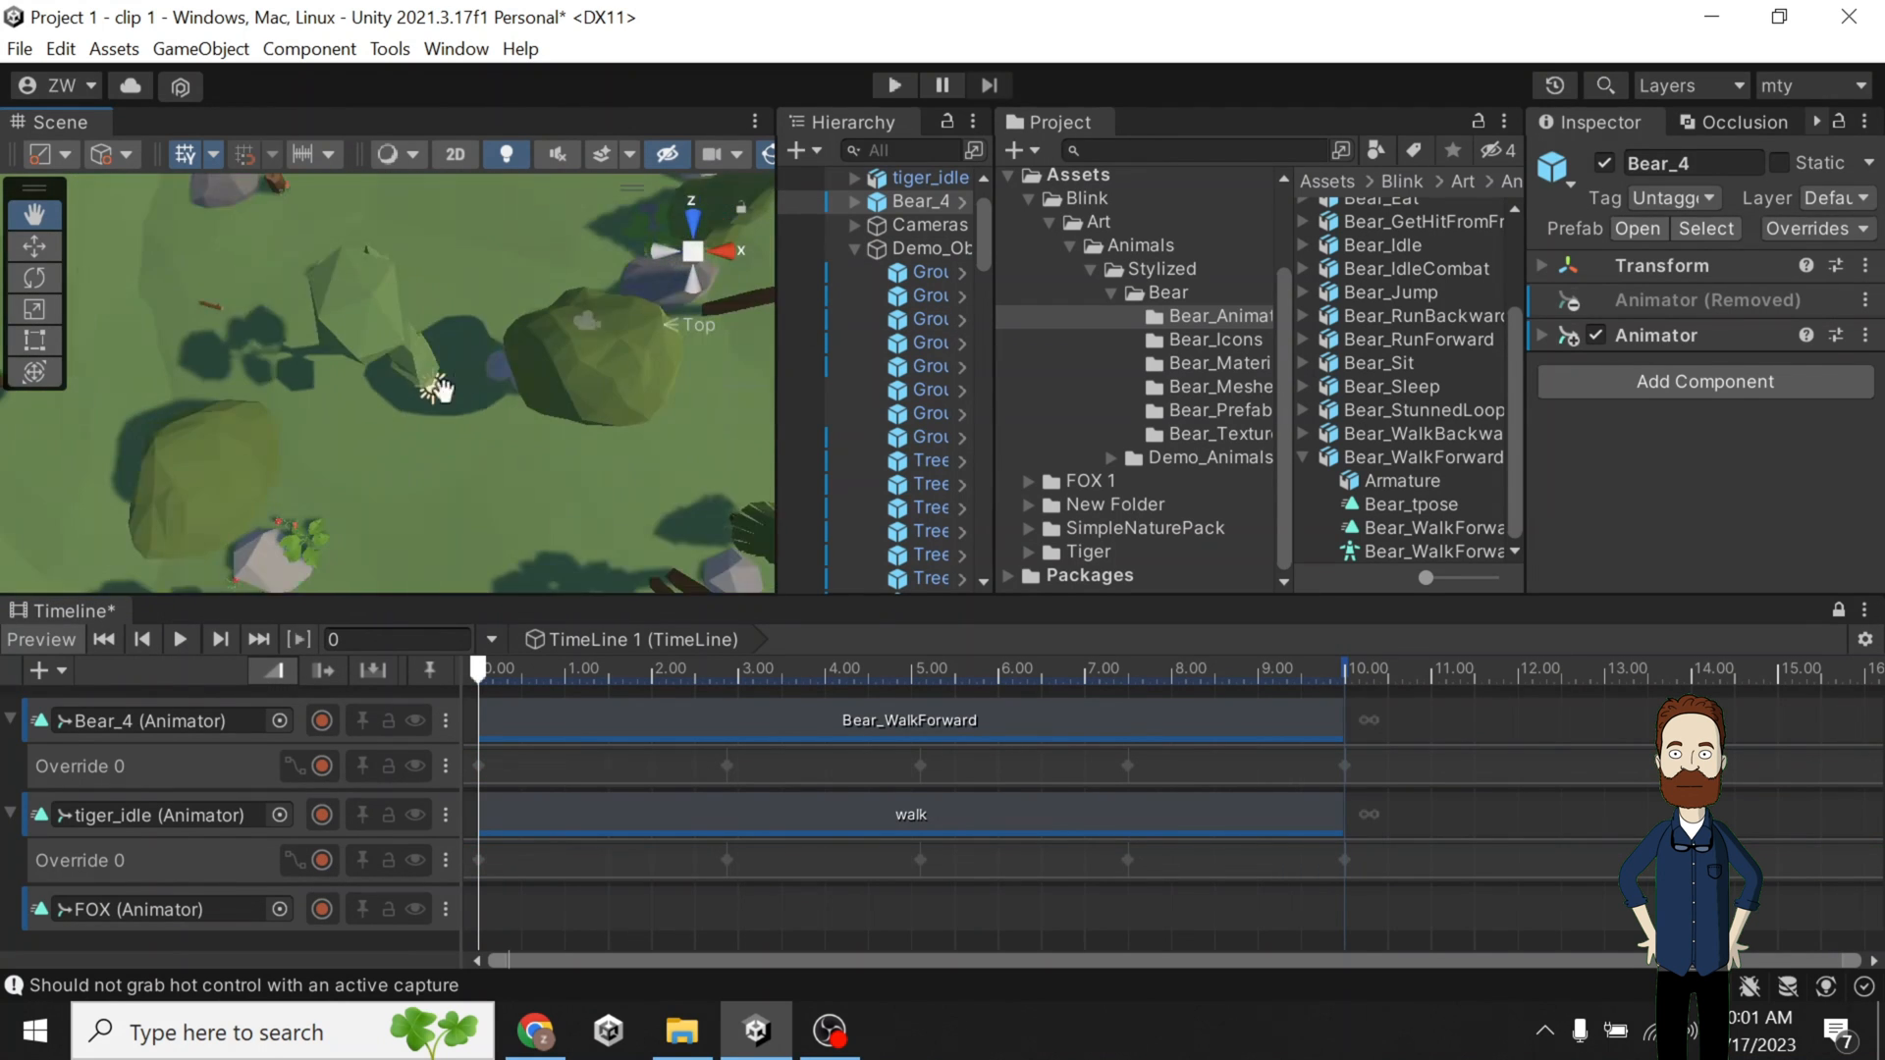
{"action": "left_click", "coordinate": [181, 639]}
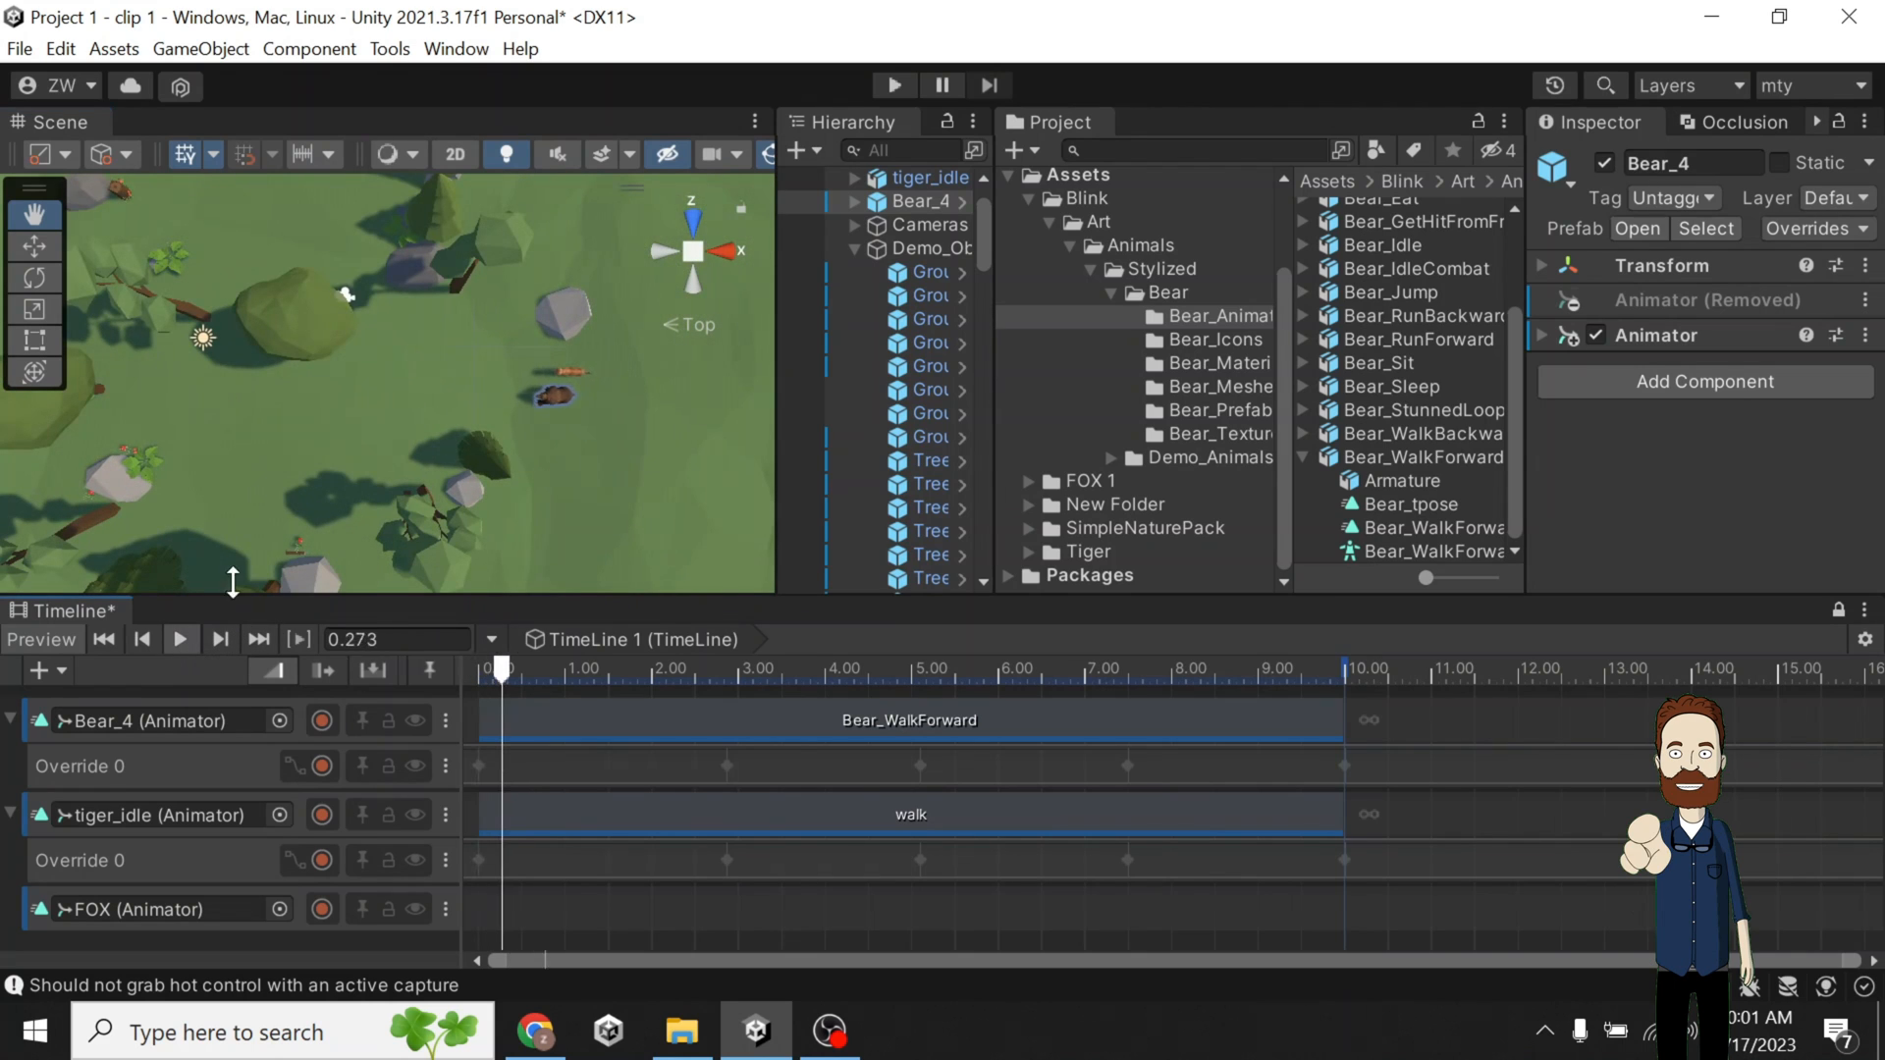
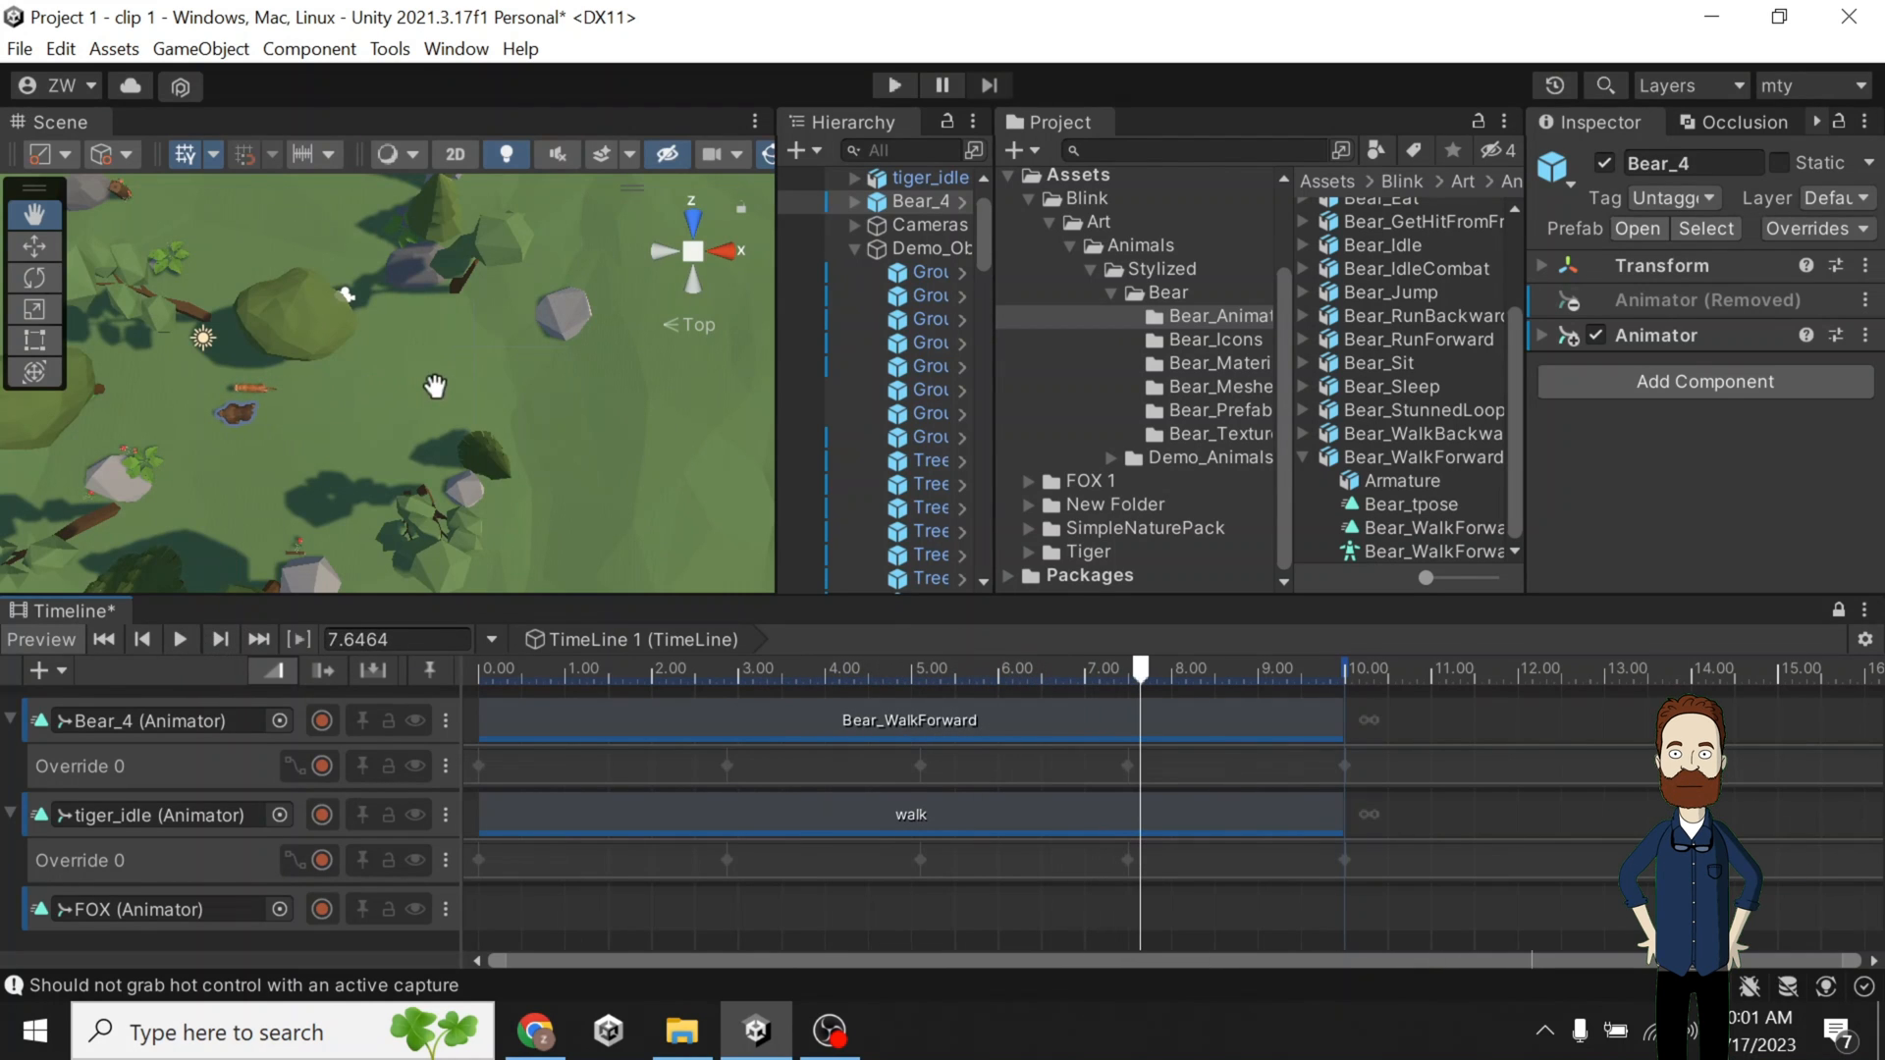
{"action": "key", "text": "ctrl+s"}
Examine the forest from behind to find a spot looking toward the bear and tiger.
{"action": "left_click", "coordinate": [694, 288]}
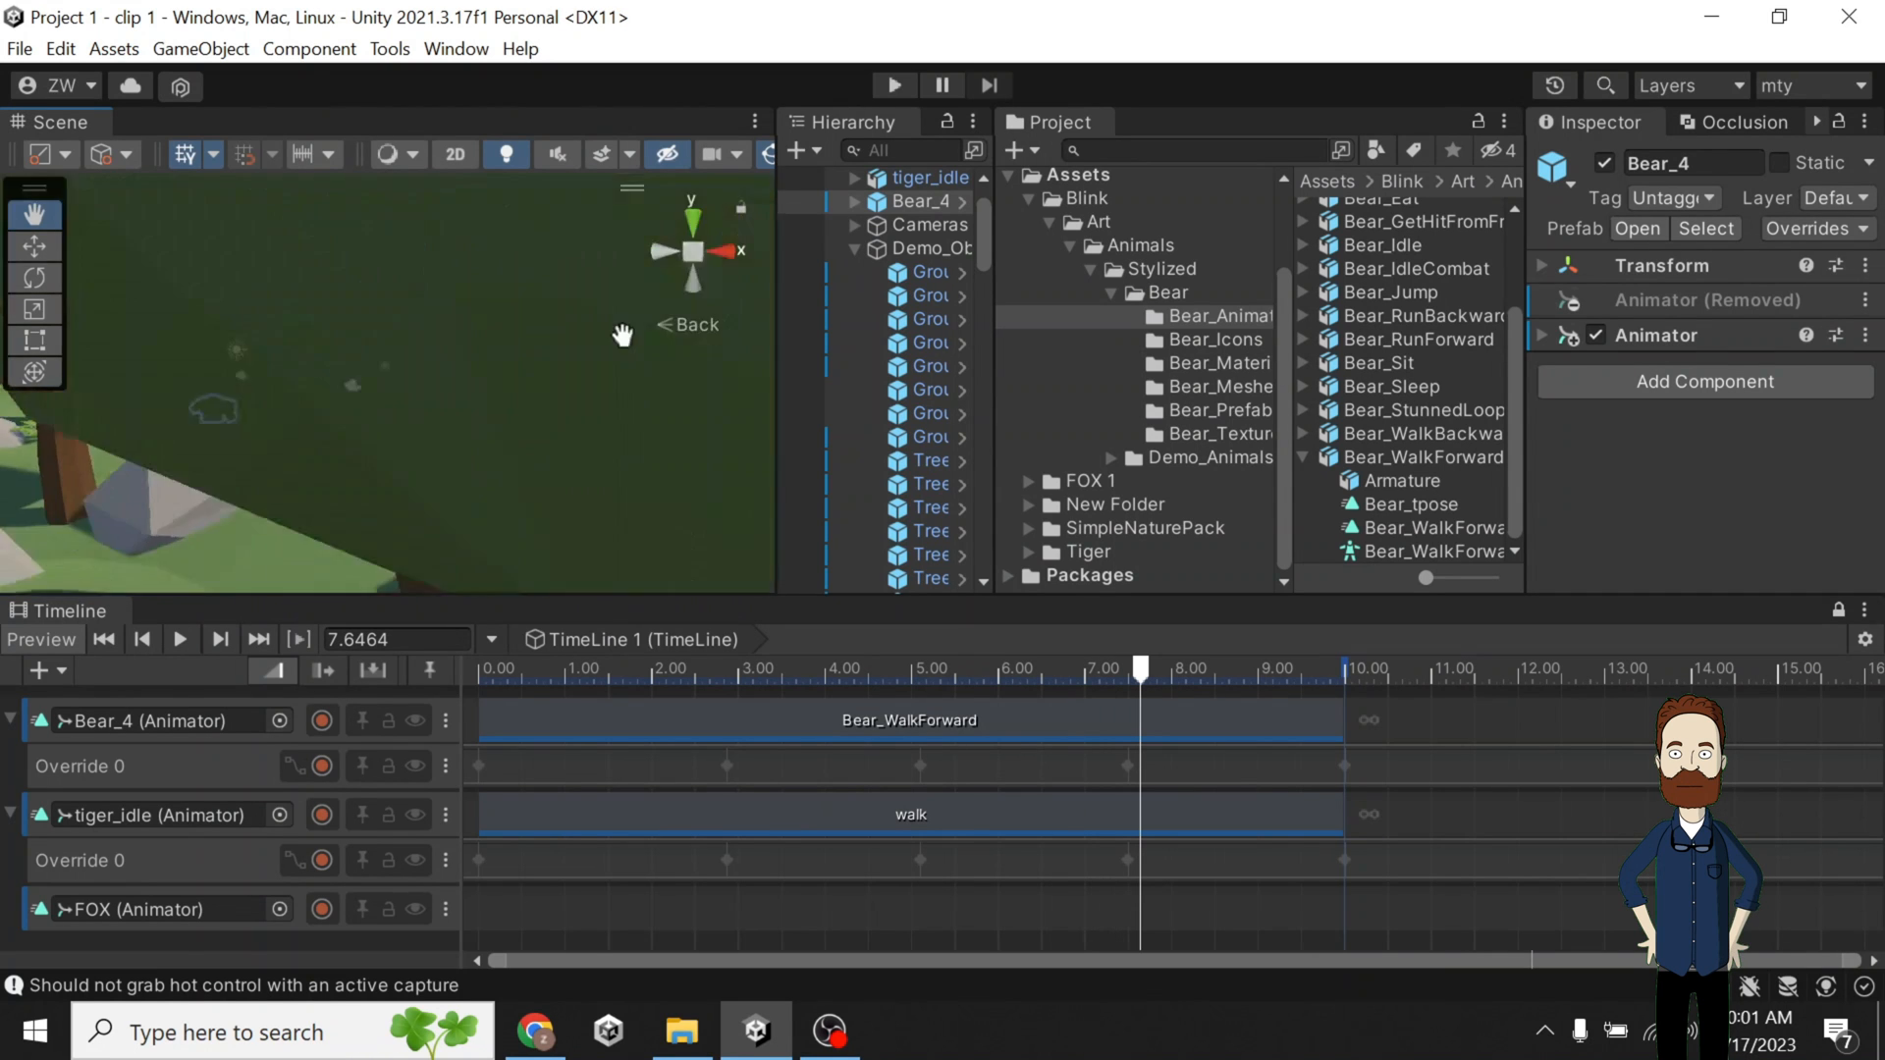
{"action": "scroll", "coordinate": [391, 380], "scroll_direction": "down", "scroll_amount": 5}
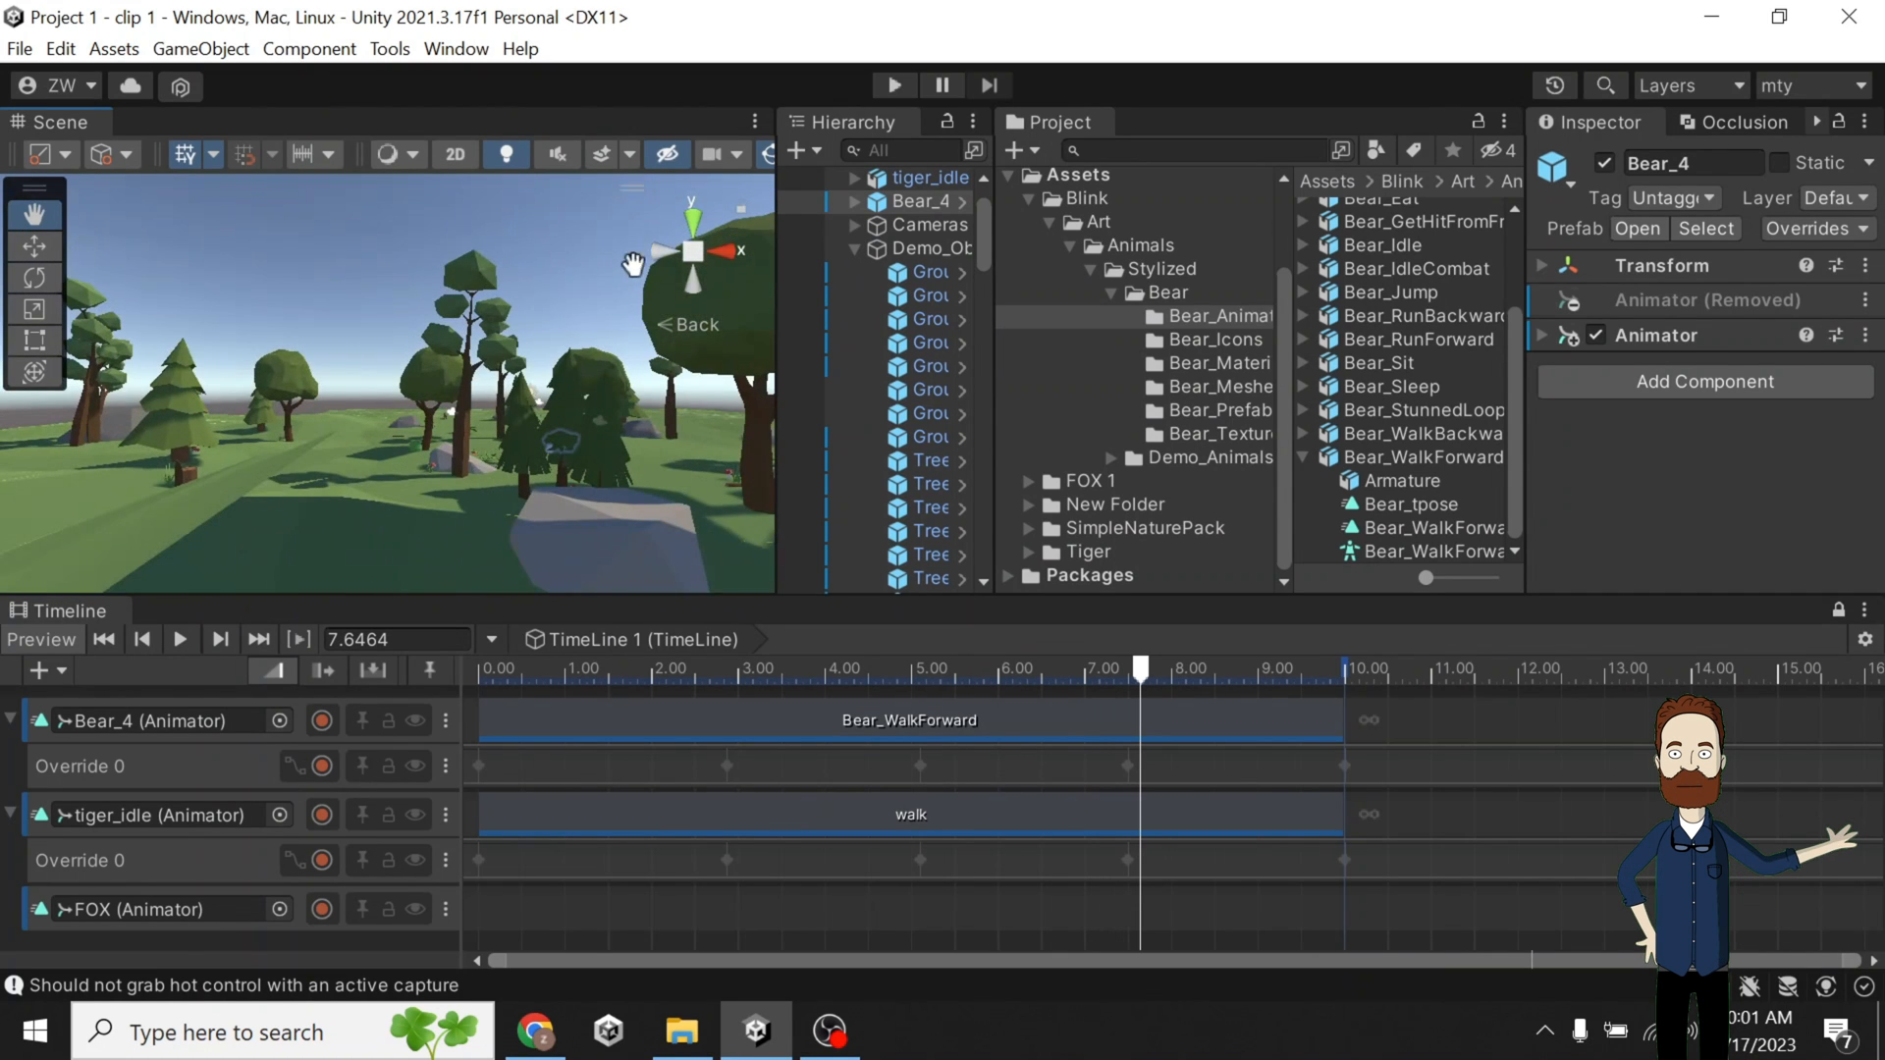
{"action": "left_click", "coordinate": [663, 258]}
{"action": "left_click", "coordinate": [663, 257]}
{"action": "left_click", "coordinate": [664, 257]}
{"action": "left_click", "coordinate": [664, 258]}
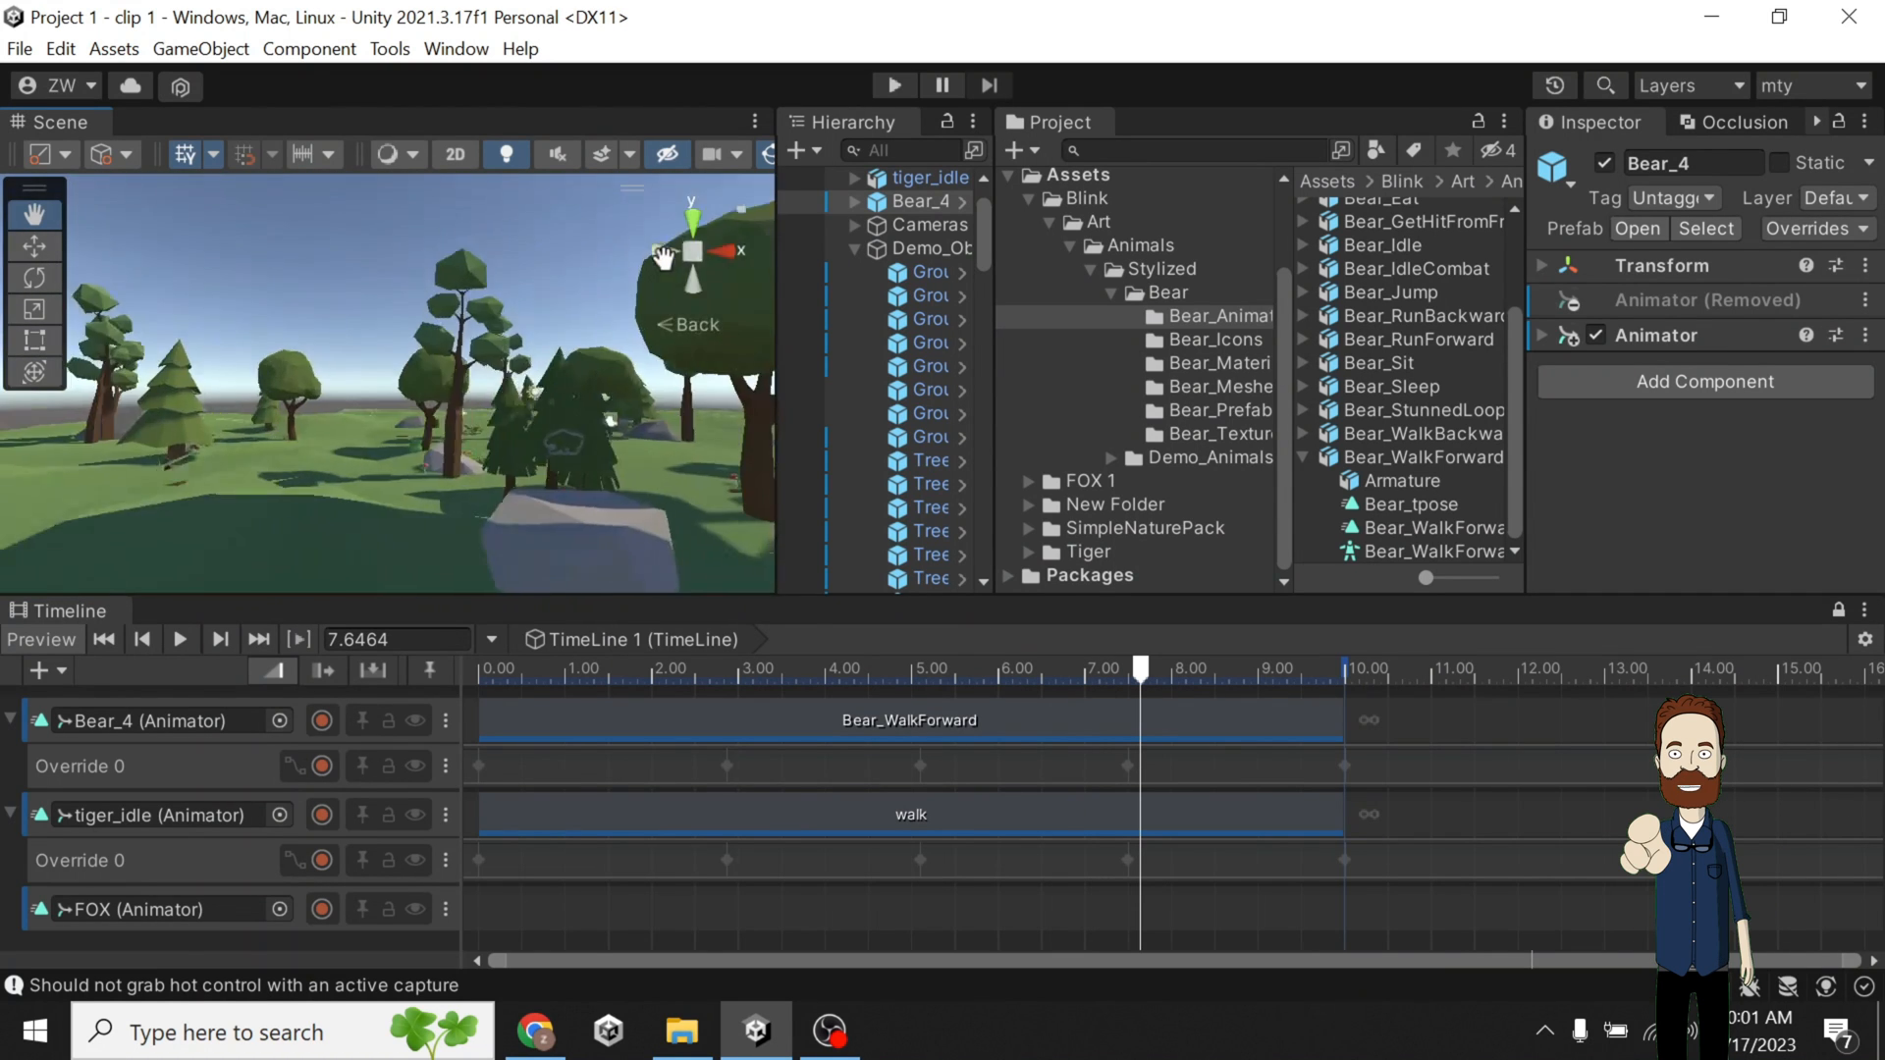
{"action": "left_click", "coordinate": [663, 258]}
{"action": "left_click", "coordinate": [663, 257]}
{"action": "left_click", "coordinate": [663, 258]}
{"action": "left_click", "coordinate": [663, 257]}
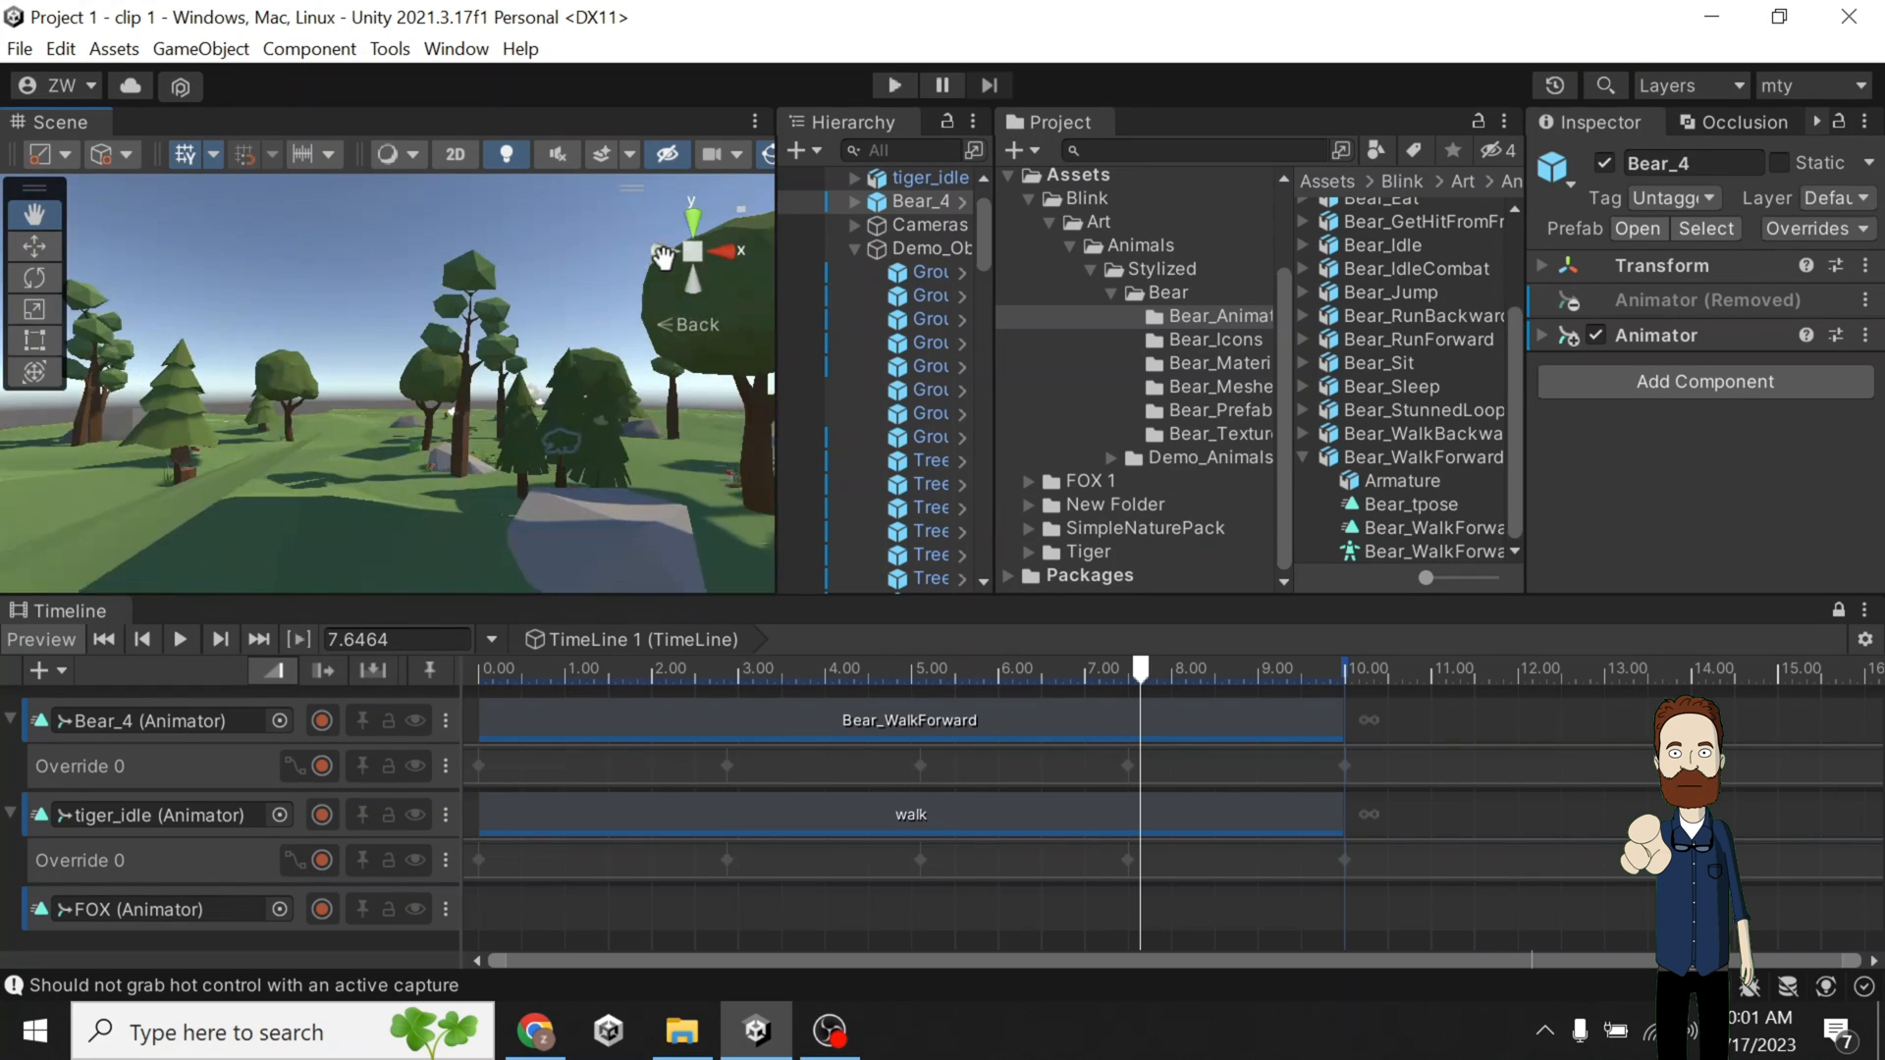
{"action": "scroll", "coordinate": [320, 491], "scroll_direction": "up", "scroll_amount": 3}
{"action": "scroll", "coordinate": [324, 481], "scroll_direction": "up", "scroll_amount": 6}
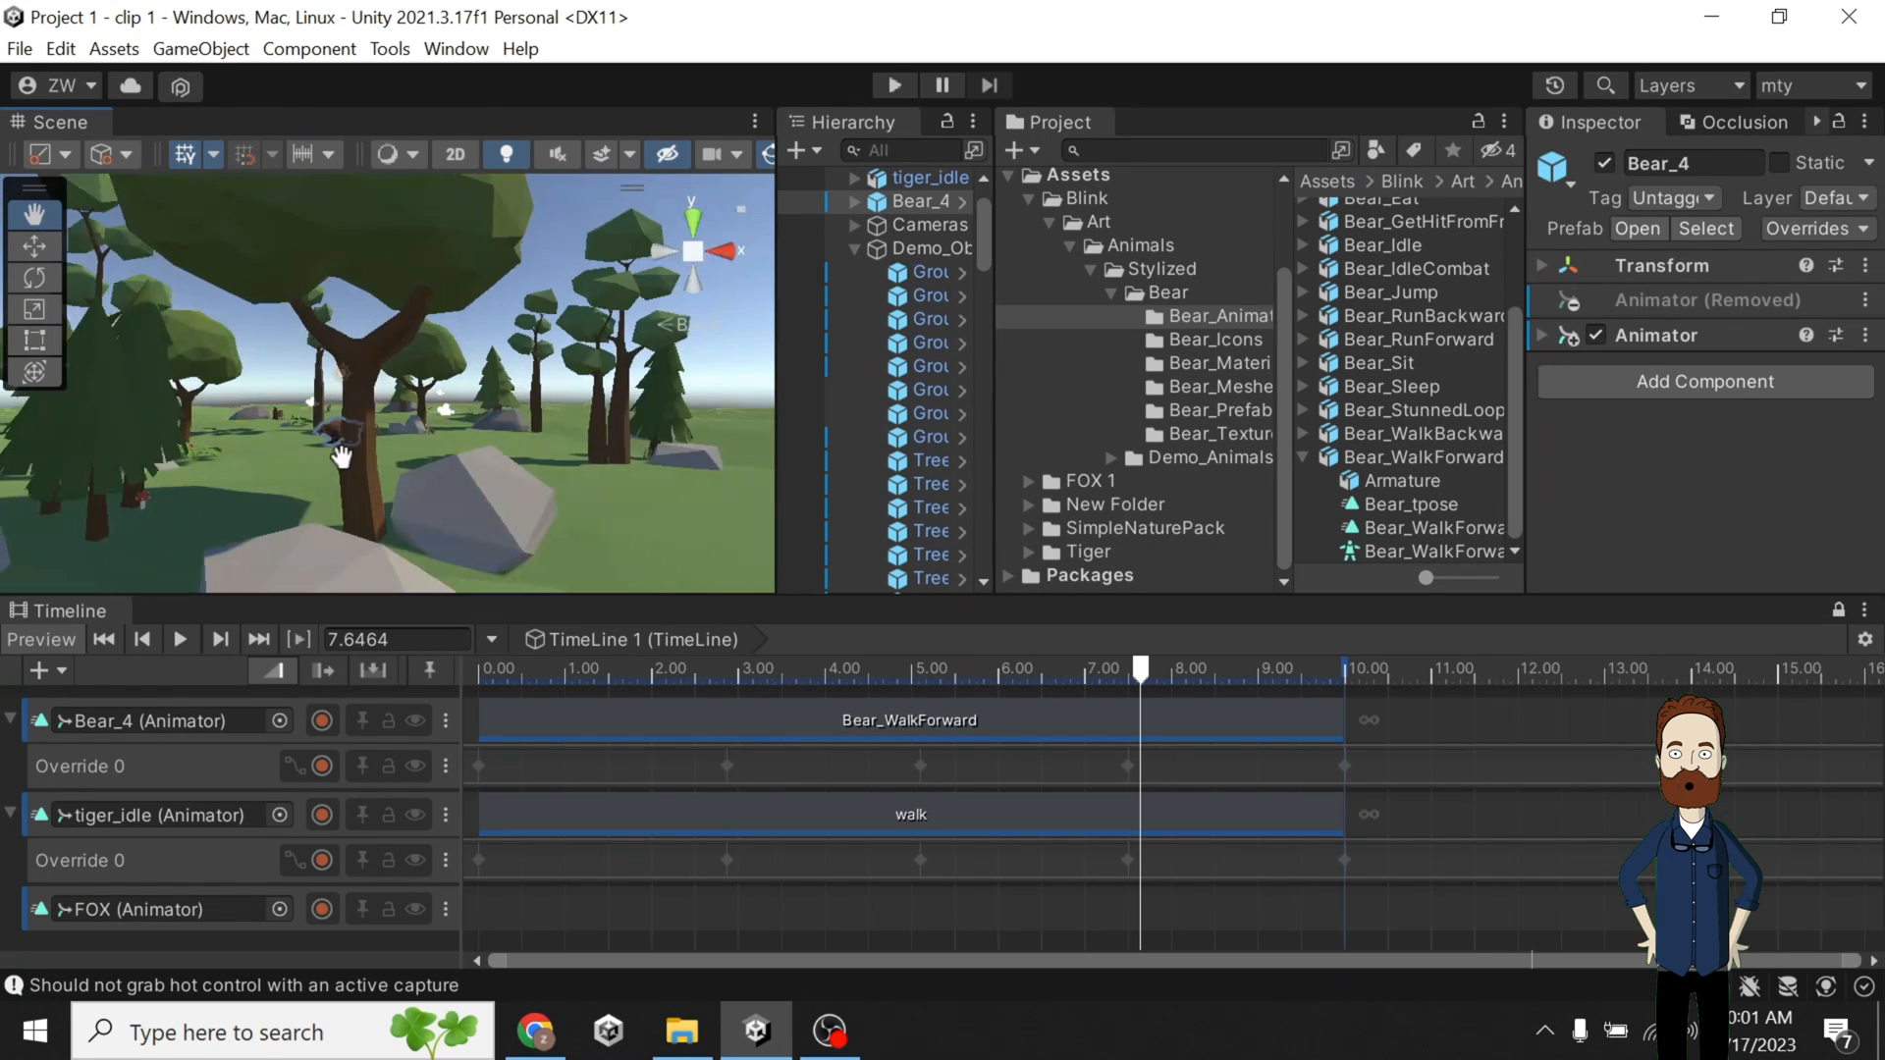
{"action": "left_click_drag", "start_coordinate": [342, 458], "coordinate": [436, 412]}
Collapse the demo objects group and move the fox among the trees near the walking path of the bear and tiger.
{"action": "left_click", "coordinate": [855, 248]}
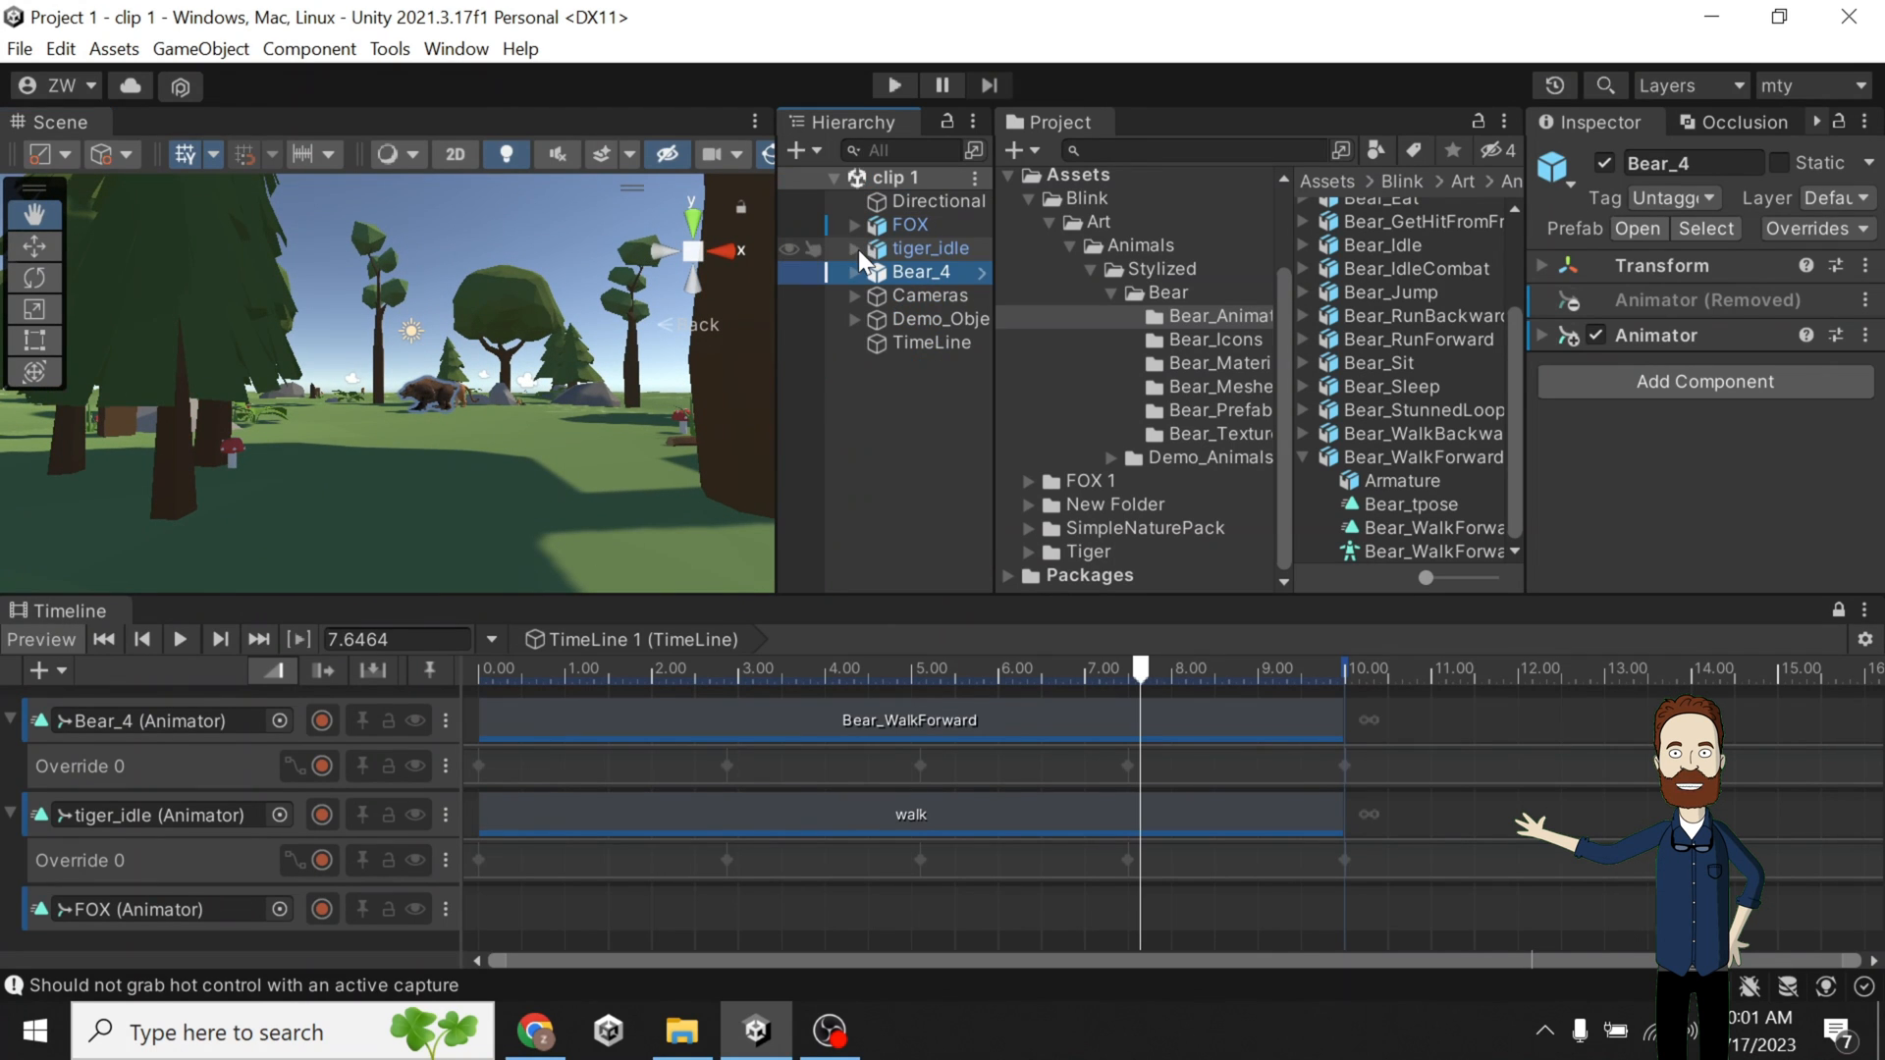
{"action": "left_click_drag", "start_coordinate": [875, 231], "coordinate": [392, 529]}
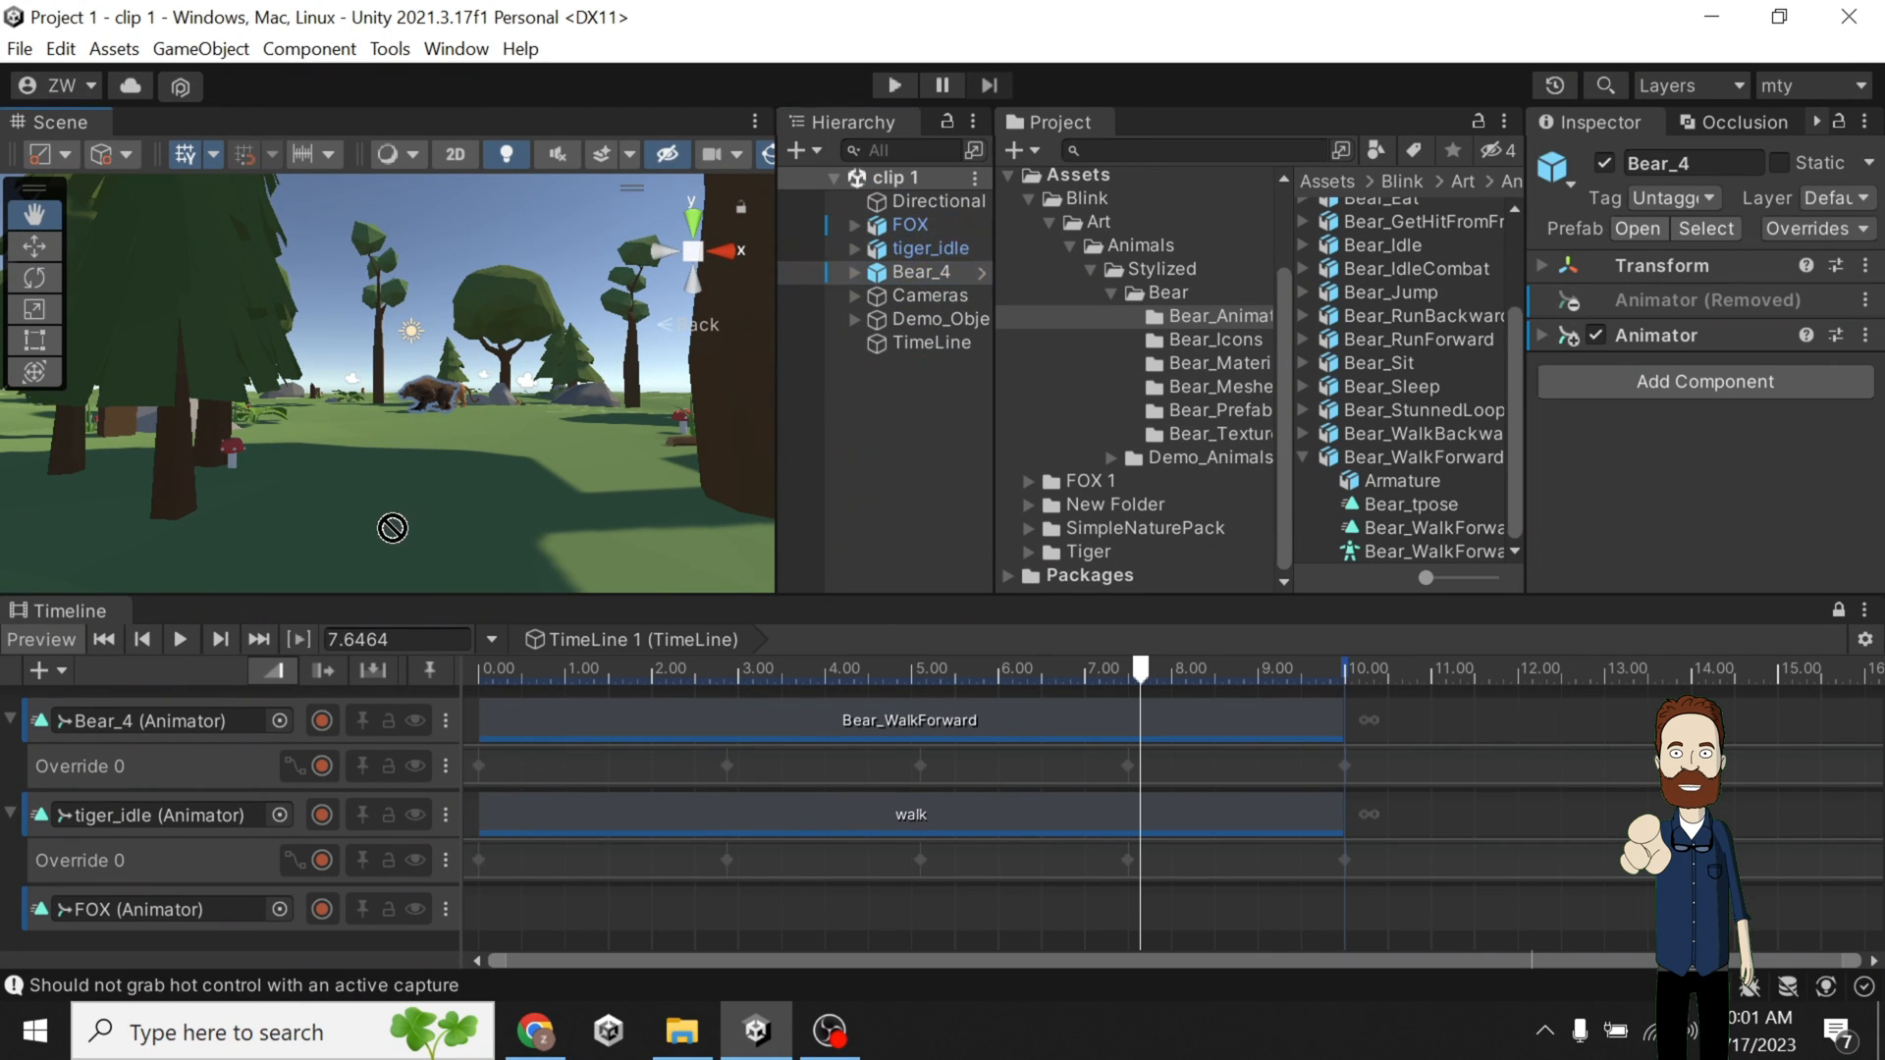
{"action": "scroll", "coordinate": [394, 528], "scroll_direction": "down", "scroll_amount": 5}
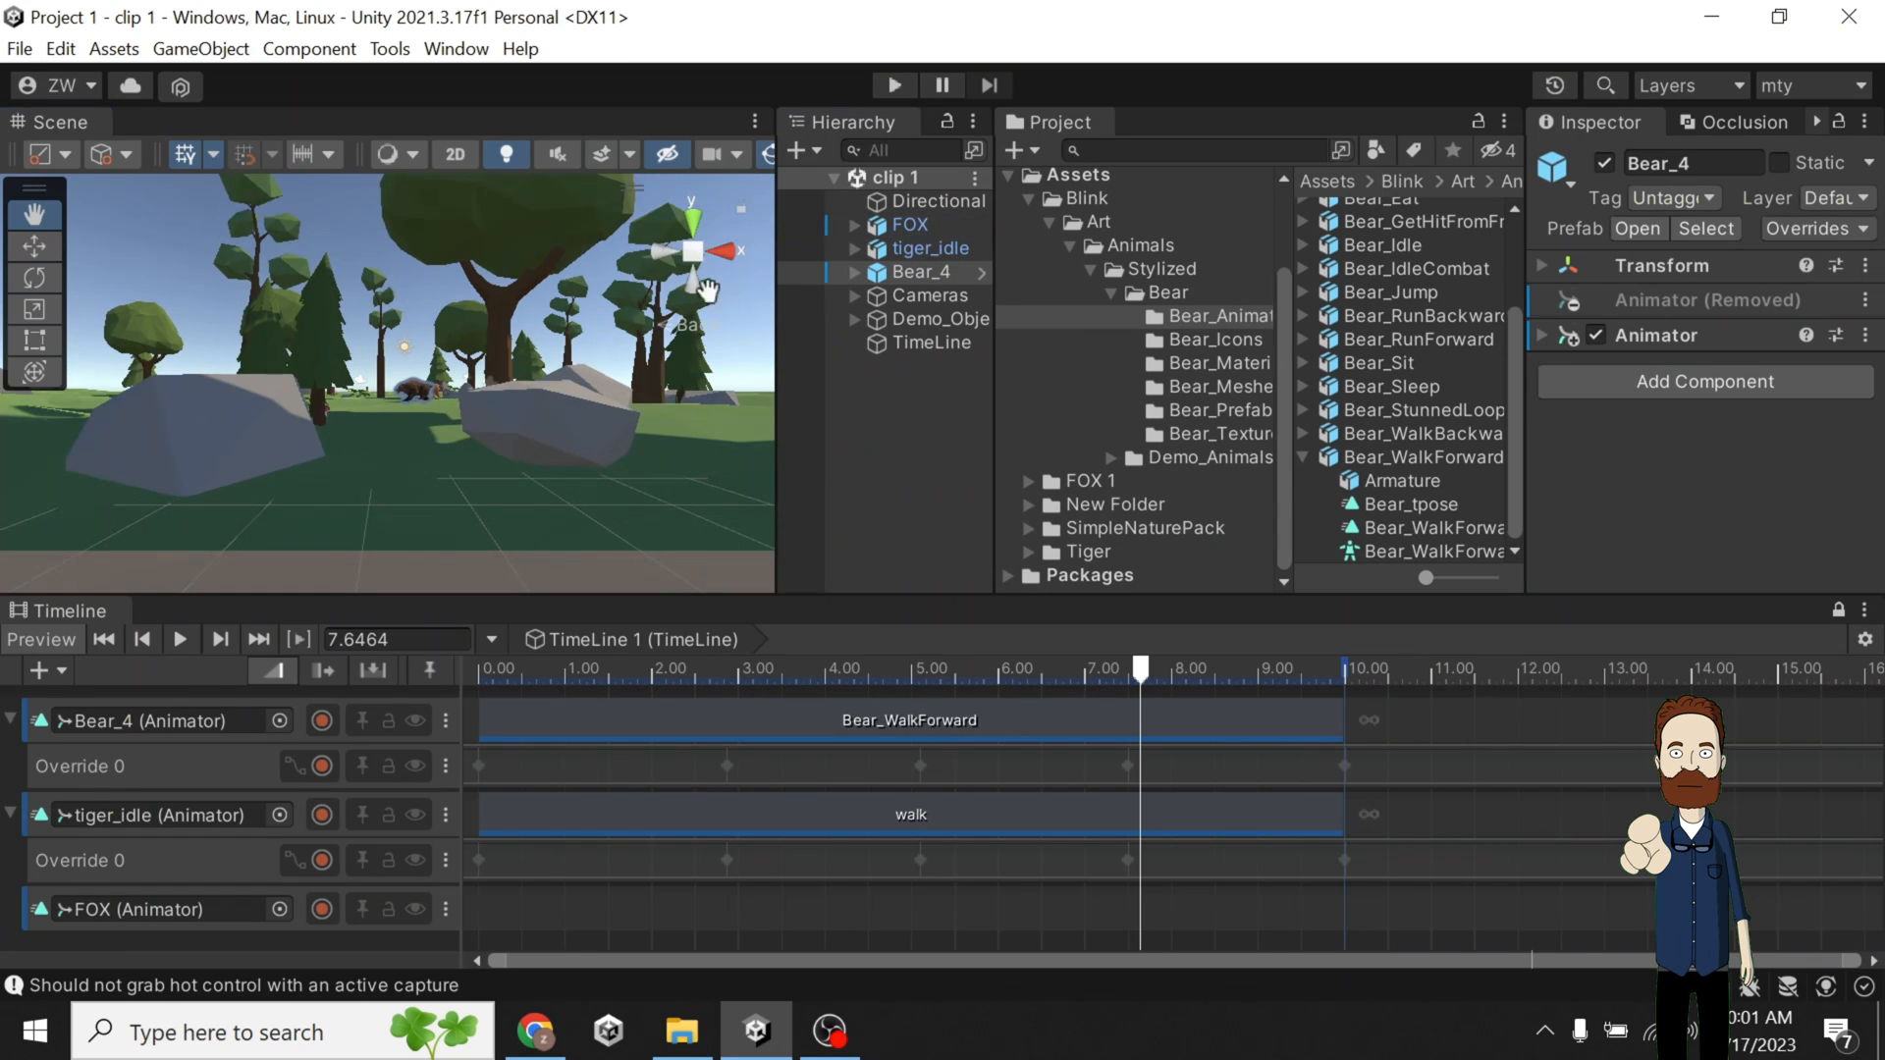
{"action": "scroll", "coordinate": [393, 432], "scroll_direction": "down", "scroll_amount": 6}
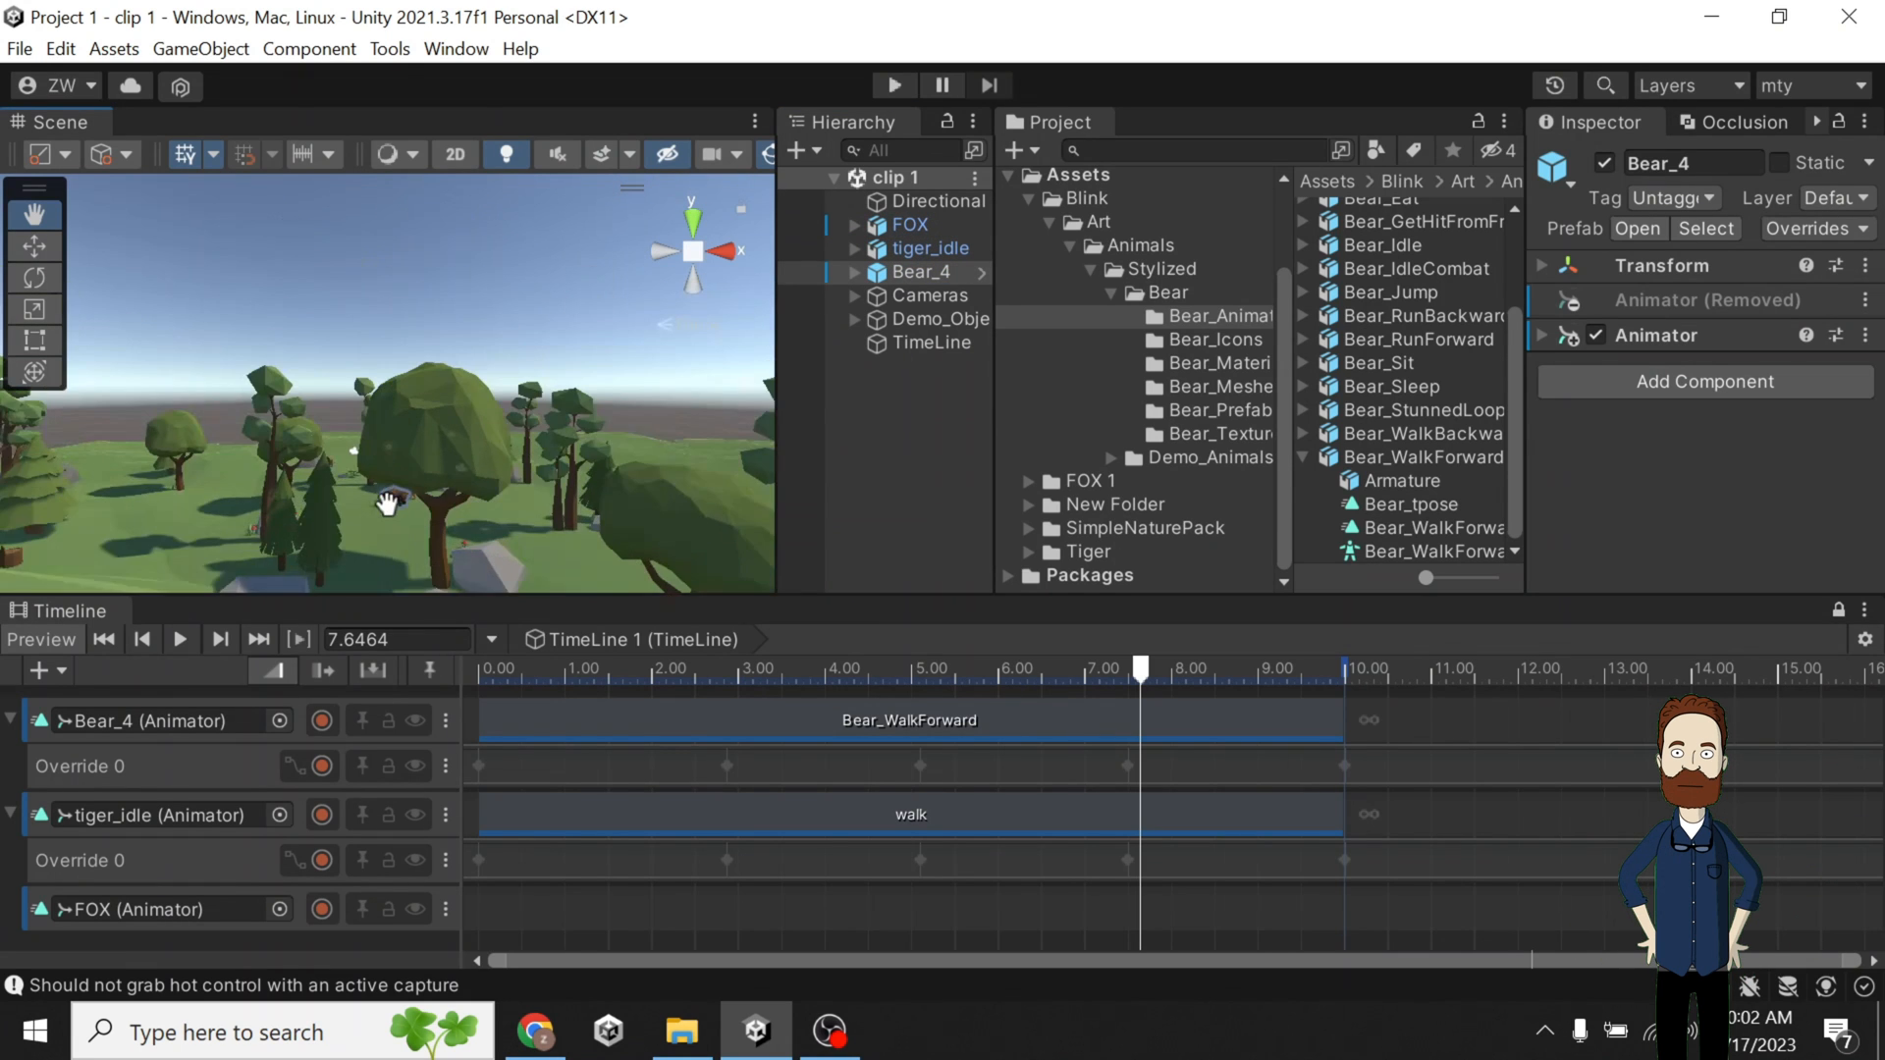
{"action": "left_click", "coordinate": [693, 220]}
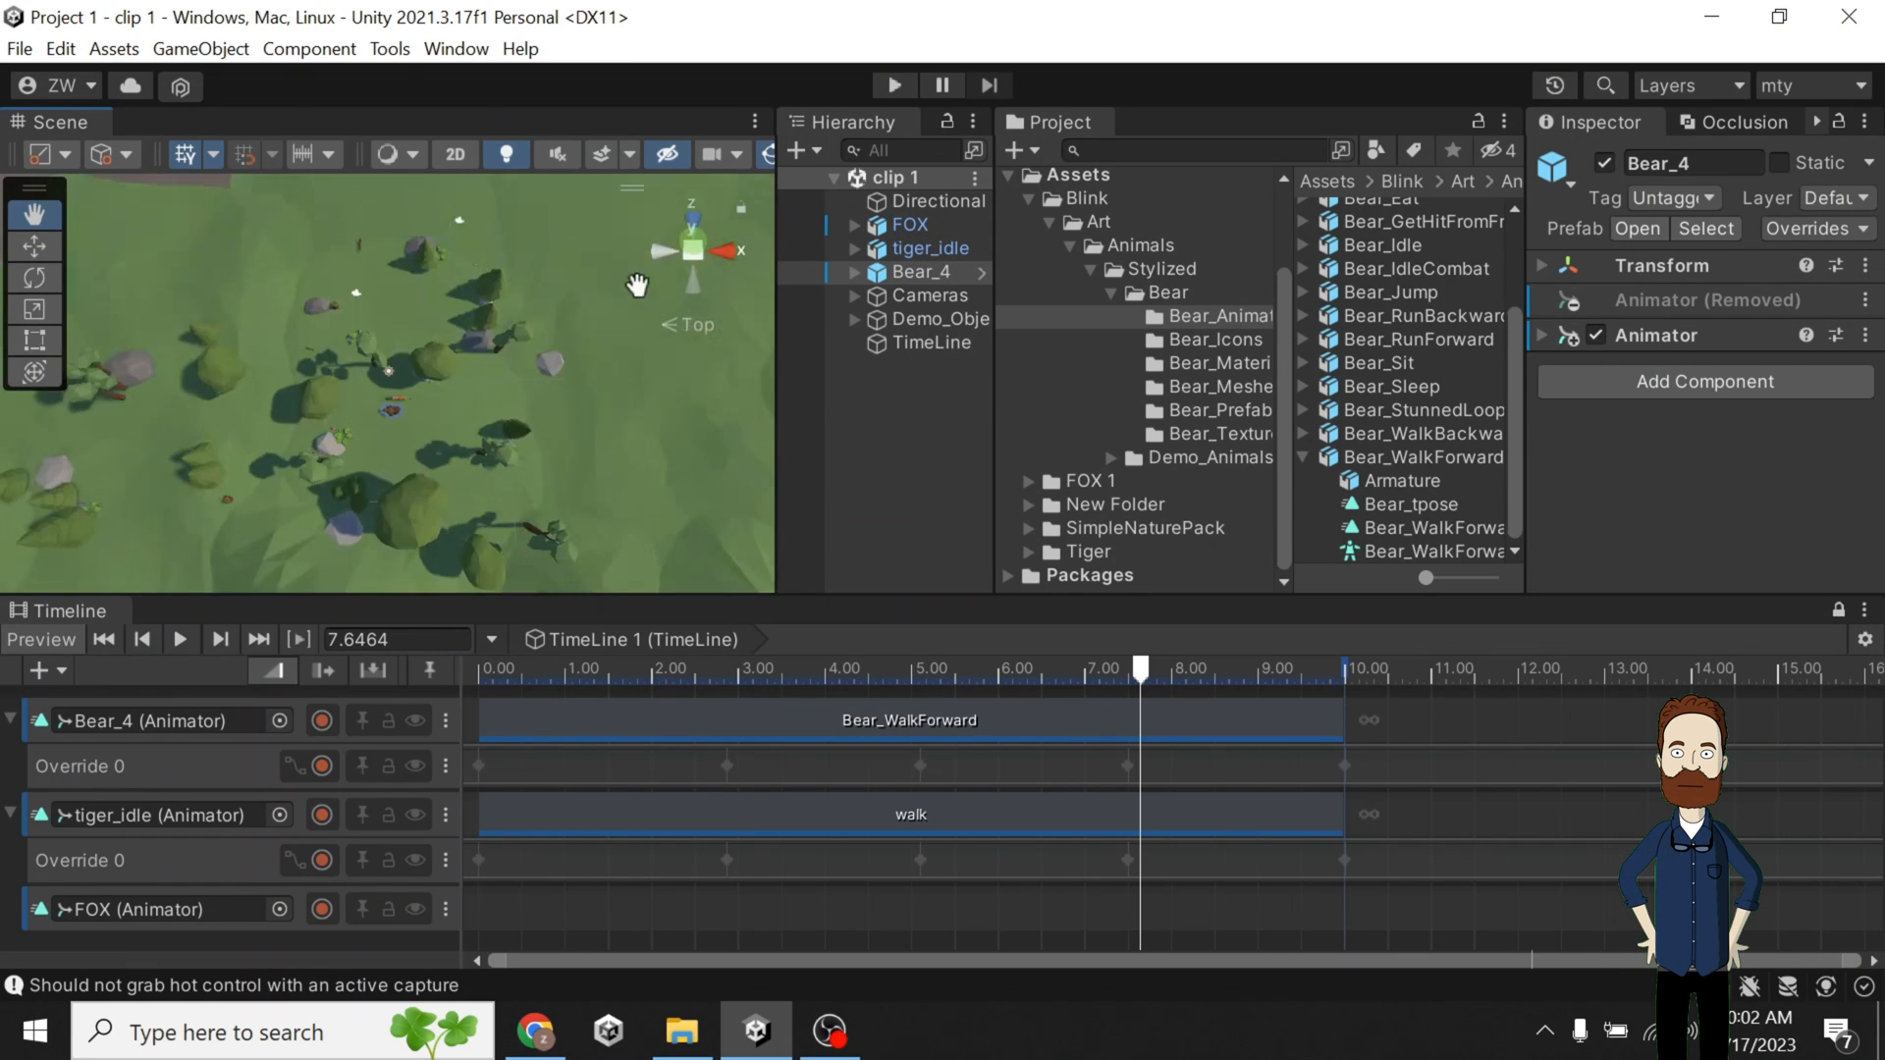
{"action": "left_click", "coordinate": [894, 226]}
{"action": "scroll", "coordinate": [469, 311], "scroll_direction": "down", "scroll_amount": 2}
{"action": "key", "text": "w"}
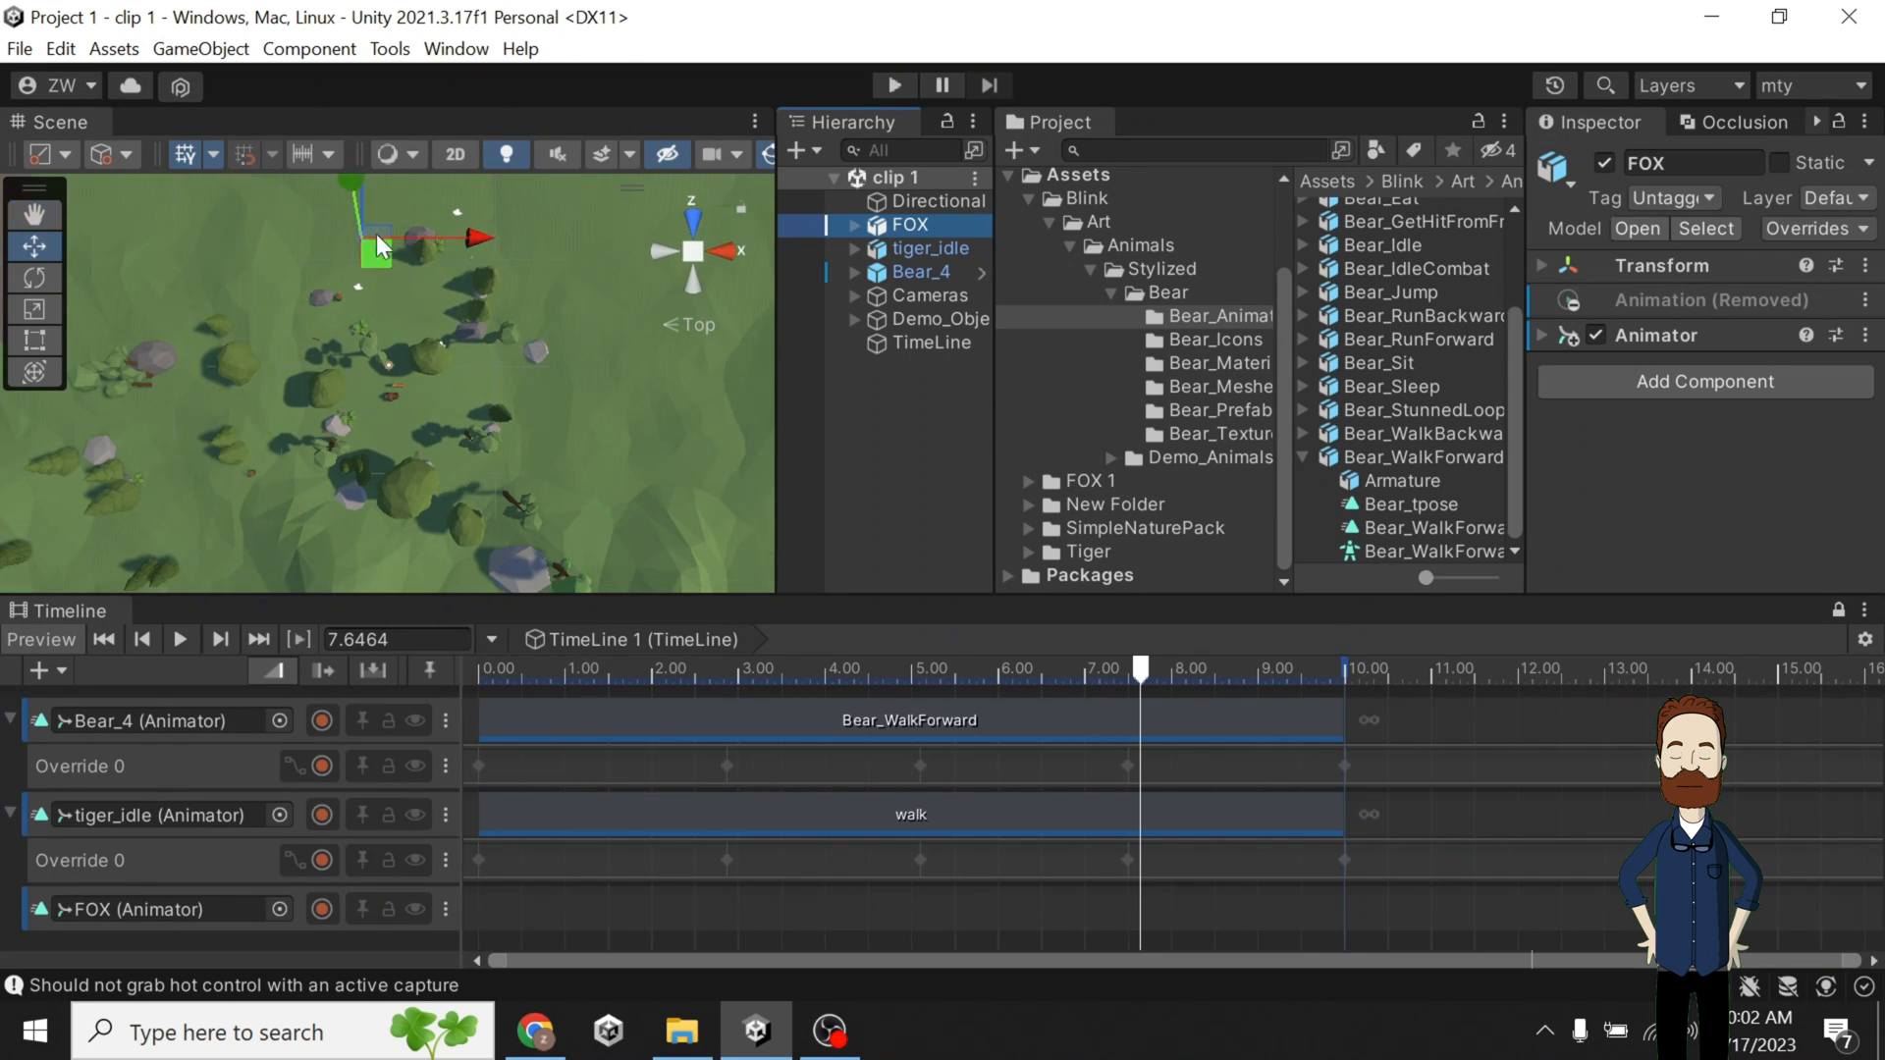
{"action": "left_click_drag", "start_coordinate": [359, 206], "coordinate": [379, 374]}
{"action": "left_click_drag", "start_coordinate": [473, 459], "coordinate": [487, 458]}
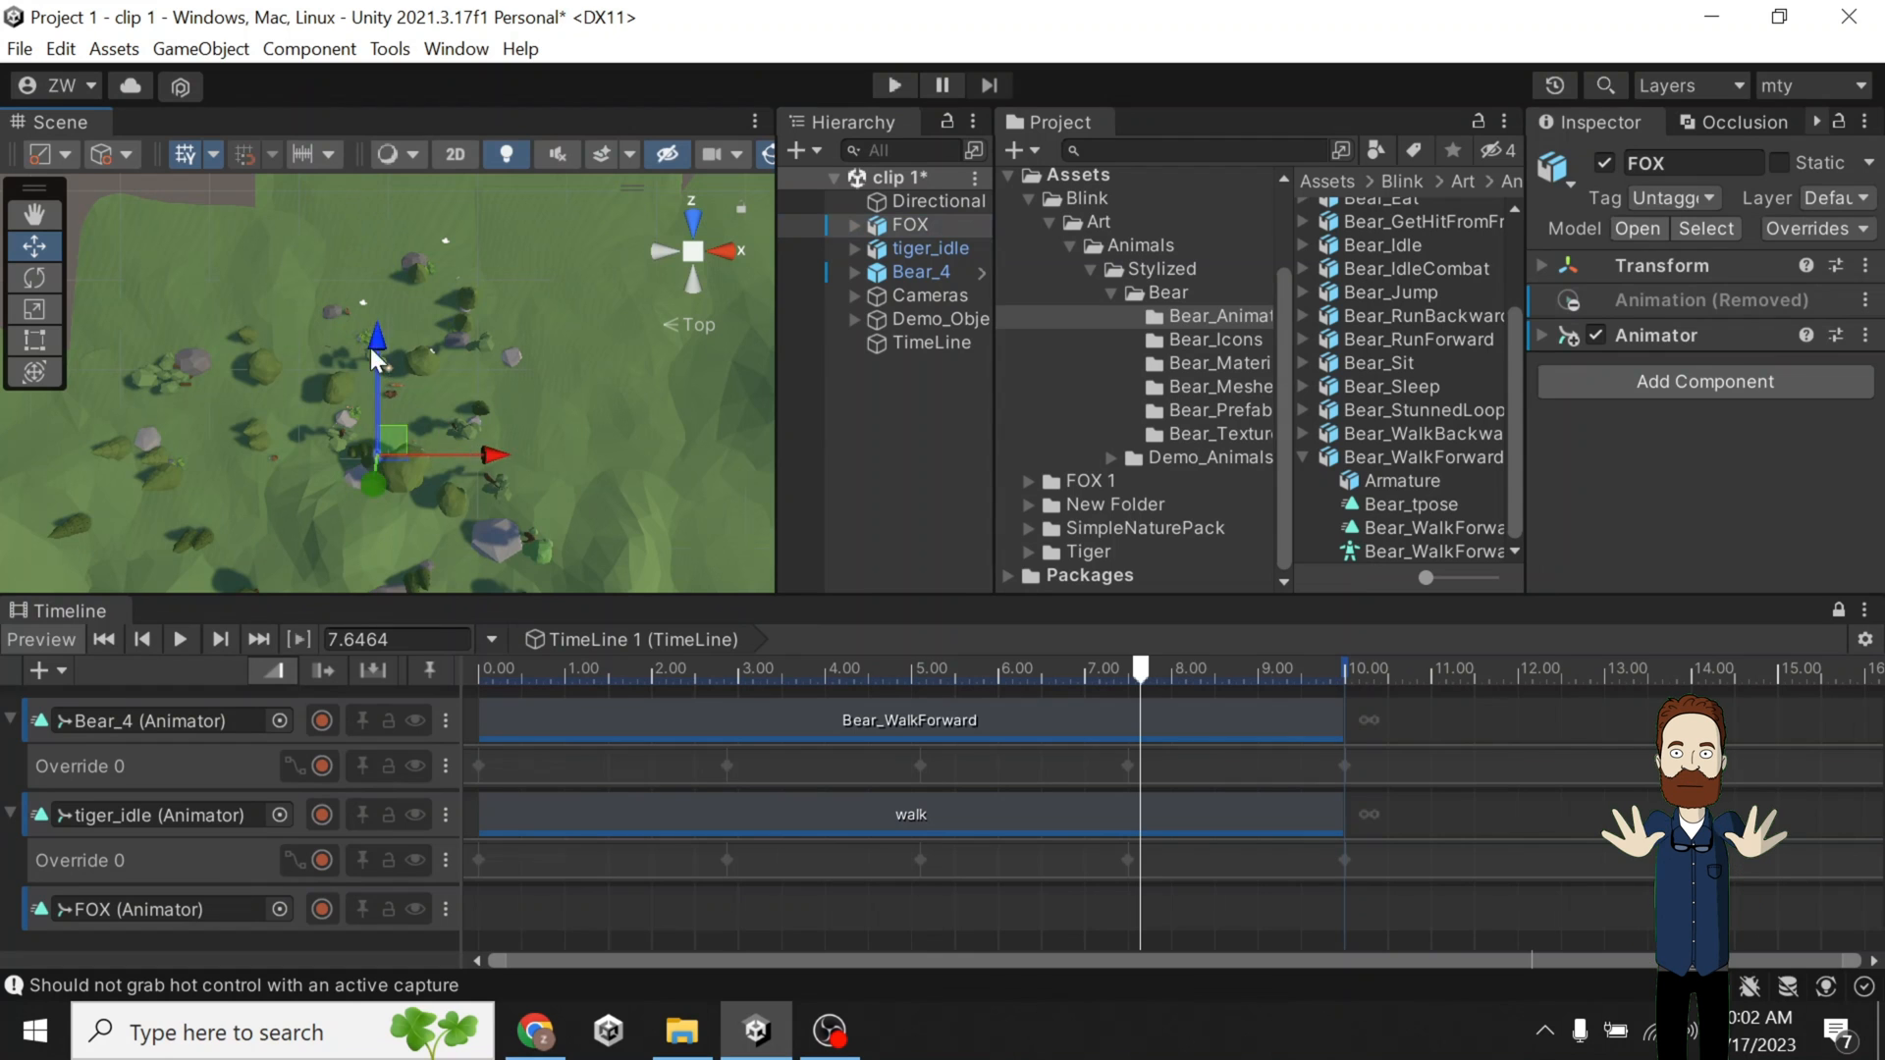
{"action": "left_click_drag", "start_coordinate": [369, 337], "coordinate": [367, 344]}
{"action": "key", "text": "f"}
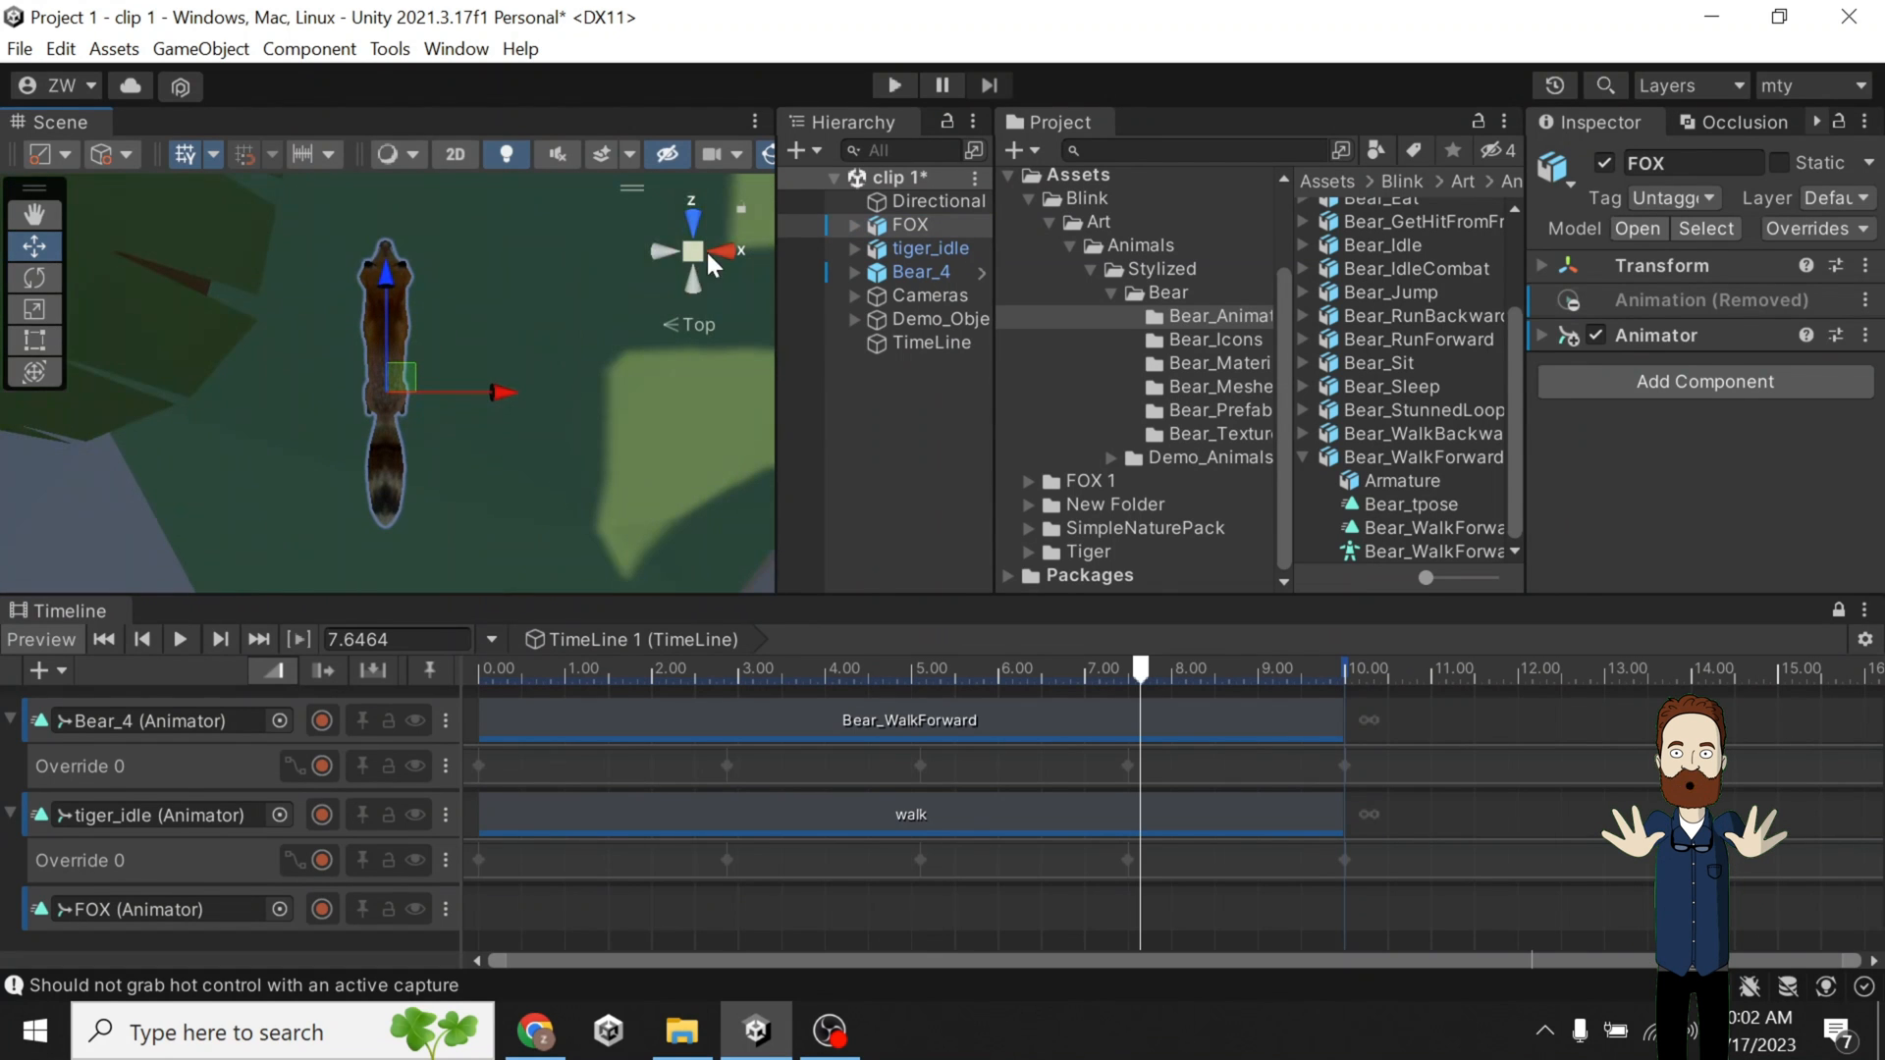
Lower the fox until its feet rest on the ground.
{"action": "left_click", "coordinate": [693, 285]}
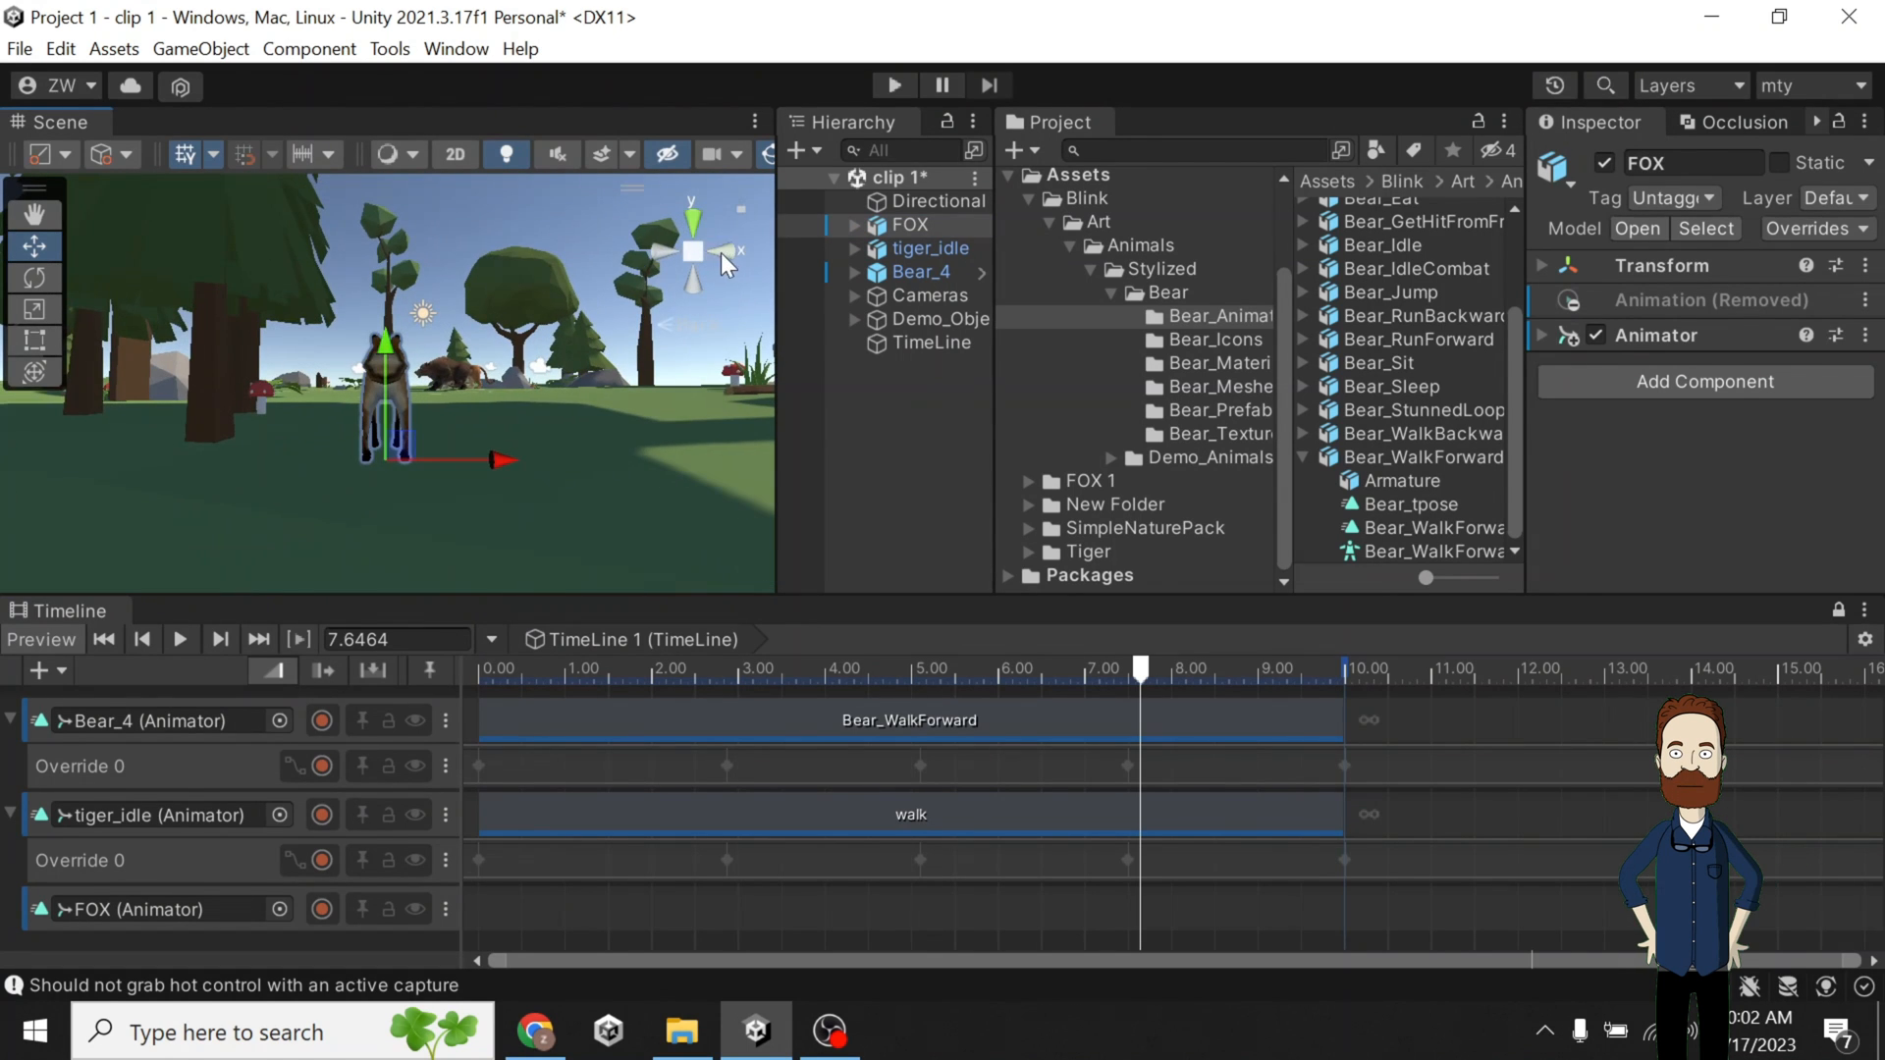
{"action": "scroll", "coordinate": [485, 332], "scroll_direction": "up", "scroll_amount": 3}
{"action": "scroll", "coordinate": [408, 343], "scroll_direction": "up", "scroll_amount": 2}
{"action": "left_click_drag", "start_coordinate": [385, 365], "coordinate": [387, 382]}
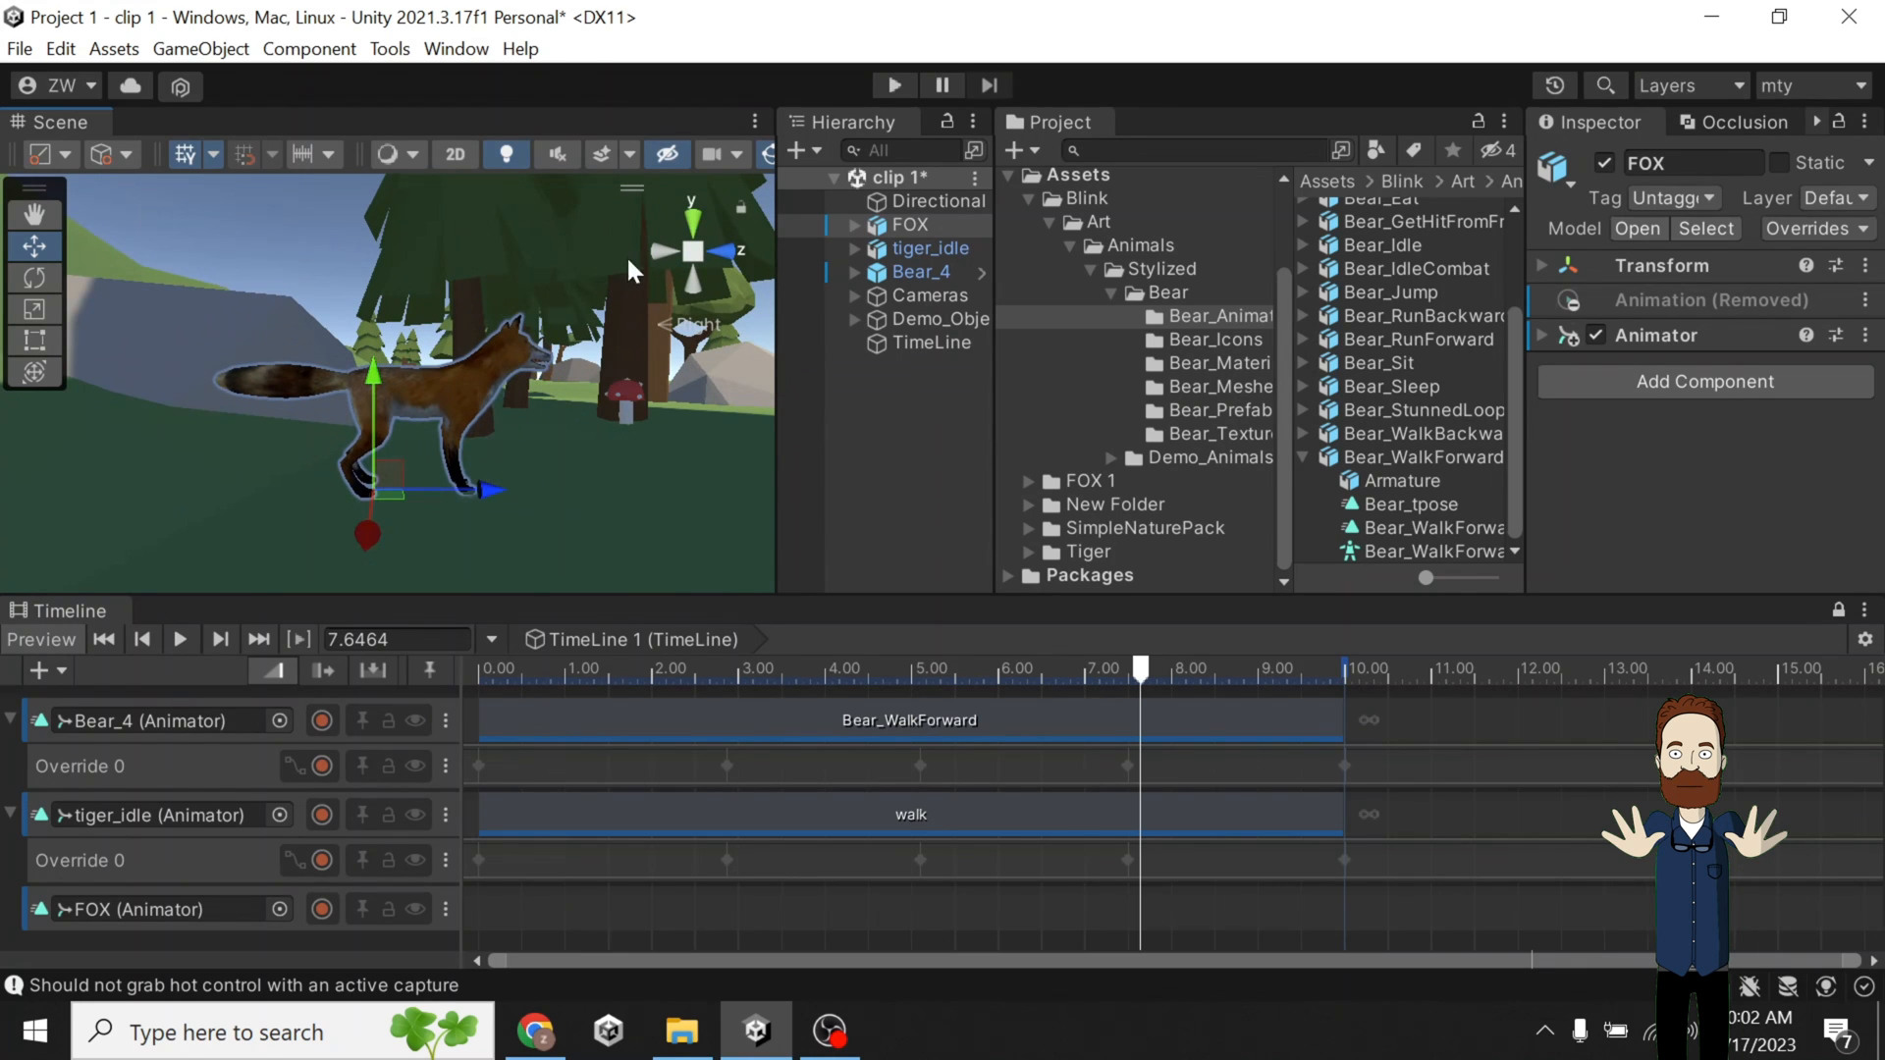
Rotate the fox slightly so it faces toward the bear and tiger in the background.
{"action": "left_click", "coordinate": [657, 257]}
{"action": "middle_click_drag", "start_coordinate": [475, 421], "coordinate": [490, 487]}
{"action": "left_click_drag", "start_coordinate": [523, 564], "coordinate": [411, 581]}
{"action": "key", "text": "e"}
{"action": "scroll", "coordinate": [415, 528], "scroll_direction": "down", "scroll_amount": 2}
{"action": "middle_click_drag", "start_coordinate": [756, 586], "coordinate": [806, 587]}
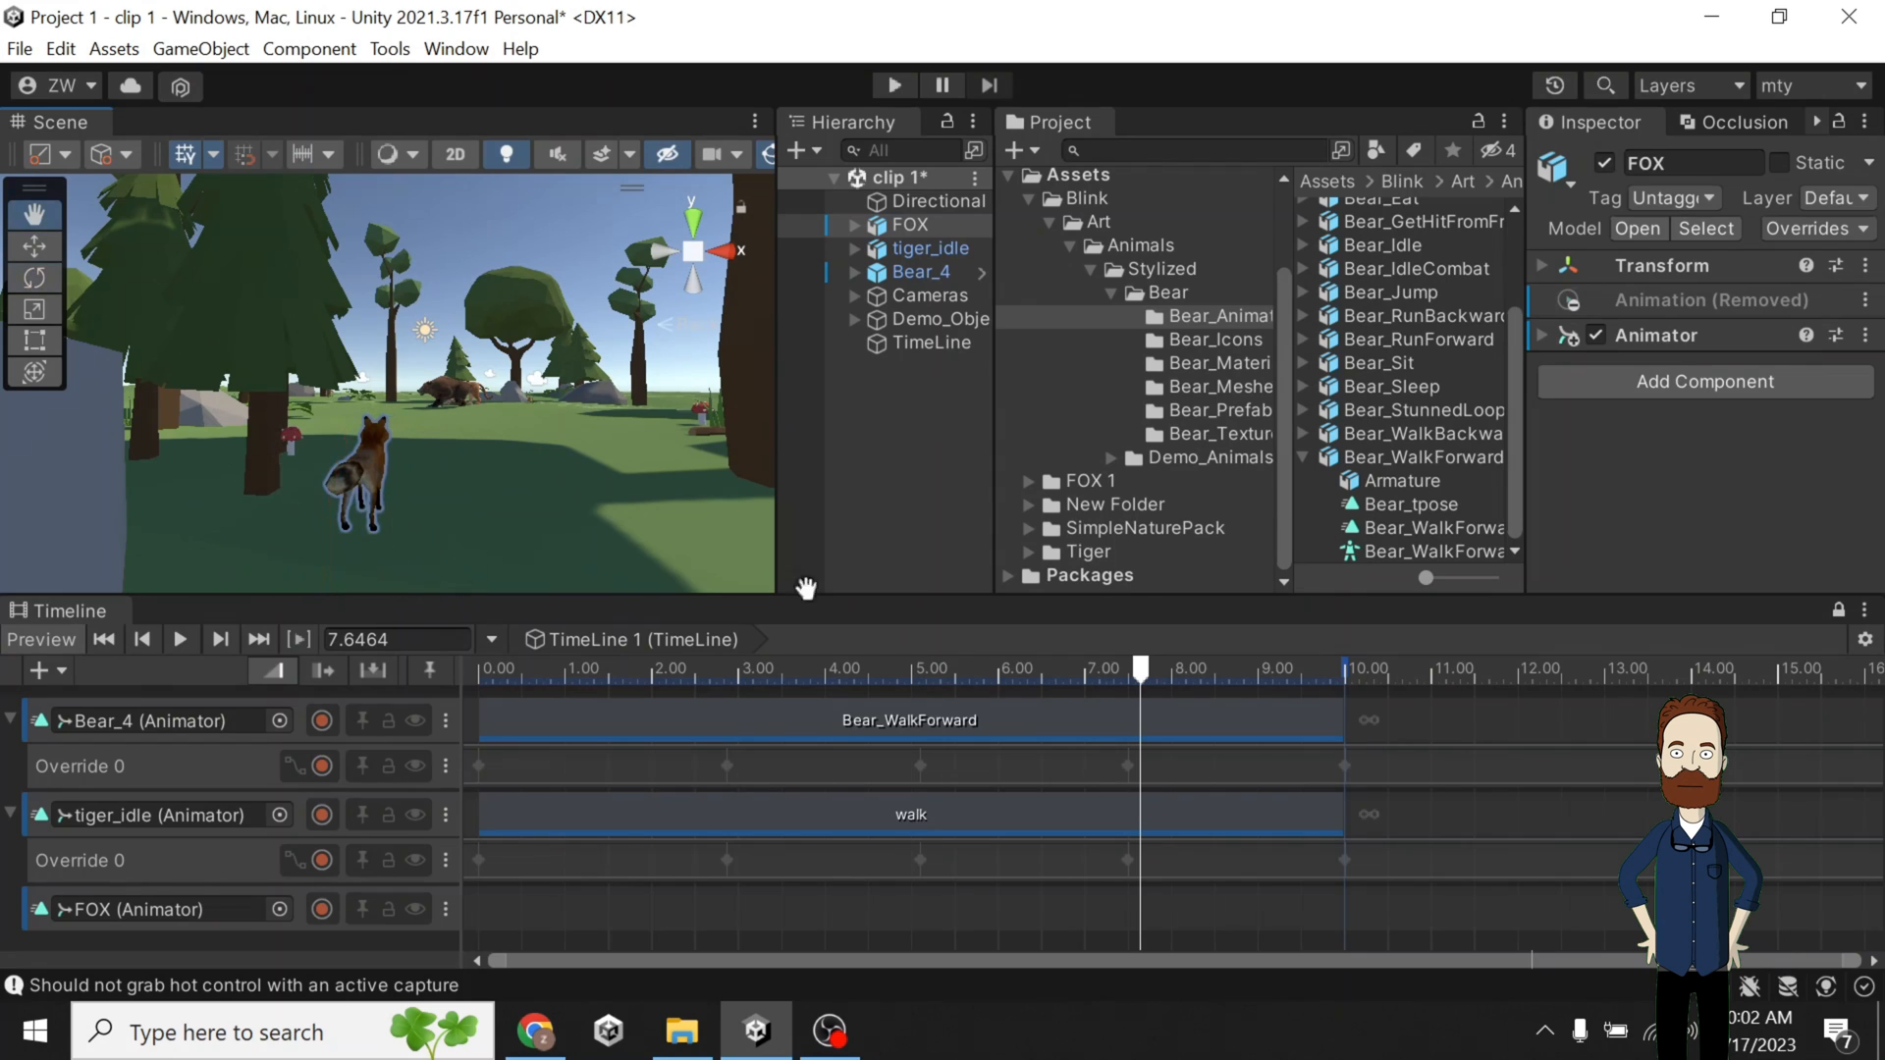
Return the playhead to 0 and collapse the override tracks of the tiger and the bear.
{"action": "left_click_drag", "start_coordinate": [1155, 680], "coordinate": [252, 786]}
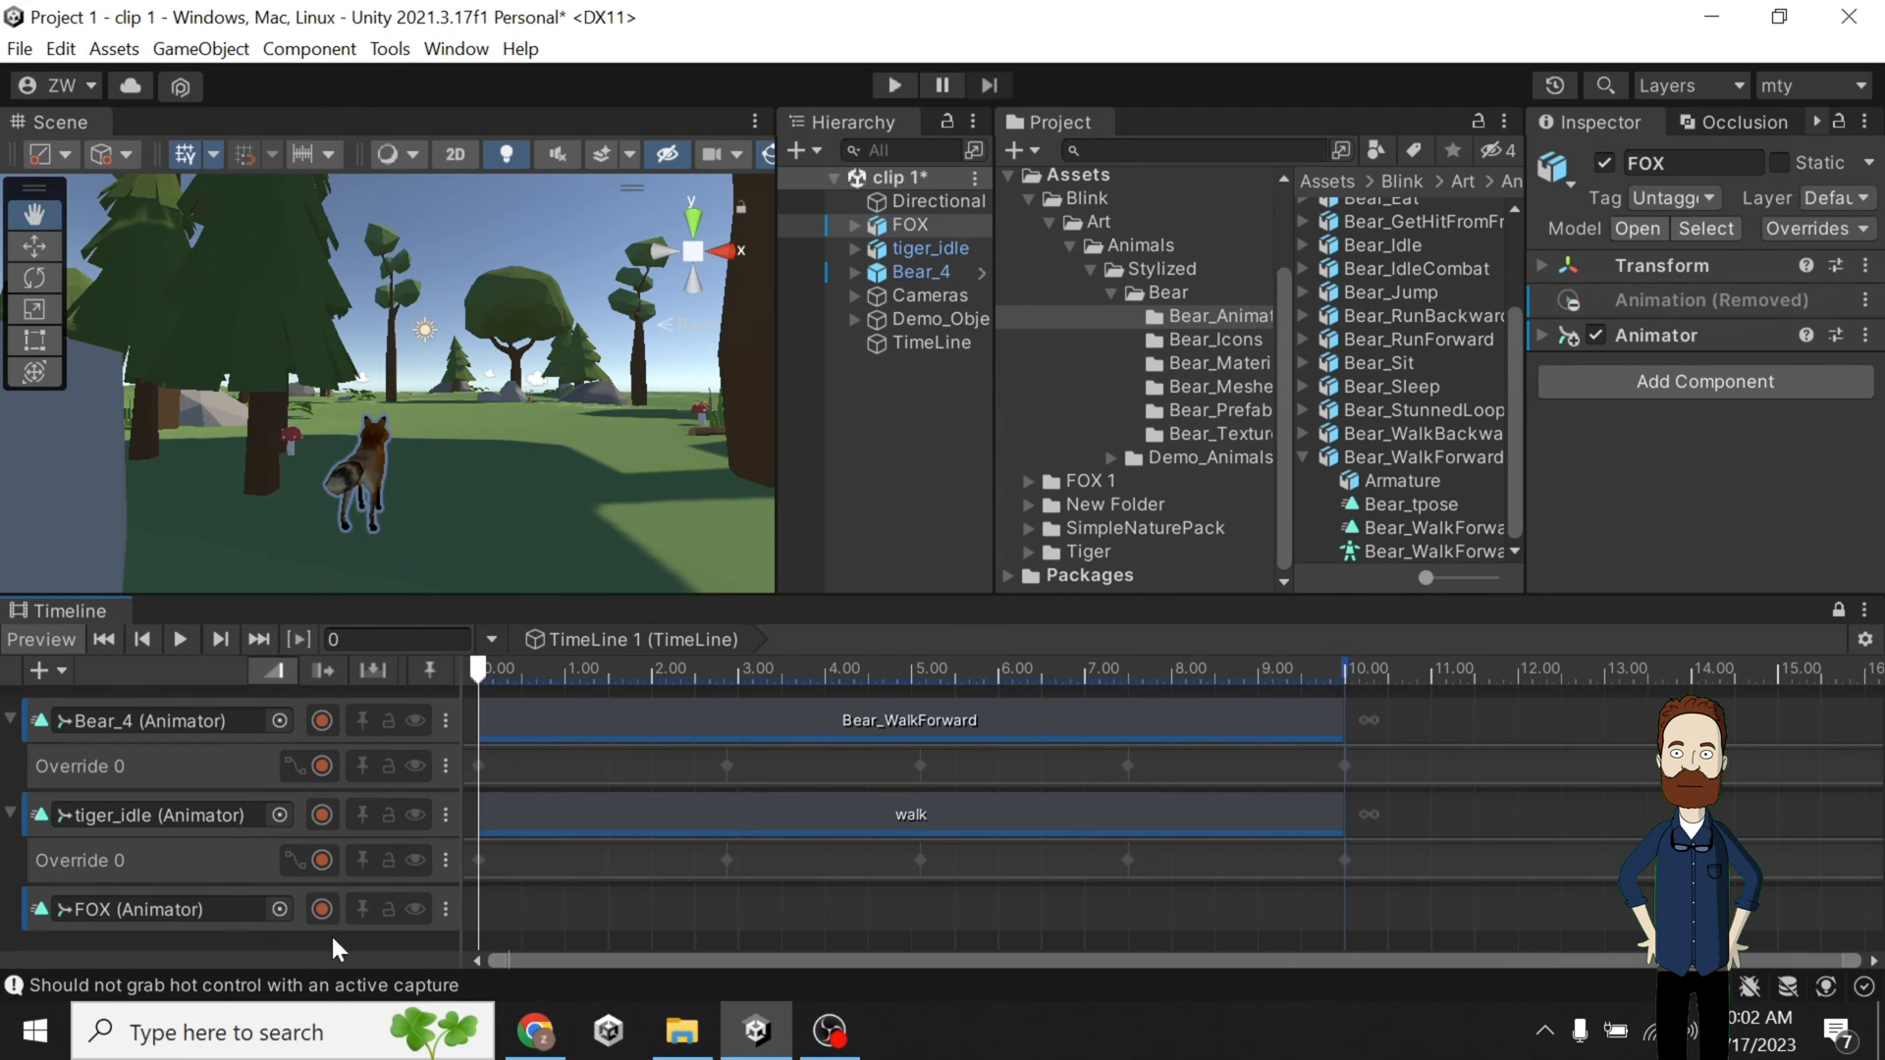
{"action": "right_click", "coordinate": [39, 909]}
{"action": "left_click", "coordinate": [9, 814]}
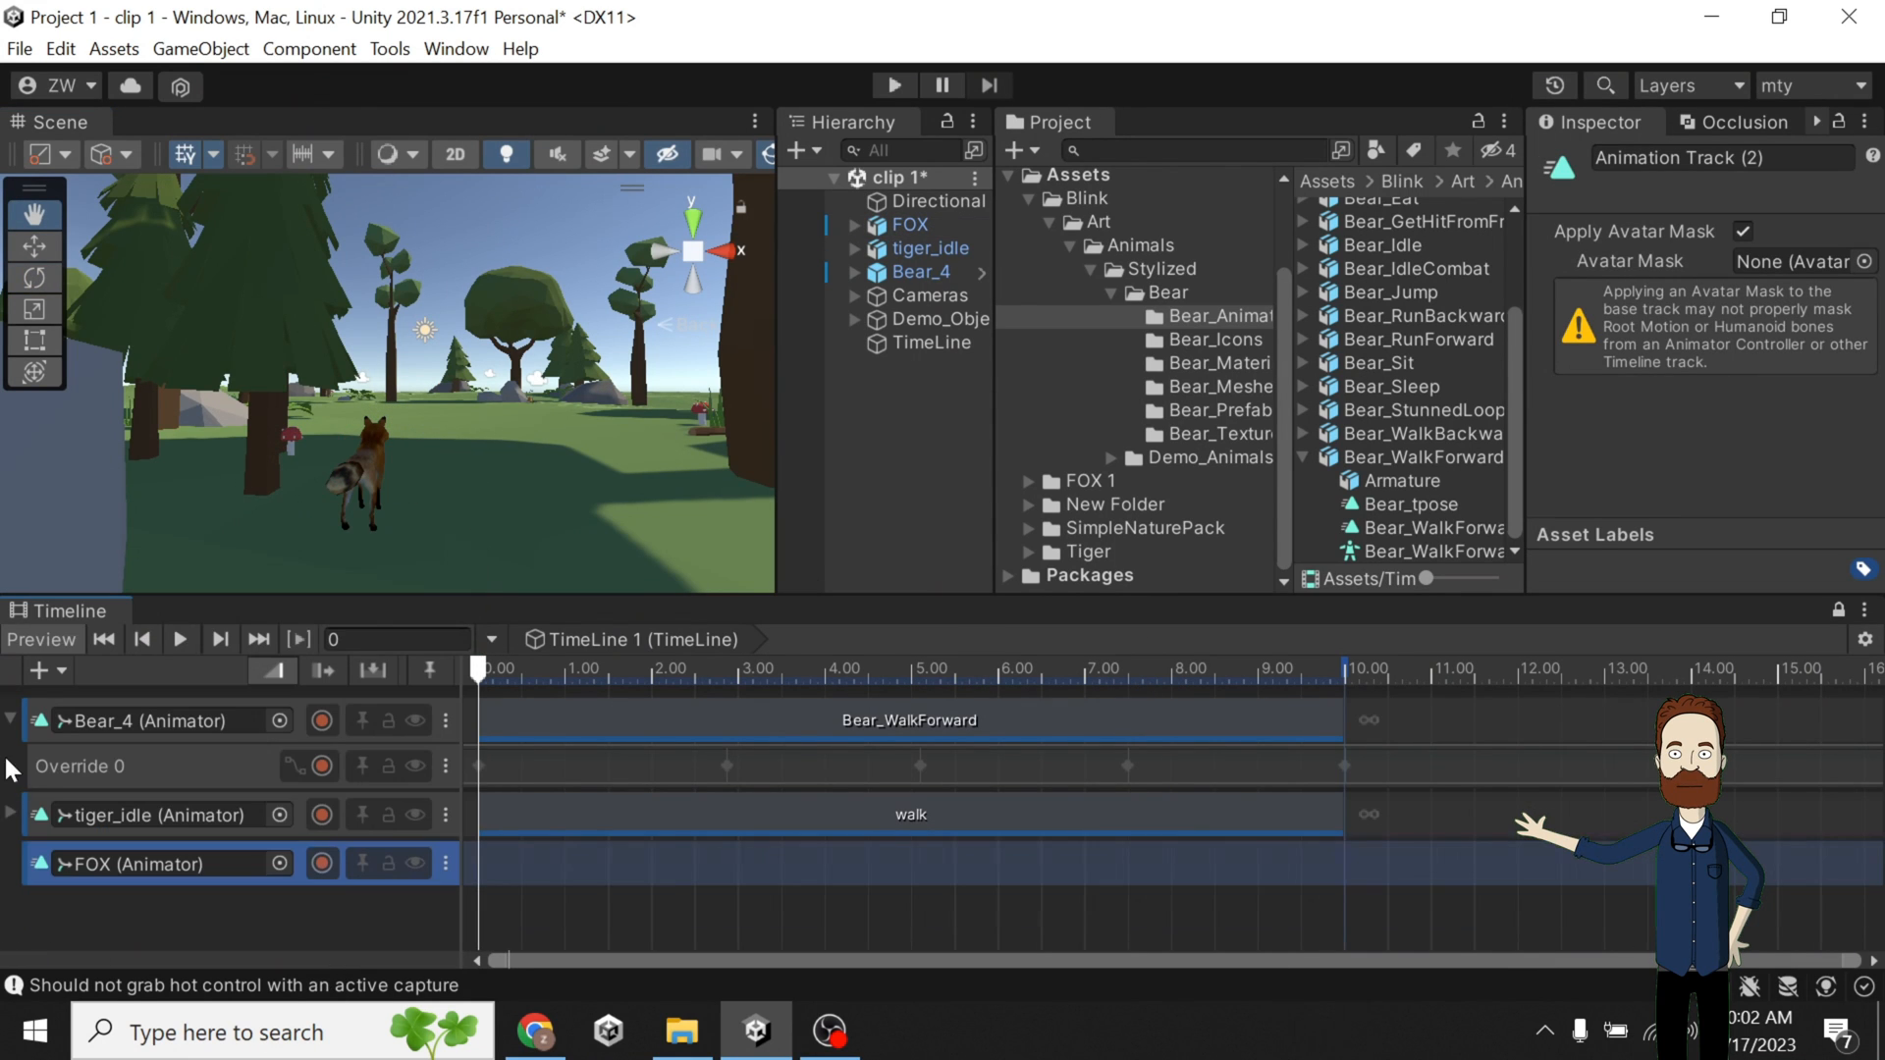
{"action": "left_click", "coordinate": [11, 723]}
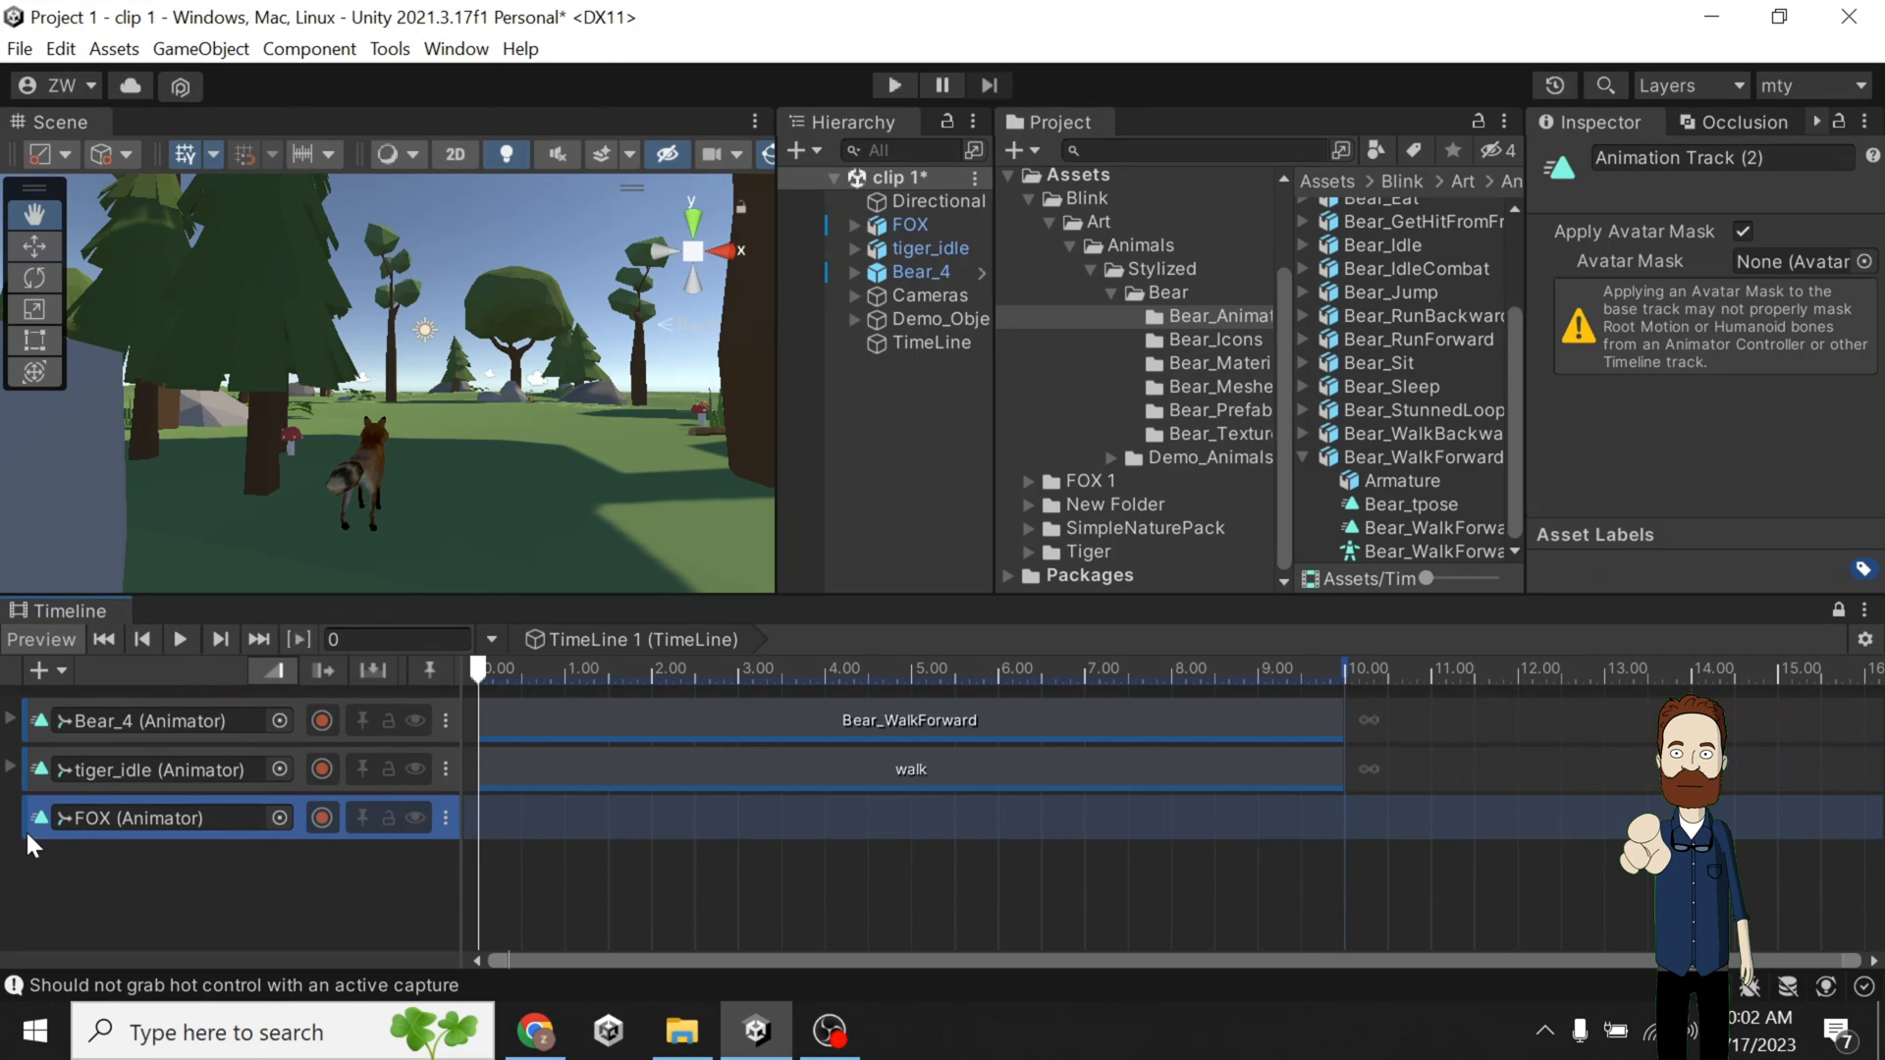
Add an override track to the FOX track and start recording the fox's starting position at frame 0.
{"action": "right_click", "coordinate": [39, 826]}
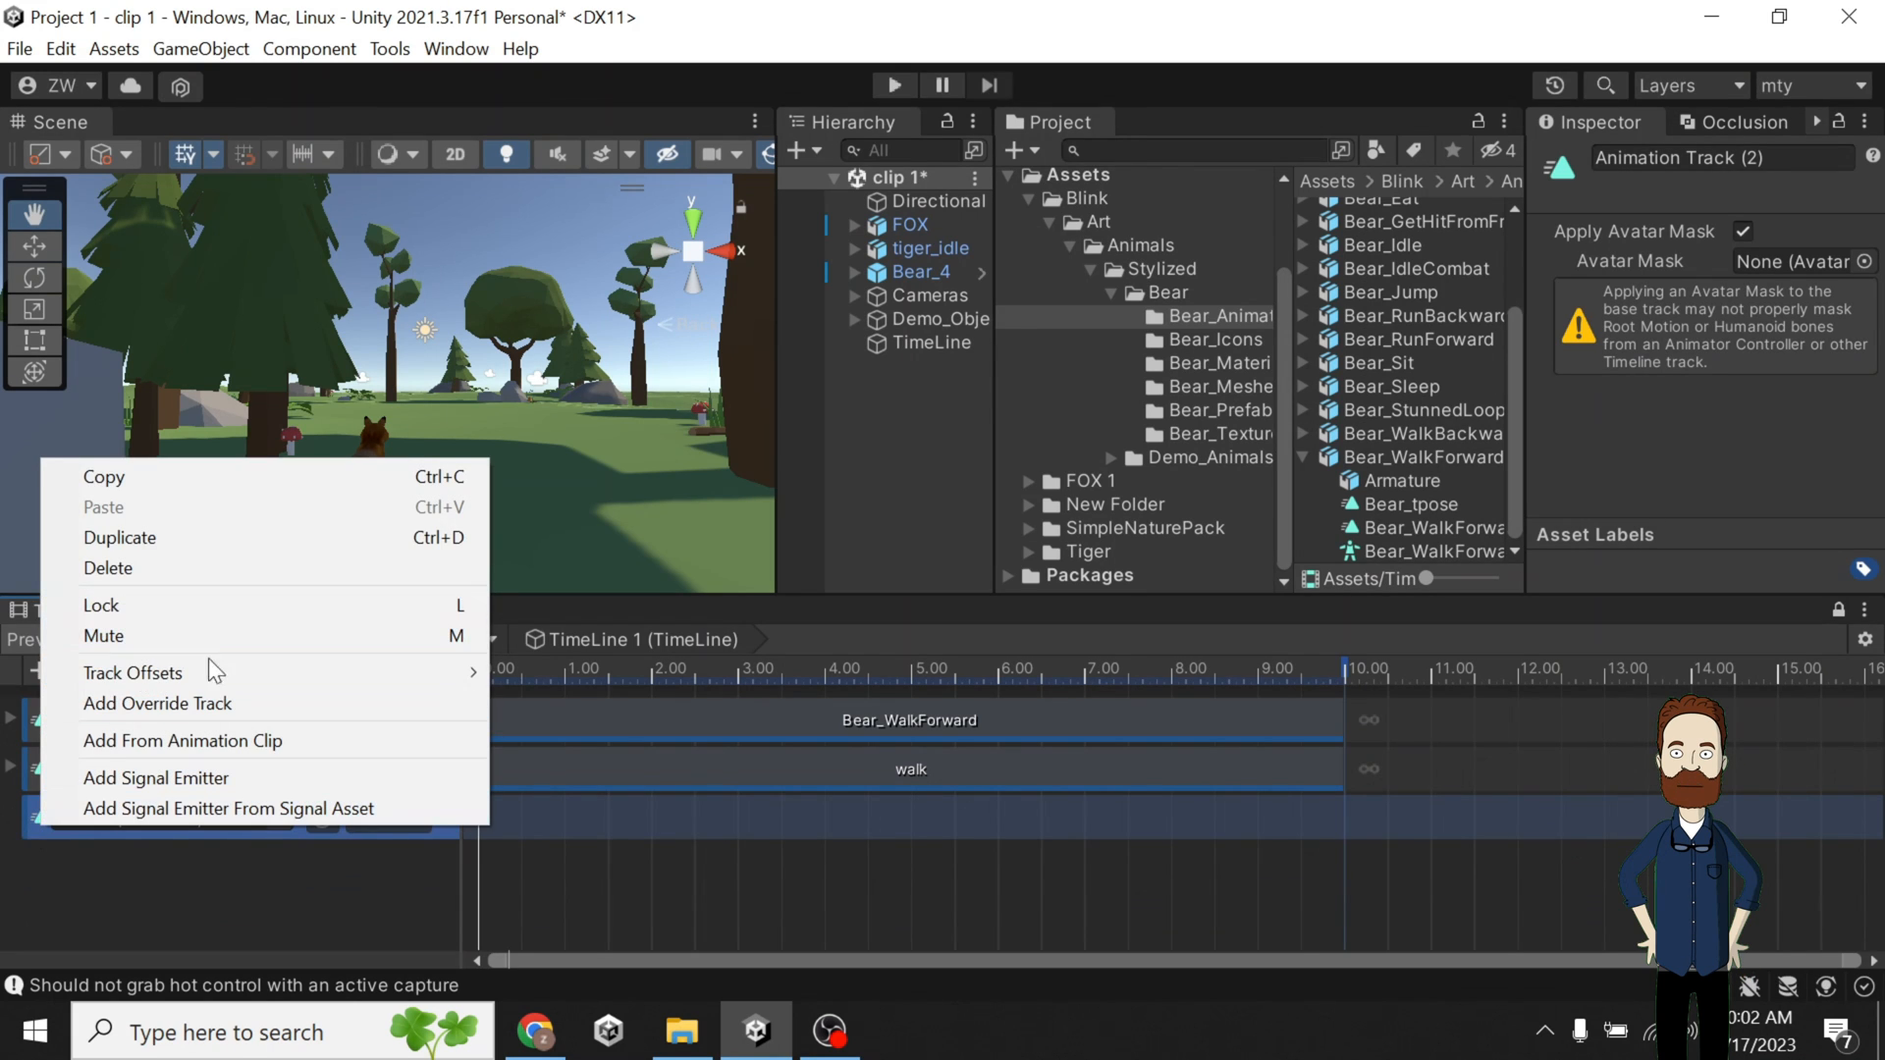
{"action": "left_click", "coordinate": [218, 703]}
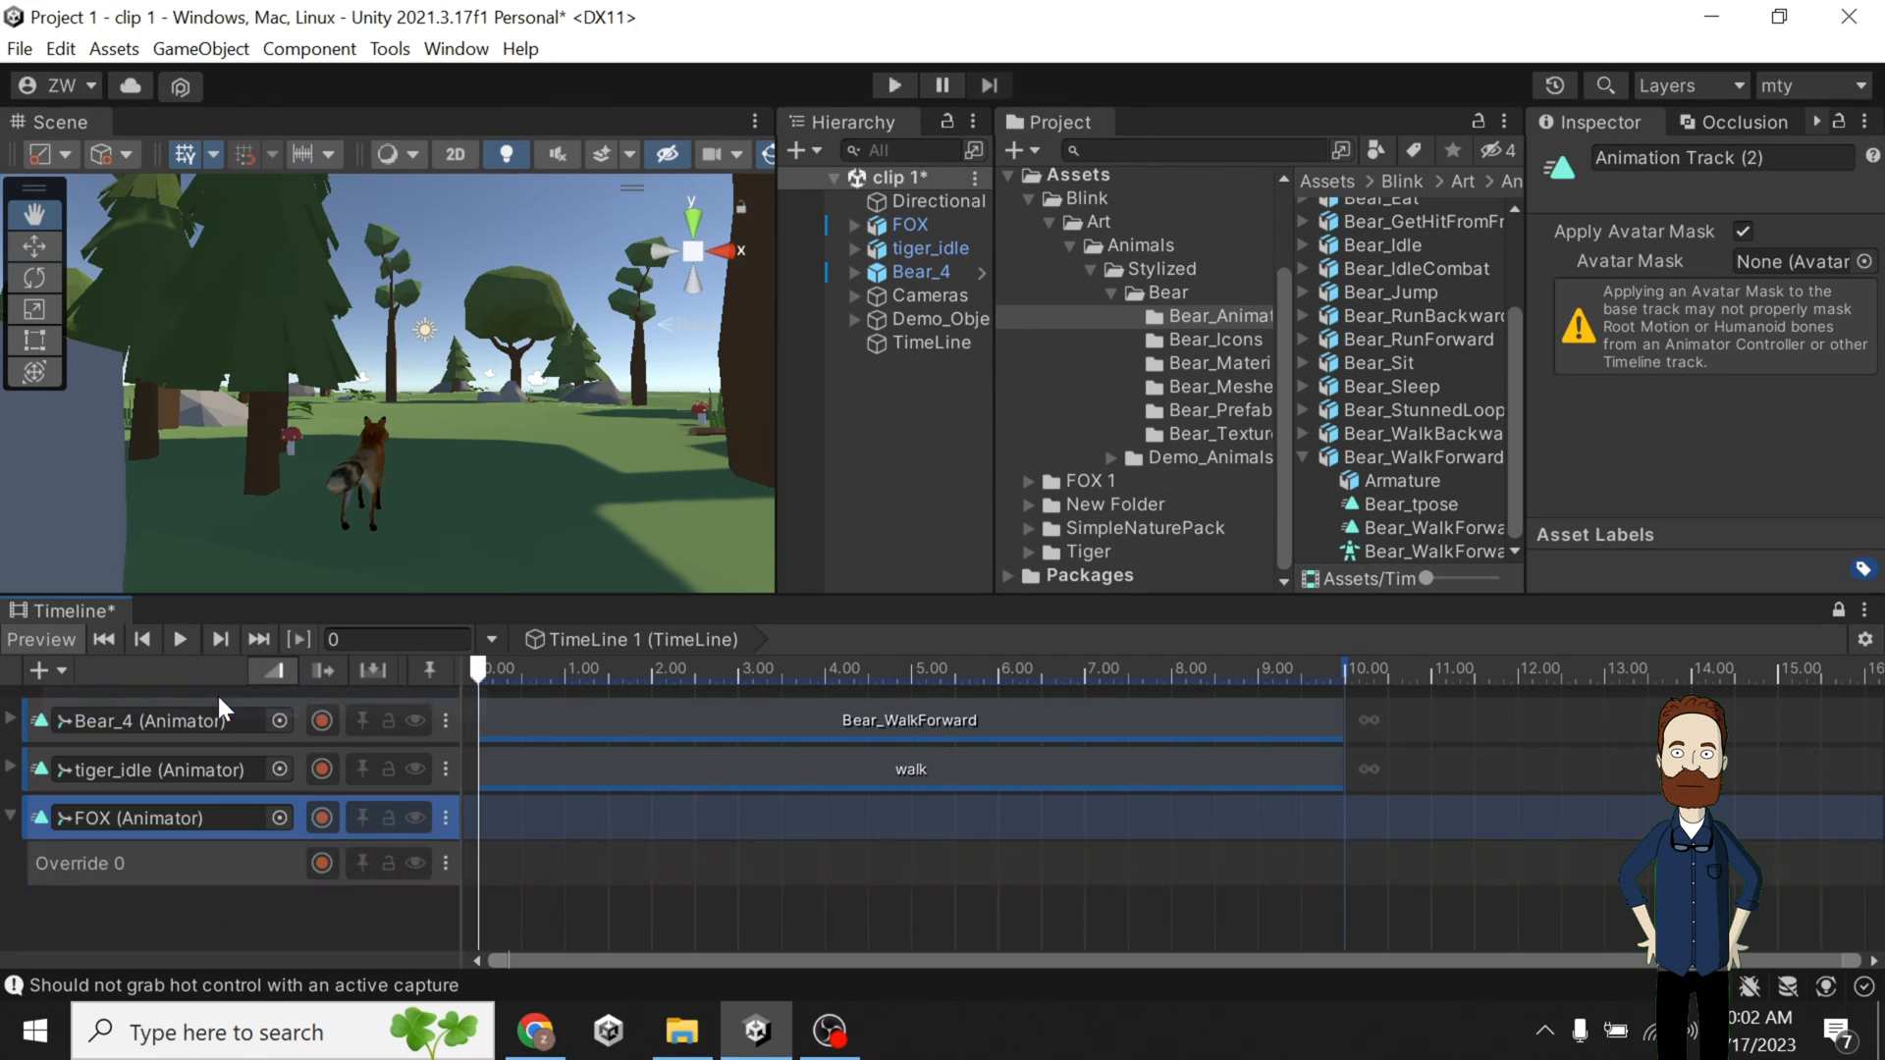
{"action": "left_click", "coordinate": [321, 864]}
{"action": "left_click", "coordinate": [910, 224]}
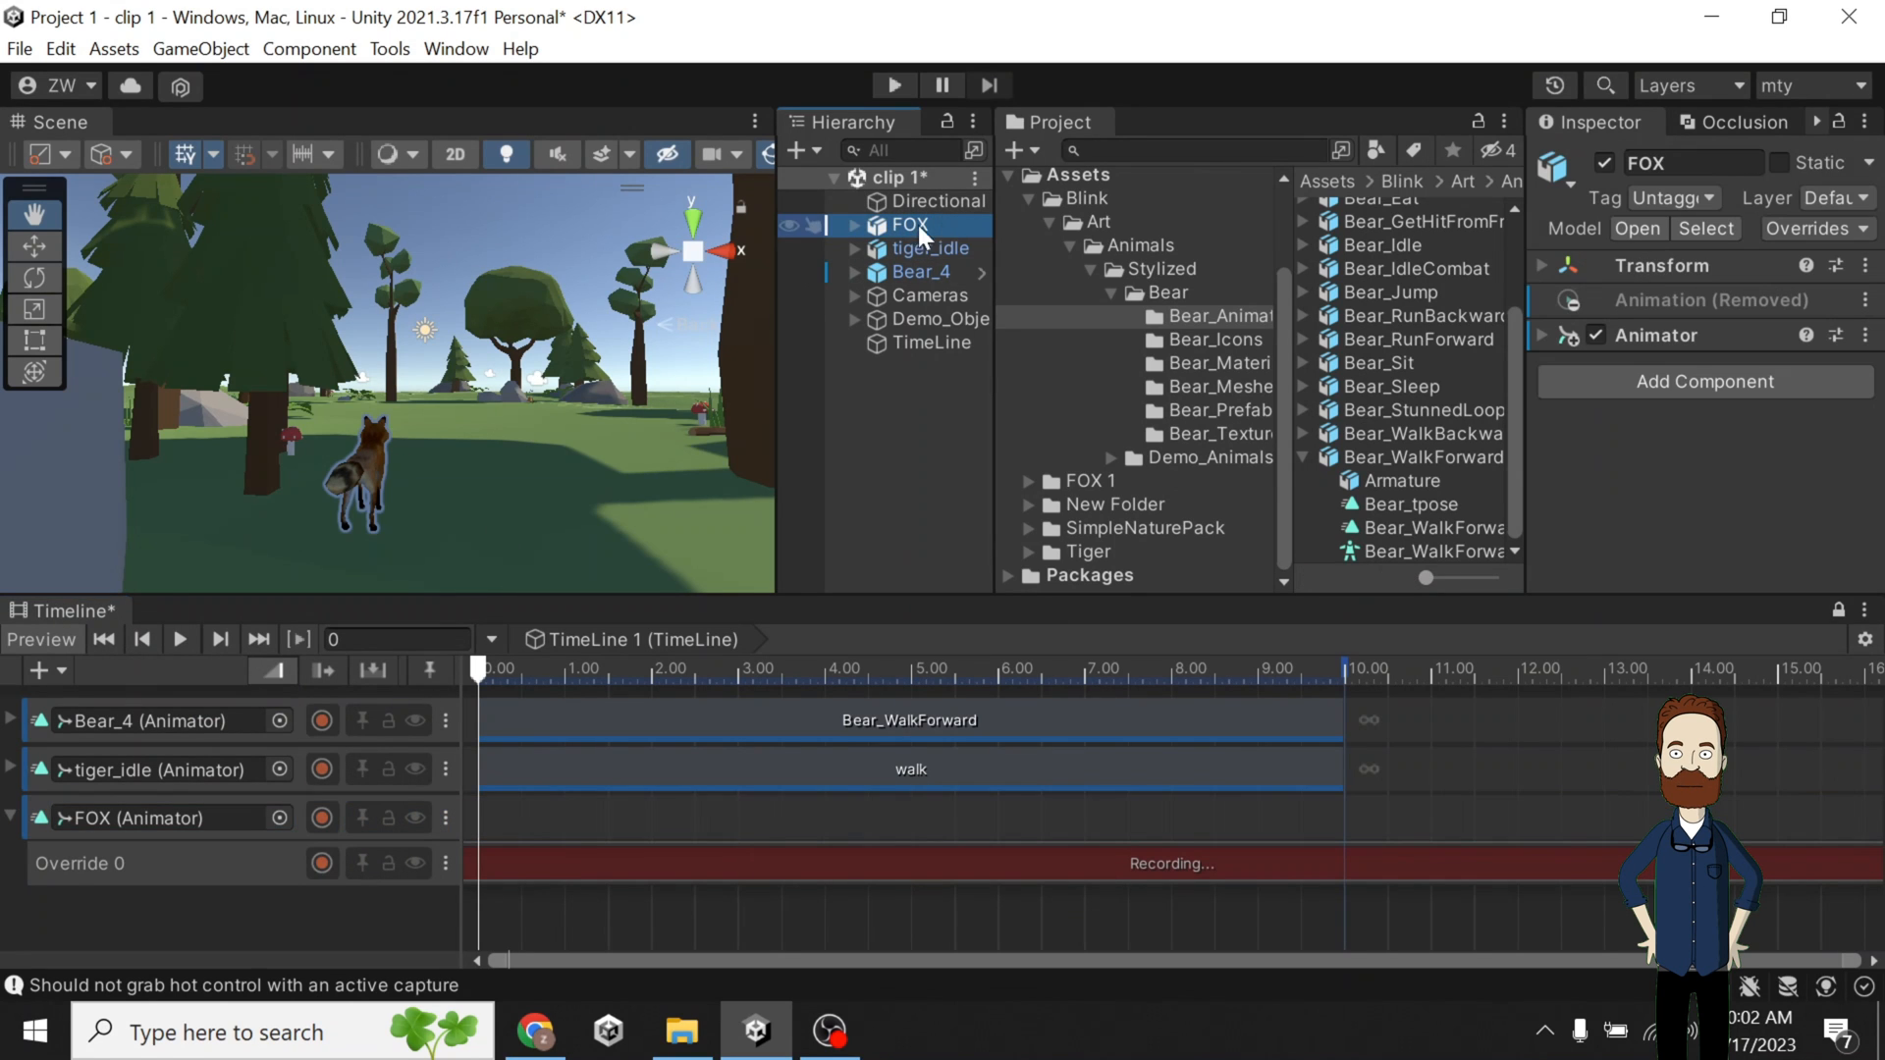
{"action": "key", "text": "w"}
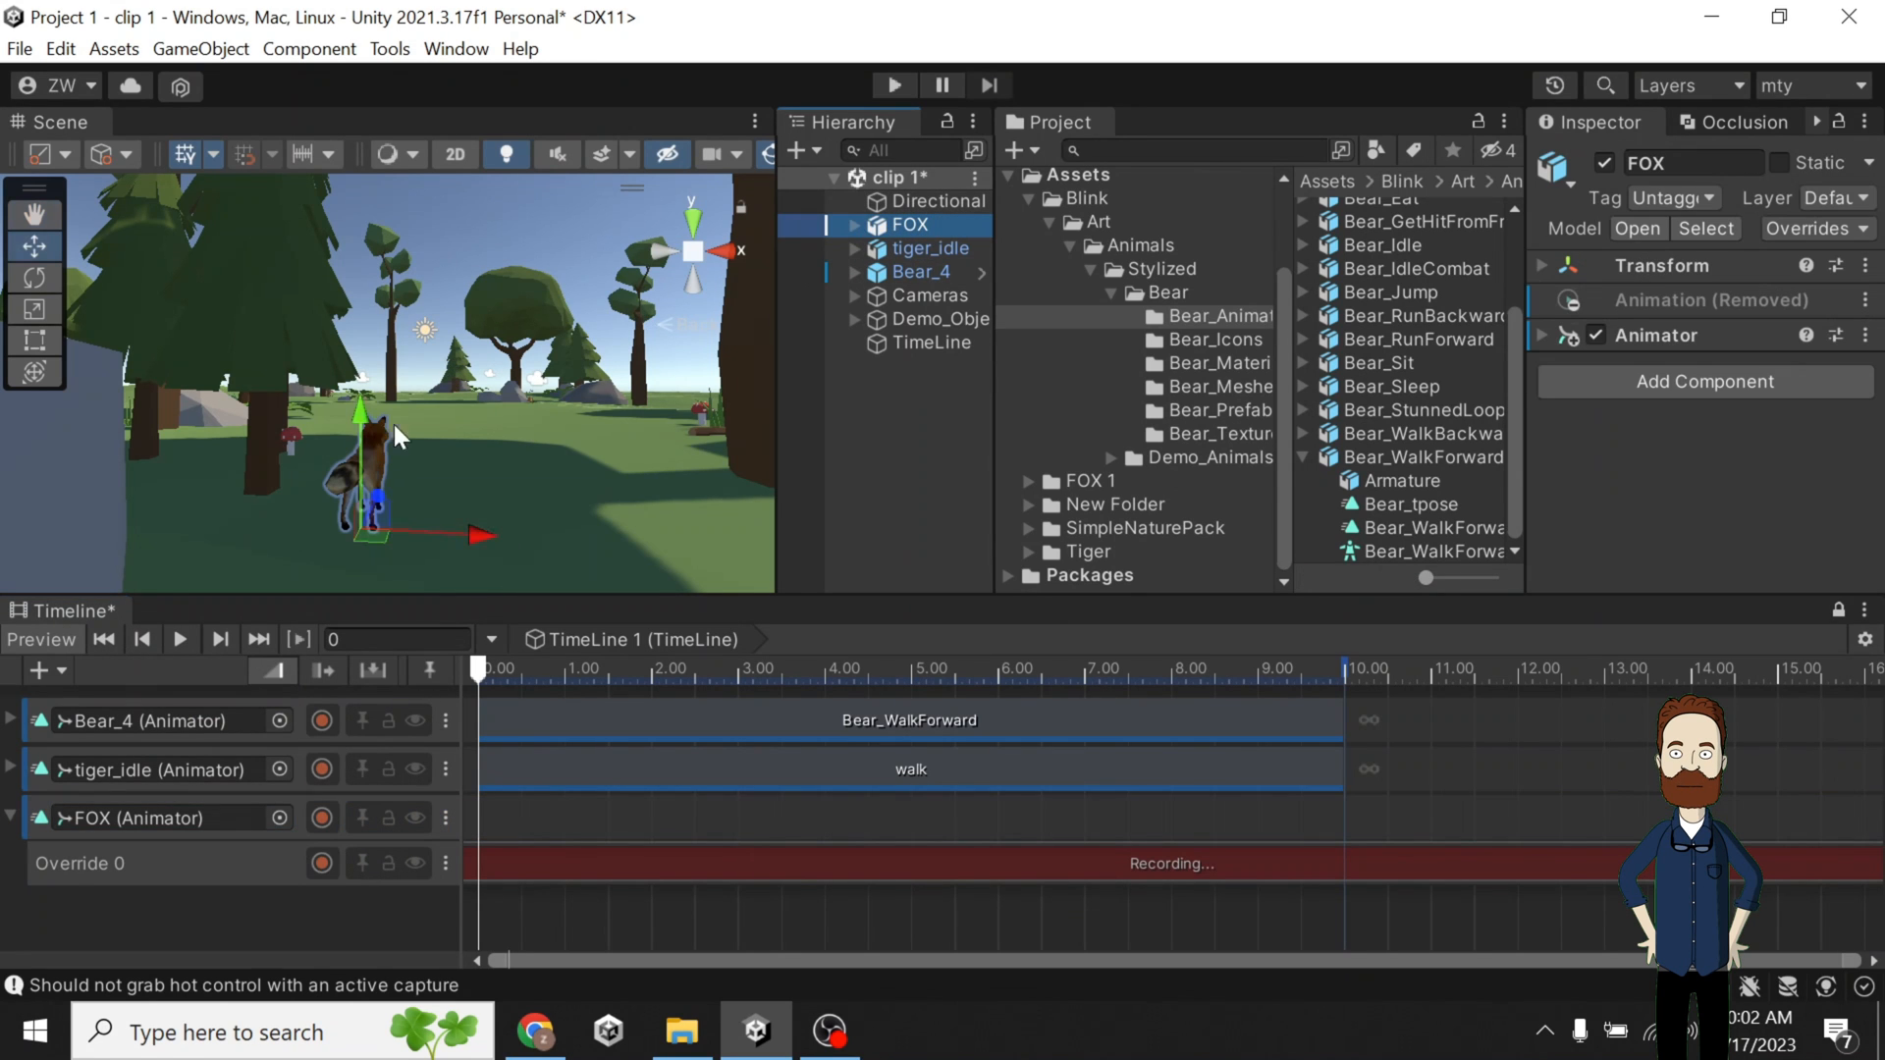
{"action": "left_click", "coordinate": [693, 224]}
{"action": "left_click_drag", "start_coordinate": [381, 287], "coordinate": [381, 287]}
{"action": "left_click", "coordinate": [696, 284]}
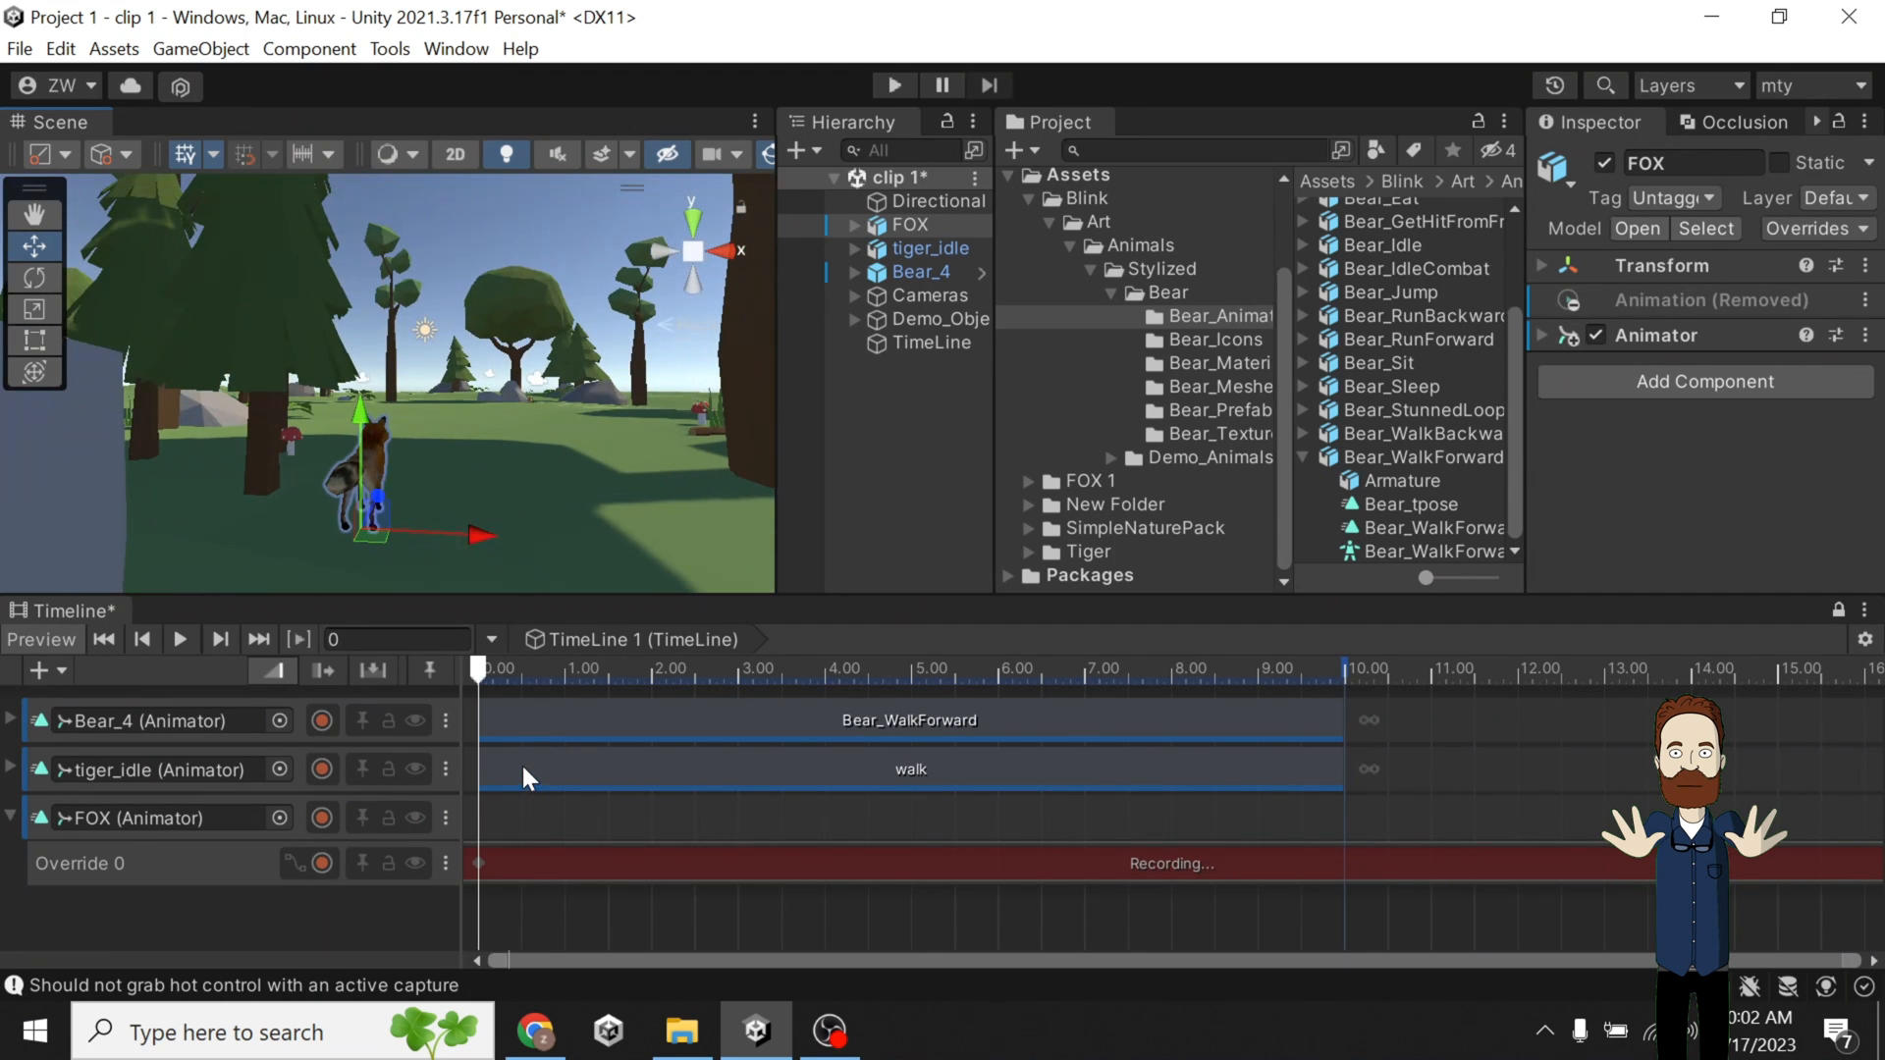
Stop recording and delete the override track under the FOX track.
{"action": "left_click", "coordinate": [91, 869]}
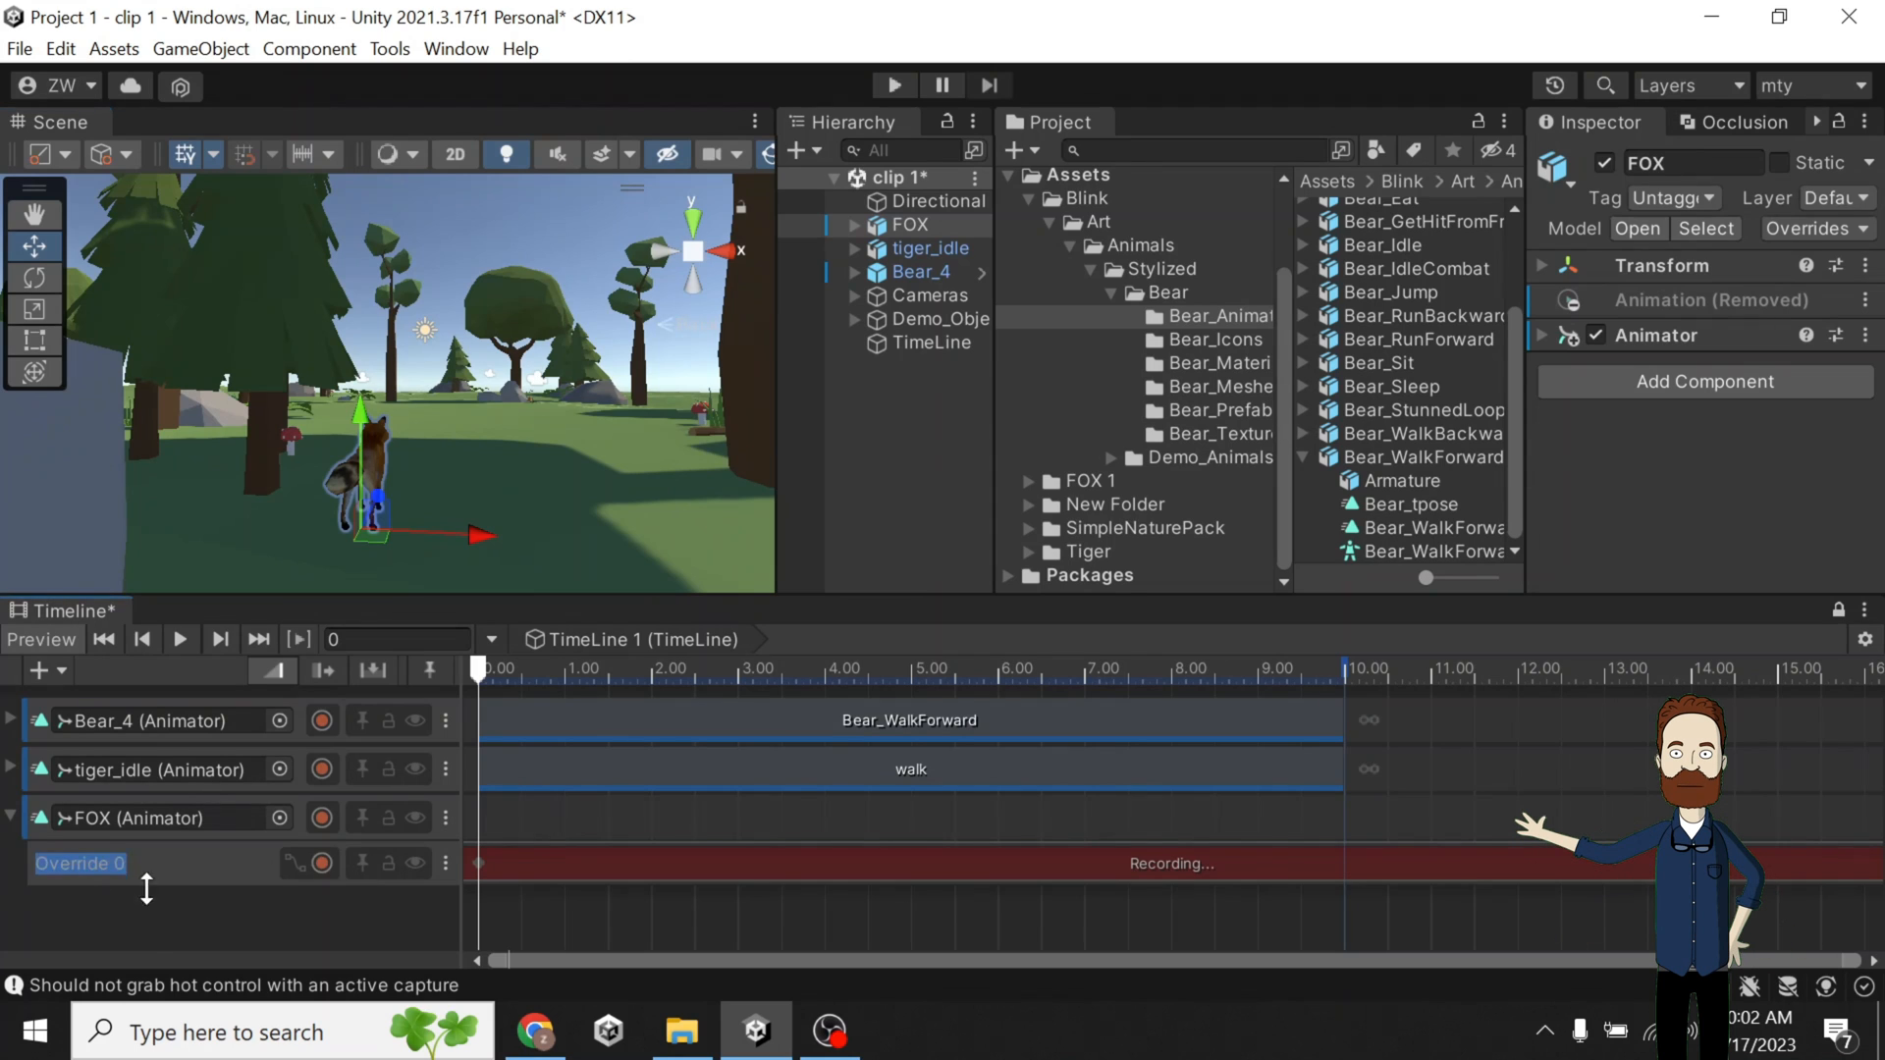
{"action": "left_click", "coordinate": [435, 891]}
{"action": "left_click", "coordinate": [307, 864]}
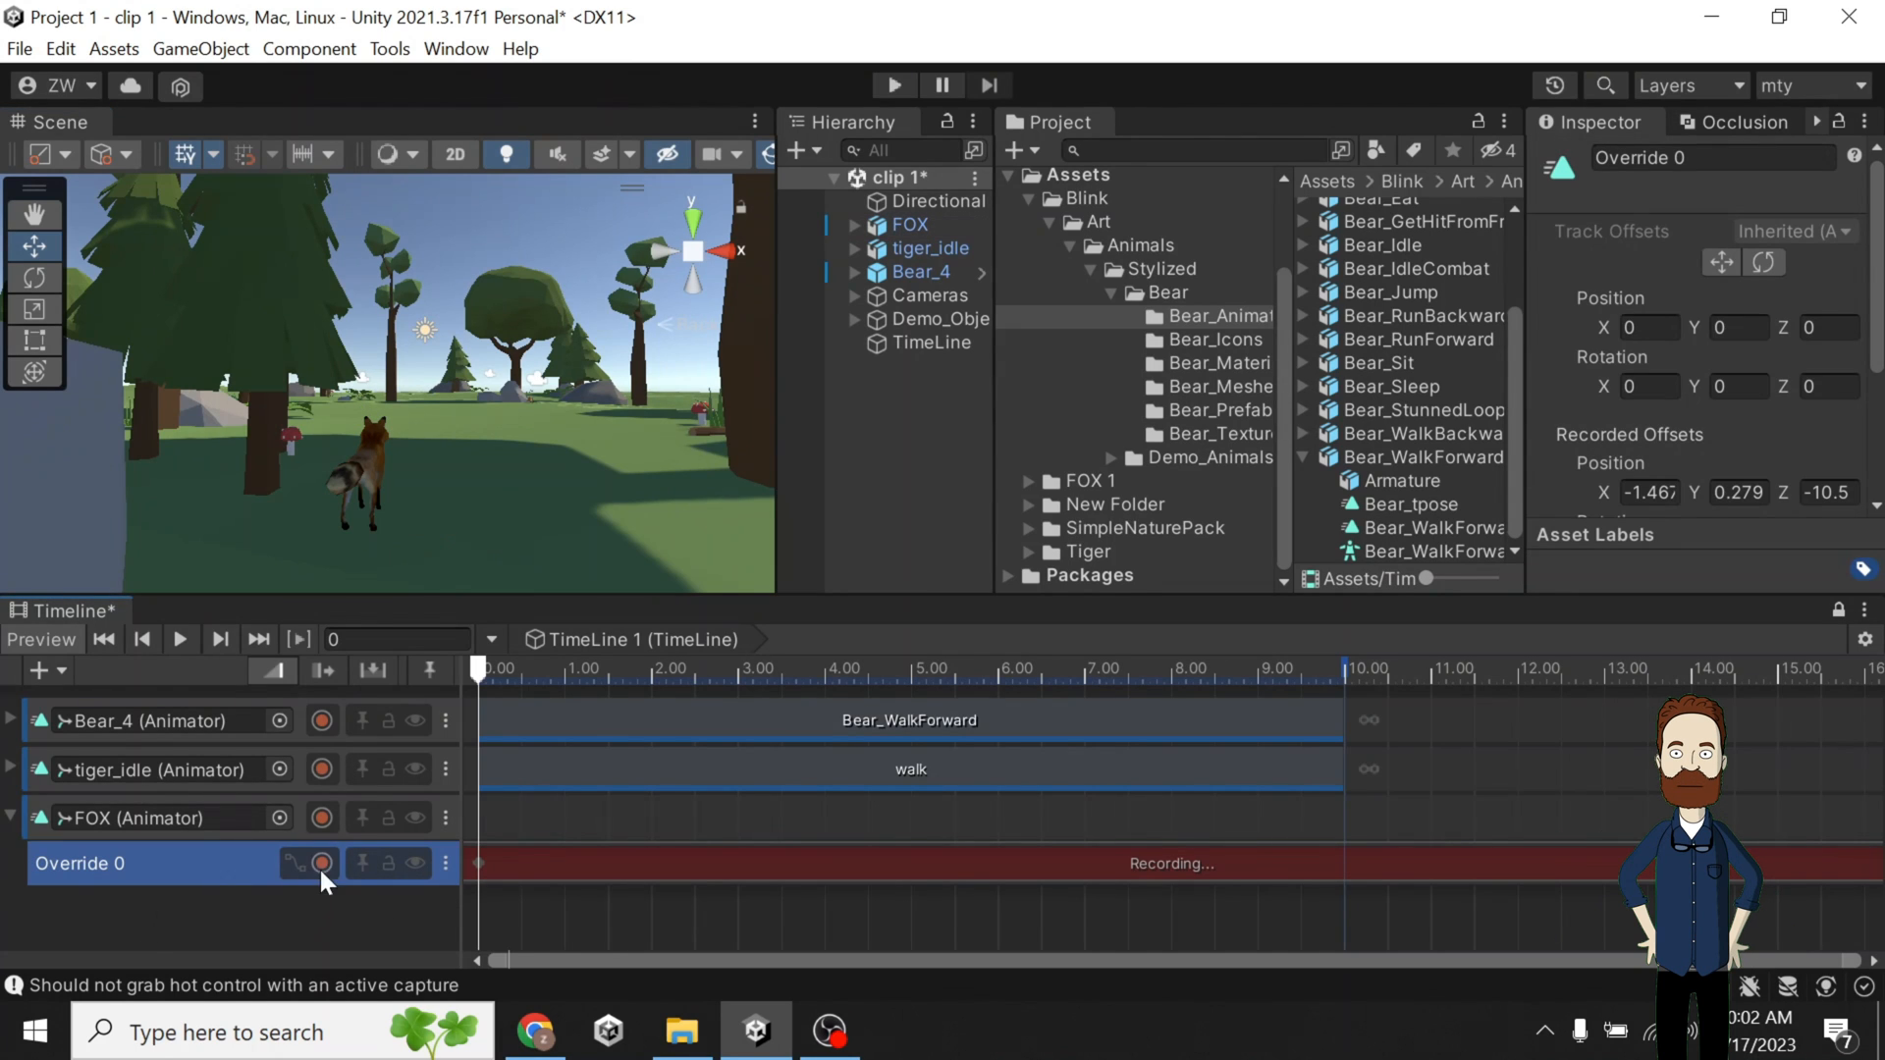
{"action": "left_click", "coordinate": [321, 864]}
{"action": "left_click", "coordinate": [259, 925]}
{"action": "left_click", "coordinate": [57, 868]}
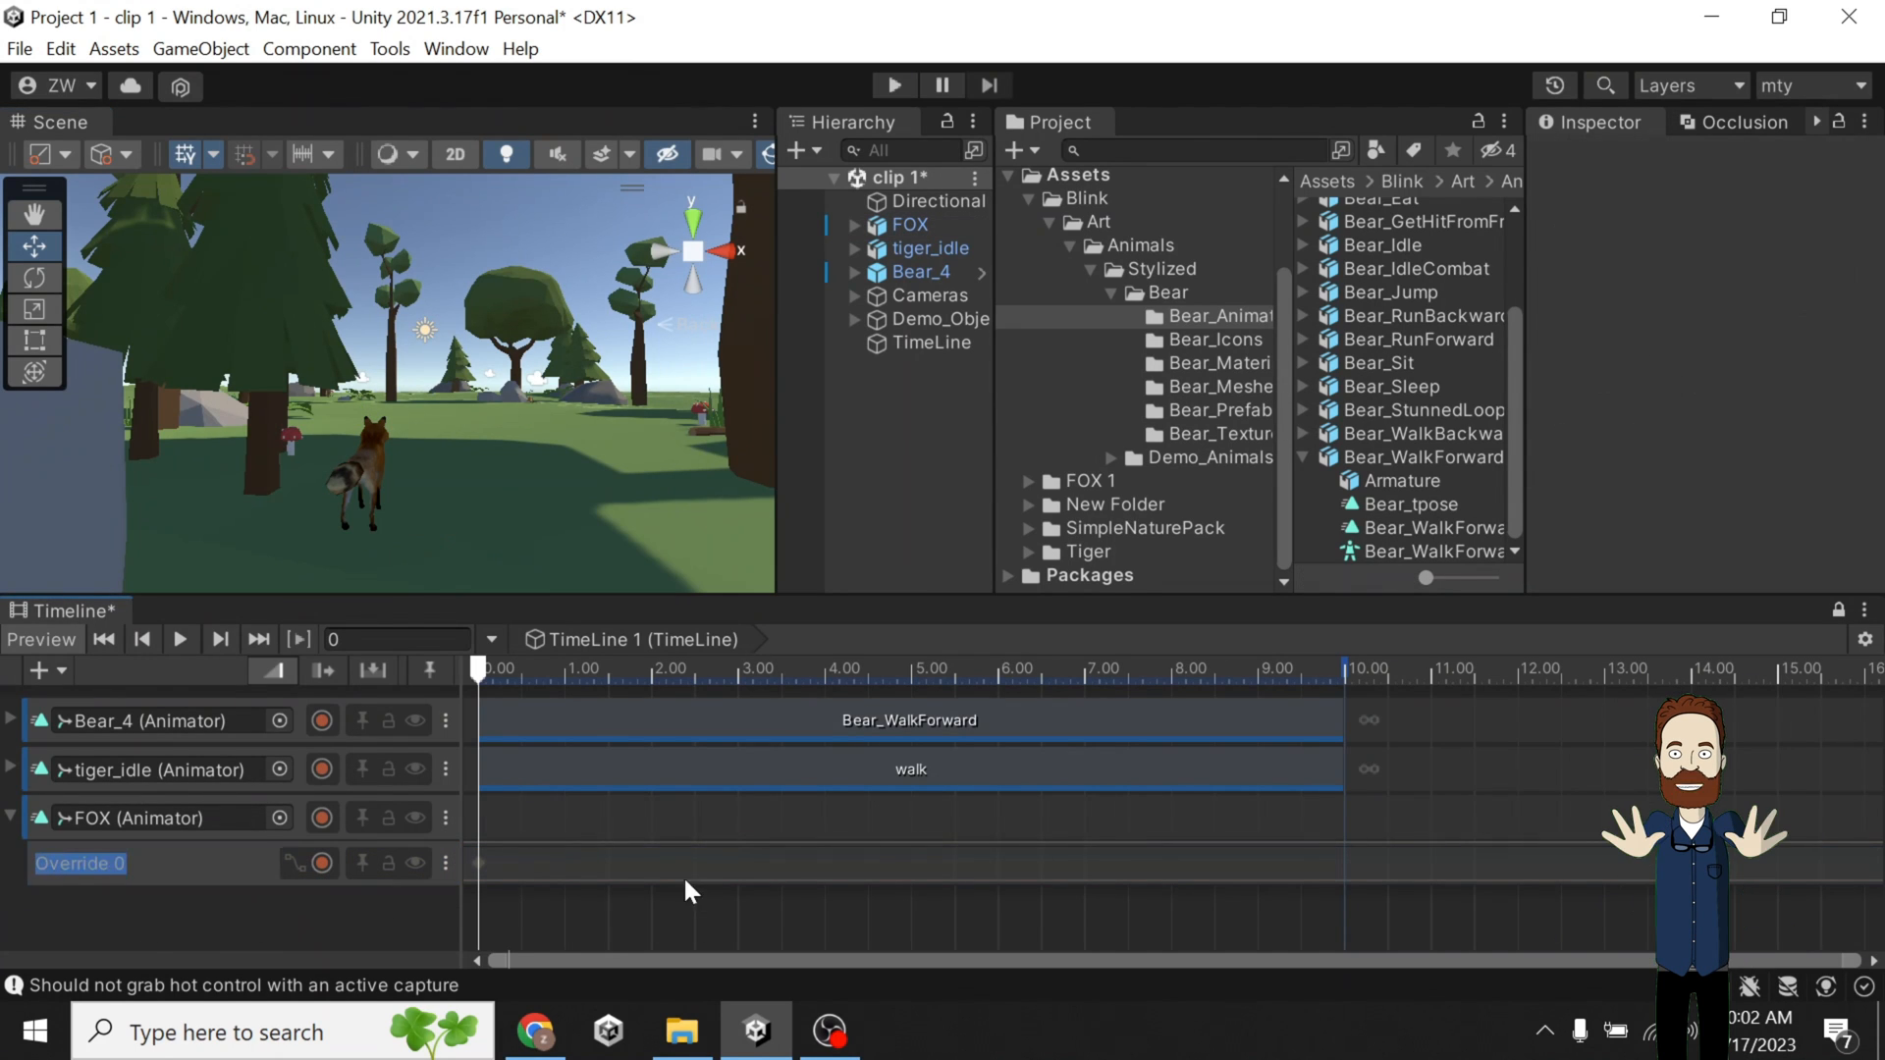
{"action": "key", "text": "Delete"}
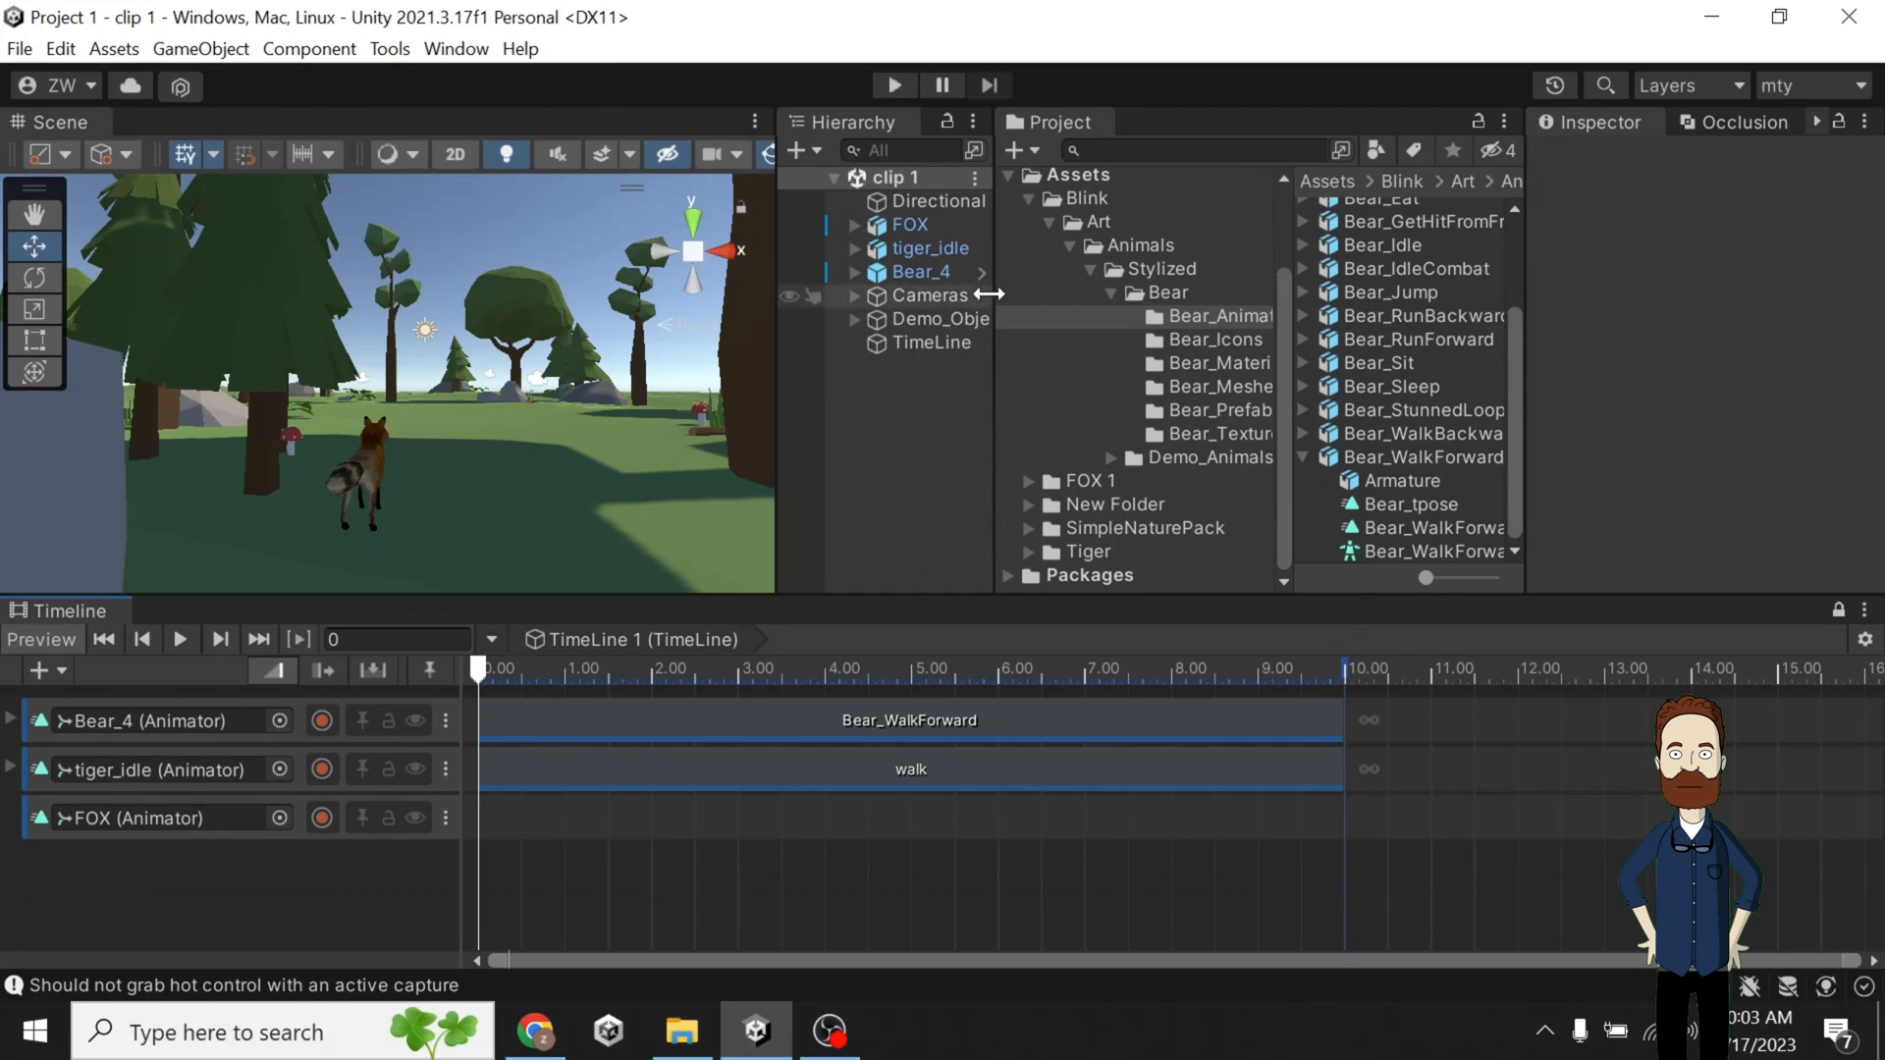
Collapse the Blink asset folder and open the FOX 1 folder.
{"action": "left_click", "coordinate": [1028, 200]}
{"action": "left_click", "coordinate": [1026, 198]}
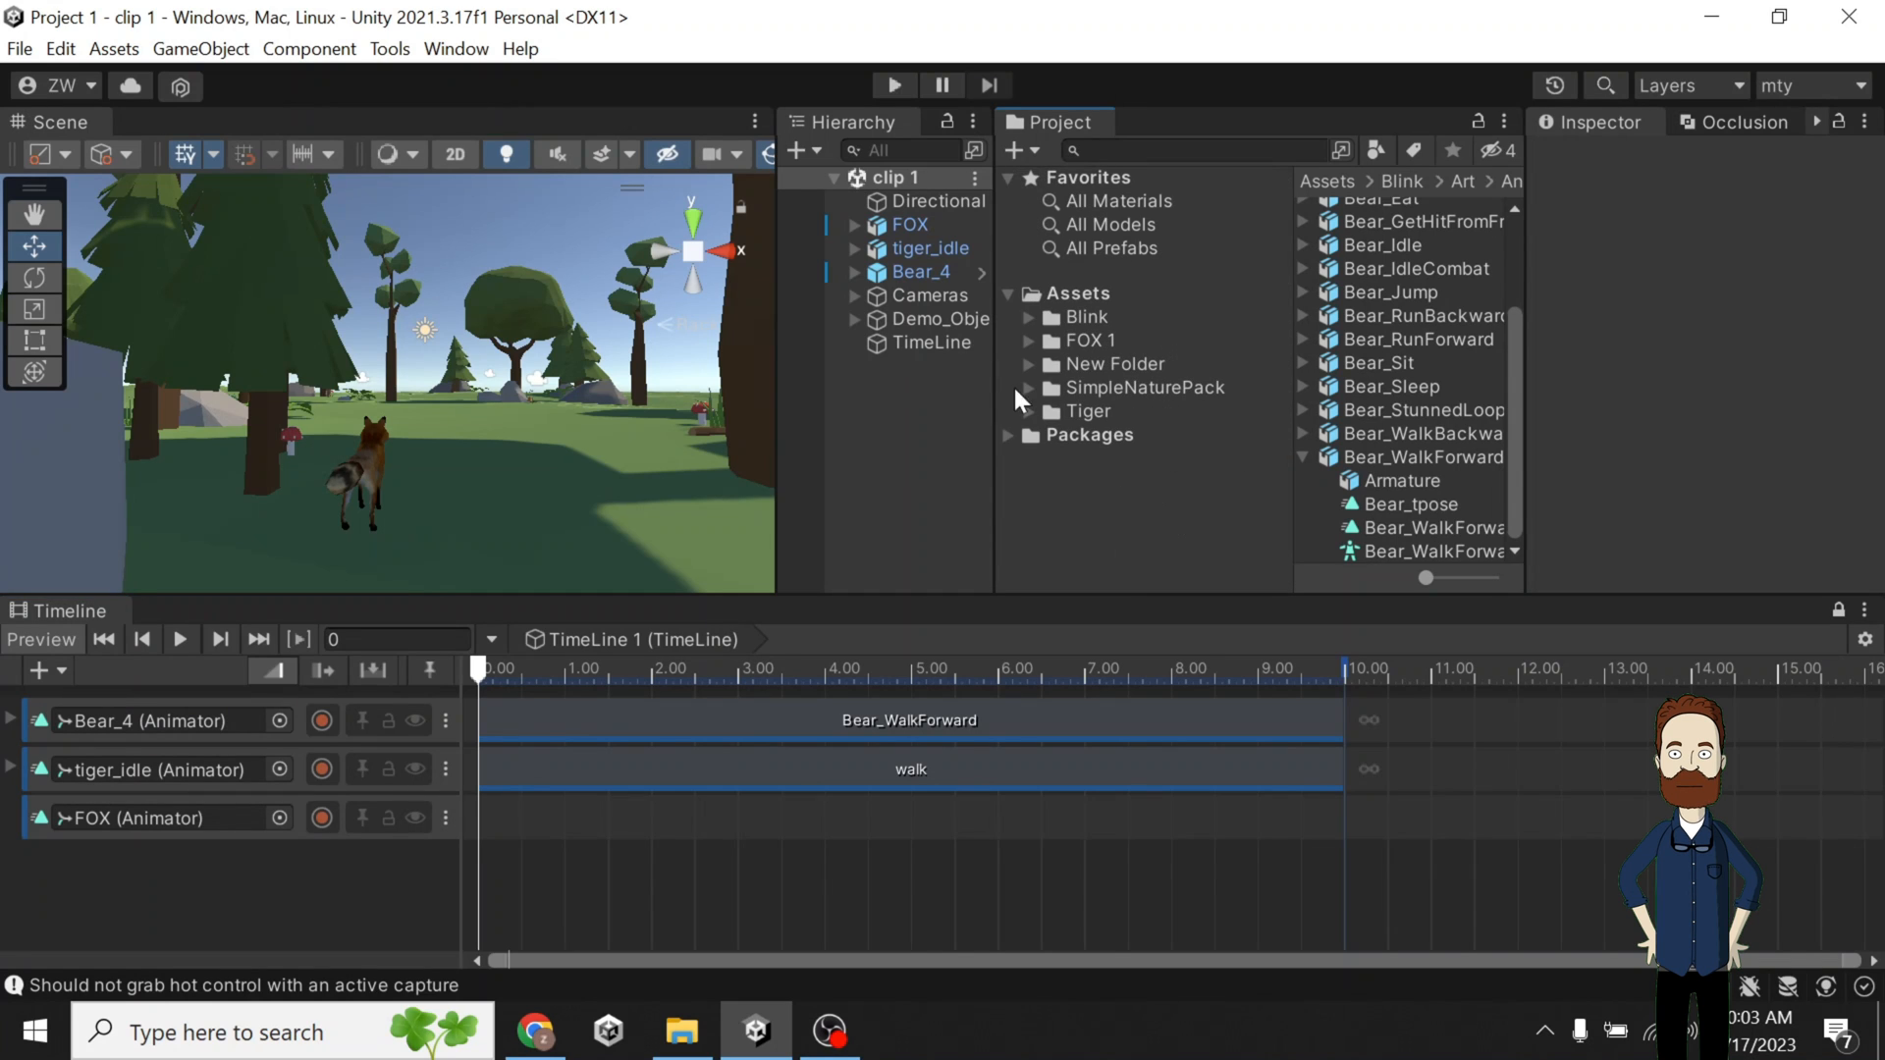
{"action": "left_click", "coordinate": [1026, 339]}
{"action": "left_click", "coordinate": [1070, 341]}
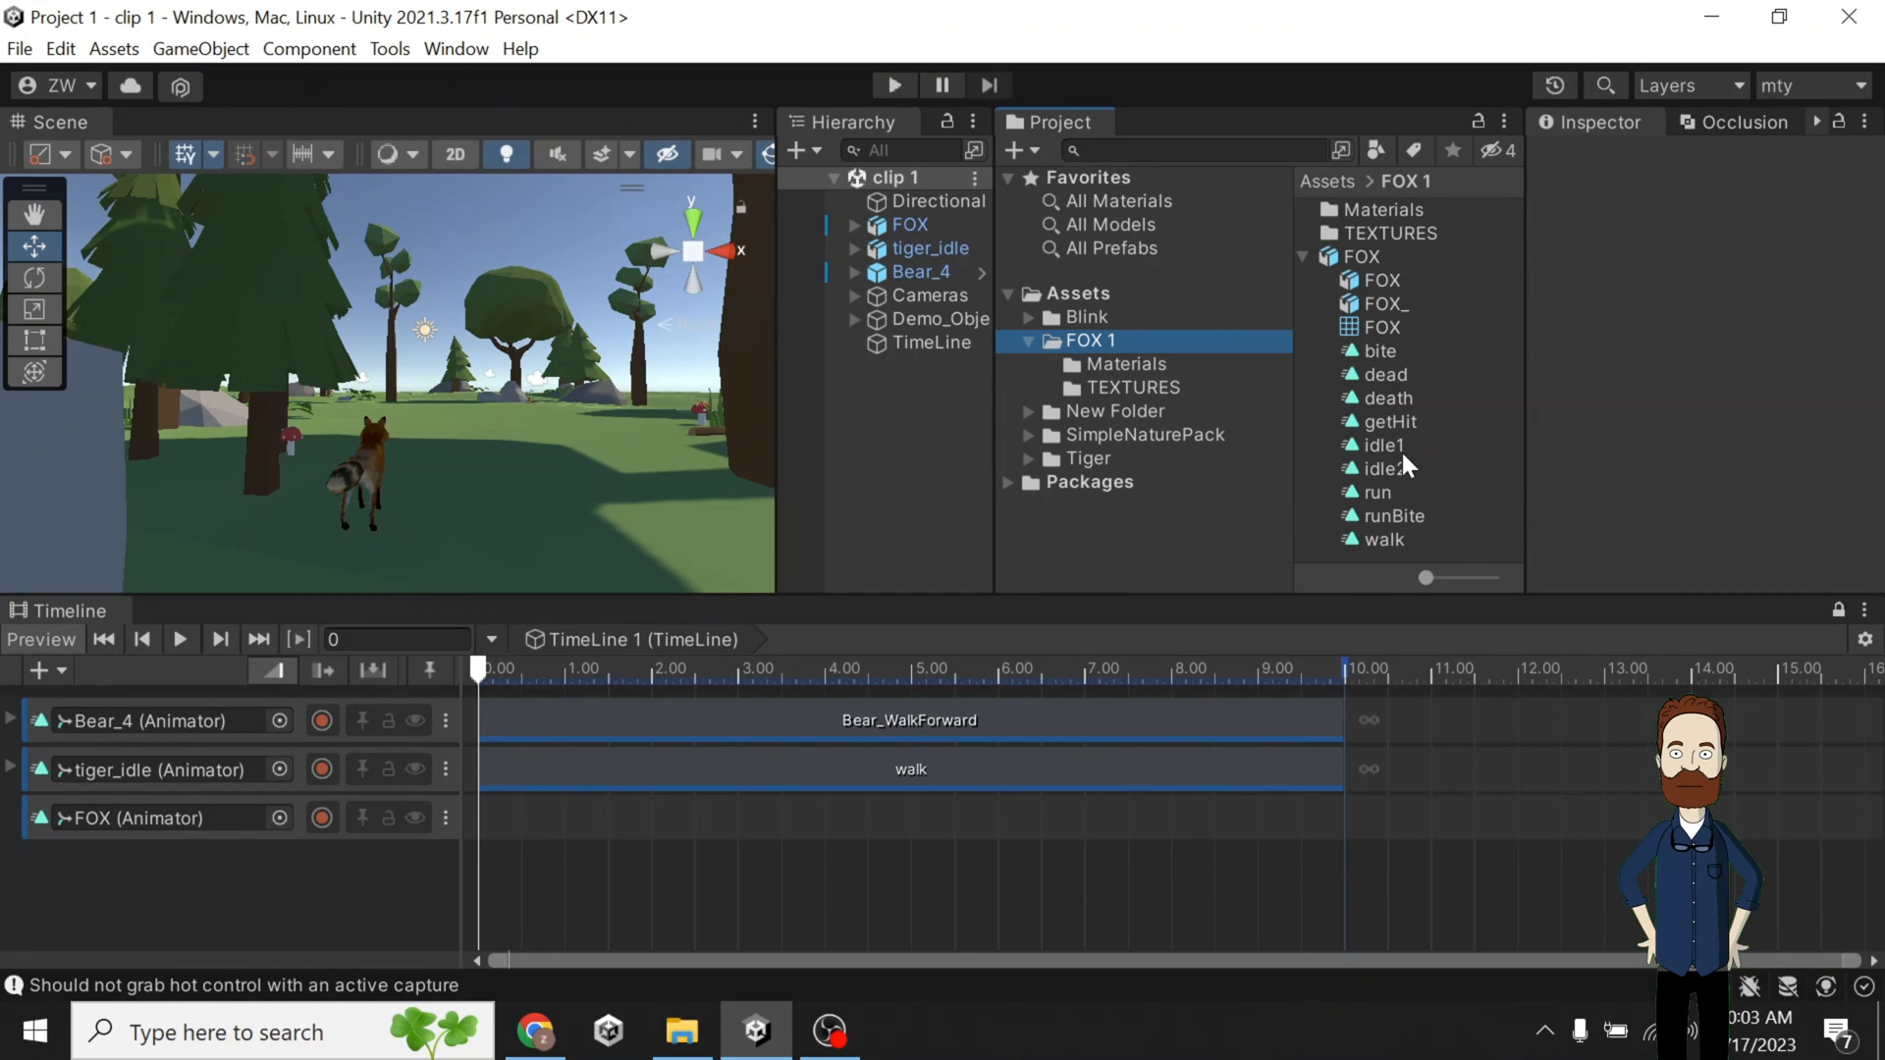
Enlarge the clip preview area and preview the fox's idle1 animation.
{"action": "left_click", "coordinate": [1390, 448]}
{"action": "left_click", "coordinate": [1382, 469]}
{"action": "left_click_drag", "start_coordinate": [1641, 320], "coordinate": [1644, 274]}
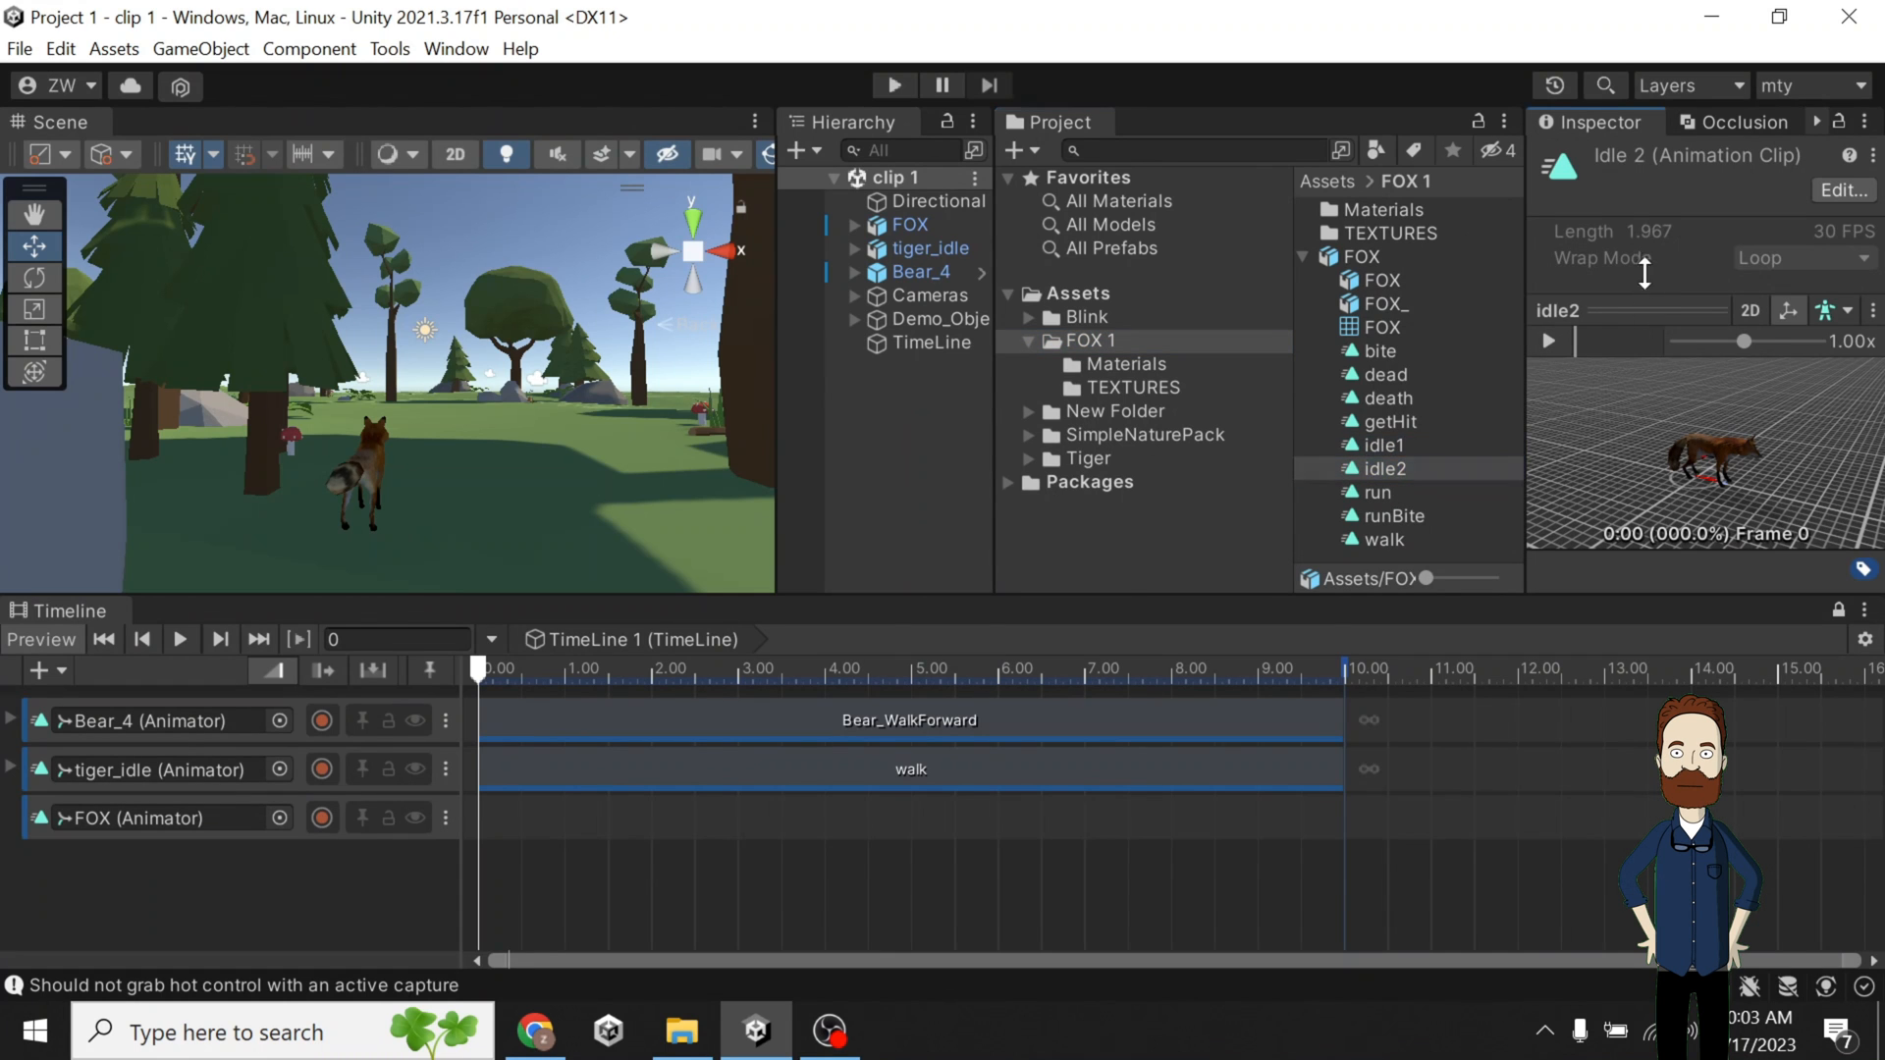
{"action": "left_click_drag", "start_coordinate": [1527, 247], "coordinate": [1413, 701]}
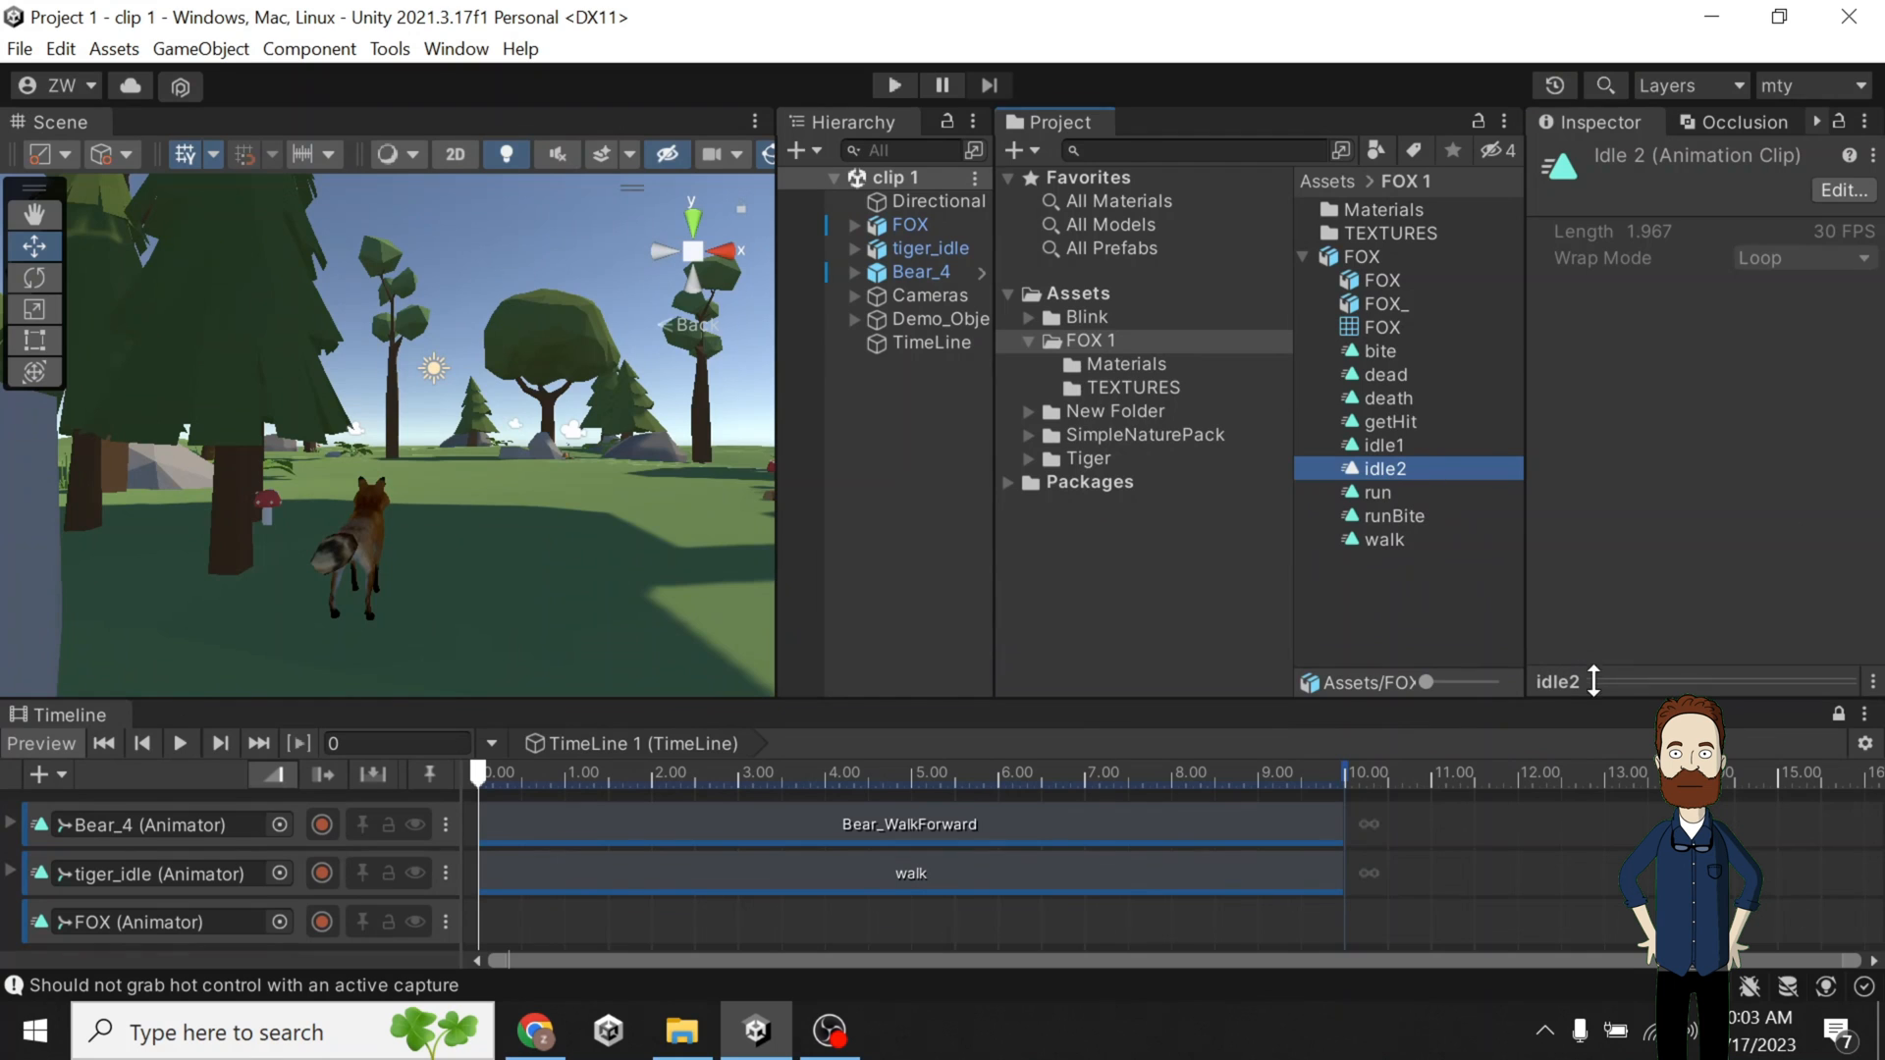
{"action": "left_click_drag", "start_coordinate": [1593, 680], "coordinate": [1590, 310]}
{"action": "left_click", "coordinate": [1384, 445]}
{"action": "left_click", "coordinate": [1550, 341]}
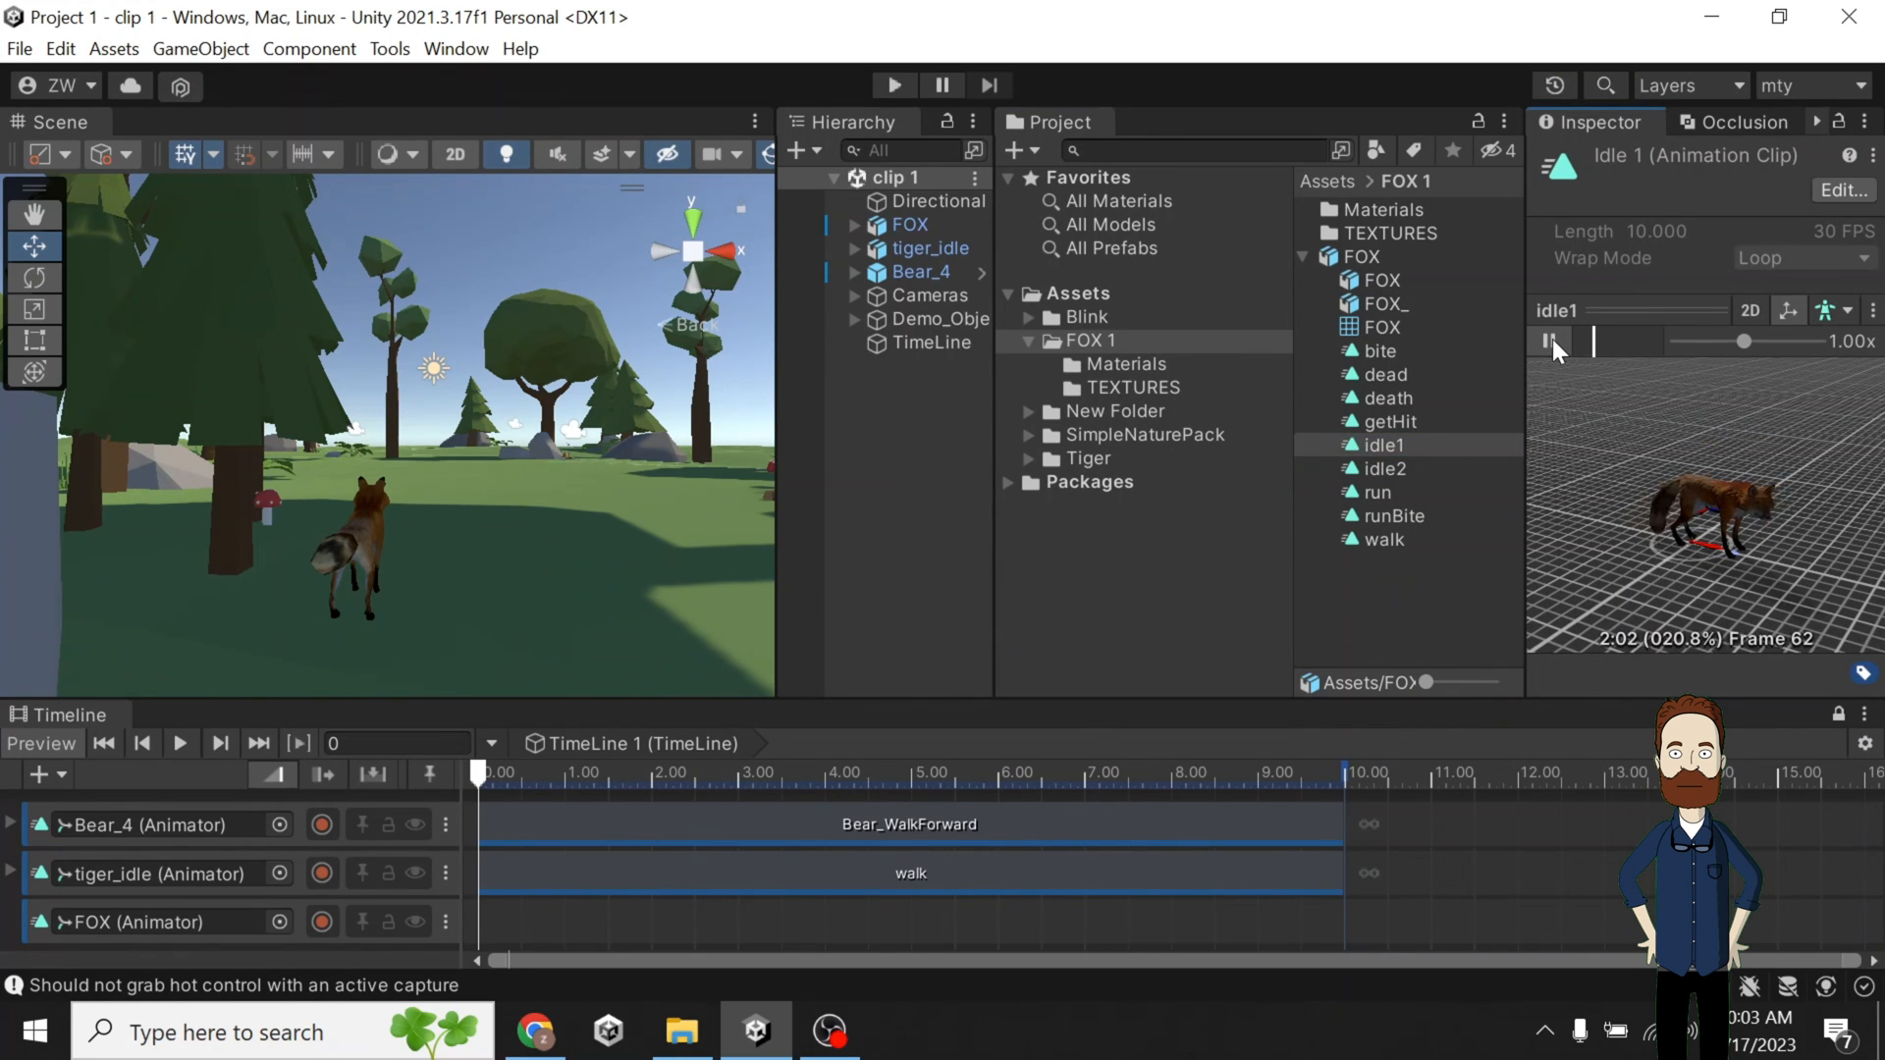
Preview the fox's idle2 animation and try to place it on the FOX track.
{"action": "left_click", "coordinate": [1410, 466]}
{"action": "left_click", "coordinate": [1550, 343]}
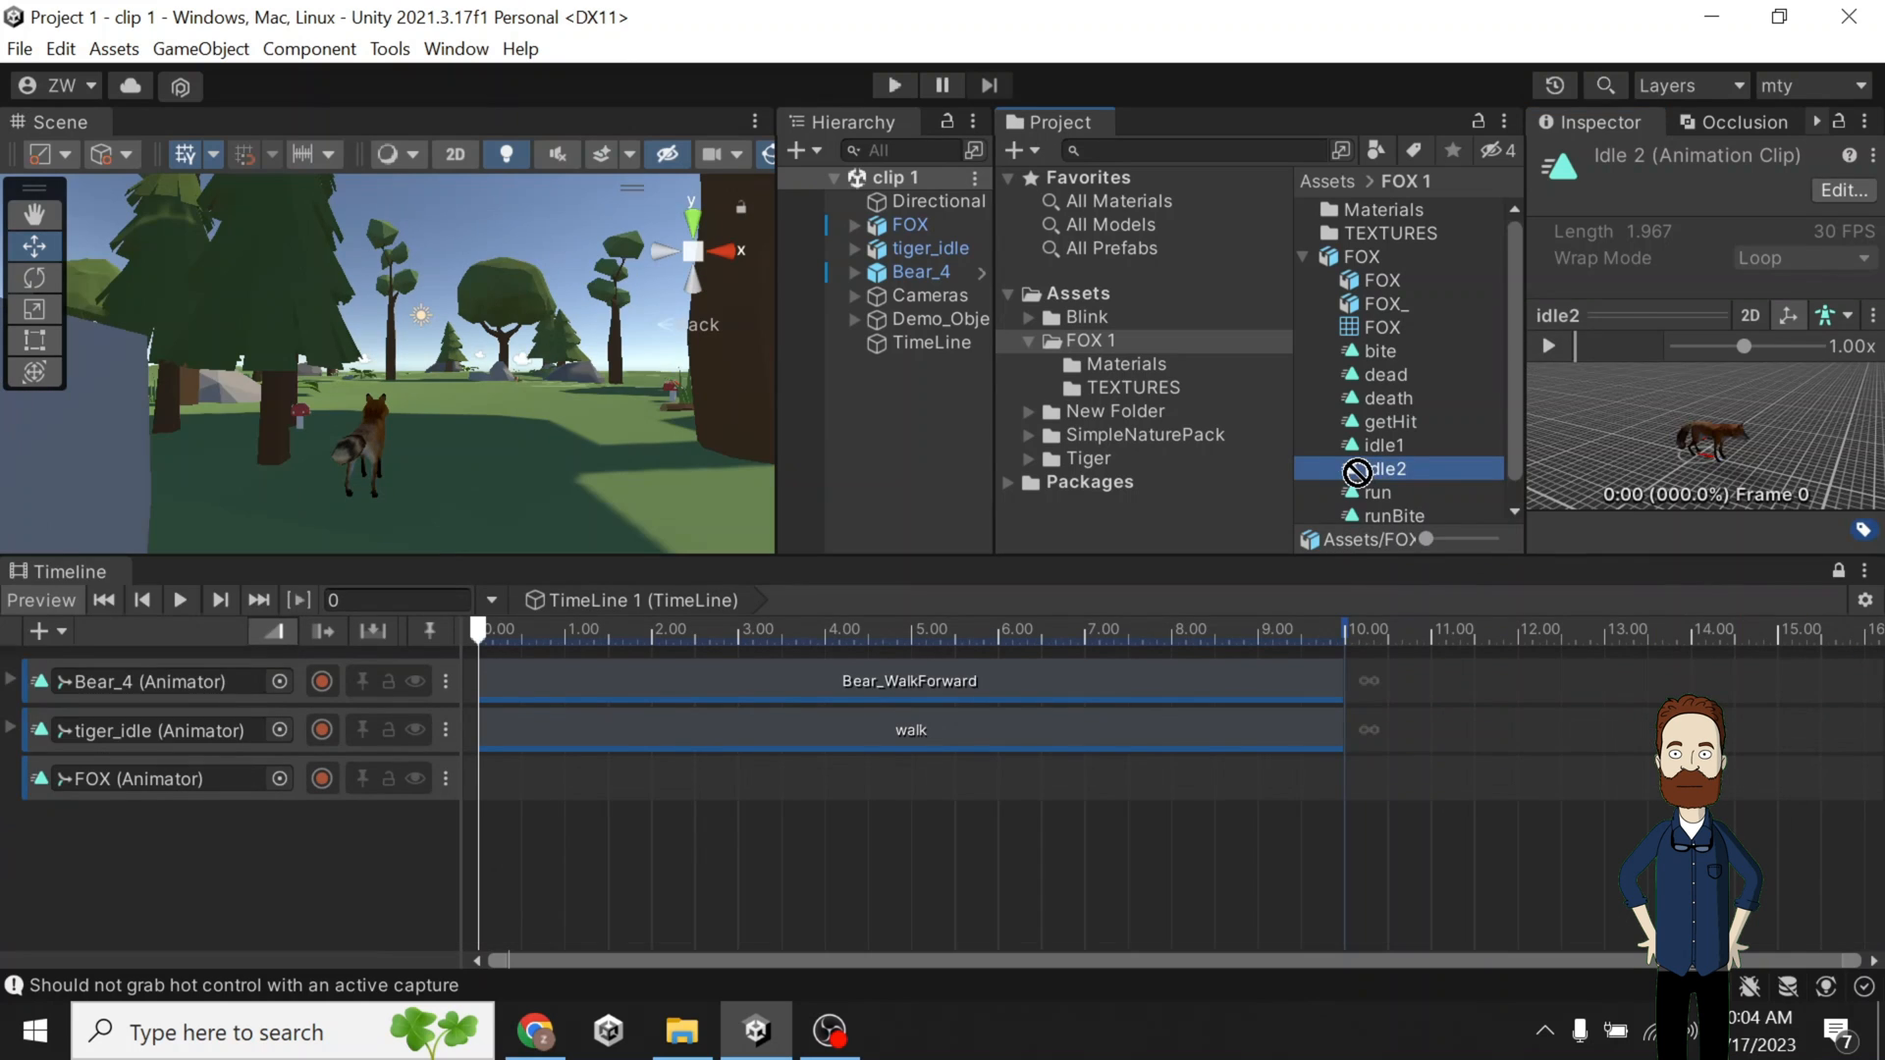
{"action": "left_click_drag", "start_coordinate": [1359, 472], "coordinate": [646, 789]}
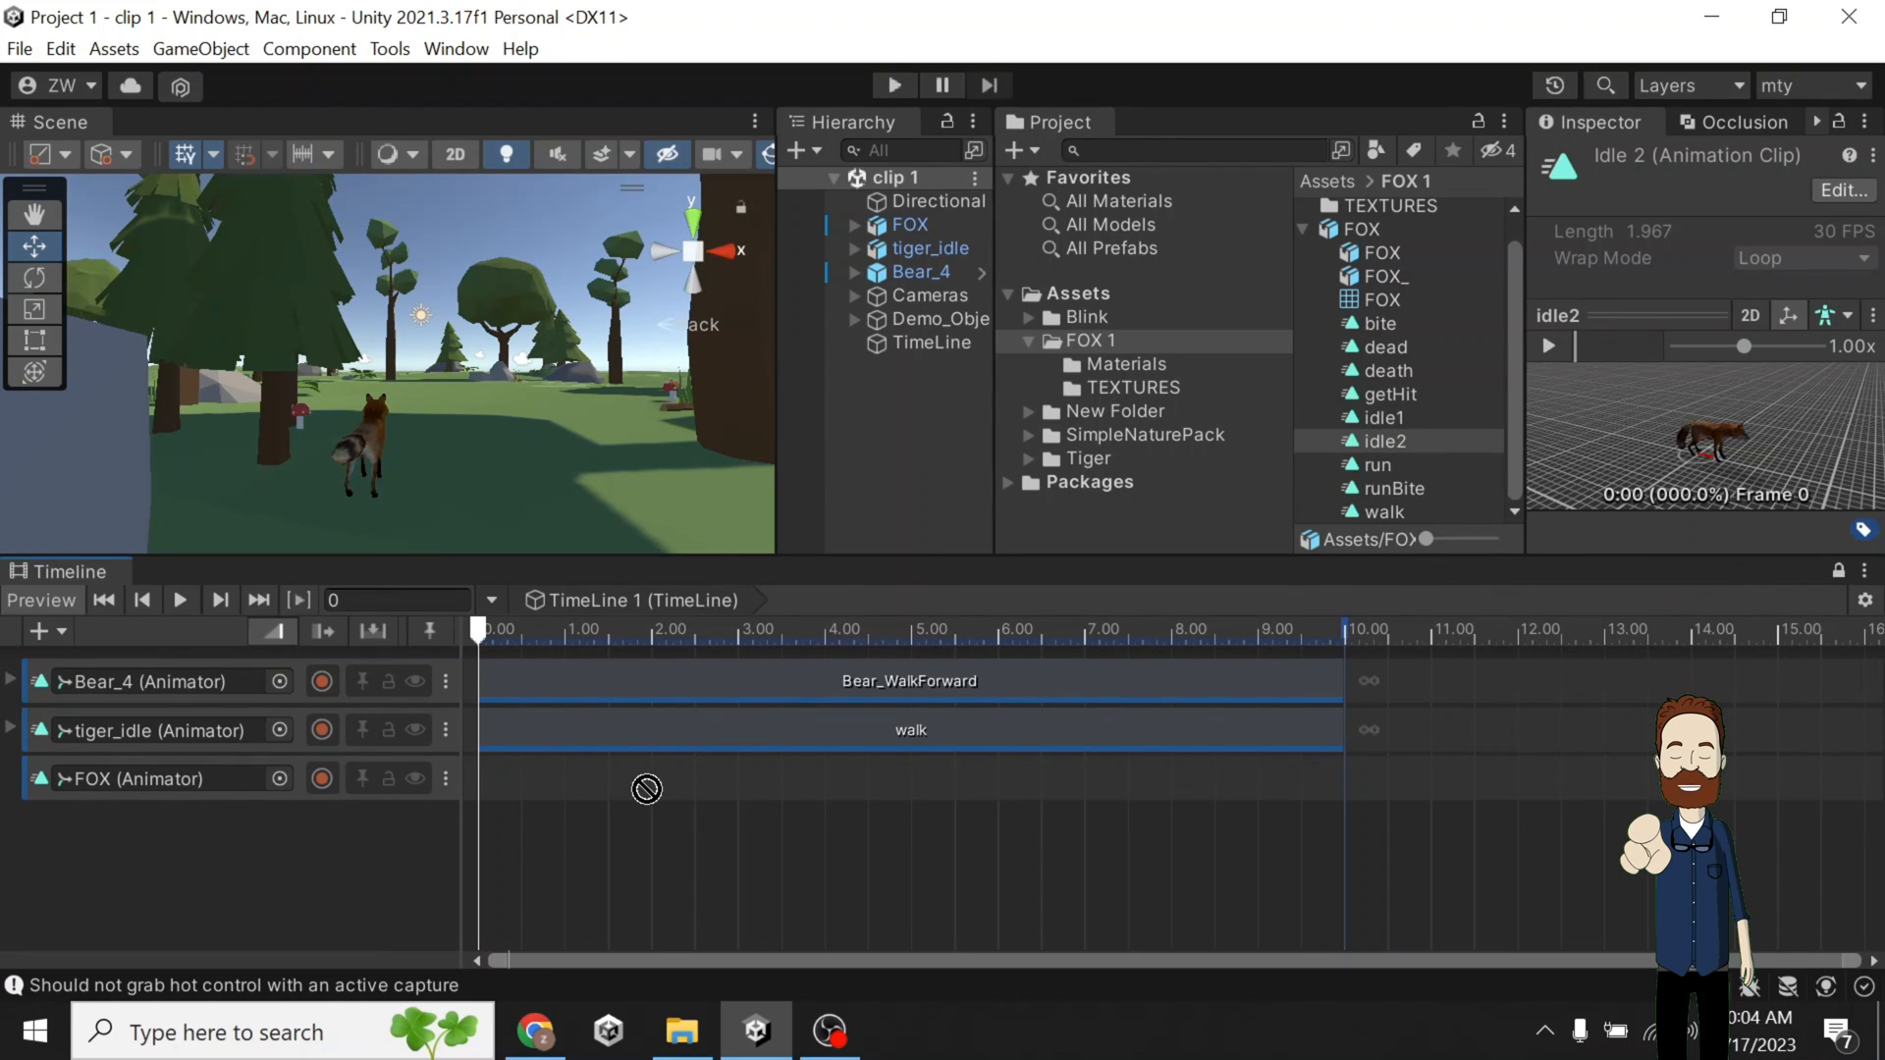
{"action": "scroll", "coordinate": [1369, 352], "scroll_direction": "up", "scroll_amount": 1}
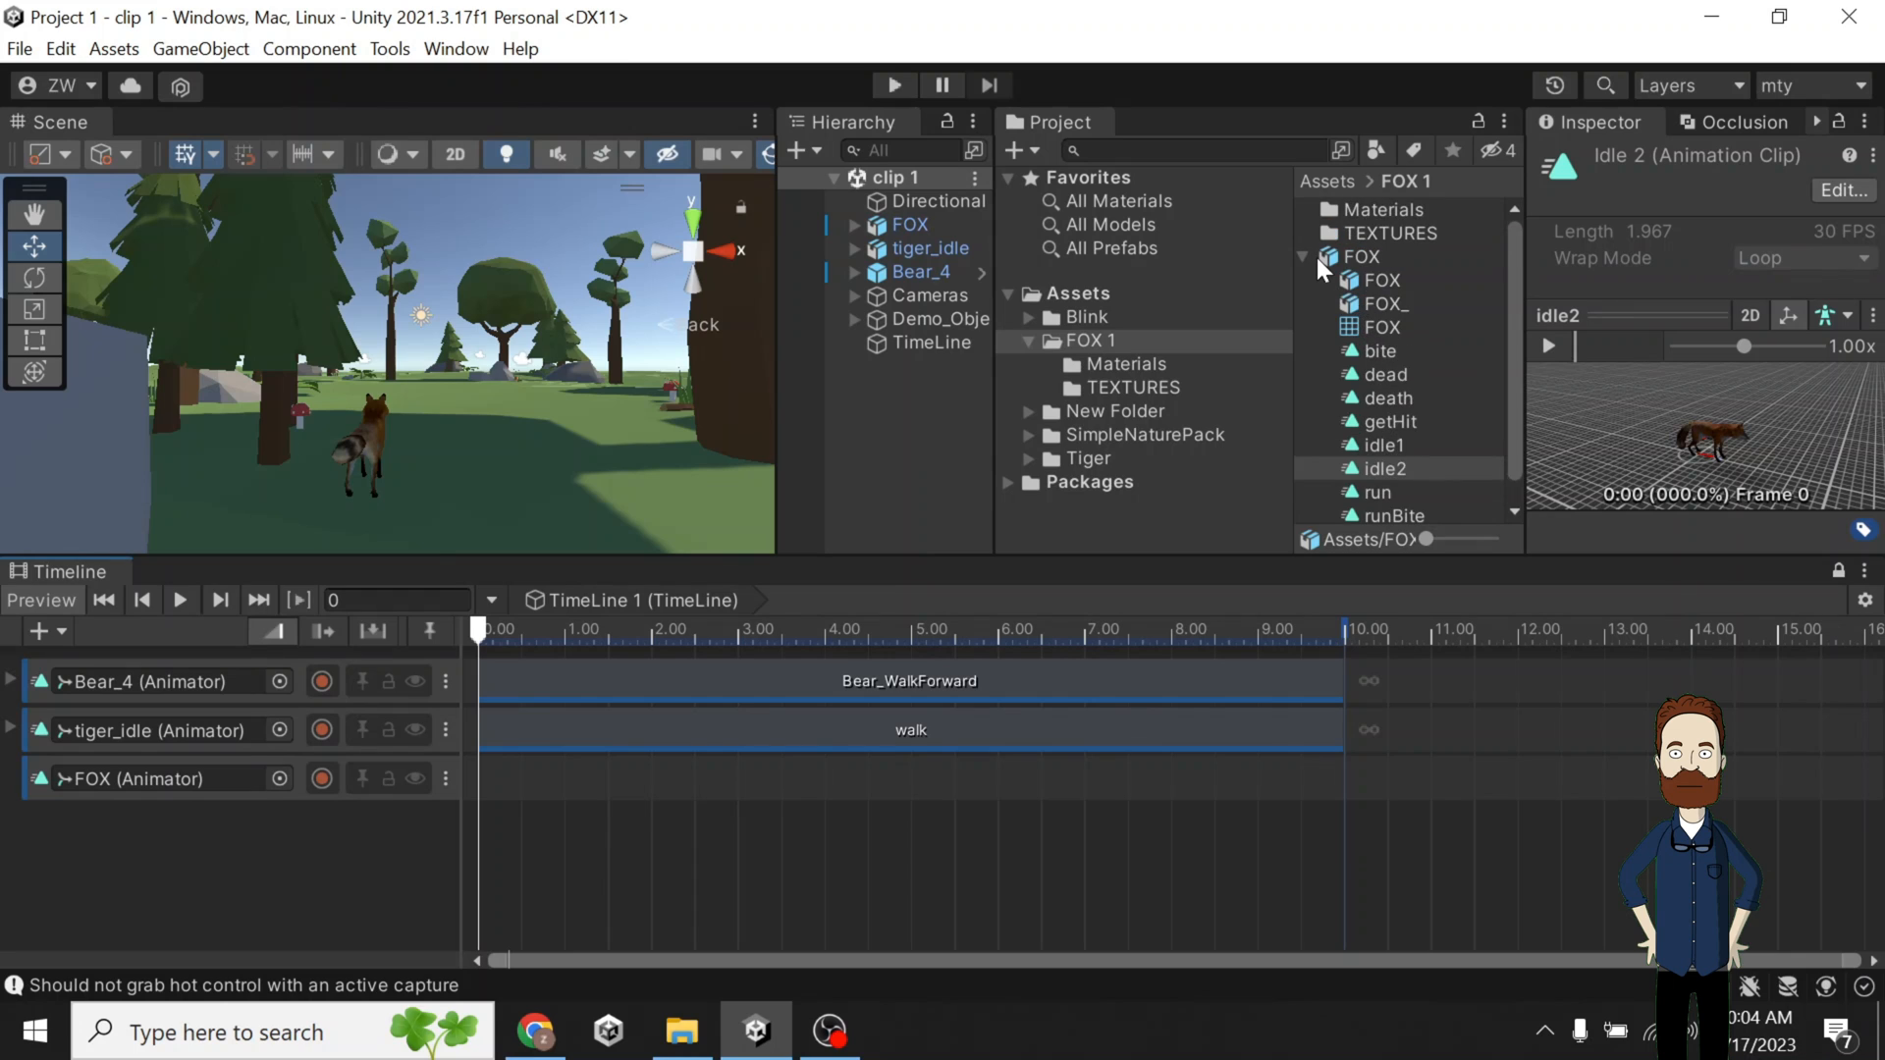
Set the FOX model's rig animation type to Generic and apply the import settings.
{"action": "left_click", "coordinate": [1316, 258]}
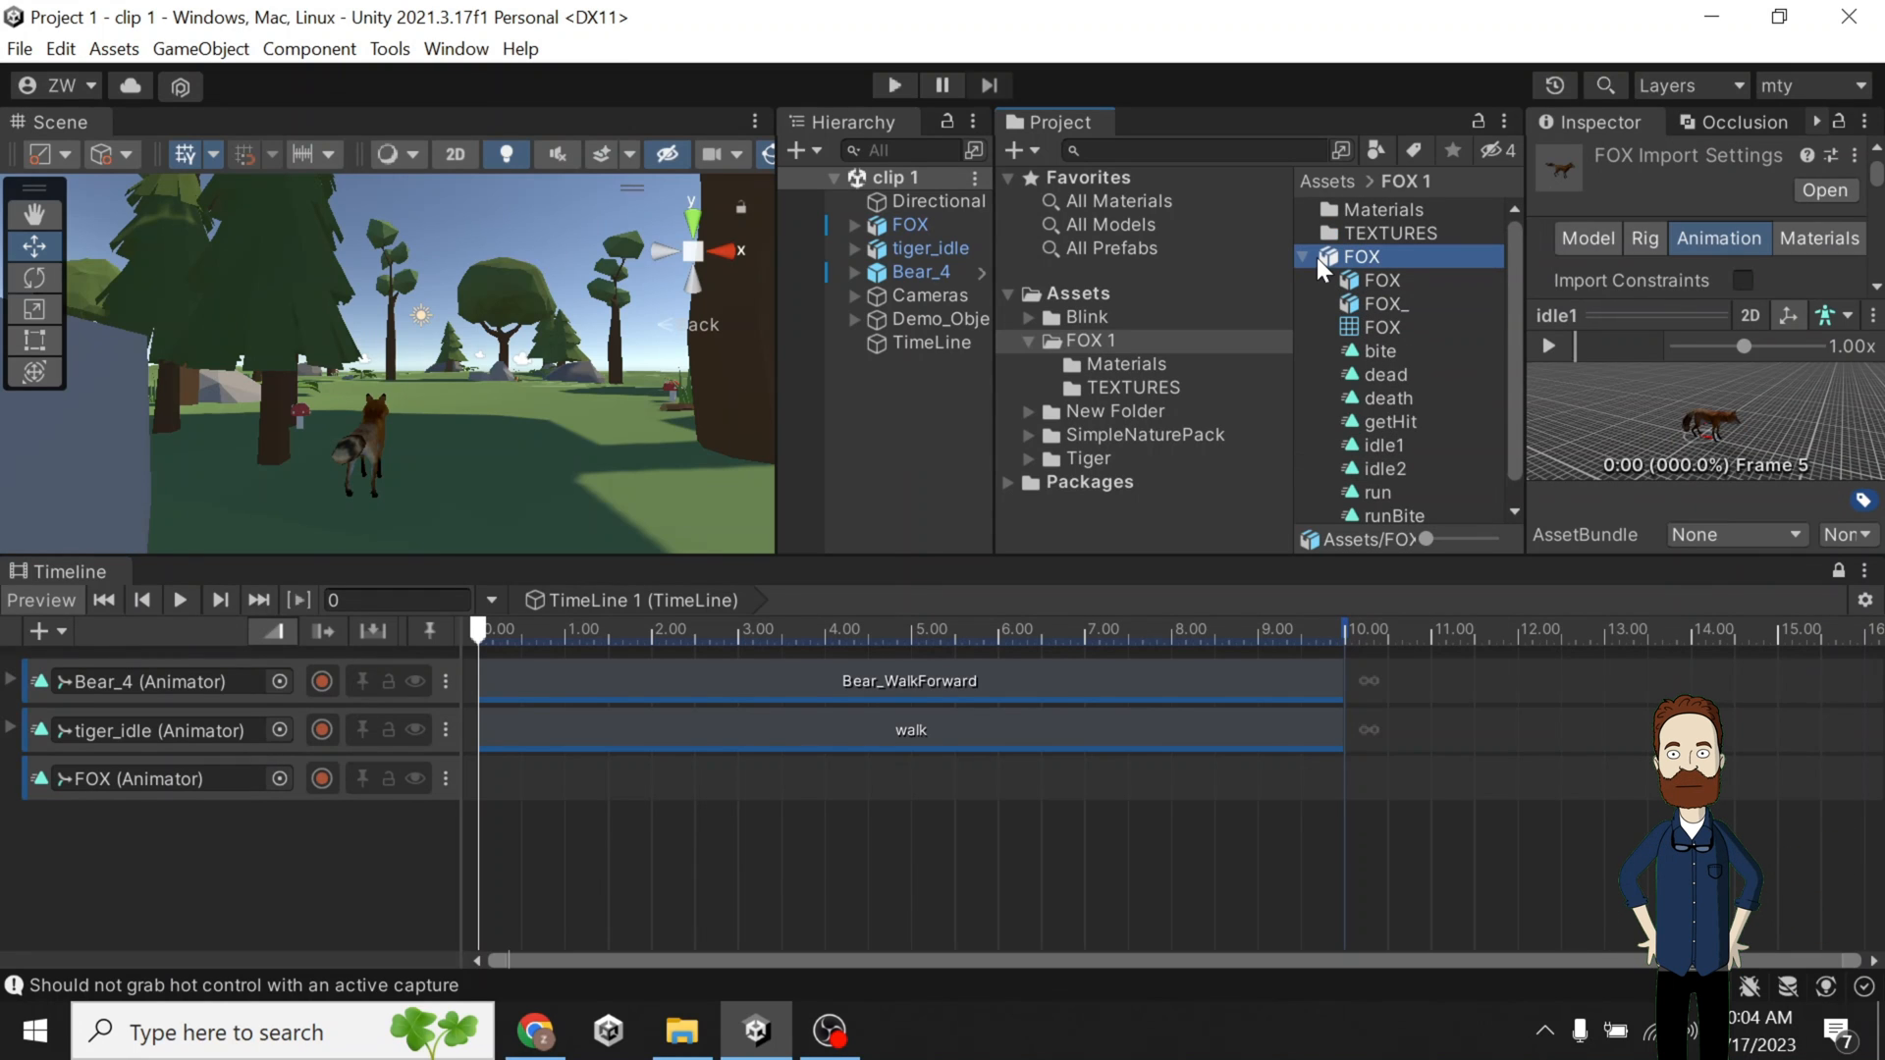
{"action": "left_click", "coordinate": [1303, 256]}
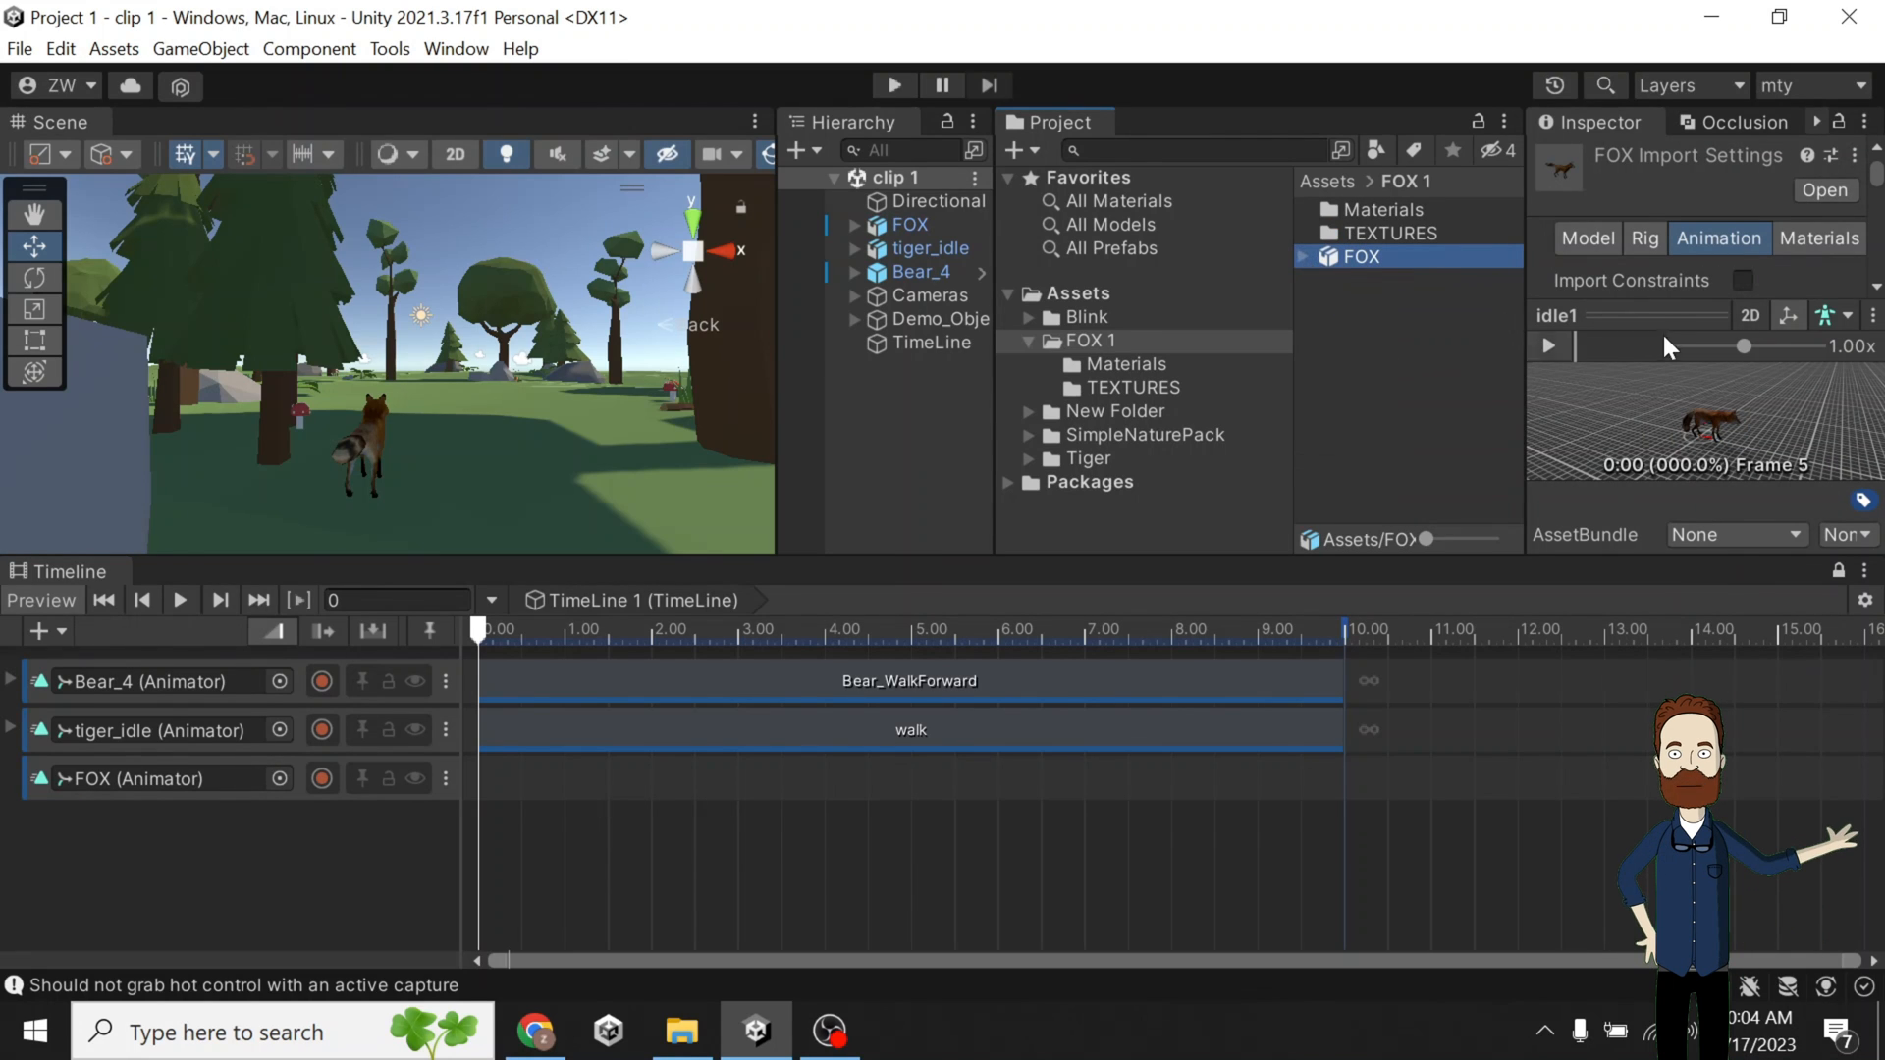
{"action": "left_click", "coordinate": [1669, 424]}
{"action": "left_click_drag", "start_coordinate": [1668, 424], "coordinate": [1679, 533]}
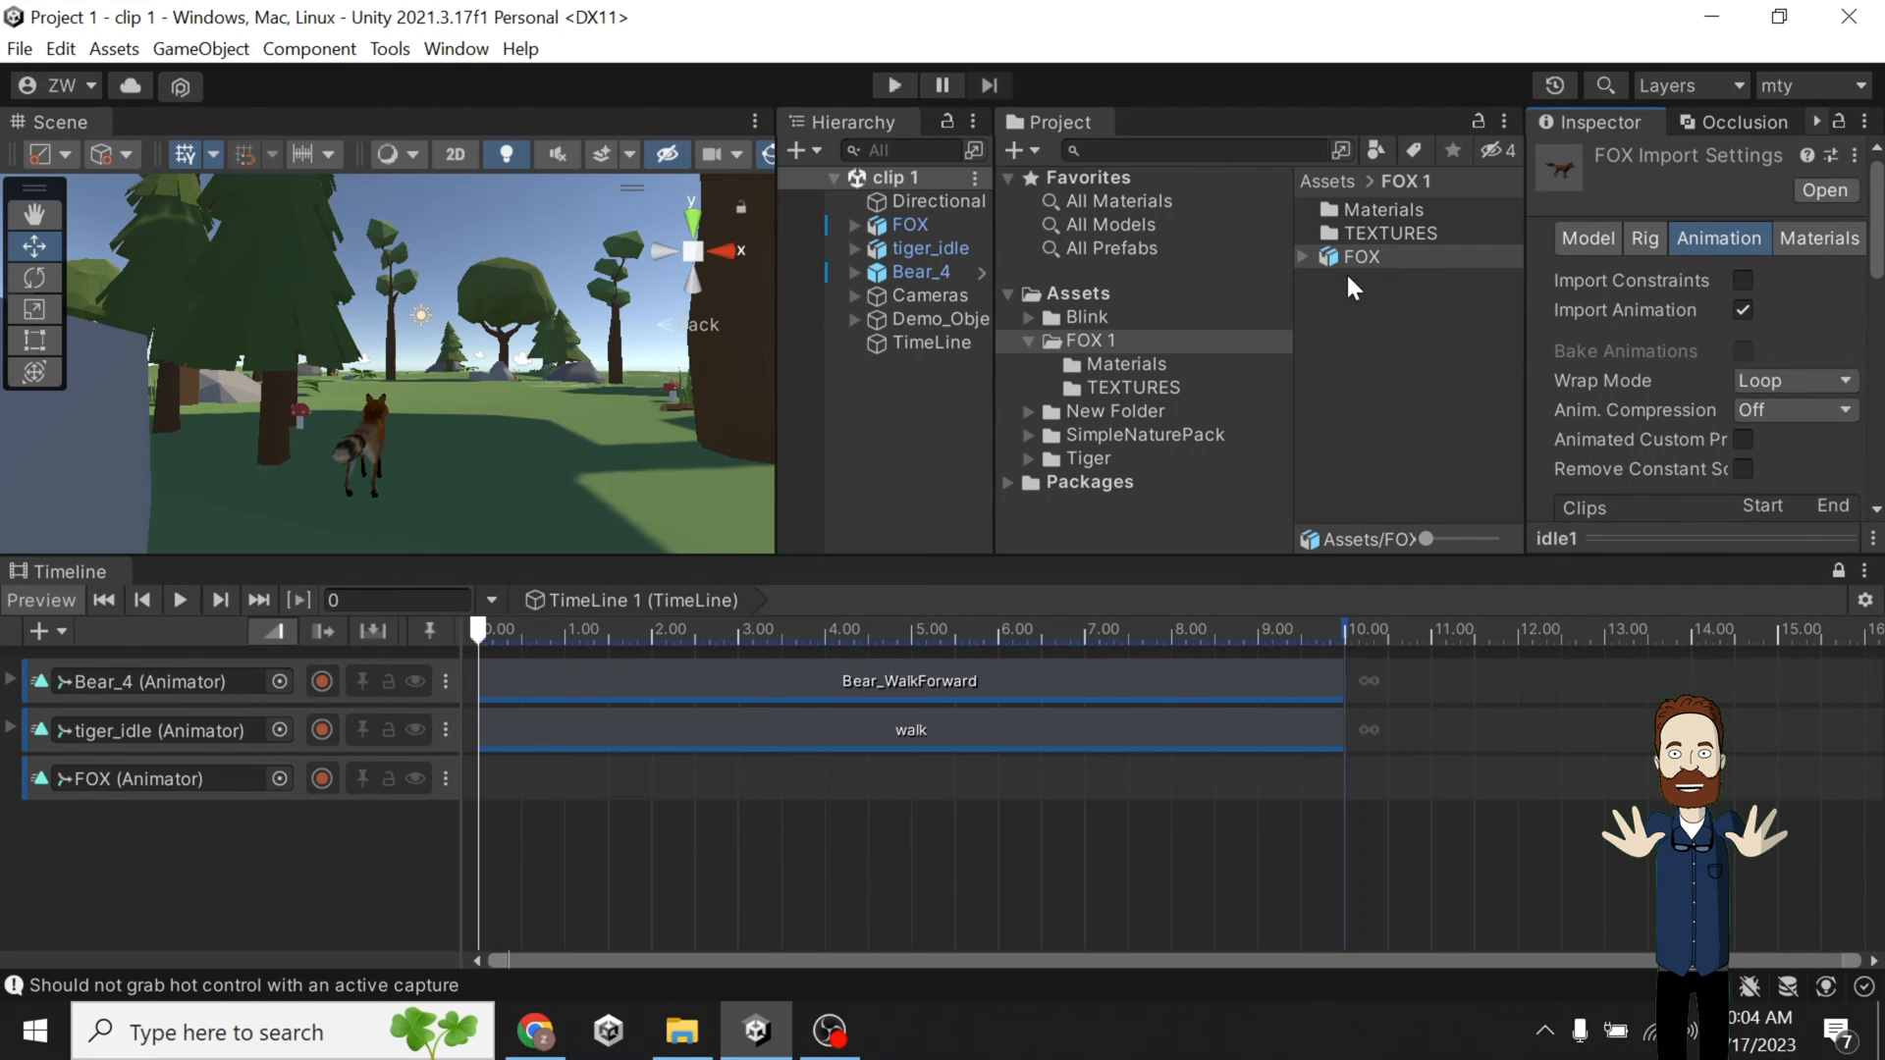
{"action": "left_click", "coordinate": [1636, 242]}
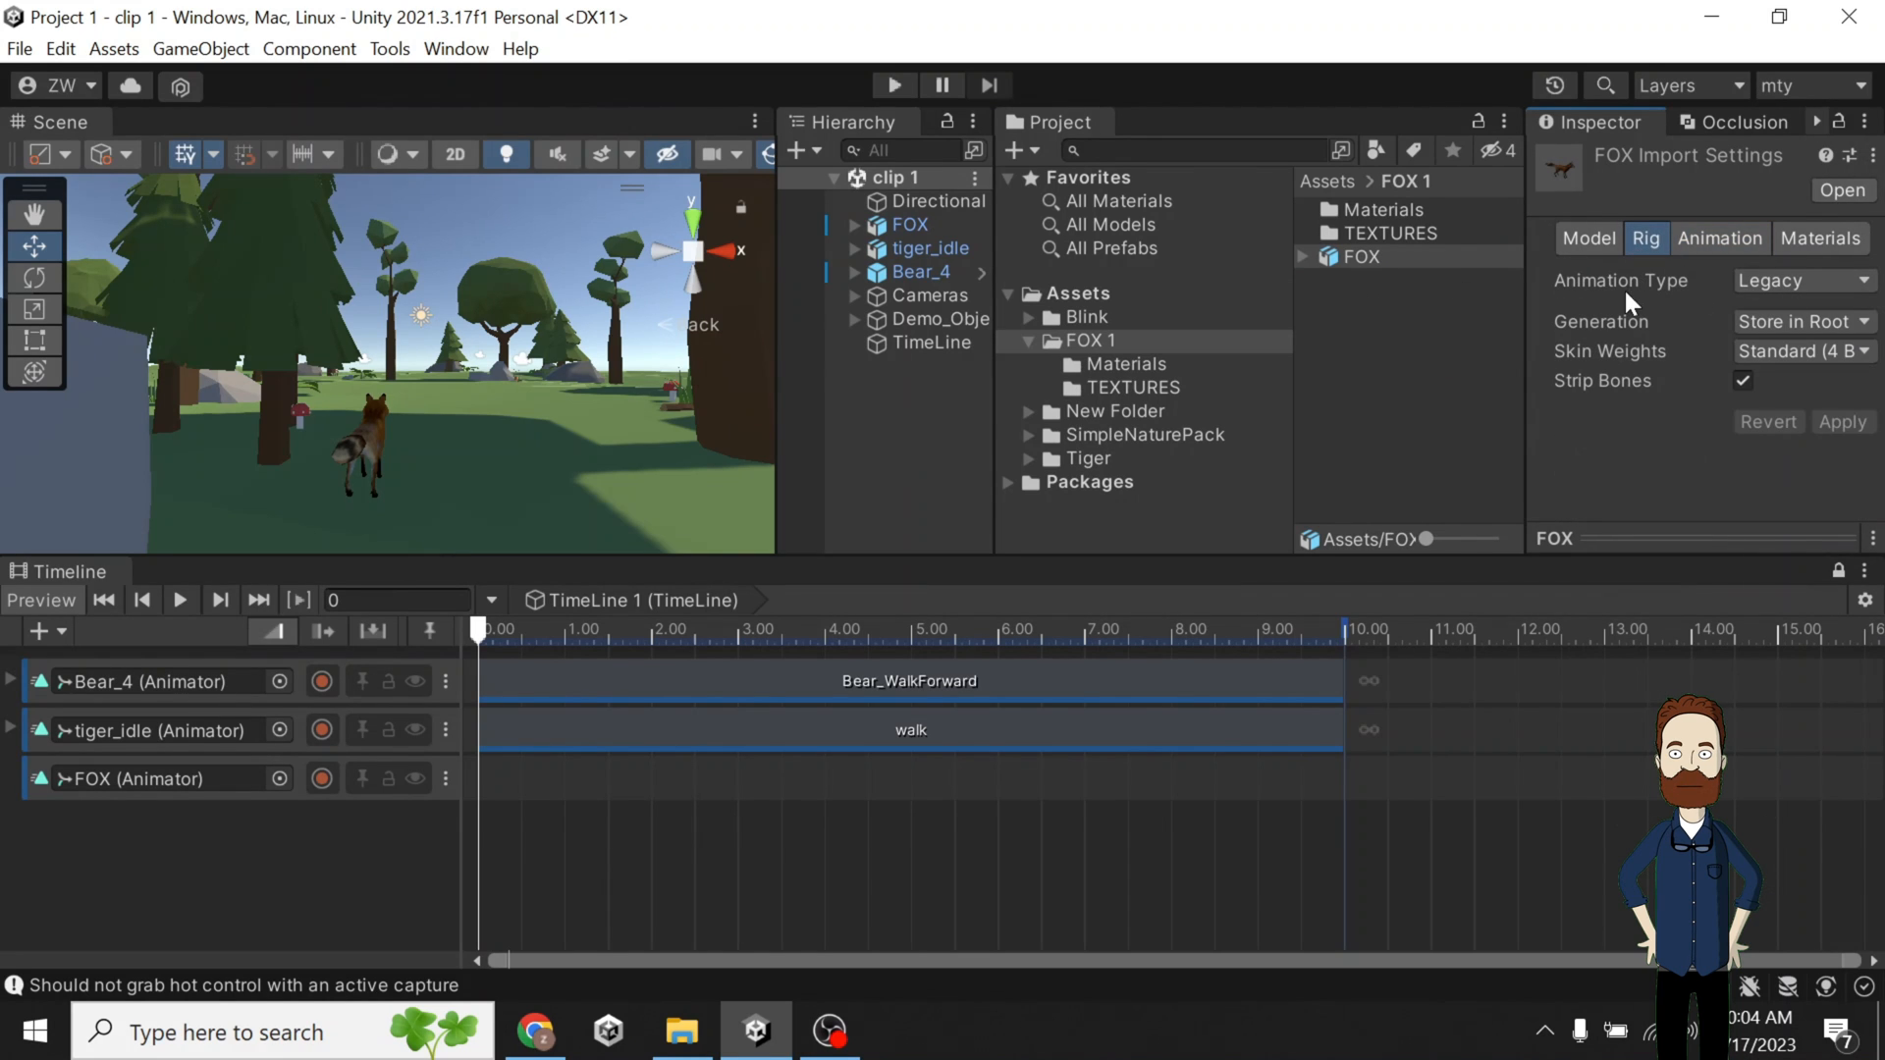
{"action": "left_click", "coordinate": [1735, 285]}
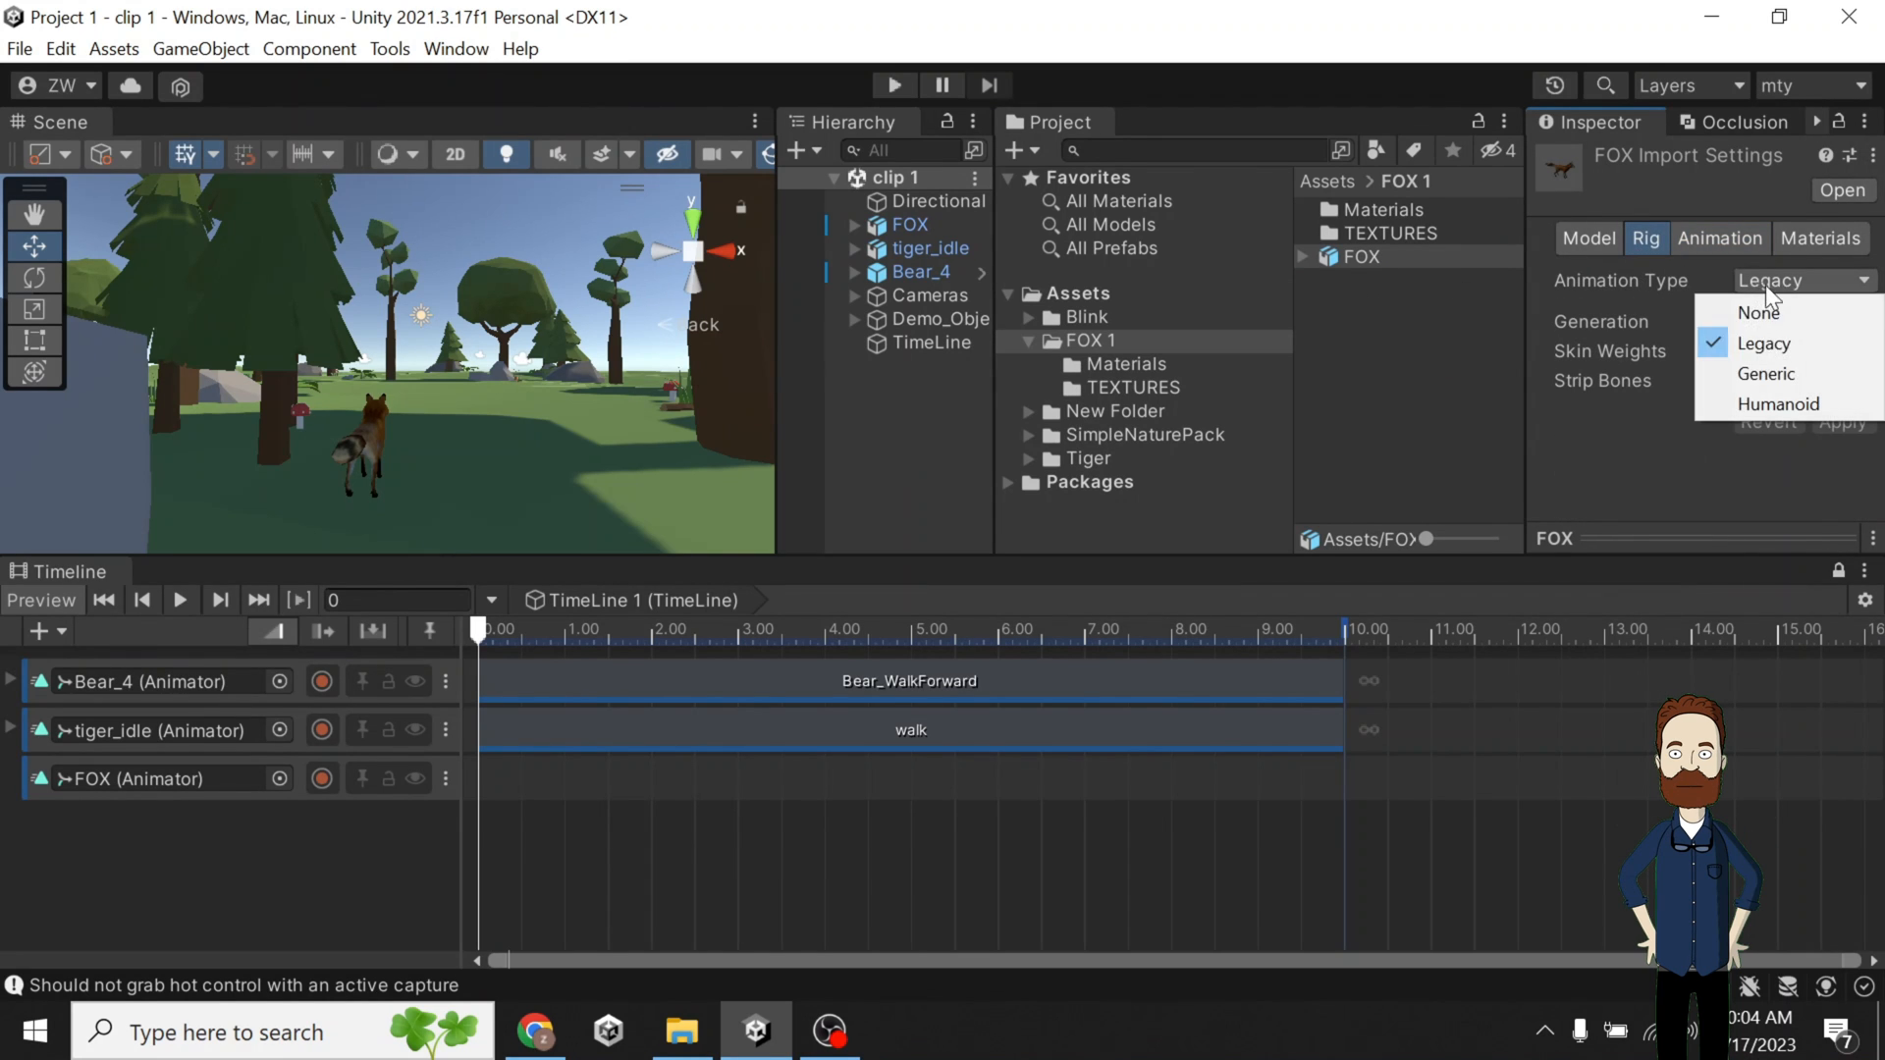
{"action": "left_click", "coordinate": [1777, 373]}
{"action": "left_click", "coordinate": [1862, 424]}
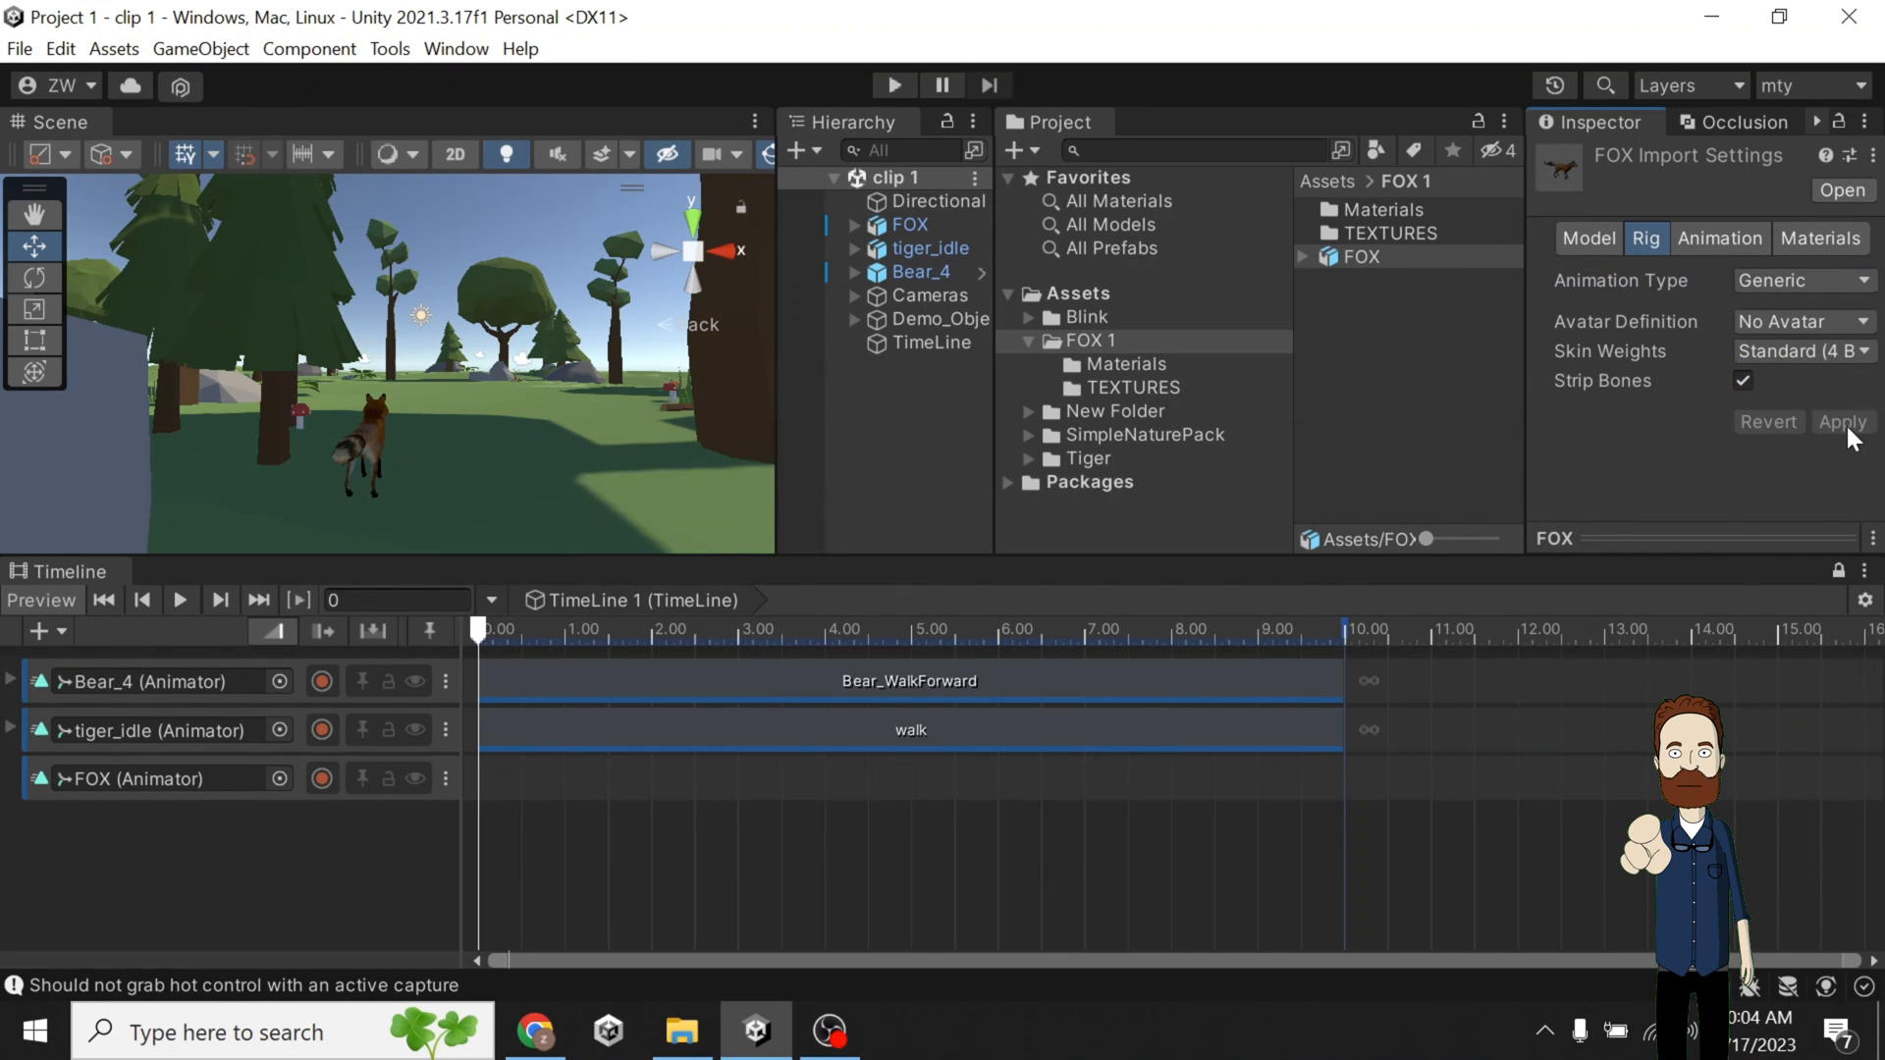
Place the idle2 clip on the FOX track with a duration of 10 seconds.
{"action": "left_click", "coordinate": [1303, 258]}
{"action": "scroll", "coordinate": [1410, 421], "scroll_direction": "down", "scroll_amount": 1}
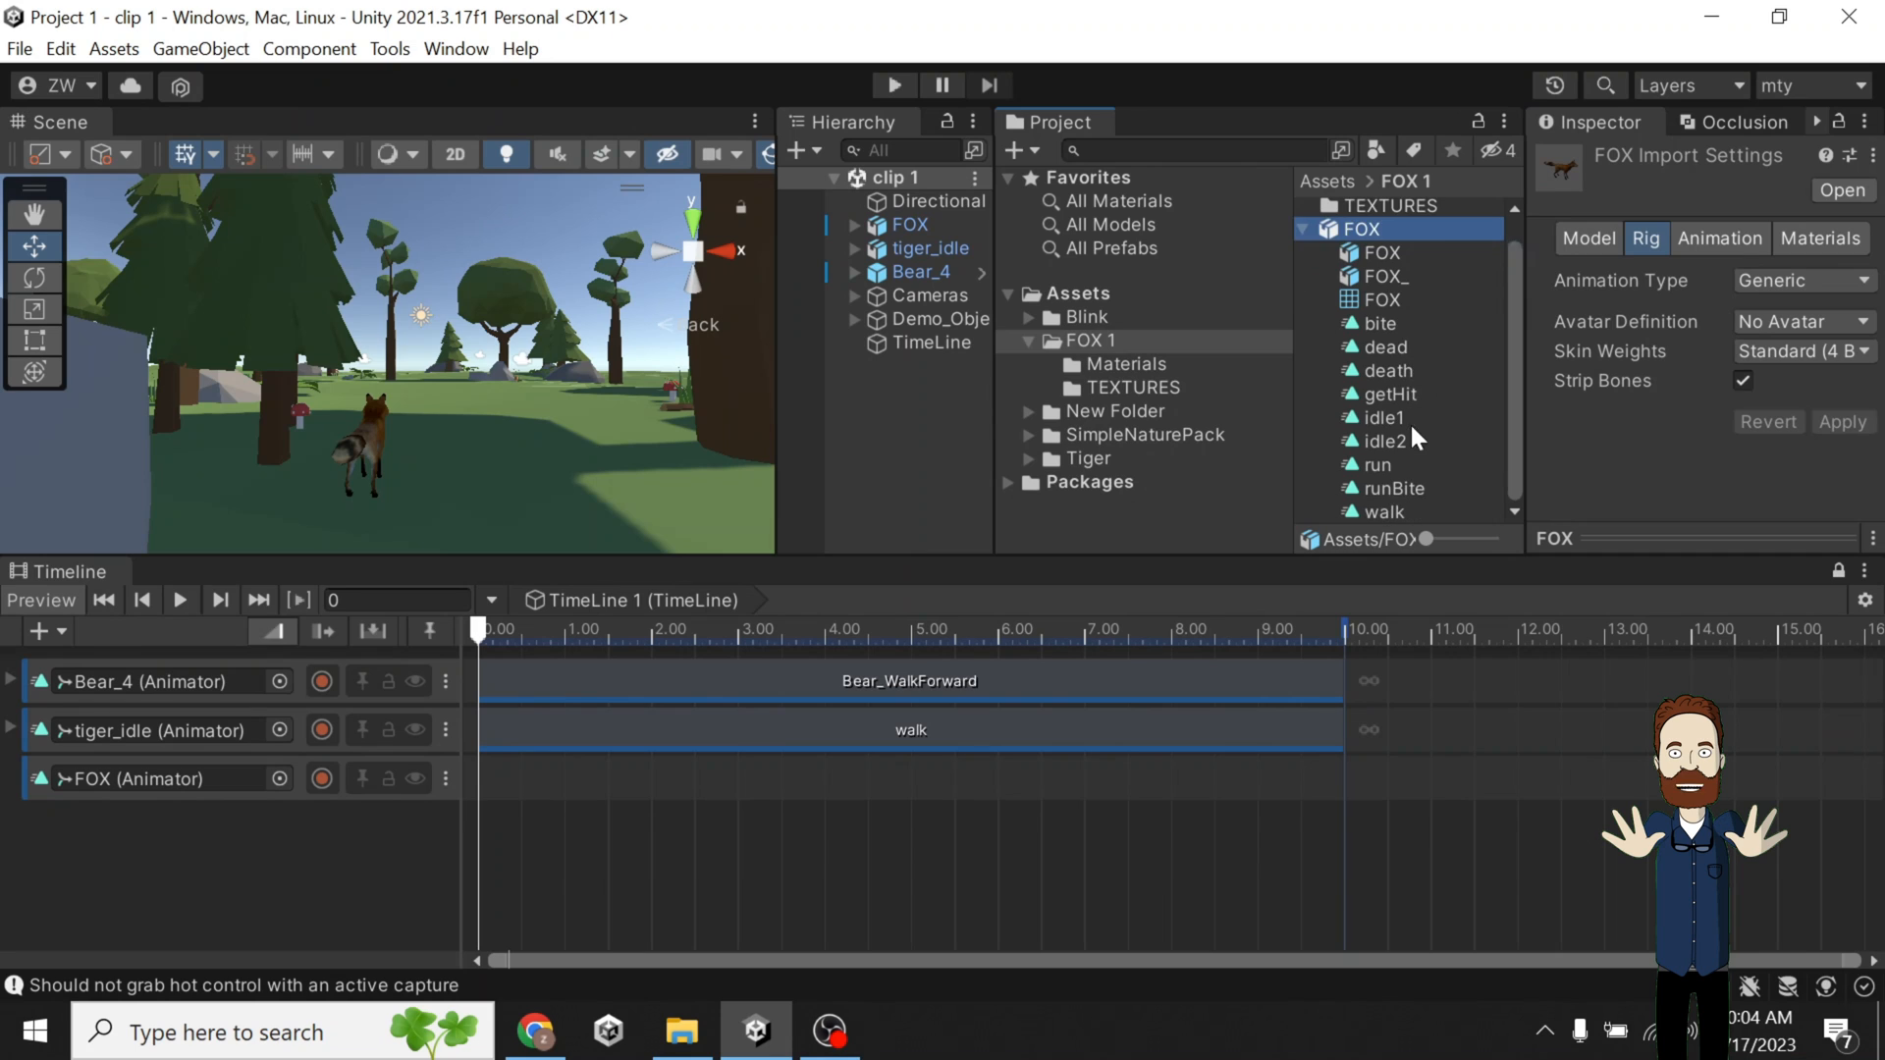
{"action": "left_click_drag", "start_coordinate": [1380, 439], "coordinate": [1342, 779]}
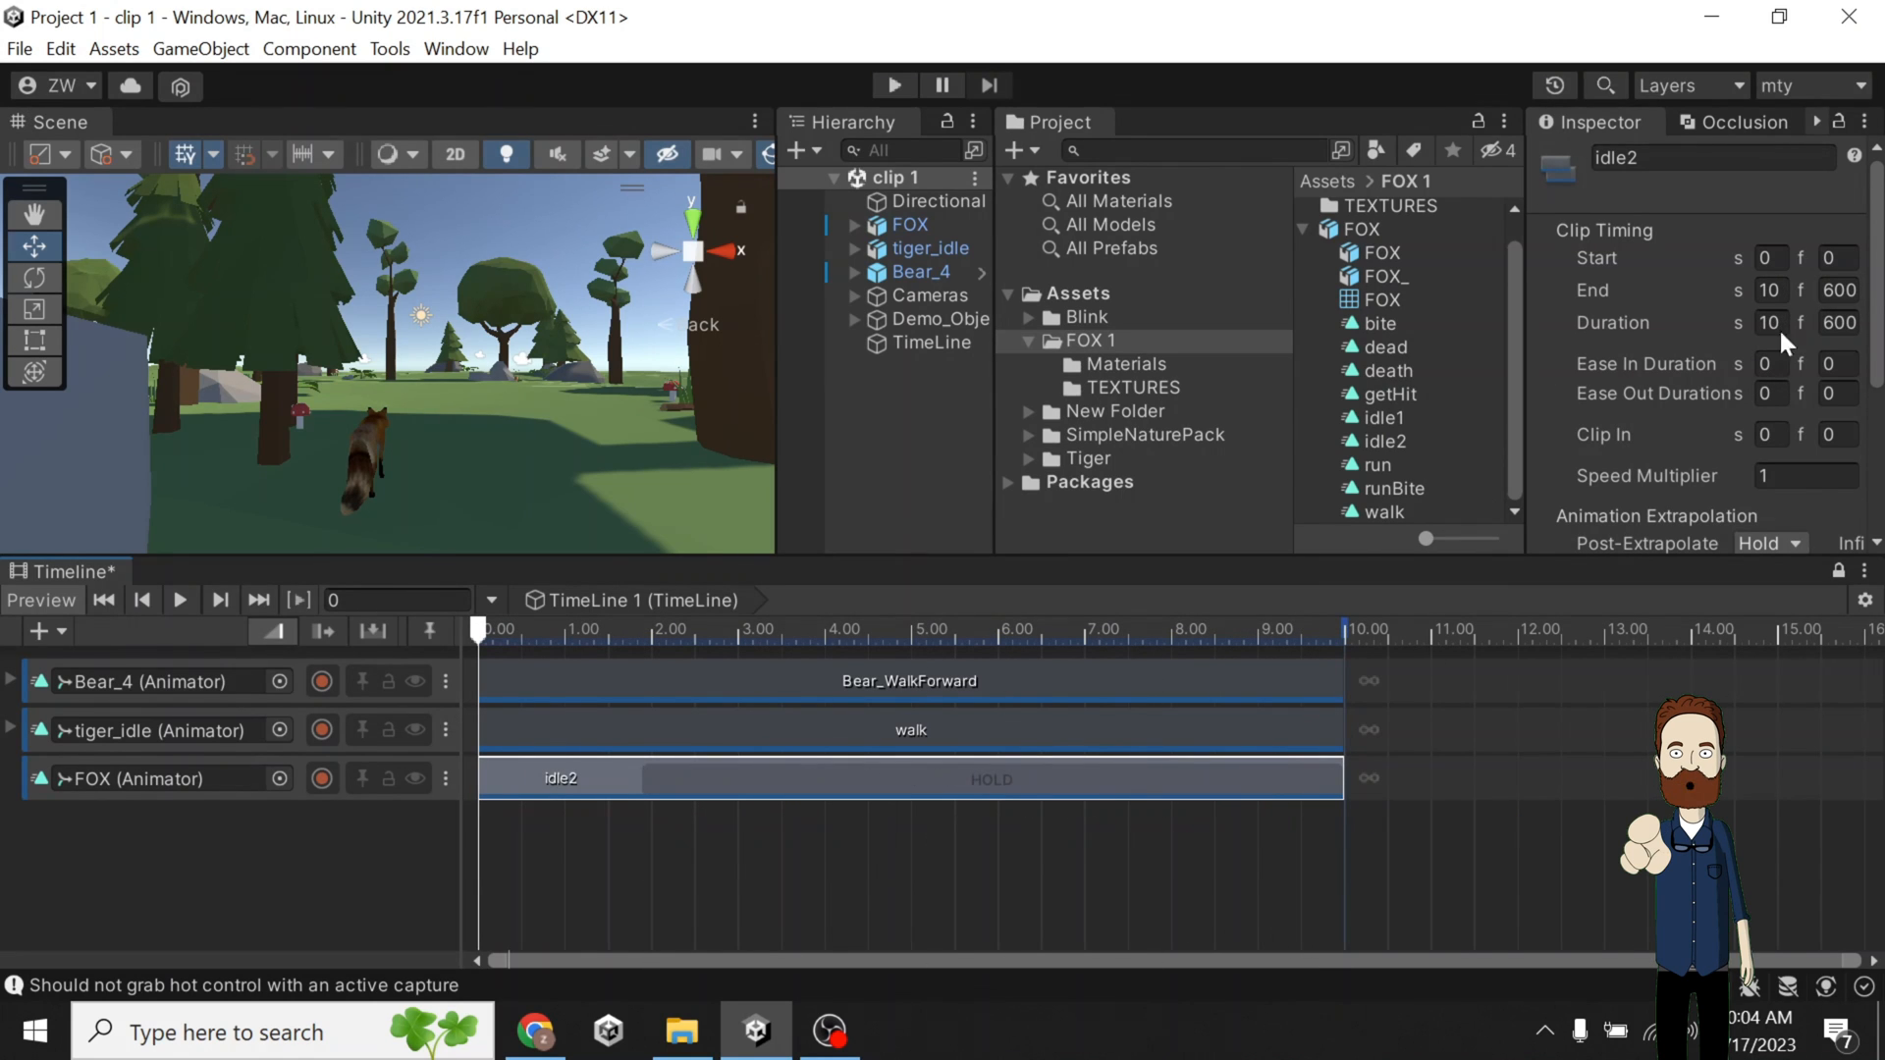
Set the idle2 clip's Loop to On and play the timeline to check the fox's motion.
{"action": "scroll", "coordinate": [1764, 359], "scroll_direction": "down", "scroll_amount": 3}
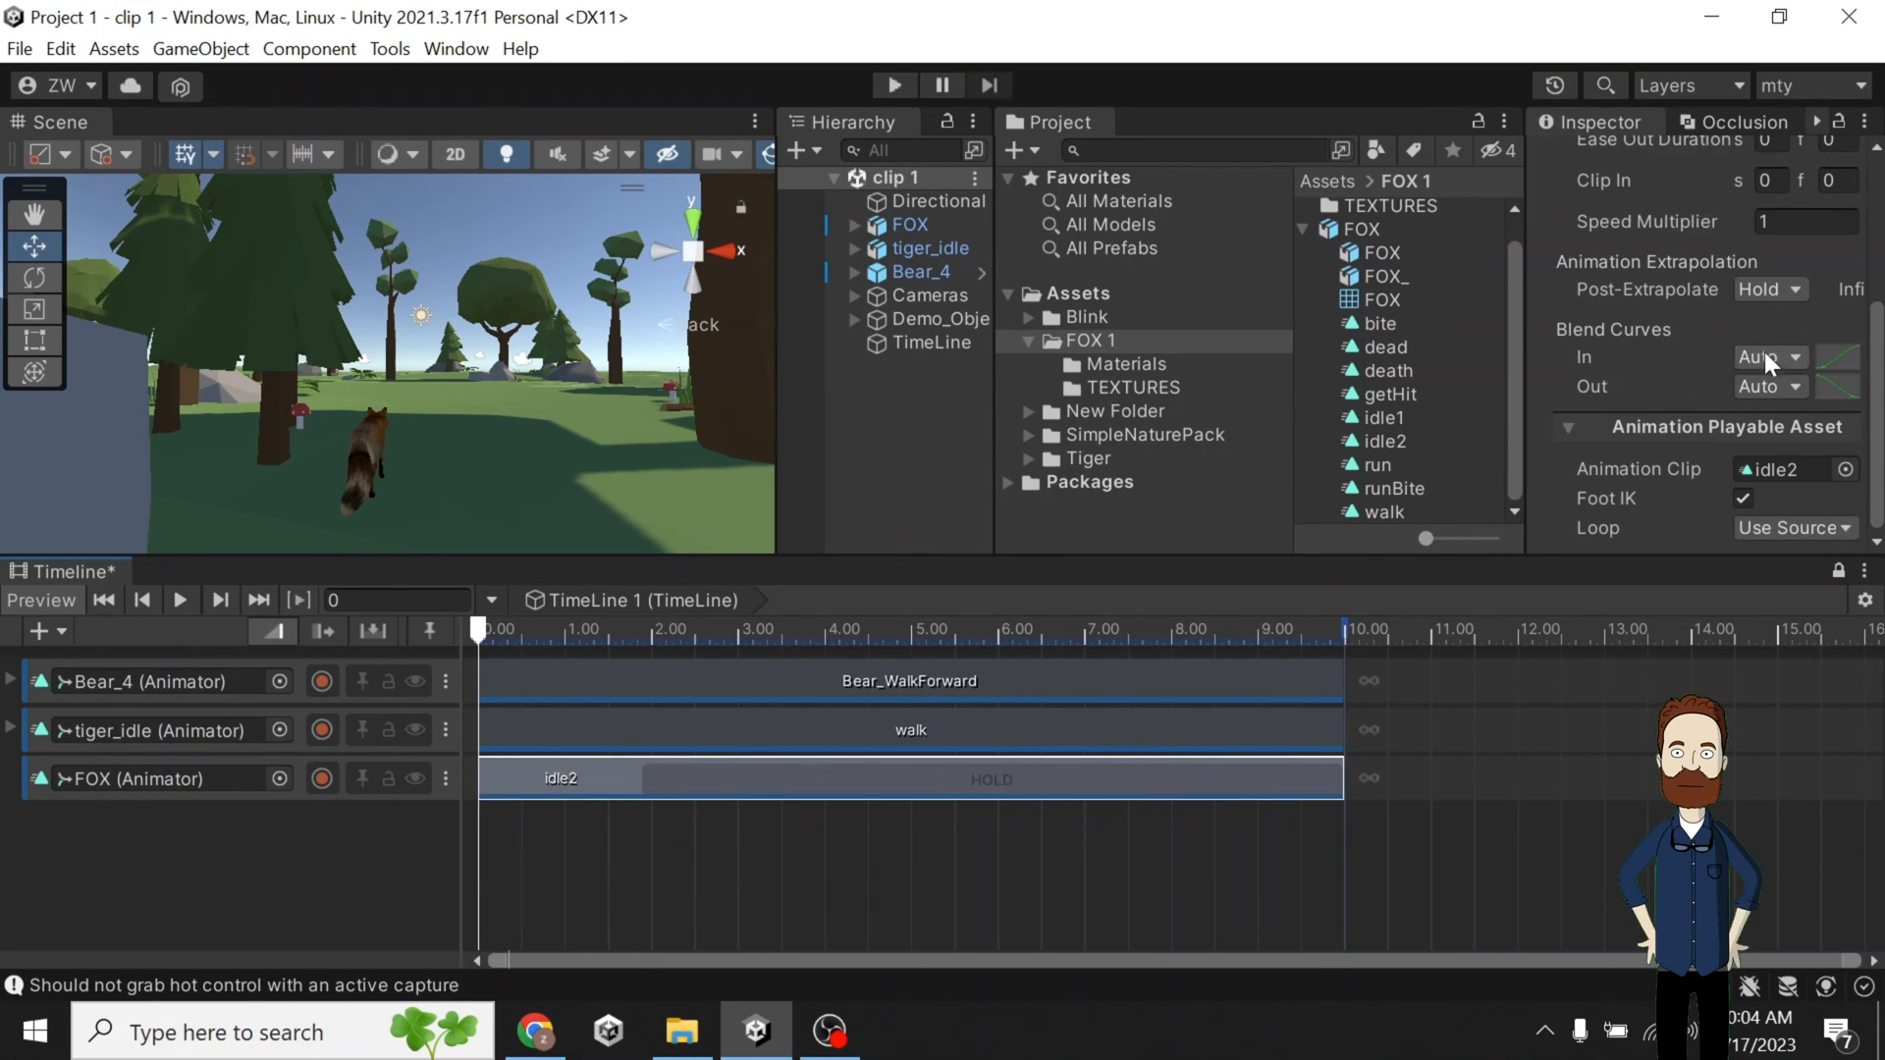
{"action": "left_click", "coordinate": [1752, 528]}
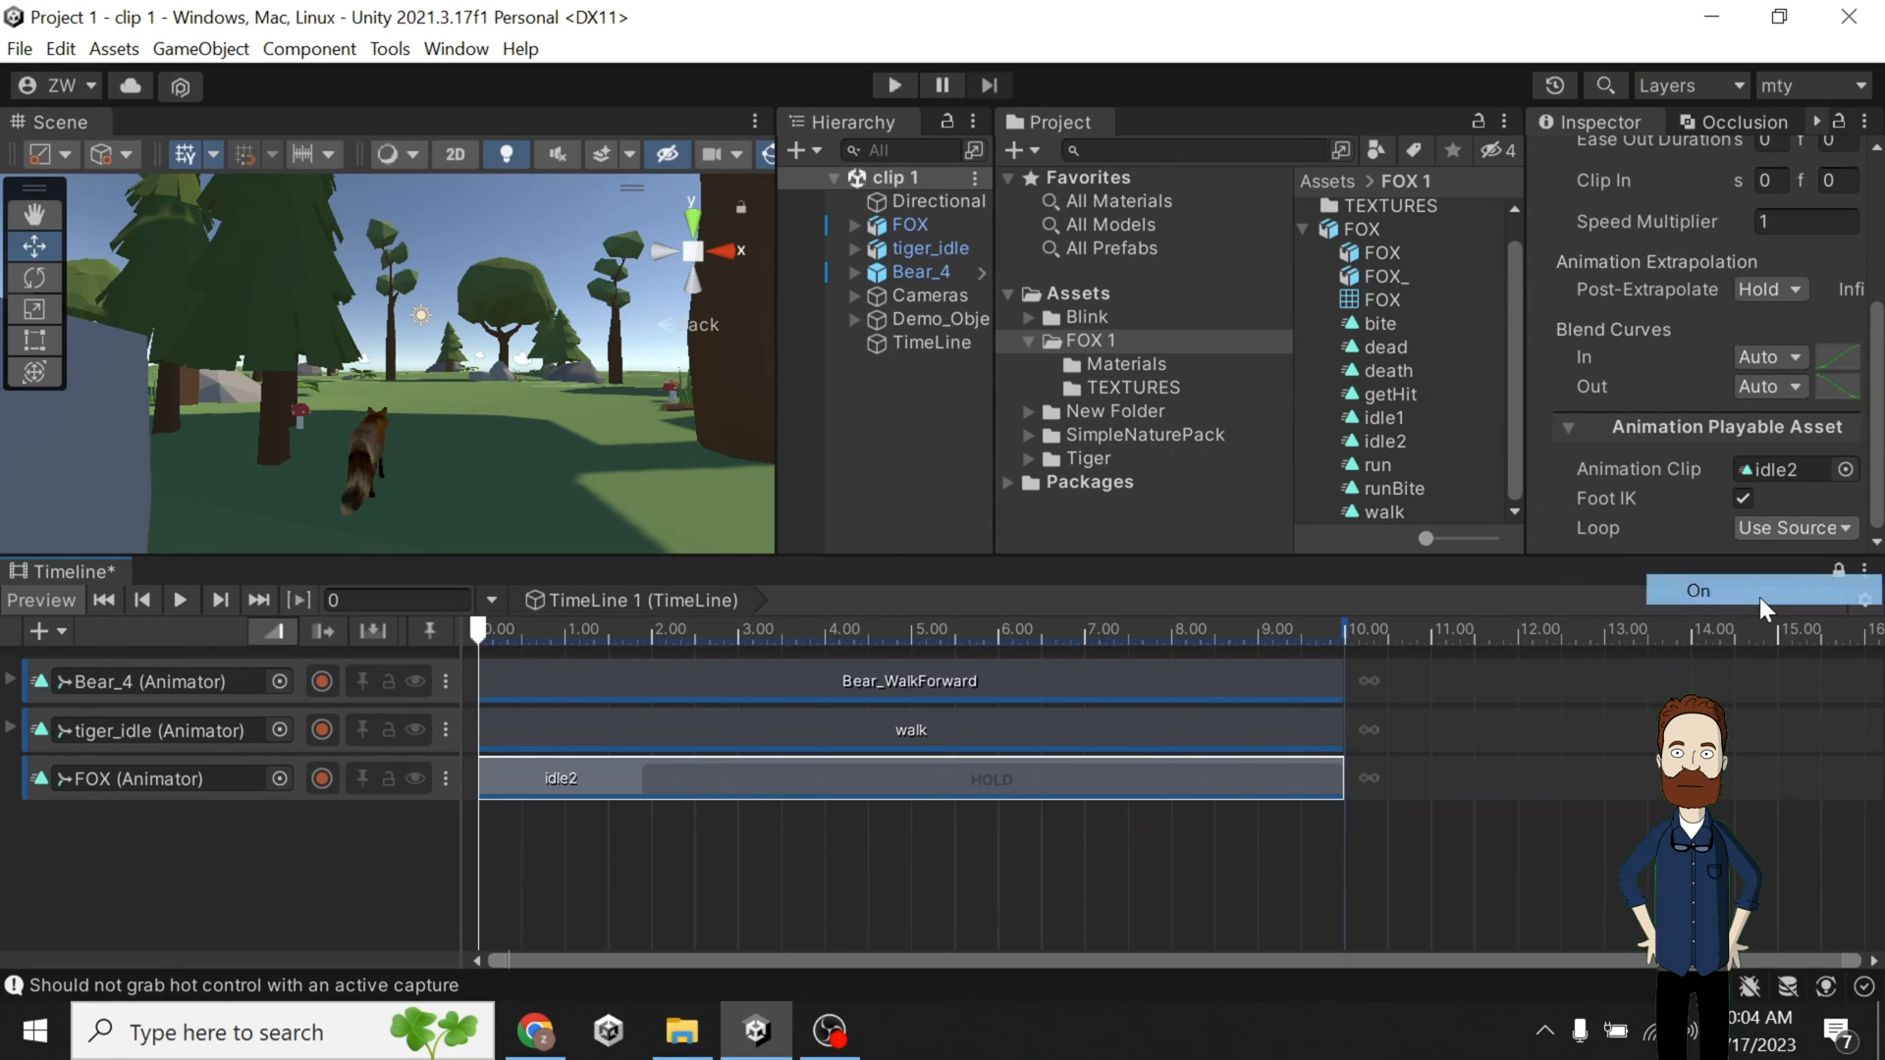
{"action": "left_click", "coordinate": [1759, 597]}
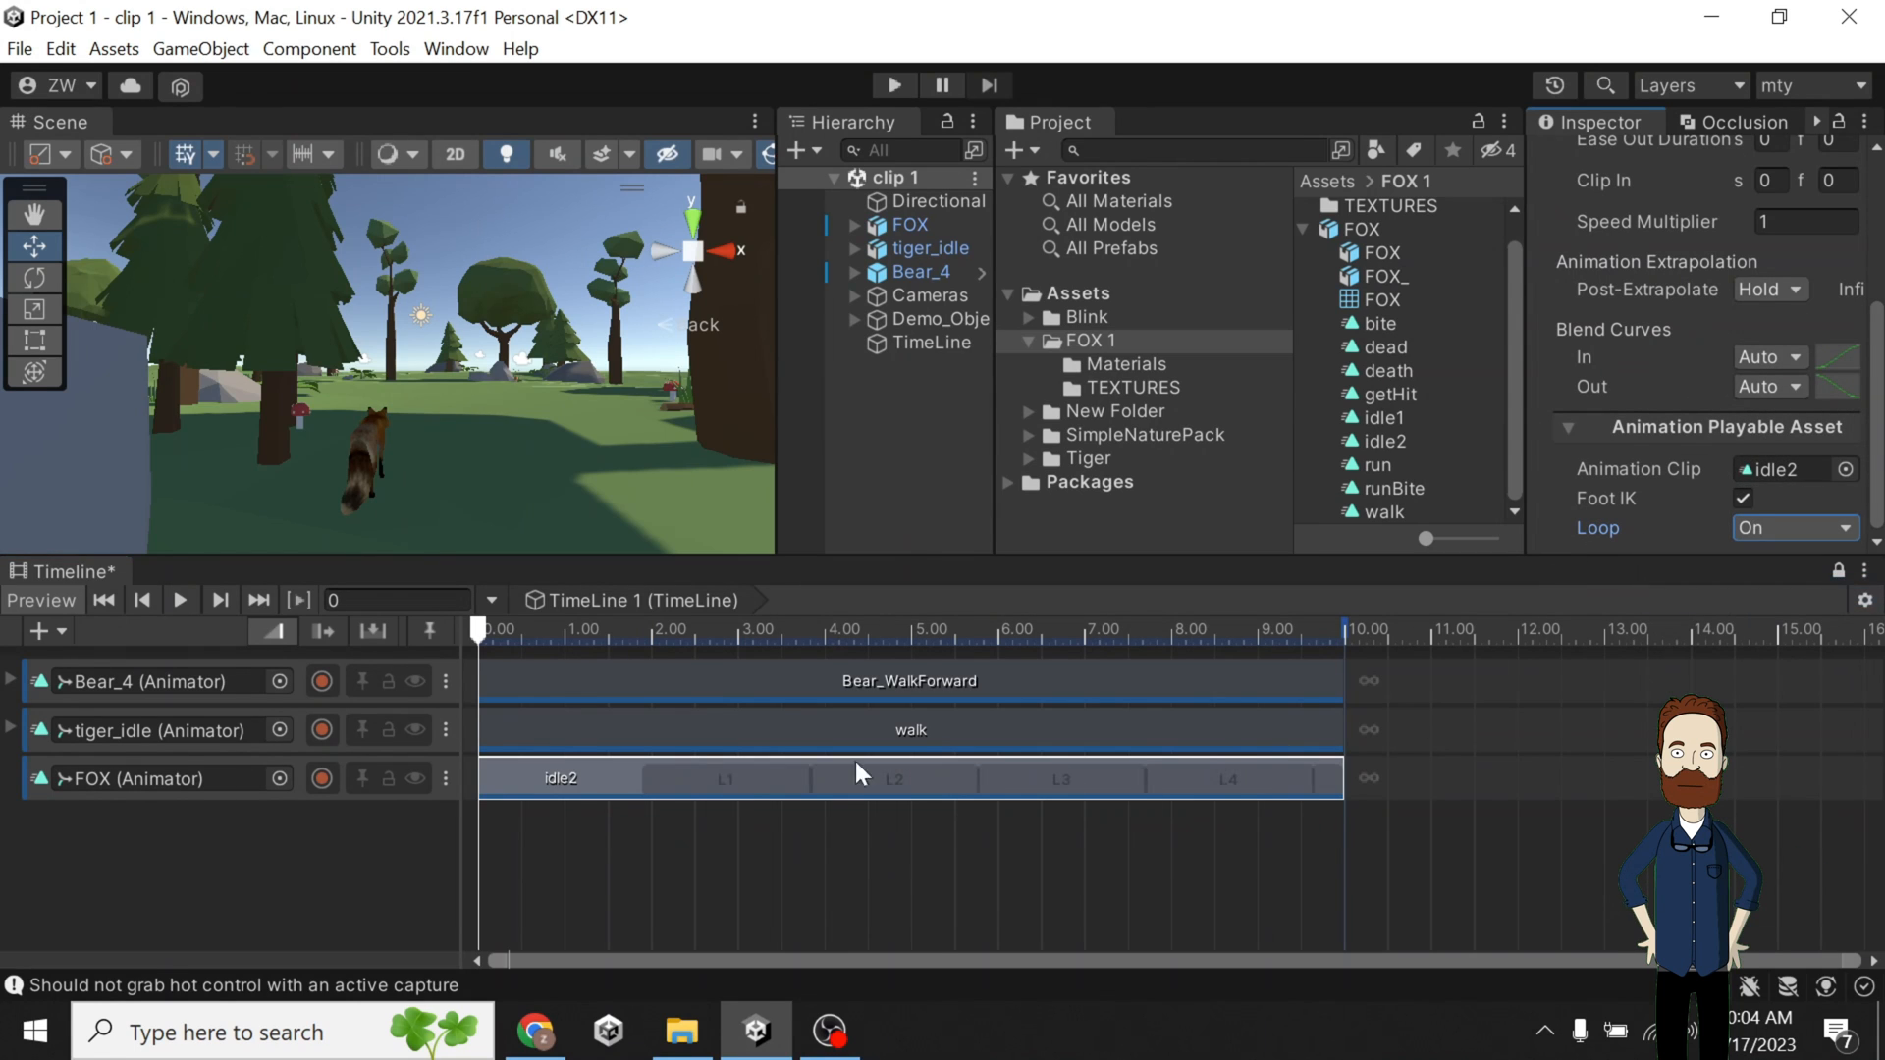
{"action": "left_click", "coordinate": [177, 603]}
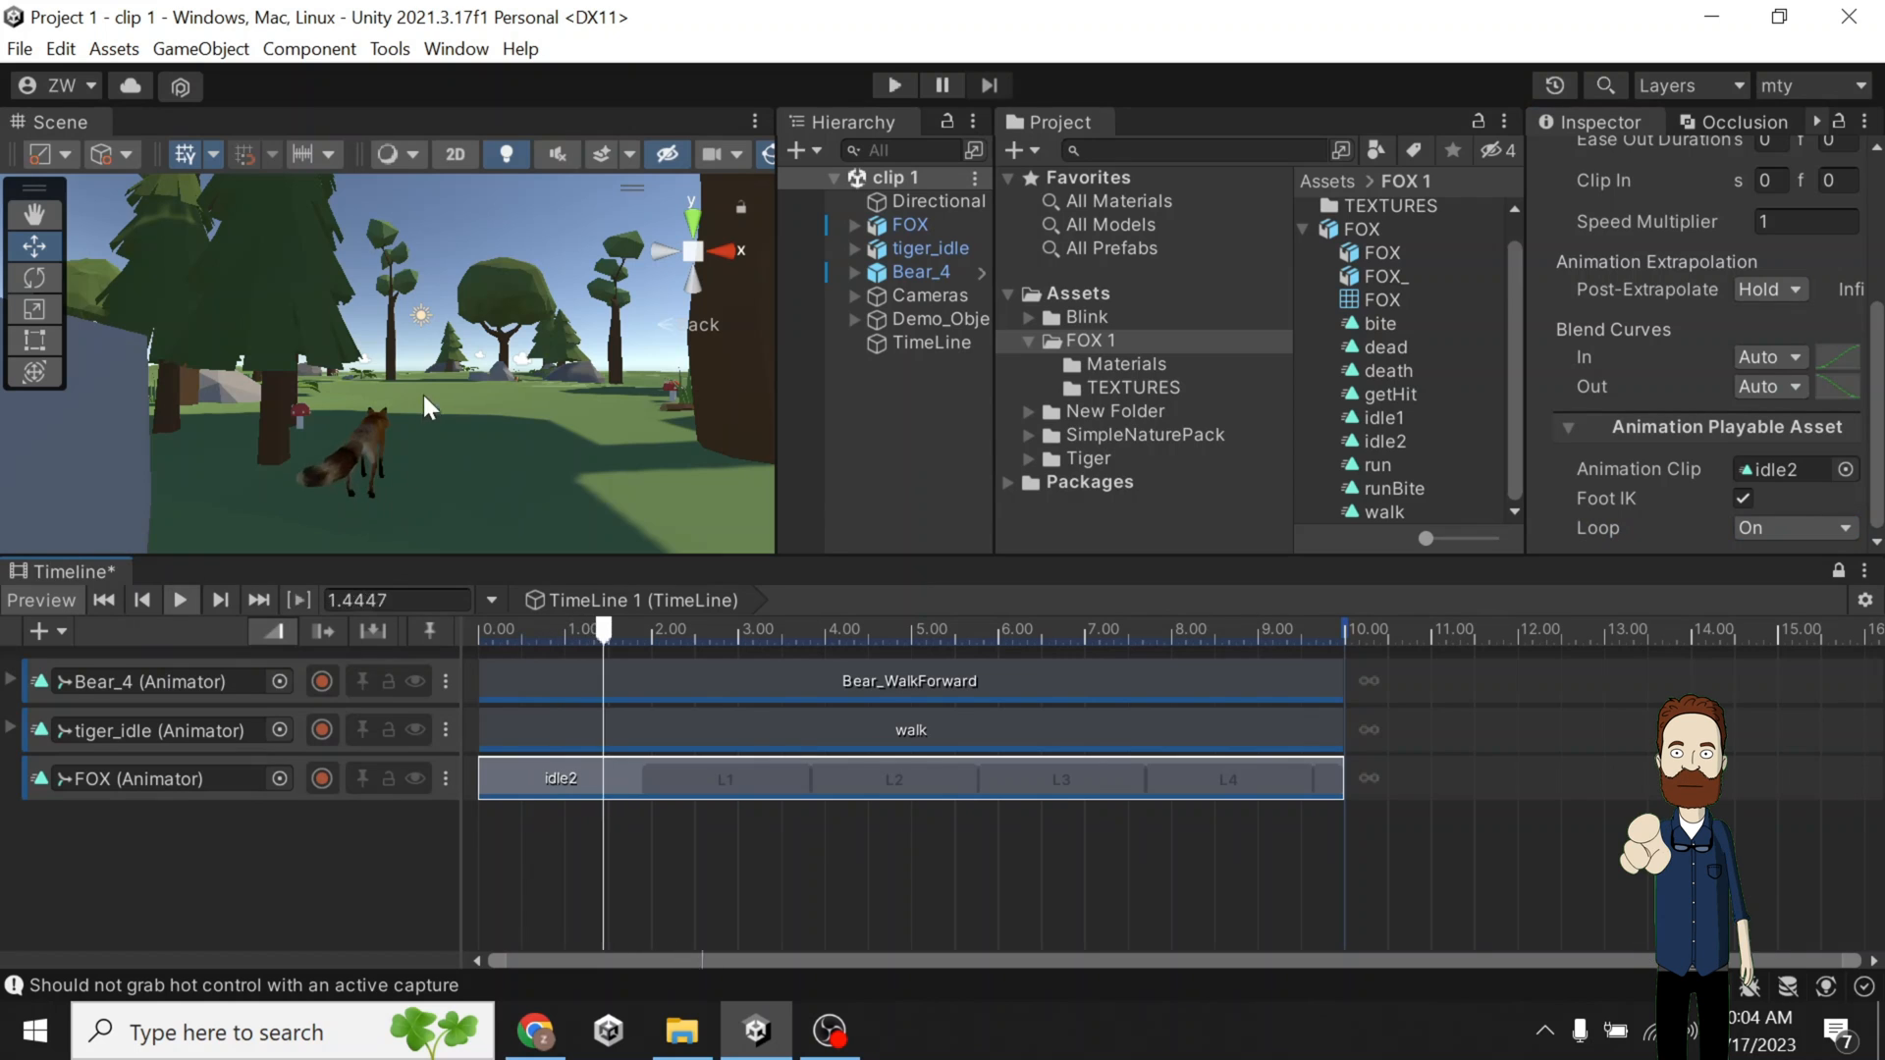
{"action": "left_click_drag", "start_coordinate": [412, 345], "coordinate": [405, 377]}
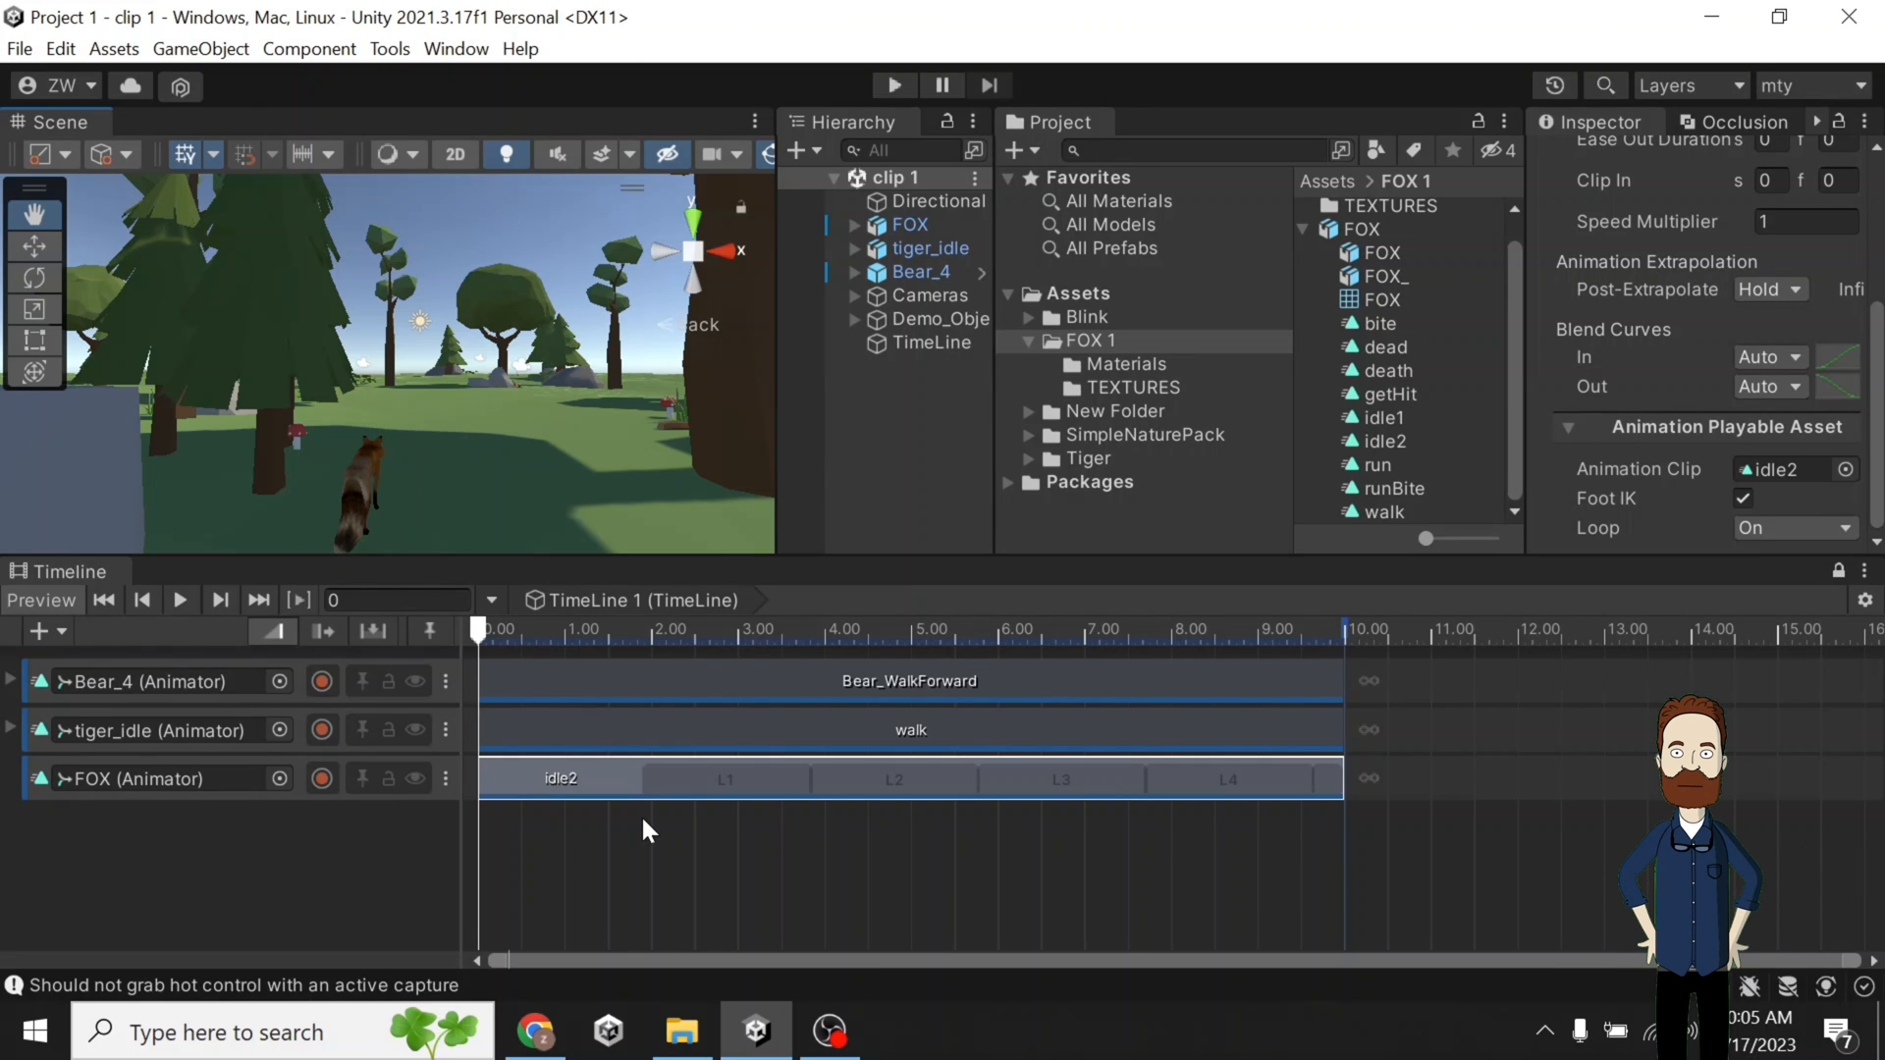
Add a Cinemachine track to the timeline.
{"action": "left_click", "coordinate": [65, 630]}
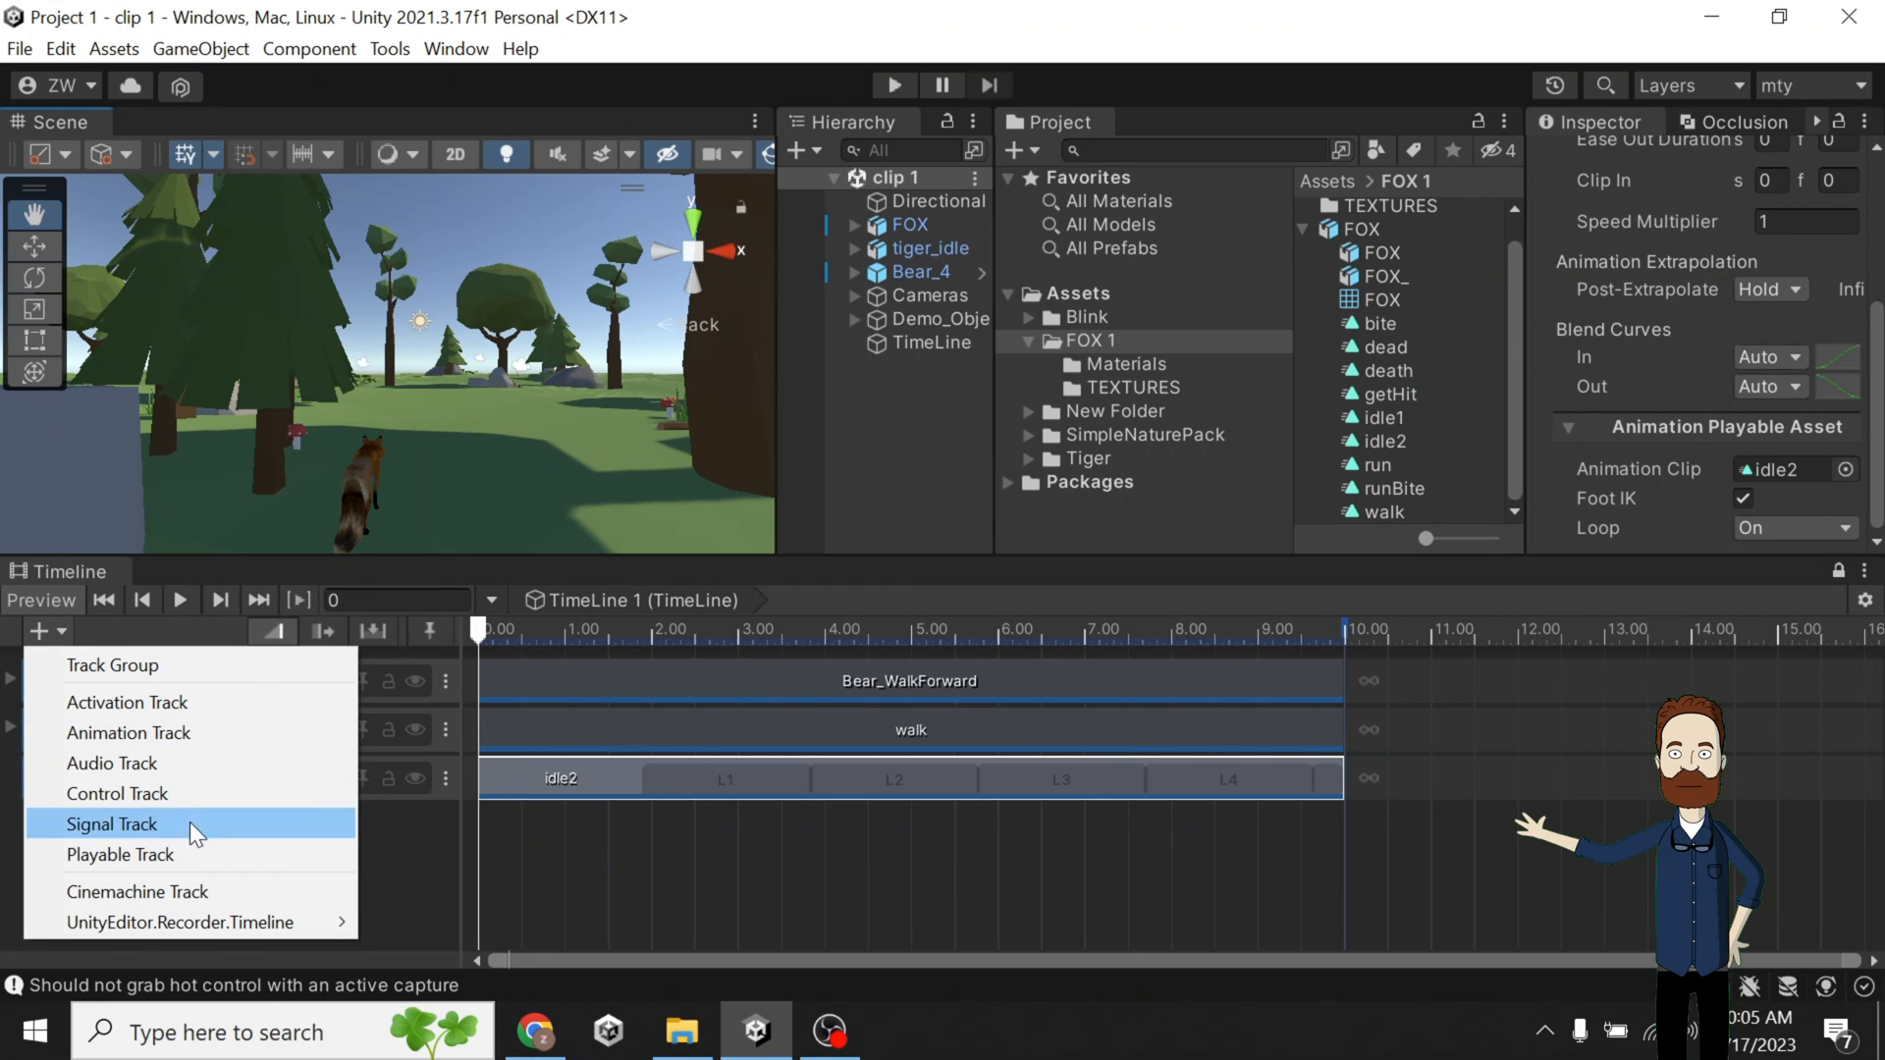
{"action": "left_click", "coordinate": [198, 897]}
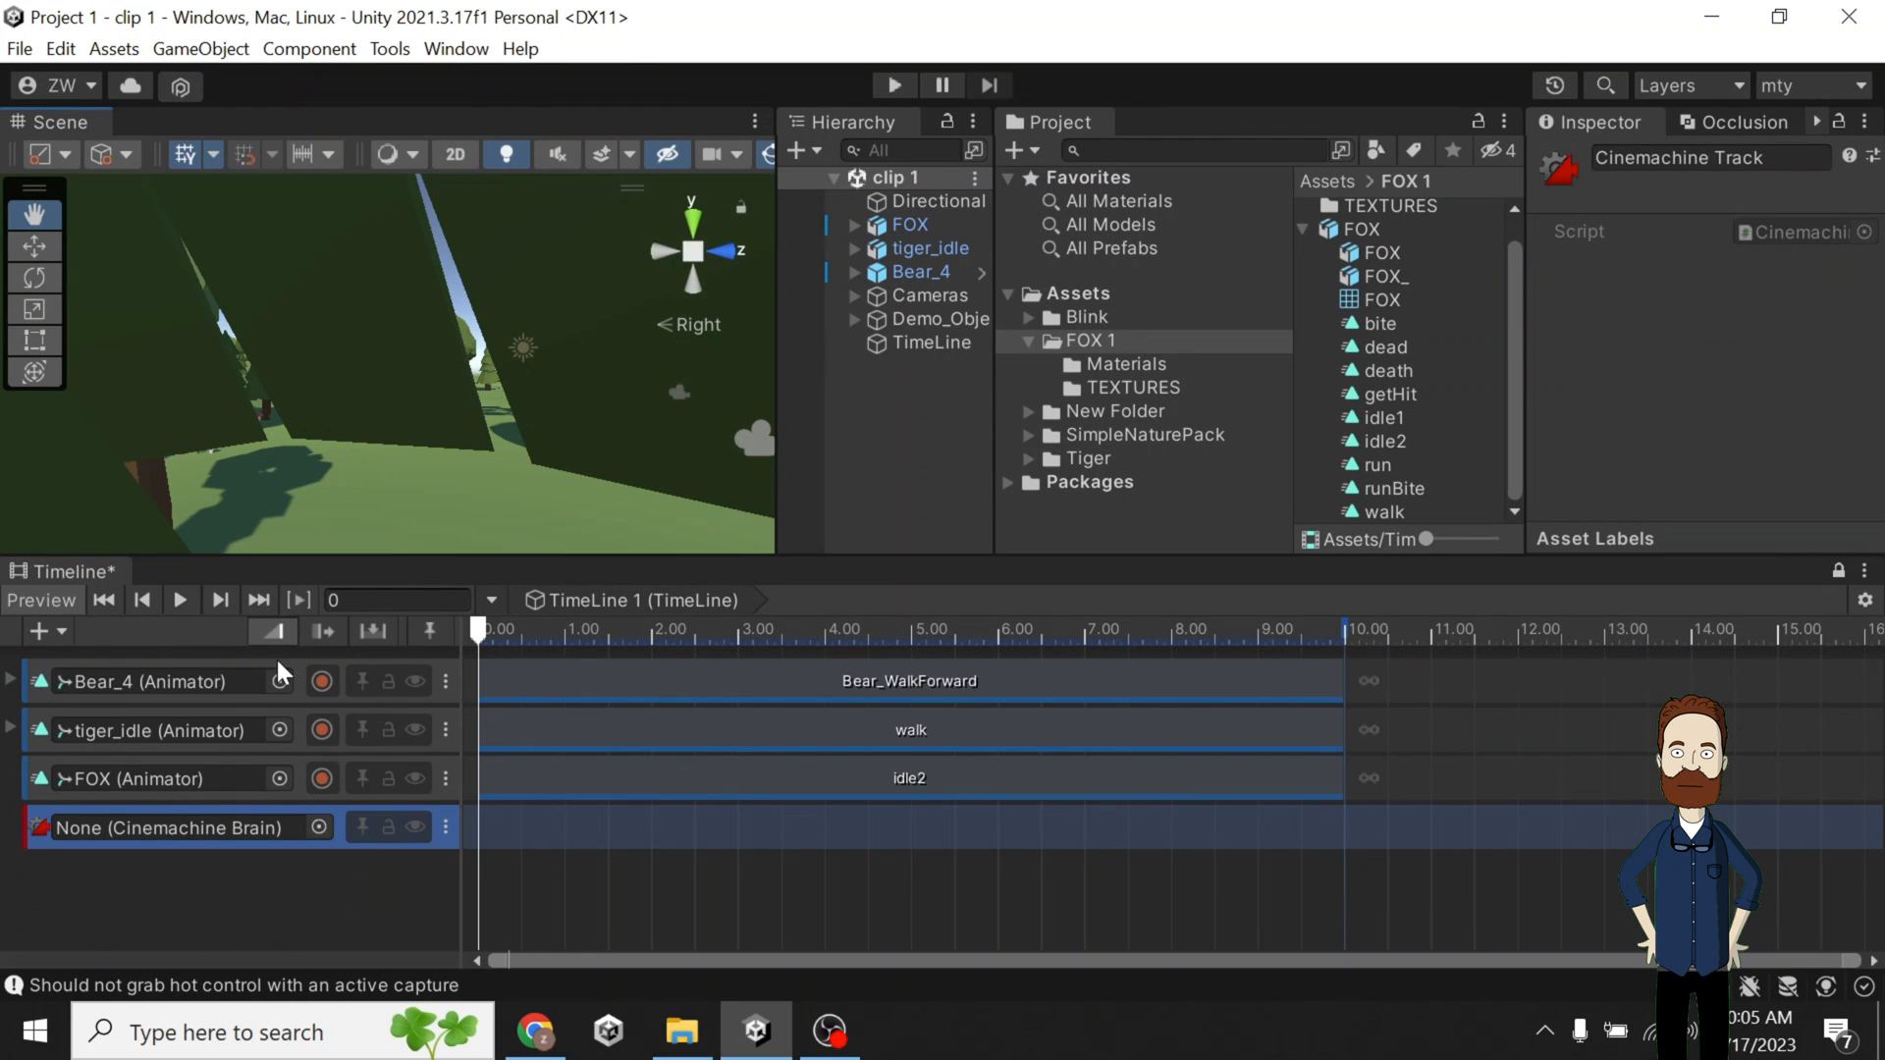
Create a Cinemachine virtual camera in the scene and name it CAm 1.
{"action": "scroll", "coordinate": [472, 413], "scroll_direction": "up", "scroll_amount": 6}
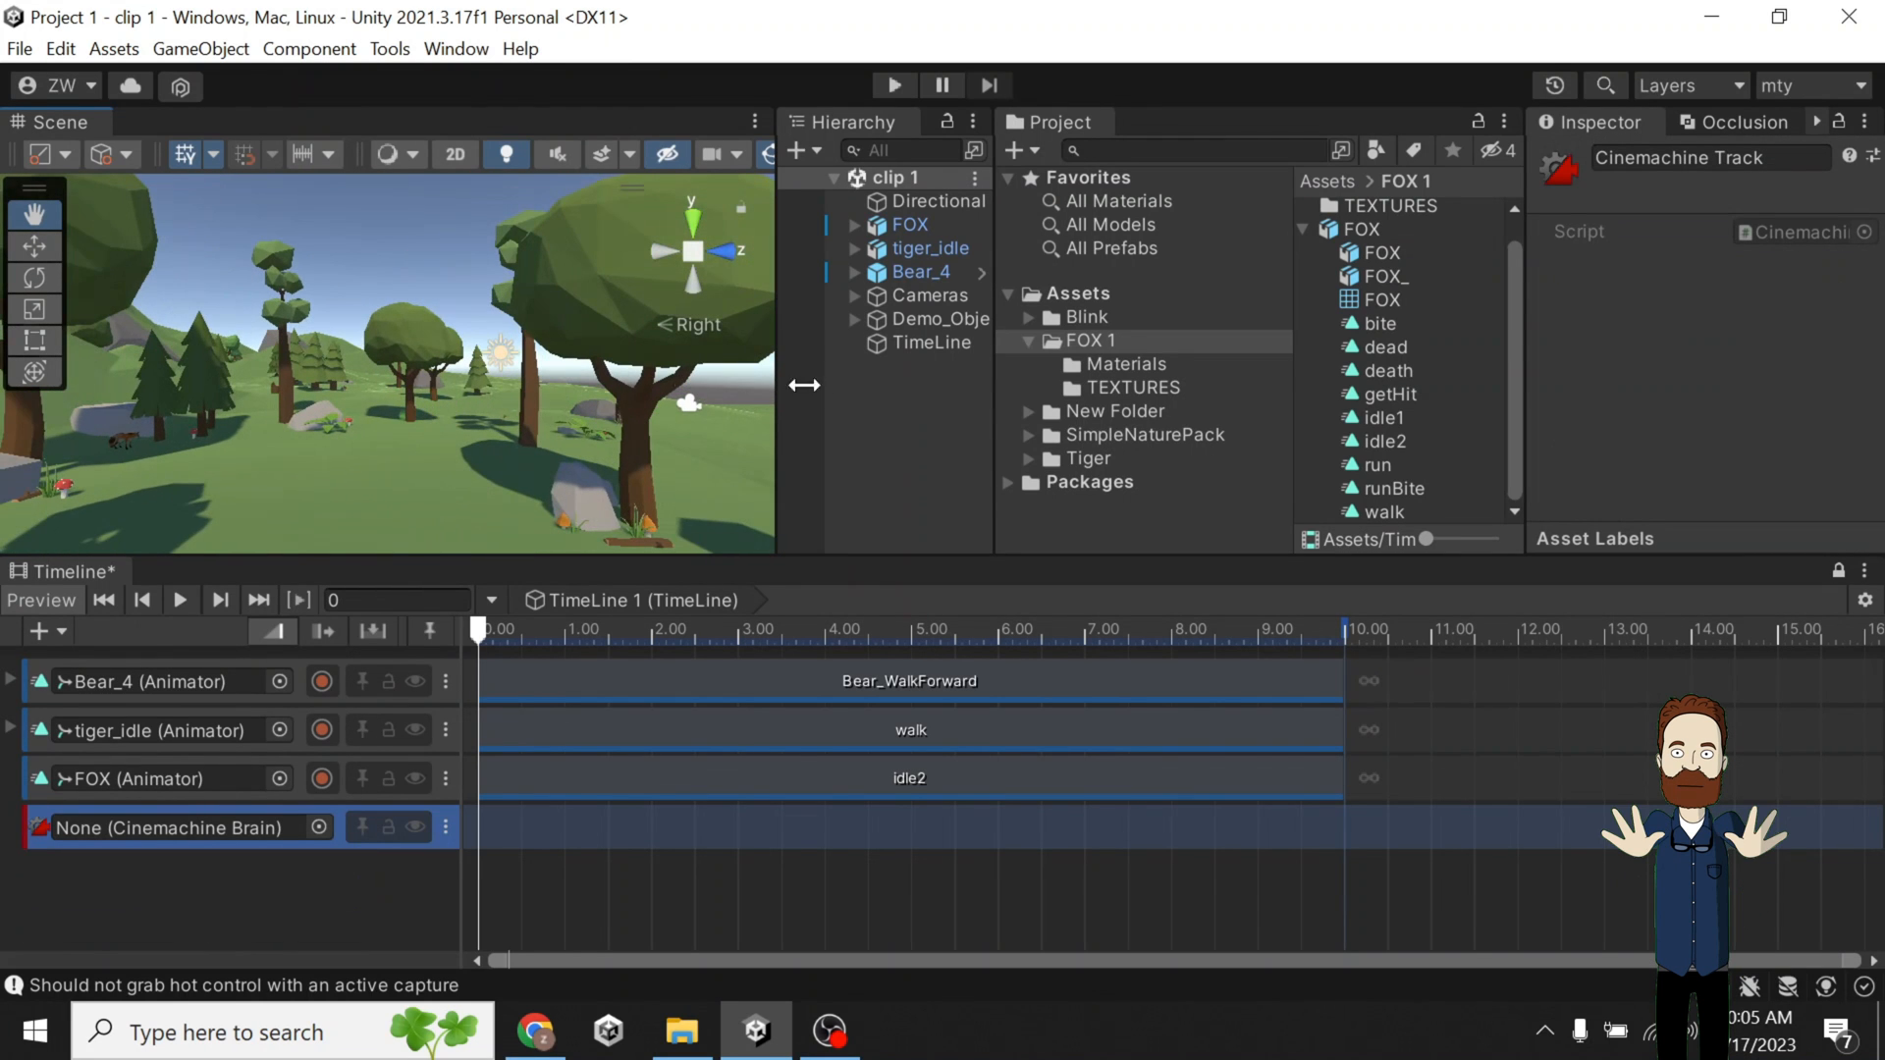
{"action": "left_click", "coordinate": [856, 386]}
{"action": "right_click", "coordinate": [868, 379]}
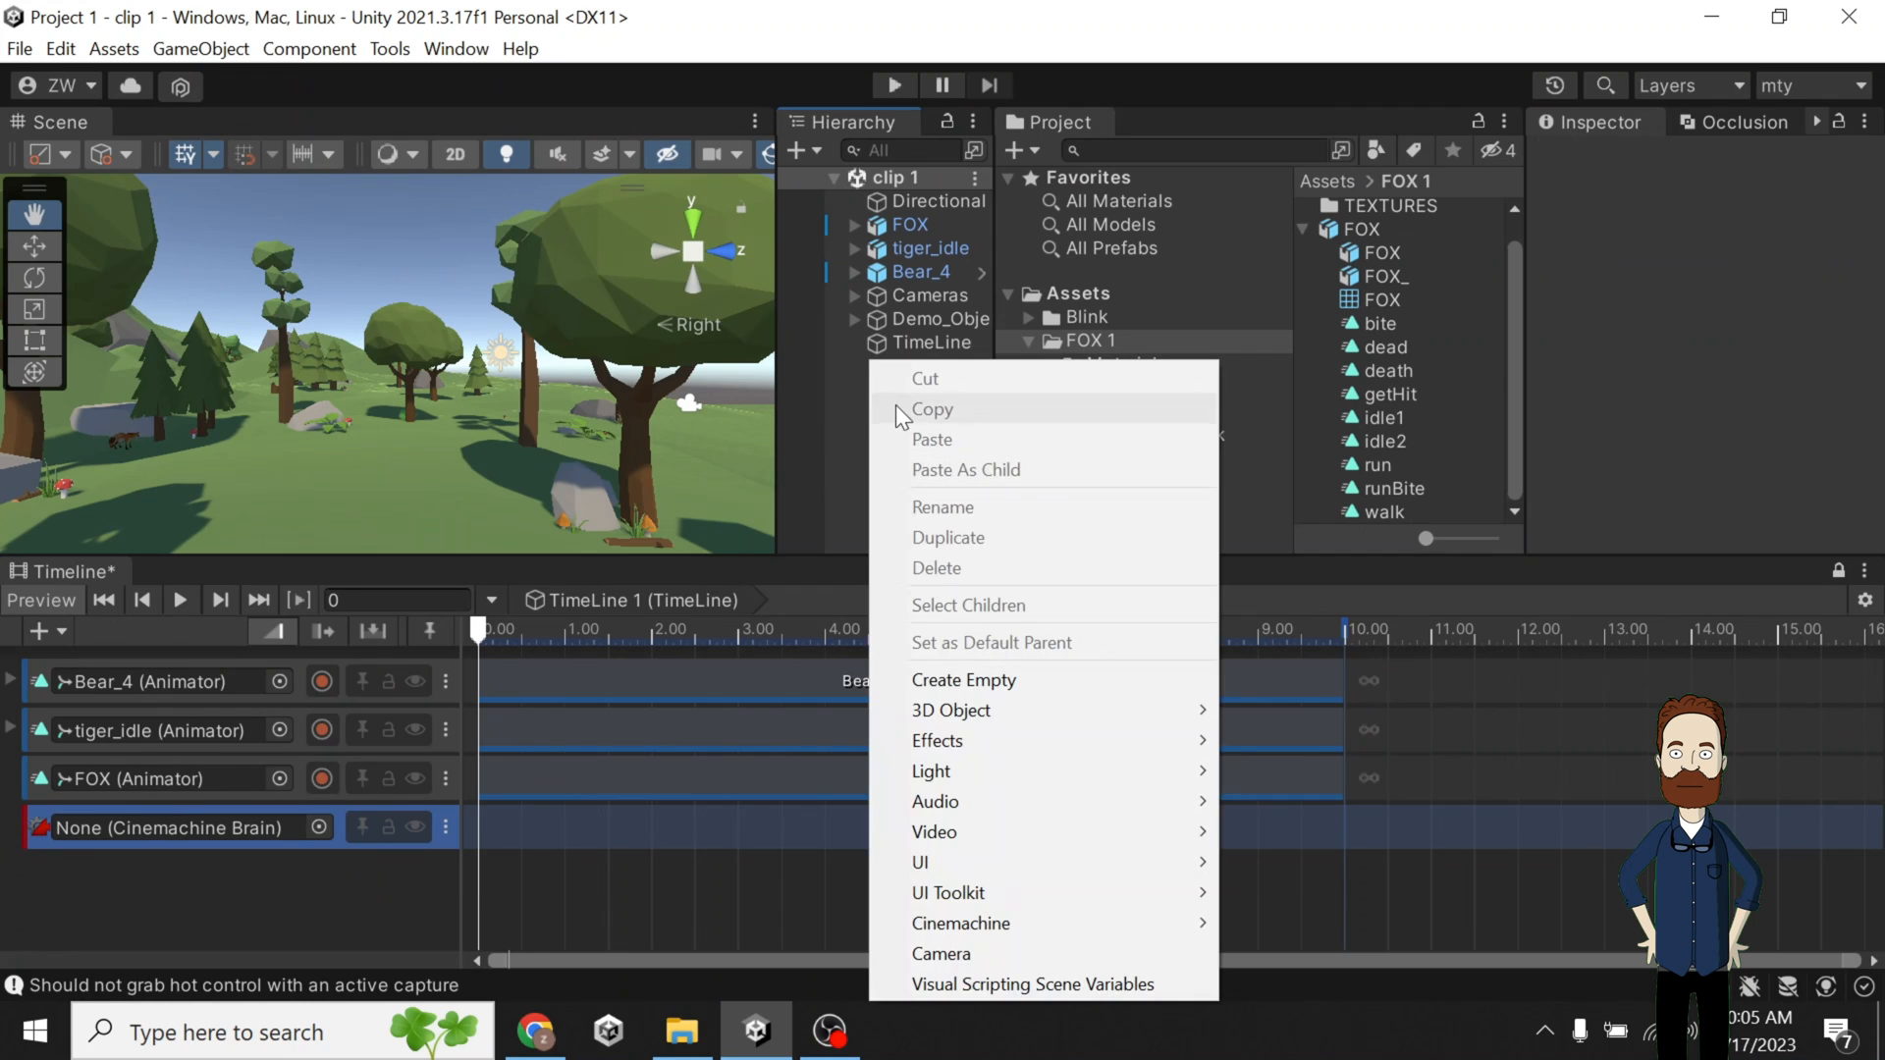
{"action": "mouse_move", "coordinate": [1013, 920]}
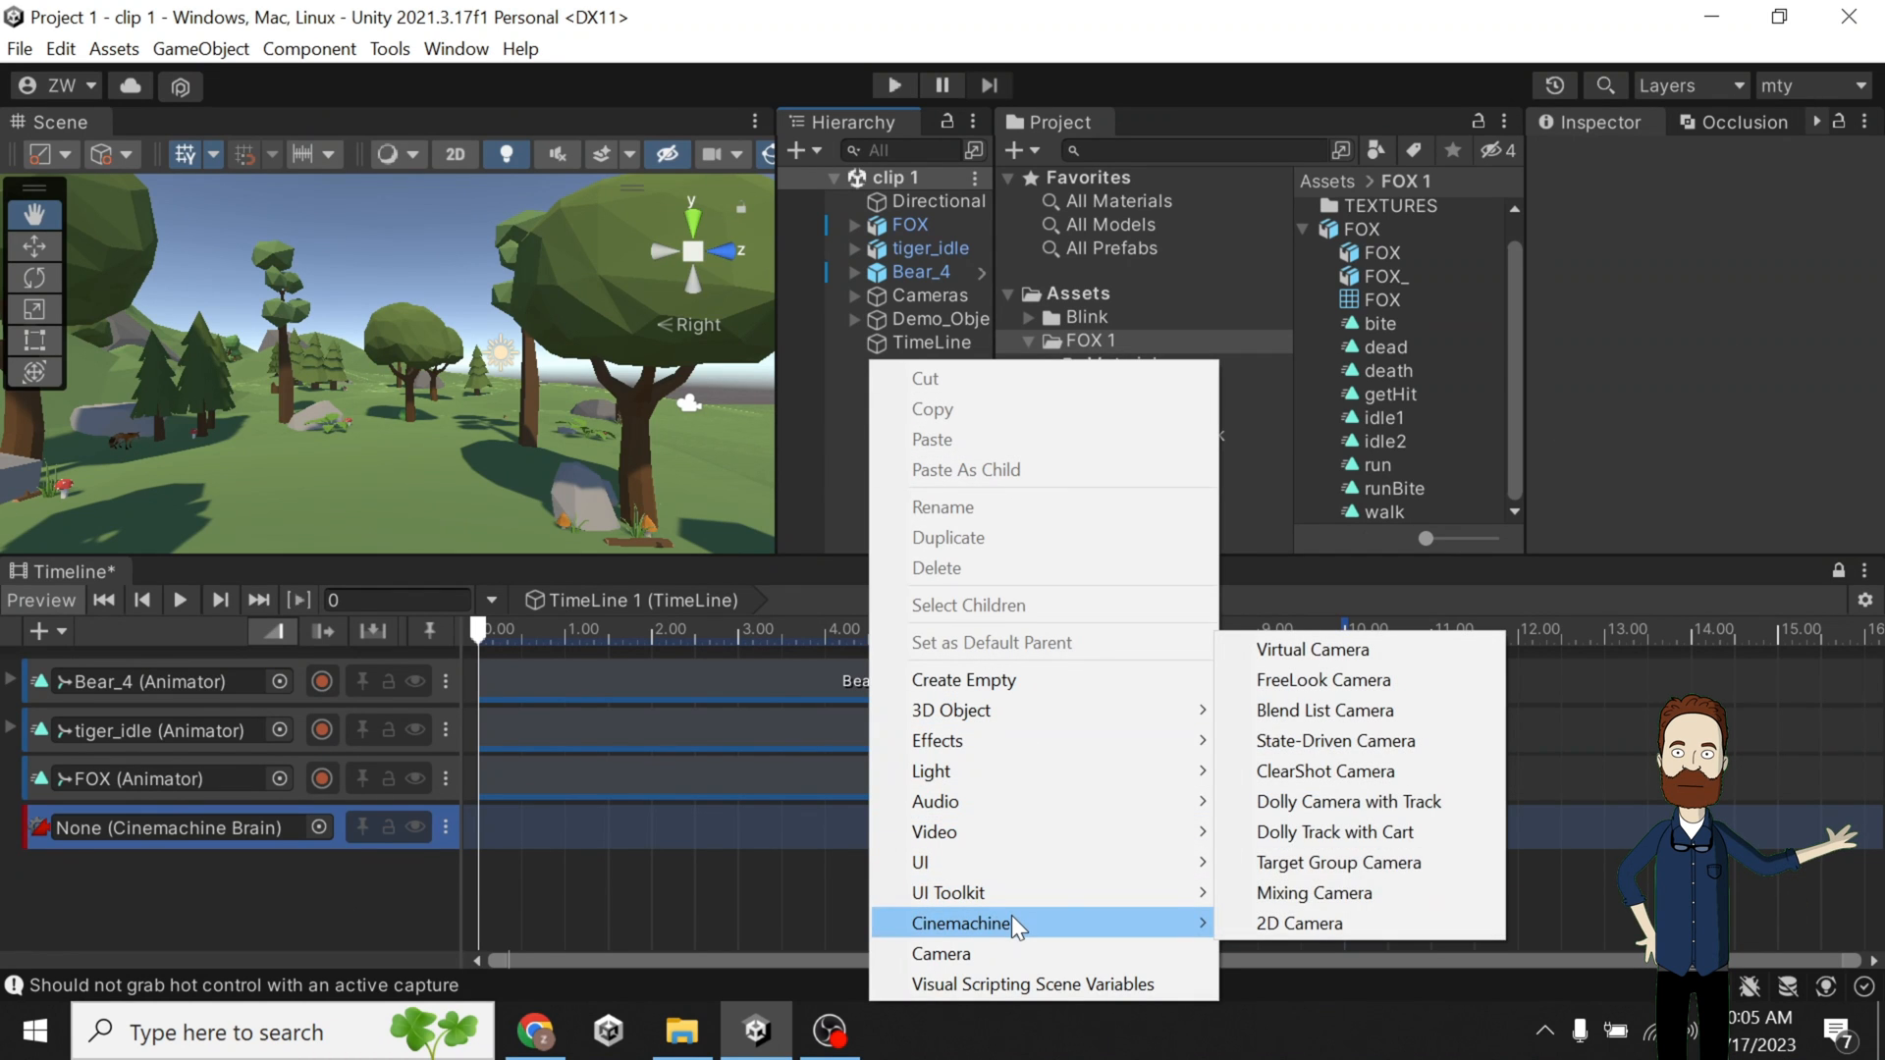
{"action": "left_click", "coordinate": [1392, 650]}
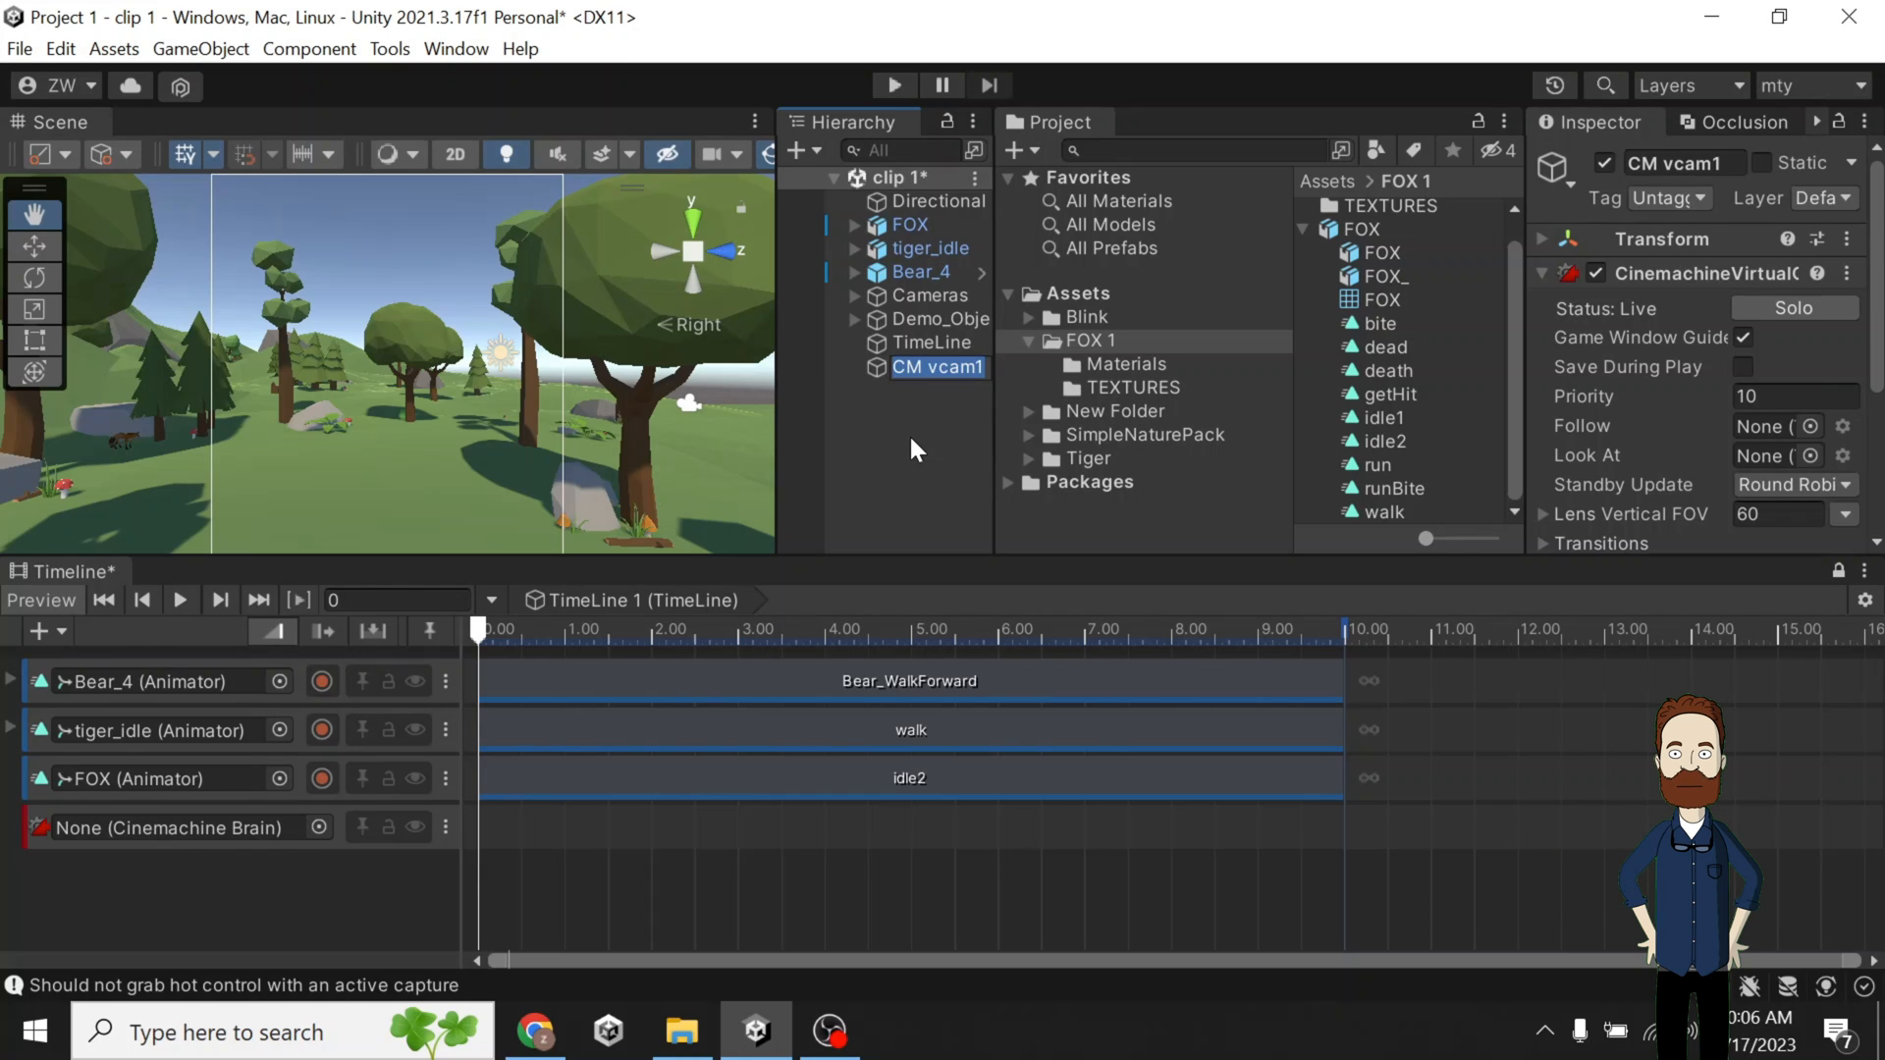
{"action": "type", "text": "CAm 1"}
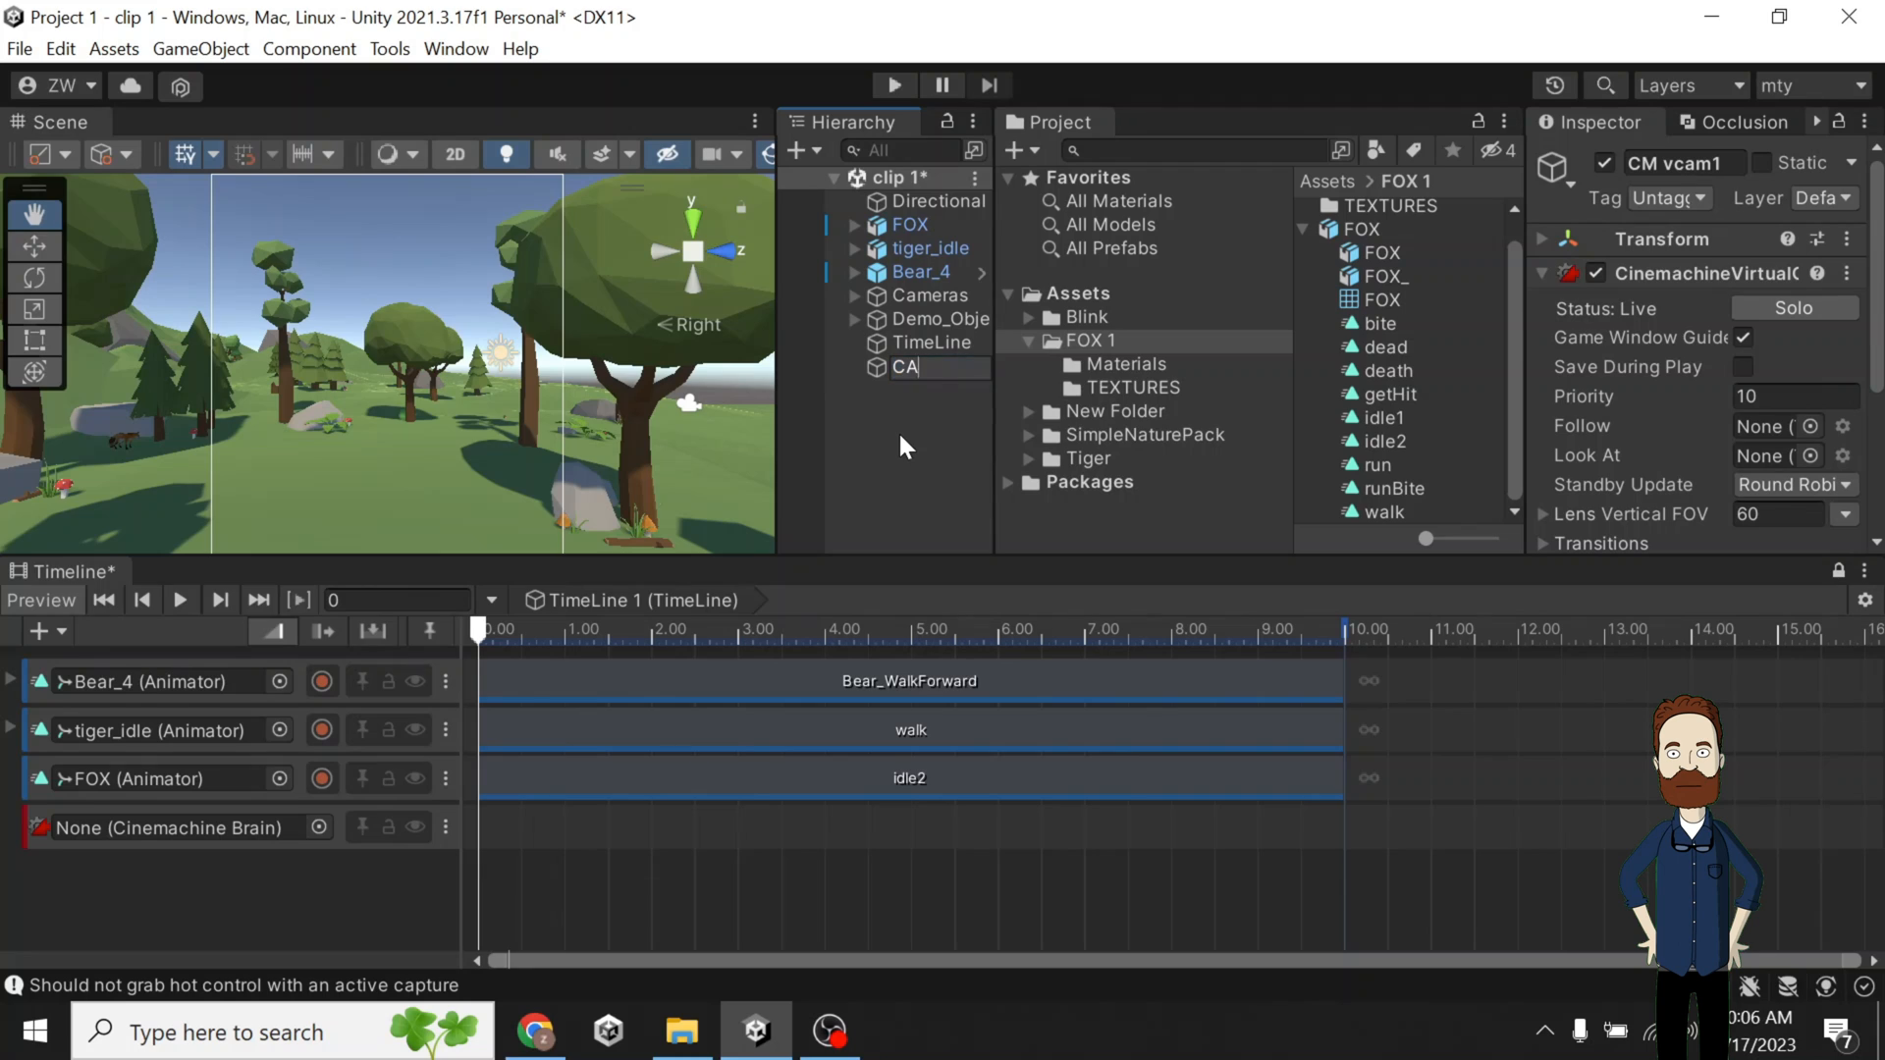
{"action": "key", "text": "Return"}
Duplicate the CAm 1 virtual camera and rename the copy CAm 2.
{"action": "key", "text": "ctrl+d"}
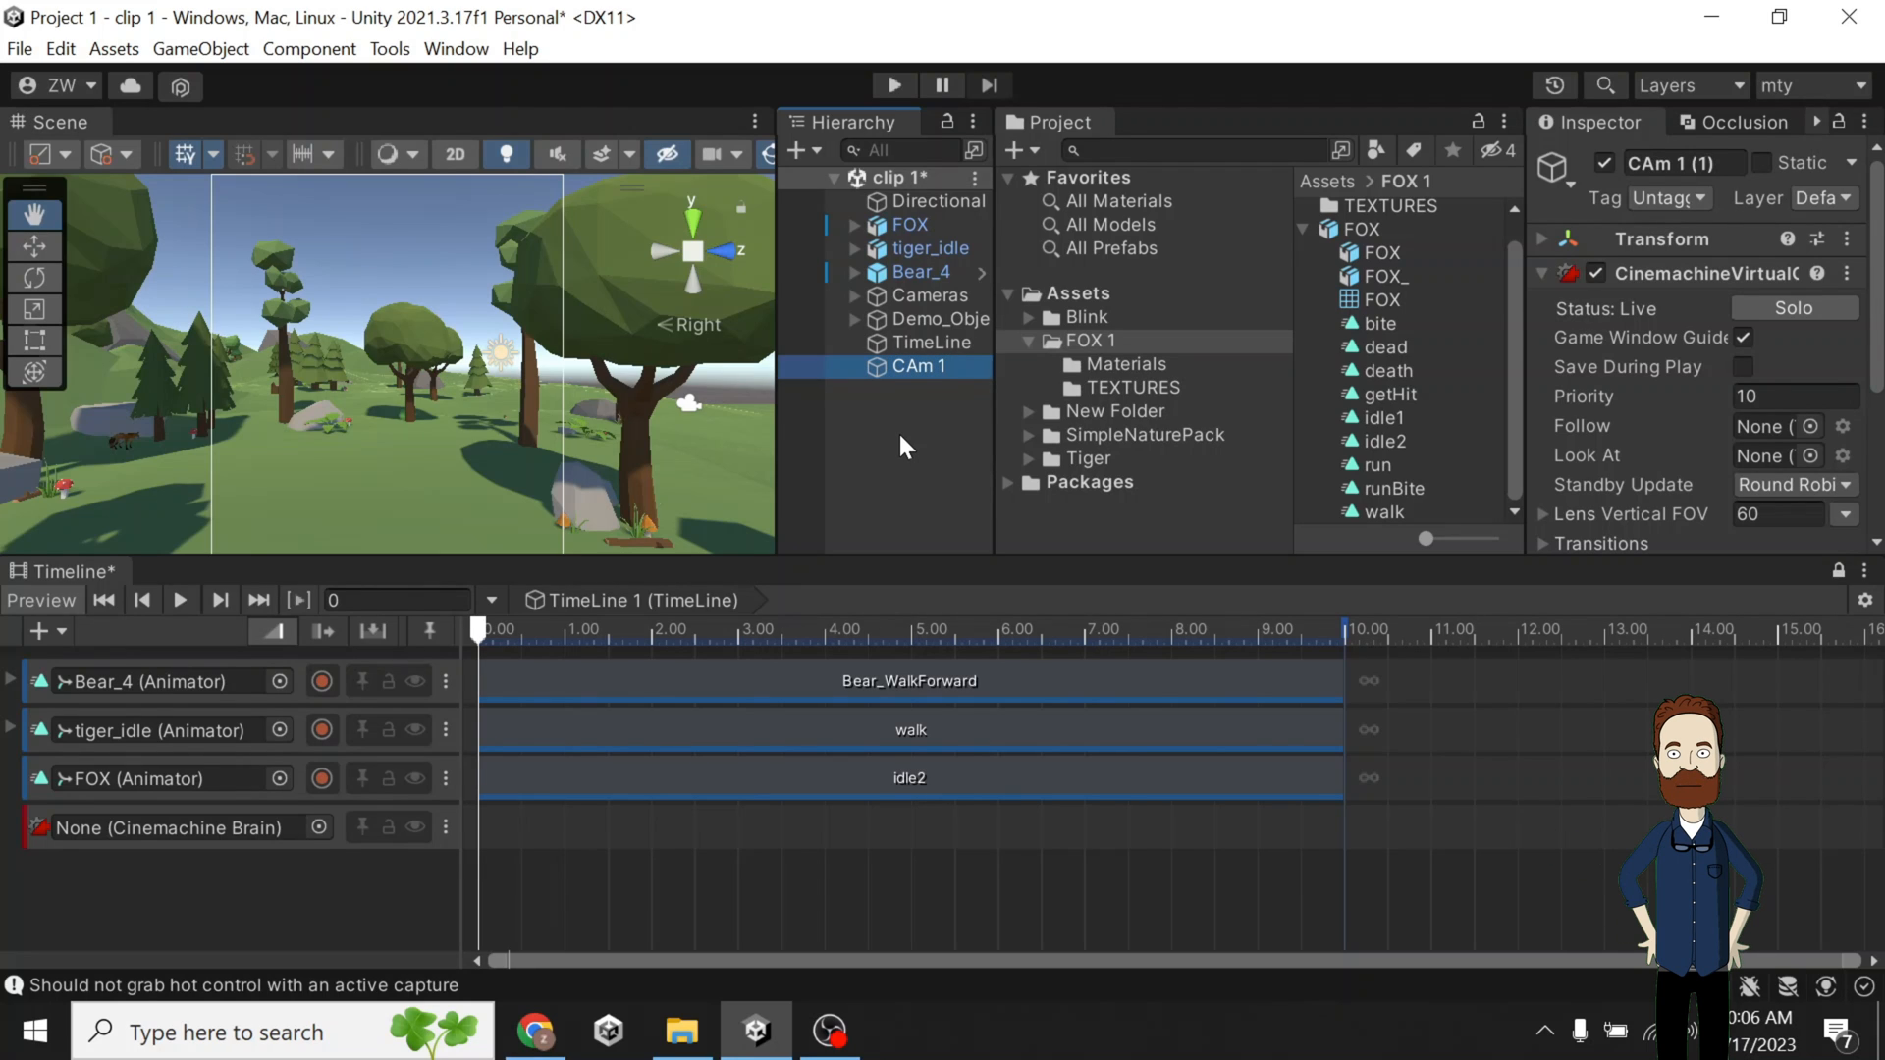
{"action": "key", "text": "F2"}
{"action": "key", "text": "Right"}
{"action": "key", "text": "BackSpace"}
{"action": "key", "text": "BackSpace"}
{"action": "key", "text": "BackSpace"}
{"action": "key", "text": "BackSpace"}
{"action": "key", "text": "BackSpace"}
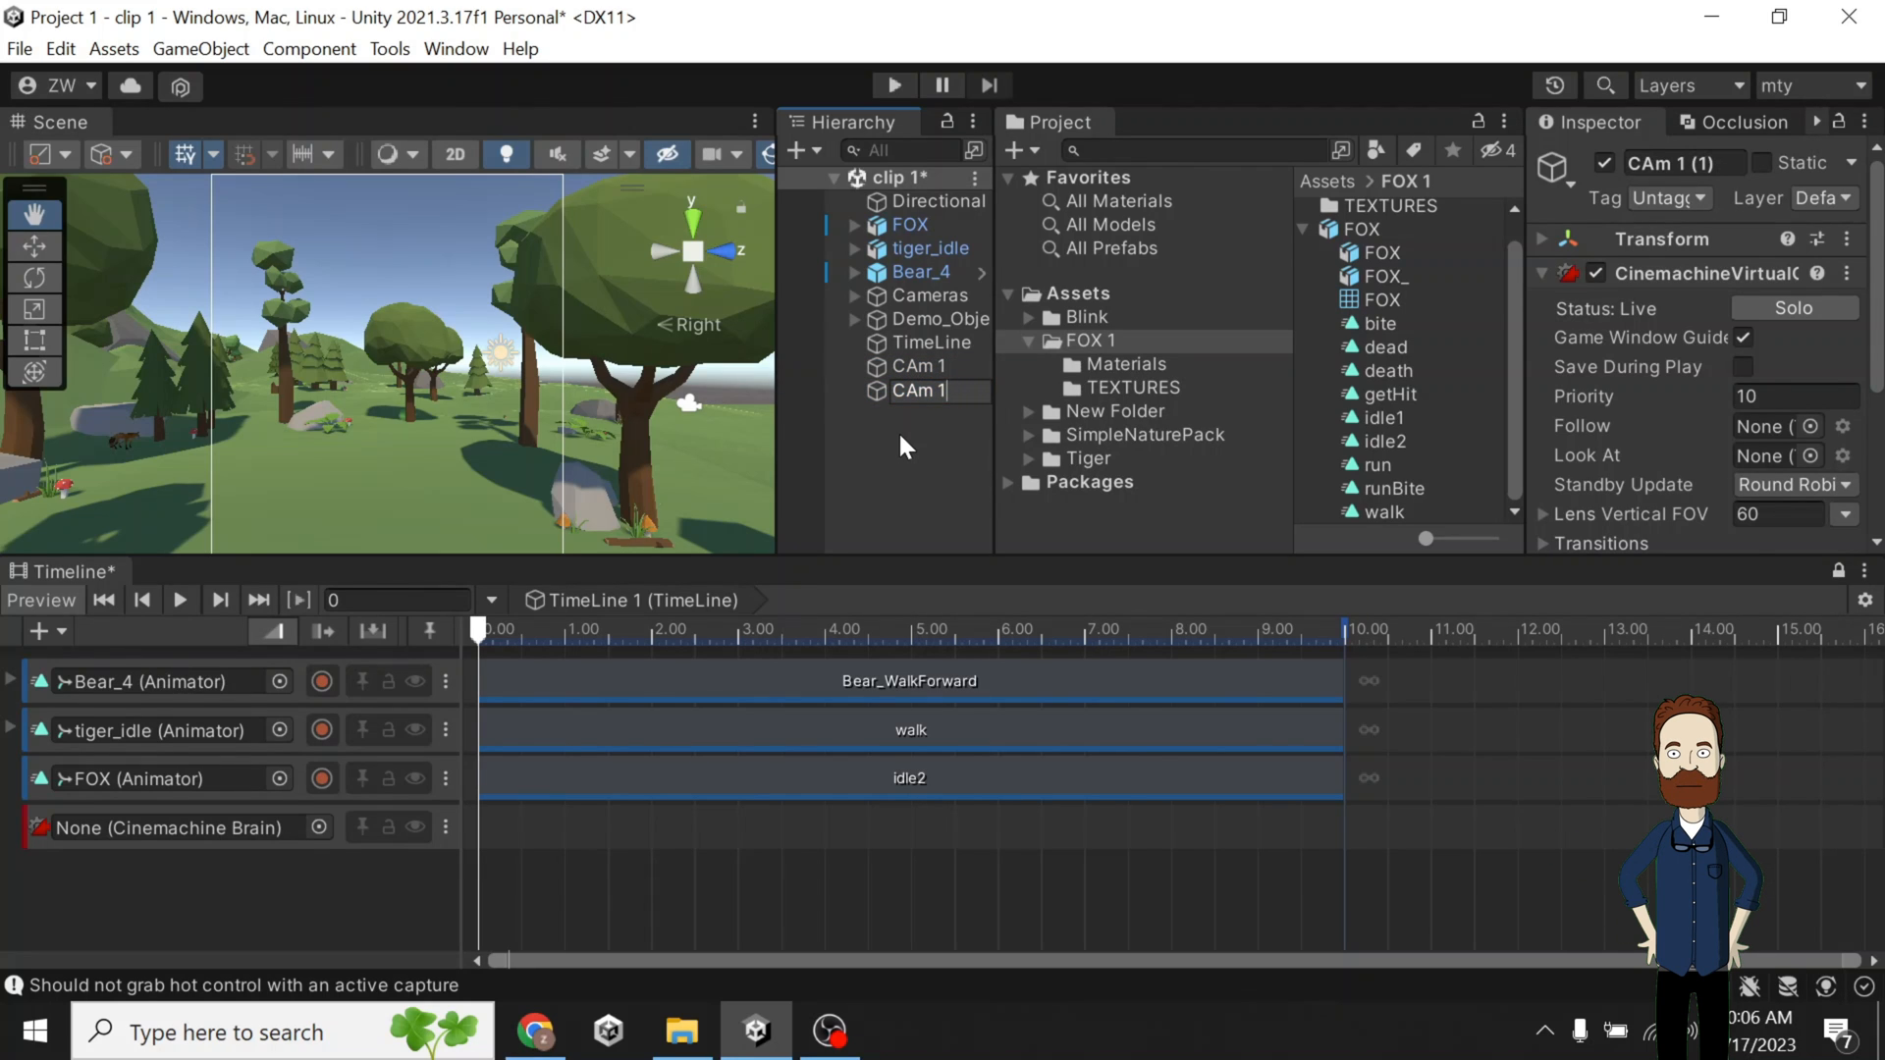
{"action": "type", "text": "2"}
{"action": "key", "text": "Return"}
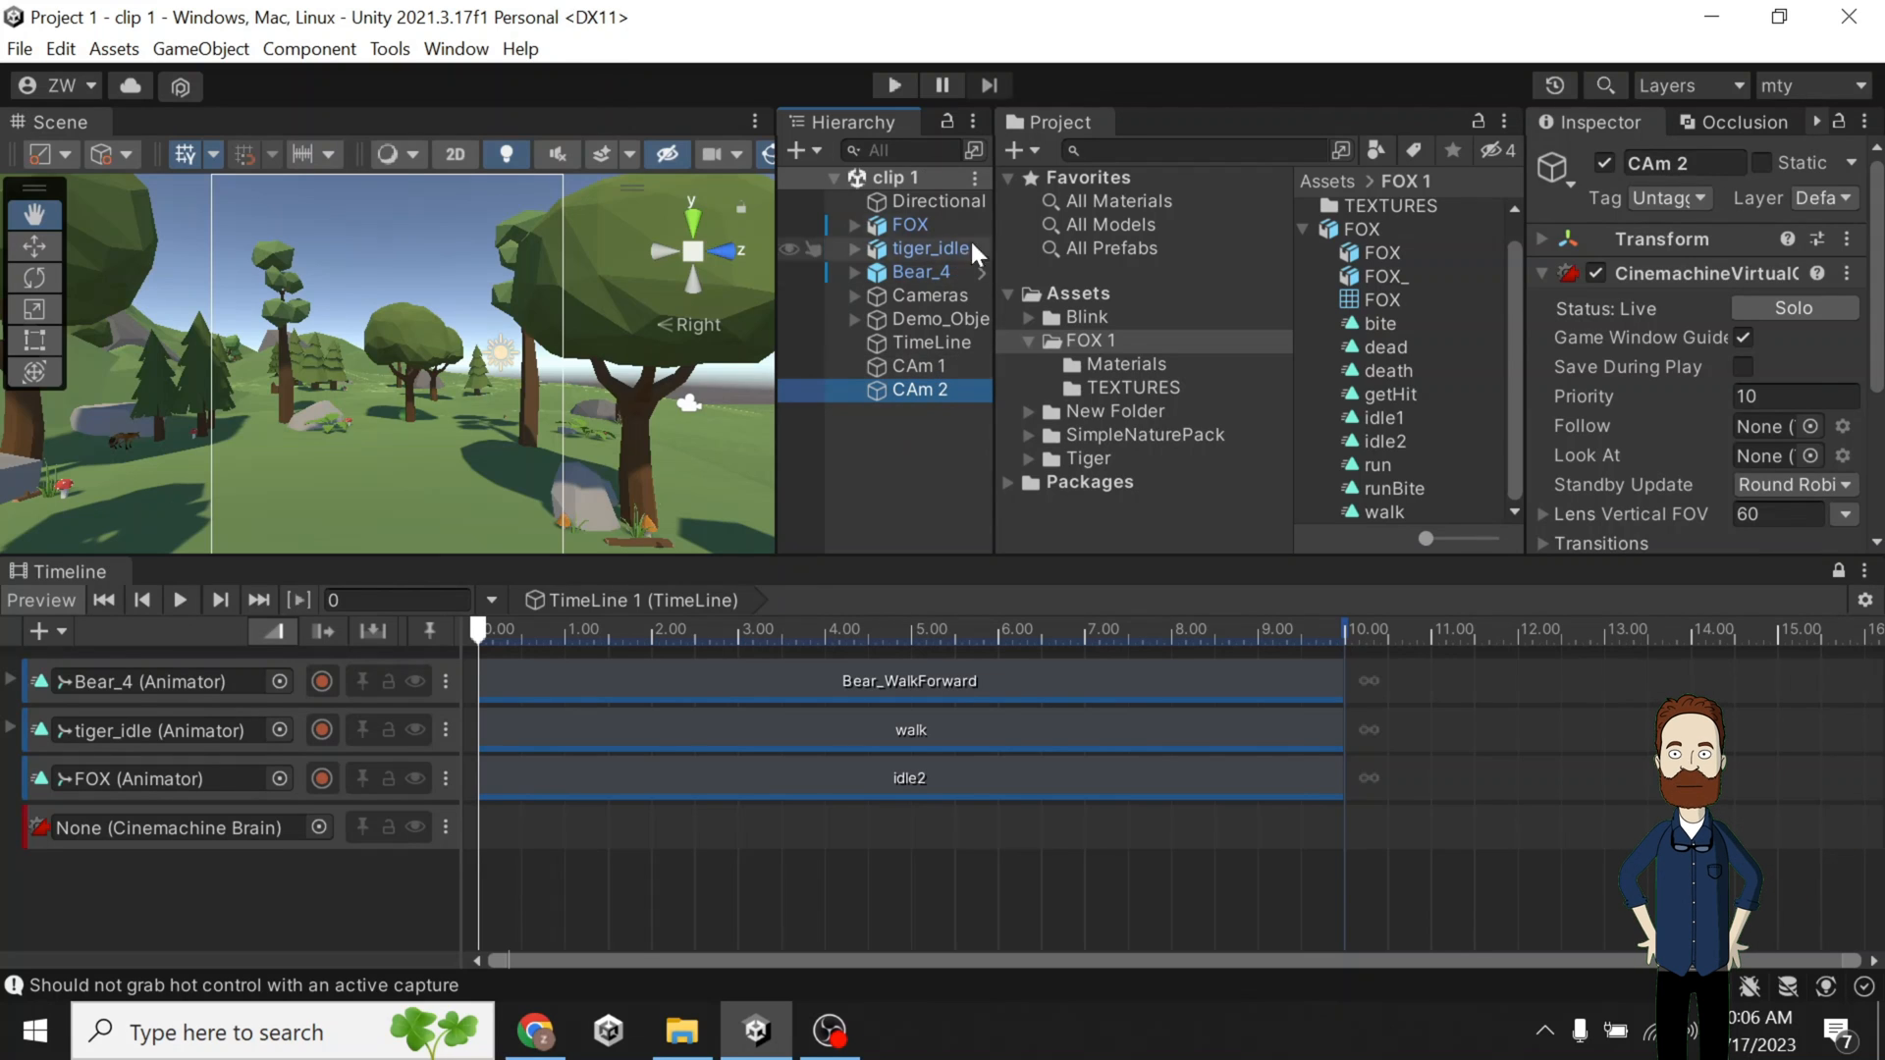
Delete Camera2 and Camera3 from the Cameras group, keeping only Camera1.
{"action": "left_click_drag", "start_coordinate": [995, 246], "coordinate": [1070, 250]}
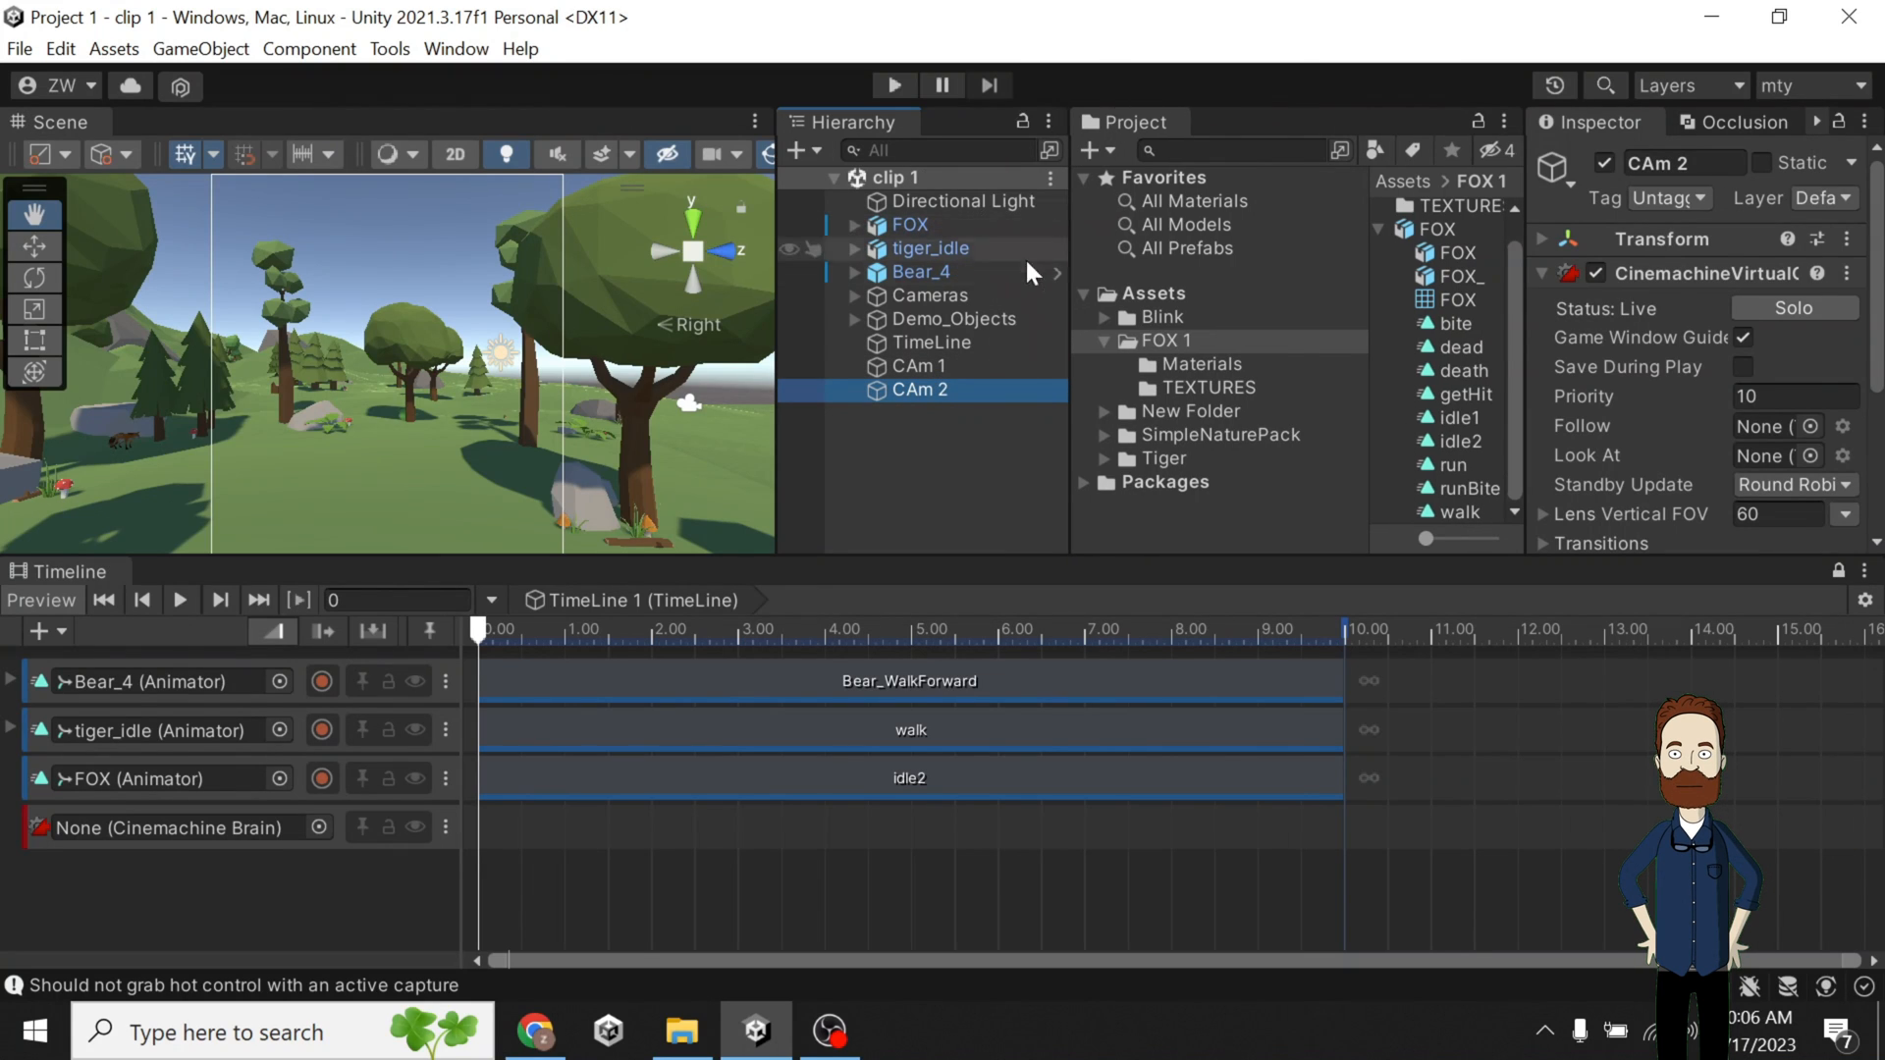
{"action": "left_click", "coordinate": [845, 299]}
{"action": "left_click", "coordinate": [855, 296]}
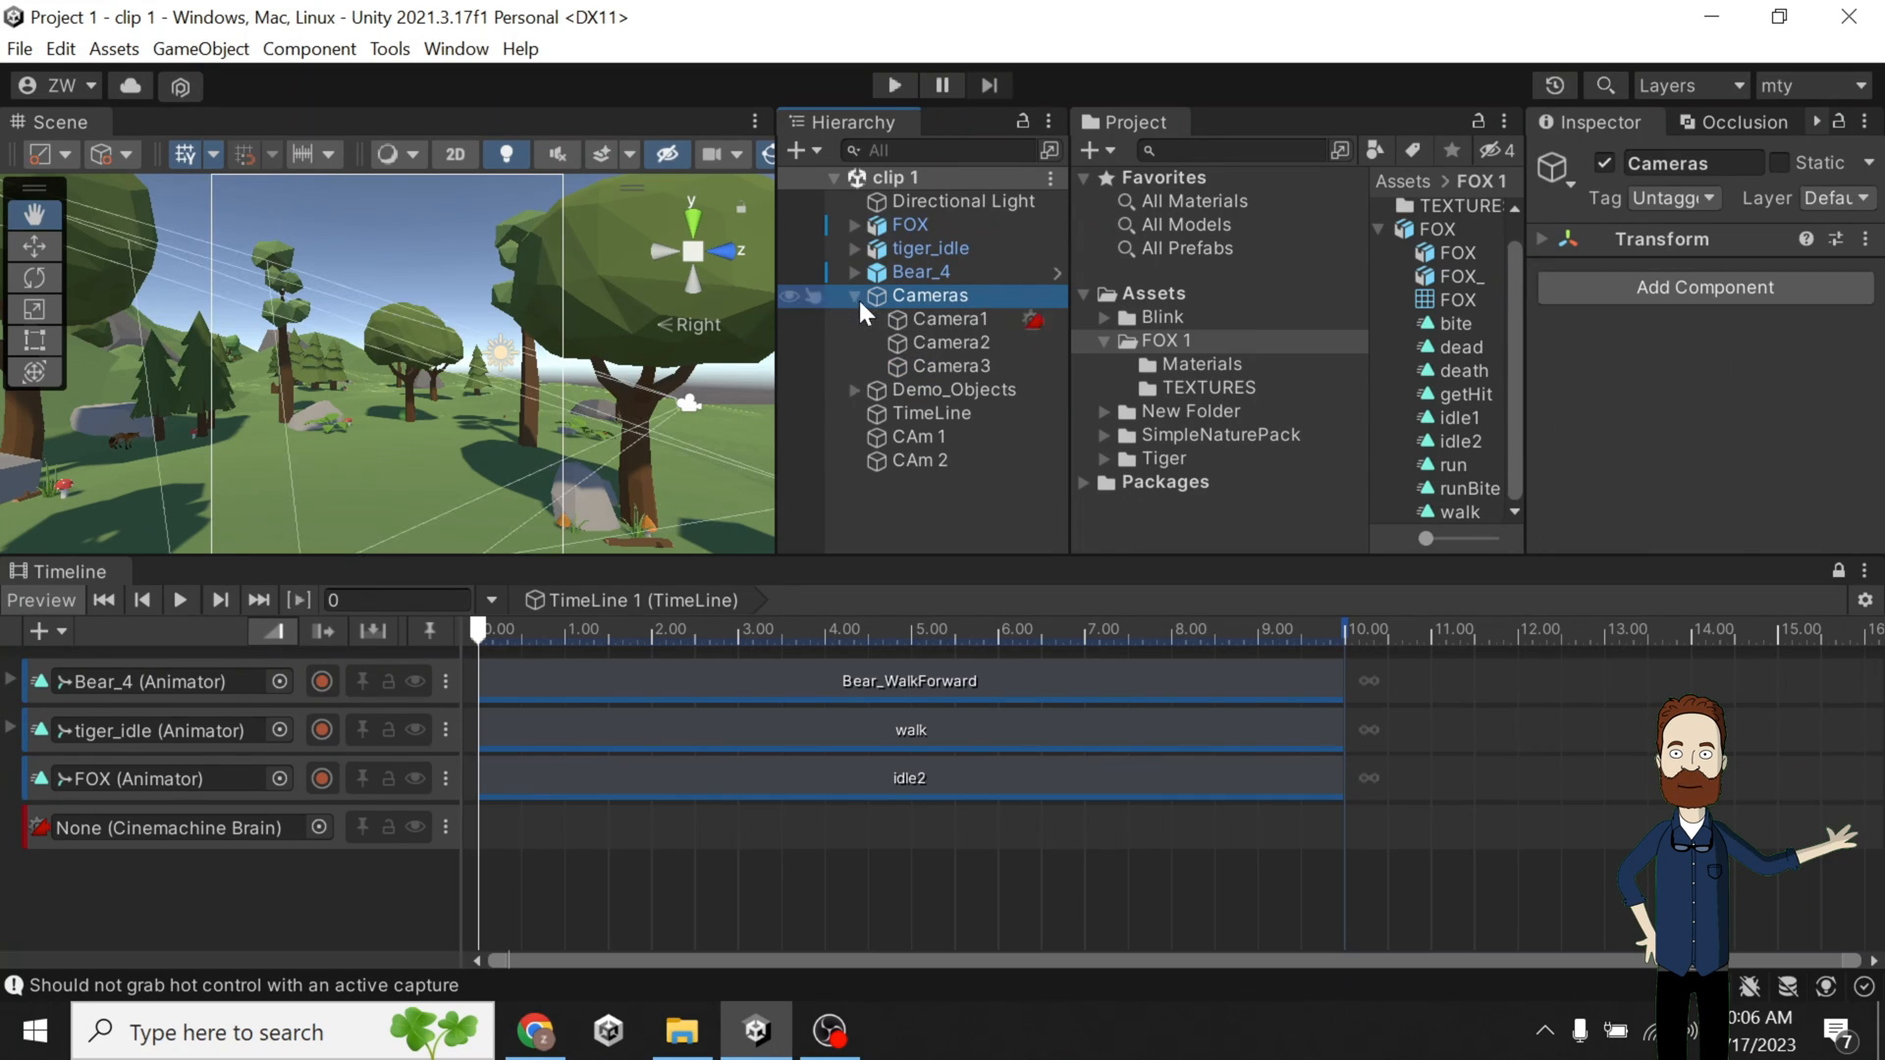
{"action": "left_click", "coordinate": [962, 320]}
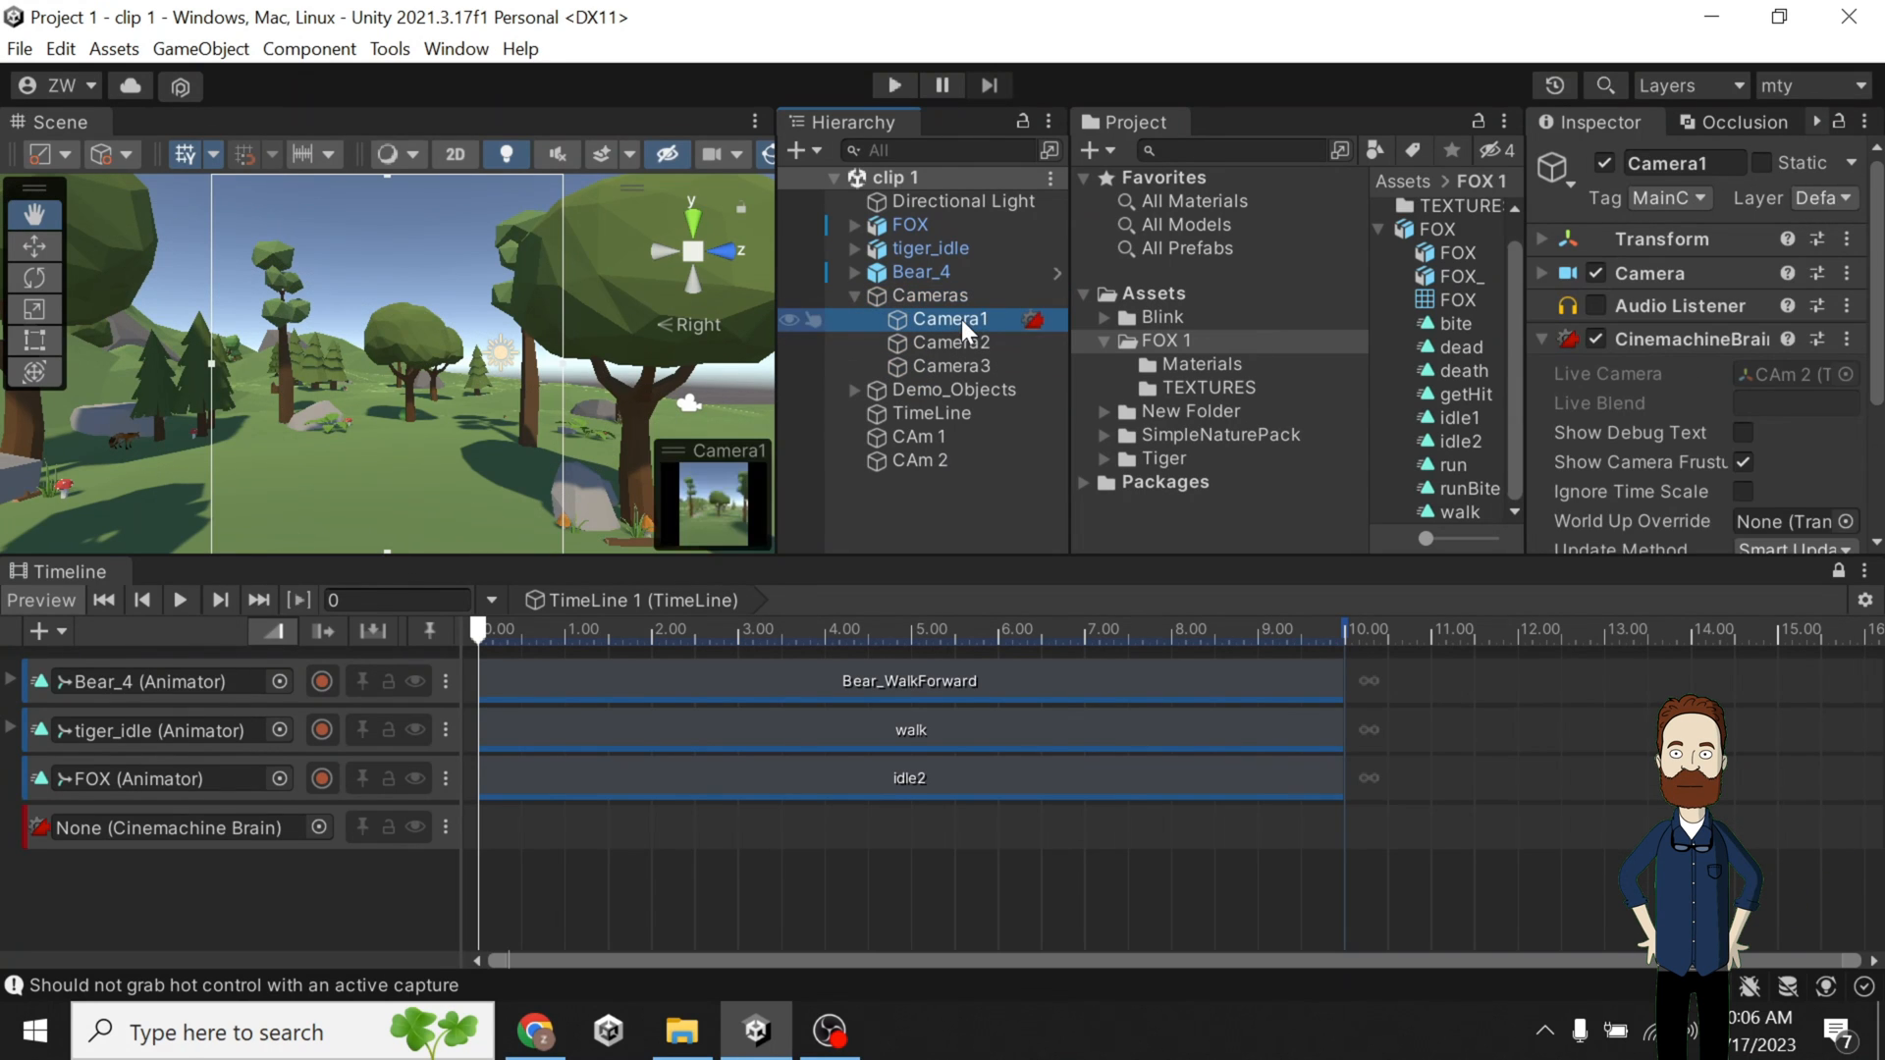
{"action": "left_click", "coordinate": [970, 344]}
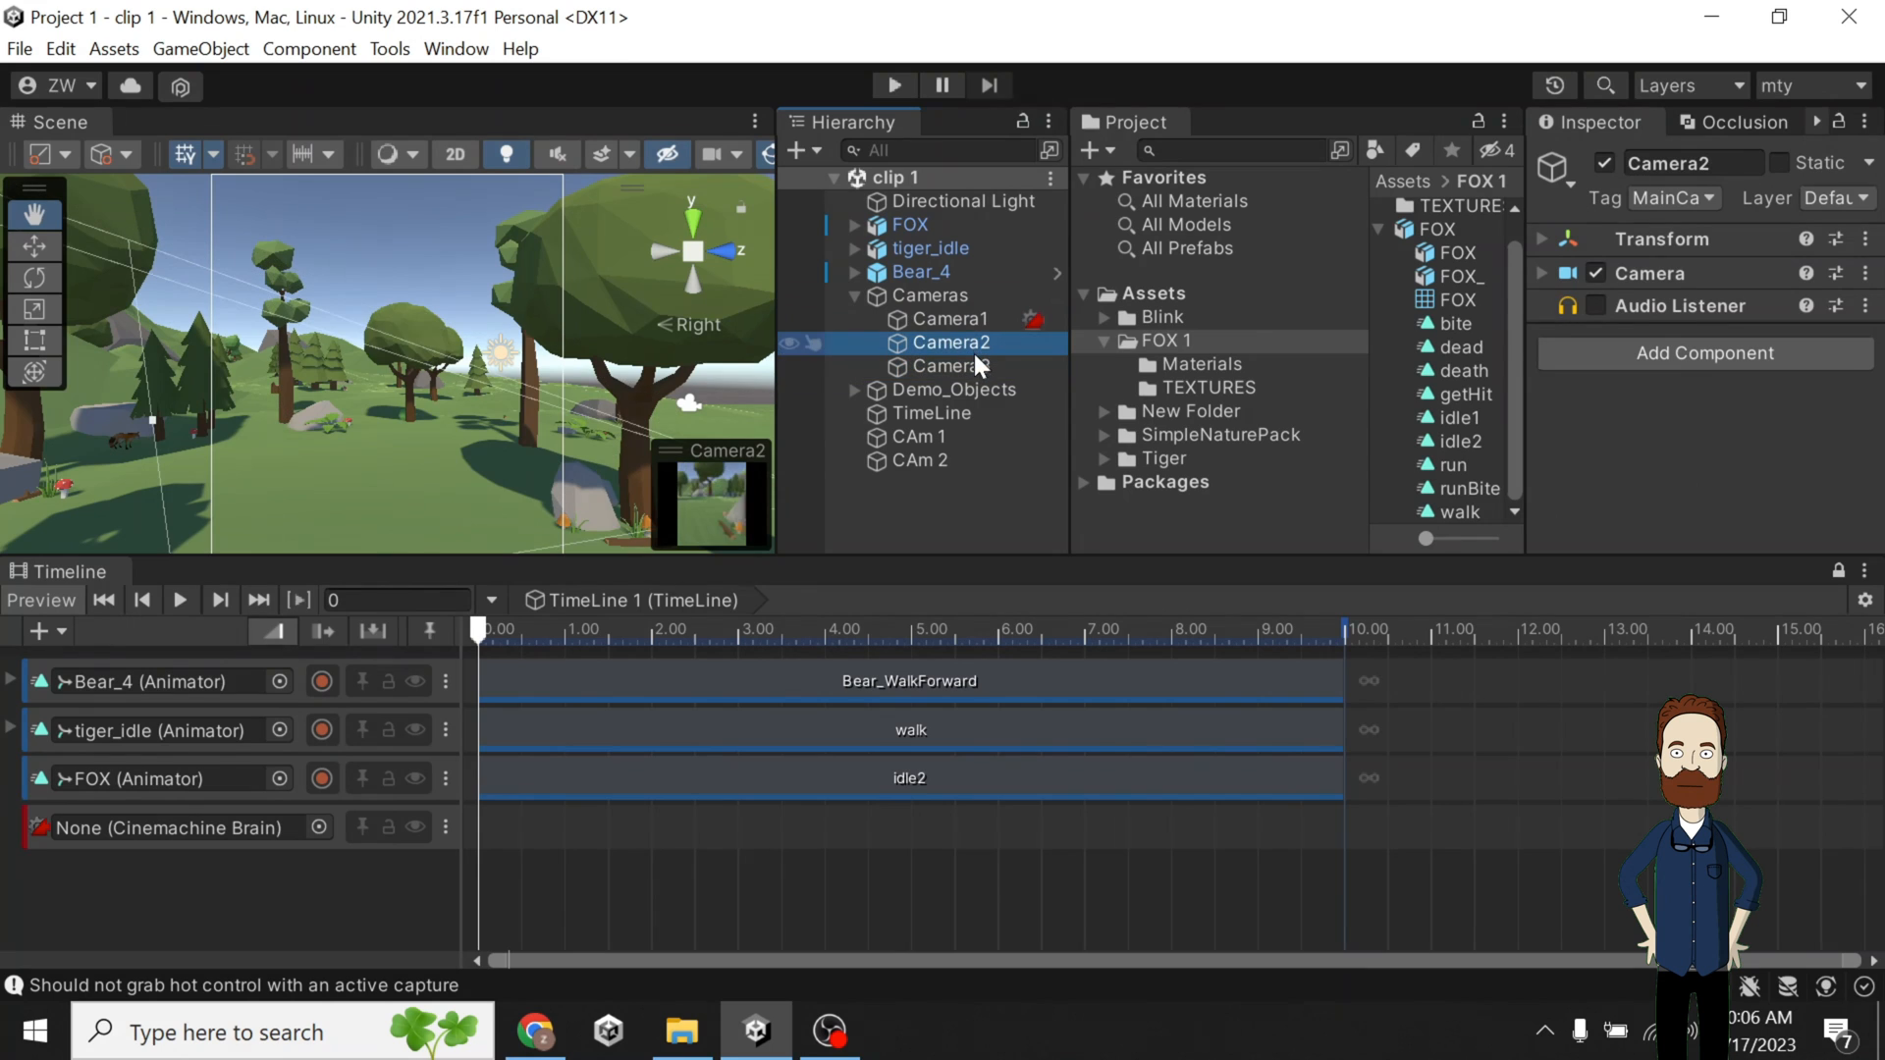
{"action": "key", "text": "Delete"}
{"action": "key", "text": "Delete"}
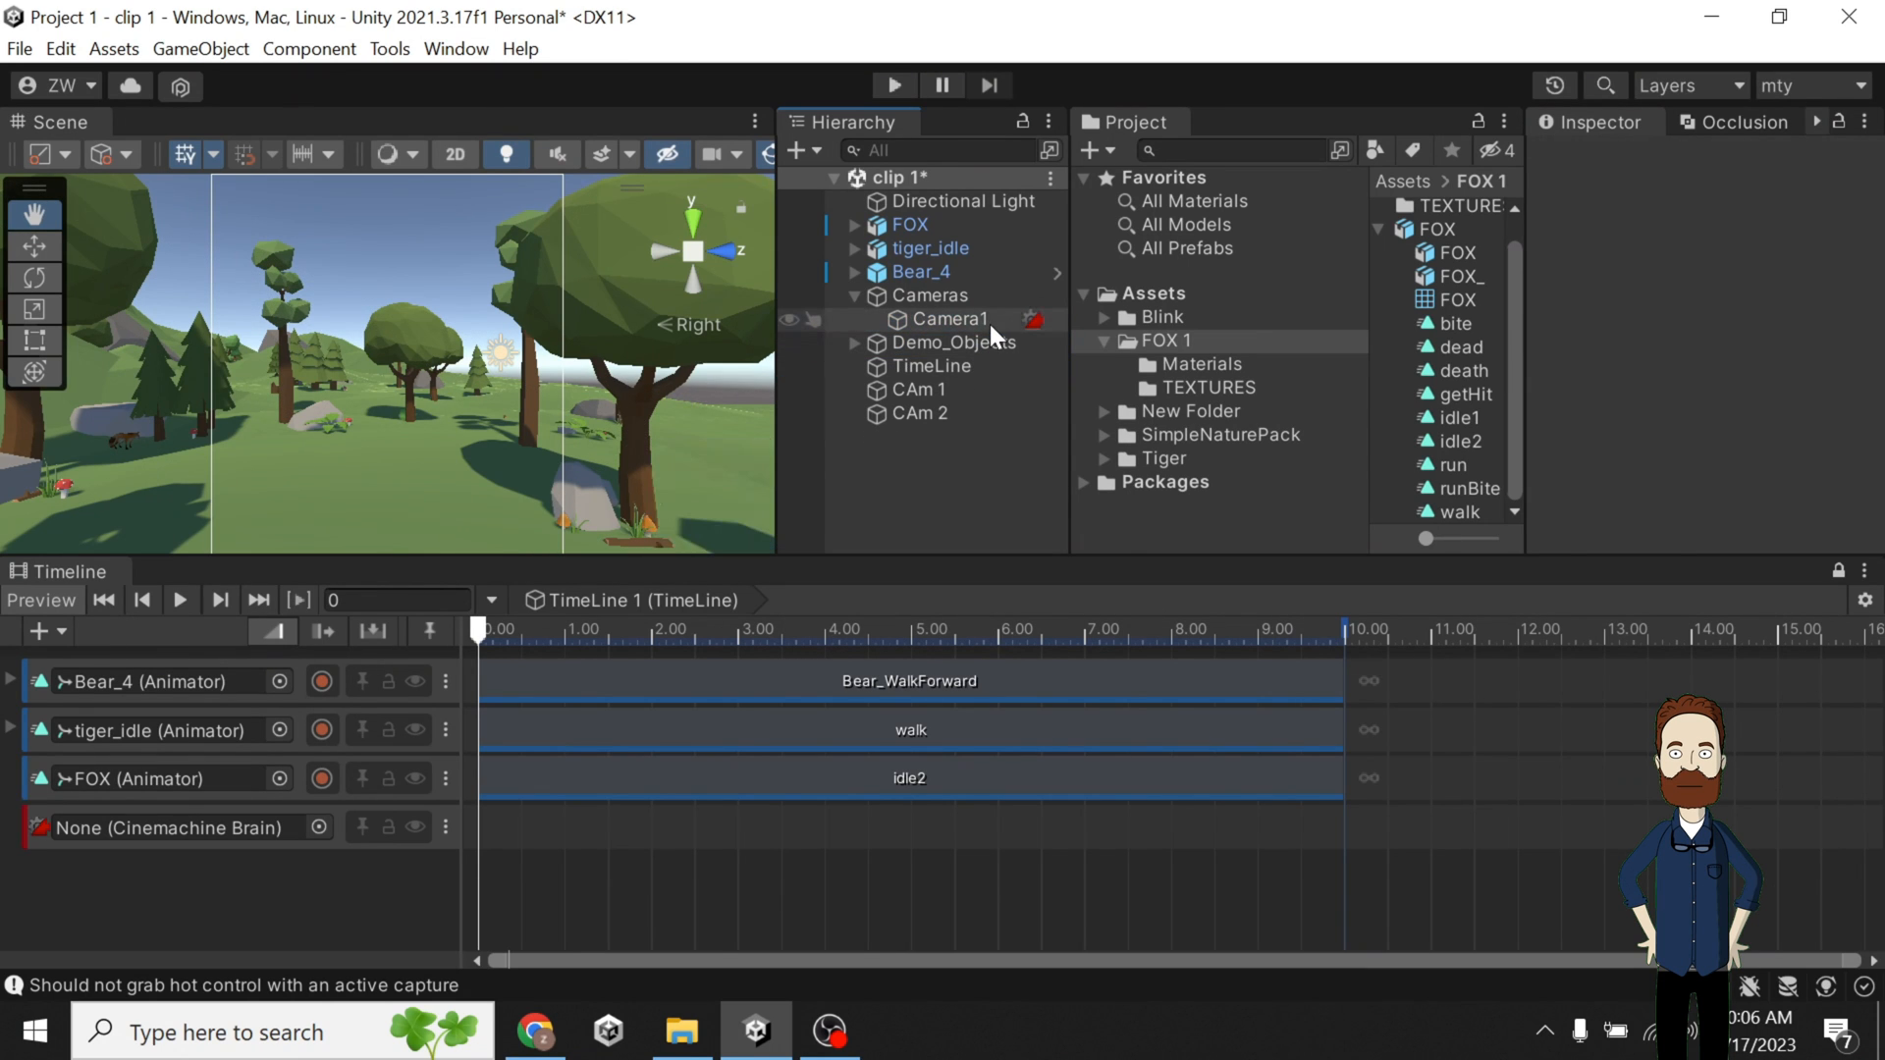
Move Camera1 out of the Cameras group to the scene's root level, below CAm 2.
{"action": "scroll", "coordinate": [1567, 349], "scroll_direction": "down", "scroll_amount": 3}
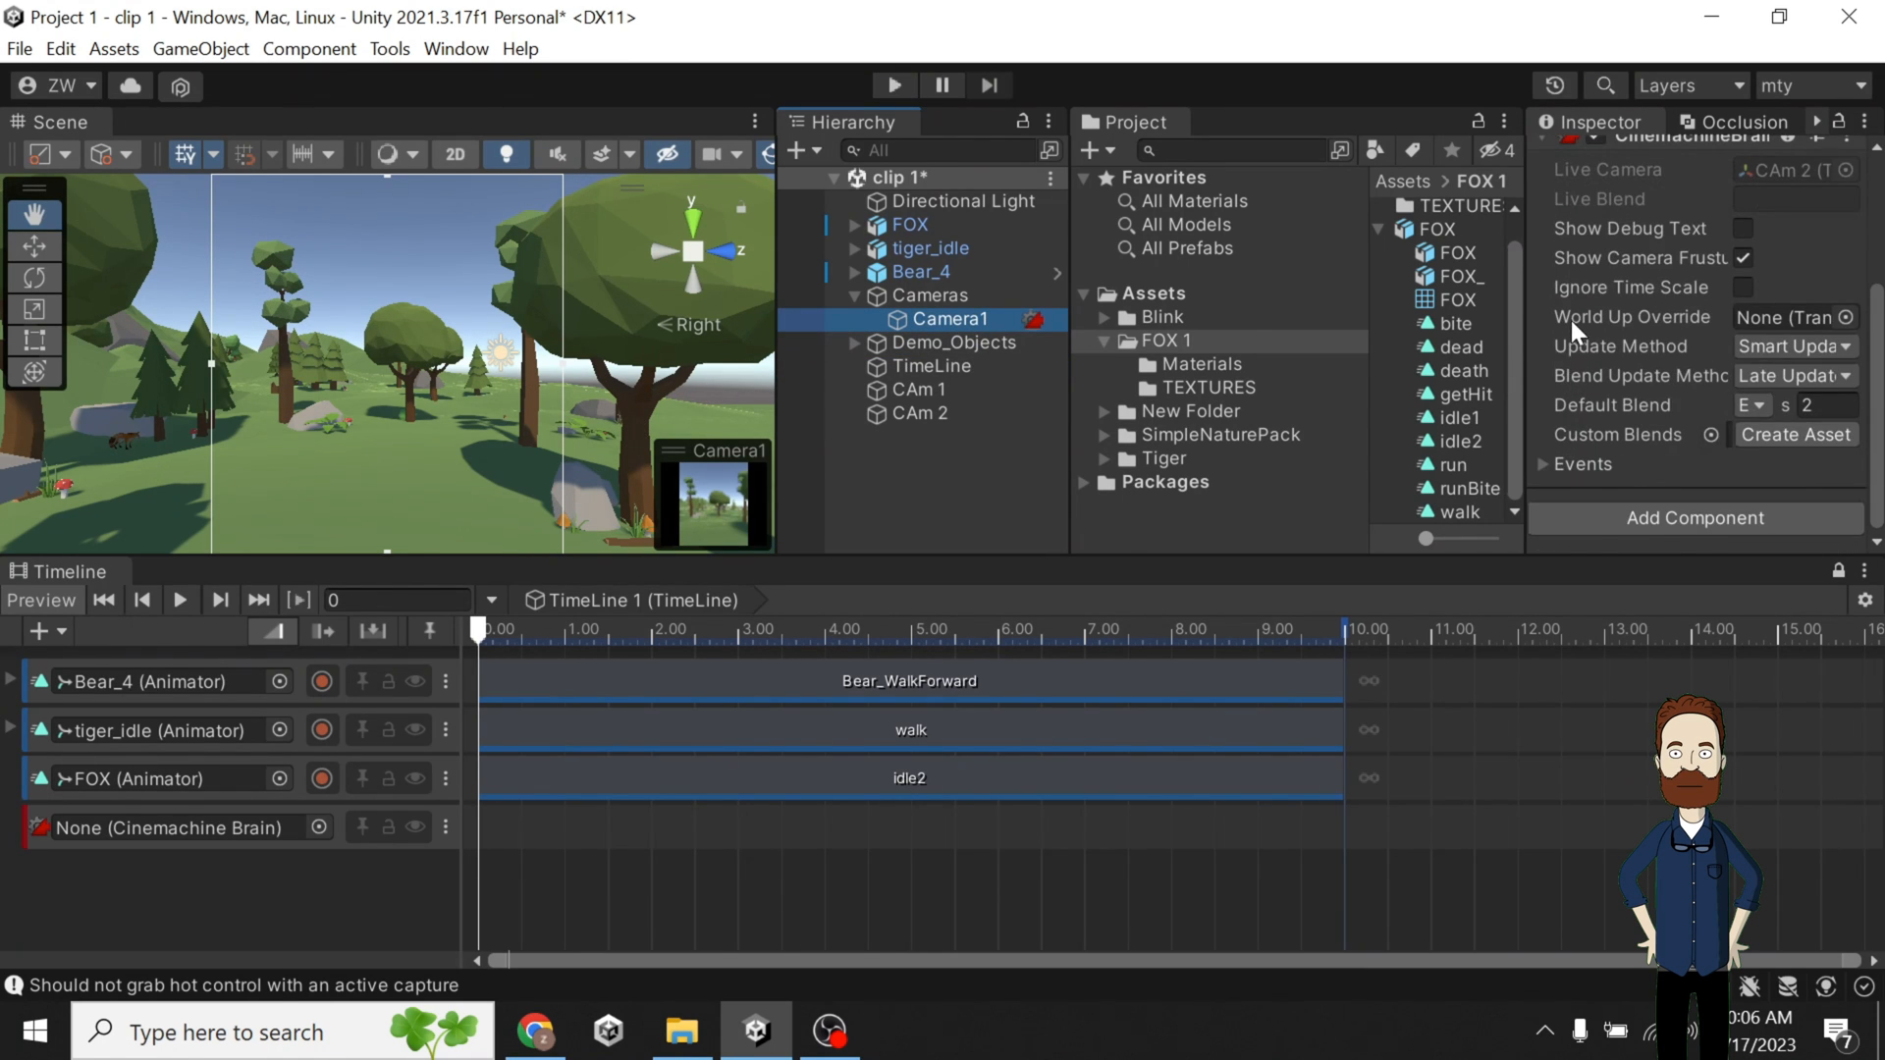
{"action": "scroll", "coordinate": [1570, 320], "scroll_direction": "up", "scroll_amount": 1}
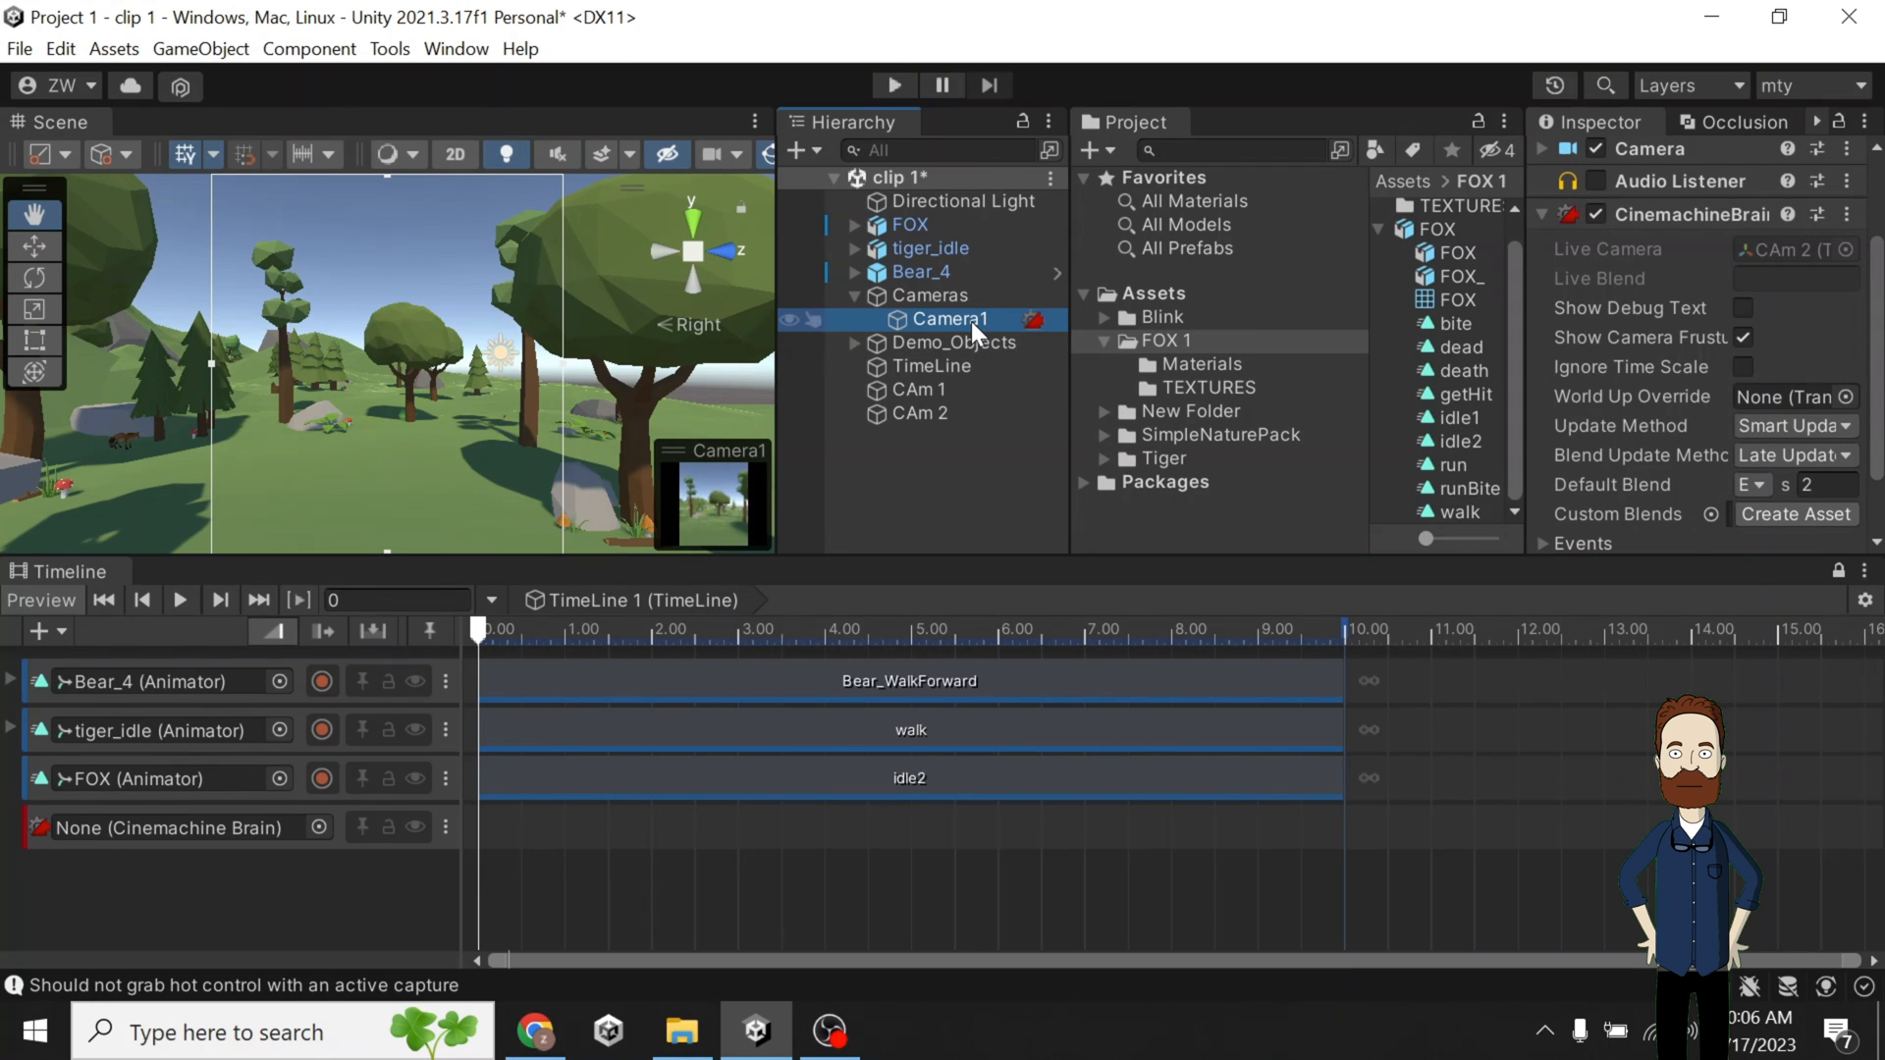
{"action": "left_click_drag", "start_coordinate": [972, 322], "coordinate": [995, 451]}
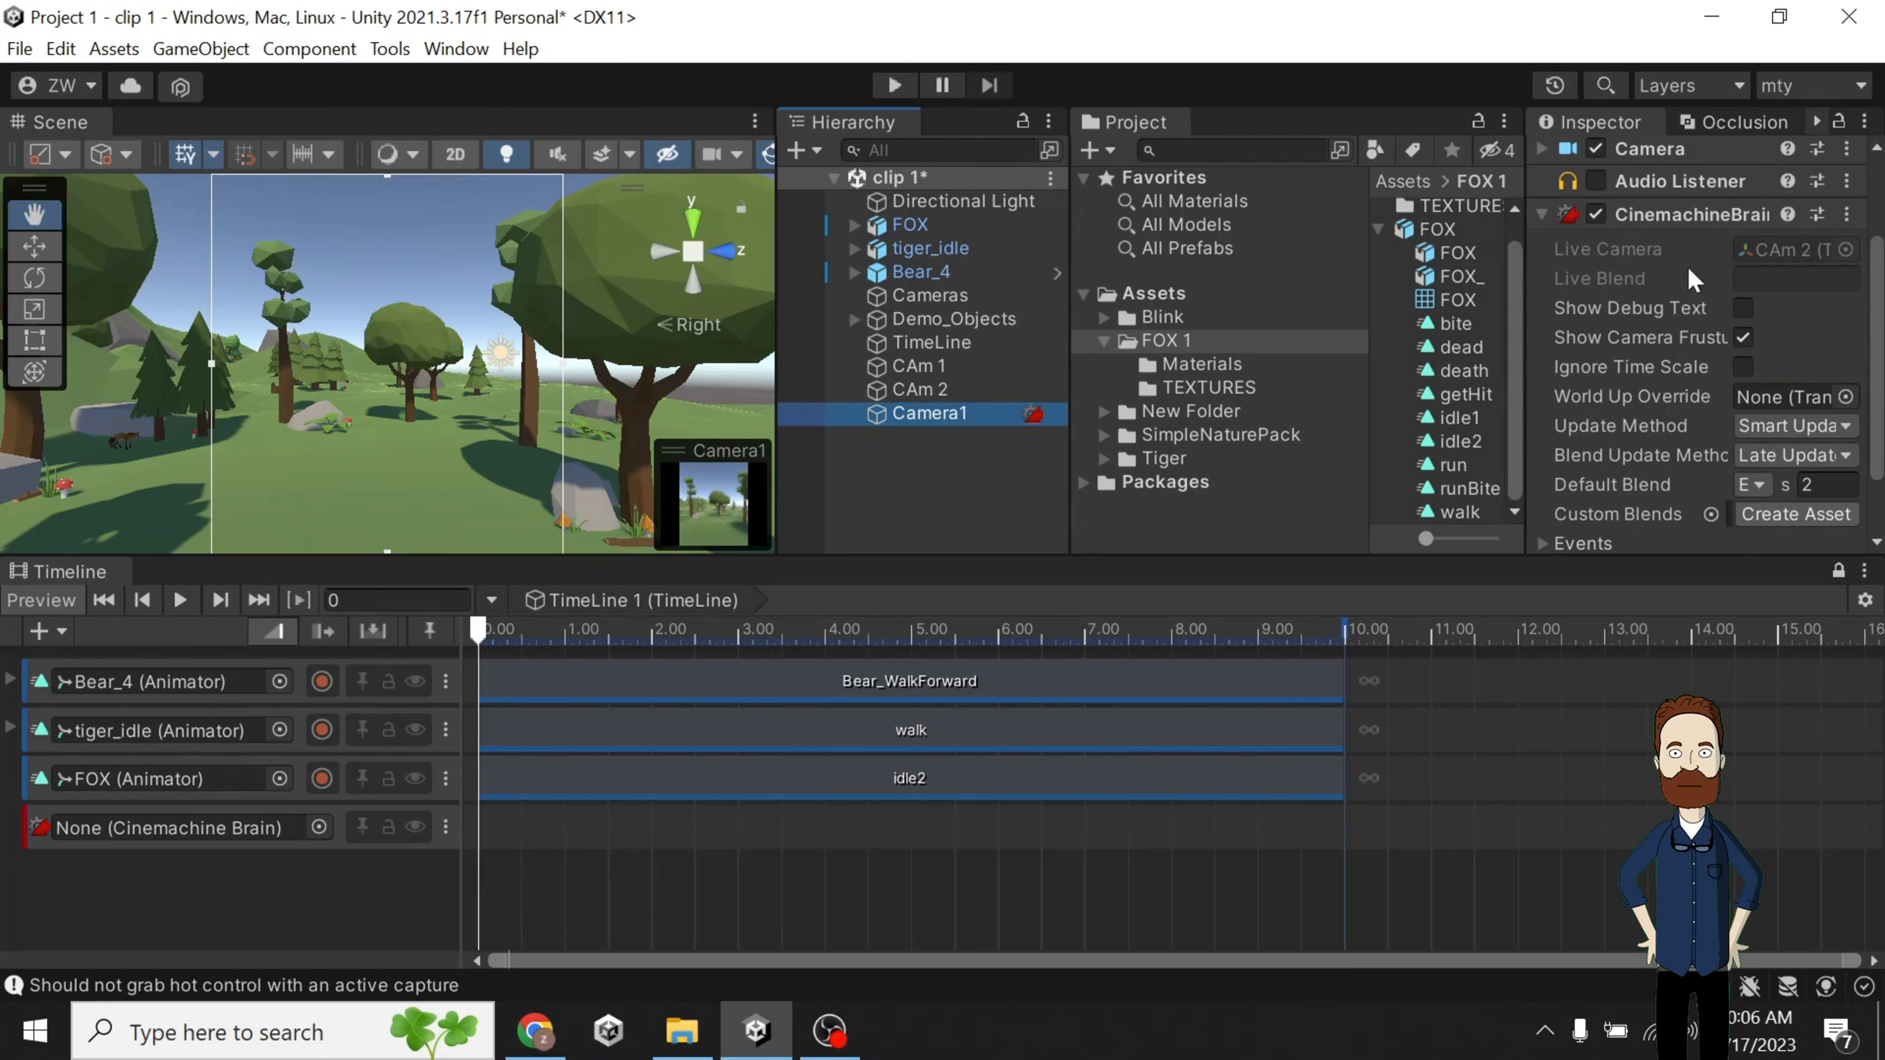
Remove the CinemachineBrain component from Camera1 and enable its Audio Listener.
{"action": "left_click", "coordinate": [1846, 214]}
{"action": "left_click", "coordinate": [1808, 283]}
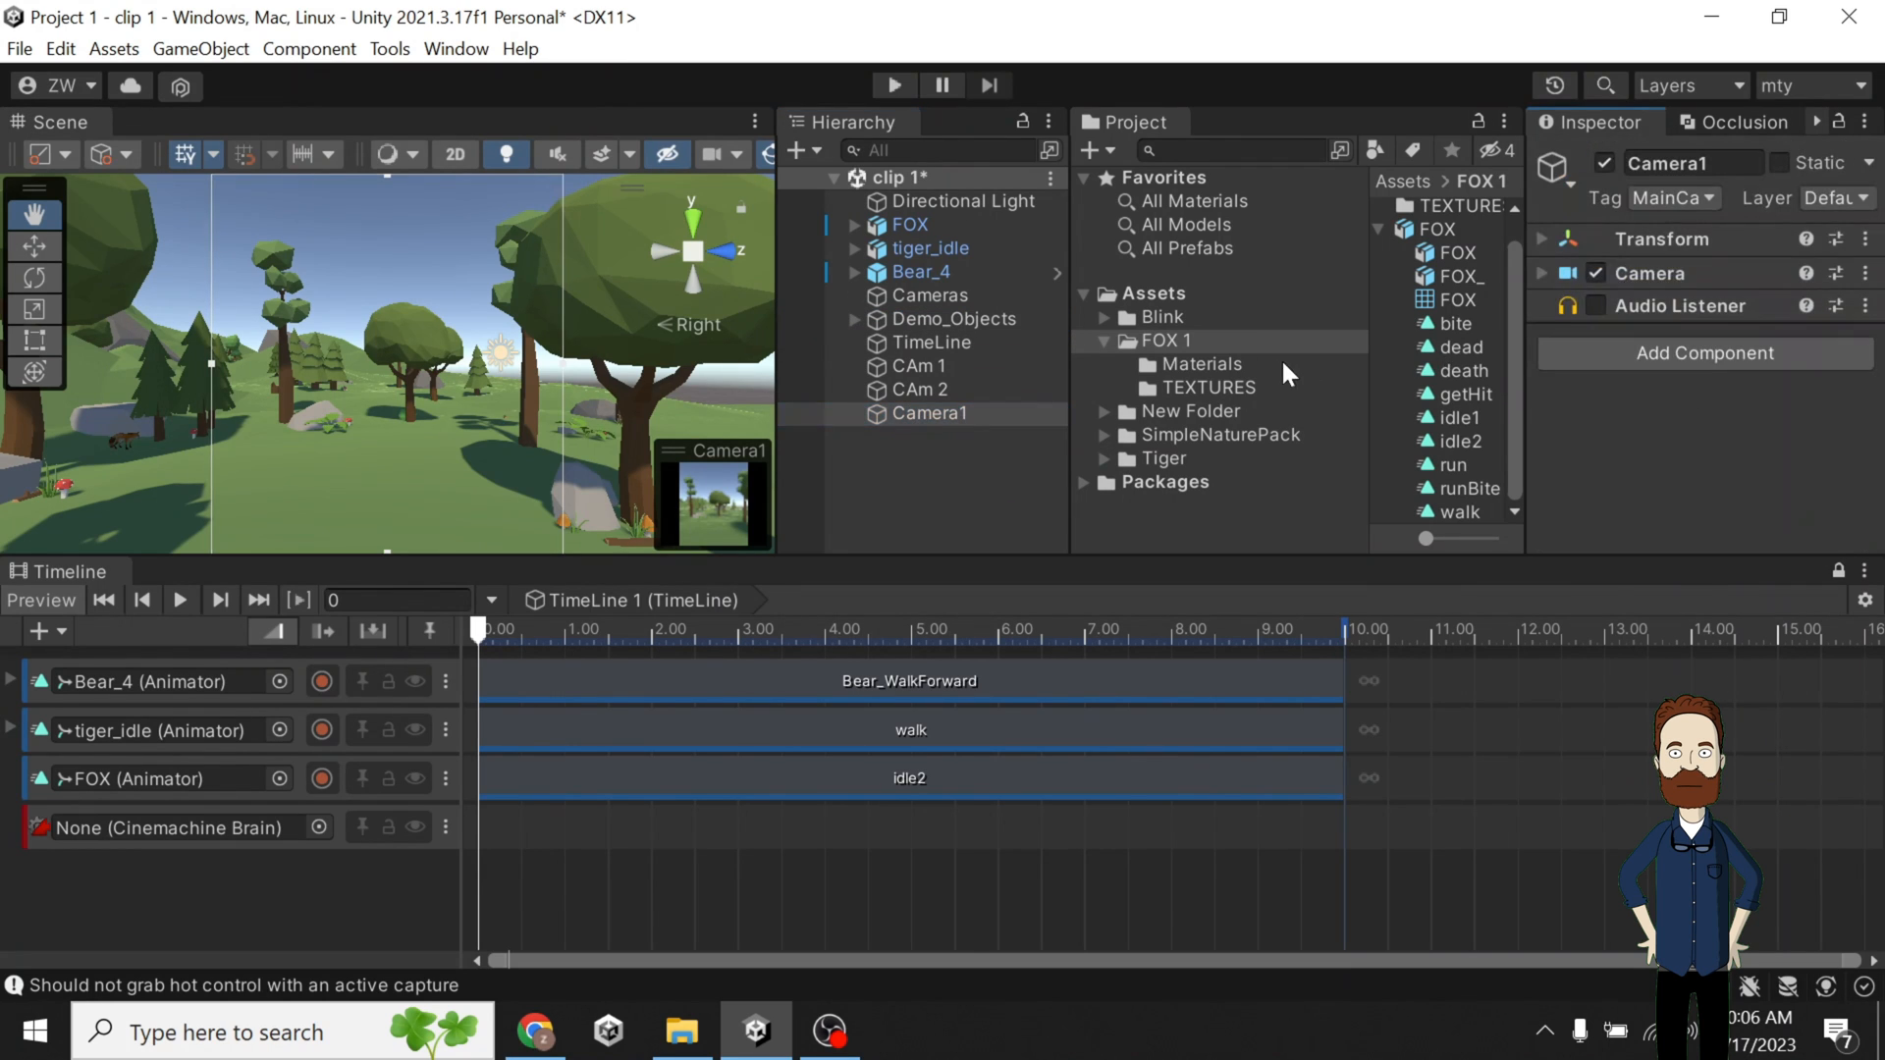
{"action": "left_click", "coordinate": [1595, 305]}
Bind Camera1 to the empty Cinemachine track, creating a CinemachineBrain on the camera.
{"action": "left_click_drag", "start_coordinate": [898, 410], "coordinate": [974, 508]}
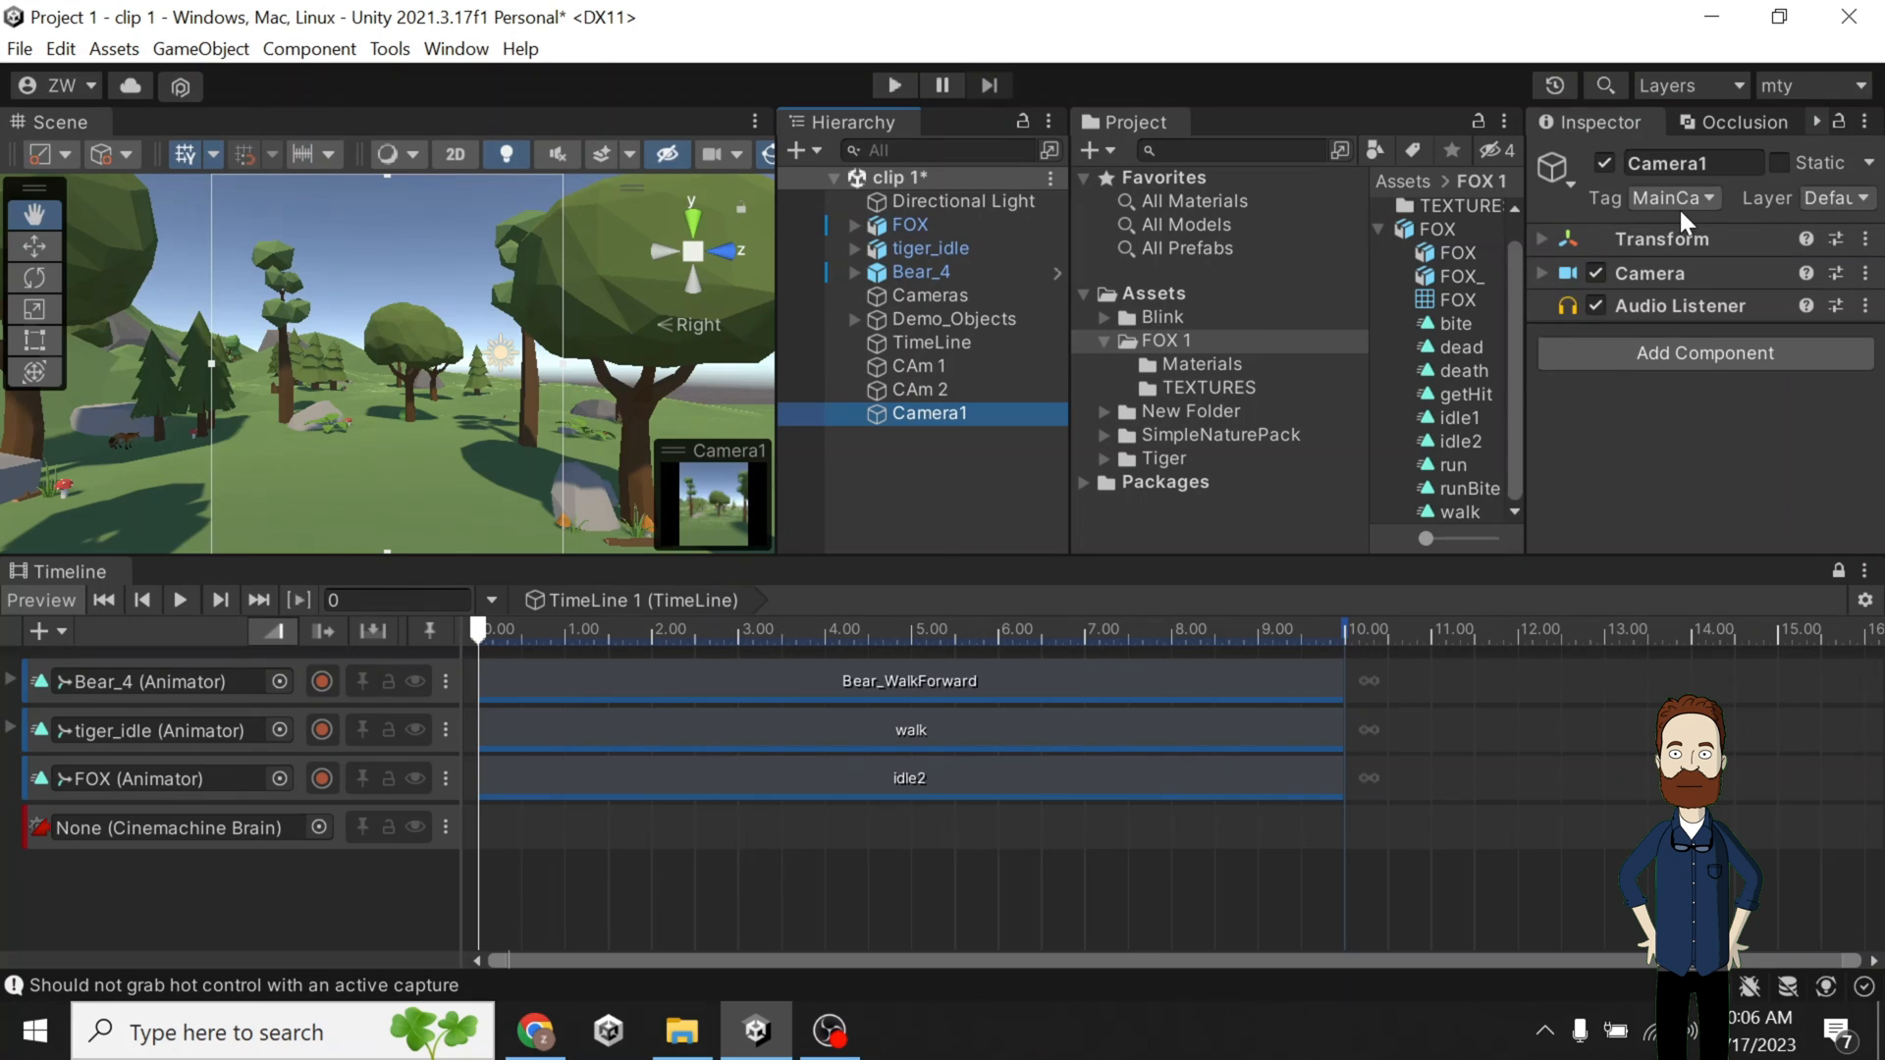
{"action": "left_click_drag", "start_coordinate": [994, 416], "coordinate": [175, 822]}
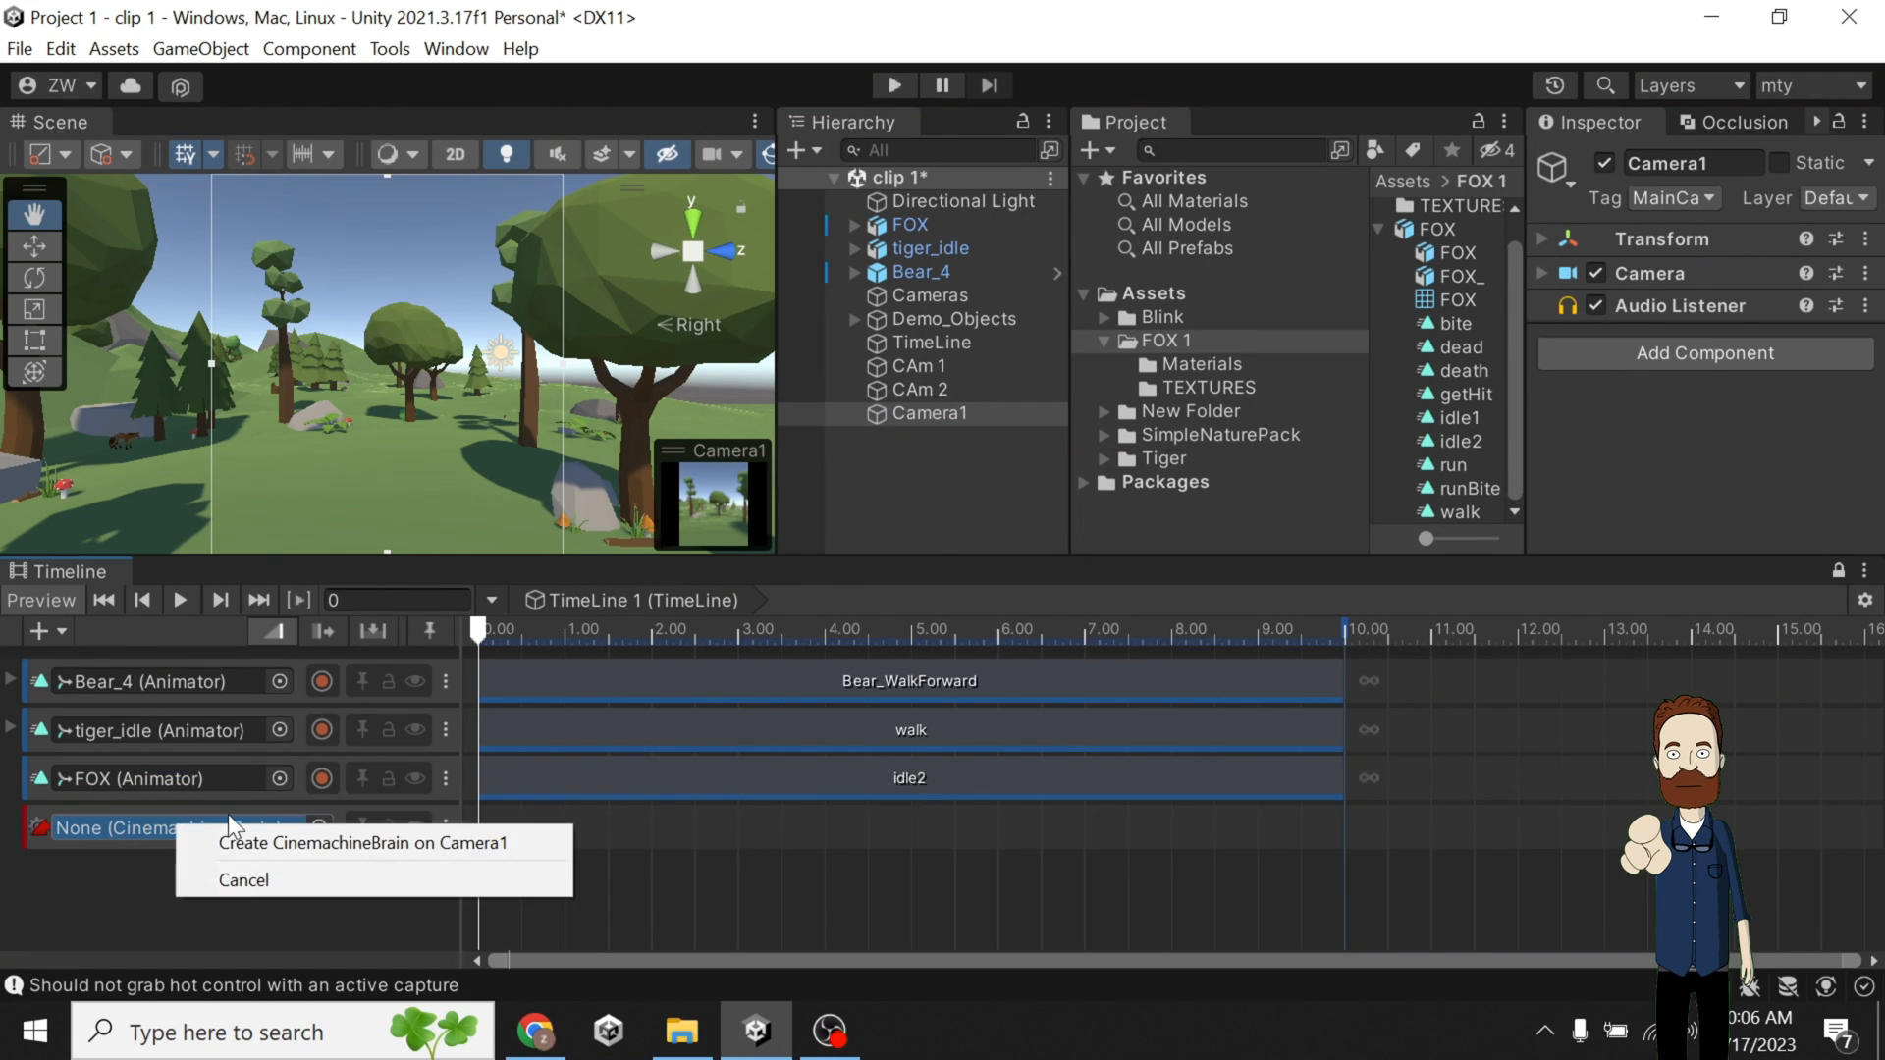
{"action": "left_click", "coordinate": [287, 852]}
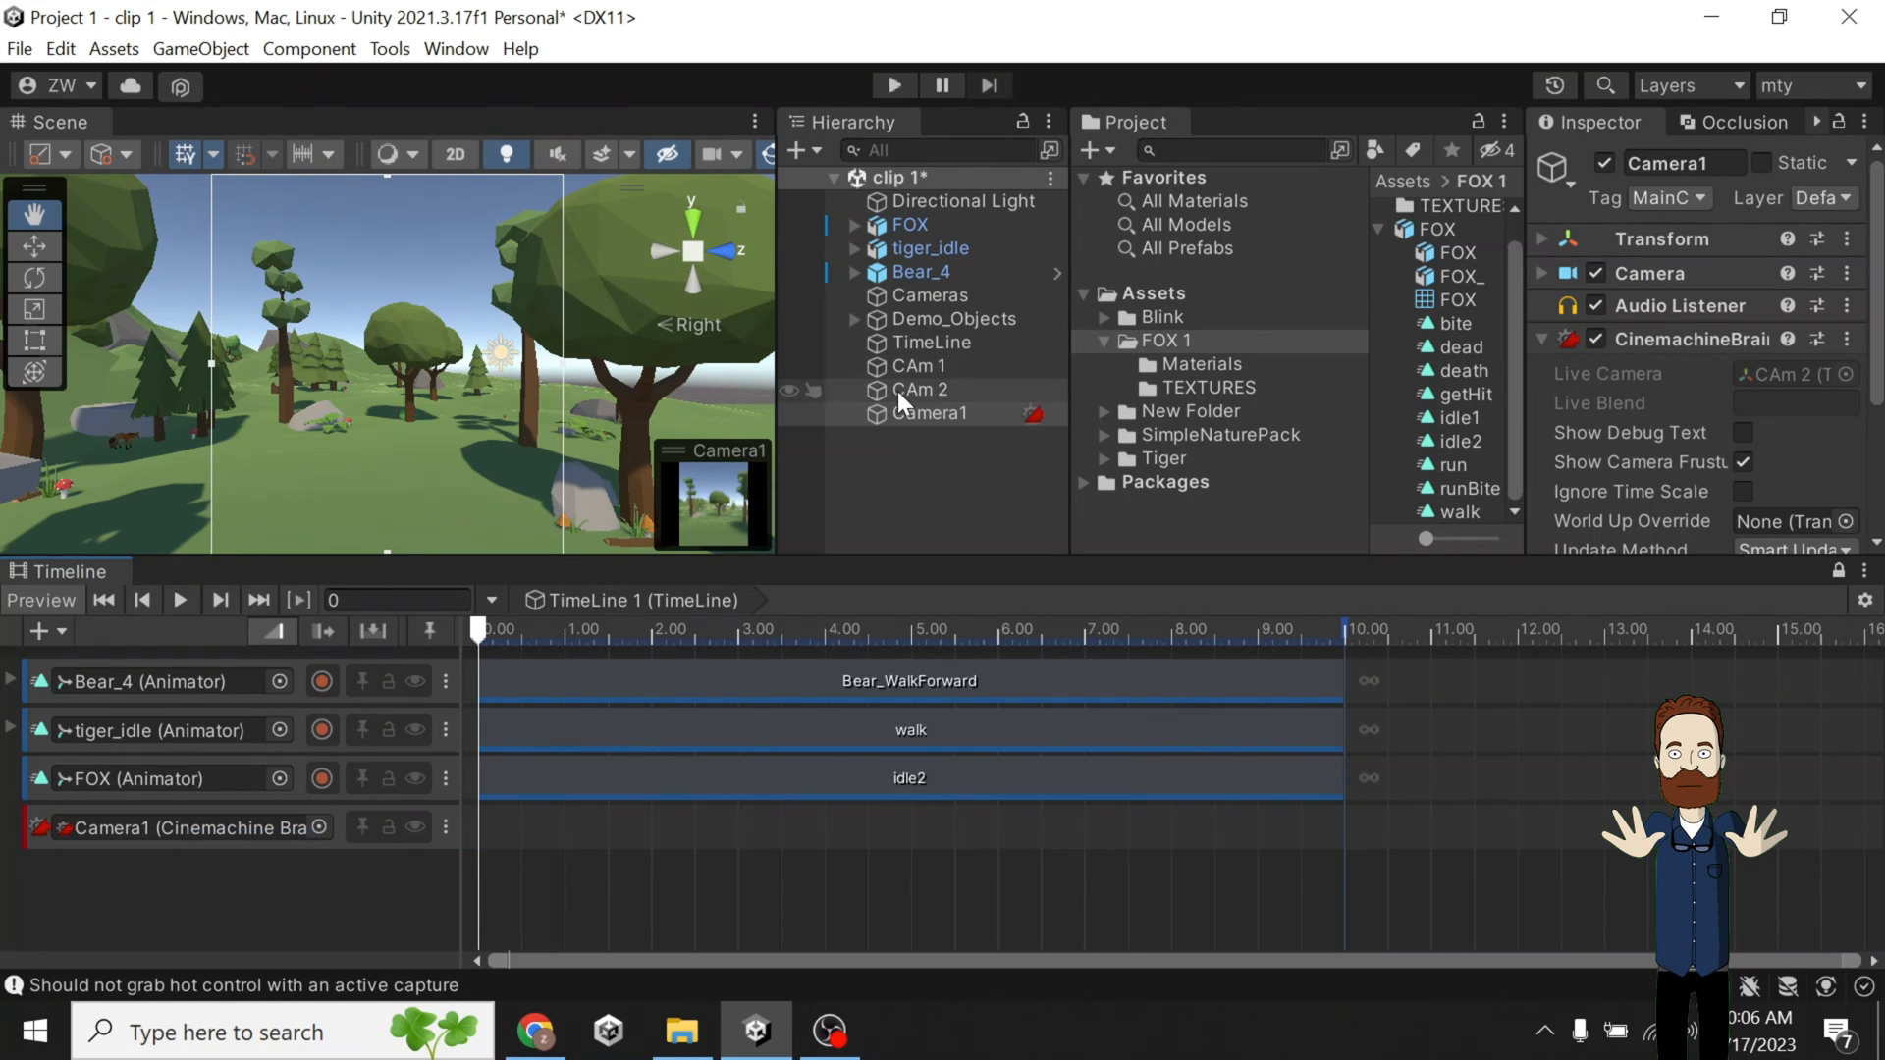
Add CAm 1 to the Cinemachine track as a 5-second shot starting at 0 seconds.
{"action": "left_click_drag", "start_coordinate": [929, 362], "coordinate": [828, 761]}
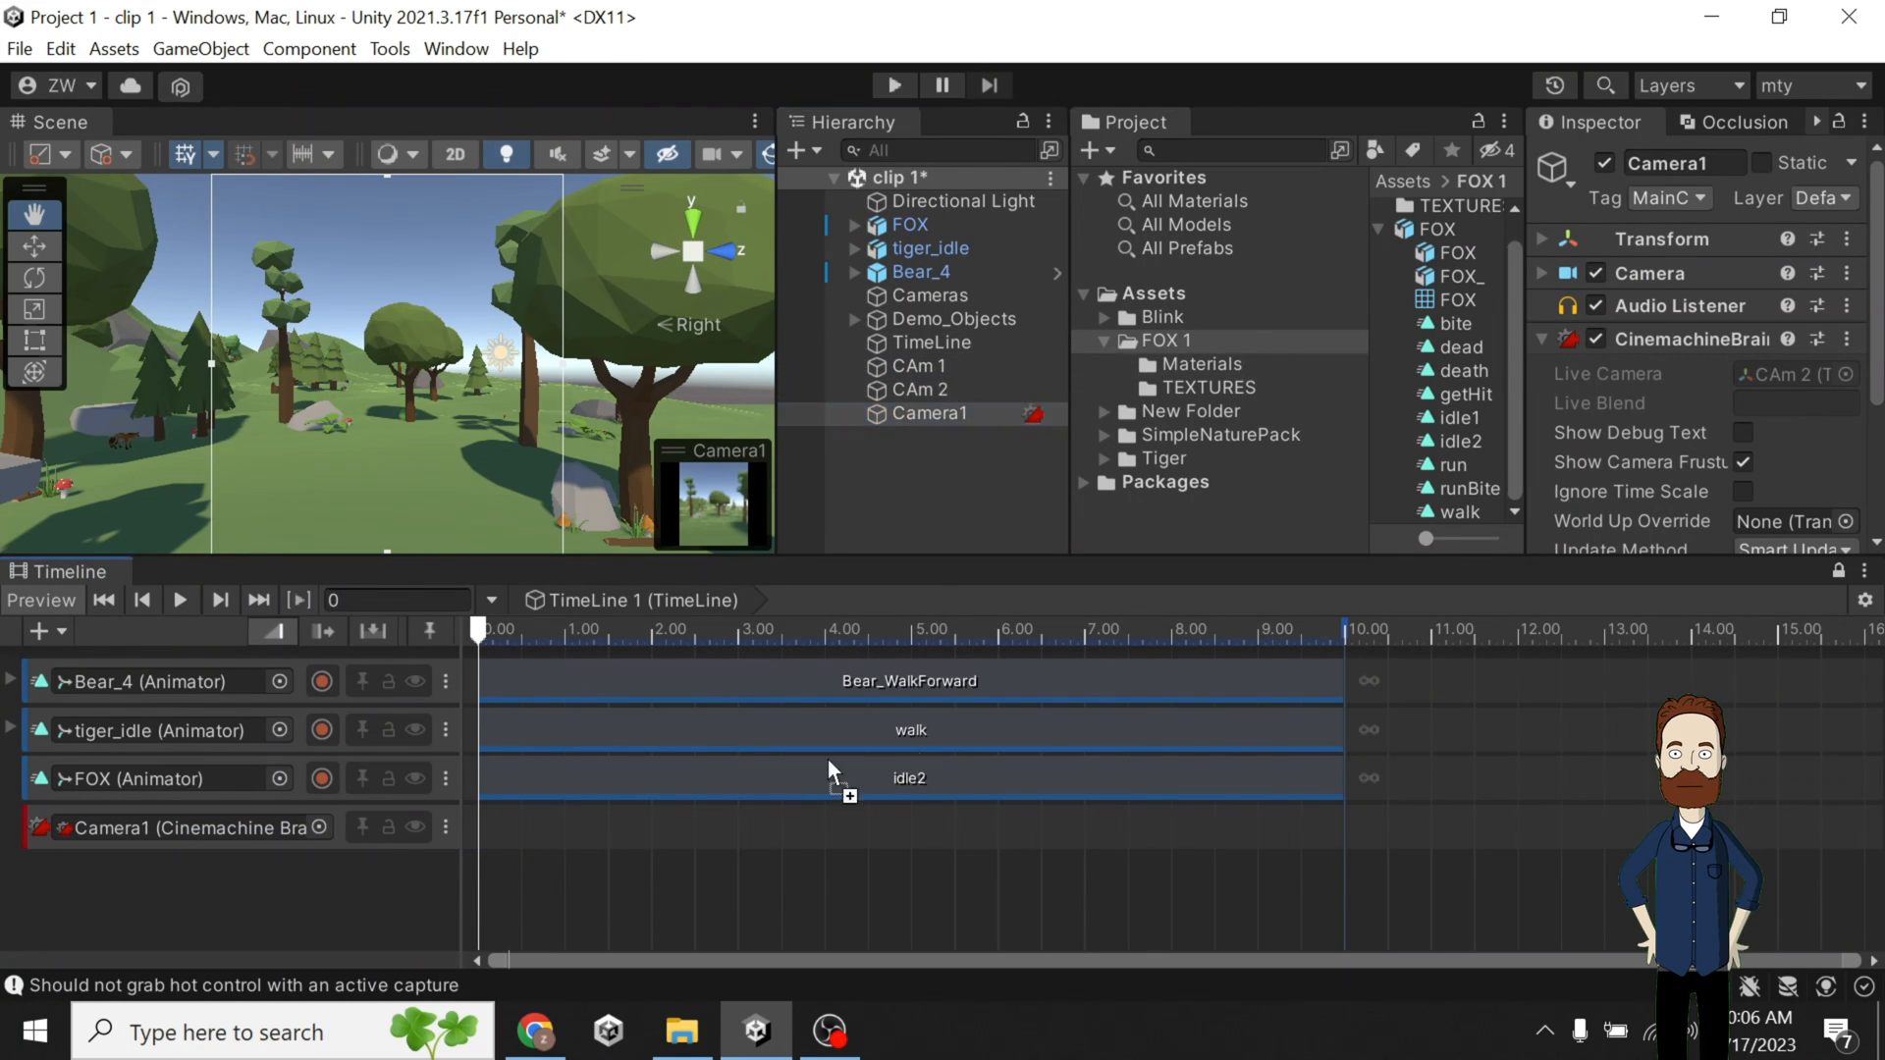
{"action": "left_click_drag", "start_coordinate": [521, 816], "coordinate": [520, 820]}
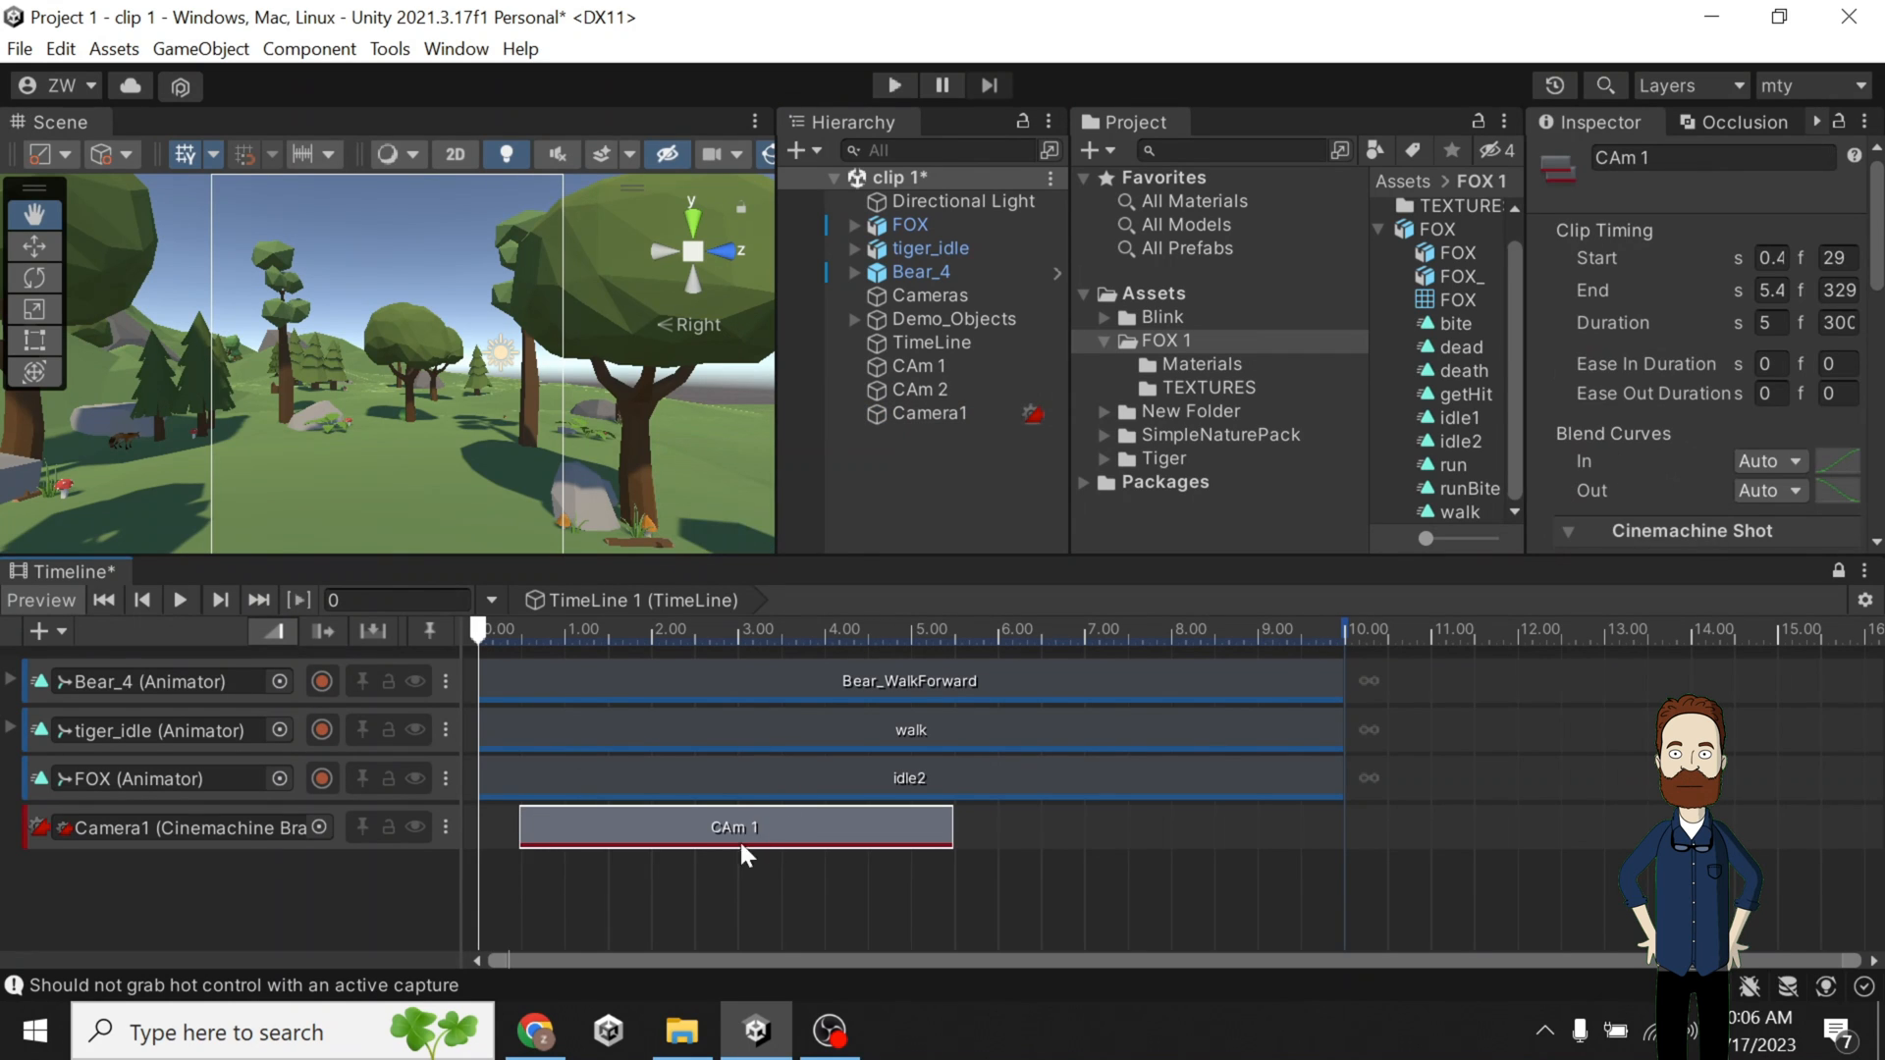
{"action": "left_click_drag", "start_coordinate": [739, 839], "coordinate": [698, 839]}
Add CAm 2 to the Cinemachine track as a shot running from 5 to 10 seconds, directly after CAm 1.
{"action": "left_click_drag", "start_coordinate": [935, 392], "coordinate": [985, 823]}
{"action": "left_click_drag", "start_coordinate": [1116, 826], "coordinate": [1028, 824]}
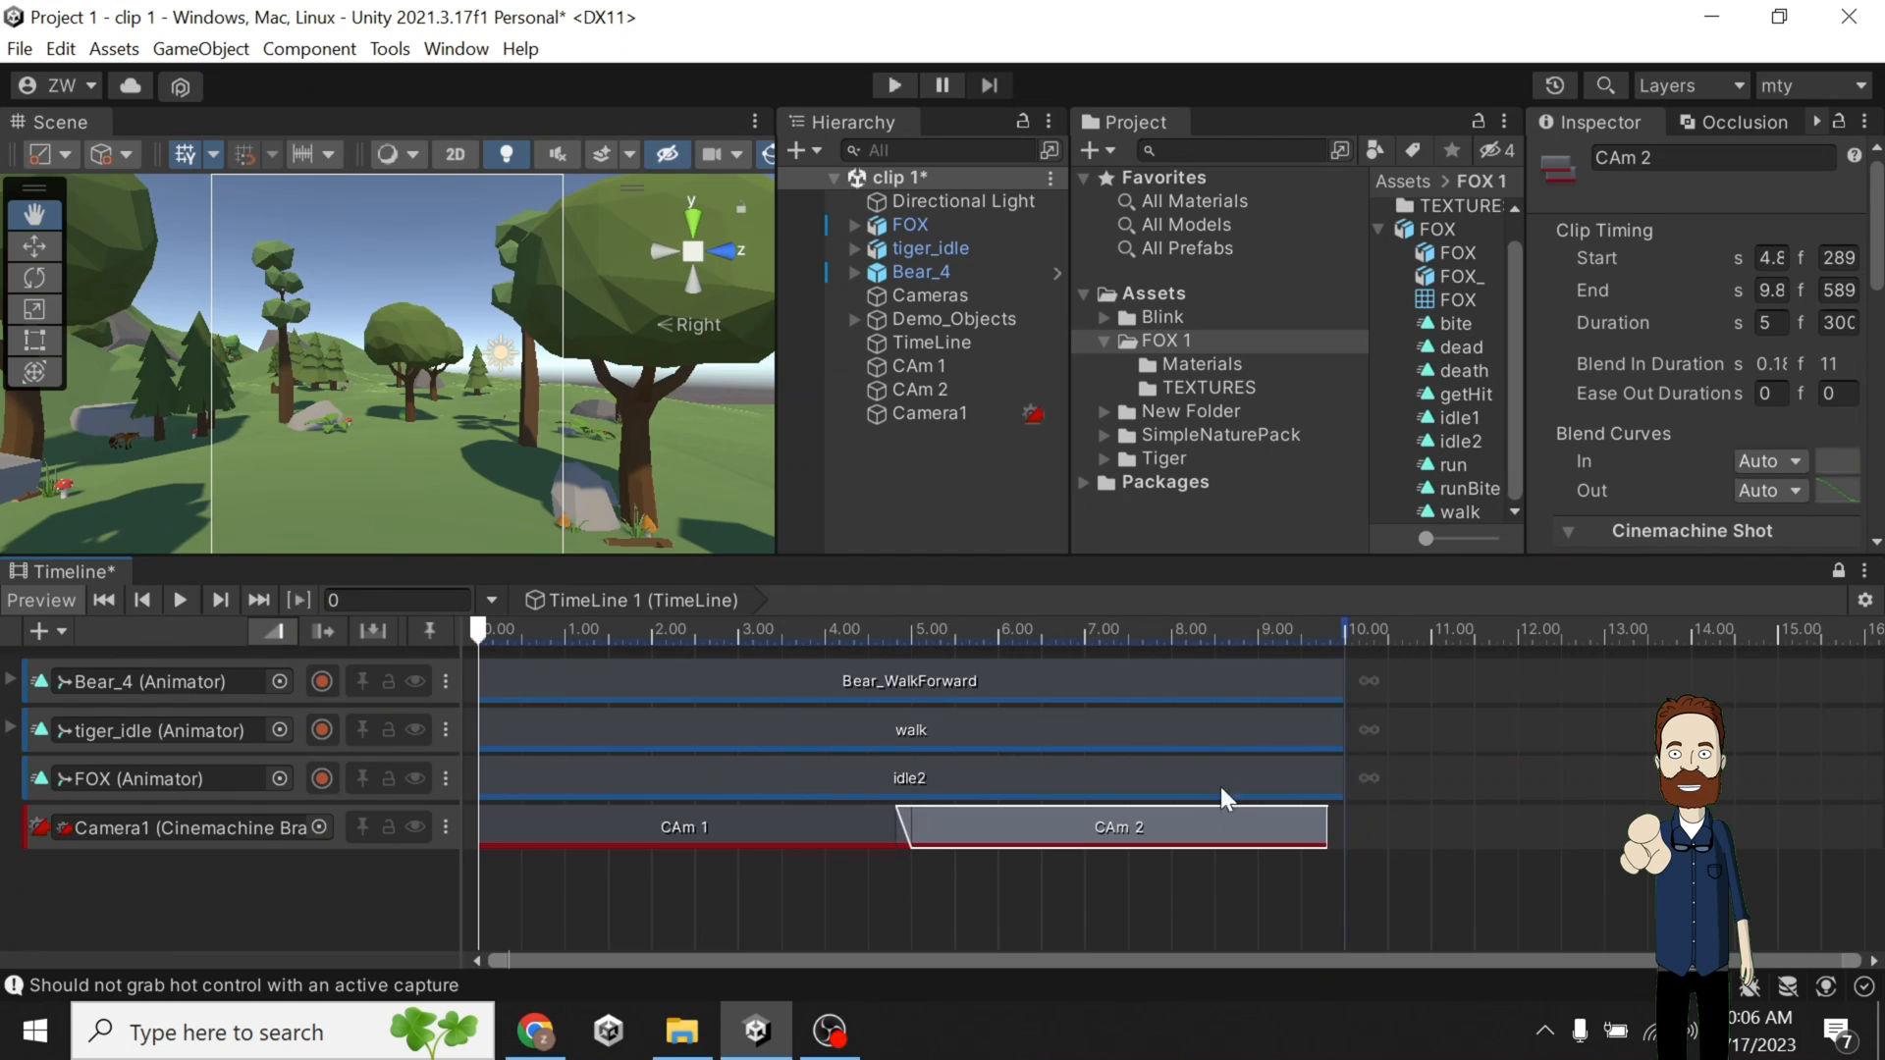
{"action": "mouse_move", "coordinate": [1222, 790]}
{"action": "left_mouse_down"}
{"action": "mouse_move", "coordinate": [1227, 825]}
{"action": "mouse_move", "coordinate": [1208, 825]}
{"action": "left_mouse_up"}
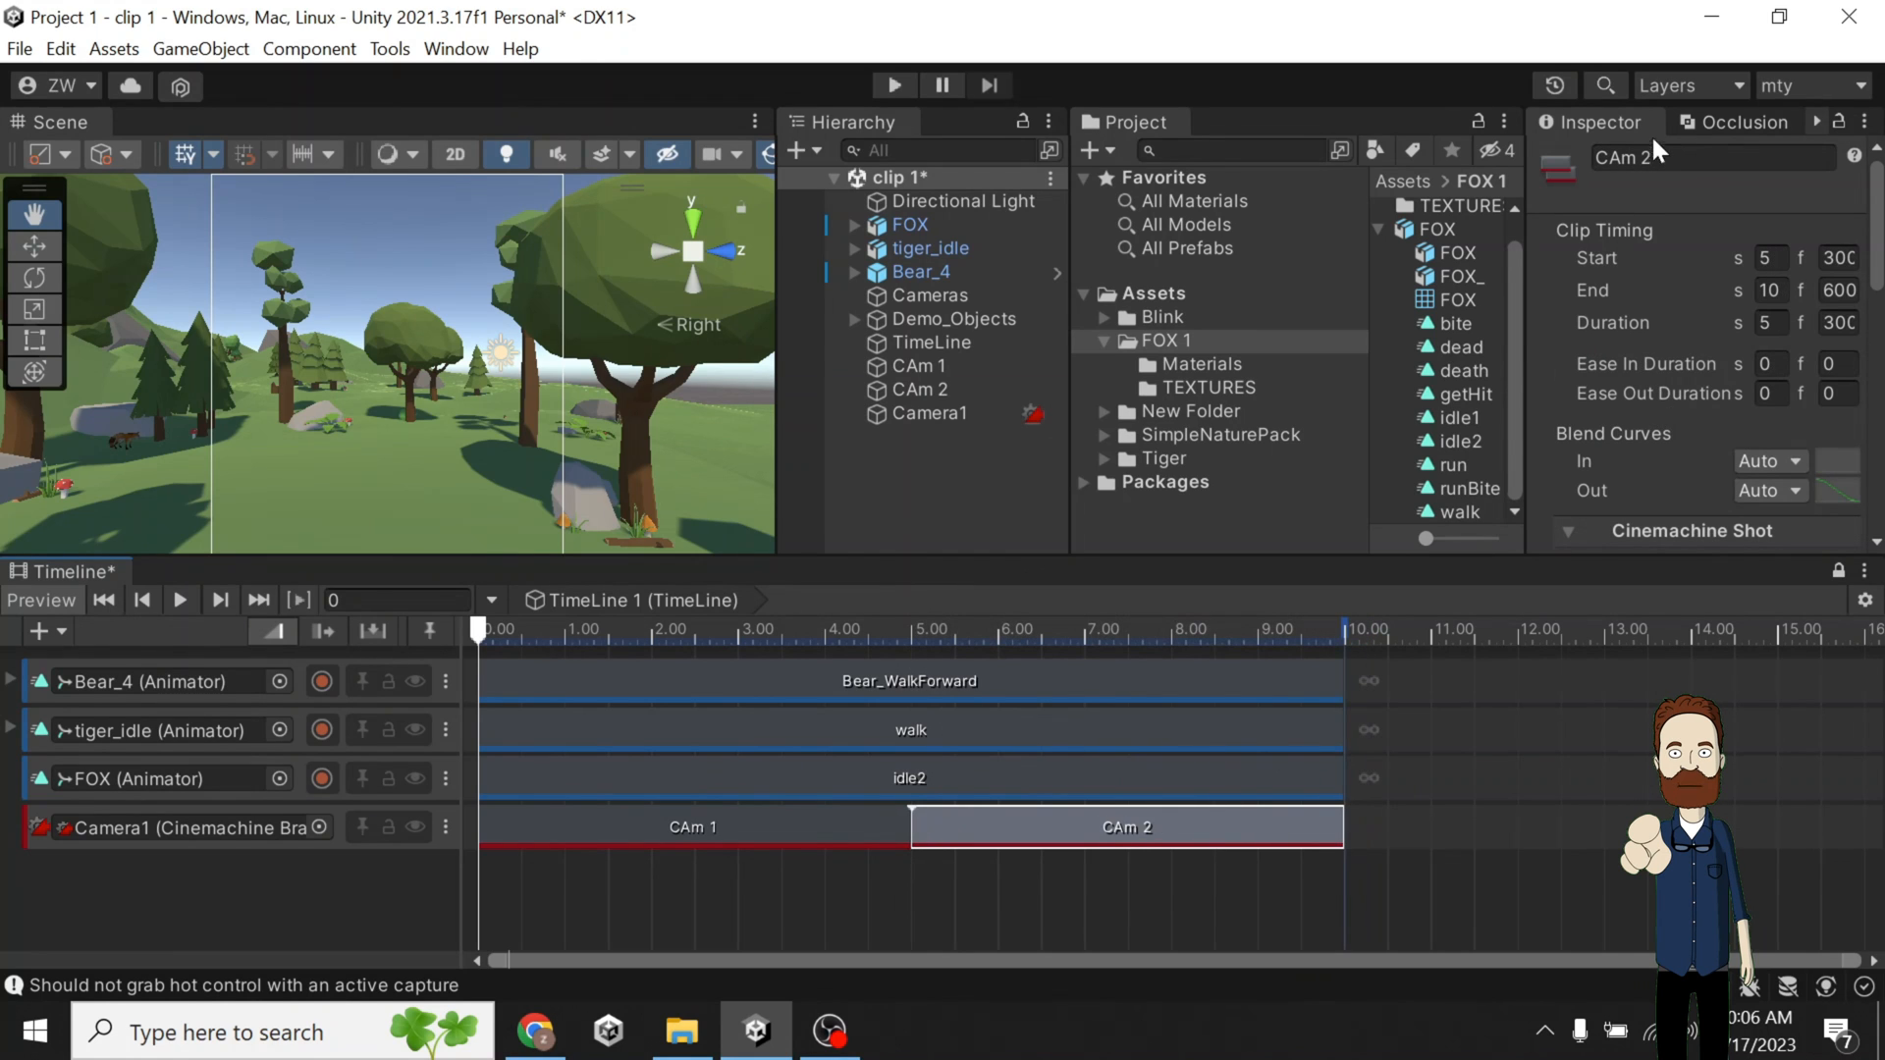
Show the Game view alongside the Scene view and widen it.
{"action": "left_click", "coordinate": [1814, 122]}
{"action": "left_click", "coordinate": [1773, 122]}
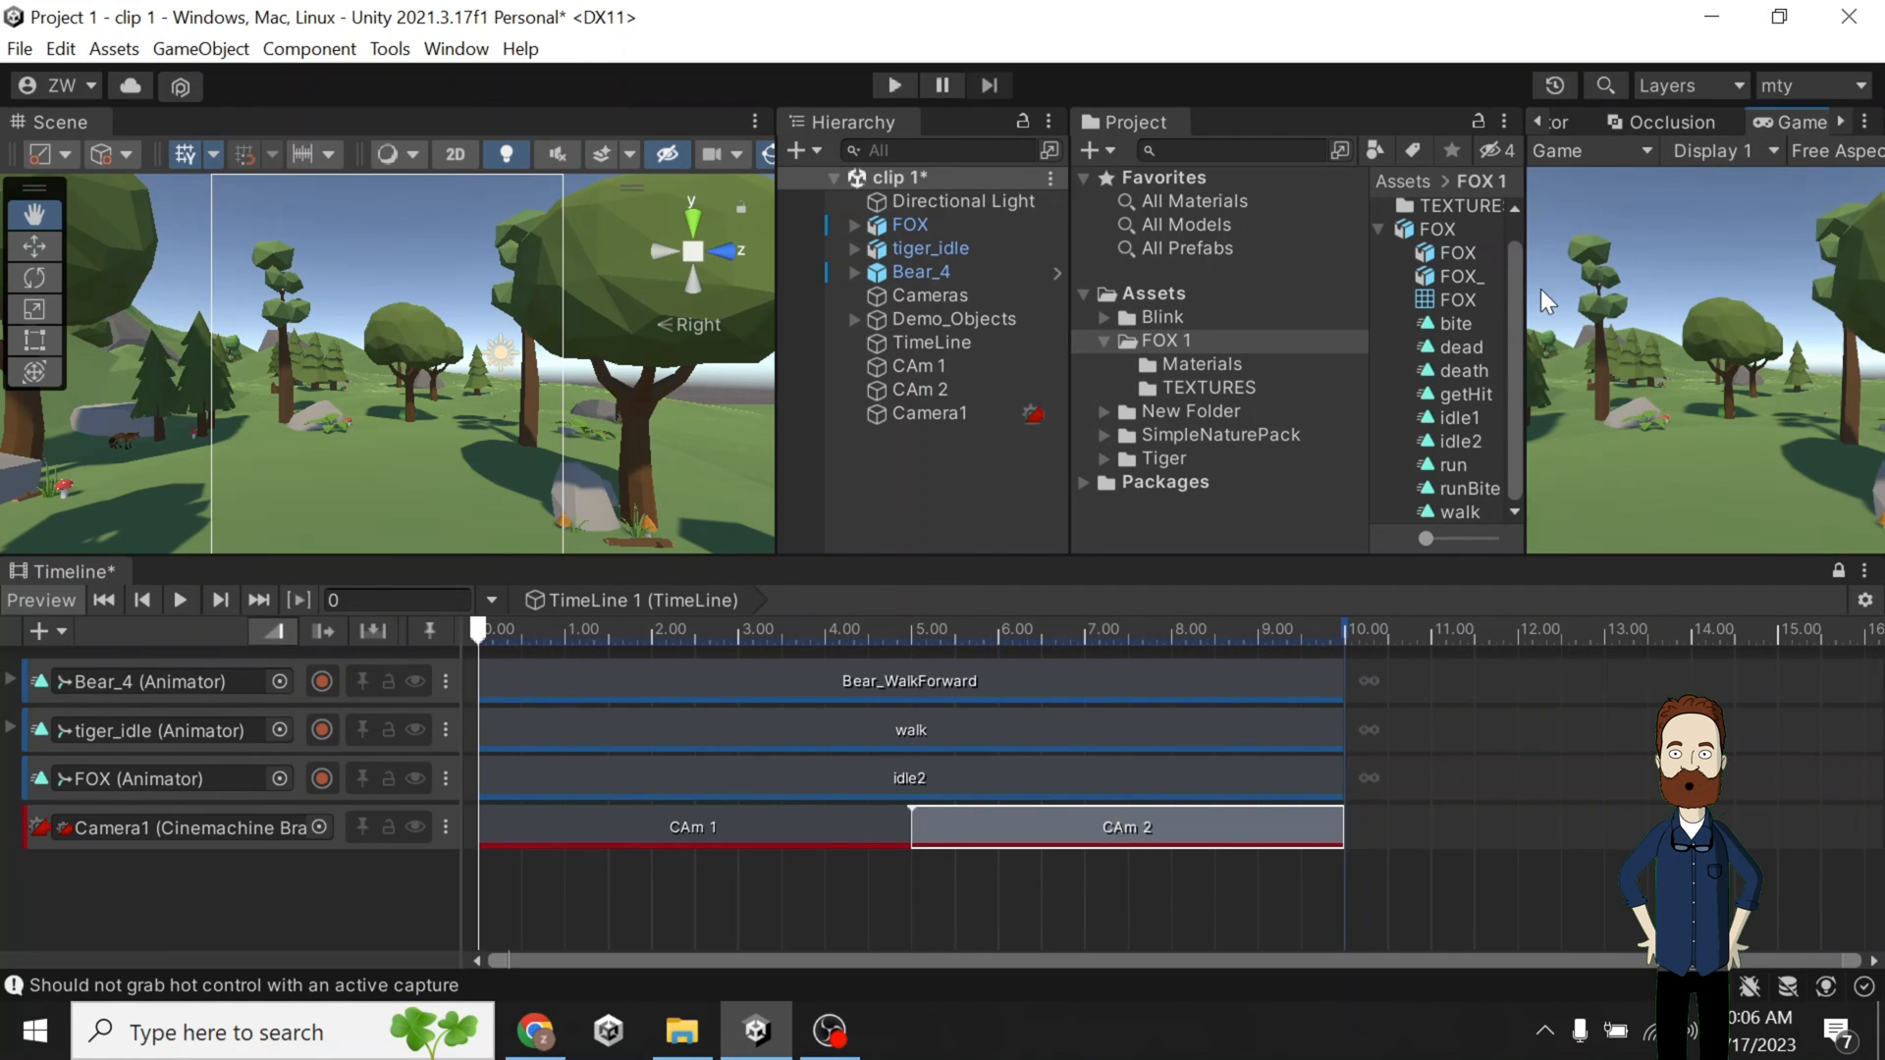
{"action": "left_click_drag", "start_coordinate": [1520, 289], "coordinate": [1449, 289]}
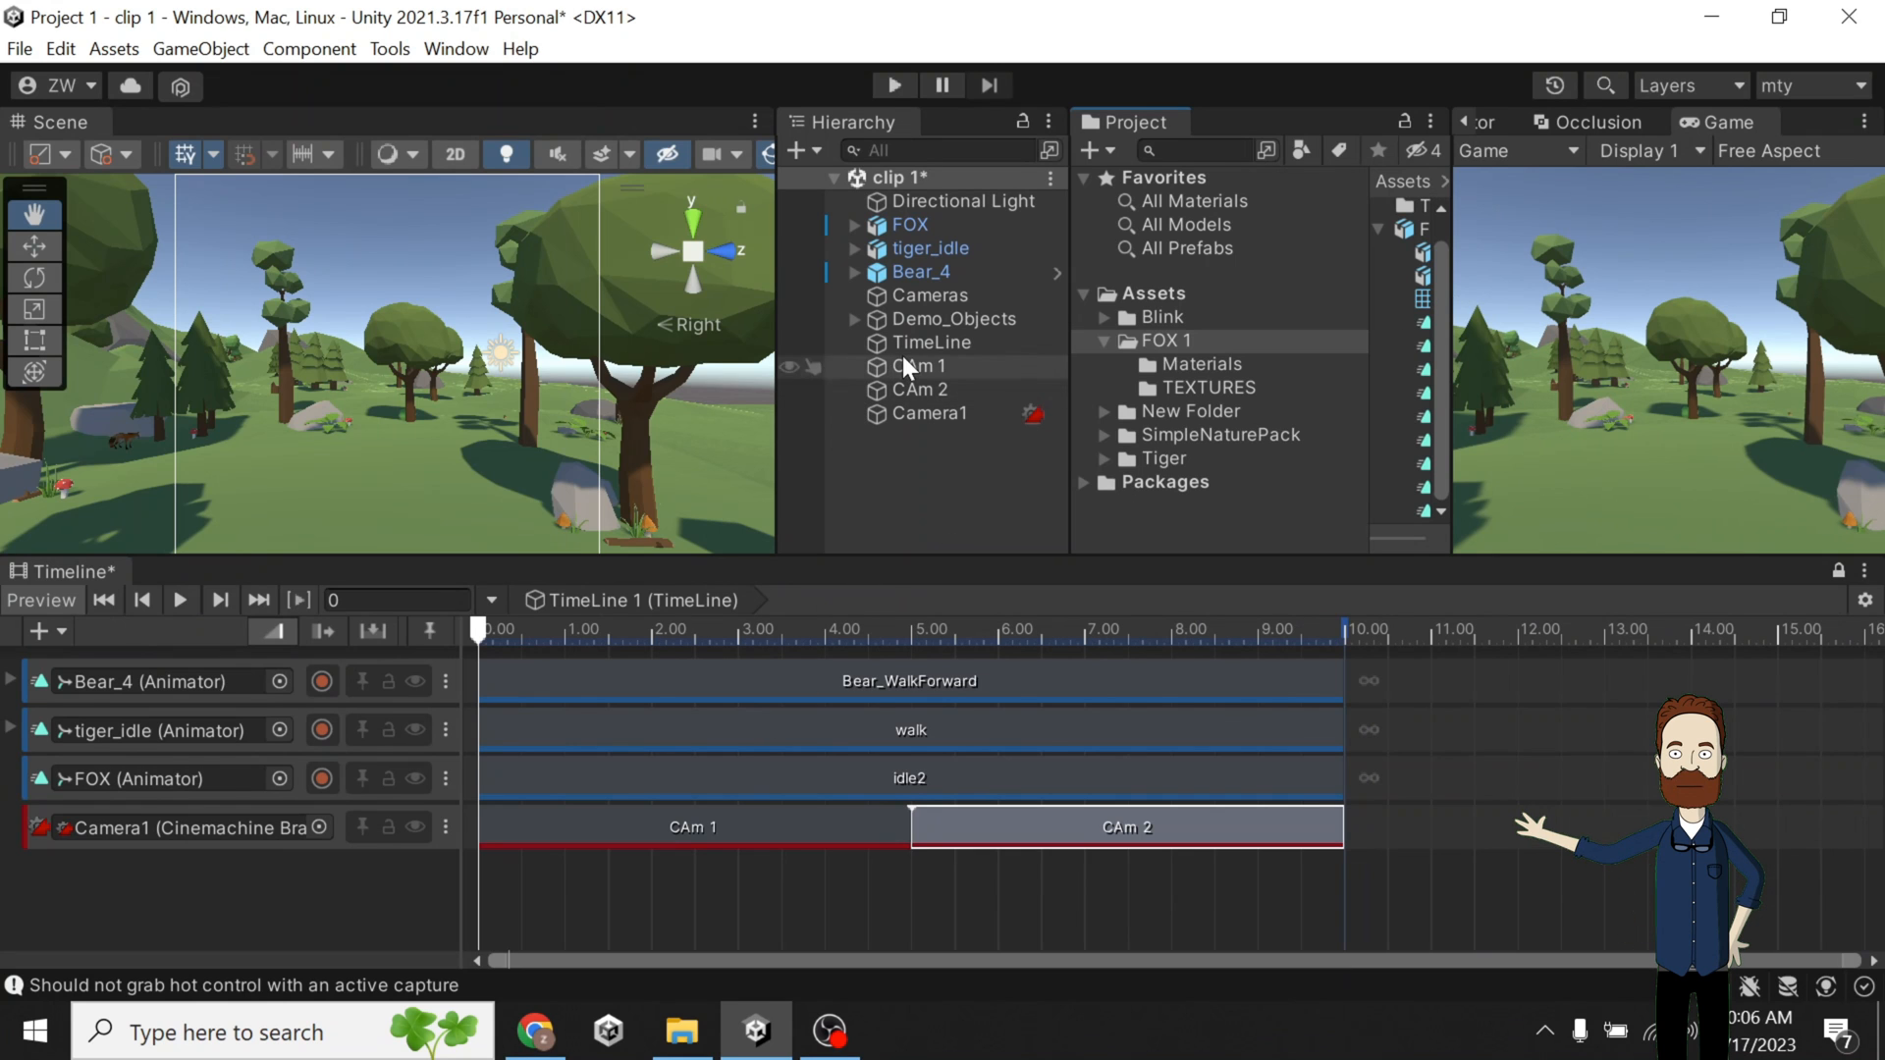
Move CAm 1 back behind the bear and tiger so both animals come into its shot.
{"action": "left_click", "coordinate": [913, 366]}
{"action": "left_click", "coordinate": [477, 635]}
{"action": "scroll", "coordinate": [397, 366], "scroll_direction": "down", "scroll_amount": 6}
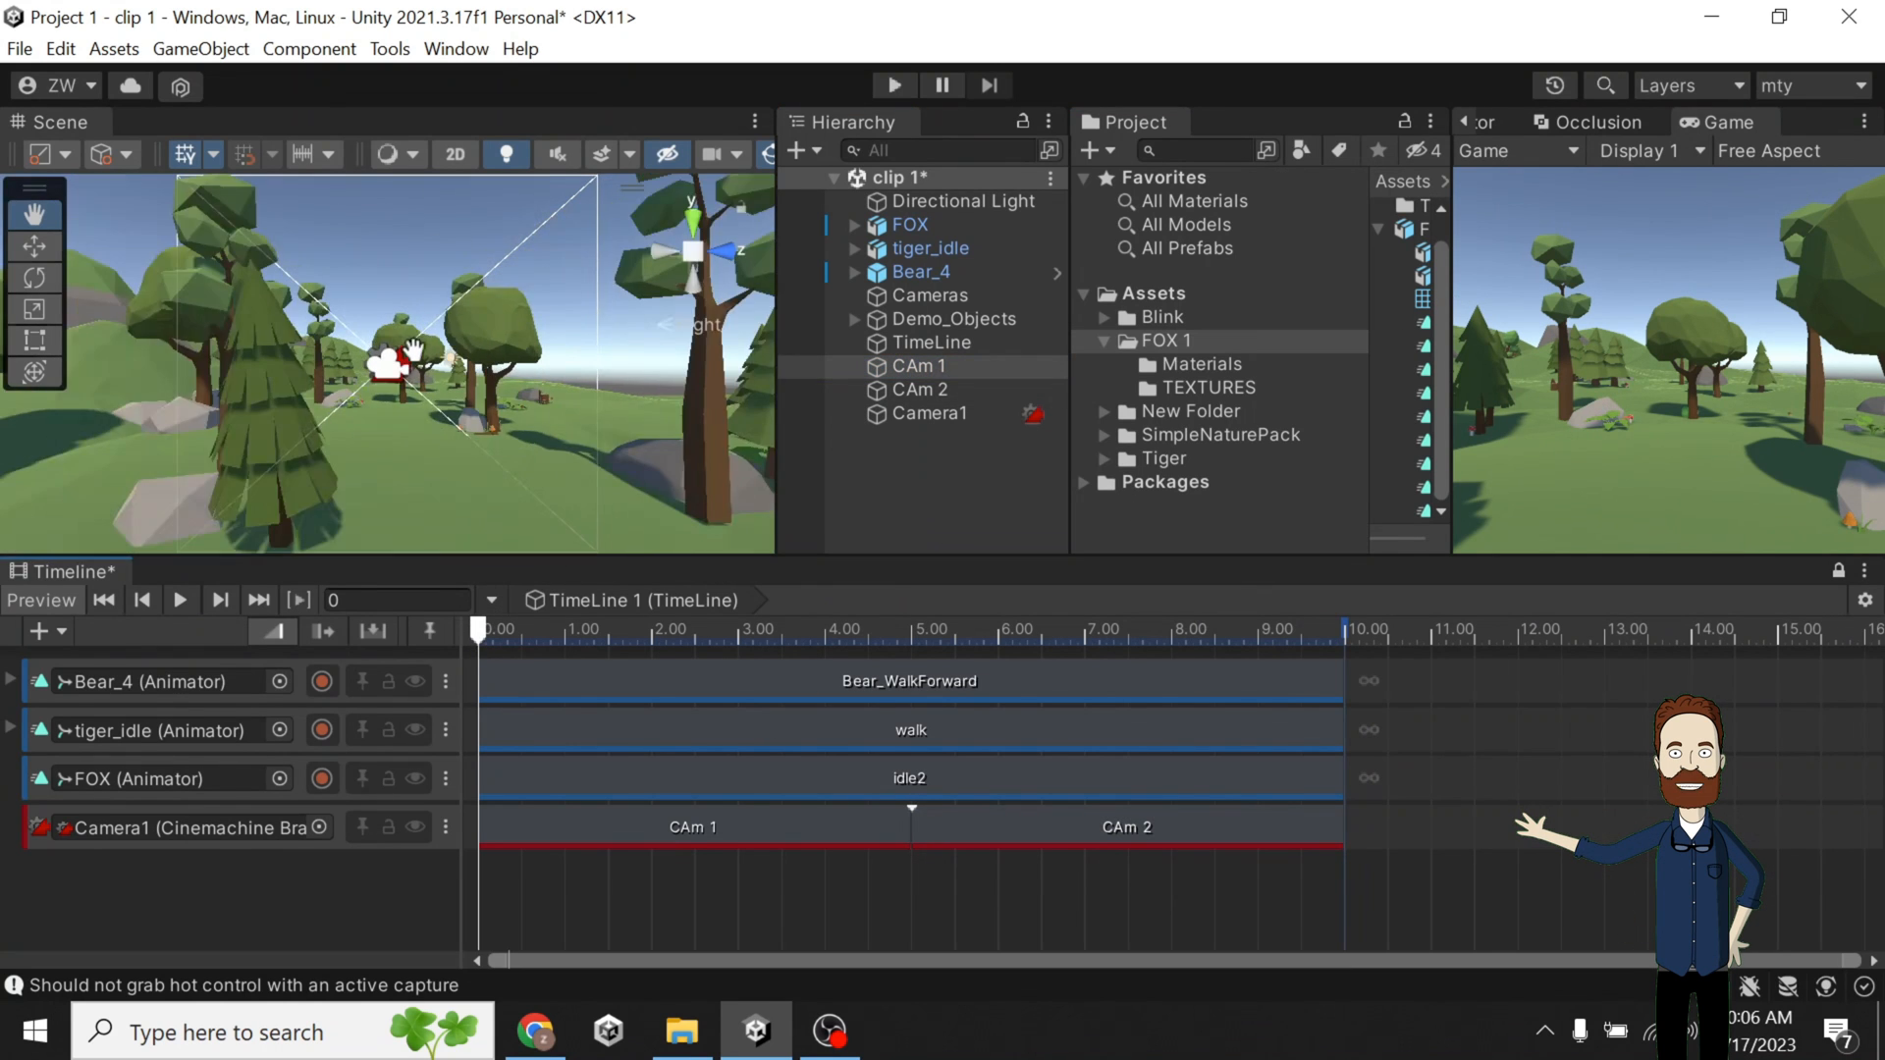
{"action": "scroll", "coordinate": [609, 347], "scroll_direction": "down", "scroll_amount": 3}
{"action": "scroll", "coordinate": [609, 348], "scroll_direction": "down", "scroll_amount": 4}
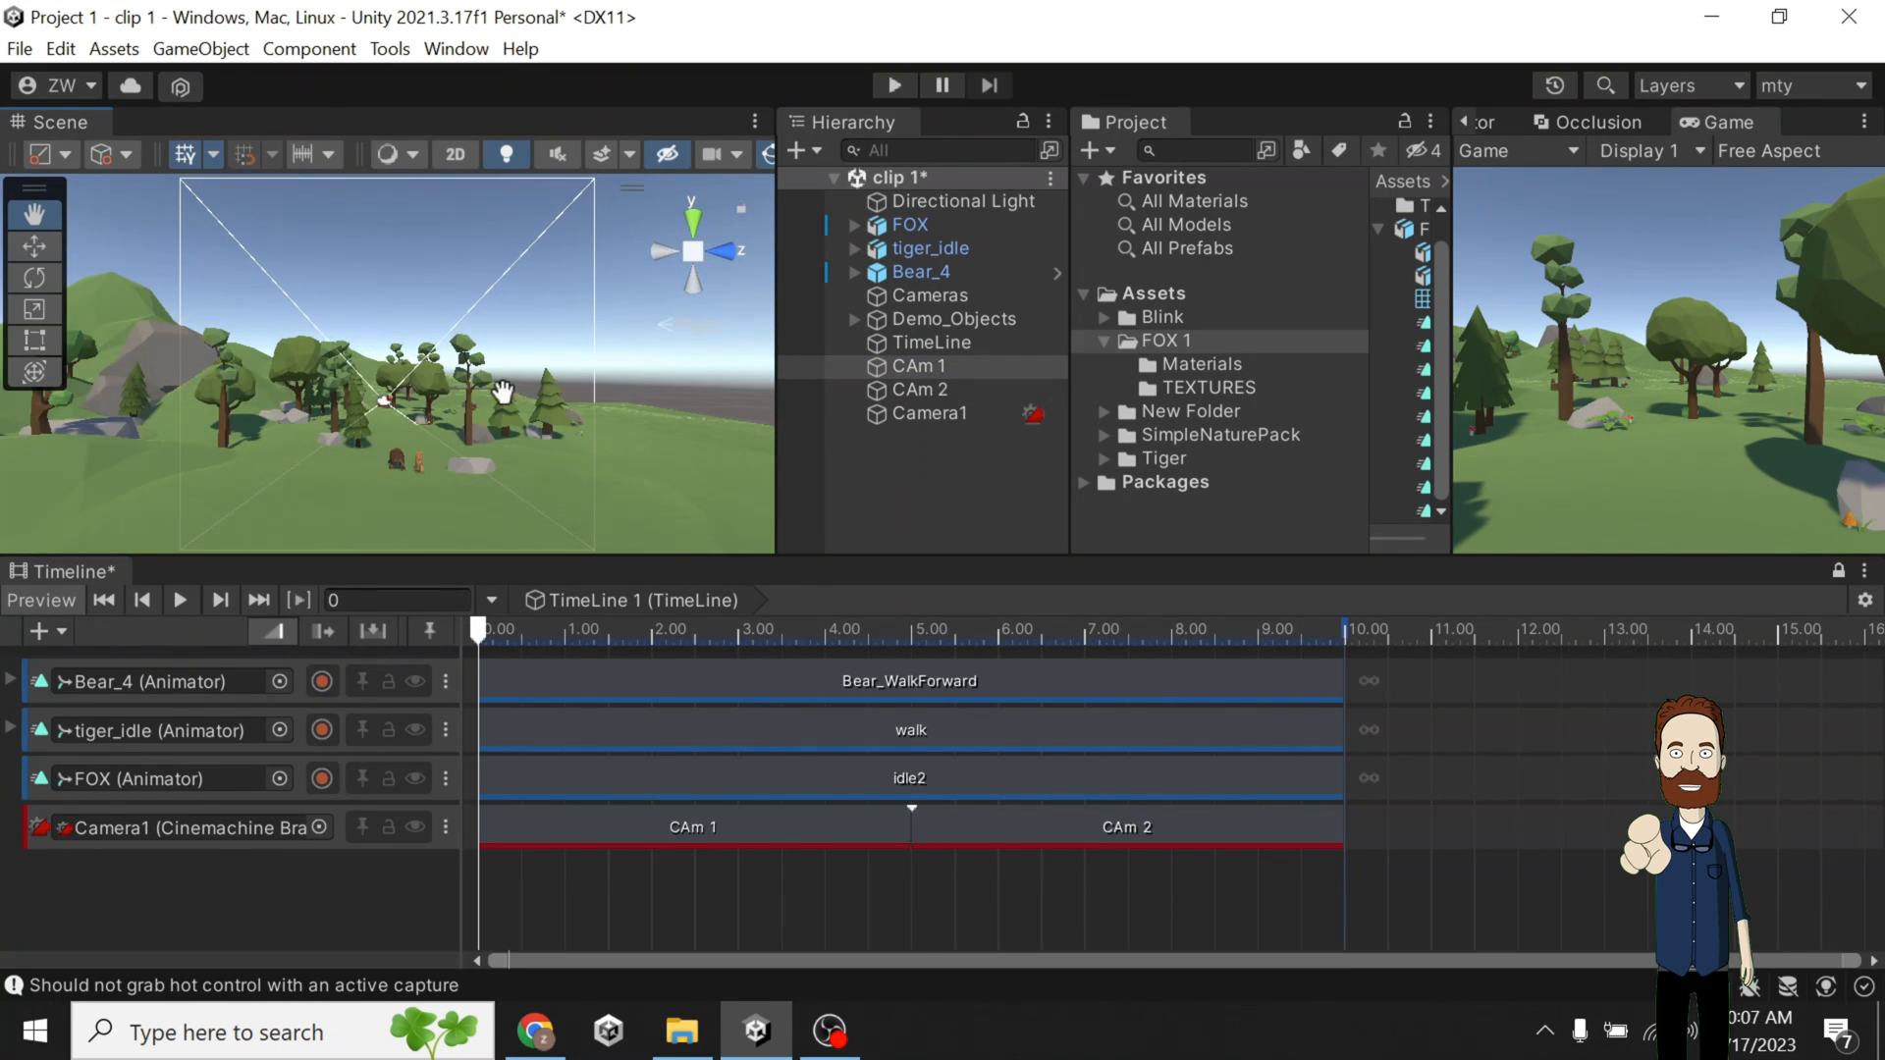
{"action": "scroll", "coordinate": [489, 385], "scroll_direction": "down", "scroll_amount": 4}
{"action": "scroll", "coordinate": [441, 392], "scroll_direction": "up", "scroll_amount": 6}
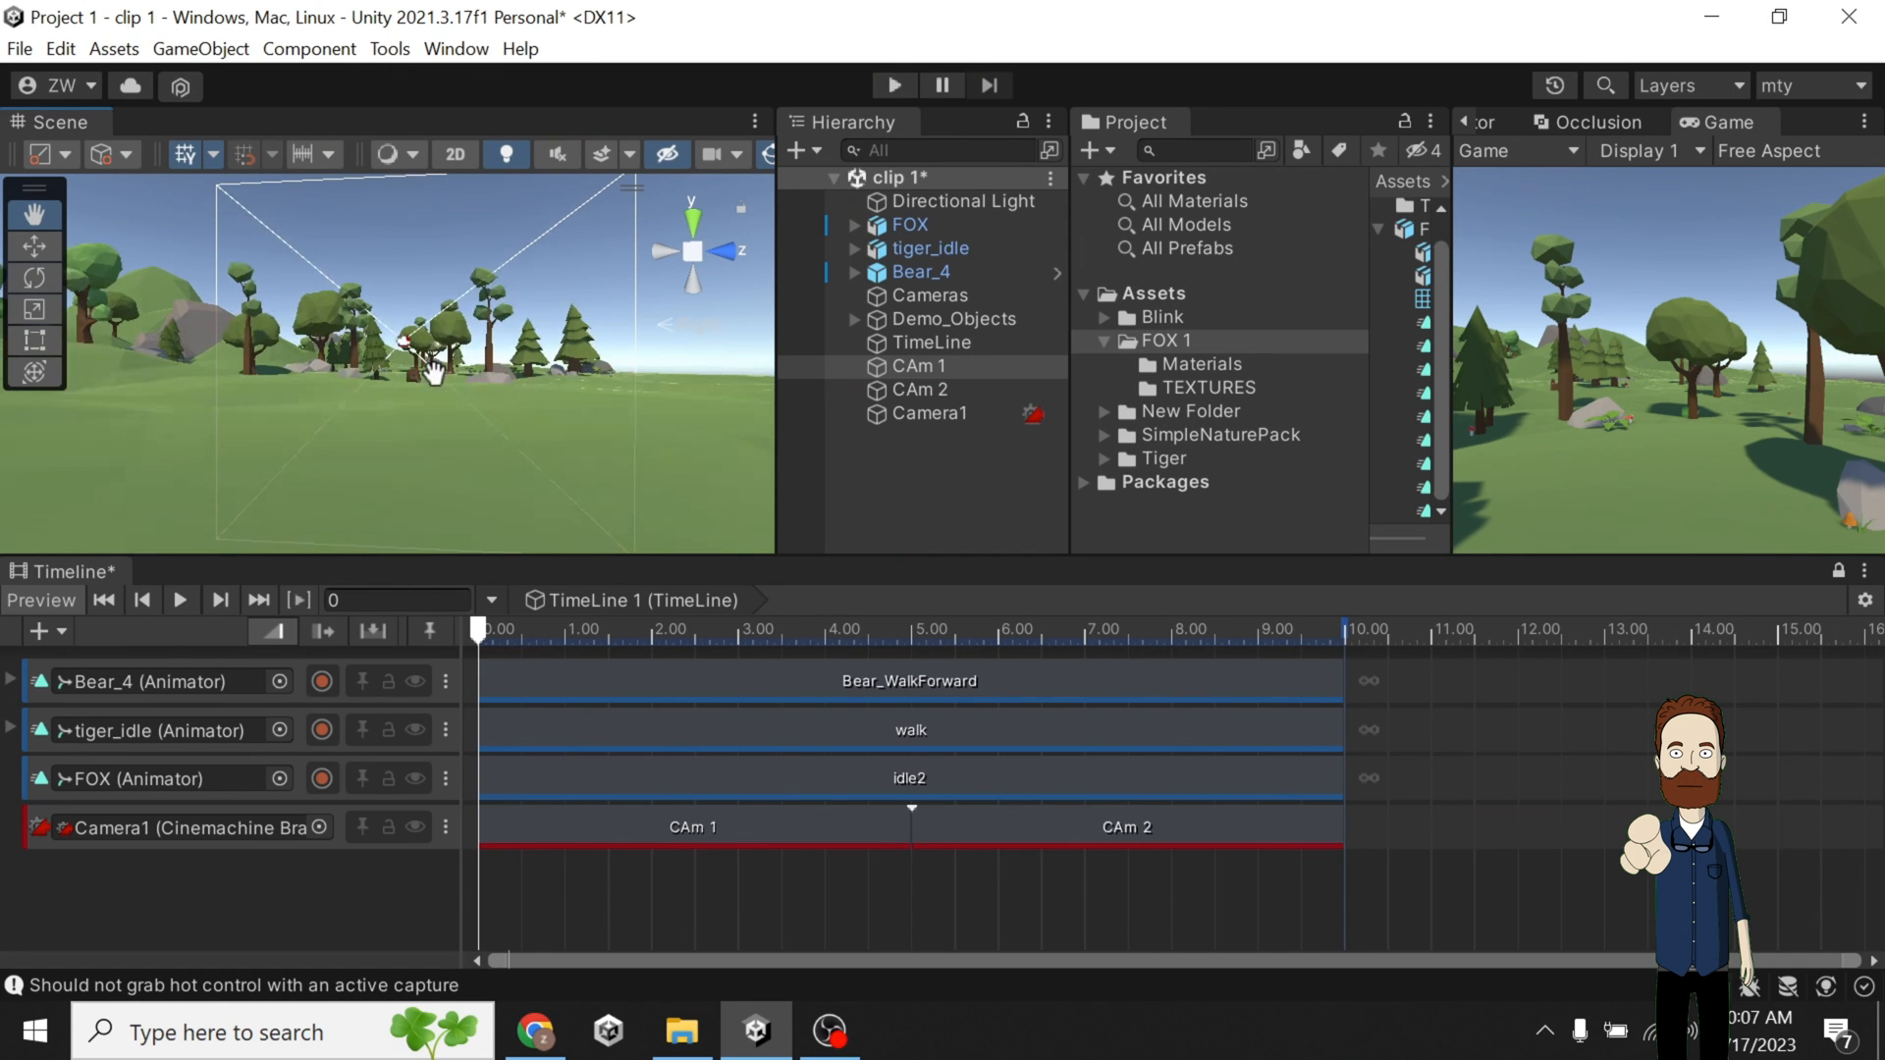
{"action": "scroll", "coordinate": [447, 422], "scroll_direction": "up", "scroll_amount": 8}
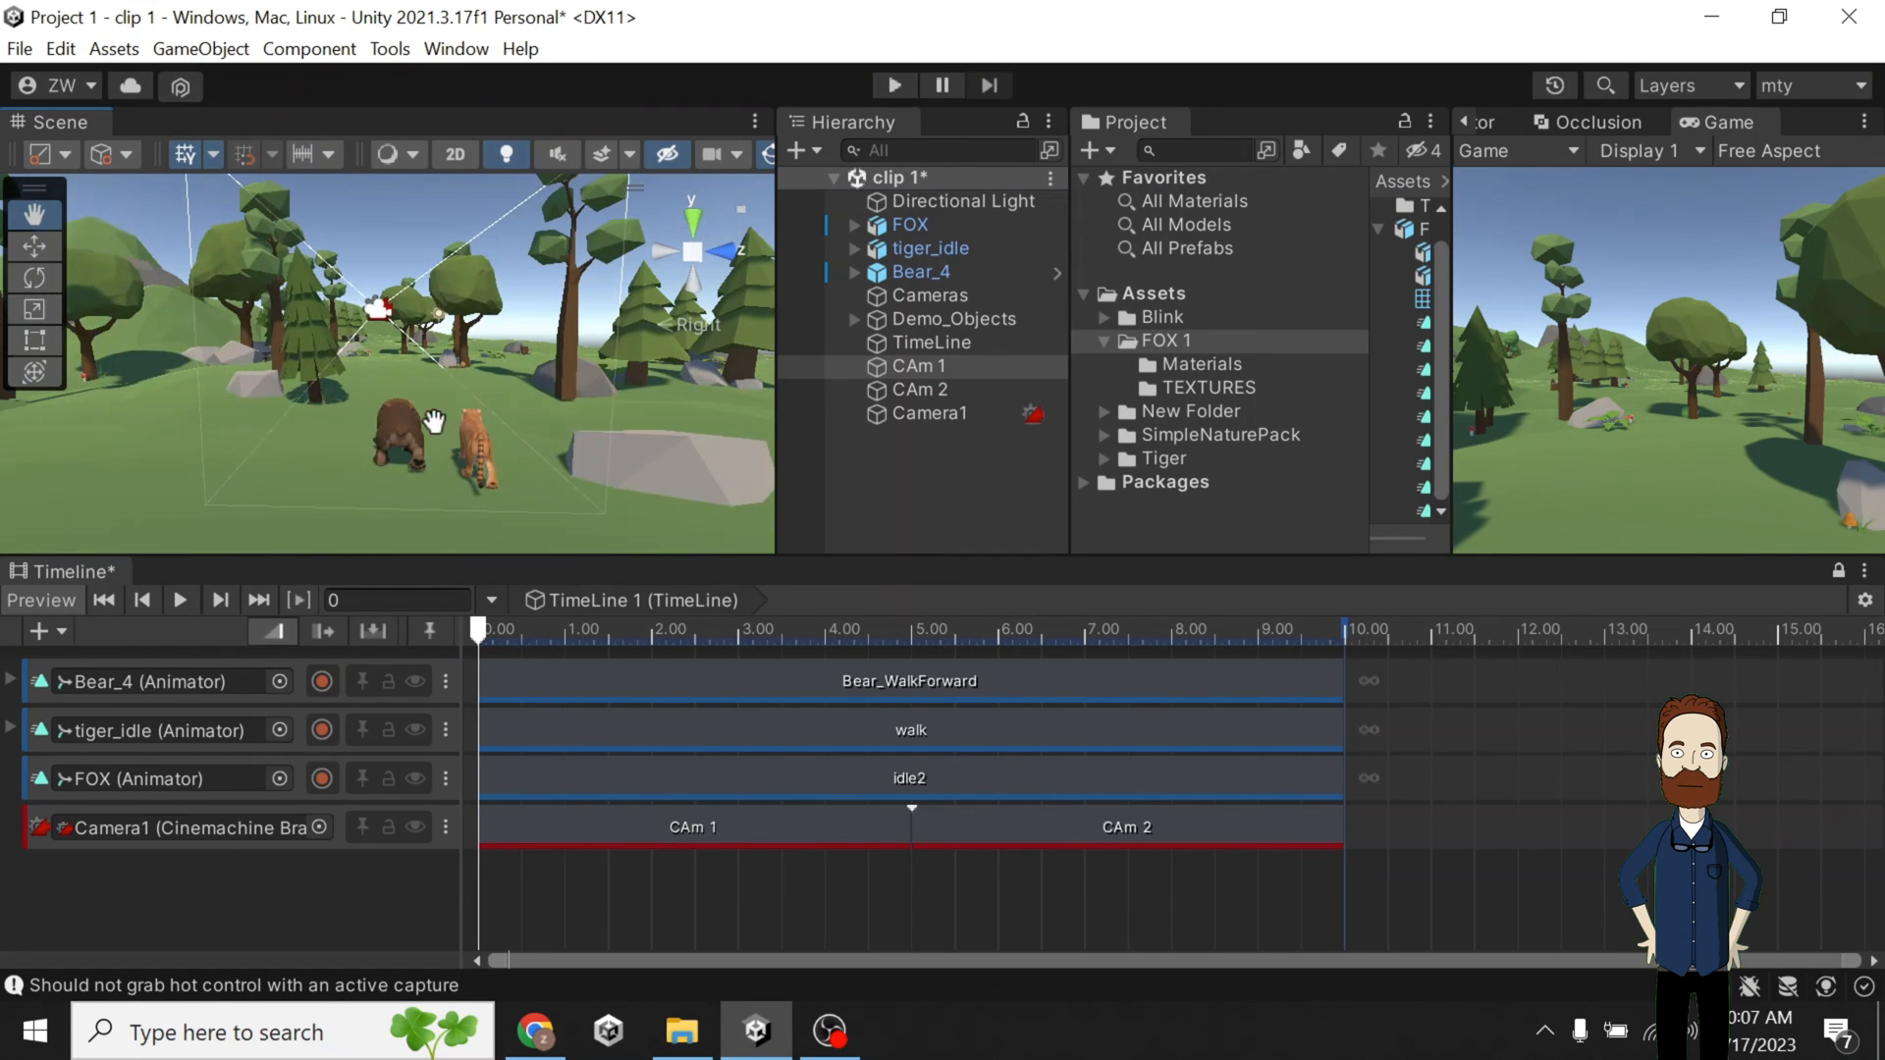
{"action": "scroll", "coordinate": [454, 412], "scroll_direction": "down", "scroll_amount": 2}
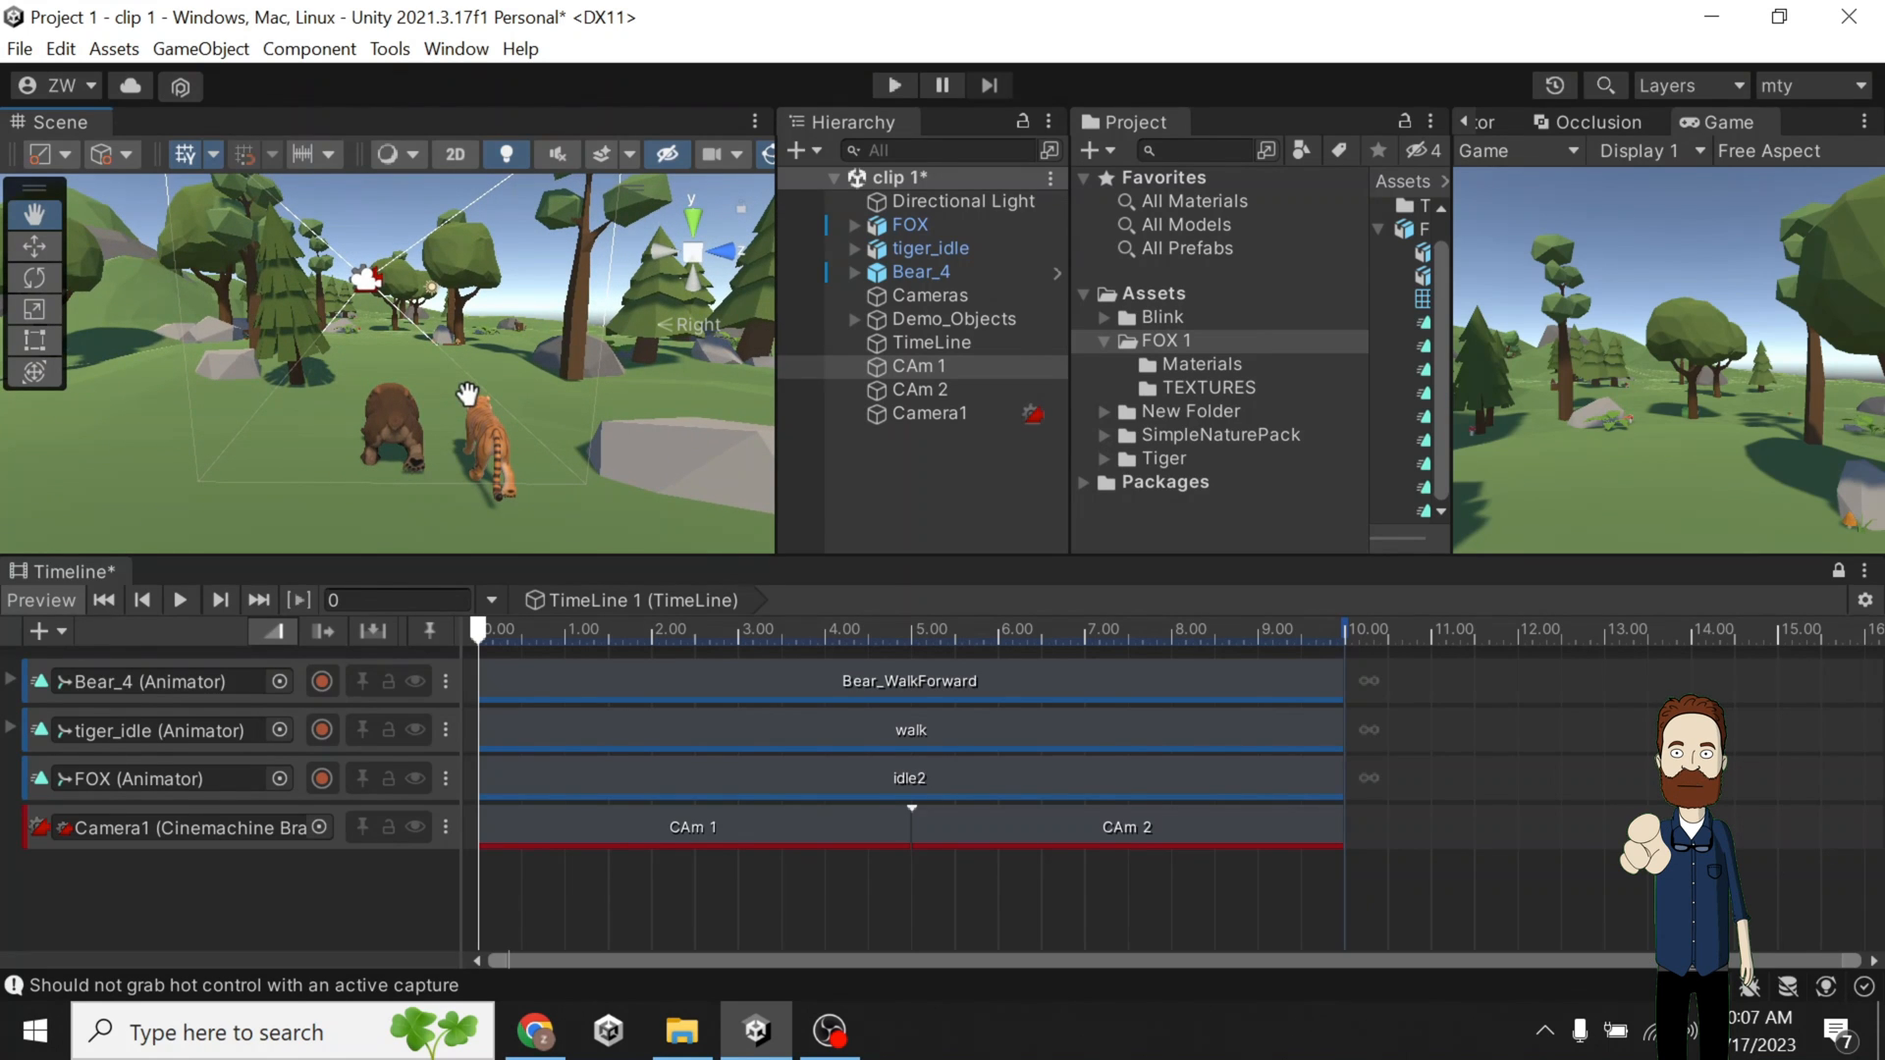
{"action": "left_click", "coordinate": [664, 249]}
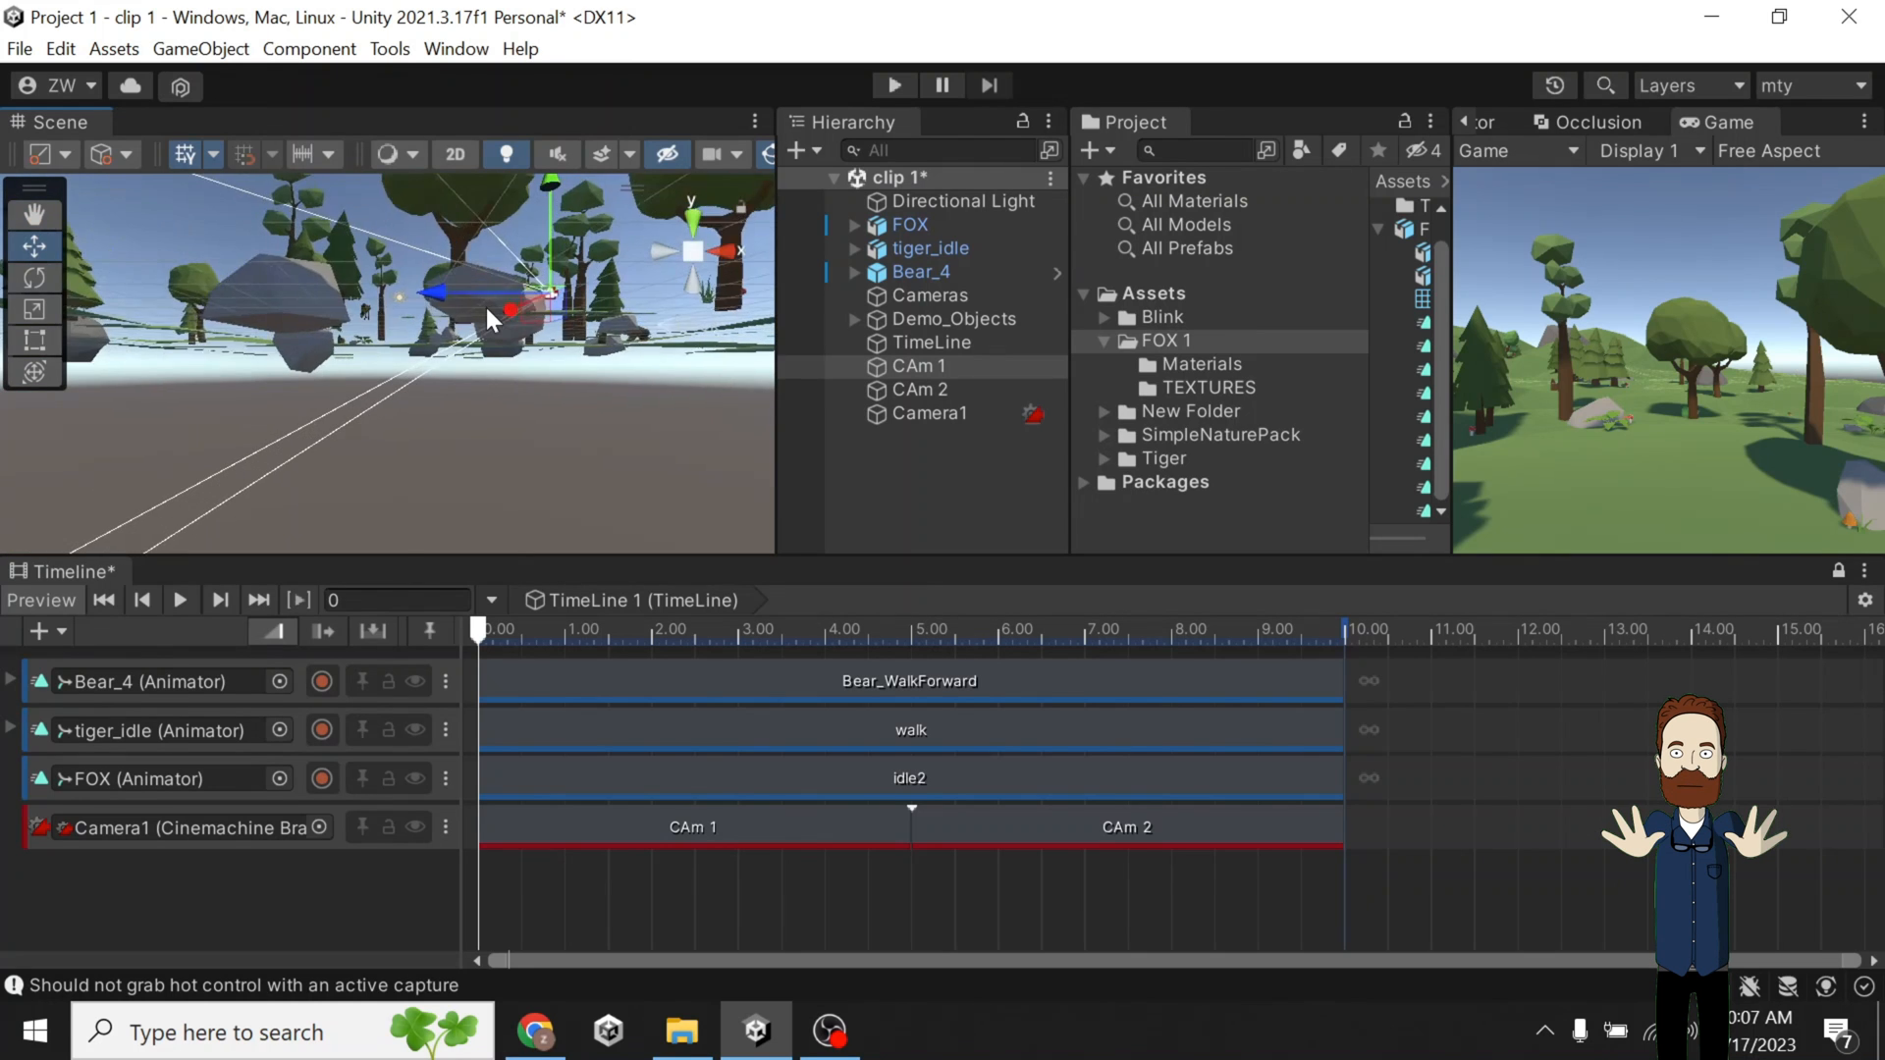
{"action": "scroll", "coordinate": [485, 304], "scroll_direction": "down", "scroll_amount": 3}
{"action": "middle_click_drag", "start_coordinate": [491, 306], "coordinate": [363, 455]}
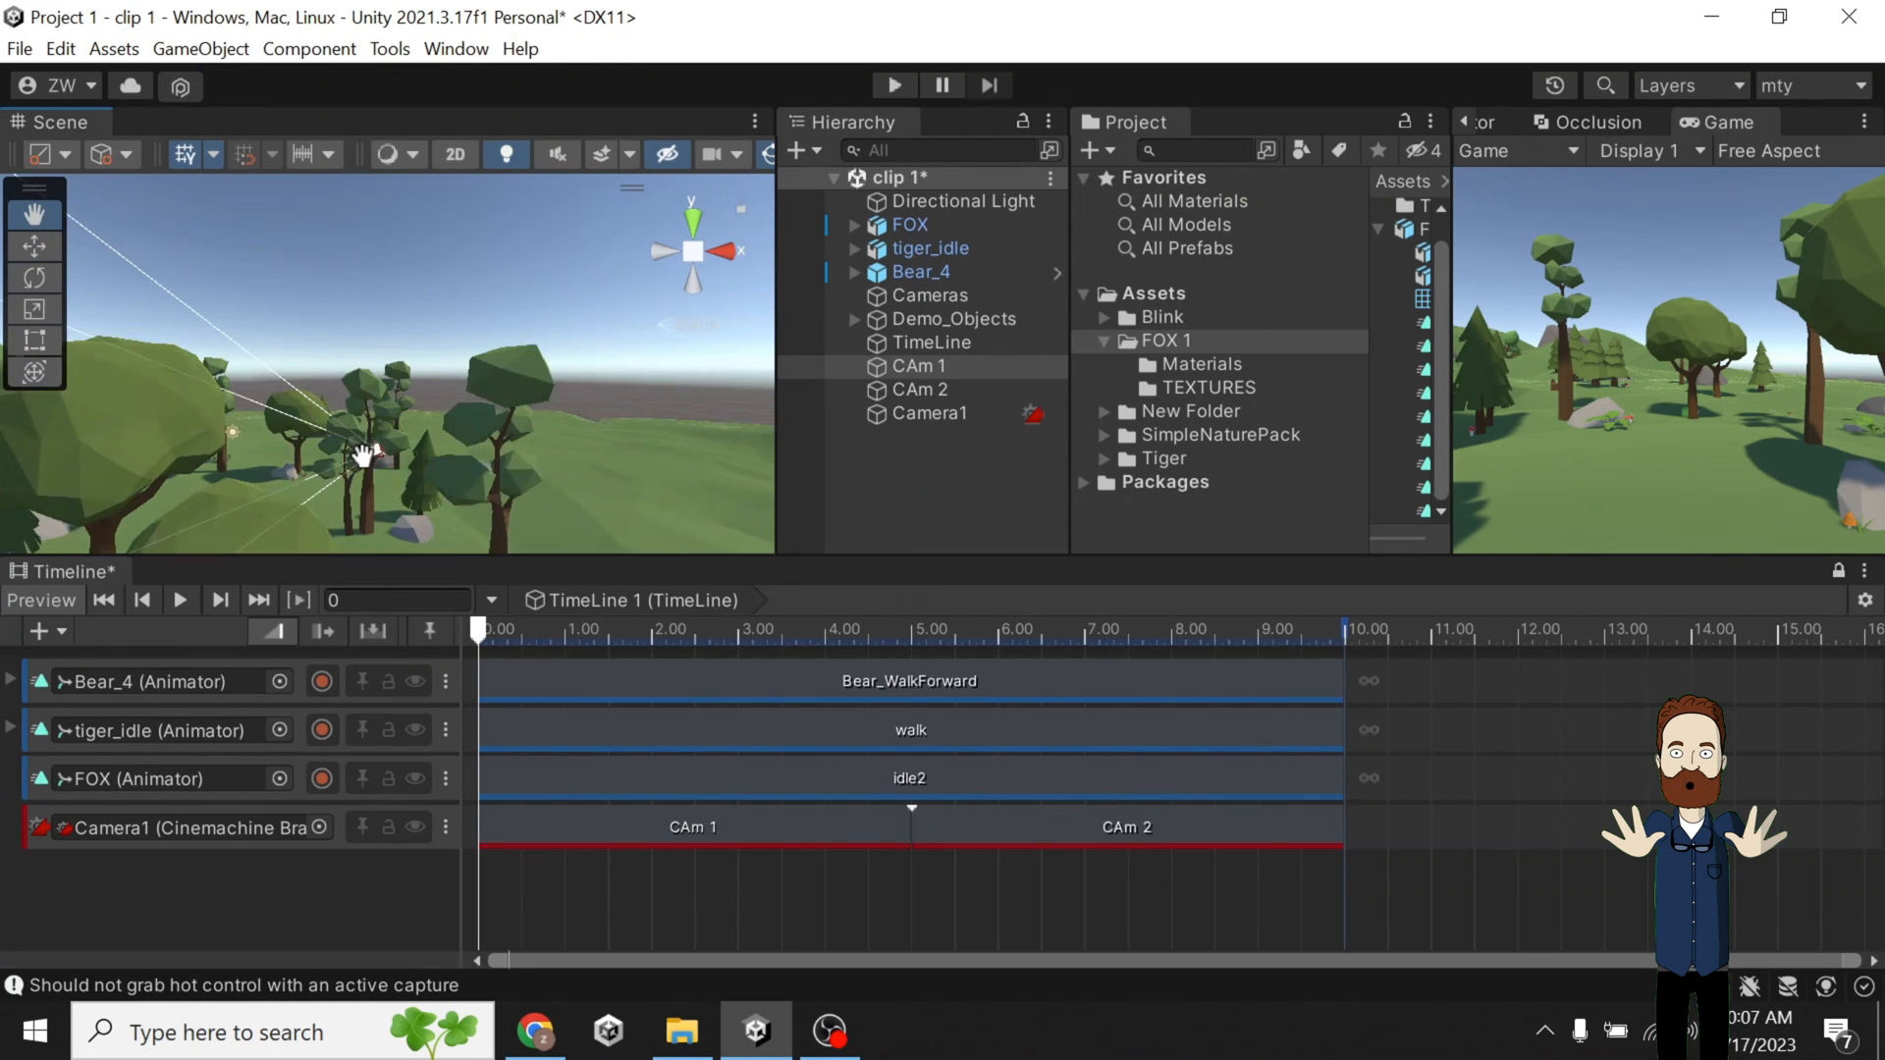
{"action": "left_click_drag", "start_coordinate": [294, 457], "coordinate": [545, 493]}
Shift CAm 1 sideways to bring the bear and tiger closer to the centre of its shot.
{"action": "left_click", "coordinate": [724, 253]}
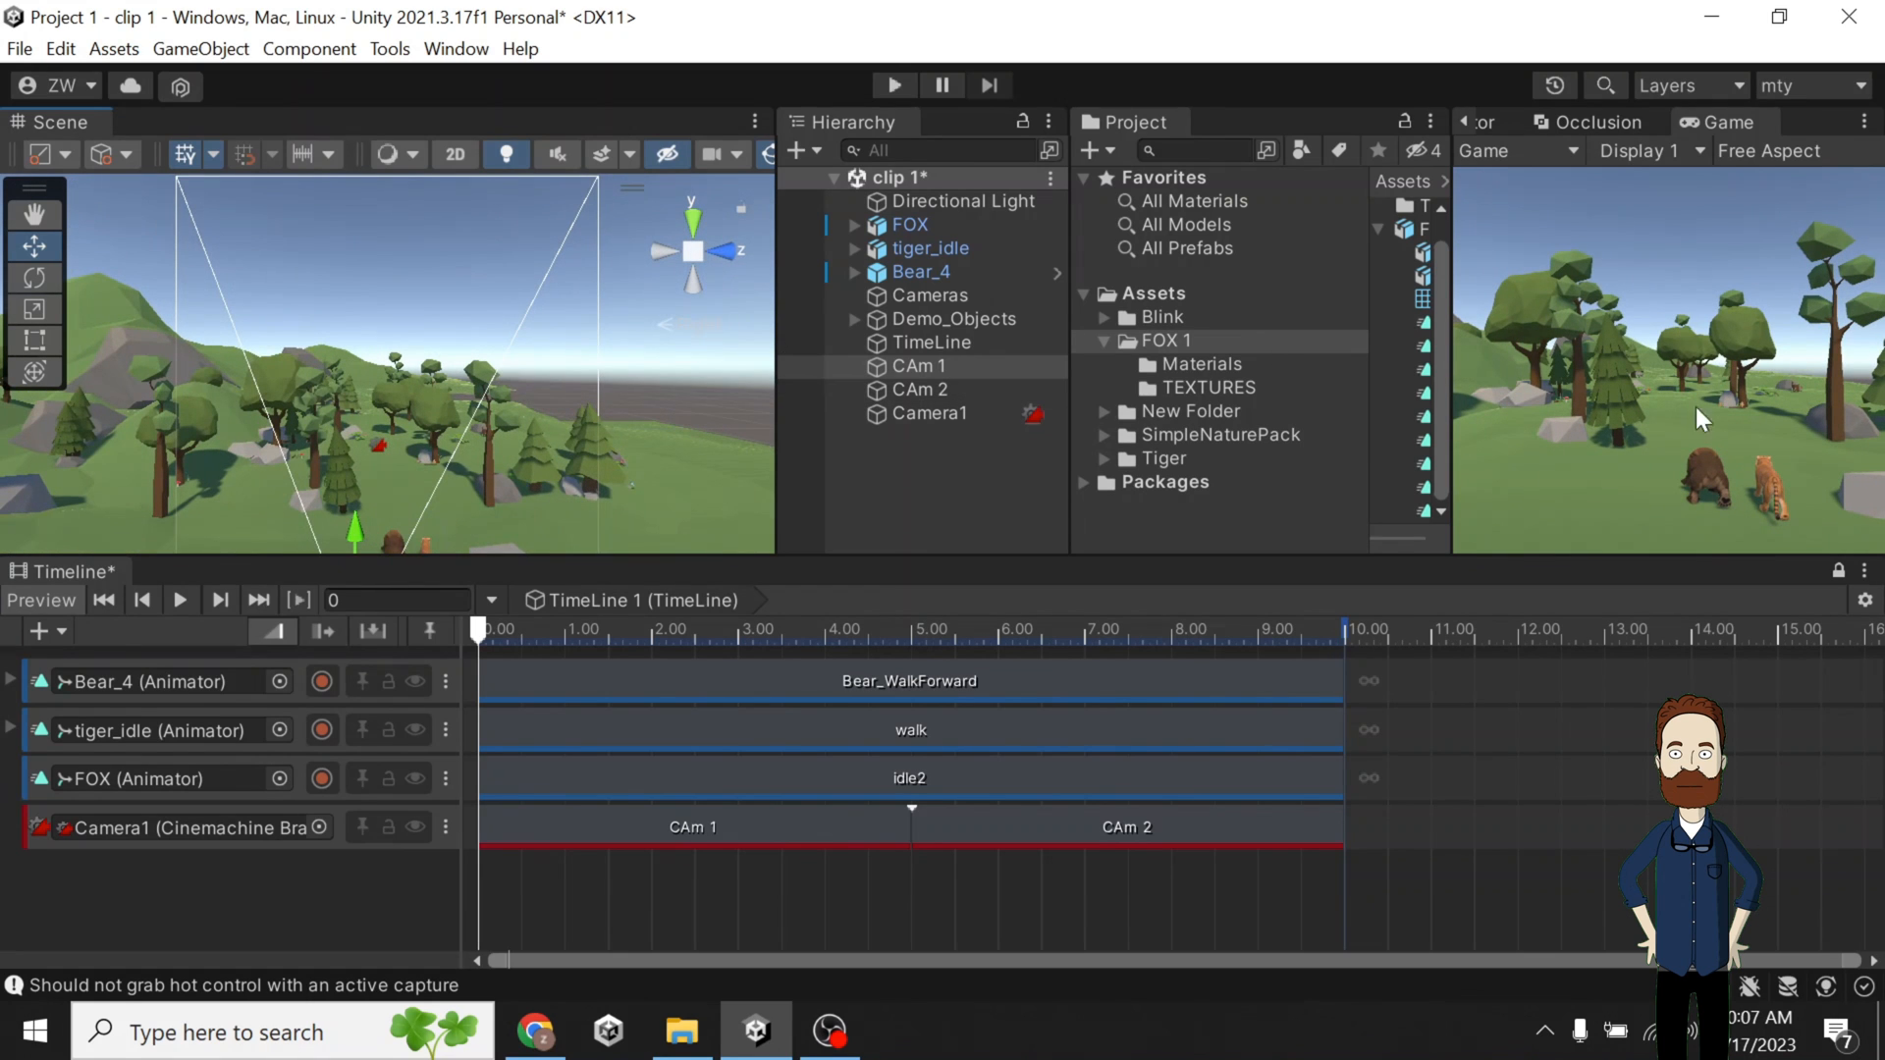
{"action": "scroll", "coordinate": [549, 415], "scroll_direction": "down", "scroll_amount": 3}
{"action": "left_click_drag", "start_coordinate": [488, 503], "coordinate": [521, 508]}
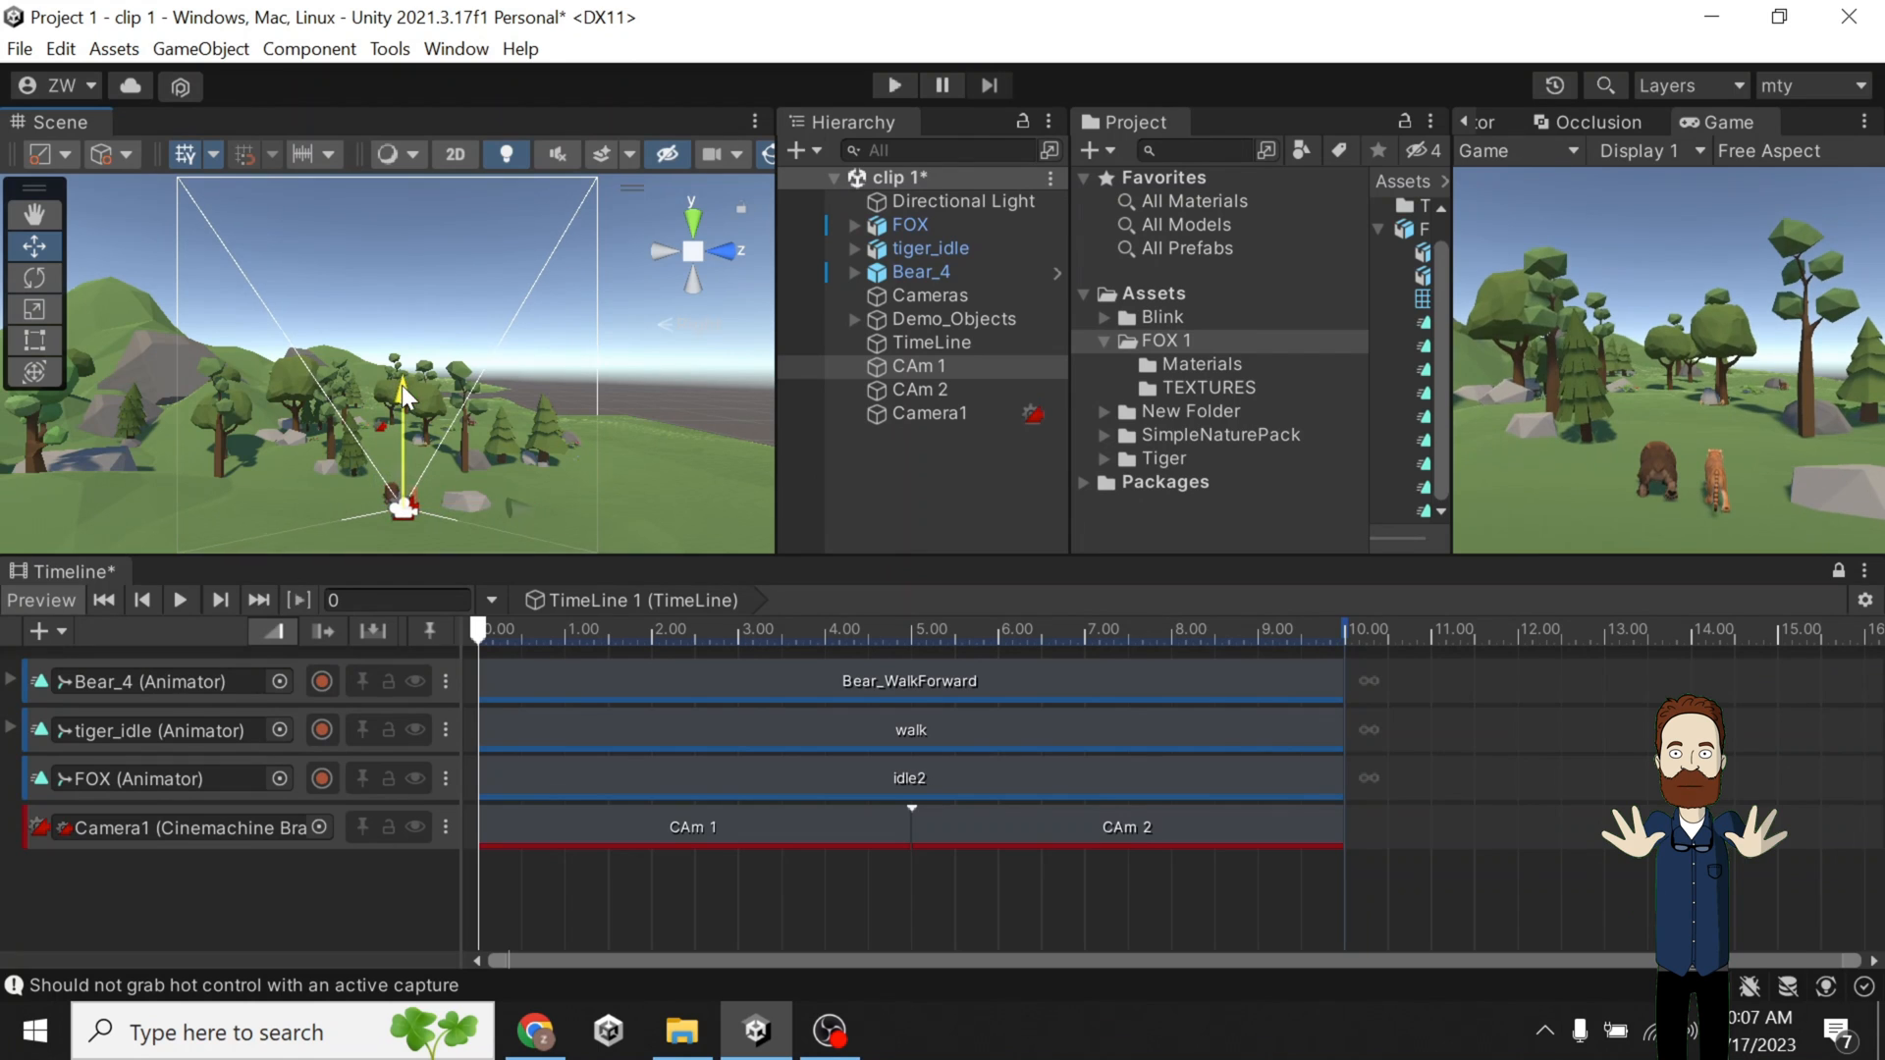
Tilt CAm 1 down toward the bear and tiger and set its Follow target to Bear_4.
{"action": "key", "text": "e"}
{"action": "left_click_drag", "start_coordinate": [405, 449], "coordinate": [407, 398]}
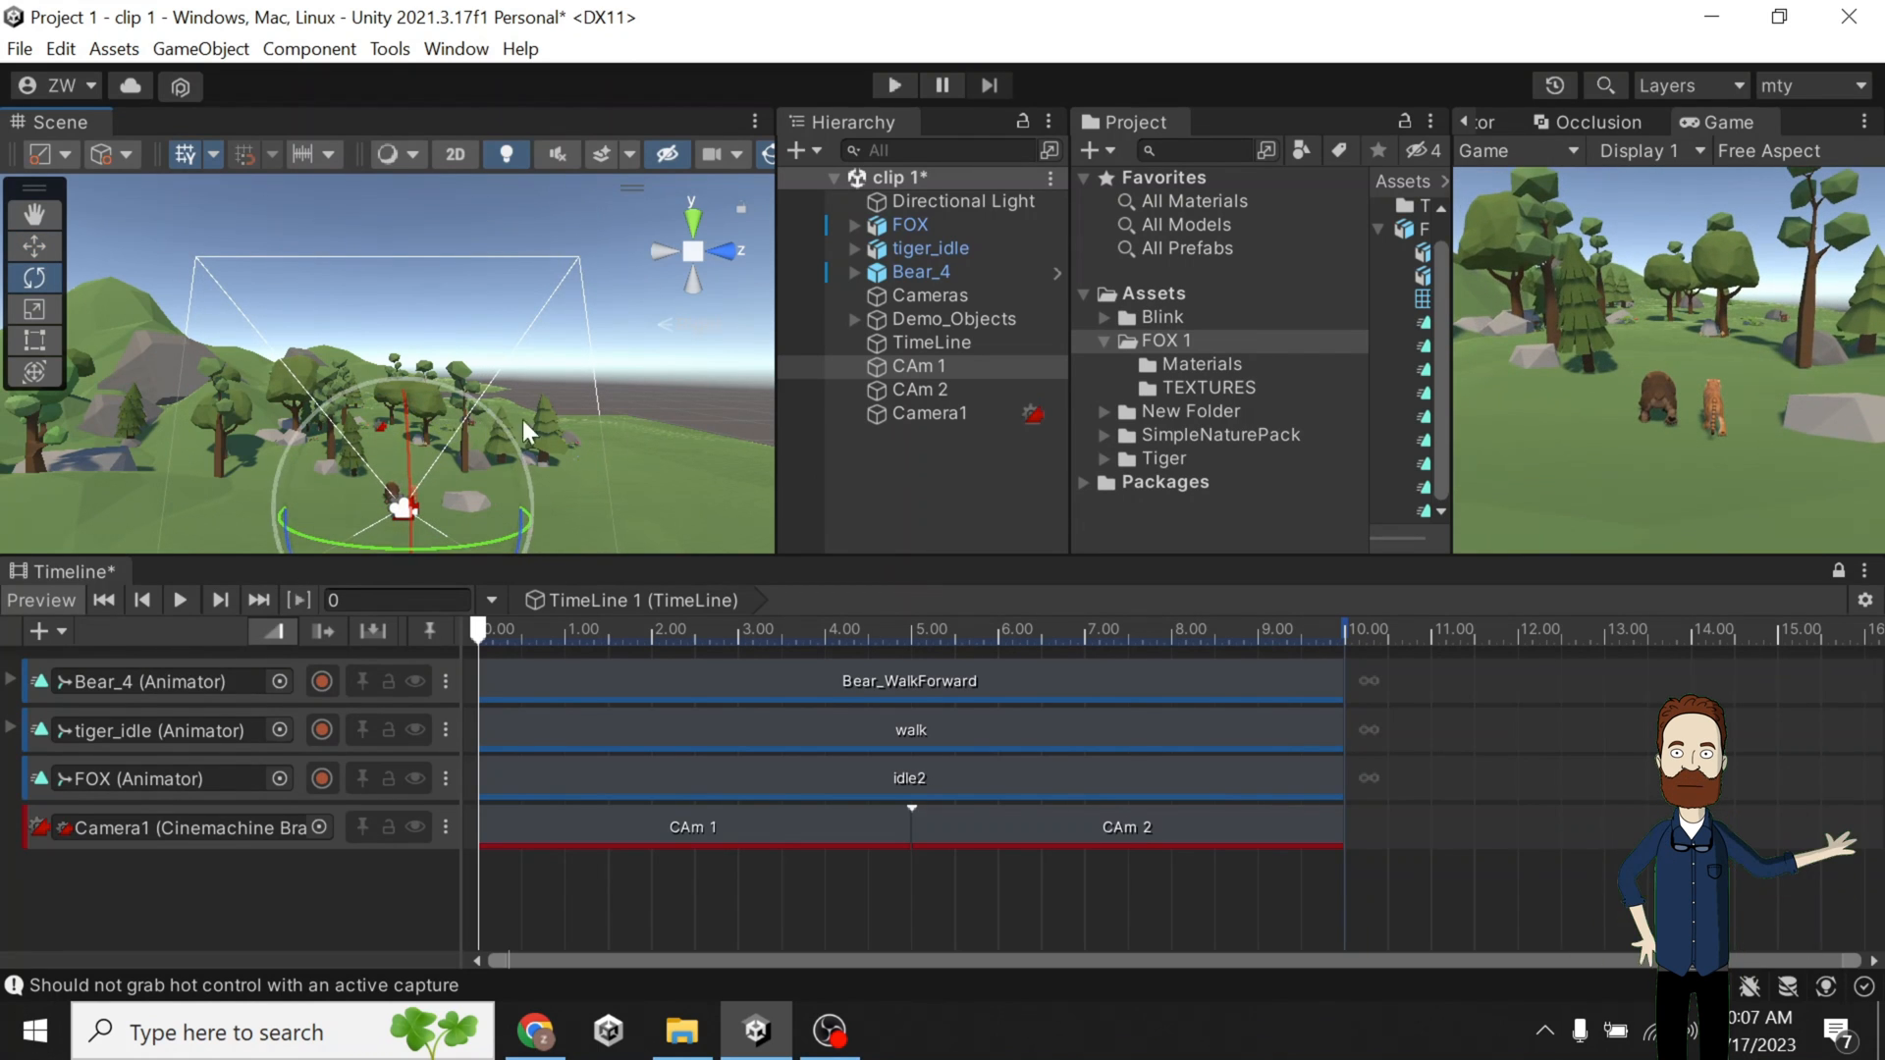
{"action": "left_click", "coordinate": [1482, 123]}
{"action": "scroll", "coordinate": [1623, 316], "scroll_direction": "down", "scroll_amount": 3}
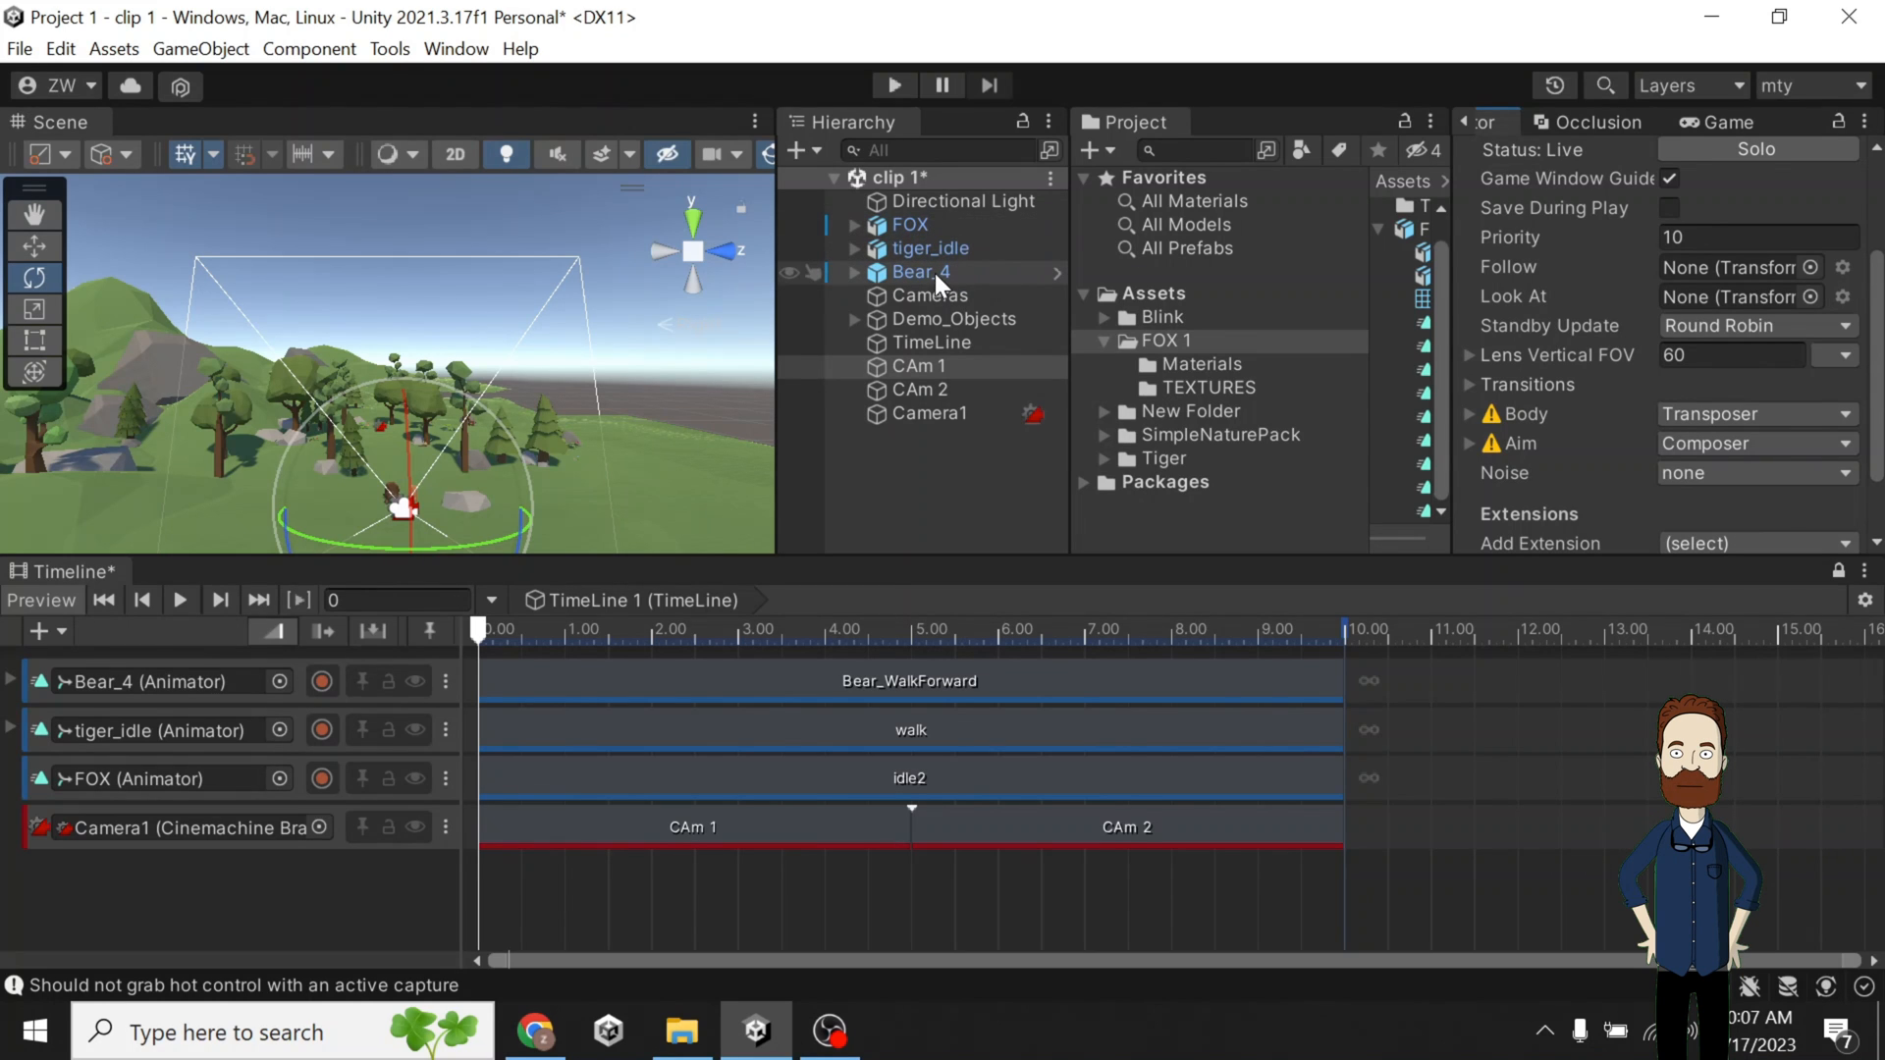
{"action": "left_click_drag", "start_coordinate": [935, 273], "coordinate": [1702, 269]}
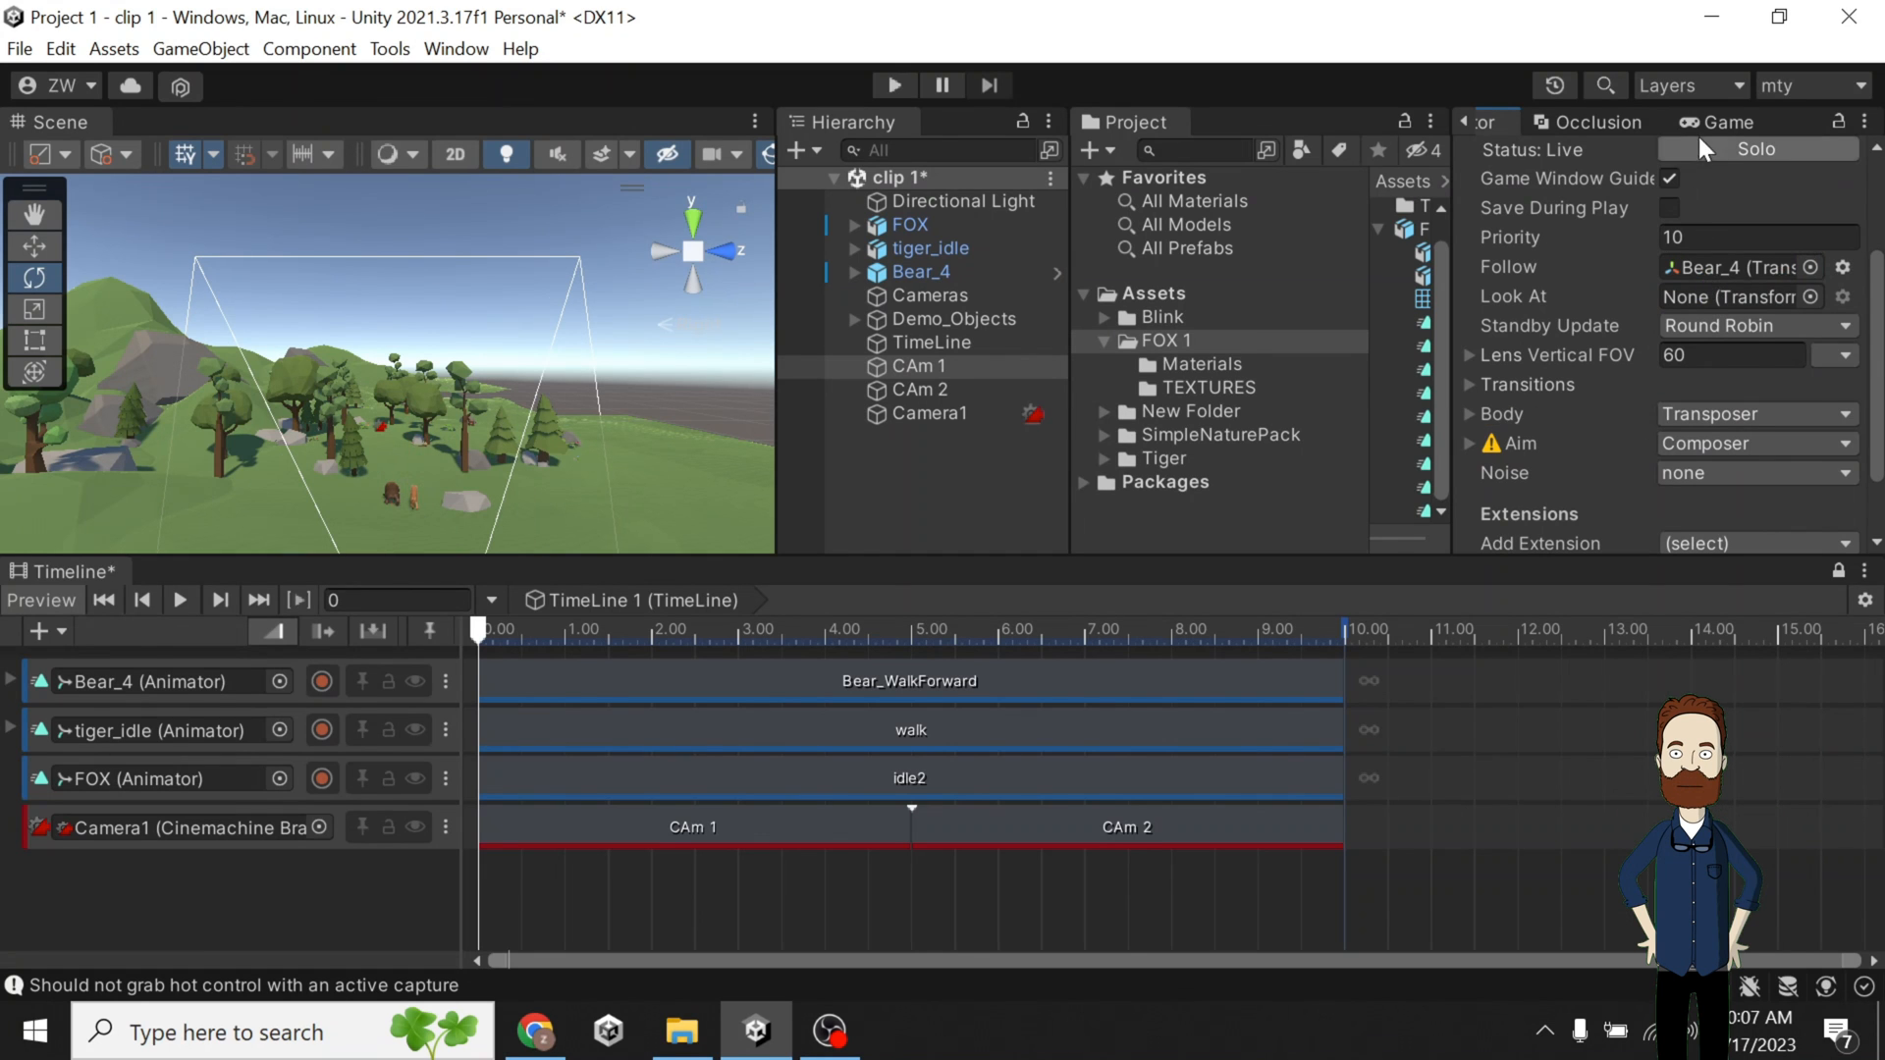
{"action": "left_click", "coordinate": [1722, 122]}
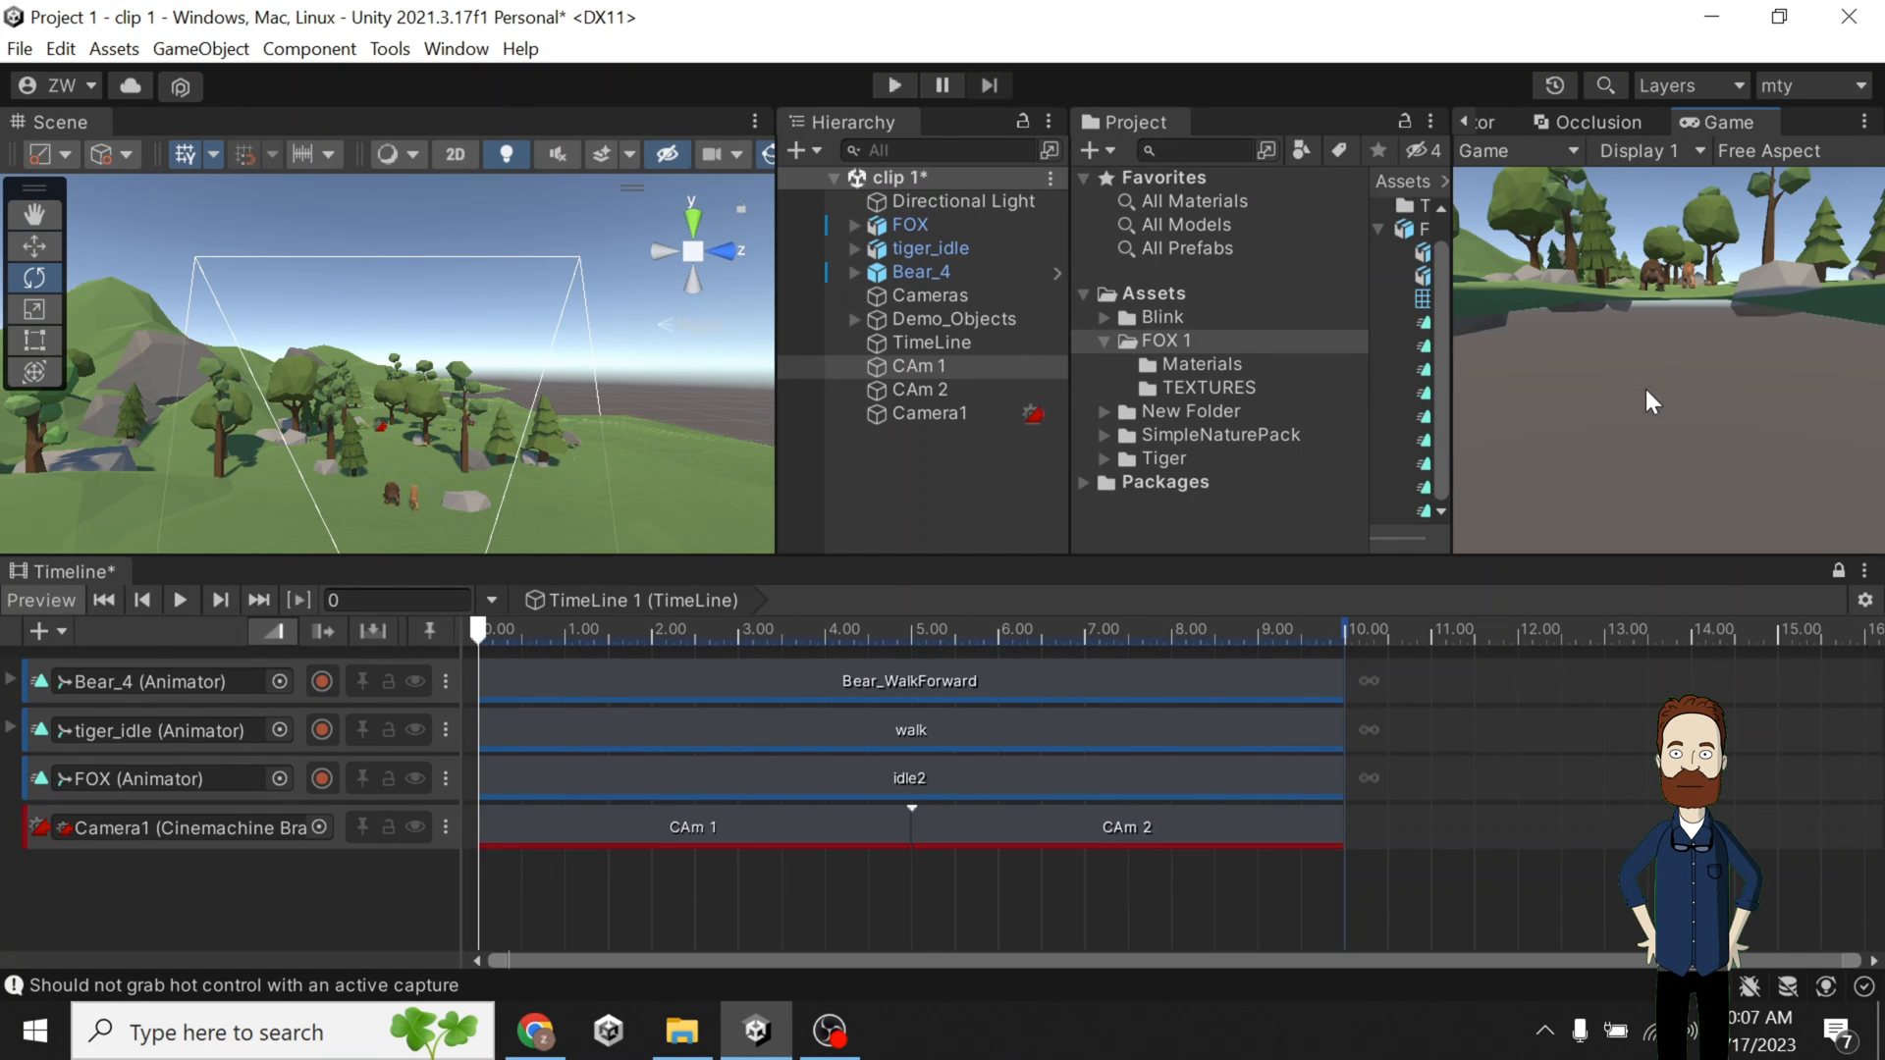
Raise CAm 1 above the ground and move it forward until it sits close behind the bear and tiger.
{"action": "left_click", "coordinate": [661, 248]}
{"action": "key", "text": "q"}
{"action": "middle_click_drag", "start_coordinate": [566, 420], "coordinate": [499, 489]}
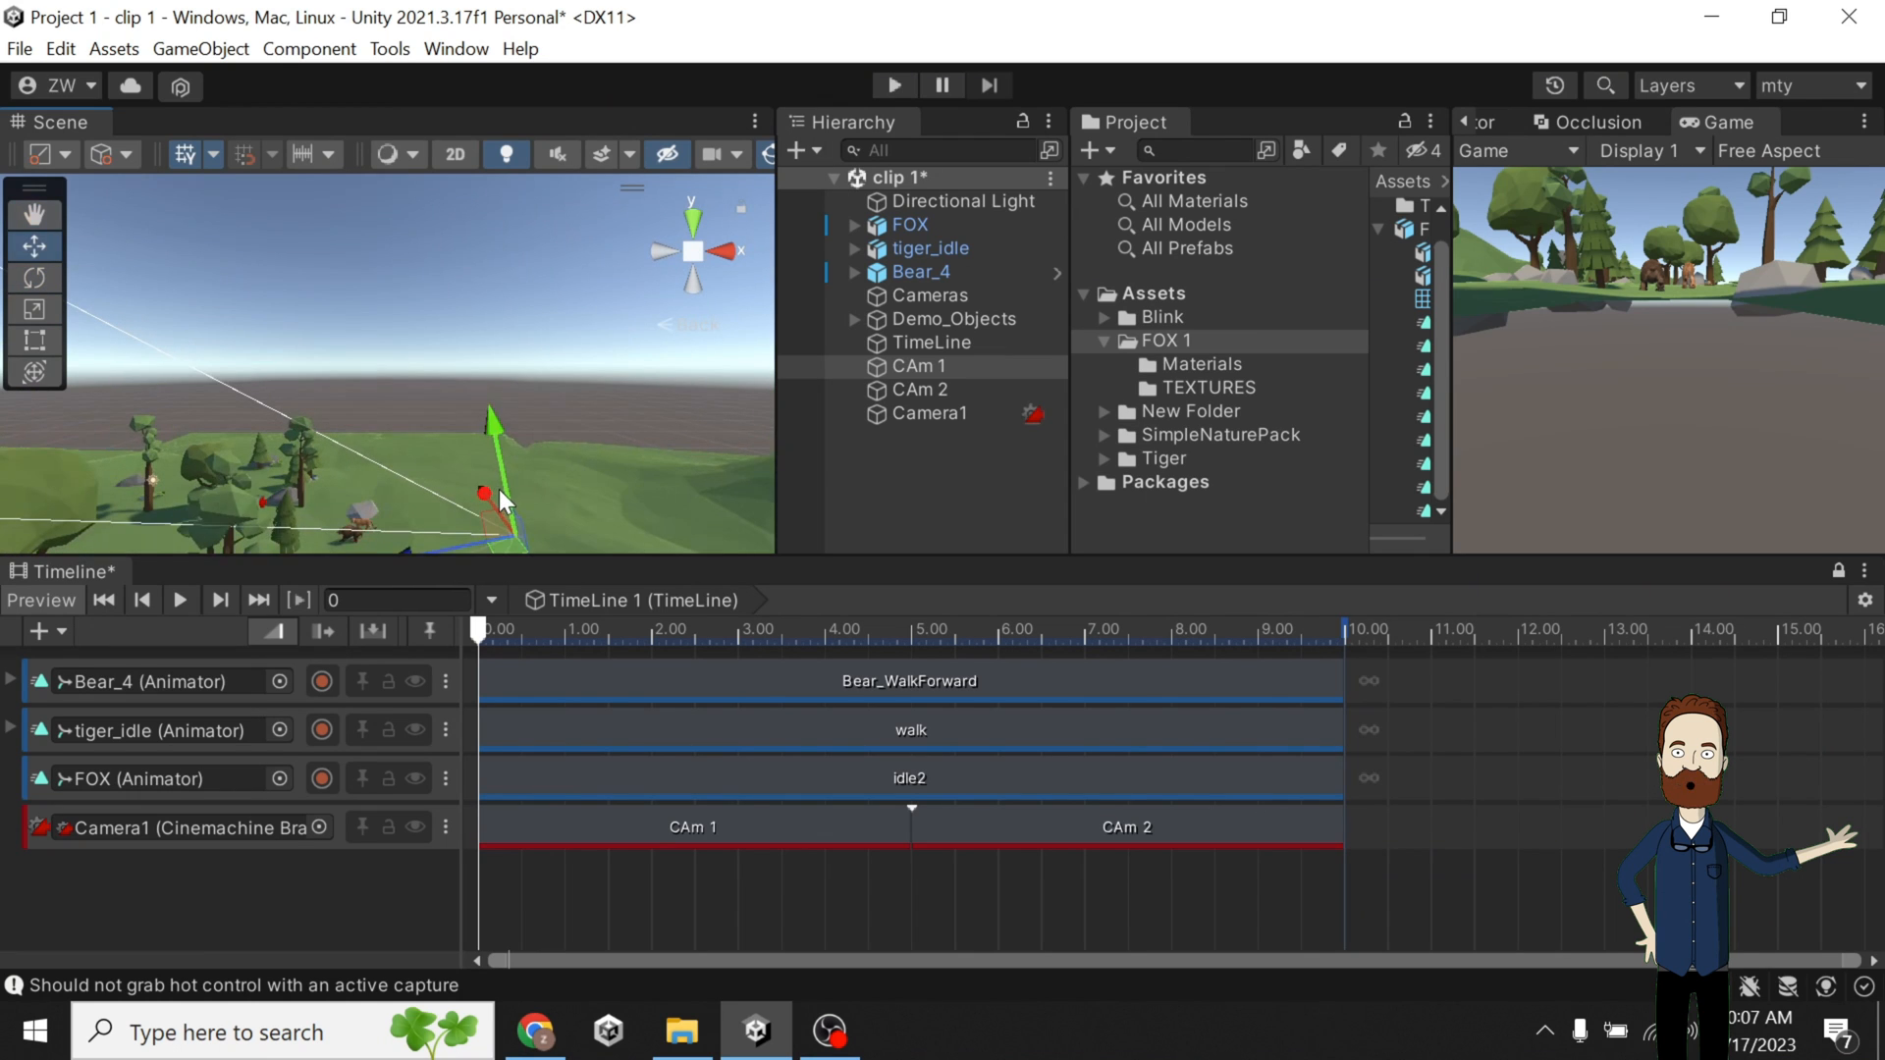
{"action": "scroll", "coordinate": [499, 488], "scroll_direction": "down", "scroll_amount": 1}
{"action": "left_click_drag", "start_coordinate": [485, 404], "coordinate": [482, 390]}
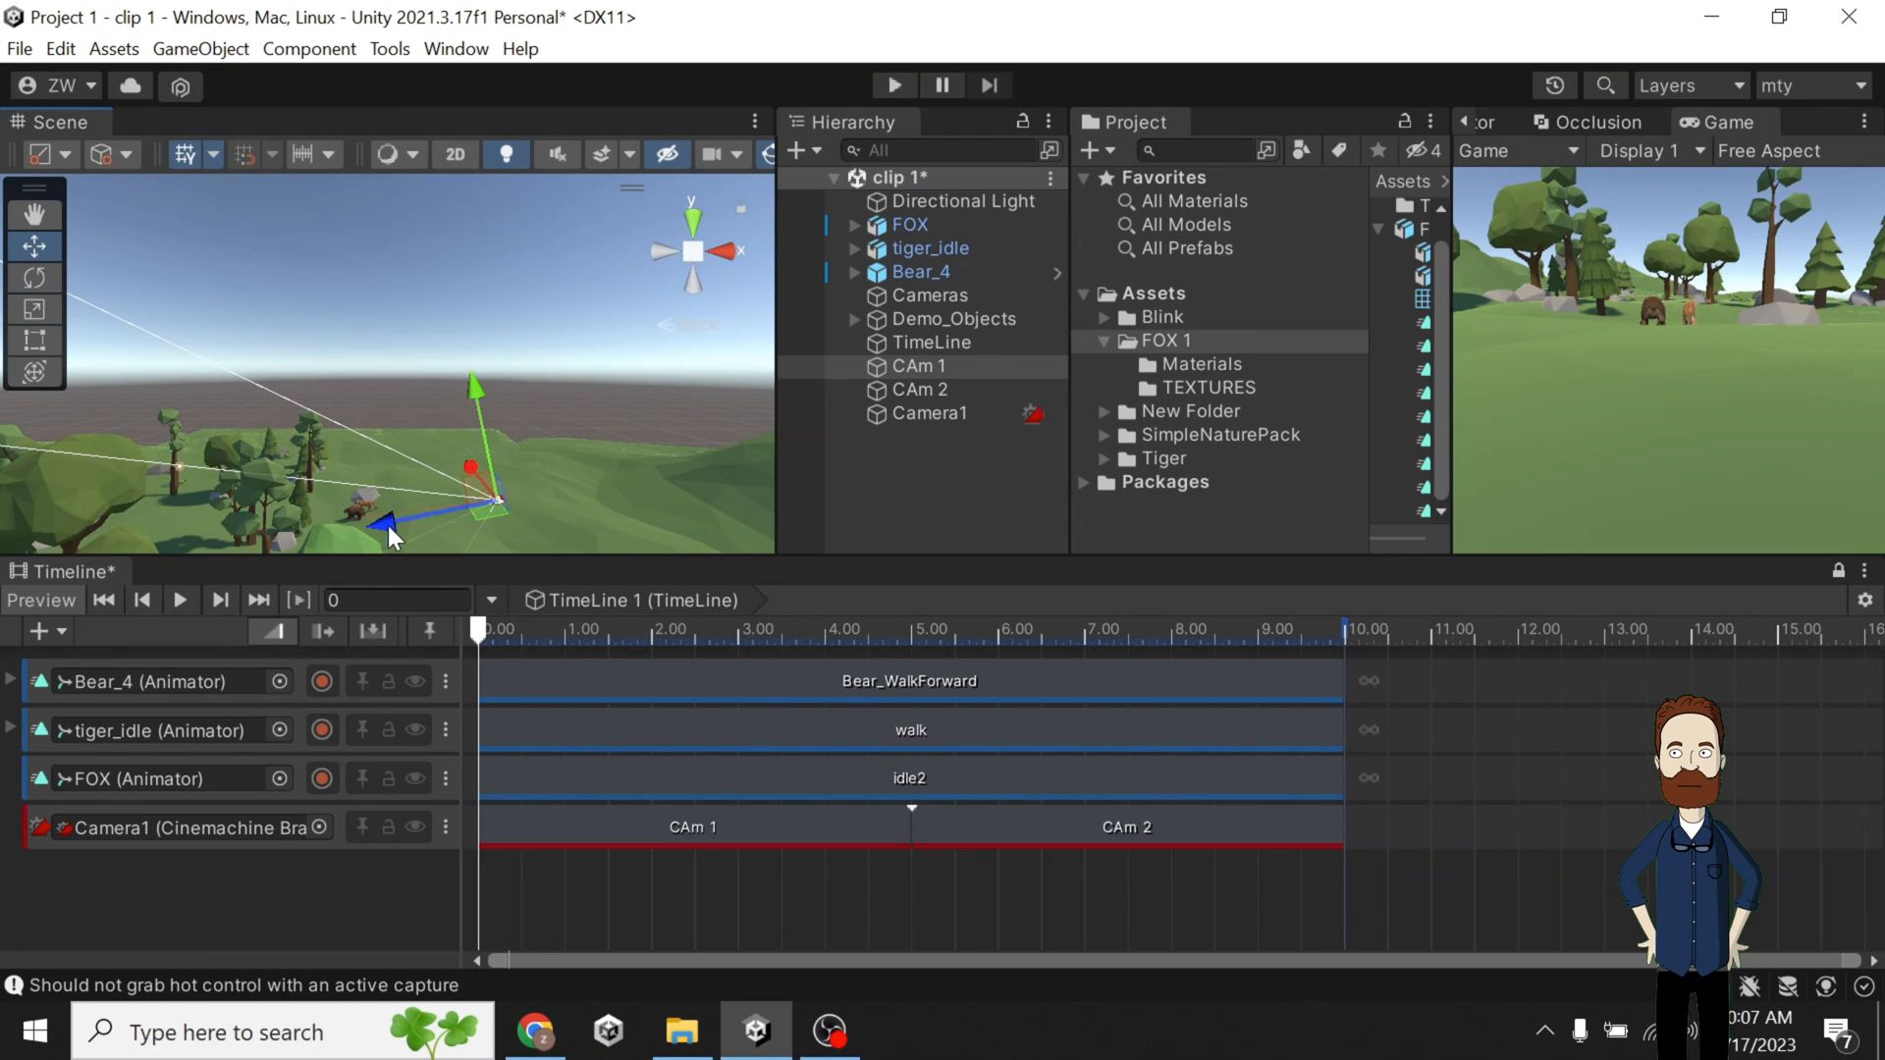
{"action": "left_click_drag", "start_coordinate": [387, 526], "coordinate": [347, 524]}
{"action": "left_click_drag", "start_coordinate": [440, 408], "coordinate": [439, 400]}
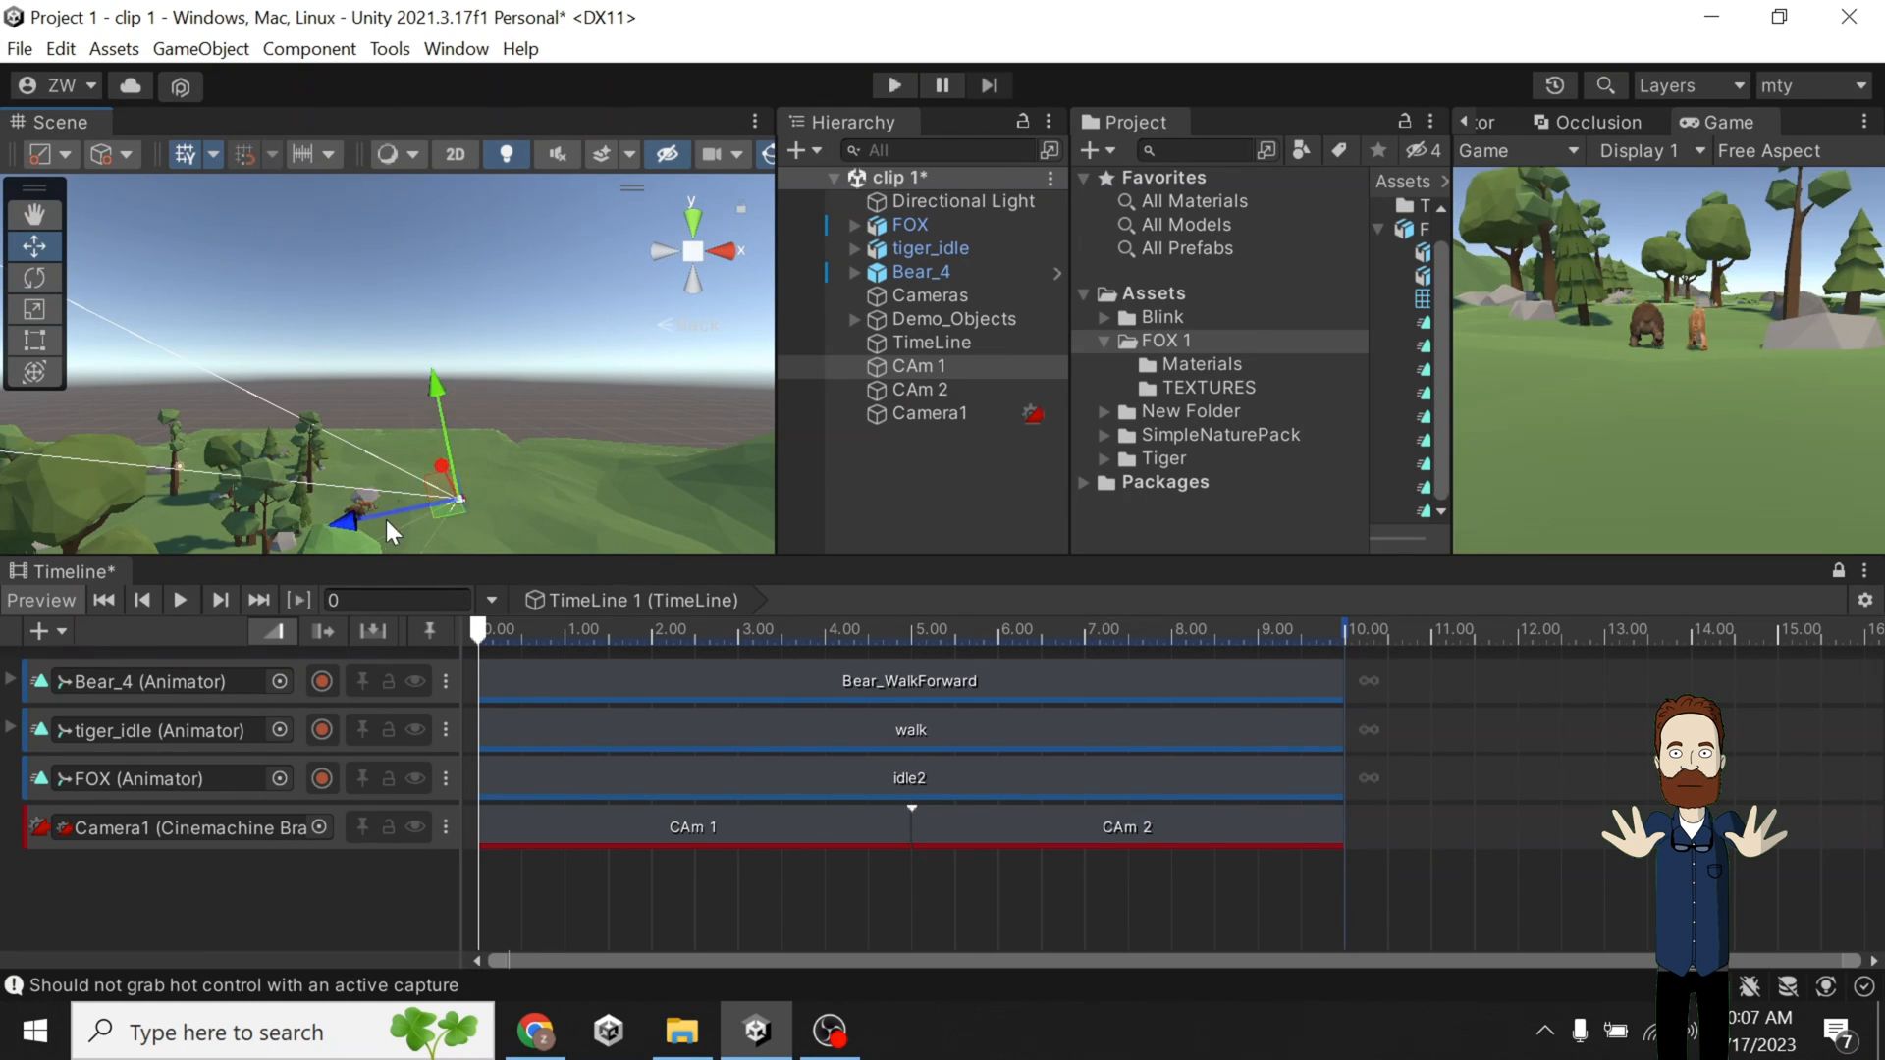
{"action": "left_click_drag", "start_coordinate": [375, 521], "coordinate": [329, 517]}
{"action": "left_click_drag", "start_coordinate": [400, 410], "coordinate": [396, 398]}
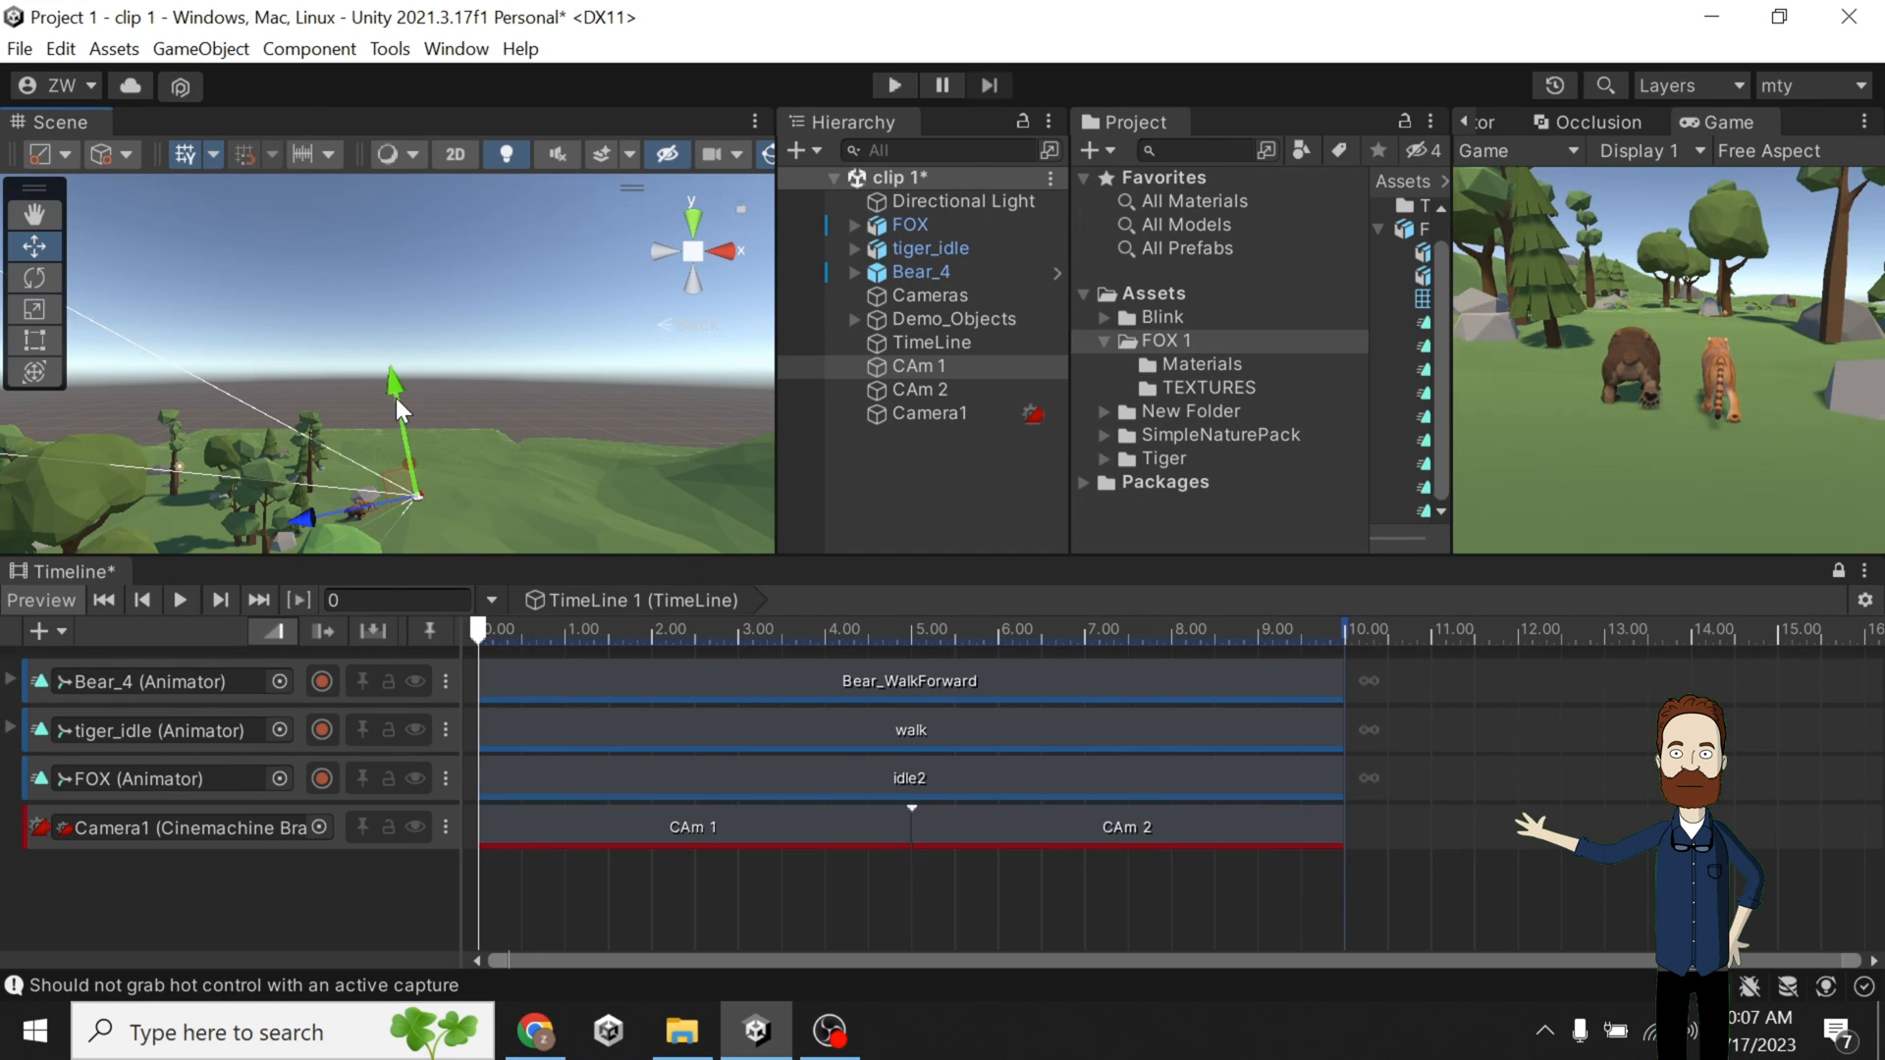
Raise CAm 1 slightly more and tilt it down so both animals are framed from behind.
{"action": "left_click", "coordinate": [721, 253]}
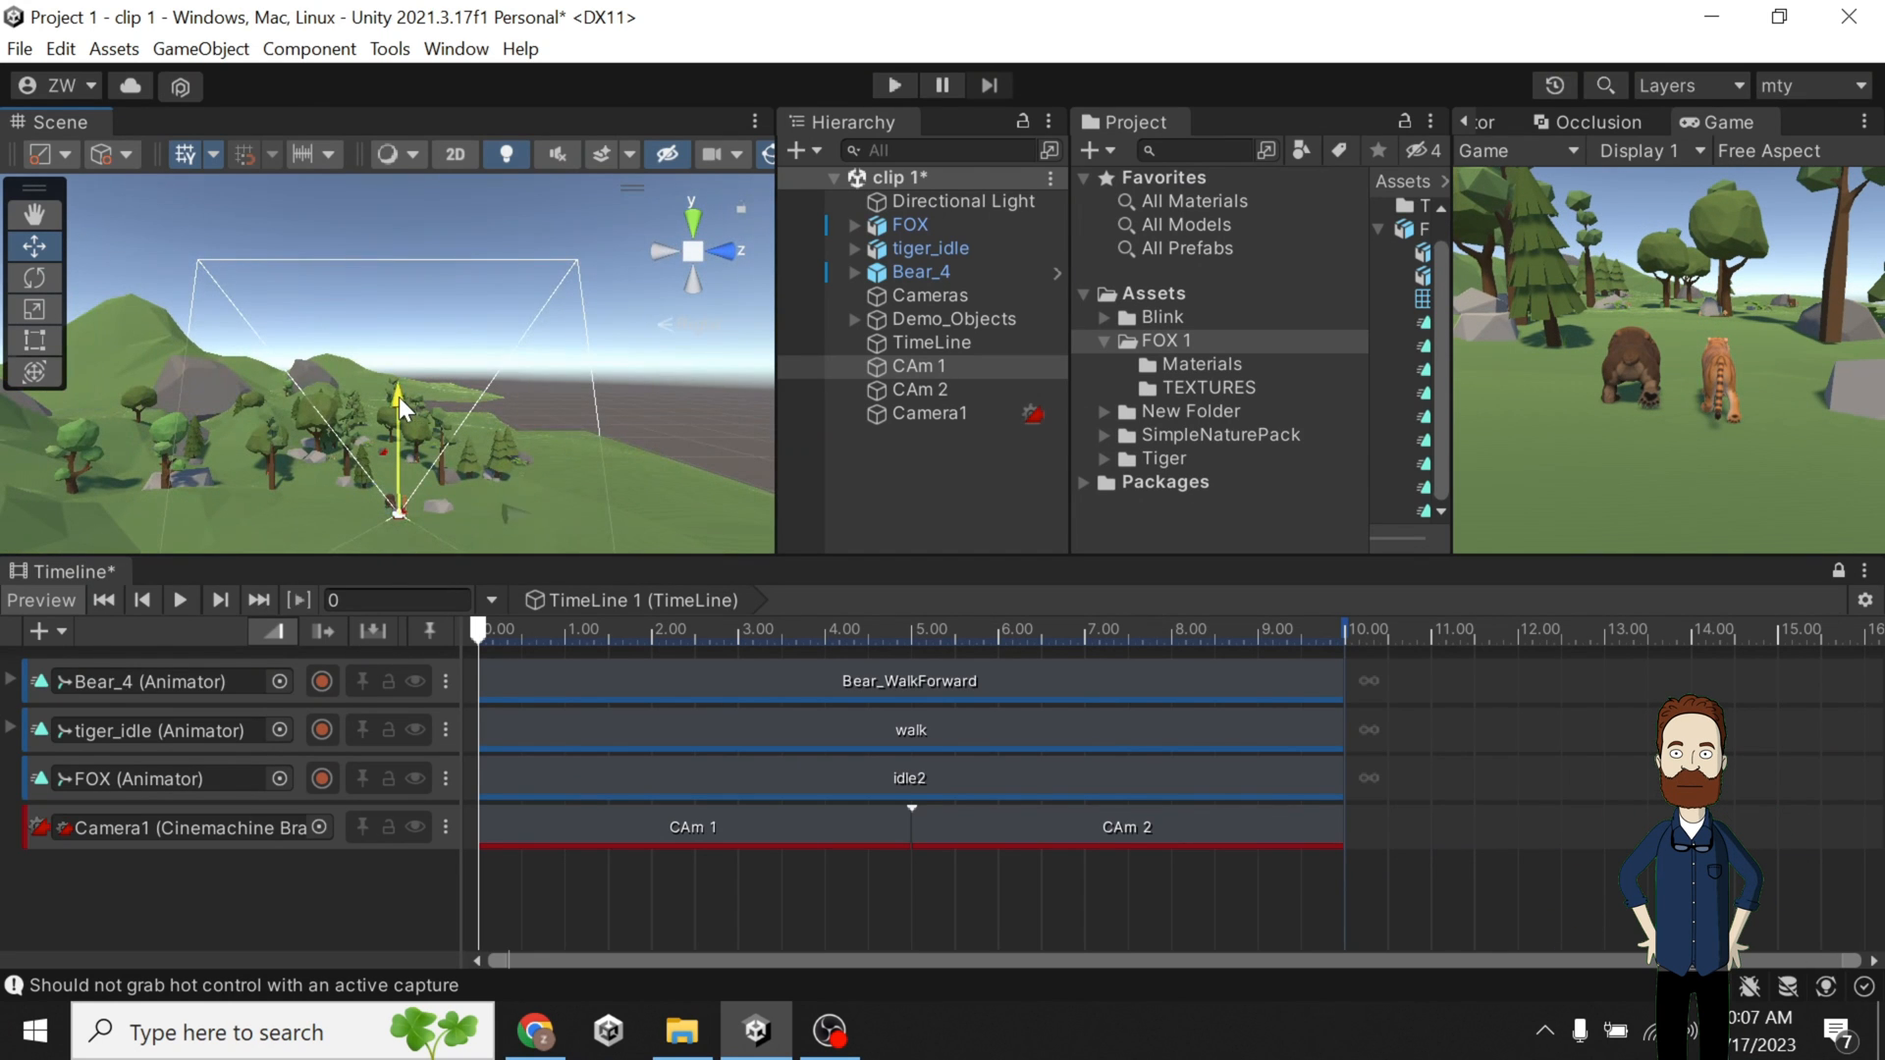
{"action": "left_click_drag", "start_coordinate": [398, 397], "coordinate": [399, 391]}
{"action": "key", "text": "e"}
{"action": "left_click_drag", "start_coordinate": [399, 463], "coordinate": [407, 449]}
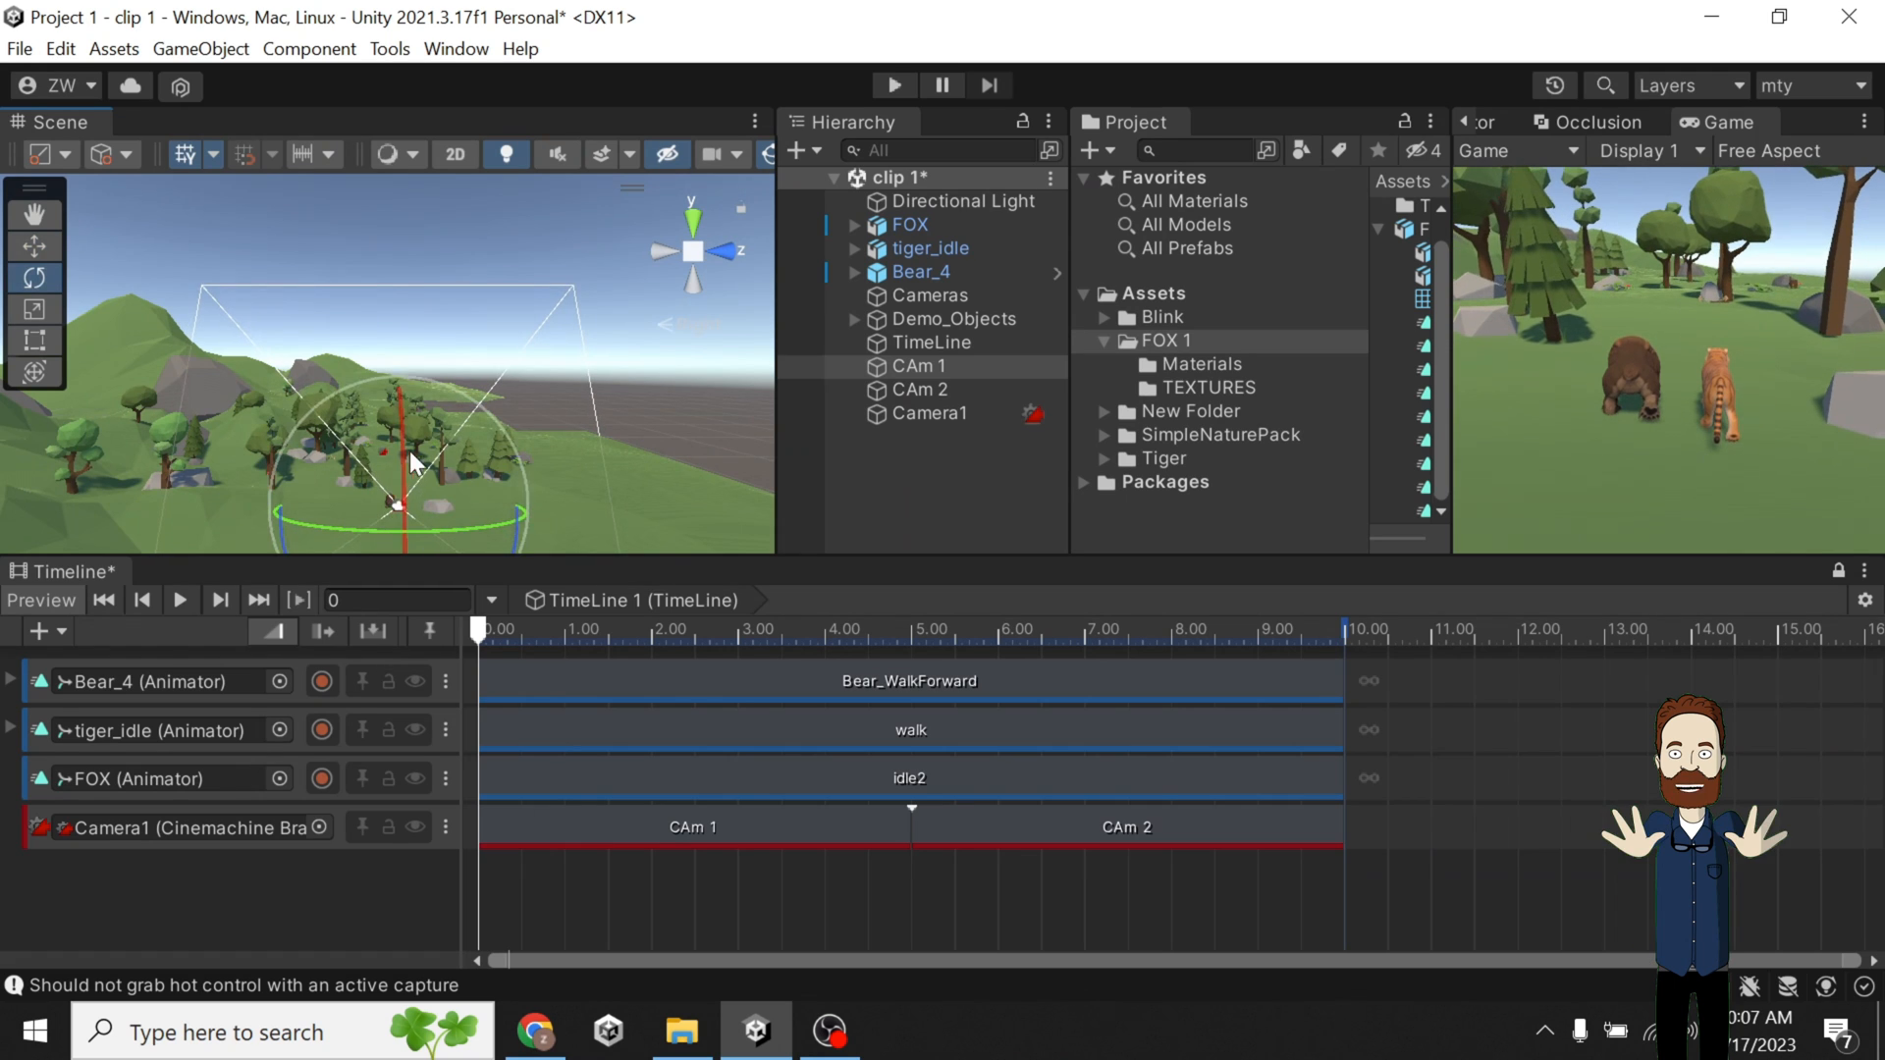
Play the timeline from the start until just past the cut to CAm 2 to check both shots.
{"action": "left_click", "coordinate": [177, 600]}
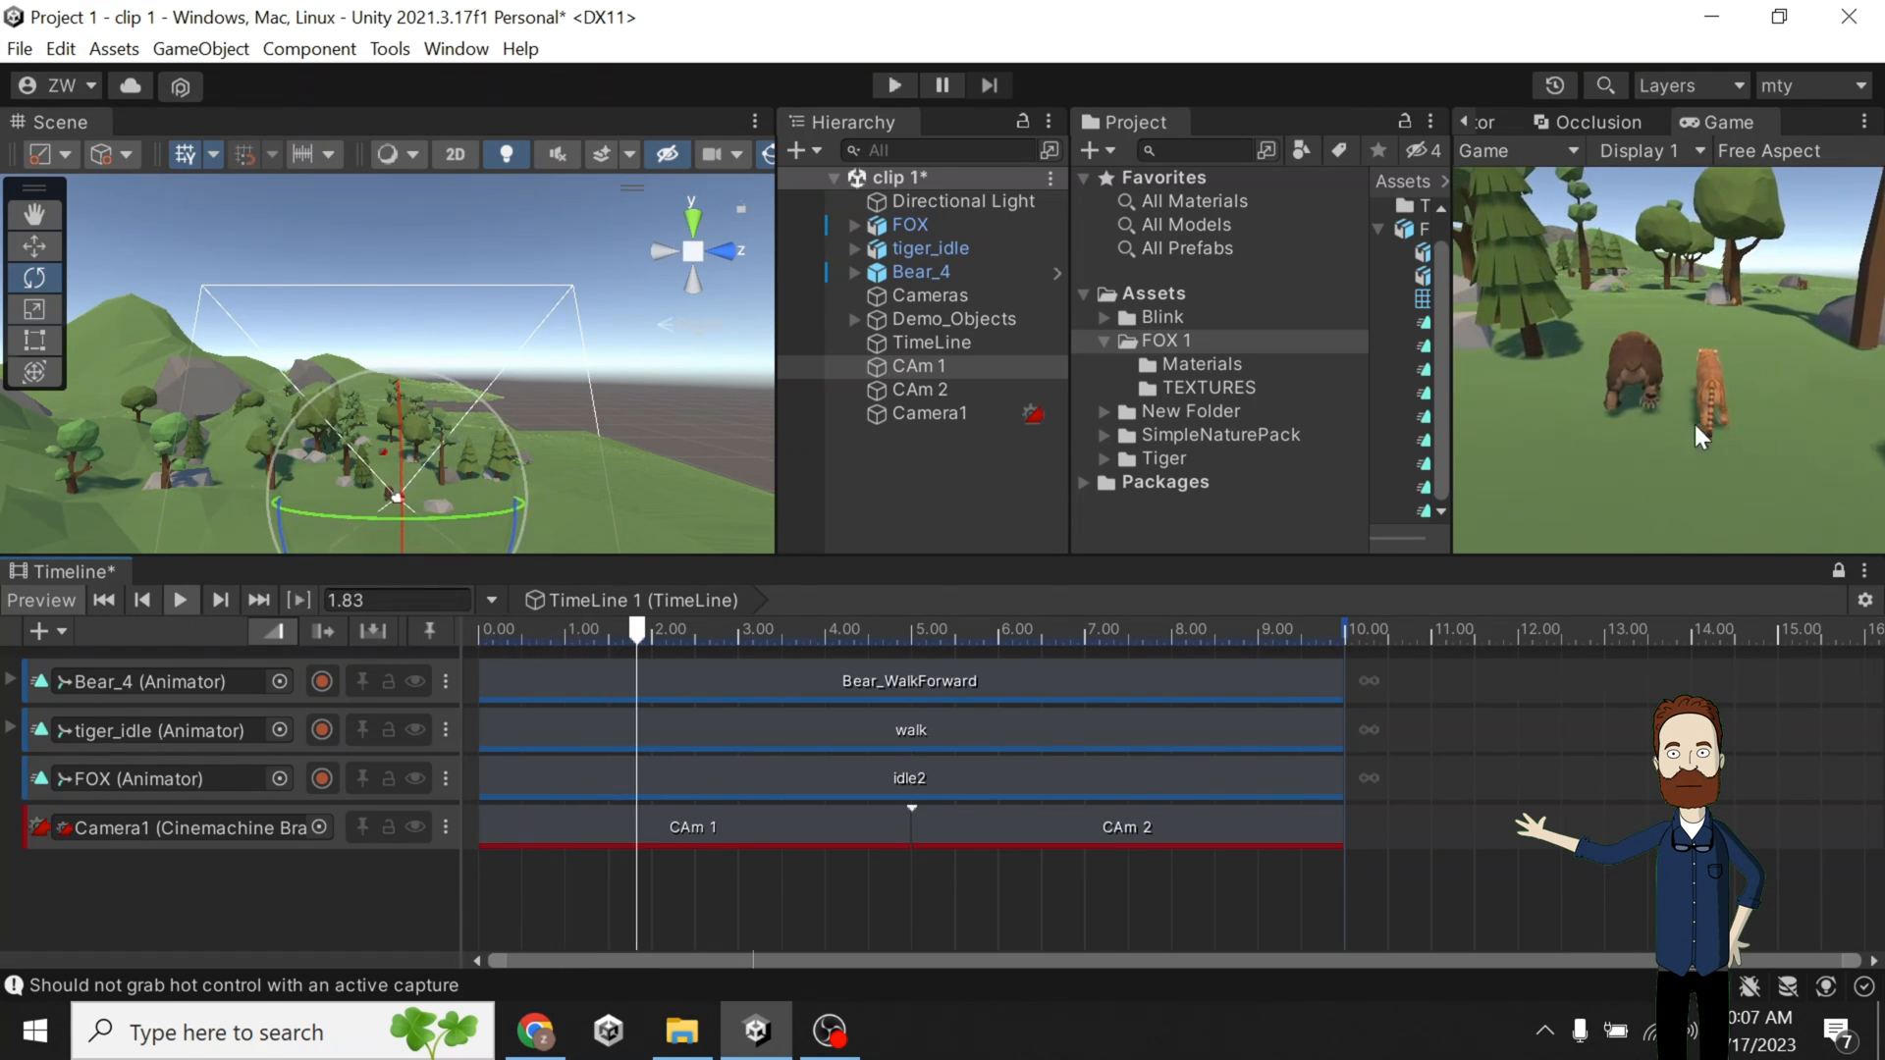
{"action": "left_click", "coordinate": [183, 600]}
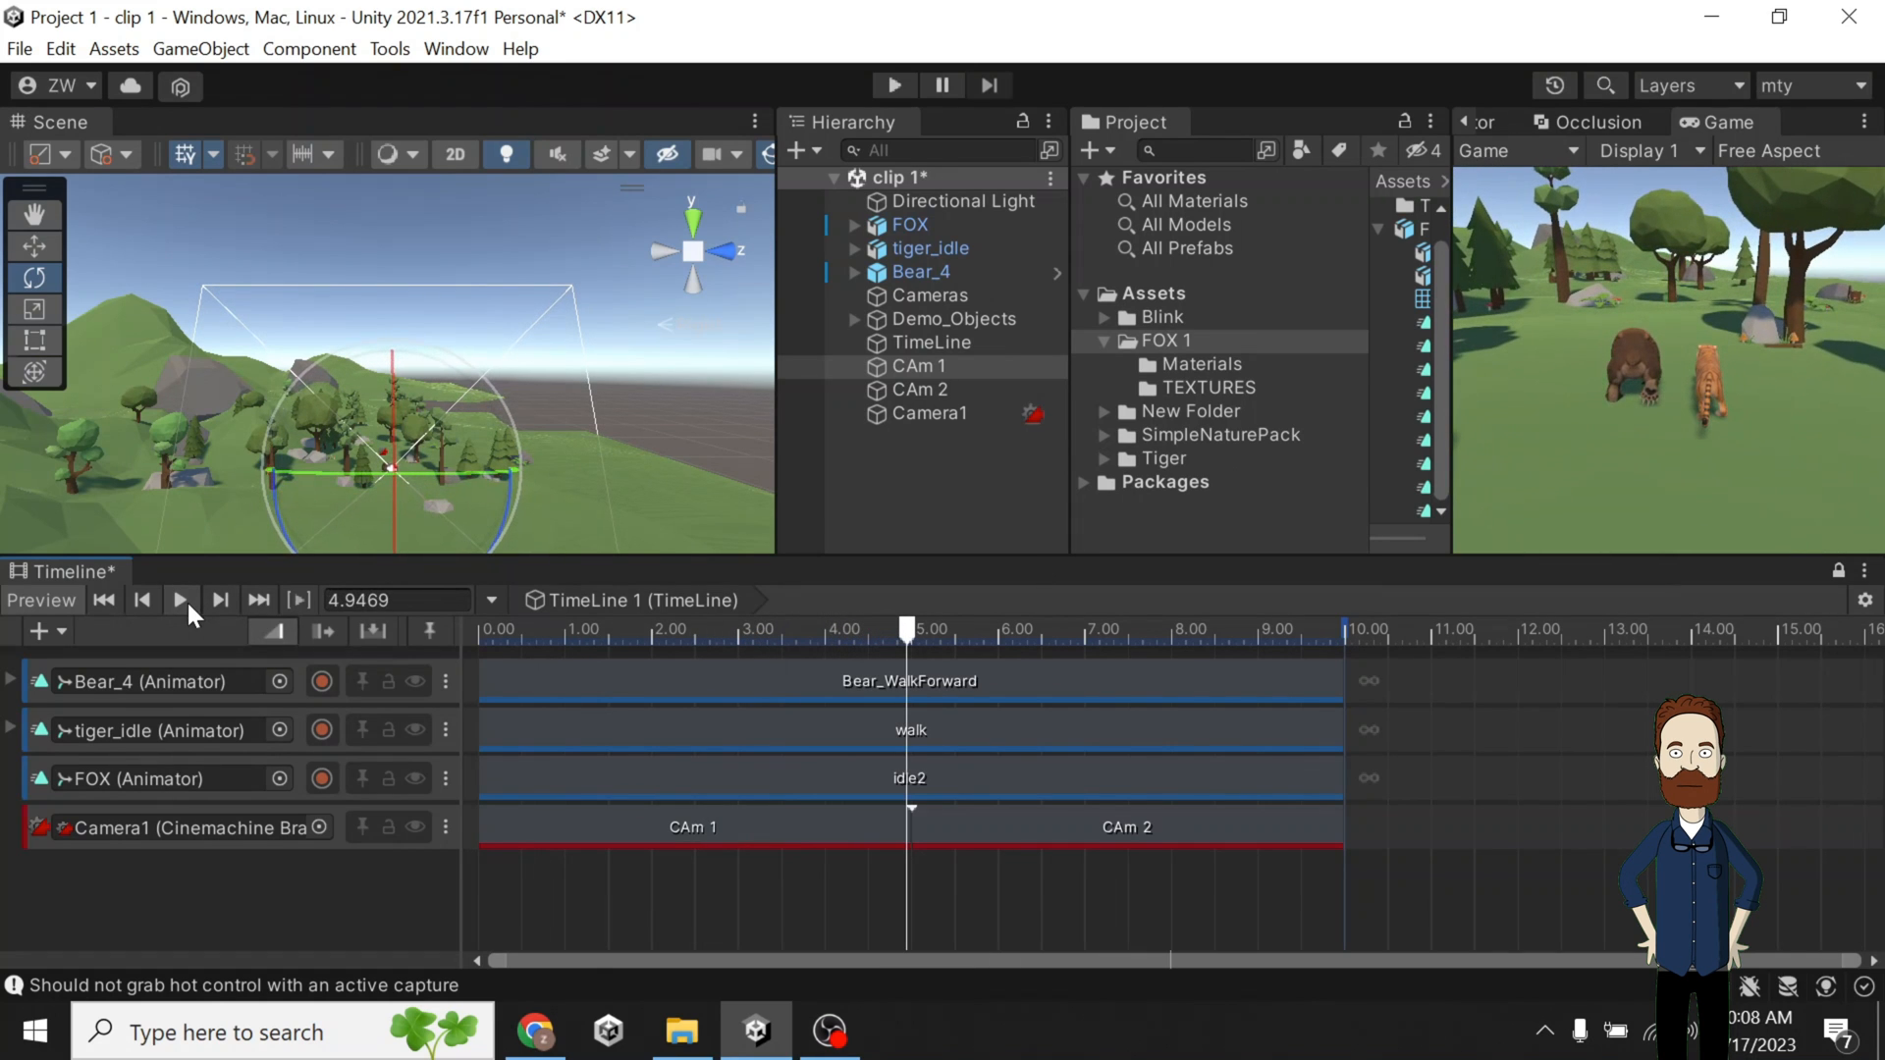
{"action": "left_click", "coordinate": [183, 600]}
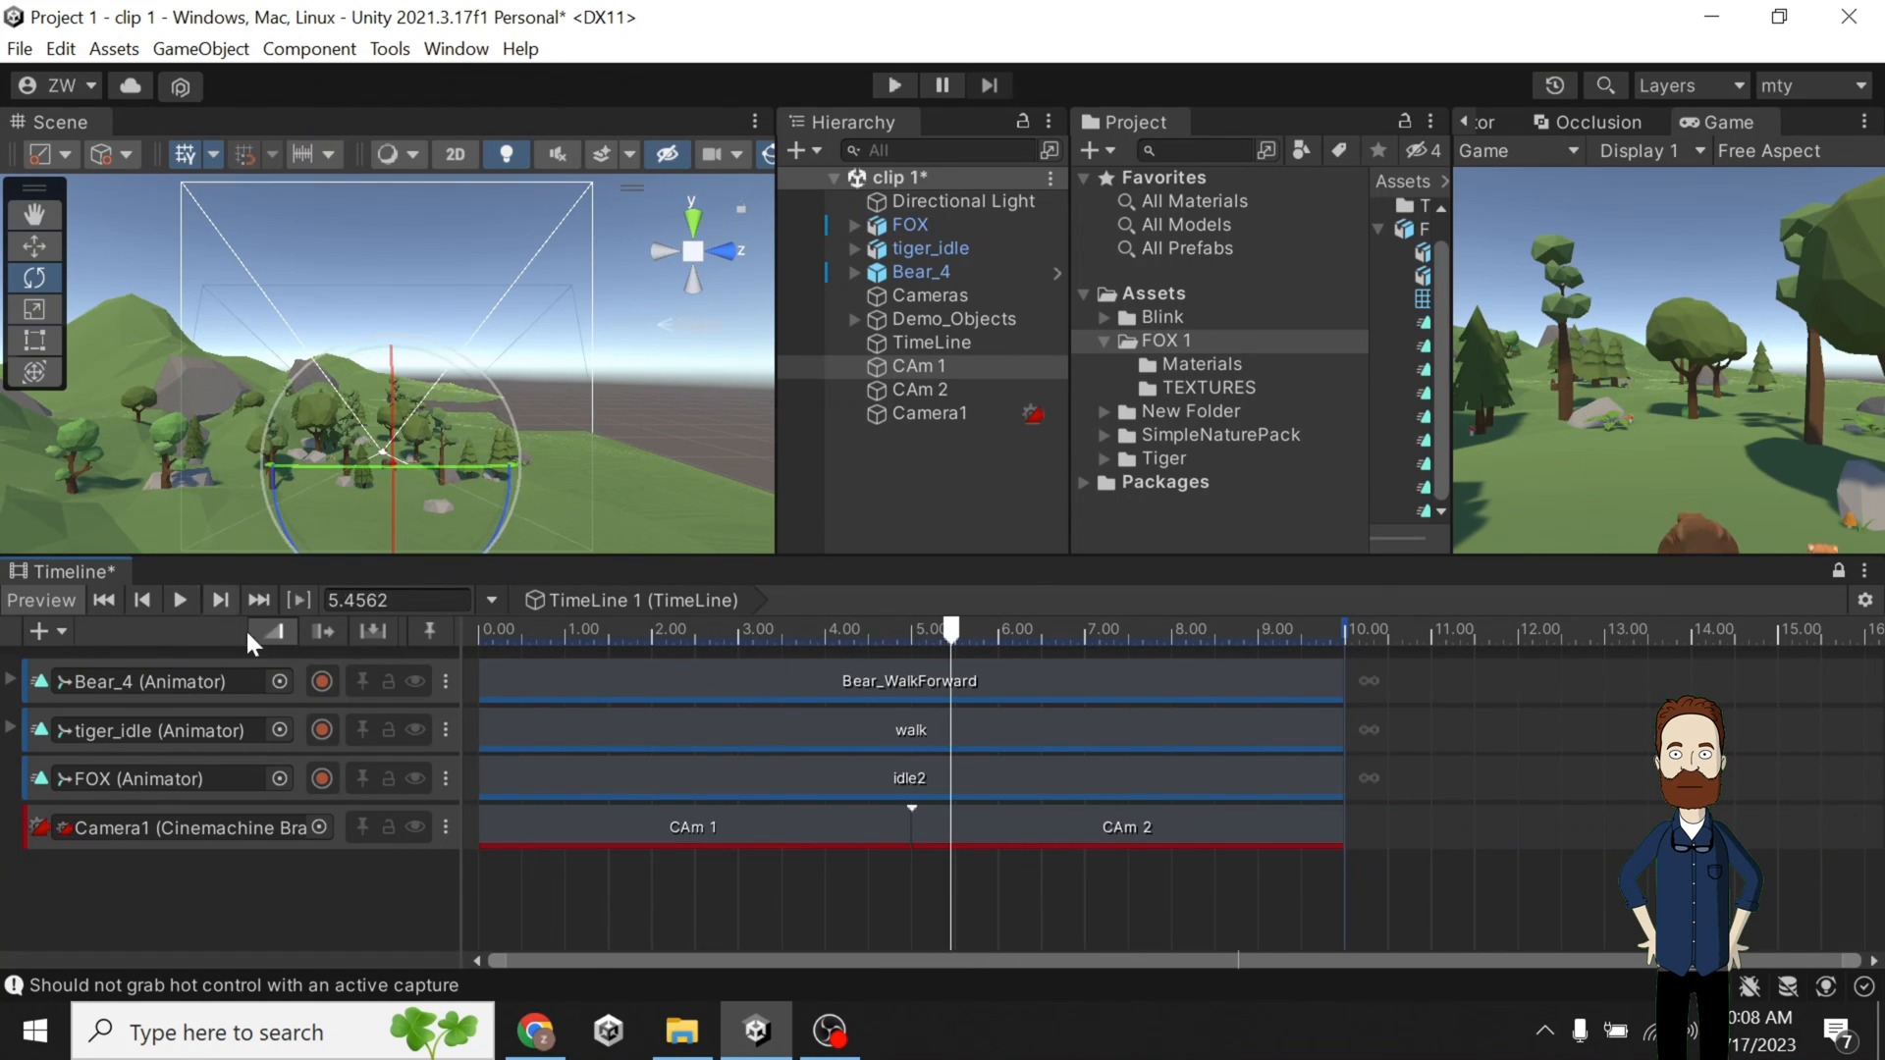
Frame the fox in the Scene view and examine its surroundings relative to CAm 2.
{"action": "left_click", "coordinate": [1052, 825]}
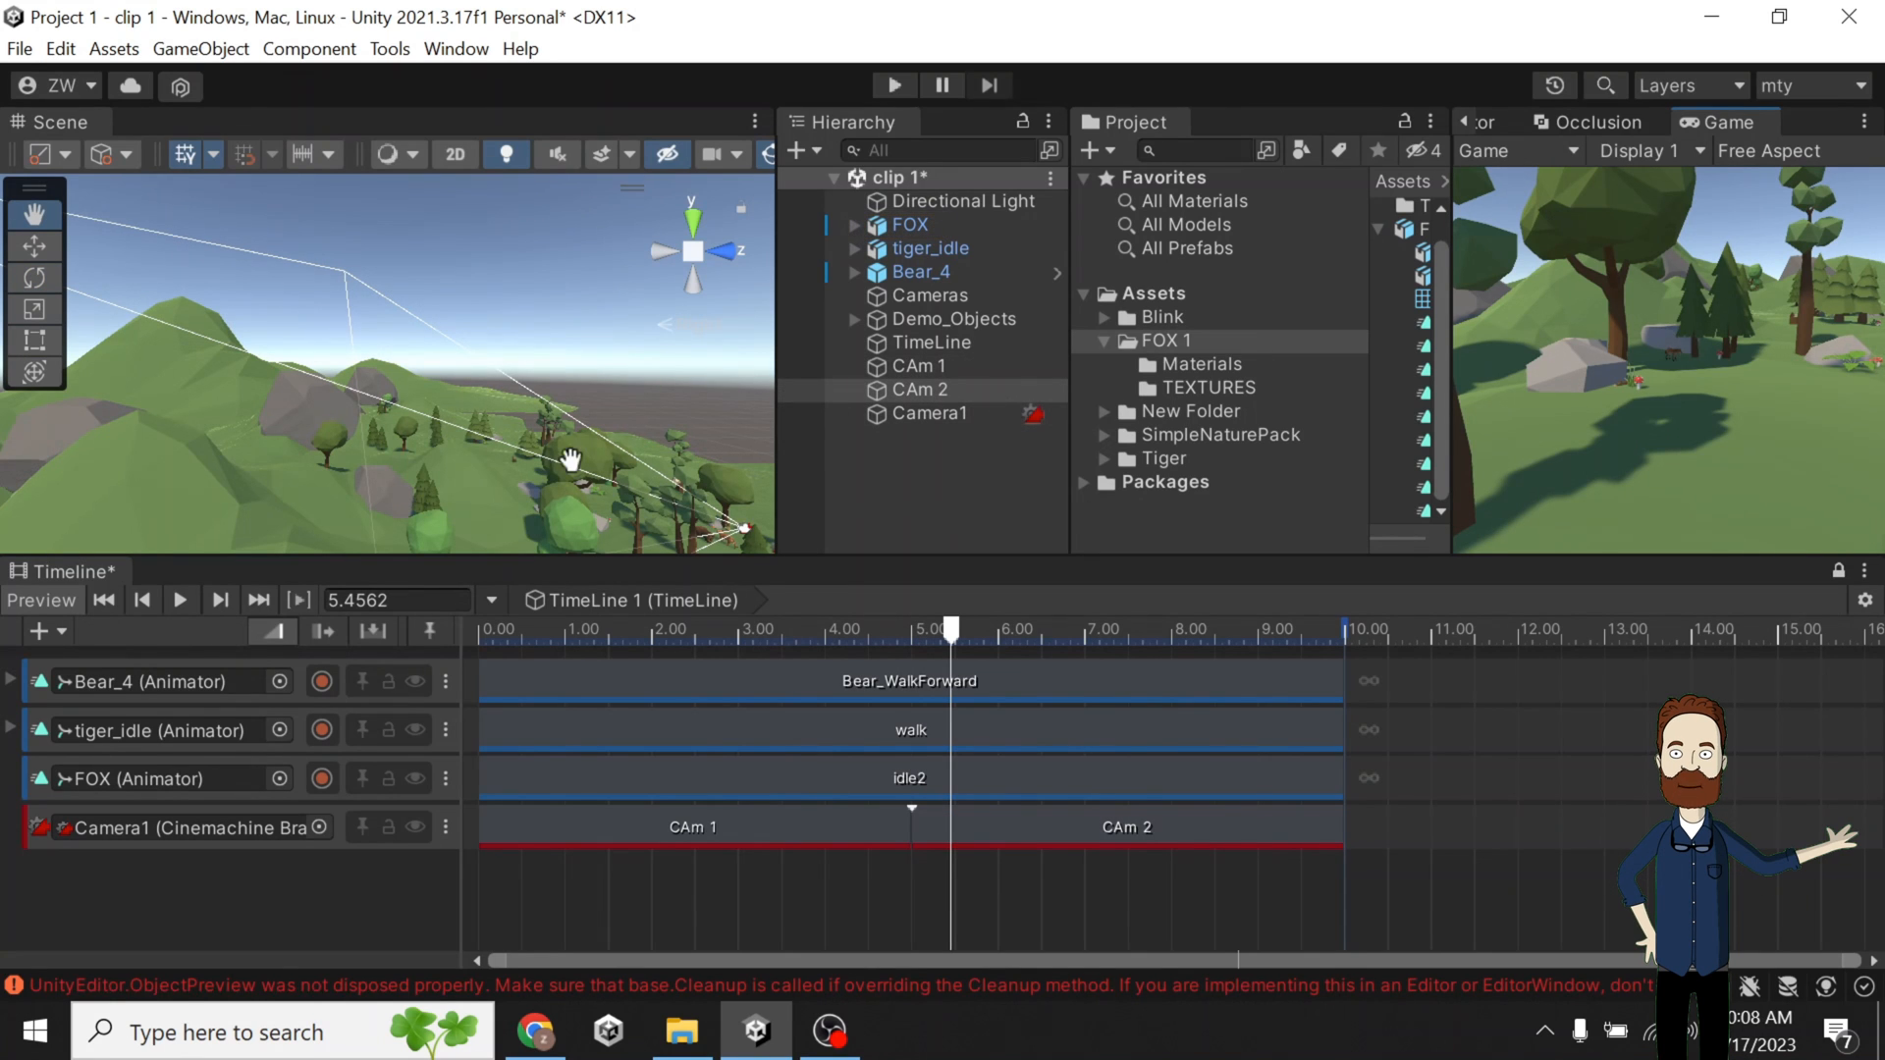
{"action": "scroll", "coordinate": [536, 458], "scroll_direction": "up", "scroll_amount": 3}
{"action": "right_click_drag", "start_coordinate": [537, 458], "coordinate": [614, 548]}
{"action": "scroll", "coordinate": [535, 450], "scroll_direction": "up", "scroll_amount": 4}
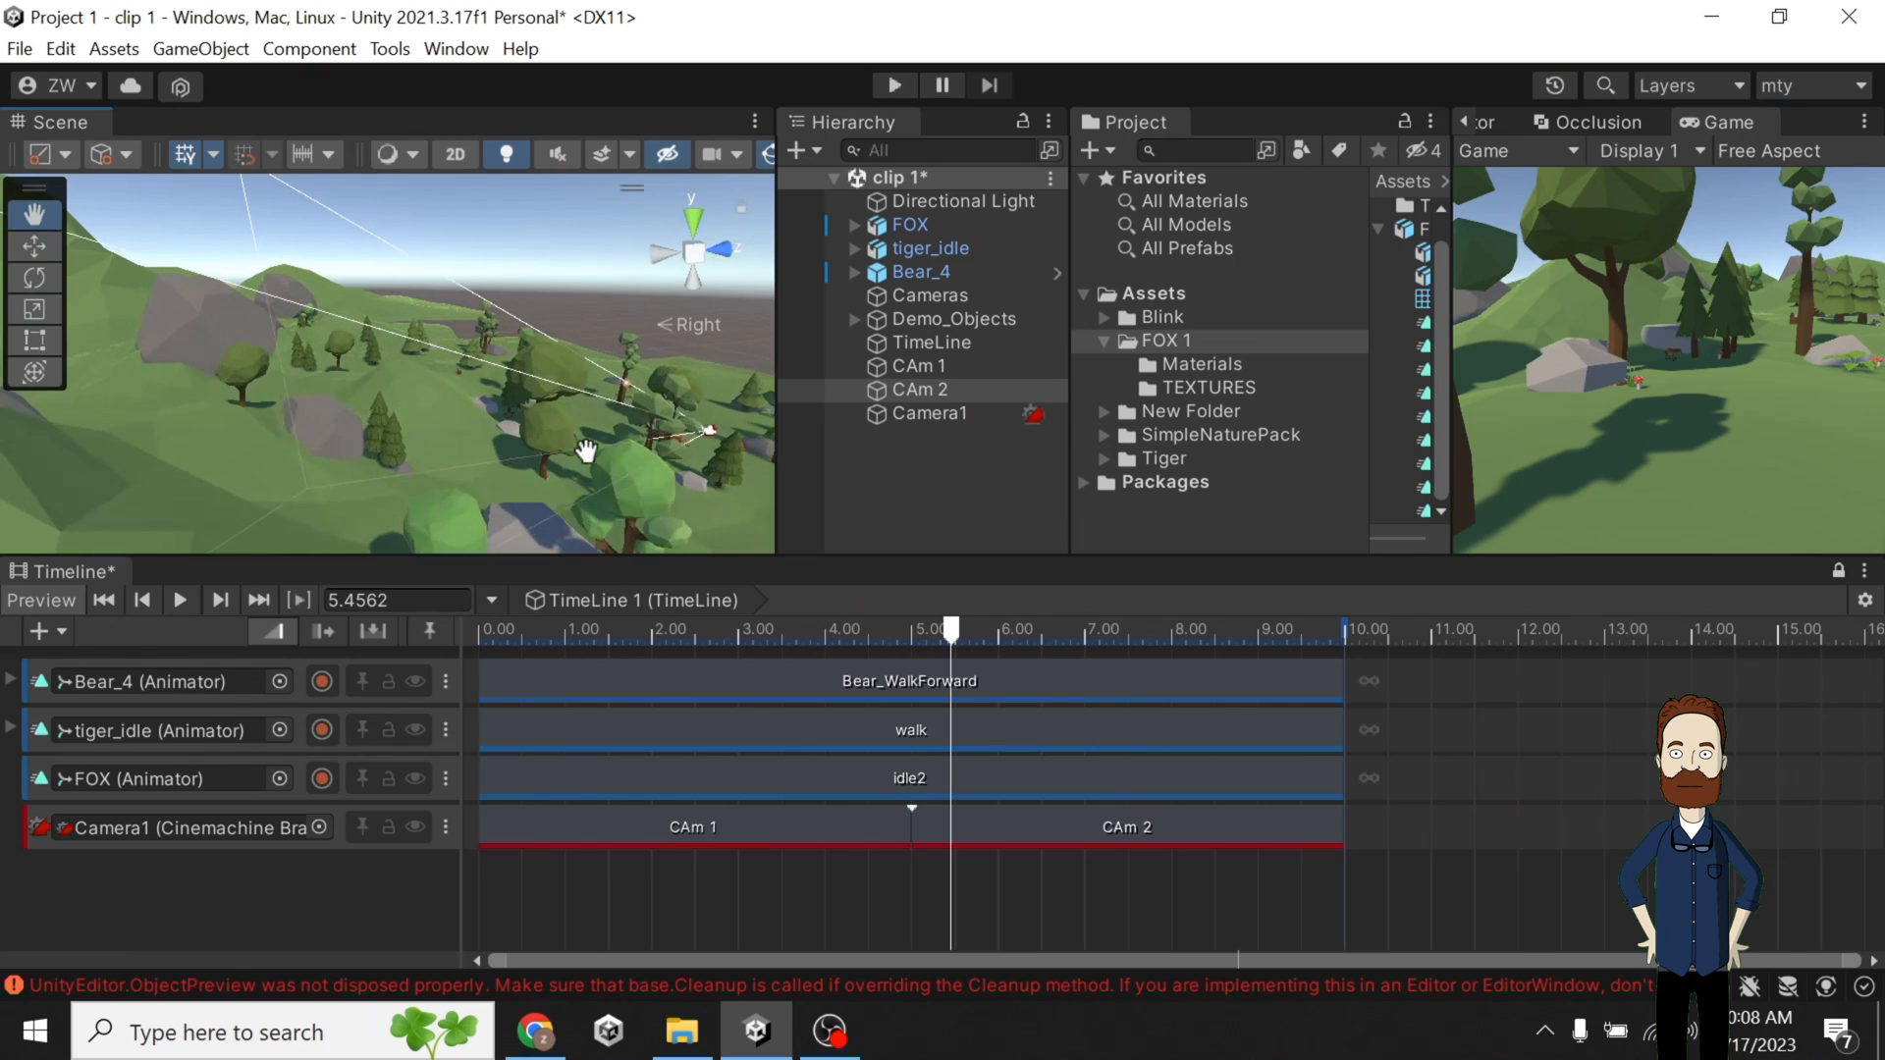
{"action": "double_click", "coordinate": [950, 230]}
{"action": "right_click_drag", "start_coordinate": [478, 388], "coordinate": [561, 391]}
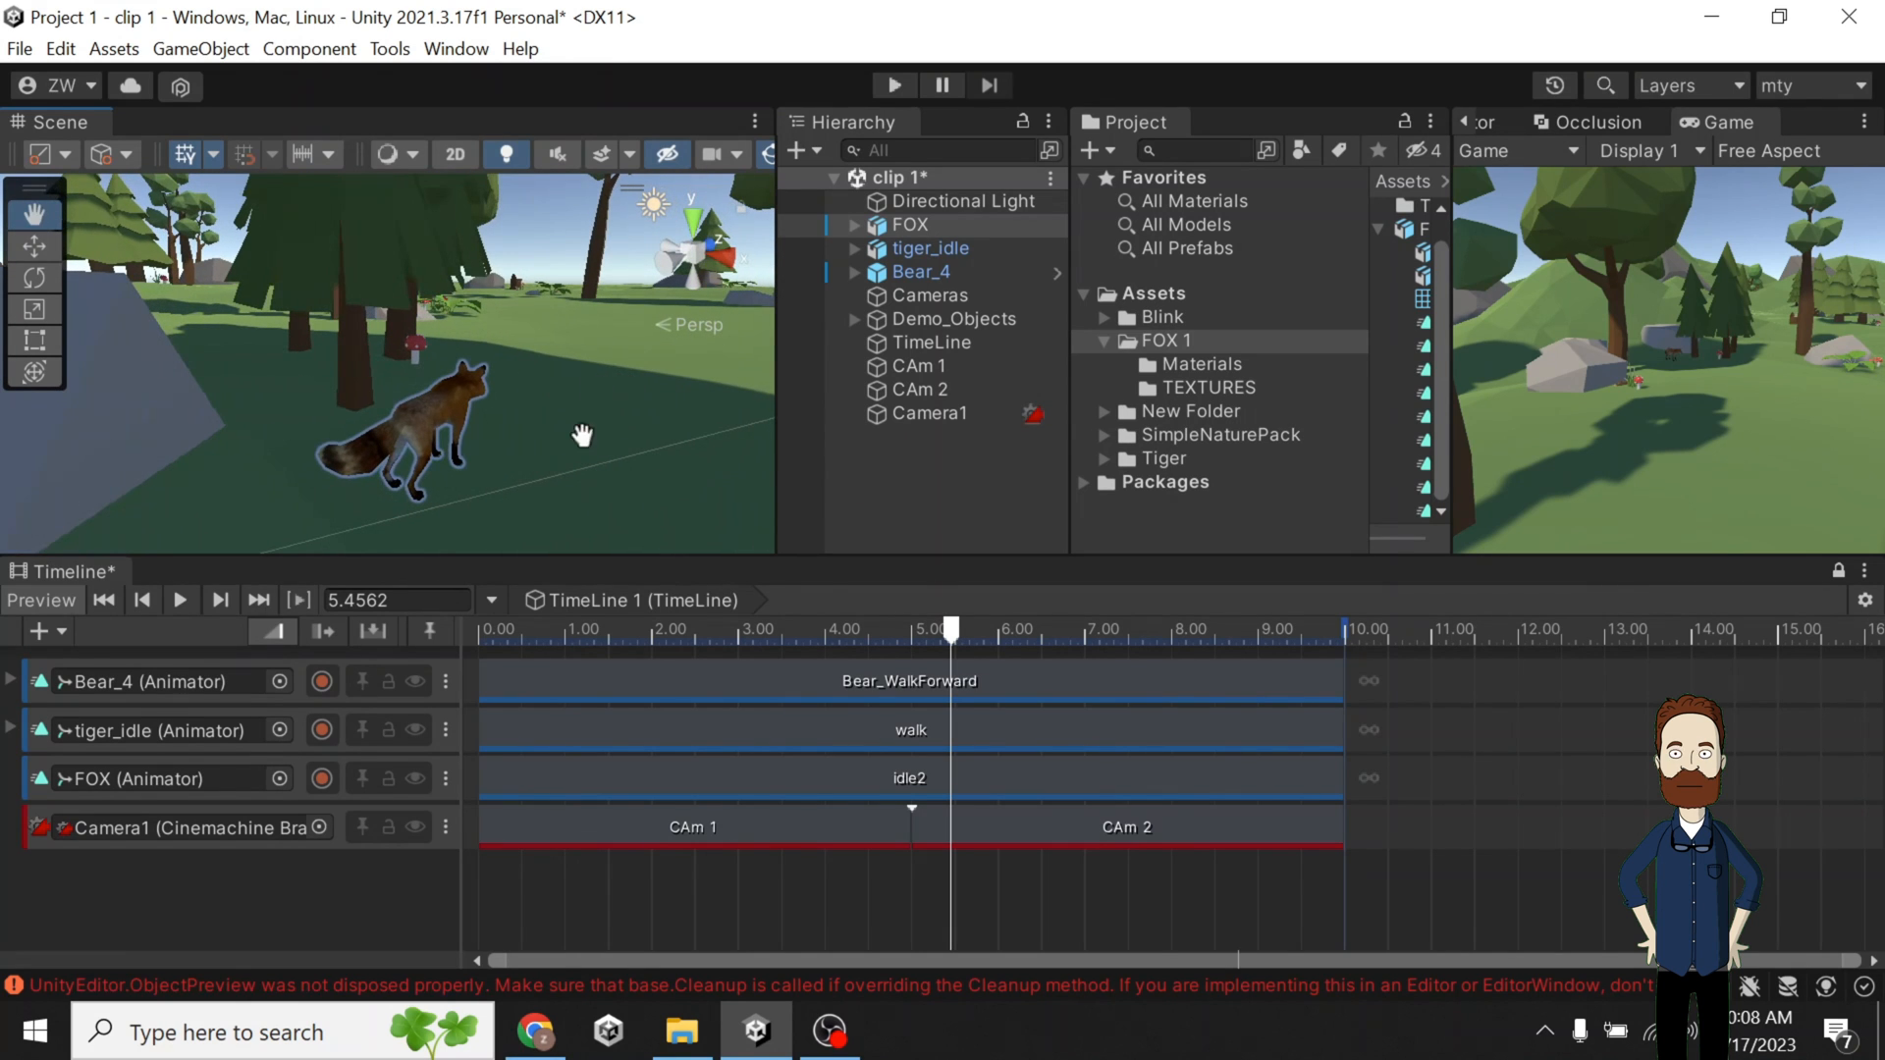
{"action": "scroll", "coordinate": [581, 434], "scroll_direction": "down", "scroll_amount": 5}
{"action": "left_click_drag", "start_coordinate": [480, 408], "coordinate": [475, 386]}
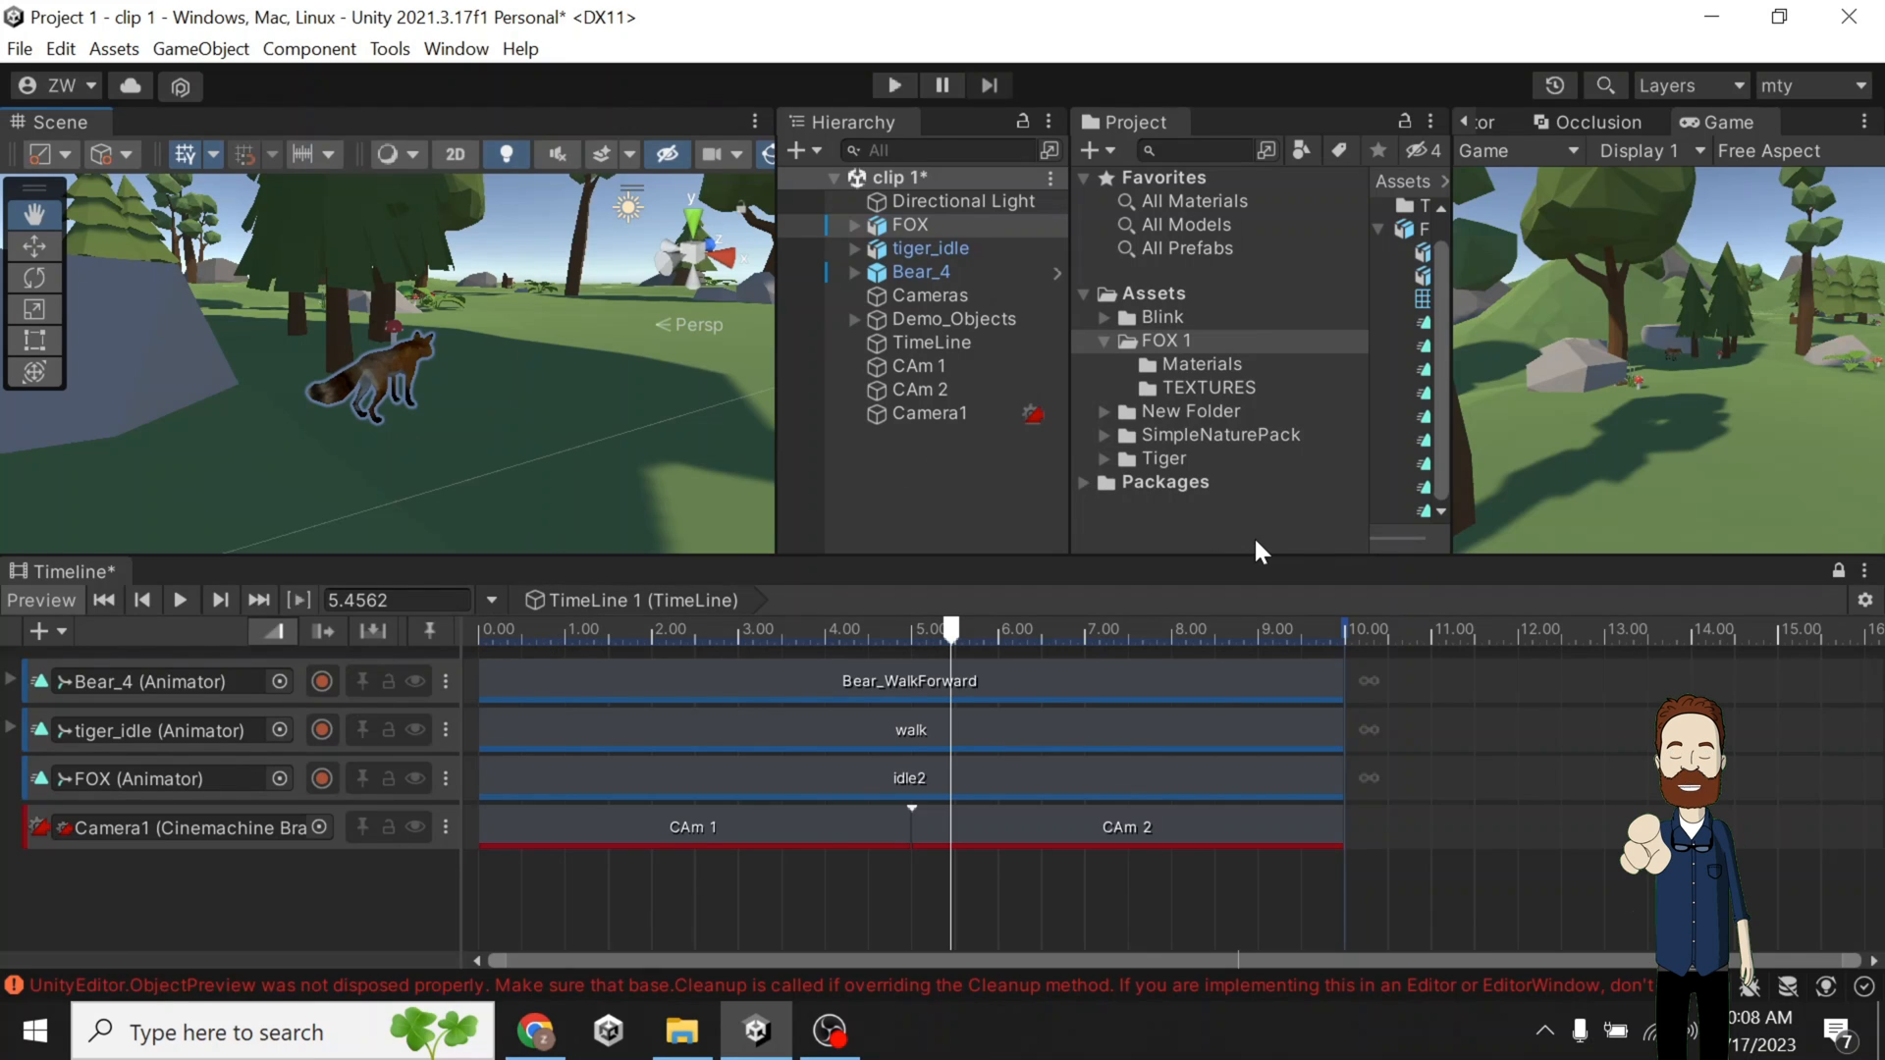
Move CAm 2 across the scene toward the fox so the fox appears in its shot.
{"action": "left_click", "coordinate": [940, 393]}
{"action": "scroll", "coordinate": [502, 420], "scroll_direction": "up", "scroll_amount": 3}
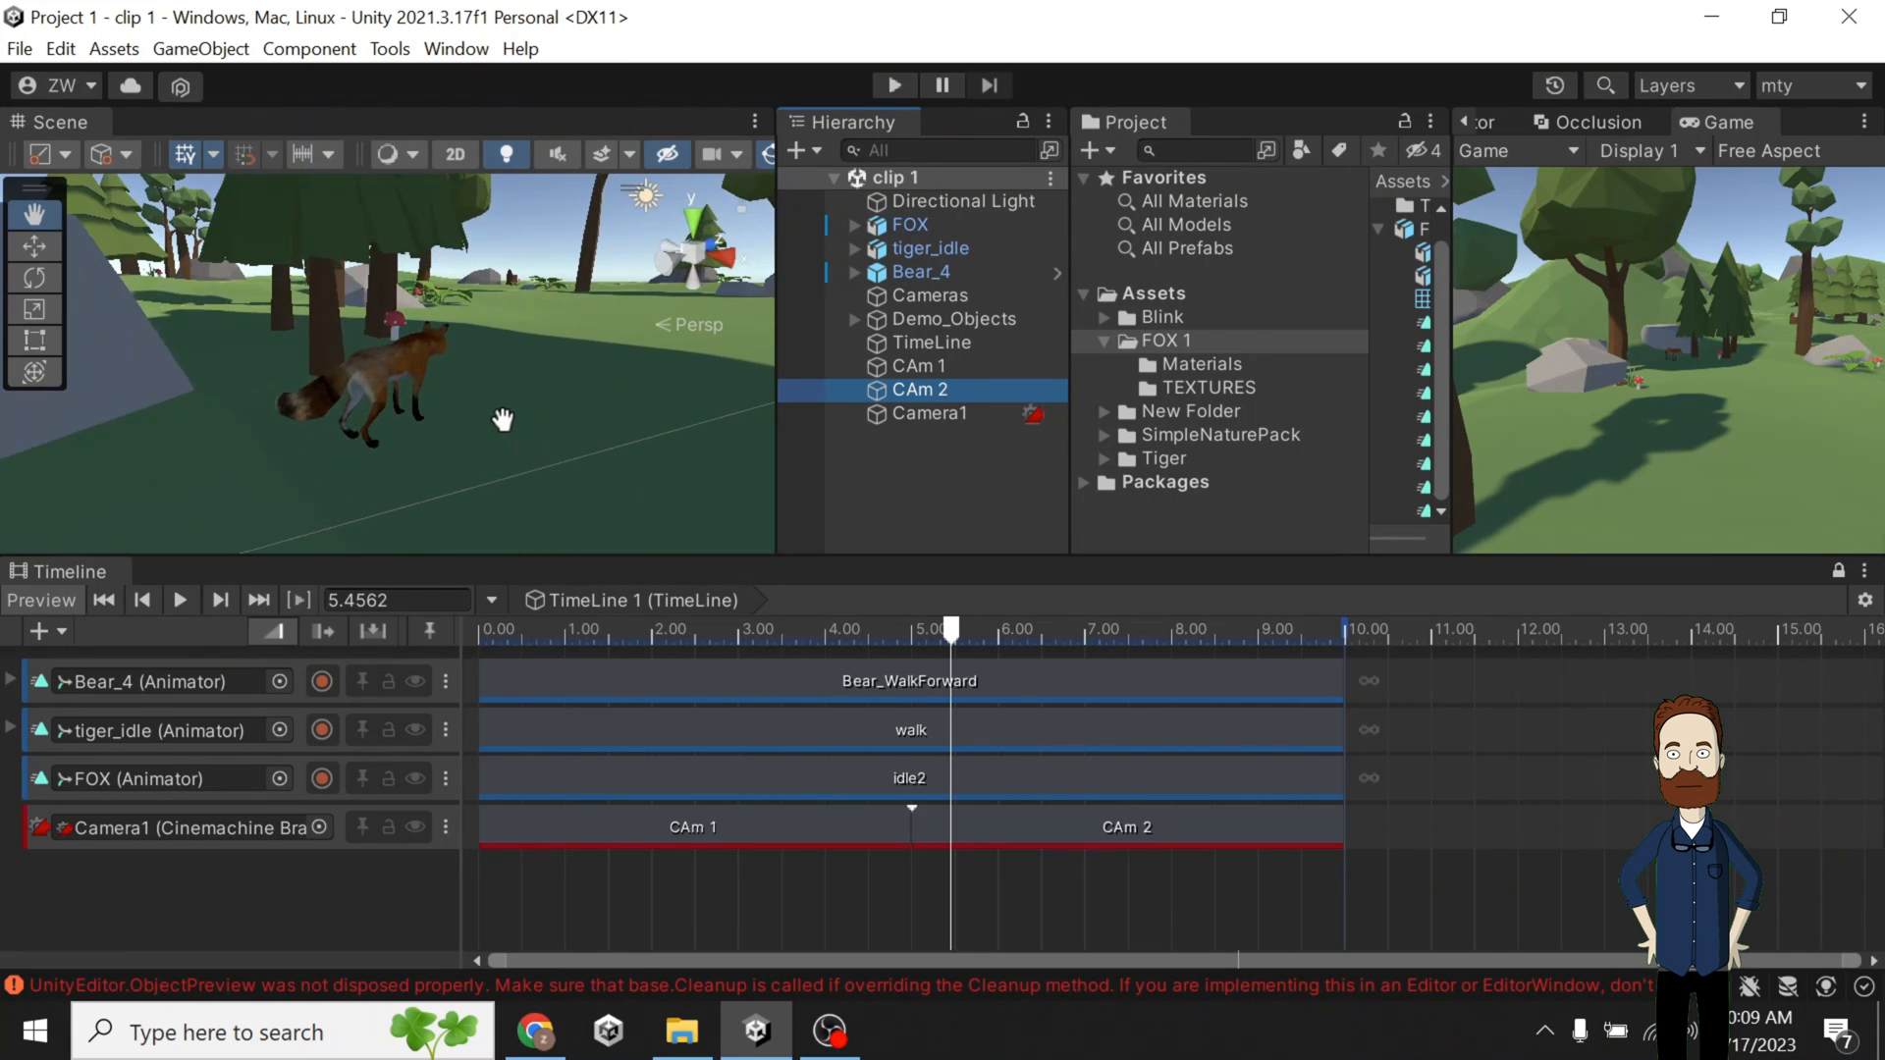
{"action": "scroll", "coordinate": [502, 420], "scroll_direction": "down", "scroll_amount": 12}
{"action": "scroll", "coordinate": [503, 420], "scroll_direction": "down", "scroll_amount": 4}
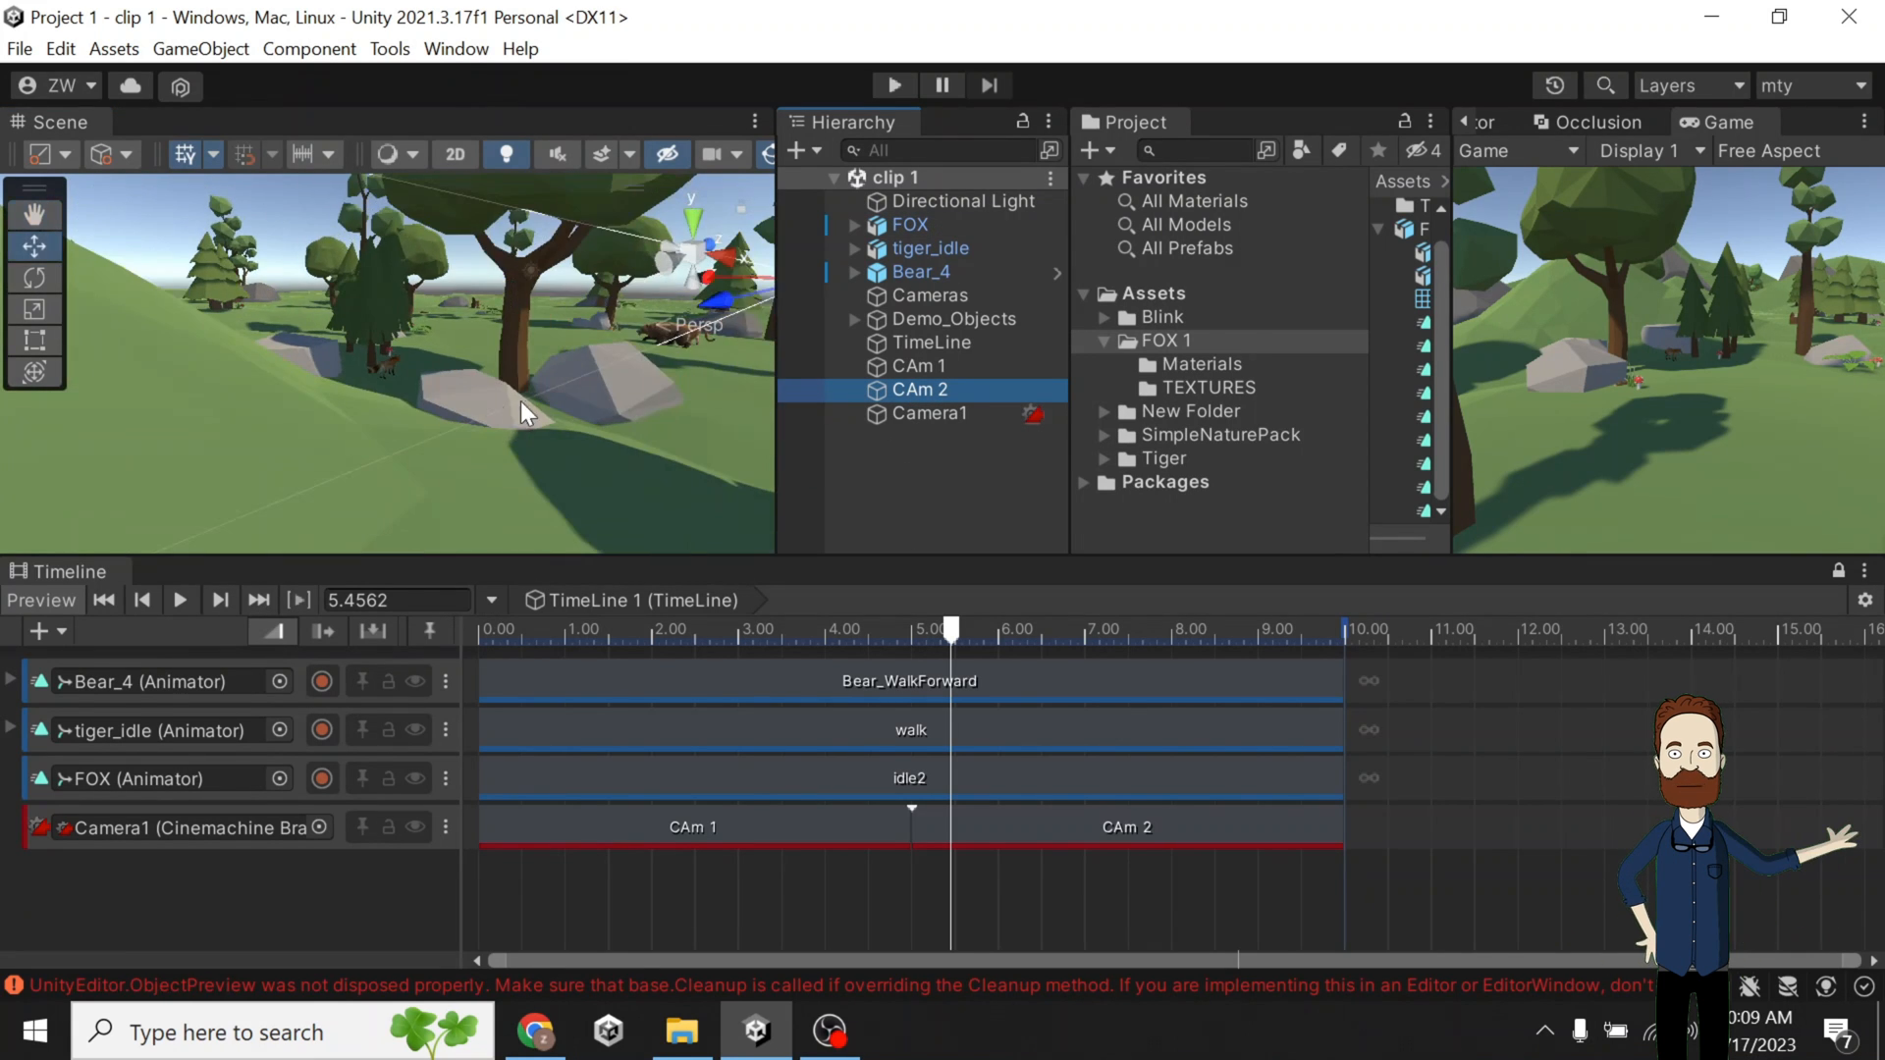
{"action": "scroll", "coordinate": [589, 371], "scroll_direction": "down", "scroll_amount": 6}
{"action": "left_click_drag", "start_coordinate": [507, 345], "coordinate": [301, 349]}
{"action": "scroll", "coordinate": [334, 347], "scroll_direction": "up", "scroll_amount": 10}
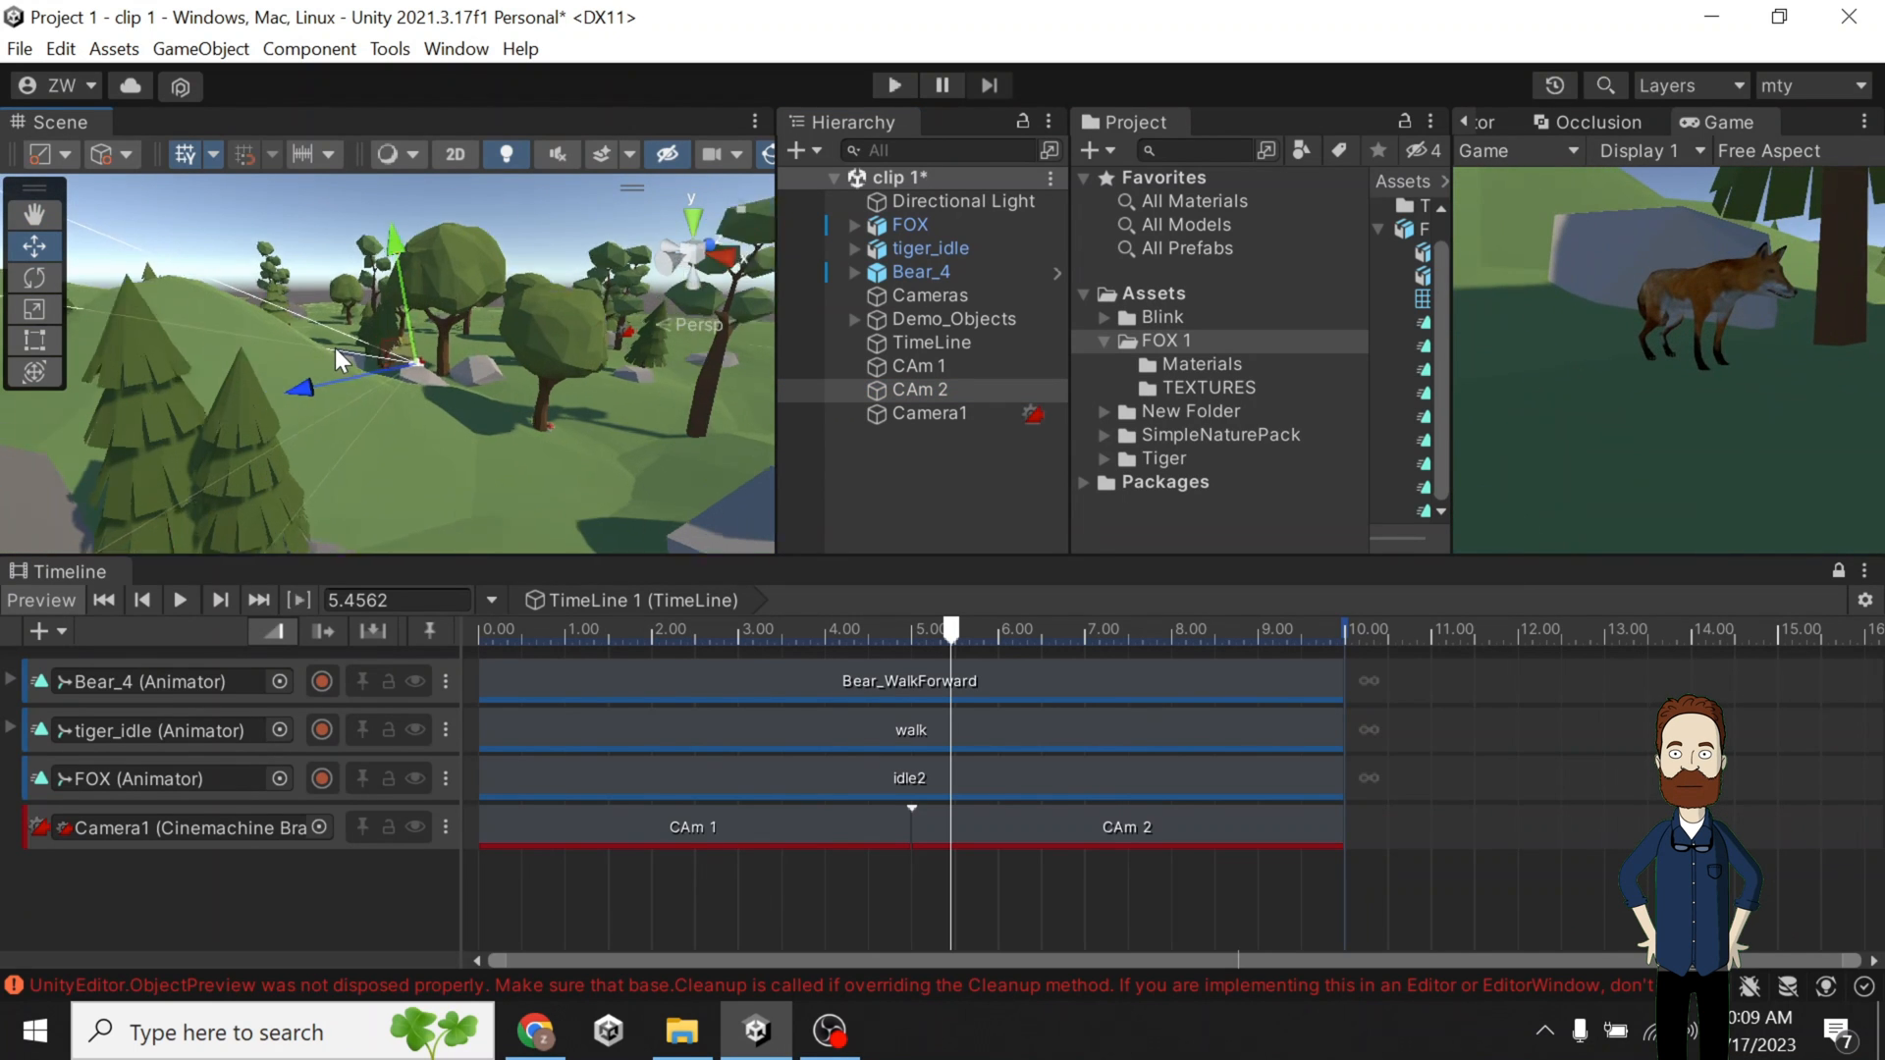
Turn CAm 2 to face the opposite way, then pull it back and raise it until the fox is in its shot.
{"action": "key", "text": "e"}
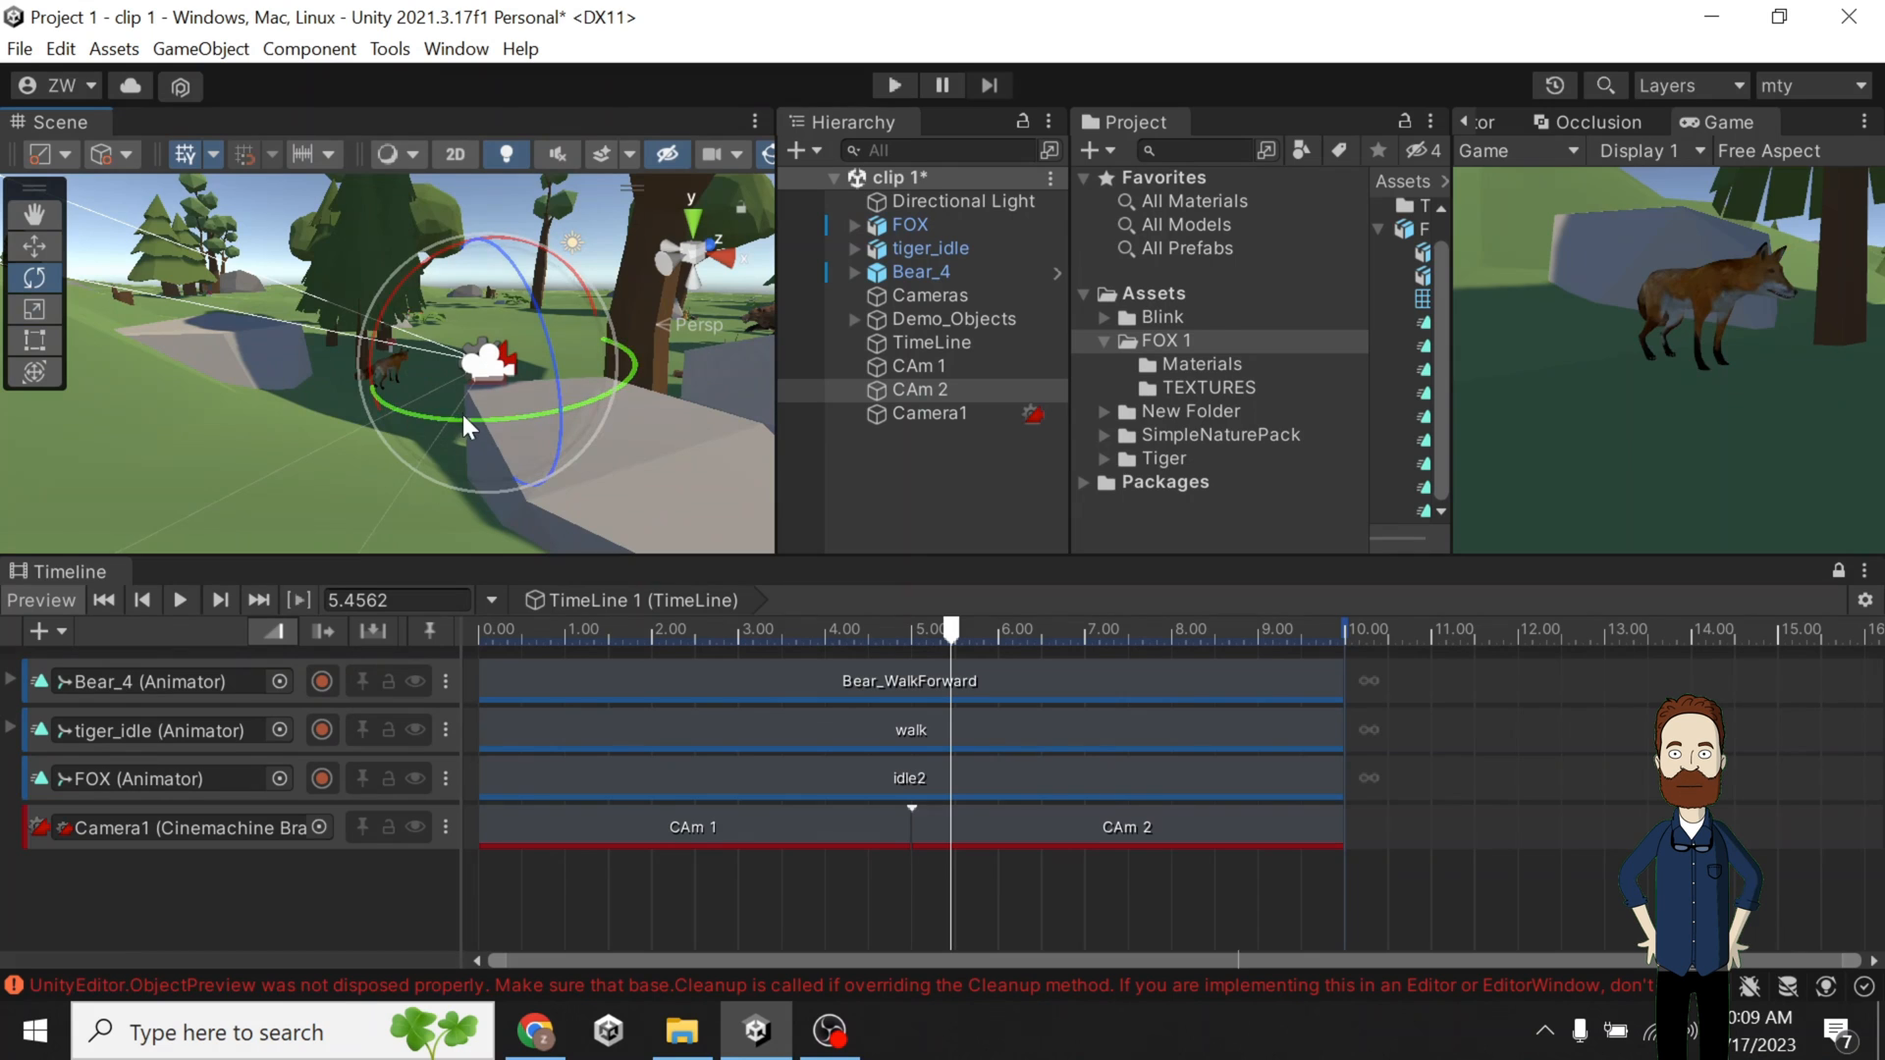
{"action": "left_click_drag", "start_coordinate": [463, 414], "coordinate": [1357, 416]}
{"action": "key", "text": "w"}
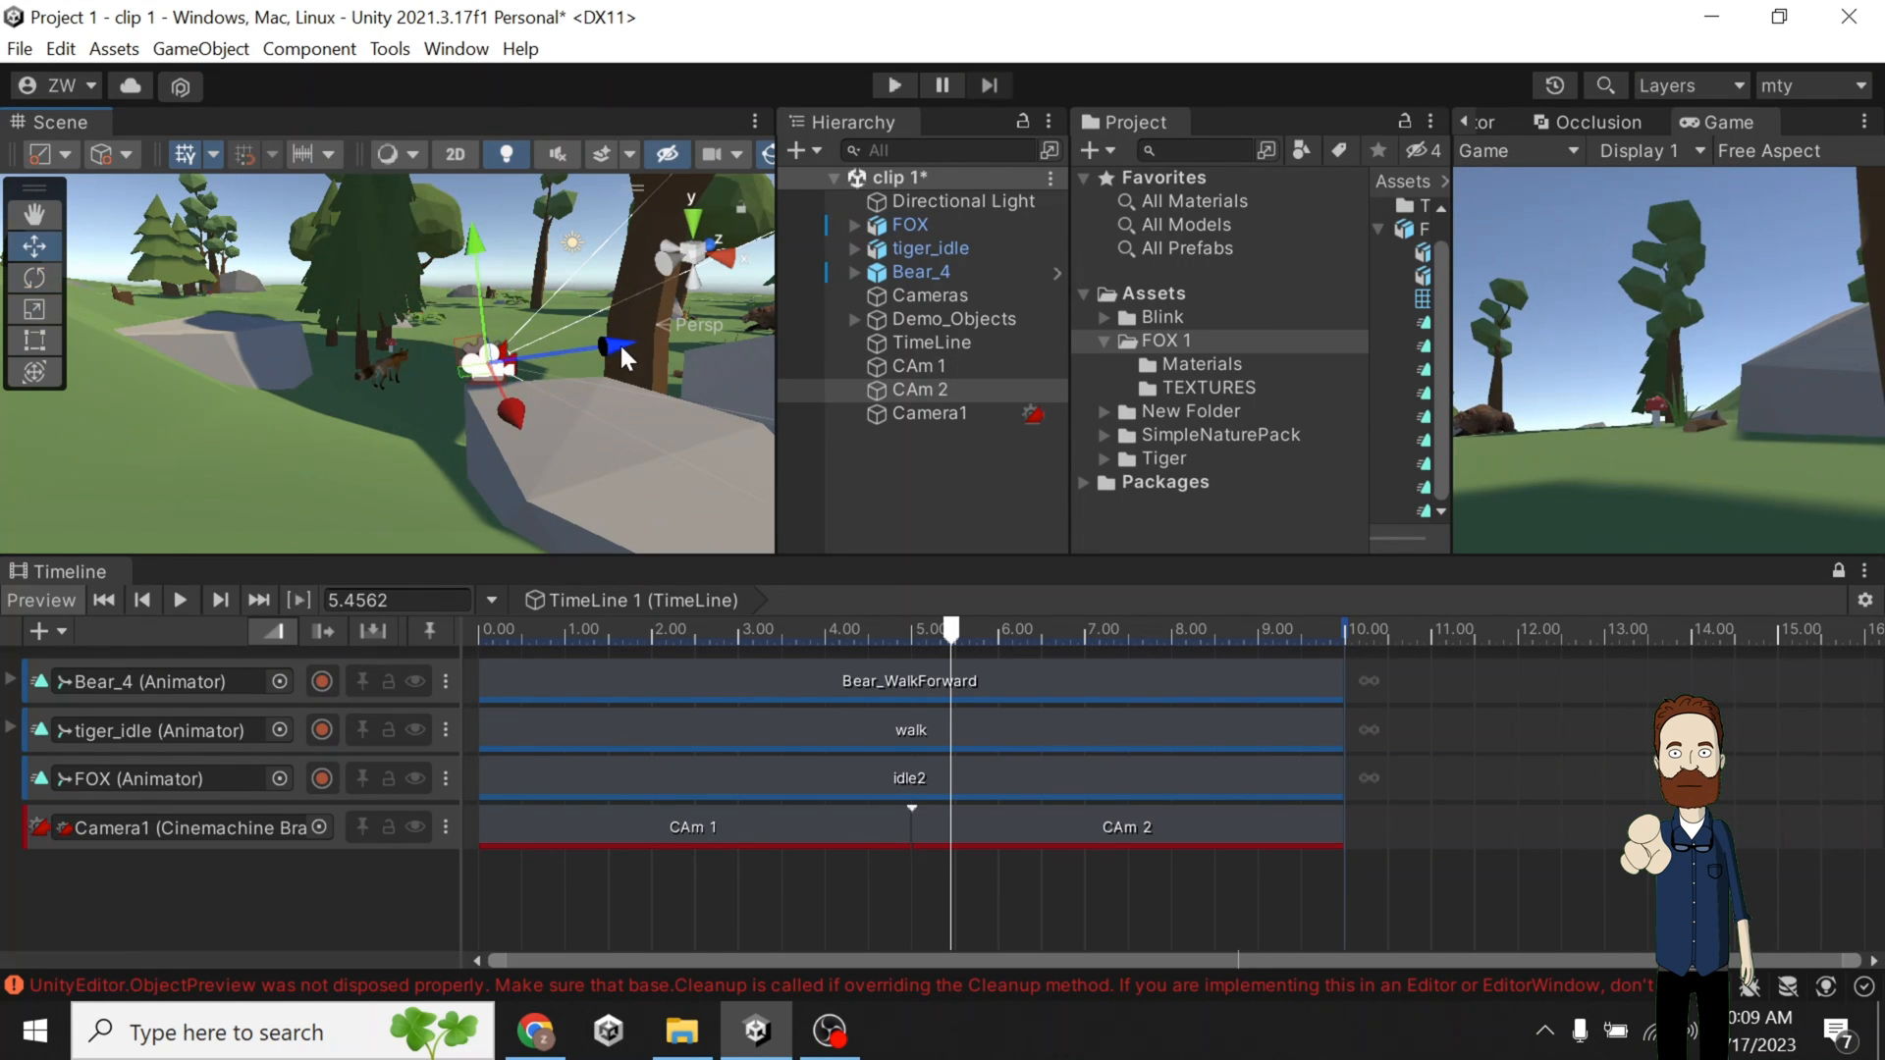
{"action": "left_click_drag", "start_coordinate": [601, 346], "coordinate": [416, 365]}
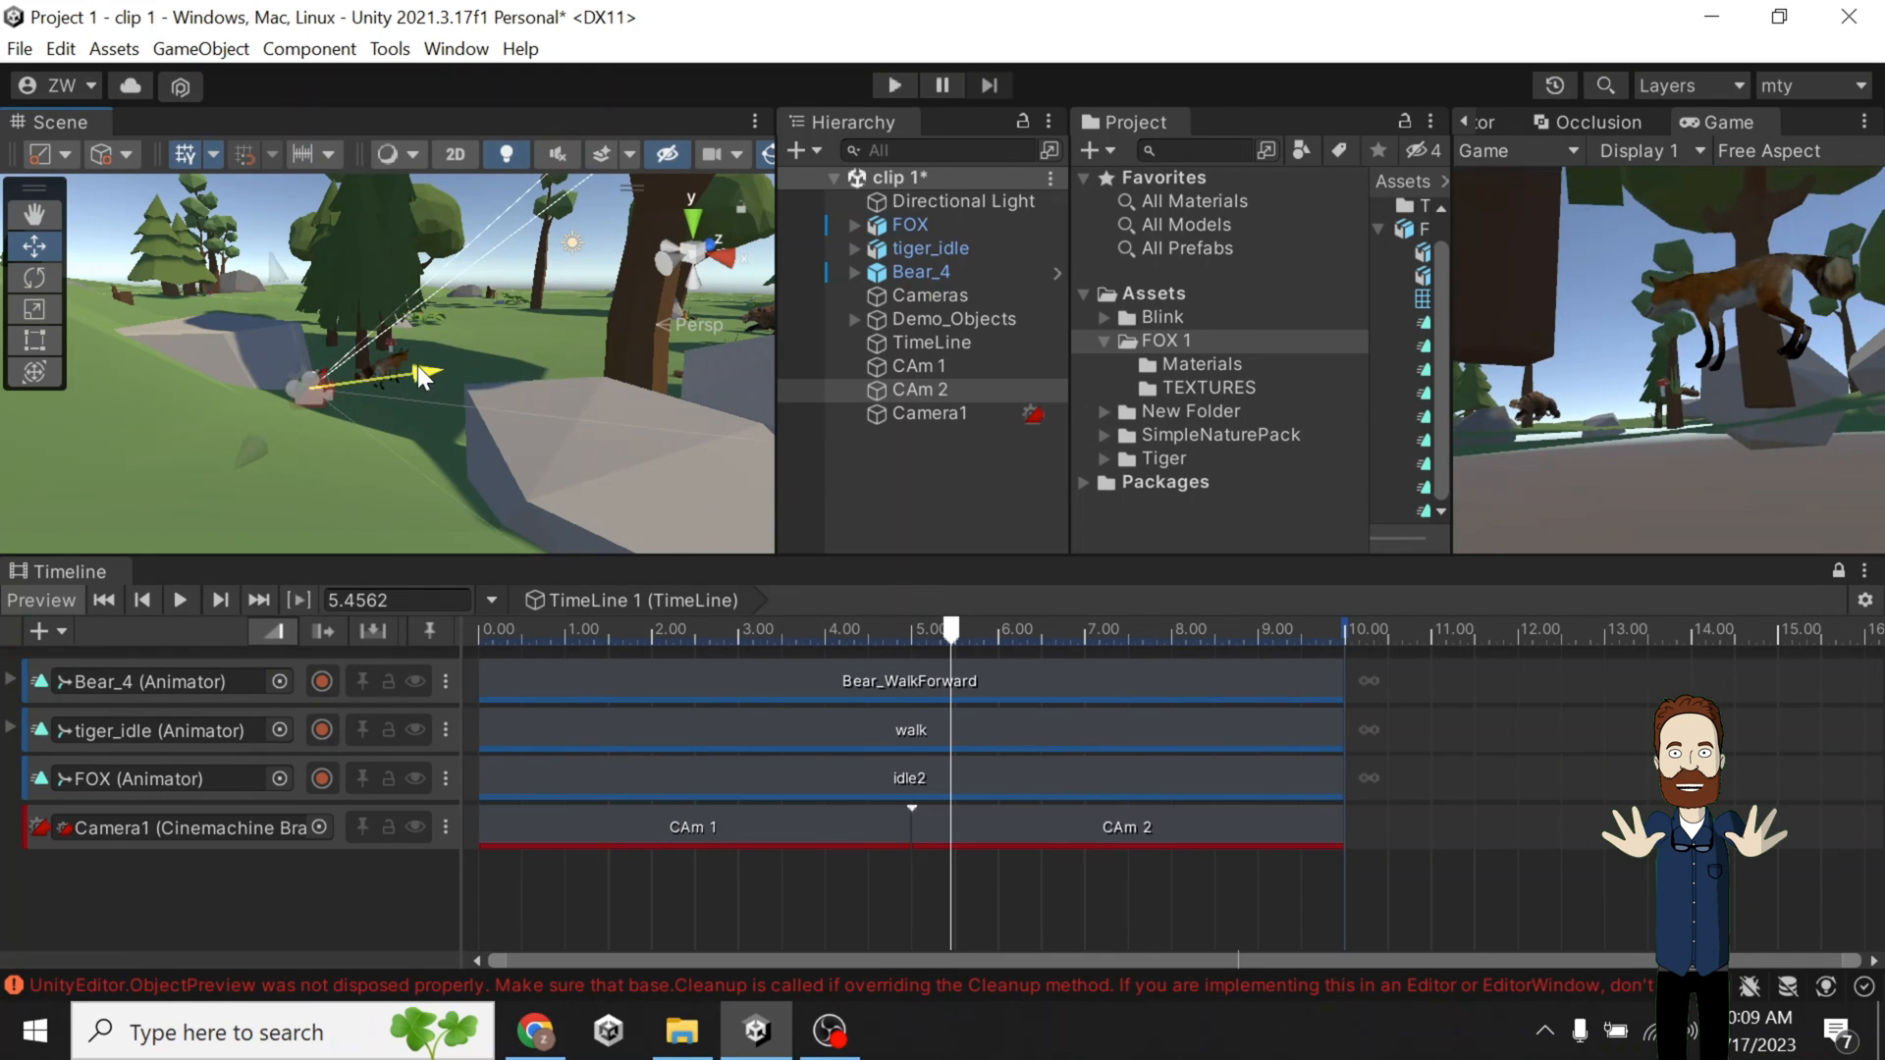
{"action": "left_click_drag", "start_coordinate": [277, 284], "coordinate": [269, 247]}
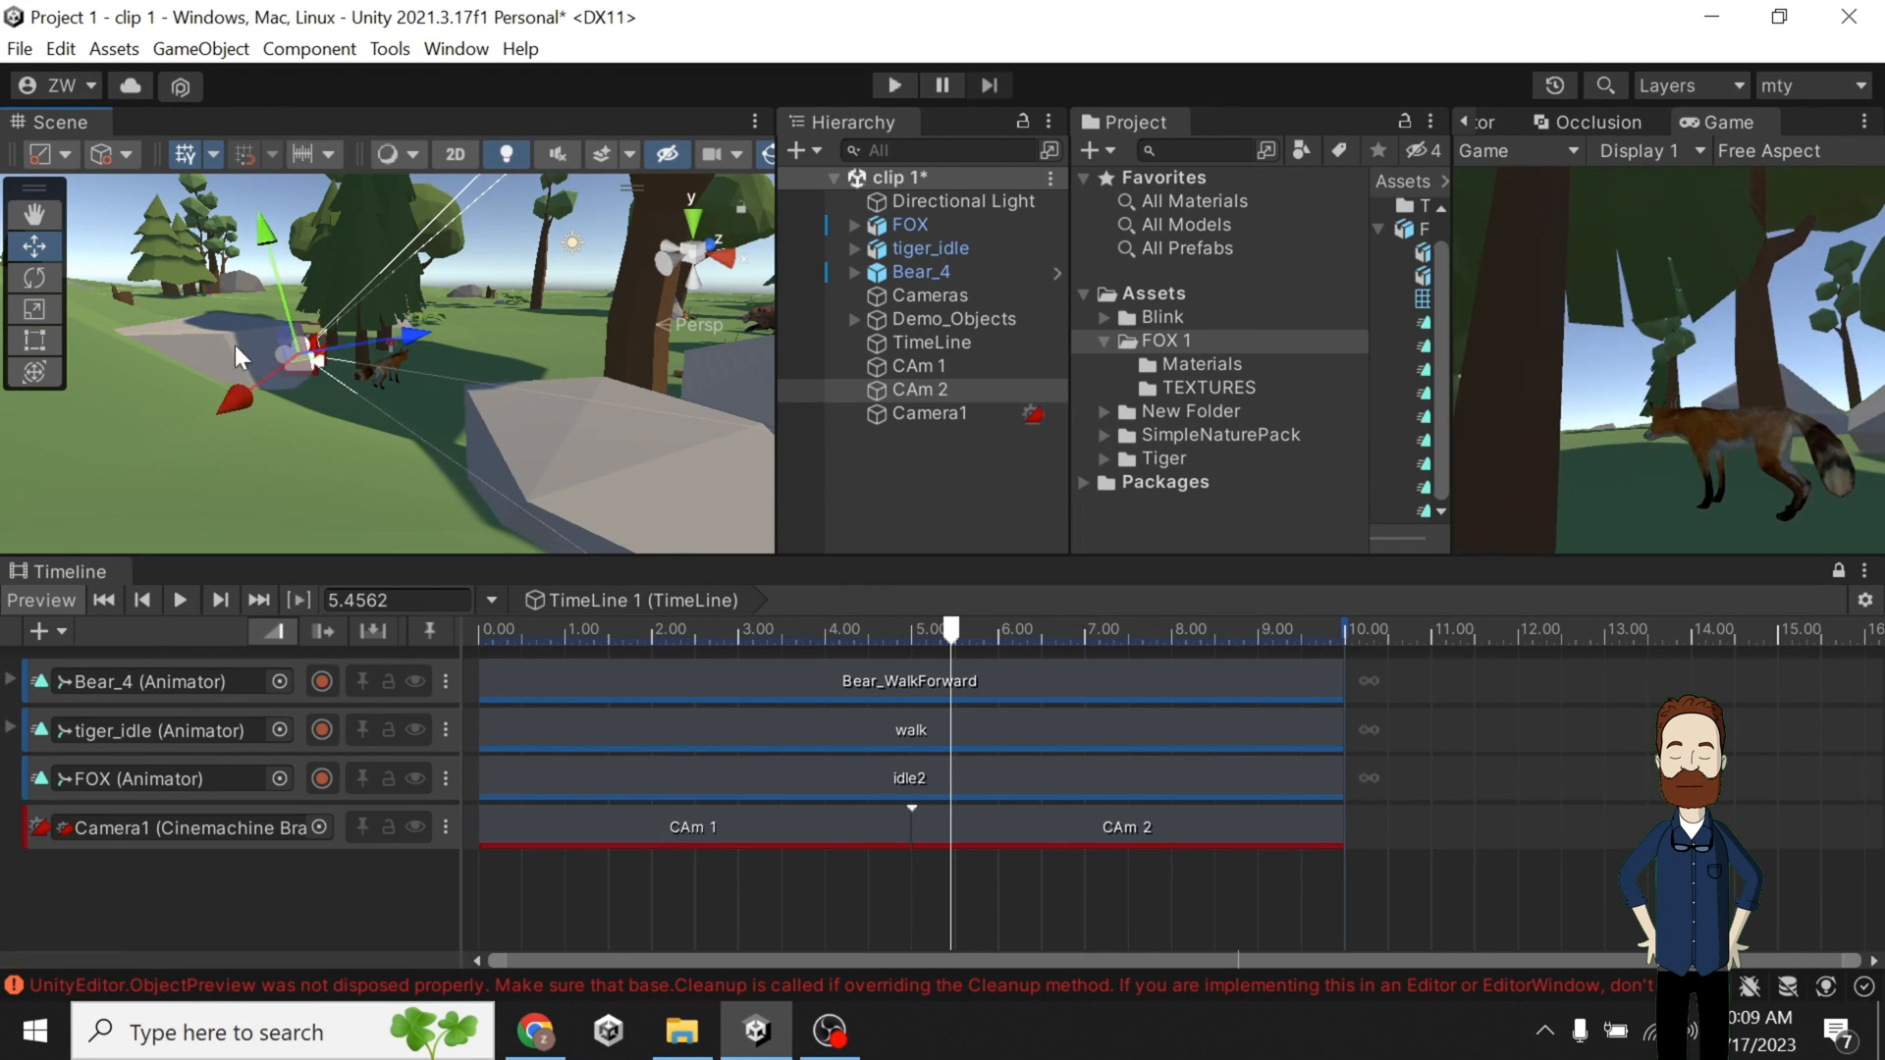
Rotate CAm 2 and shift it sideways so it films the fox from behind, looking toward the clearing.
{"action": "key", "text": "e"}
{"action": "left_click_drag", "start_coordinate": [261, 413], "coordinate": [483, 374]}
{"action": "key", "text": "w"}
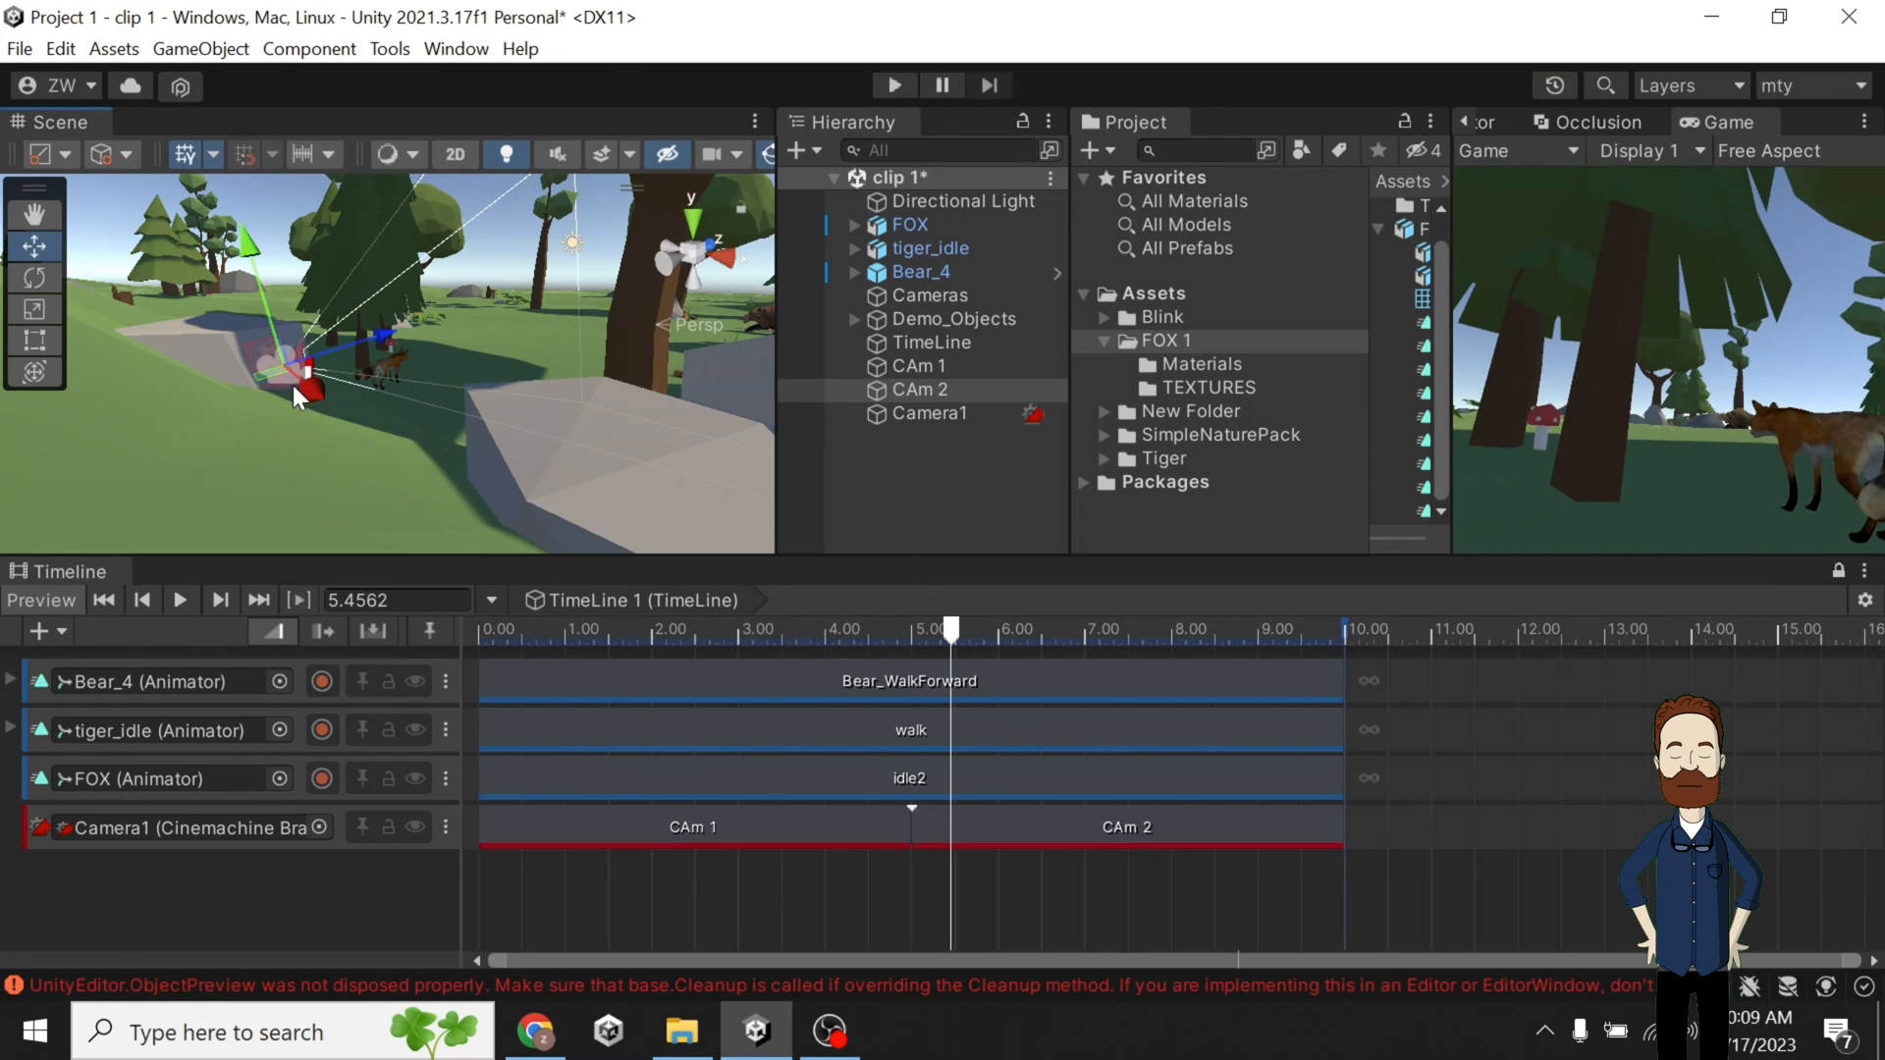
{"action": "left_click_drag", "start_coordinate": [293, 385], "coordinate": [371, 431]}
{"action": "key", "text": "e"}
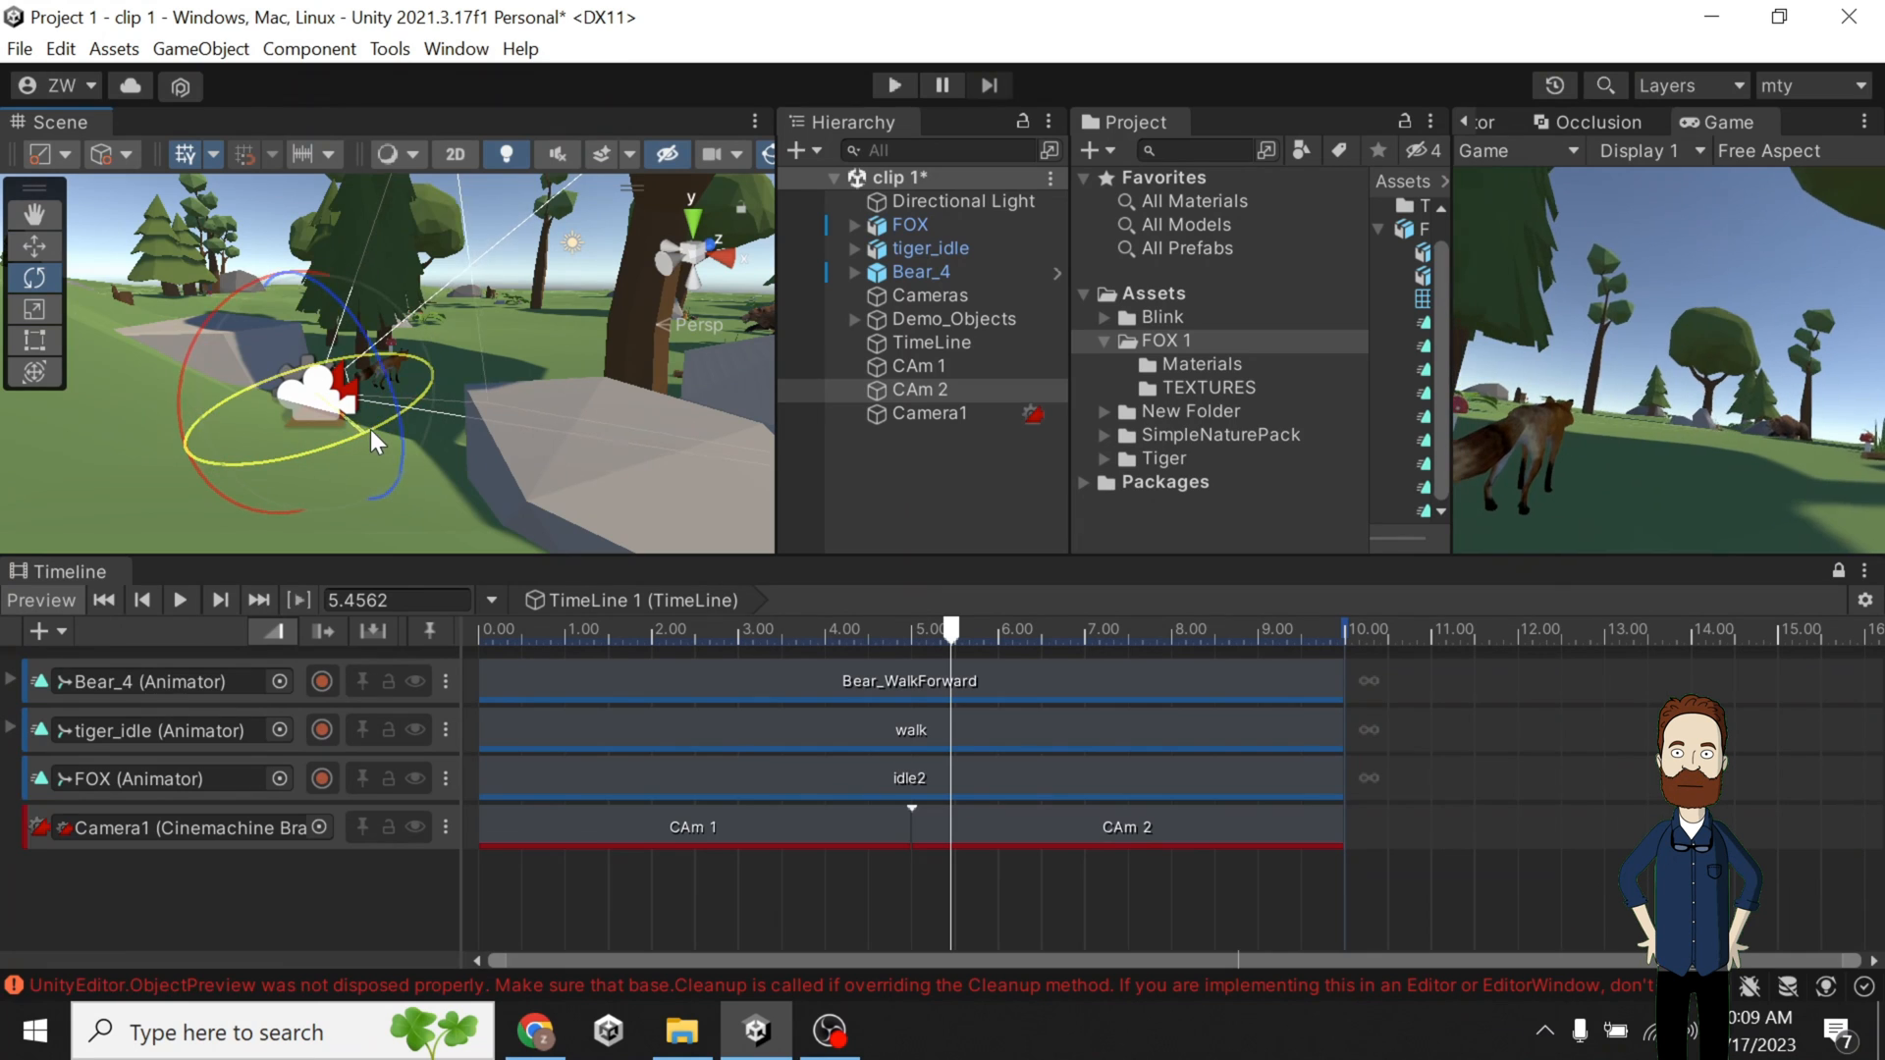
Raise CAm 2 and adjust its position and angle to frame the fox from behind with a walking animal in the distance.
{"action": "key", "text": "w"}
{"action": "mouse_move", "coordinate": [395, 362]}
{"action": "left_mouse_down"}
{"action": "mouse_move", "coordinate": [430, 350]}
{"action": "mouse_move", "coordinate": [380, 375]}
{"action": "left_mouse_up"}
{"action": "left_click_drag", "start_coordinate": [285, 298], "coordinate": [306, 211]}
{"action": "key", "text": "e"}
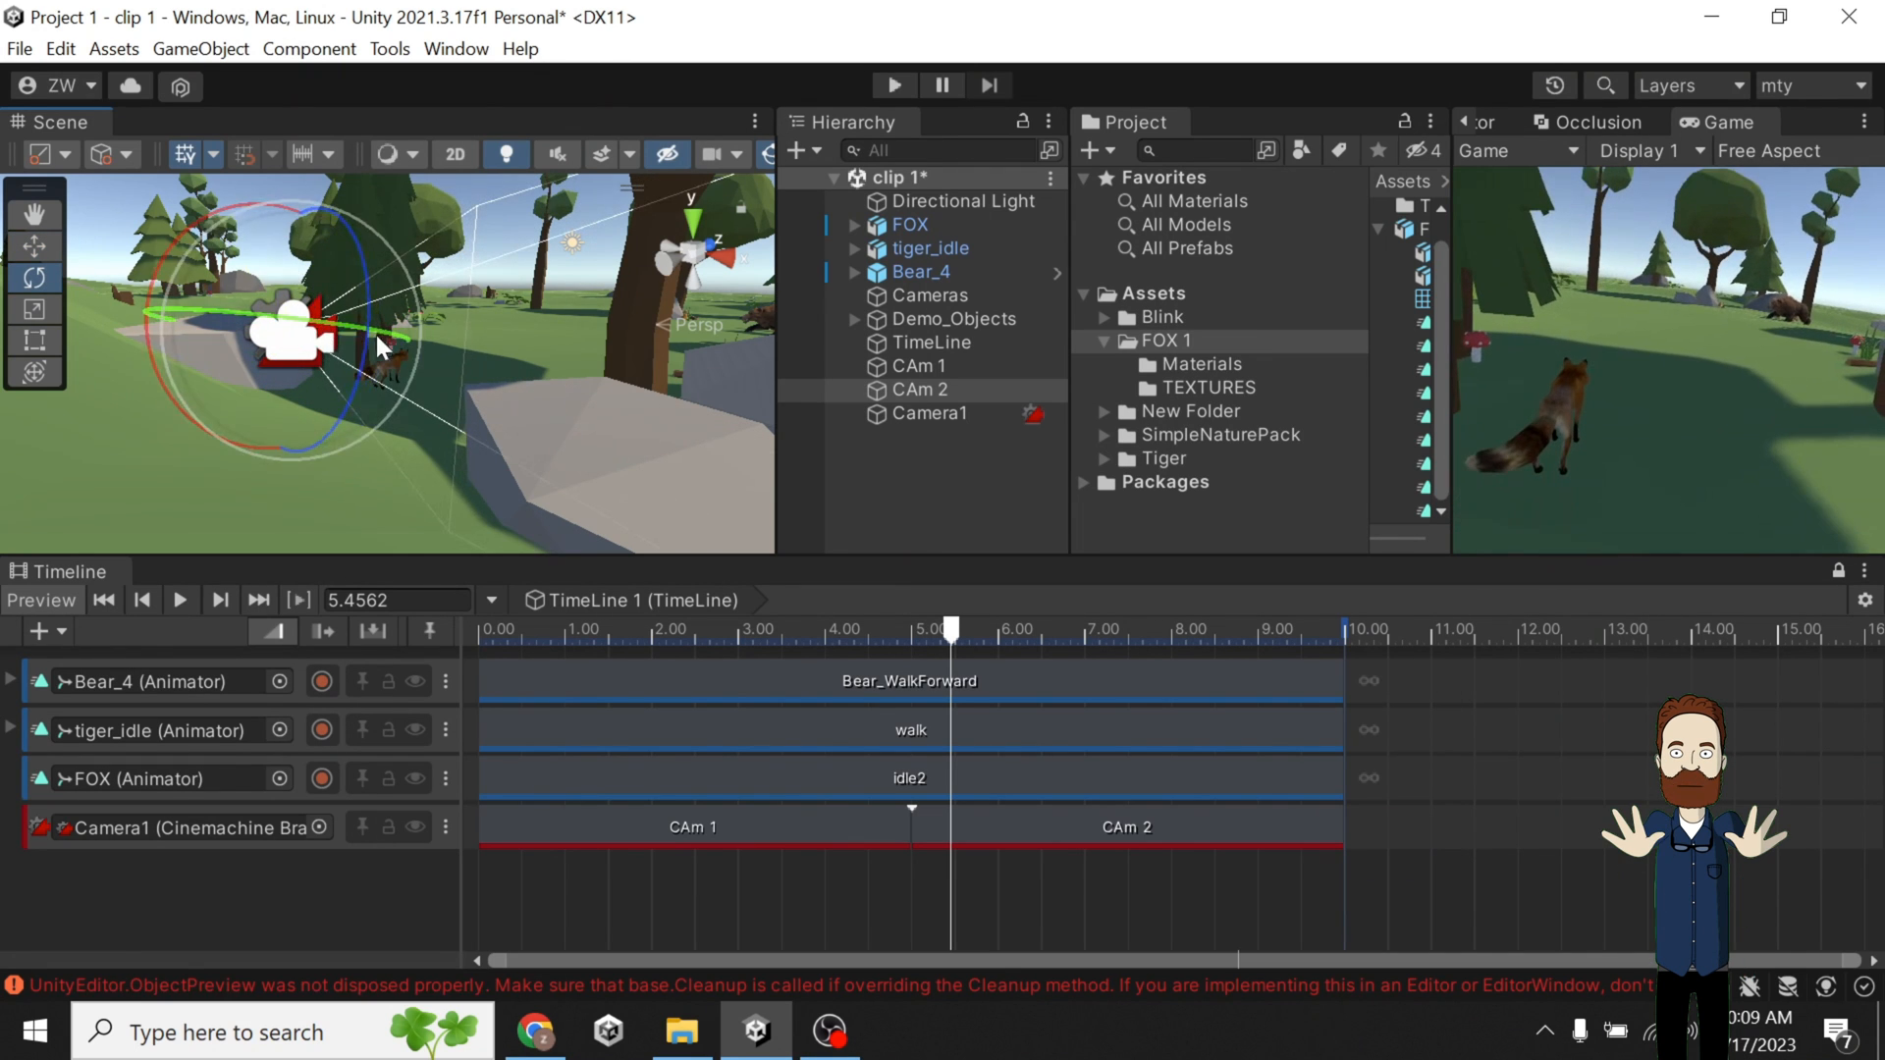
{"action": "key", "text": "w"}
{"action": "left_click_drag", "start_coordinate": [379, 344], "coordinate": [414, 342]}
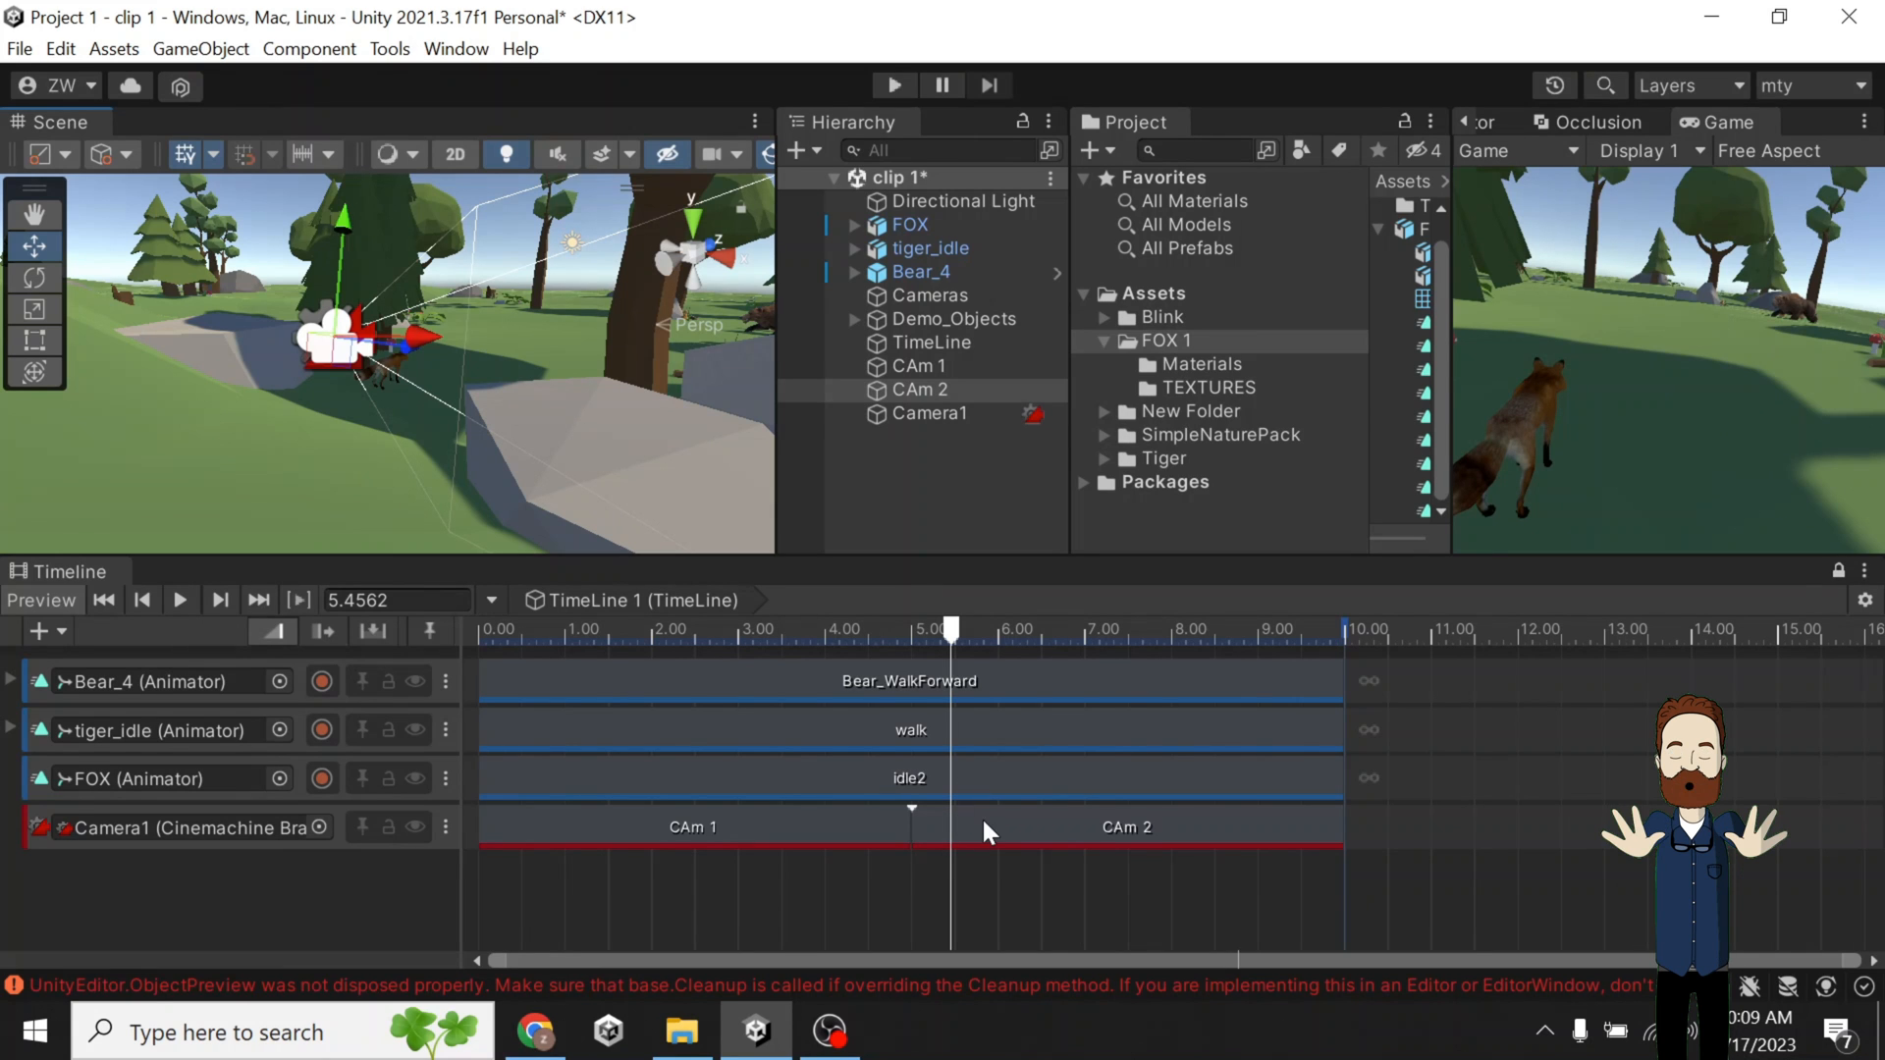
Overlap the CAm 1 and CAm 2 shots to blend between them from about 2.9 to 6.6 seconds.
{"action": "left_click_drag", "start_coordinate": [956, 634], "coordinate": [762, 663]}
{"action": "left_click_drag", "start_coordinate": [911, 828], "coordinate": [736, 824]}
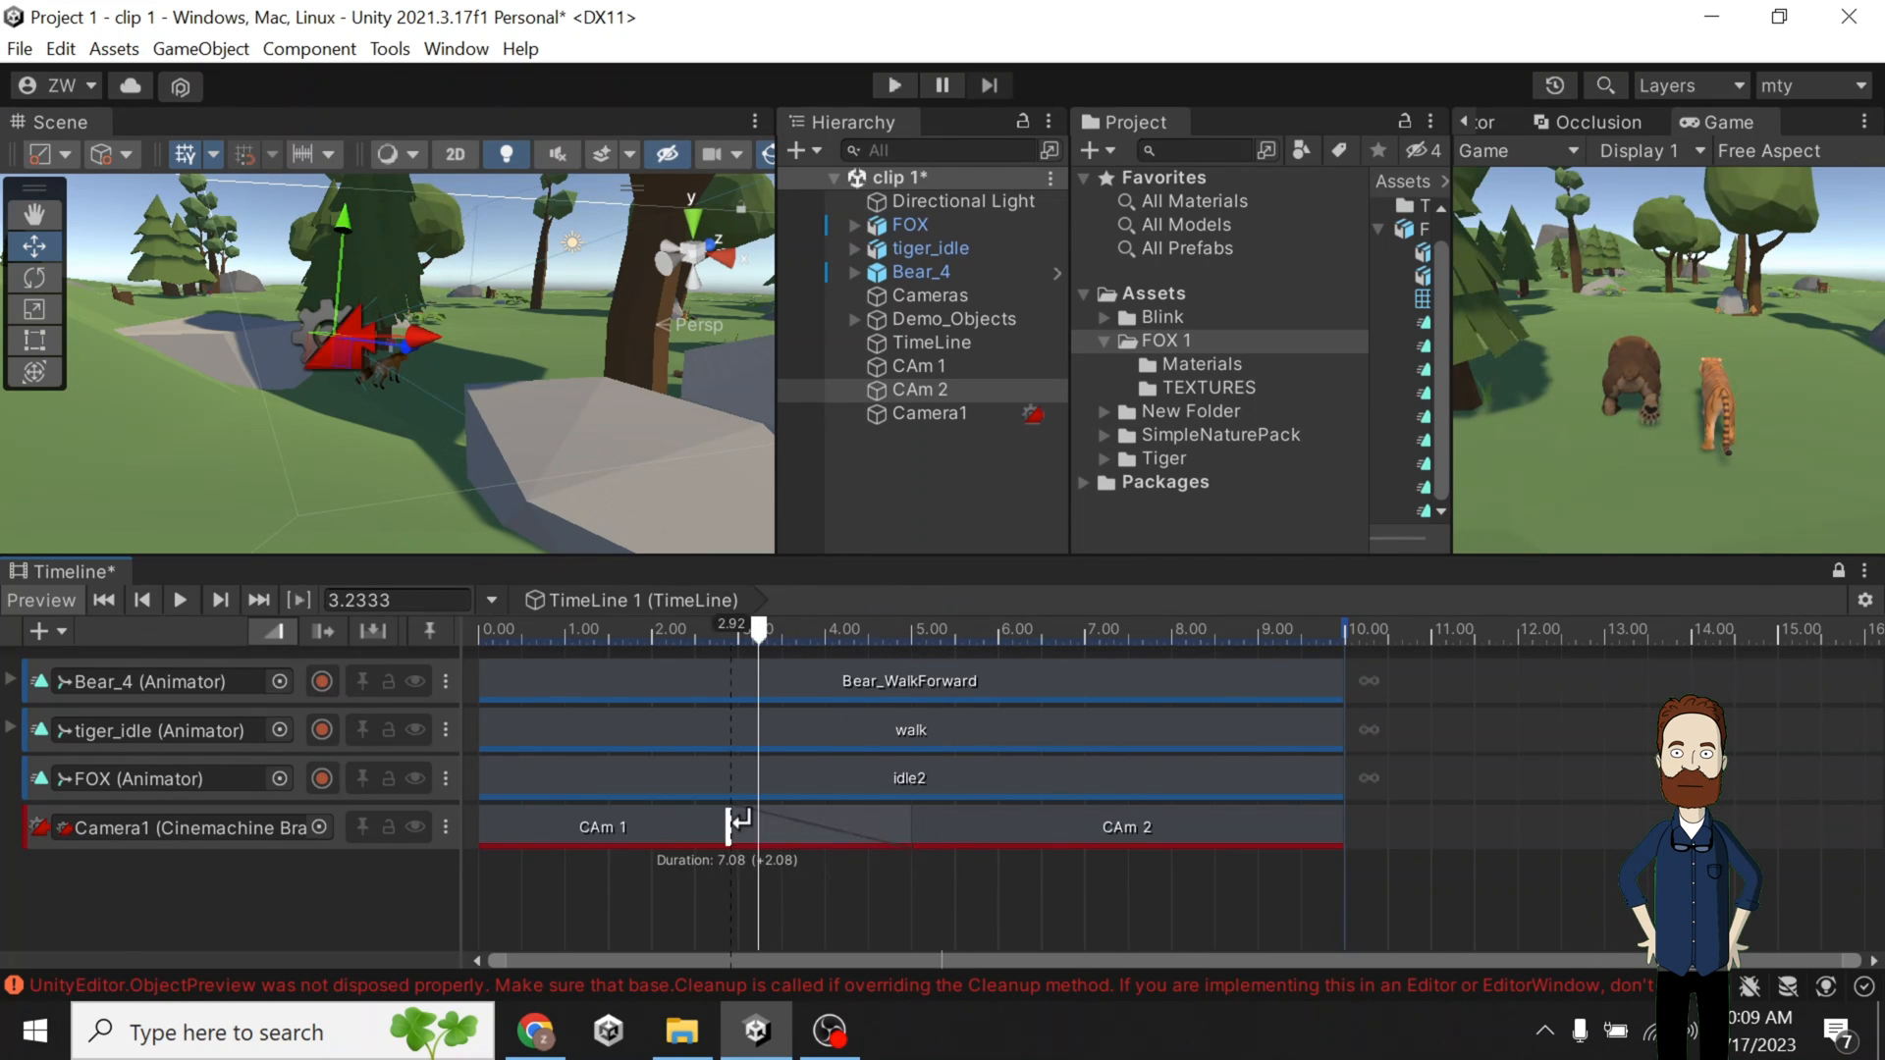
{"action": "left_click_drag", "start_coordinate": [907, 824], "coordinate": [1047, 800]}
Play the timeline from the start to review the camera blend, then save the scene.
{"action": "left_click_drag", "start_coordinate": [764, 638], "coordinate": [239, 651]}
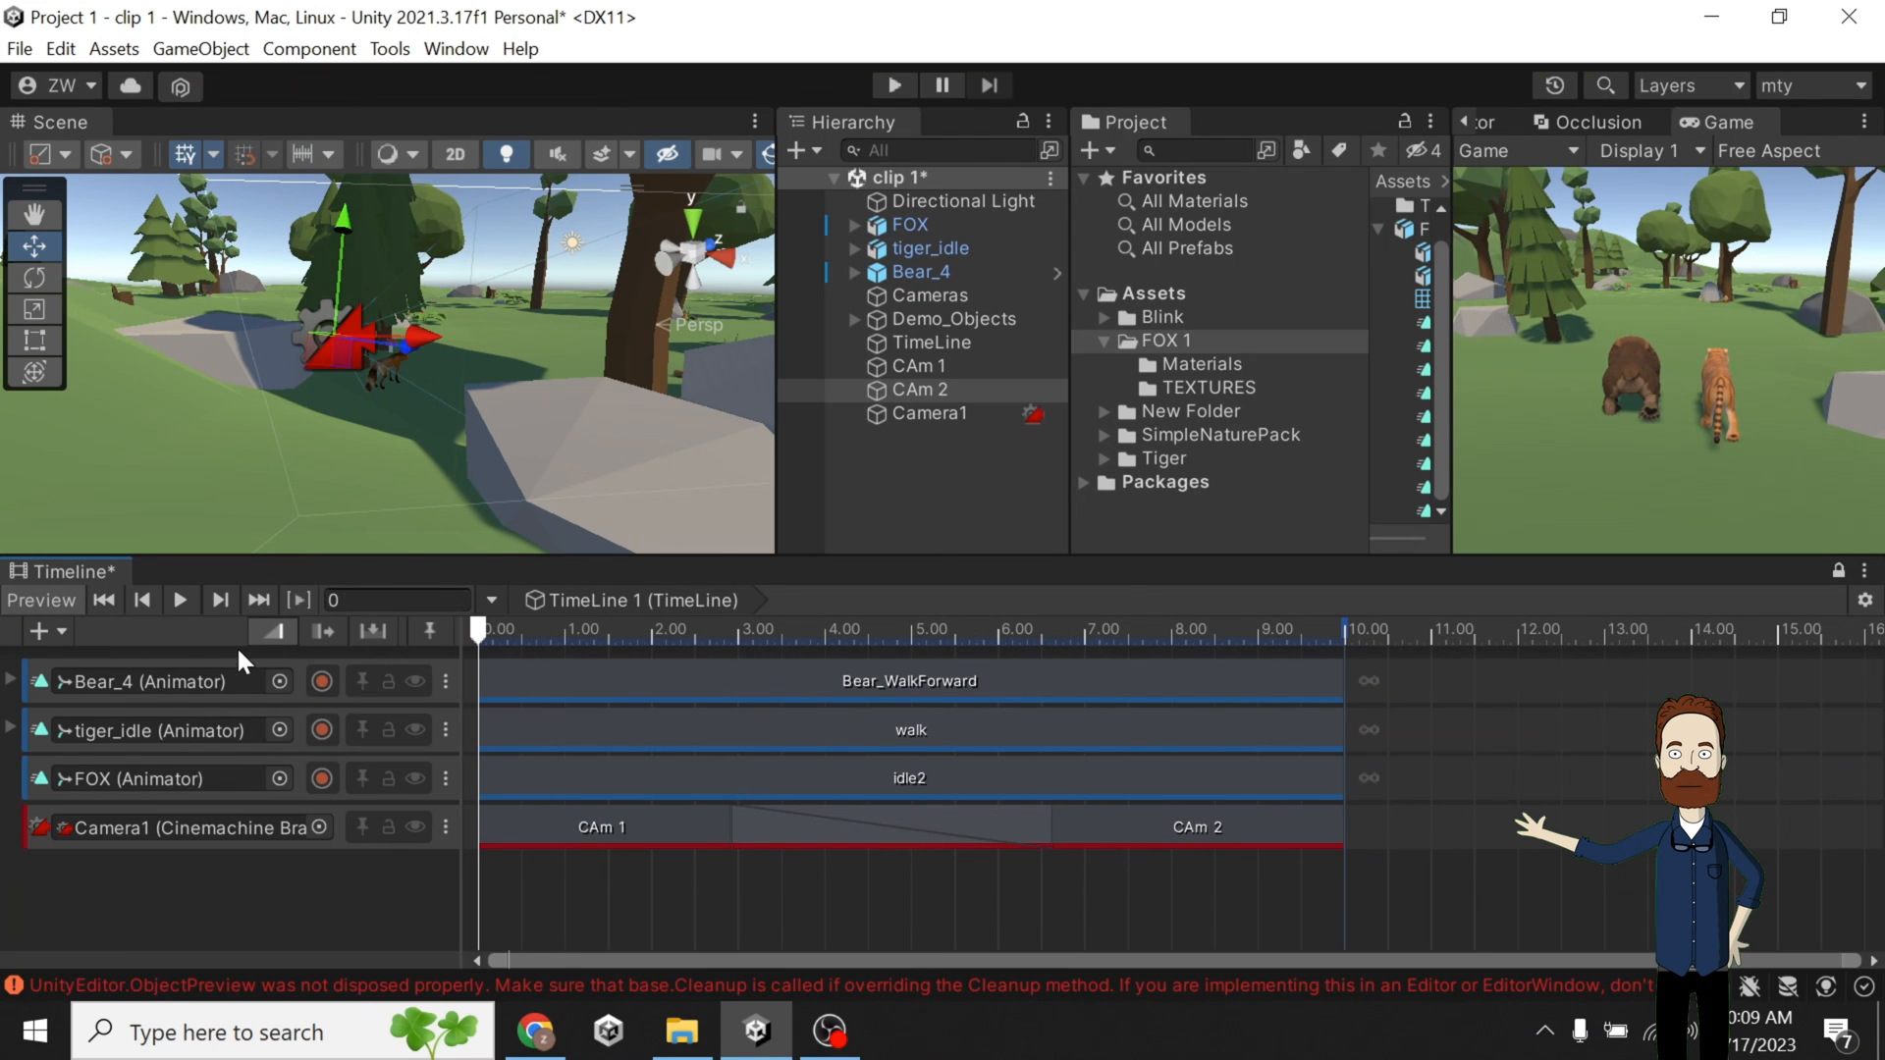
{"action": "left_click", "coordinate": [181, 600]}
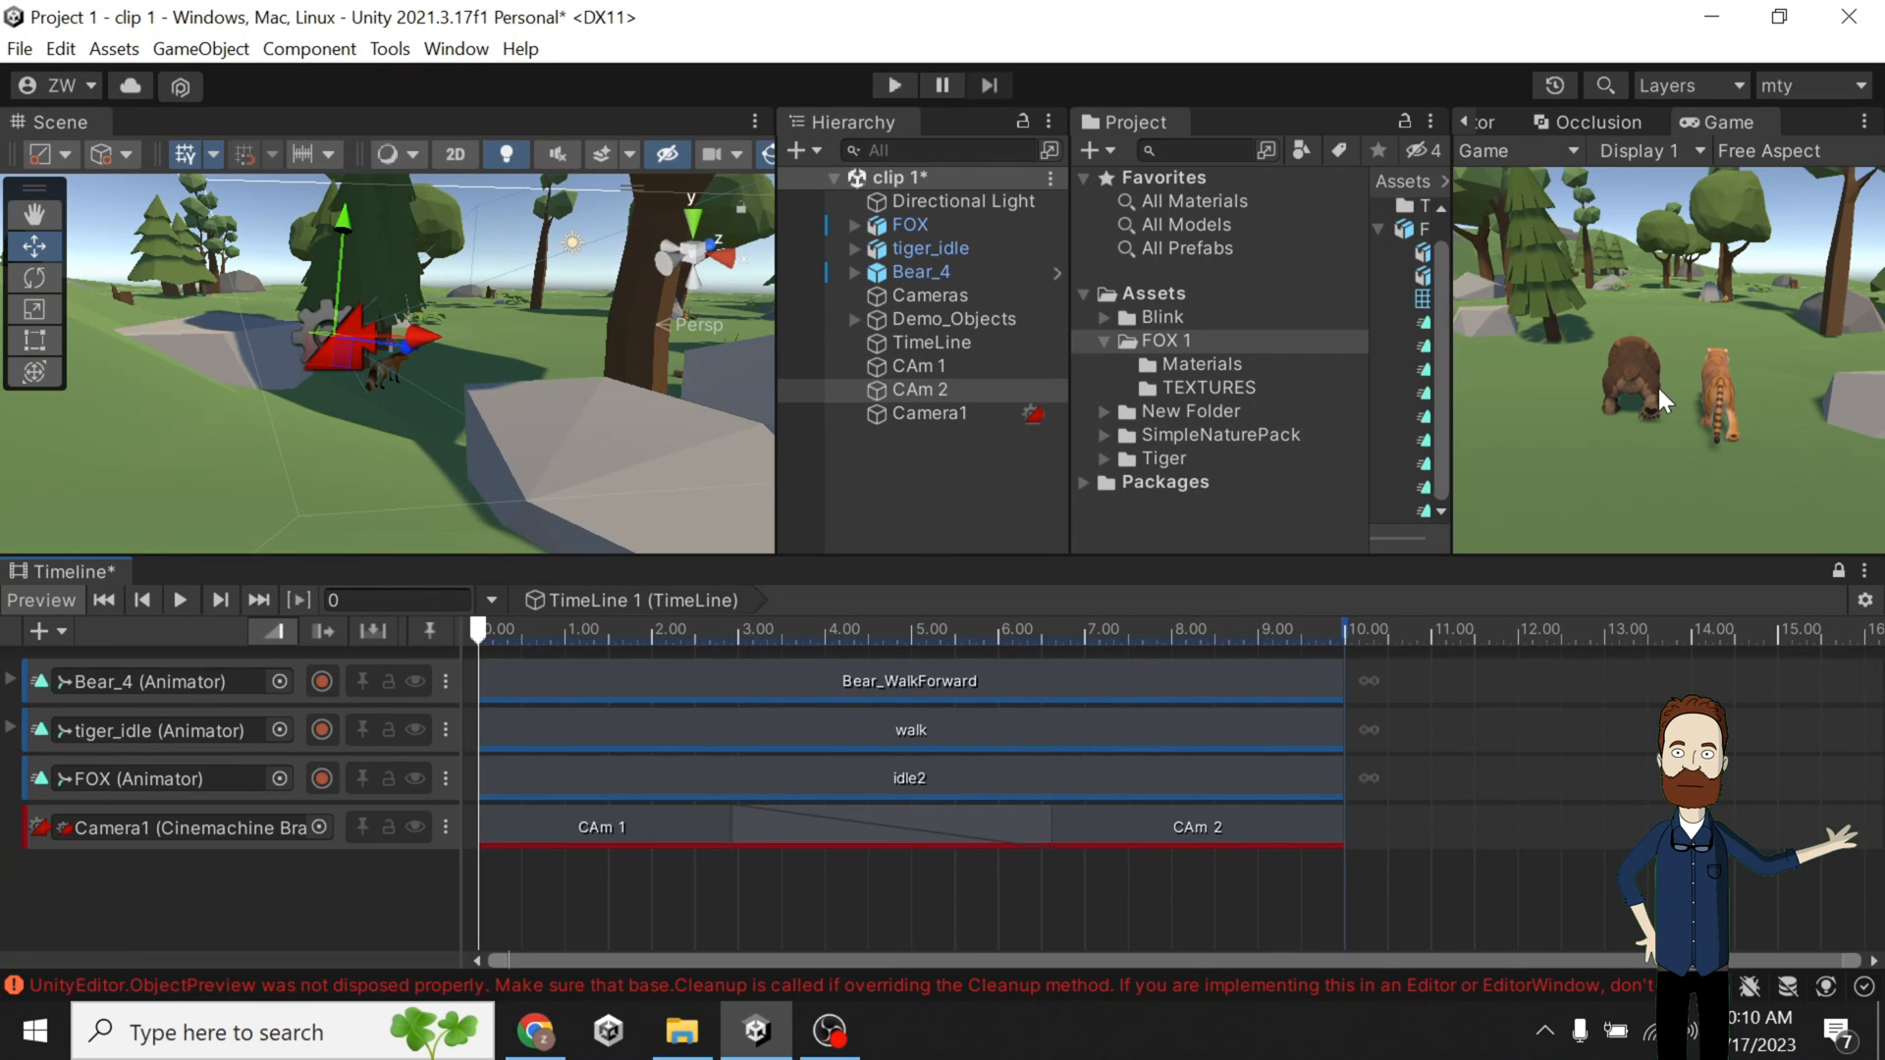
{"action": "left_click", "coordinate": [980, 485]}
{"action": "key", "text": "ctrl+s"}
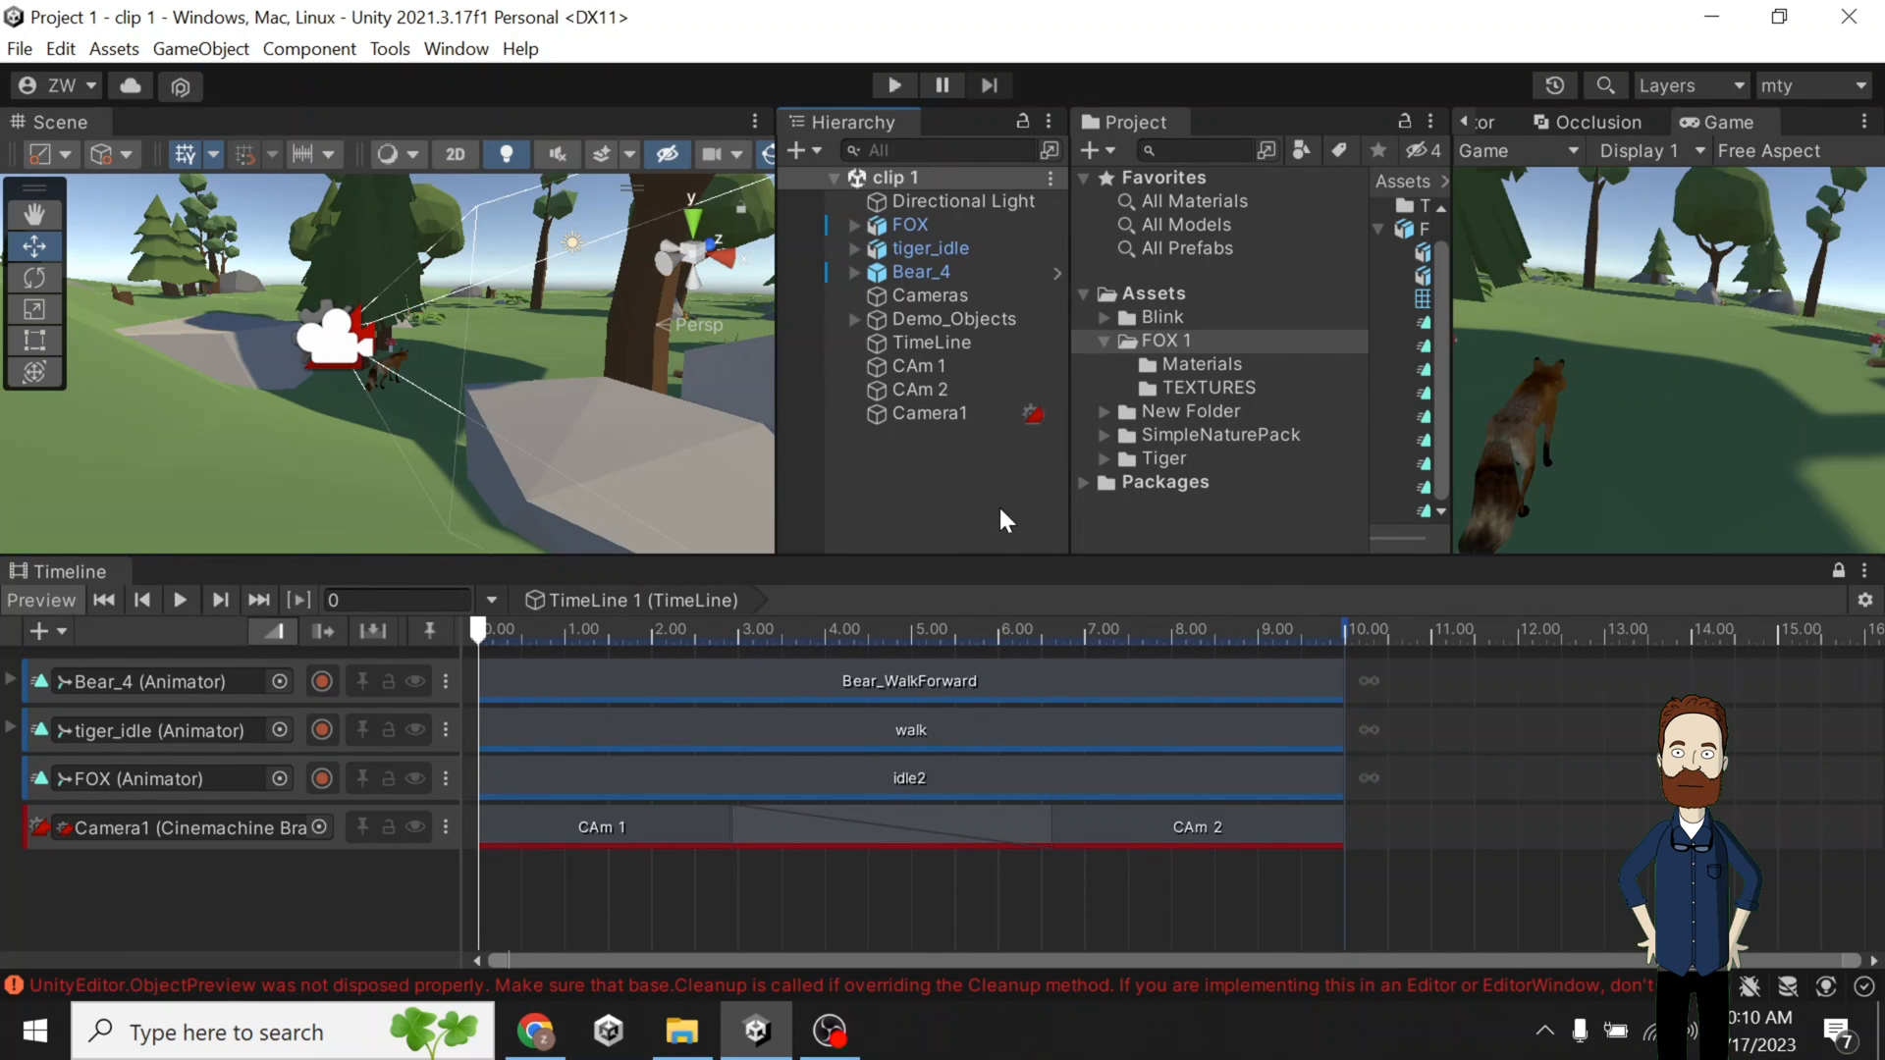